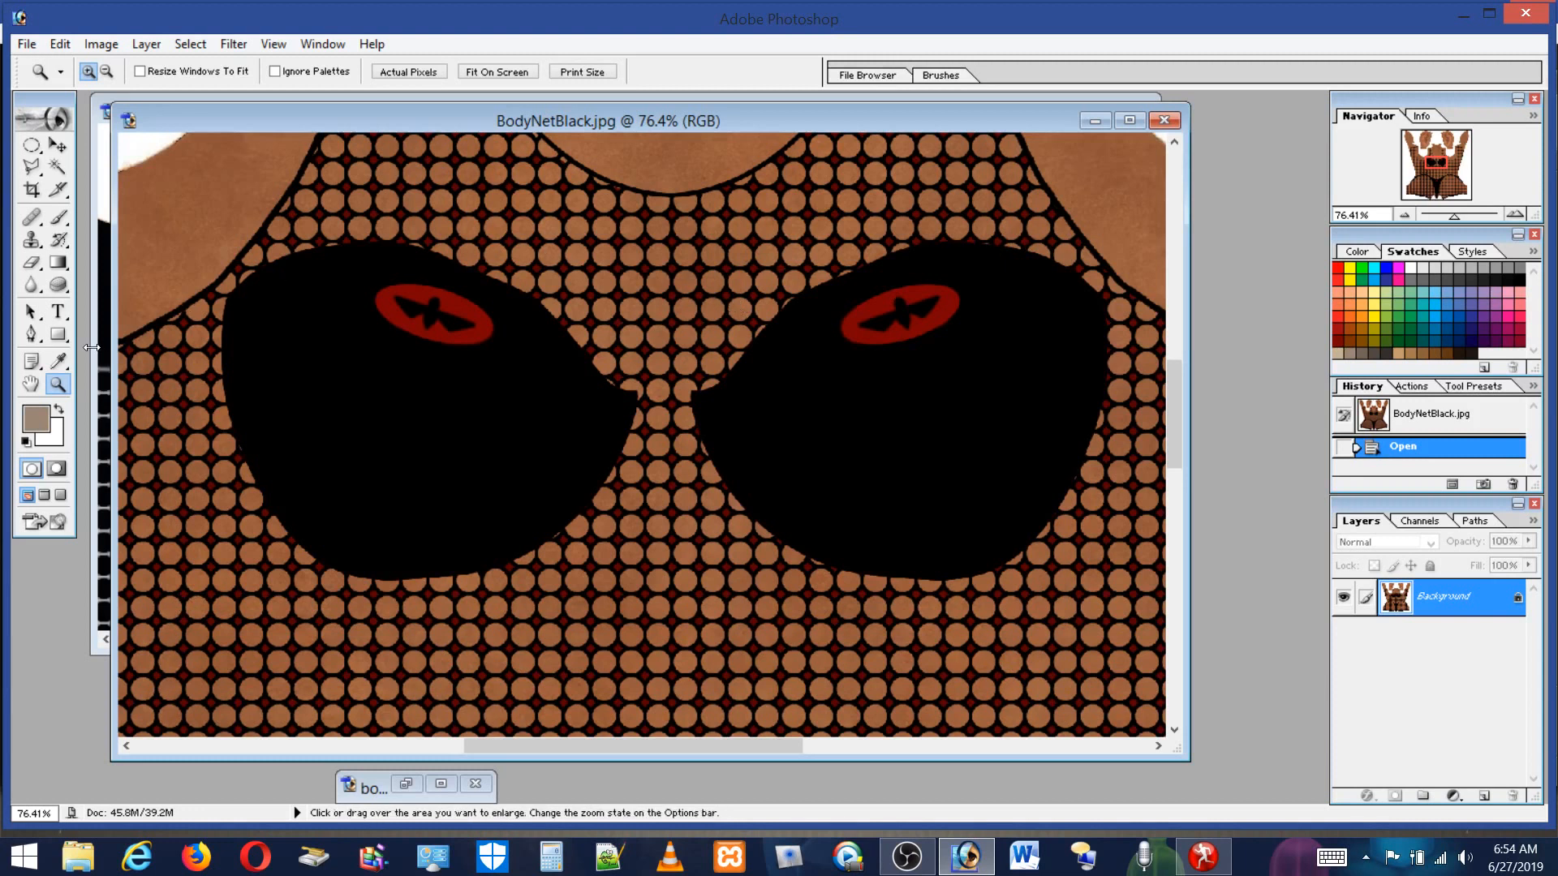
Switch to Poser and scrub the render wipe slider across the chest render to compare the two renders.
{"action": "left_click", "coordinate": [92, 348]}
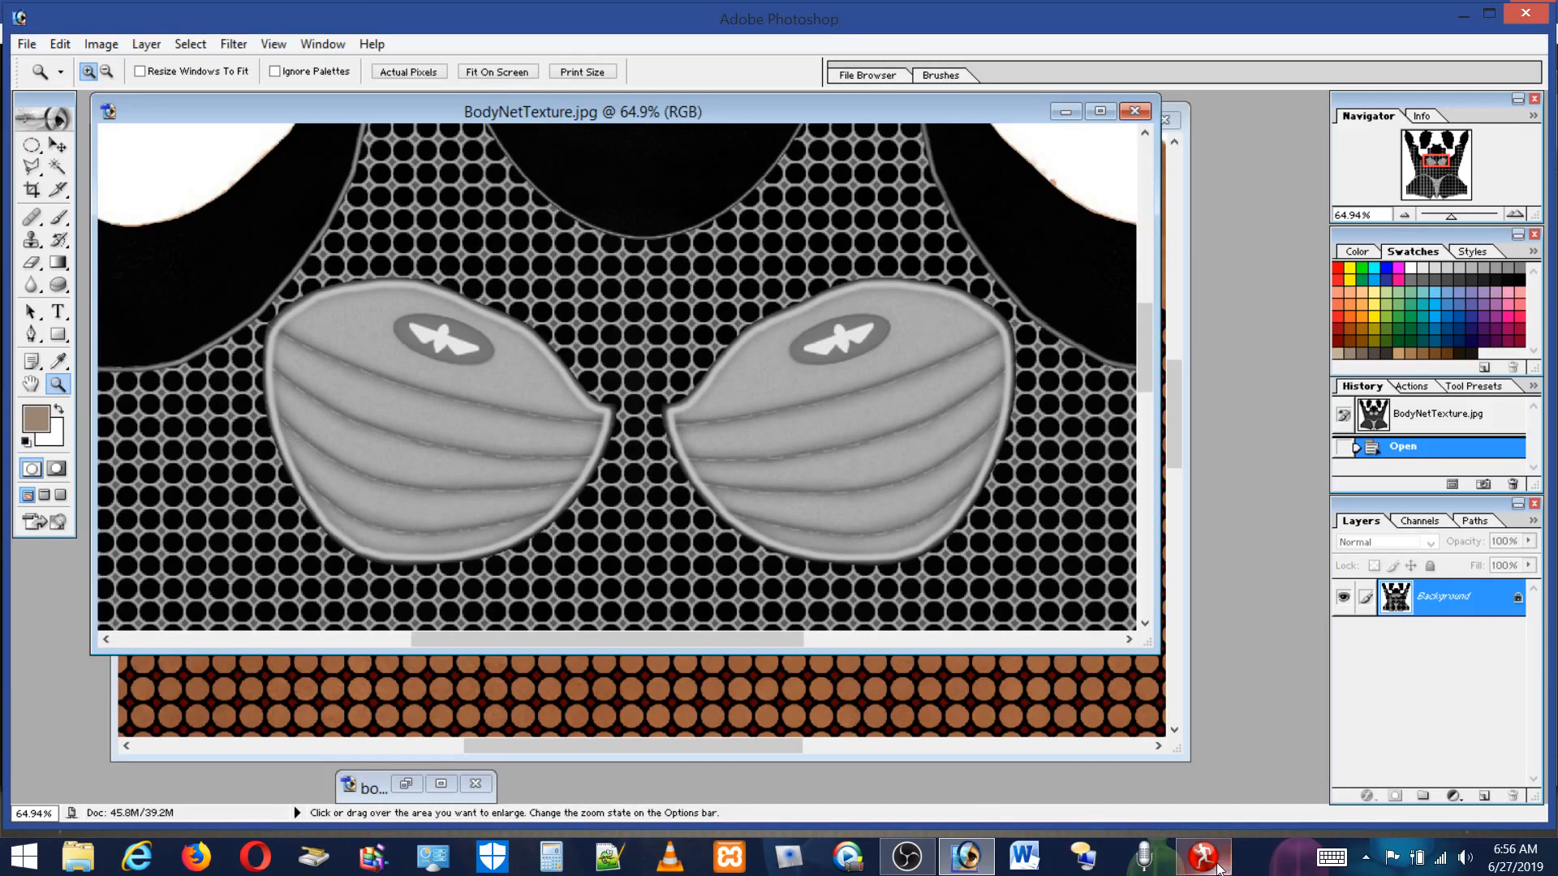
{"action": "left_click", "coordinate": [1215, 865]}
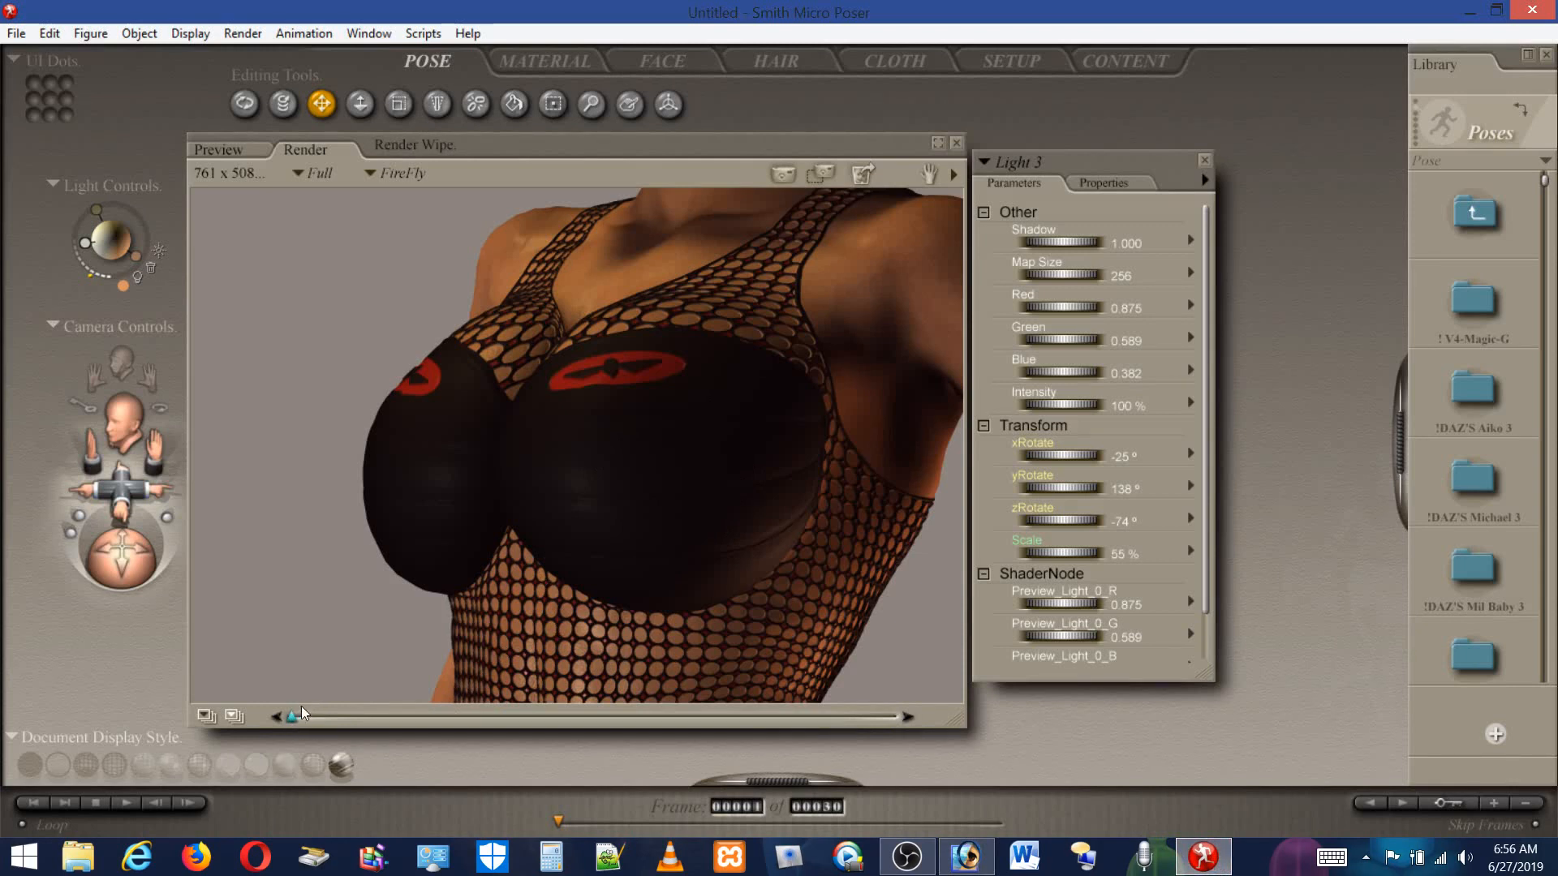
{"action": "left_click_drag", "start_coordinate": [302, 711], "coordinate": [960, 718]}
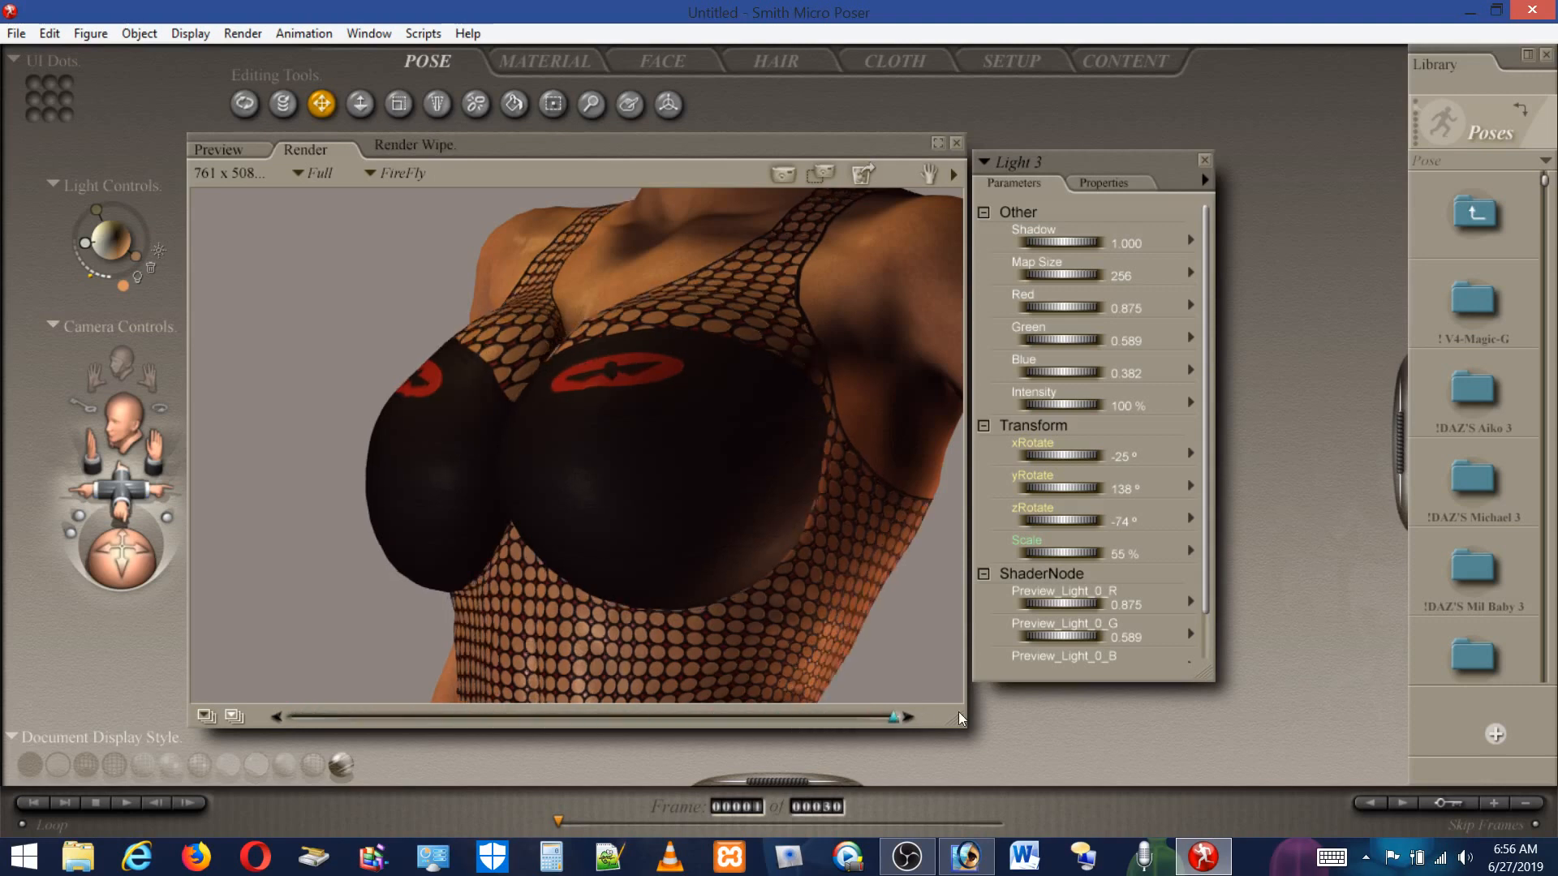
{"action": "left_click_drag", "start_coordinate": [893, 718], "coordinate": [216, 751]}
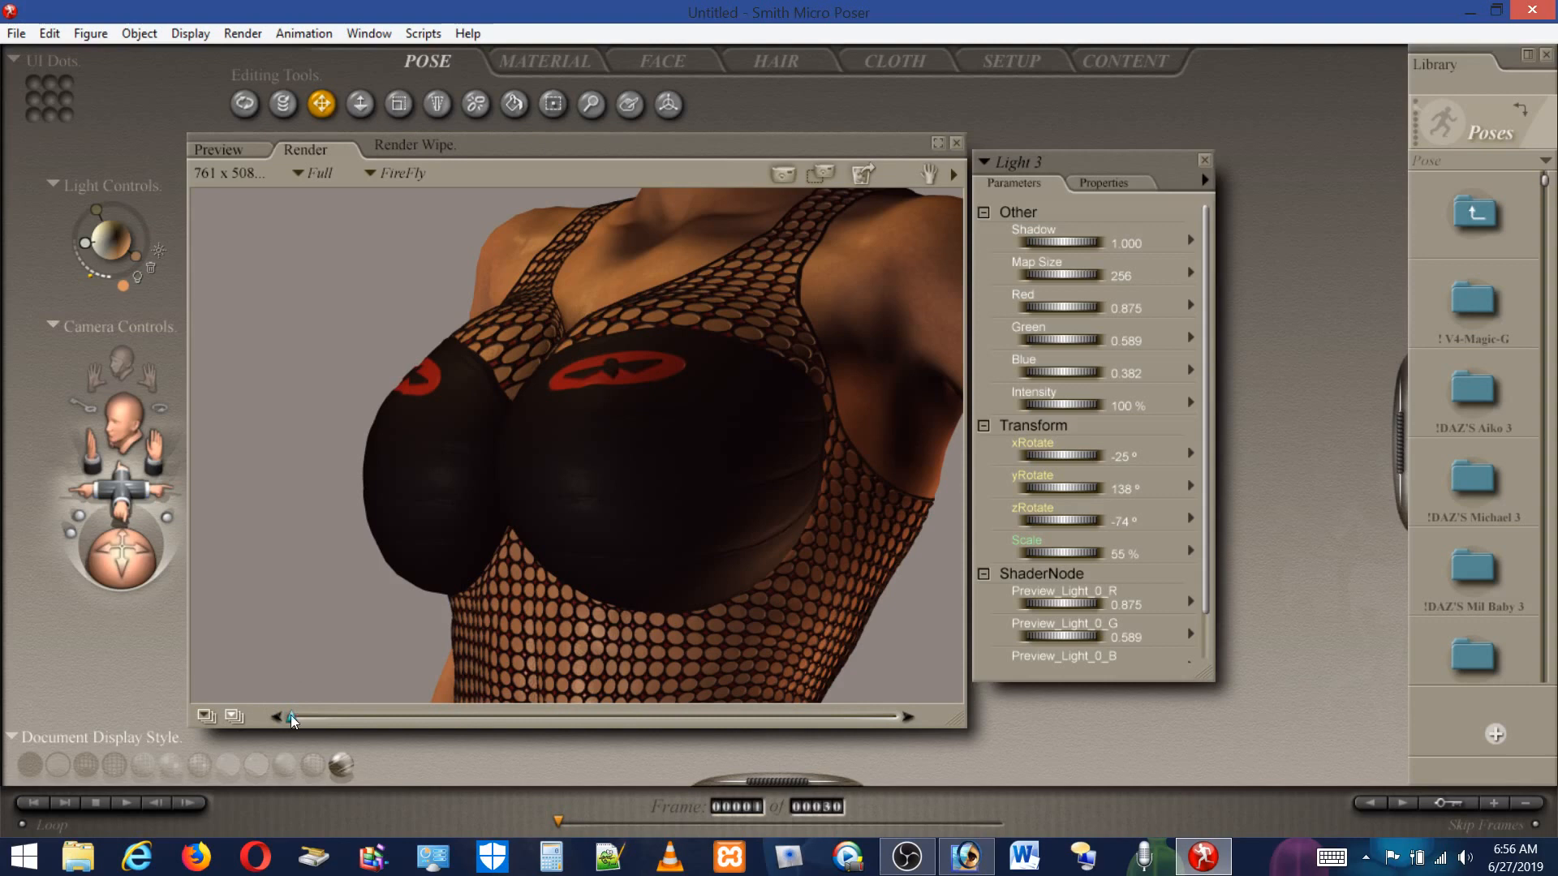
{"action": "left_click_drag", "start_coordinate": [292, 717], "coordinate": [392, 649]}
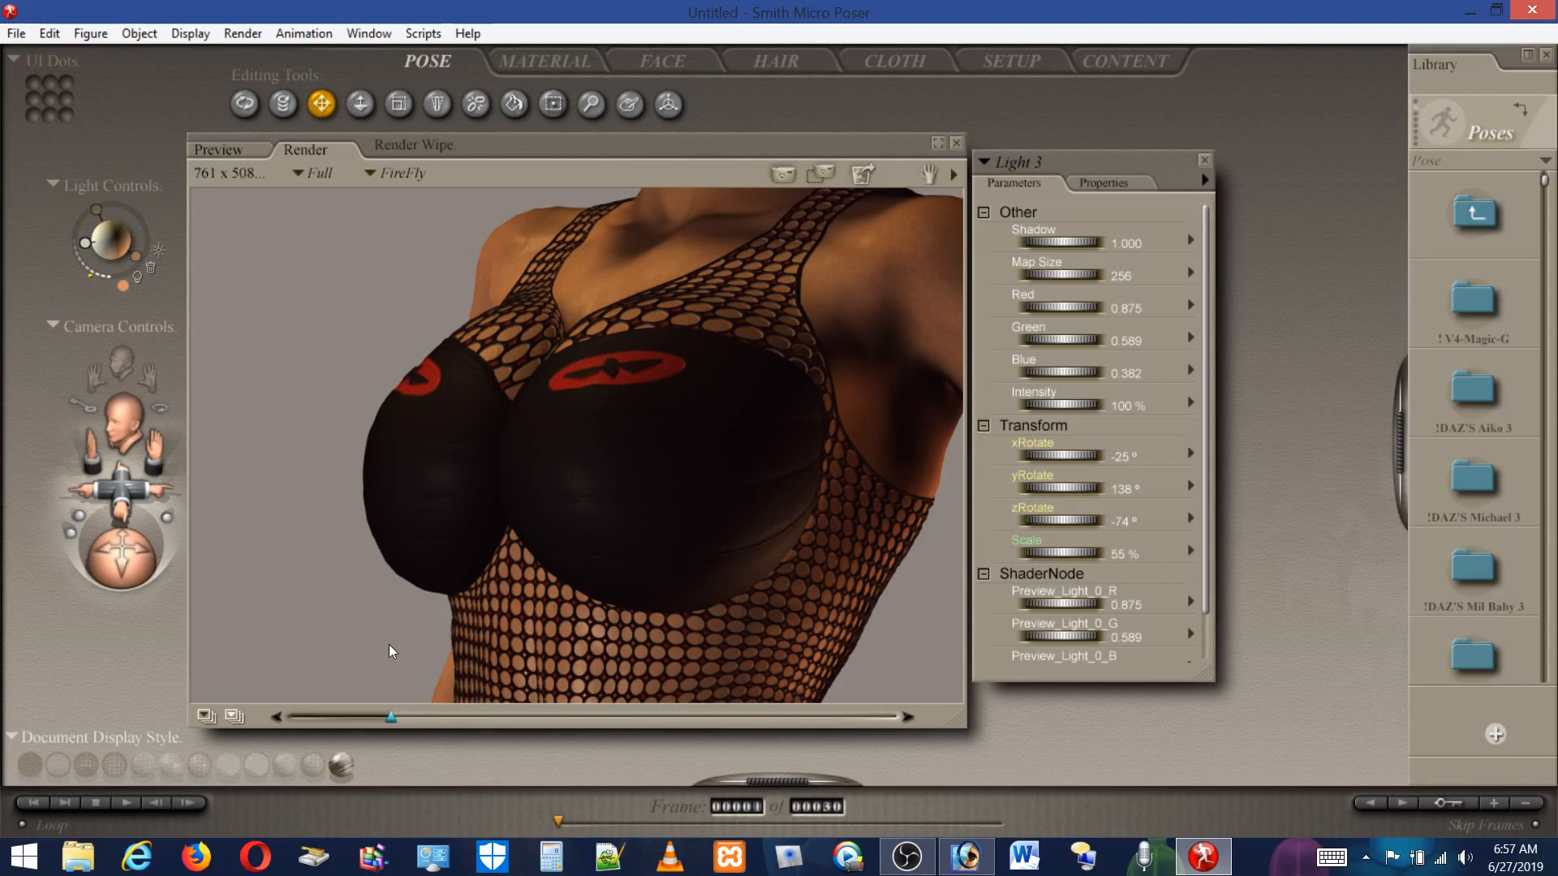
{"action": "left_click_drag", "start_coordinate": [391, 650], "coordinate": [387, 651]}
{"action": "left_click_drag", "start_coordinate": [391, 721], "coordinate": [276, 729]}
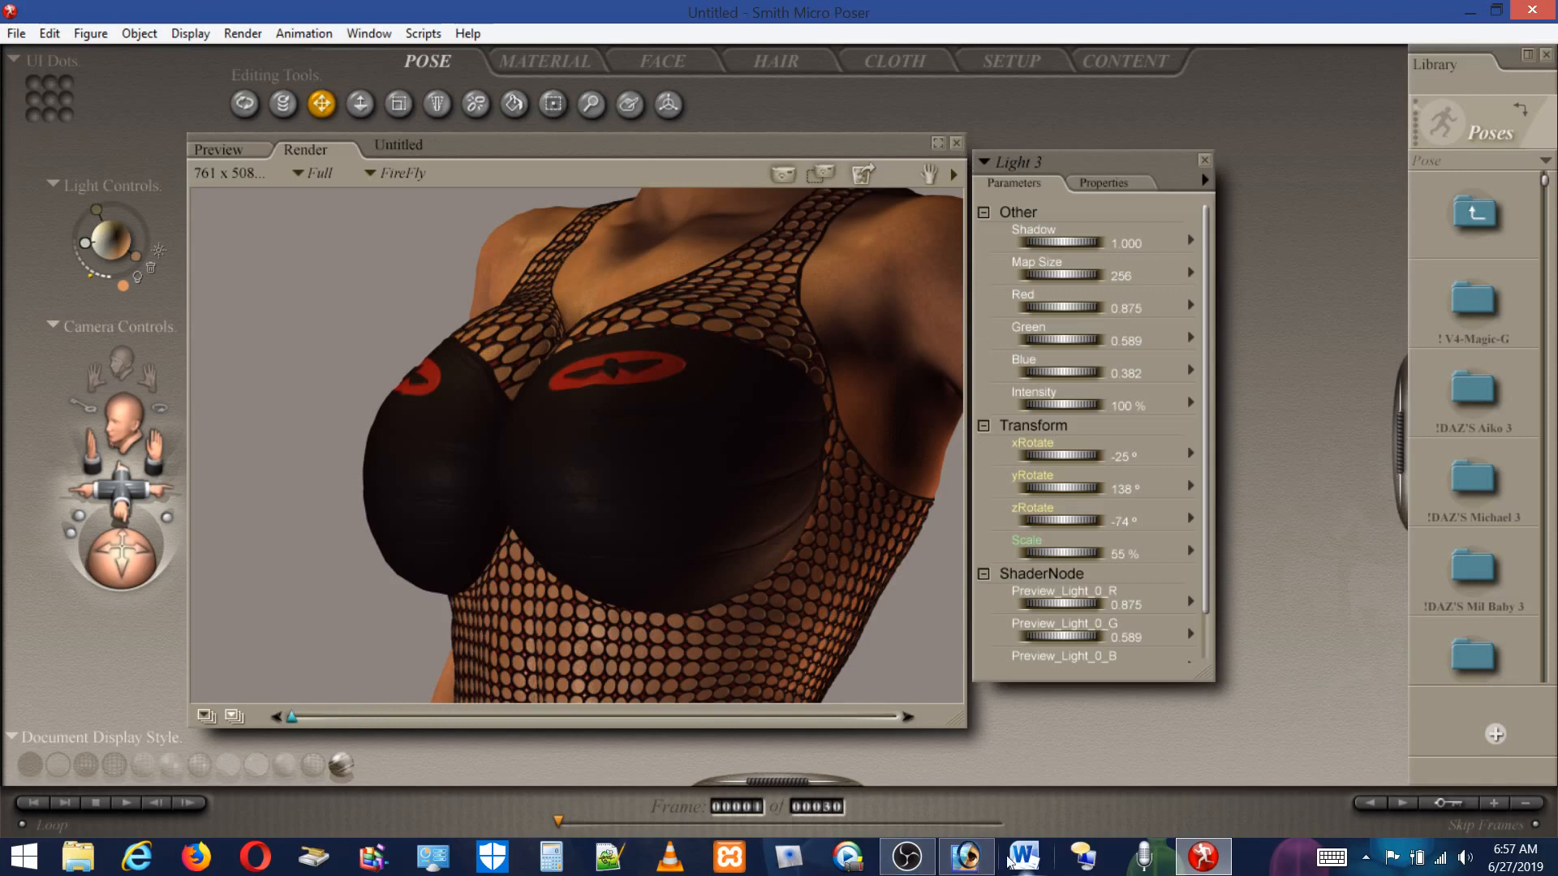
{"action": "mouse_move", "coordinate": [929, 869]}
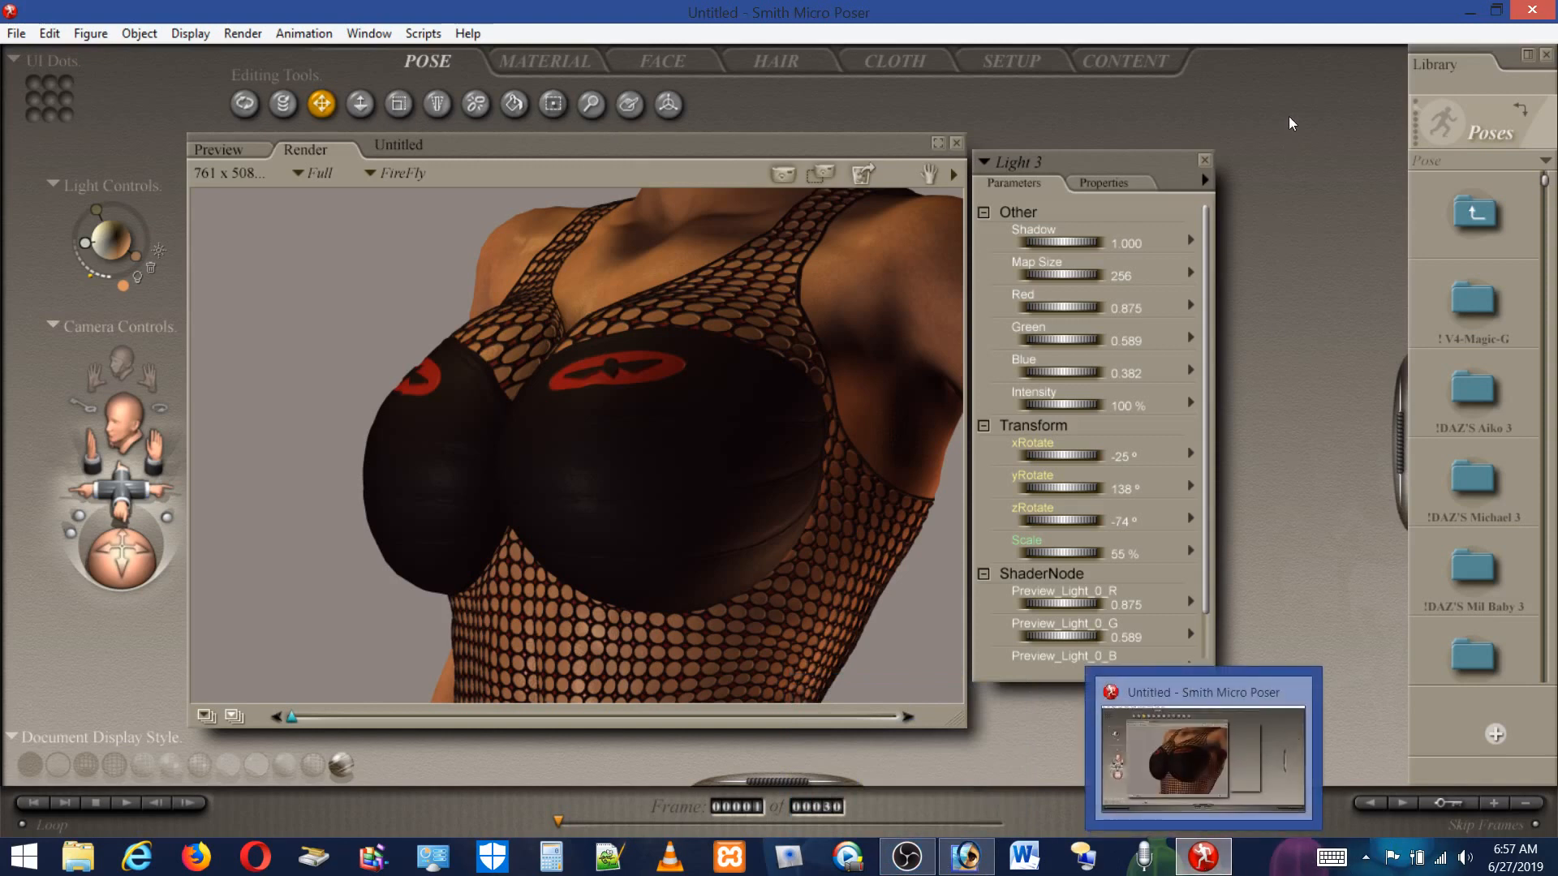
{"action": "mouse_move", "coordinate": [980, 868]}
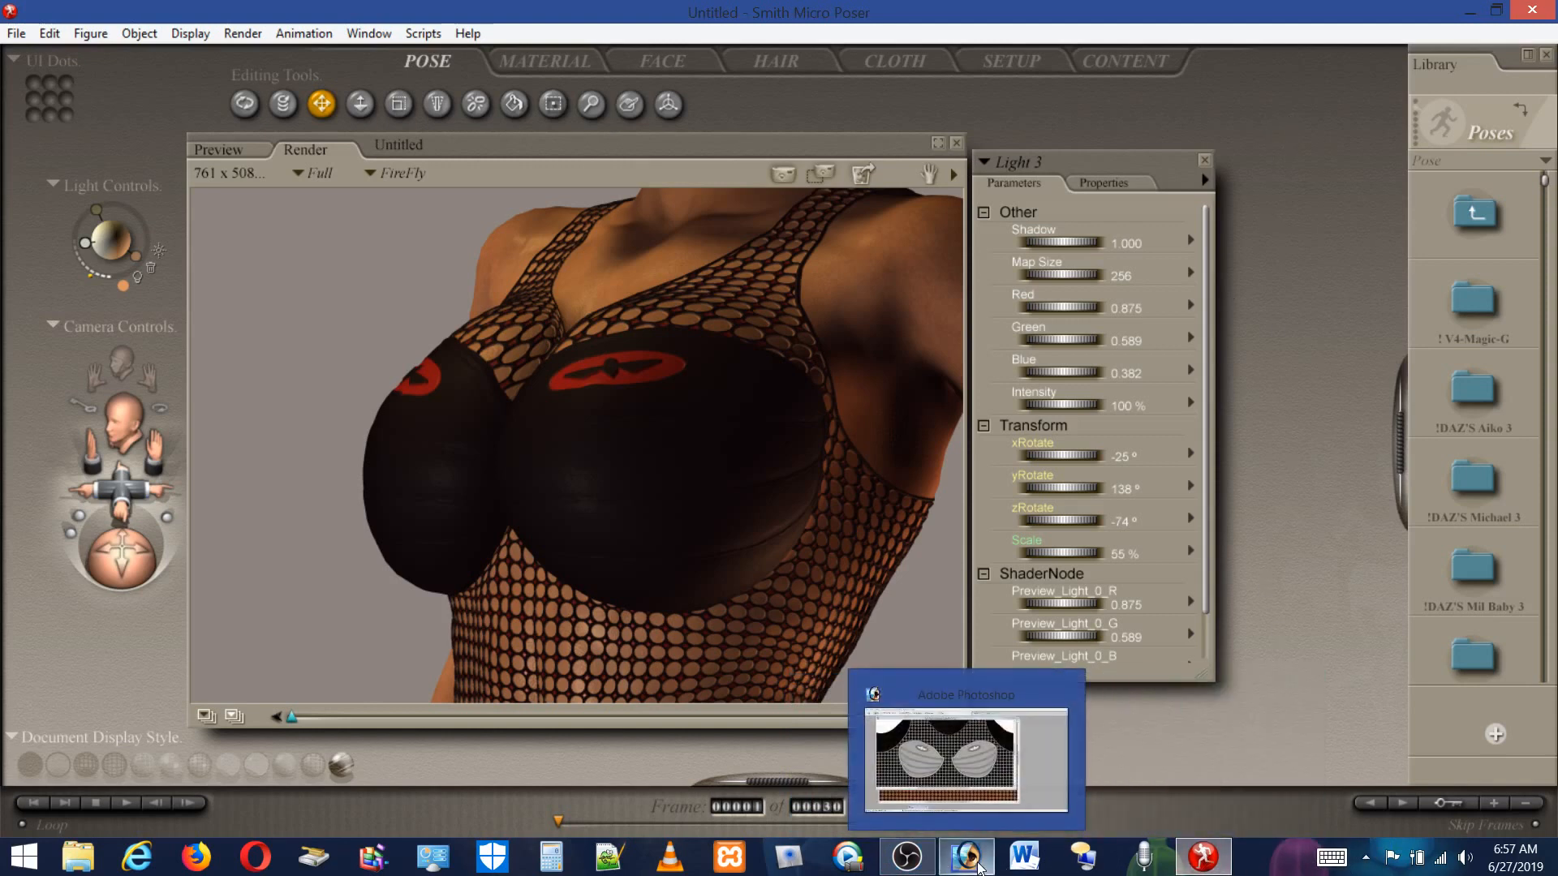
{"action": "left_click", "coordinate": [979, 866]}
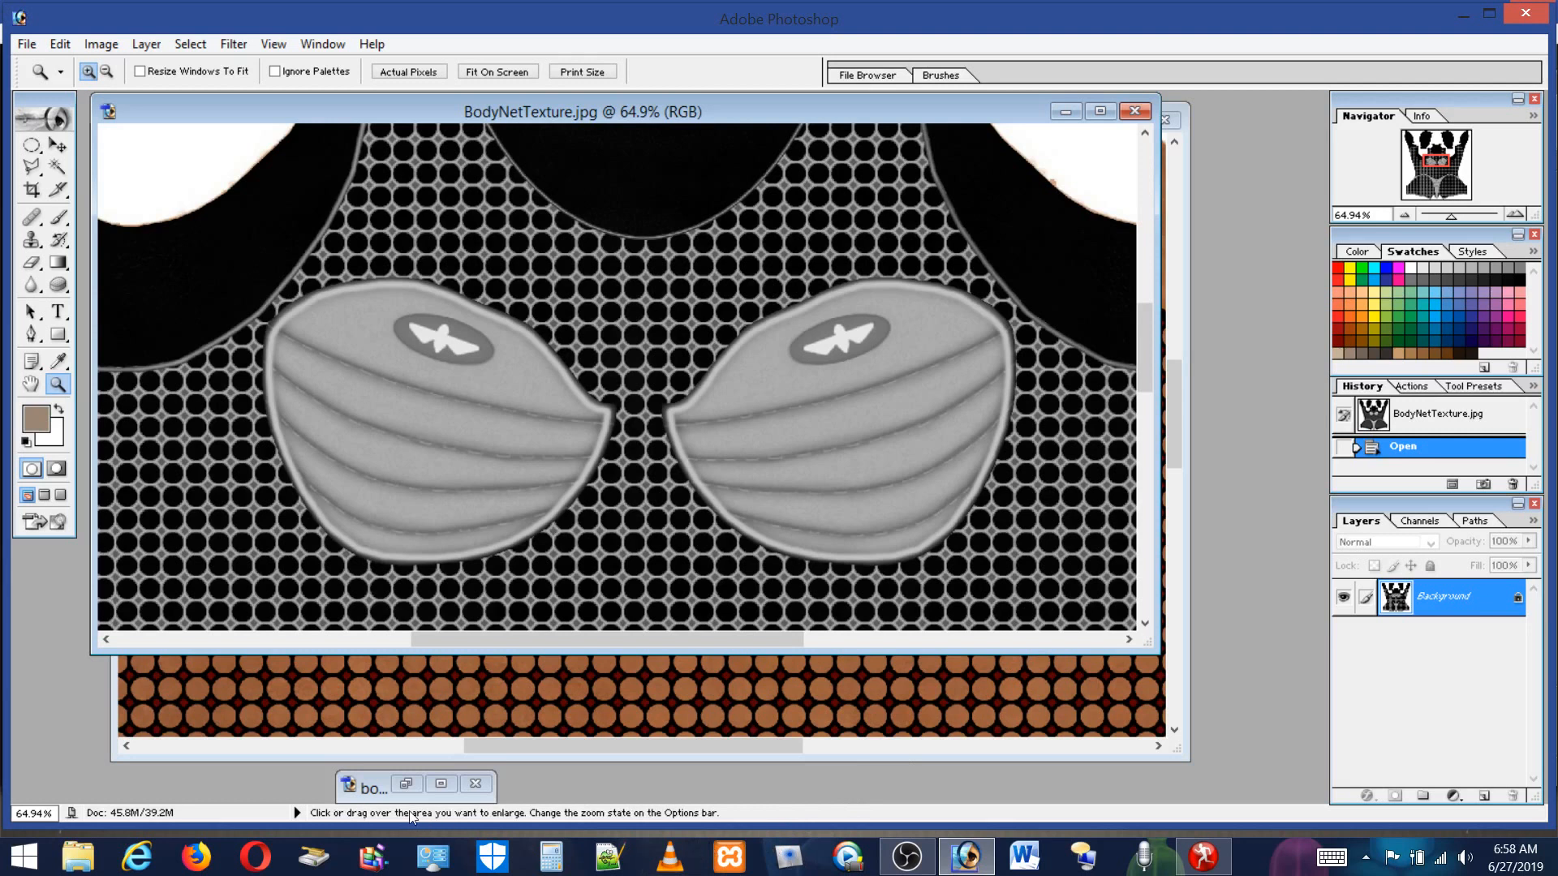
{"action": "left_click", "coordinate": [1203, 856]}
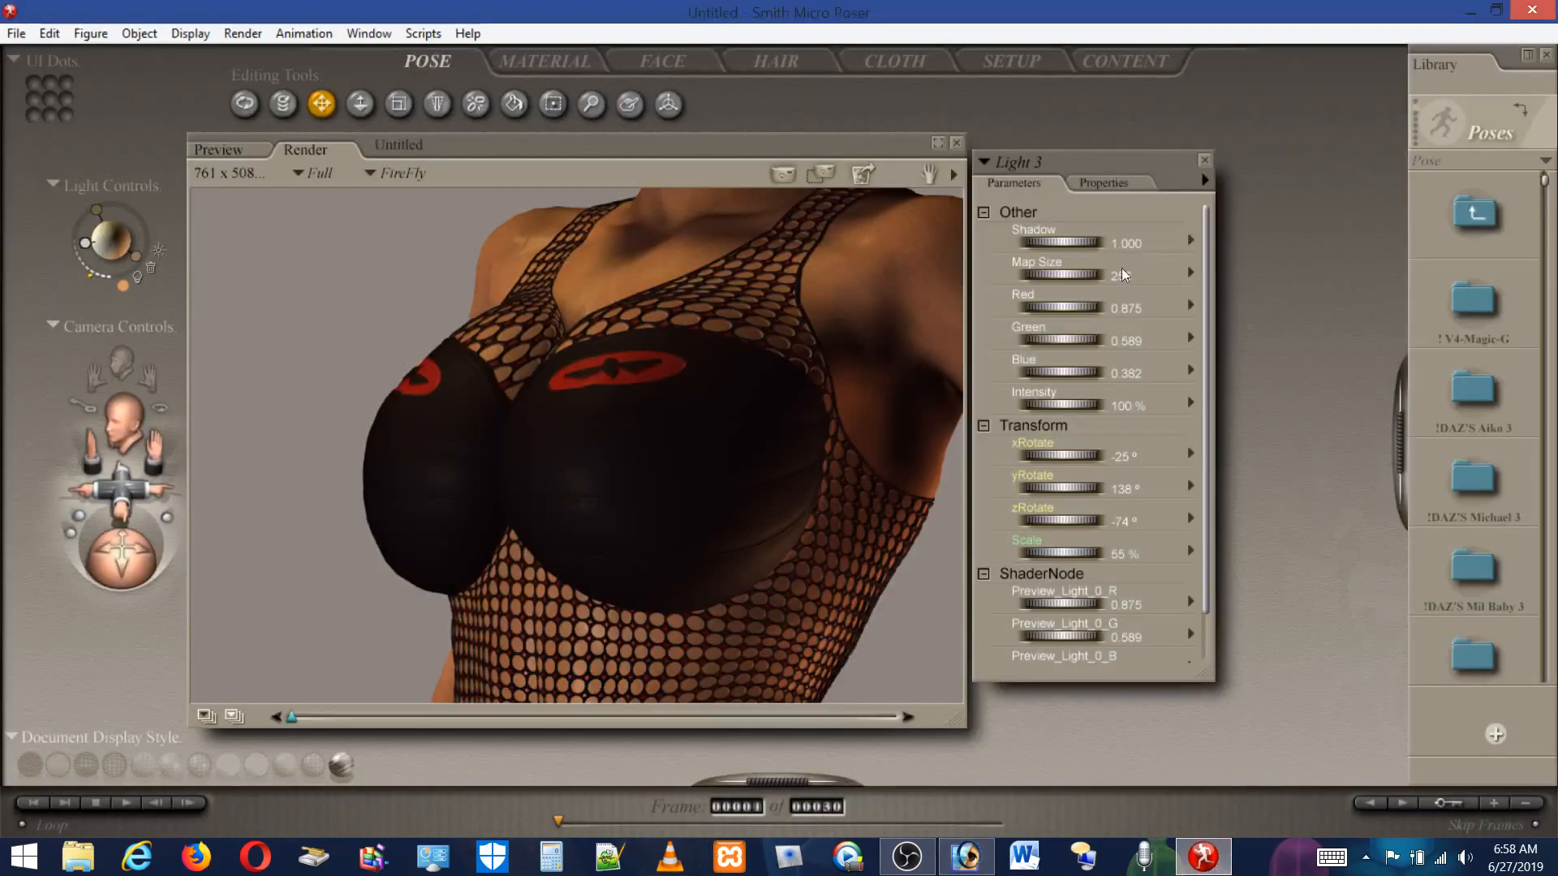
Open the render settings from the render window's options and close the dialog without changes.
{"action": "left_click", "coordinate": [950, 175]}
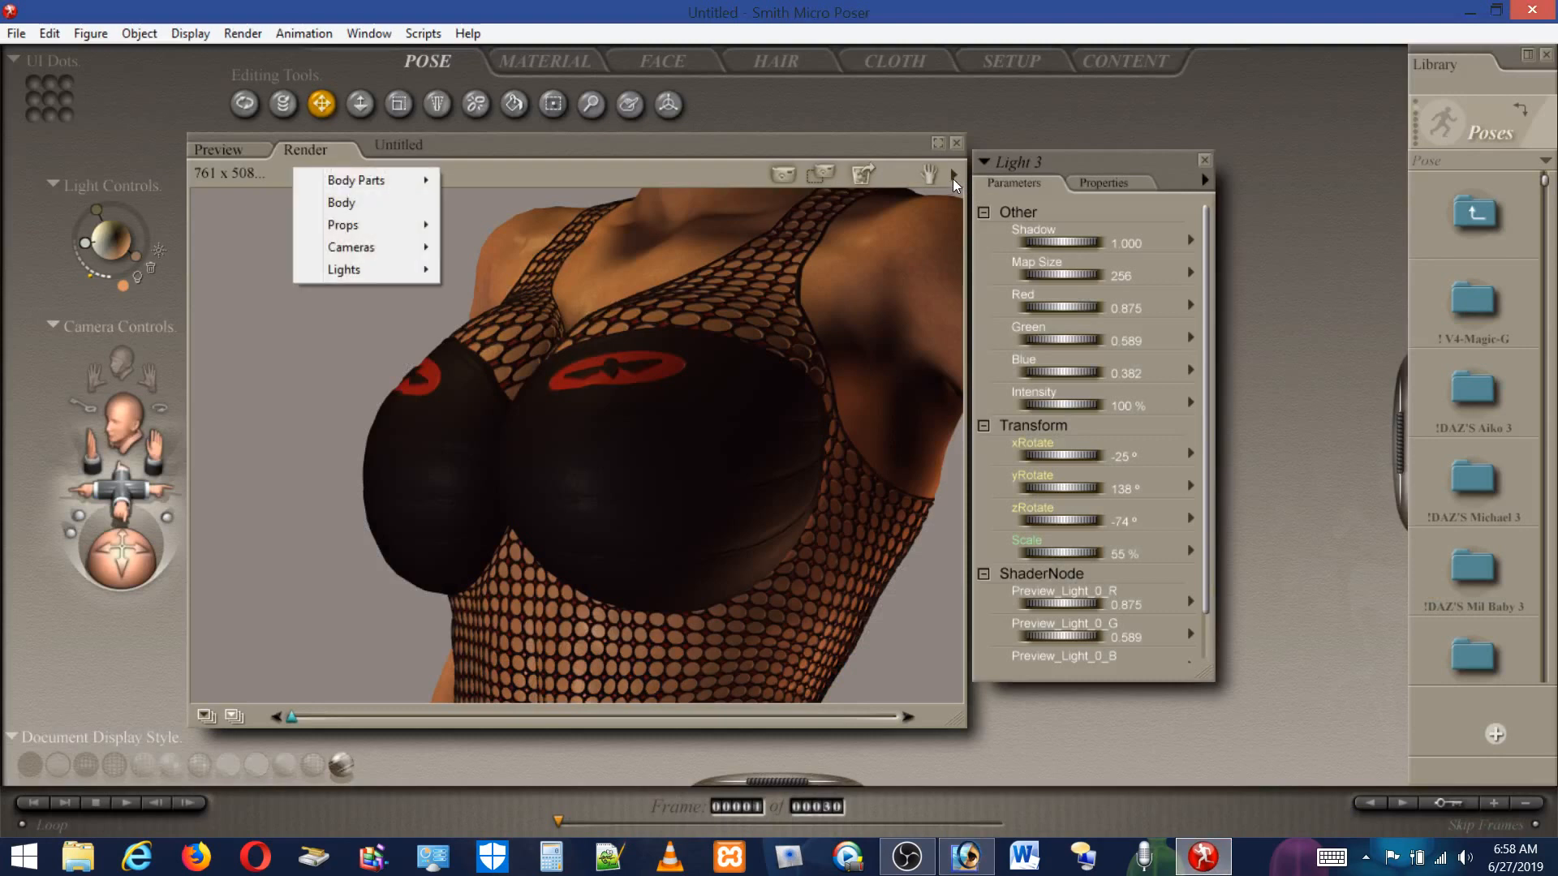
{"action": "left_click", "coordinate": [952, 173]}
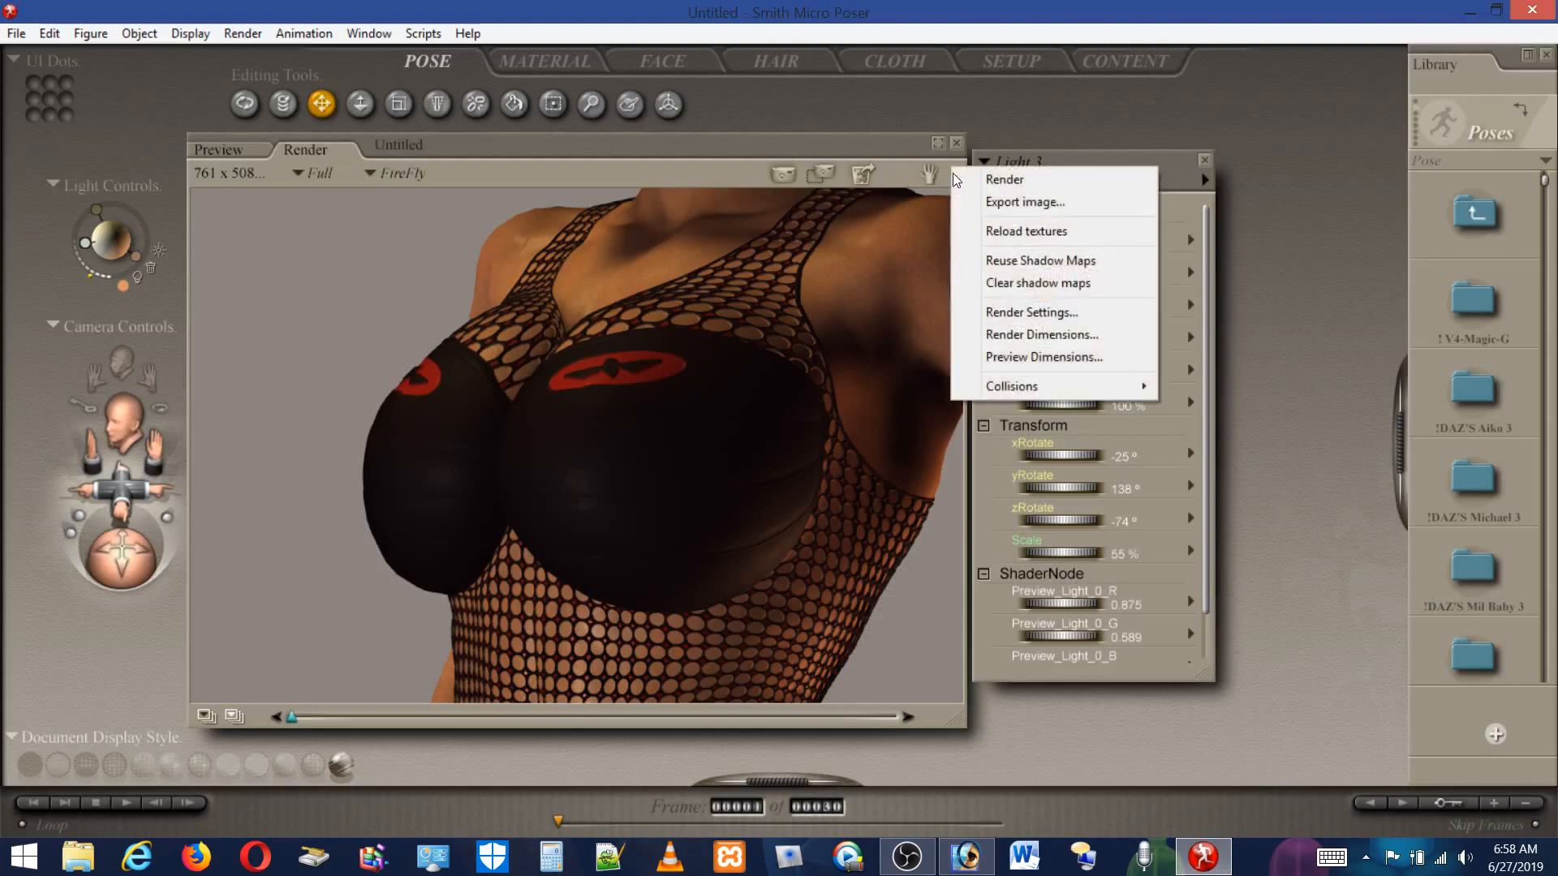
{"action": "left_click", "coordinate": [1042, 313]}
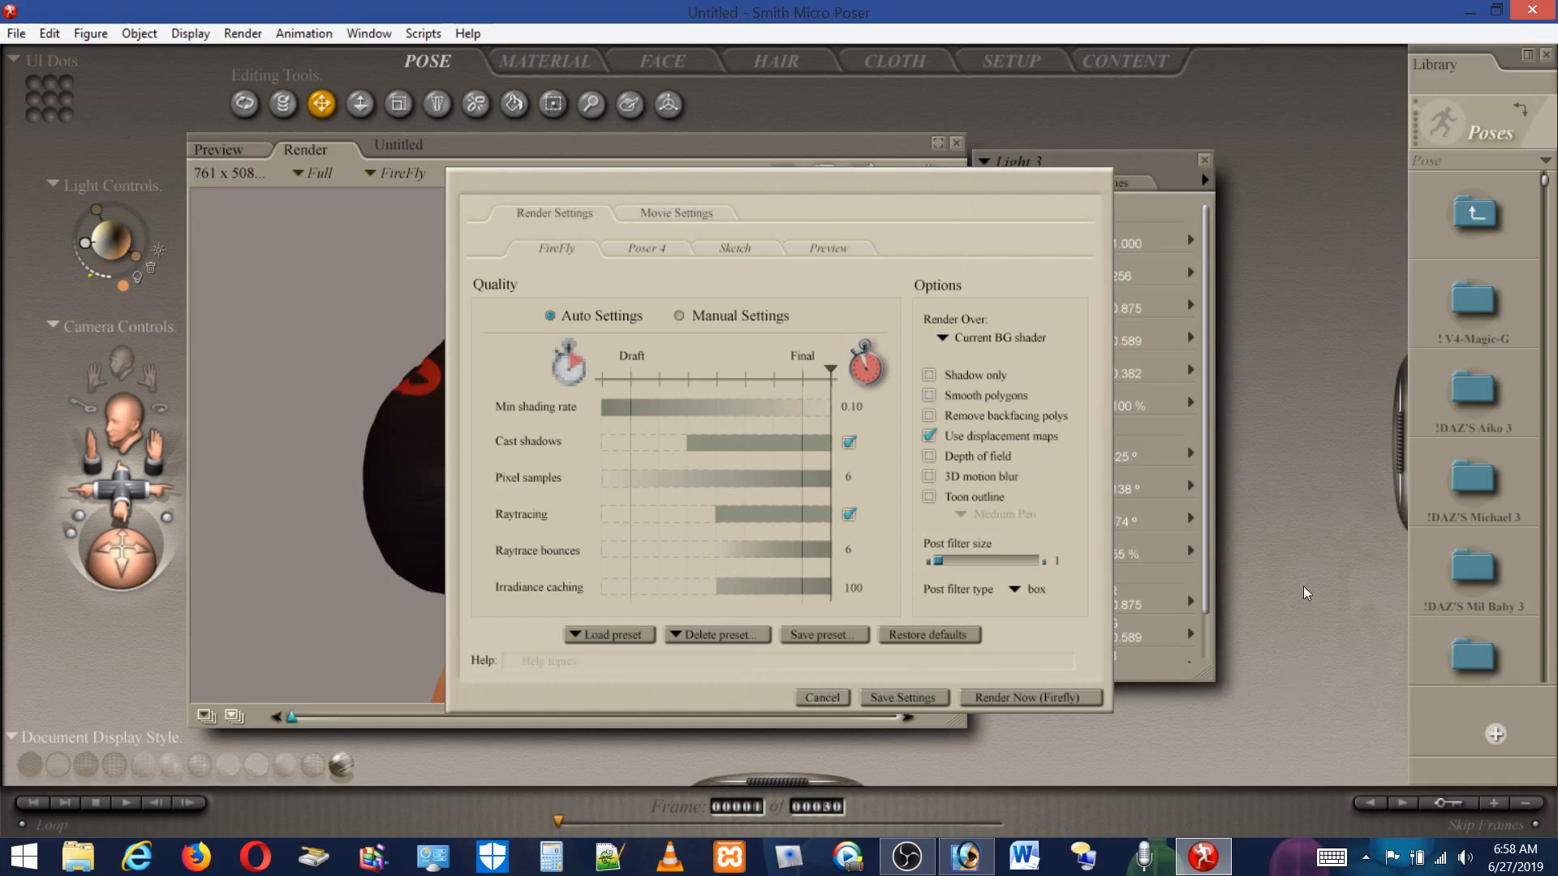
{"action": "left_click", "coordinate": [822, 698]}
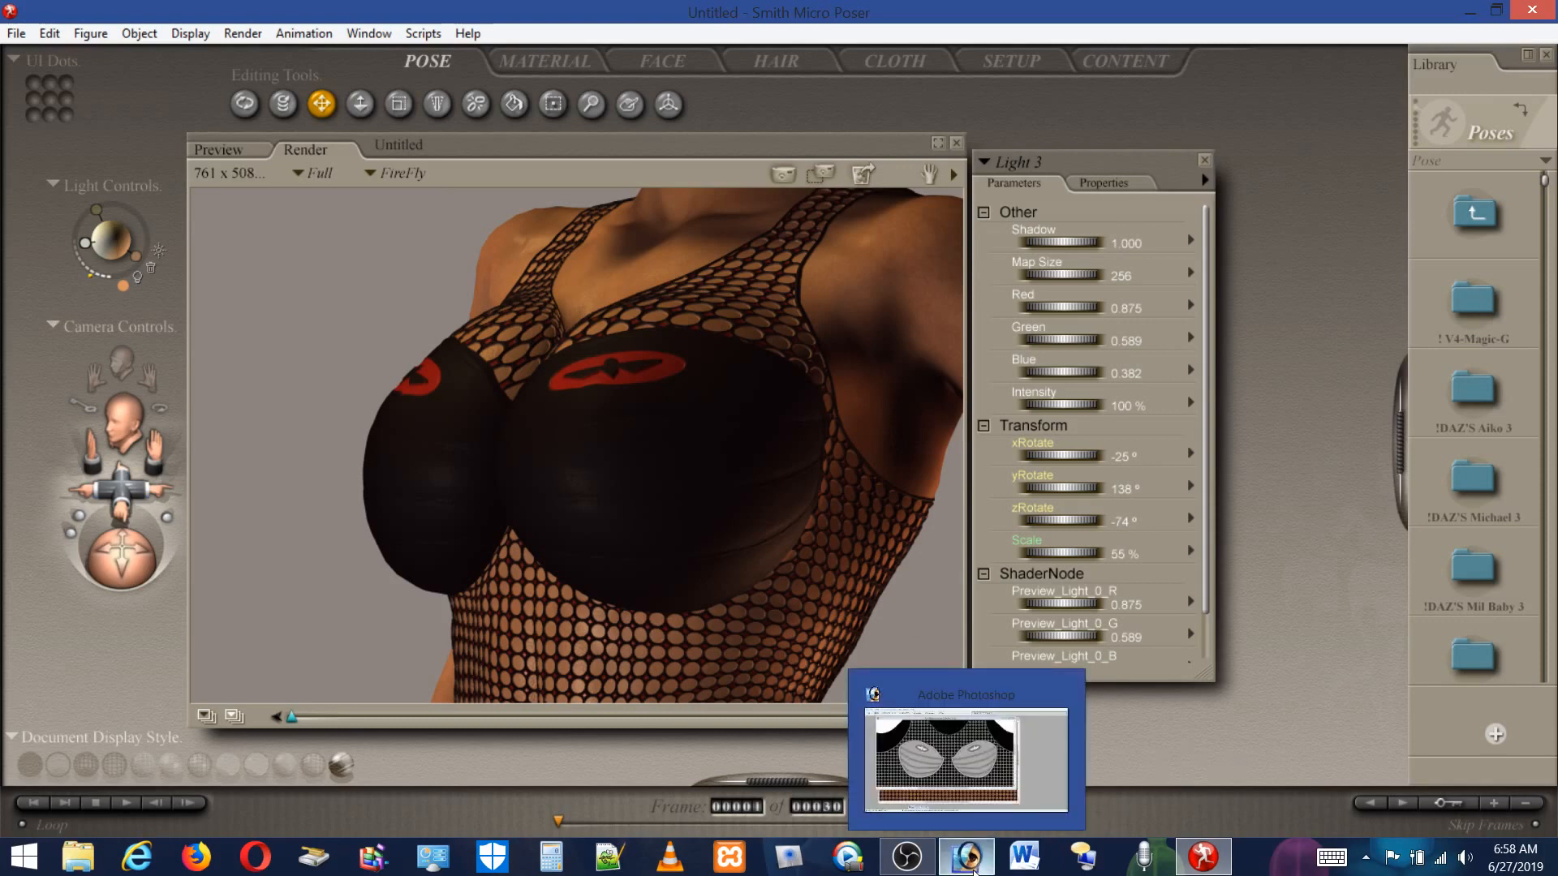
Switch to Photoshop, close both texture images and restore the minimized body parts.psd document.
{"action": "left_click", "coordinate": [974, 870]}
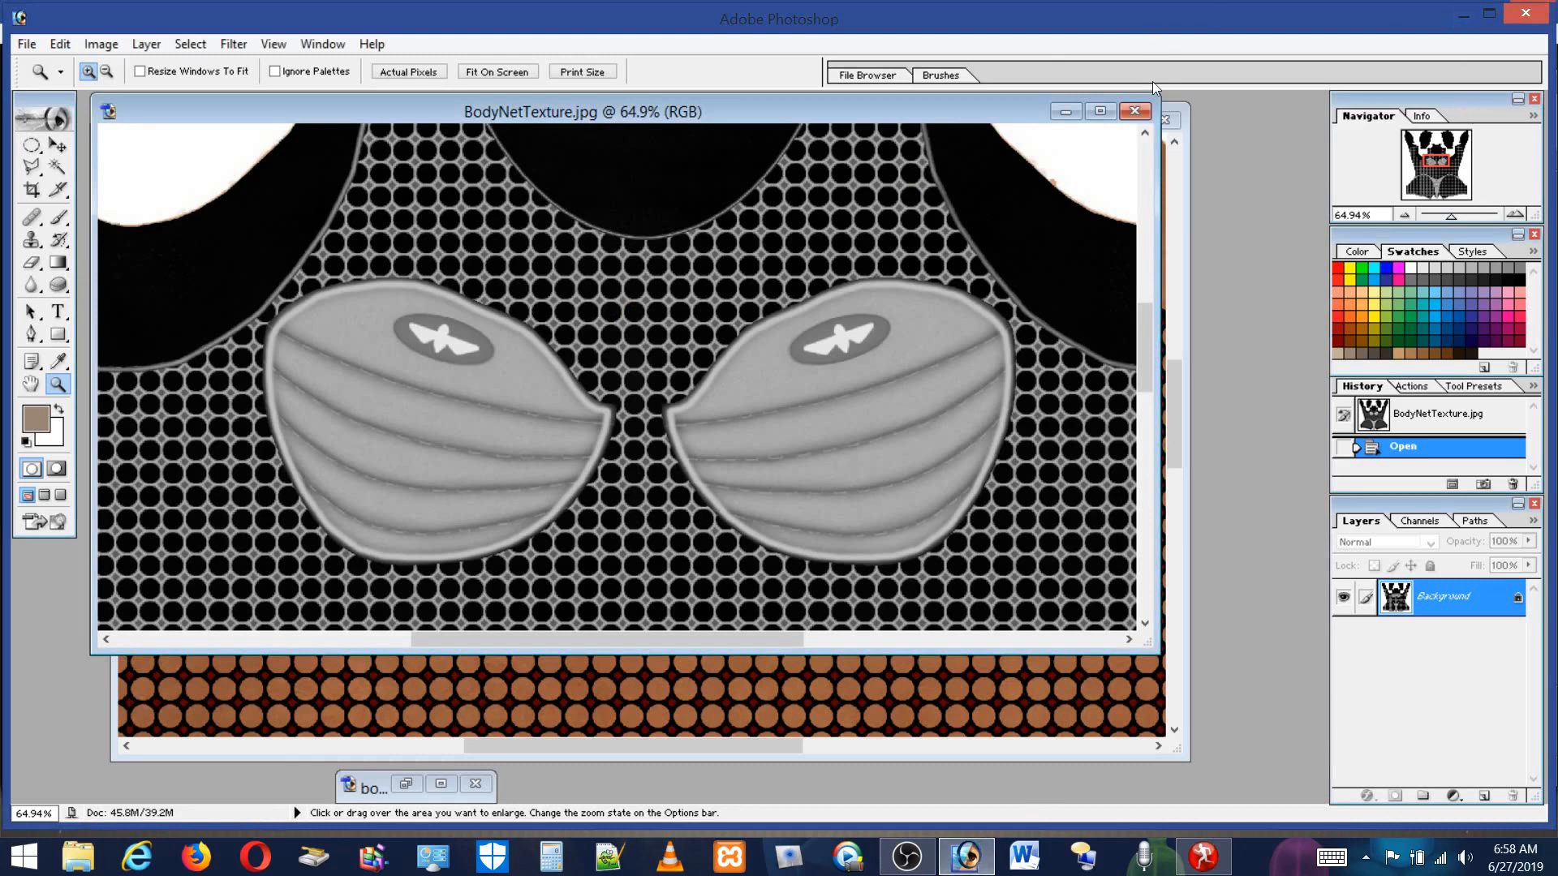
{"action": "left_click", "coordinate": [1134, 111]}
{"action": "left_click", "coordinate": [1162, 123]}
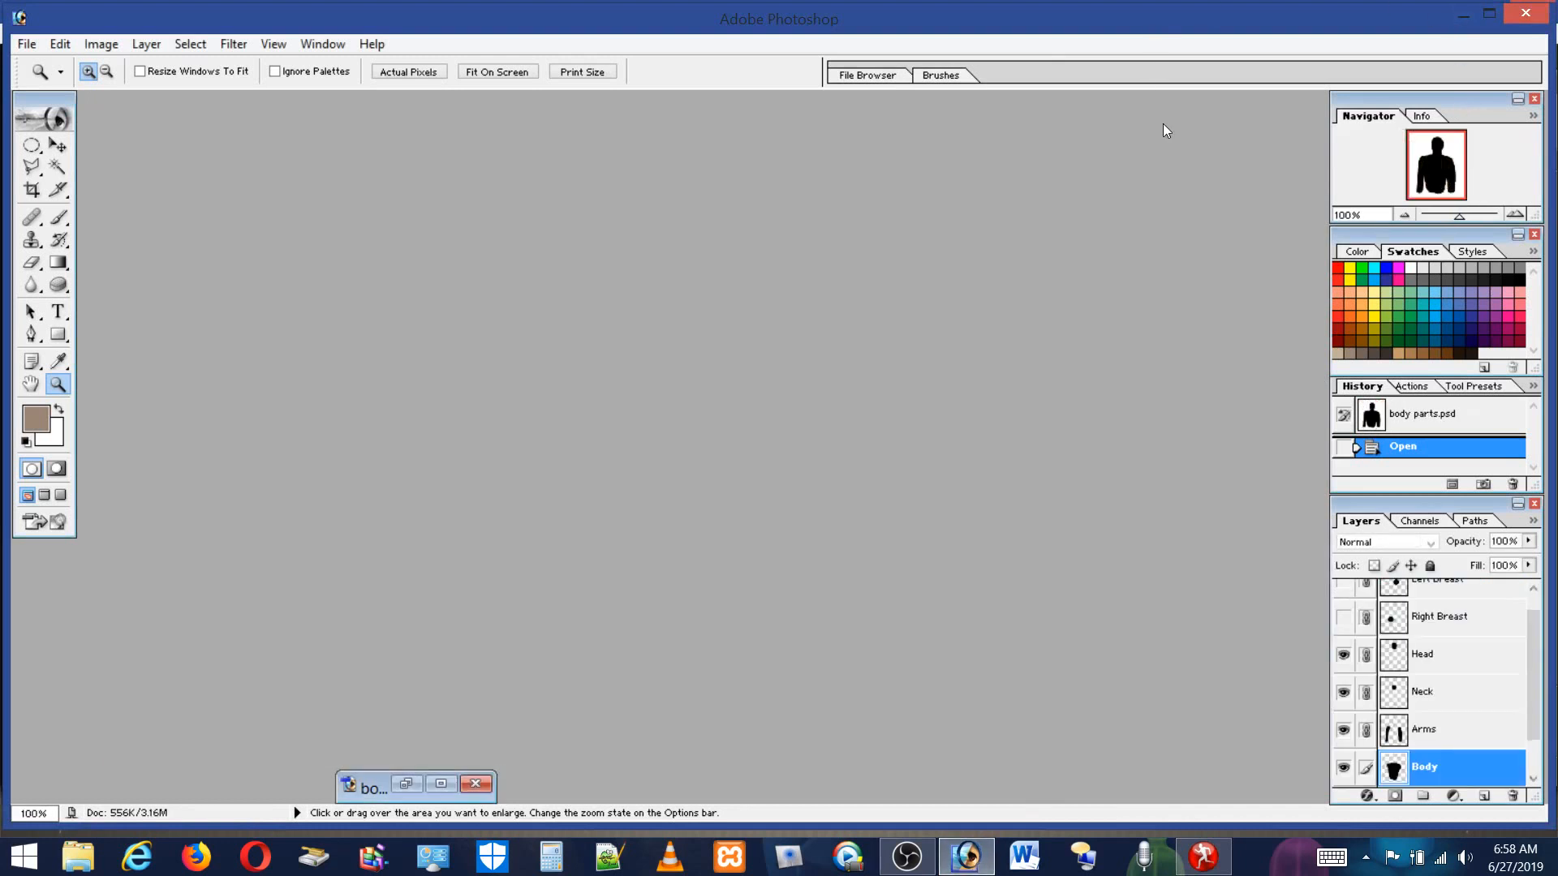
{"action": "left_click", "coordinate": [372, 790]}
{"action": "left_click", "coordinate": [372, 790]}
{"action": "double_click", "coordinate": [371, 790]}
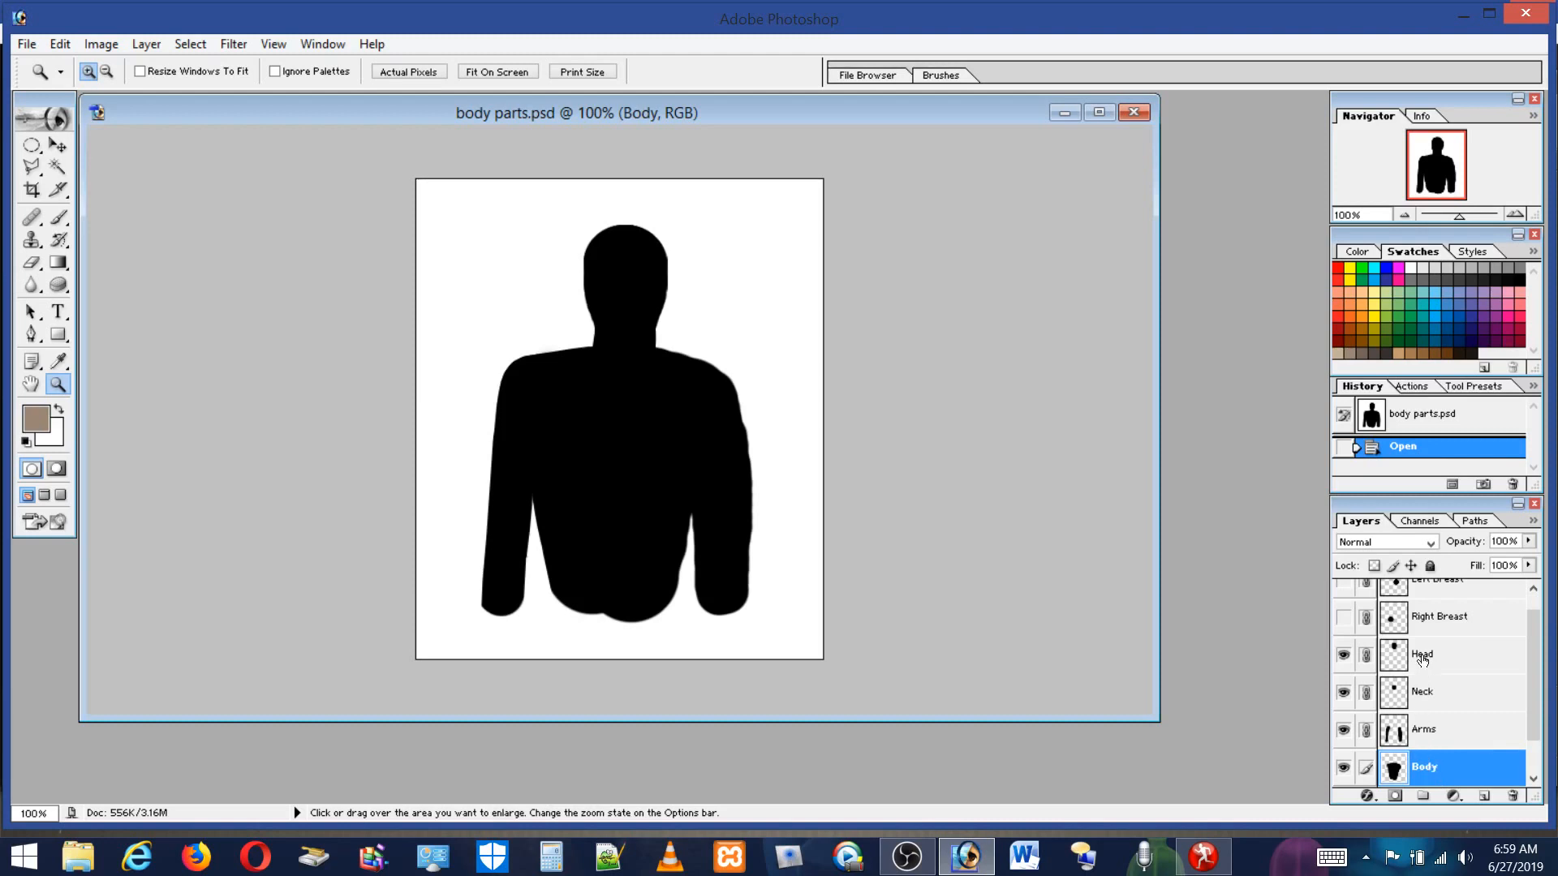
Toggle the visibility of the Arms and Body layers to inspect each layer's shape, leaving both visible.
{"action": "left_click", "coordinate": [1343, 730]}
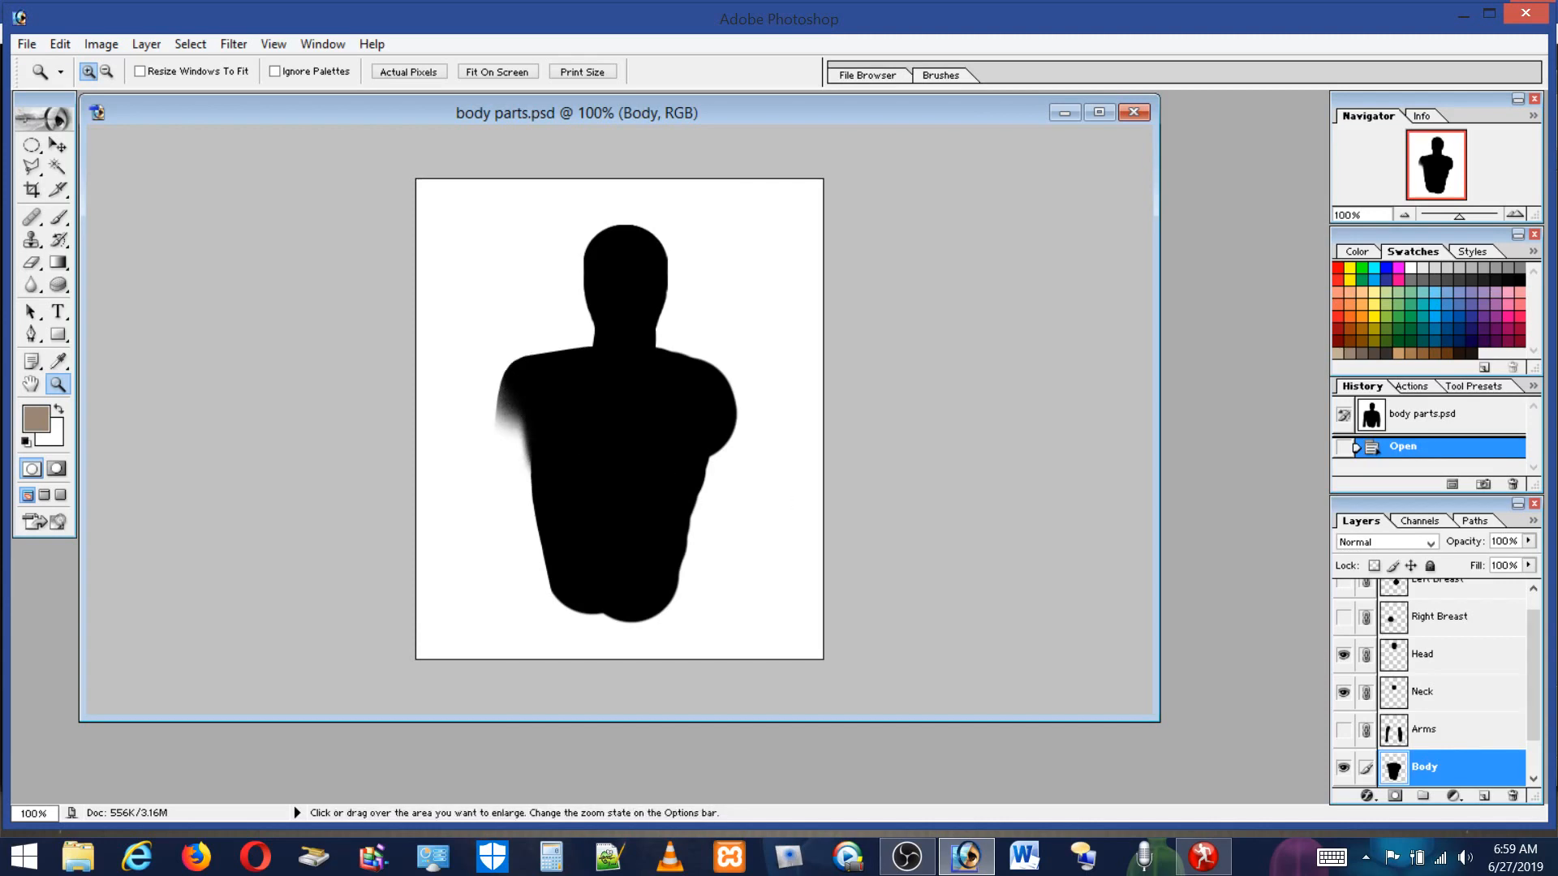
{"action": "left_click", "coordinate": [1344, 733]}
{"action": "left_click", "coordinate": [1343, 769]}
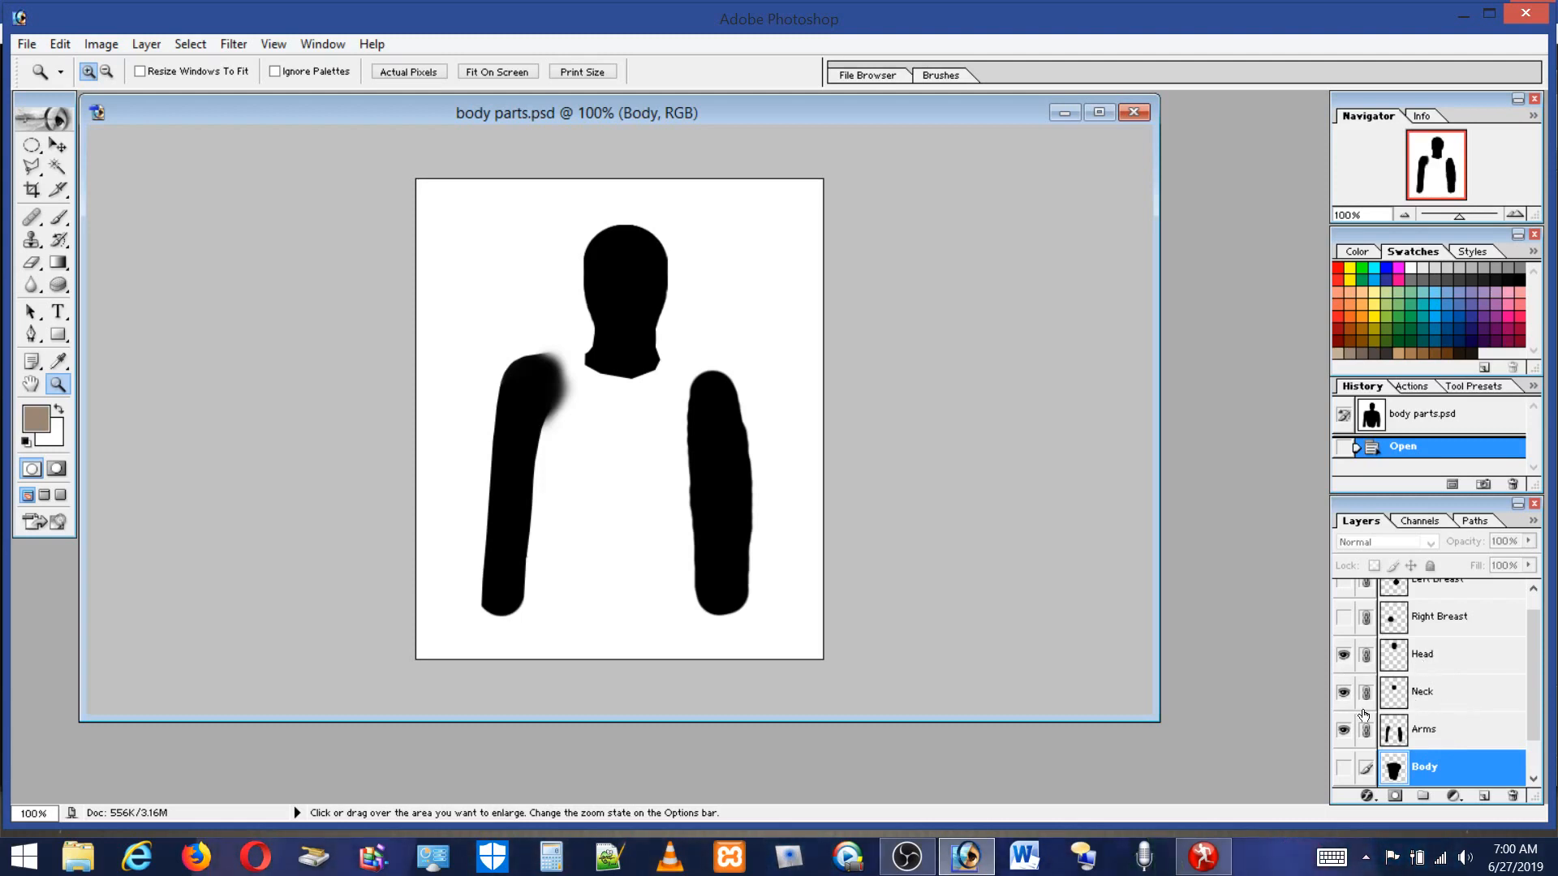
{"action": "scroll", "coordinate": [1523, 730], "scroll_direction": "down", "scroll_amount": 1}
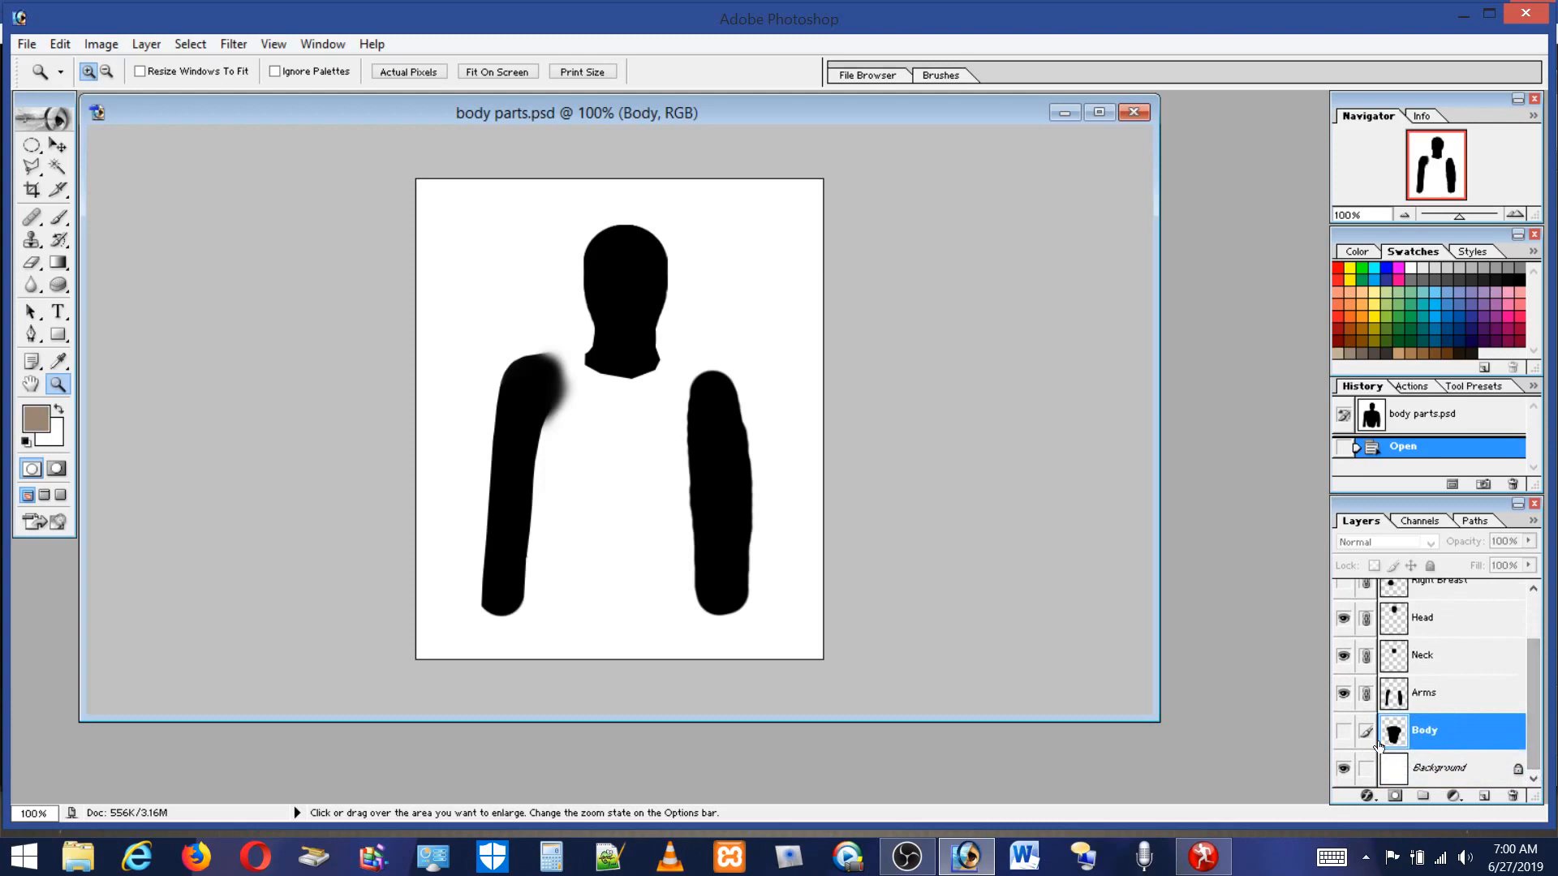
{"action": "left_click", "coordinate": [1343, 730]}
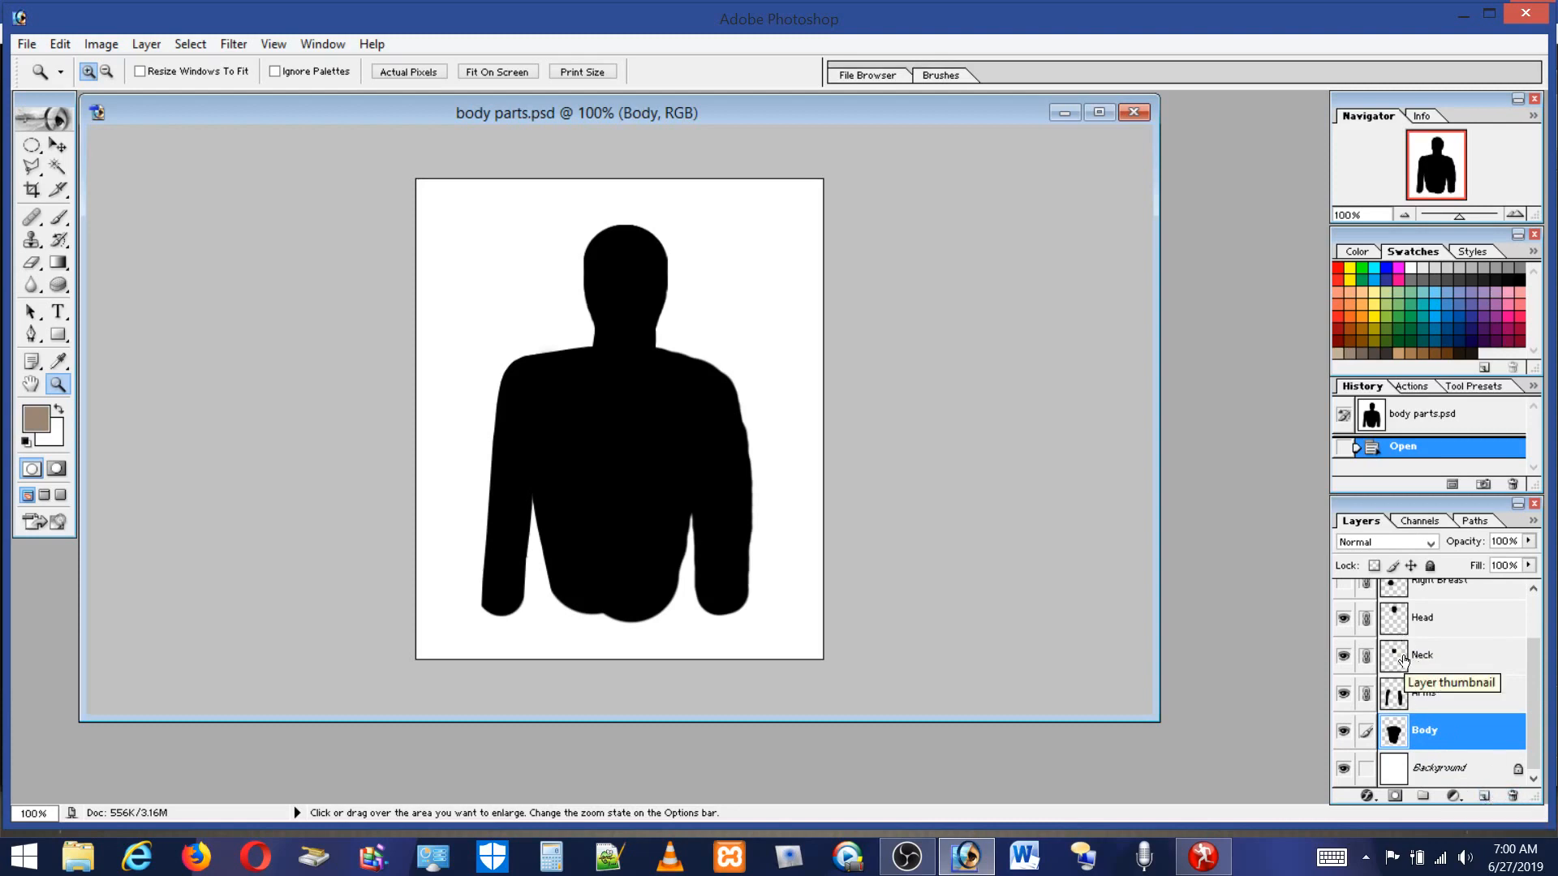
{"action": "mouse_move", "coordinate": [1530, 673]}
{"action": "left_mouse_down"}
{"action": "mouse_move", "coordinate": [1542, 609]}
{"action": "mouse_move", "coordinate": [1549, 665]}
{"action": "left_mouse_up"}
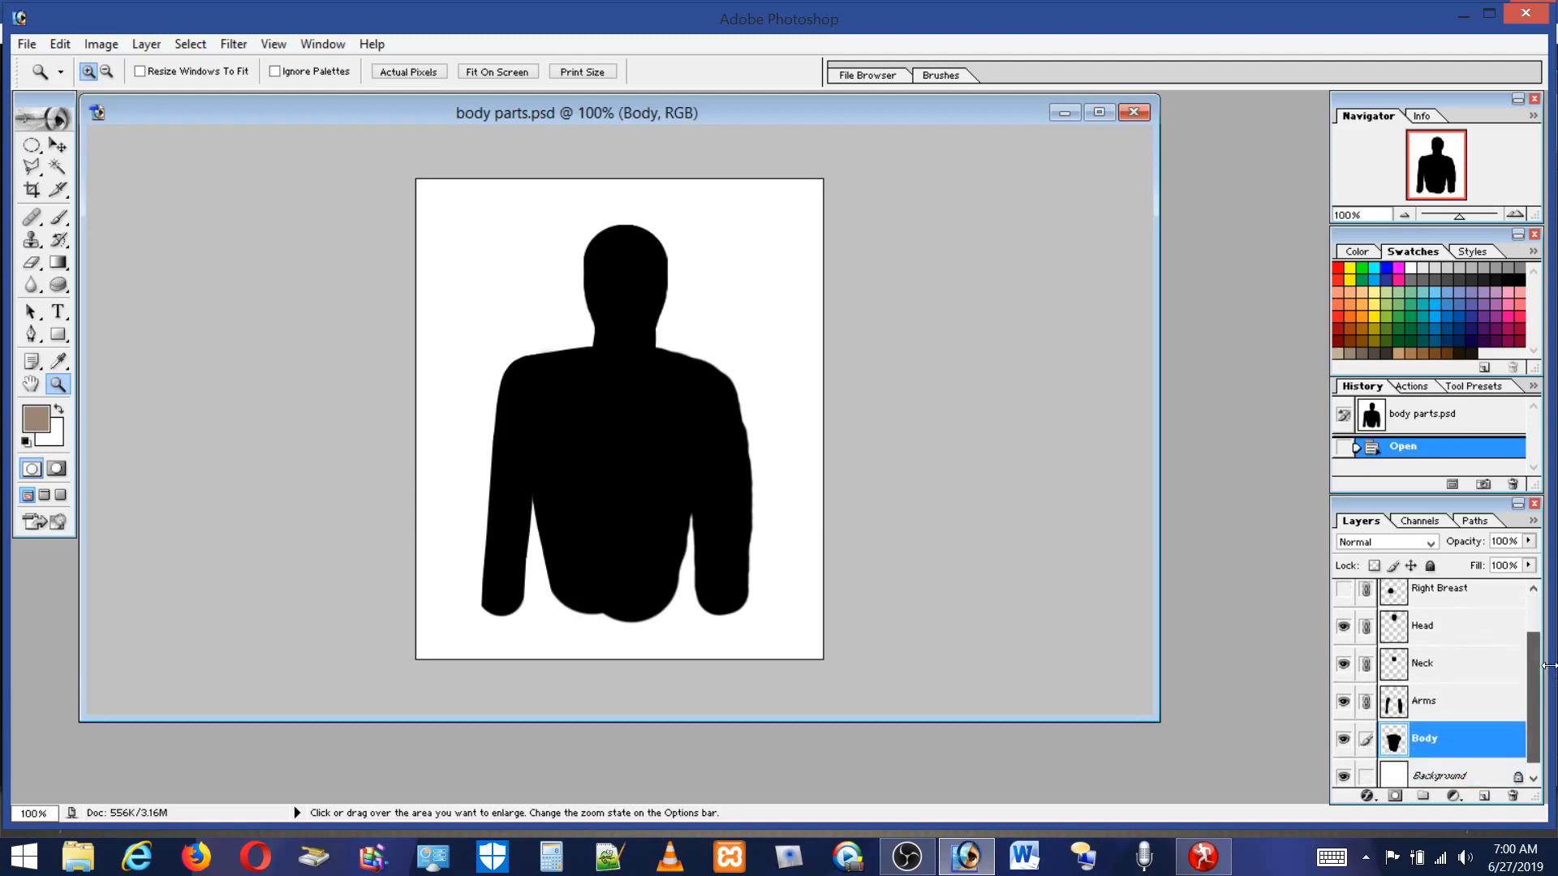
Load the Body layer's outline as a selection and add a new layer above Left Breast.
{"action": "left_click", "coordinate": [1390, 741], "text": "ctrl"}
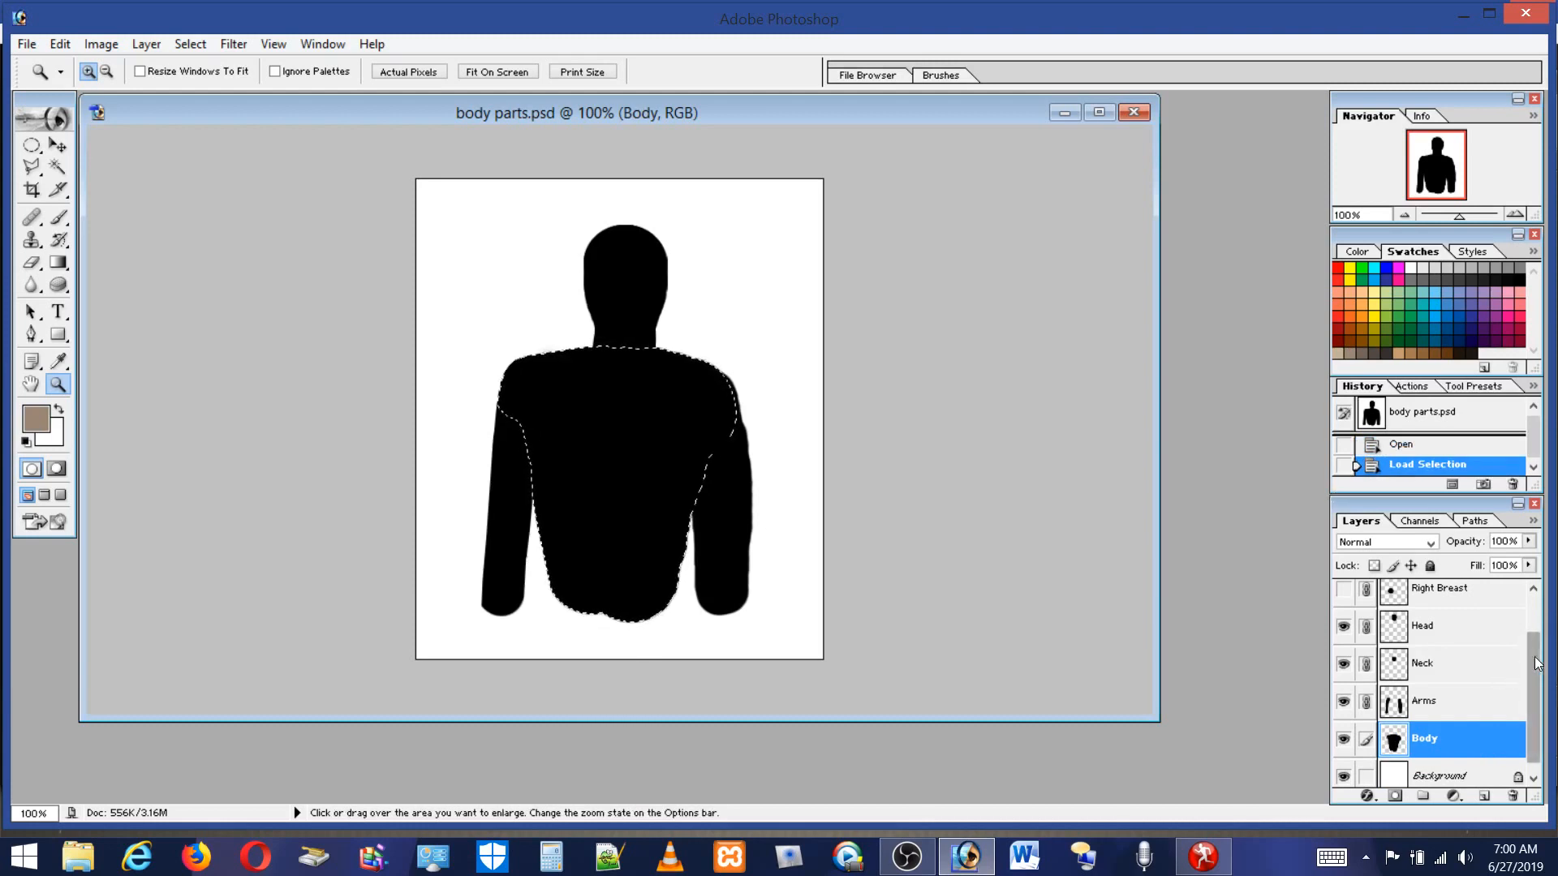
{"action": "left_click", "coordinate": [1530, 588]}
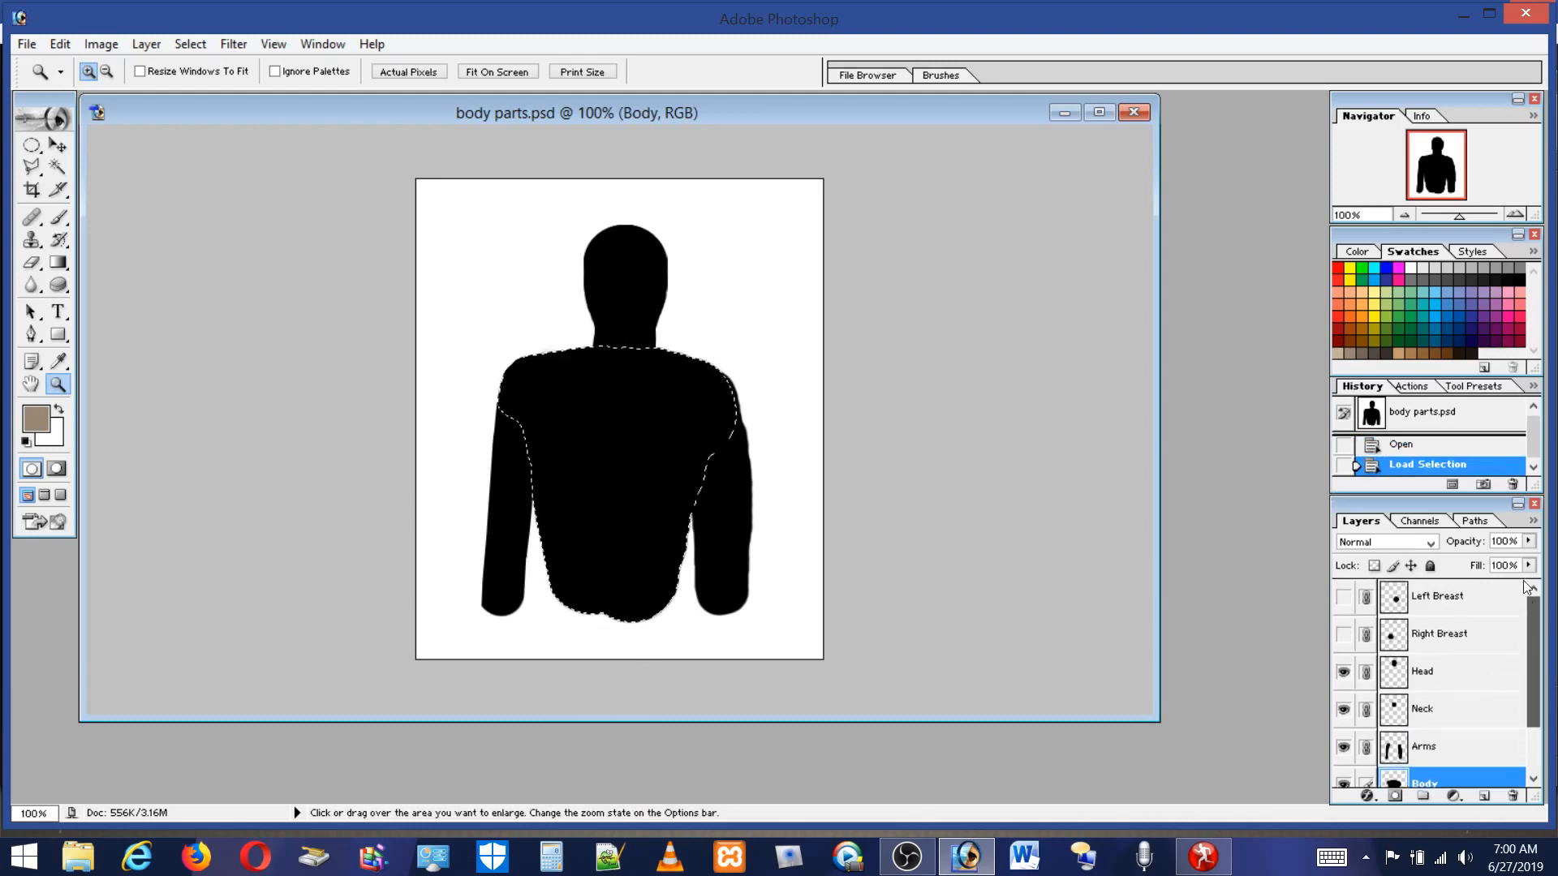
{"action": "left_click", "coordinate": [1456, 607]}
{"action": "left_click", "coordinate": [1343, 597]}
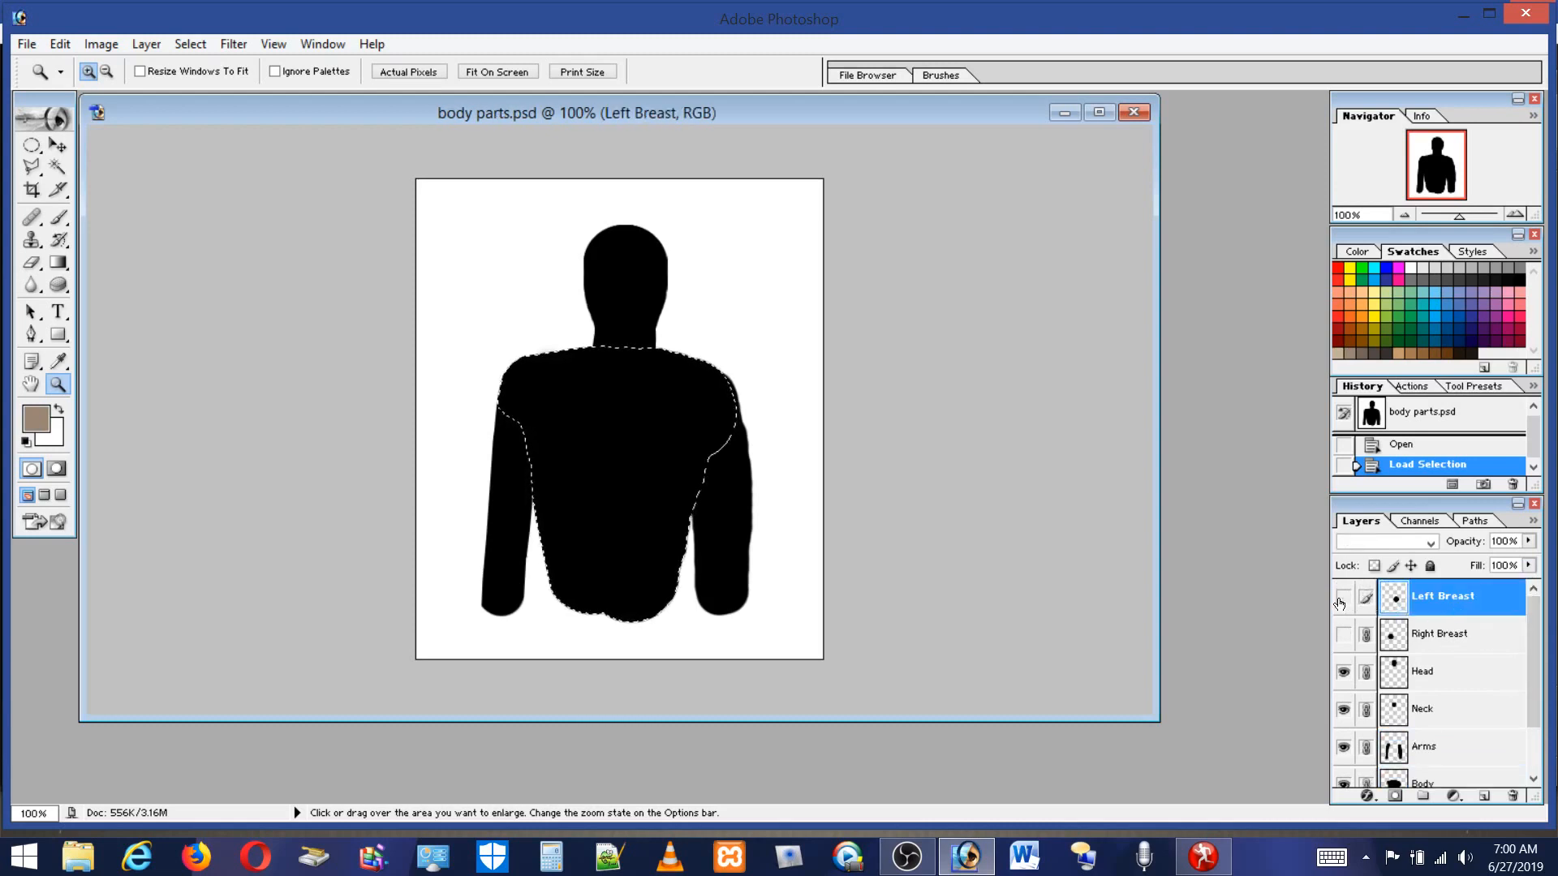
{"action": "left_click", "coordinate": [1484, 797]}
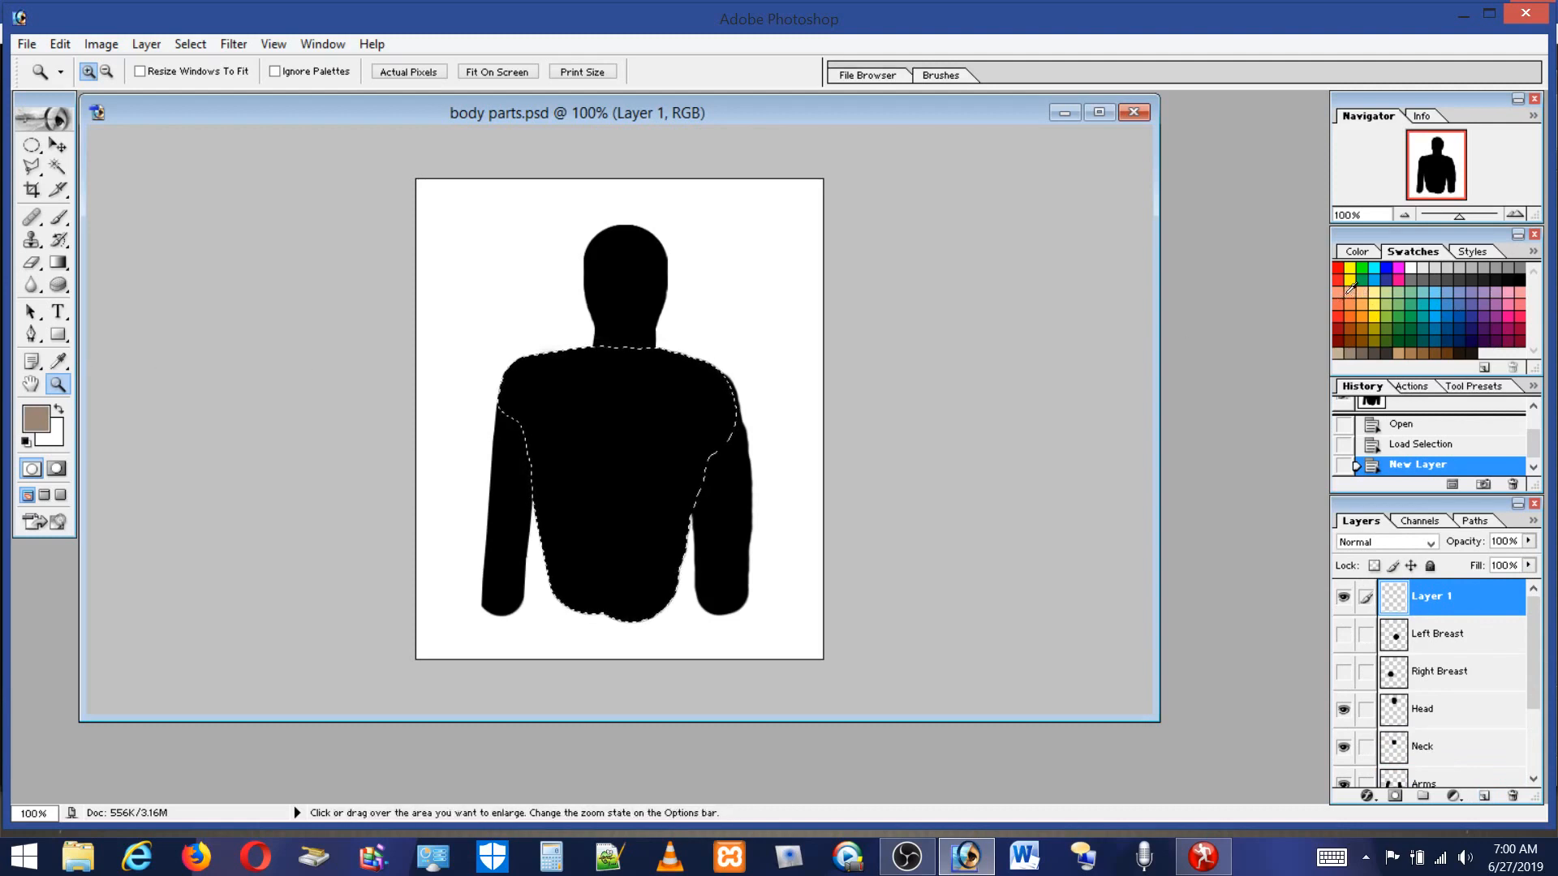
Paint the selected body area light peach with the Brush tool using a soft 176 px brush.
{"action": "left_click", "coordinate": [1350, 289]}
{"action": "left_click", "coordinate": [57, 218]}
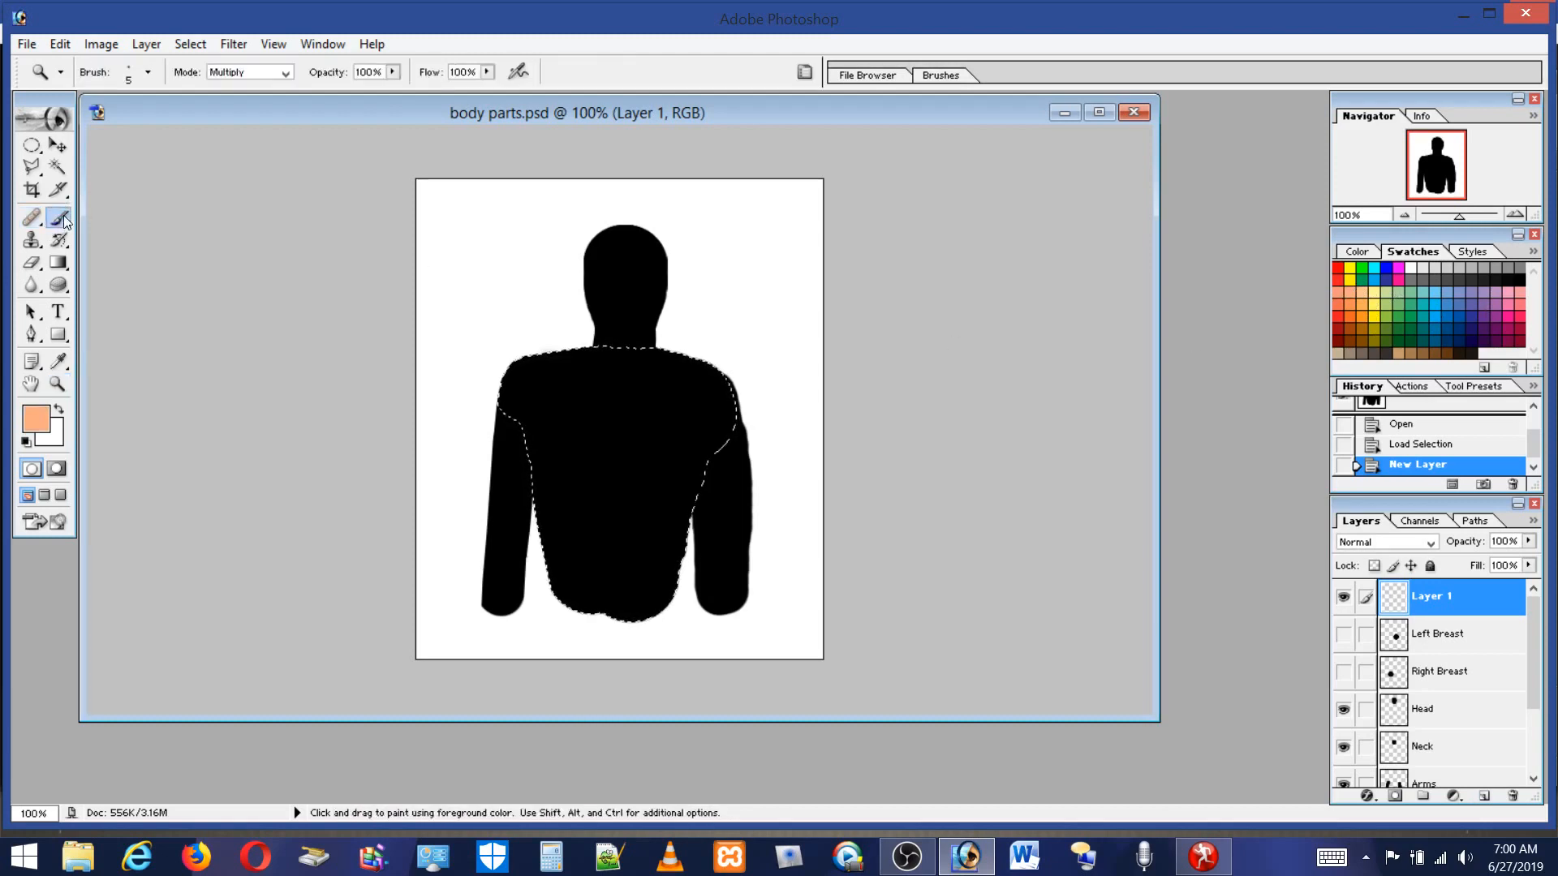
{"action": "left_click", "coordinate": [131, 78]}
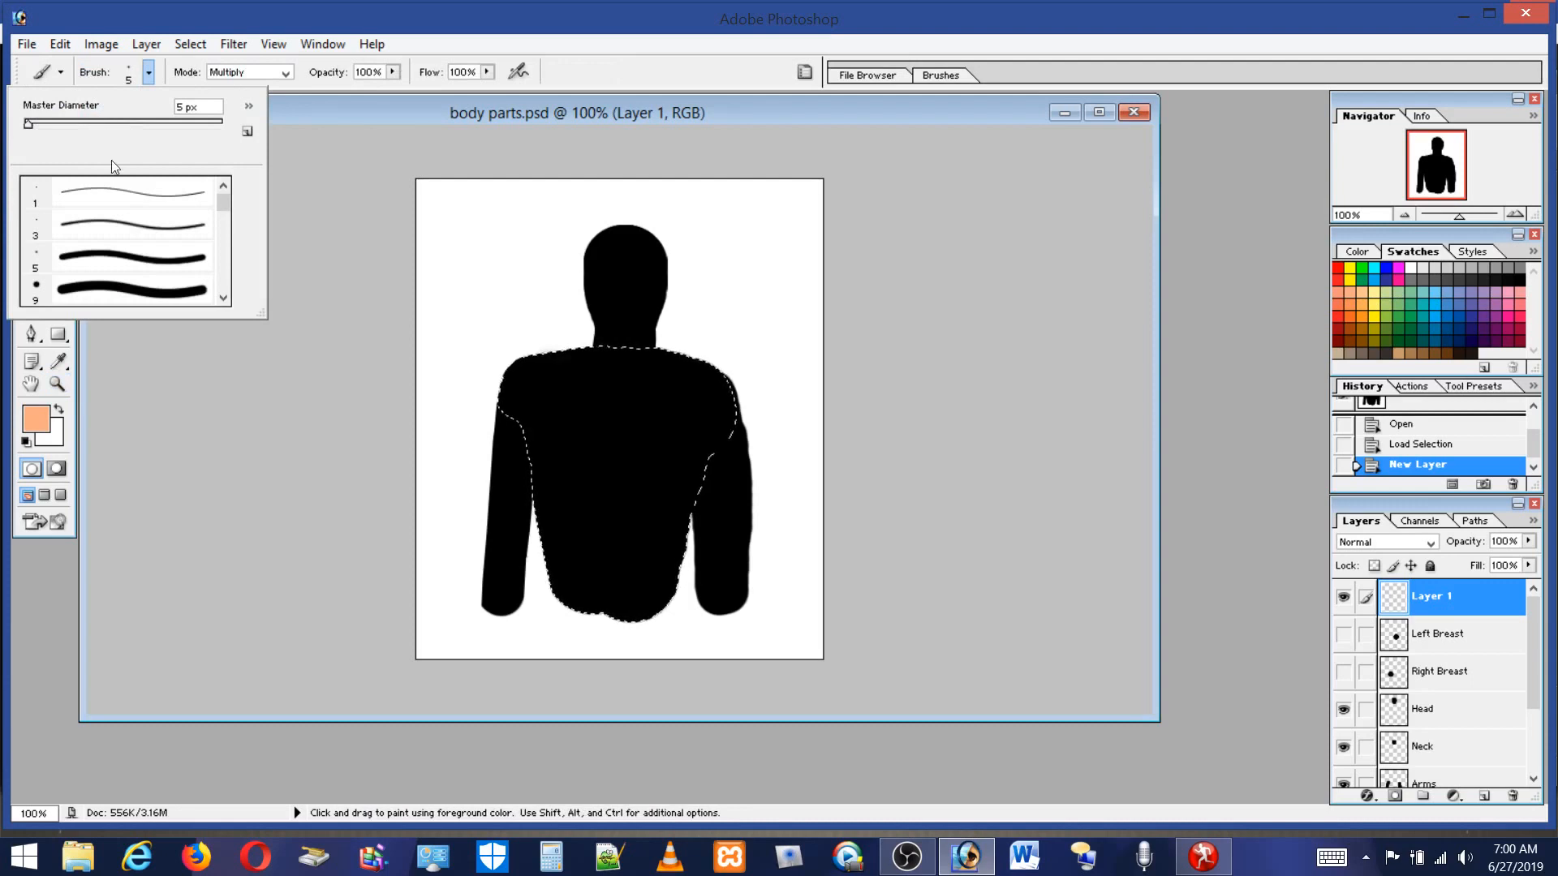
{"action": "left_click_drag", "start_coordinate": [229, 201], "coordinate": [227, 231]}
{"action": "left_click", "coordinate": [178, 243]}
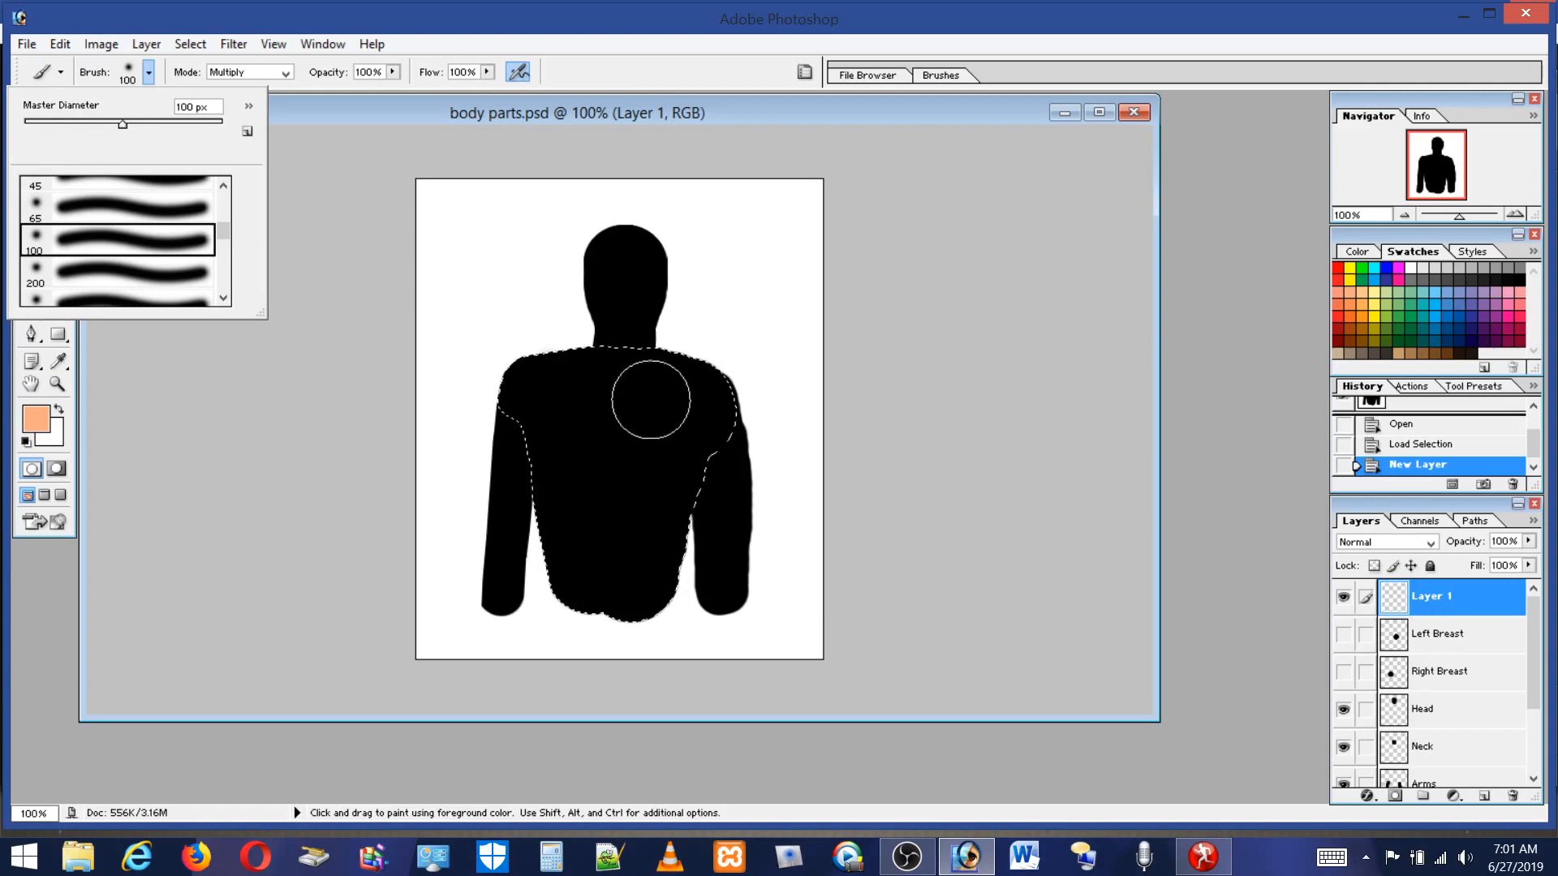
{"action": "left_click", "coordinate": [161, 122]}
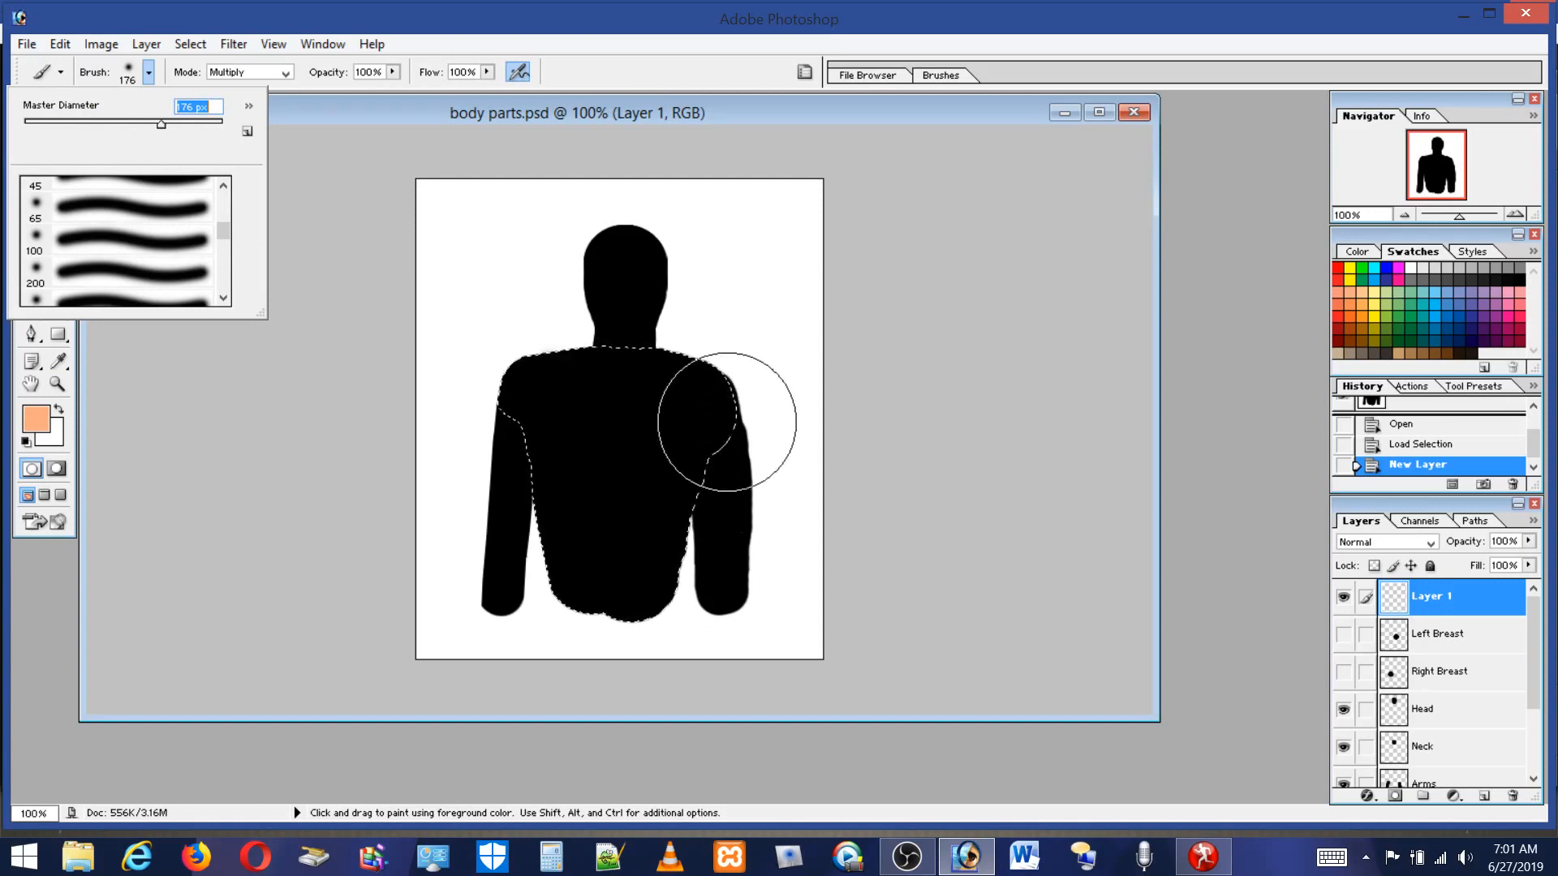
{"action": "left_click_drag", "start_coordinate": [727, 403], "coordinate": [539, 534]}
{"action": "mouse_move", "coordinate": [692, 432]}
{"action": "left_mouse_down"}
{"action": "mouse_move", "coordinate": [406, 452]}
{"action": "mouse_move", "coordinate": [878, 618]}
{"action": "left_mouse_up"}
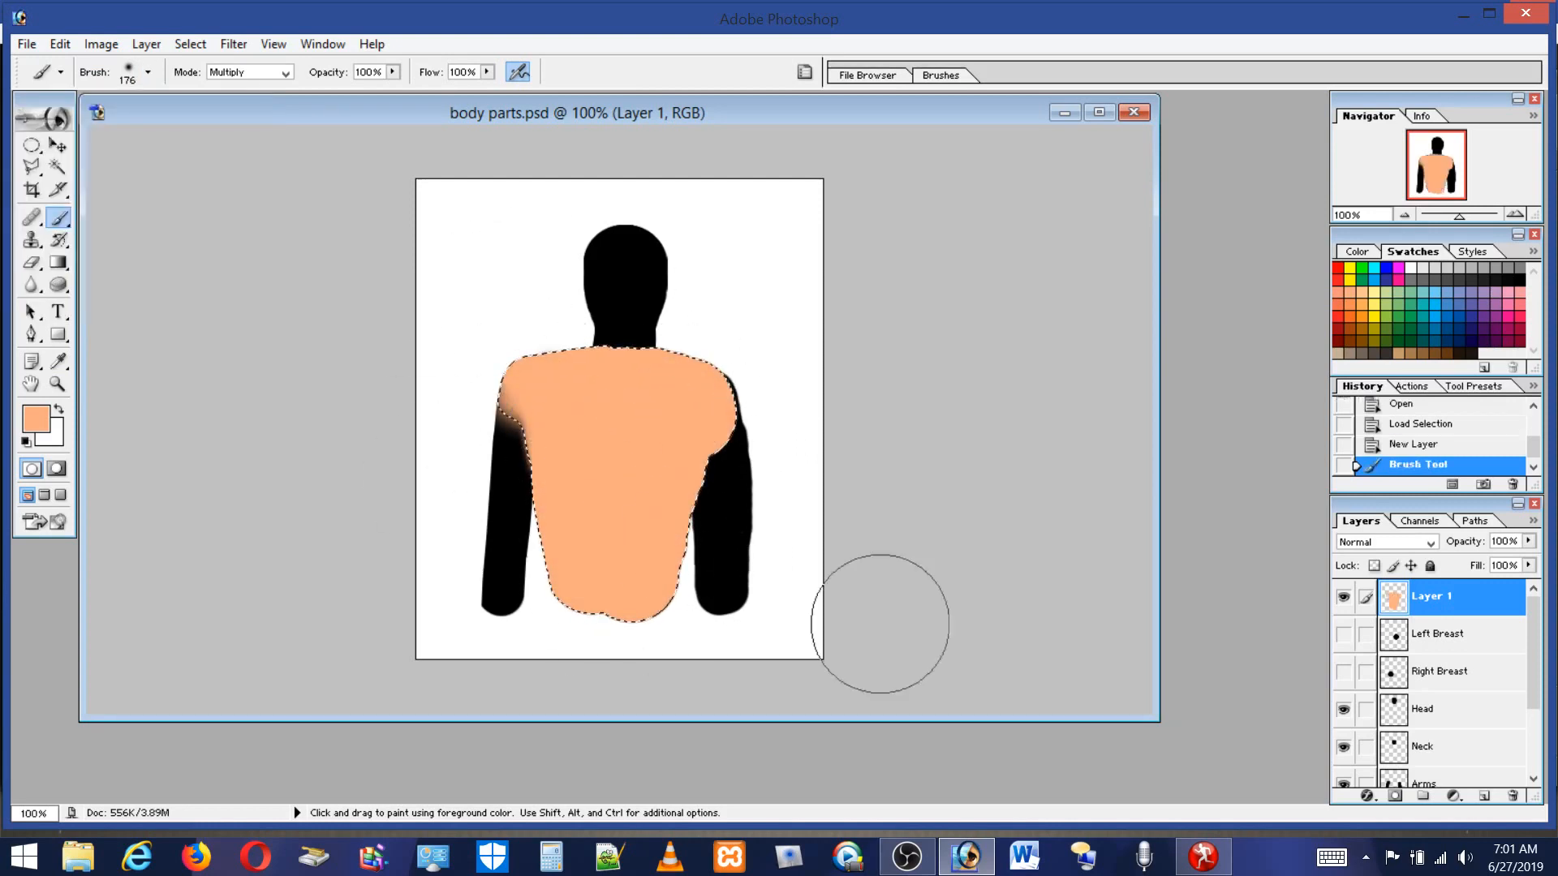
Shade the torso with Dark Yellow Orange at 13% flow using soft brush strokes.
{"action": "left_click", "coordinate": [1367, 322]}
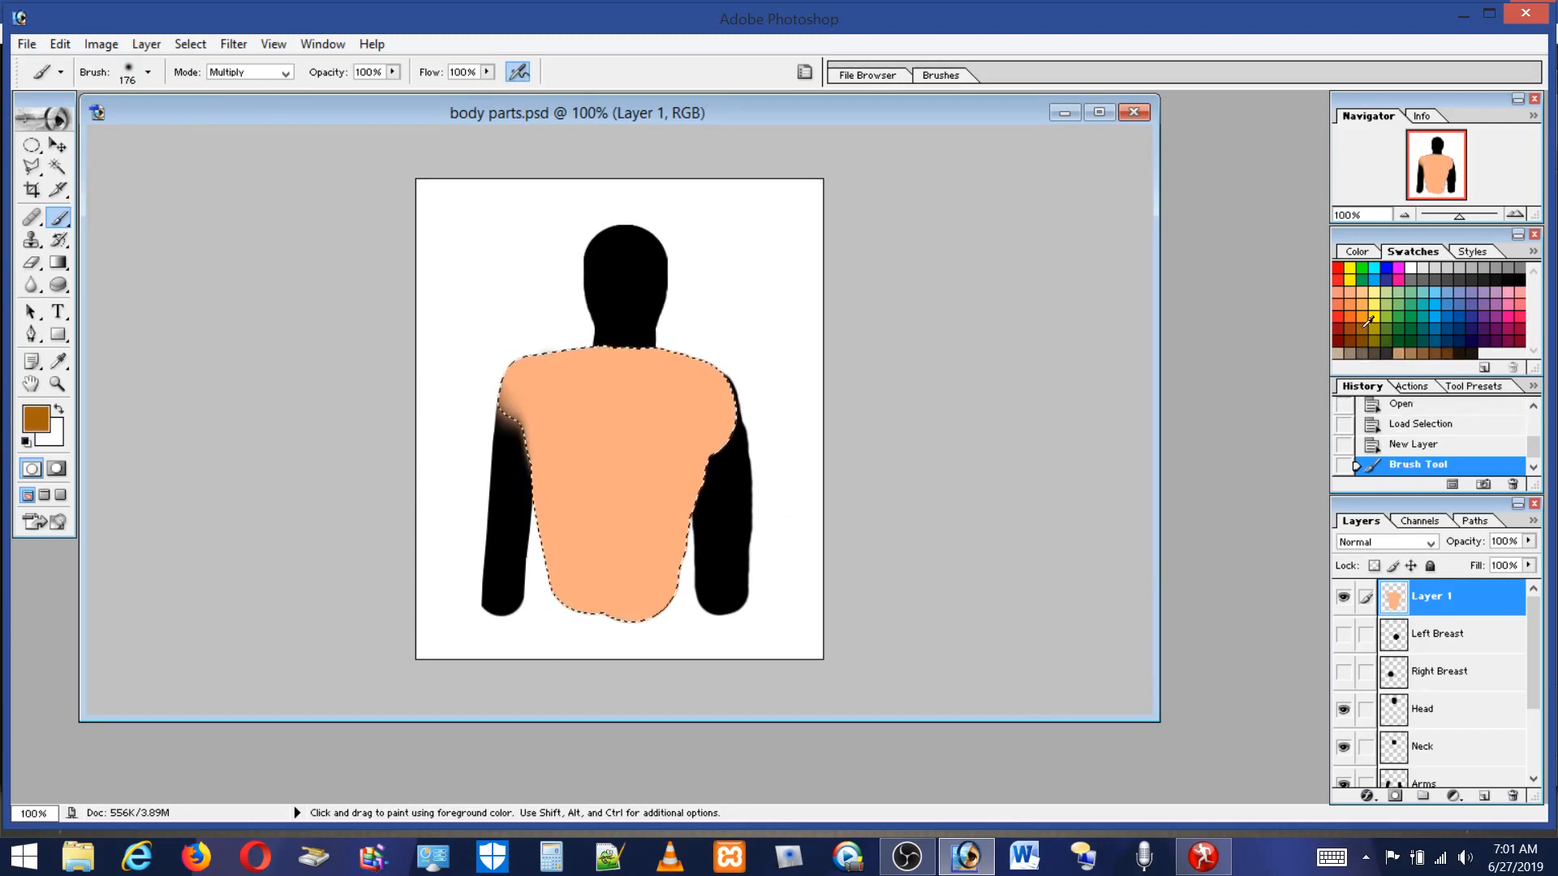
{"action": "left_click", "coordinate": [488, 73]}
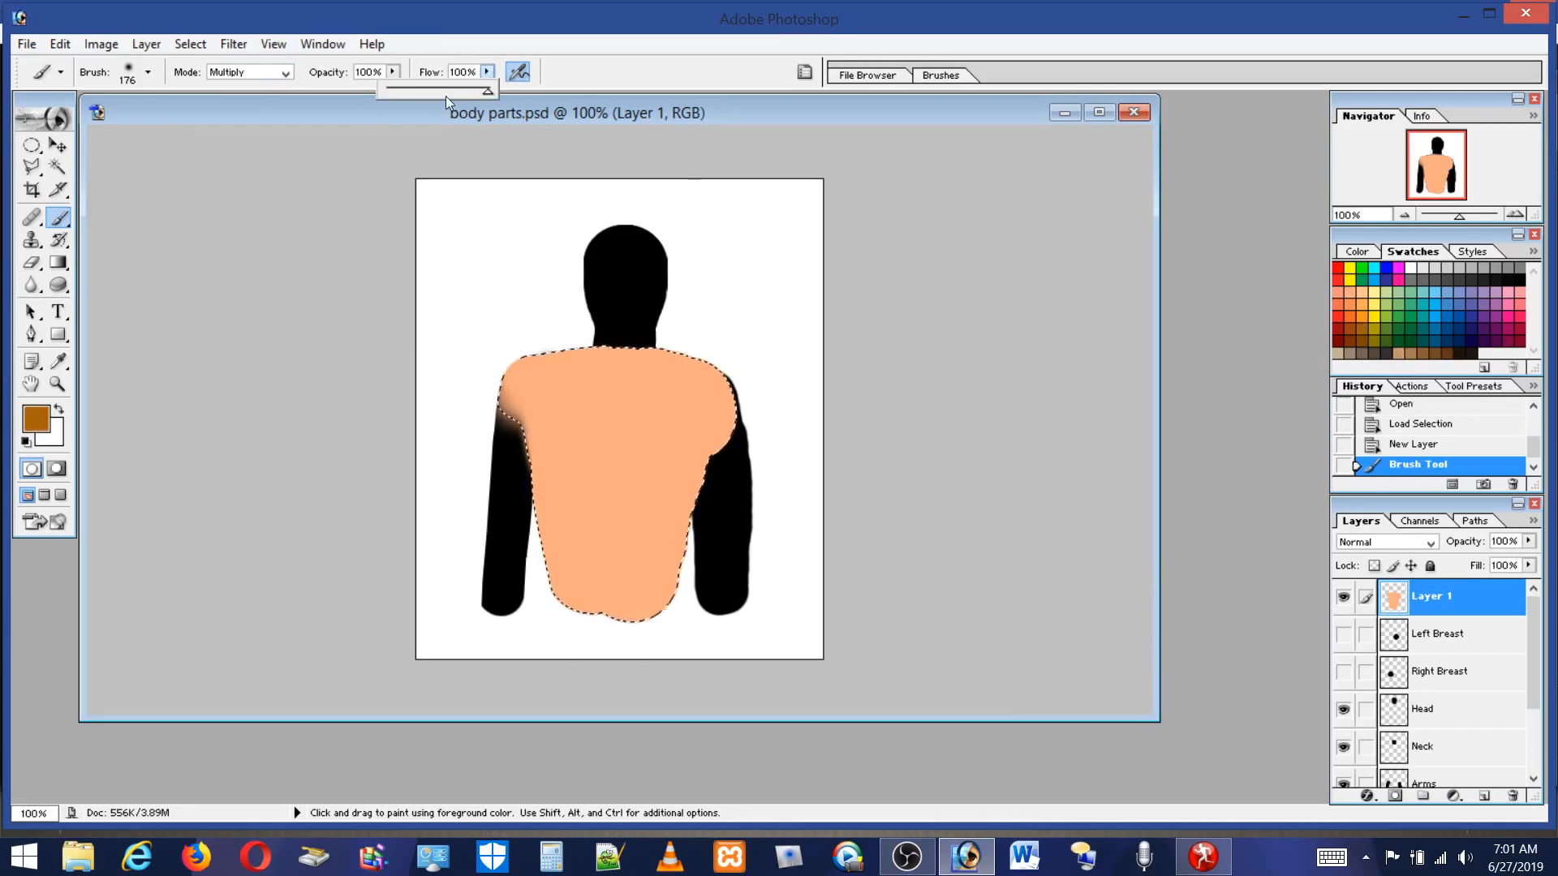
{"action": "left_click", "coordinate": [399, 93]}
{"action": "mouse_move", "coordinate": [576, 375]}
{"action": "left_mouse_down"}
{"action": "mouse_move", "coordinate": [654, 389]}
{"action": "mouse_move", "coordinate": [772, 611]}
{"action": "mouse_move", "coordinate": [661, 487]}
{"action": "mouse_move", "coordinate": [713, 619]}
{"action": "mouse_move", "coordinate": [651, 611]}
{"action": "left_mouse_up"}
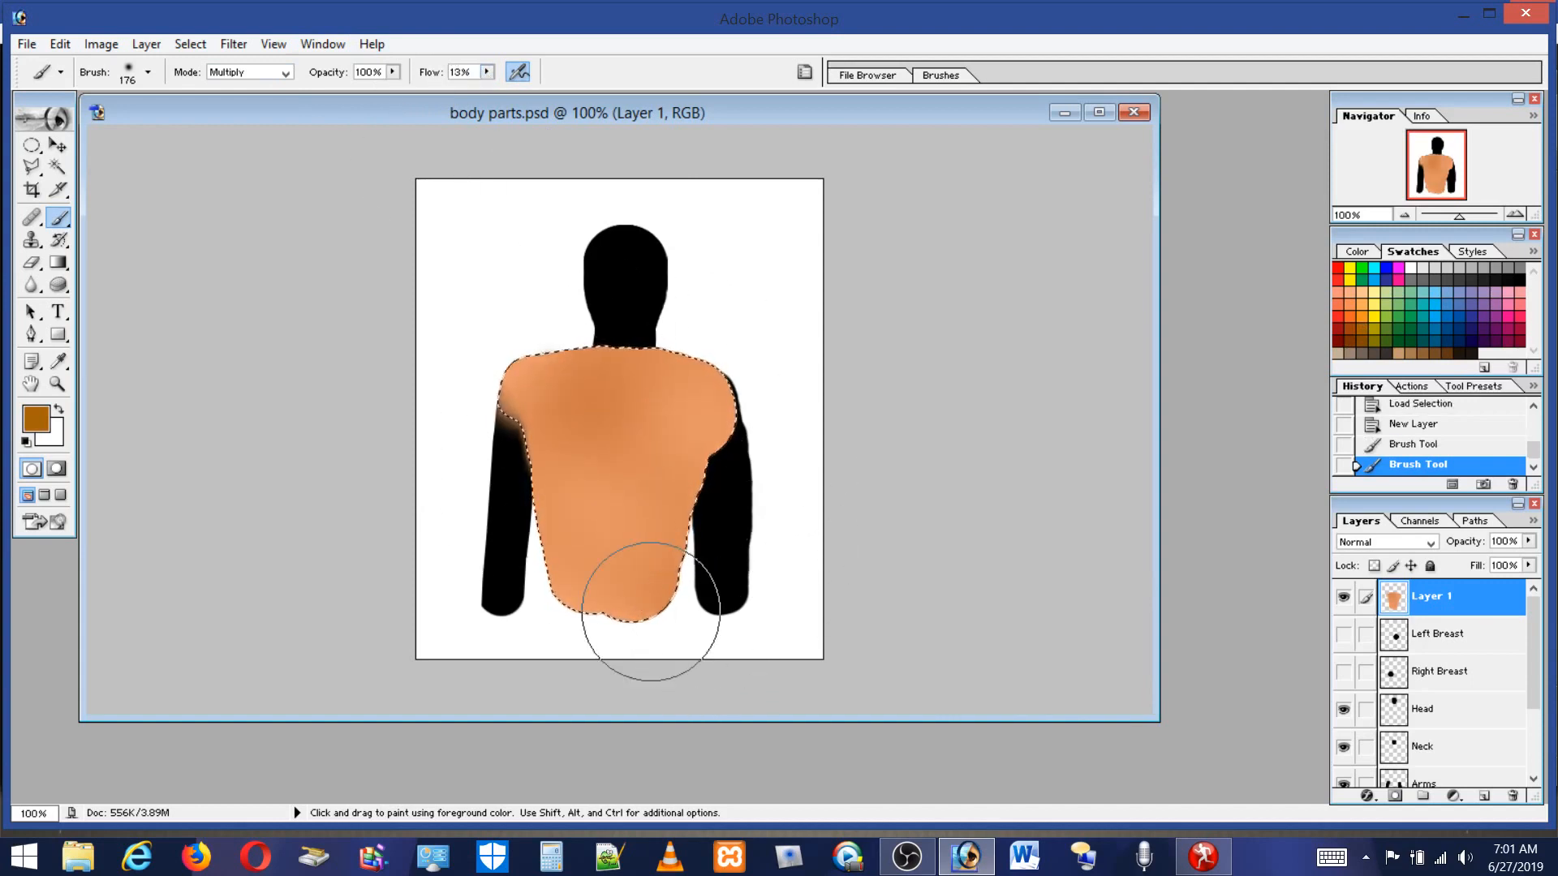
{"action": "left_click", "coordinate": [603, 406], "text": "alt"}
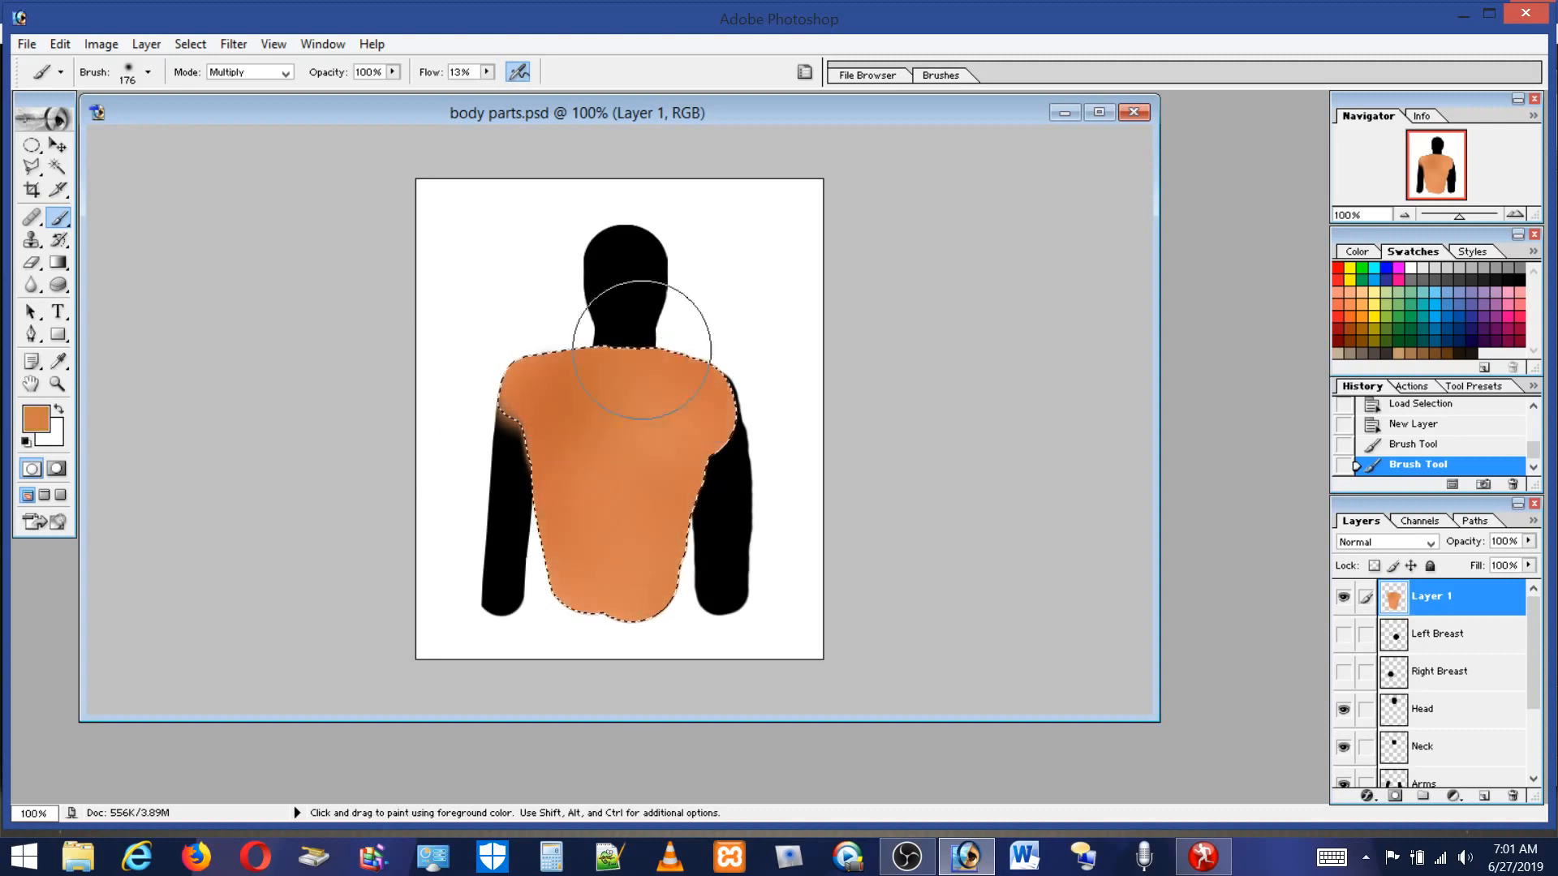
Darken the torso further with additional soft Multiply brush strokes in the orange colour.
{"action": "left_click_drag", "start_coordinate": [740, 436], "coordinate": [632, 580]}
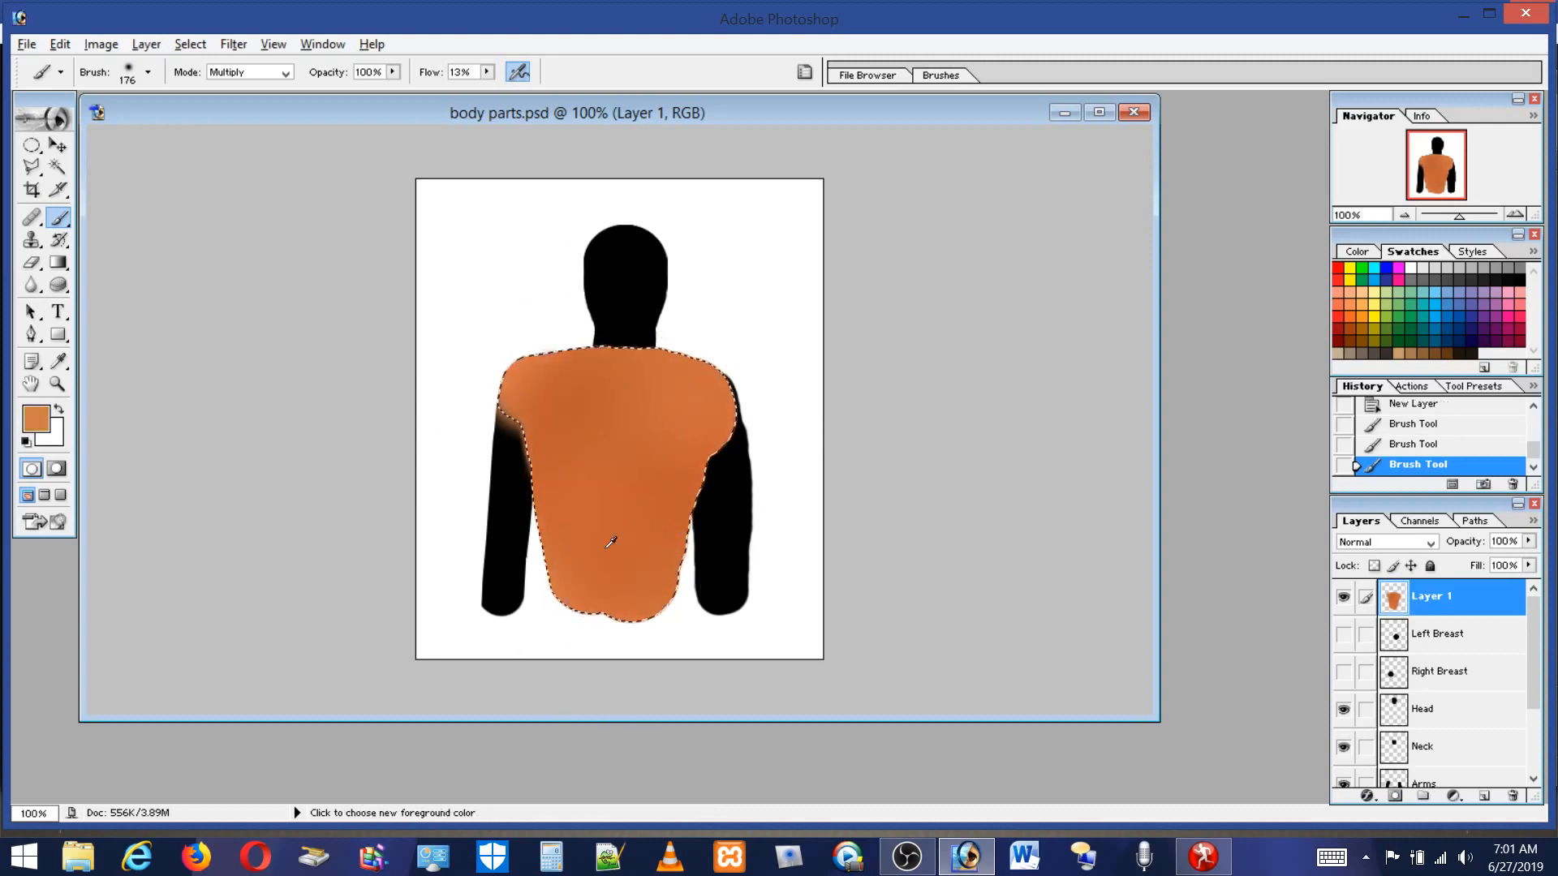
{"action": "left_click", "coordinate": [600, 459], "text": "alt"}
{"action": "left_click_drag", "start_coordinate": [617, 490], "coordinate": [613, 542]}
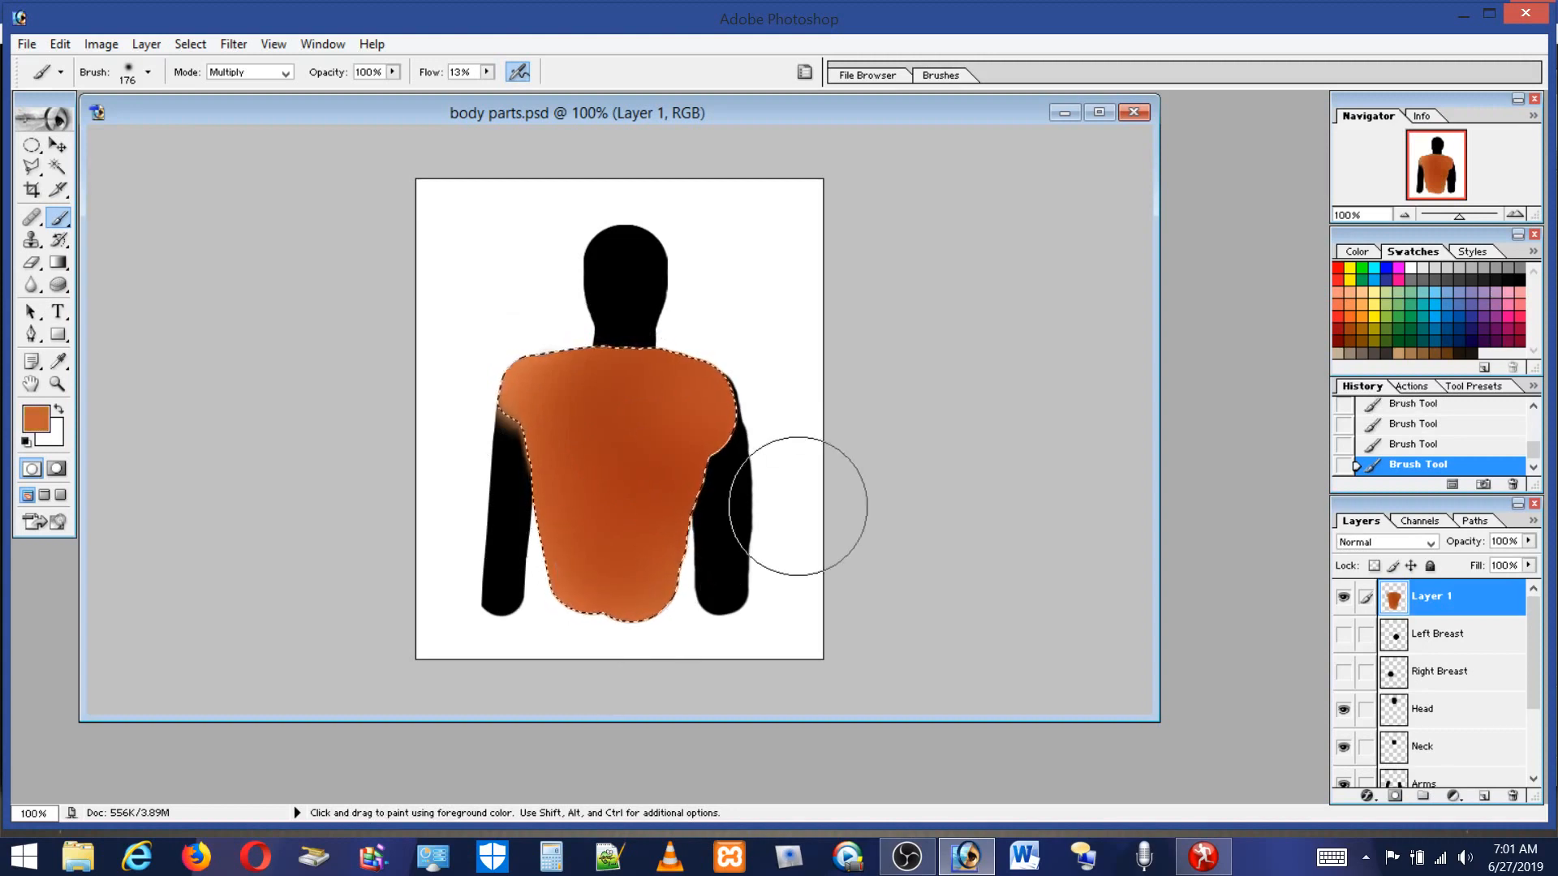
{"action": "mouse_move", "coordinate": [653, 396]}
{"action": "left_mouse_down"}
{"action": "mouse_move", "coordinate": [775, 463]}
{"action": "mouse_move", "coordinate": [386, 529]}
{"action": "mouse_move", "coordinate": [649, 608]}
{"action": "mouse_move", "coordinate": [717, 559]}
{"action": "left_mouse_up"}
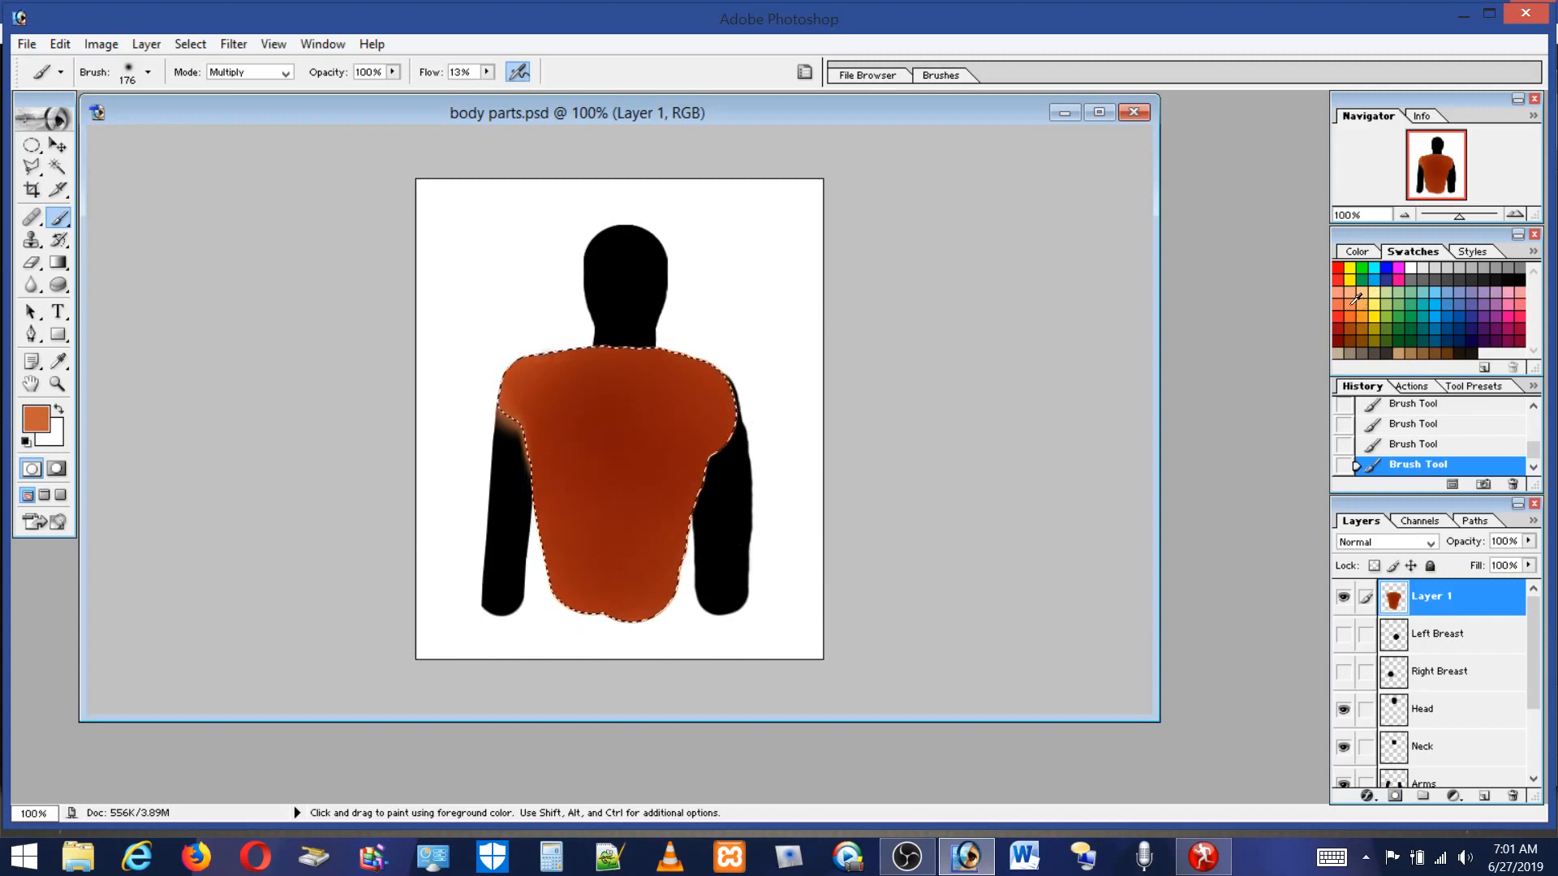
Pick a light peach swatch, switch the brush mode to Normal, and paint a highlight on the upper torso.
{"action": "left_click", "coordinate": [1365, 290]}
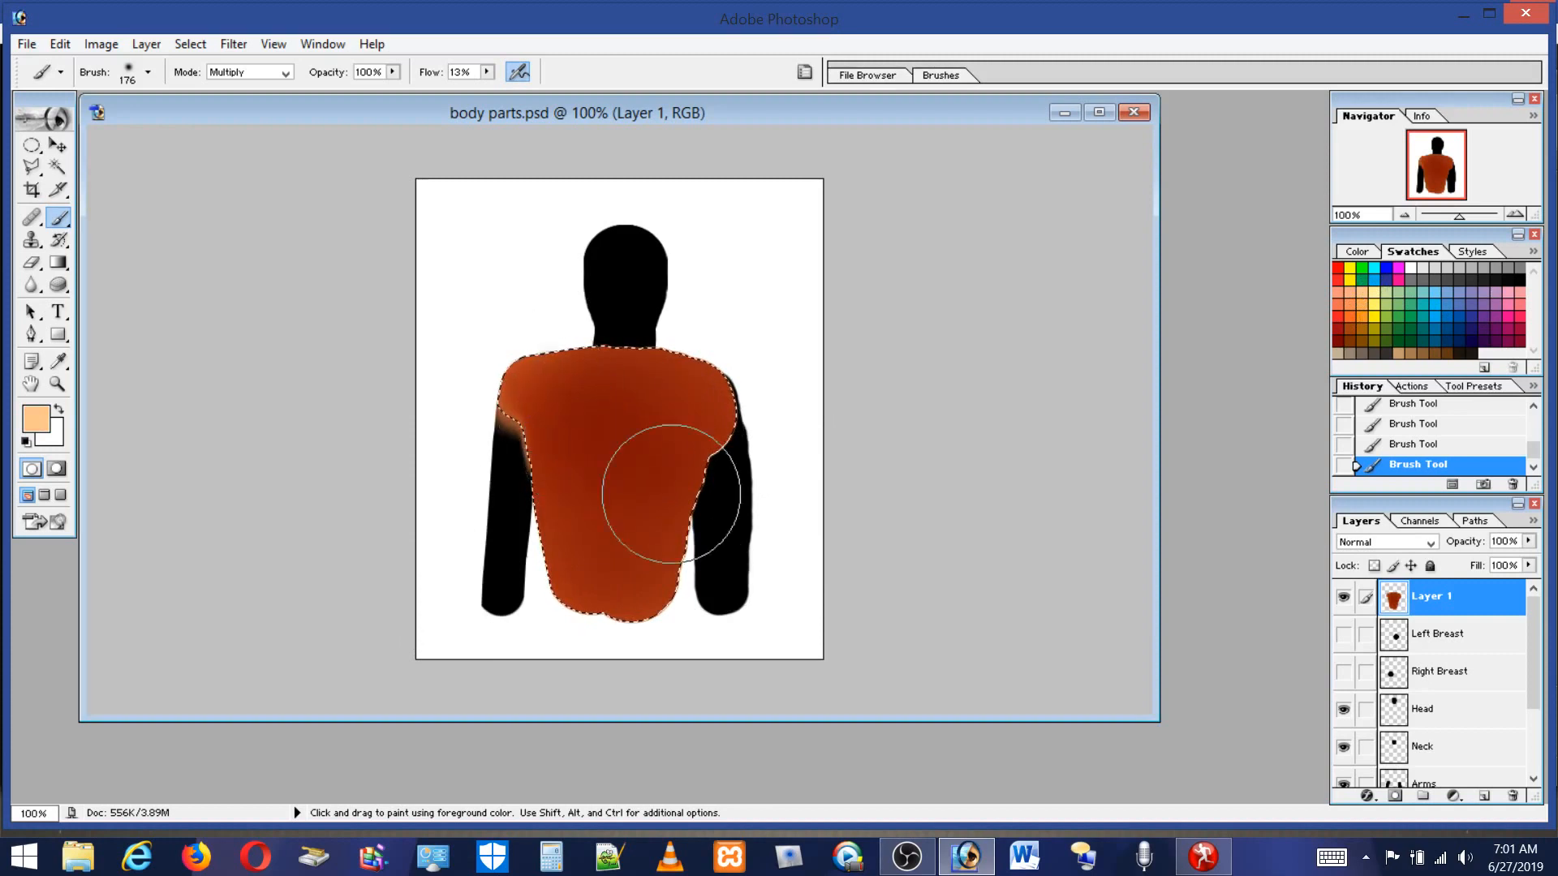
{"action": "left_click", "coordinate": [286, 73]}
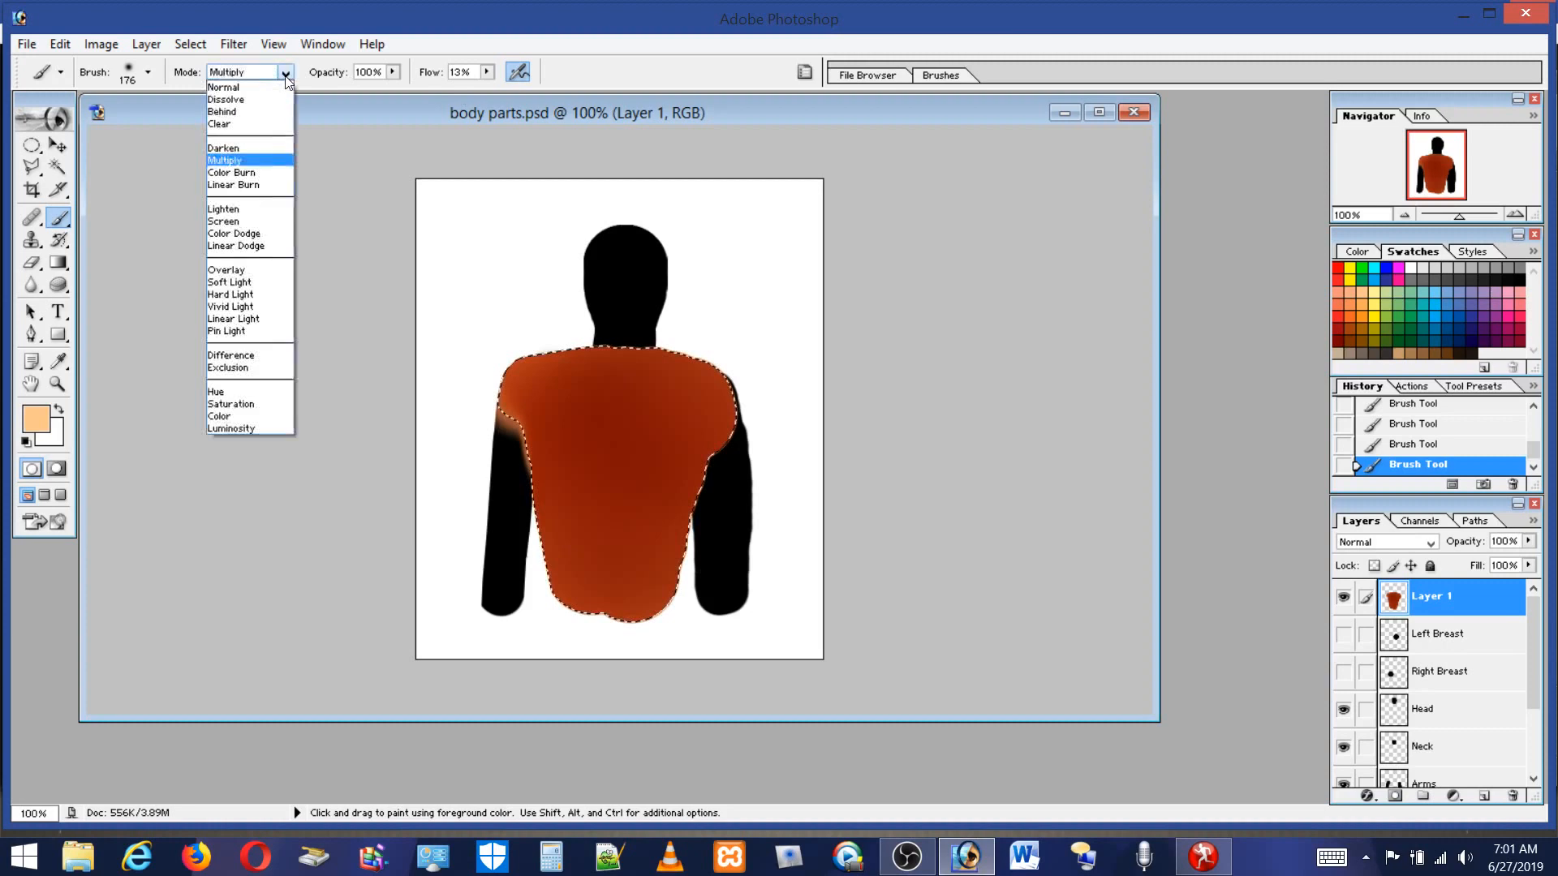
{"action": "left_click", "coordinate": [258, 95]}
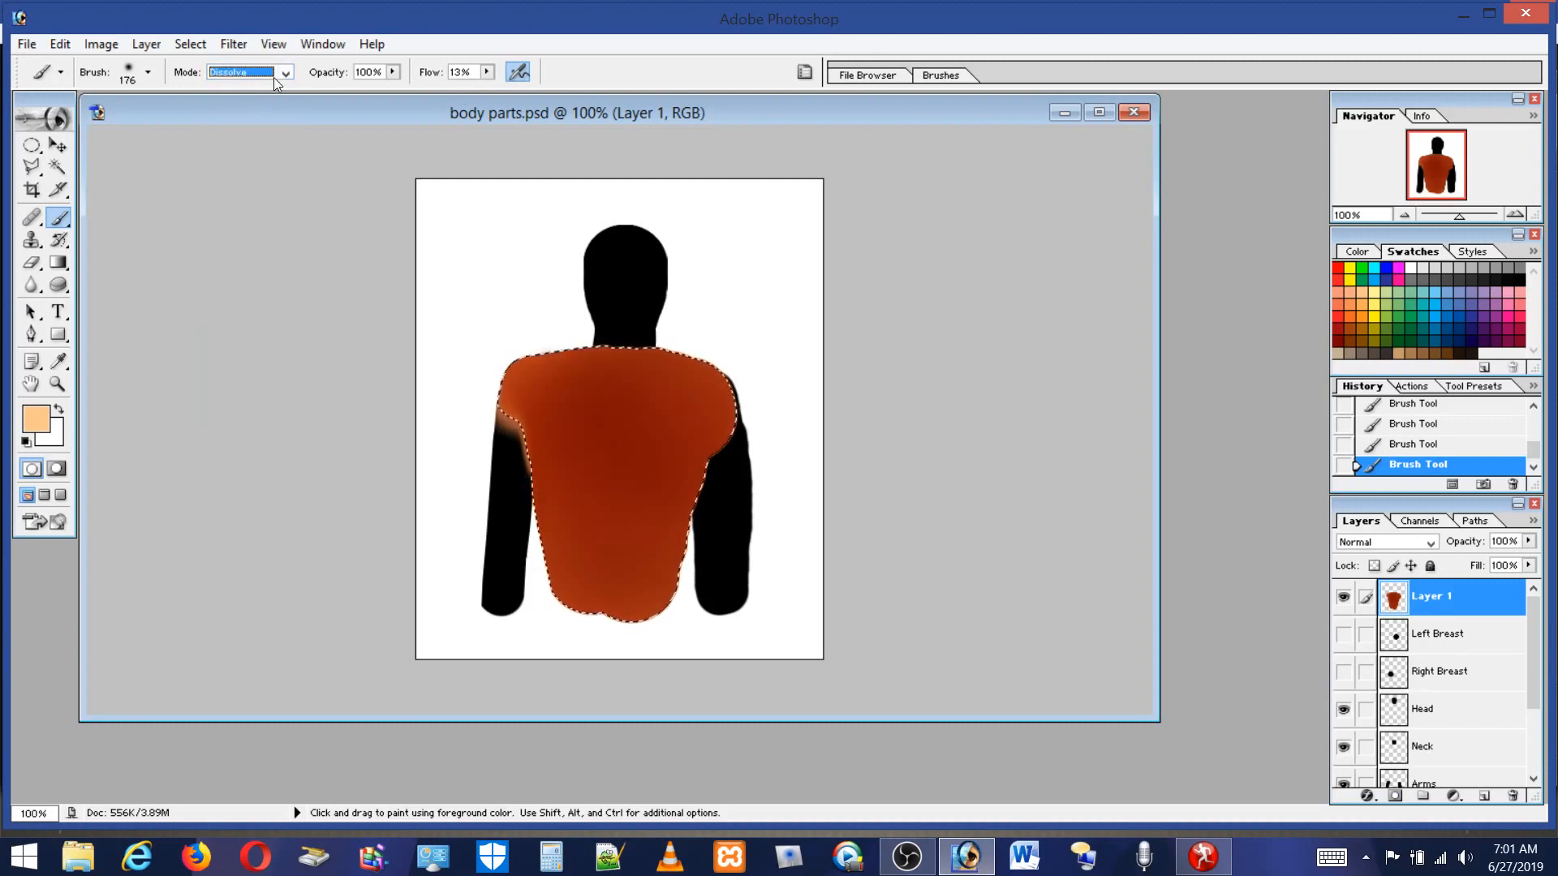
{"action": "left_click", "coordinate": [278, 76]}
{"action": "left_click", "coordinate": [260, 84]}
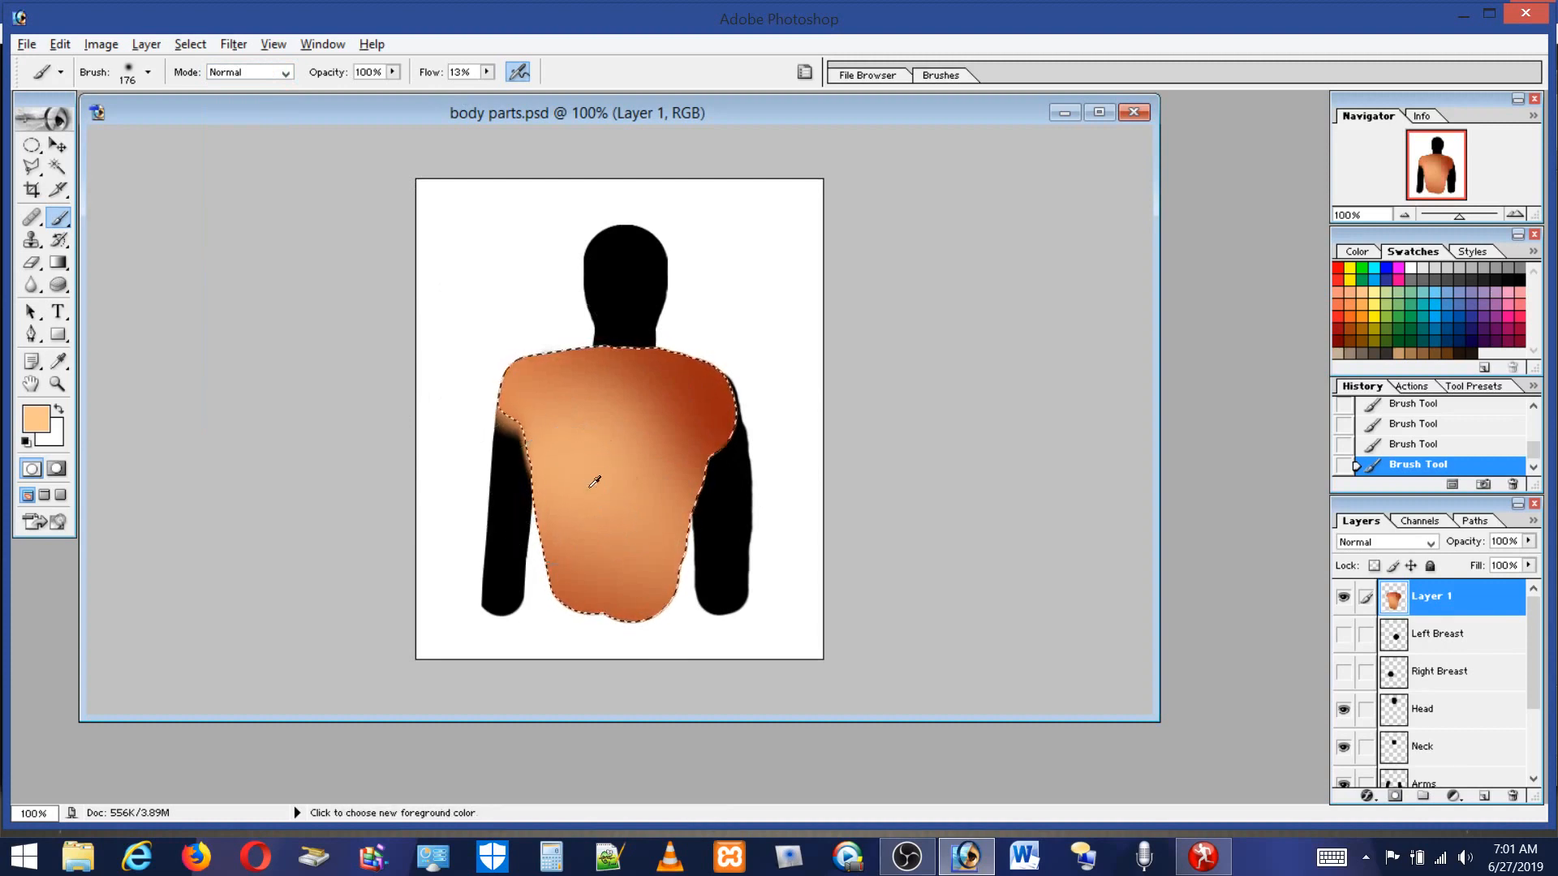
{"action": "left_click", "coordinate": [669, 418], "text": "alt"}
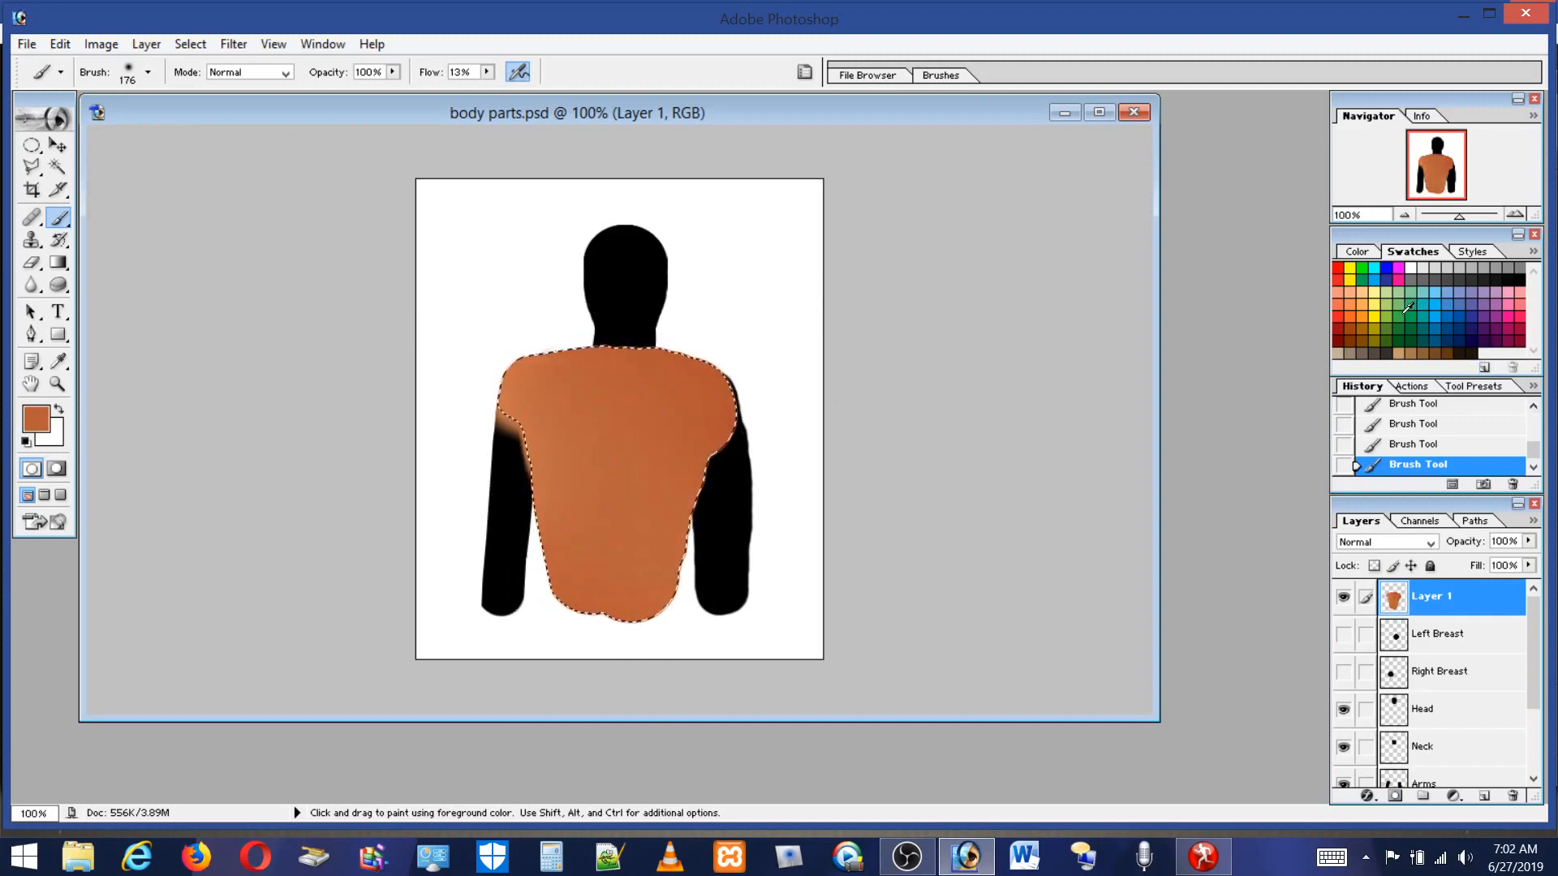
Blend the torso with lighter swatch colours and a sampled tone into an even peach skin colour.
{"action": "left_click", "coordinate": [1369, 293]}
{"action": "left_click_drag", "start_coordinate": [589, 445], "coordinate": [591, 449]}
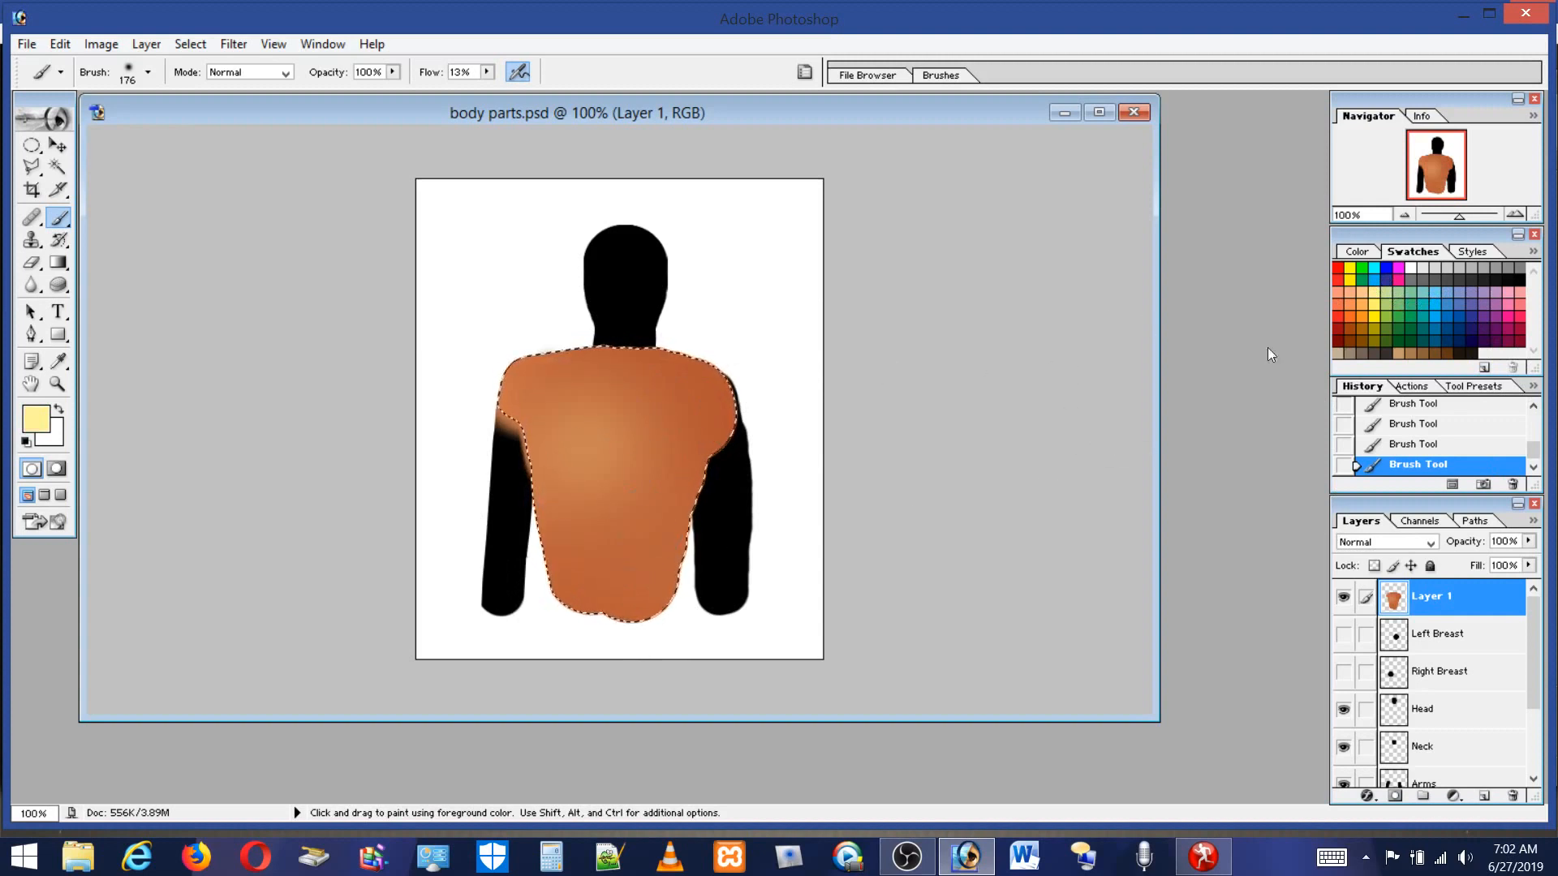
{"action": "left_click_drag", "start_coordinate": [1204, 293], "coordinate": [1054, 329]}
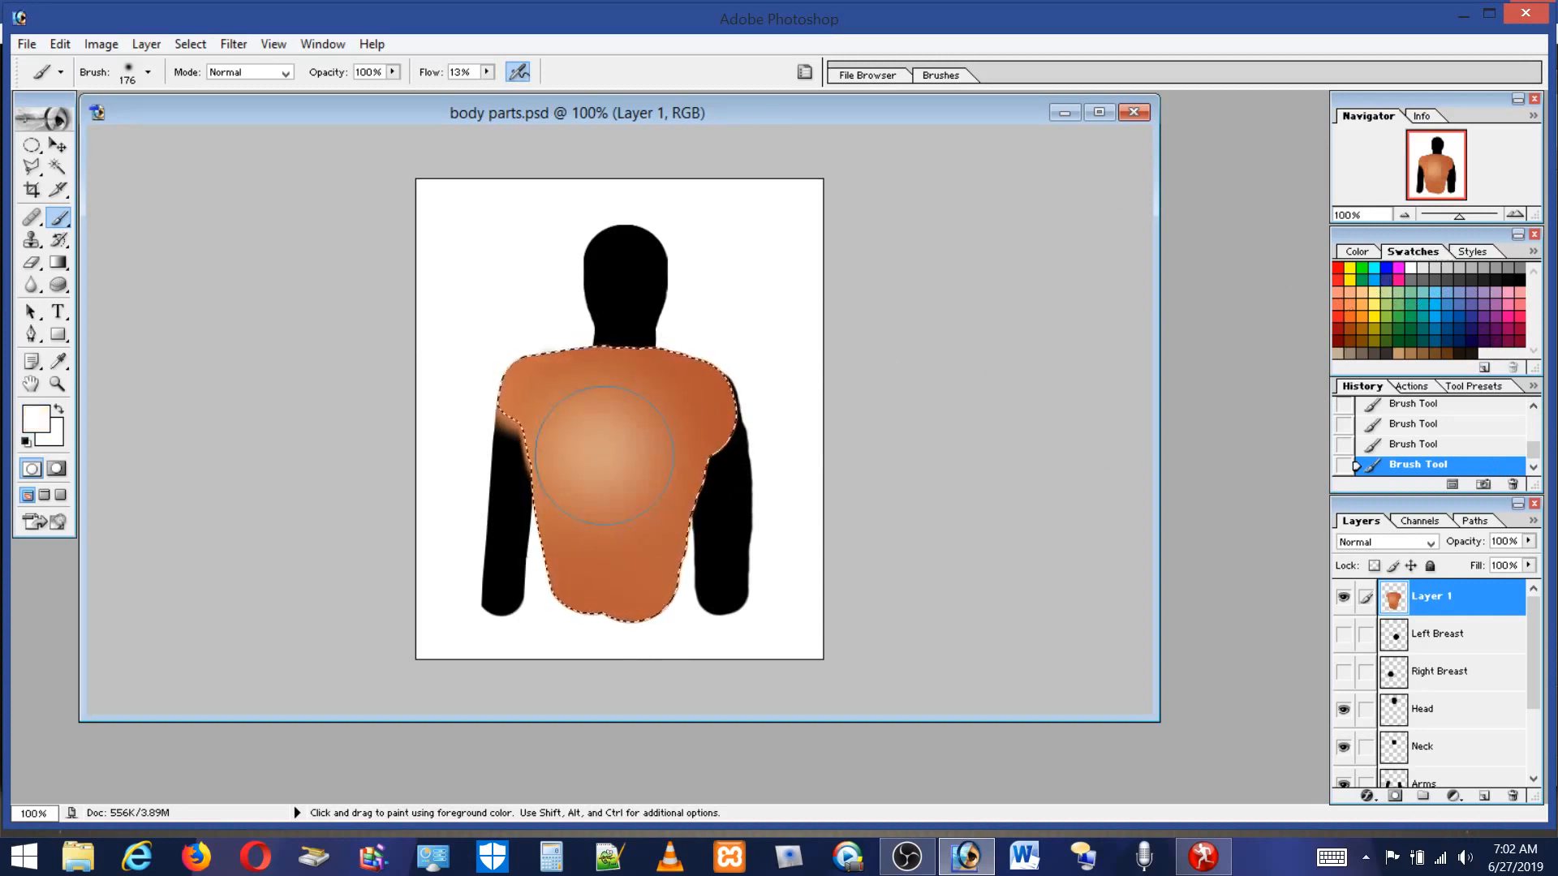
{"action": "key", "text": "alt"}
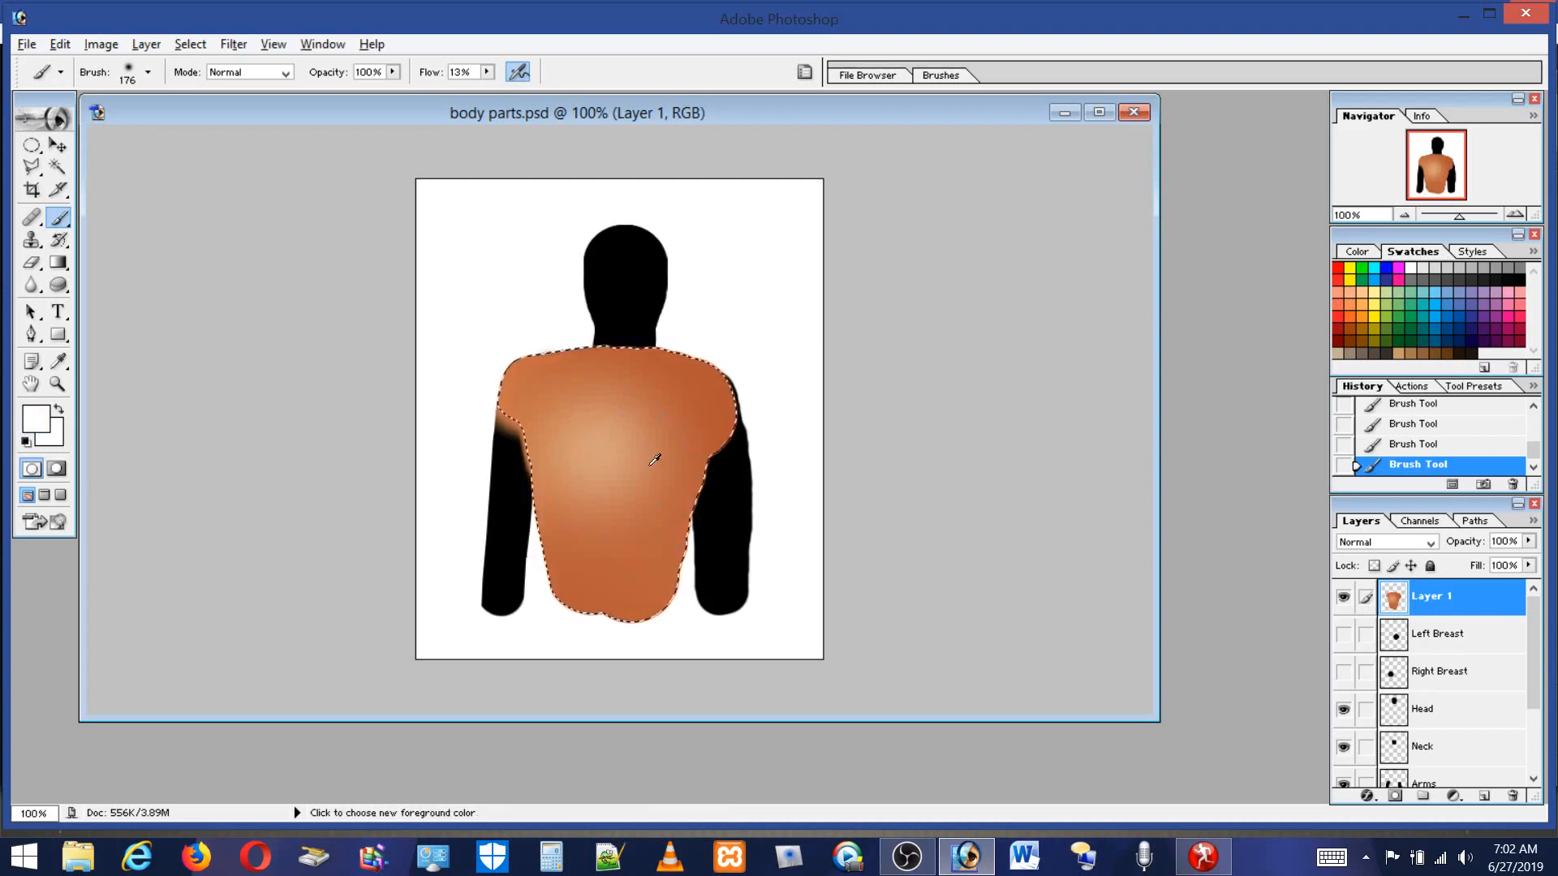
{"action": "left_click", "coordinate": [644, 453], "text": "alt"}
{"action": "left_click_drag", "start_coordinate": [639, 457], "coordinate": [639, 394]}
{"action": "mouse_move", "coordinate": [802, 485]}
{"action": "left_mouse_down"}
{"action": "mouse_move", "coordinate": [644, 485]}
{"action": "mouse_move", "coordinate": [599, 455]}
{"action": "mouse_move", "coordinate": [612, 401]}
{"action": "mouse_move", "coordinate": [578, 445]}
{"action": "left_mouse_up"}
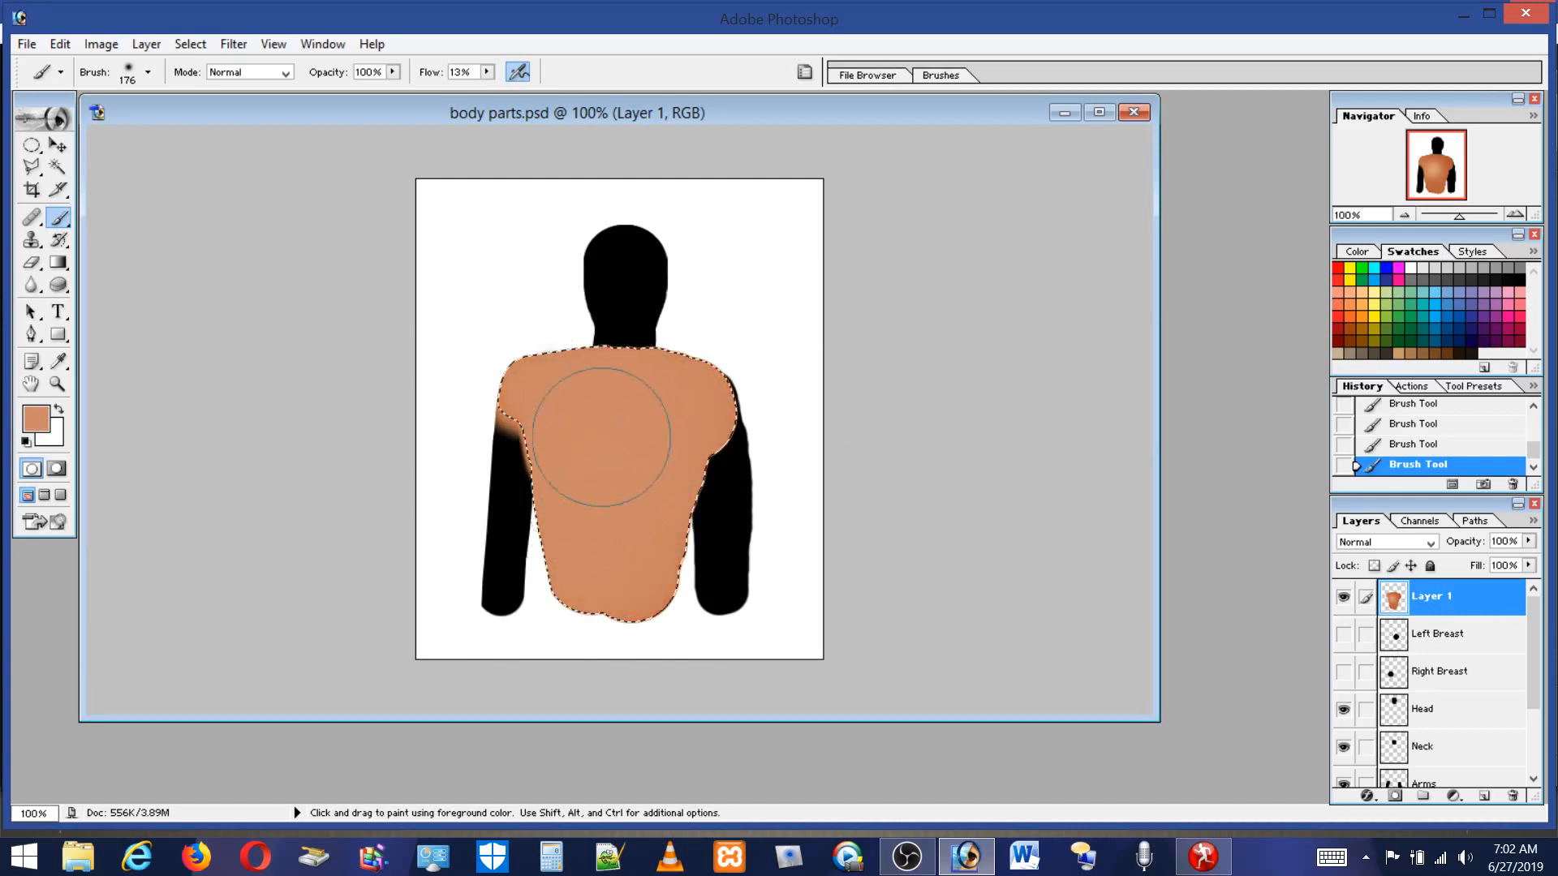
Save the current foreground colour as a new swatch named Skin.
{"action": "left_click", "coordinate": [1477, 347]}
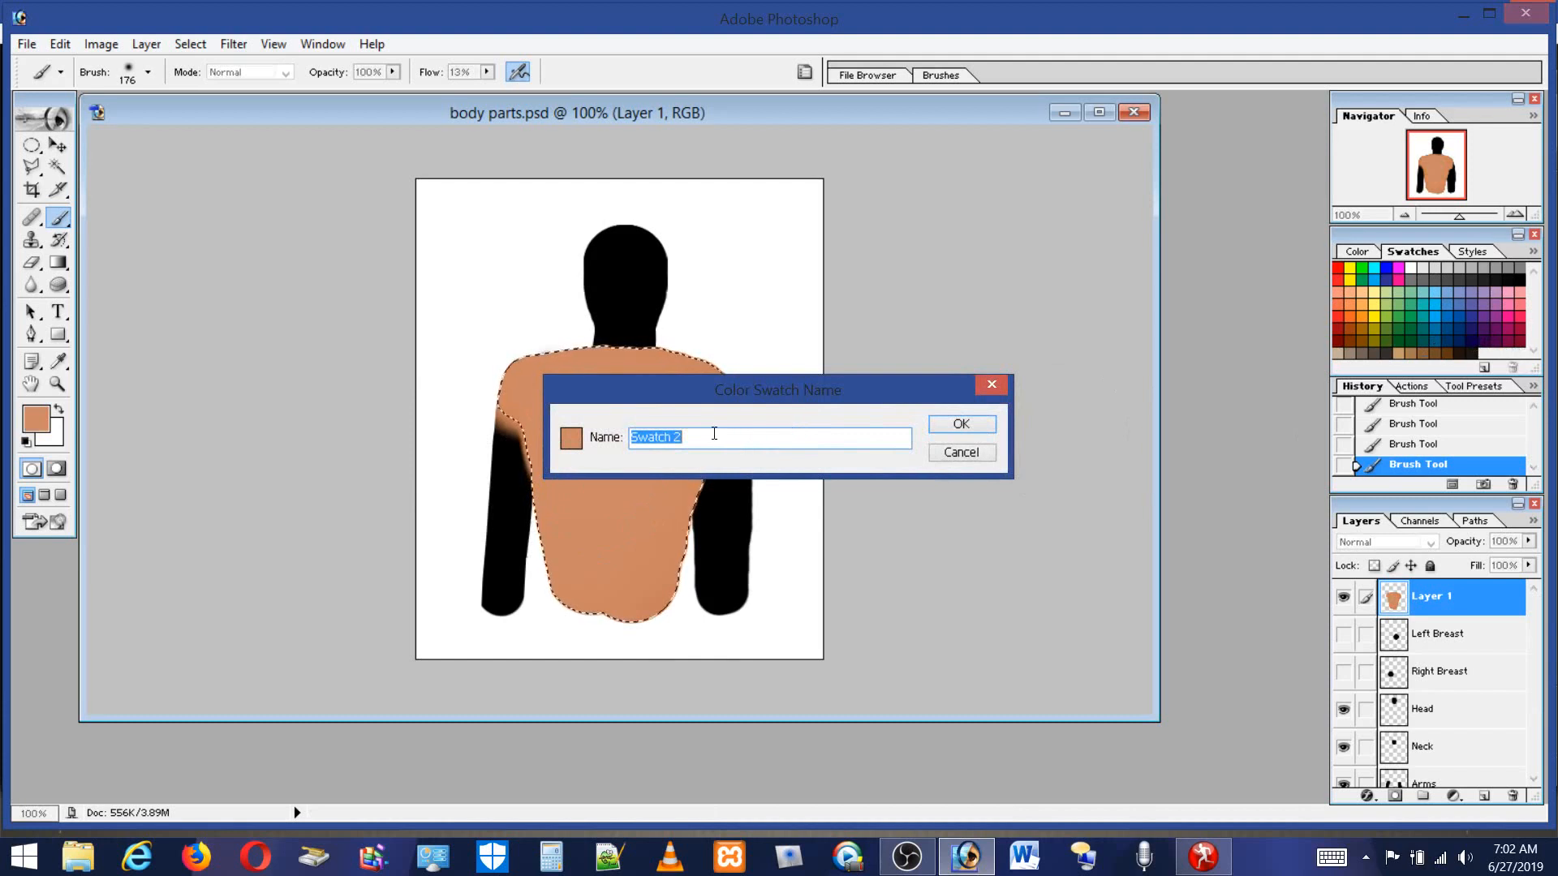
{"action": "type", "text": "Skin"}
{"action": "left_click", "coordinate": [953, 425]}
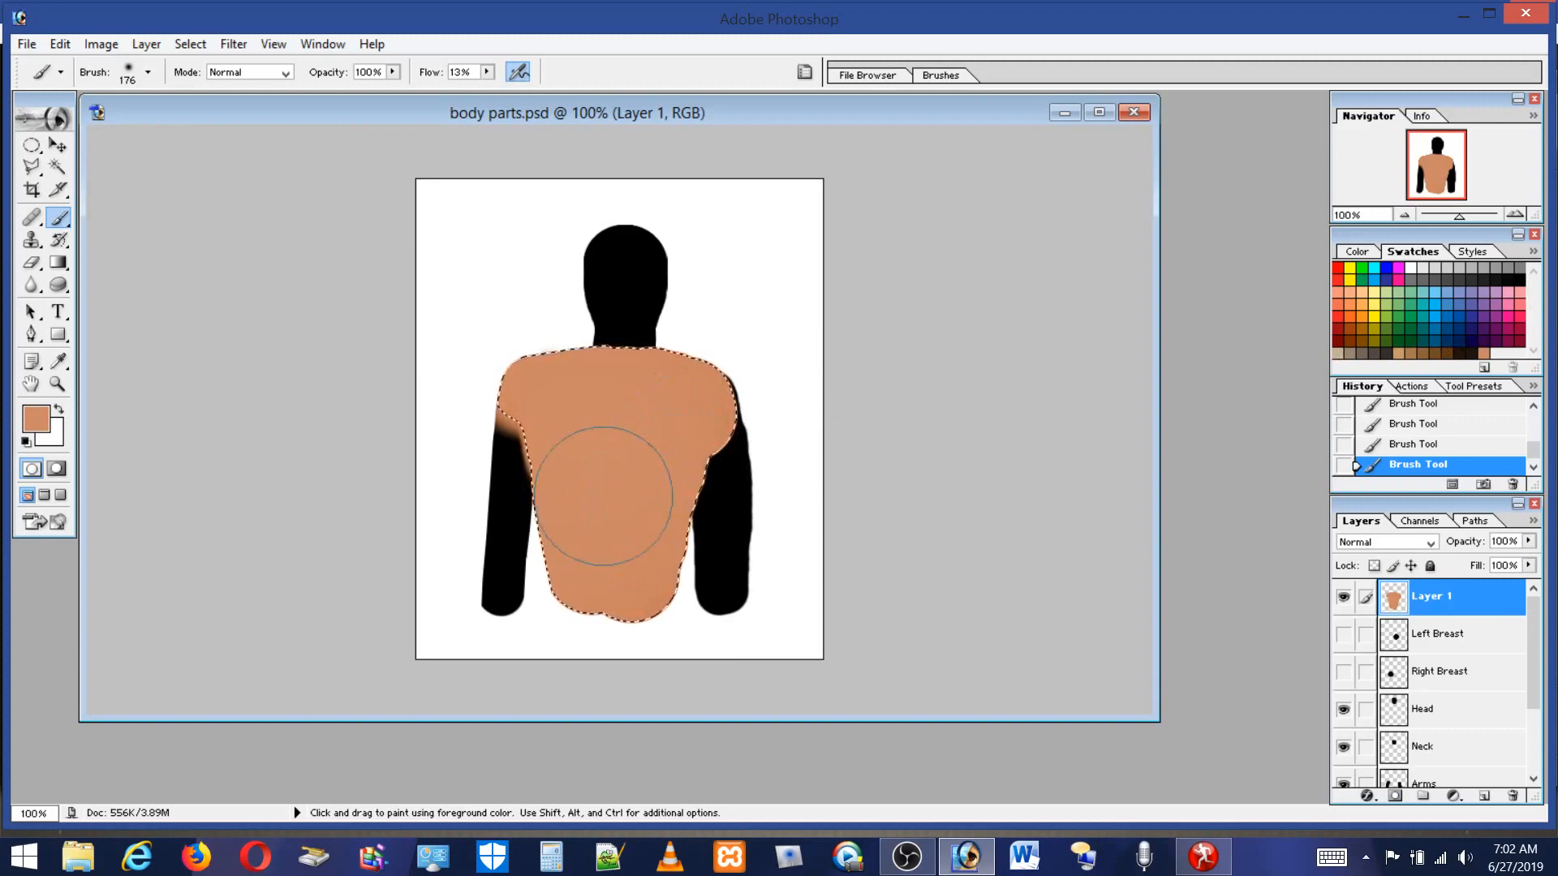
Shade the torso's right side with black using soft brush strokes.
{"action": "left_click", "coordinate": [1516, 284]}
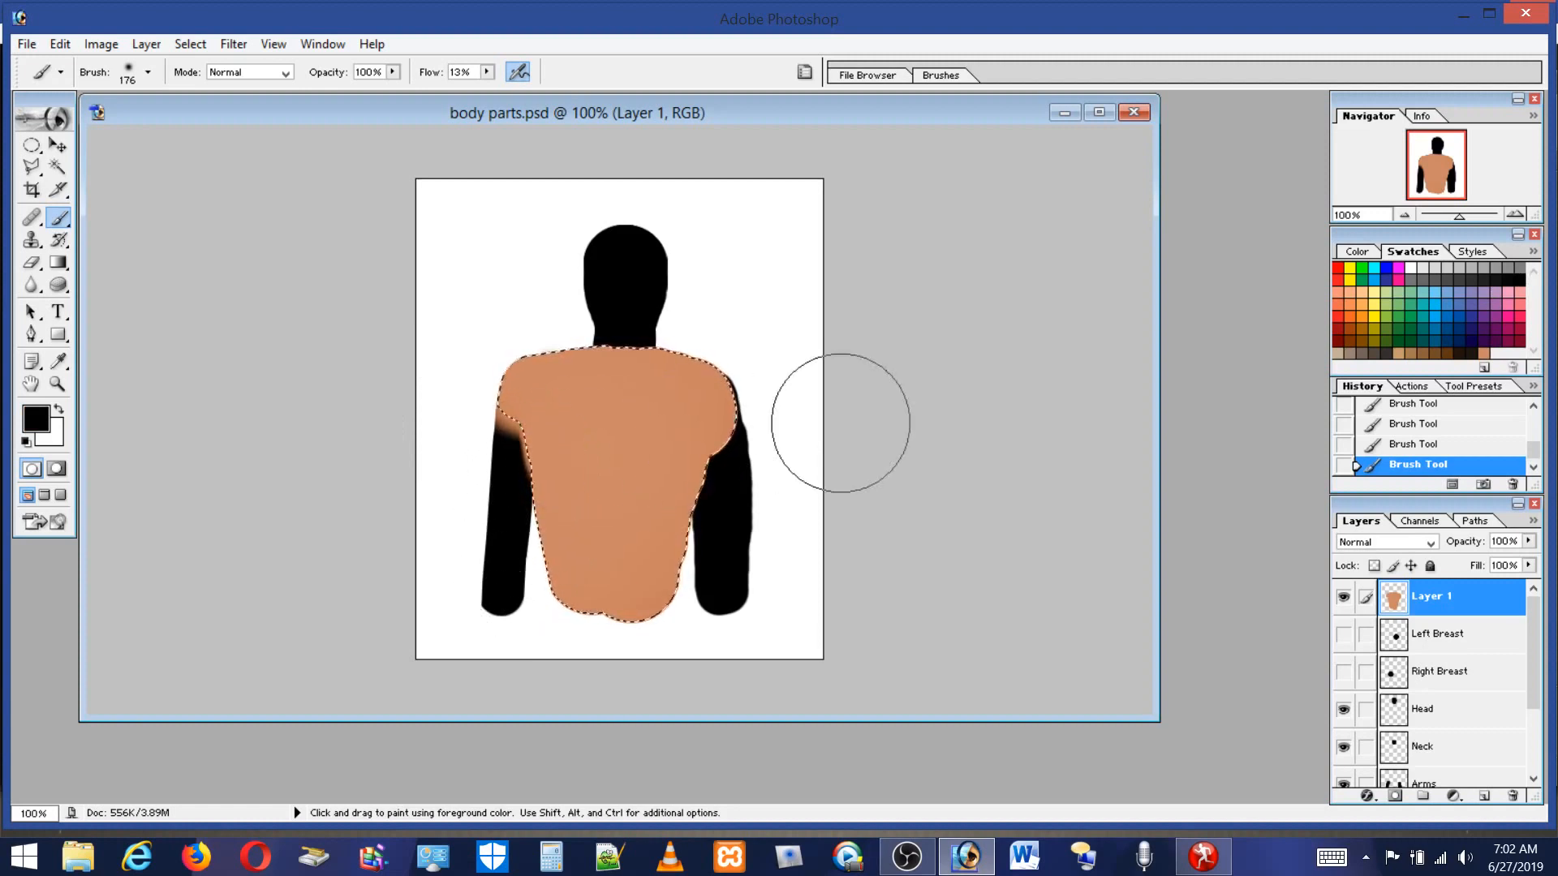
{"action": "mouse_move", "coordinate": [770, 407]}
{"action": "left_mouse_down"}
{"action": "mouse_move", "coordinate": [769, 374]}
{"action": "mouse_move", "coordinate": [719, 485]}
{"action": "mouse_move", "coordinate": [715, 620]}
{"action": "mouse_move", "coordinate": [714, 520]}
{"action": "mouse_move", "coordinate": [742, 428]}
{"action": "mouse_move", "coordinate": [694, 640]}
{"action": "left_mouse_up"}
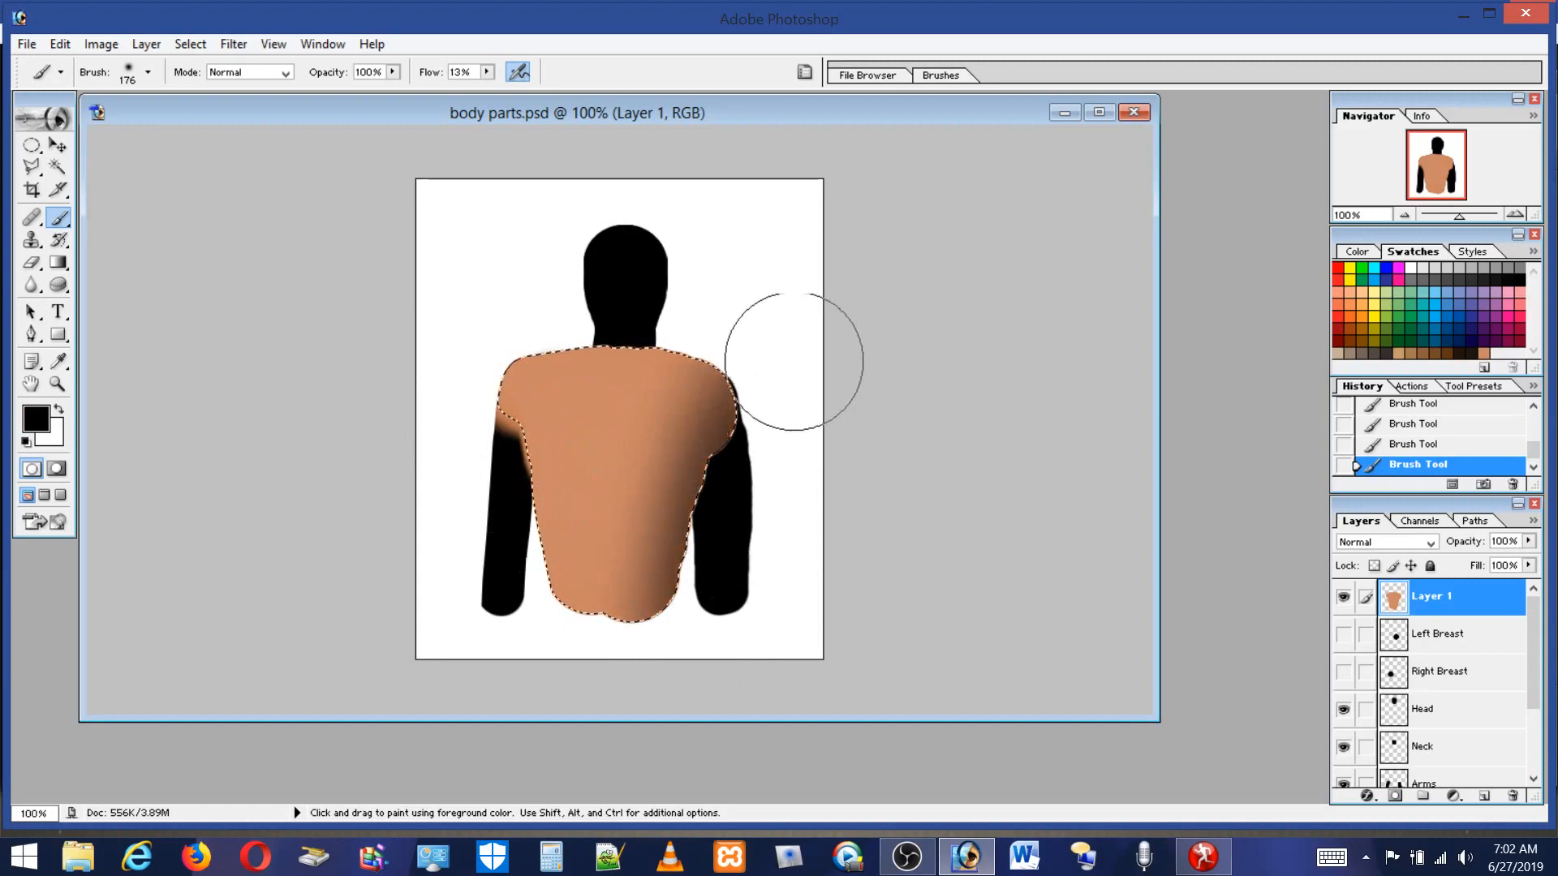
{"action": "mouse_move", "coordinate": [739, 583]}
{"action": "left_mouse_down"}
{"action": "mouse_move", "coordinate": [790, 294]}
{"action": "mouse_move", "coordinate": [780, 473]}
{"action": "mouse_move", "coordinate": [731, 620]}
{"action": "mouse_move", "coordinate": [770, 477]}
{"action": "mouse_move", "coordinate": [739, 608]}
{"action": "left_mouse_up"}
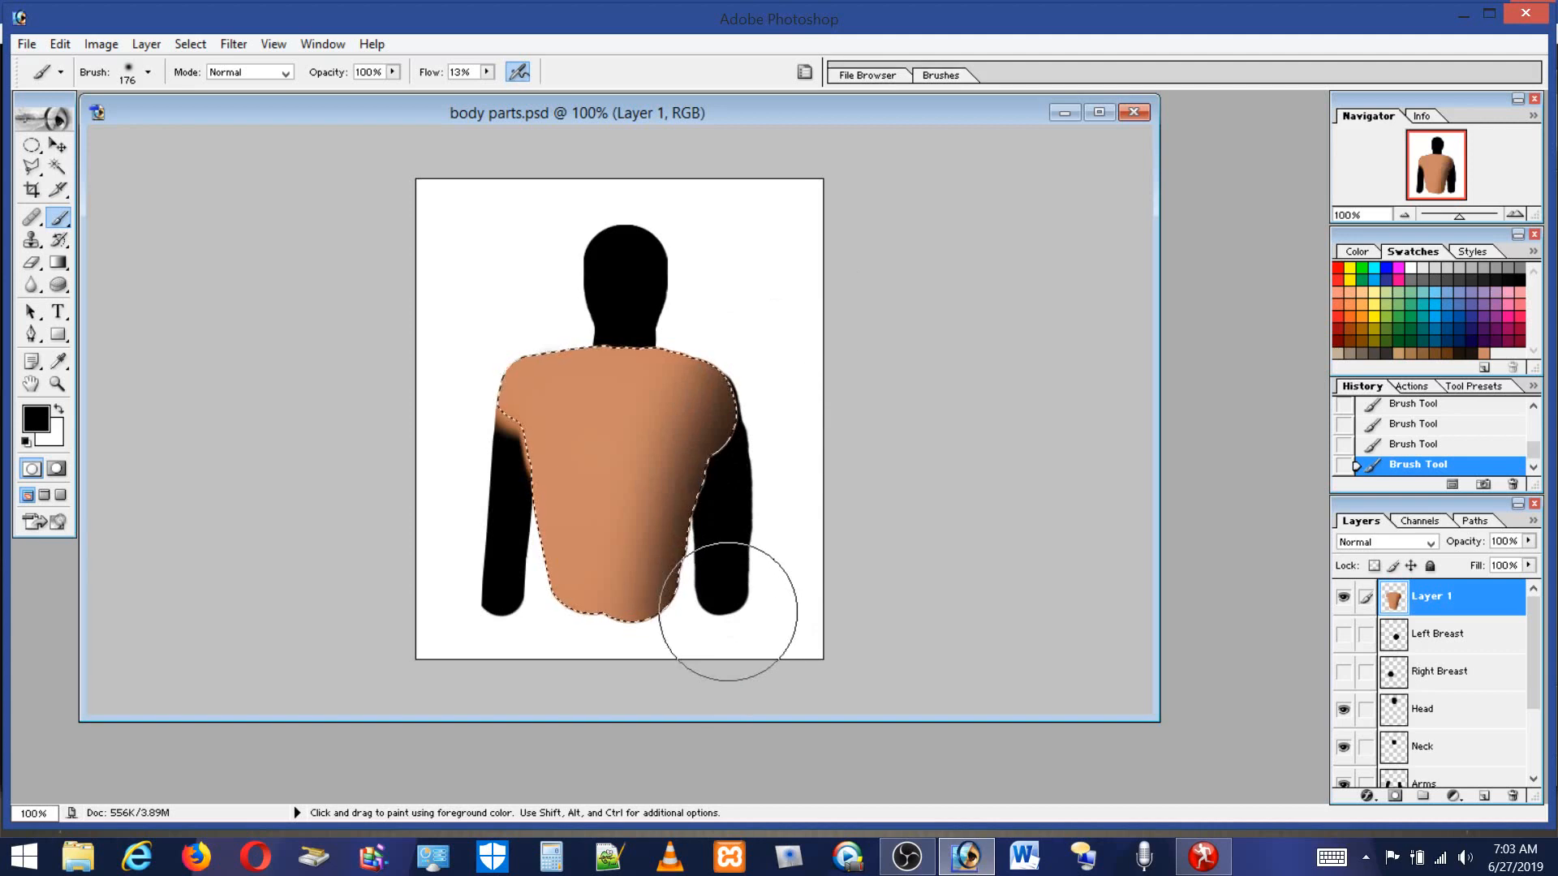
Set the flow to 5% and shade the right shoulder with dark red.
{"action": "left_click", "coordinate": [1337, 338]}
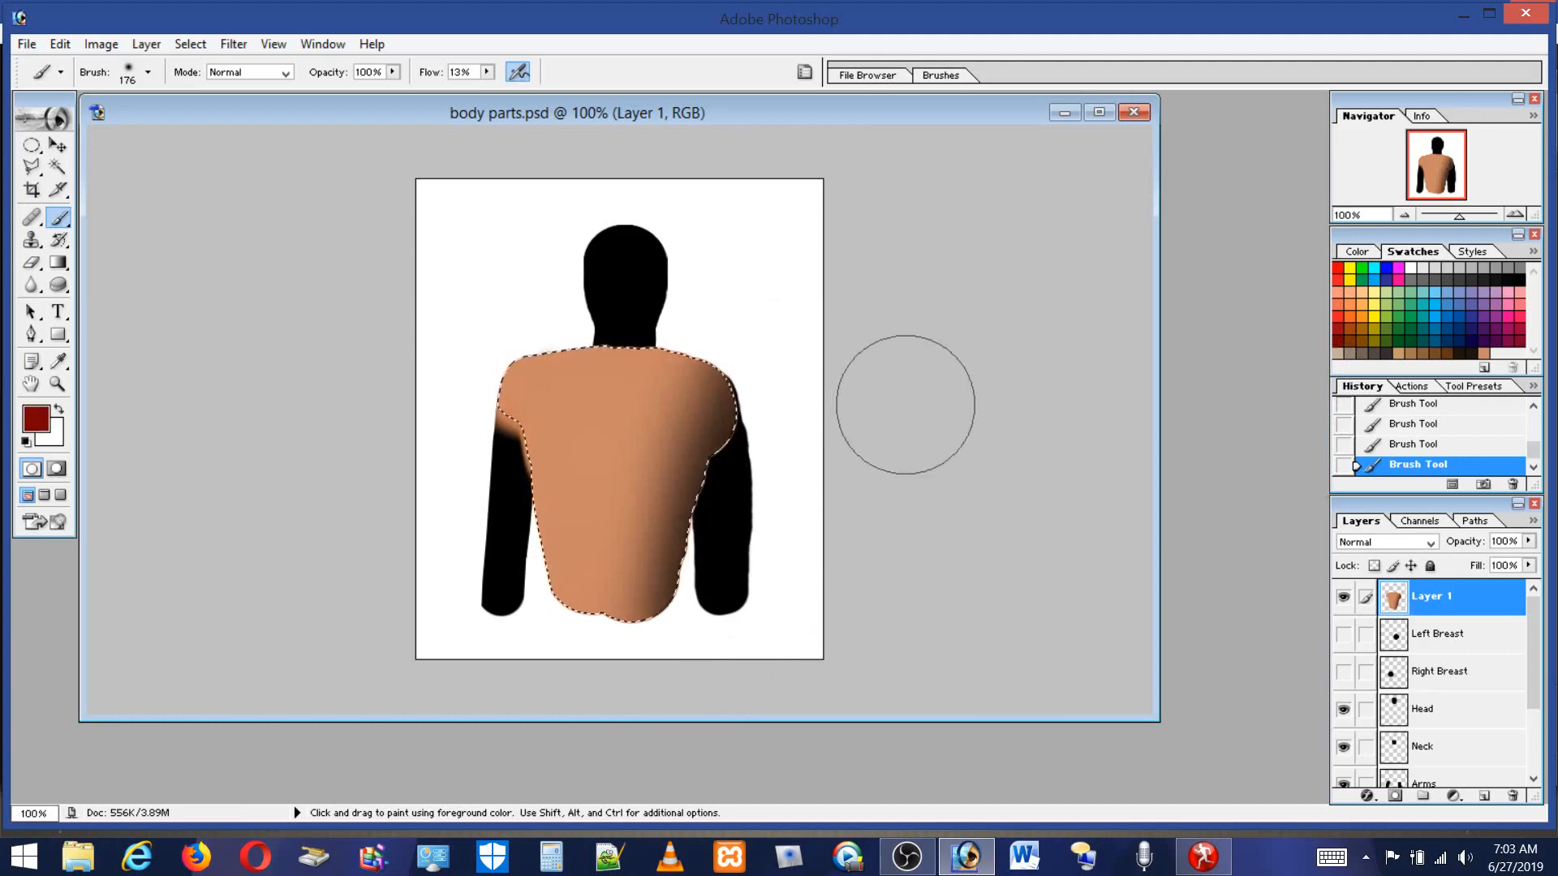
{"action": "left_click", "coordinate": [482, 71]}
{"action": "left_click_drag", "start_coordinate": [487, 90], "coordinate": [481, 90]}
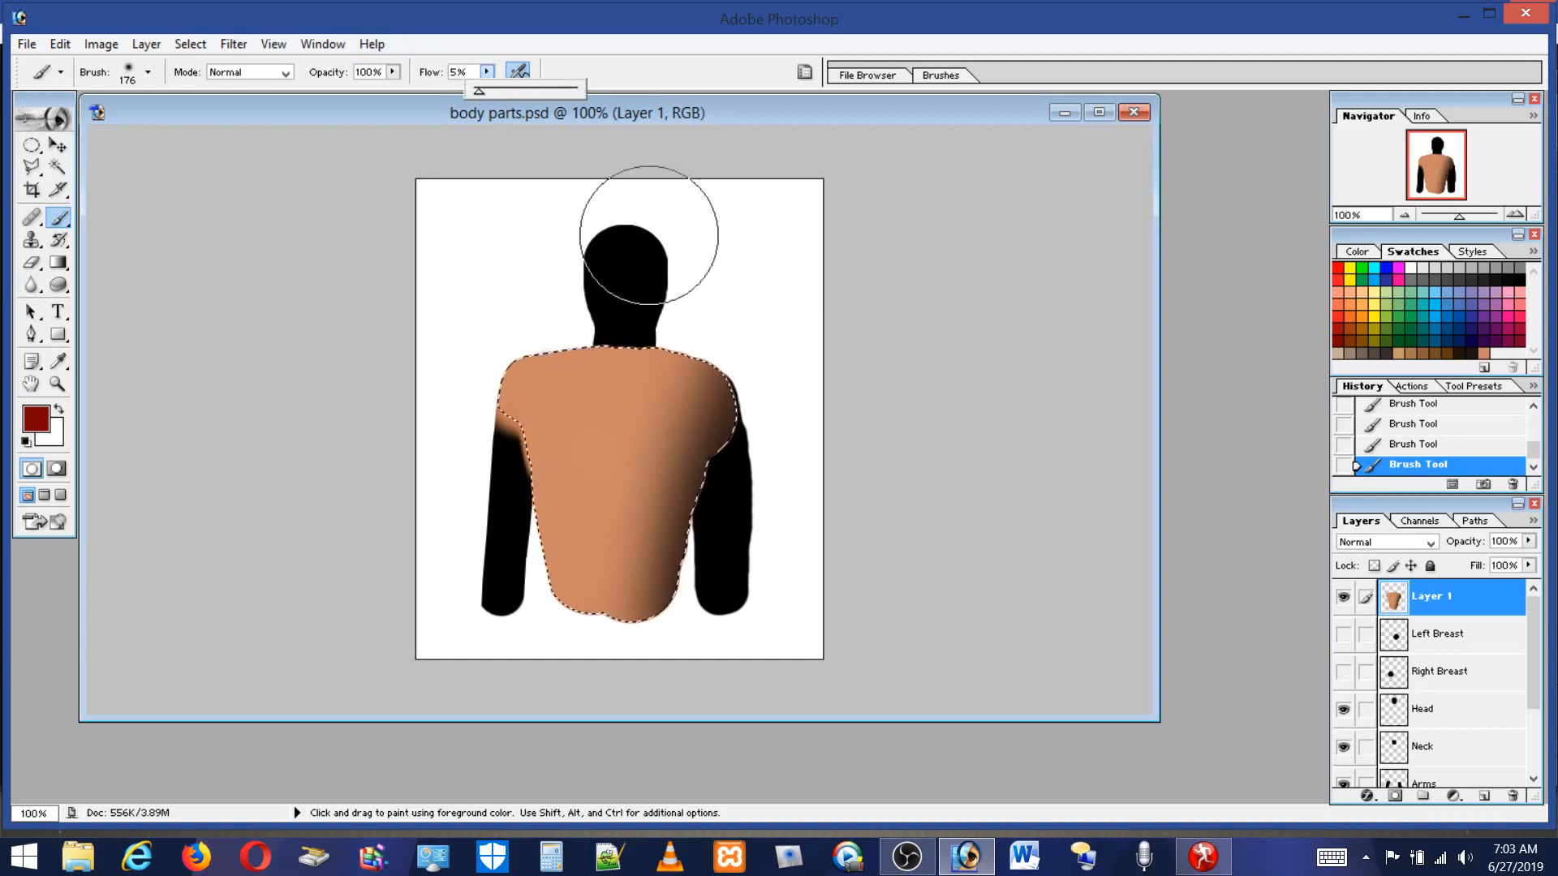
{"action": "mouse_move", "coordinate": [765, 387]}
{"action": "left_mouse_down"}
{"action": "mouse_move", "coordinate": [719, 464]}
{"action": "mouse_move", "coordinate": [671, 648]}
{"action": "mouse_move", "coordinate": [784, 243]}
{"action": "left_mouse_up"}
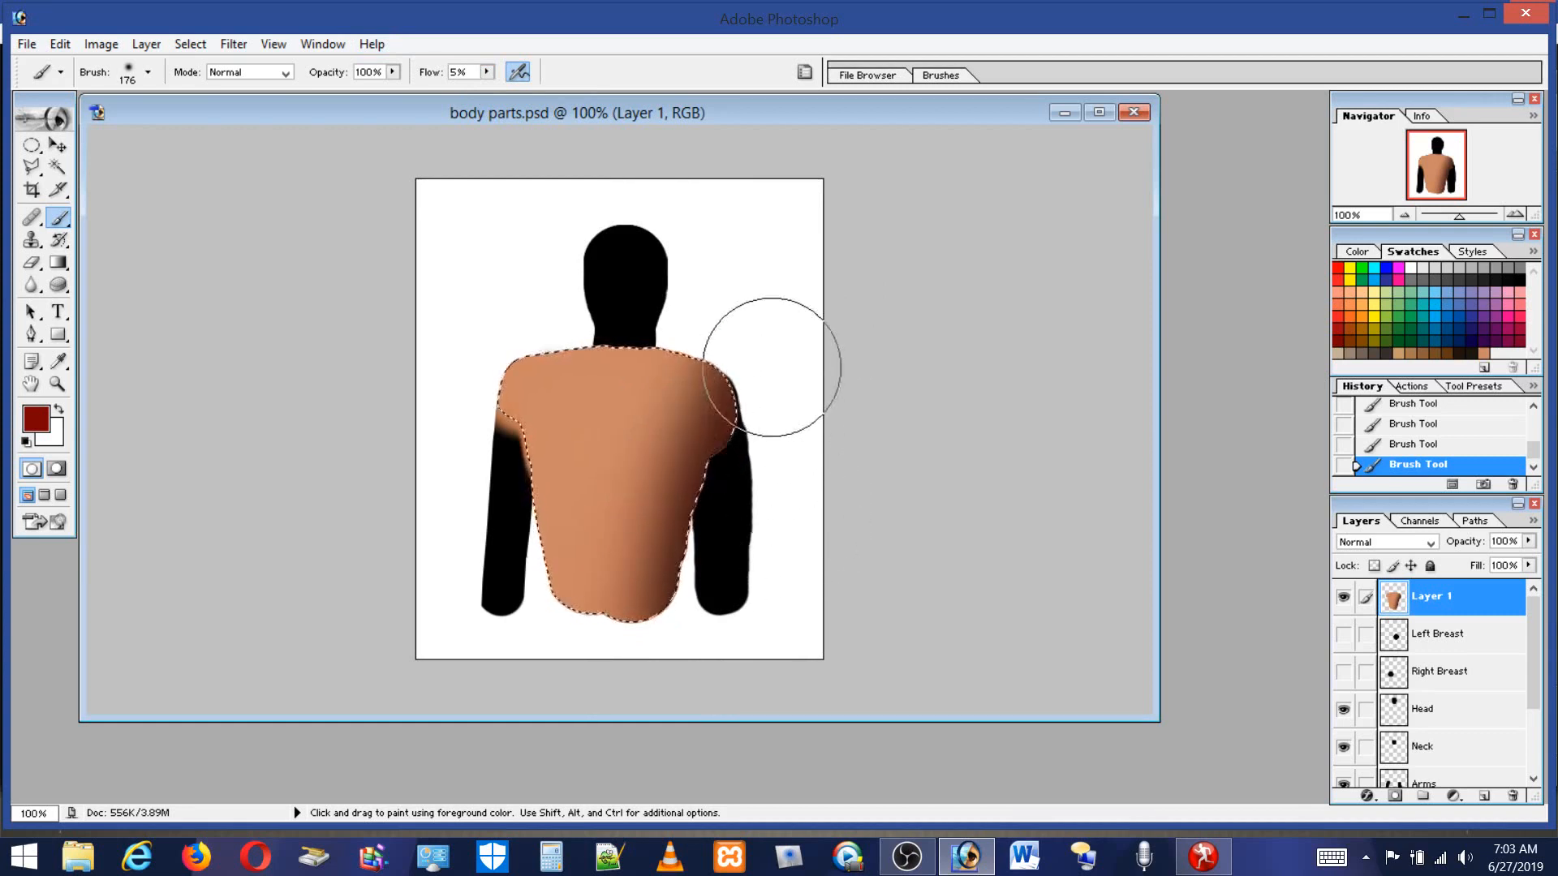
Sample the shaded brown from the shoulder and save it as a new swatch for shaded skin.
{"action": "left_click", "coordinate": [727, 398], "text": "alt"}
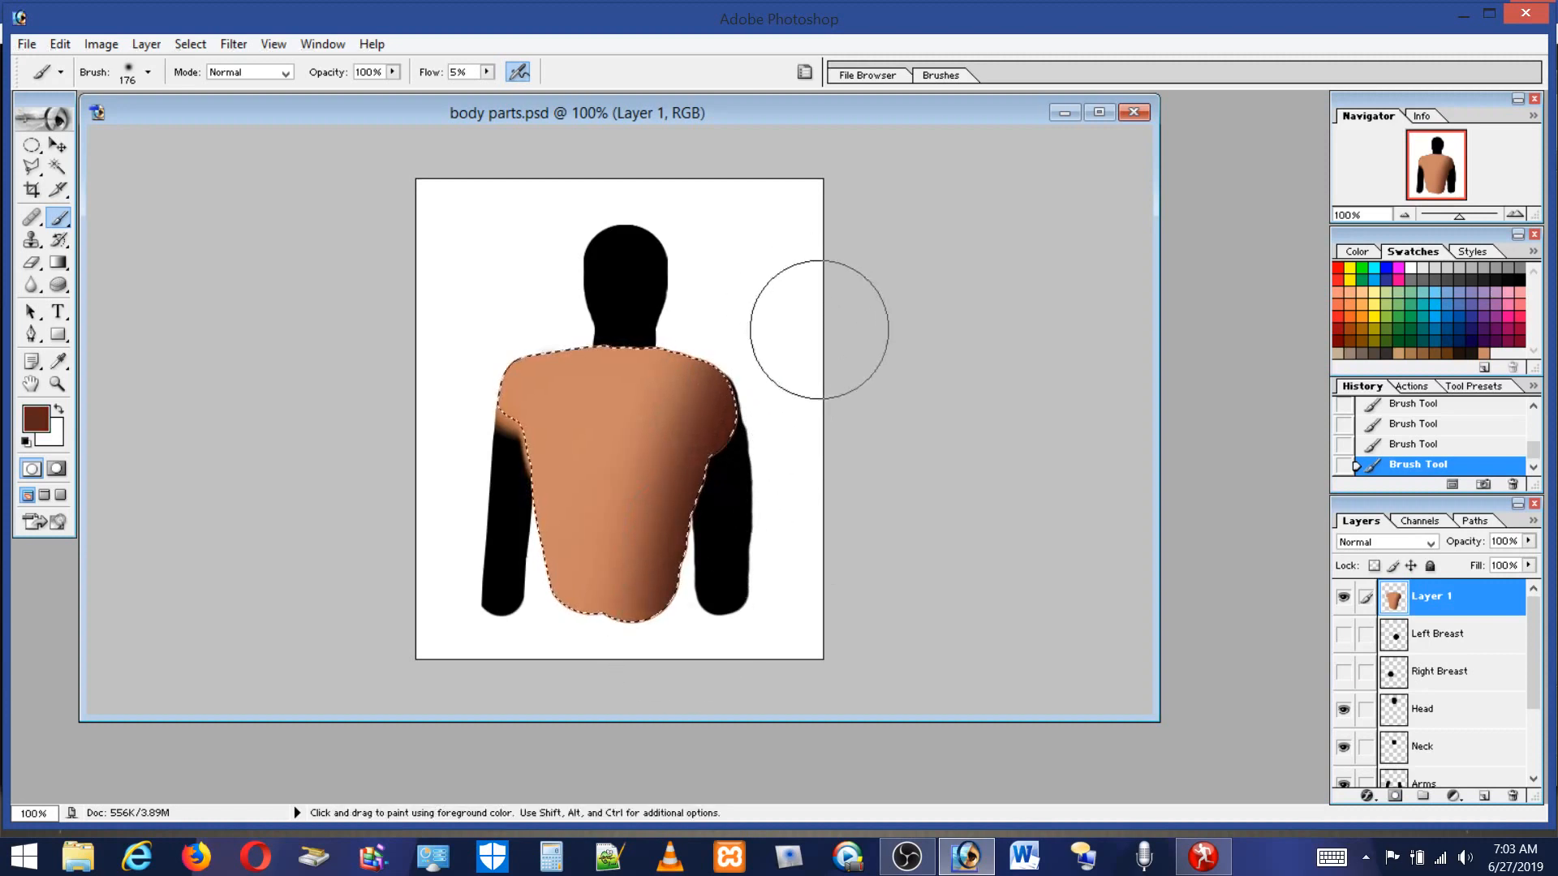
{"action": "left_click", "coordinate": [1490, 350]}
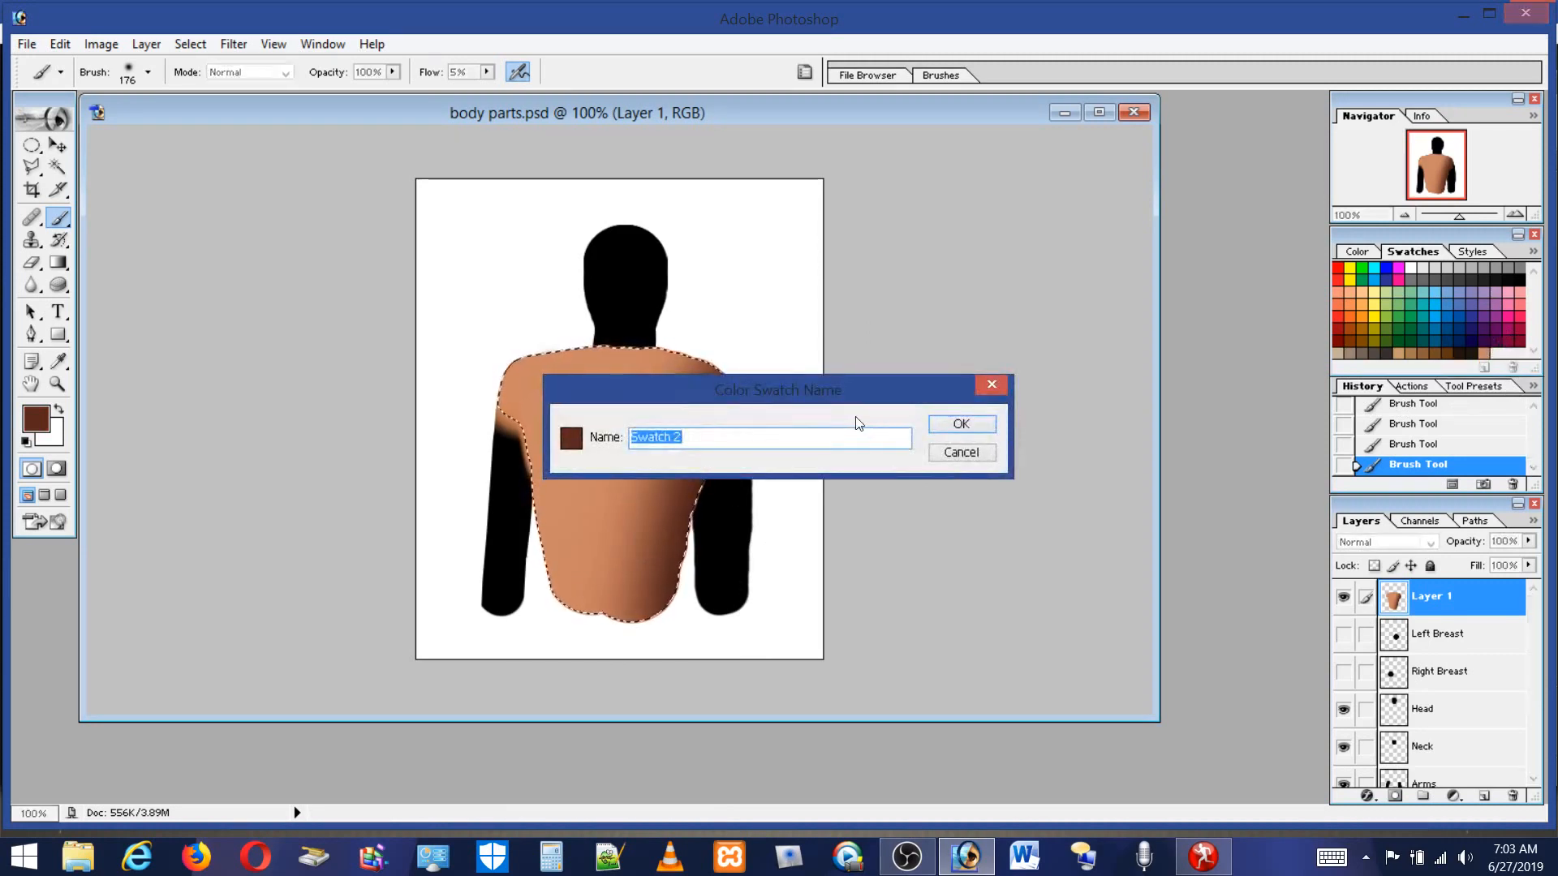
{"action": "type", "text": "Sha"}
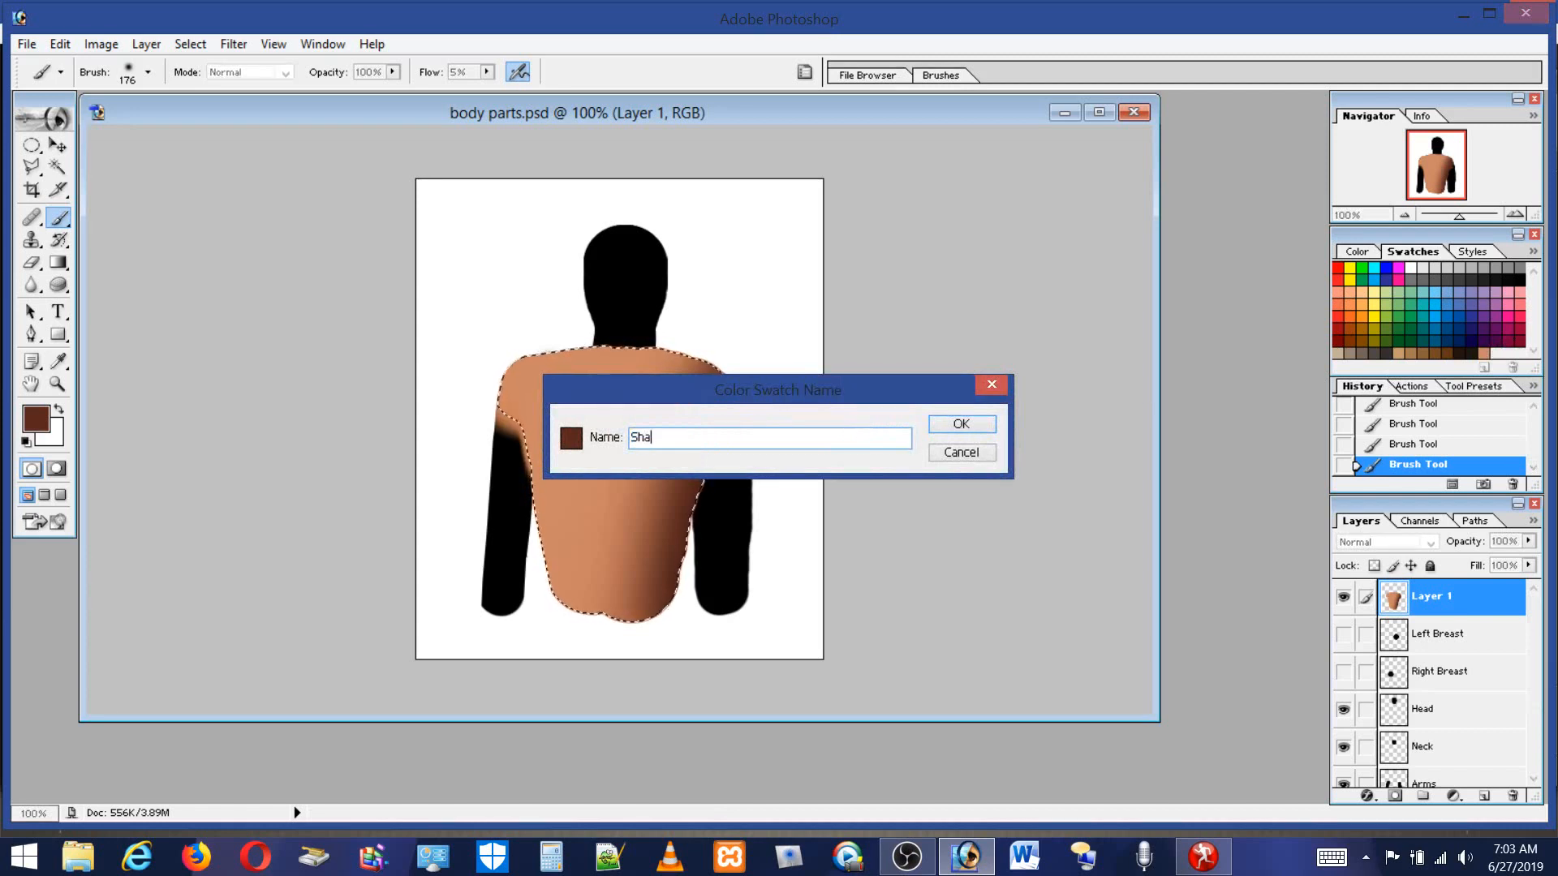
{"action": "type", "text": "dow"}
{"action": "key", "text": "BackSpace"}
{"action": "key", "text": "BackSpace"}
{"action": "key", "text": "BackSpace"}
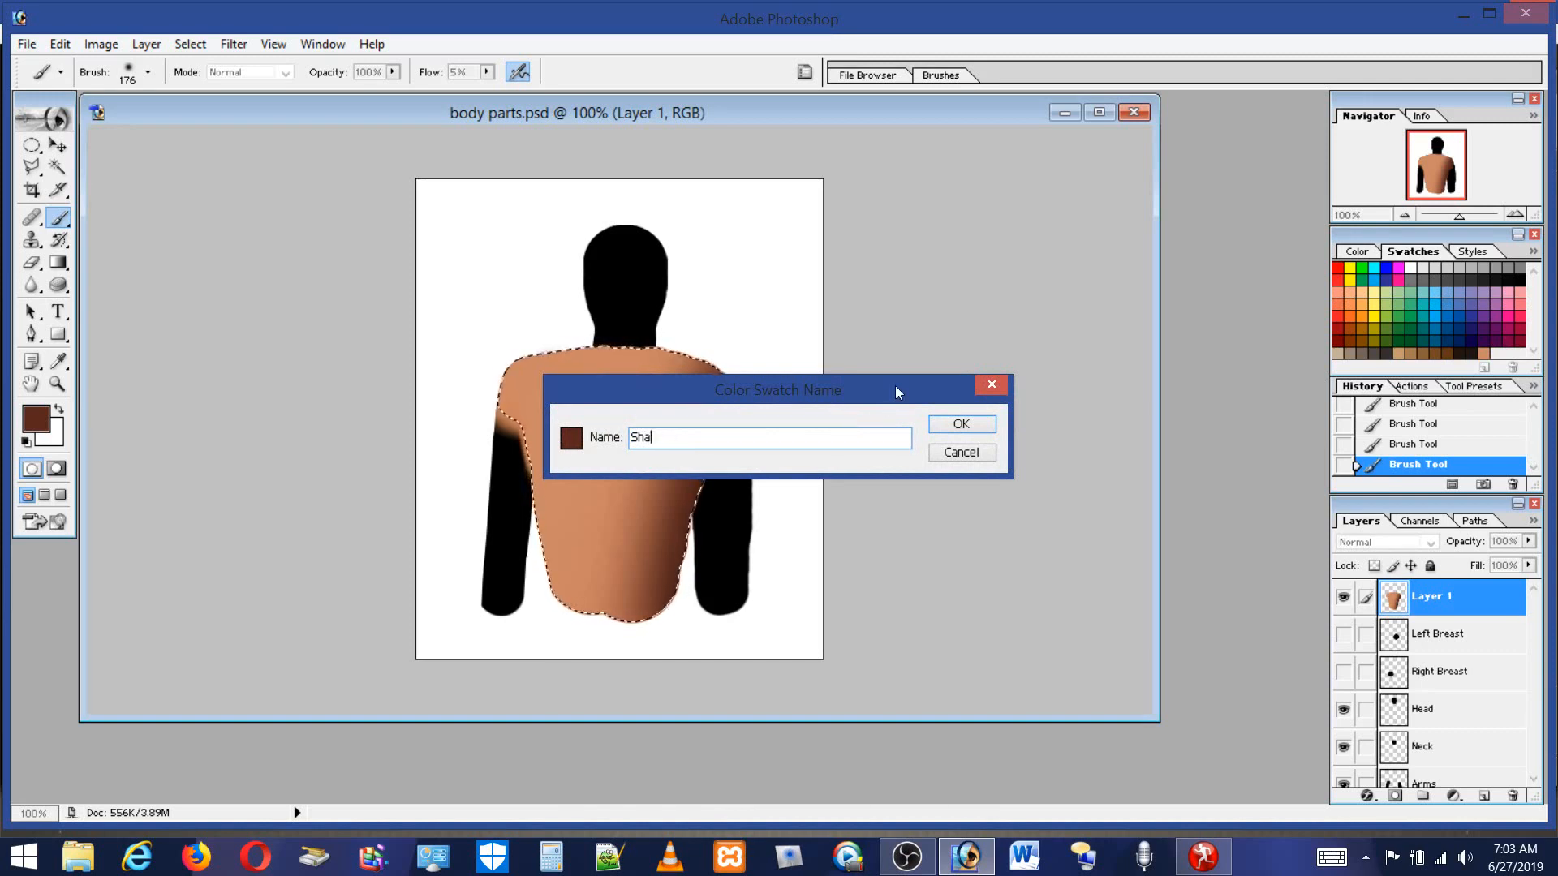
{"action": "type", "text": "de"}
{"action": "left_click", "coordinate": [634, 437]}
{"action": "type", "text": "pSkin"}
{"action": "left_click", "coordinate": [965, 424]}
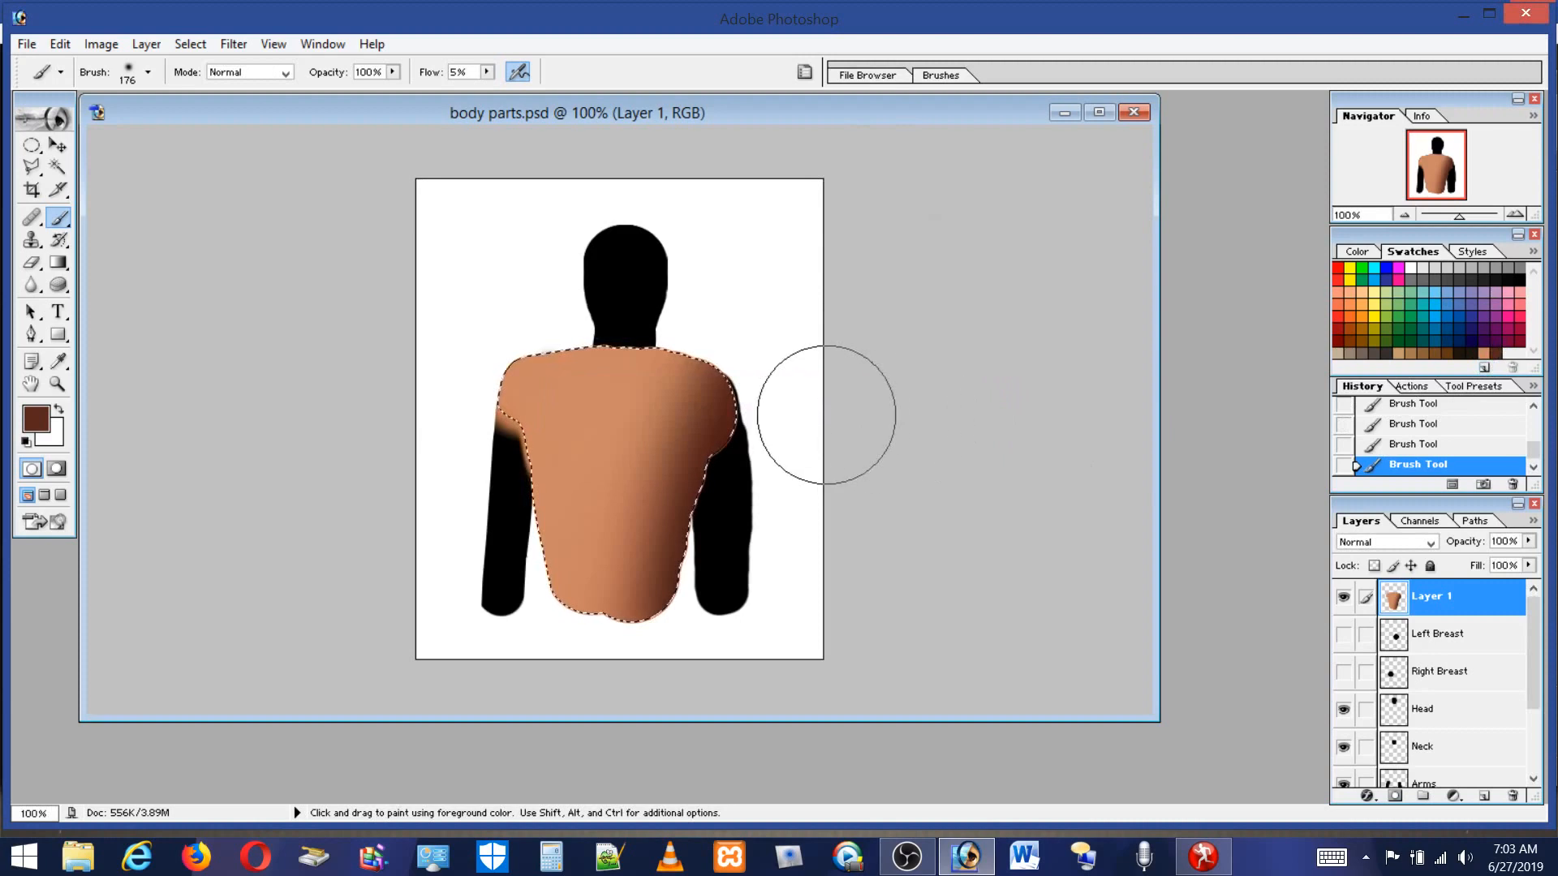
Shade the torso's edges and lower body with the dark brown, switching to a 78 px brush.
{"action": "mouse_move", "coordinate": [490, 445]}
{"action": "left_mouse_down"}
{"action": "mouse_move", "coordinate": [499, 666]}
{"action": "mouse_move", "coordinate": [536, 556]}
{"action": "mouse_move", "coordinate": [522, 267]}
{"action": "mouse_move", "coordinate": [503, 510]}
{"action": "mouse_move", "coordinate": [494, 433]}
{"action": "mouse_move", "coordinate": [495, 488]}
{"action": "left_mouse_up"}
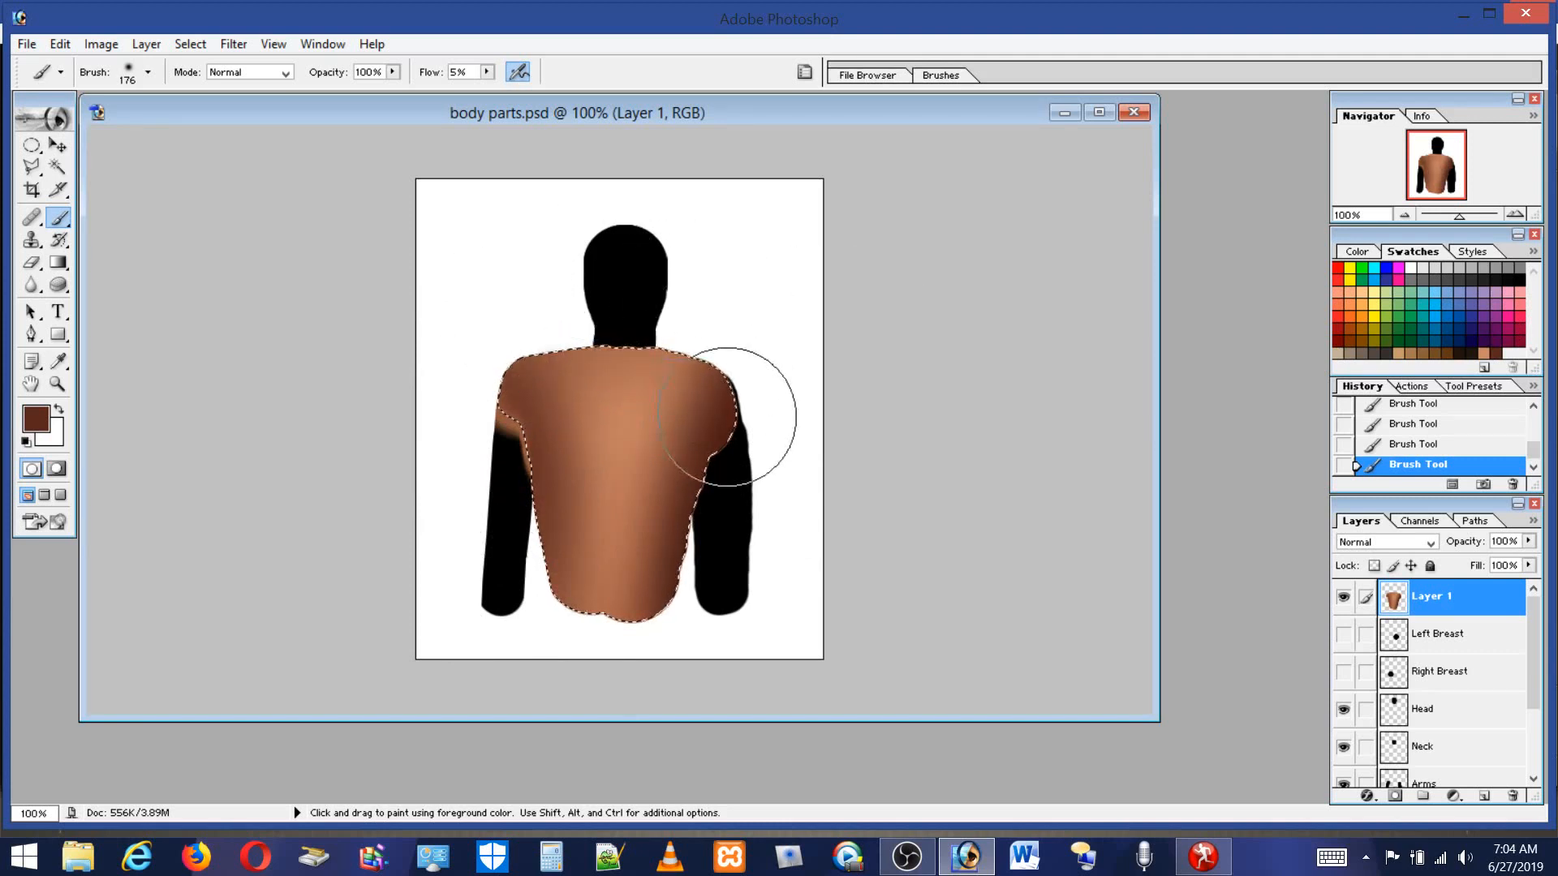
{"action": "left_click", "coordinate": [147, 73]}
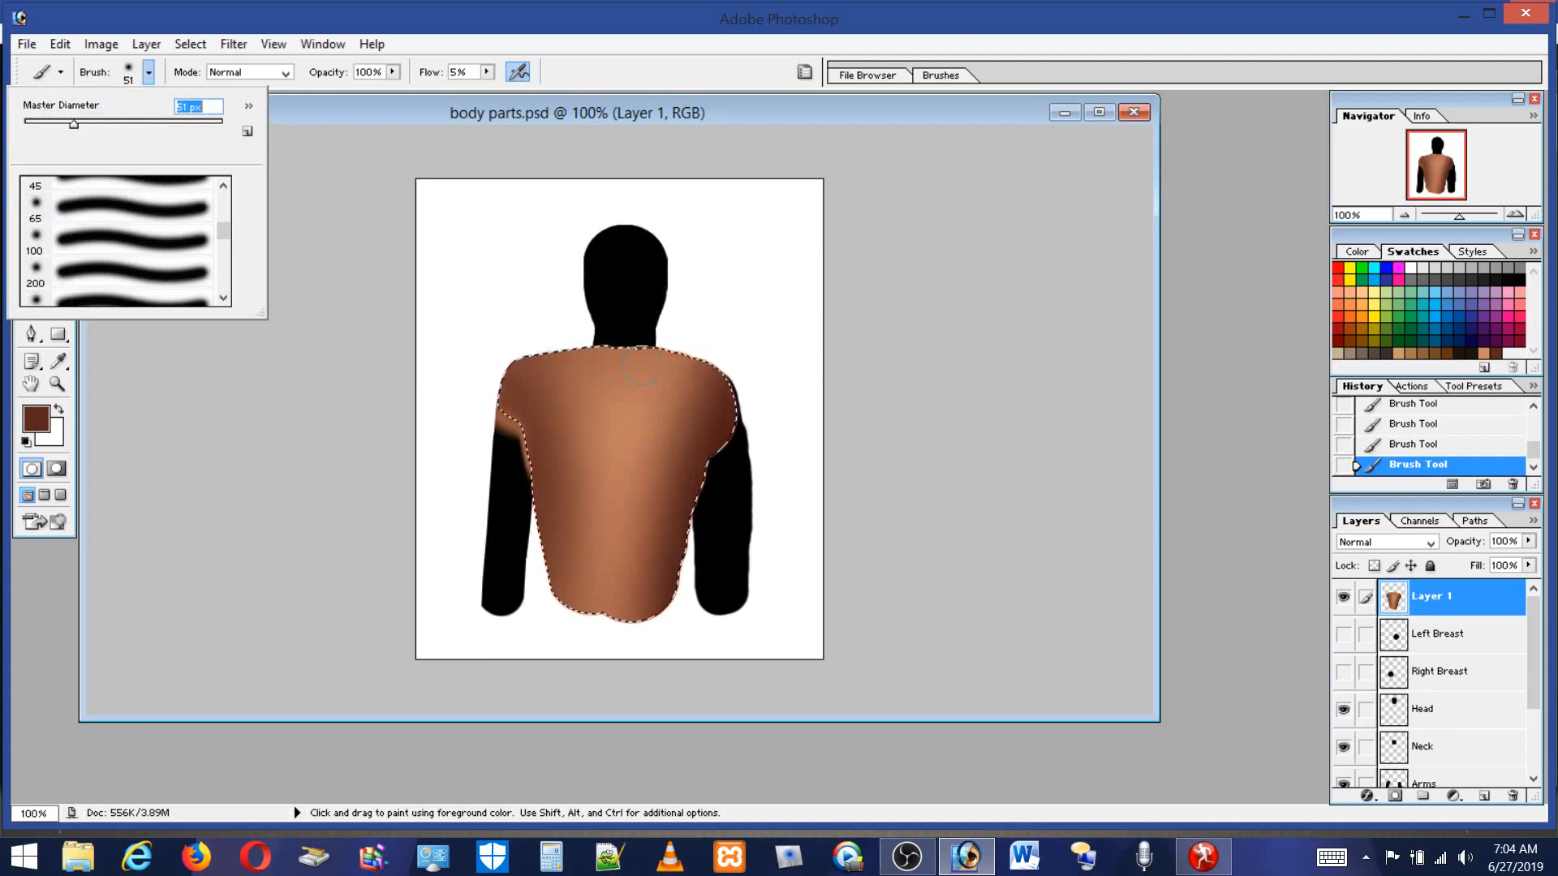
{"action": "key", "text": "Return"}
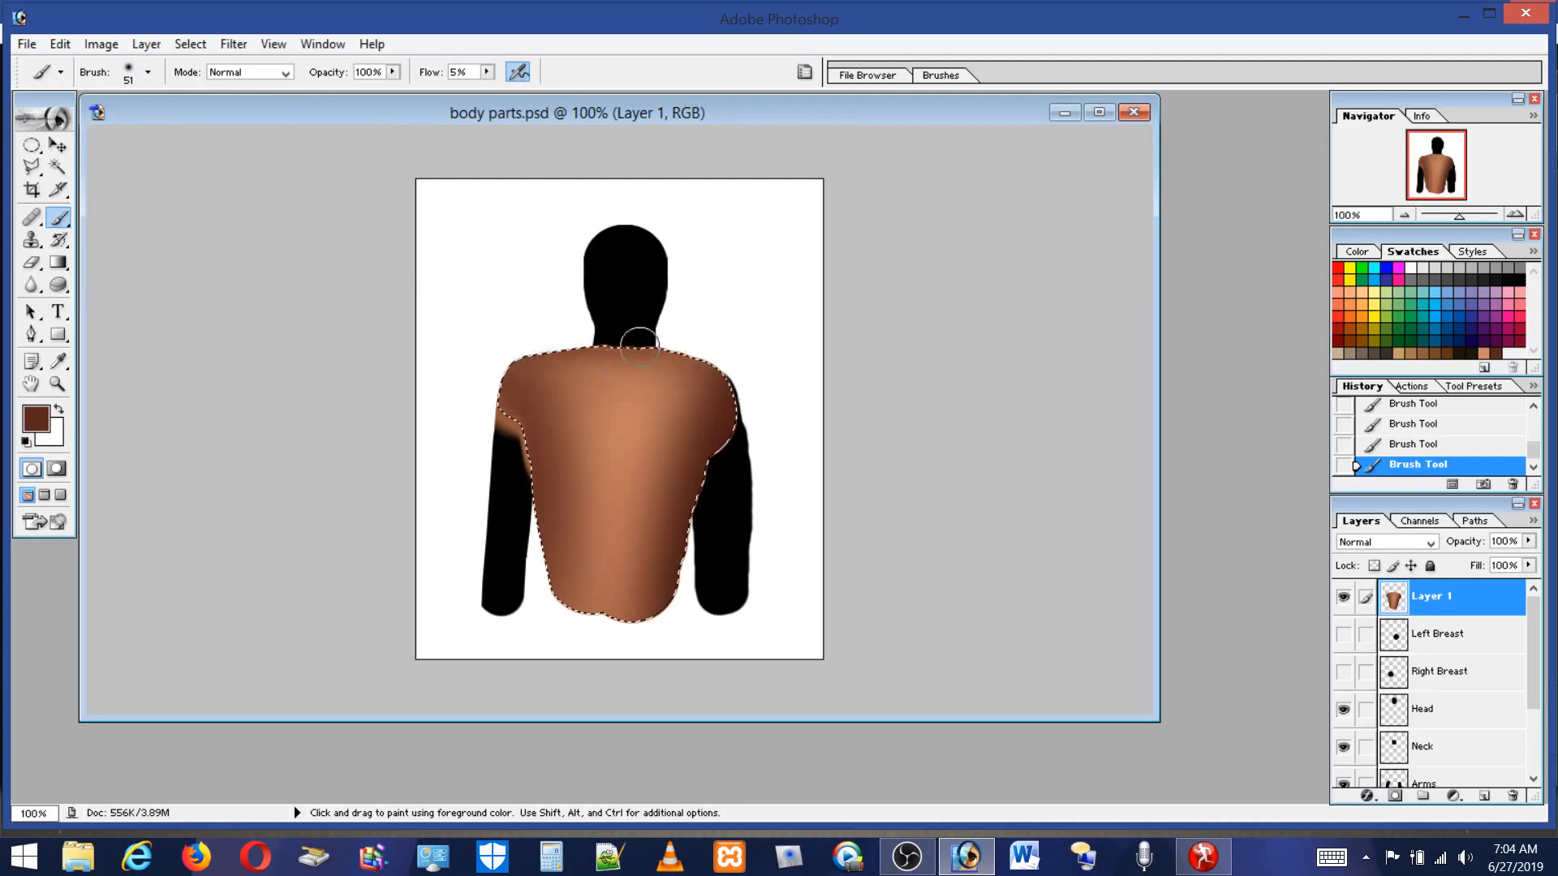
{"action": "left_click", "coordinate": [129, 80]}
{"action": "left_click", "coordinate": [100, 125]}
{"action": "left_click", "coordinate": [616, 609]}
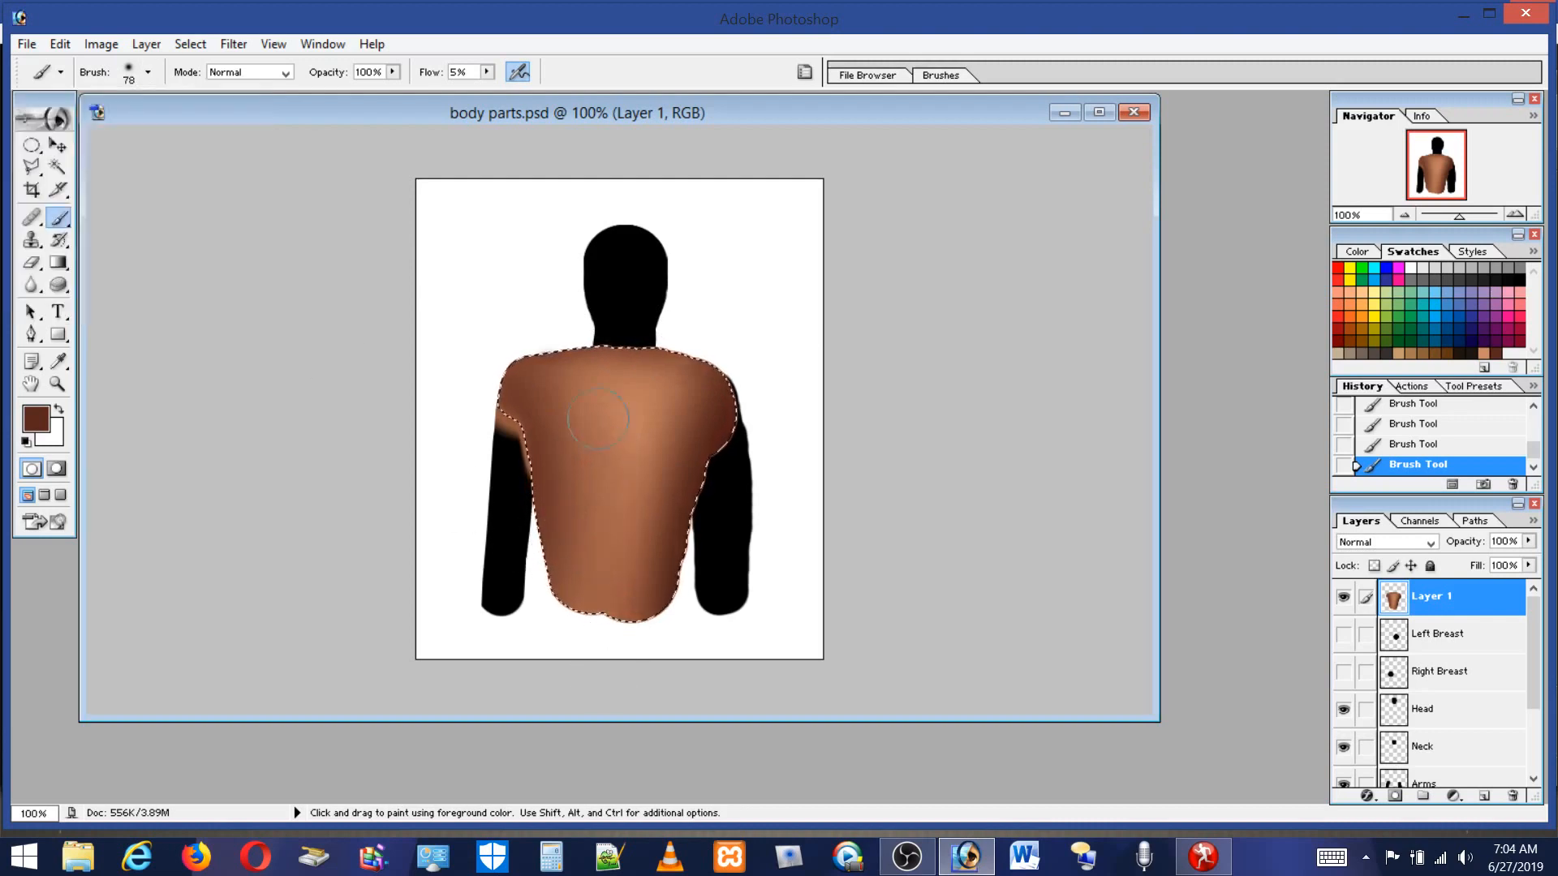
{"action": "mouse_move", "coordinate": [587, 596]}
{"action": "left_mouse_down"}
{"action": "mouse_move", "coordinate": [630, 511]}
{"action": "mouse_move", "coordinate": [612, 704]}
{"action": "mouse_move", "coordinate": [630, 545]}
{"action": "left_mouse_up"}
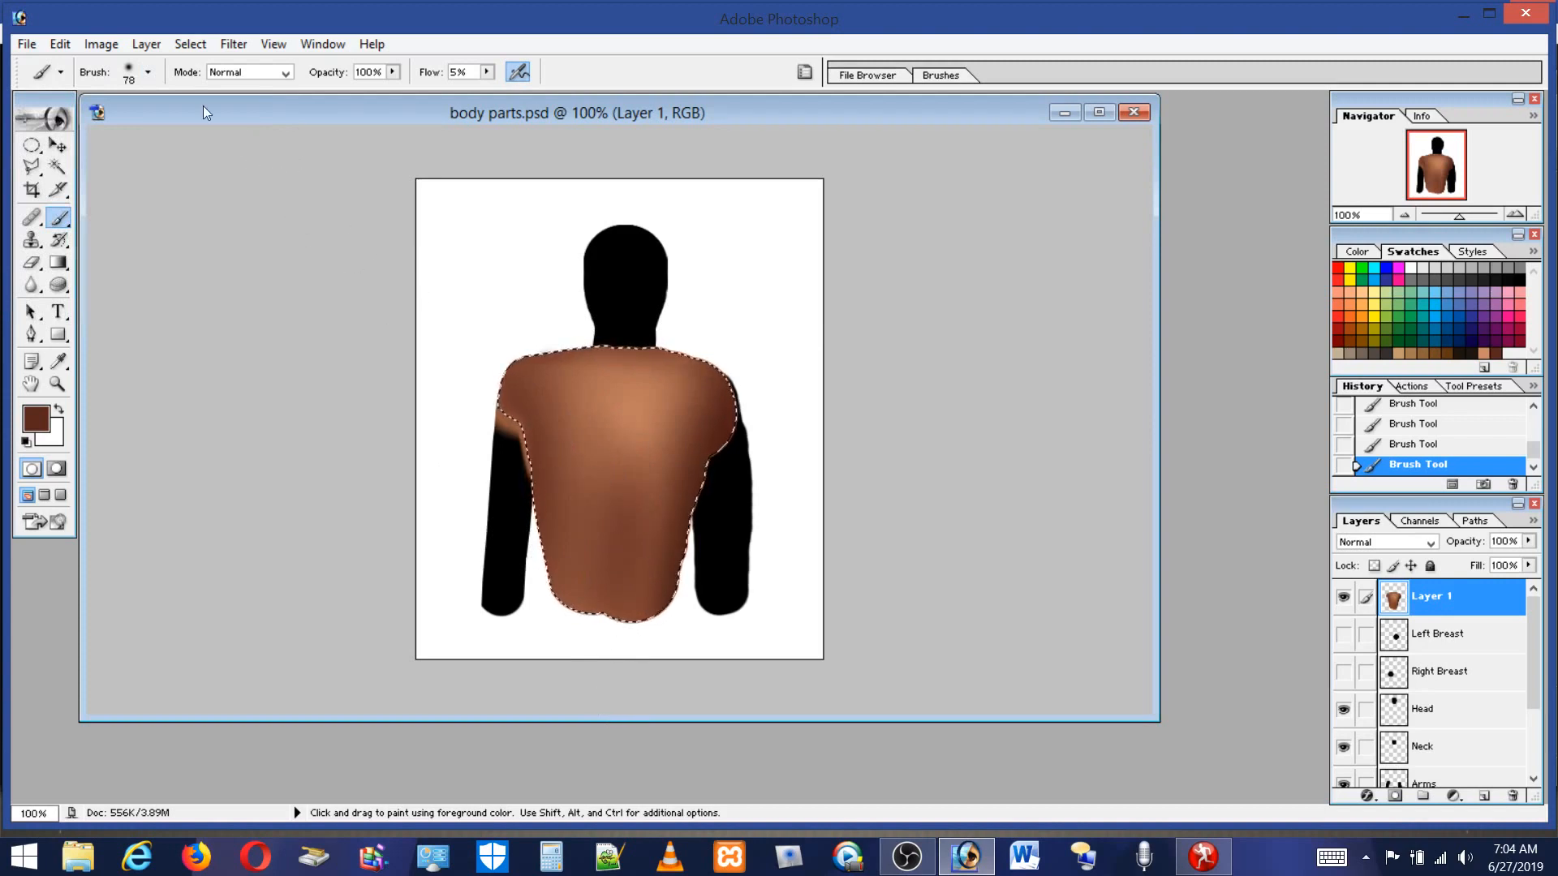
Paint a highlight across the upper chest with the Skin swatch.
{"action": "left_click", "coordinate": [1484, 353]}
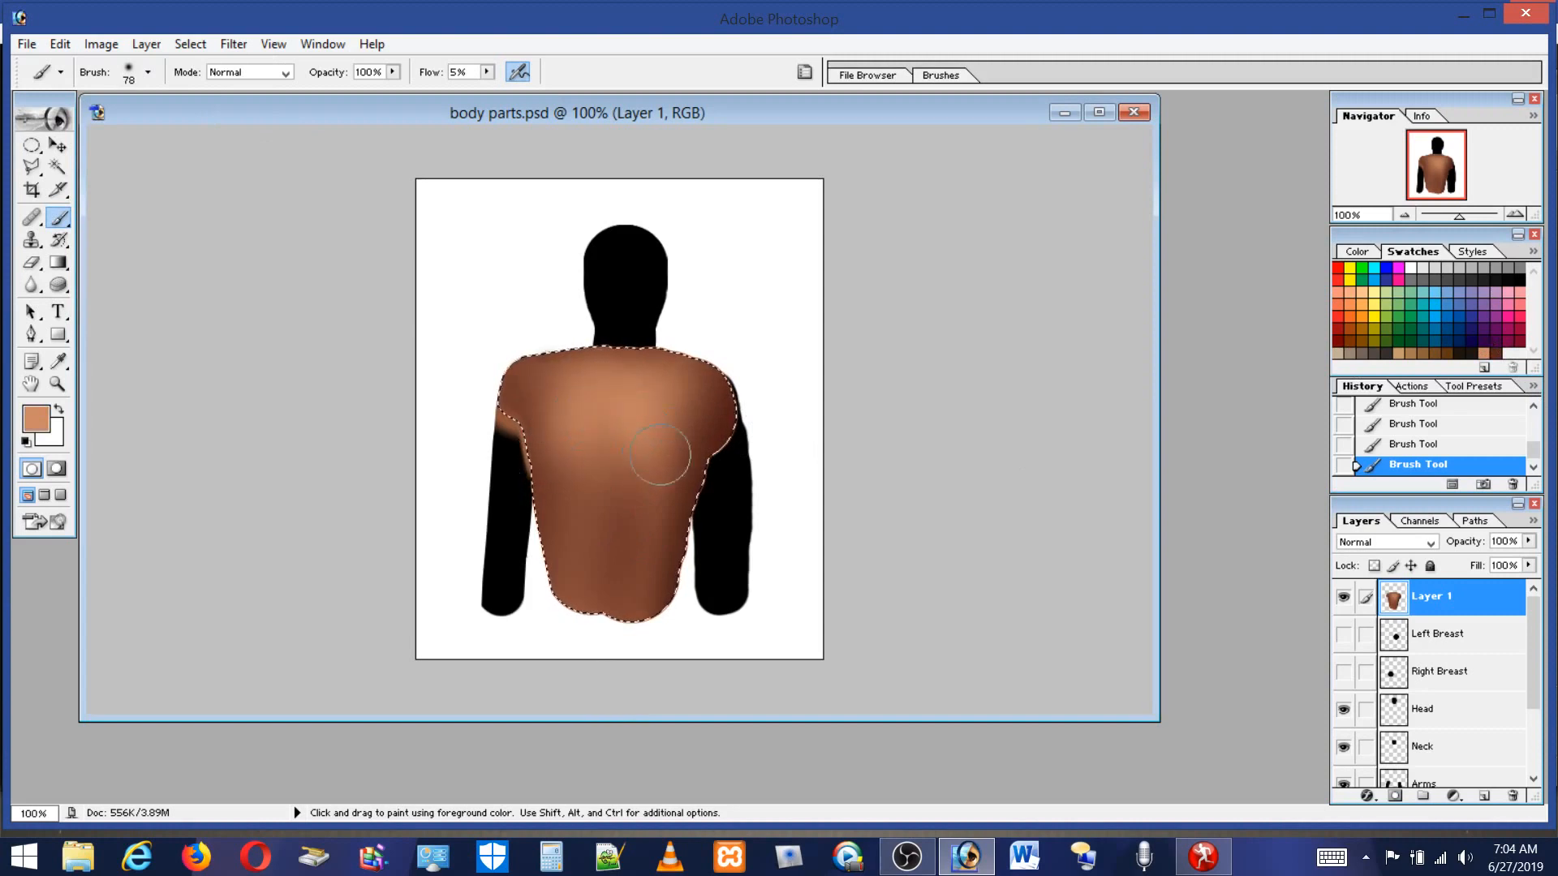
{"action": "left_click_drag", "start_coordinate": [664, 408], "coordinate": [585, 404]}
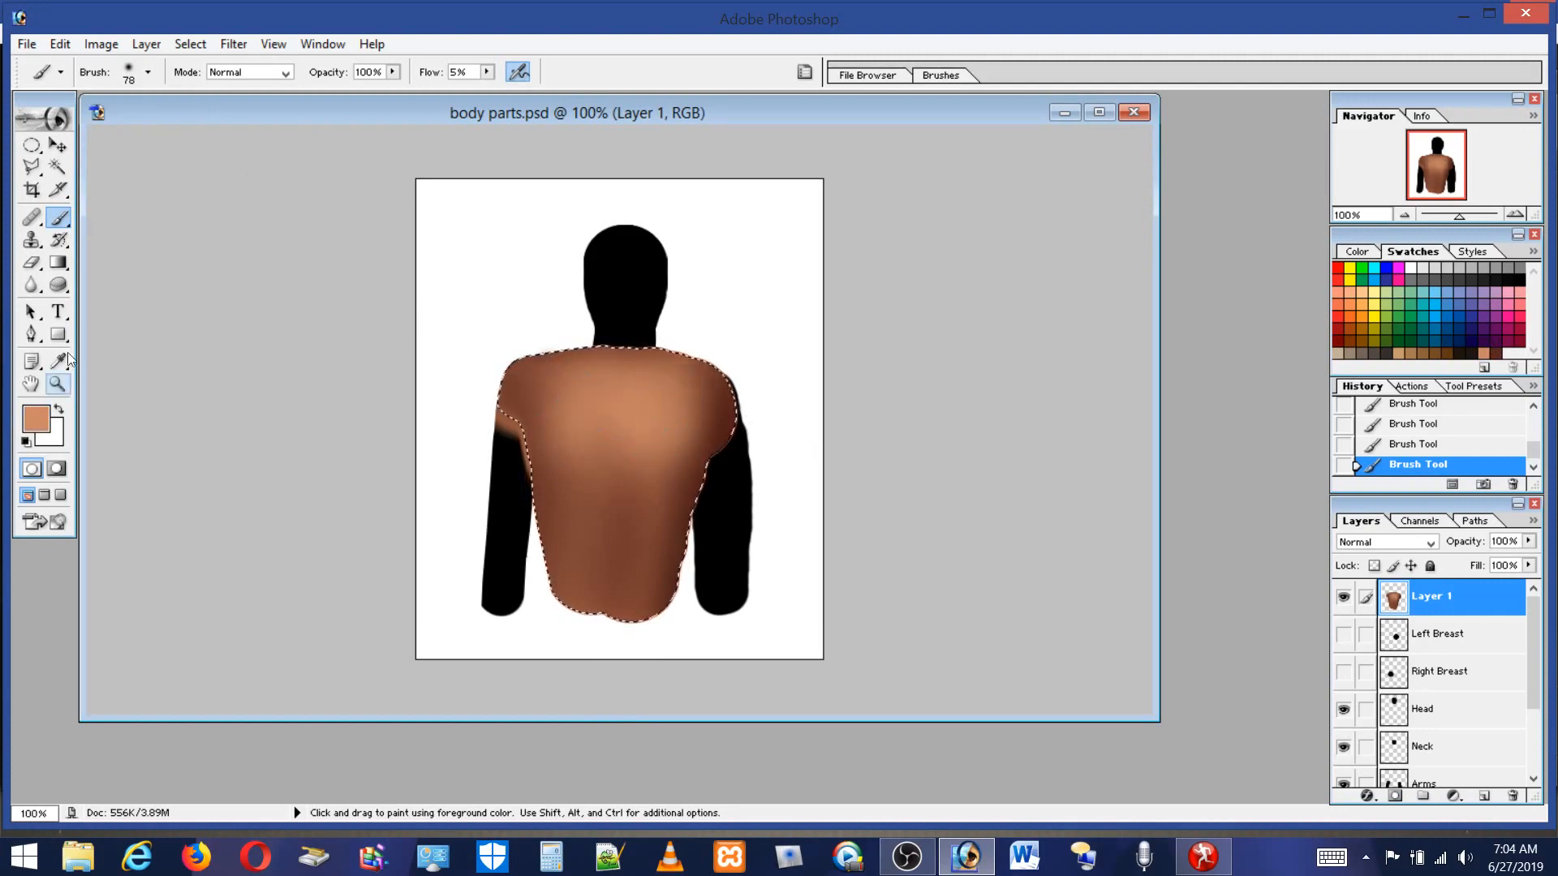
With a 35 px brush and the view zoomed in, sample the dark brown and shade a line up the middle of the back.
{"action": "left_click", "coordinate": [128, 73]}
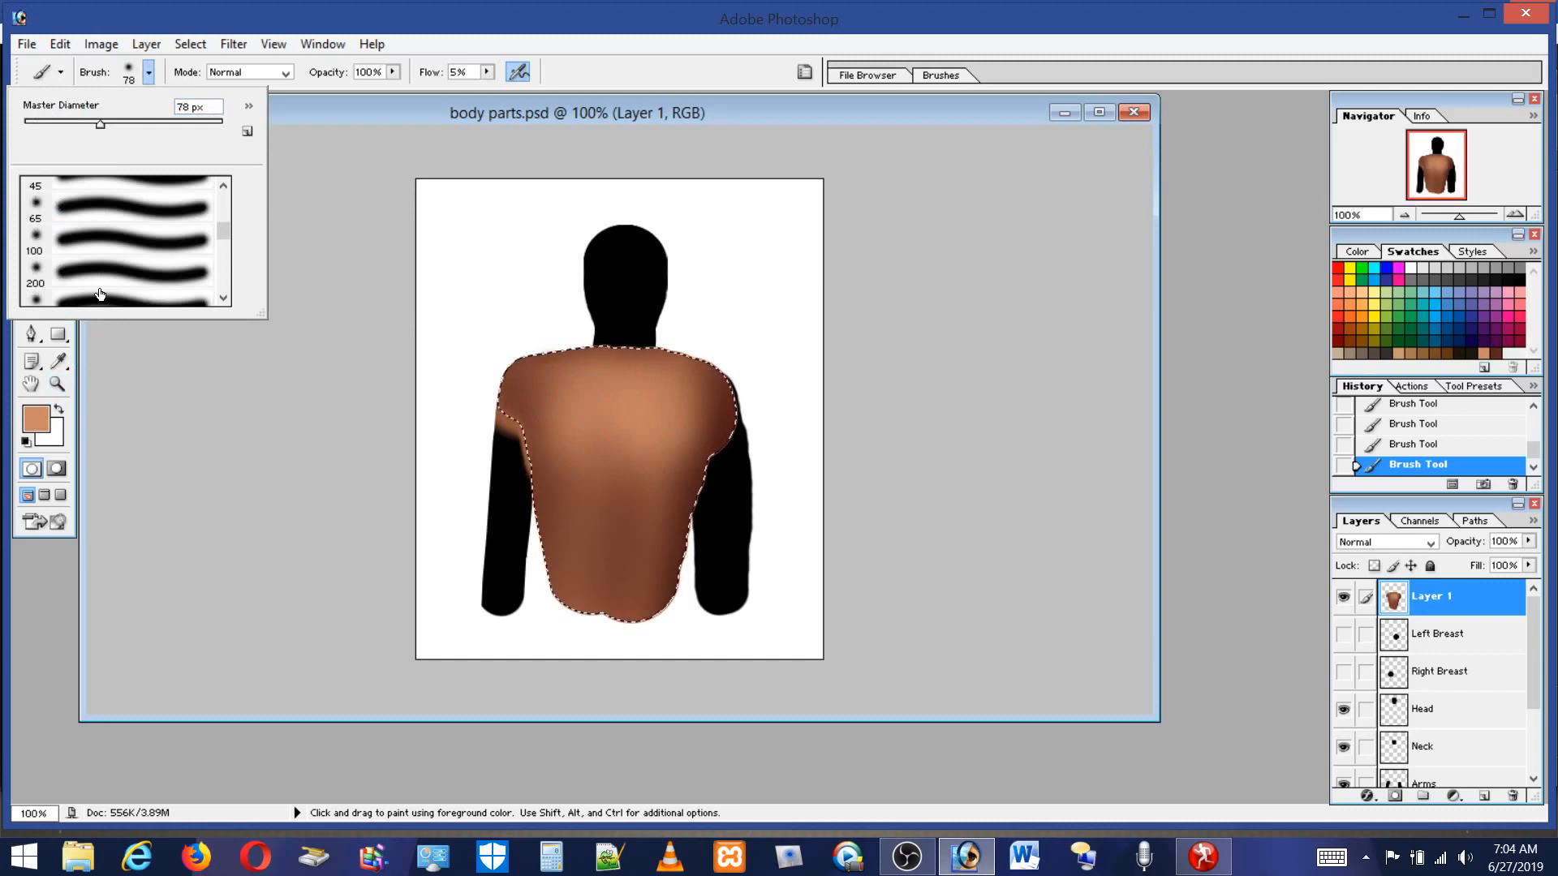
{"action": "left_click_drag", "start_coordinate": [100, 123], "coordinate": [57, 122]}
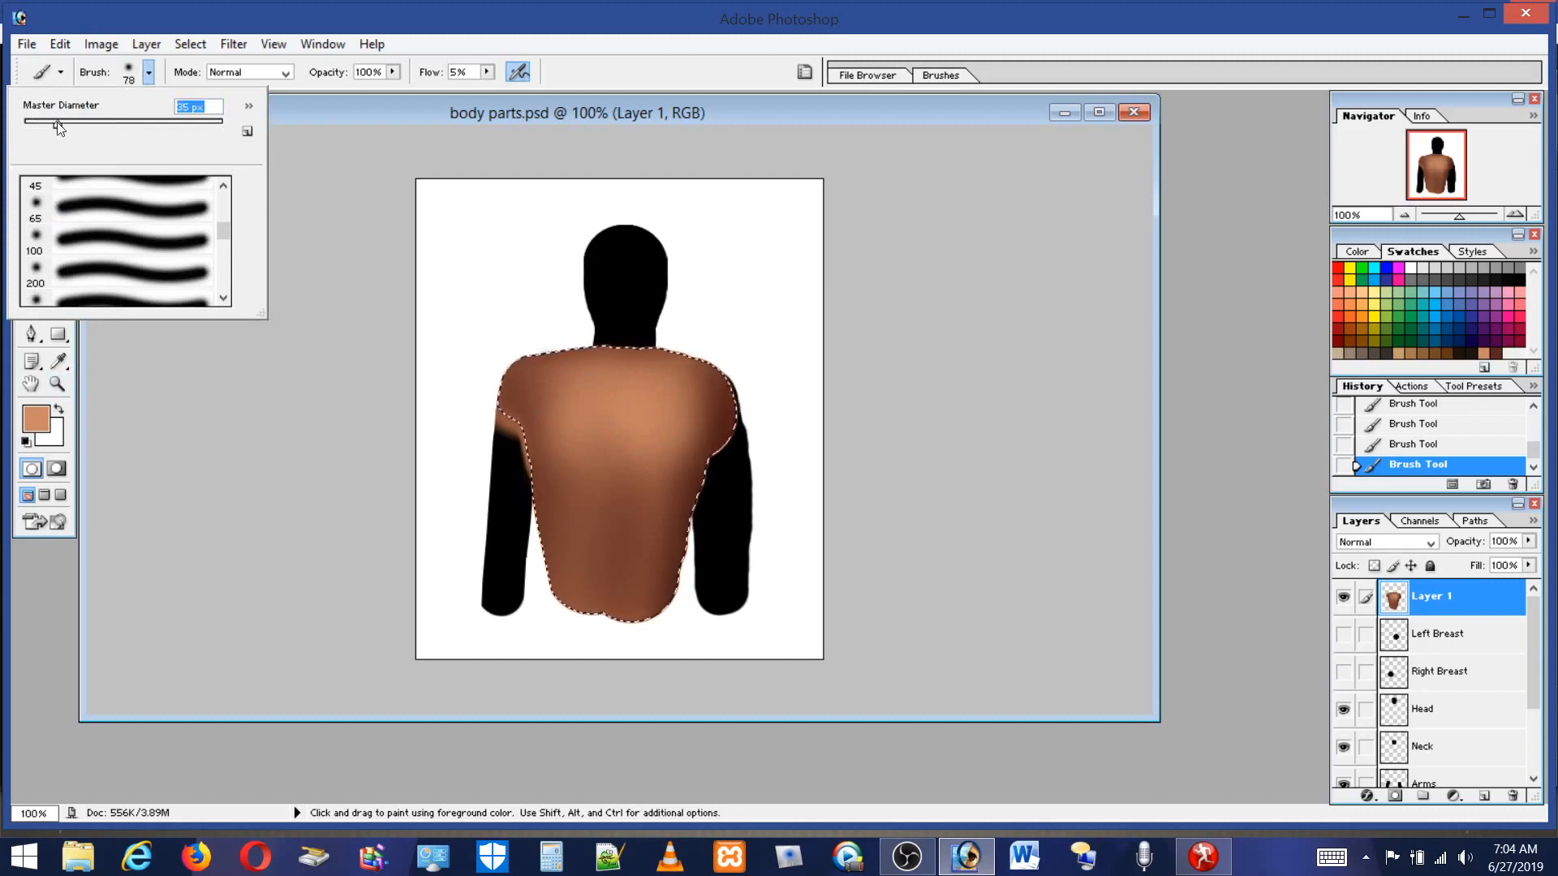
{"action": "left_click", "coordinate": [548, 381]}
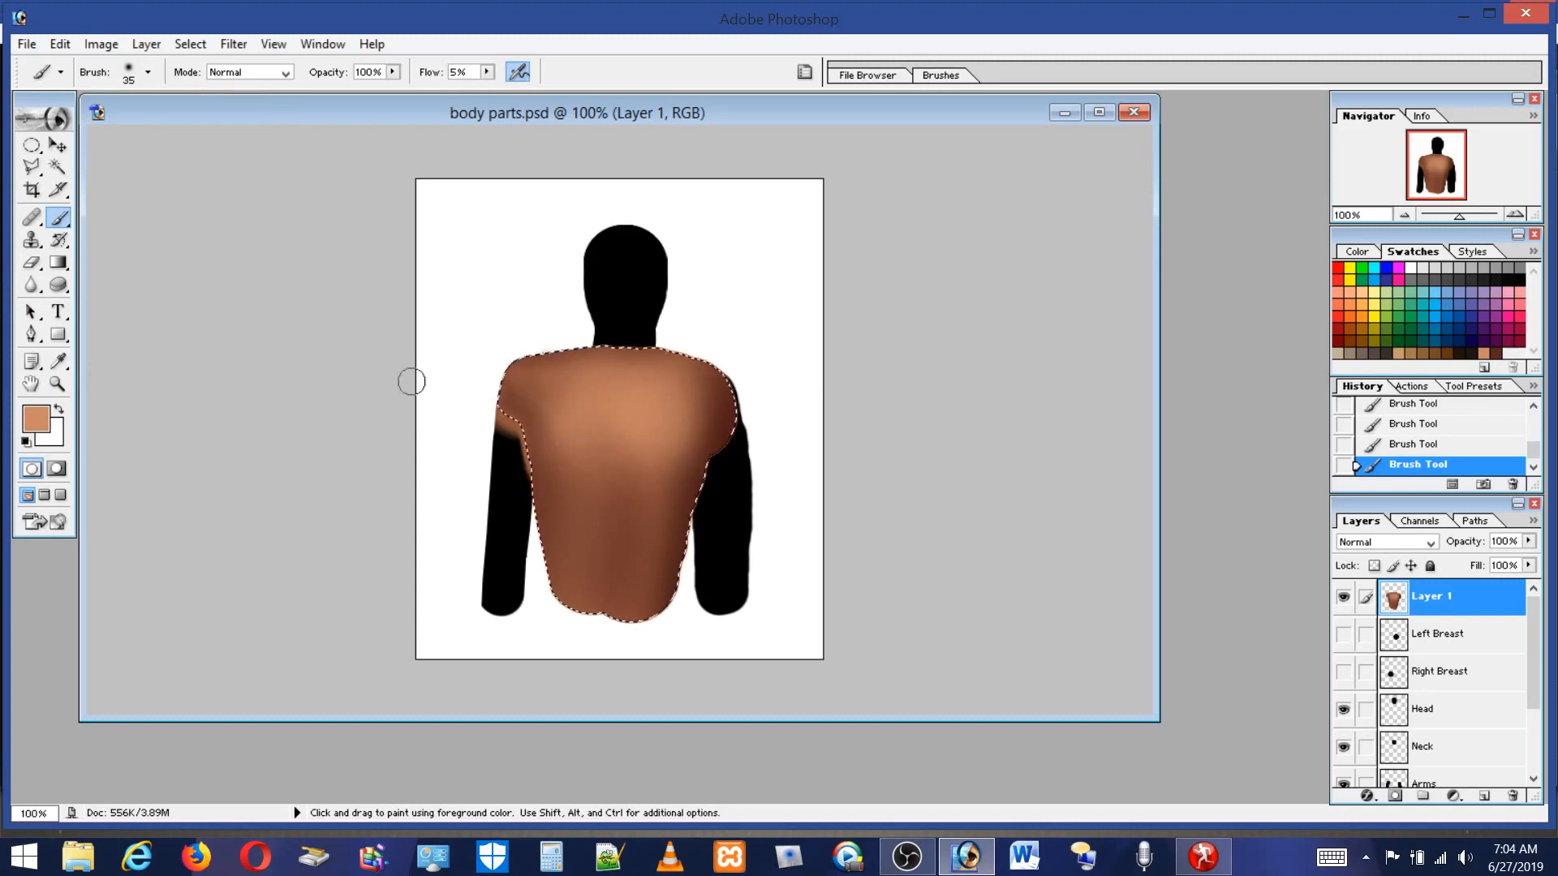
{"action": "left_click", "coordinate": [58, 363]}
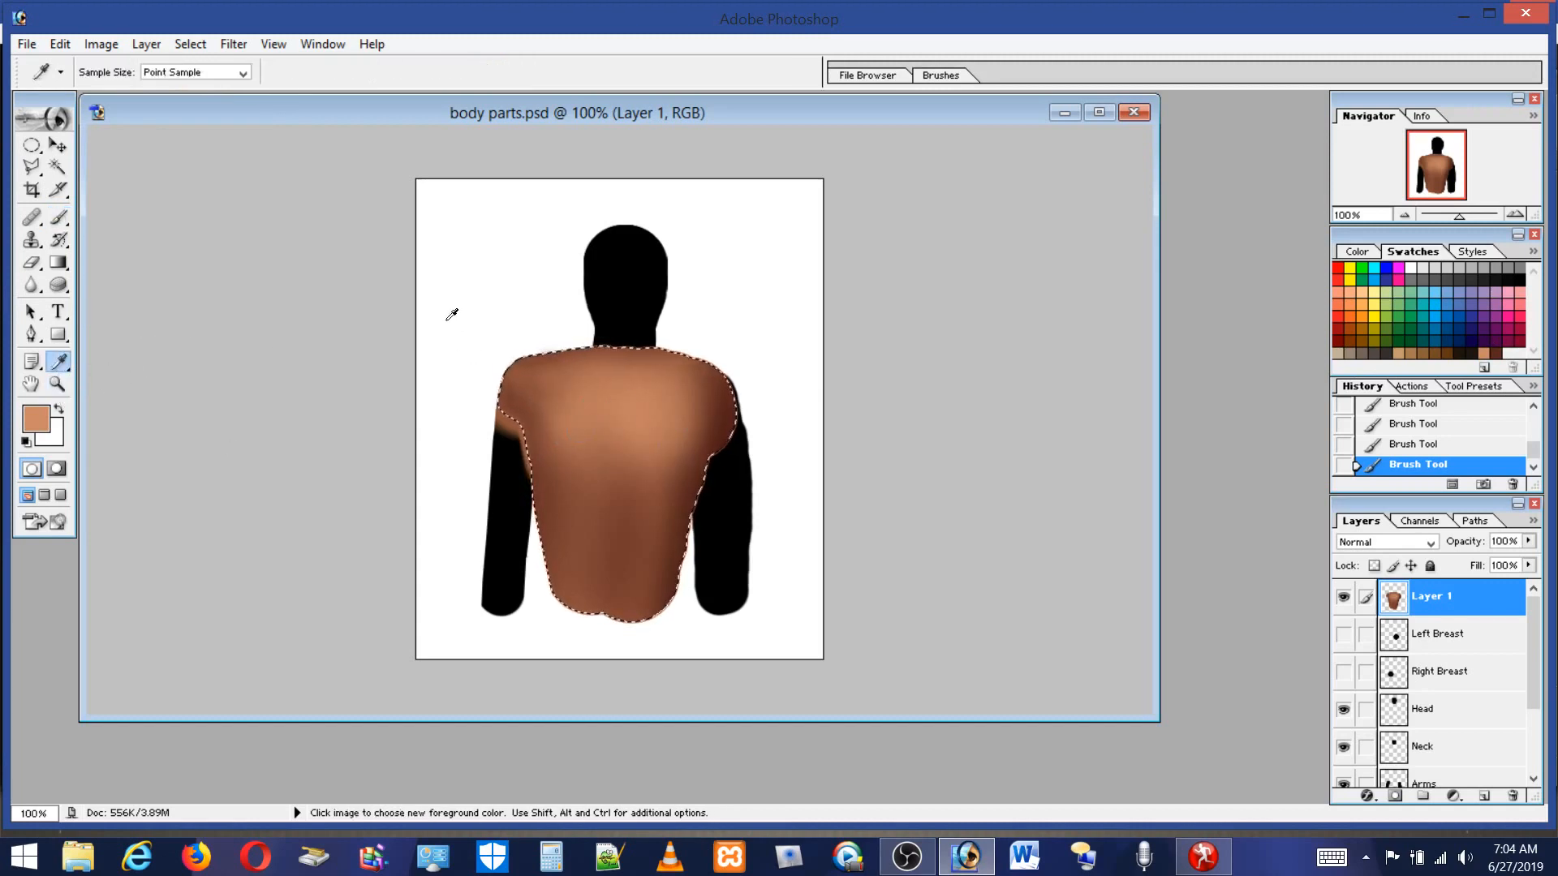
{"action": "left_click", "coordinate": [57, 383]}
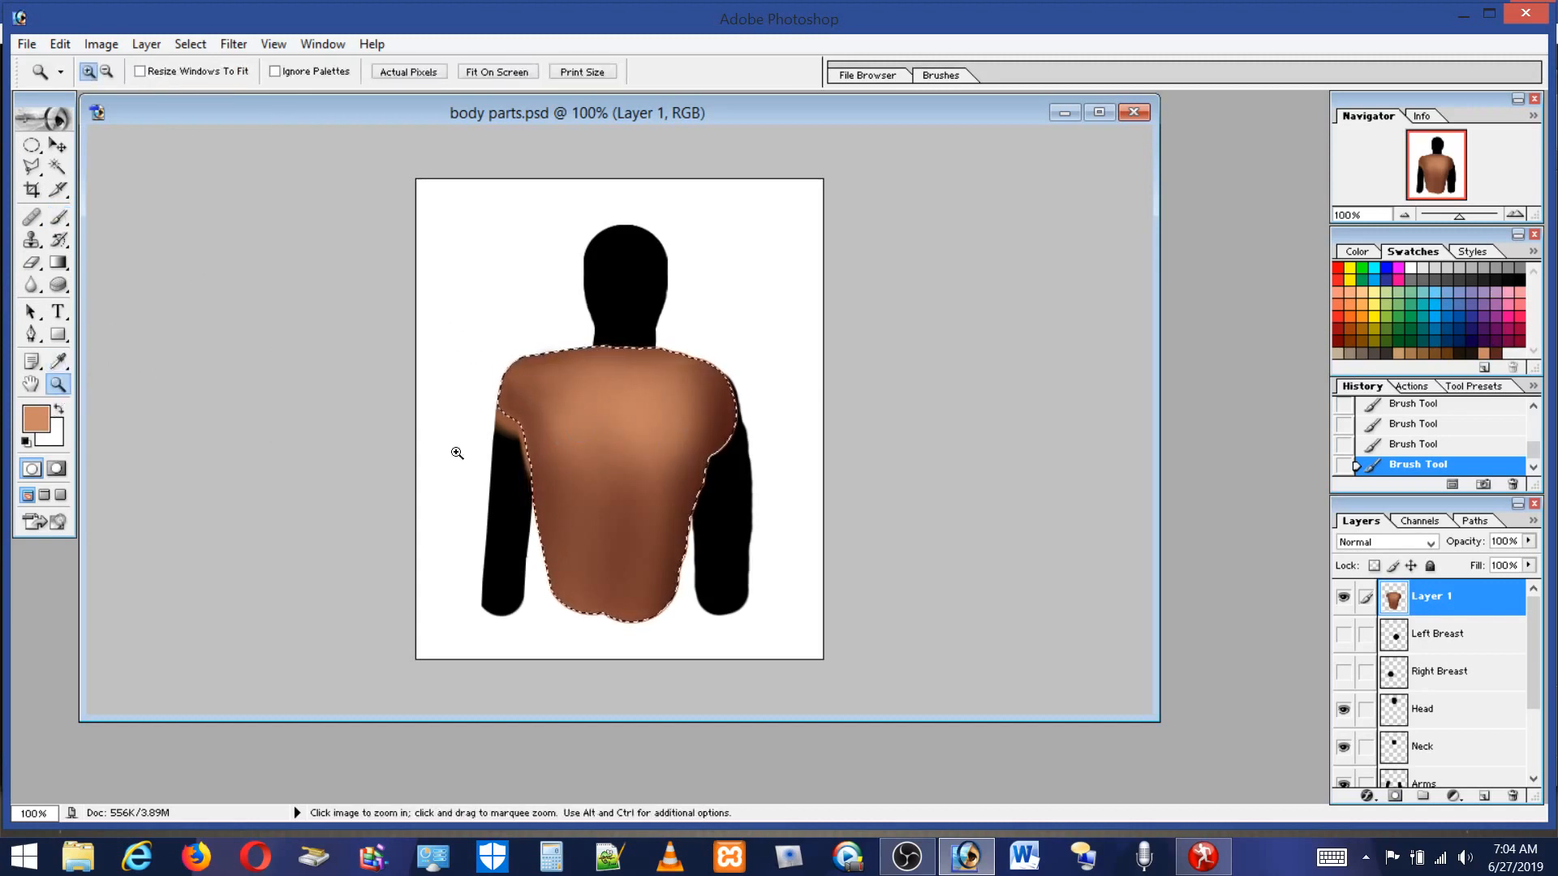
{"action": "left_click_drag", "start_coordinate": [441, 275], "coordinate": [803, 702]}
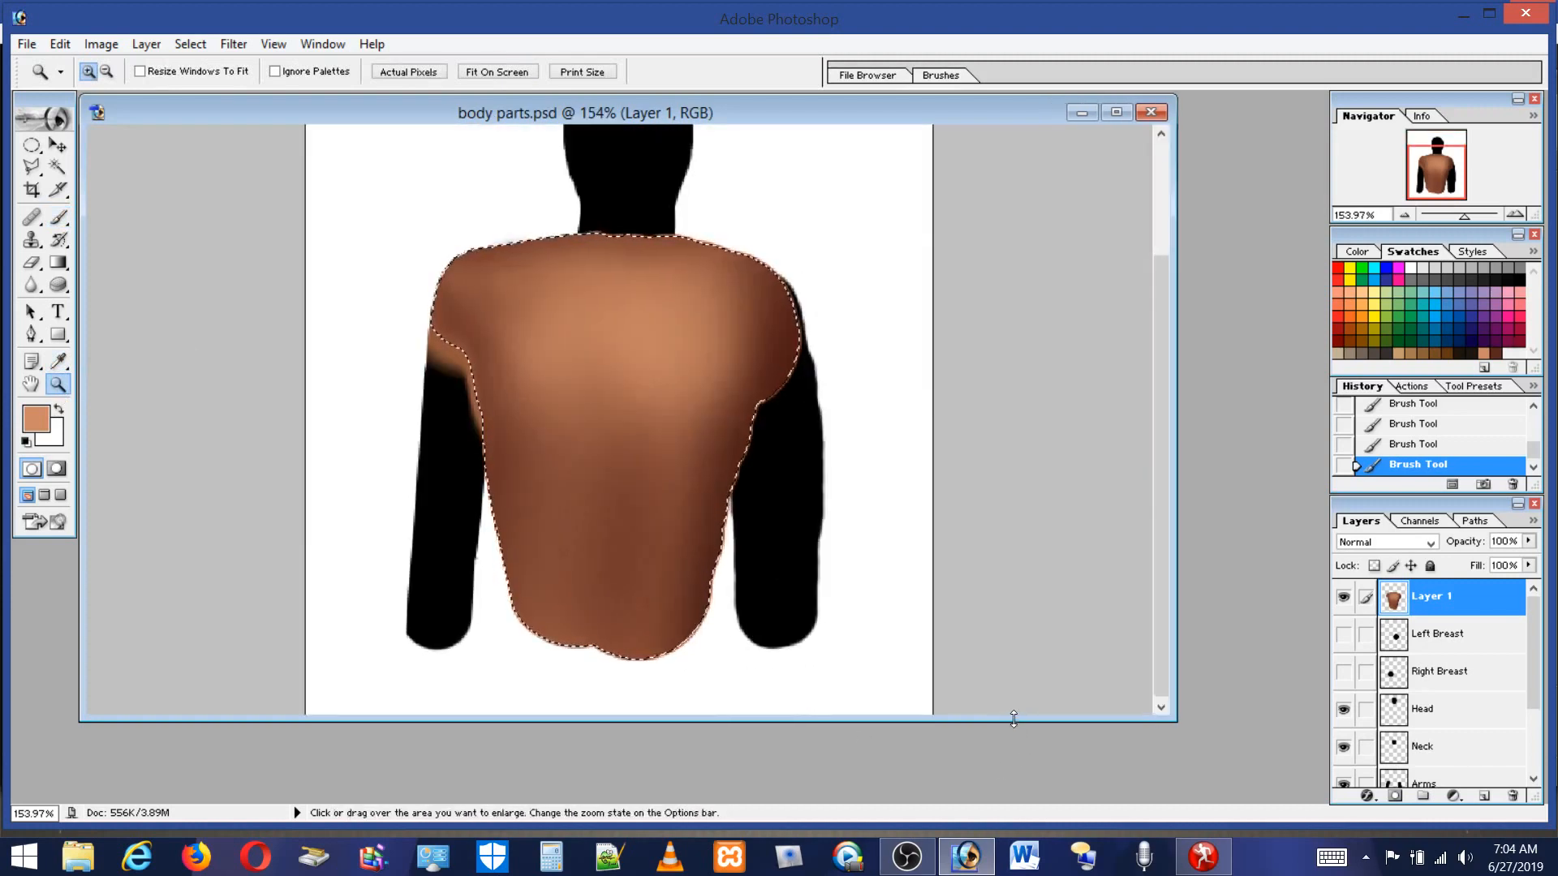
{"action": "left_click_drag", "start_coordinate": [1014, 721], "coordinate": [1014, 803]}
{"action": "left_click_drag", "start_coordinate": [344, 279], "coordinate": [970, 630]}
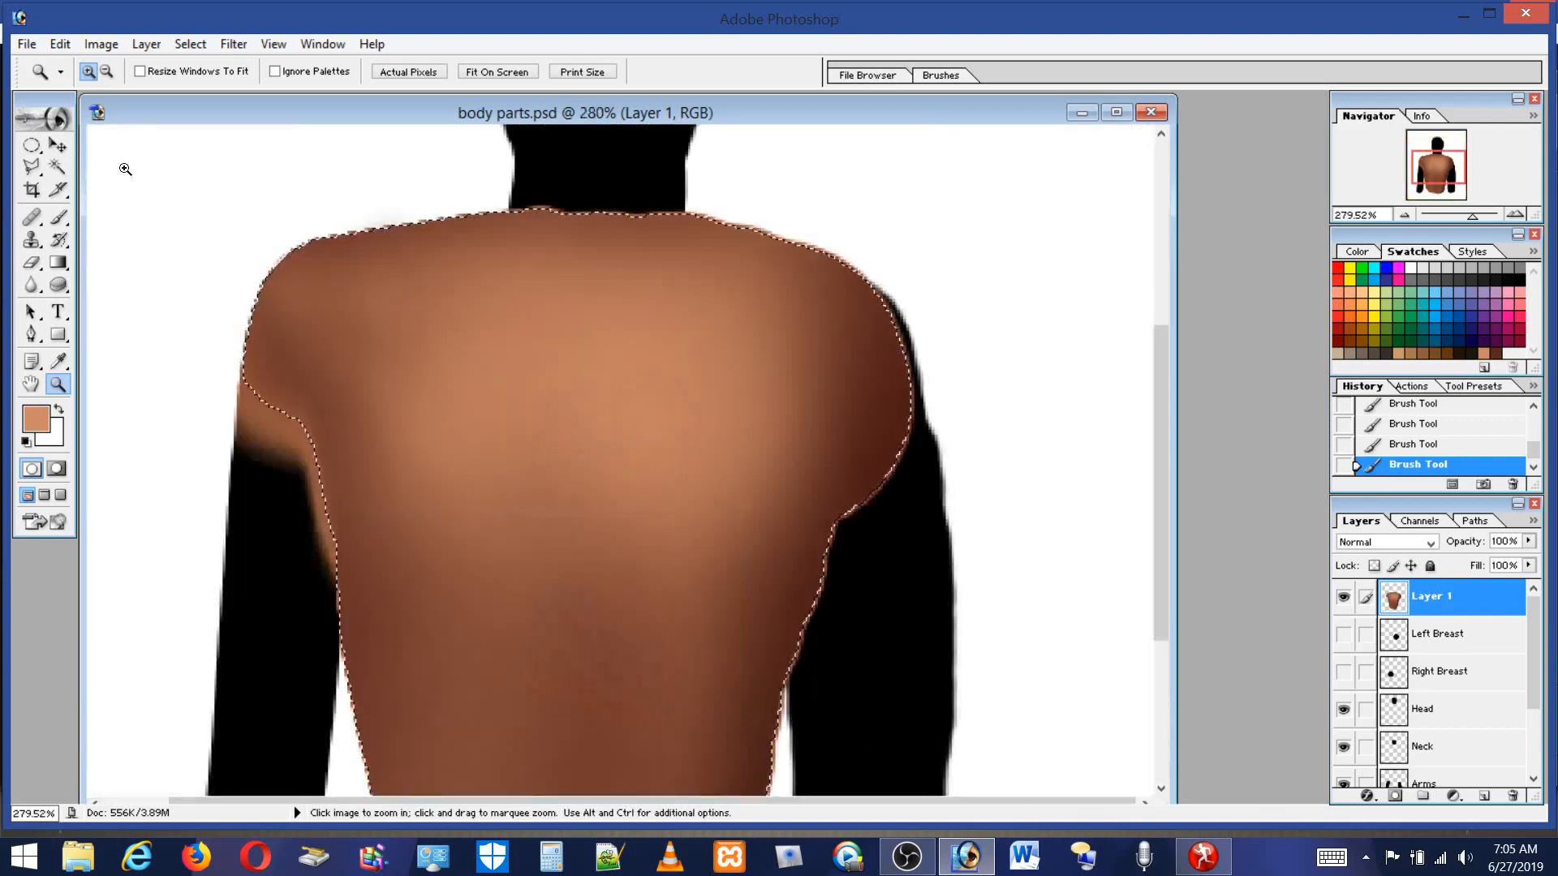
{"action": "left_click", "coordinate": [66, 217]}
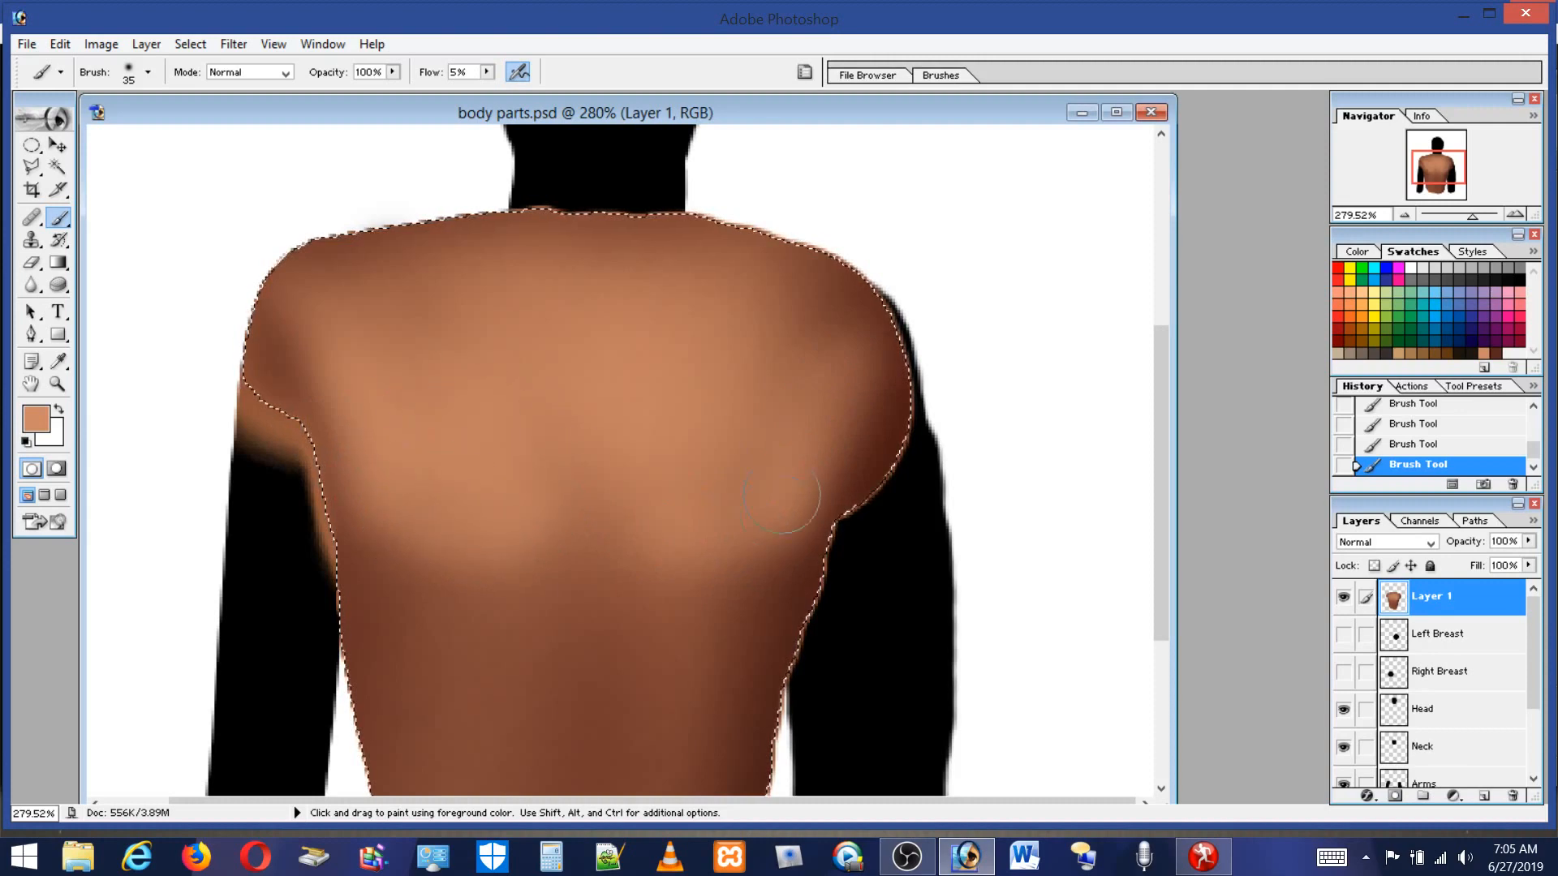
{"action": "key", "text": "c"}
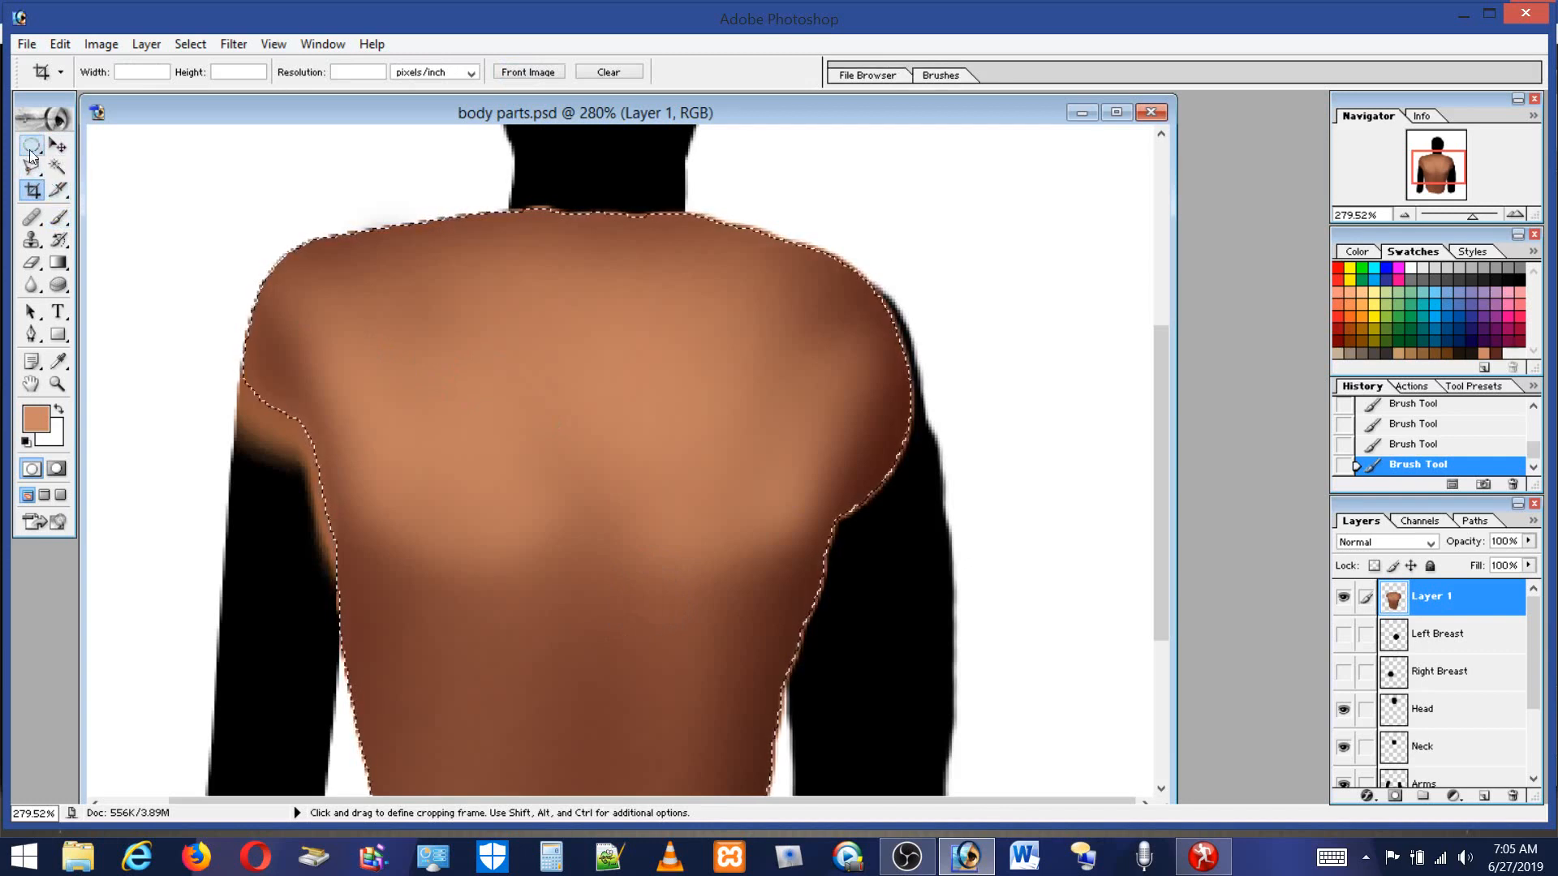
{"action": "left_click", "coordinate": [60, 217]}
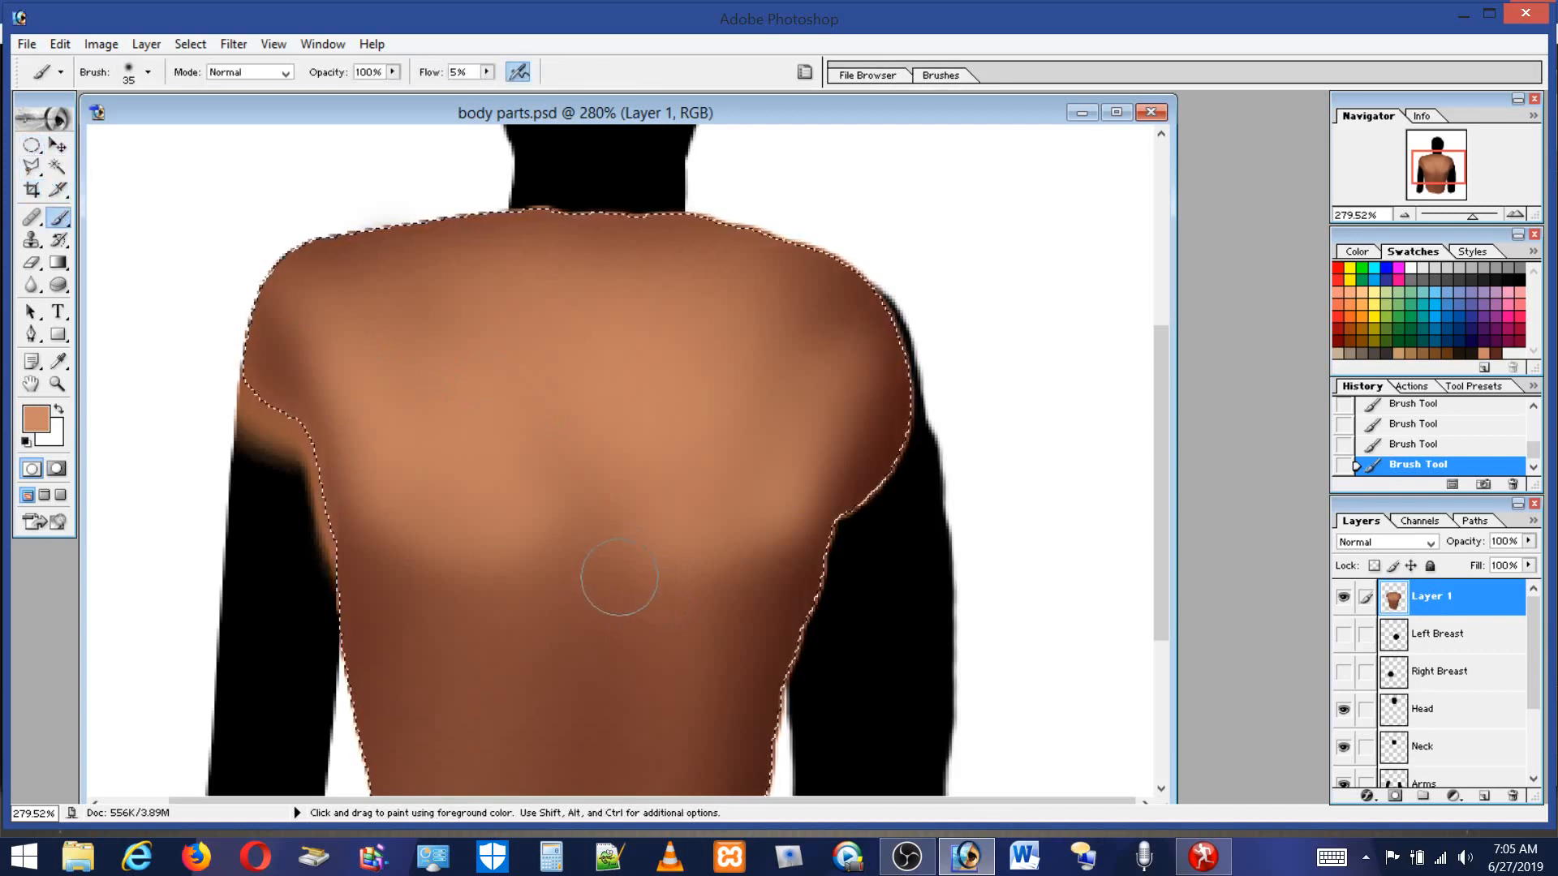
{"action": "left_click", "coordinate": [598, 626], "text": "alt"}
{"action": "left_click_drag", "start_coordinate": [596, 545], "coordinate": [593, 401]}
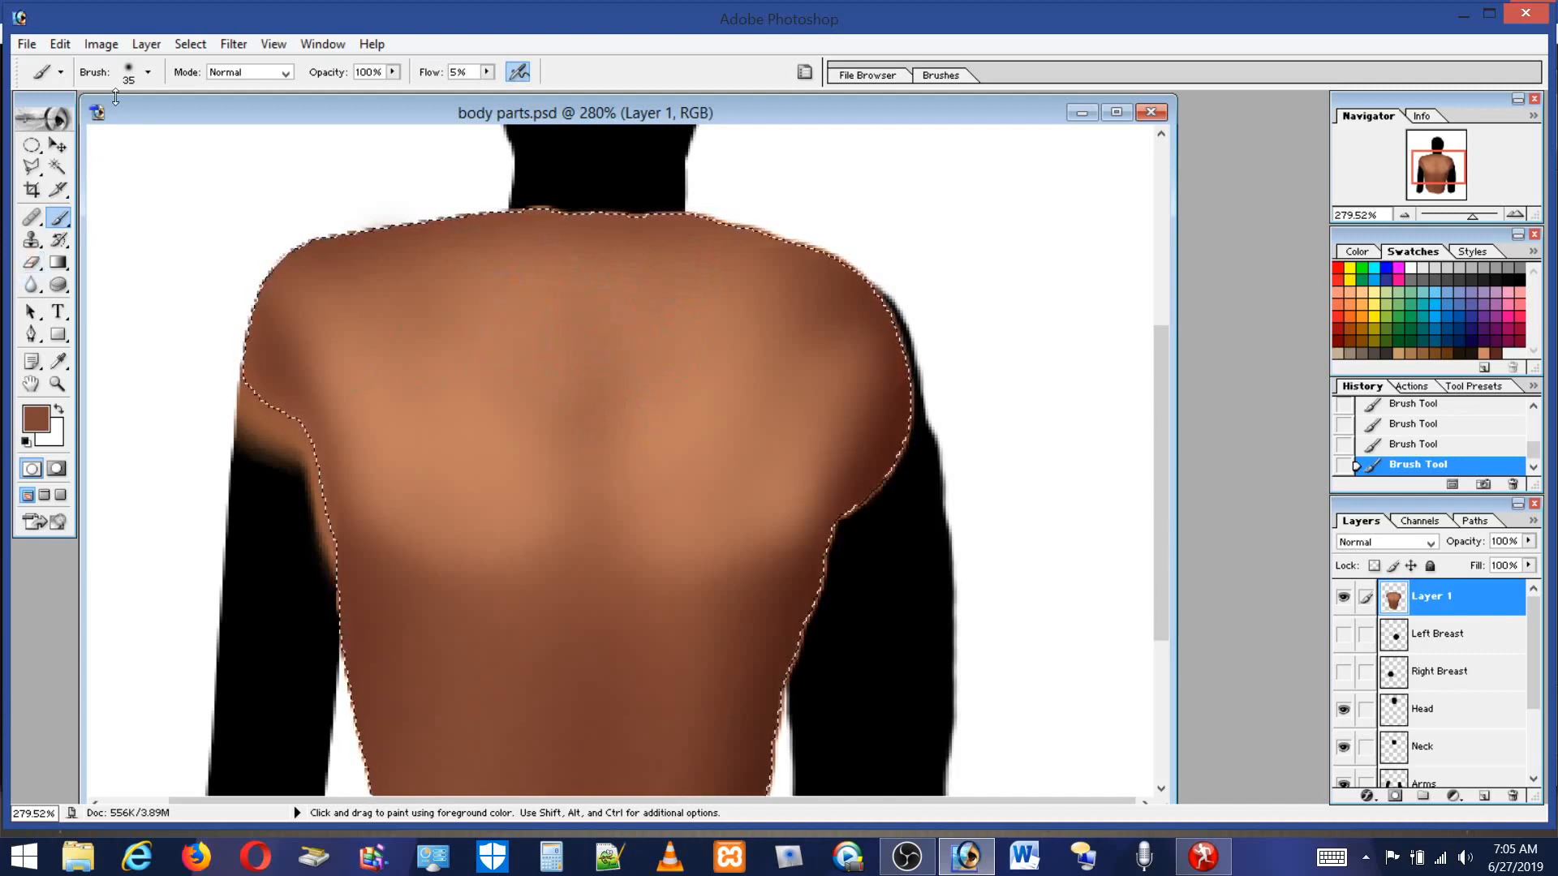
Switch to an 18 px brush and shade the shoulder blades, alternating sampled dark brown and light skin tones.
{"action": "left_click", "coordinate": [147, 72]}
{"action": "left_click", "coordinate": [40, 123]}
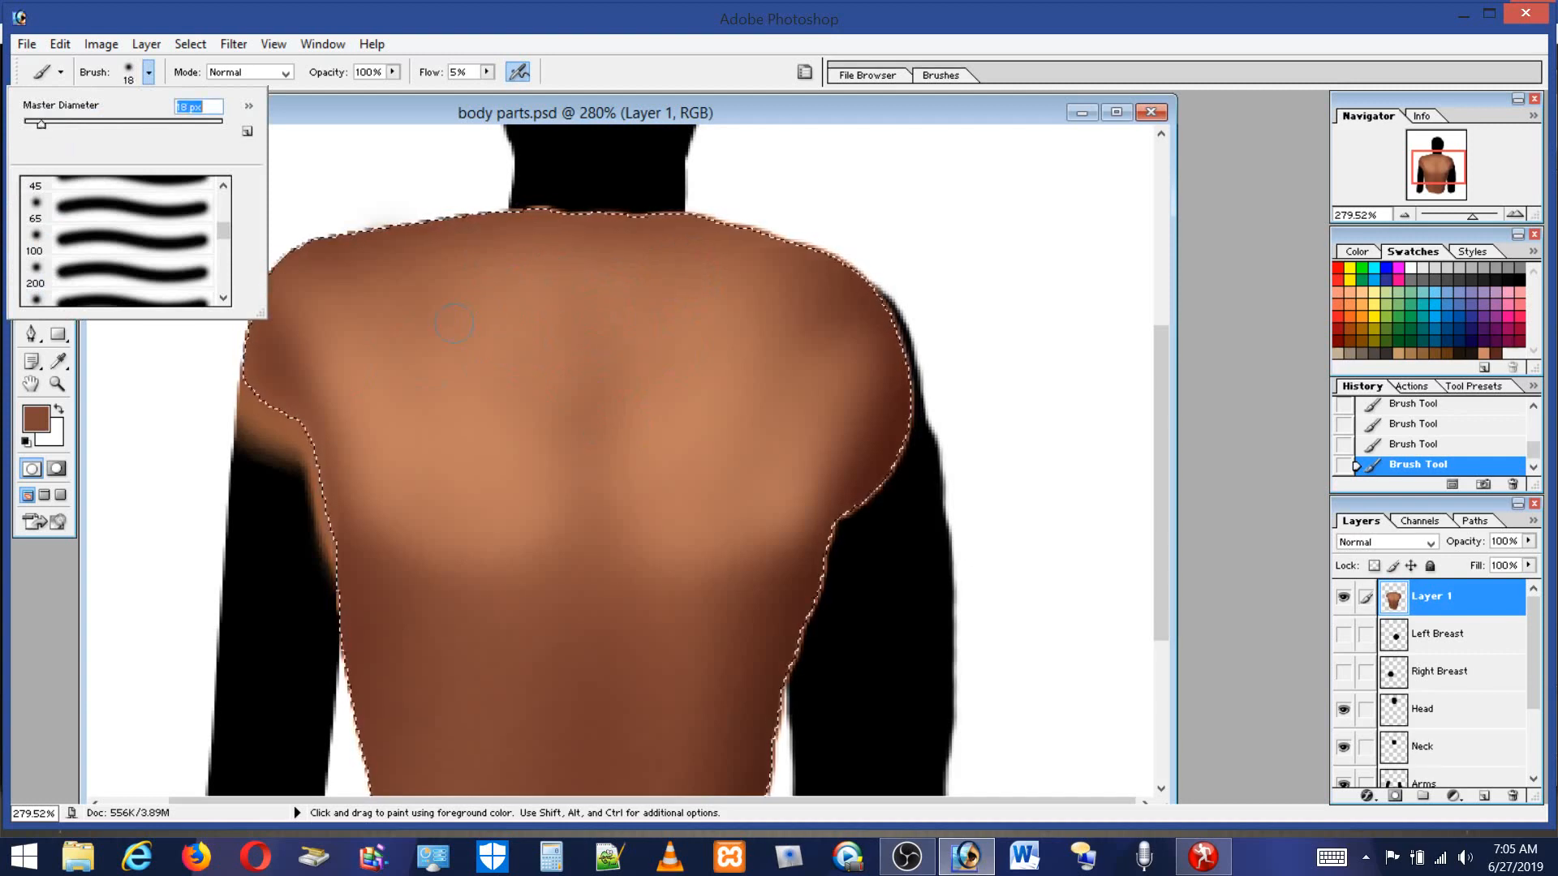
{"action": "left_click", "coordinate": [456, 385], "text": "alt"}
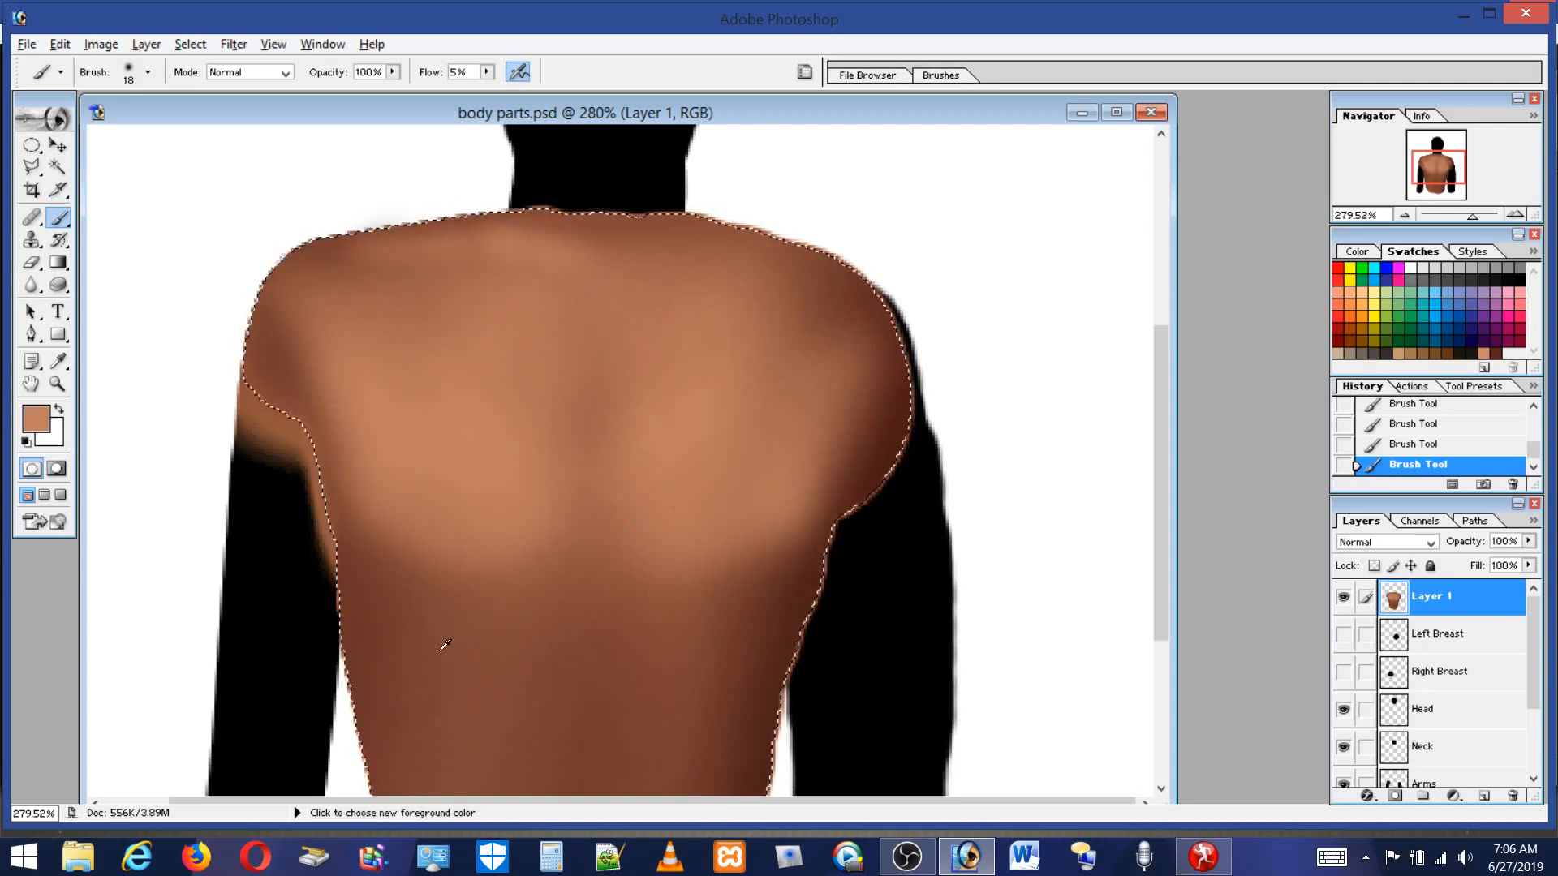
{"action": "left_click", "coordinate": [364, 596], "text": "alt"}
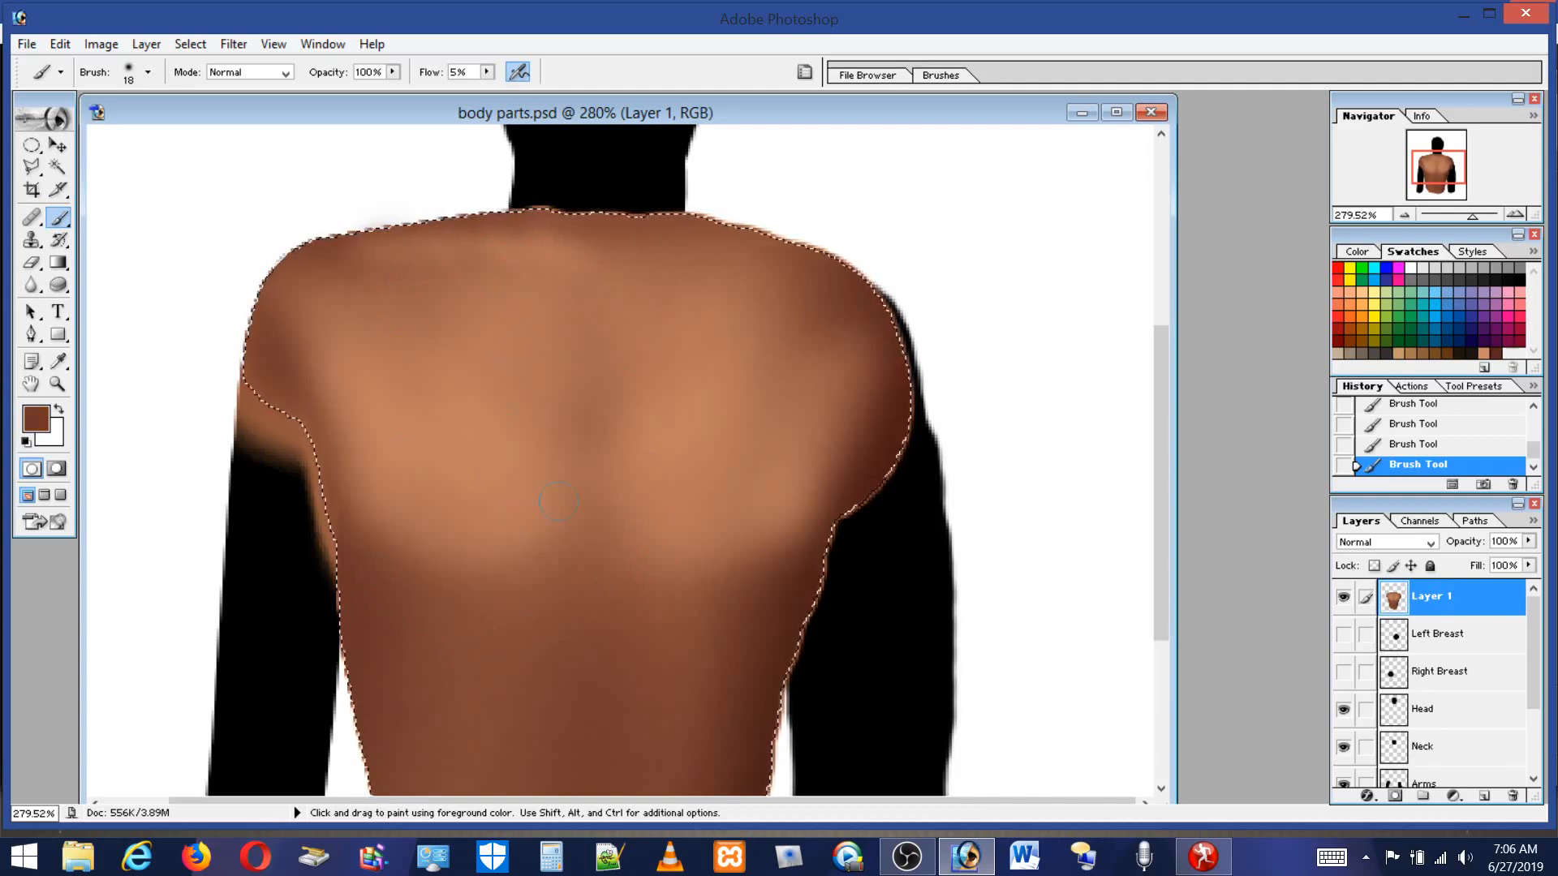
{"action": "left_click", "coordinate": [499, 477], "text": "alt"}
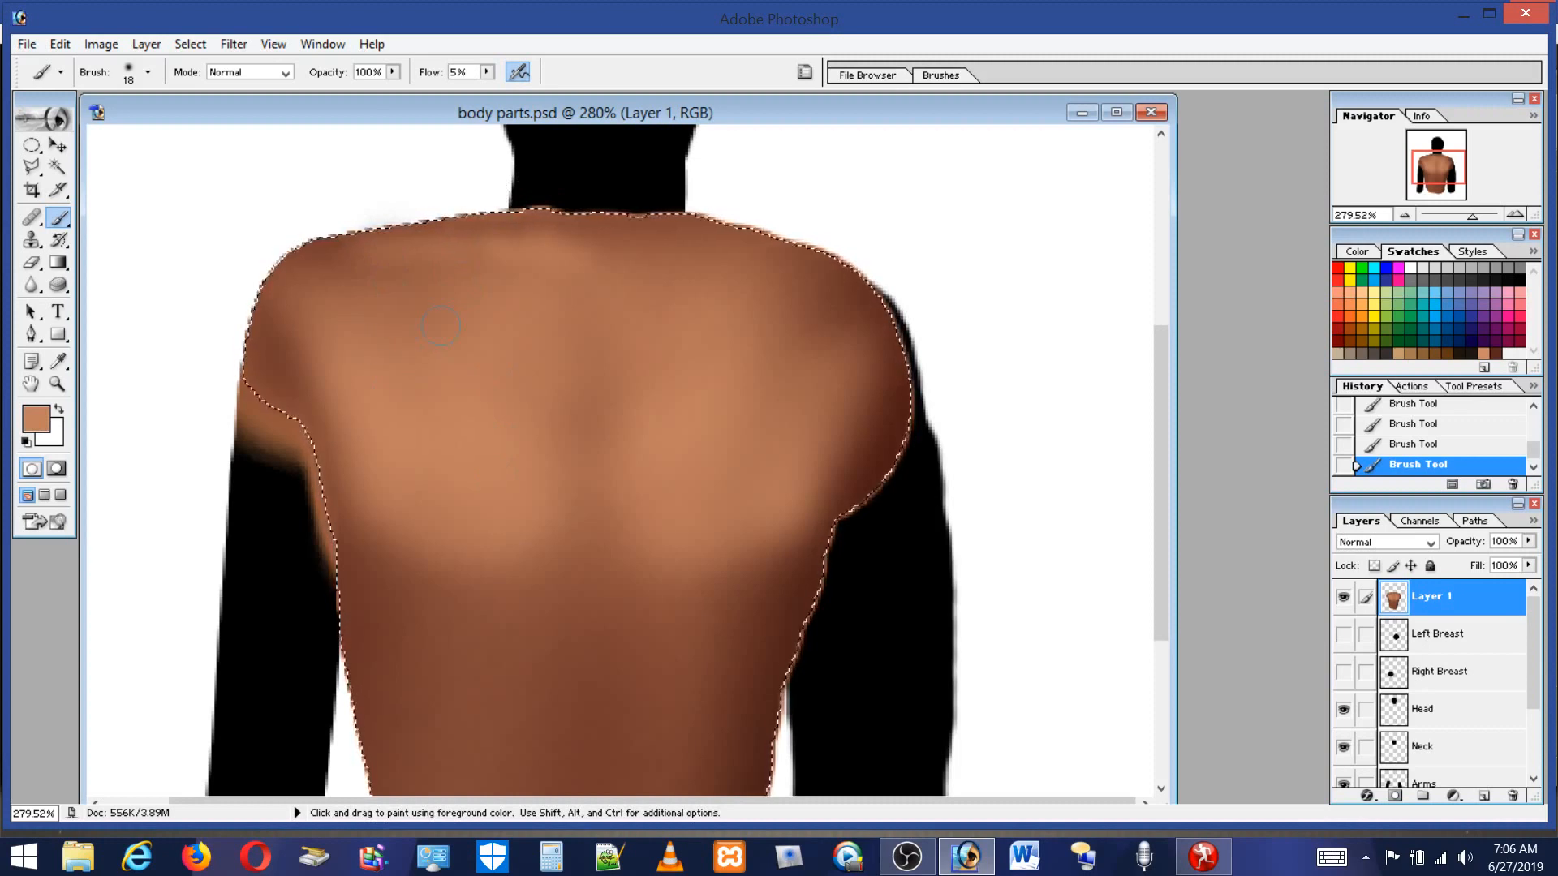
{"action": "left_click", "coordinate": [339, 243], "text": "alt"}
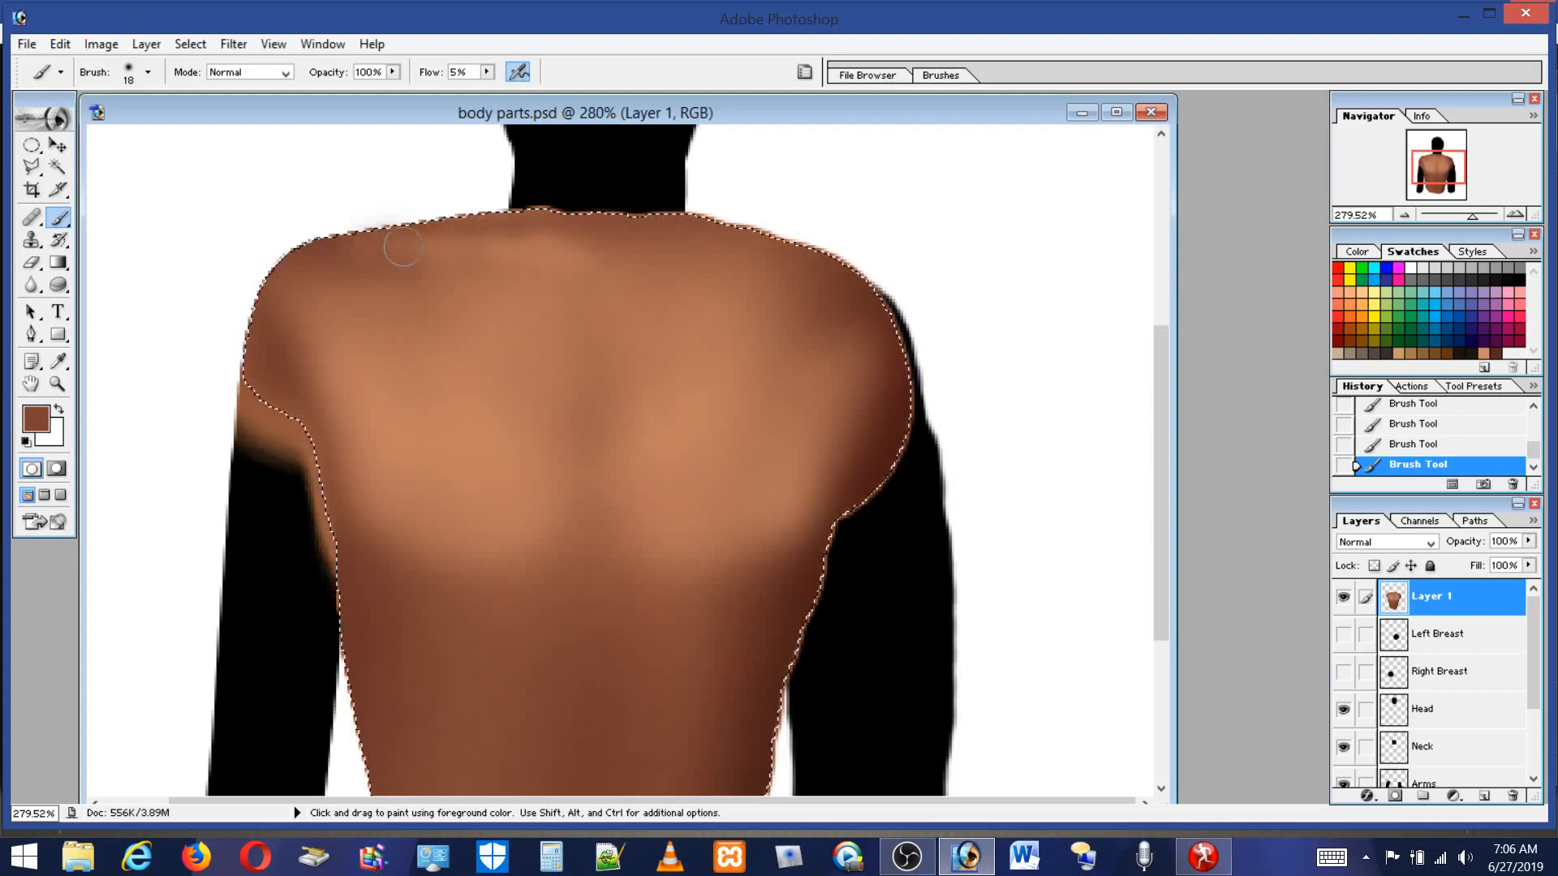
{"action": "left_click", "coordinate": [469, 465], "text": "alt"}
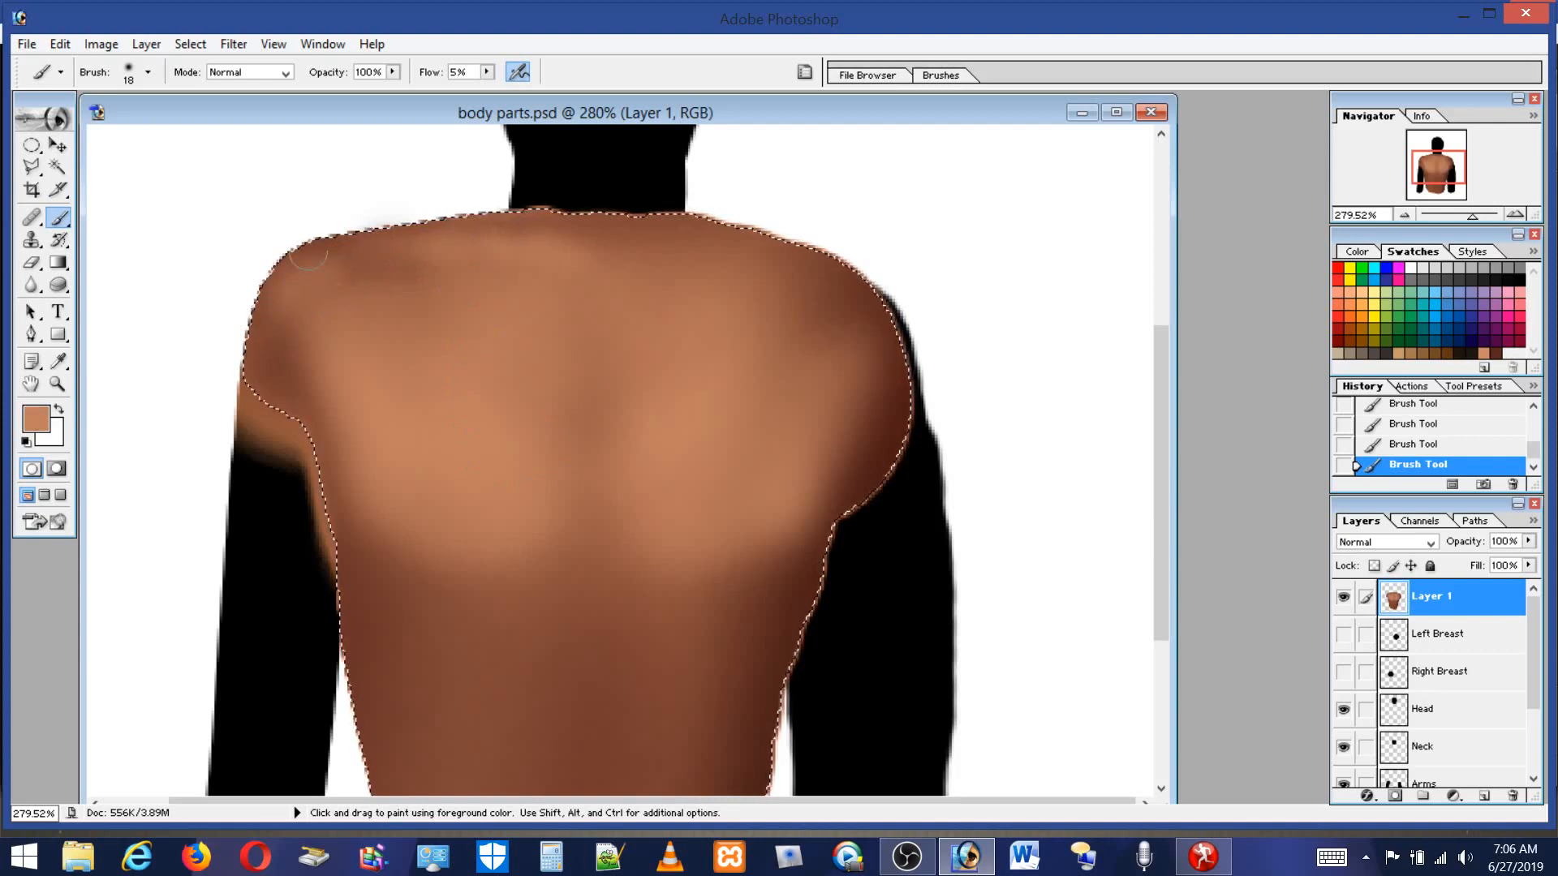
Set a 34 px brush and soften both sides of the back with the light skin tone.
{"action": "left_click", "coordinate": [128, 73]}
{"action": "left_click", "coordinate": [57, 123]}
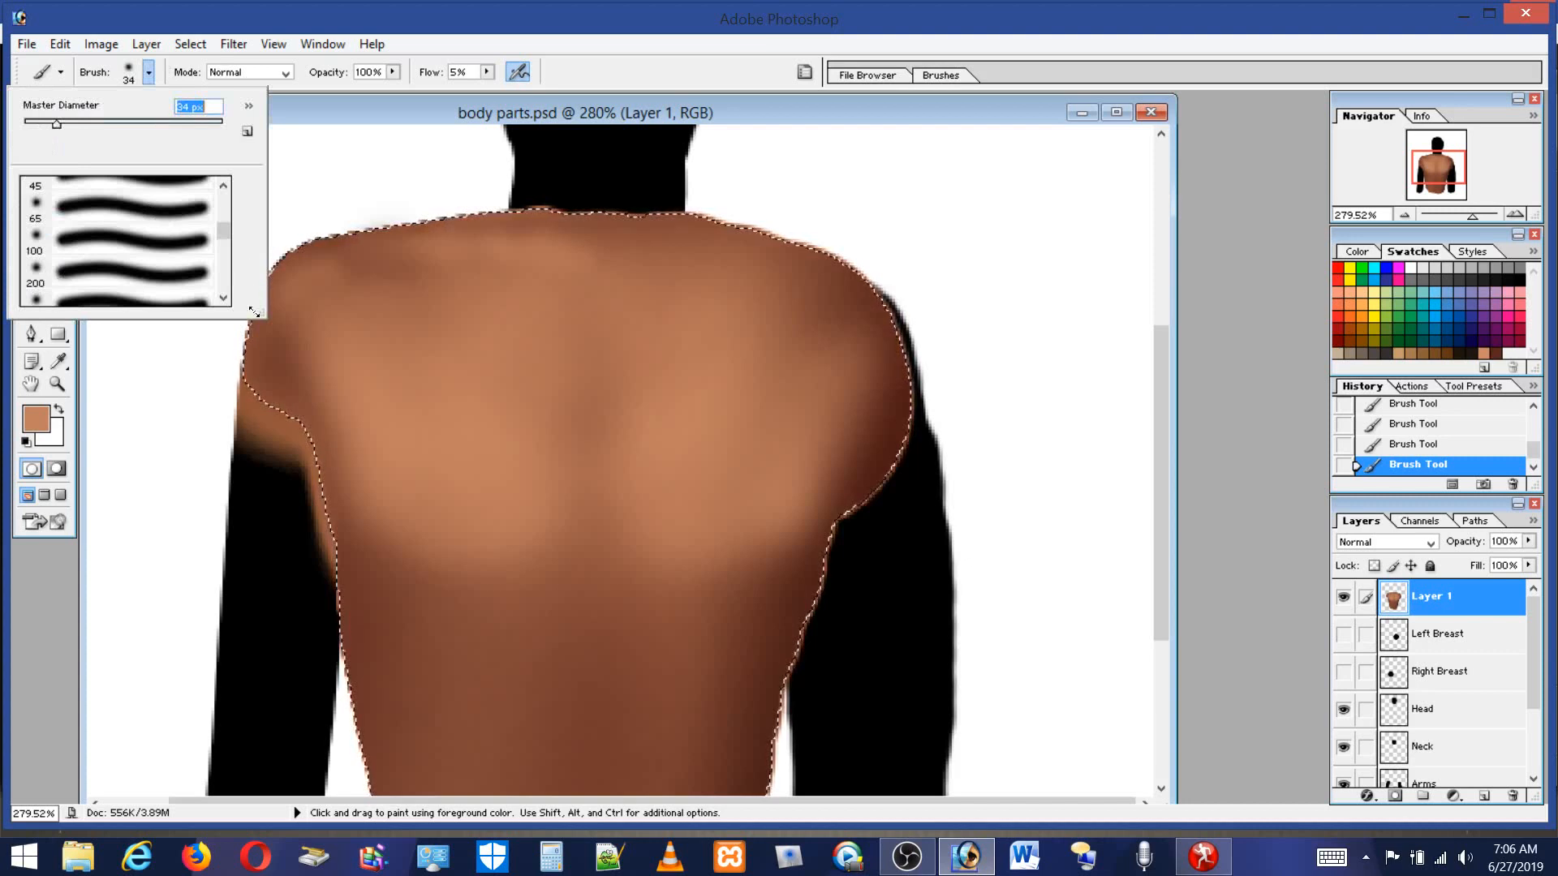
{"action": "left_click_drag", "start_coordinate": [297, 337], "coordinate": [281, 336]}
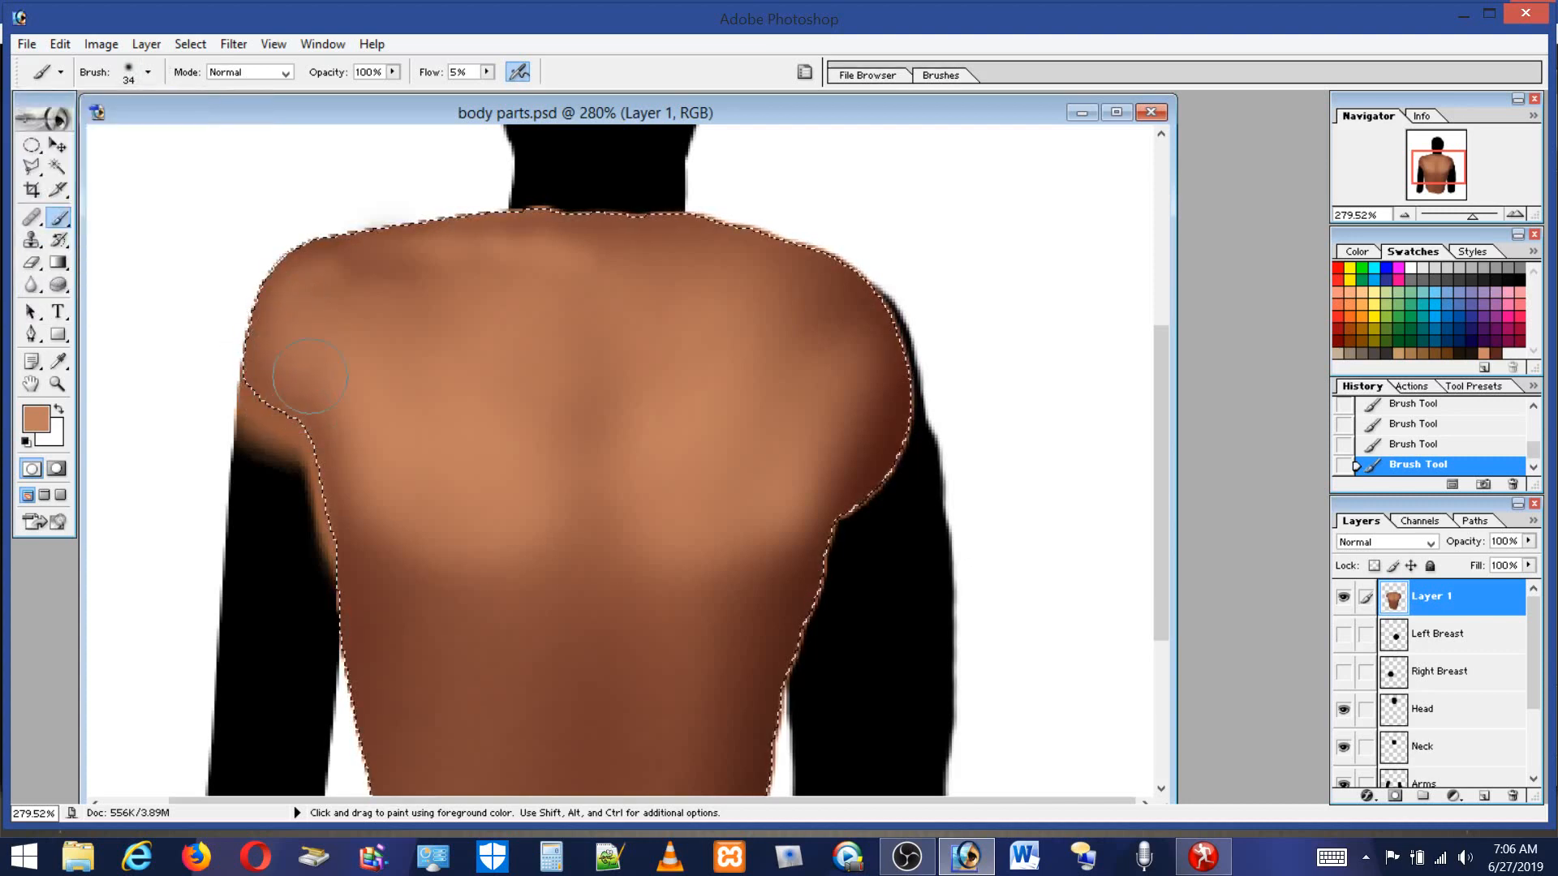
{"action": "mouse_move", "coordinate": [301, 313]}
{"action": "left_mouse_down"}
{"action": "mouse_move", "coordinate": [313, 374]}
{"action": "mouse_move", "coordinate": [292, 449]}
{"action": "left_mouse_up"}
{"action": "mouse_move", "coordinate": [852, 324]}
{"action": "left_mouse_down"}
{"action": "mouse_move", "coordinate": [918, 500]}
{"action": "mouse_move", "coordinate": [838, 356]}
{"action": "mouse_move", "coordinate": [859, 507]}
{"action": "left_mouse_up"}
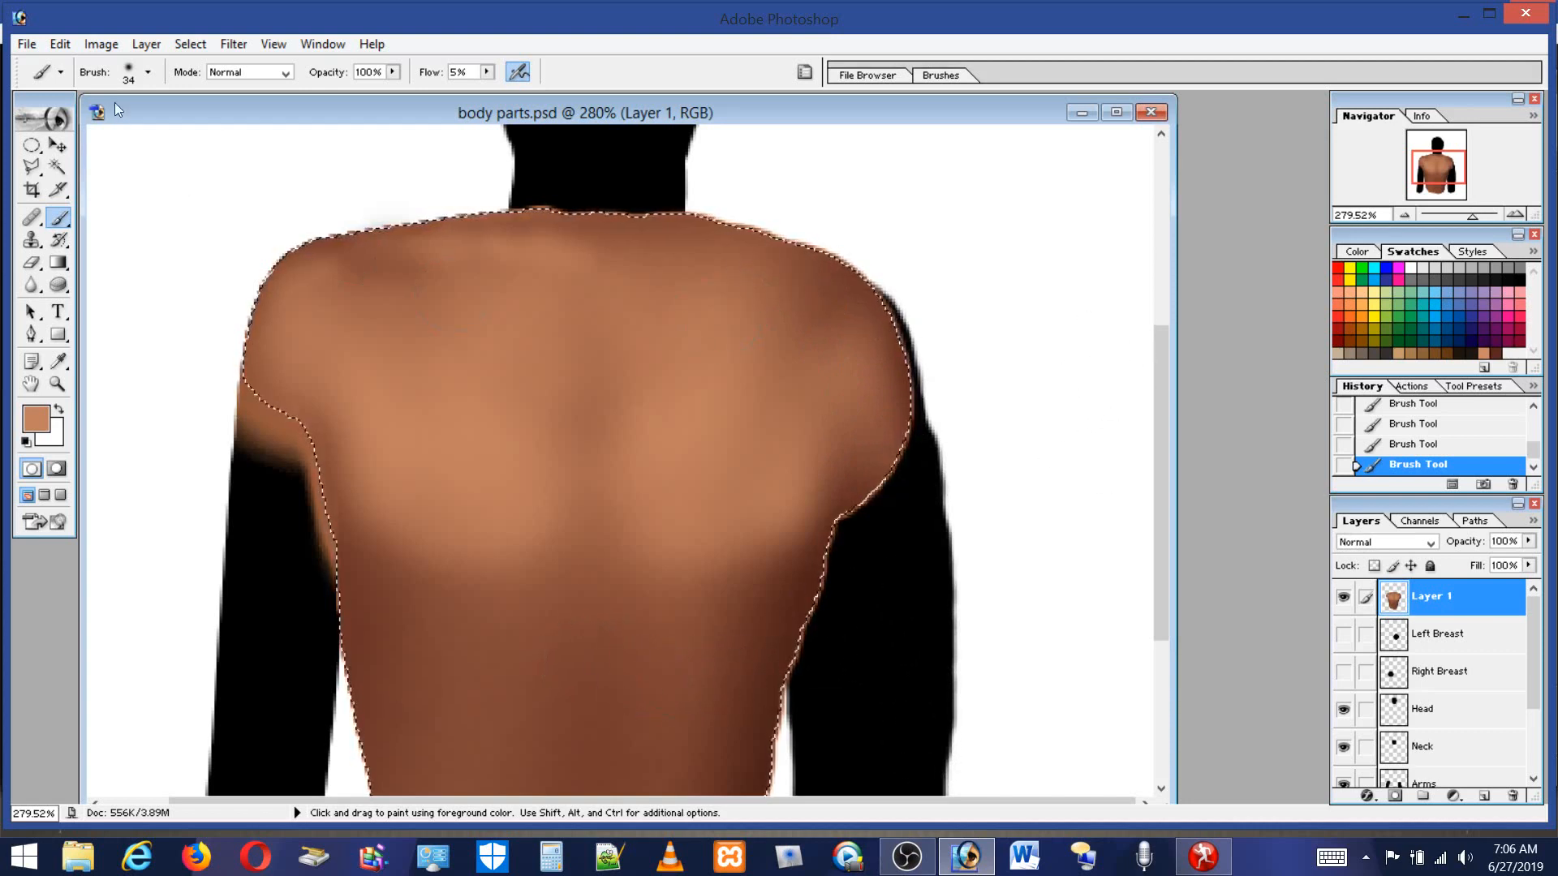
{"action": "left_click", "coordinate": [147, 72]}
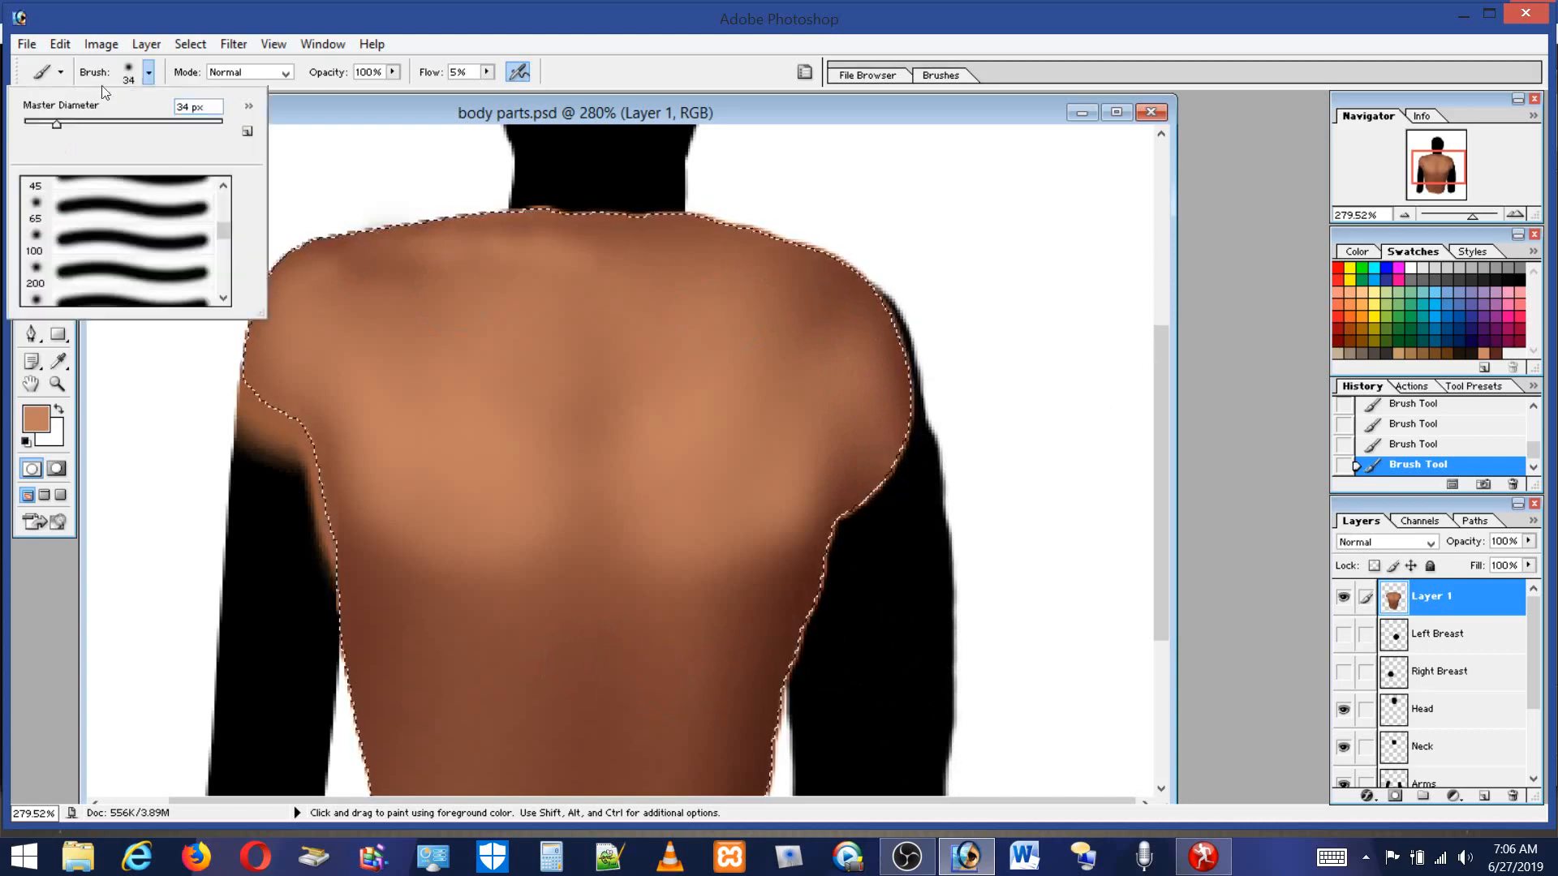
{"action": "left_click", "coordinate": [39, 123]}
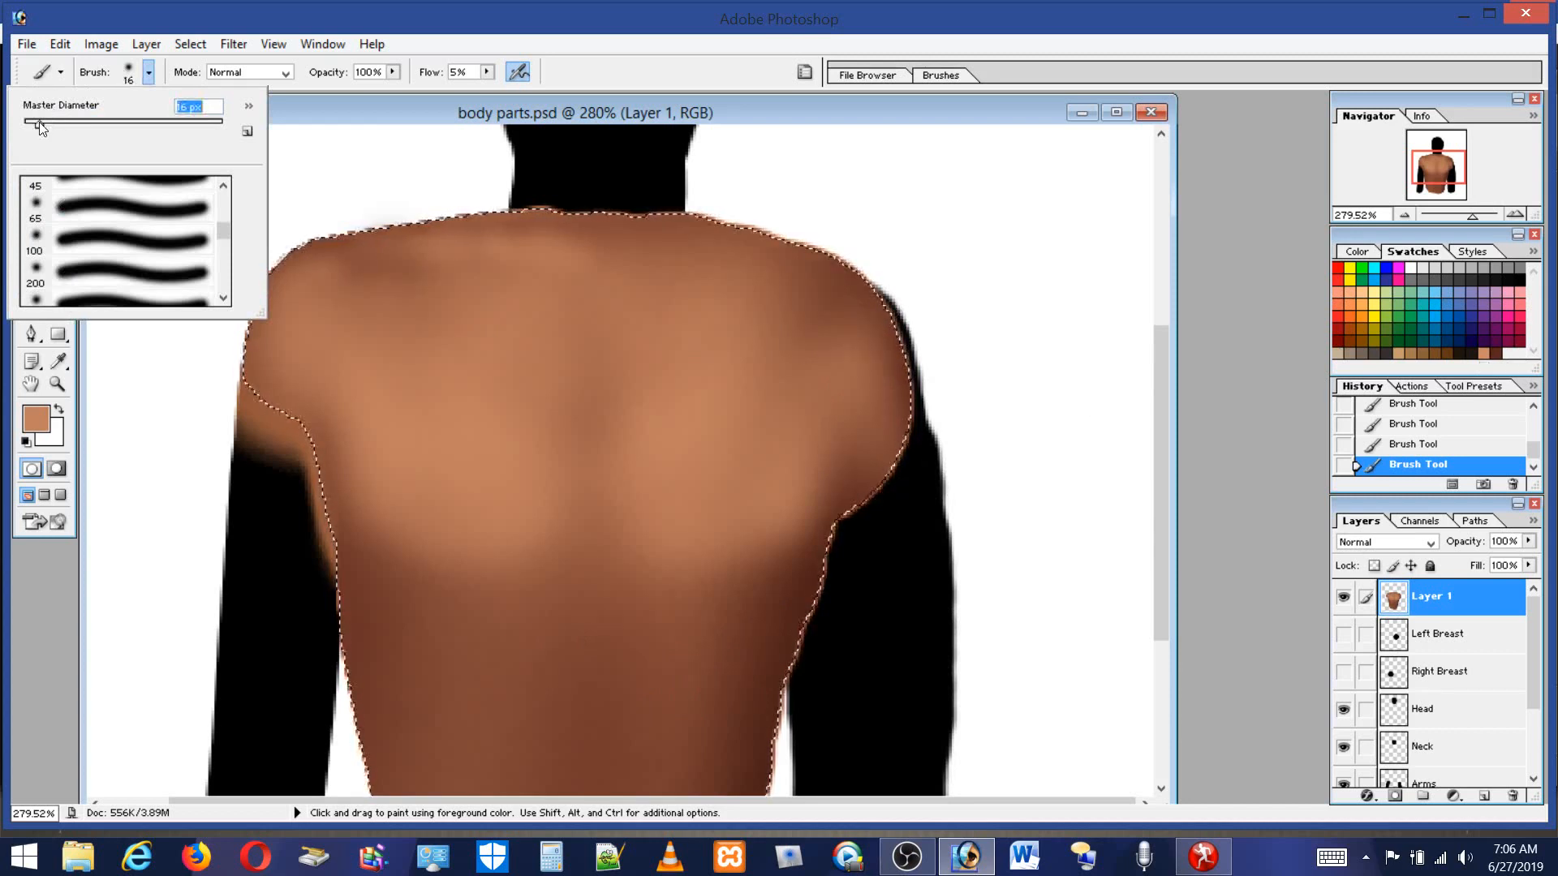
{"action": "key", "text": "Return"}
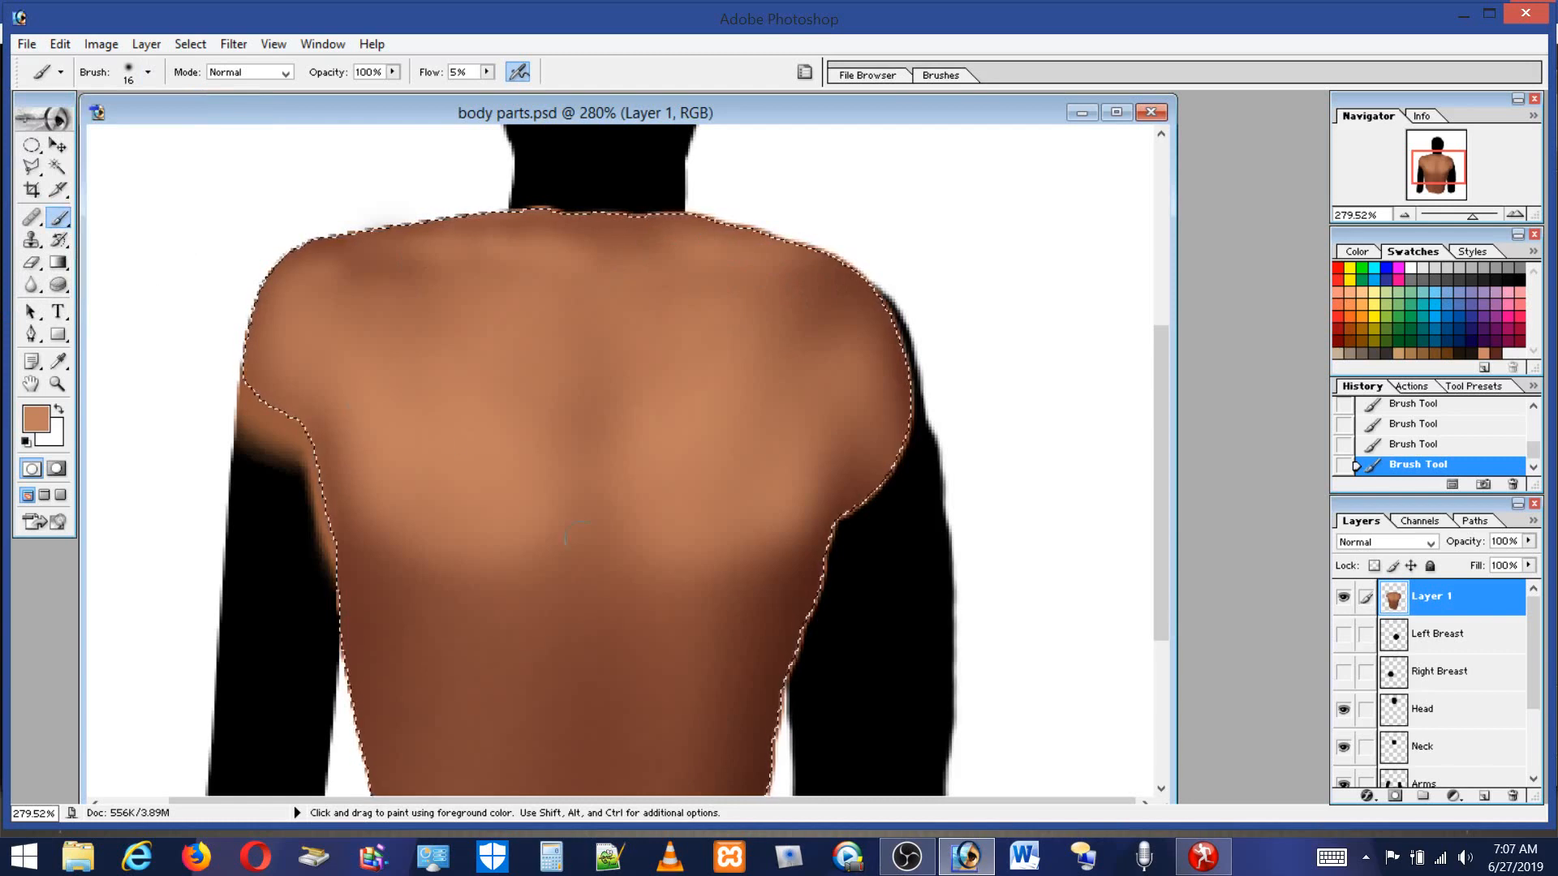
{"action": "left_click", "coordinate": [799, 621], "text": "alt"}
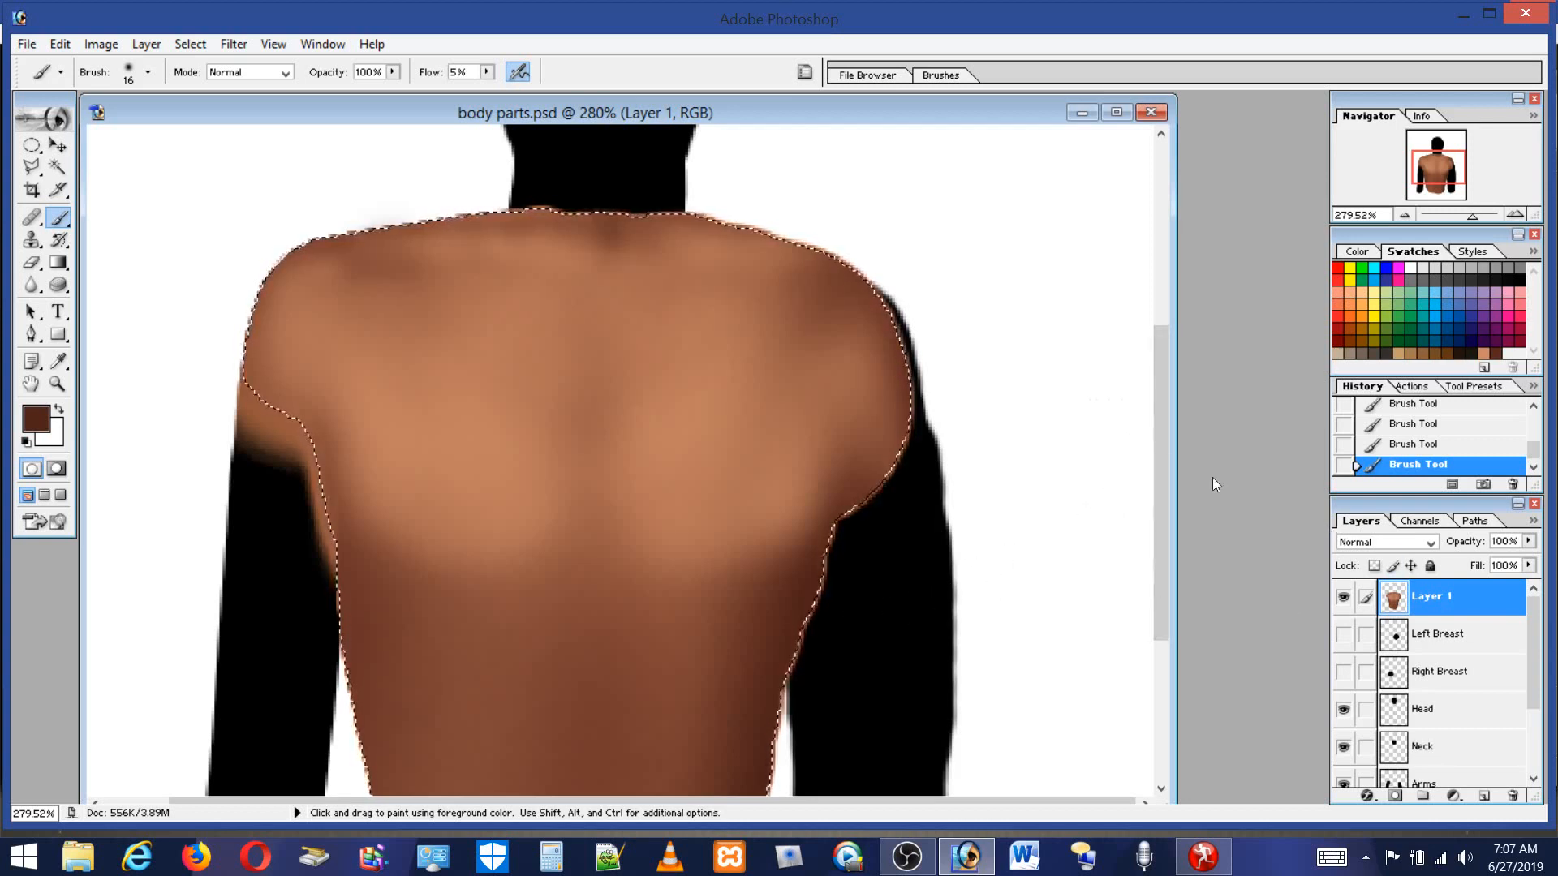
Set a 57 px brush, sample the skin tone and blend it down the lower back.
{"action": "left_click_drag", "start_coordinate": [1161, 451], "coordinate": [1196, 571]}
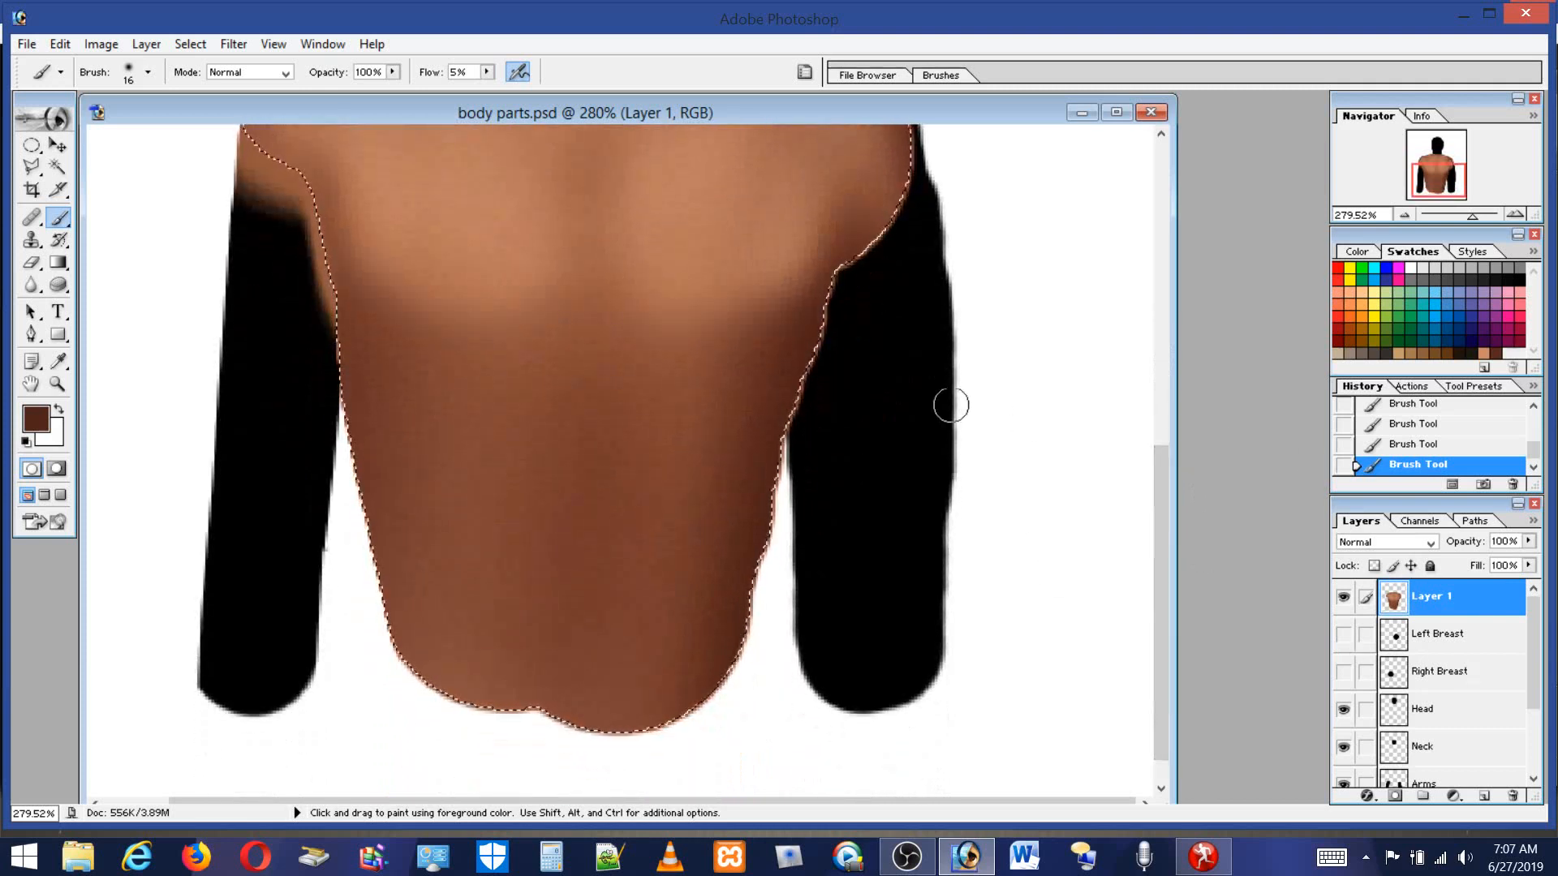
{"action": "mouse_move", "coordinate": [1156, 484]}
{"action": "left_mouse_down"}
{"action": "mouse_move", "coordinate": [1170, 396]}
{"action": "mouse_move", "coordinate": [1181, 451]}
{"action": "left_mouse_up"}
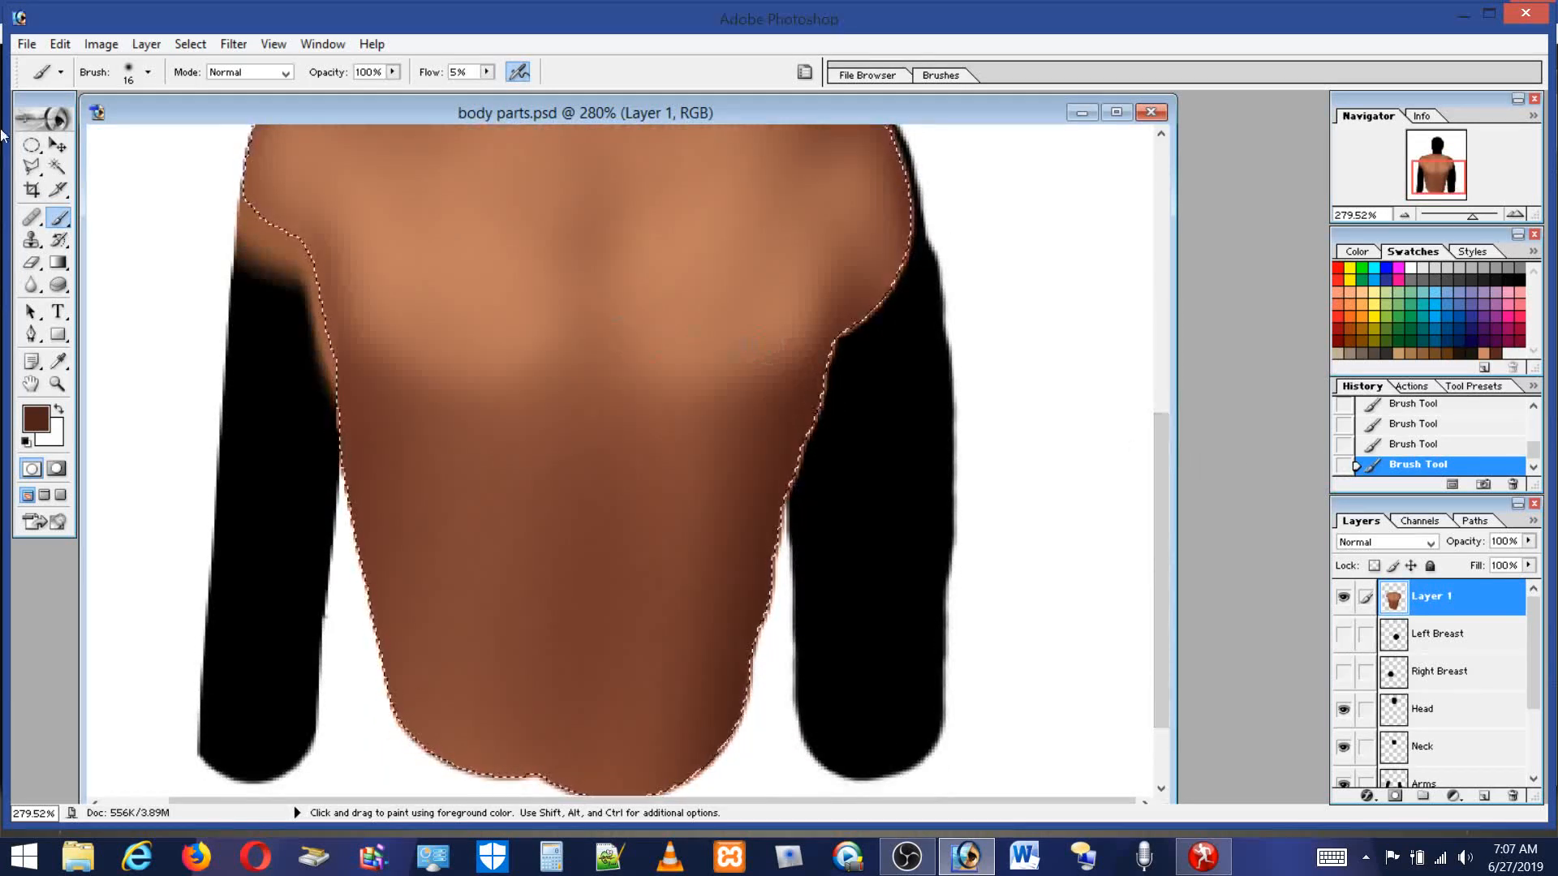
{"action": "left_click", "coordinate": [147, 71]}
{"action": "left_click_drag", "start_coordinate": [39, 123], "coordinate": [79, 123]}
{"action": "left_click", "coordinate": [577, 377]}
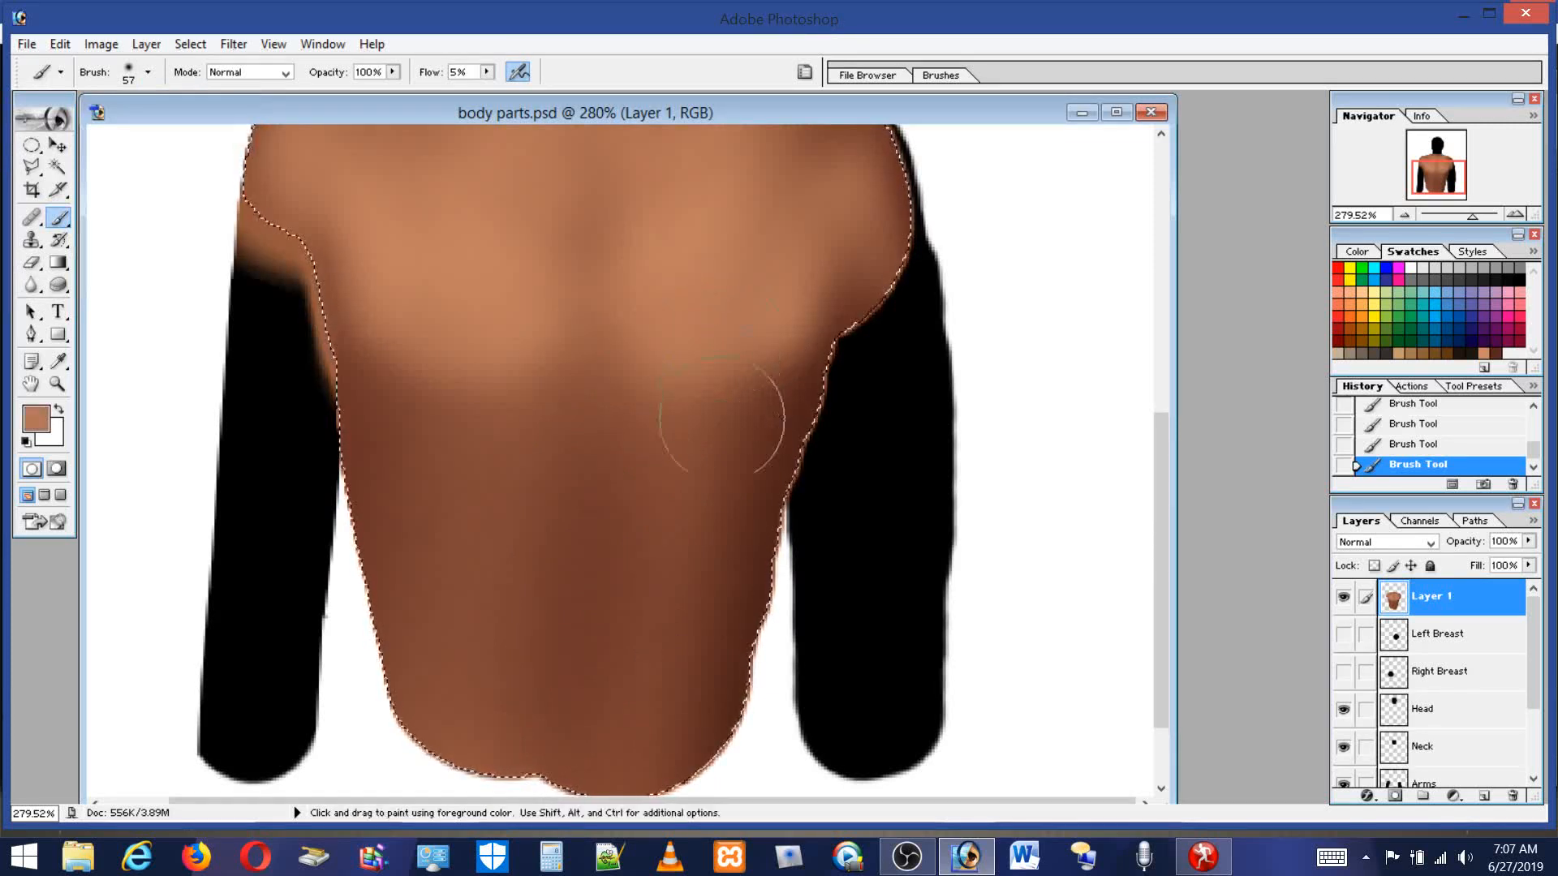
{"action": "mouse_move", "coordinate": [707, 416]}
{"action": "left_mouse_down"}
{"action": "mouse_move", "coordinate": [676, 652]}
{"action": "mouse_move", "coordinate": [644, 432]}
{"action": "mouse_move", "coordinate": [667, 528]}
{"action": "mouse_move", "coordinate": [666, 558]}
{"action": "mouse_move", "coordinate": [657, 469]}
{"action": "mouse_move", "coordinate": [640, 694]}
{"action": "mouse_move", "coordinate": [643, 607]}
{"action": "mouse_move", "coordinate": [521, 539]}
{"action": "mouse_move", "coordinate": [505, 505]}
{"action": "mouse_move", "coordinate": [494, 609]}
{"action": "mouse_move", "coordinate": [502, 449]}
{"action": "mouse_move", "coordinate": [513, 610]}
{"action": "mouse_move", "coordinate": [489, 496]}
{"action": "mouse_move", "coordinate": [487, 585]}
{"action": "mouse_move", "coordinate": [485, 455]}
{"action": "mouse_move", "coordinate": [469, 608]}
{"action": "mouse_move", "coordinate": [481, 701]}
{"action": "mouse_move", "coordinate": [497, 430]}
{"action": "mouse_move", "coordinate": [477, 398]}
{"action": "mouse_move", "coordinate": [445, 485]}
{"action": "mouse_move", "coordinate": [394, 411]}
{"action": "mouse_move", "coordinate": [481, 495]}
{"action": "mouse_move", "coordinate": [380, 414]}
{"action": "mouse_move", "coordinate": [495, 523]}
{"action": "mouse_move", "coordinate": [472, 545]}
{"action": "mouse_move", "coordinate": [407, 455]}
{"action": "mouse_move", "coordinate": [637, 567]}
{"action": "mouse_move", "coordinate": [713, 551]}
{"action": "mouse_move", "coordinate": [697, 522]}
{"action": "mouse_move", "coordinate": [740, 434]}
{"action": "mouse_move", "coordinate": [705, 563]}
{"action": "mouse_move", "coordinate": [803, 435]}
{"action": "mouse_move", "coordinate": [668, 548]}
{"action": "mouse_move", "coordinate": [497, 547]}
{"action": "mouse_move", "coordinate": [484, 499]}
{"action": "mouse_move", "coordinate": [391, 424]}
{"action": "mouse_move", "coordinate": [568, 683]}
{"action": "left_mouse_up"}
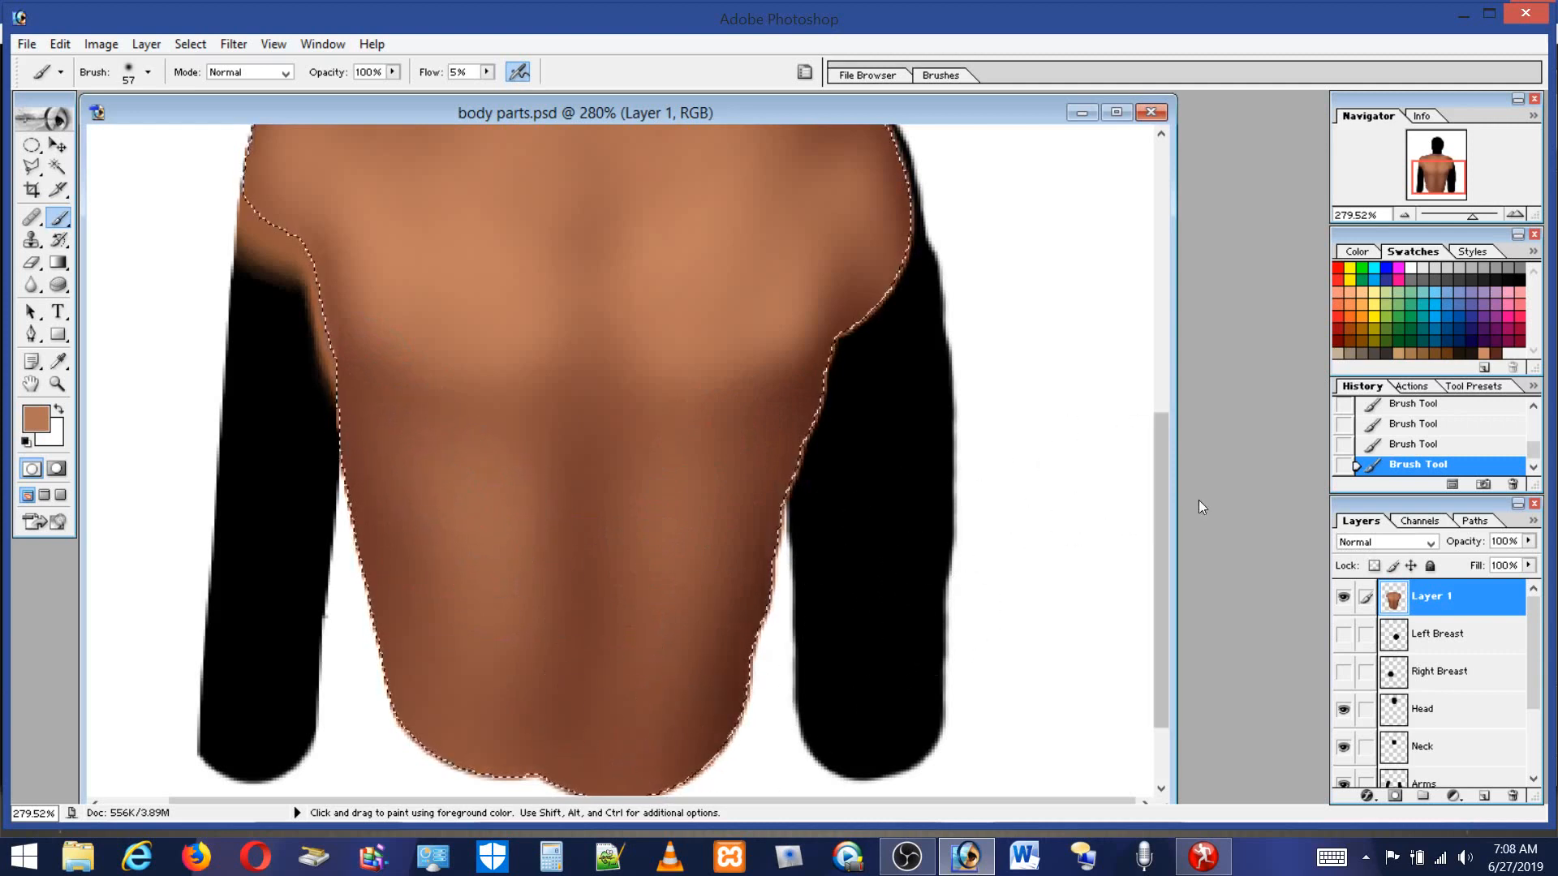
Touch up the right shoulder with a 31 px brush and set the flow to 100%.
{"action": "left_click_drag", "start_coordinate": [1163, 501], "coordinate": [1162, 407]}
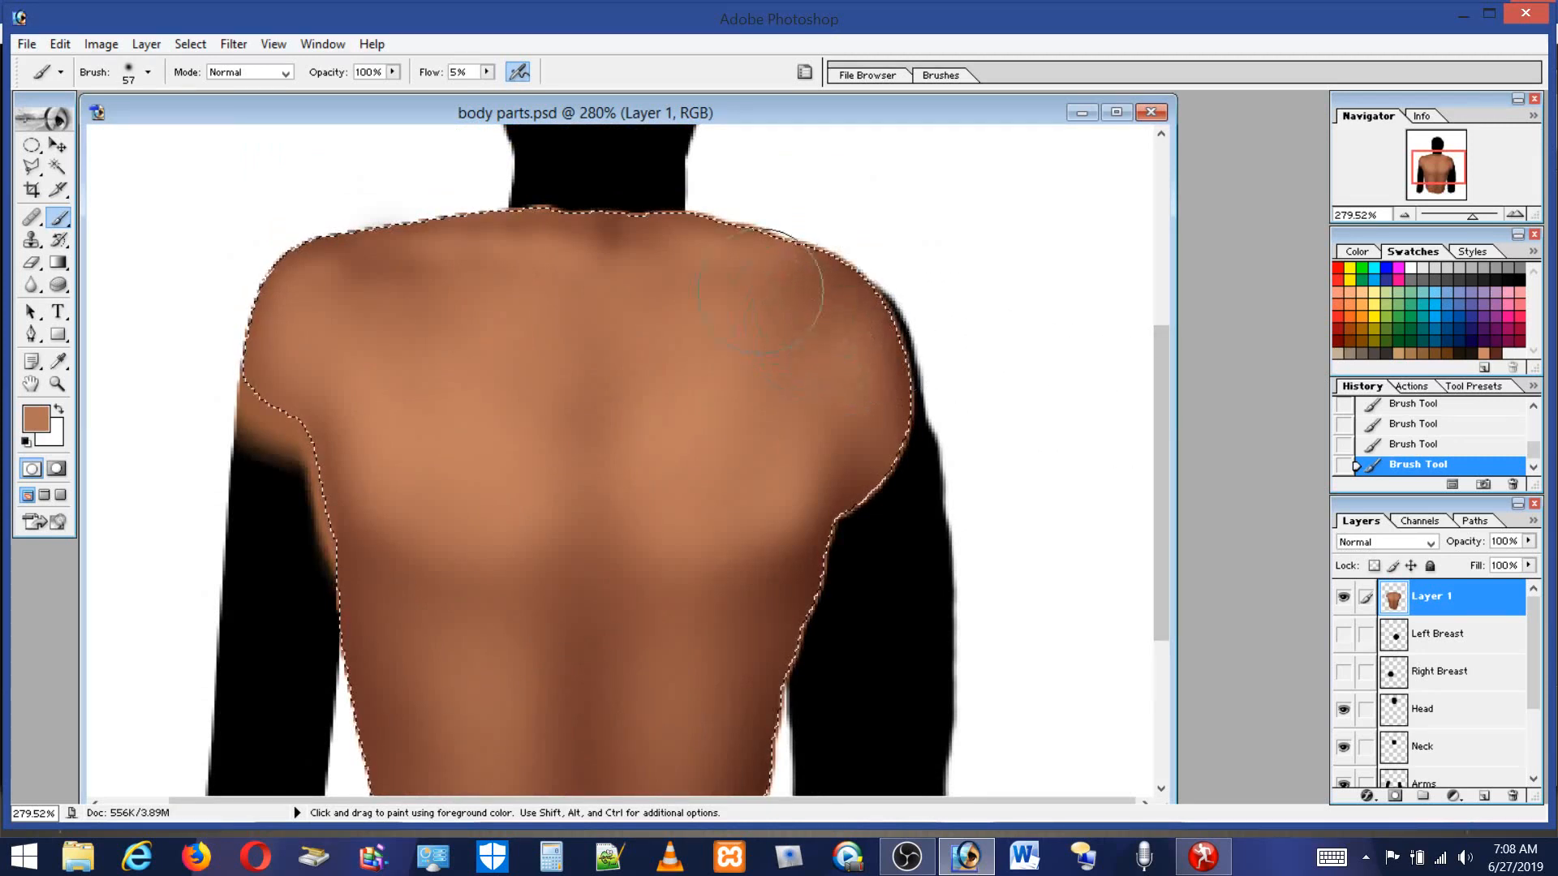
{"action": "left_click", "coordinate": [148, 71]}
{"action": "left_click", "coordinate": [53, 124]}
{"action": "left_click", "coordinate": [822, 310]}
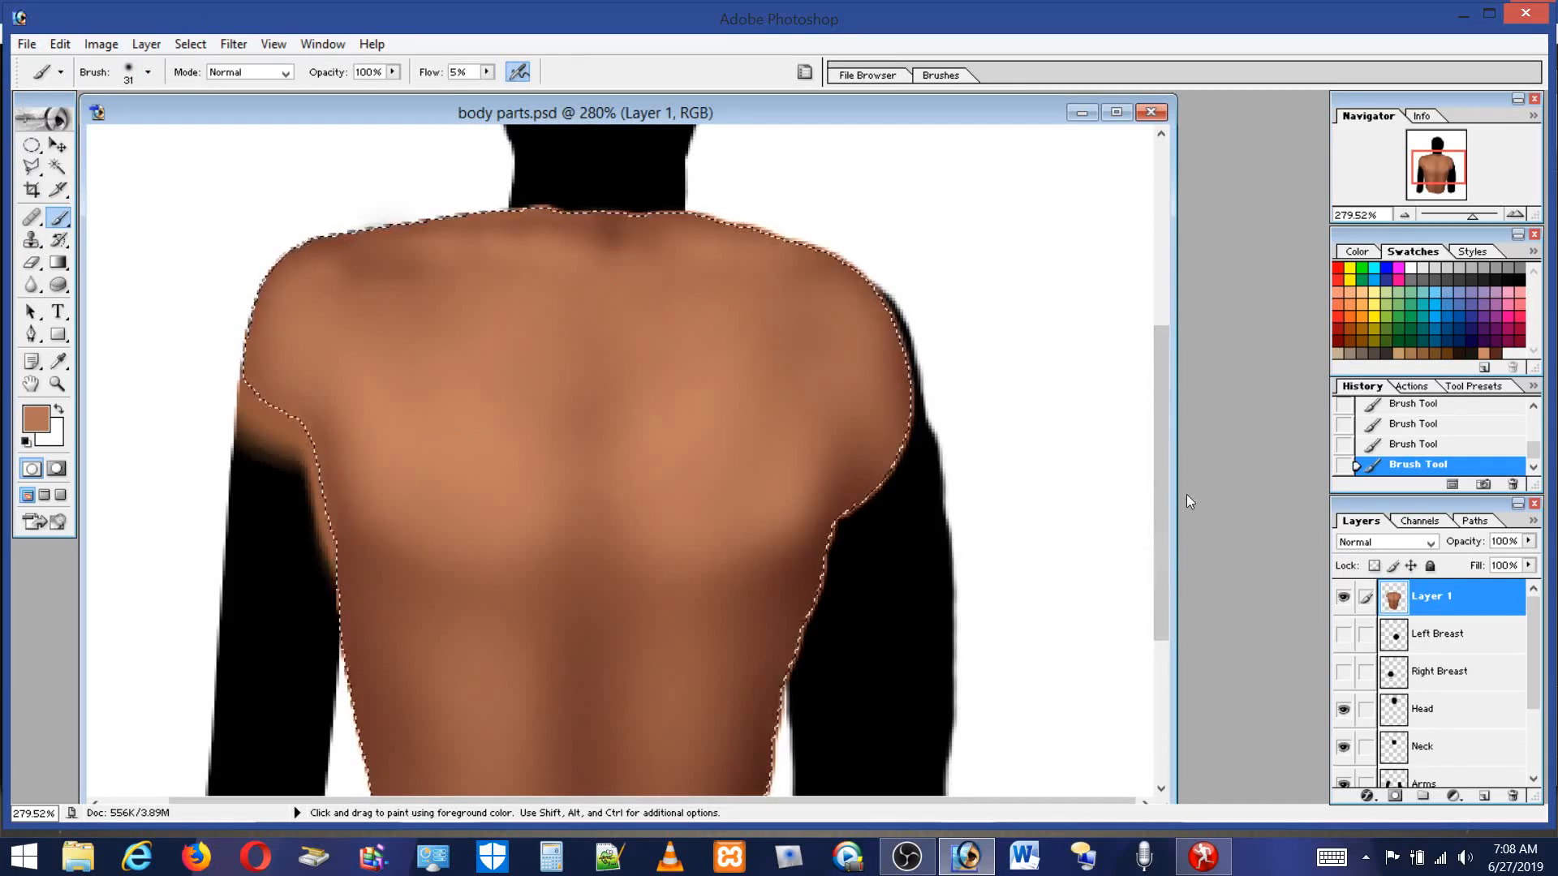
{"action": "left_click_drag", "start_coordinate": [1166, 485], "coordinate": [1190, 556]}
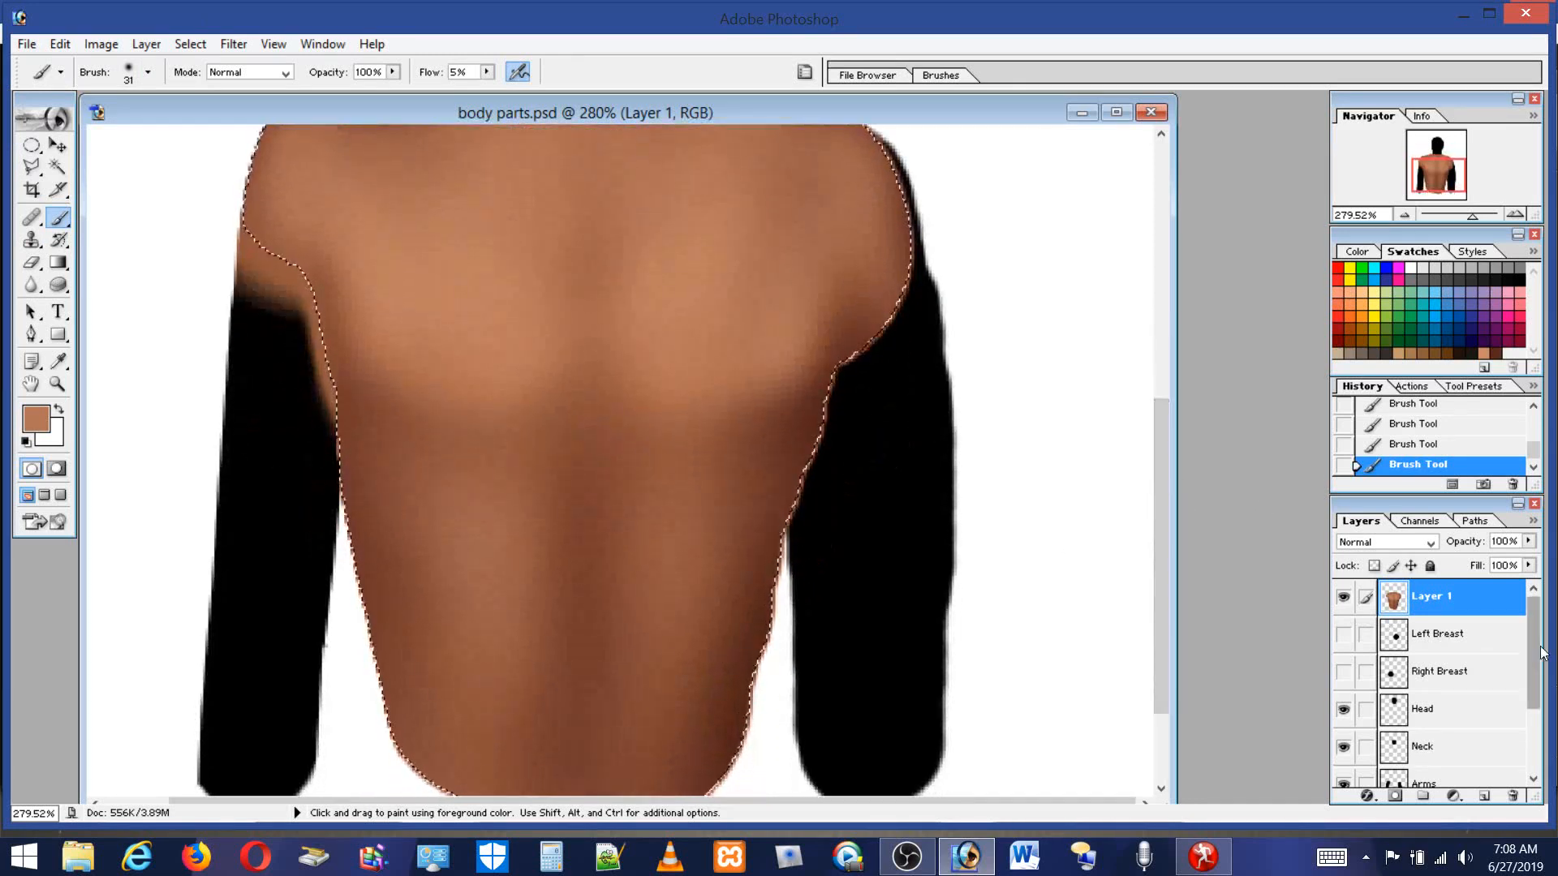
{"action": "left_click", "coordinate": [487, 71]}
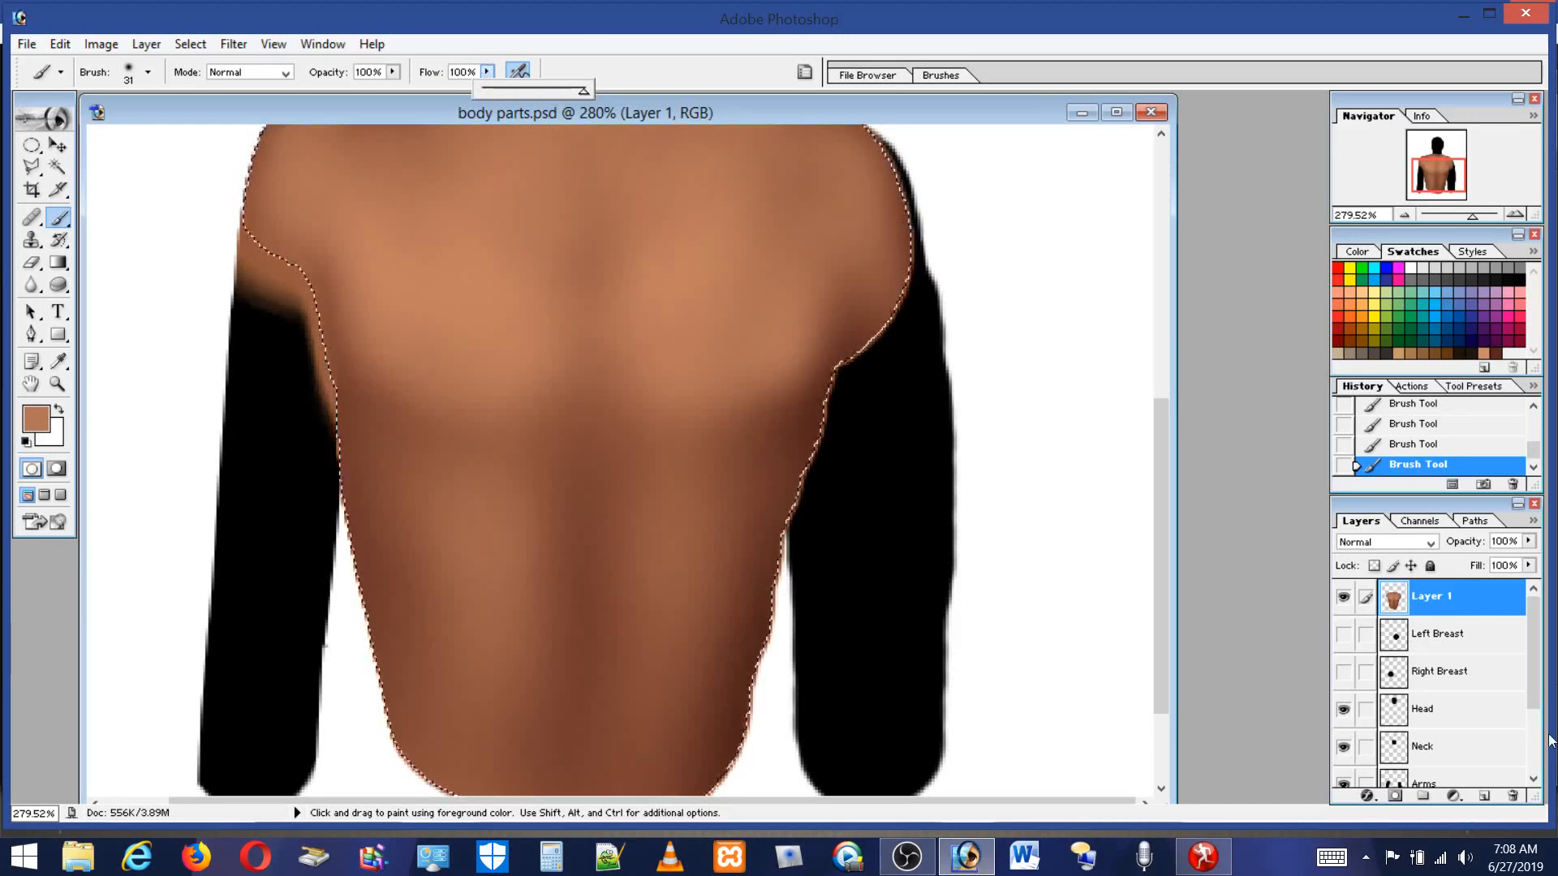
Load the Arms layer's outline as a selection and create a new layer above Layer 1.
{"action": "left_click", "coordinate": [1535, 694]}
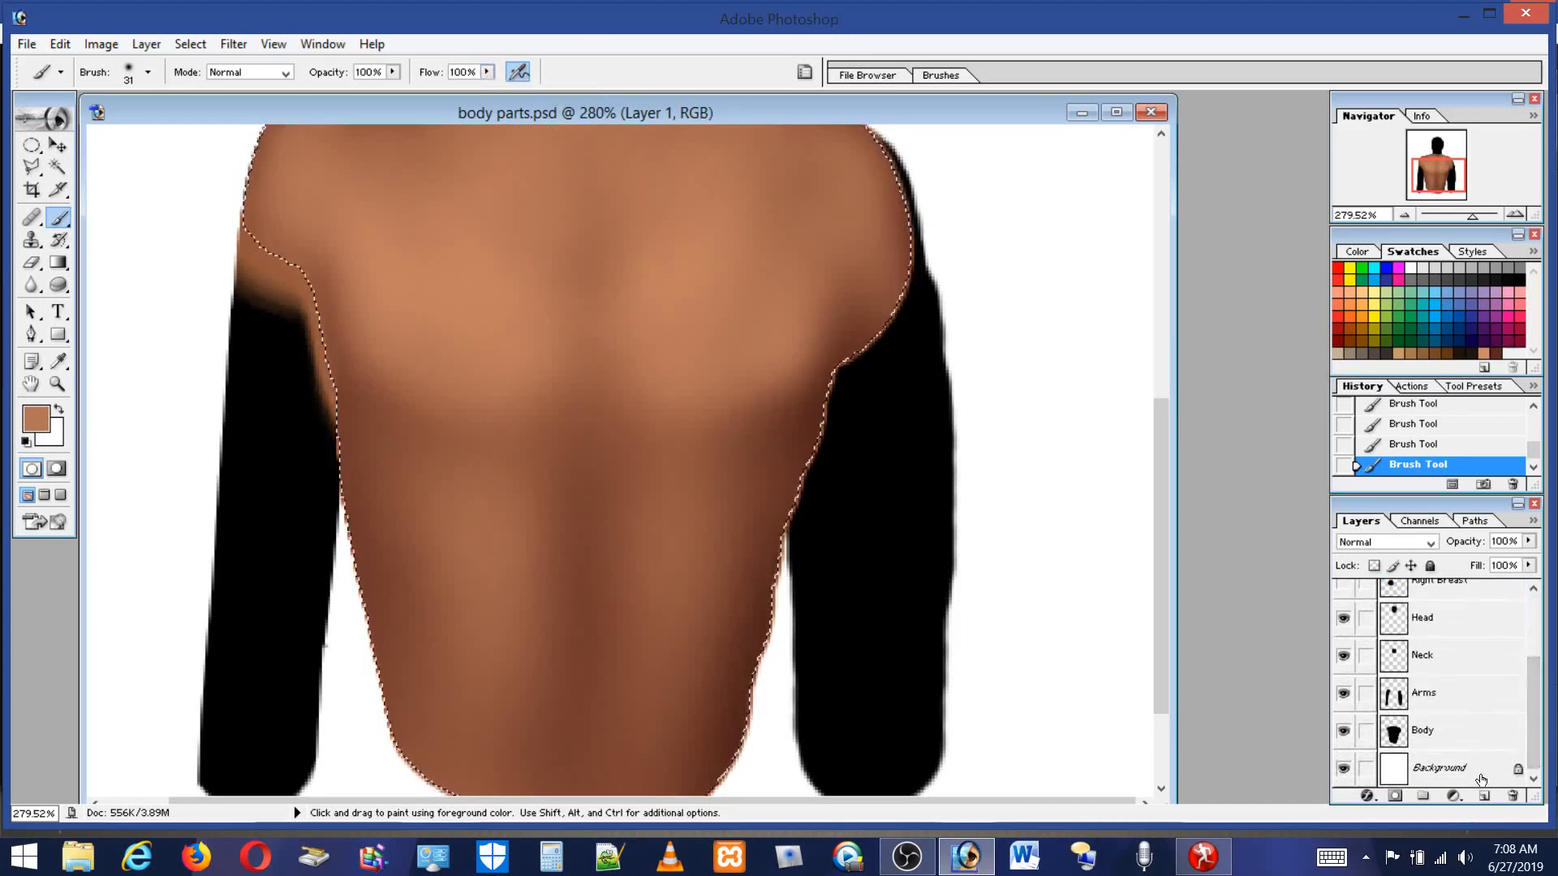
{"action": "left_click", "coordinate": [1425, 708], "text": "ctrl"}
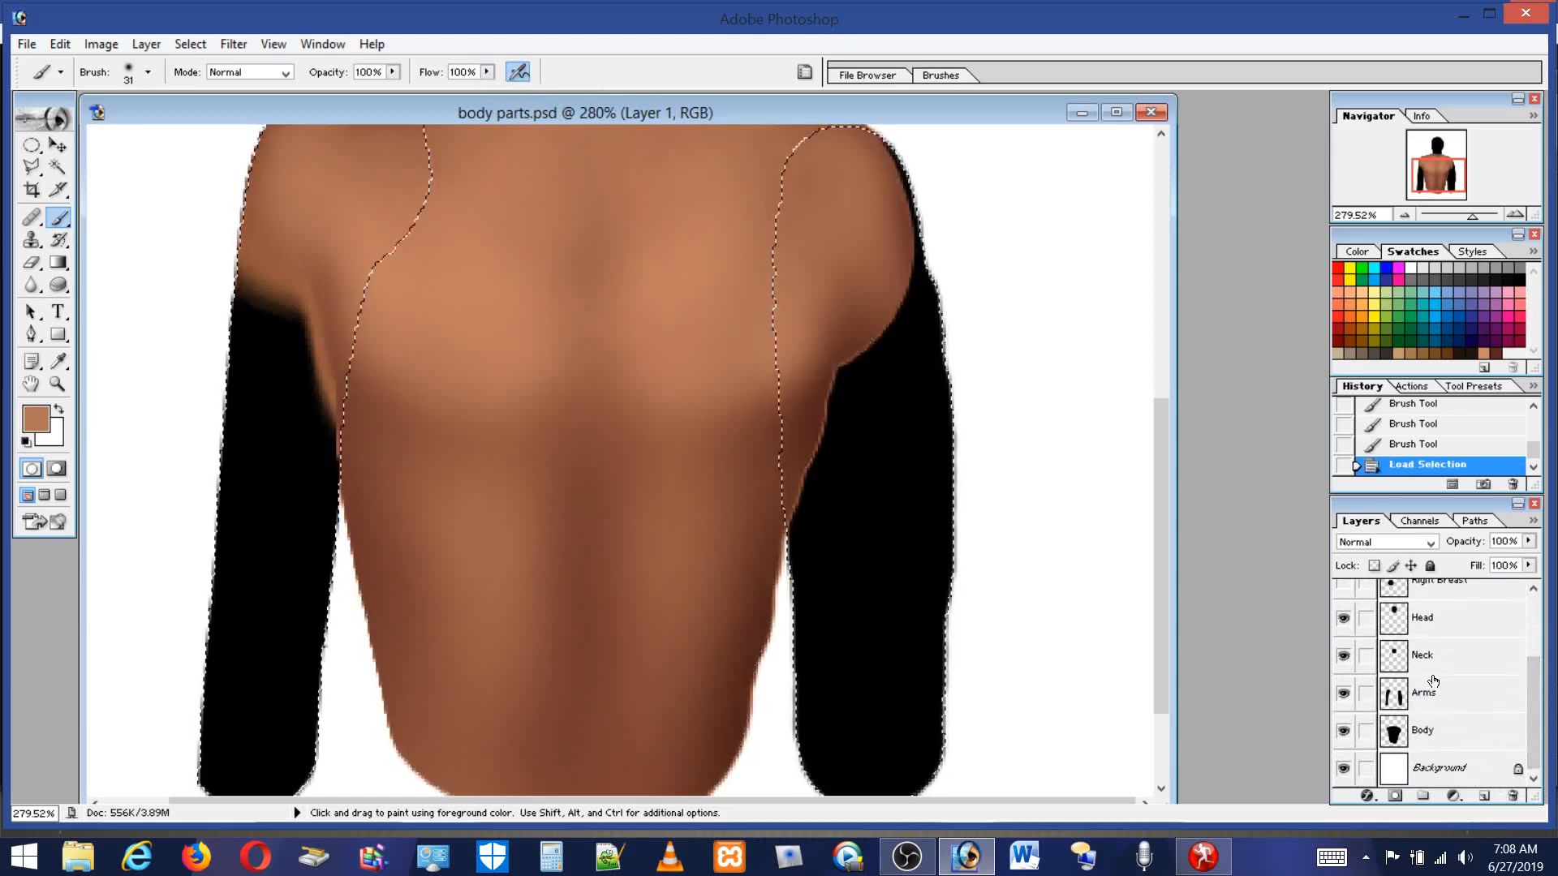
{"action": "left_click", "coordinate": [1485, 796]}
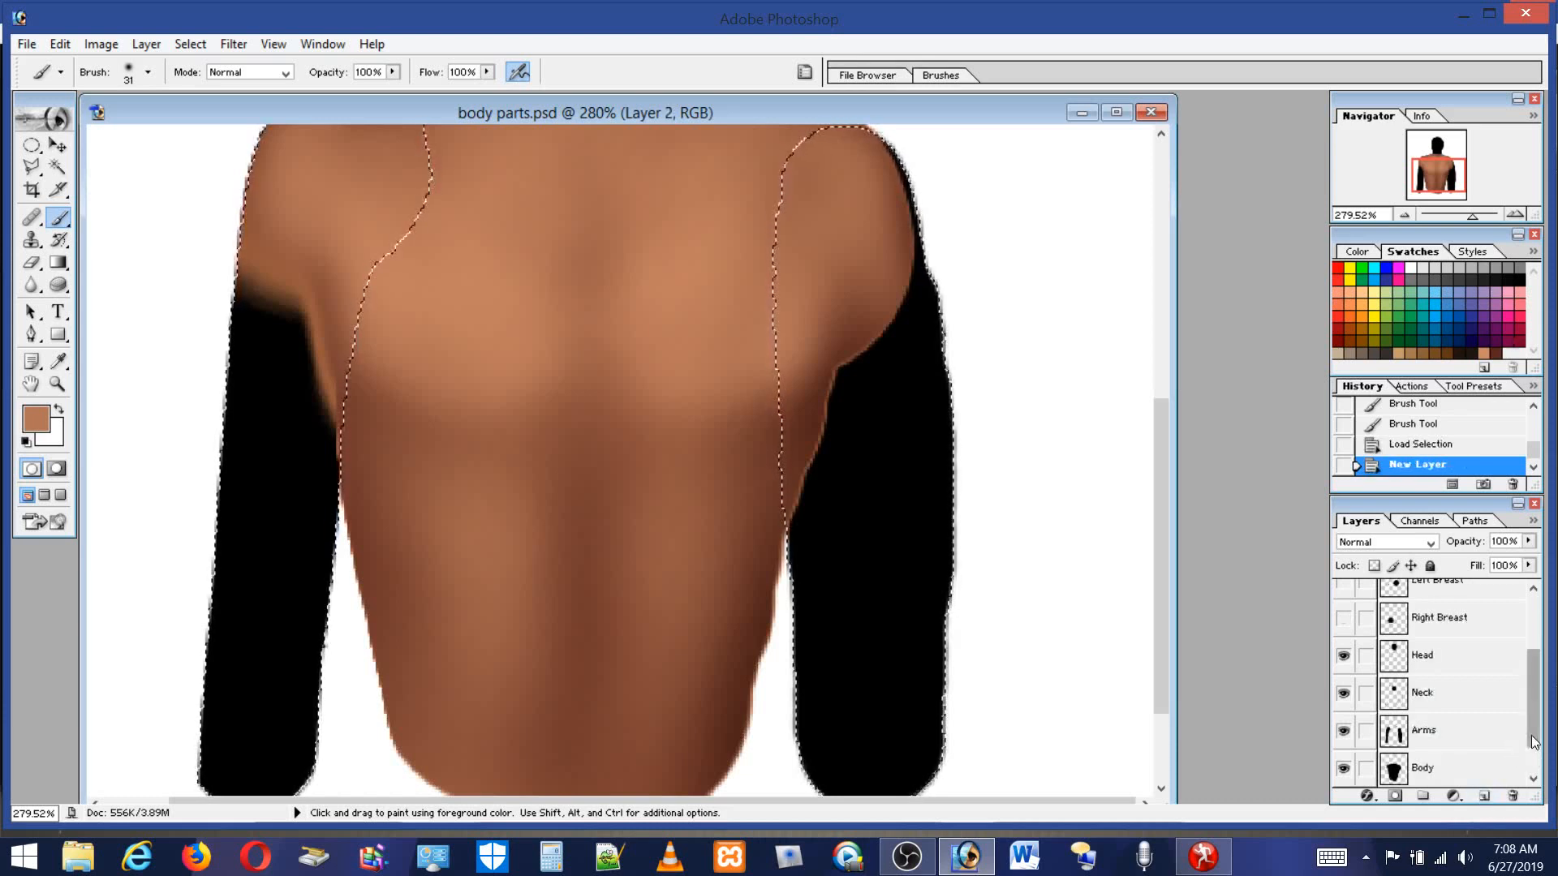
{"action": "left_click_drag", "start_coordinate": [1534, 741], "coordinate": [1534, 649]}
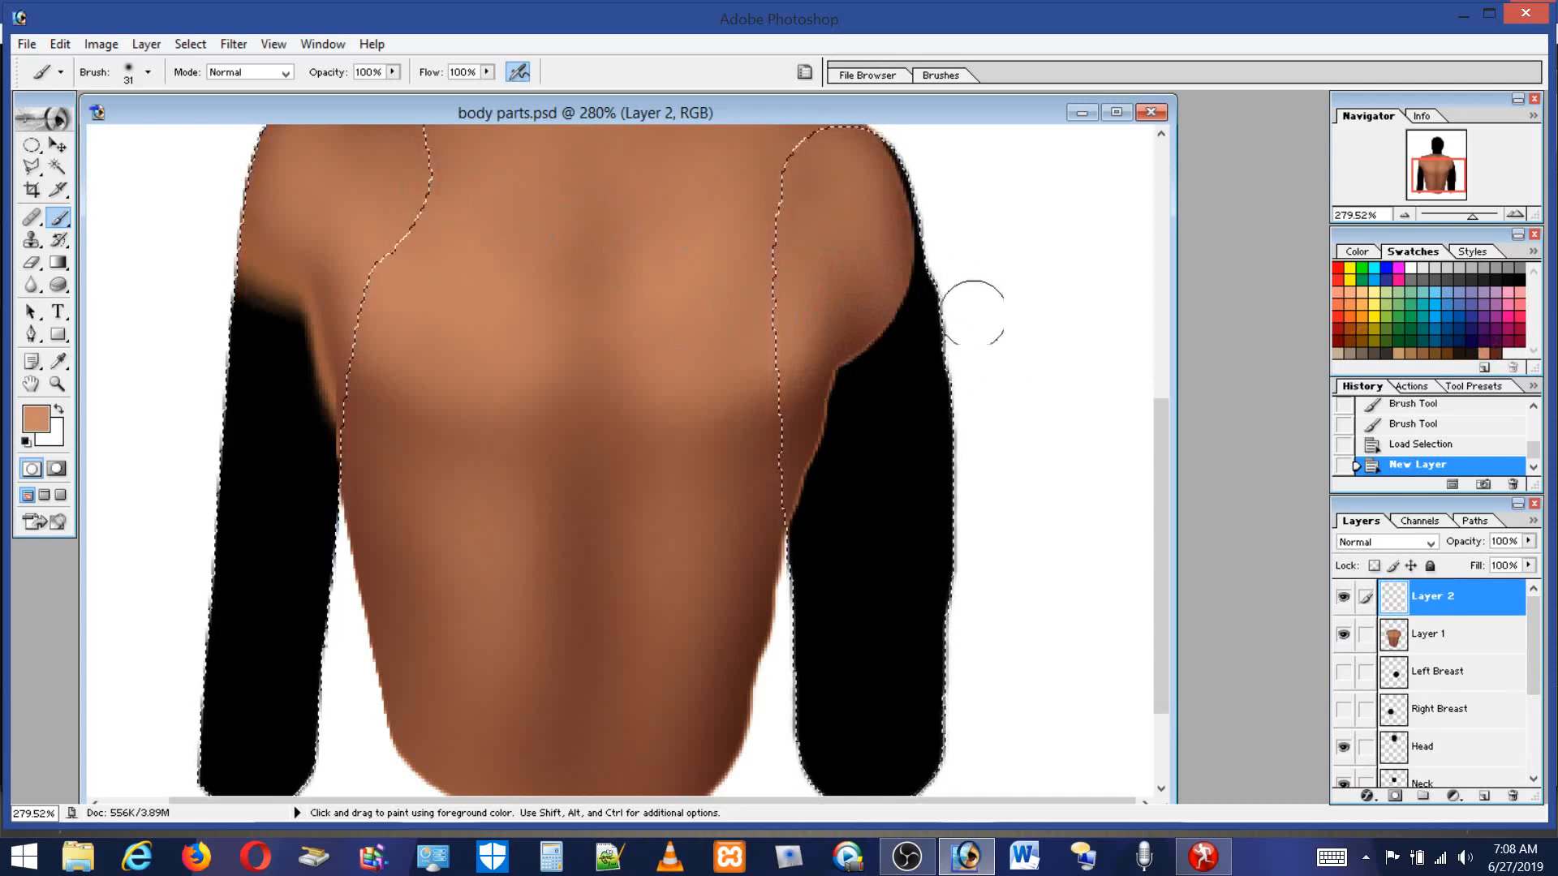
Set an 88 px brush and fill both arms with the light skin tone on Layer 2.
{"action": "left_click_drag", "start_coordinate": [1170, 427], "coordinate": [1171, 427]}
{"action": "scroll", "coordinate": [1165, 432], "scroll_direction": "up", "scroll_amount": 3}
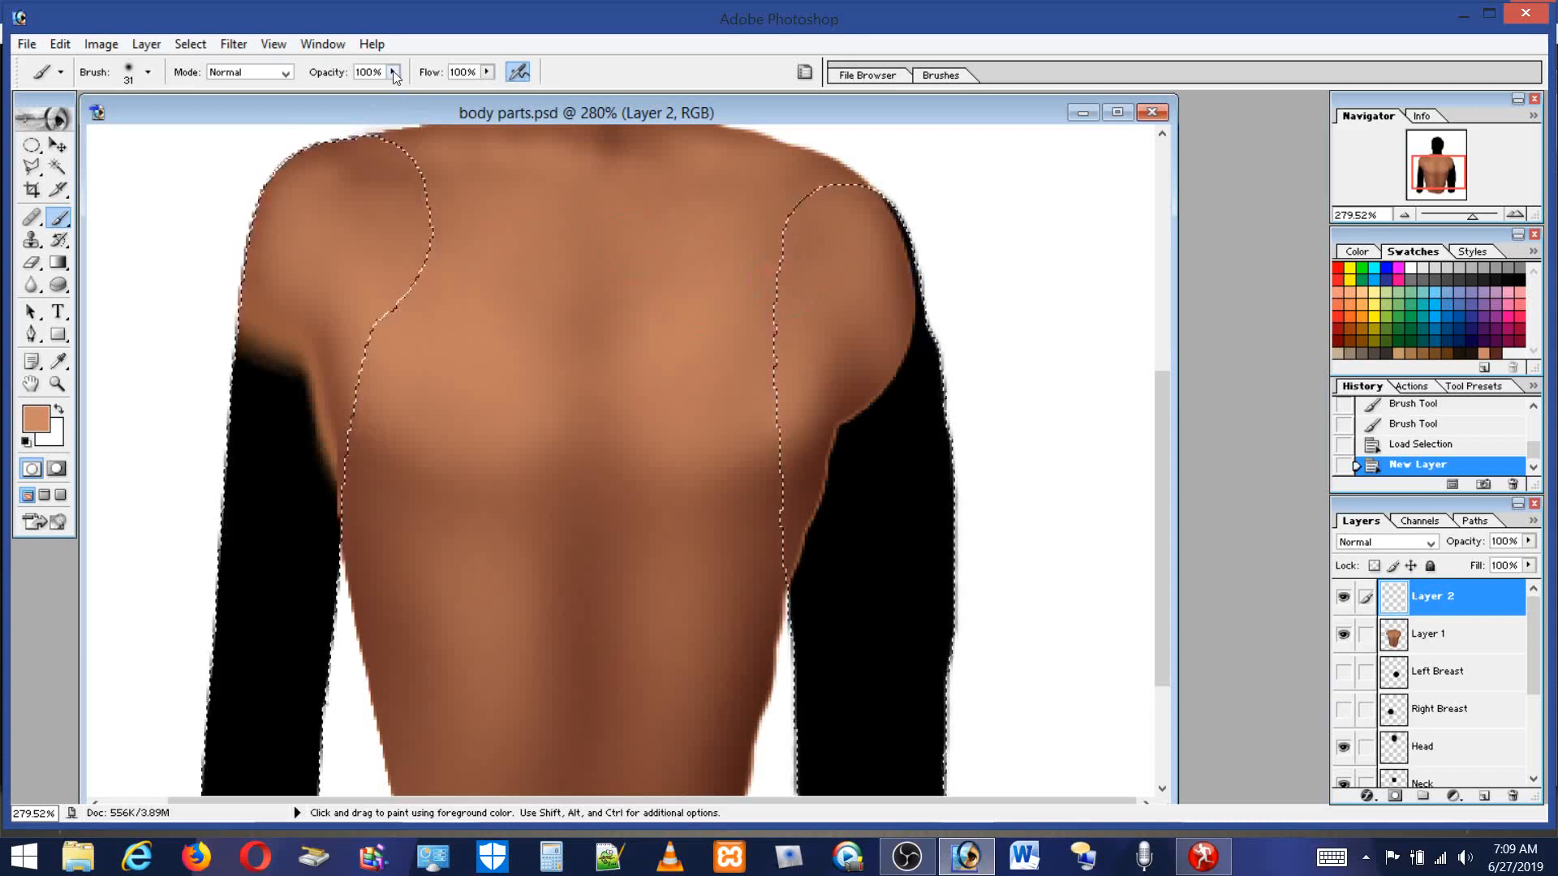
{"action": "left_click", "coordinate": [125, 79]}
{"action": "left_click", "coordinate": [110, 122]}
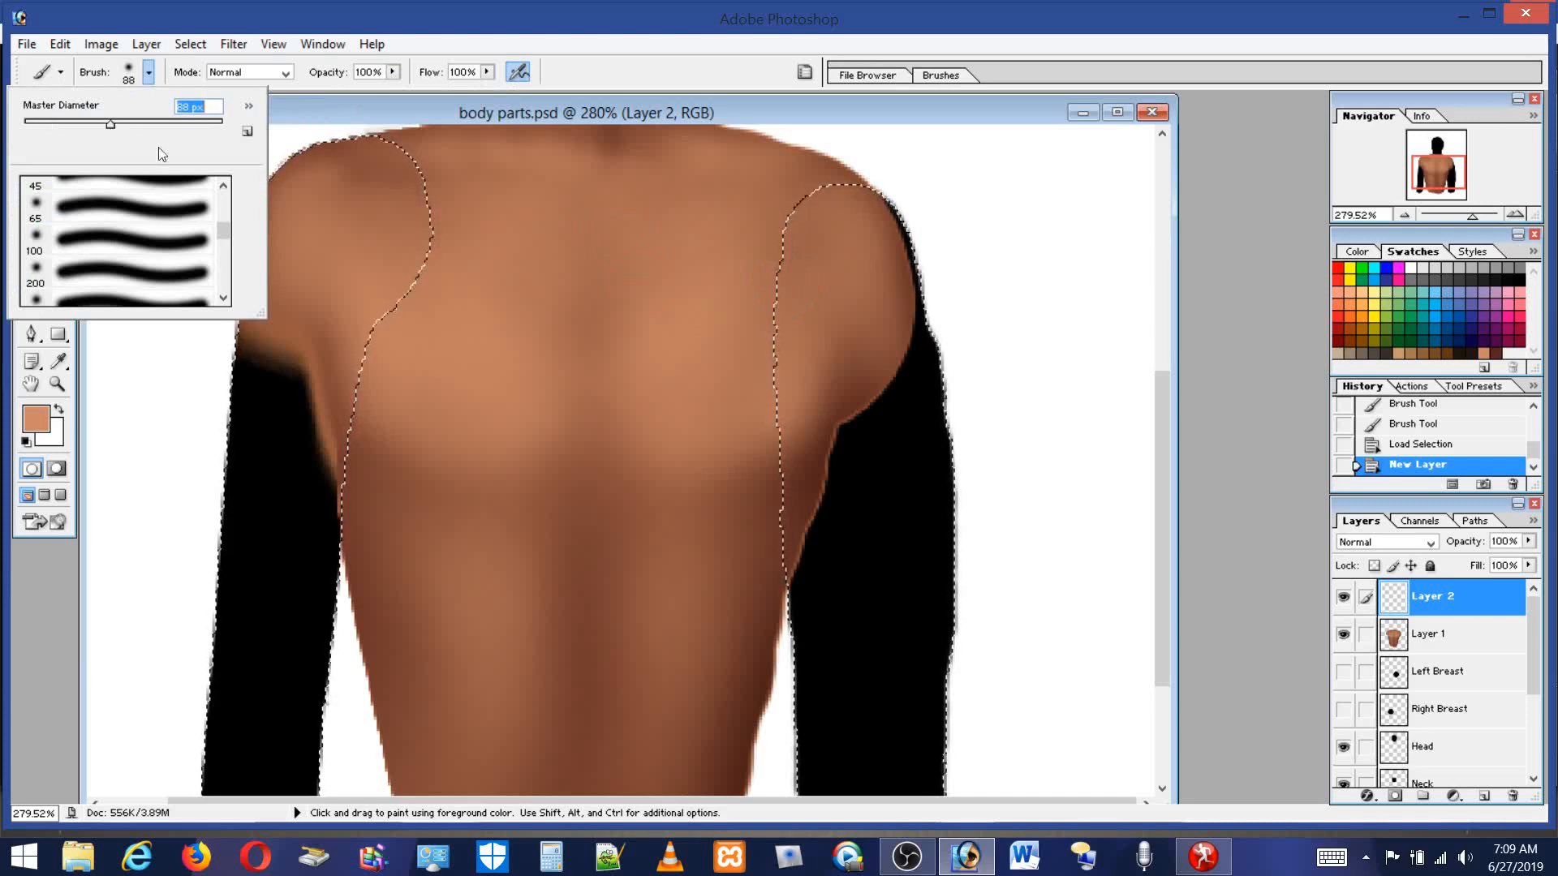
{"action": "left_click_drag", "start_coordinate": [384, 308], "coordinate": [276, 498]}
{"action": "left_click_drag", "start_coordinate": [351, 251], "coordinate": [298, 333]}
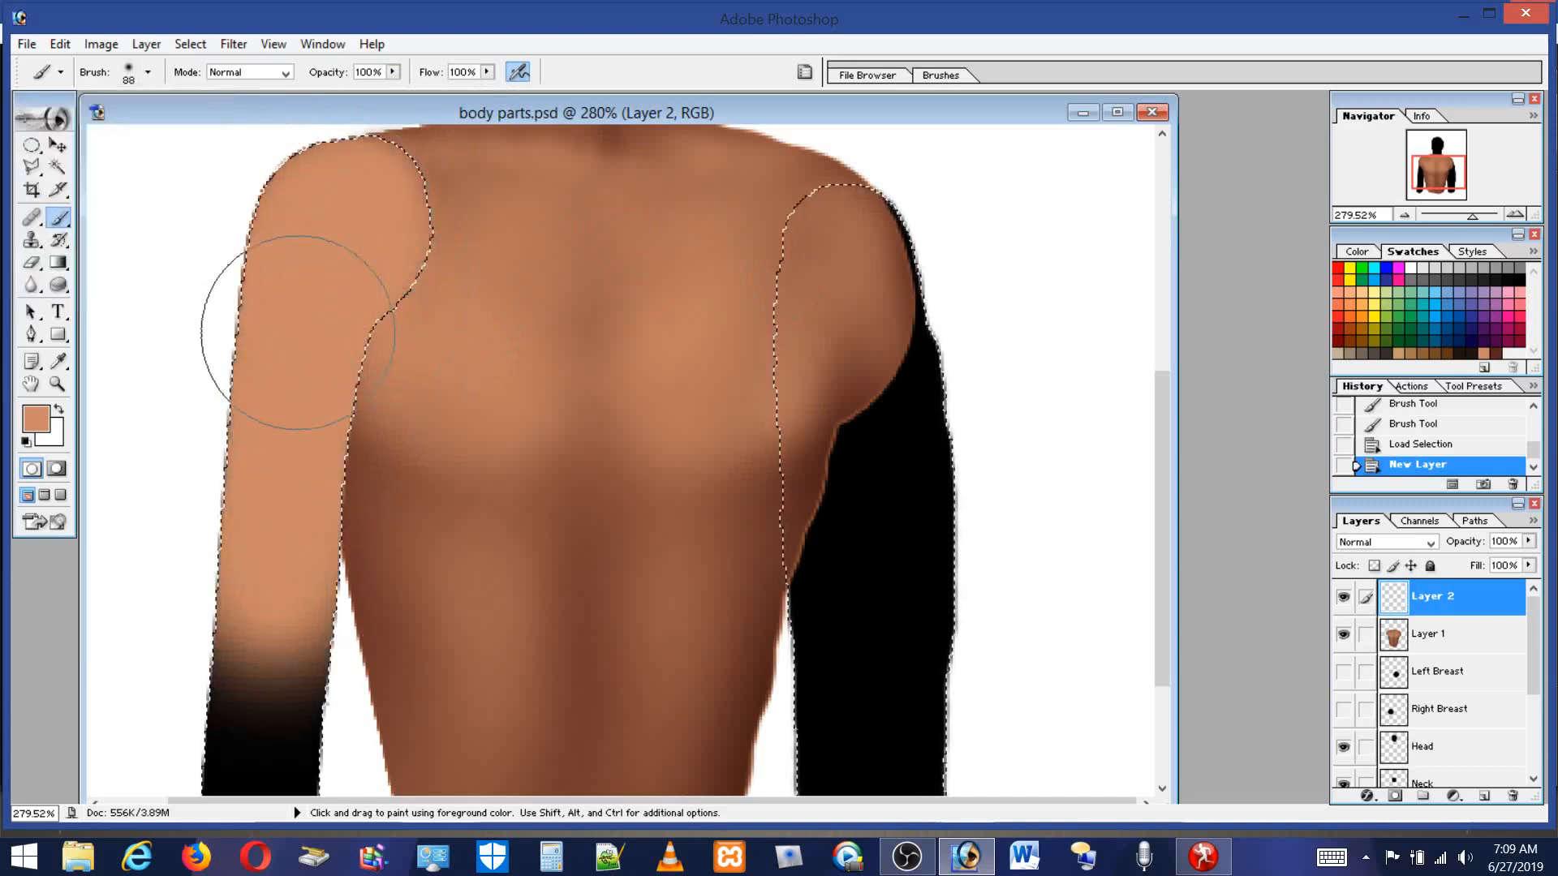
{"action": "left_click_drag", "start_coordinate": [269, 771], "coordinate": [259, 758]}
{"action": "mouse_move", "coordinate": [933, 243]}
{"action": "left_mouse_down"}
{"action": "mouse_move", "coordinate": [856, 442]}
{"action": "mouse_move", "coordinate": [886, 164]}
{"action": "mouse_move", "coordinate": [838, 427]}
{"action": "mouse_move", "coordinate": [846, 416]}
{"action": "mouse_move", "coordinate": [858, 433]}
{"action": "mouse_move", "coordinate": [903, 687]}
{"action": "mouse_move", "coordinate": [891, 783]}
{"action": "mouse_move", "coordinate": [890, 616]}
{"action": "mouse_move", "coordinate": [892, 692]}
{"action": "left_mouse_up"}
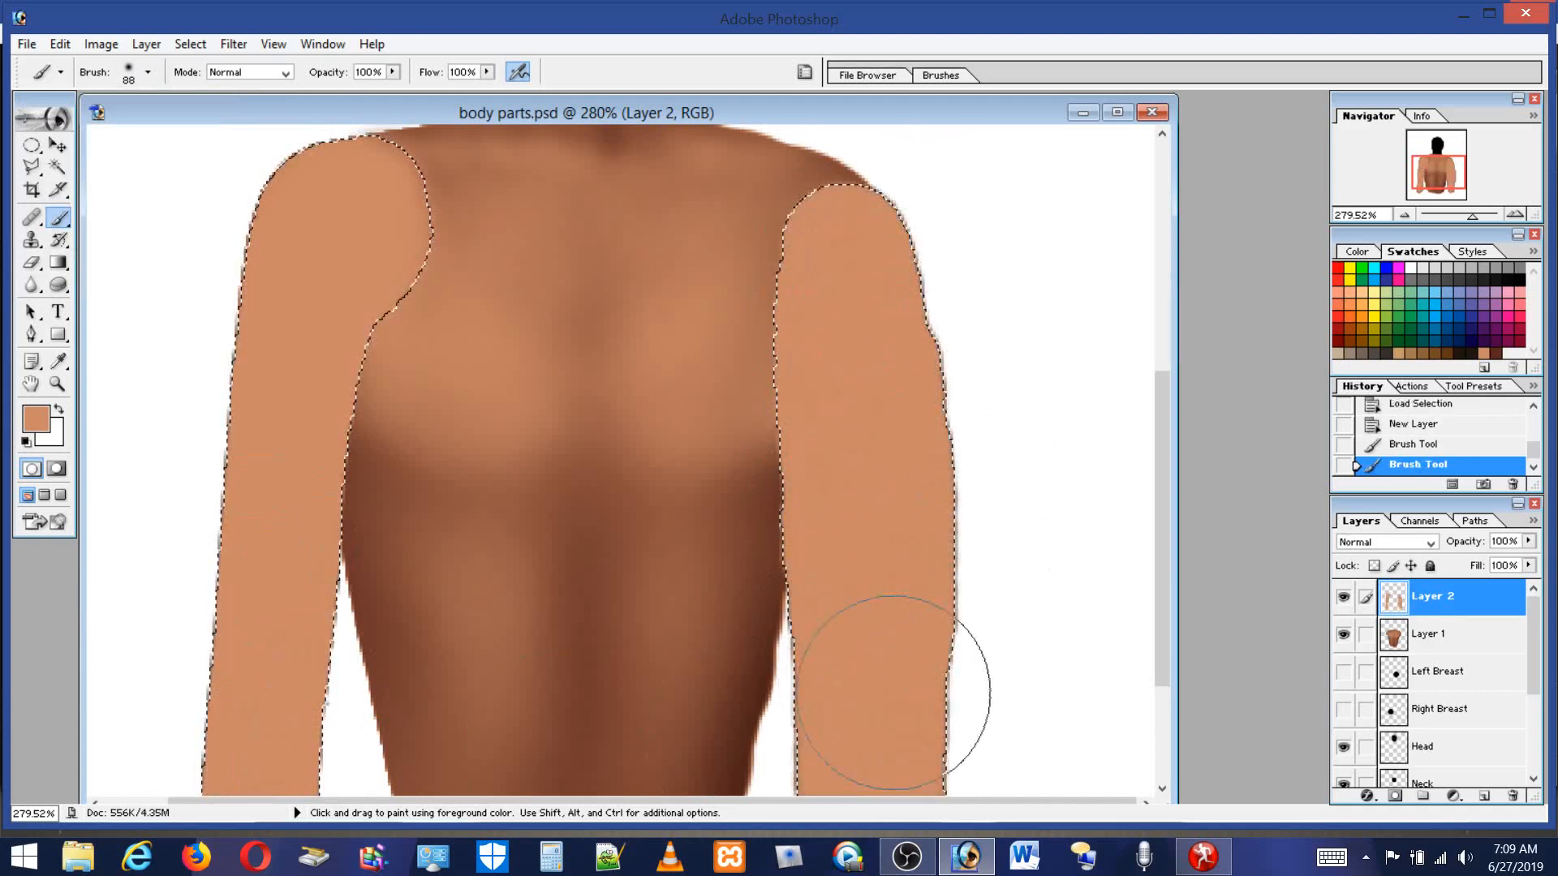
{"action": "left_click_drag", "start_coordinate": [1159, 417], "coordinate": [1168, 507]}
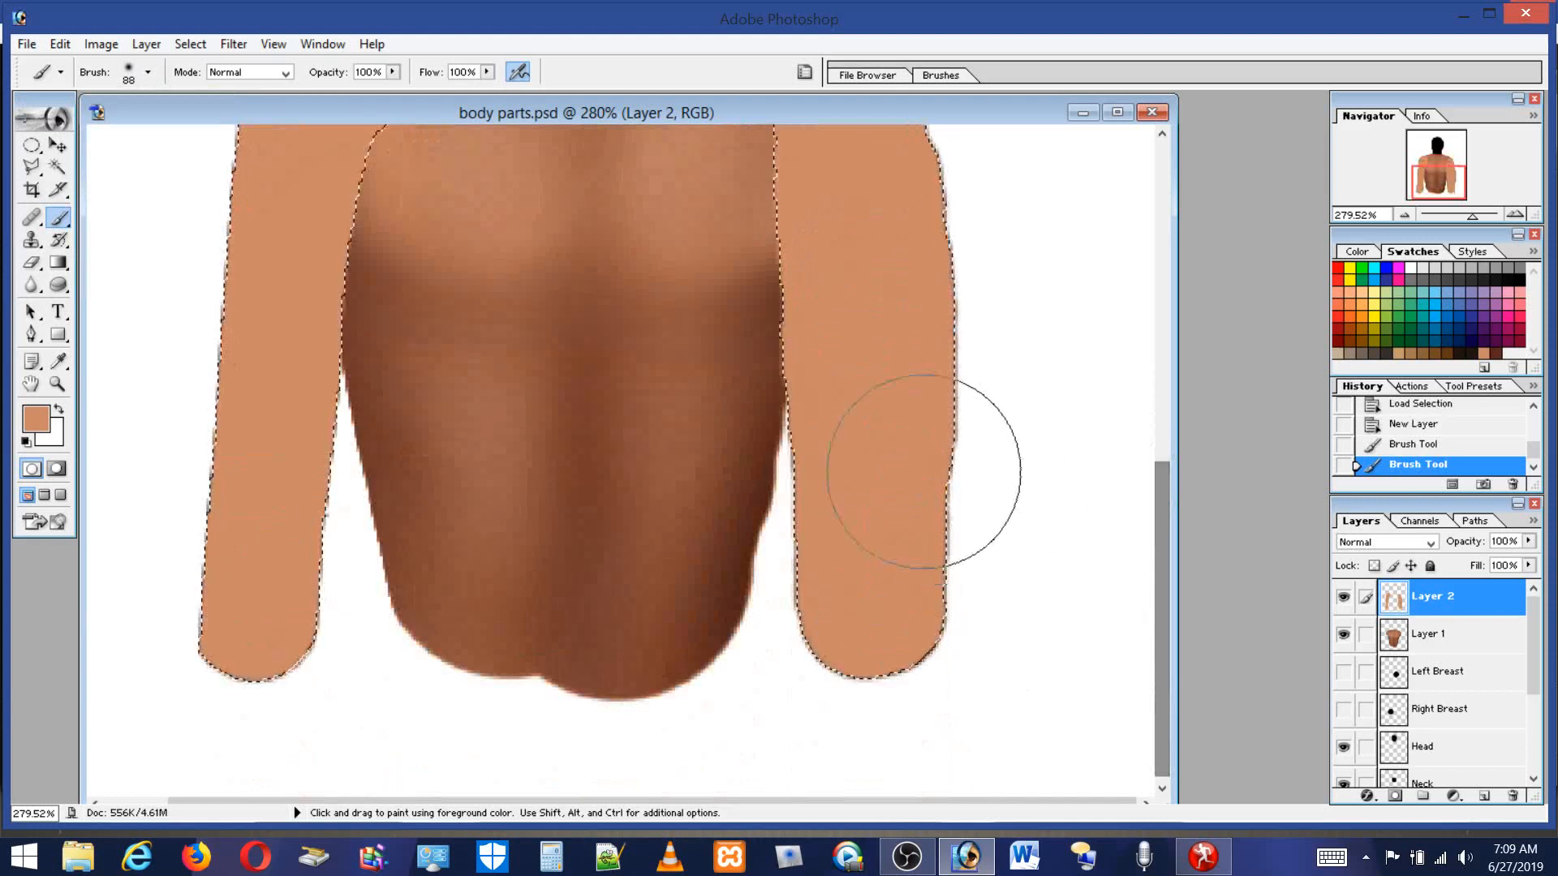
{"action": "left_click_drag", "start_coordinate": [264, 649], "coordinate": [271, 621]}
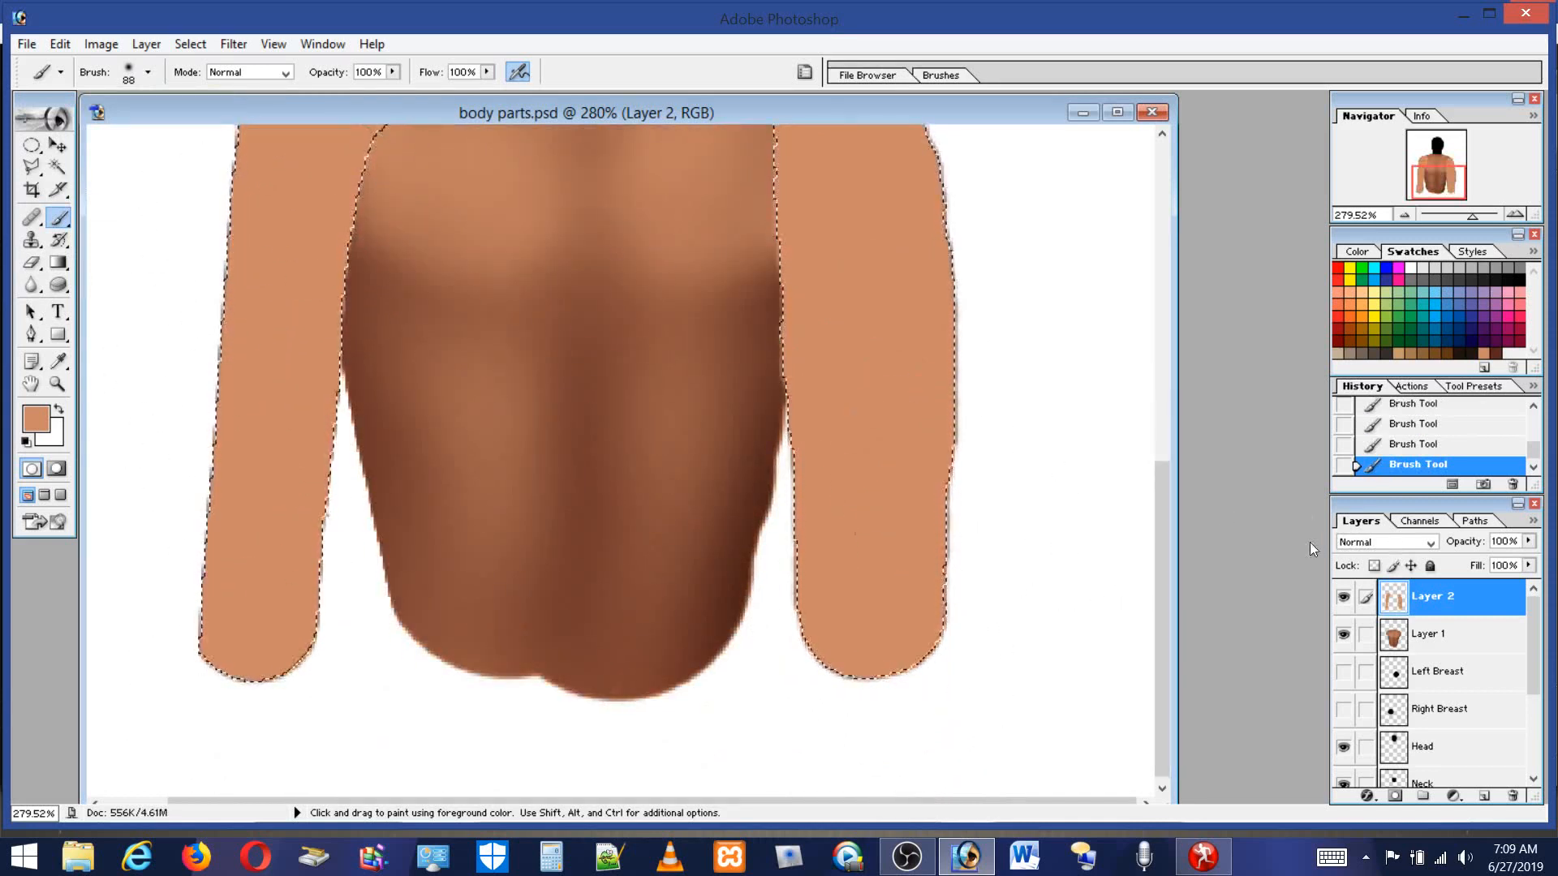
{"action": "left_click_drag", "start_coordinate": [1161, 514], "coordinate": [1161, 384]}
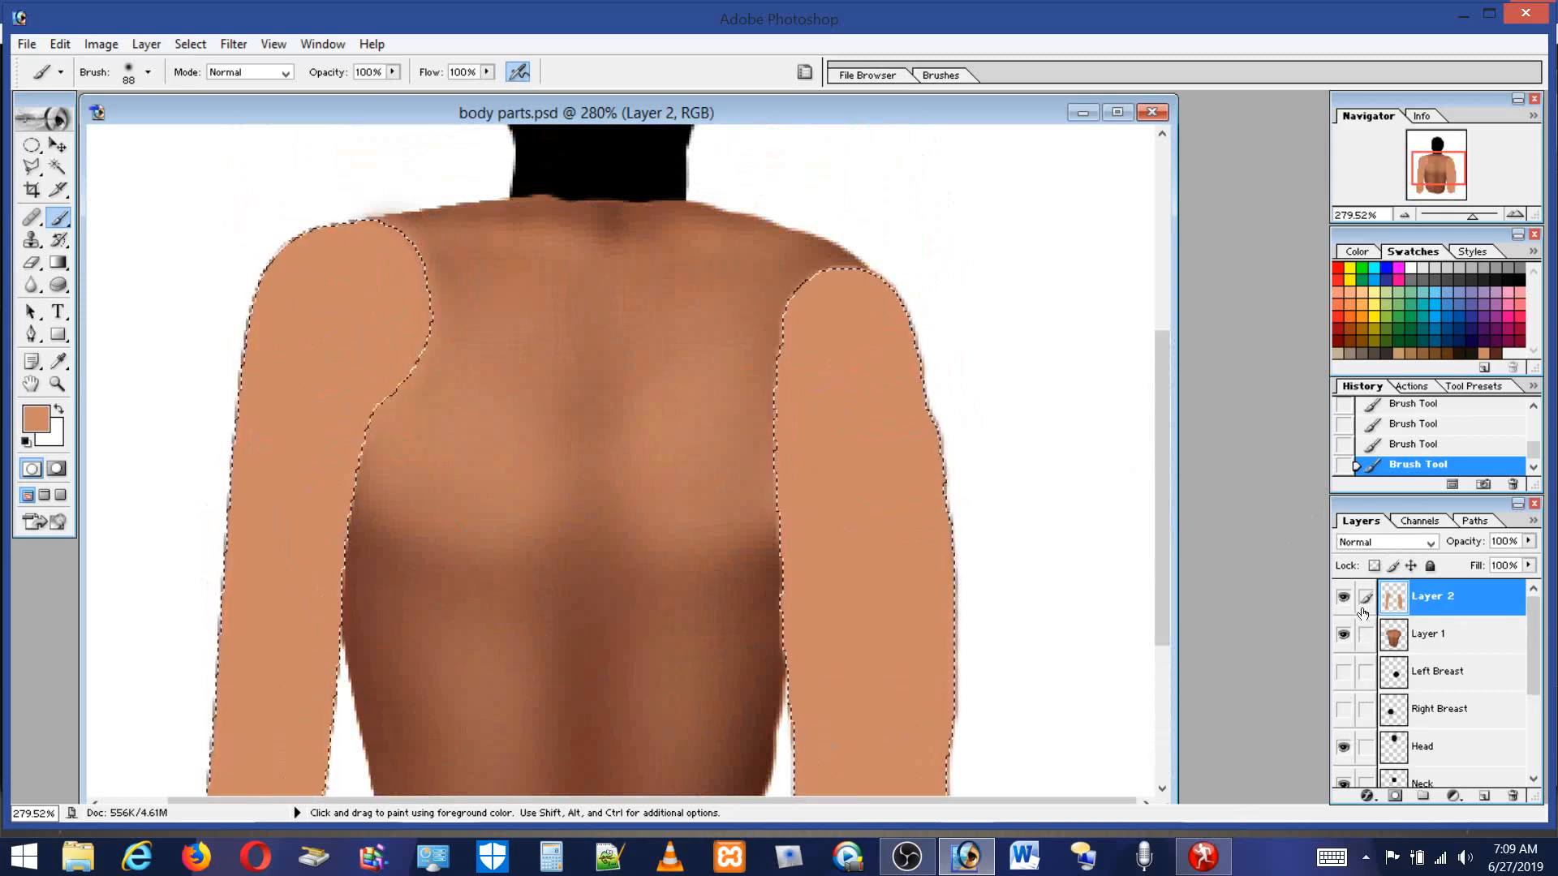
Hide the selection edges and zoom in closely on the right shoulder to inspect the arm's edge.
{"action": "left_click", "coordinate": [271, 47]}
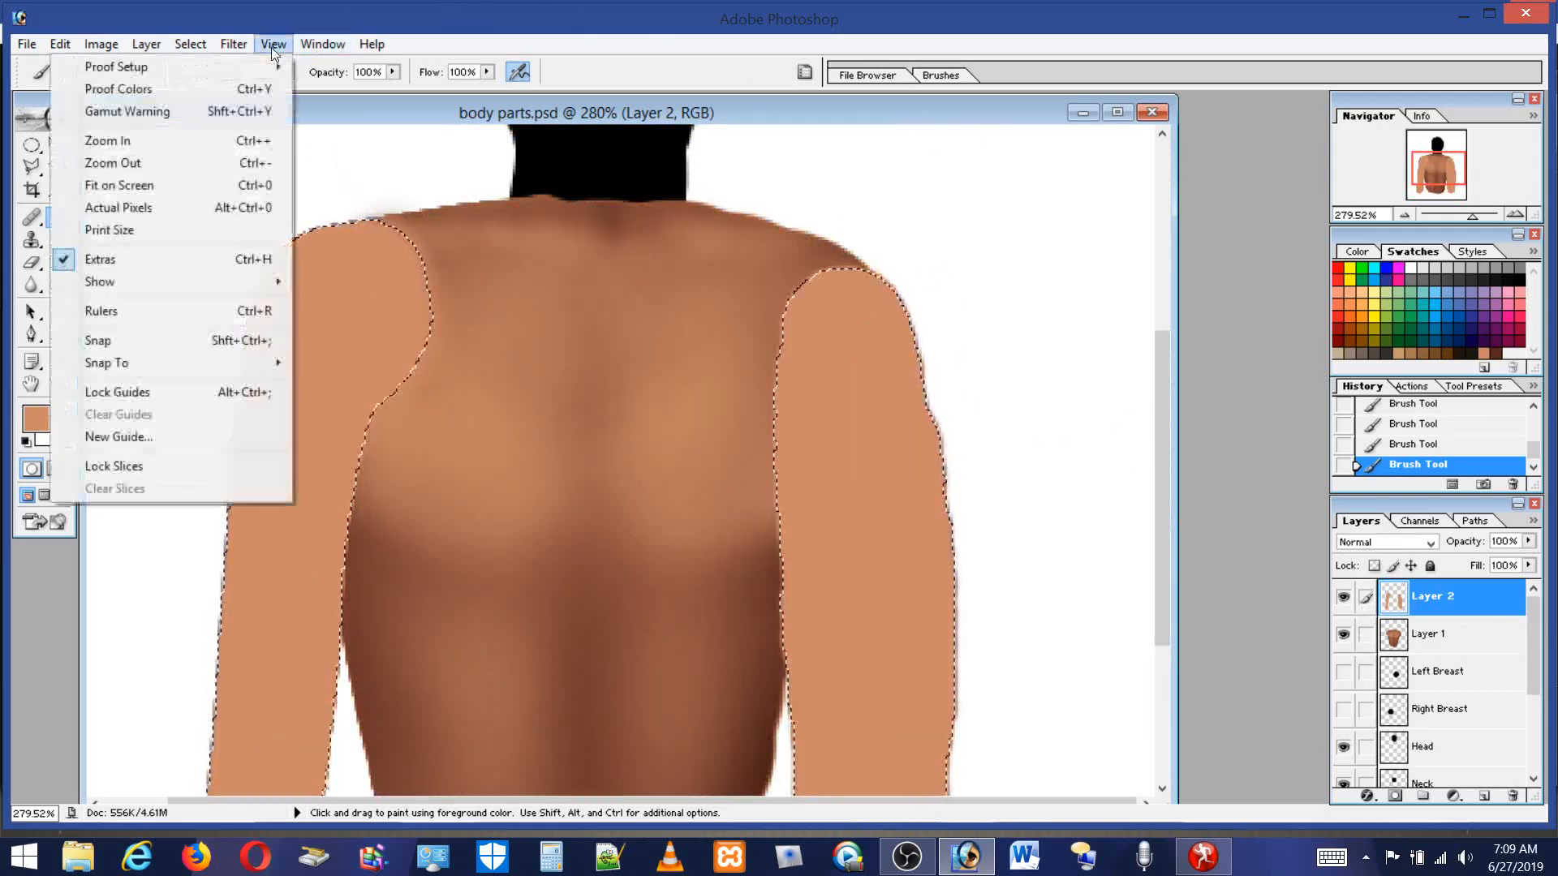
{"action": "left_click", "coordinate": [111, 260]}
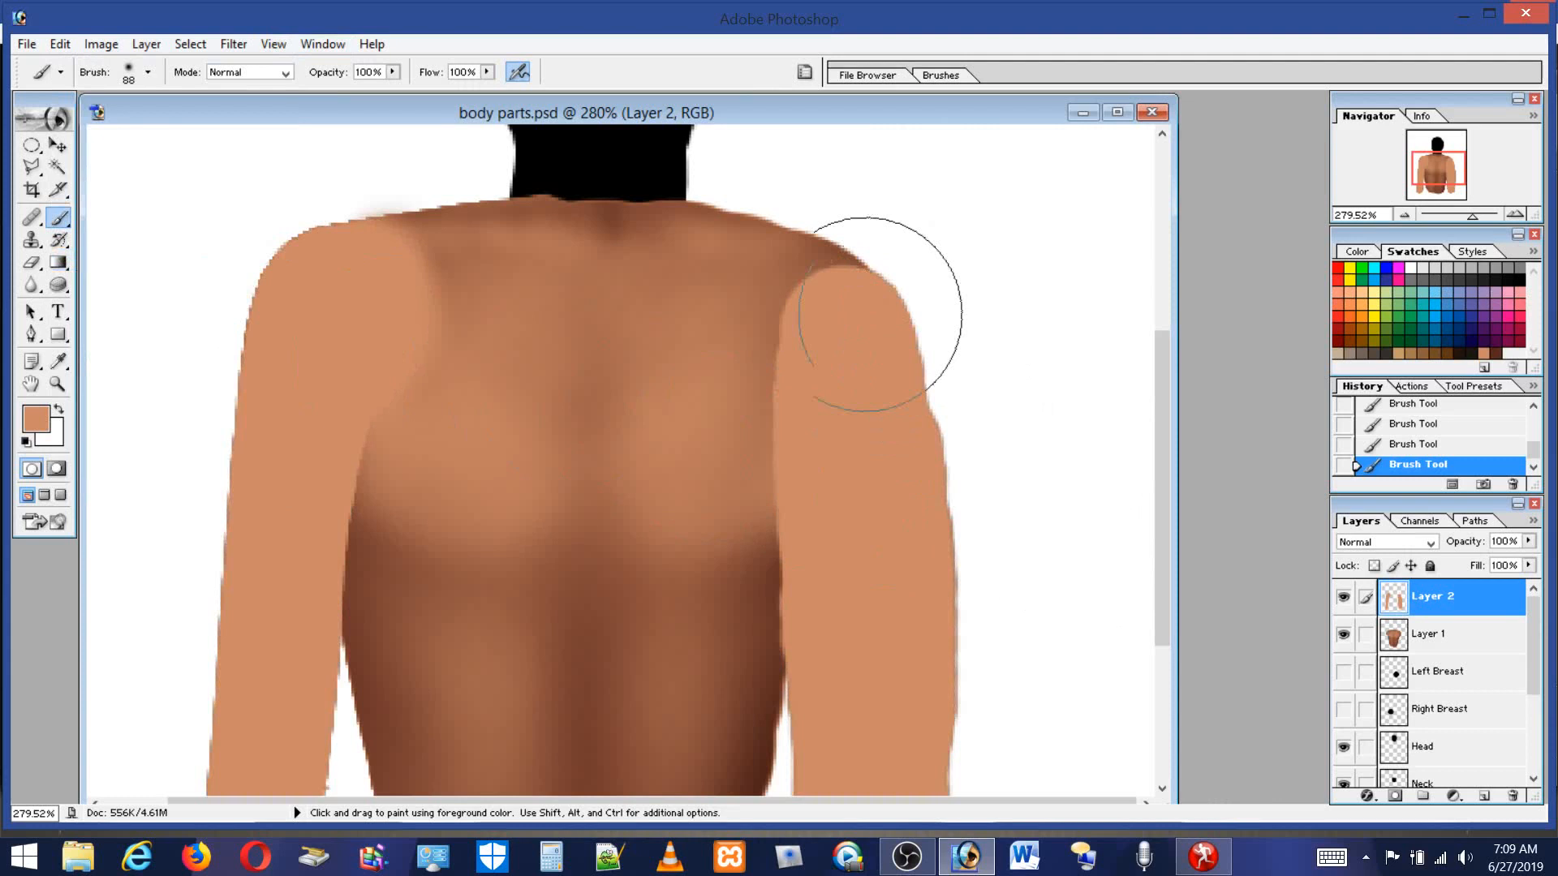
{"action": "left_click", "coordinate": [58, 386]}
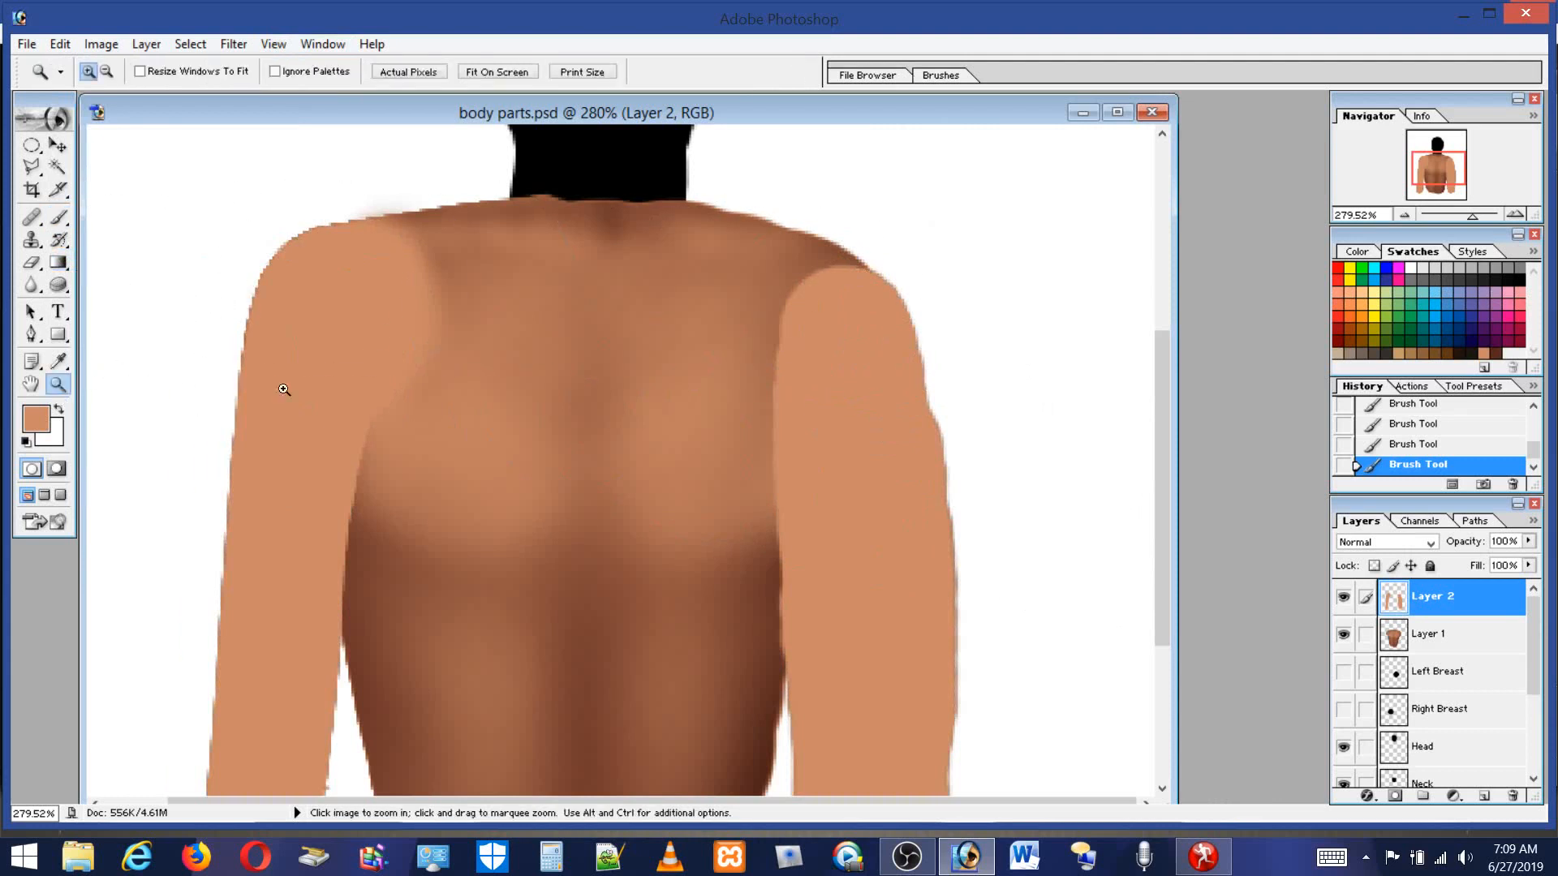
{"action": "left_click_drag", "start_coordinate": [805, 305], "coordinate": [900, 454]}
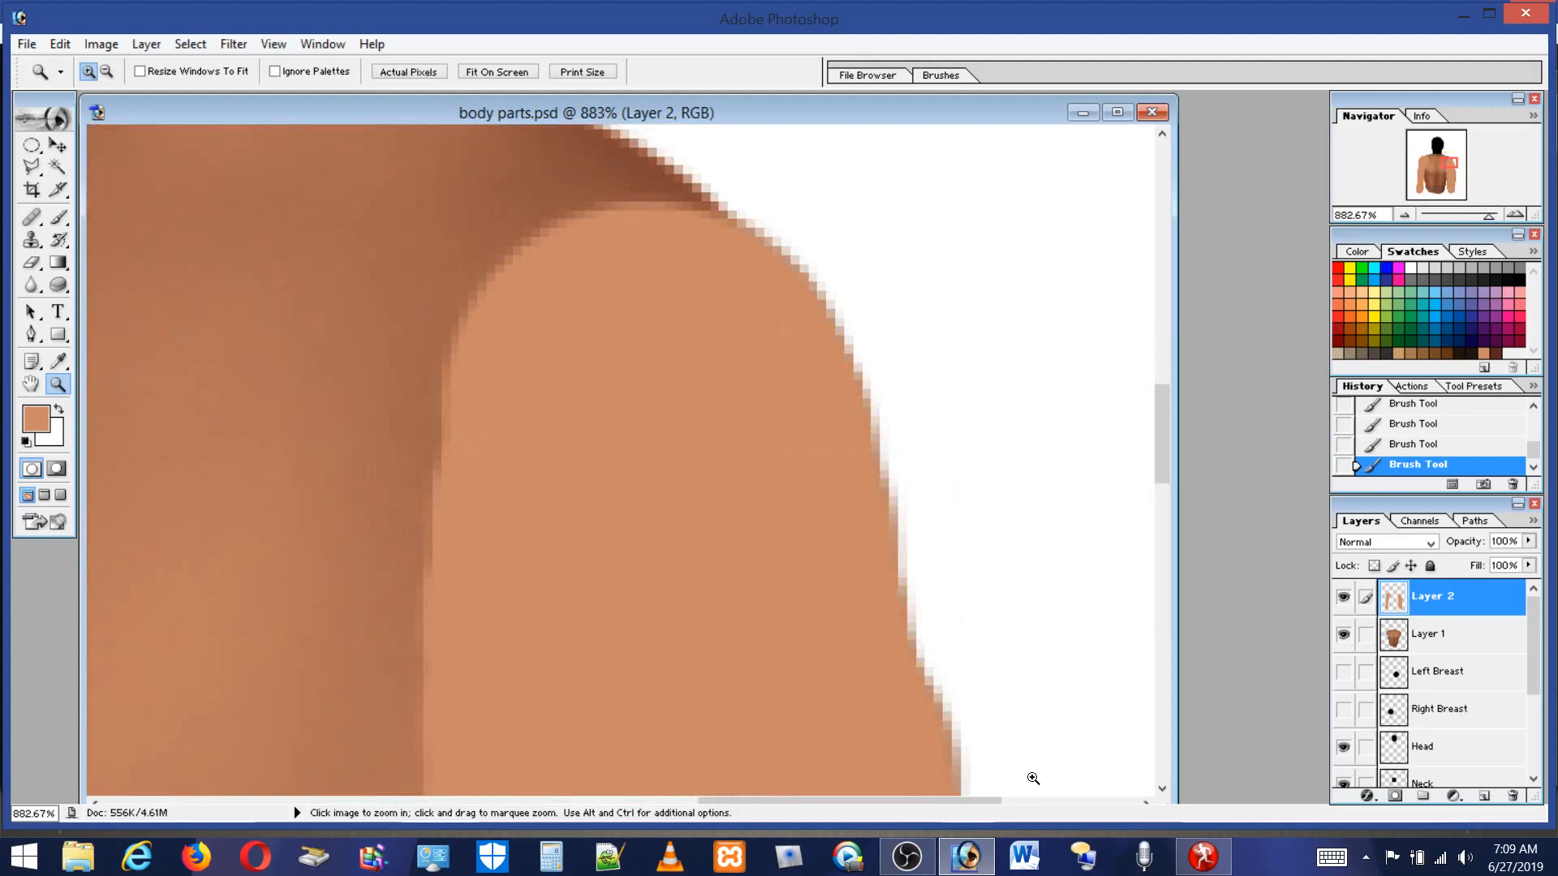
{"action": "left_click_drag", "start_coordinate": [957, 802], "coordinate": [631, 751]}
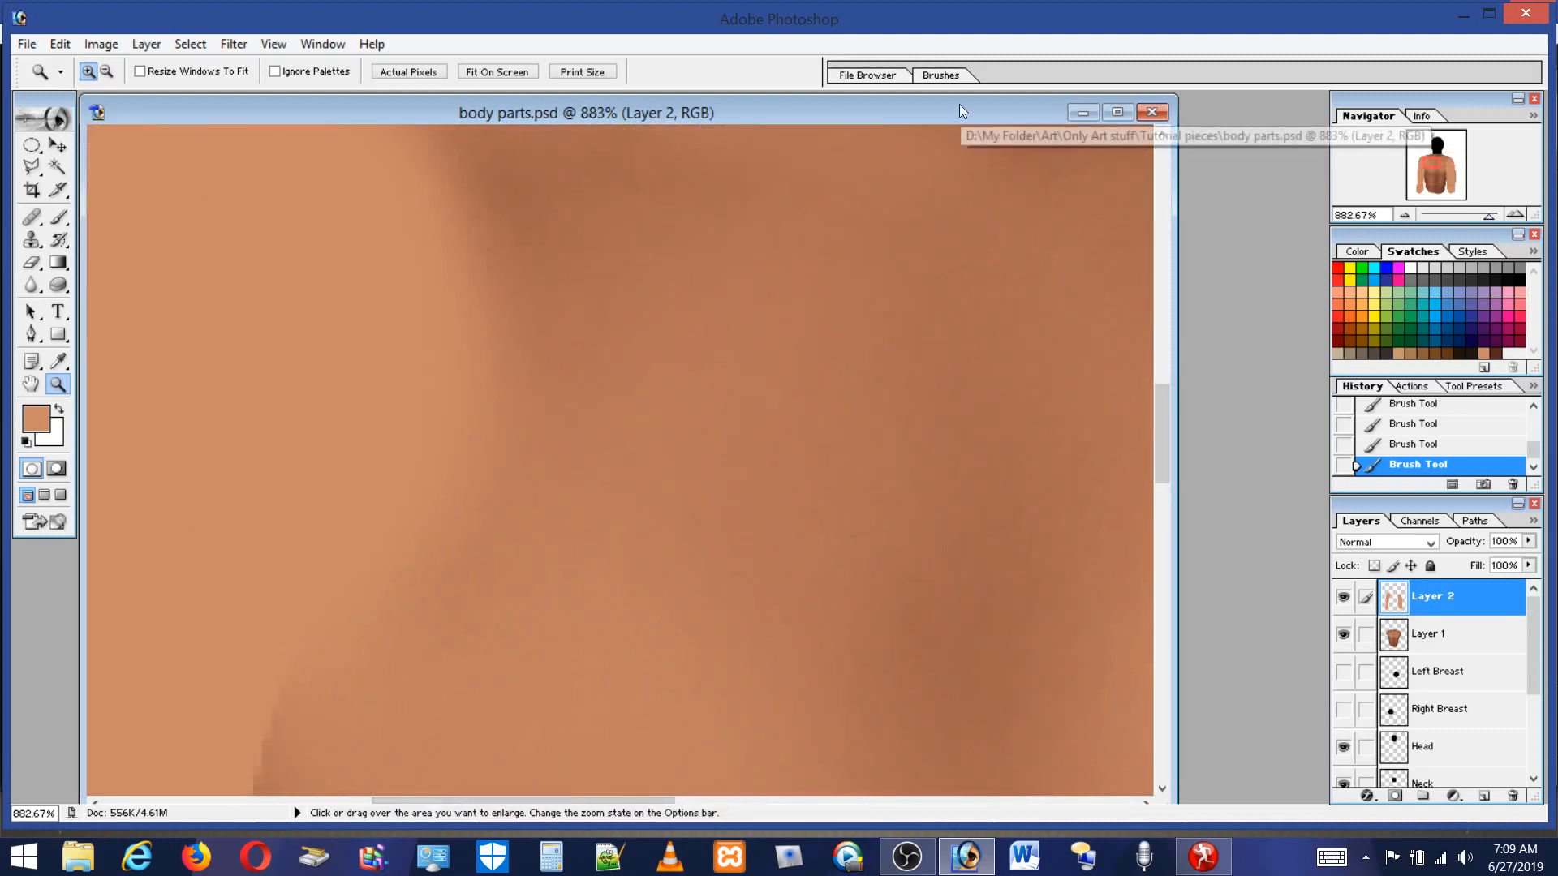
{"action": "mouse_move", "coordinate": [959, 95]}
{"action": "left_mouse_down"}
{"action": "mouse_move", "coordinate": [953, 146]}
{"action": "mouse_move", "coordinate": [950, 120]}
{"action": "left_mouse_up"}
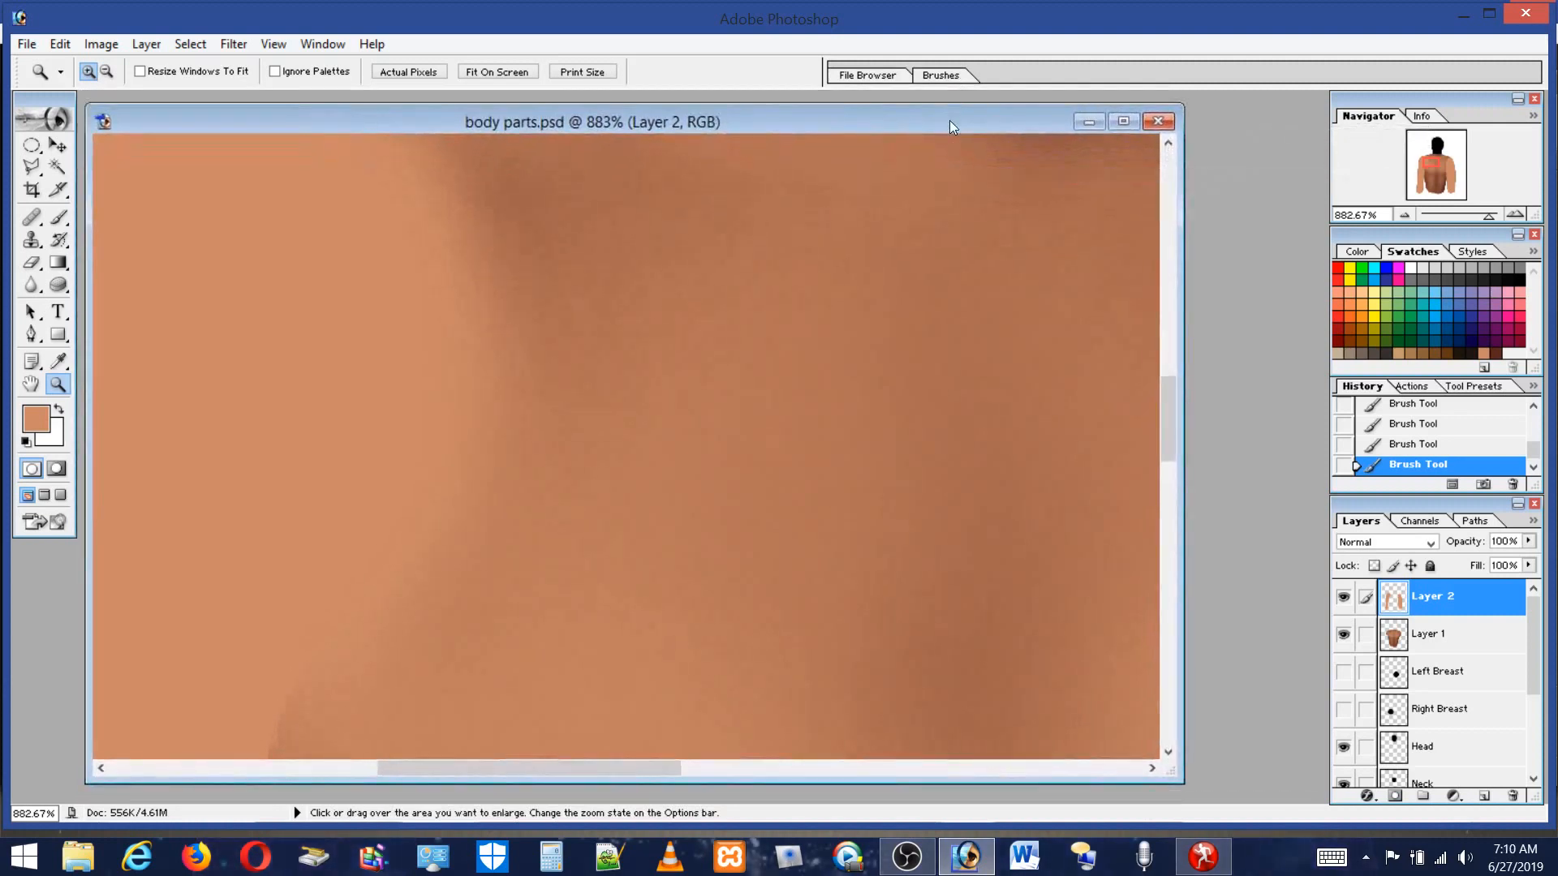
{"action": "double_click", "coordinate": [28, 391]}
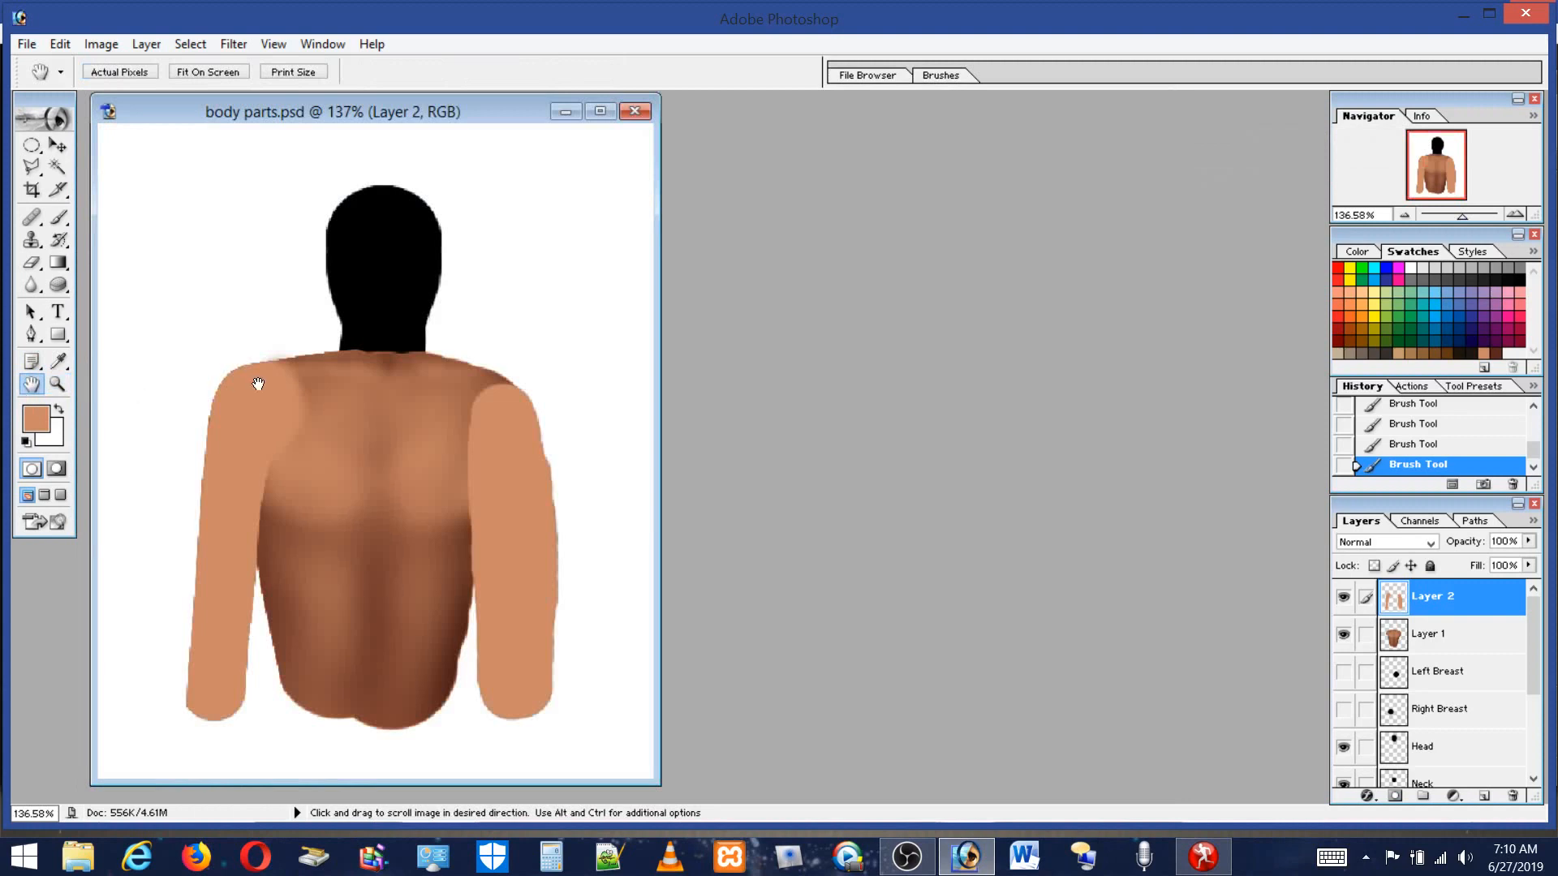
Pick a dark brown, set the flow to 8%, and shade the back below the left shoulder.
{"action": "left_click", "coordinate": [58, 218]}
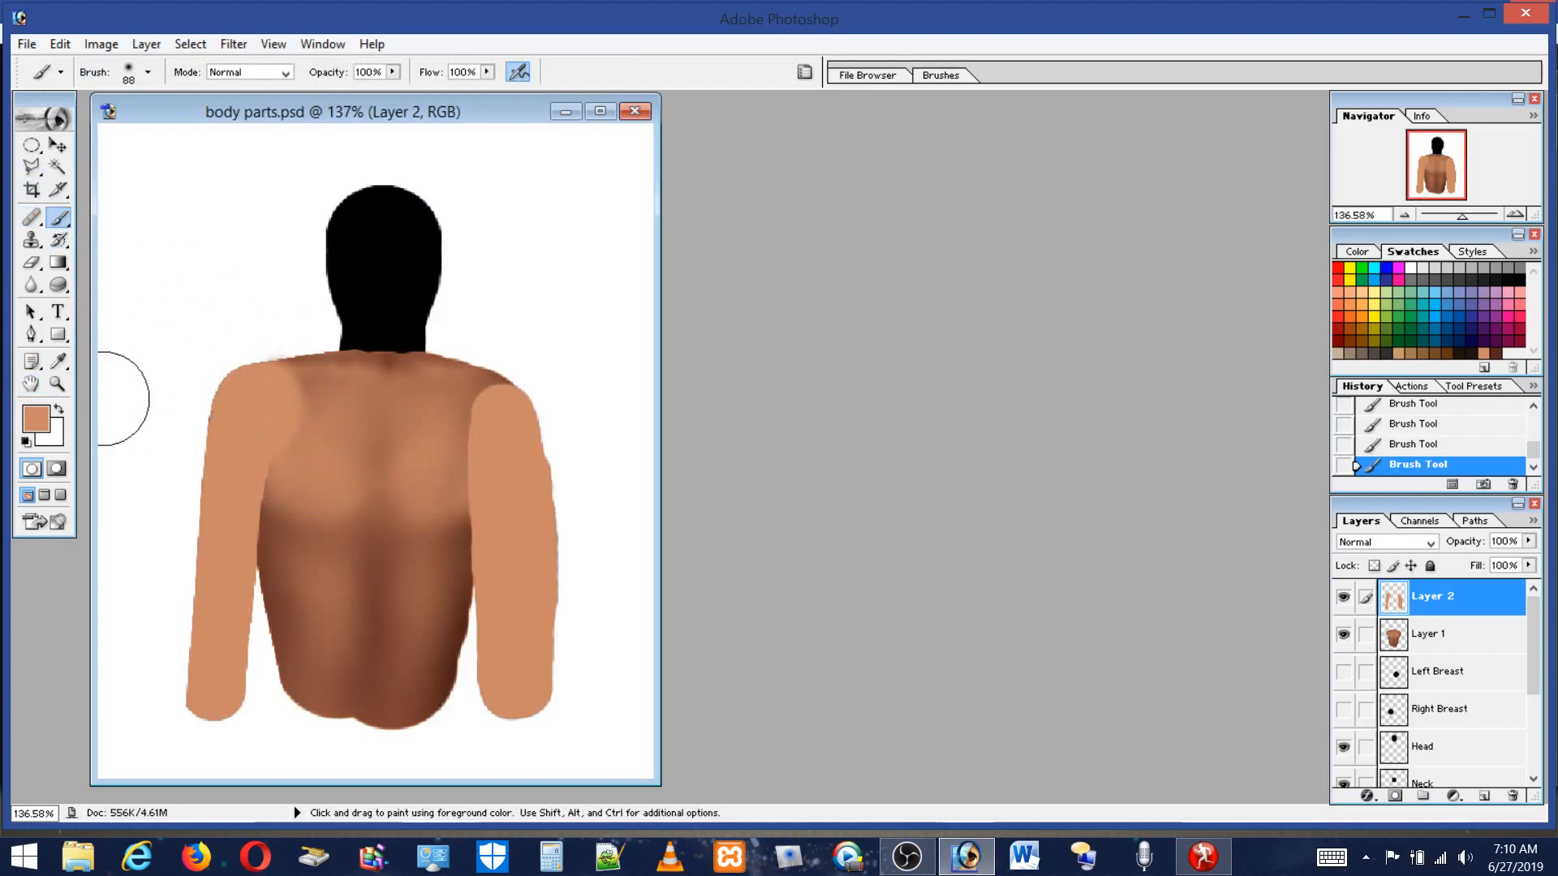
{"action": "left_click", "coordinate": [57, 384]}
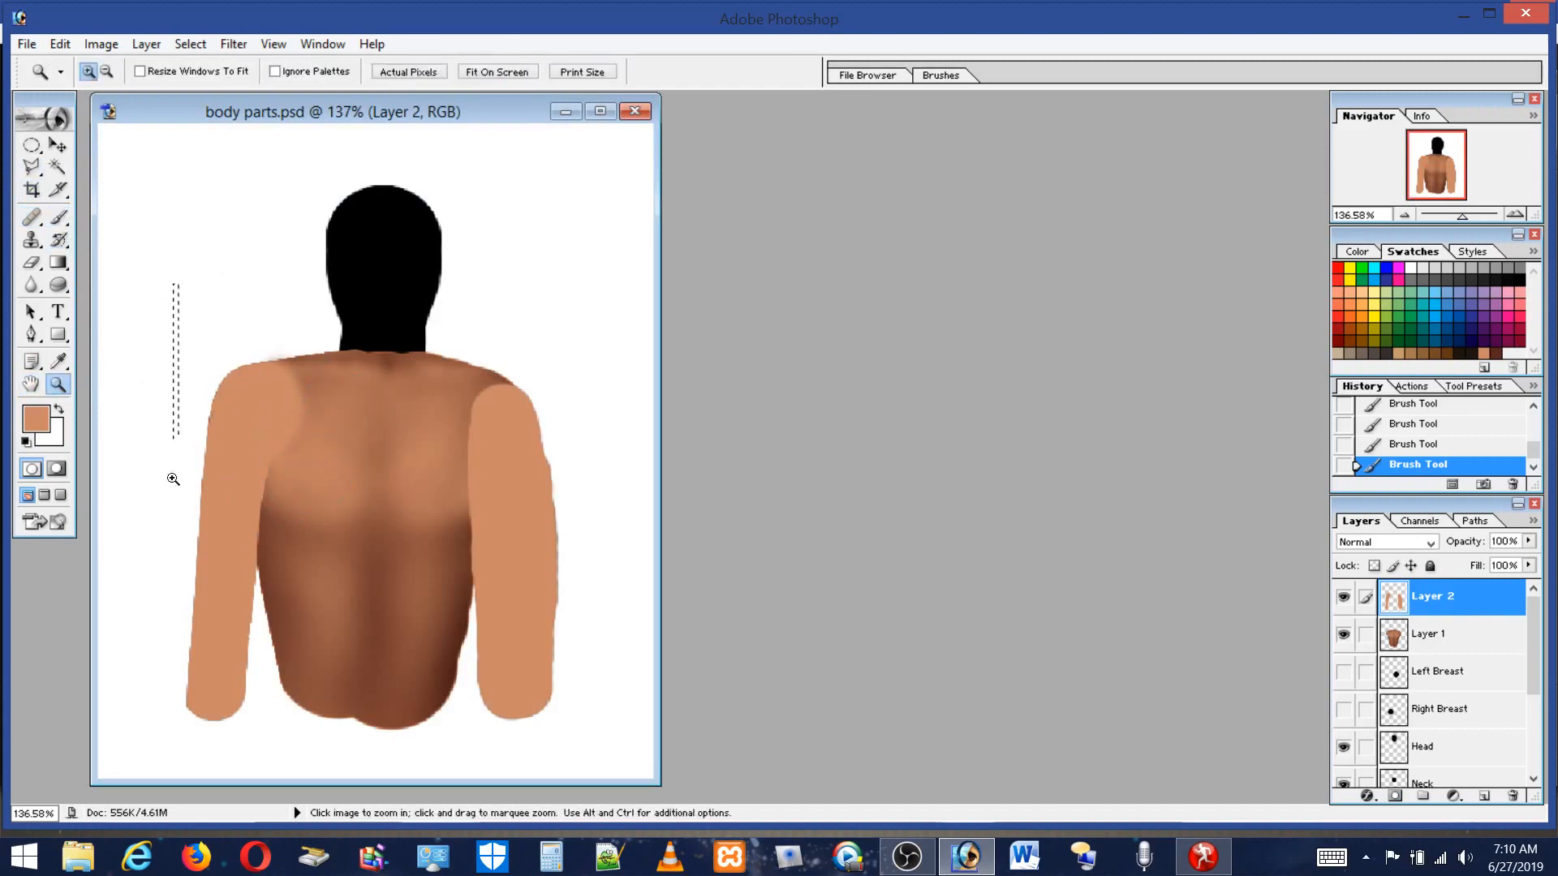
{"action": "left_click_drag", "start_coordinate": [381, 745], "coordinate": [328, 767]}
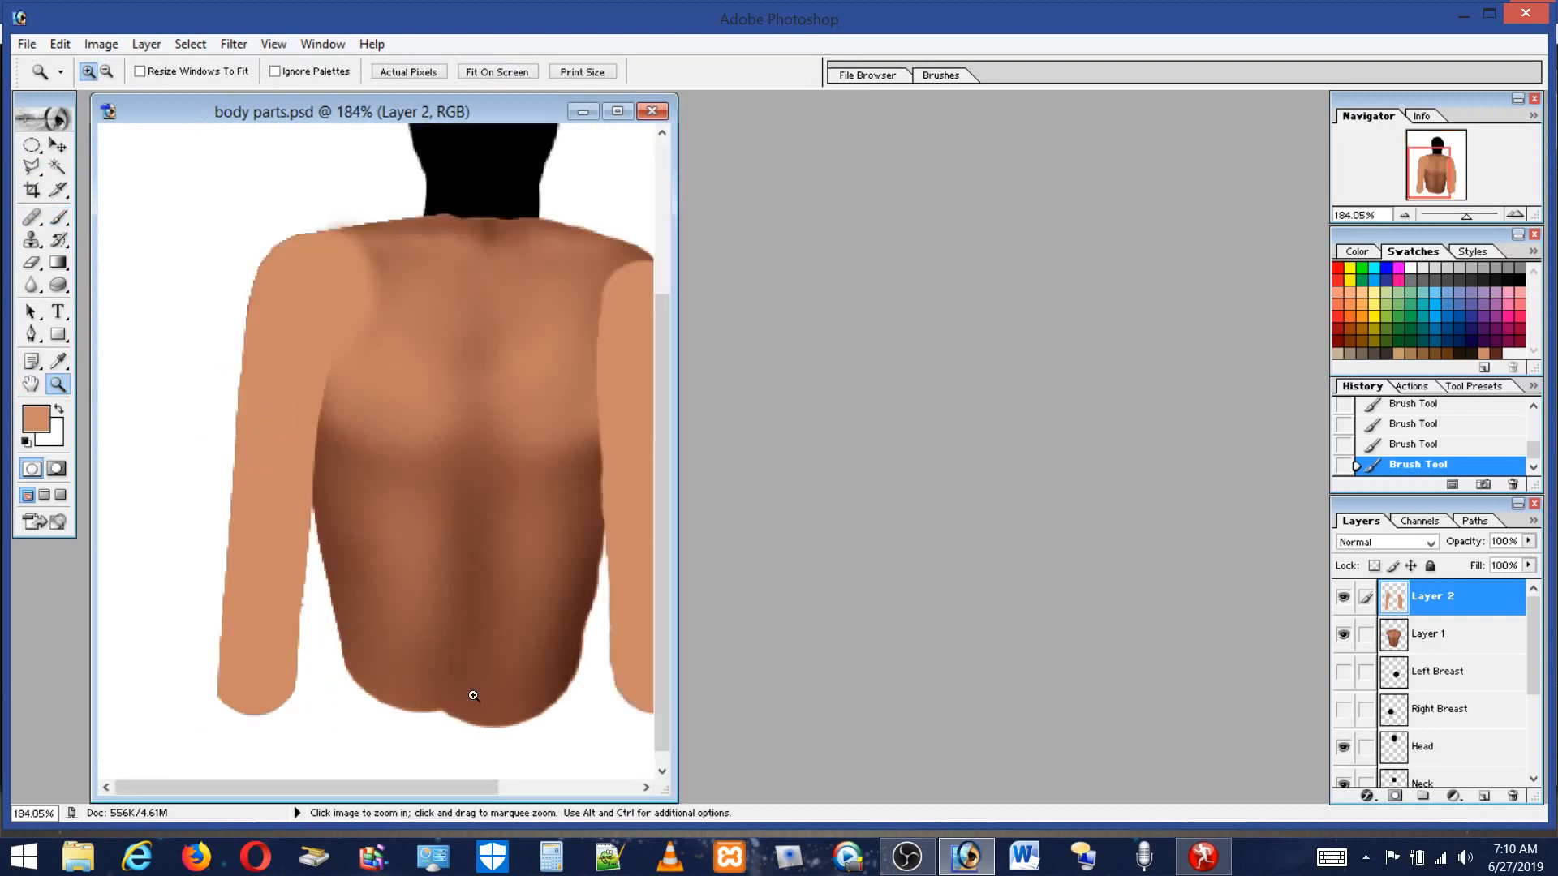
{"action": "left_click_drag", "start_coordinate": [670, 653], "coordinate": [905, 649]}
{"action": "left_click", "coordinate": [59, 217]}
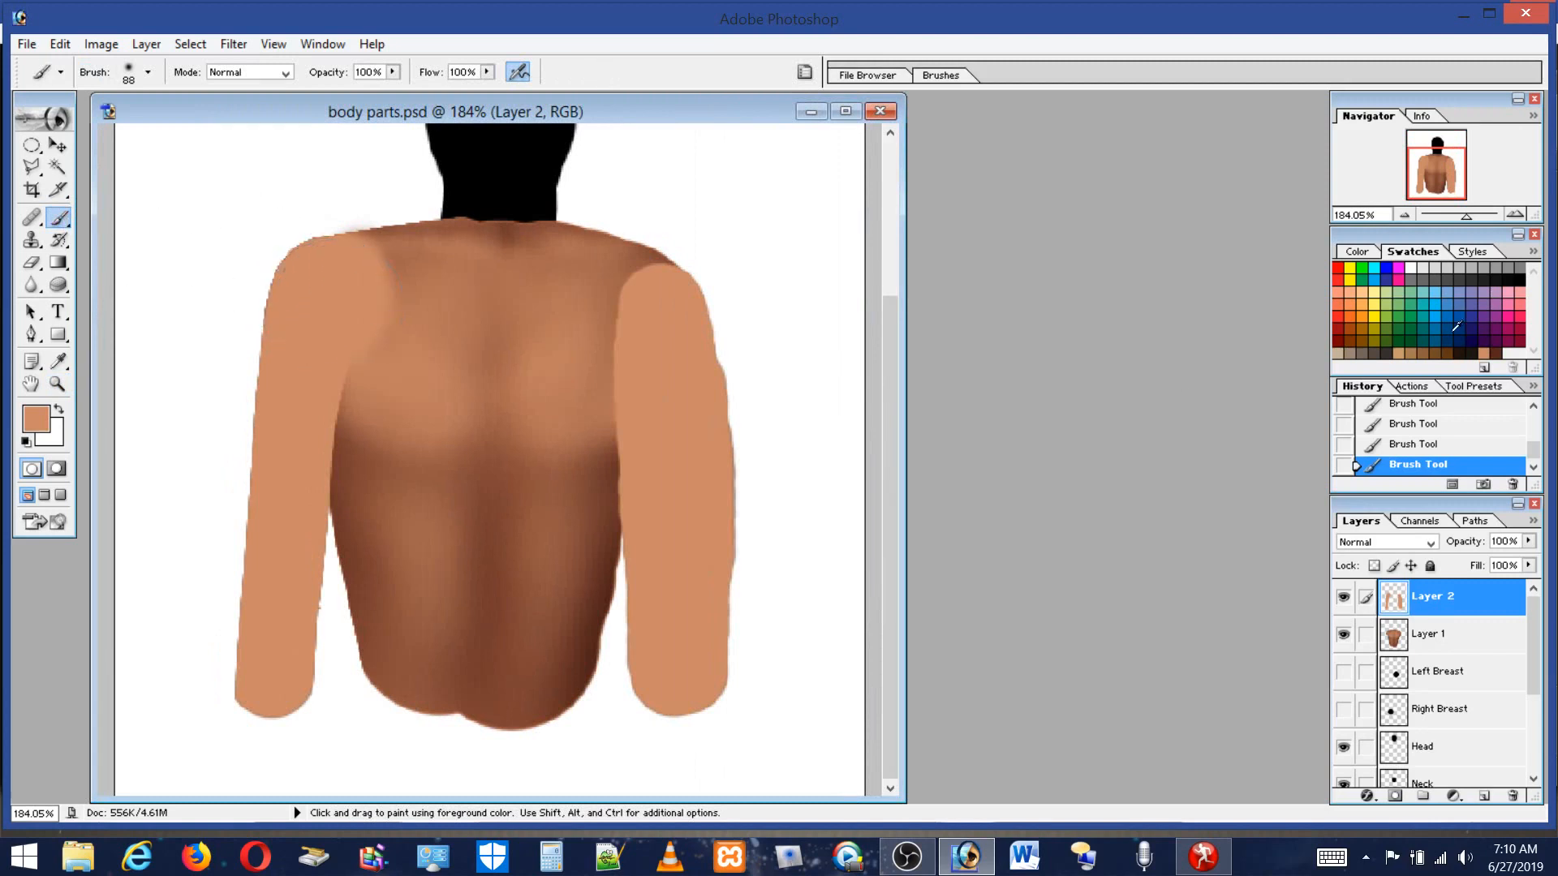
{"action": "left_click", "coordinate": [1493, 352]}
{"action": "left_click", "coordinate": [486, 73]}
{"action": "left_click", "coordinate": [400, 86]}
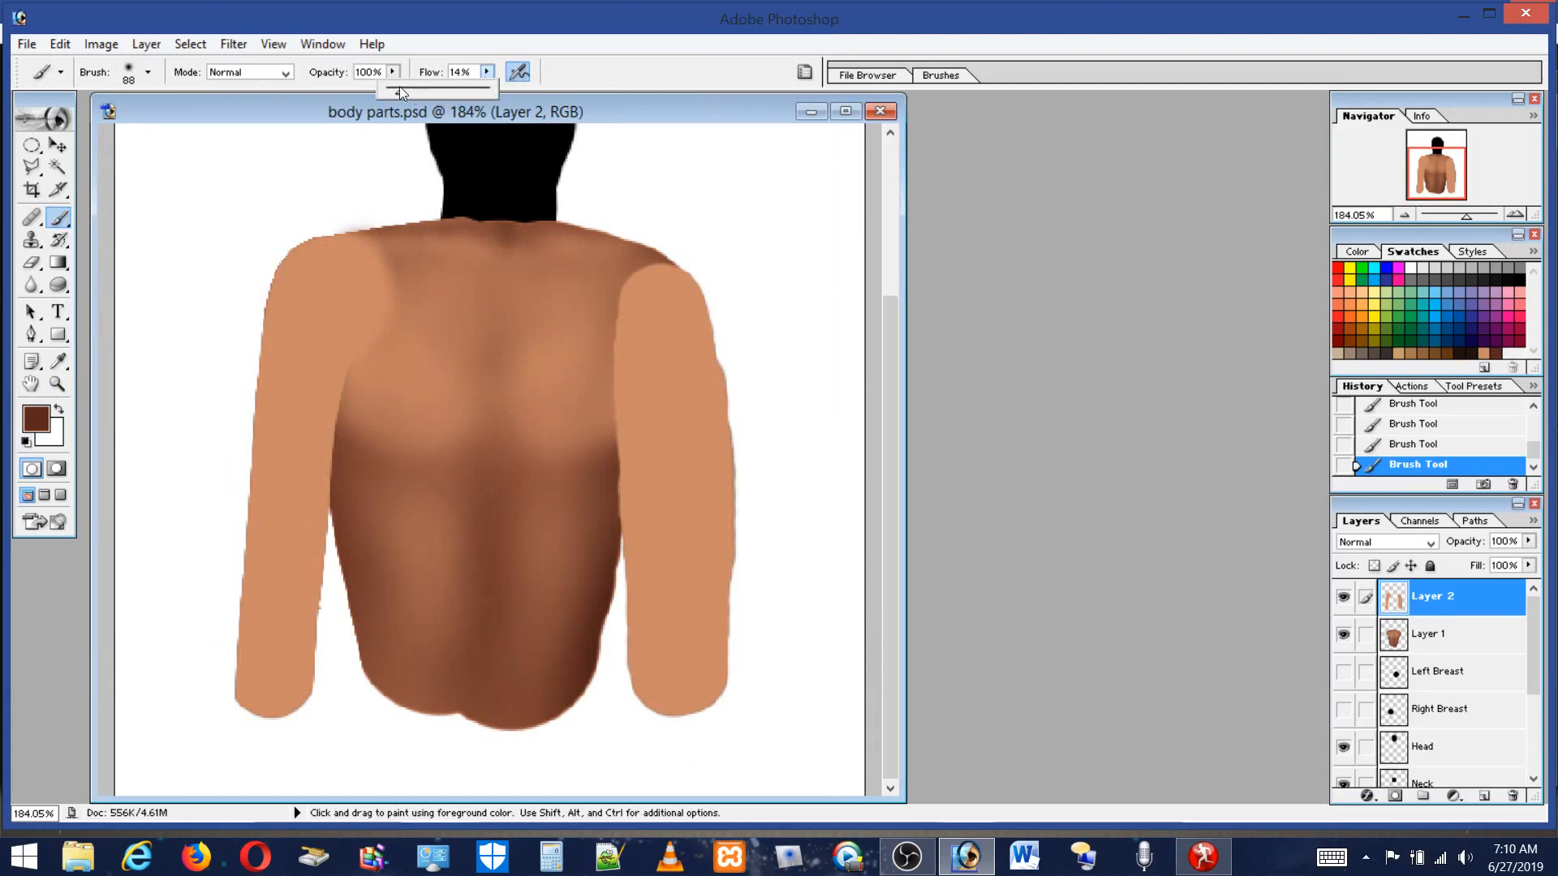
{"action": "left_click", "coordinate": [62, 50]}
{"action": "left_click", "coordinate": [62, 67]}
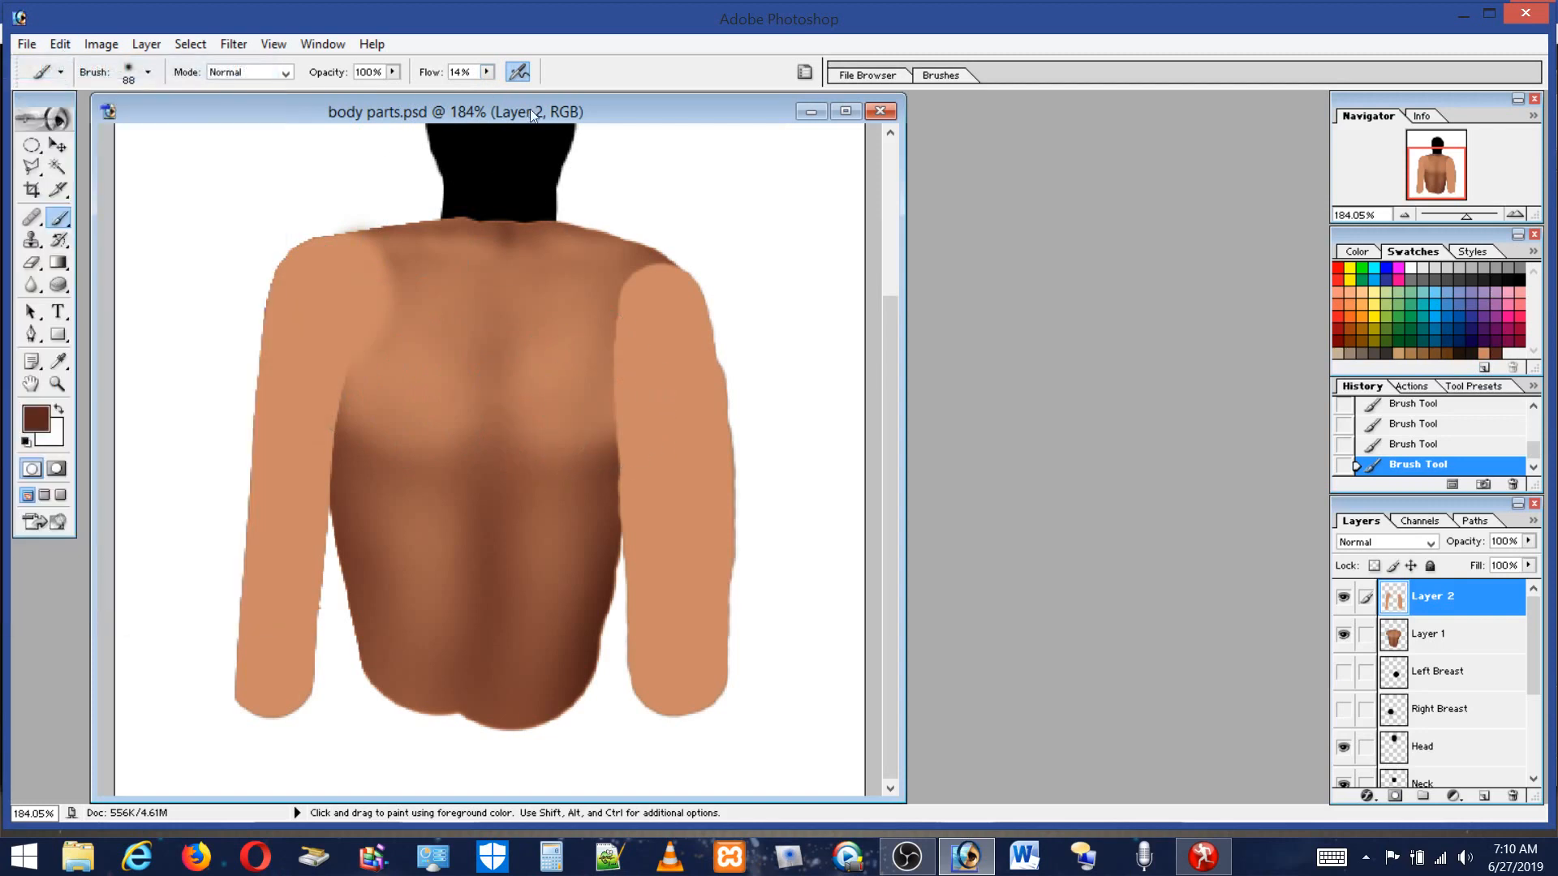
{"action": "left_click", "coordinate": [487, 74]}
{"action": "left_click", "coordinate": [435, 322]}
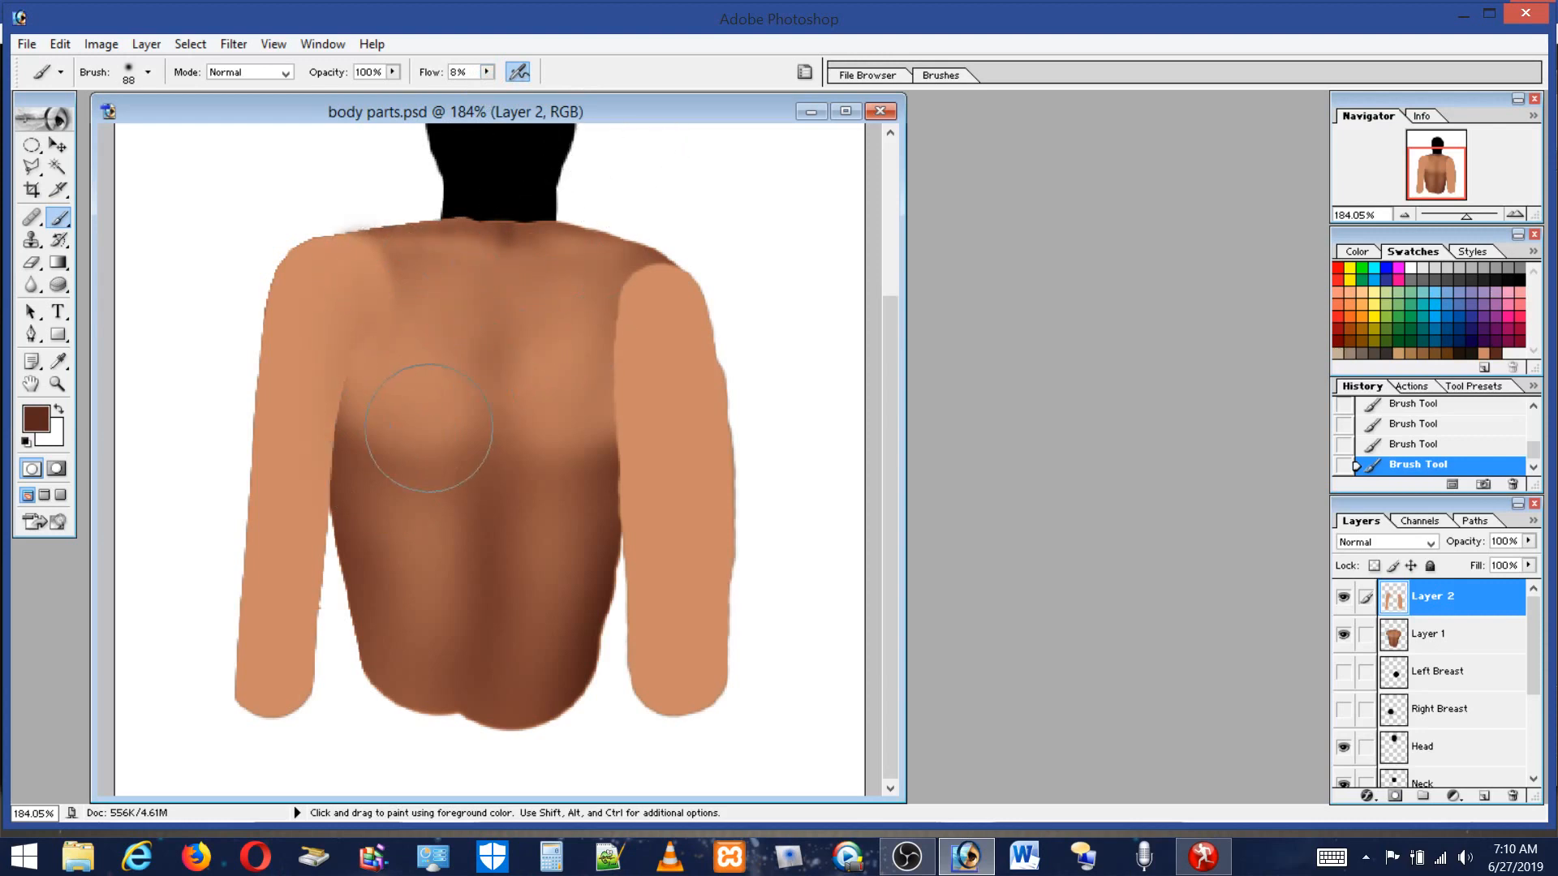
{"action": "mouse_move", "coordinate": [364, 490]}
{"action": "left_mouse_down"}
{"action": "mouse_move", "coordinate": [347, 462]}
{"action": "mouse_move", "coordinate": [339, 676]}
{"action": "mouse_move", "coordinate": [352, 589]}
{"action": "mouse_move", "coordinate": [386, 603]}
{"action": "left_mouse_up"}
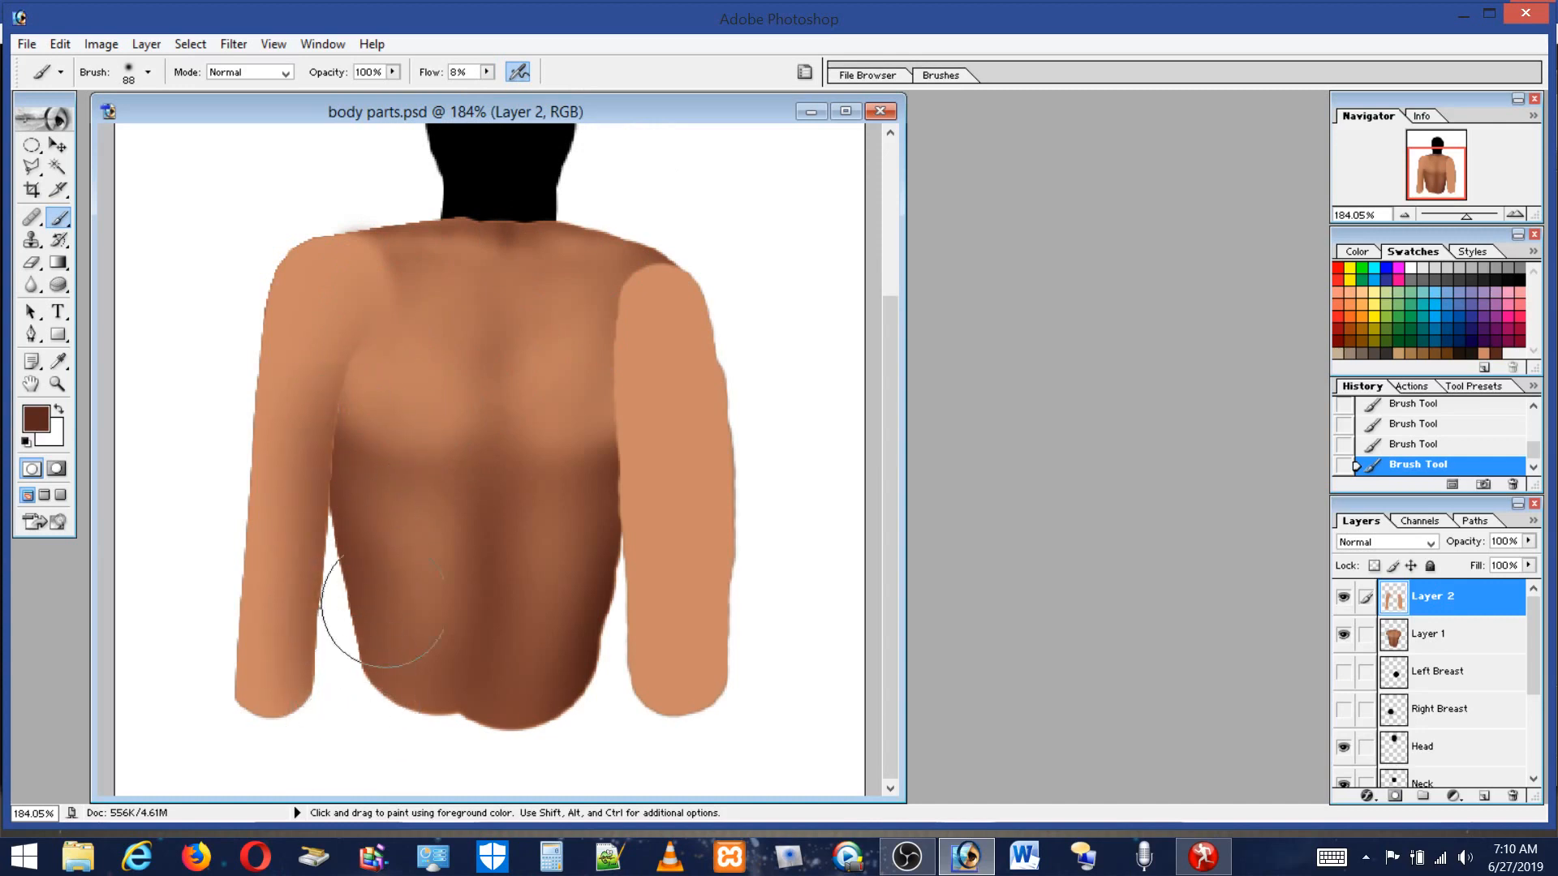
Set a 41 px brush and shade down the left side of the back and shoulder.
{"action": "left_click", "coordinate": [125, 77]}
{"action": "left_click_drag", "start_coordinate": [71, 123], "coordinate": [63, 124]}
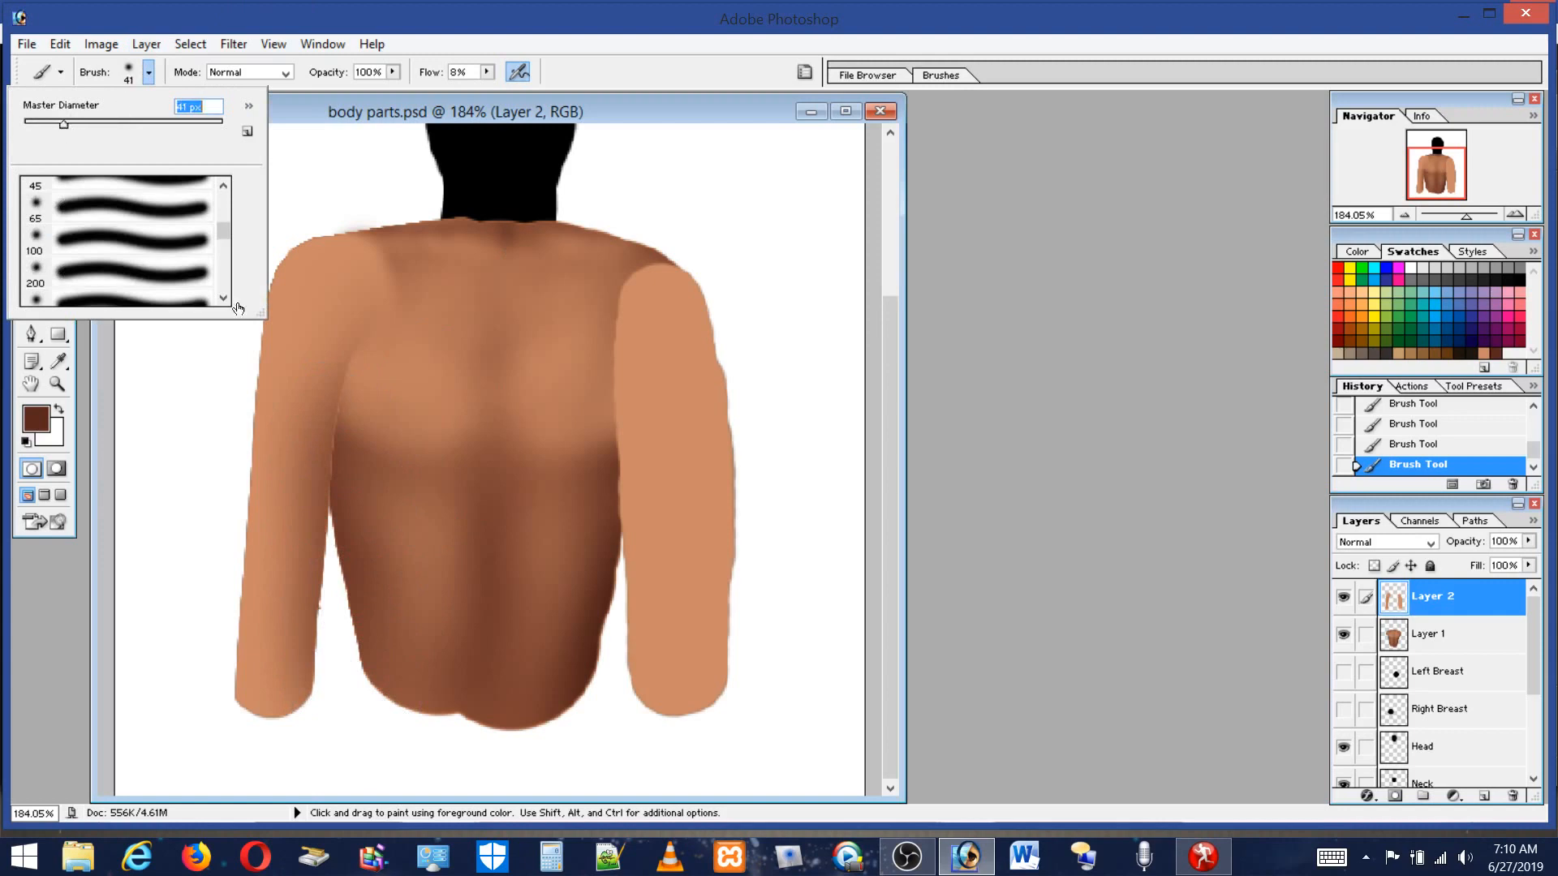
{"action": "key", "text": "Return"}
{"action": "left_click_drag", "start_coordinate": [348, 456], "coordinate": [335, 615]}
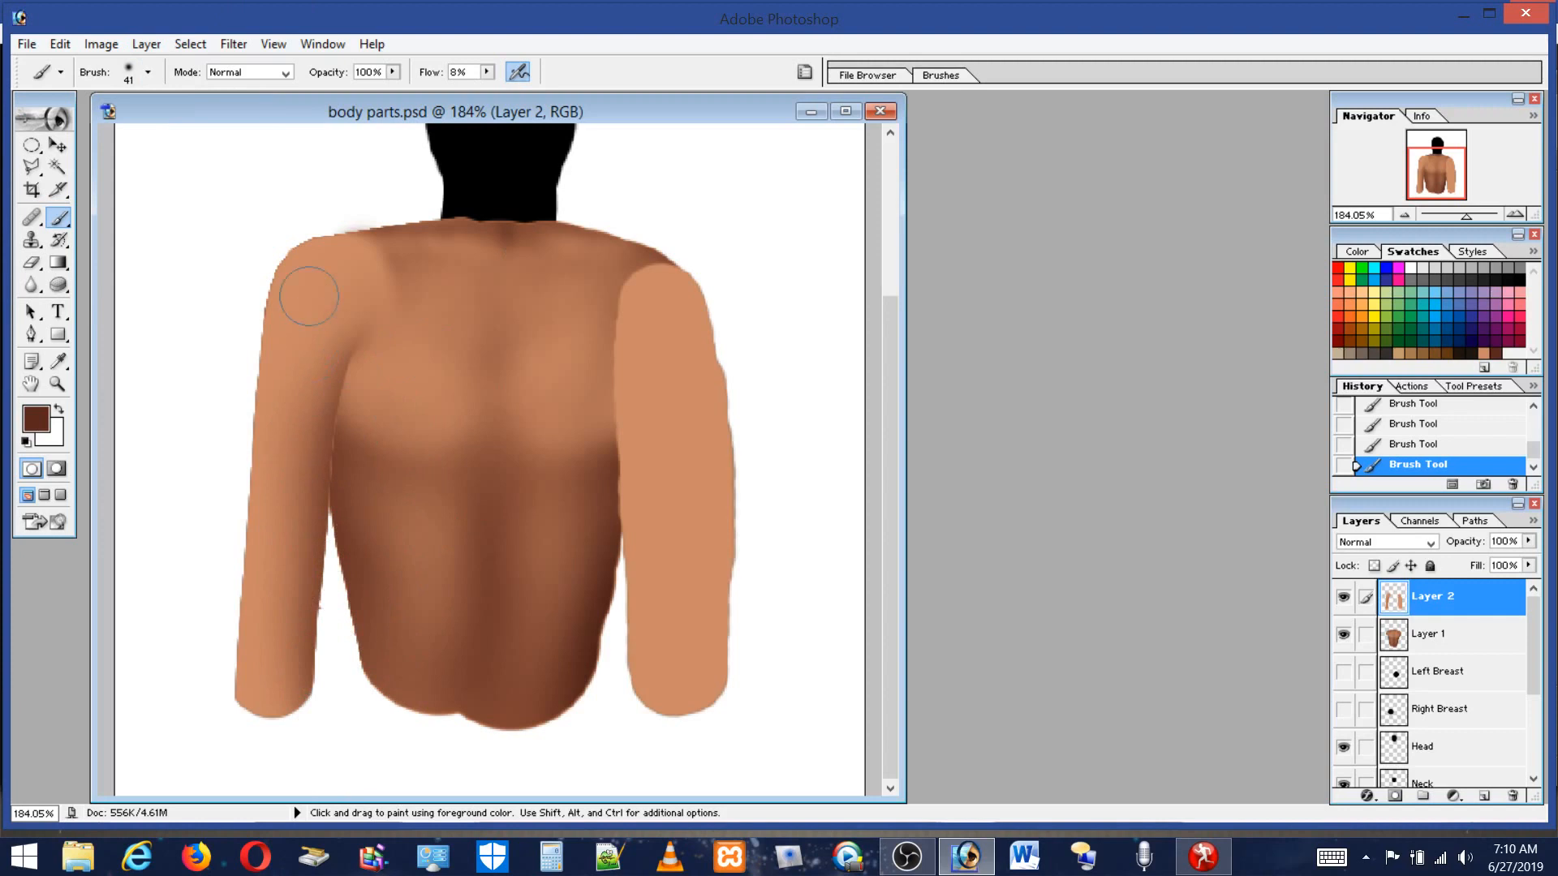
{"action": "mouse_move", "coordinate": [314, 236]}
{"action": "left_mouse_down"}
{"action": "mouse_move", "coordinate": [220, 314]}
{"action": "mouse_move", "coordinate": [274, 244]}
{"action": "mouse_move", "coordinate": [210, 474]}
{"action": "mouse_move", "coordinate": [232, 307]}
{"action": "mouse_move", "coordinate": [225, 411]}
{"action": "mouse_move", "coordinate": [245, 286]}
{"action": "mouse_move", "coordinate": [241, 446]}
{"action": "mouse_move", "coordinate": [218, 439]}
{"action": "mouse_move", "coordinate": [203, 515]}
{"action": "mouse_move", "coordinate": [236, 458]}
{"action": "mouse_move", "coordinate": [225, 608]}
{"action": "mouse_move", "coordinate": [251, 452]}
{"action": "mouse_move", "coordinate": [241, 693]}
{"action": "mouse_move", "coordinate": [236, 641]}
{"action": "mouse_move", "coordinate": [221, 745]}
{"action": "mouse_move", "coordinate": [234, 300]}
{"action": "mouse_move", "coordinate": [201, 586]}
{"action": "mouse_move", "coordinate": [243, 295]}
{"action": "mouse_move", "coordinate": [243, 485]}
{"action": "mouse_move", "coordinate": [276, 255]}
{"action": "mouse_move", "coordinate": [231, 490]}
{"action": "left_mouse_up"}
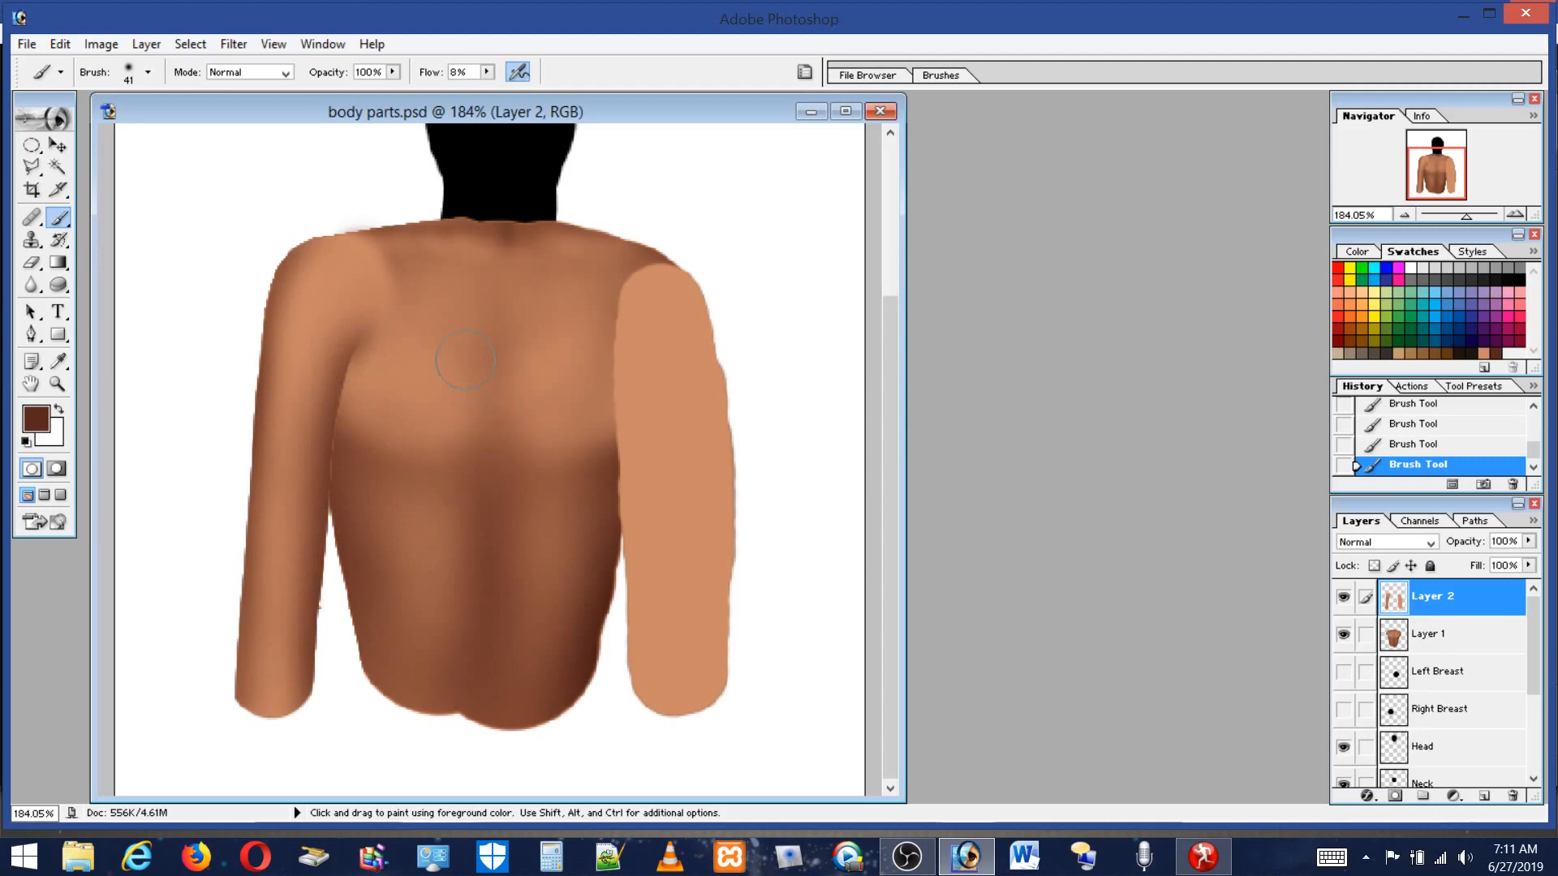
{"action": "left_click", "coordinate": [374, 312], "text": "alt"}
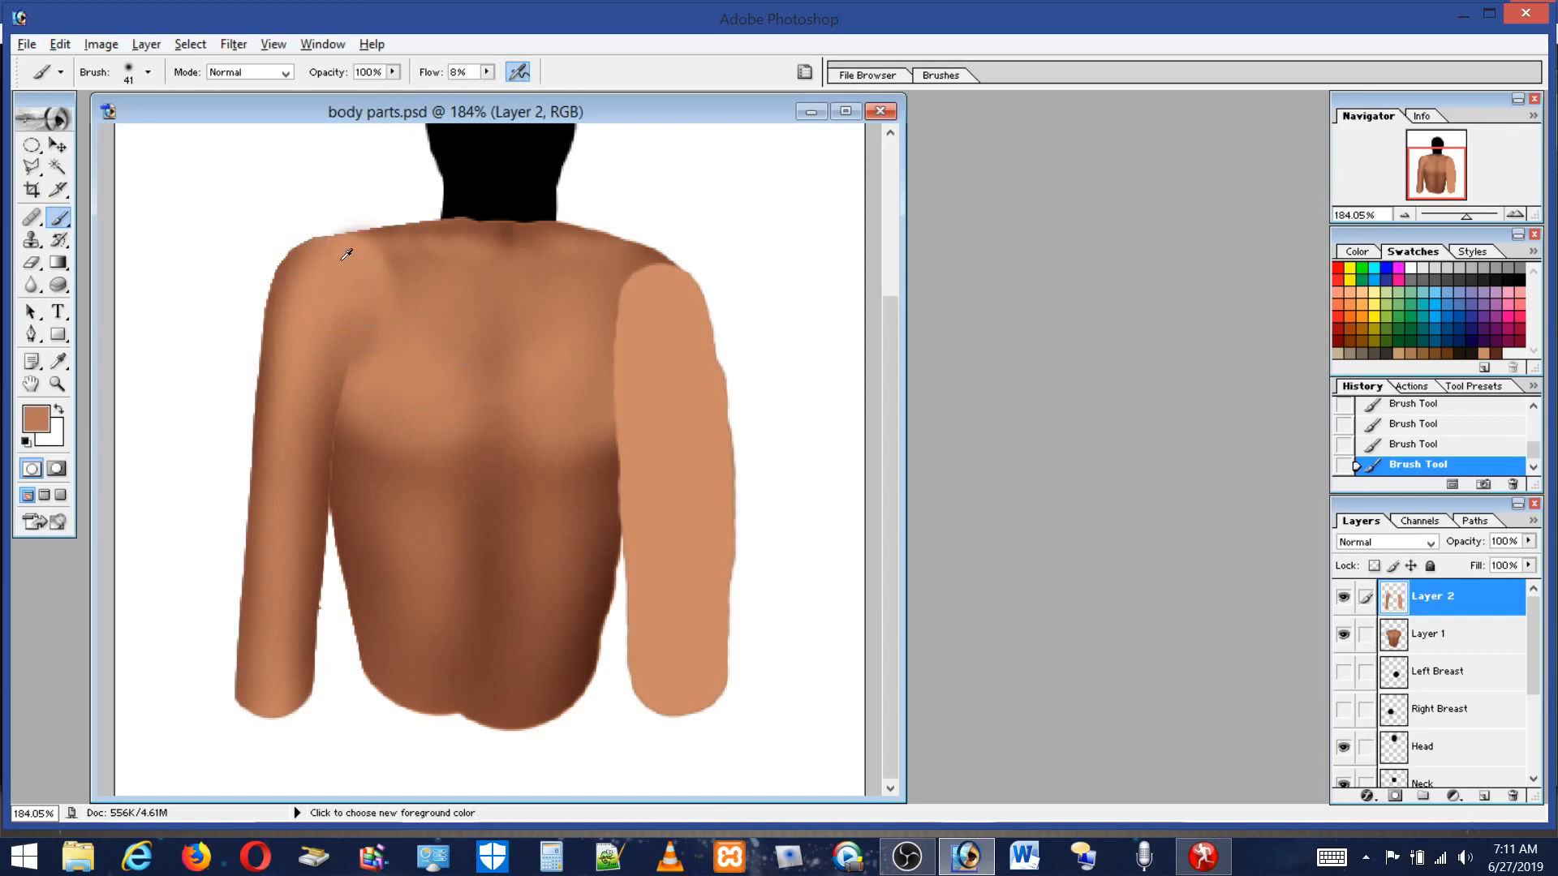
{"action": "key", "text": "alt"}
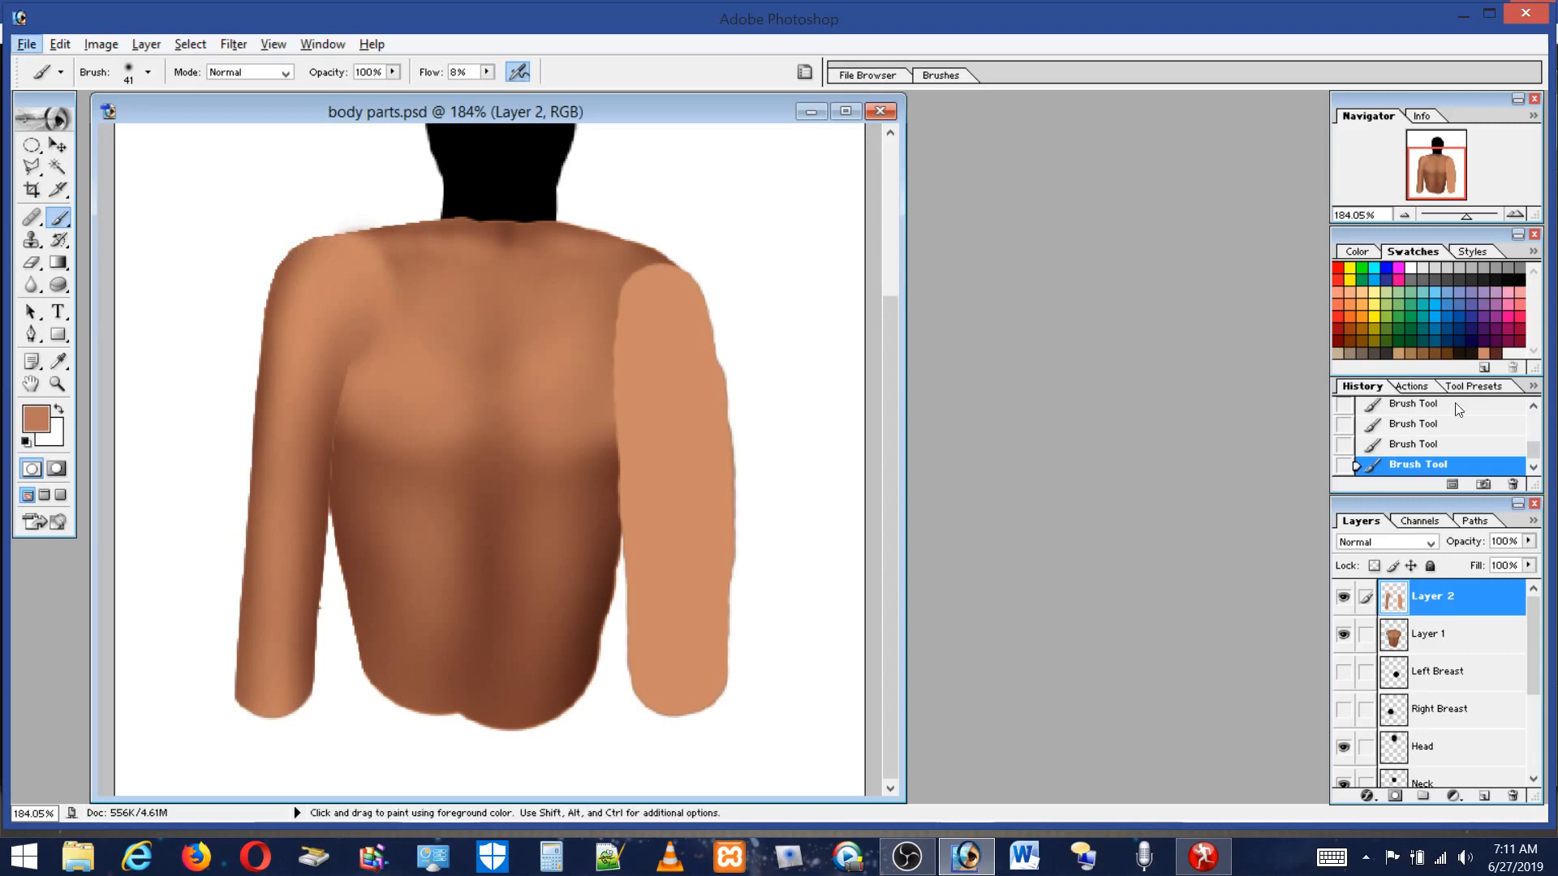
{"action": "left_click", "coordinate": [1513, 484]}
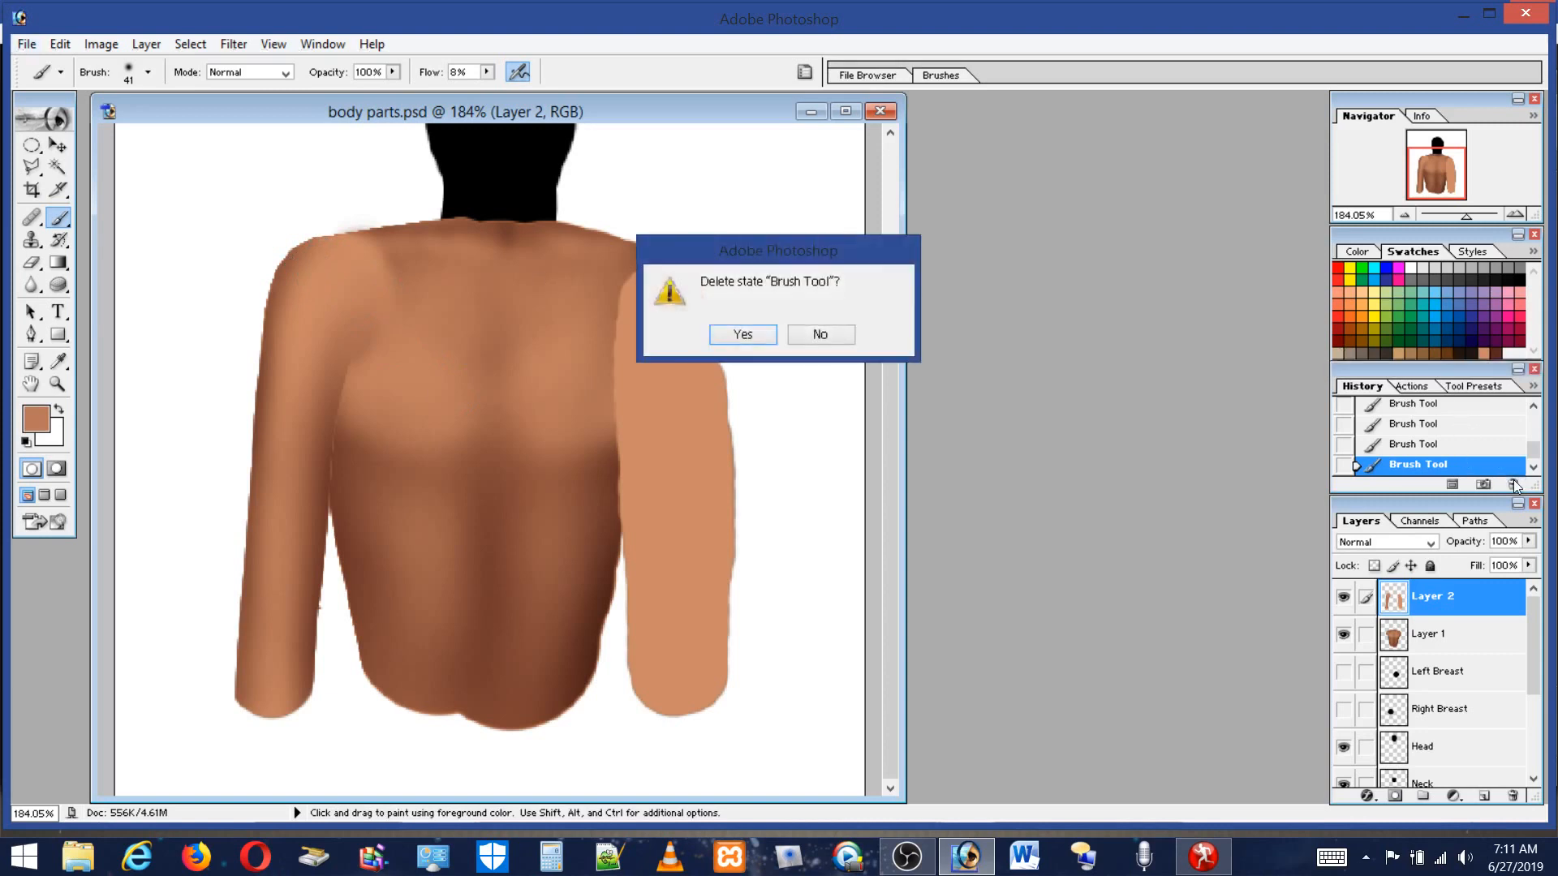
{"action": "left_click", "coordinate": [850, 334]}
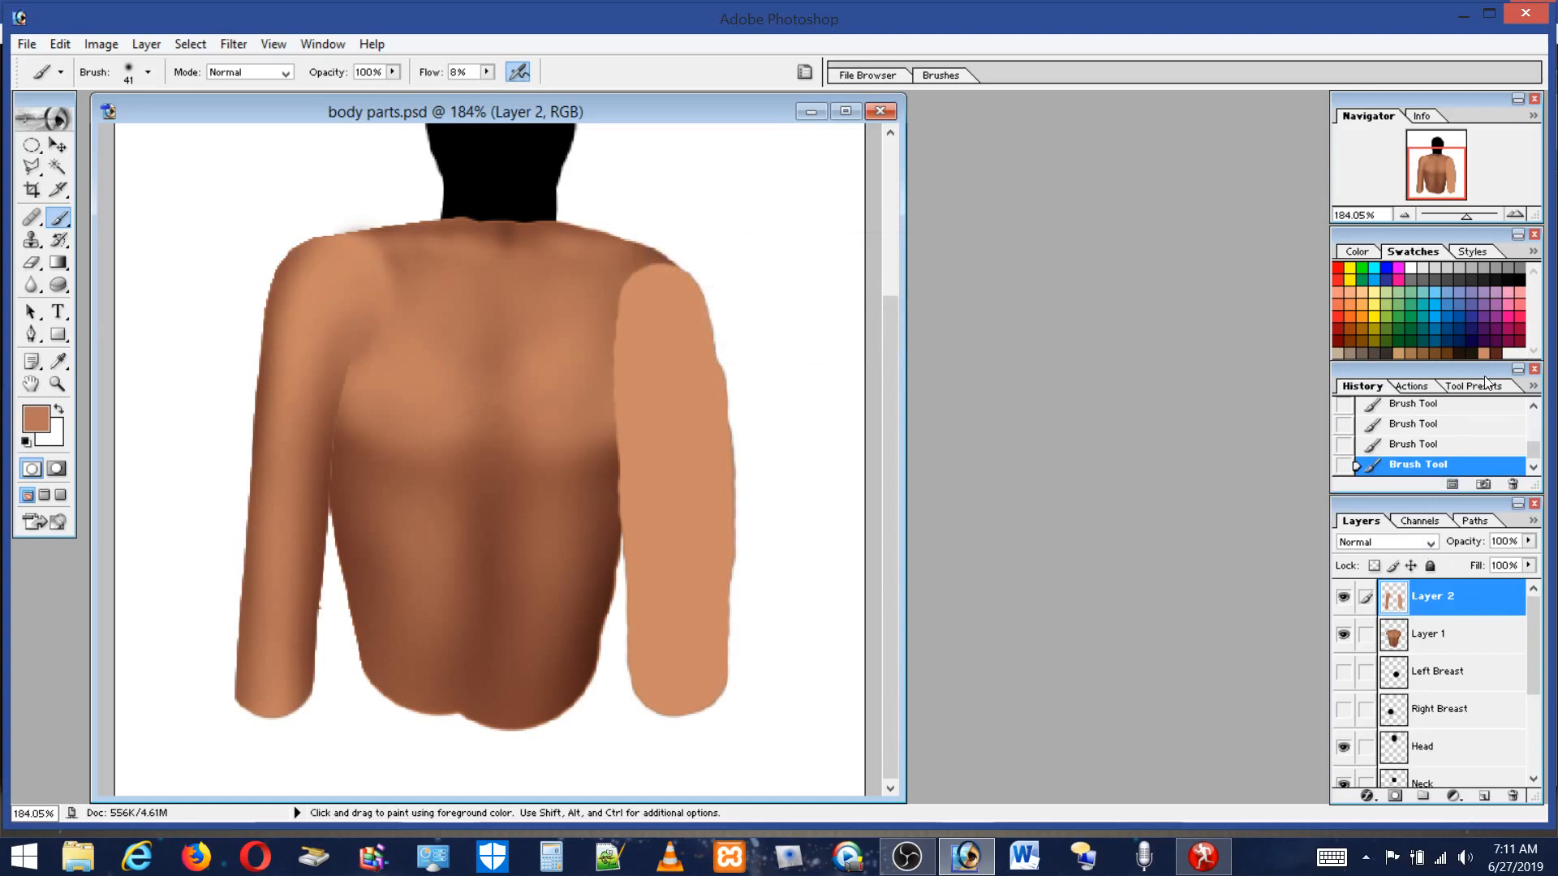
Sample the upper back's skin tone and dab it onto the top of the left shoulder.
{"action": "left_click", "coordinate": [1492, 352]}
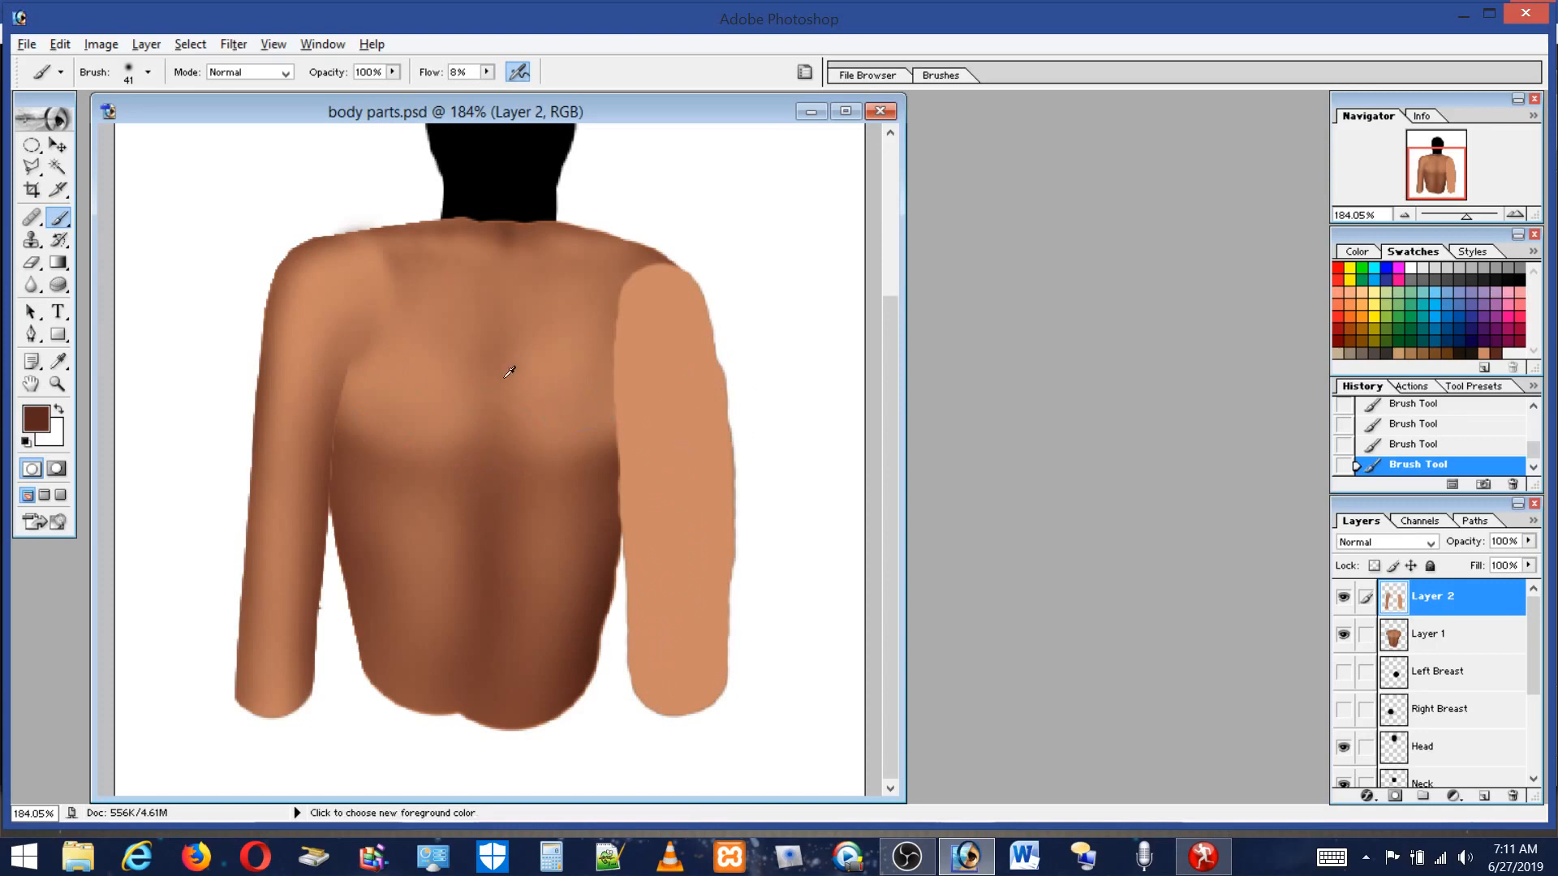
{"action": "left_click", "coordinate": [410, 357], "text": "alt"}
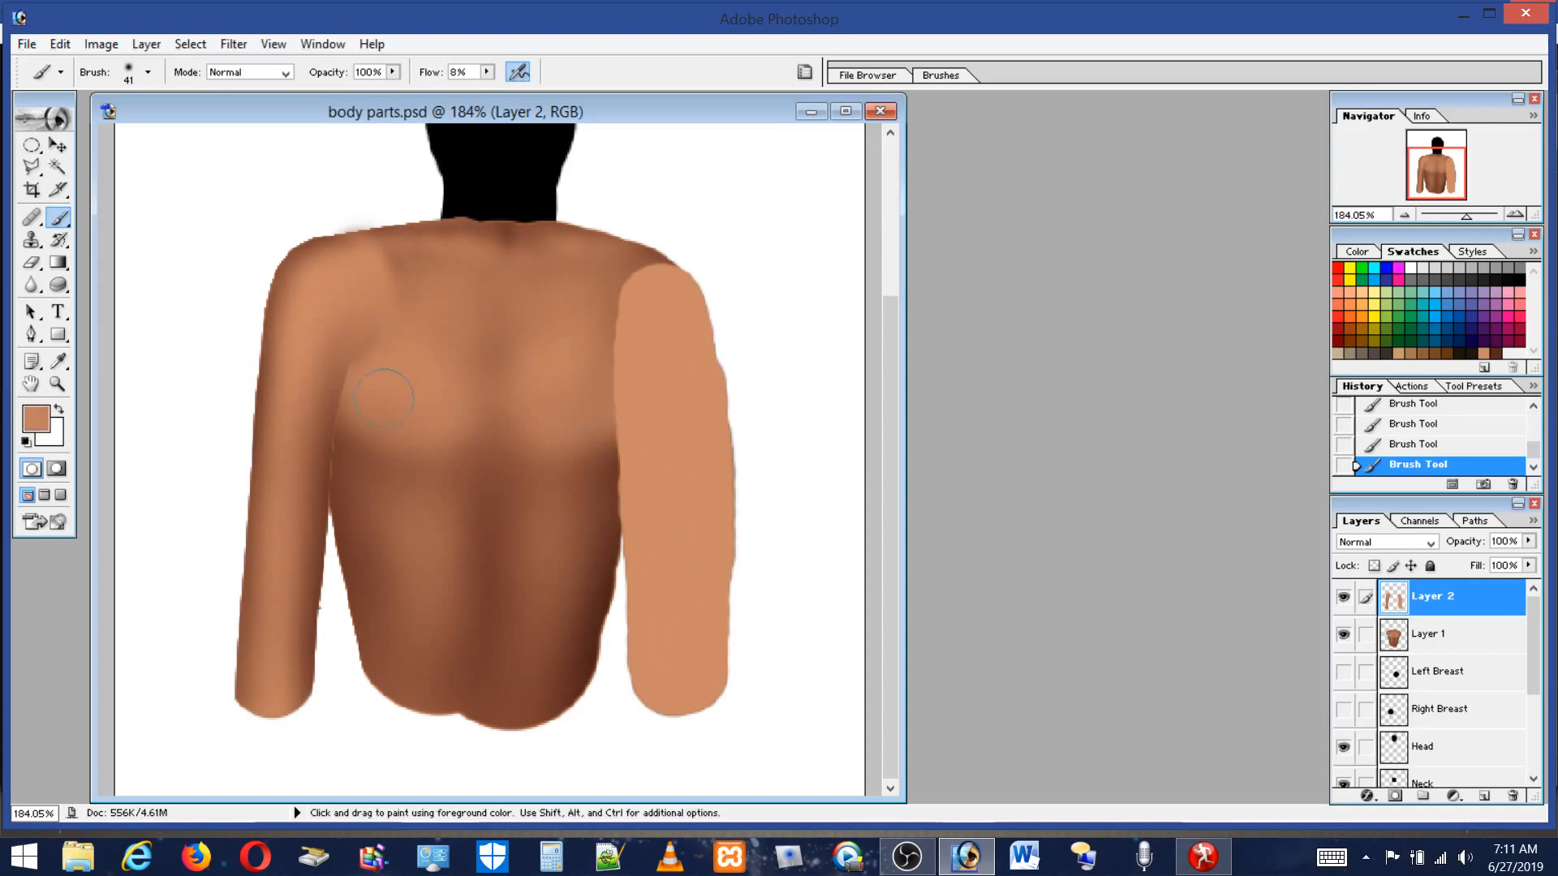
{"action": "key", "text": "alt"}
{"action": "left_click", "coordinate": [423, 263], "text": "alt"}
Set the brush to 19 px and toggle Layer 2's visibility off and on to compare.
{"action": "left_click", "coordinate": [127, 79]}
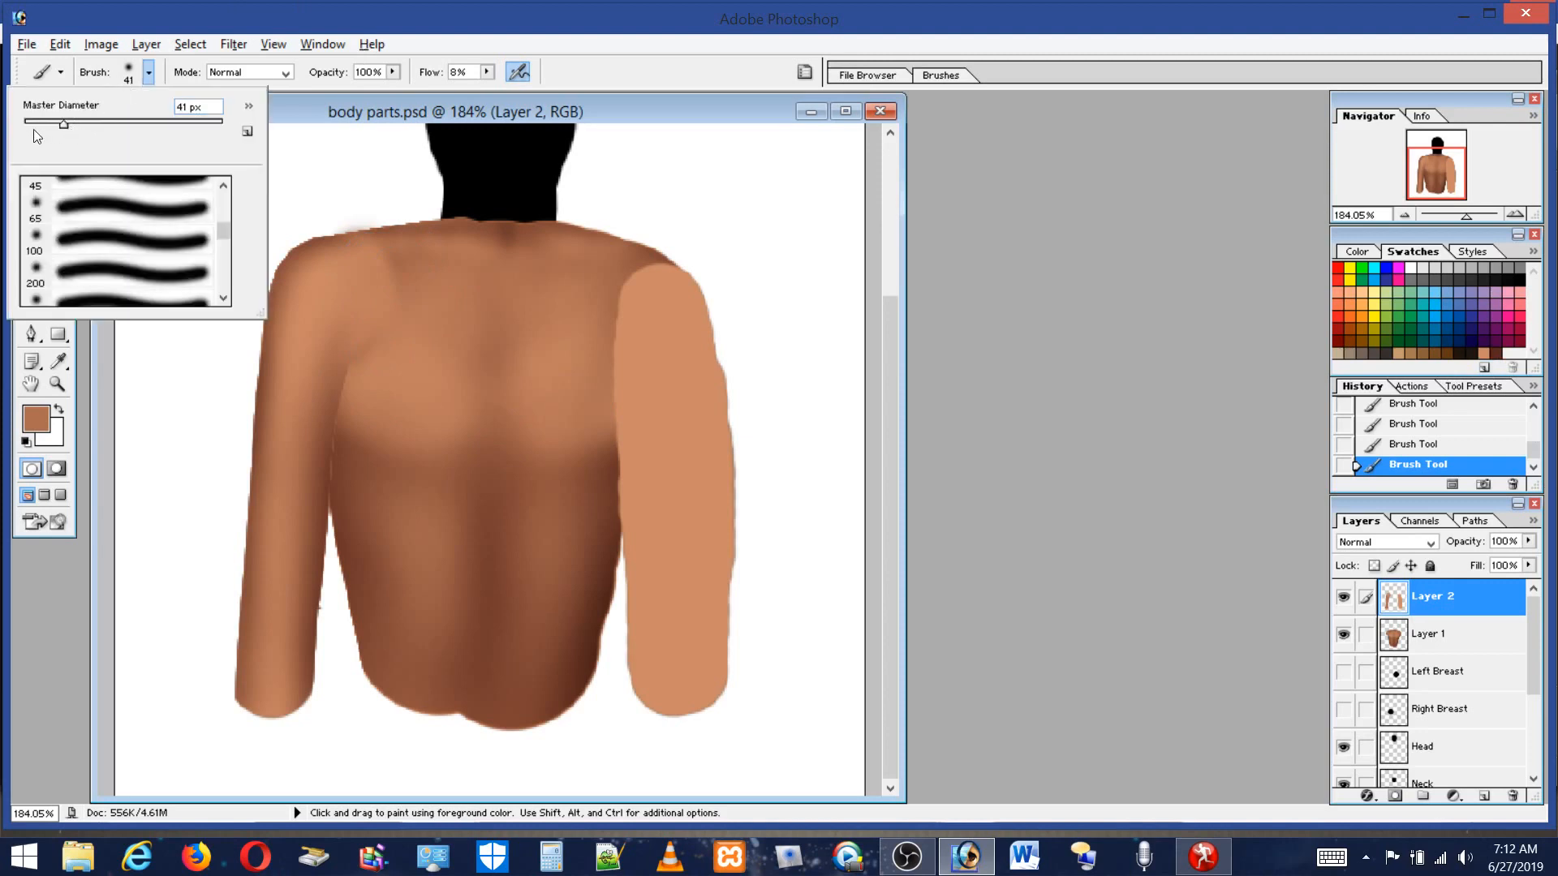
{"action": "left_click", "coordinate": [42, 121]}
{"action": "key", "text": "Return"}
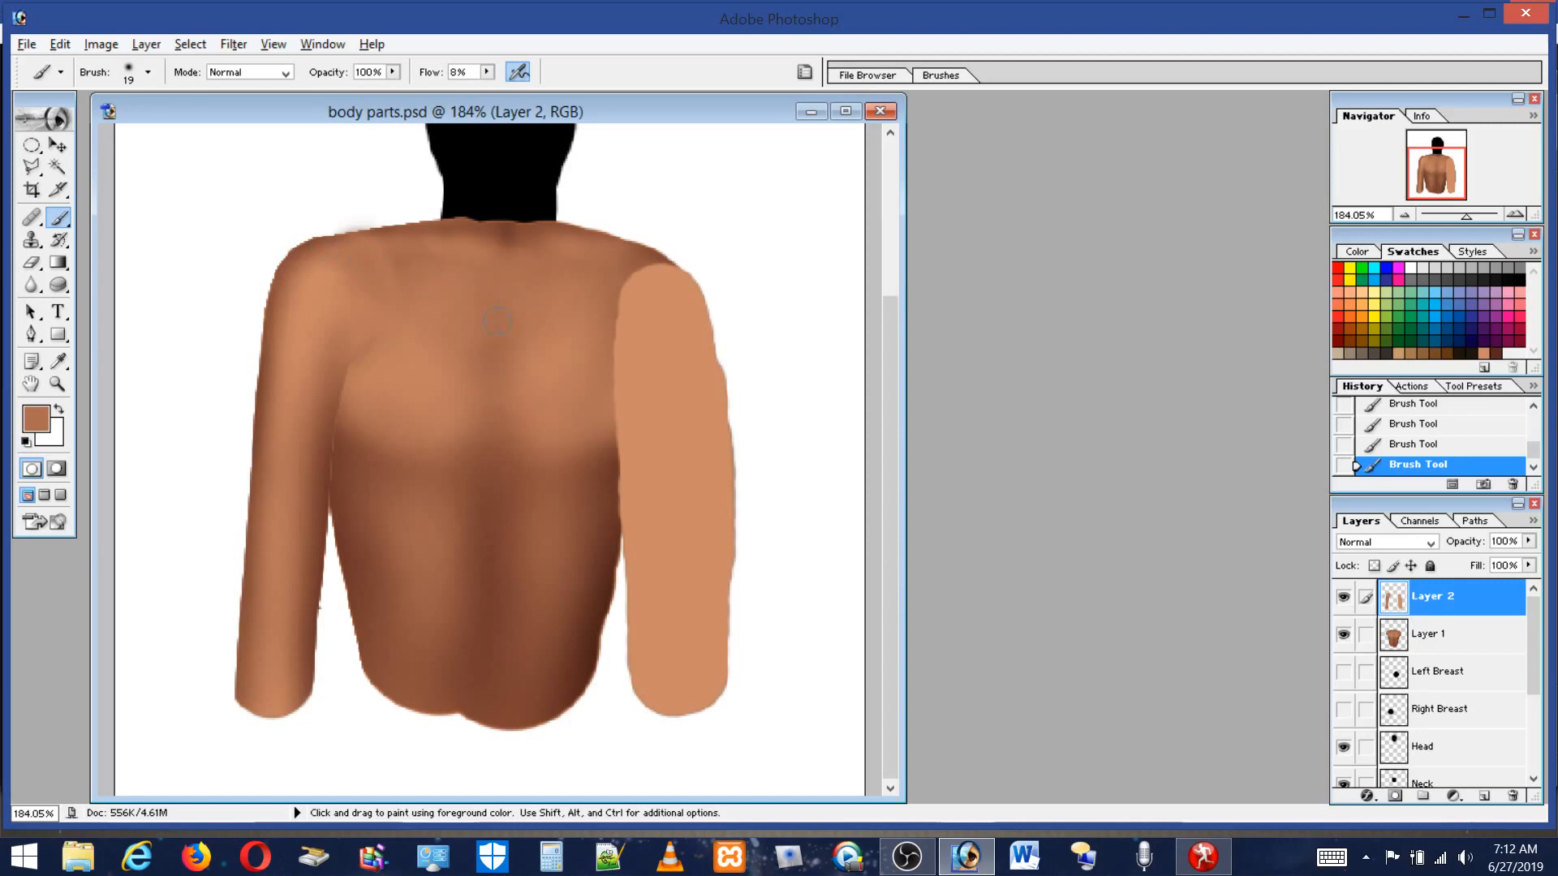
{"action": "left_click", "coordinate": [1341, 598]}
{"action": "left_click", "coordinate": [1341, 597]}
Try erasing a spot on the upper back with a 44 px eraser, compare Layer 2 on and off, then undo the erase.
{"action": "left_click", "coordinate": [33, 263]}
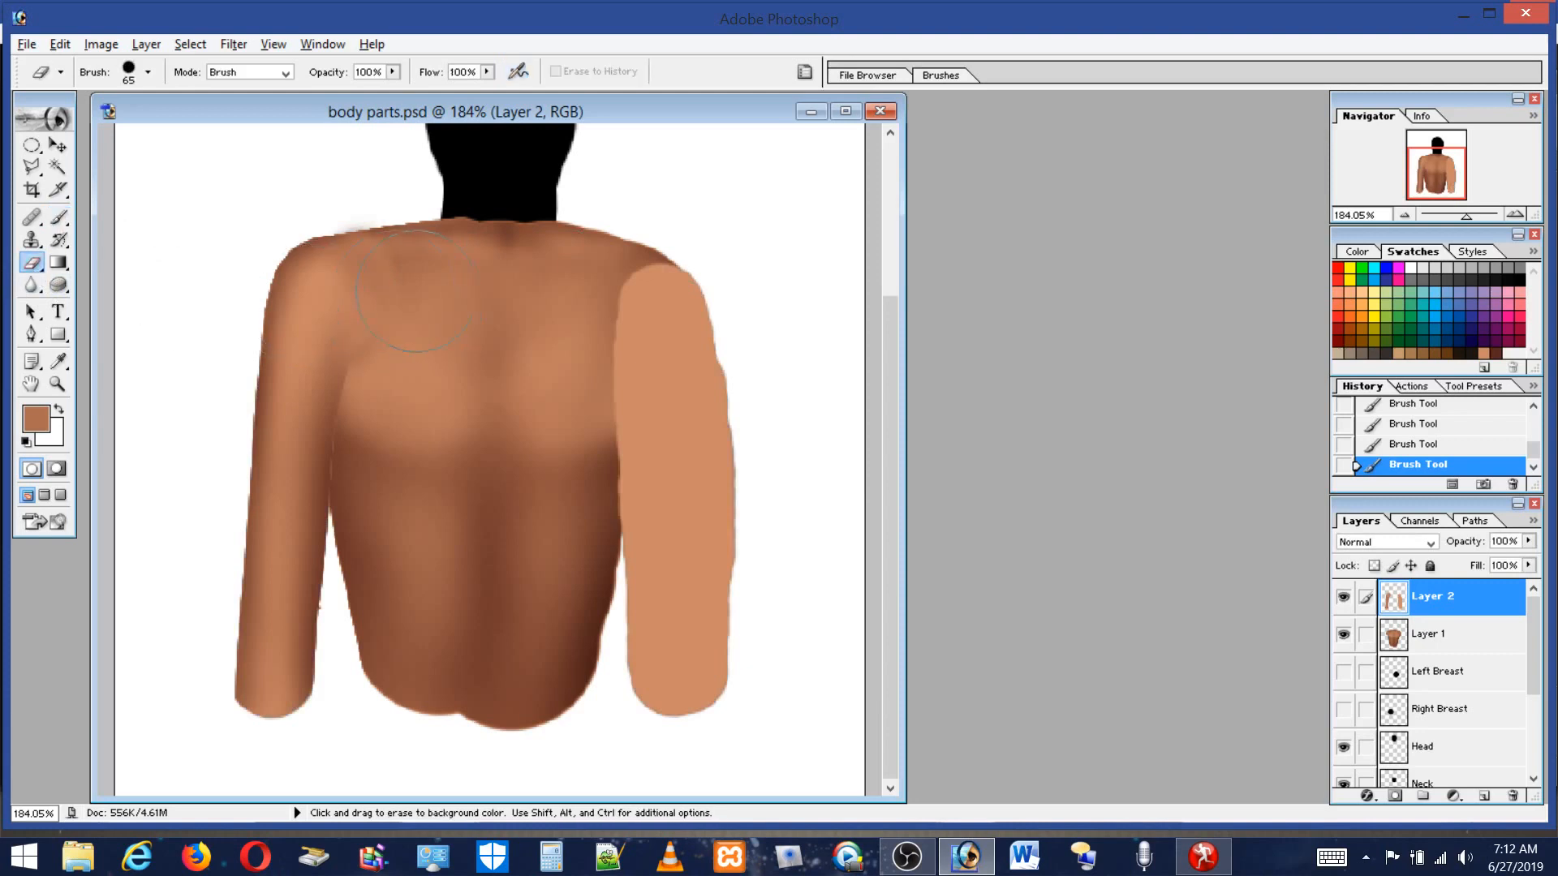
{"action": "left_click", "coordinate": [128, 73]}
{"action": "left_click", "coordinate": [89, 213]}
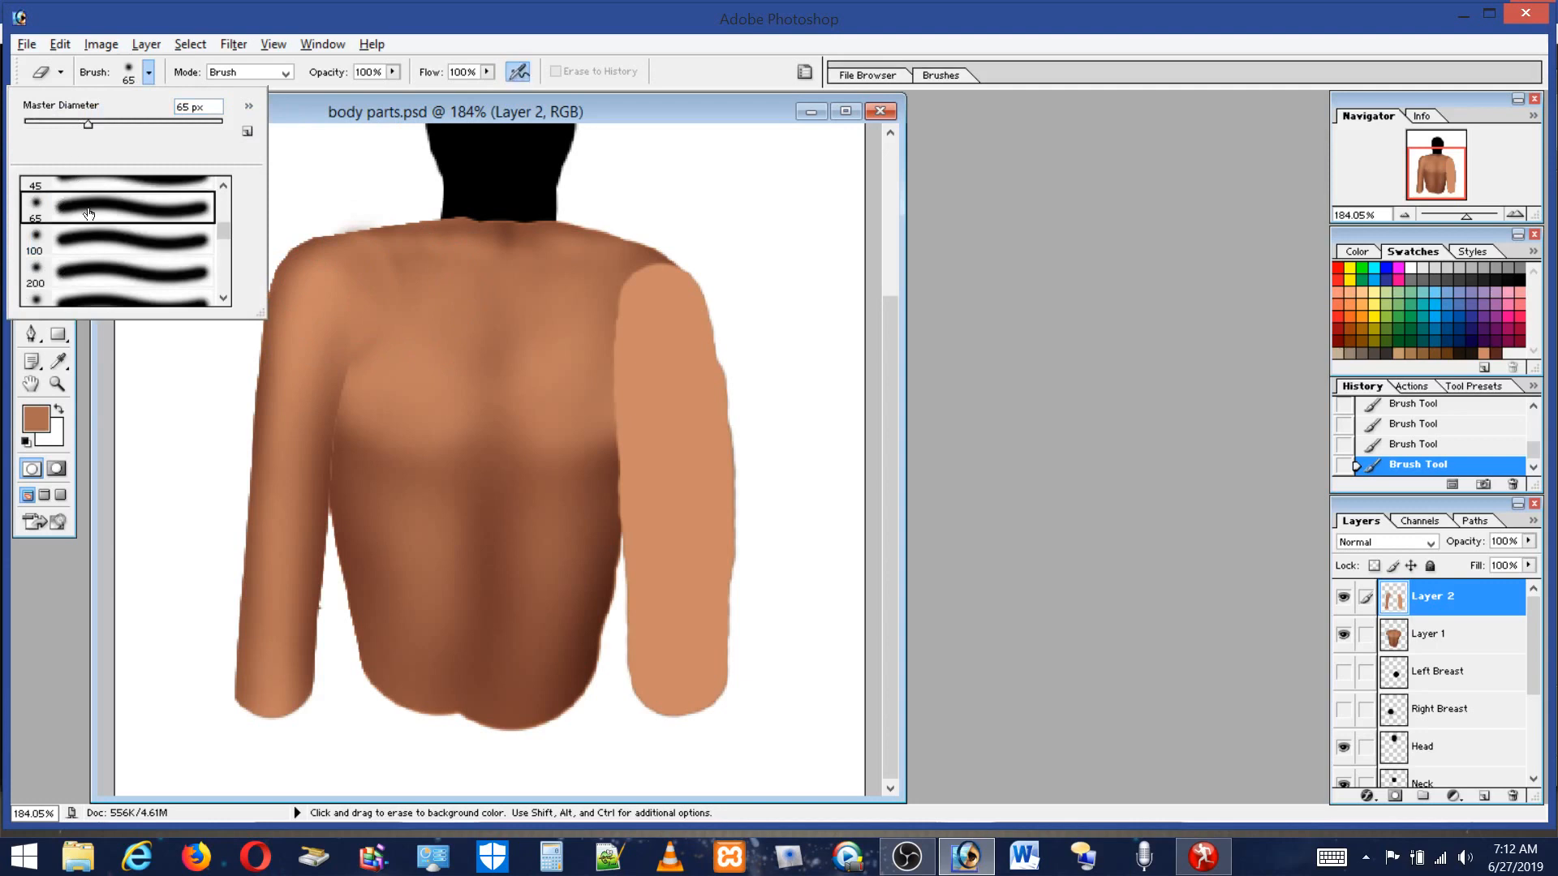
{"action": "left_click", "coordinate": [66, 124]}
{"action": "left_click", "coordinate": [428, 308]}
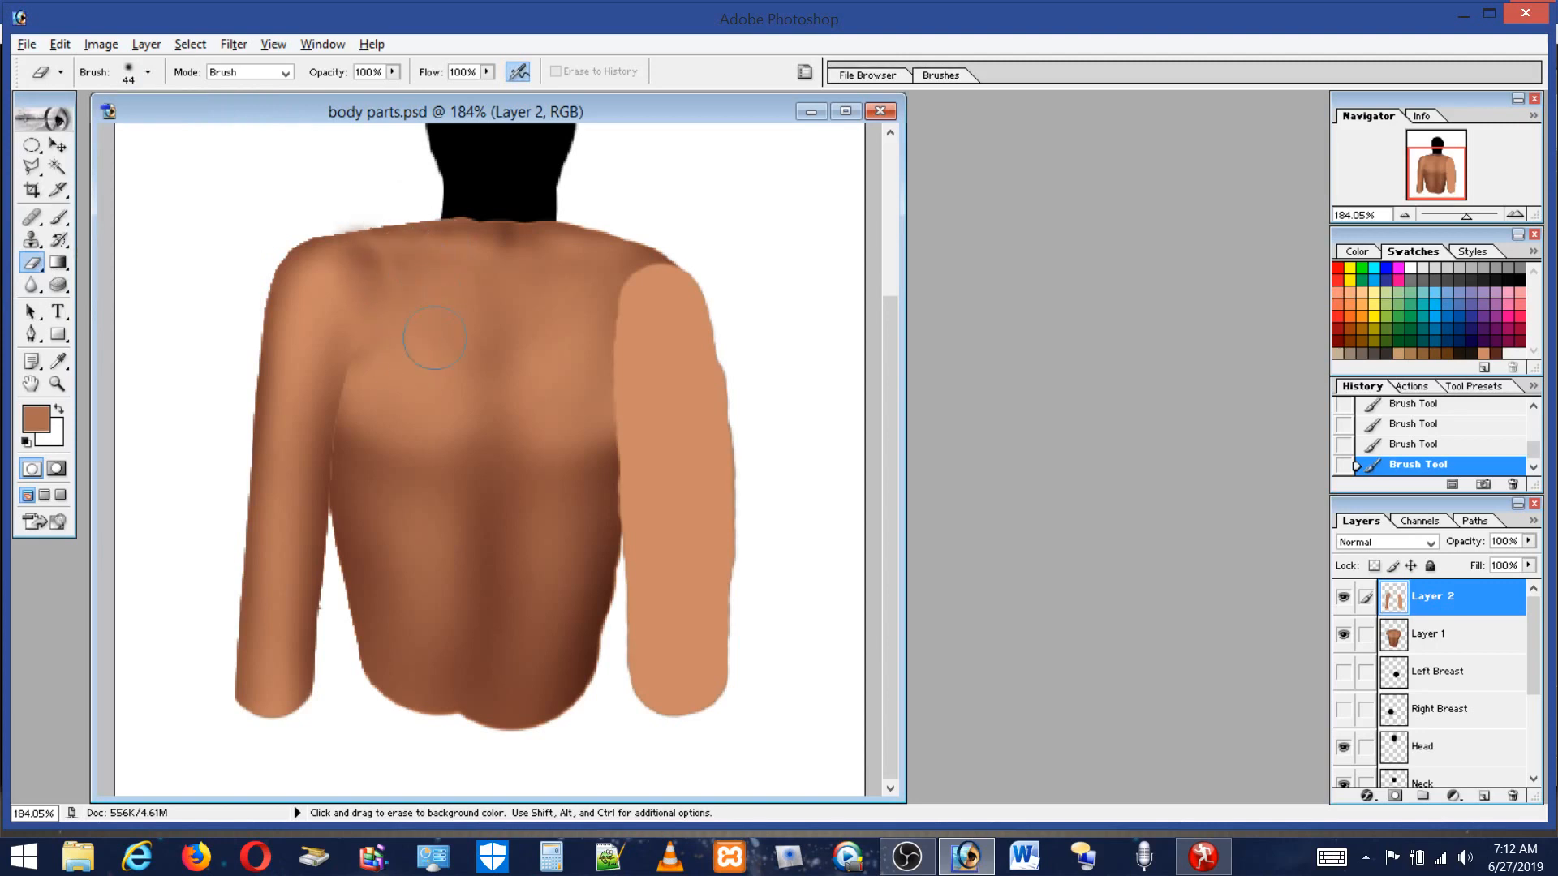
{"action": "left_click", "coordinate": [430, 290]}
{"action": "left_click", "coordinate": [1342, 600]}
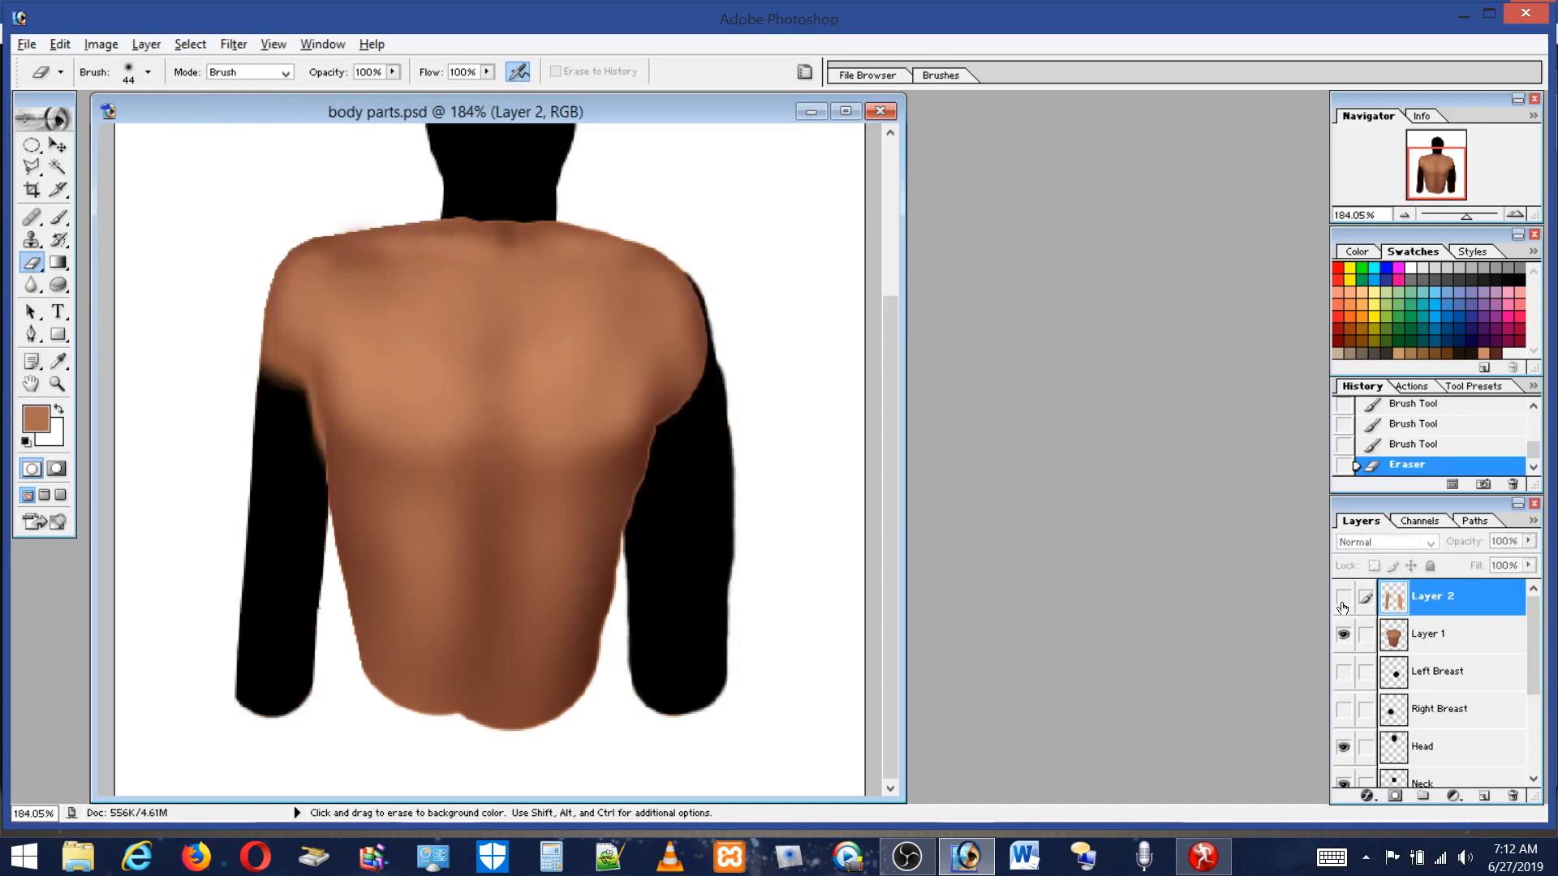
{"action": "left_click", "coordinate": [1343, 601]}
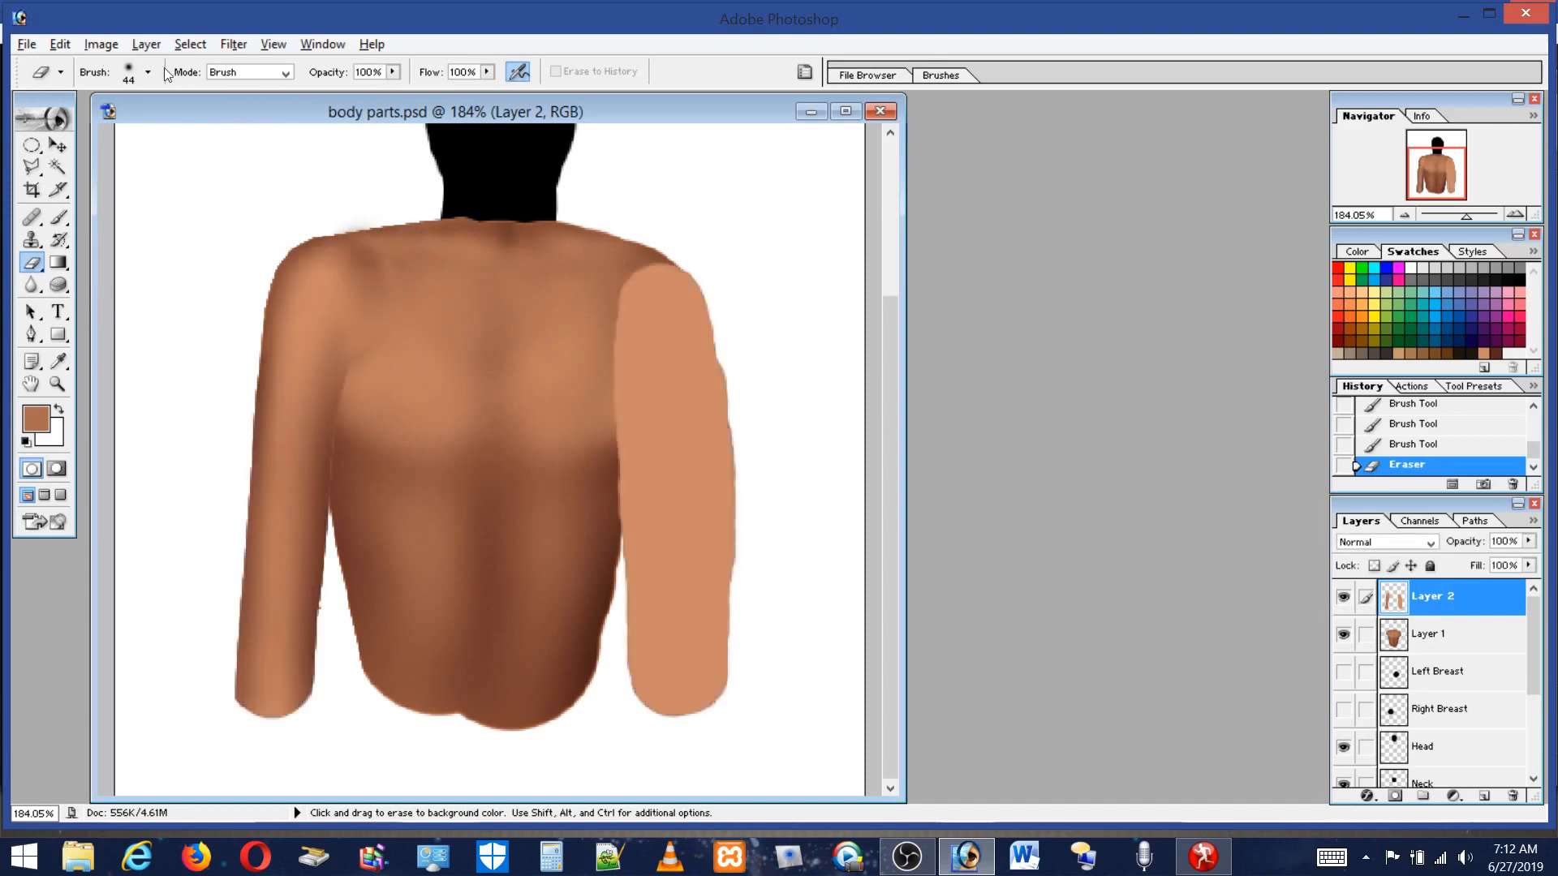
{"action": "left_click", "coordinate": [62, 44]}
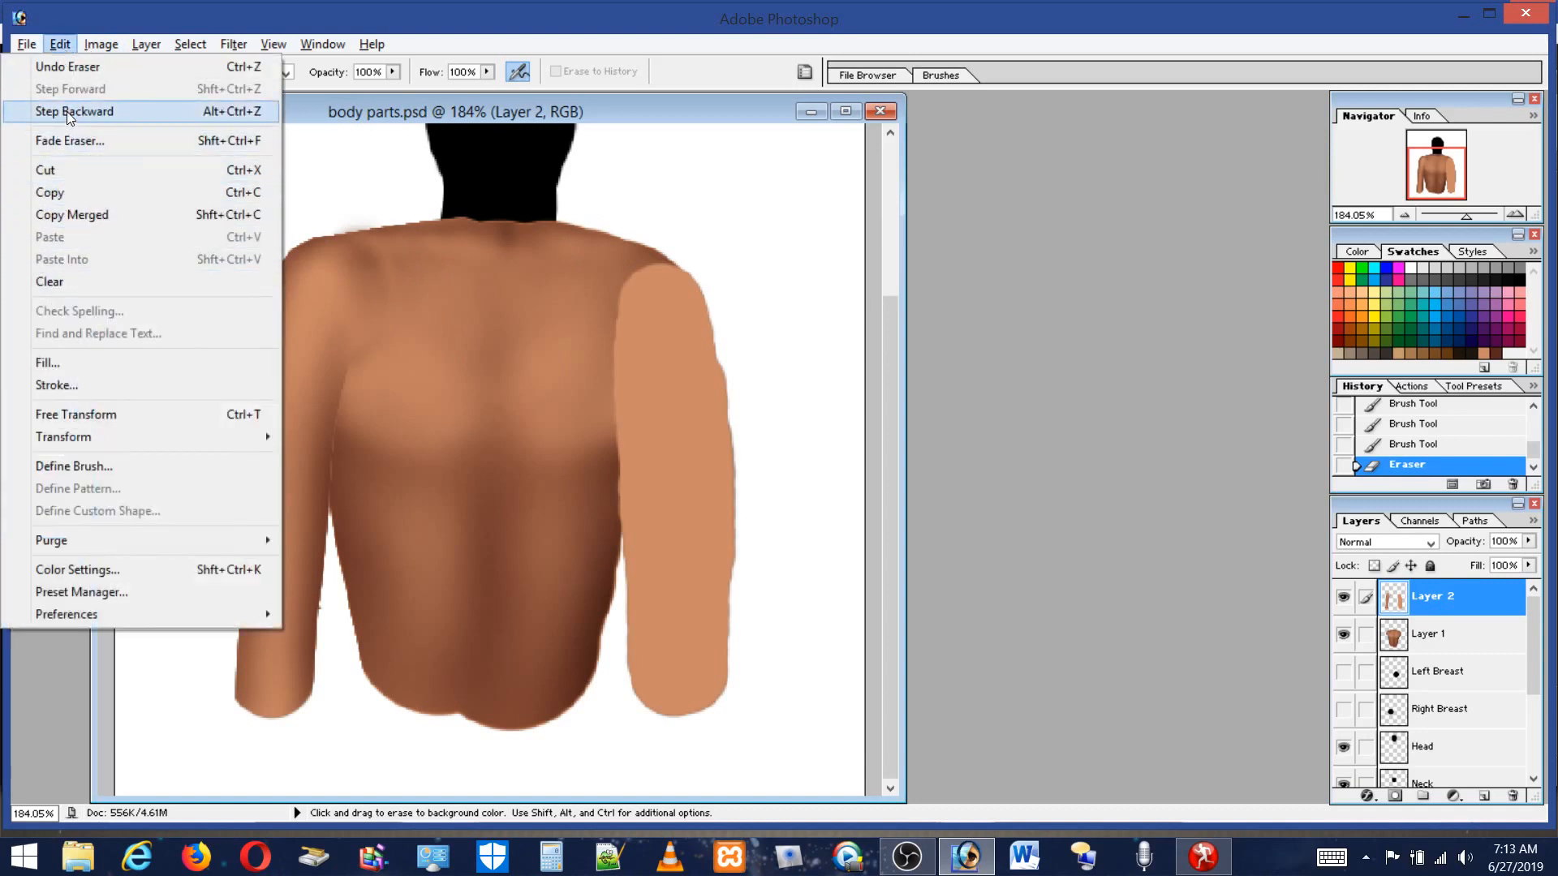
{"action": "left_click", "coordinate": [71, 67]}
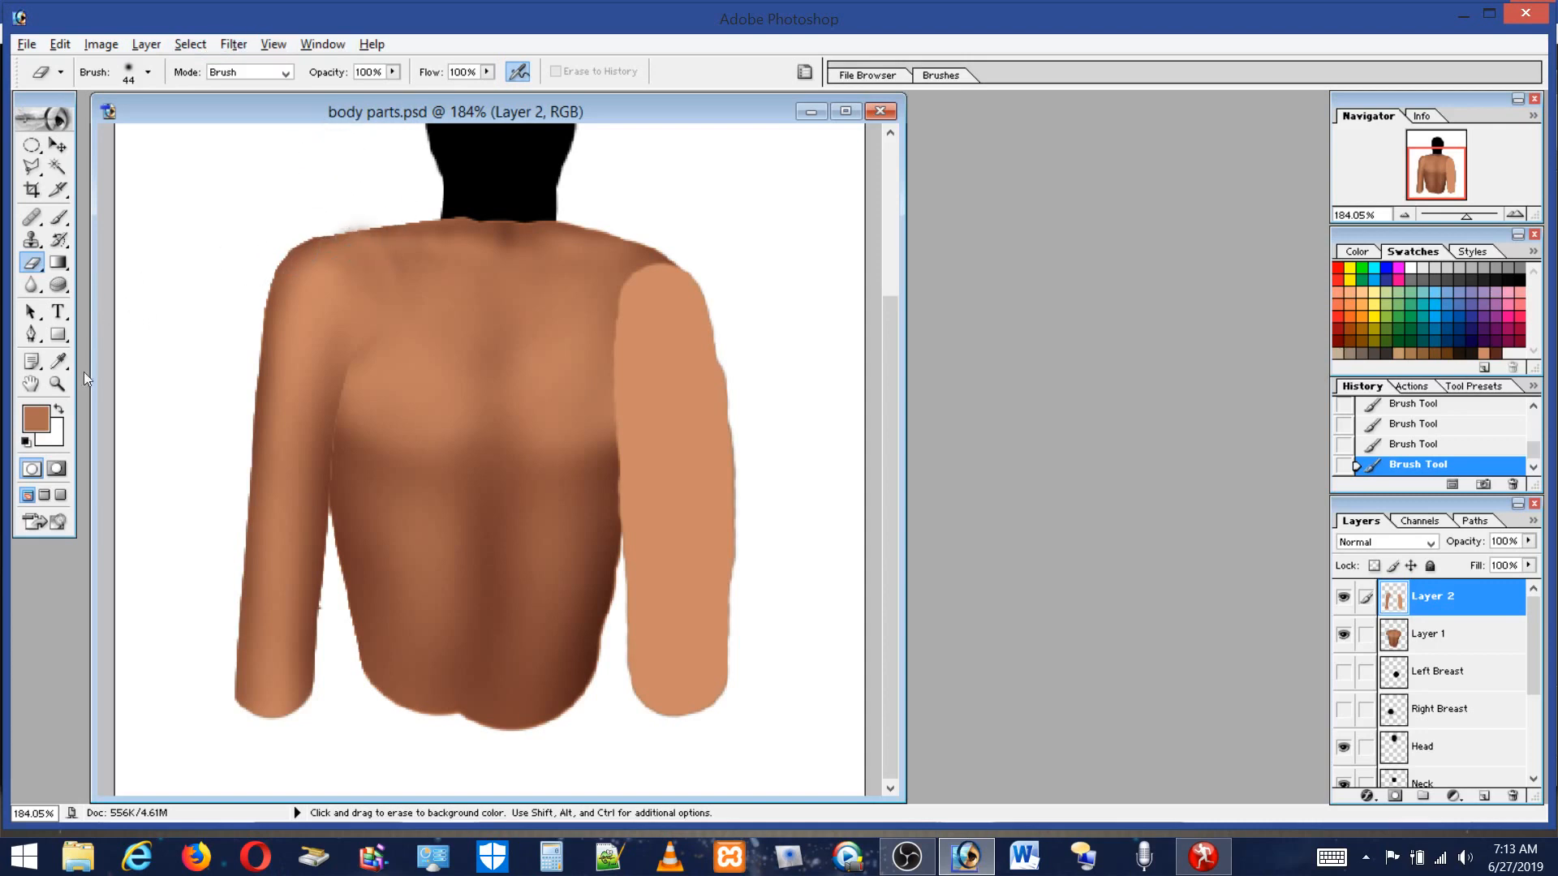
Inspect the left shoulder edge up close, fit the view again, and turn on Extras to show the selection outline.
{"action": "left_click", "coordinate": [58, 384]}
{"action": "left_click_drag", "start_coordinate": [293, 200], "coordinate": [371, 260]}
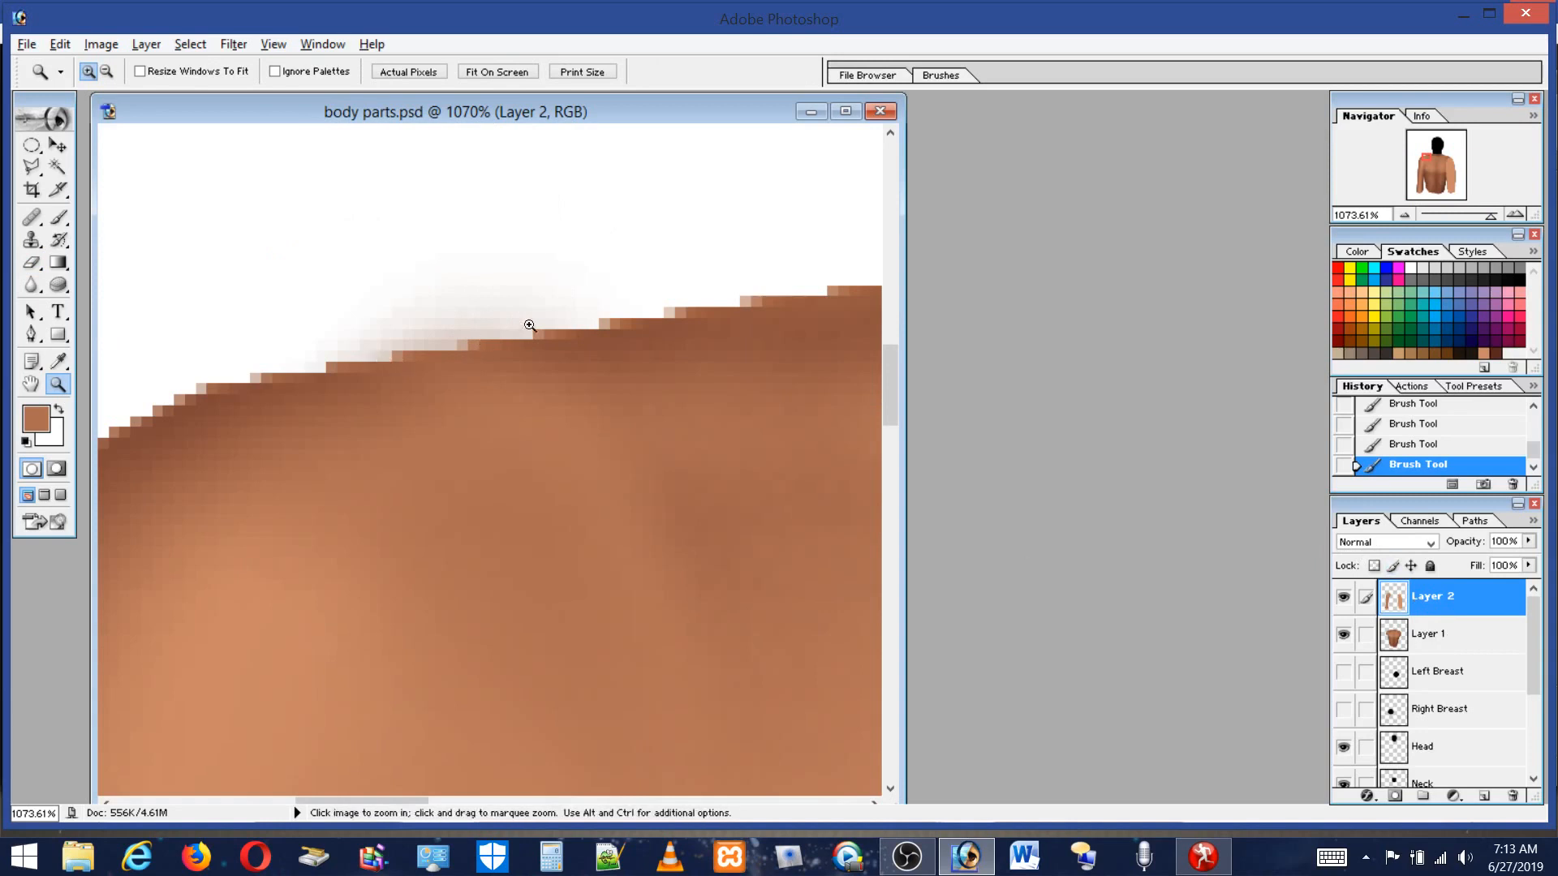
{"action": "double_click", "coordinate": [37, 385]}
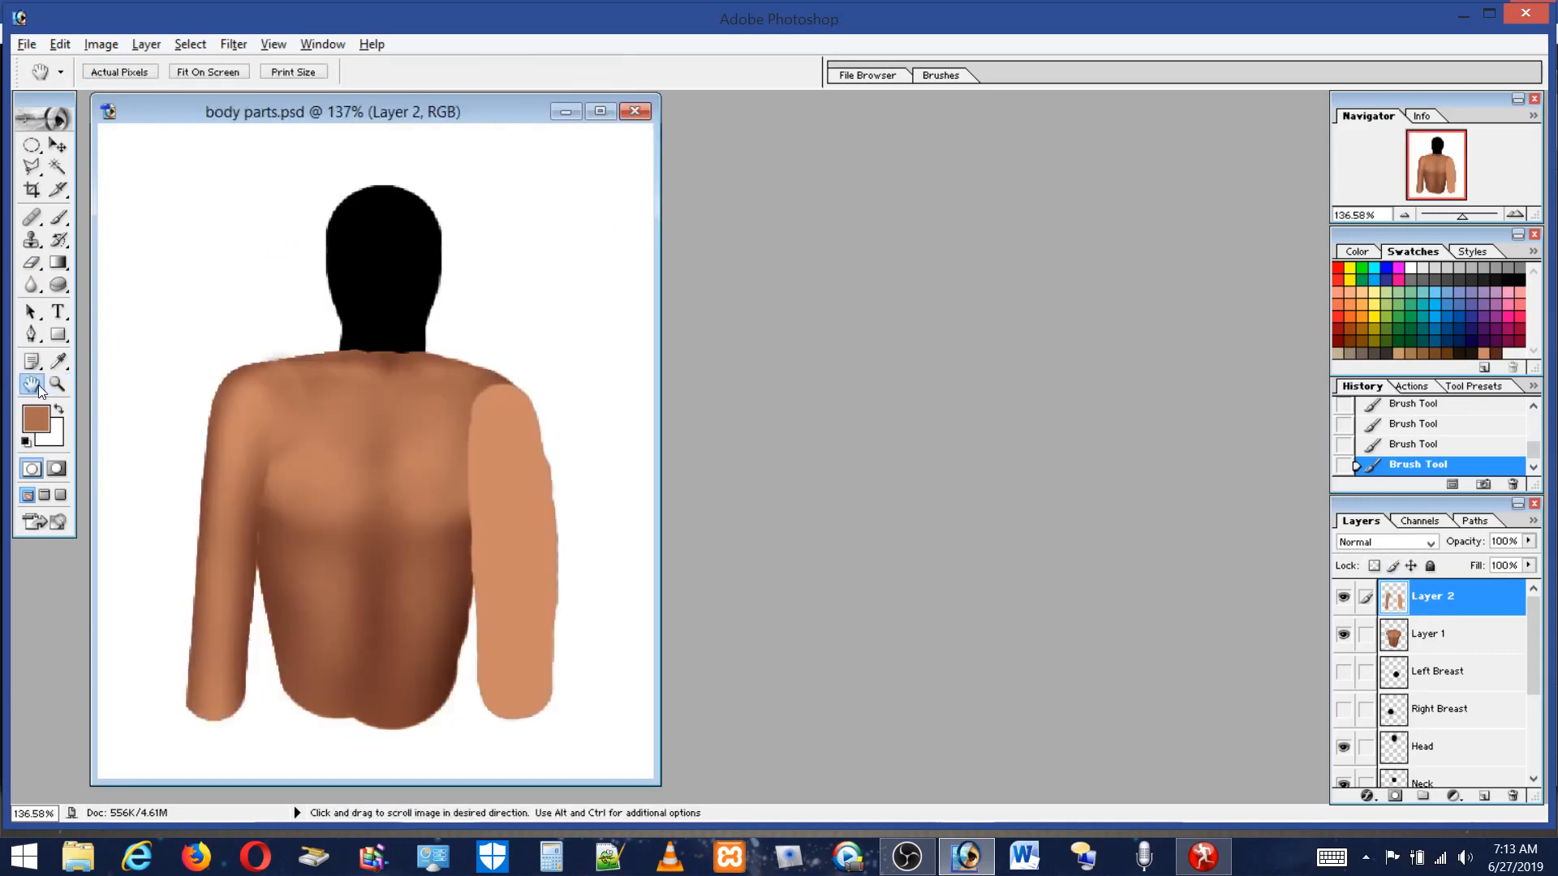
{"action": "left_click", "coordinate": [234, 44]}
{"action": "mouse_move", "coordinate": [273, 43]}
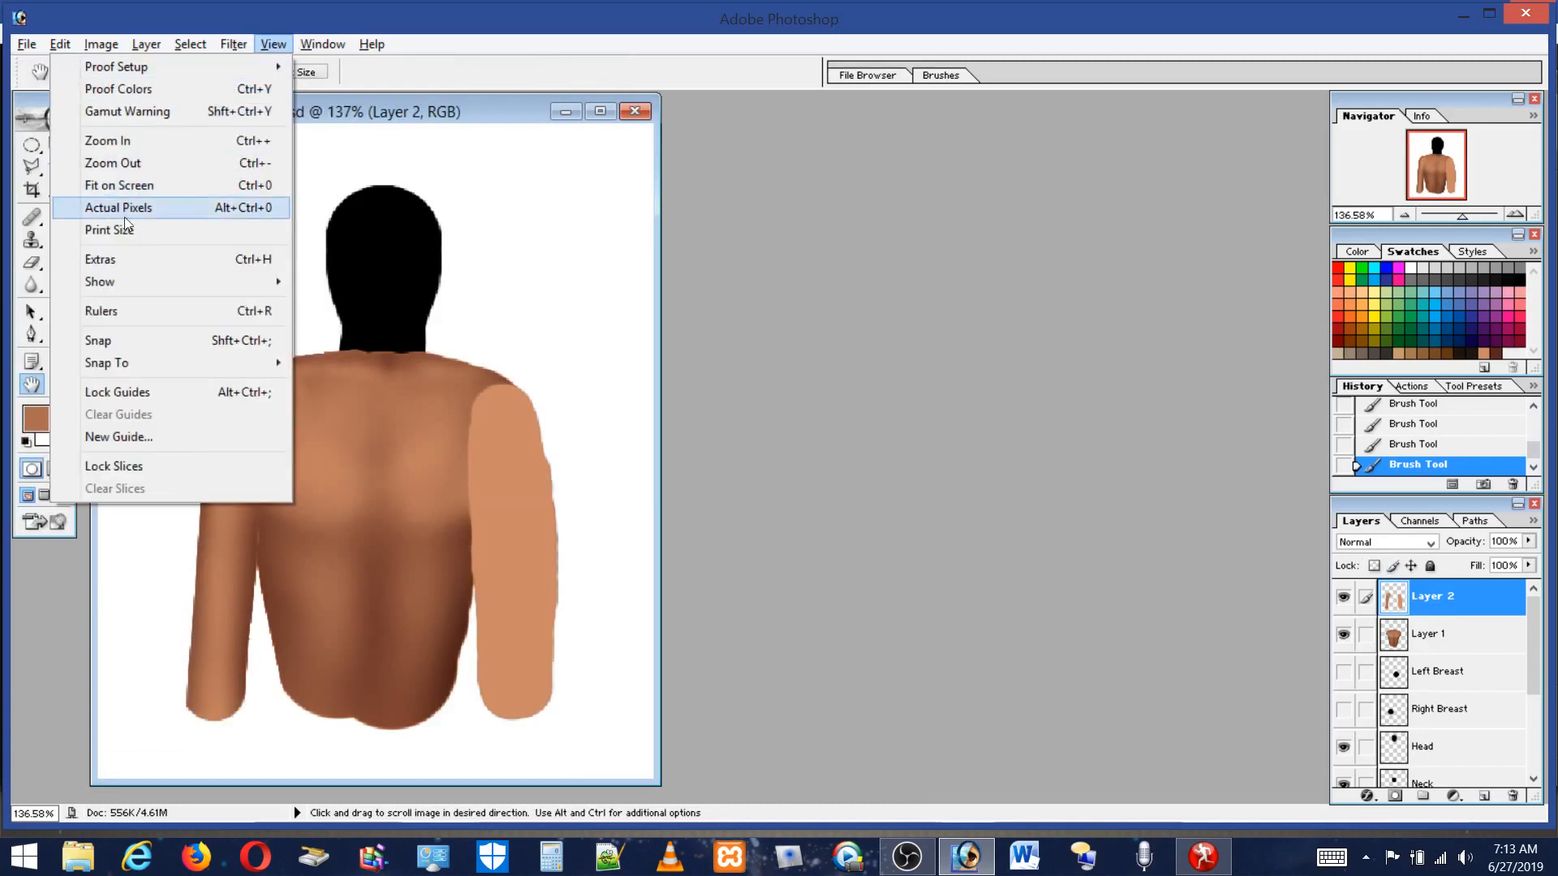
{"action": "left_click", "coordinate": [115, 260]}
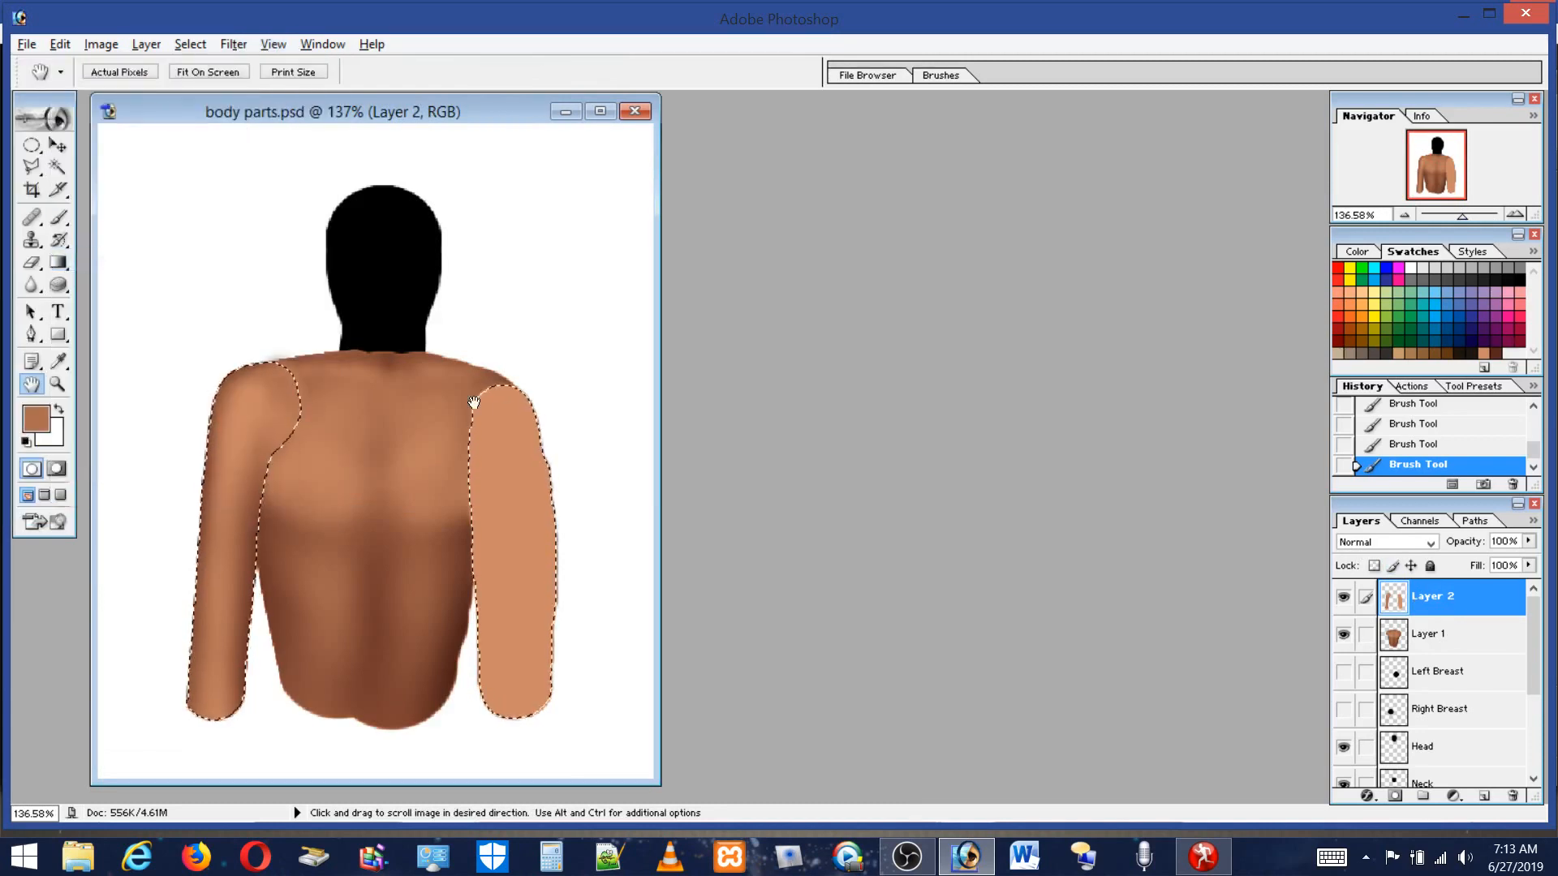
Deselect, lasso the faint haze above the left shoulder with the Polygonal Lasso, and clear it from Layer 2.
{"action": "left_click", "coordinate": [58, 384]}
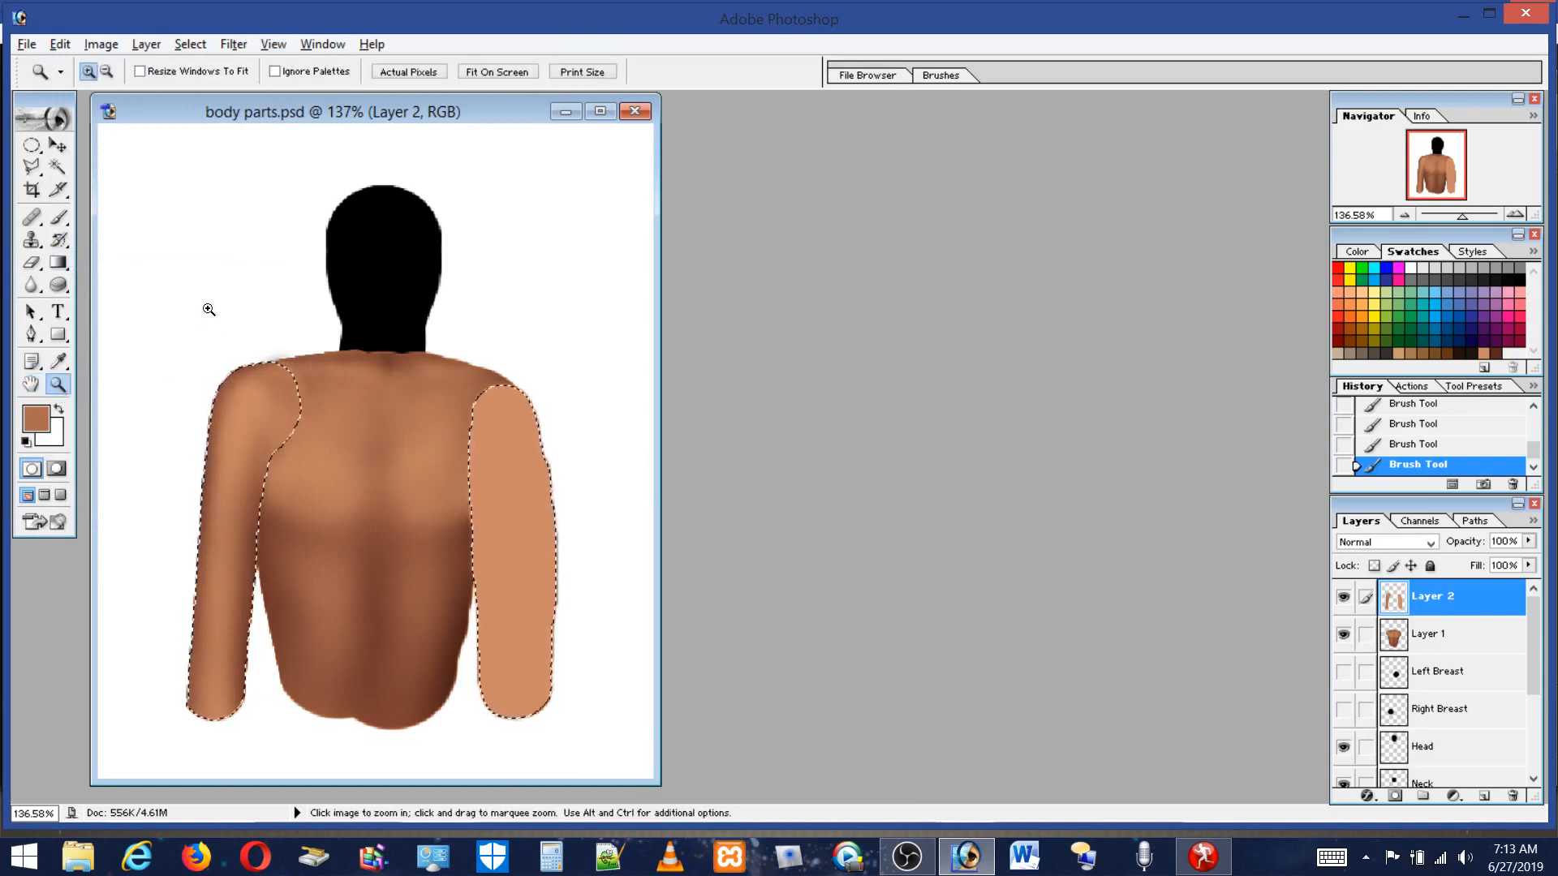
{"action": "left_click_drag", "start_coordinate": [208, 309], "coordinate": [363, 442]}
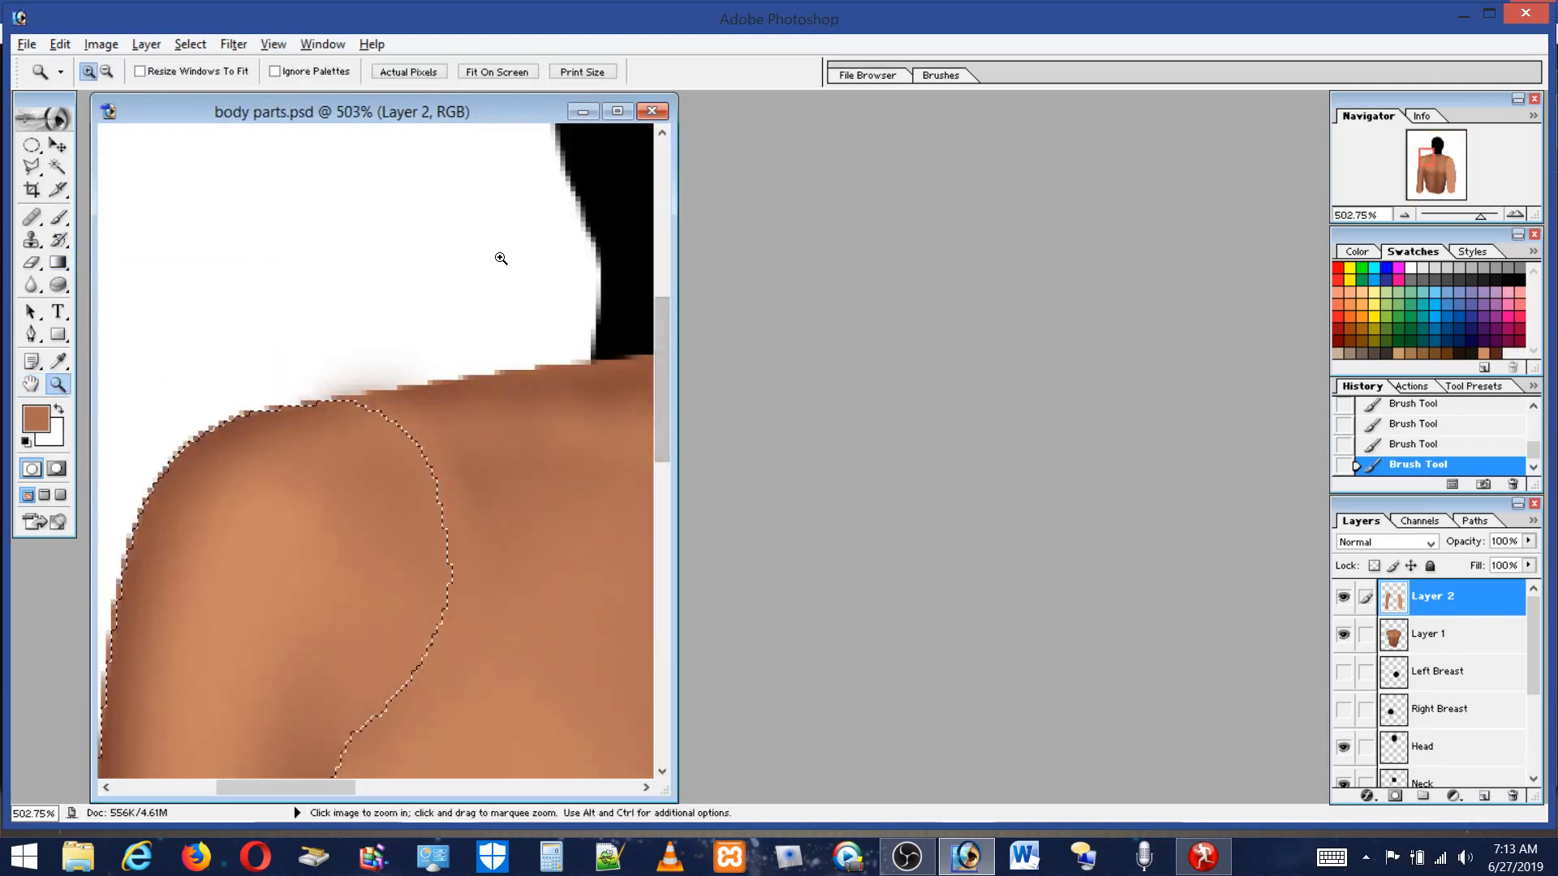
{"action": "left_click", "coordinate": [29, 167]}
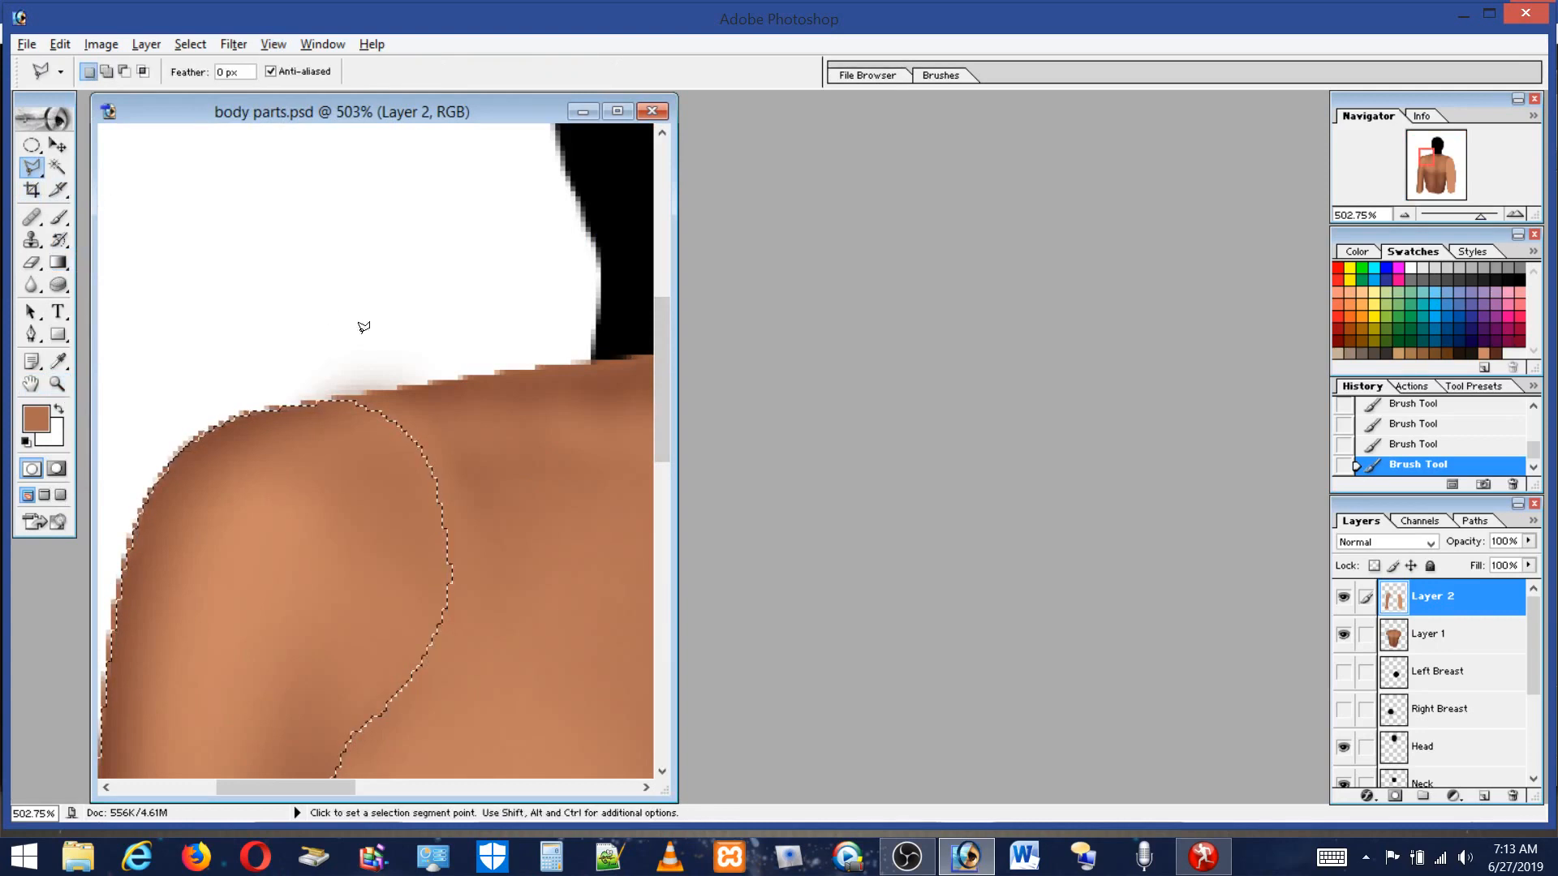
{"action": "key", "text": "ctrl+d"}
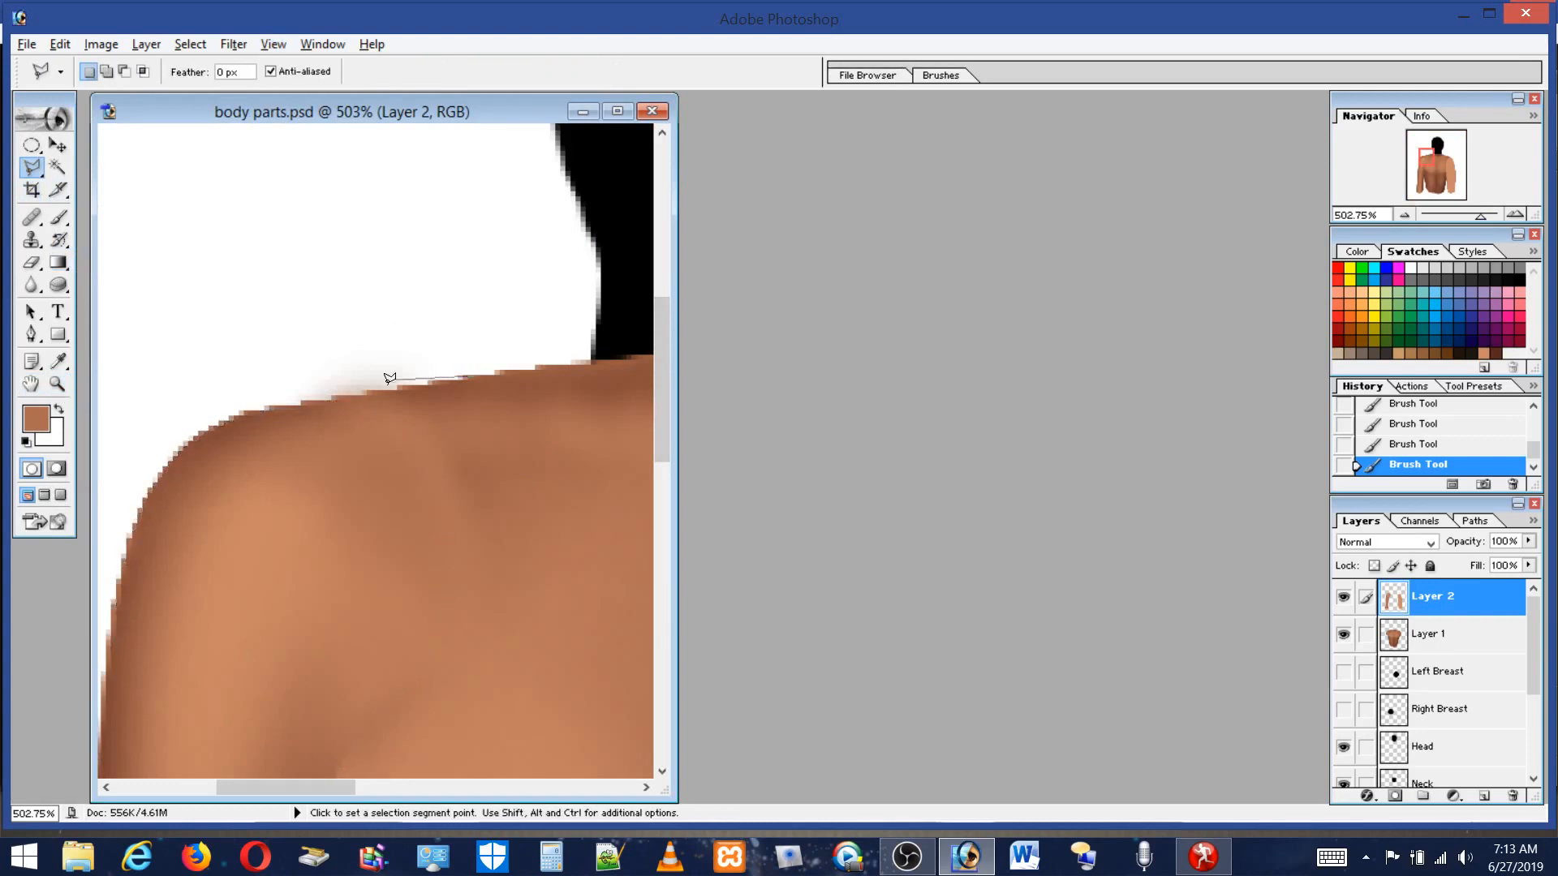
{"action": "left_click", "coordinate": [240, 283]}
{"action": "double_click", "coordinate": [446, 294]}
{"action": "key", "text": "Delete"}
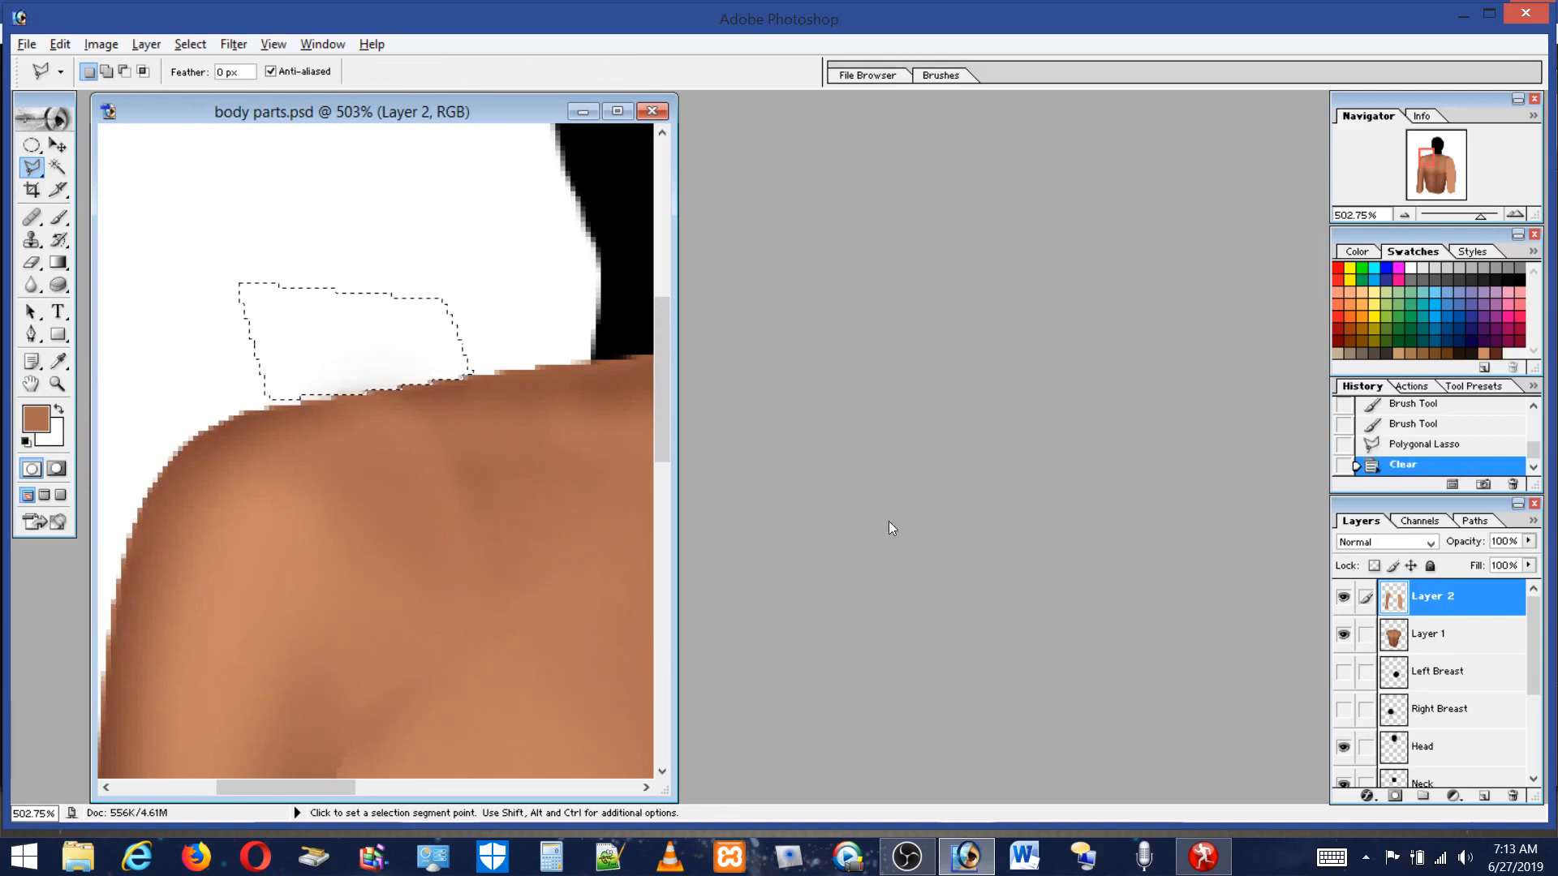
Switch to Layer 1 and clear the same selected area above the shoulder.
{"action": "left_click", "coordinate": [1436, 641]}
{"action": "key", "text": "Delete"}
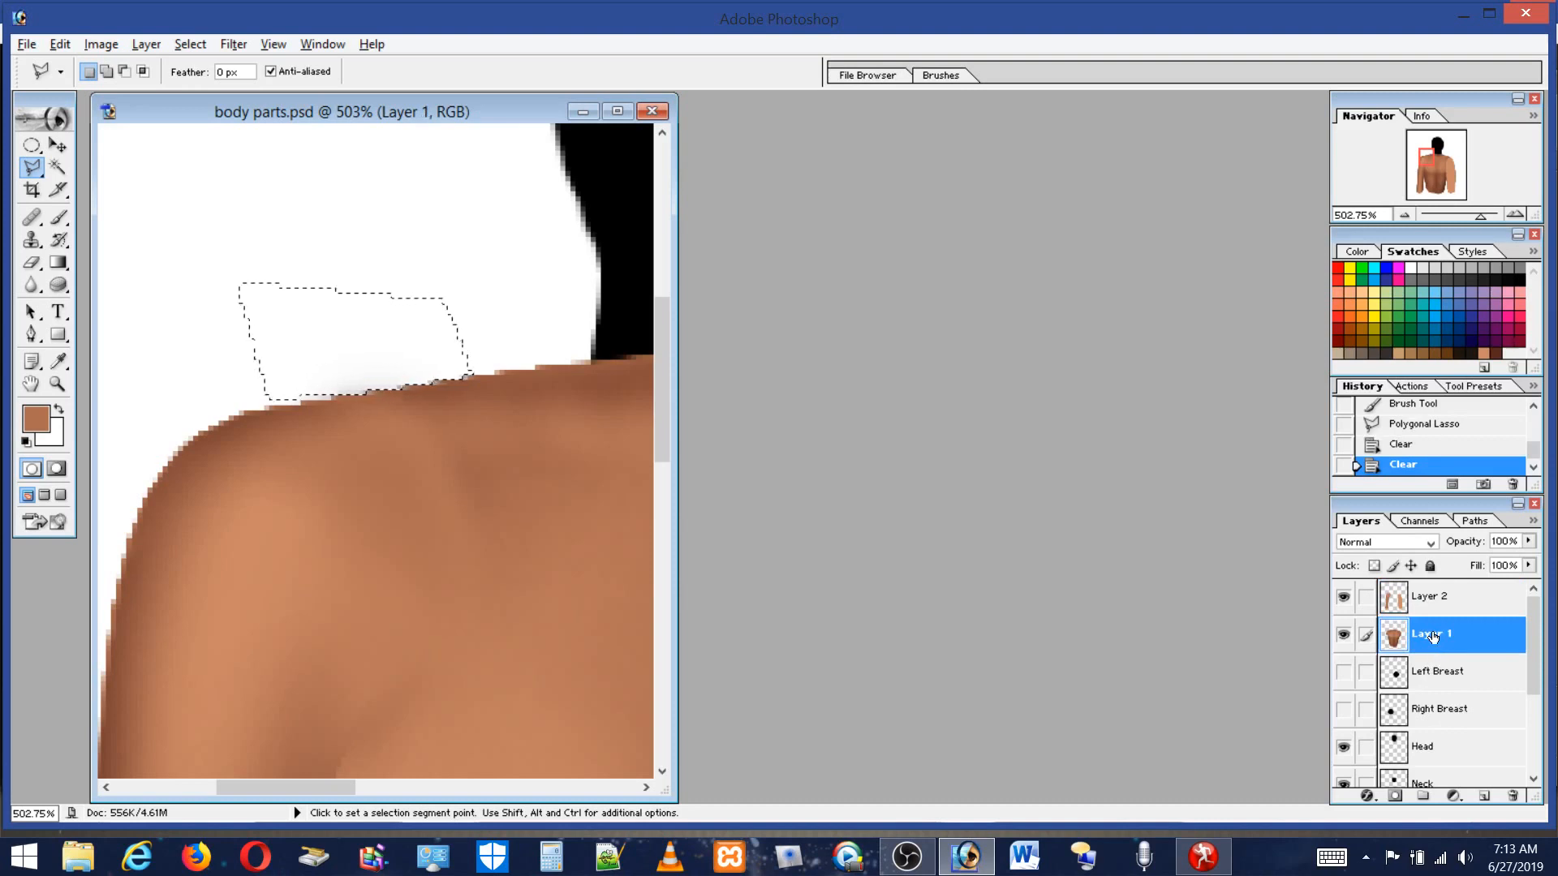
{"action": "key", "text": "Delete"}
{"action": "key", "text": "Delete"}
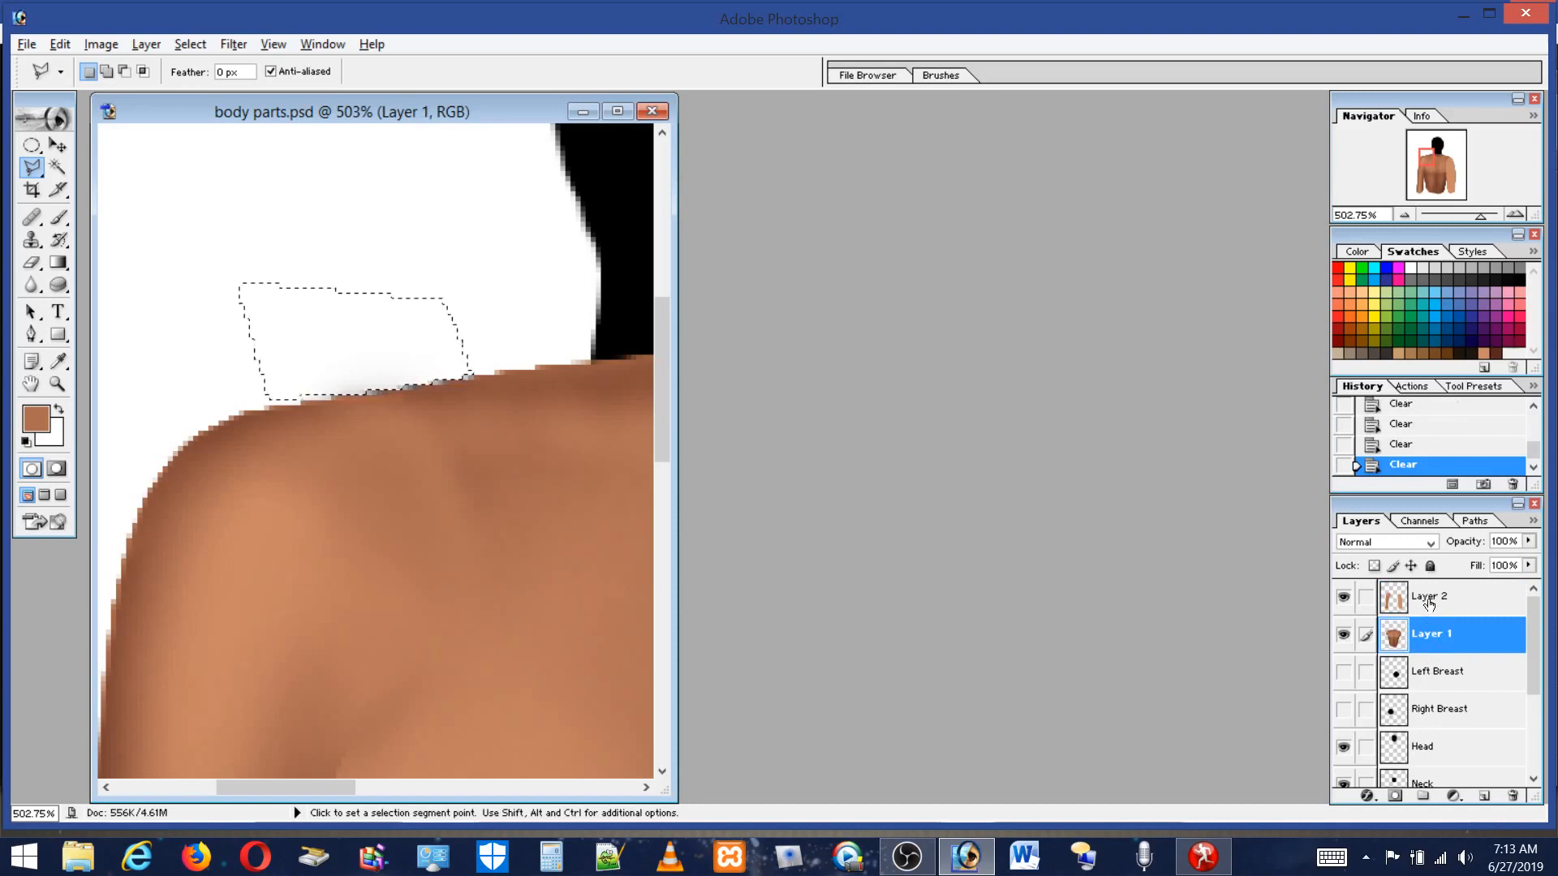
Browse the layer list through the Body and Arms layers and return to Layer 2 at 100% zoom.
{"action": "double_click", "coordinate": [1429, 604]}
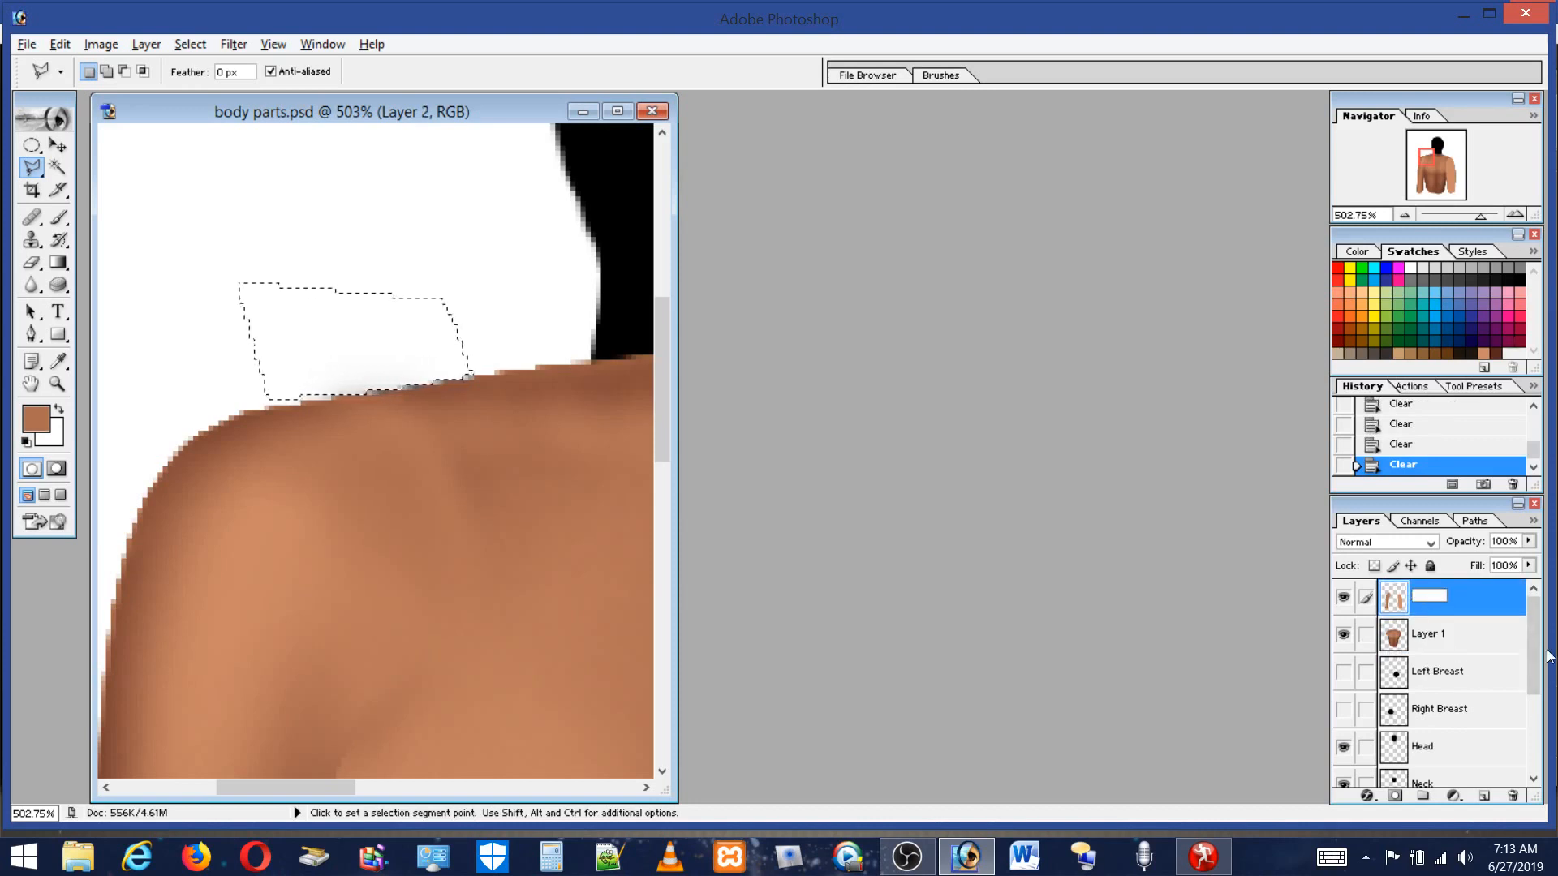
{"action": "left_click", "coordinate": [1534, 675]}
{"action": "left_click_drag", "start_coordinate": [1536, 690], "coordinate": [1535, 771]}
{"action": "left_click", "coordinate": [1459, 739]}
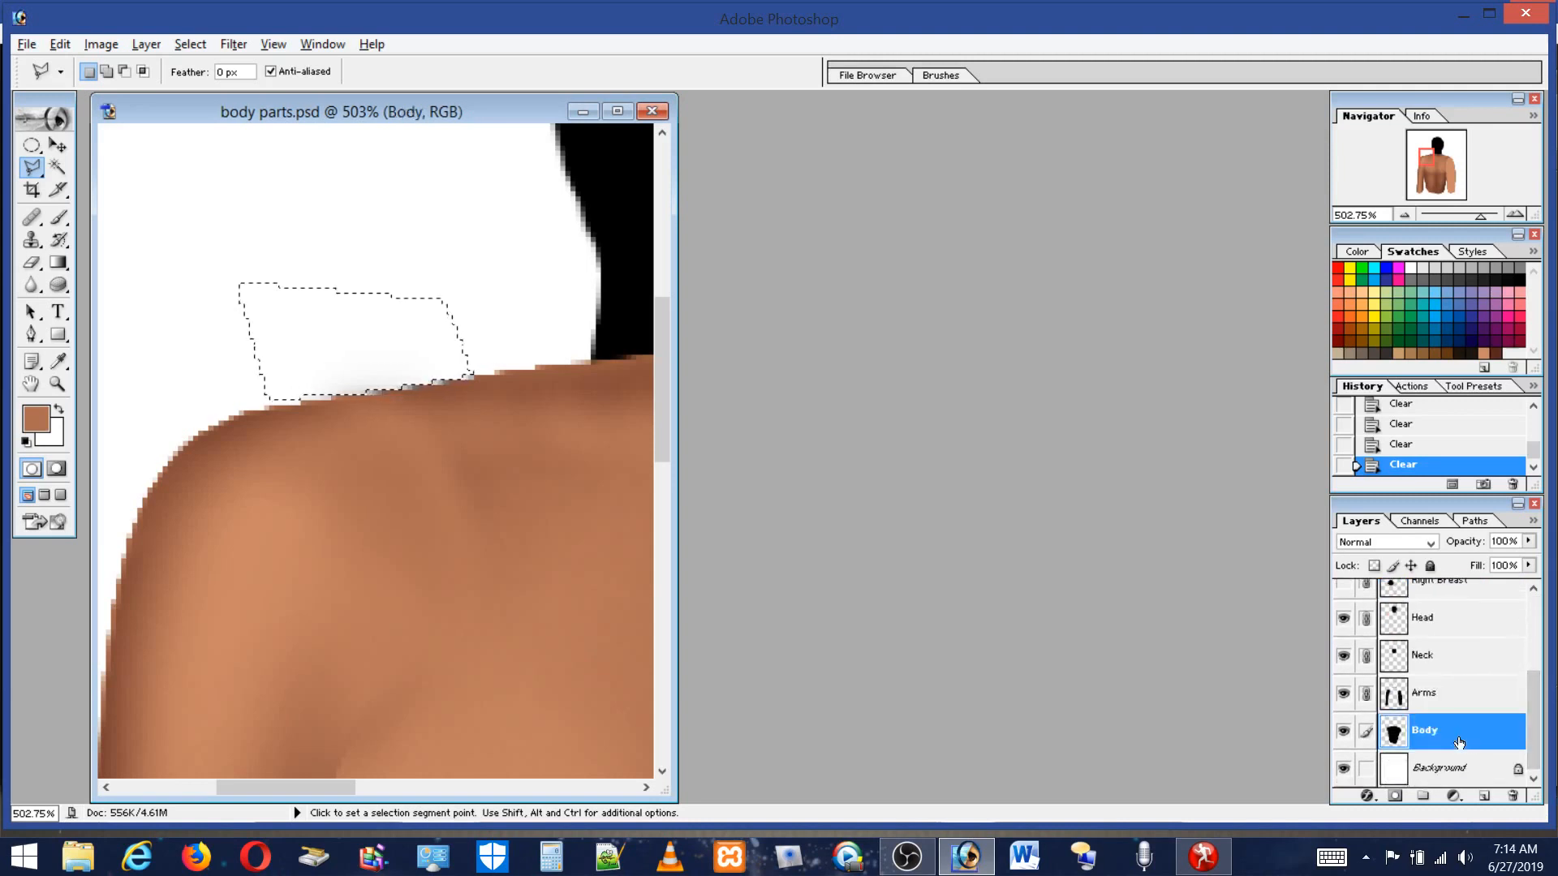
{"action": "left_click", "coordinate": [1434, 698]}
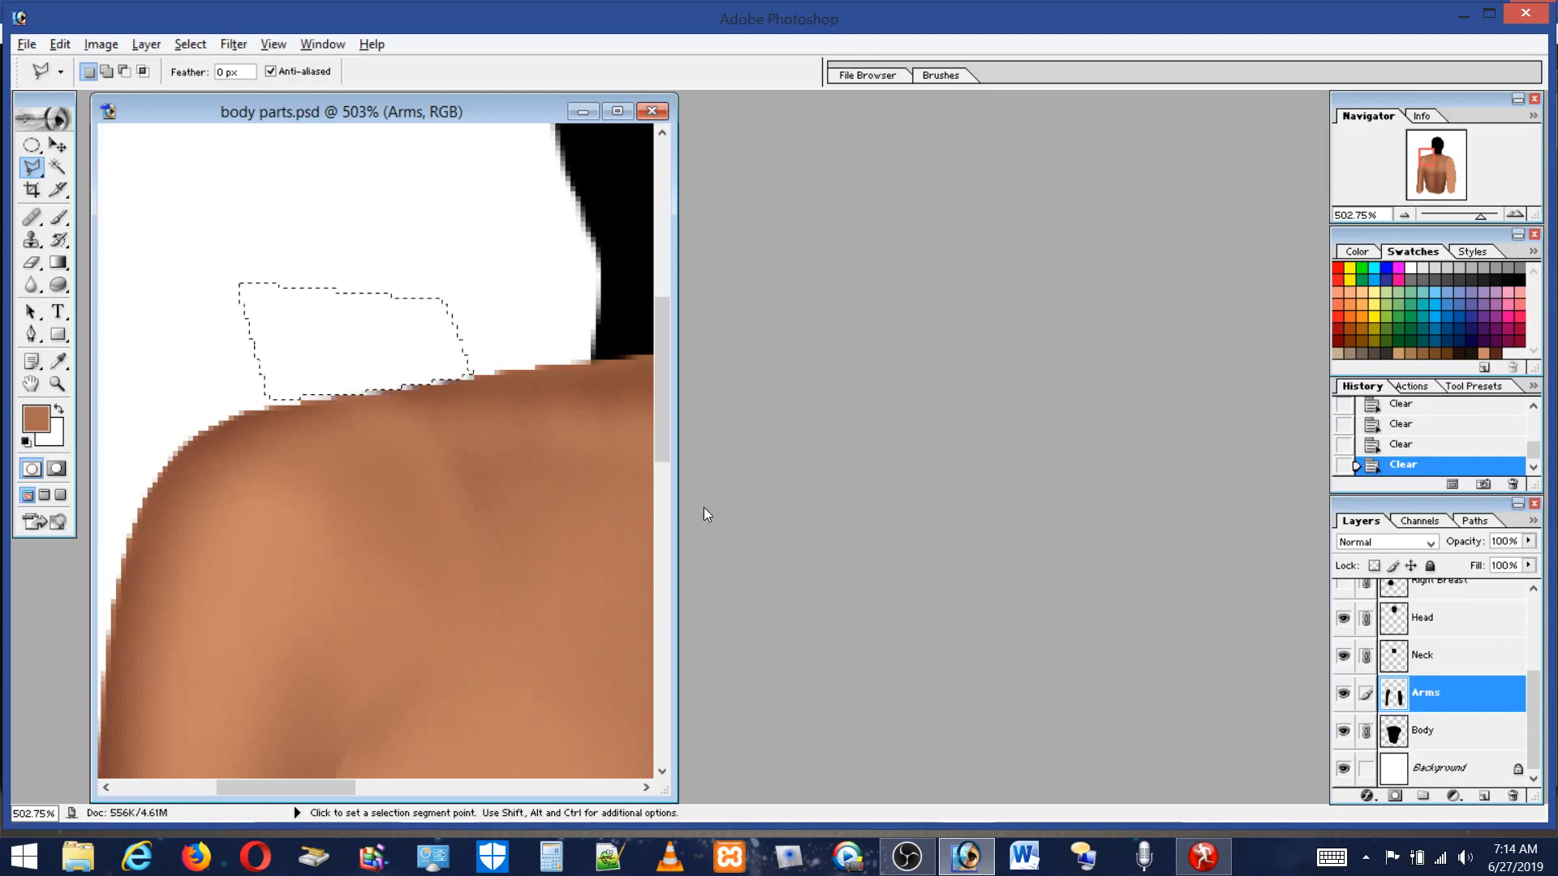
{"action": "left_click", "coordinate": [61, 386]}
{"action": "double_click", "coordinate": [62, 387]}
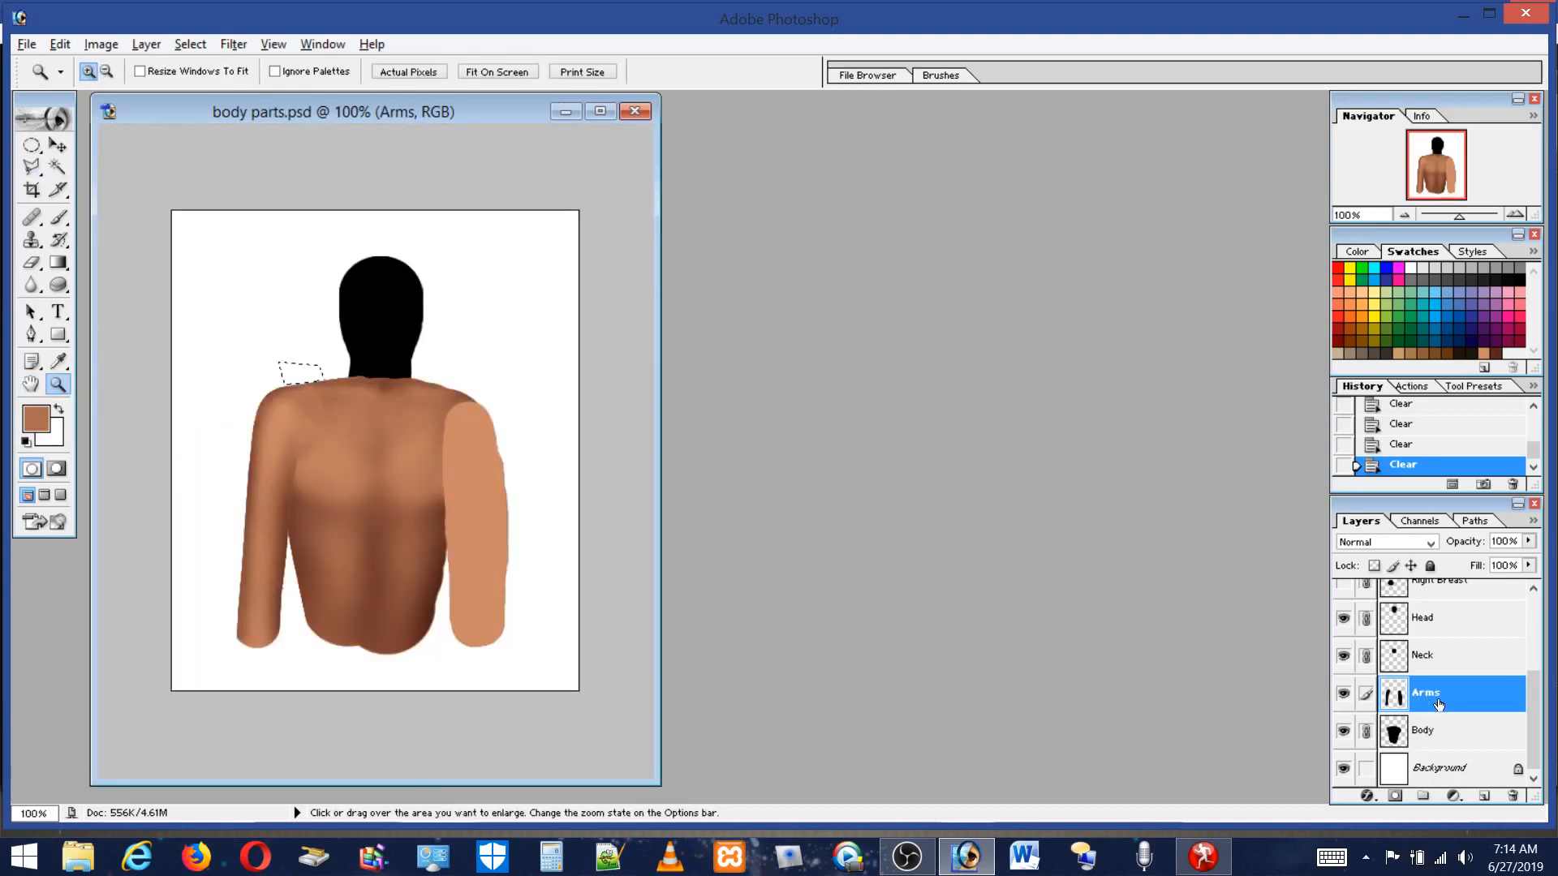
{"action": "scroll", "coordinate": [1488, 649], "scroll_direction": "up", "scroll_amount": 3}
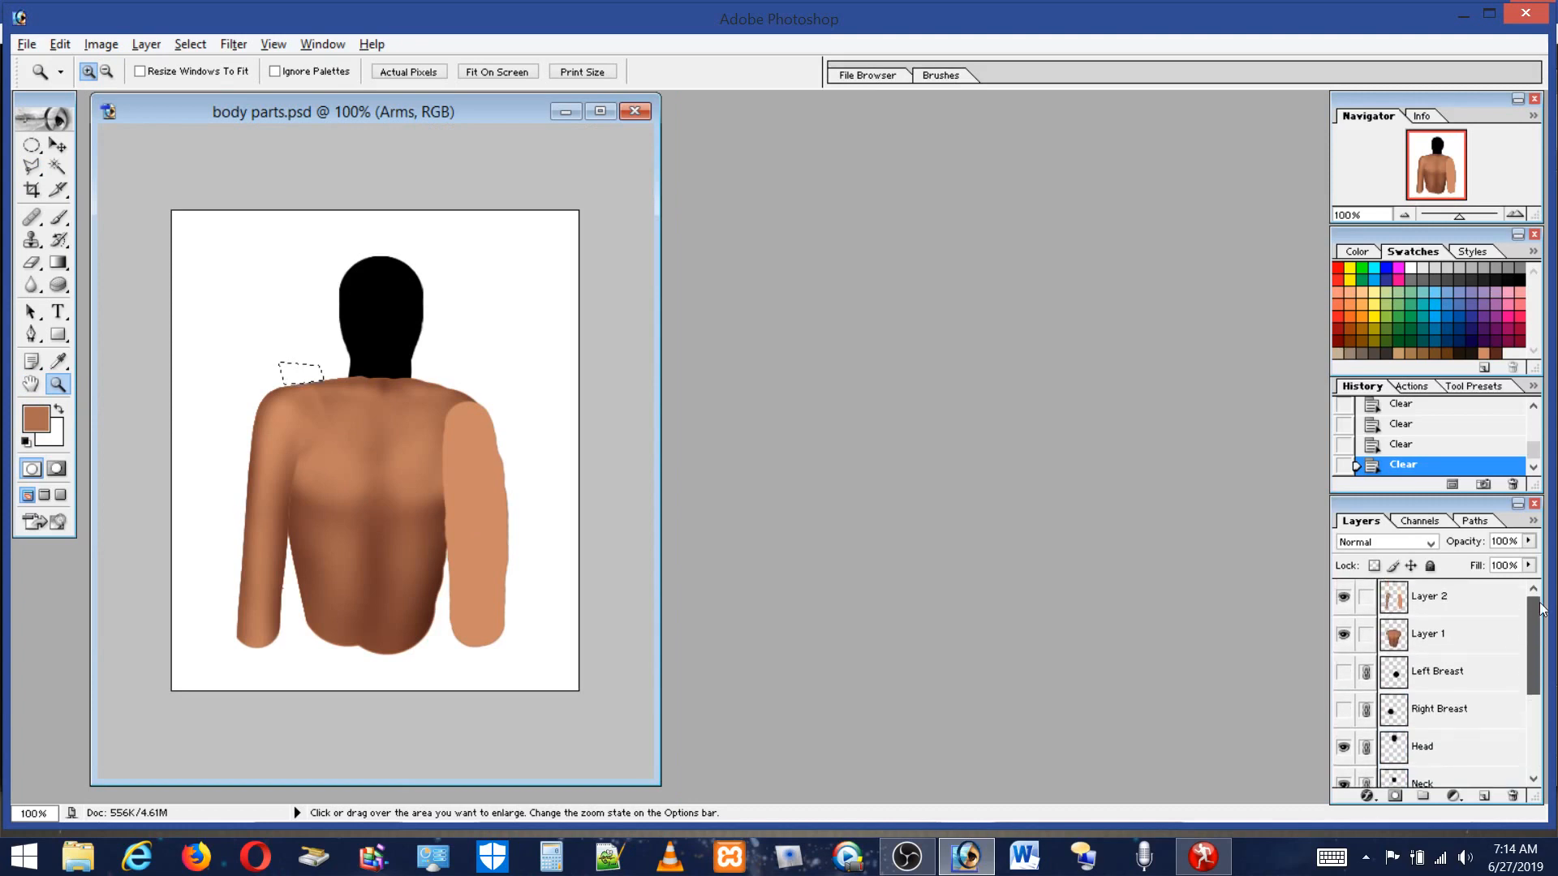
{"action": "left_click", "coordinate": [1481, 600]}
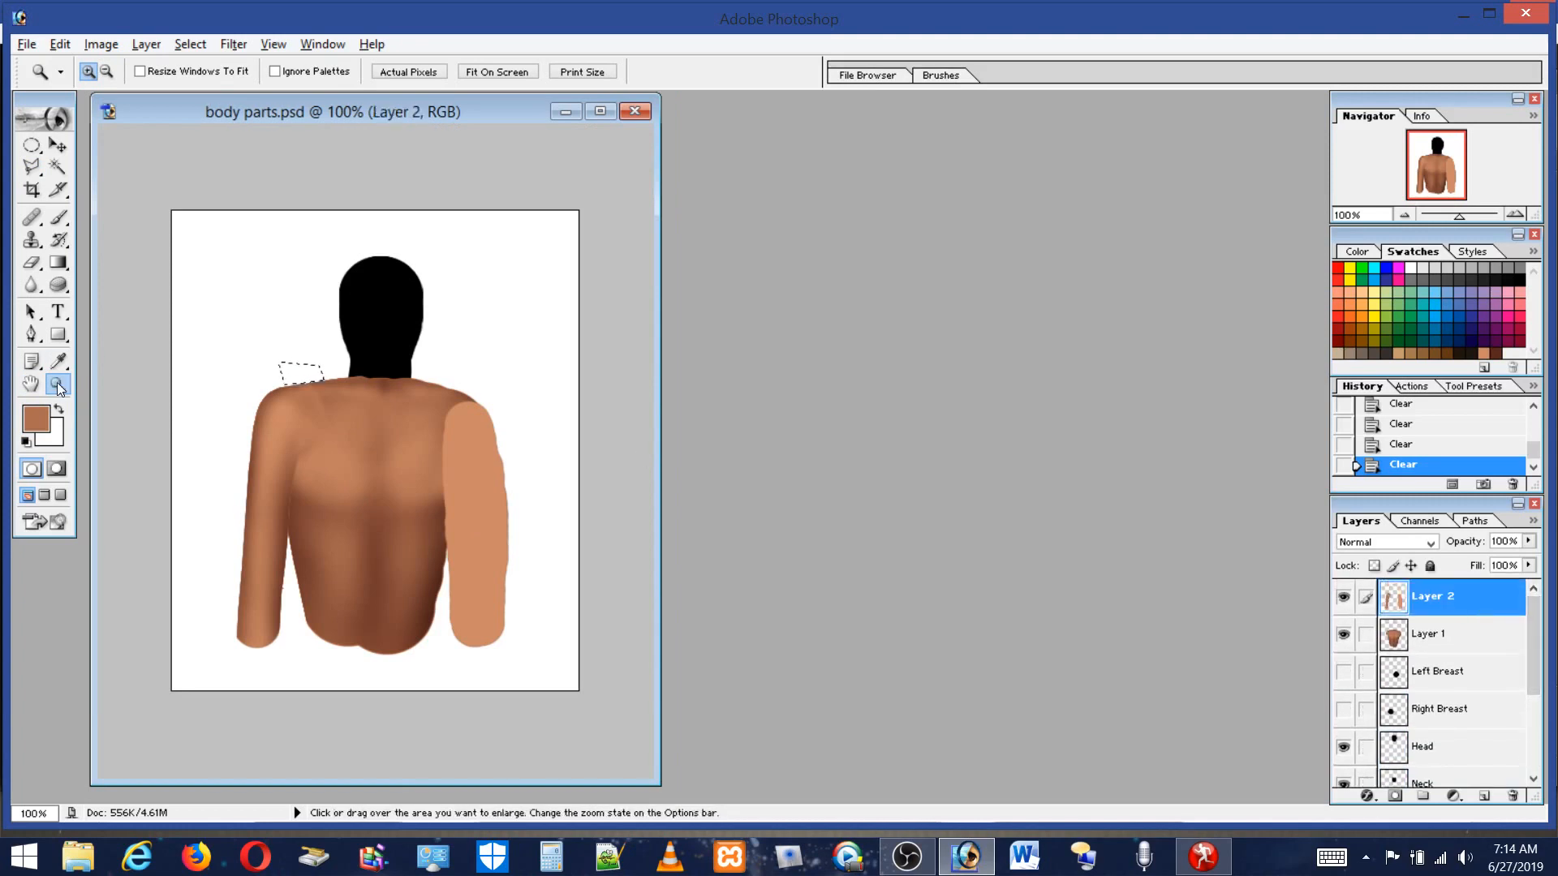
Zoom in, drop the selection, and erase a spot on Layer 2's upper back with the 44 px eraser.
{"action": "left_click_drag", "start_coordinate": [227, 343], "coordinate": [456, 469]}
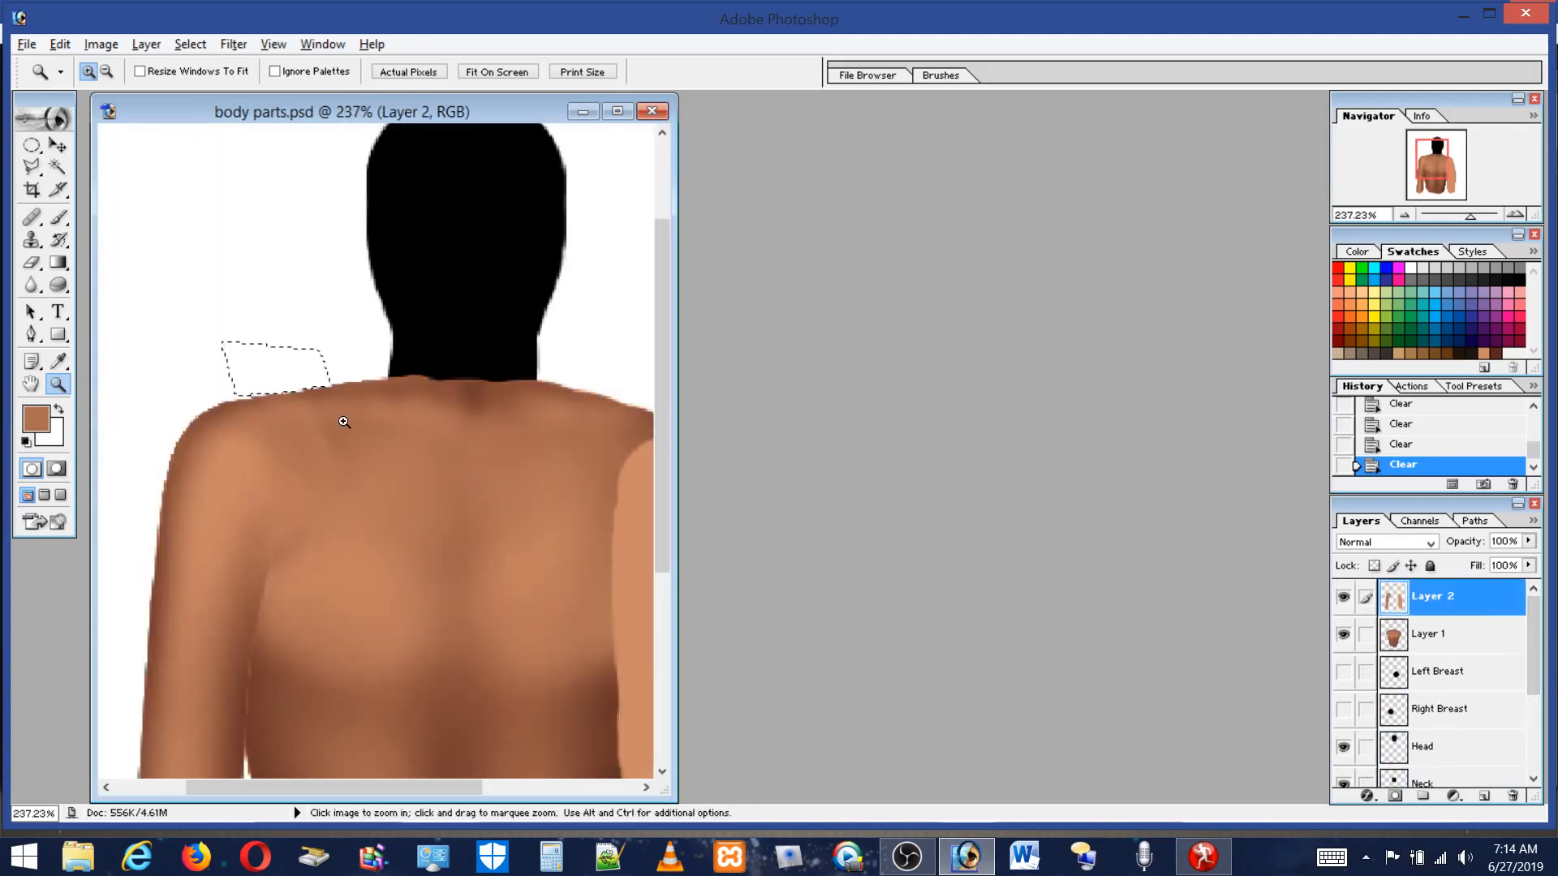
{"action": "left_click", "coordinate": [31, 146]}
{"action": "left_click", "coordinate": [265, 205]}
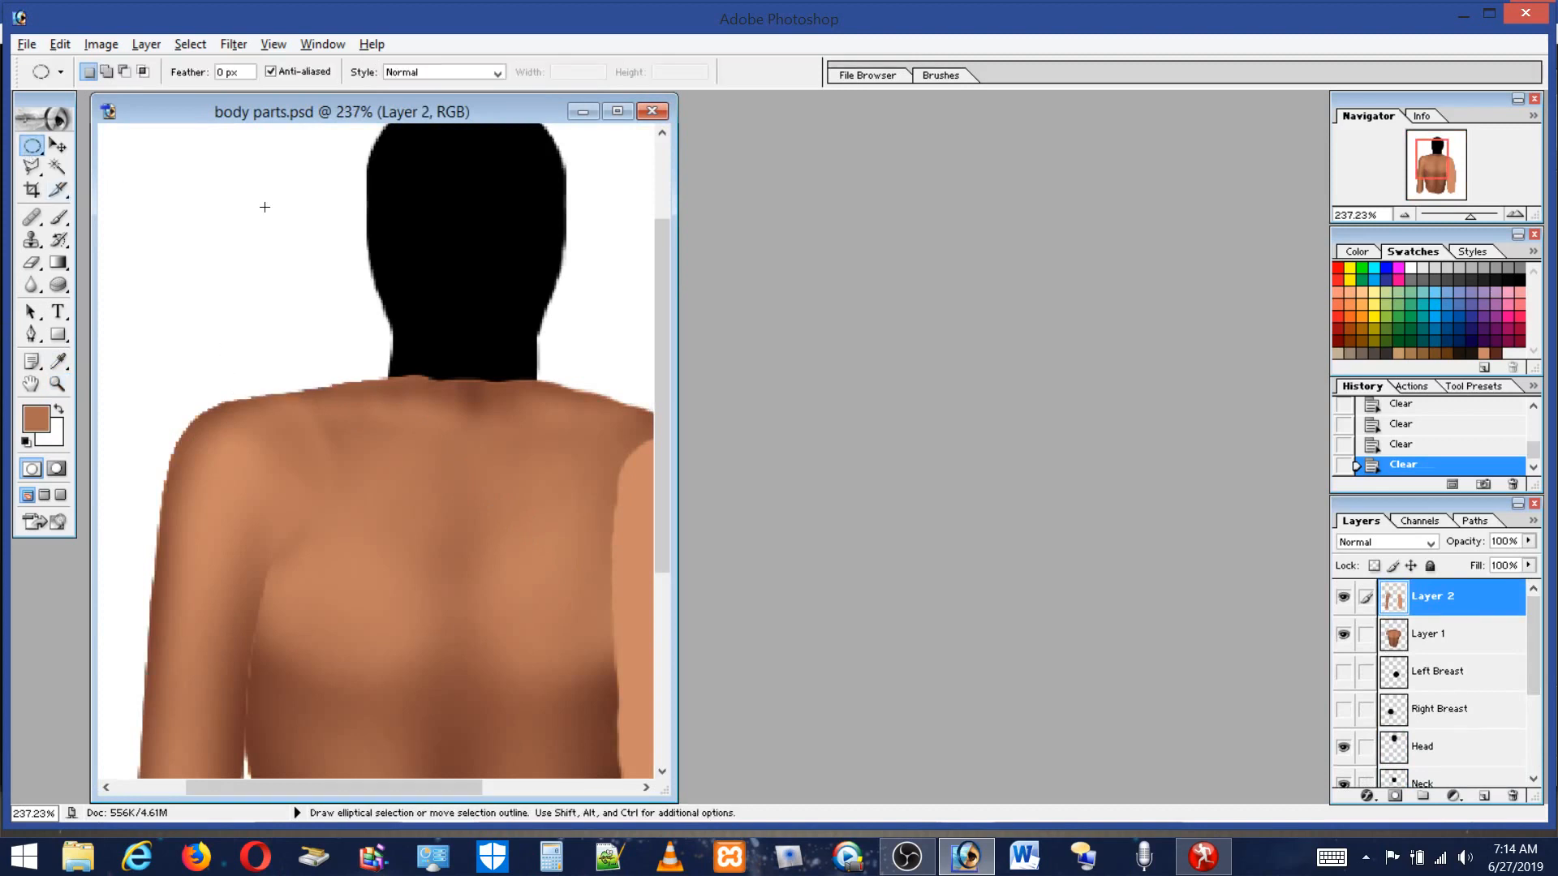
{"action": "left_click", "coordinate": [32, 262]}
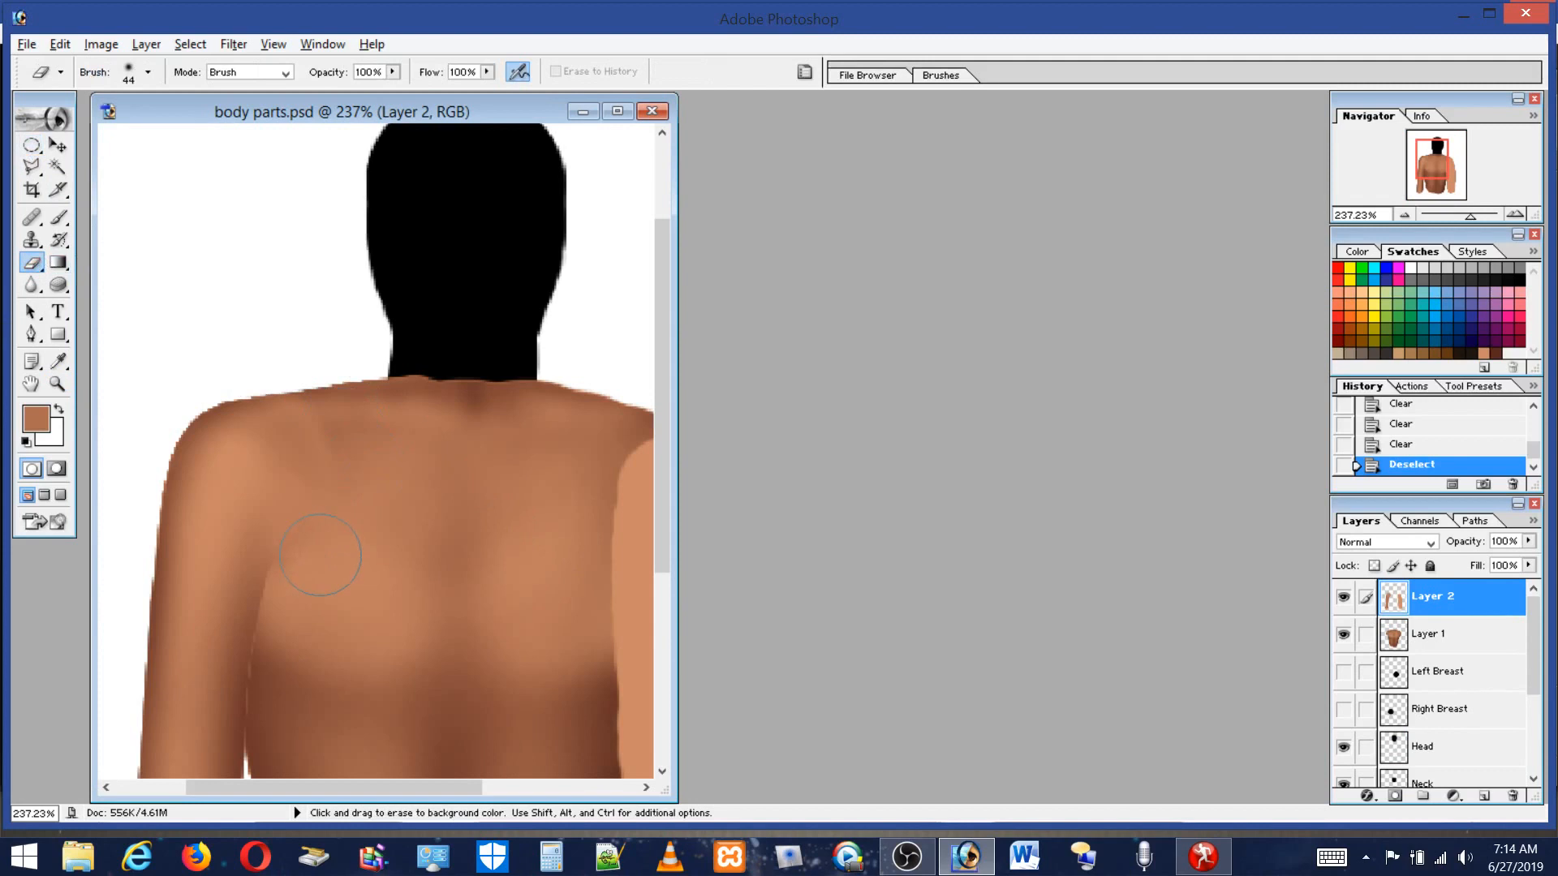
{"action": "left_click", "coordinate": [343, 433]}
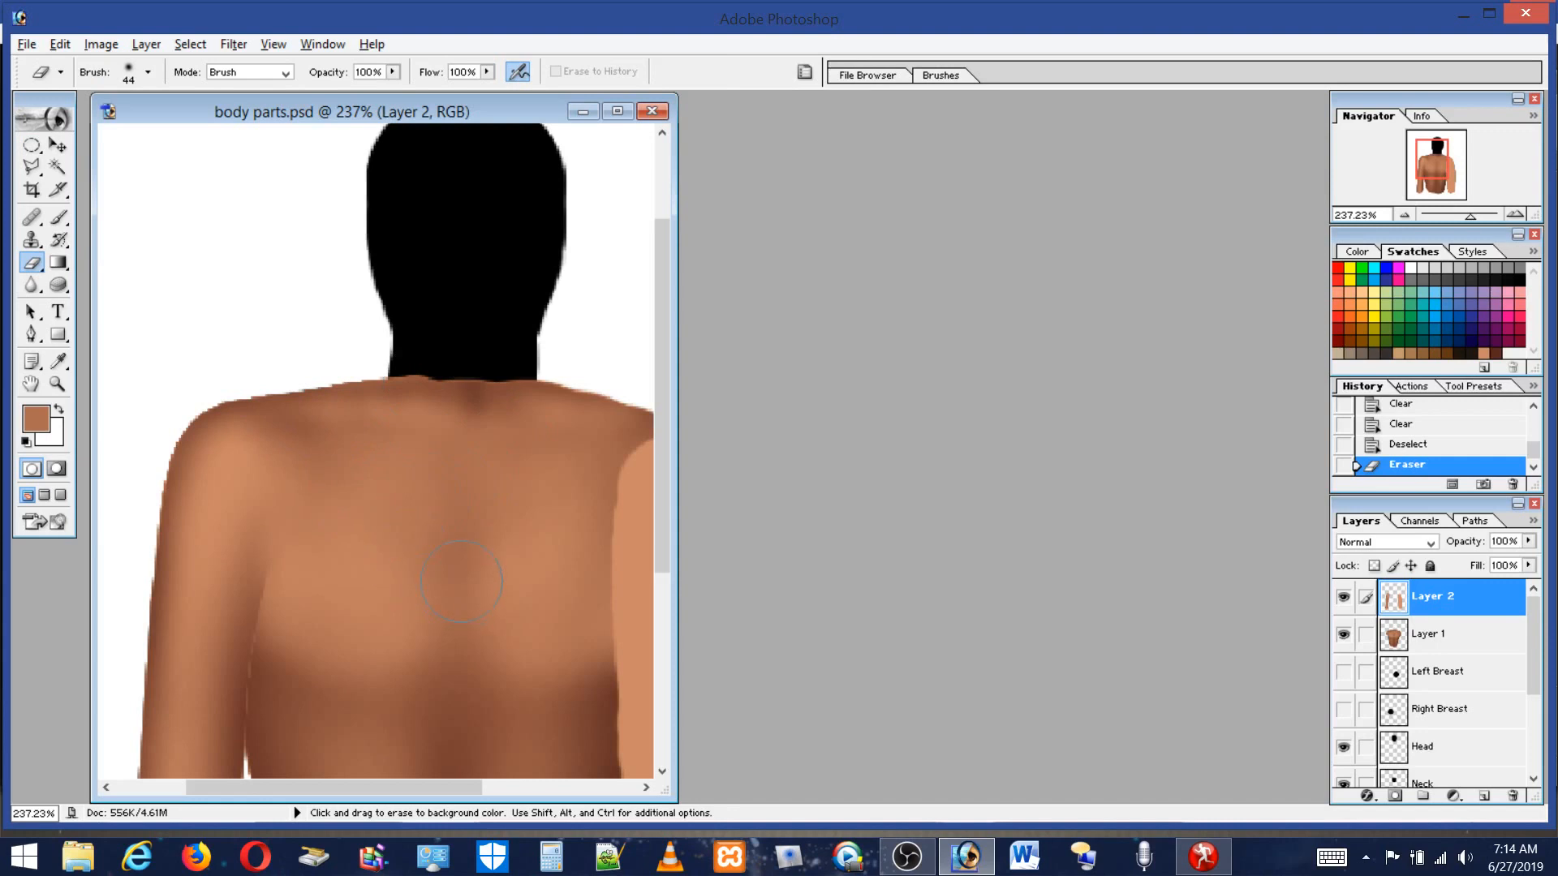
On Layer 1, pick a dark brown swatch and shade the left side of the back below the armpit with the 19 px brush.
{"action": "left_click_drag", "start_coordinate": [665, 498], "coordinate": [690, 616]}
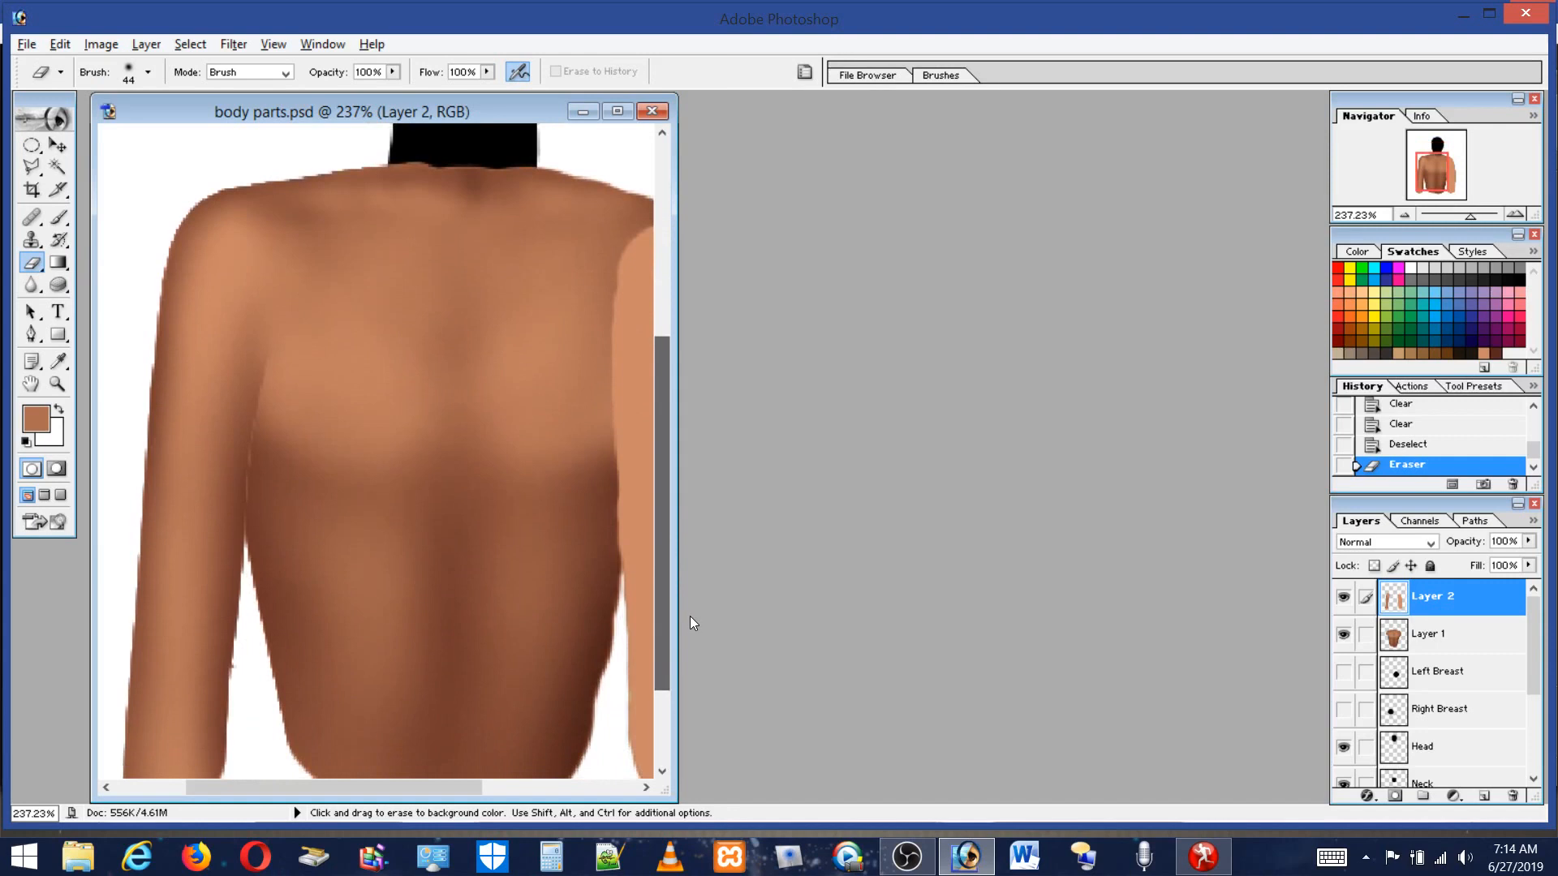
{"action": "left_click", "coordinate": [1440, 637]}
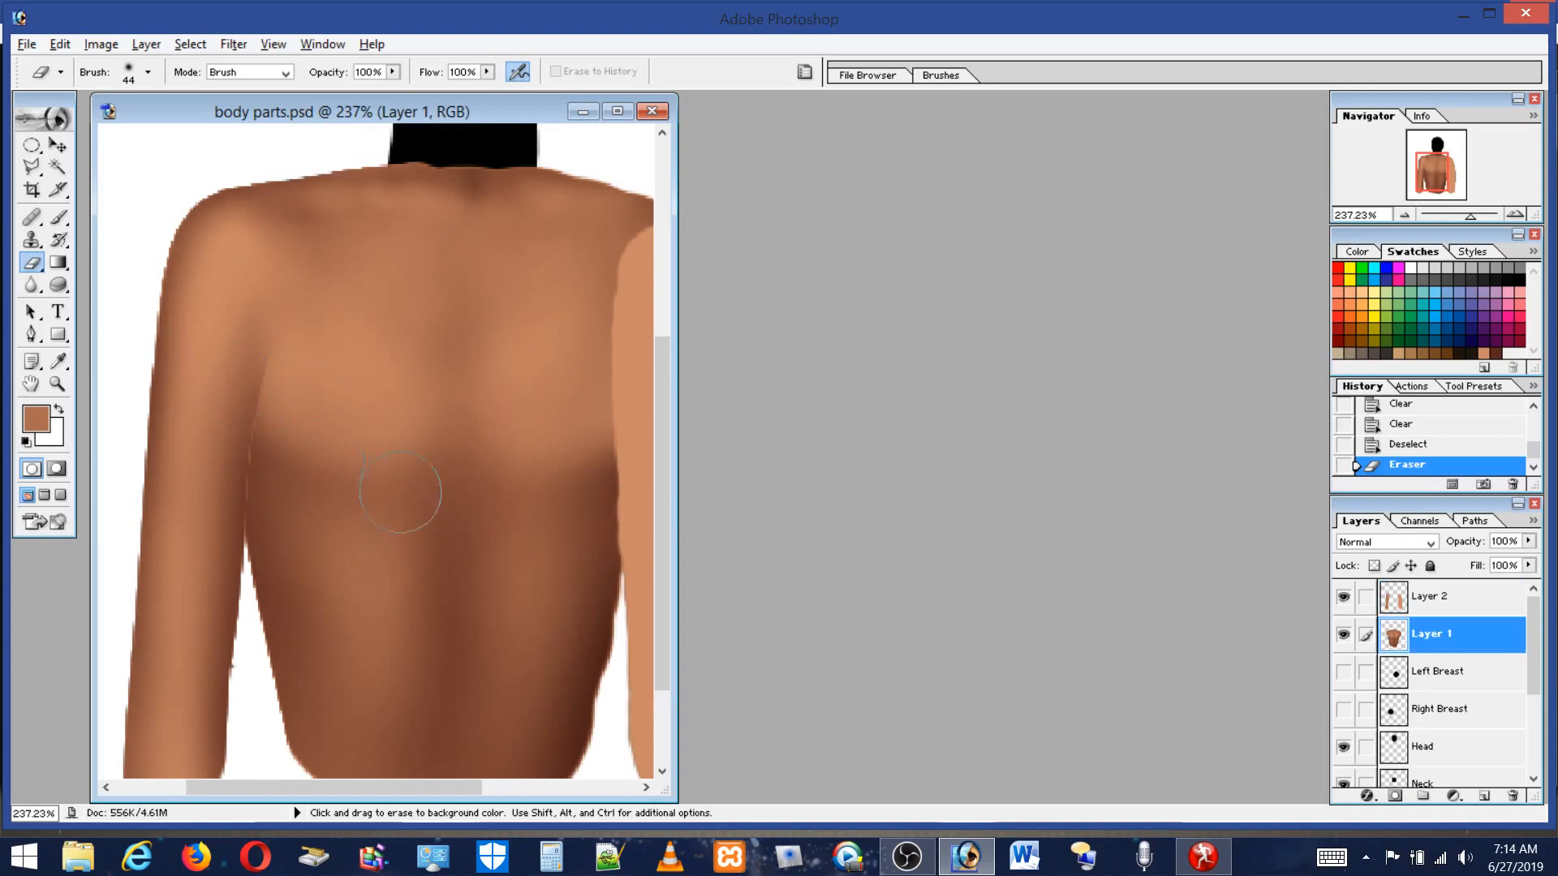
{"action": "left_click", "coordinate": [59, 217]}
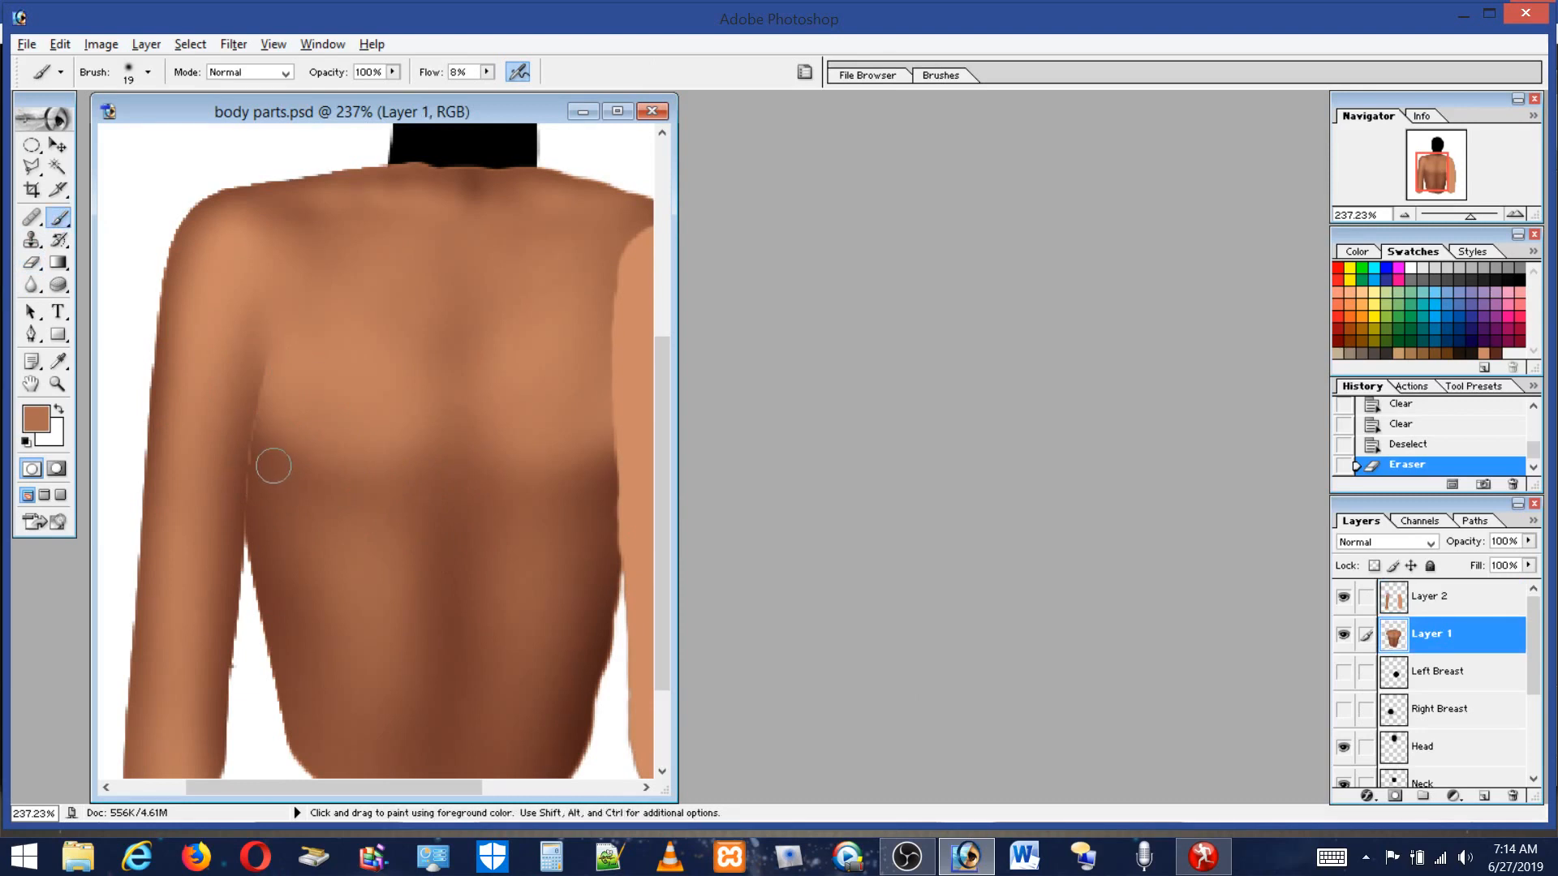
{"action": "left_click", "coordinate": [1497, 351]}
{"action": "mouse_move", "coordinate": [249, 408]}
{"action": "left_mouse_down"}
{"action": "mouse_move", "coordinate": [252, 488]}
{"action": "mouse_move", "coordinate": [265, 452]}
{"action": "left_mouse_up"}
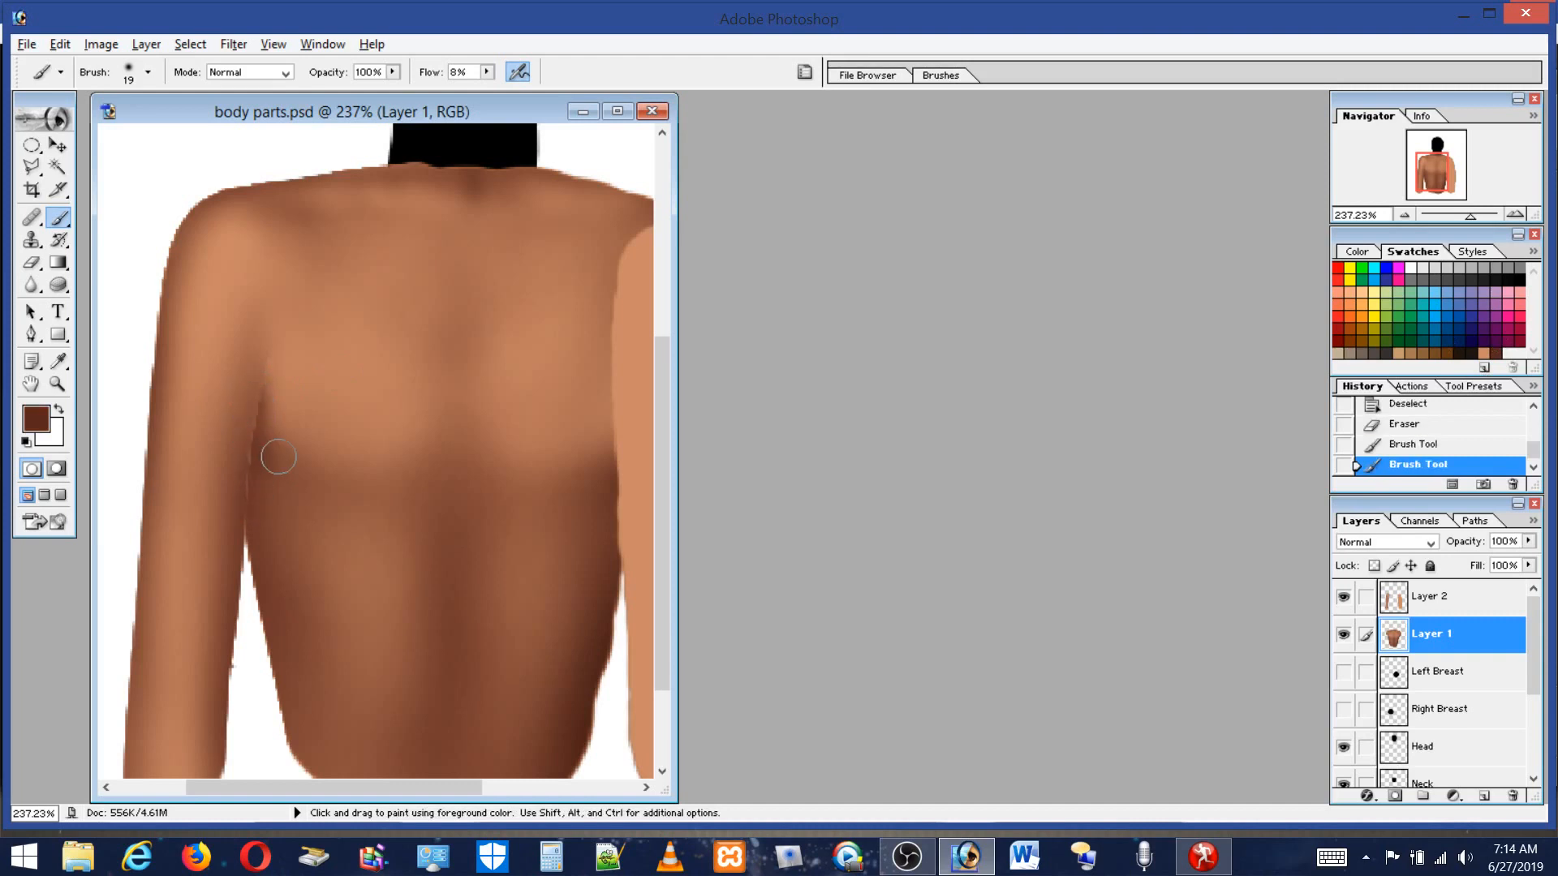
{"action": "key", "text": "ctrl"}
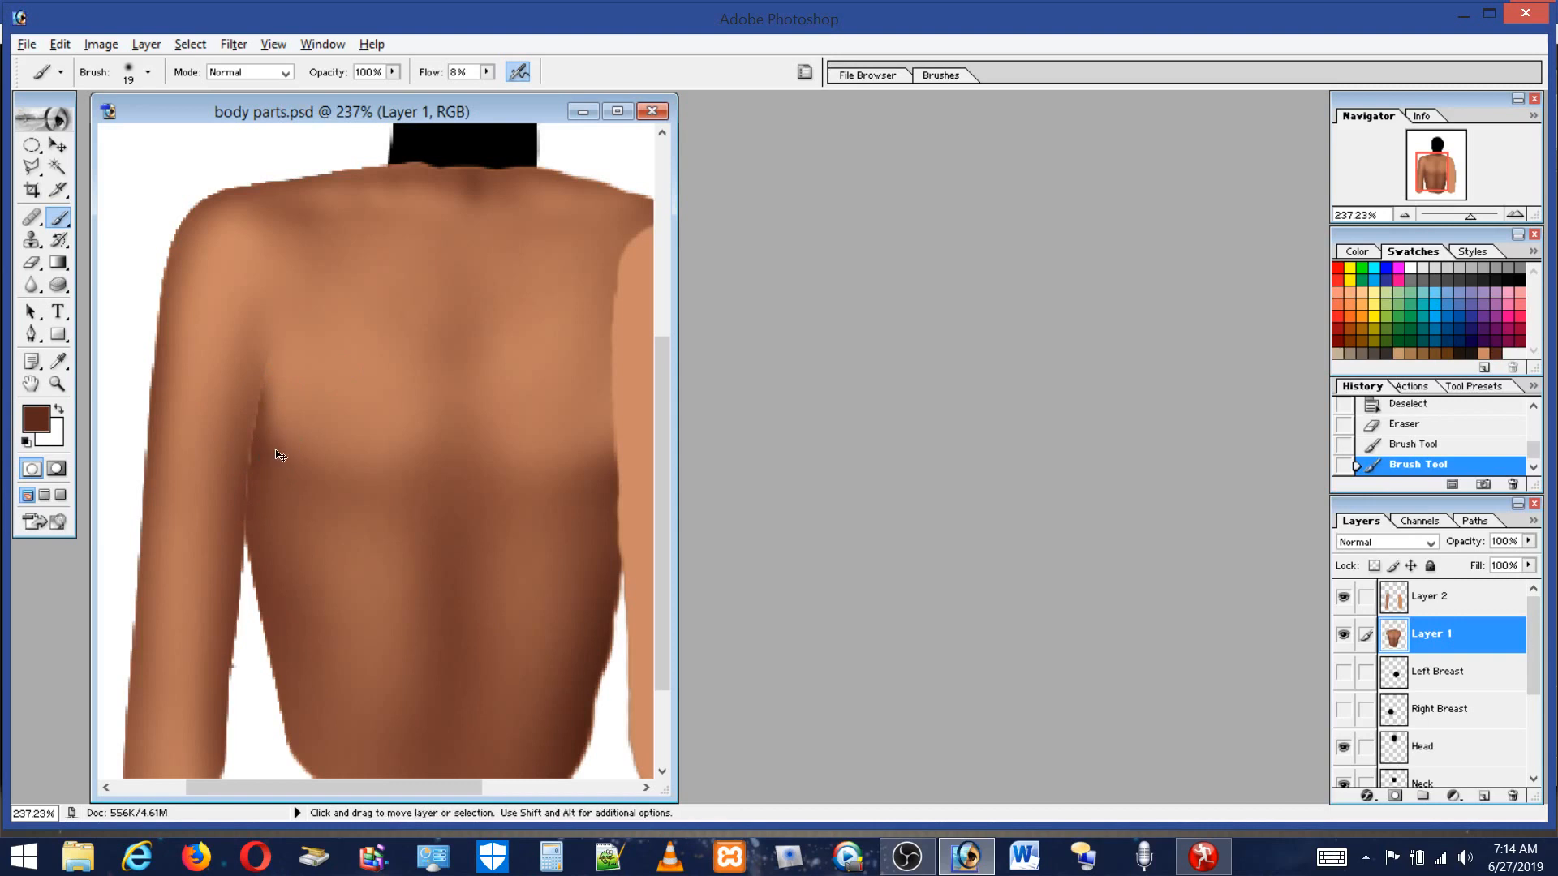
{"action": "left_click", "coordinate": [271, 446], "text": "alt"}
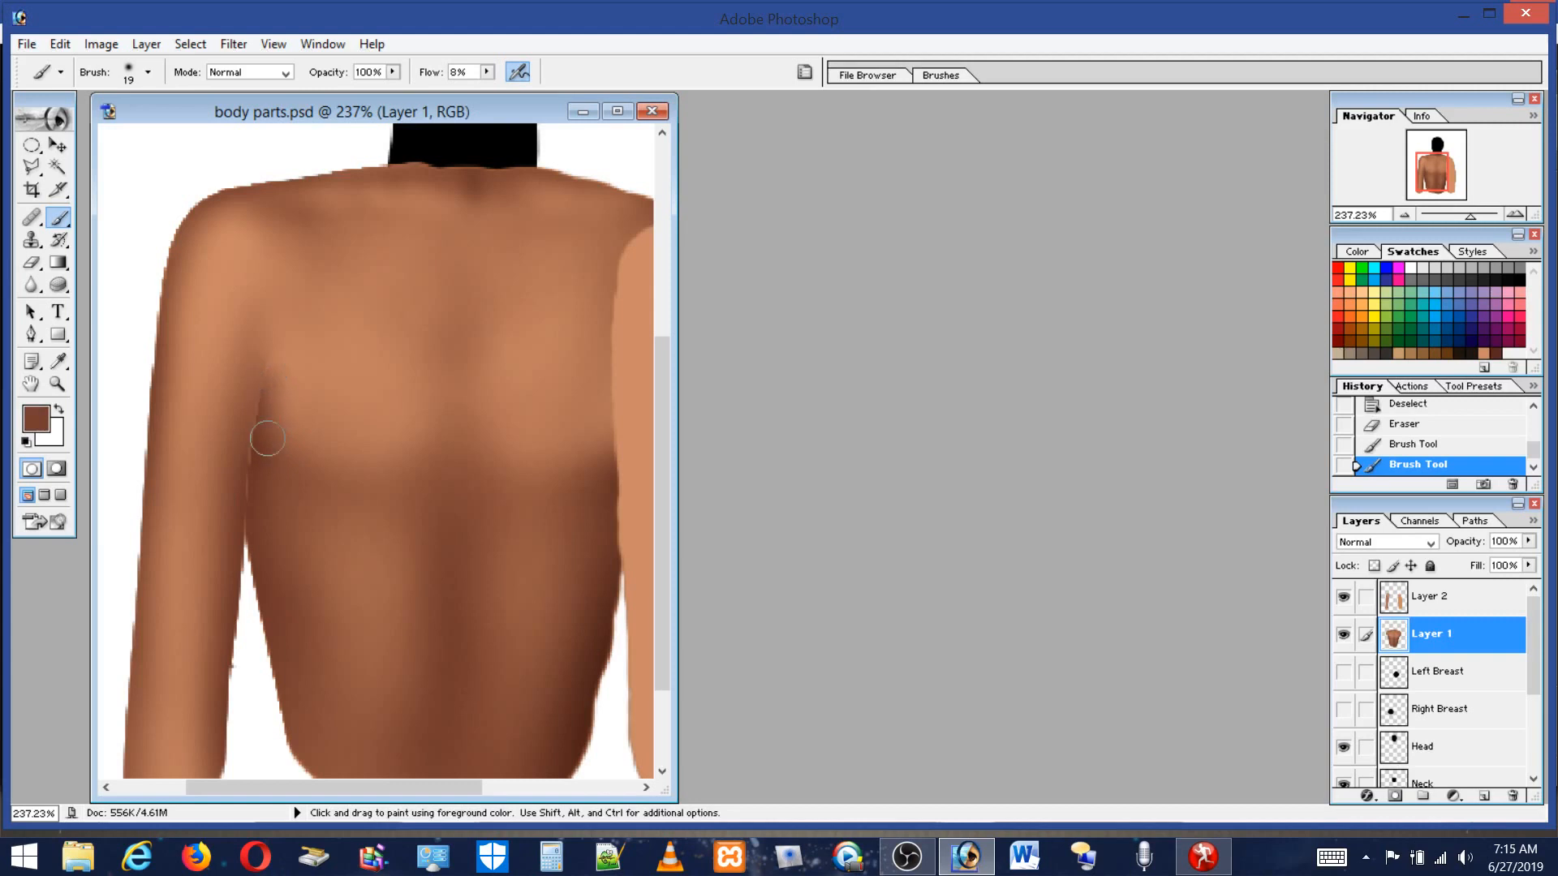
{"action": "mouse_move", "coordinate": [278, 447]}
{"action": "left_mouse_down"}
{"action": "mouse_move", "coordinate": [266, 409]}
{"action": "mouse_move", "coordinate": [270, 469]}
{"action": "mouse_move", "coordinate": [270, 420]}
{"action": "mouse_move", "coordinate": [337, 490]}
{"action": "left_mouse_up"}
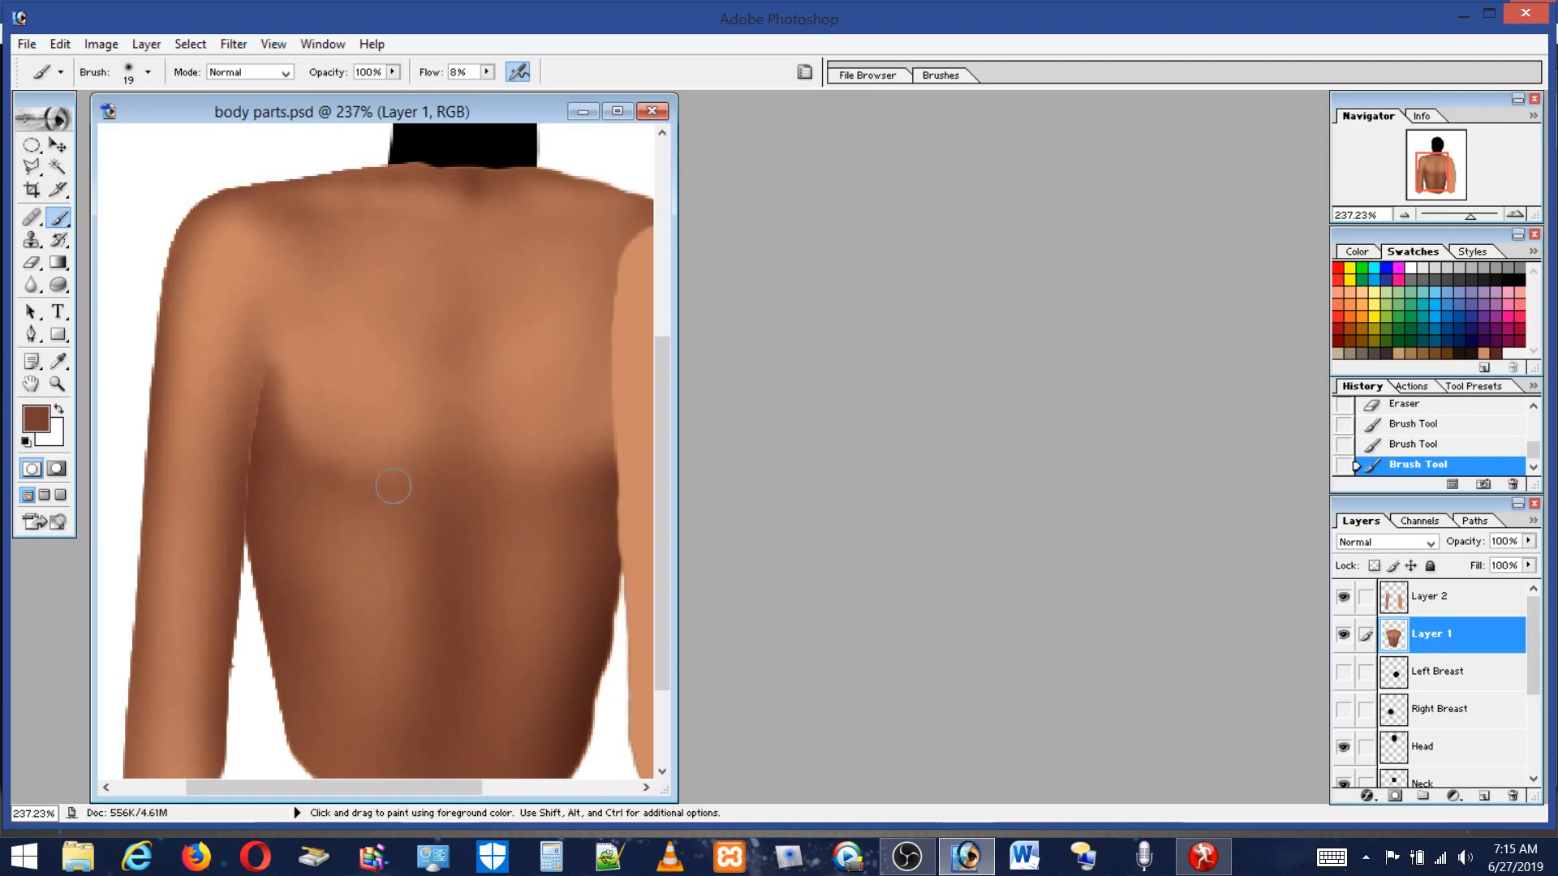
Darken the back below the shoulder blade on Layer 1, then sample a lighter tan and dab the mid-back.
{"action": "mouse_move", "coordinate": [431, 481]}
{"action": "left_mouse_down"}
{"action": "mouse_move", "coordinate": [306, 470]}
{"action": "mouse_move", "coordinate": [440, 465]}
{"action": "left_mouse_up"}
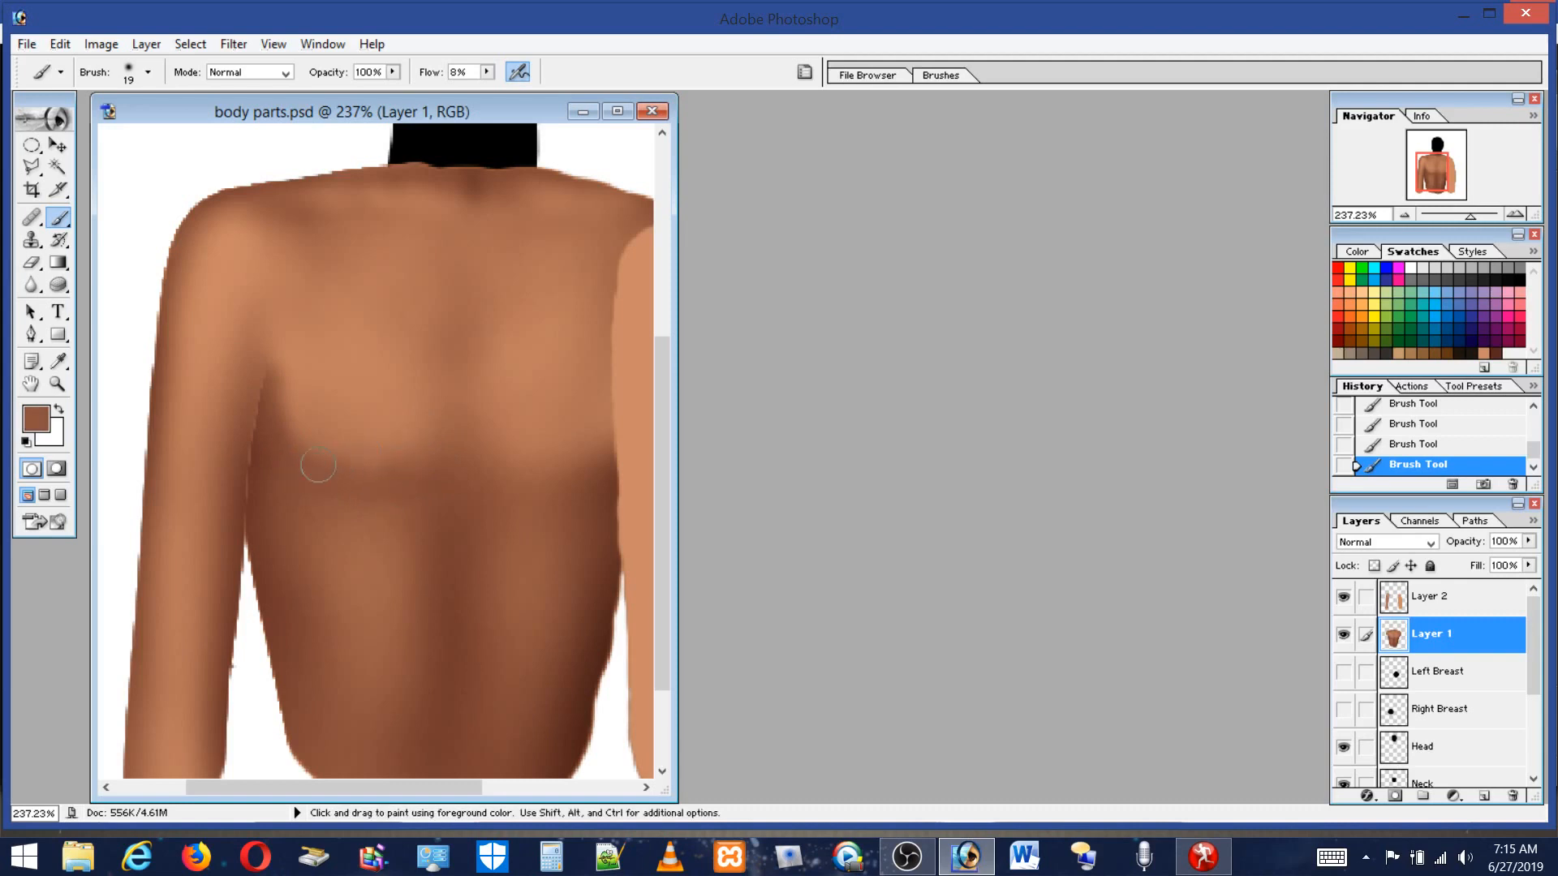
{"action": "left_click", "coordinate": [327, 401], "text": "alt"}
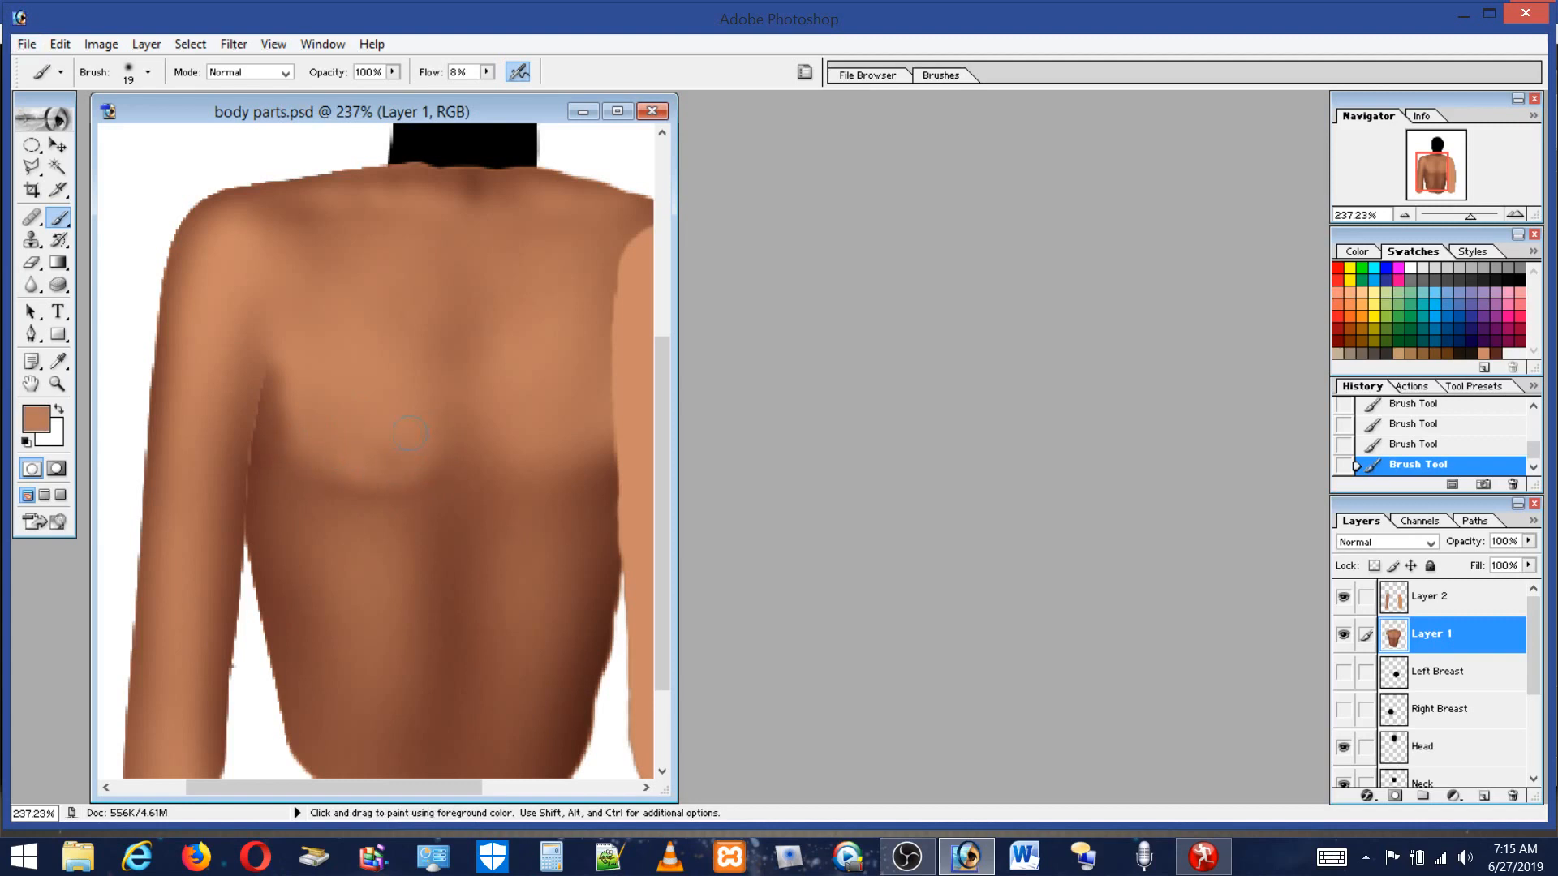
{"action": "left_click", "coordinate": [405, 495], "text": "alt"}
Enlarge the brush to 61 px and dab shading on the mid-back, resampling a darker brown.
{"action": "left_click", "coordinate": [130, 72]}
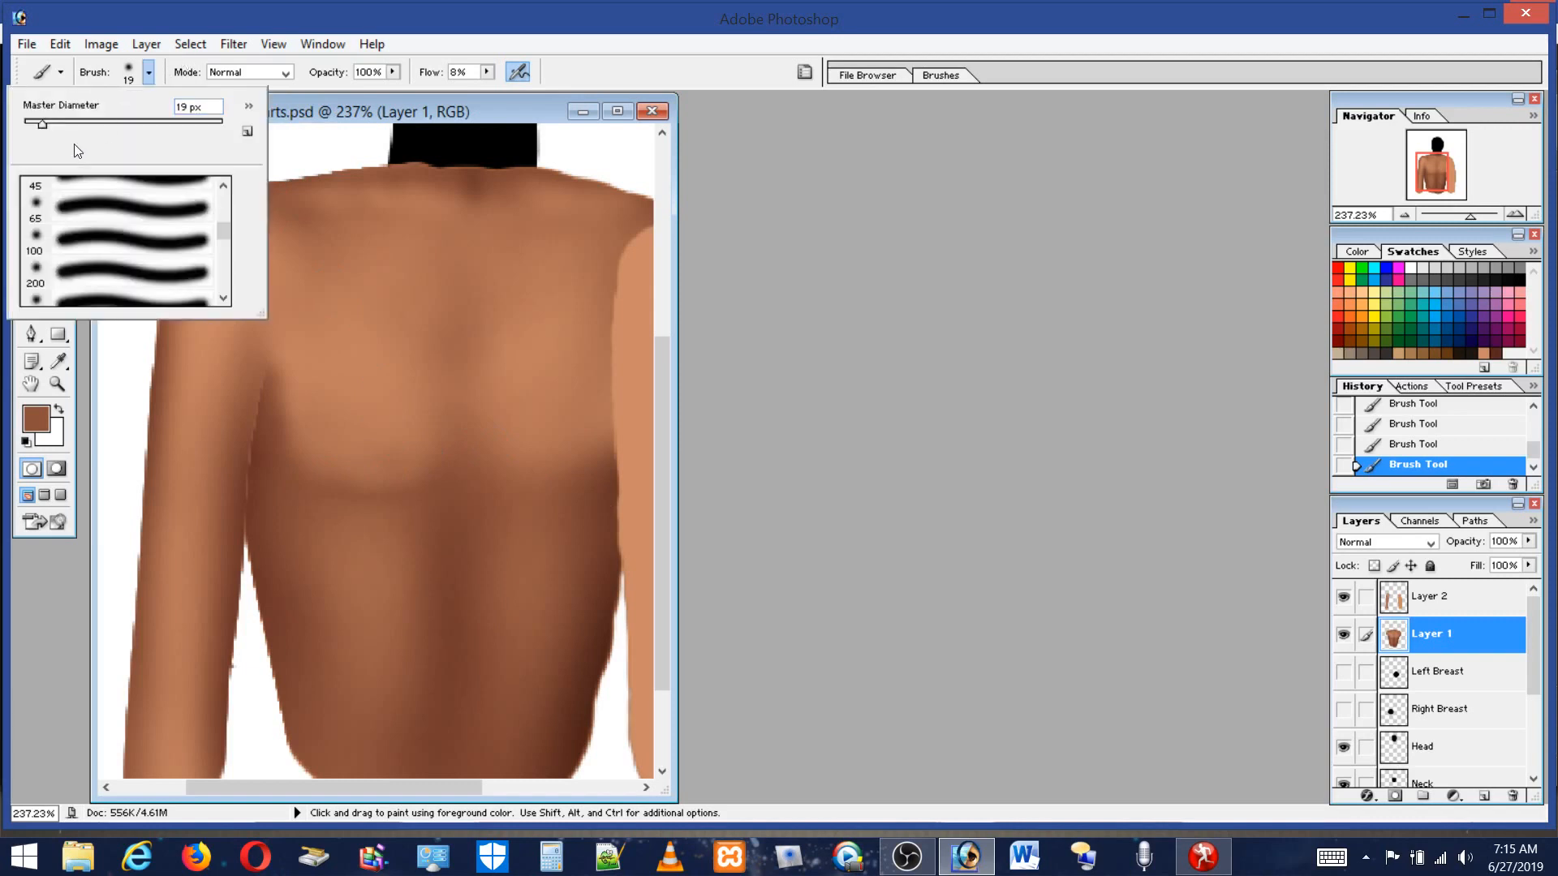
{"action": "left_click", "coordinate": [84, 121]}
{"action": "left_click", "coordinate": [375, 379], "text": "alt"}
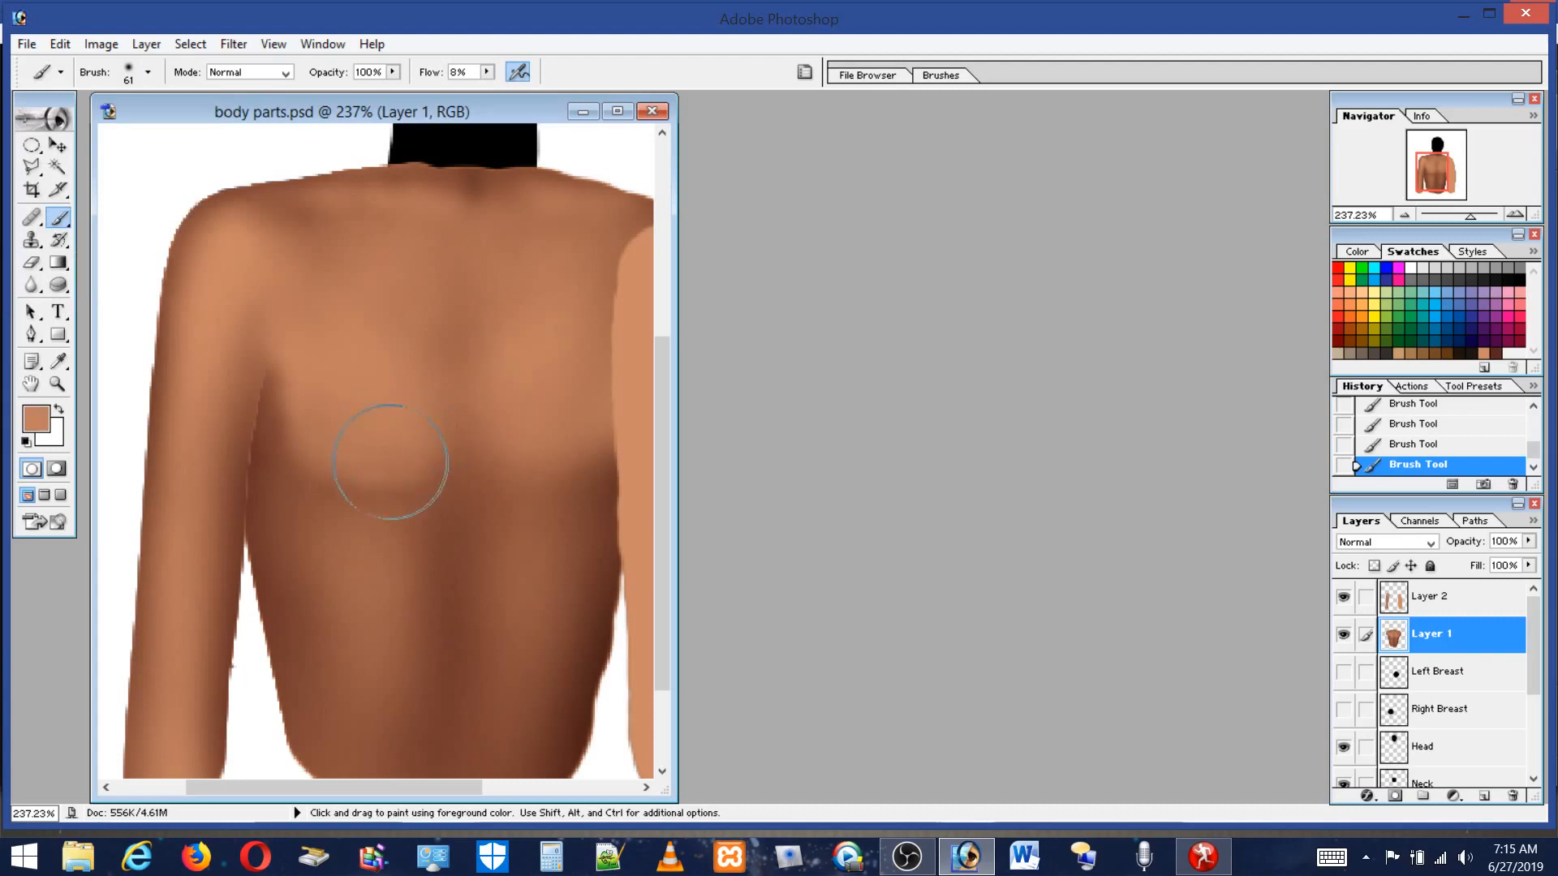
{"action": "left_click", "coordinate": [437, 493], "text": "alt"}
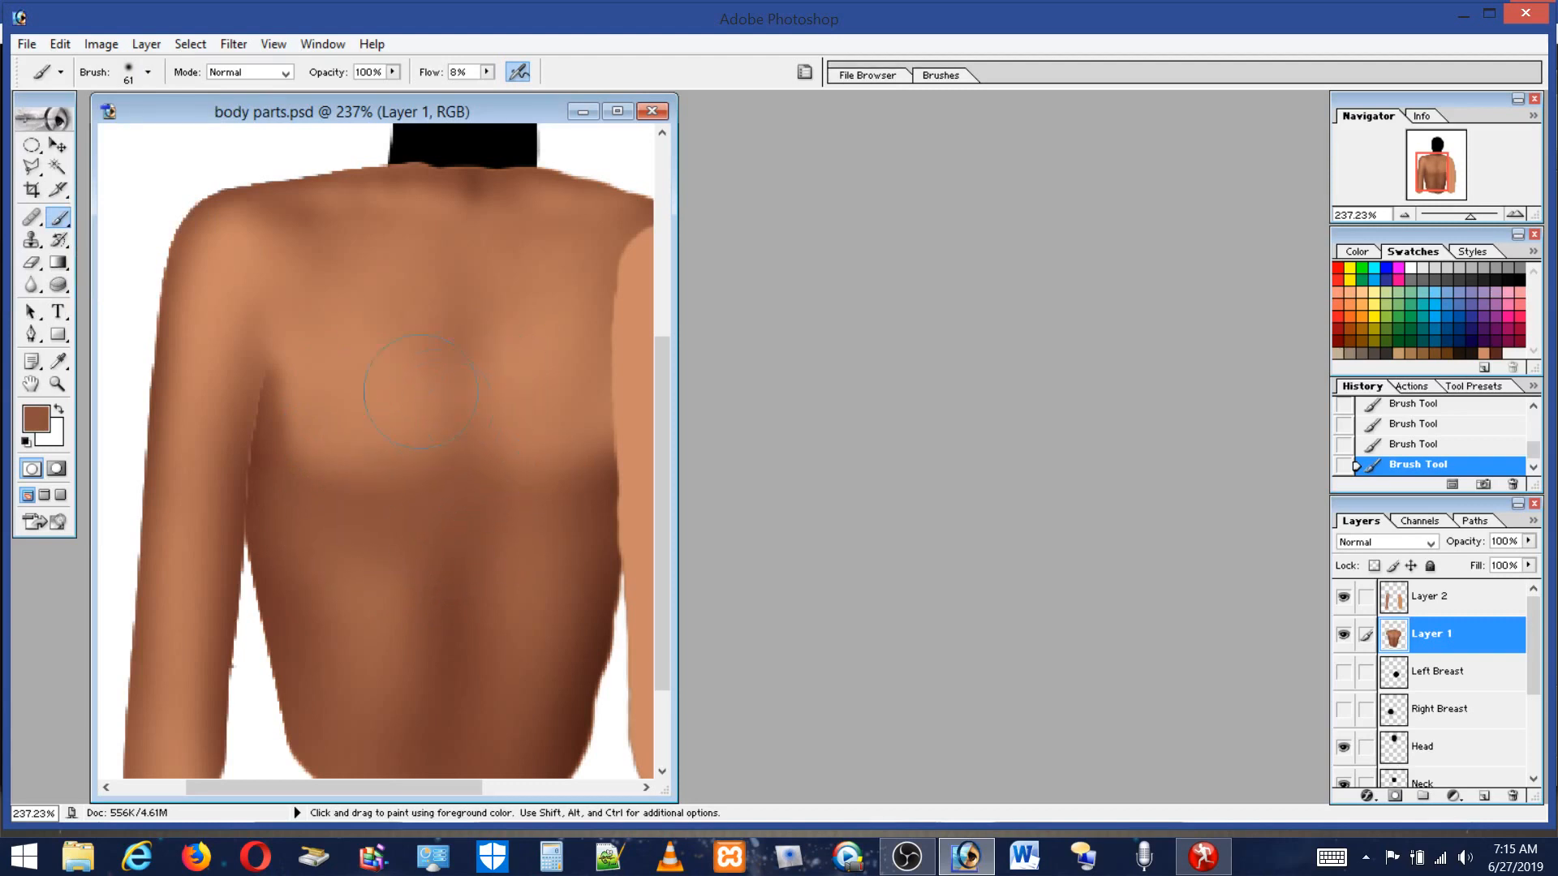
Reduce the brush to 37 px, sample a light skin tone, and blend the lower back on Layer 1.
{"action": "left_click", "coordinate": [147, 72]}
{"action": "left_click", "coordinate": [58, 123]}
{"action": "left_click", "coordinate": [391, 426], "text": "alt"}
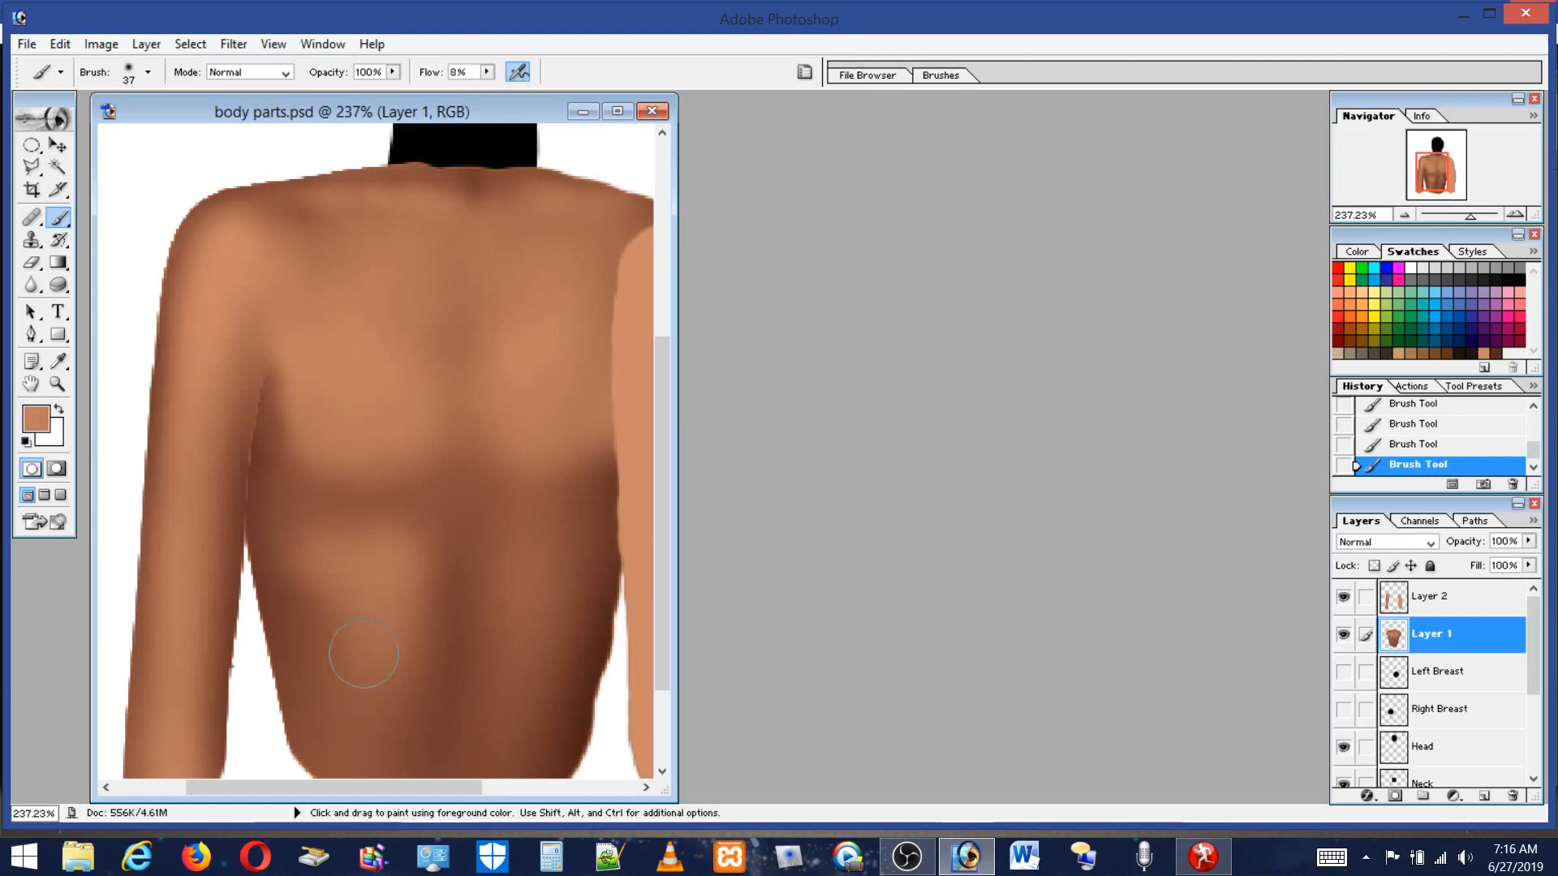
{"action": "key", "text": "alt"}
{"action": "left_click", "coordinate": [303, 580], "text": "alt"}
{"action": "key", "text": "alt"}
{"action": "left_click", "coordinate": [382, 559], "text": "alt"}
{"action": "mouse_move", "coordinate": [399, 550]}
{"action": "left_mouse_down"}
{"action": "mouse_move", "coordinate": [434, 533]}
{"action": "mouse_move", "coordinate": [403, 564]}
{"action": "mouse_move", "coordinate": [464, 549]}
{"action": "mouse_move", "coordinate": [450, 536]}
{"action": "mouse_move", "coordinate": [444, 575]}
{"action": "left_mouse_up"}
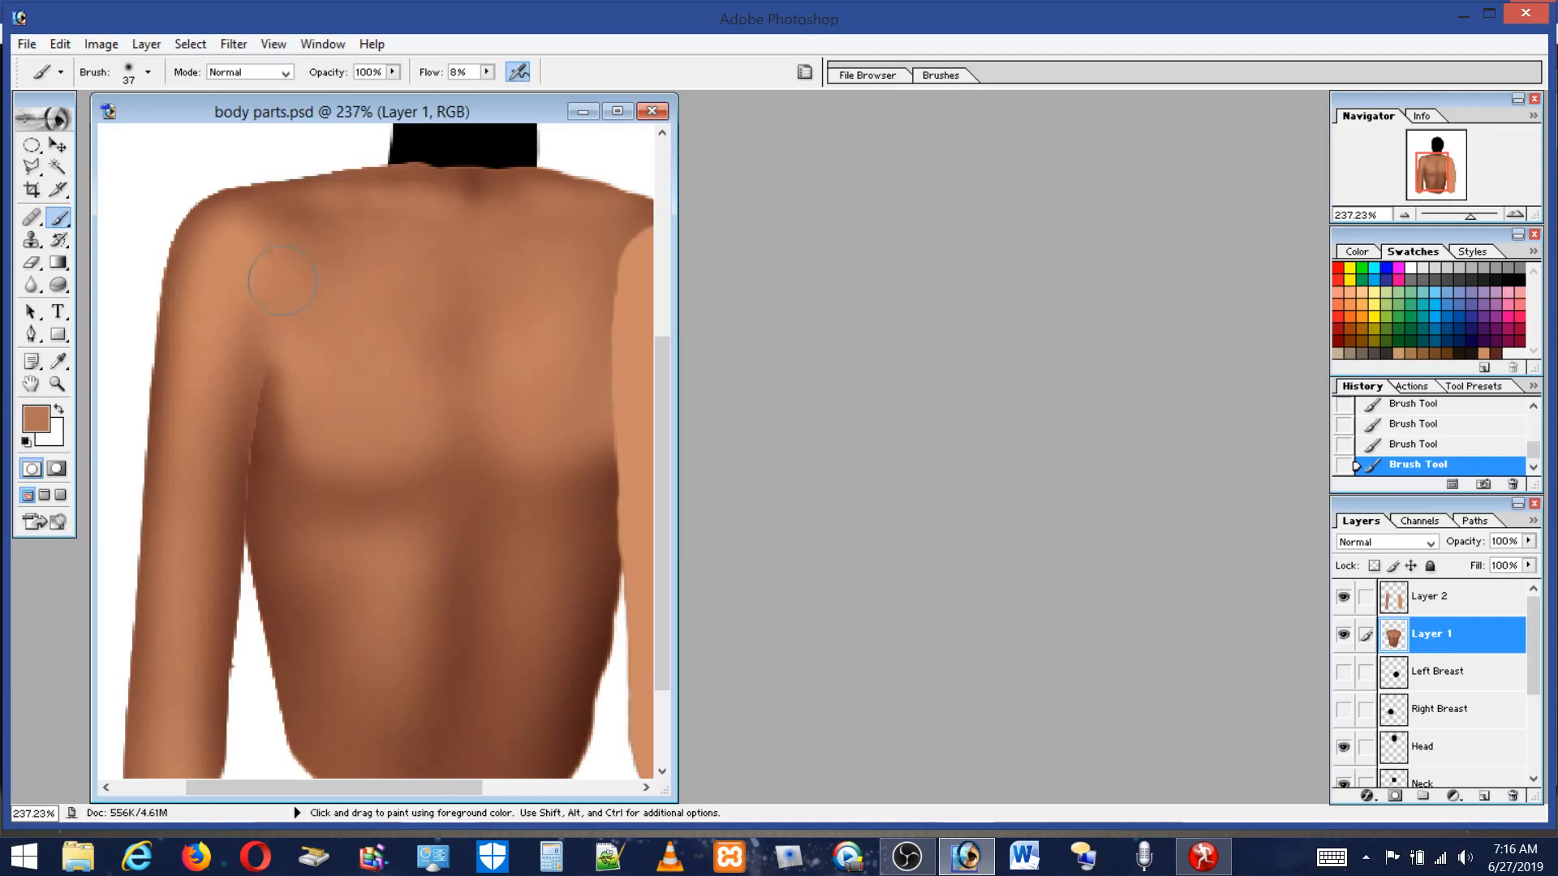
Make Layer 2 active and load its arm and torso pixels as a selection.
{"action": "left_click", "coordinate": [1443, 592]}
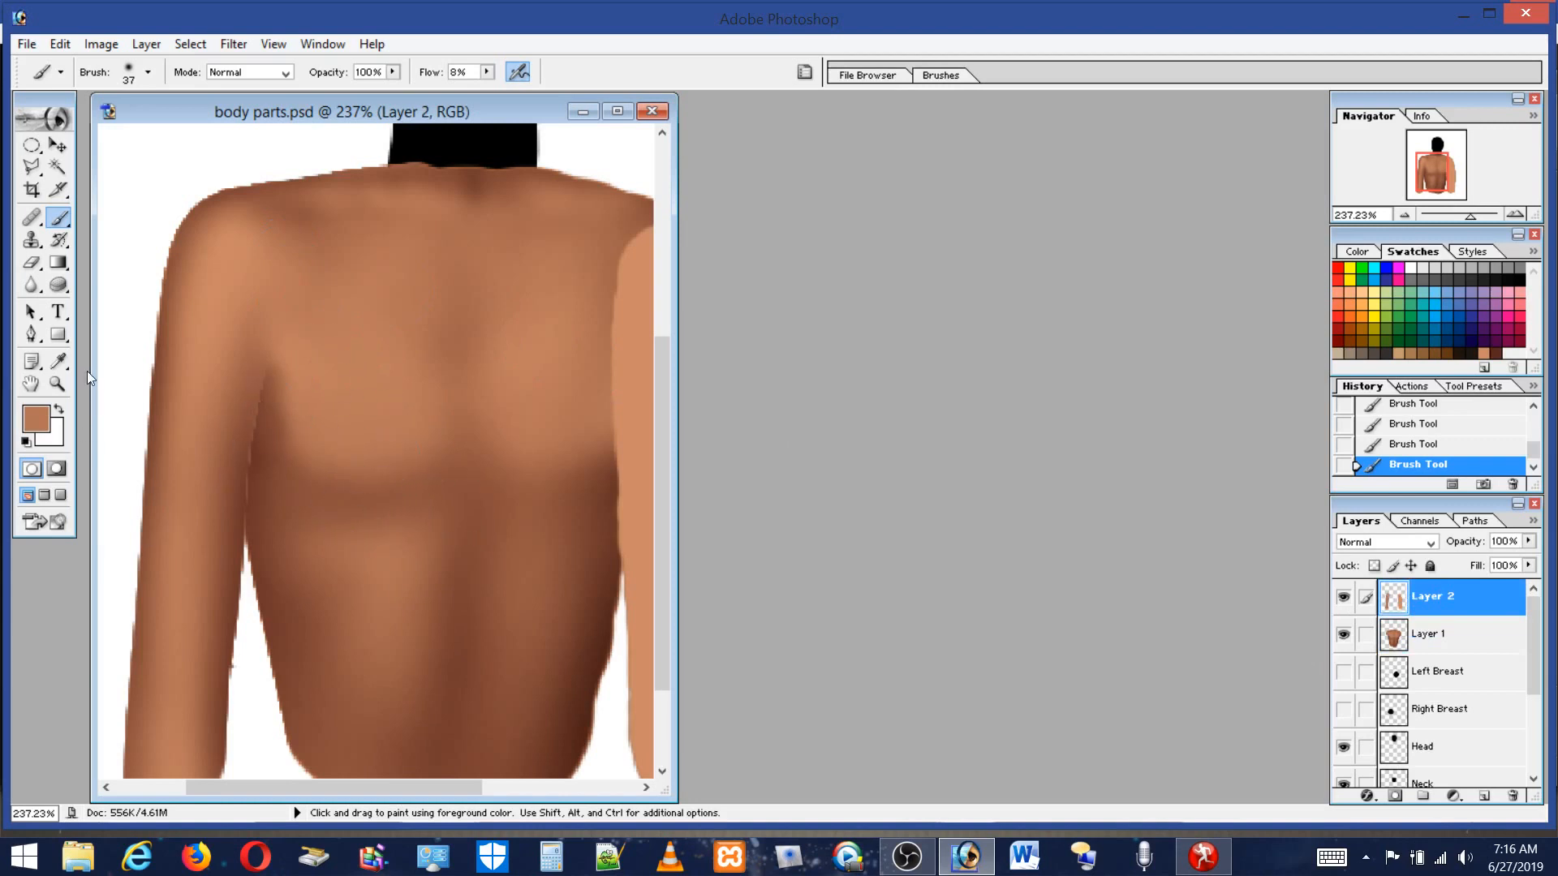
{"action": "left_click", "coordinate": [57, 383]}
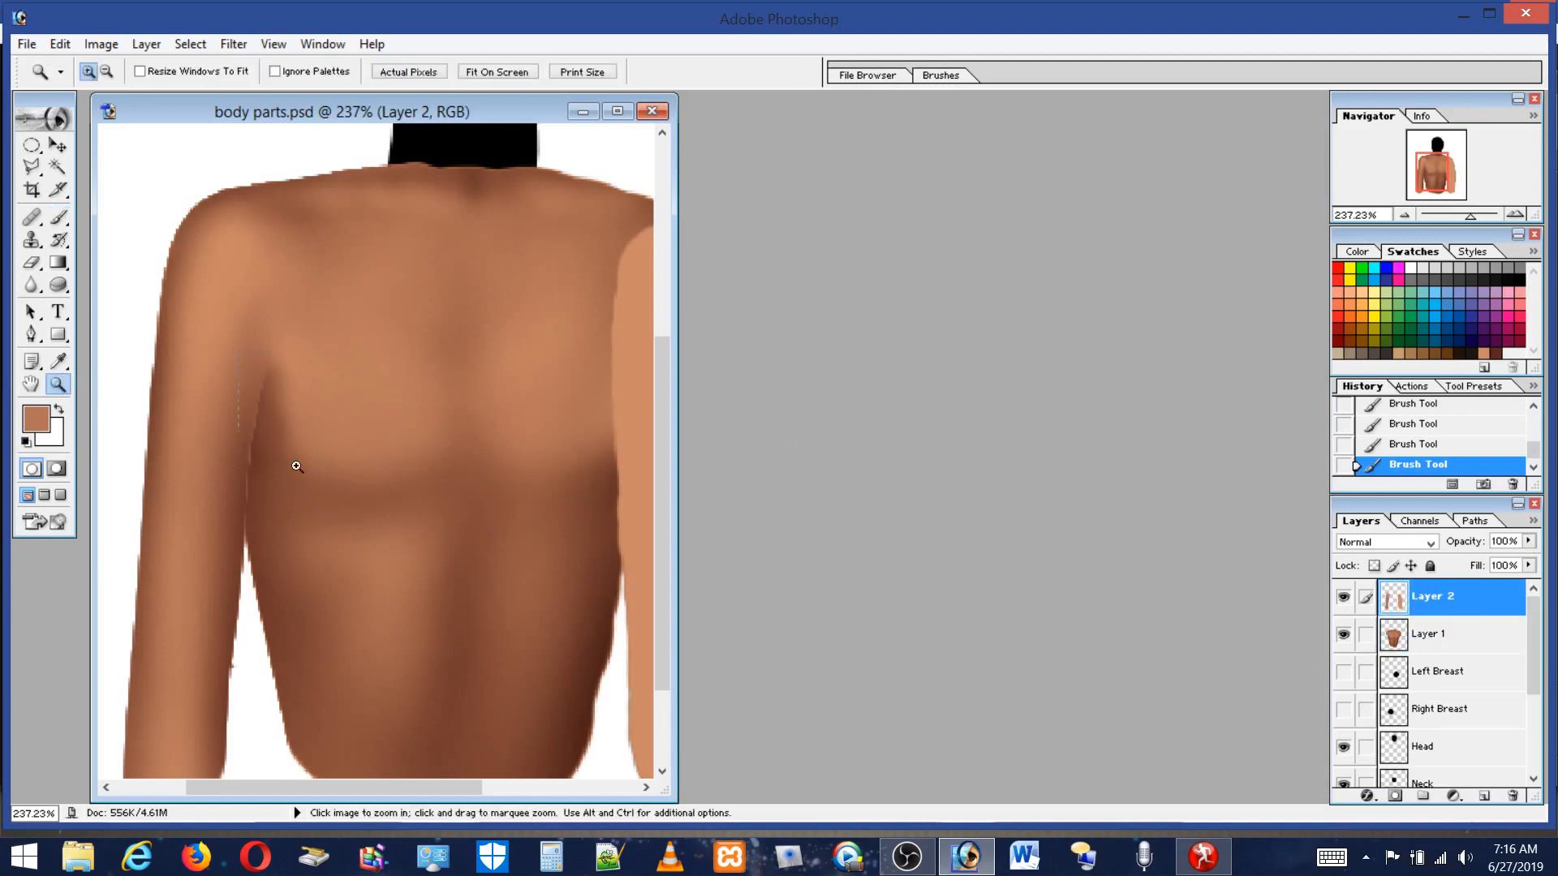
{"action": "left_click", "coordinate": [297, 467]}
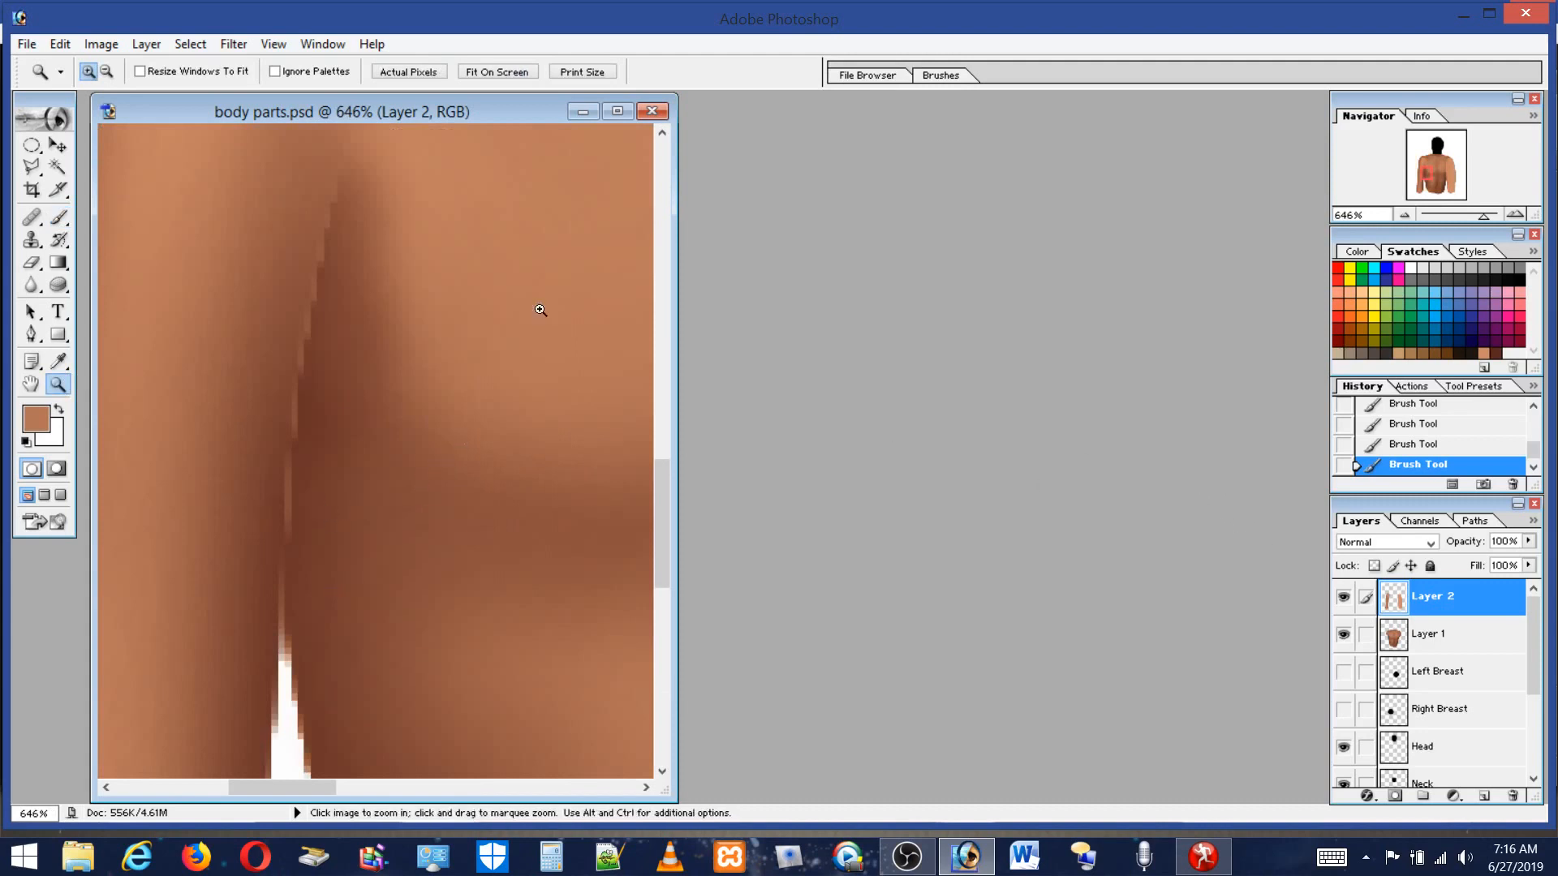
{"action": "left_click", "coordinate": [31, 167]}
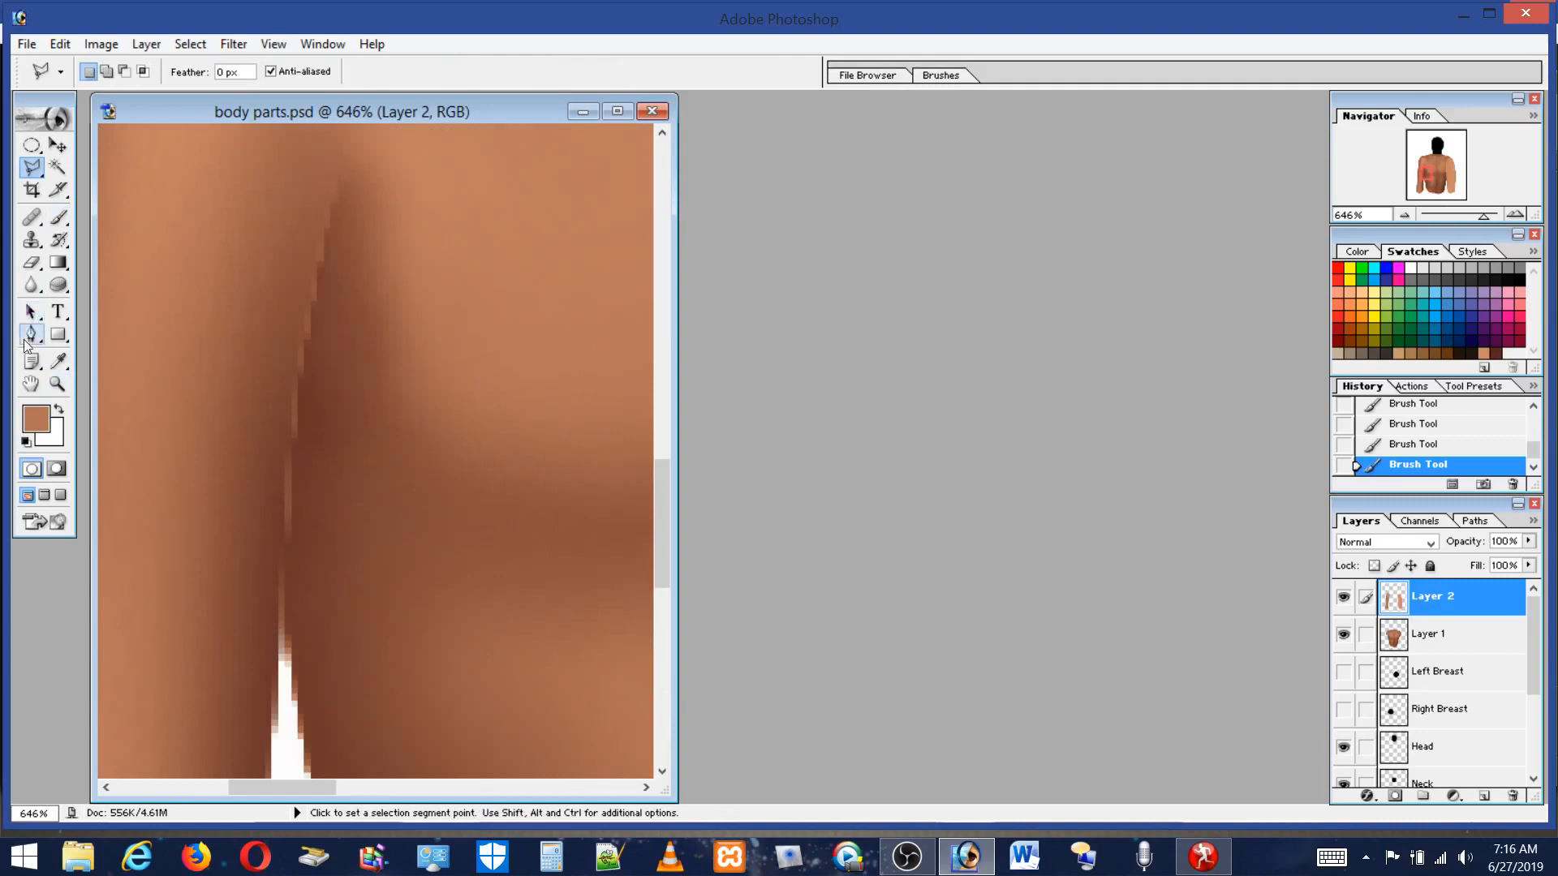
{"action": "left_click", "coordinate": [57, 362]}
{"action": "double_click", "coordinate": [57, 383]}
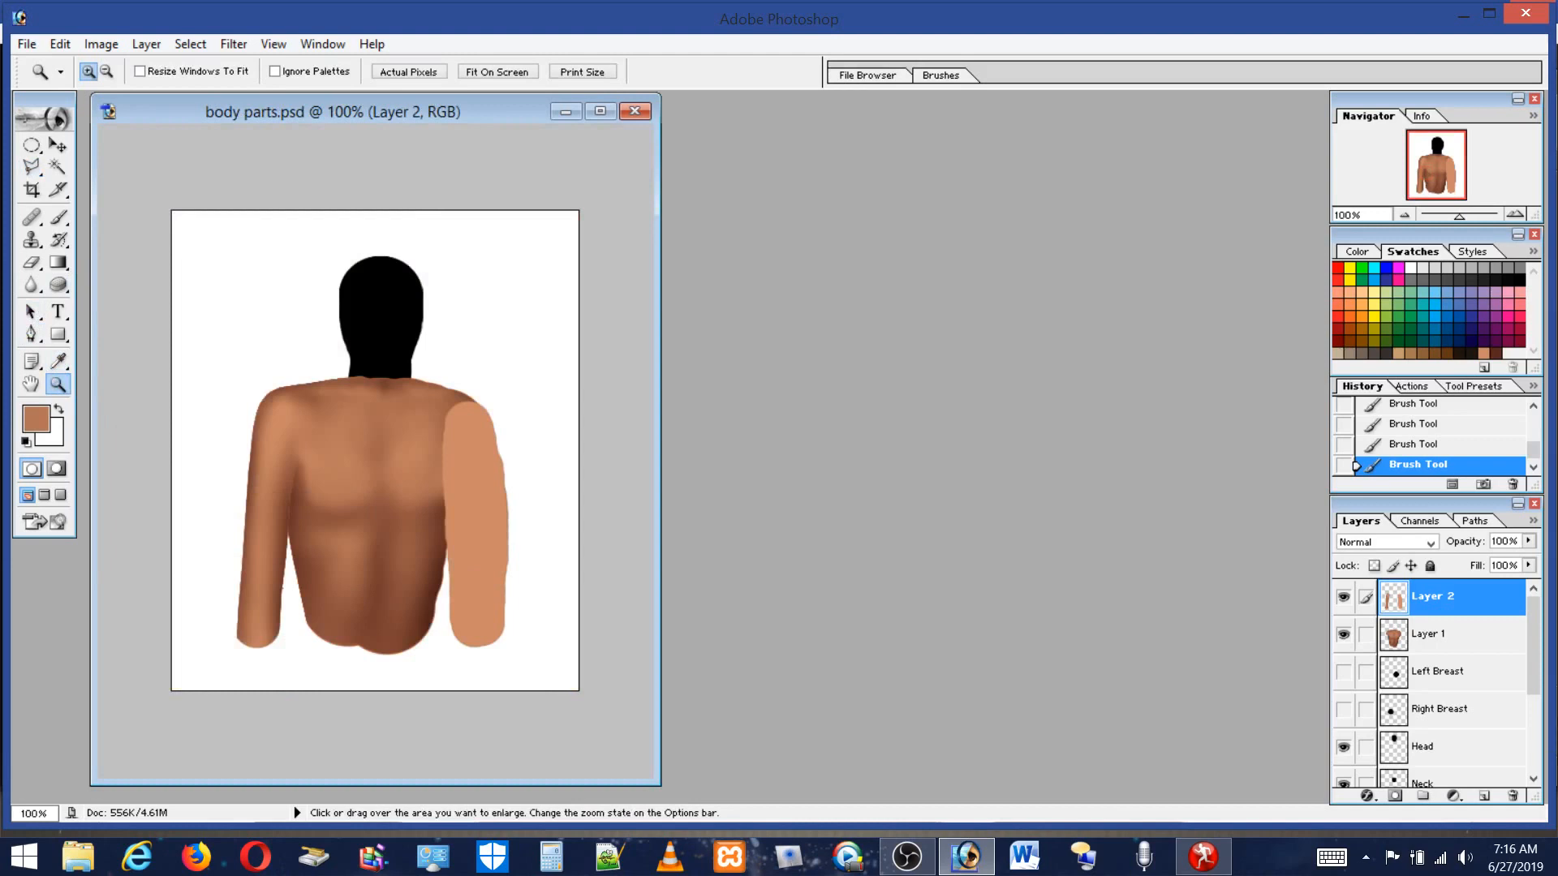
{"action": "left_click", "coordinate": [1413, 602], "text": "ctrl"}
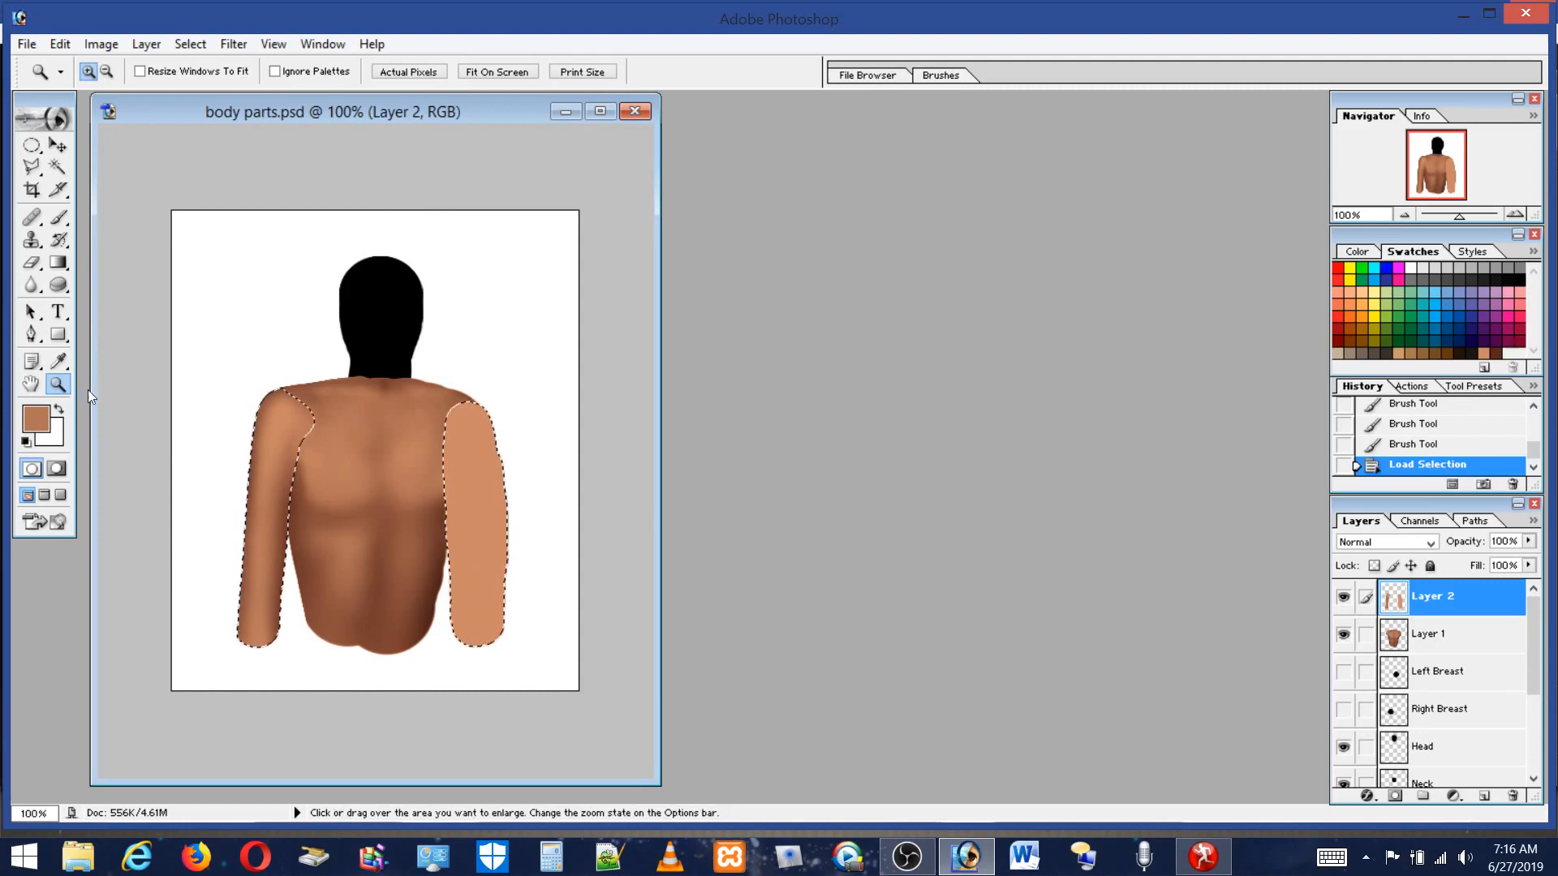
Shade the left arm's inner edge near the armpit on Layer 2 with dark brown and sampled mid brown.
{"action": "left_click_drag", "start_coordinate": [227, 410], "coordinate": [334, 597]}
{"action": "left_click_drag", "start_coordinate": [209, 109], "coordinate": [265, 114]}
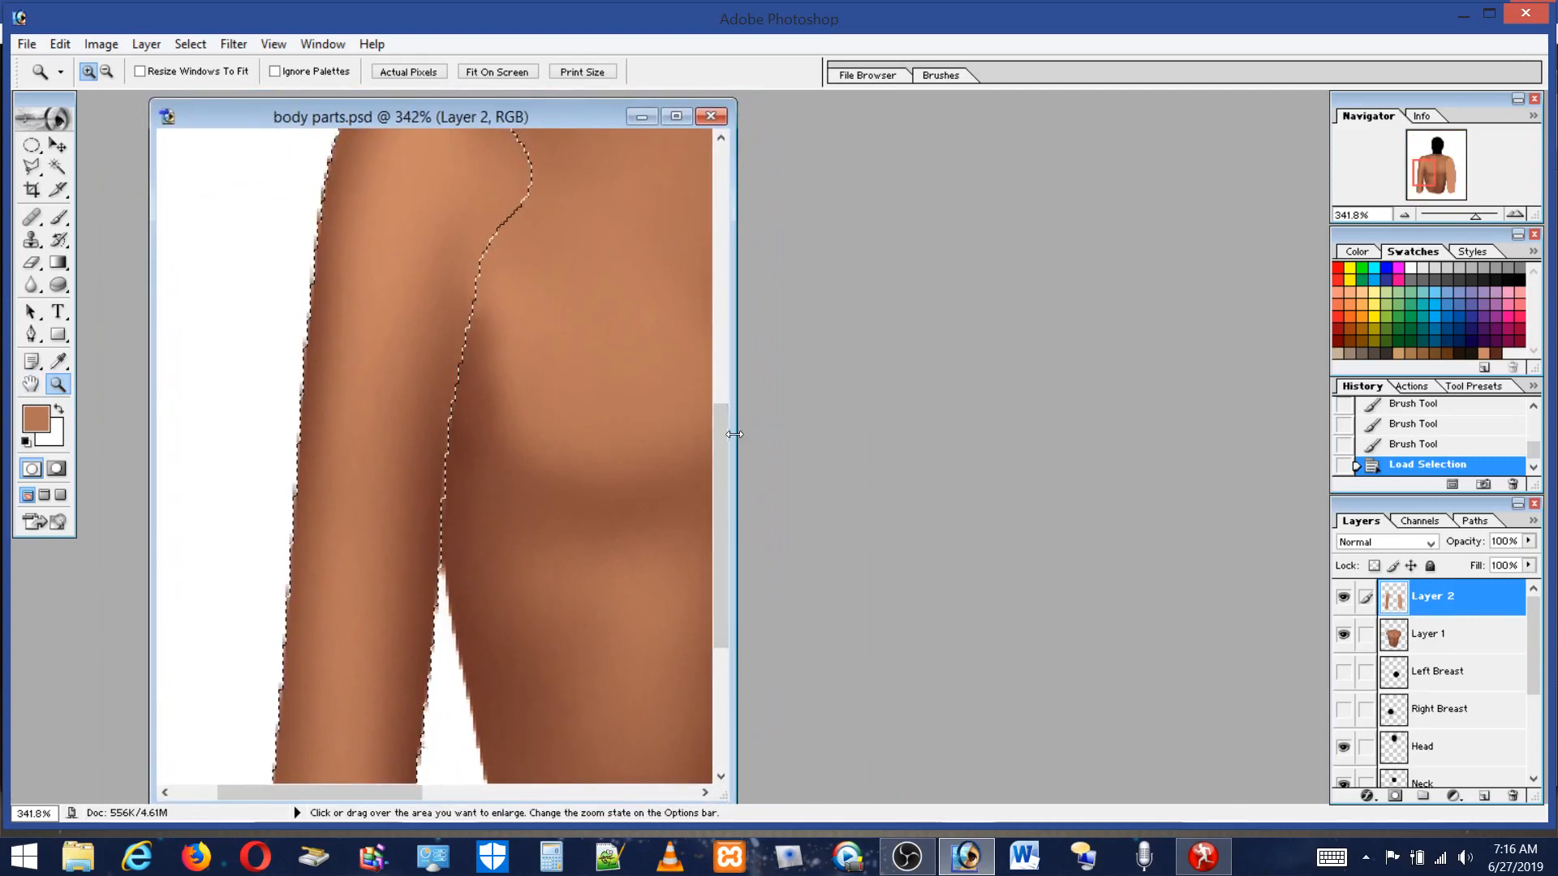
{"action": "left_click_drag", "start_coordinate": [734, 434], "coordinate": [1144, 434]}
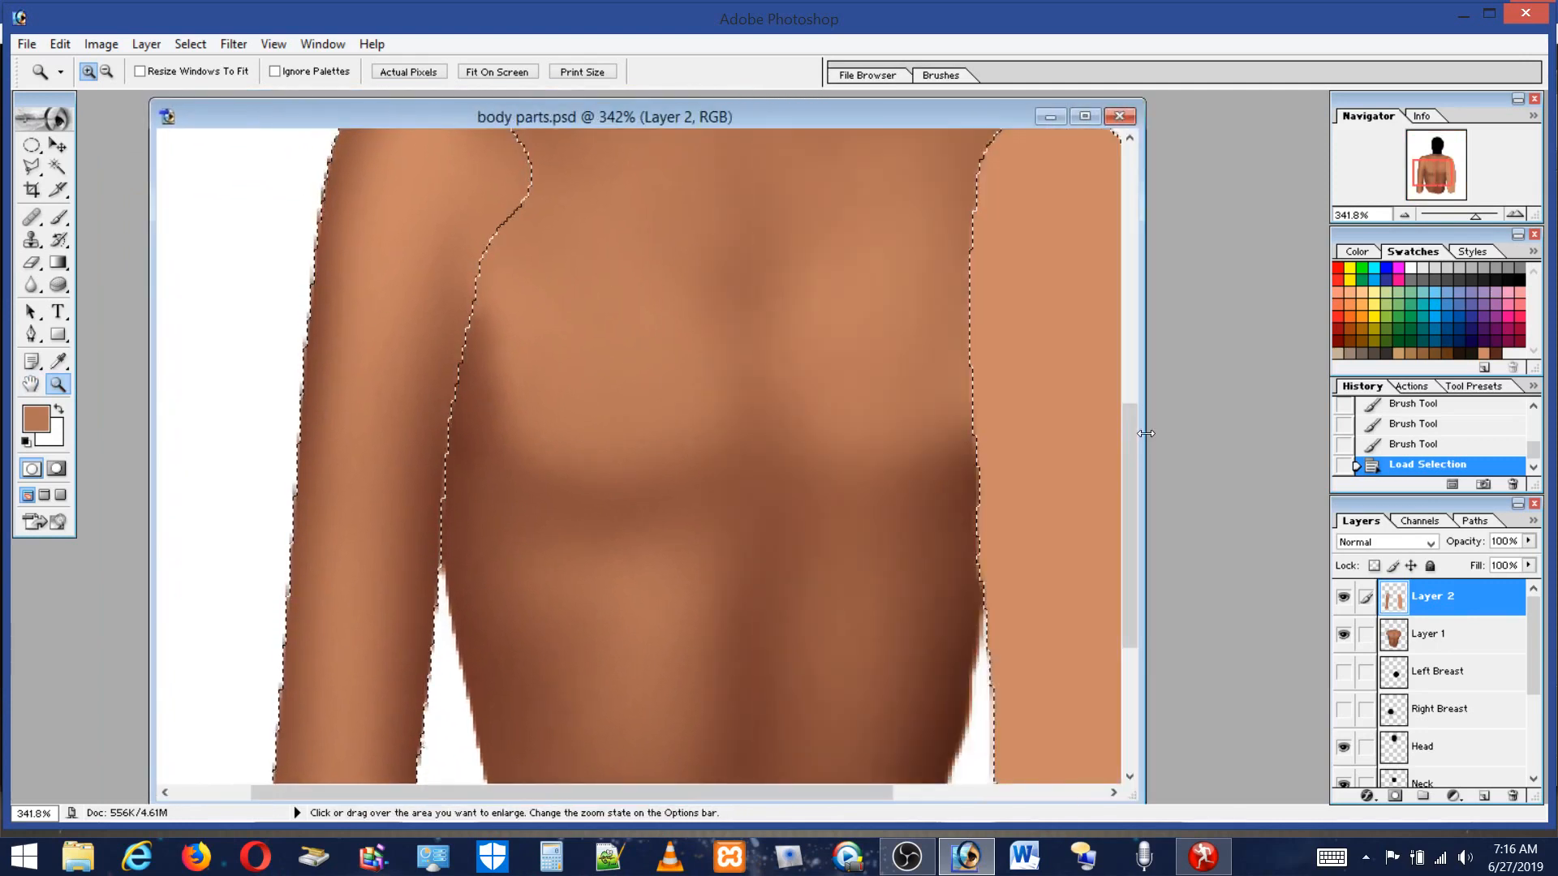
{"action": "left_click", "coordinate": [59, 218]}
{"action": "left_click", "coordinate": [1497, 352]}
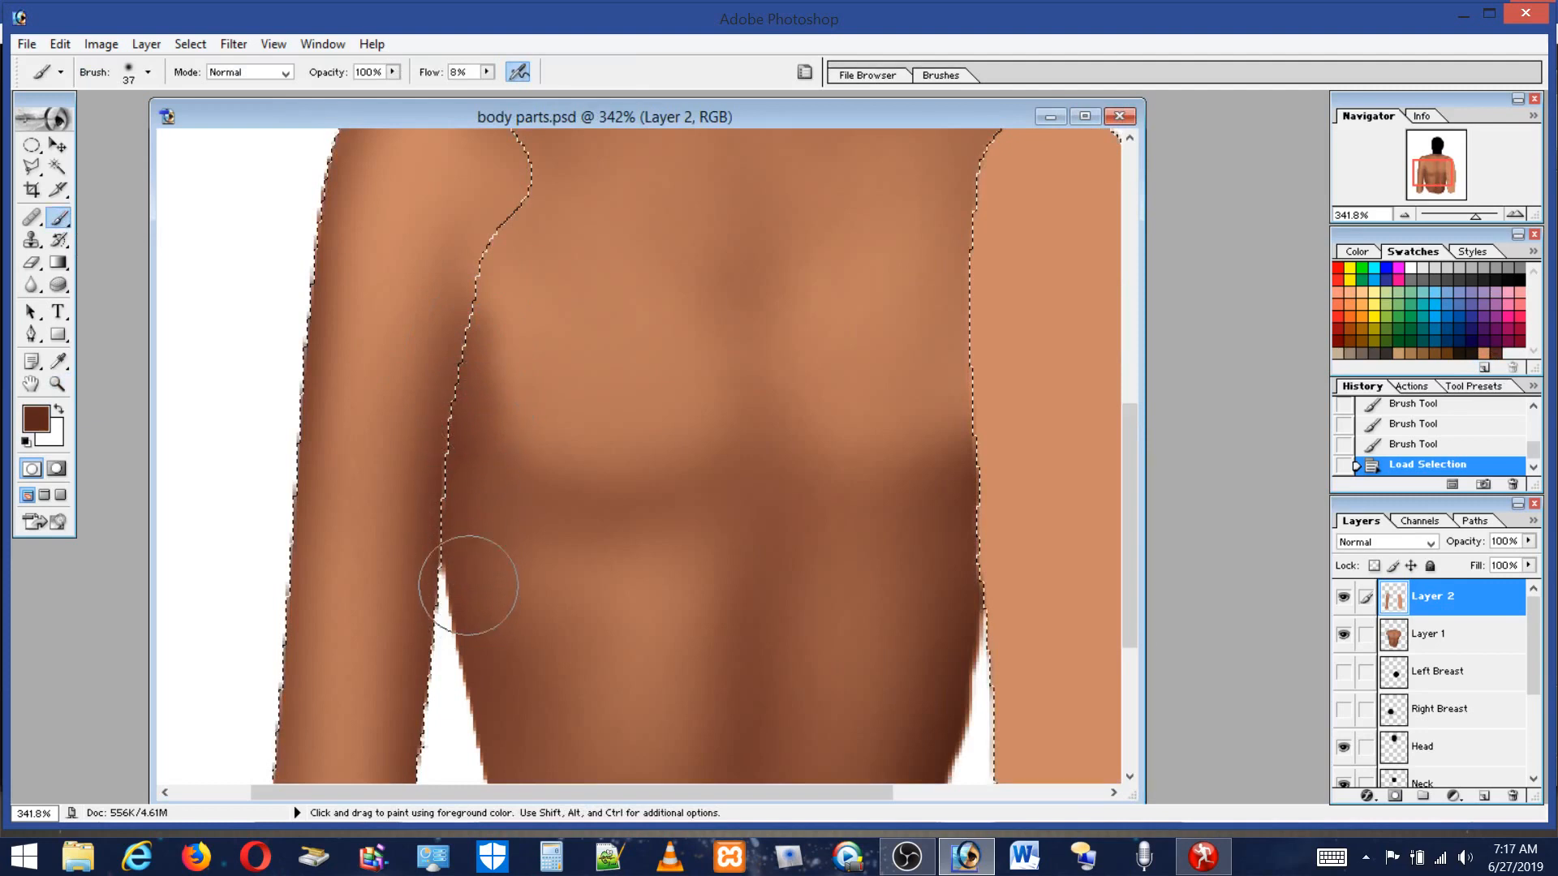
{"action": "left_click_drag", "start_coordinate": [486, 532], "coordinate": [492, 347]}
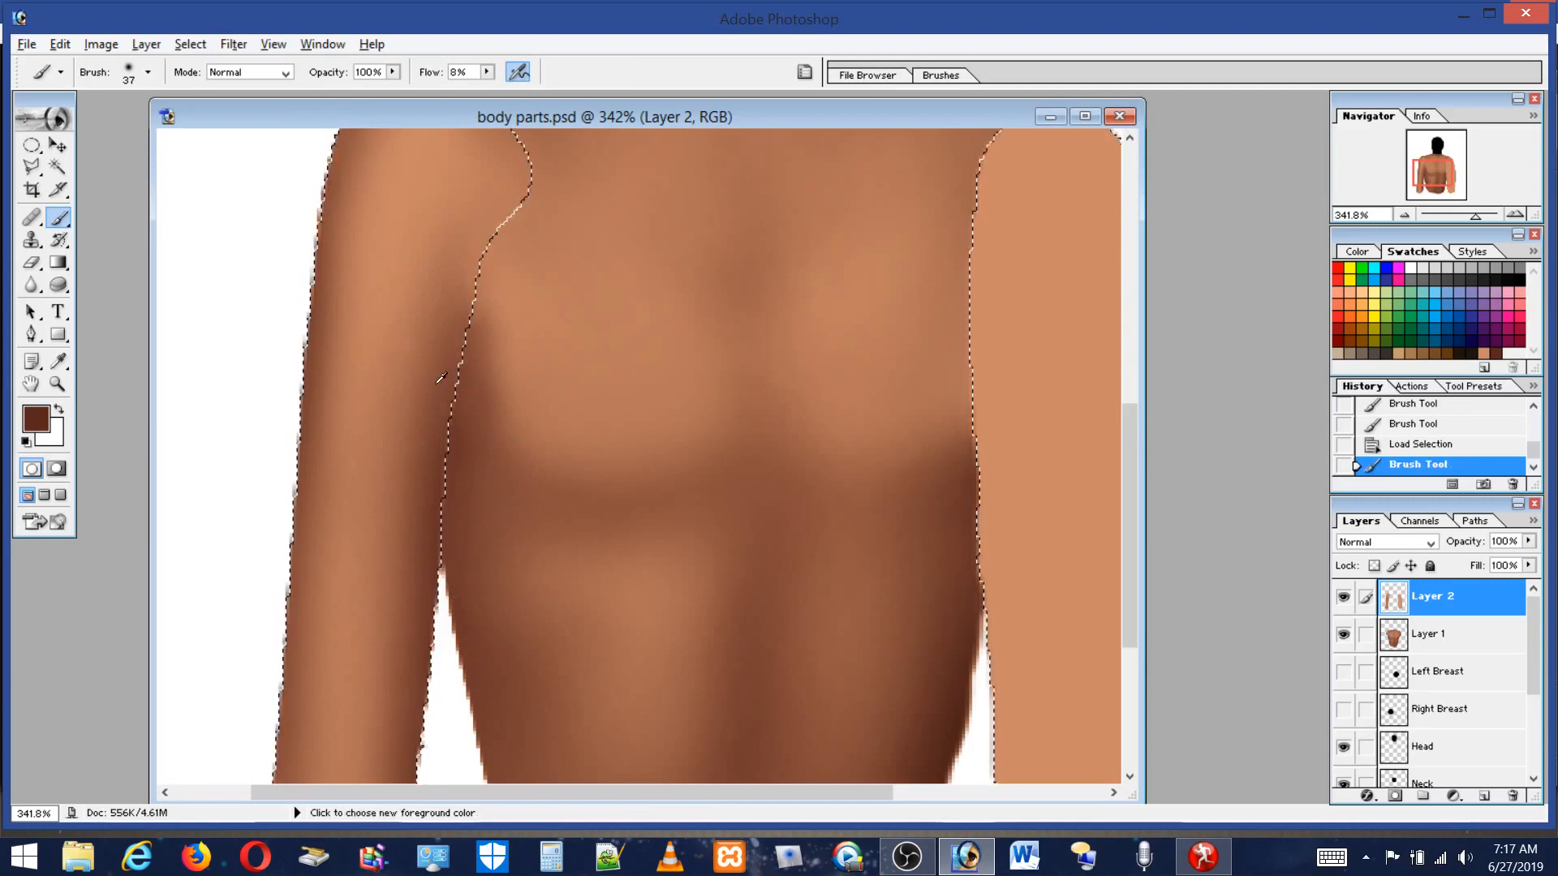
{"action": "left_click", "coordinate": [443, 410], "text": "alt"}
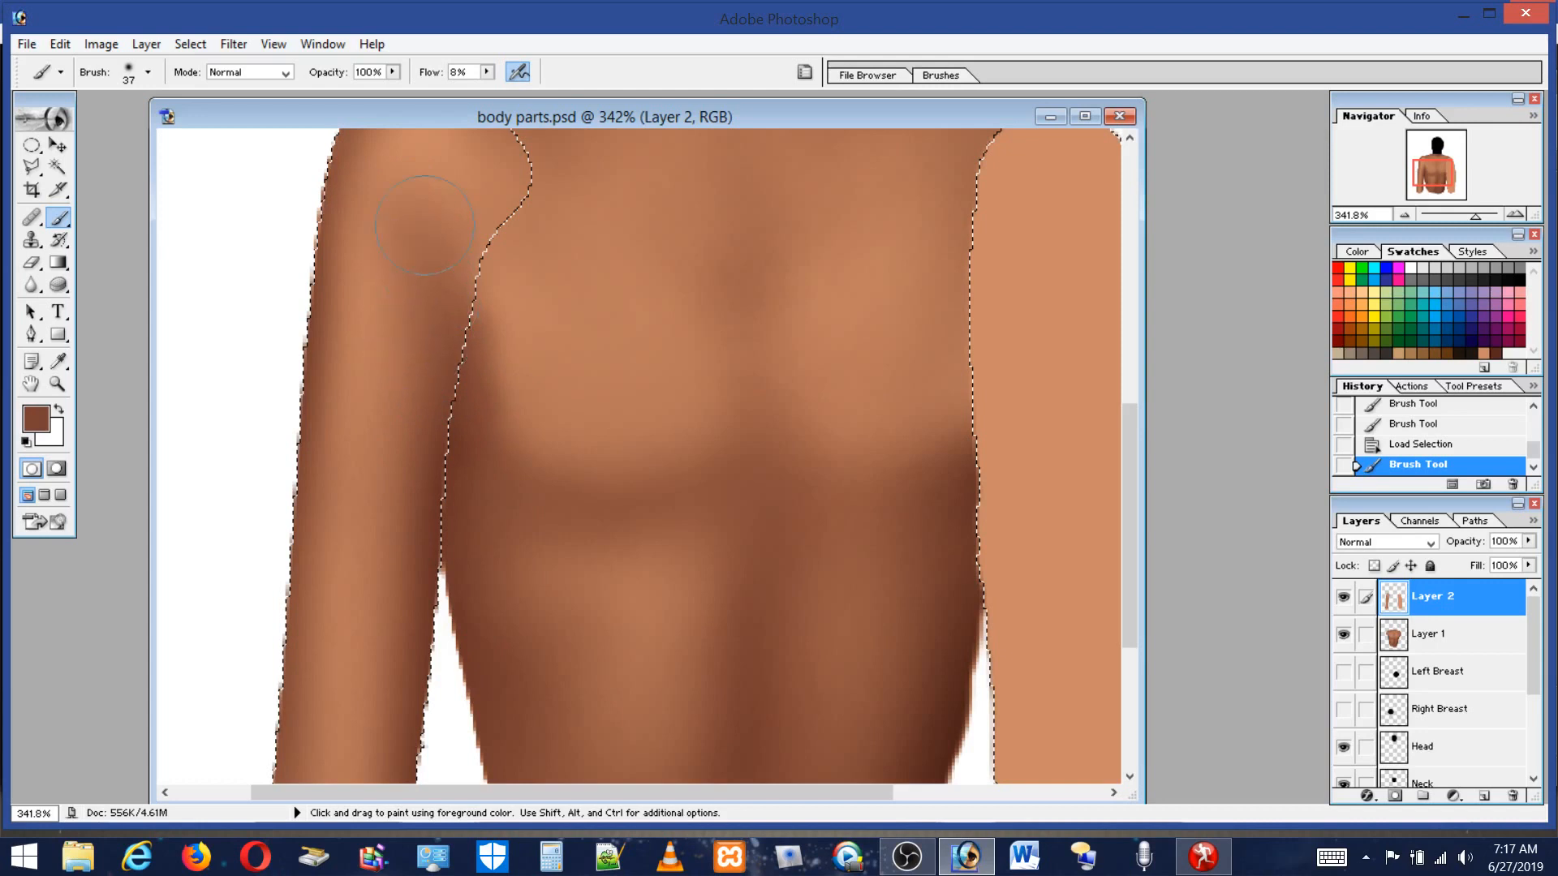
{"action": "left_click_drag", "start_coordinate": [444, 324], "coordinate": [456, 406]}
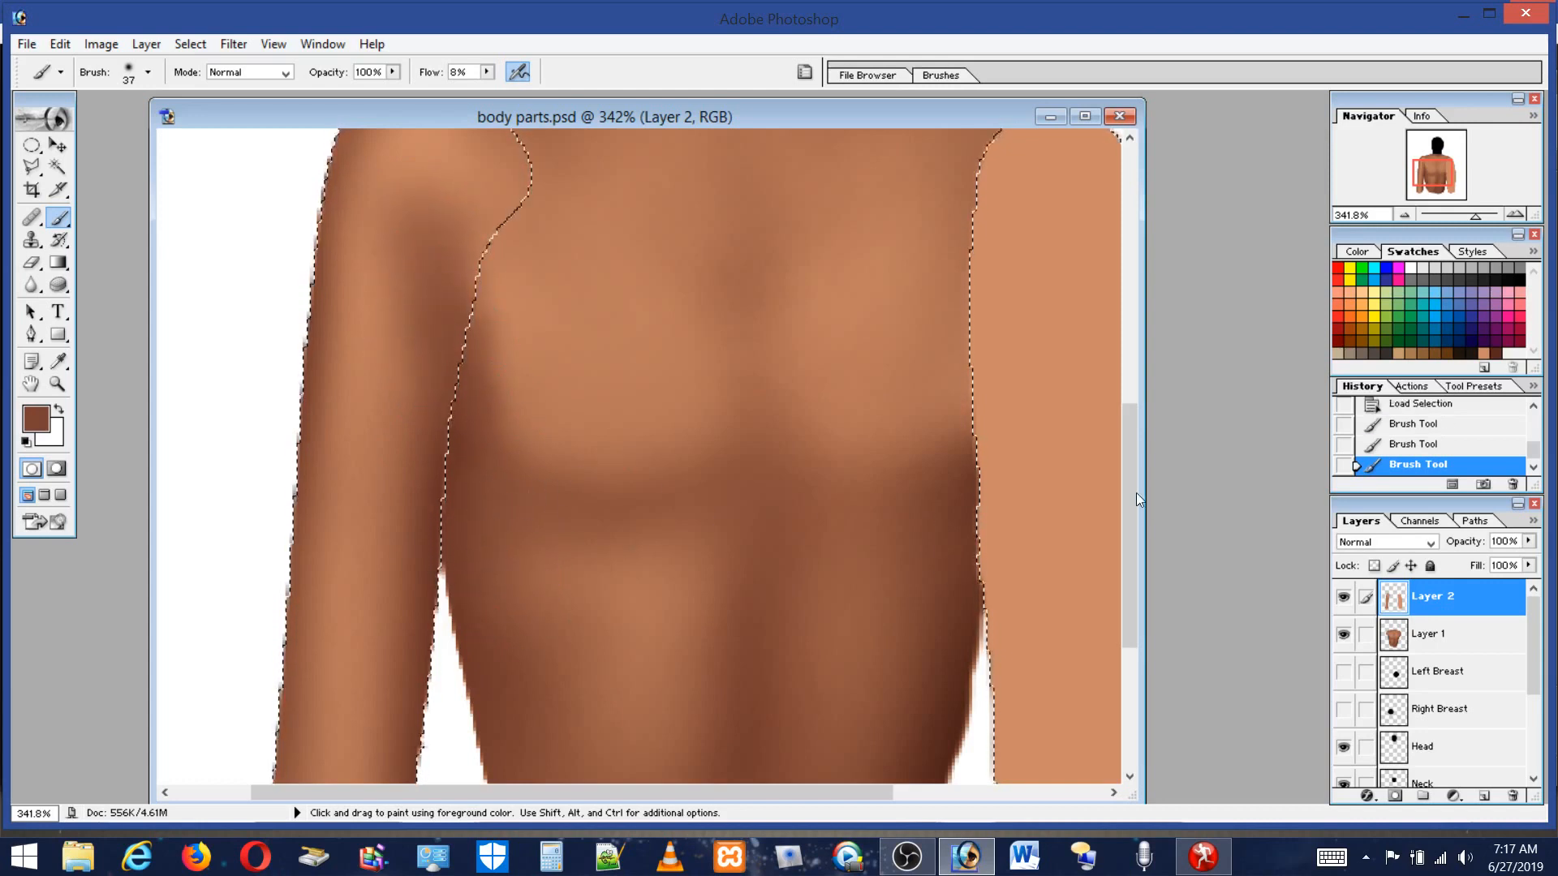
Sample a lighter tone and highlight the top of the left shoulder on Layer 2.
{"action": "left_click_drag", "start_coordinate": [1131, 509], "coordinate": [1121, 437]}
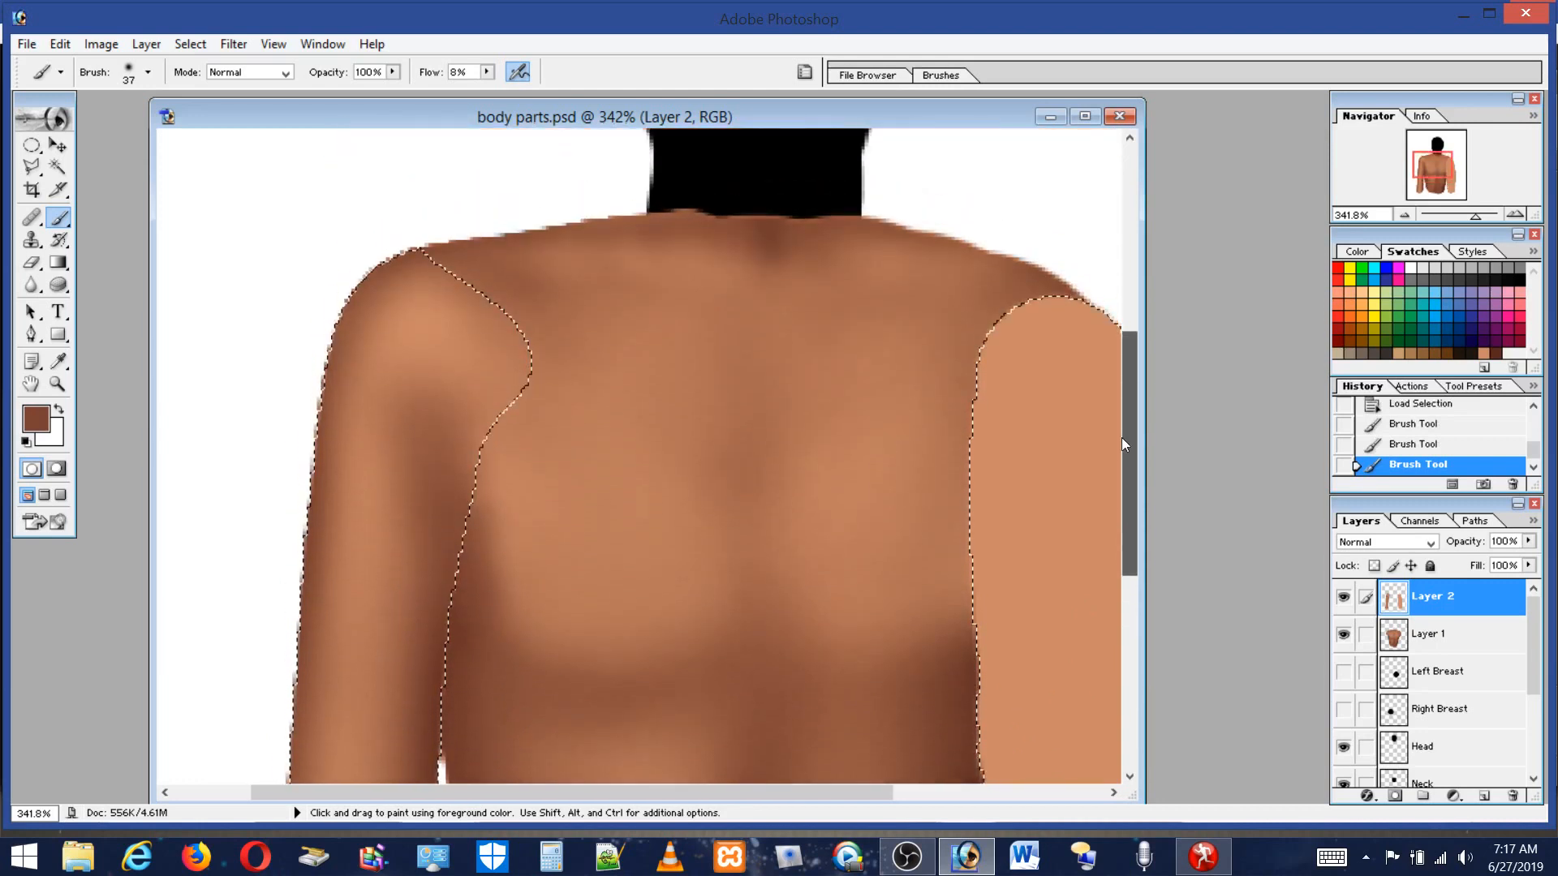
{"action": "left_click", "coordinate": [460, 371], "text": "alt"}
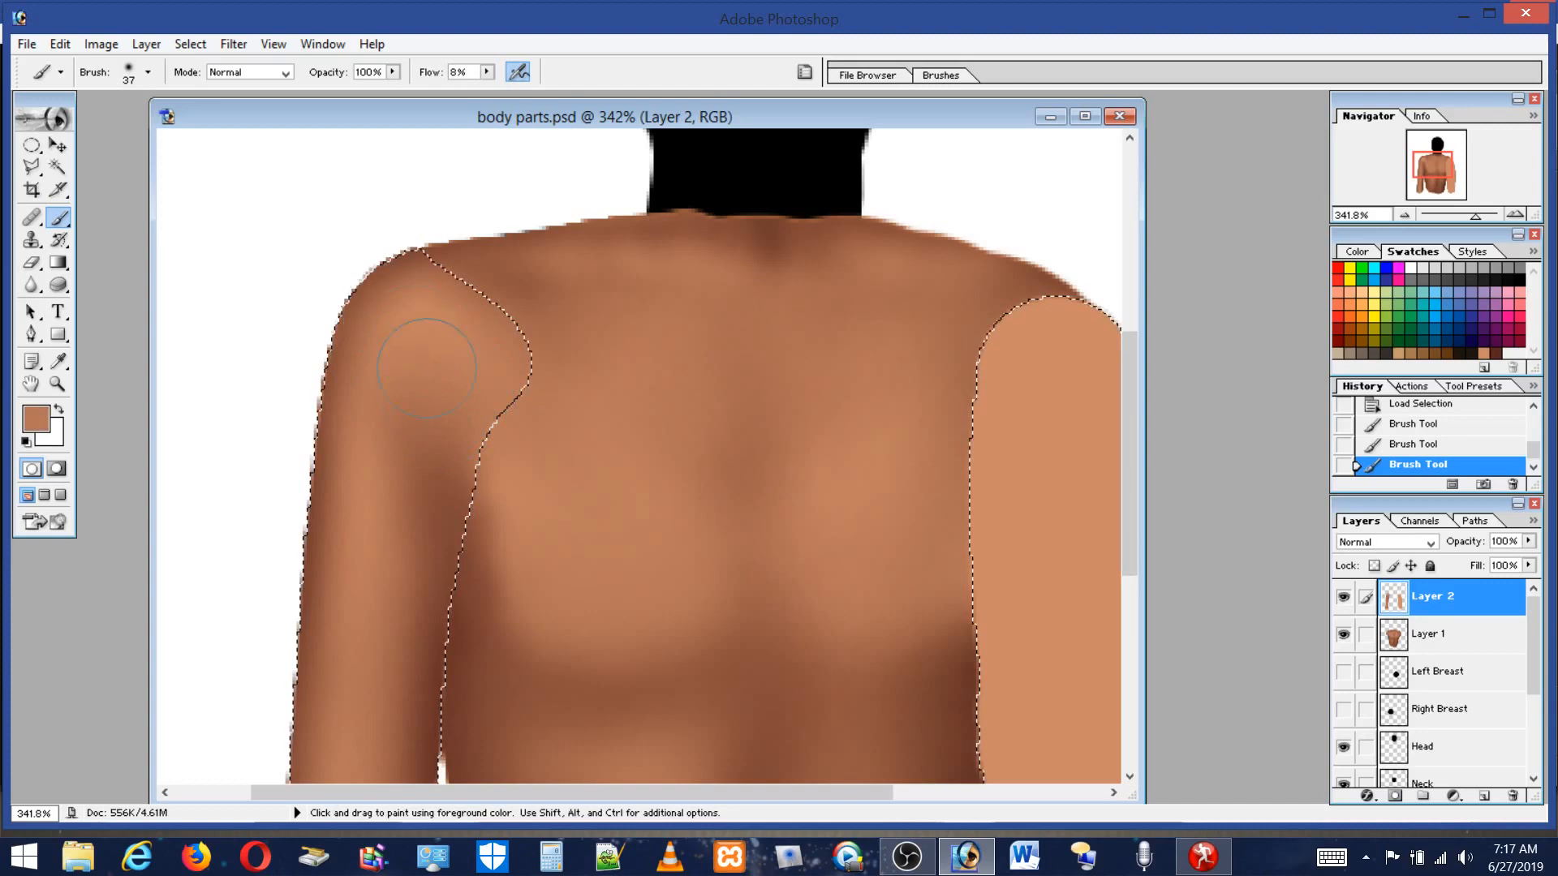
{"action": "left_click_drag", "start_coordinate": [396, 313], "coordinate": [401, 324]}
{"action": "left_click", "coordinate": [415, 500], "text": "alt"}
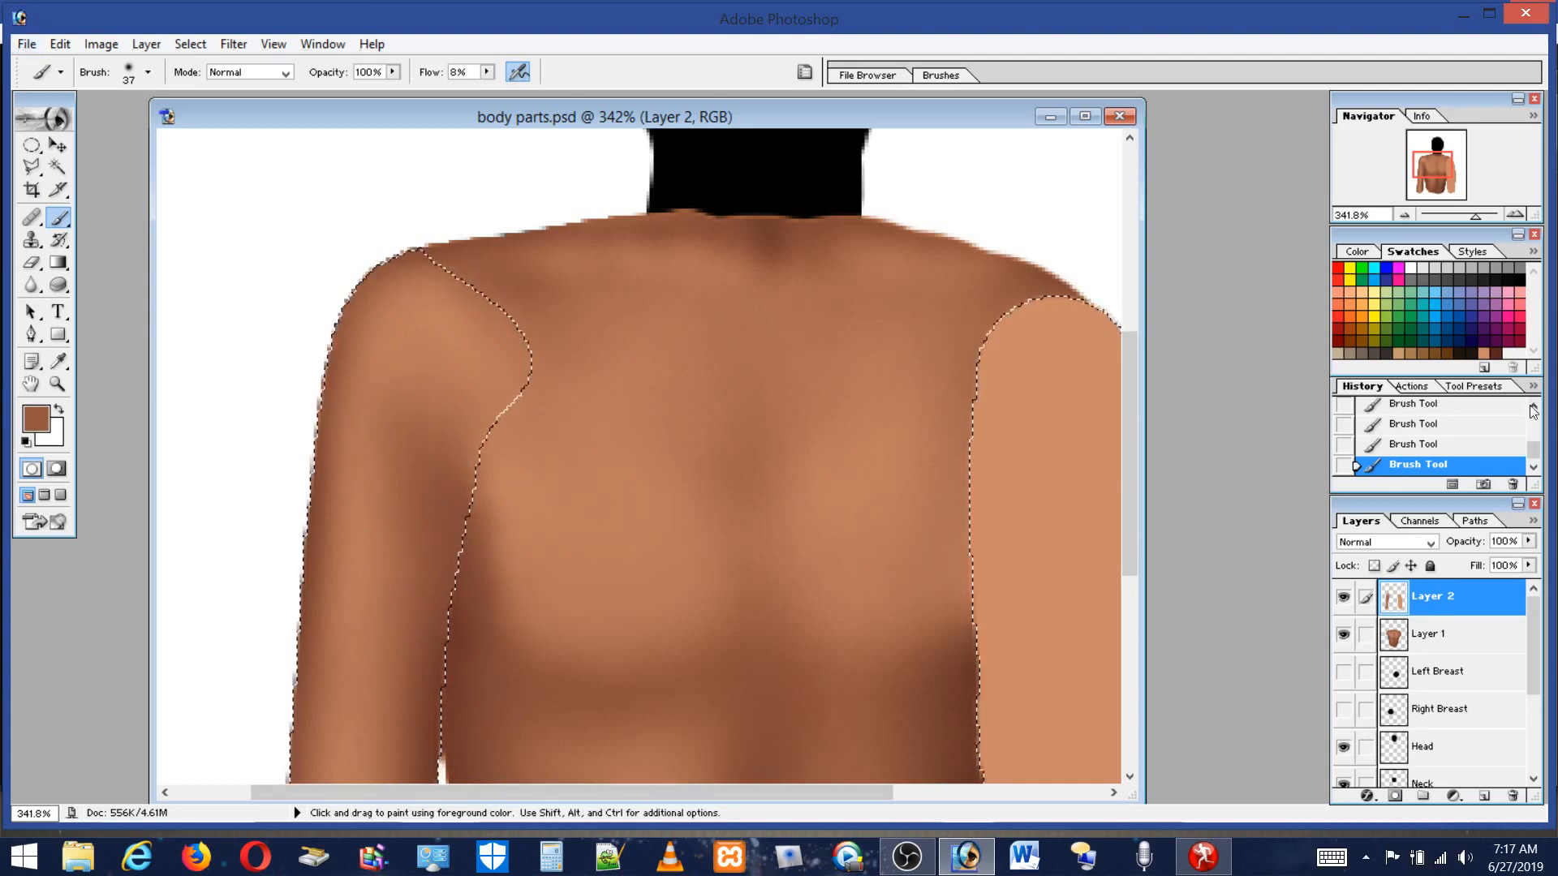
Pick the dark brown swatch and shade along the inner side of the left upper arm.
{"action": "left_click", "coordinate": [1495, 354]}
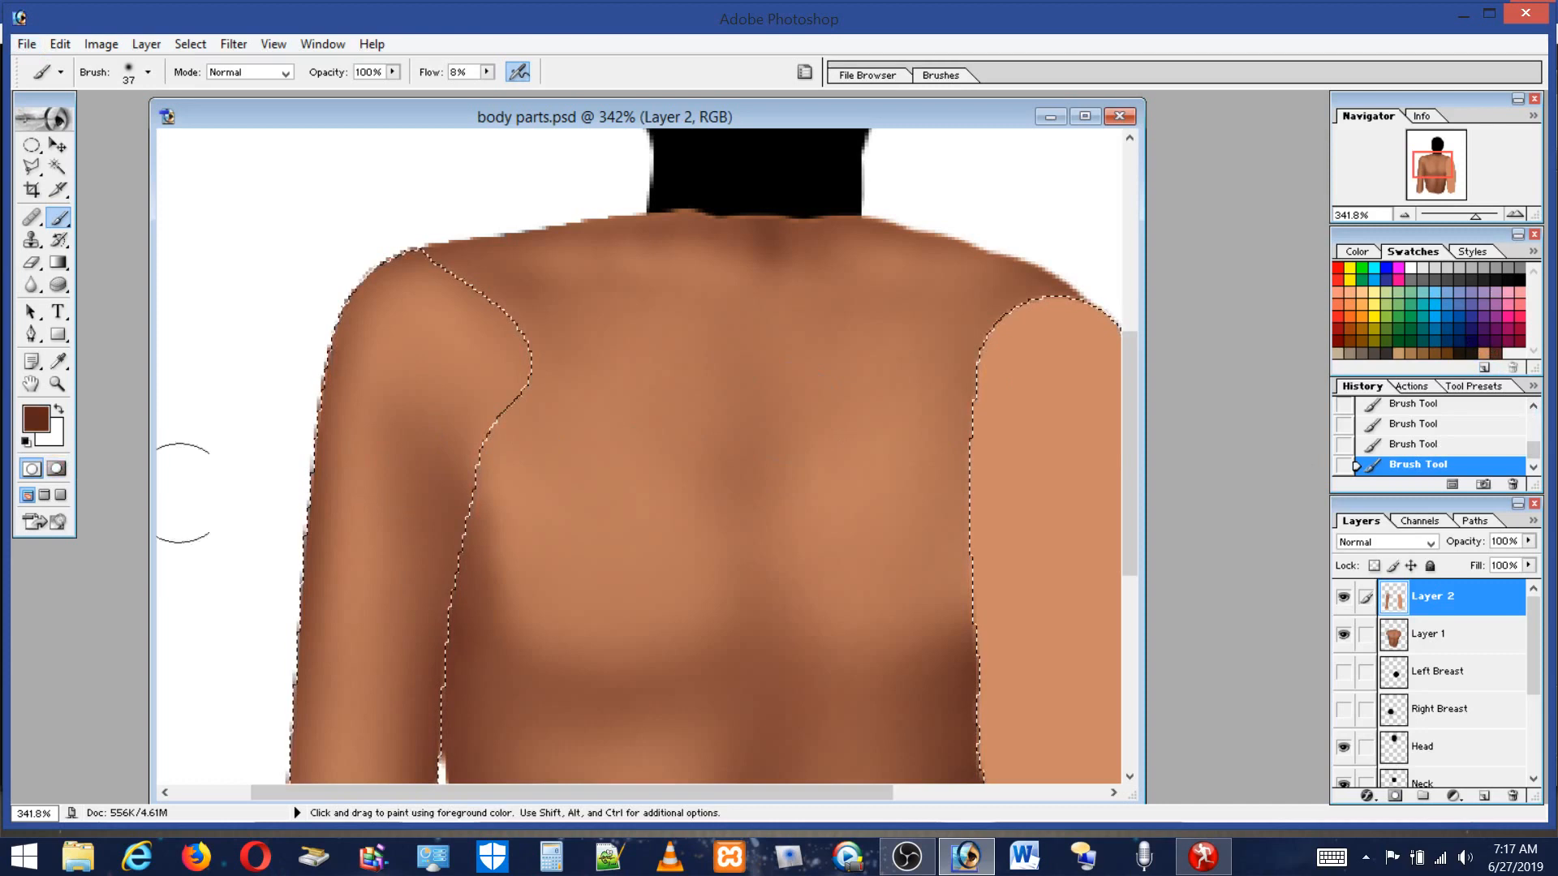
{"action": "mouse_move", "coordinate": [328, 461]}
{"action": "left_mouse_down"}
{"action": "mouse_move", "coordinate": [270, 598]}
{"action": "mouse_move", "coordinate": [303, 431]}
{"action": "mouse_move", "coordinate": [299, 522]}
{"action": "mouse_move", "coordinate": [307, 489]}
{"action": "left_mouse_up"}
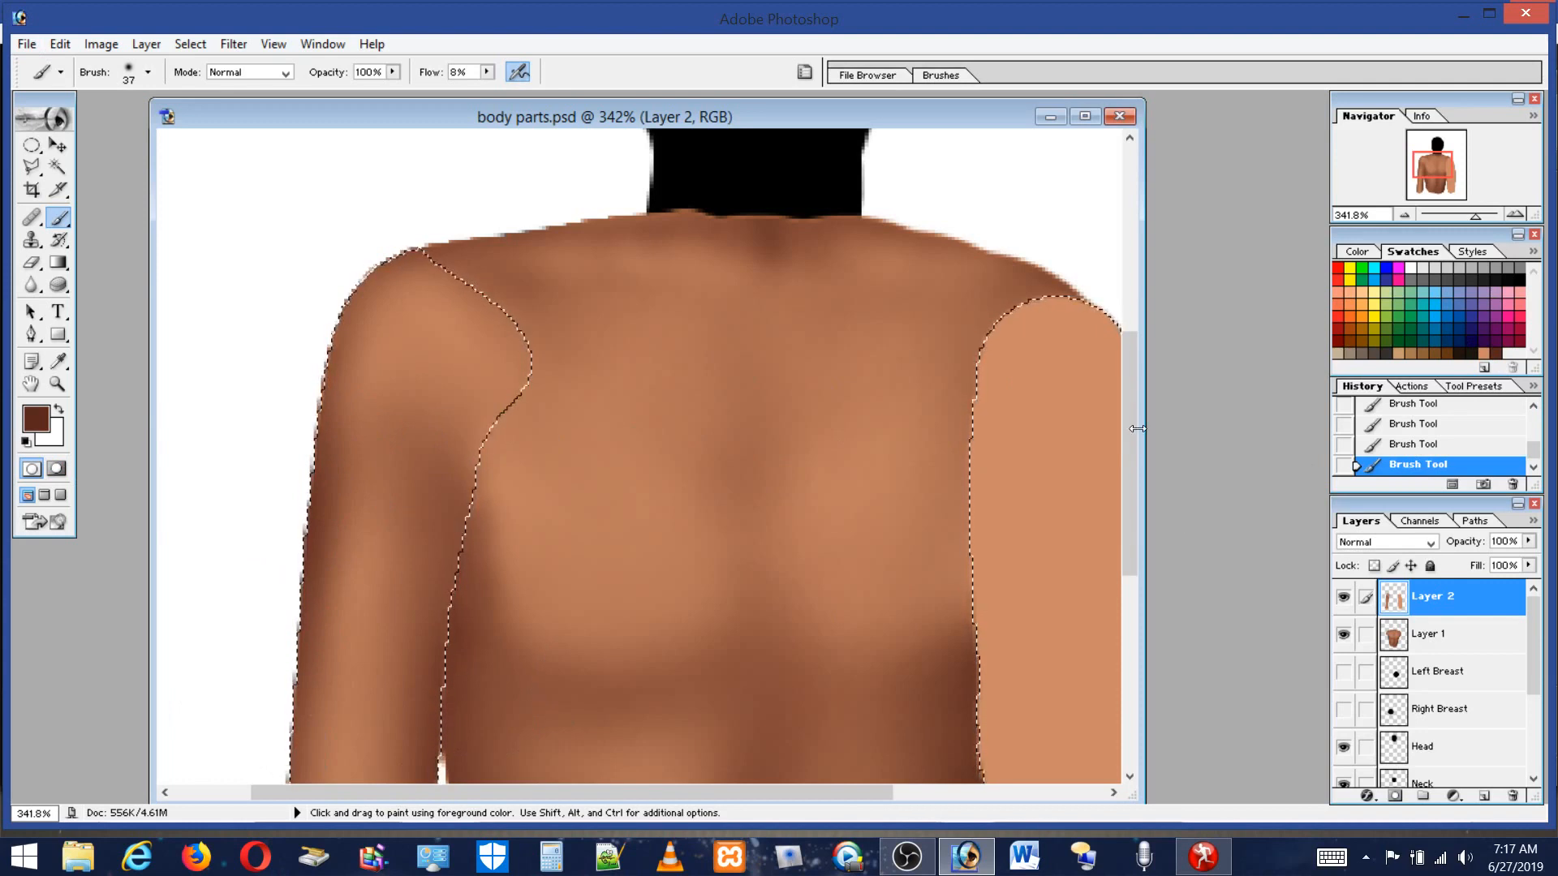
{"action": "left_click_drag", "start_coordinate": [1131, 421], "coordinate": [1125, 592]}
{"action": "mouse_move", "coordinate": [465, 362]}
{"action": "left_mouse_down"}
{"action": "mouse_move", "coordinate": [417, 605]}
{"action": "mouse_move", "coordinate": [443, 395]}
{"action": "mouse_move", "coordinate": [429, 522]}
{"action": "mouse_move", "coordinate": [389, 552]}
{"action": "mouse_move", "coordinate": [322, 366]}
{"action": "mouse_move", "coordinate": [324, 471]}
{"action": "left_mouse_up"}
{"action": "mouse_move", "coordinate": [607, 688]}
{"action": "left_mouse_down"}
{"action": "mouse_move", "coordinate": [683, 647]}
{"action": "mouse_move", "coordinate": [465, 463]}
{"action": "mouse_move", "coordinate": [331, 415]}
{"action": "mouse_move", "coordinate": [323, 468]}
{"action": "mouse_move", "coordinate": [624, 525]}
{"action": "mouse_move", "coordinate": [659, 504]}
{"action": "mouse_move", "coordinate": [430, 456]}
{"action": "mouse_move", "coordinate": [309, 390]}
{"action": "mouse_move", "coordinate": [303, 447]}
{"action": "mouse_move", "coordinate": [263, 263]}
{"action": "mouse_move", "coordinate": [261, 451]}
{"action": "mouse_move", "coordinate": [283, 479]}
{"action": "mouse_move", "coordinate": [293, 304]}
{"action": "mouse_move", "coordinate": [335, 271]}
{"action": "mouse_move", "coordinate": [398, 533]}
{"action": "left_mouse_up"}
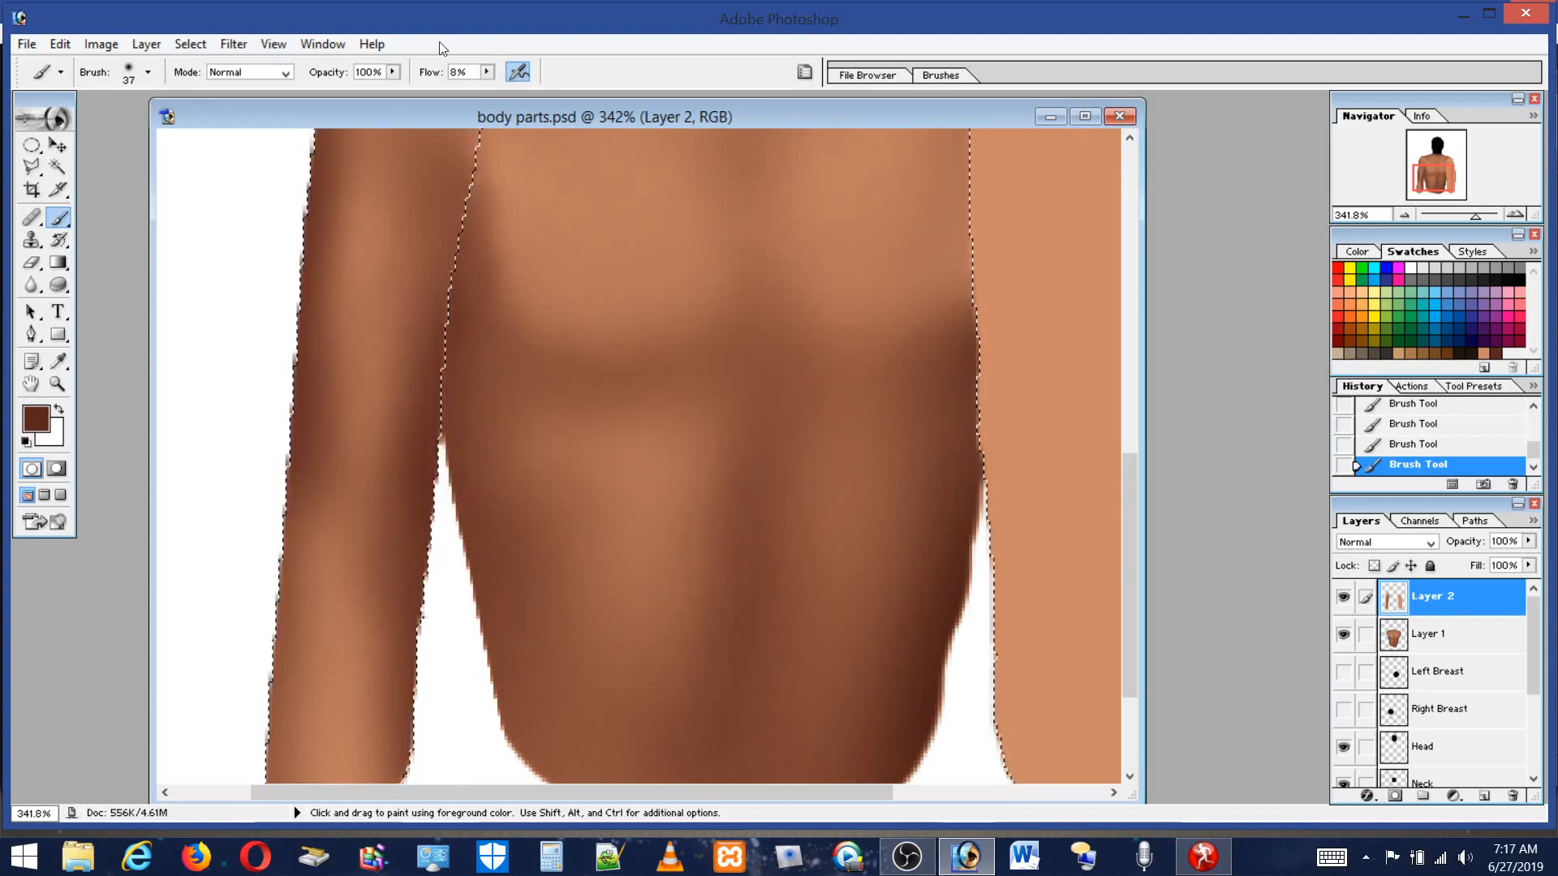
Set the brush to 18 px, darken the arm's inner edge, and dab a sampled lighter tone higher up the arm.
{"action": "left_click", "coordinate": [149, 73]}
{"action": "left_click", "coordinate": [41, 123]}
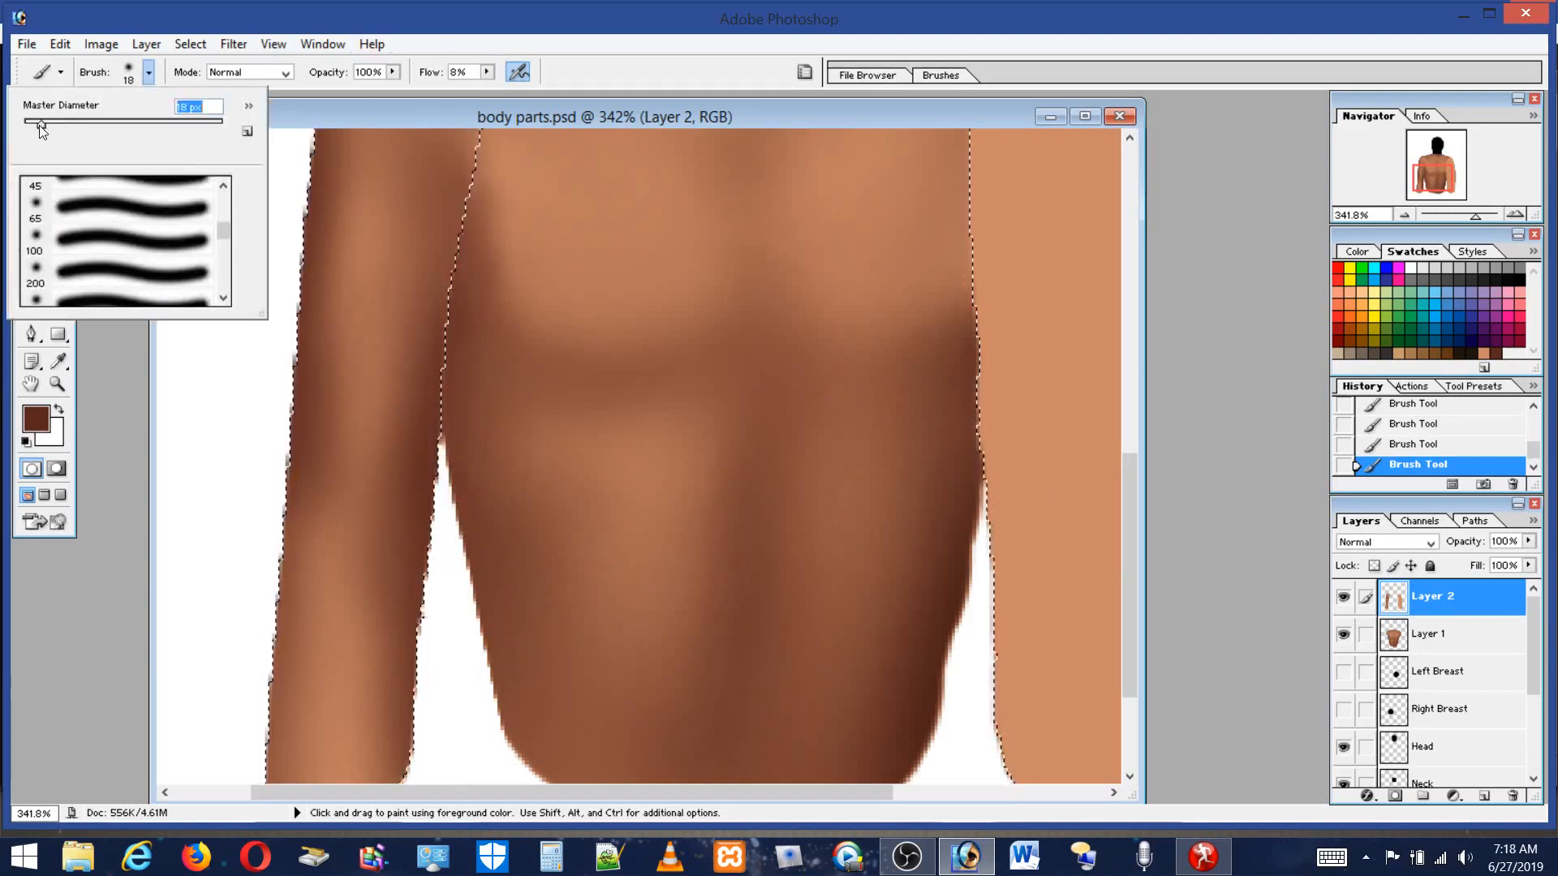
{"action": "mouse_move", "coordinate": [366, 435]}
{"action": "left_mouse_down"}
{"action": "mouse_move", "coordinate": [353, 524]}
{"action": "mouse_move", "coordinate": [392, 518]}
{"action": "mouse_move", "coordinate": [380, 449]}
{"action": "mouse_move", "coordinate": [361, 514]}
{"action": "mouse_move", "coordinate": [360, 448]}
{"action": "mouse_move", "coordinate": [365, 496]}
{"action": "left_mouse_up"}
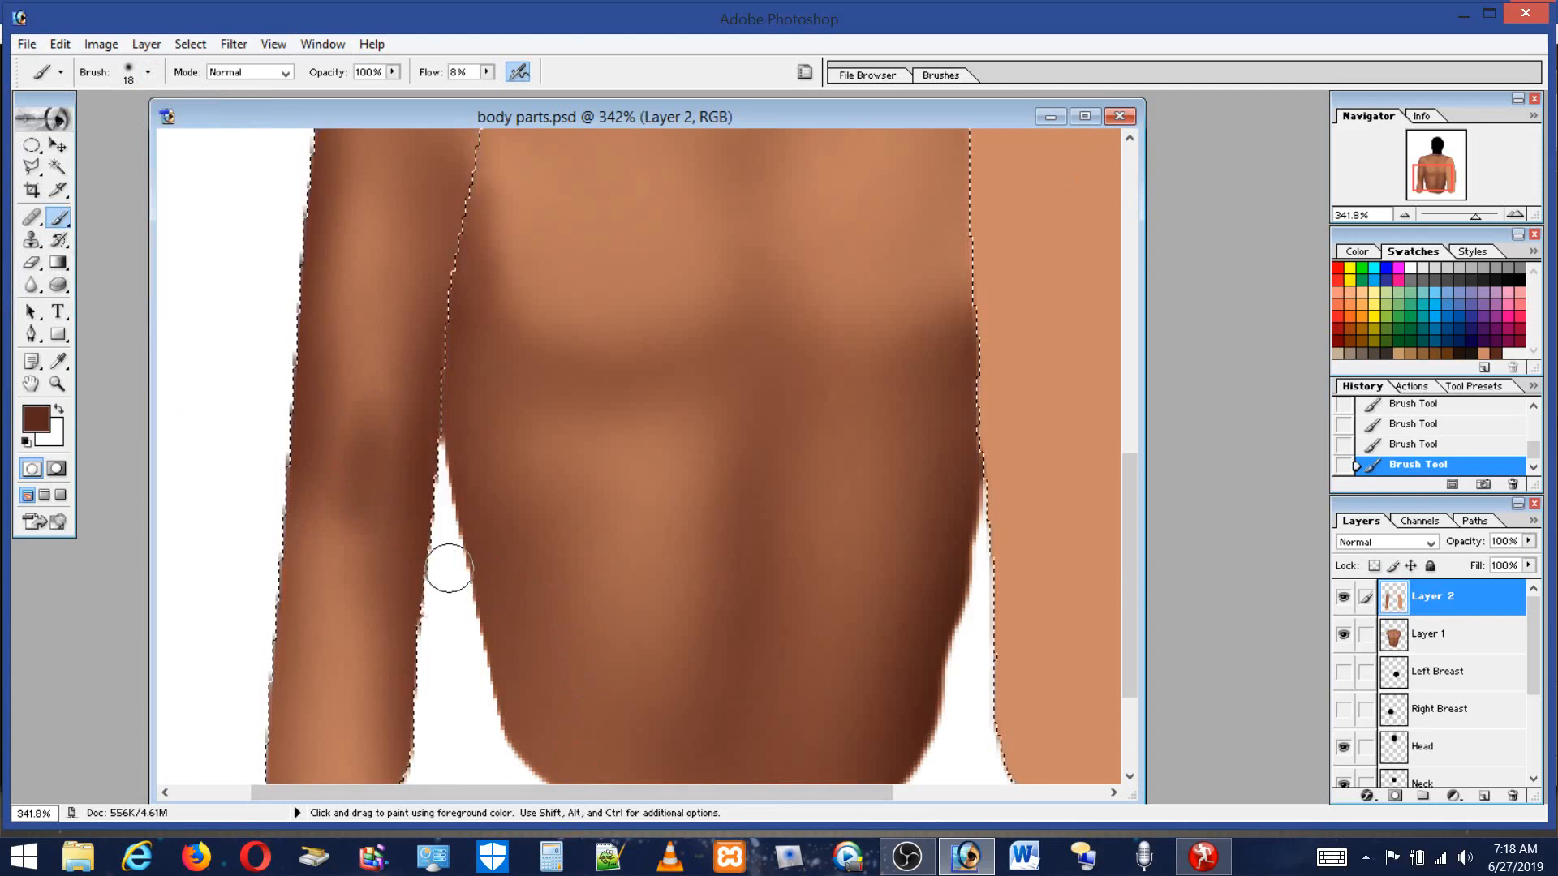
{"action": "left_click", "coordinate": [374, 357], "text": "alt"}
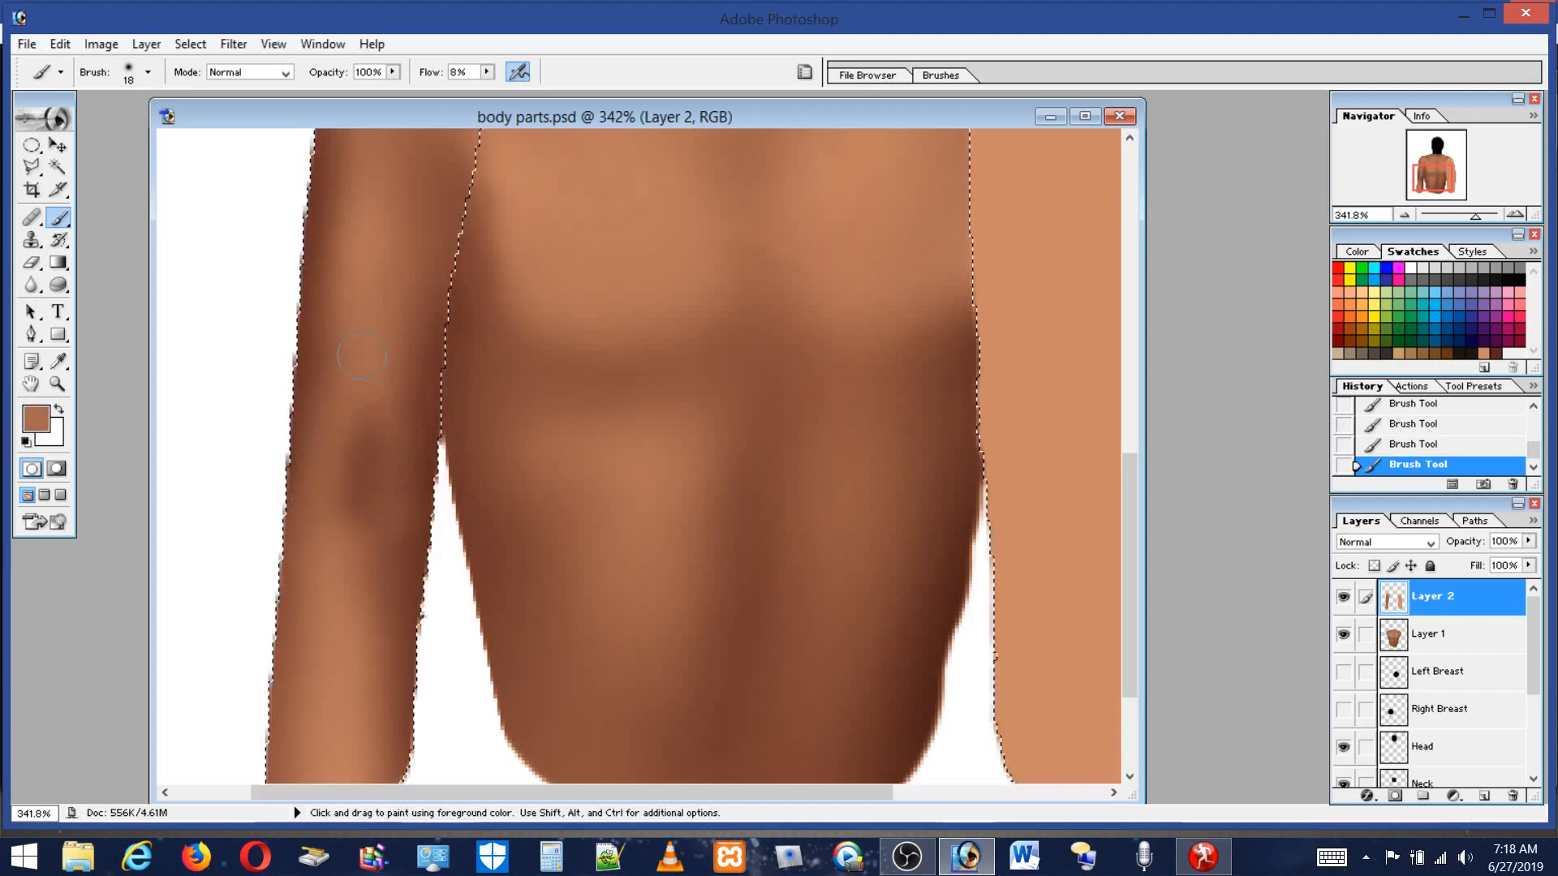
{"action": "left_click", "coordinate": [310, 289], "text": "alt"}
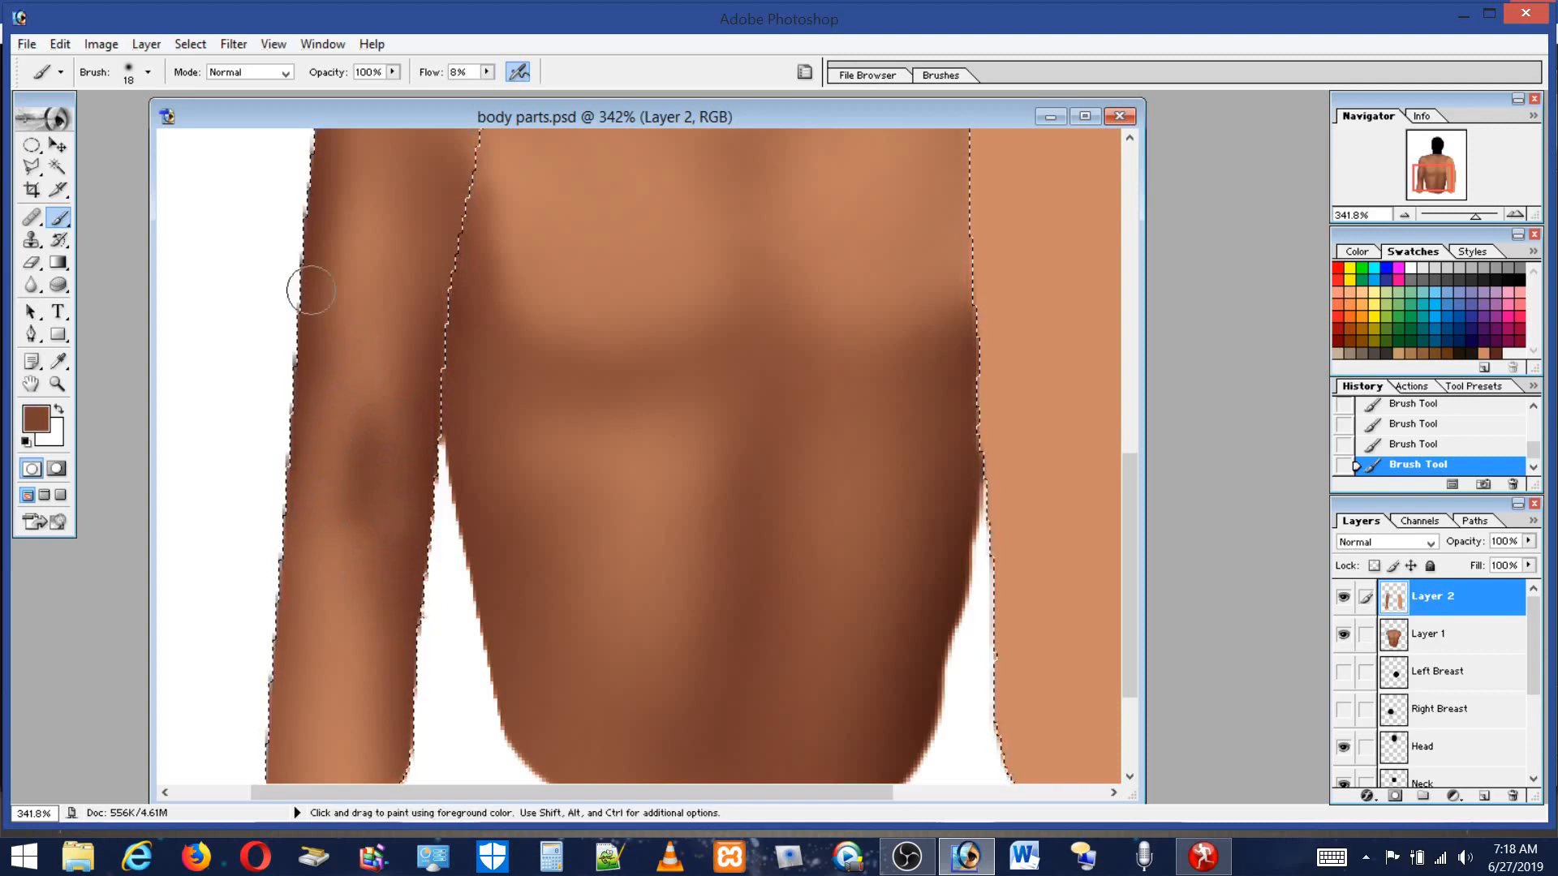
Enlarge the brush to 61 px and blend the shading on the left upper arm.
{"action": "left_click", "coordinate": [122, 74]}
{"action": "left_click", "coordinate": [84, 125]}
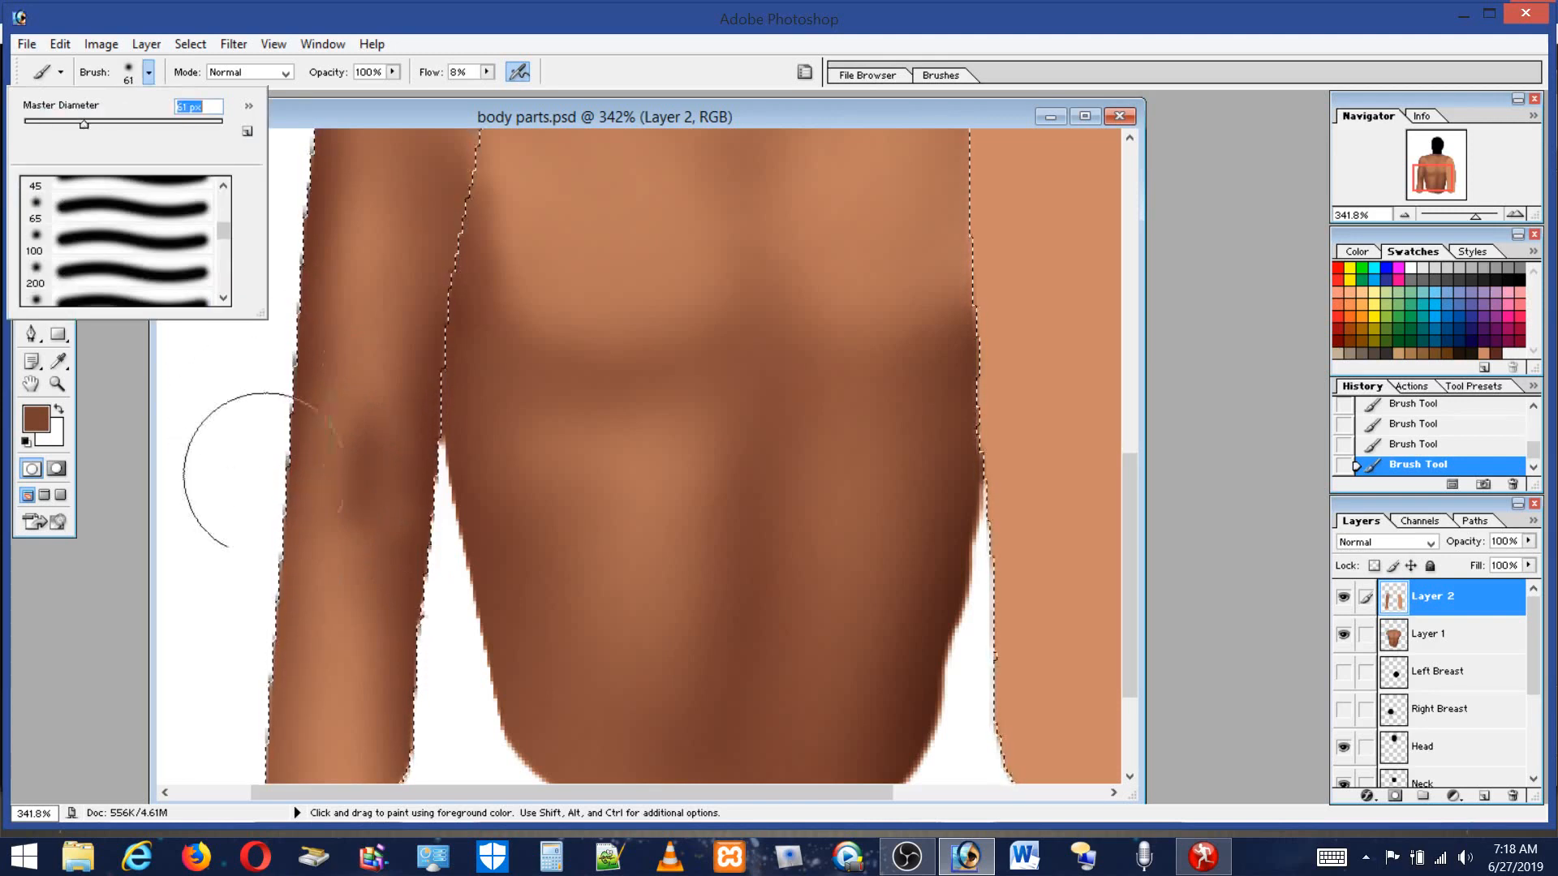
{"action": "left_click", "coordinate": [357, 507]}
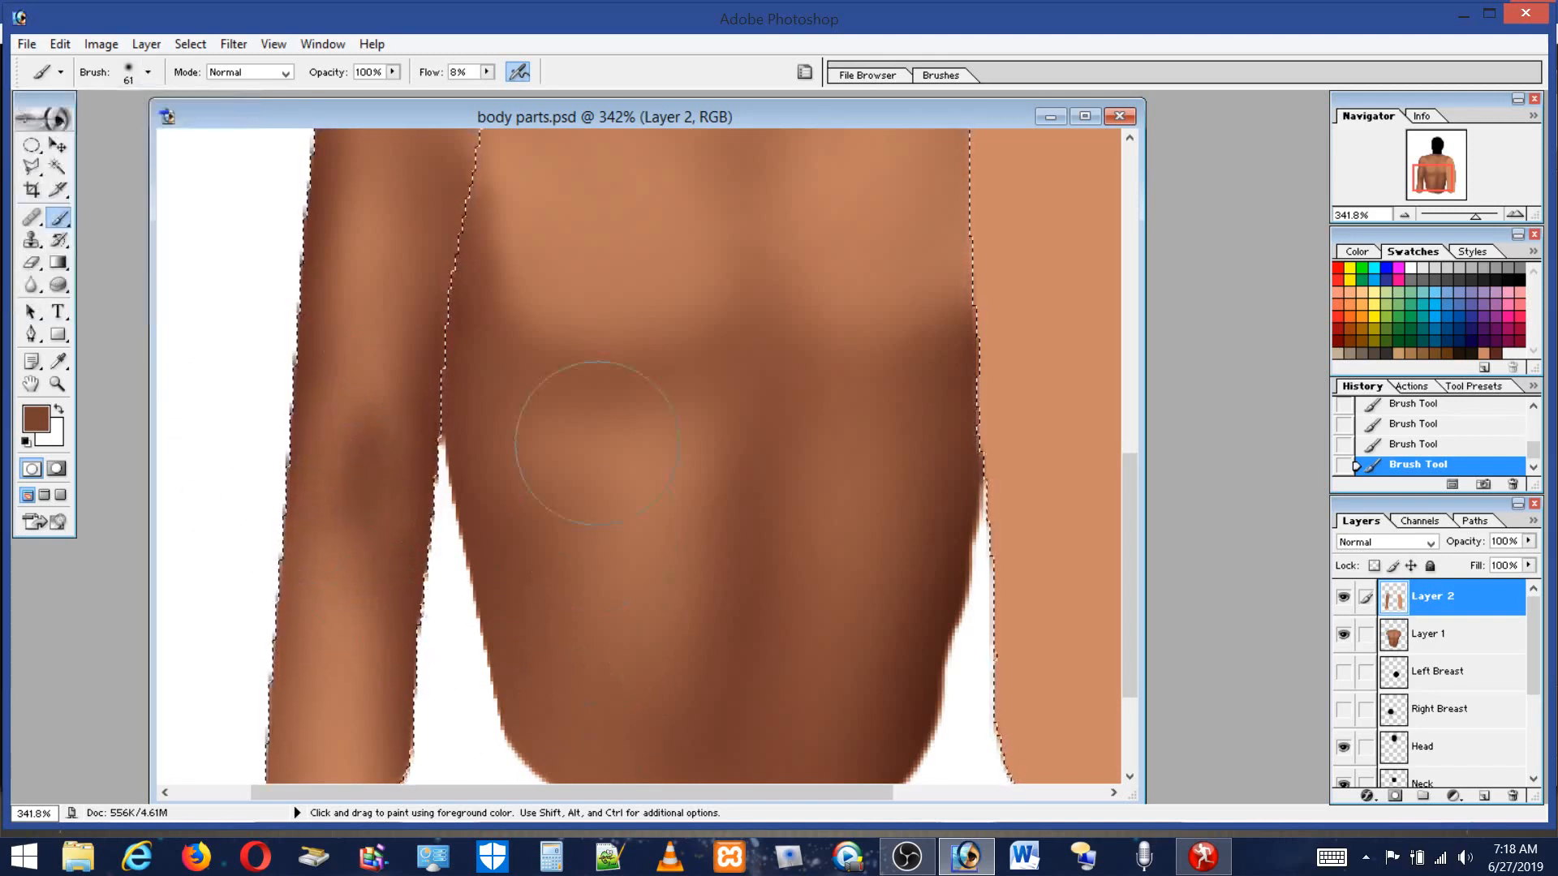
Sample a lighter skin tone from the chest area as the foreground color.
{"action": "left_click", "coordinate": [127, 76]}
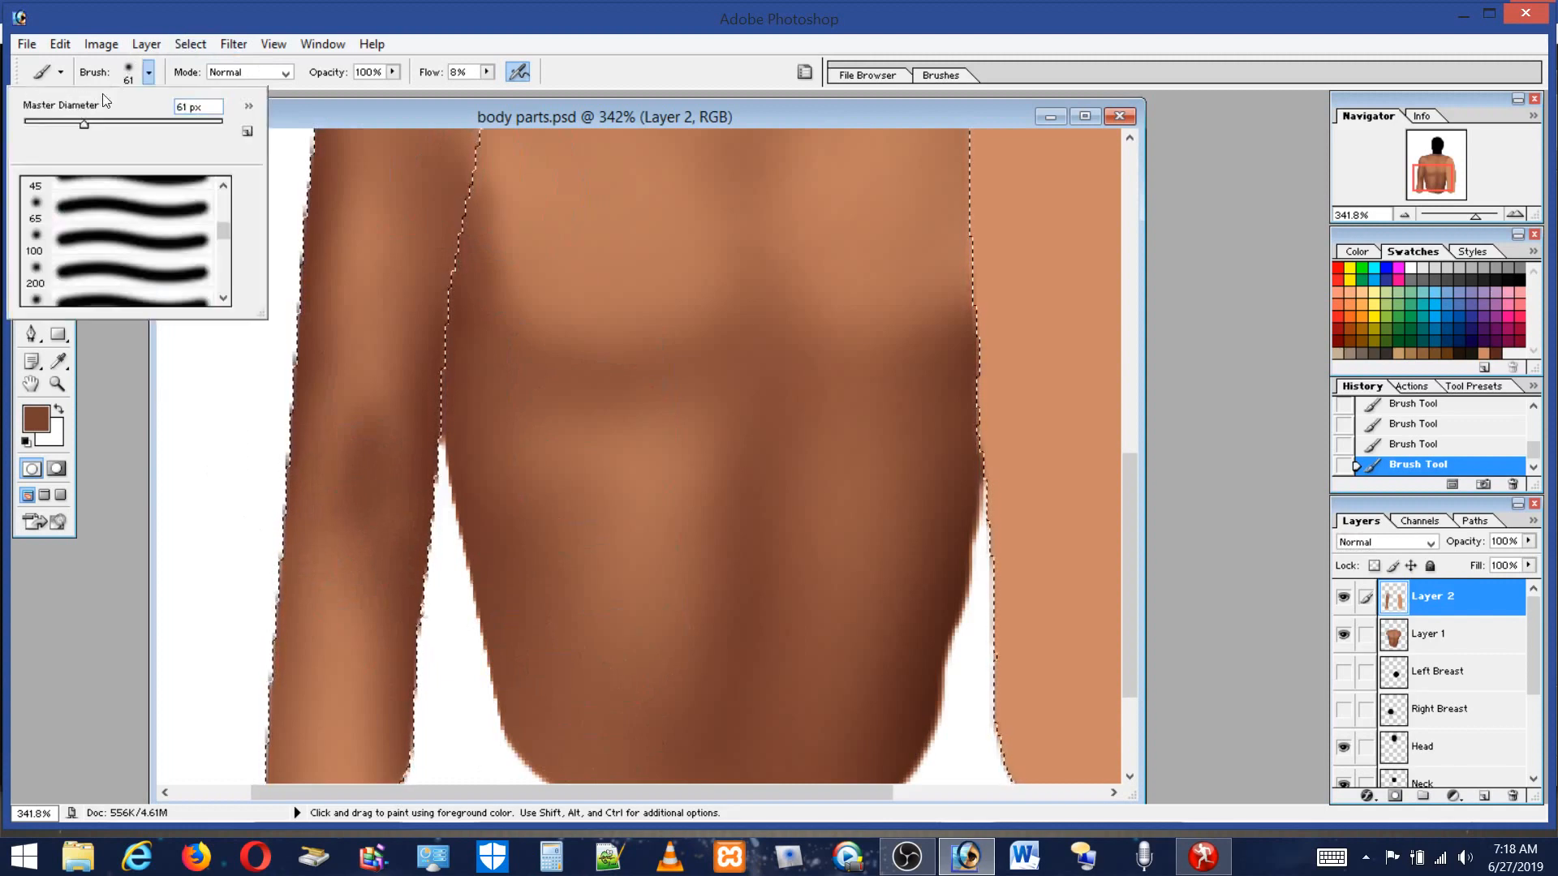
{"action": "left_click", "coordinate": [620, 247]}
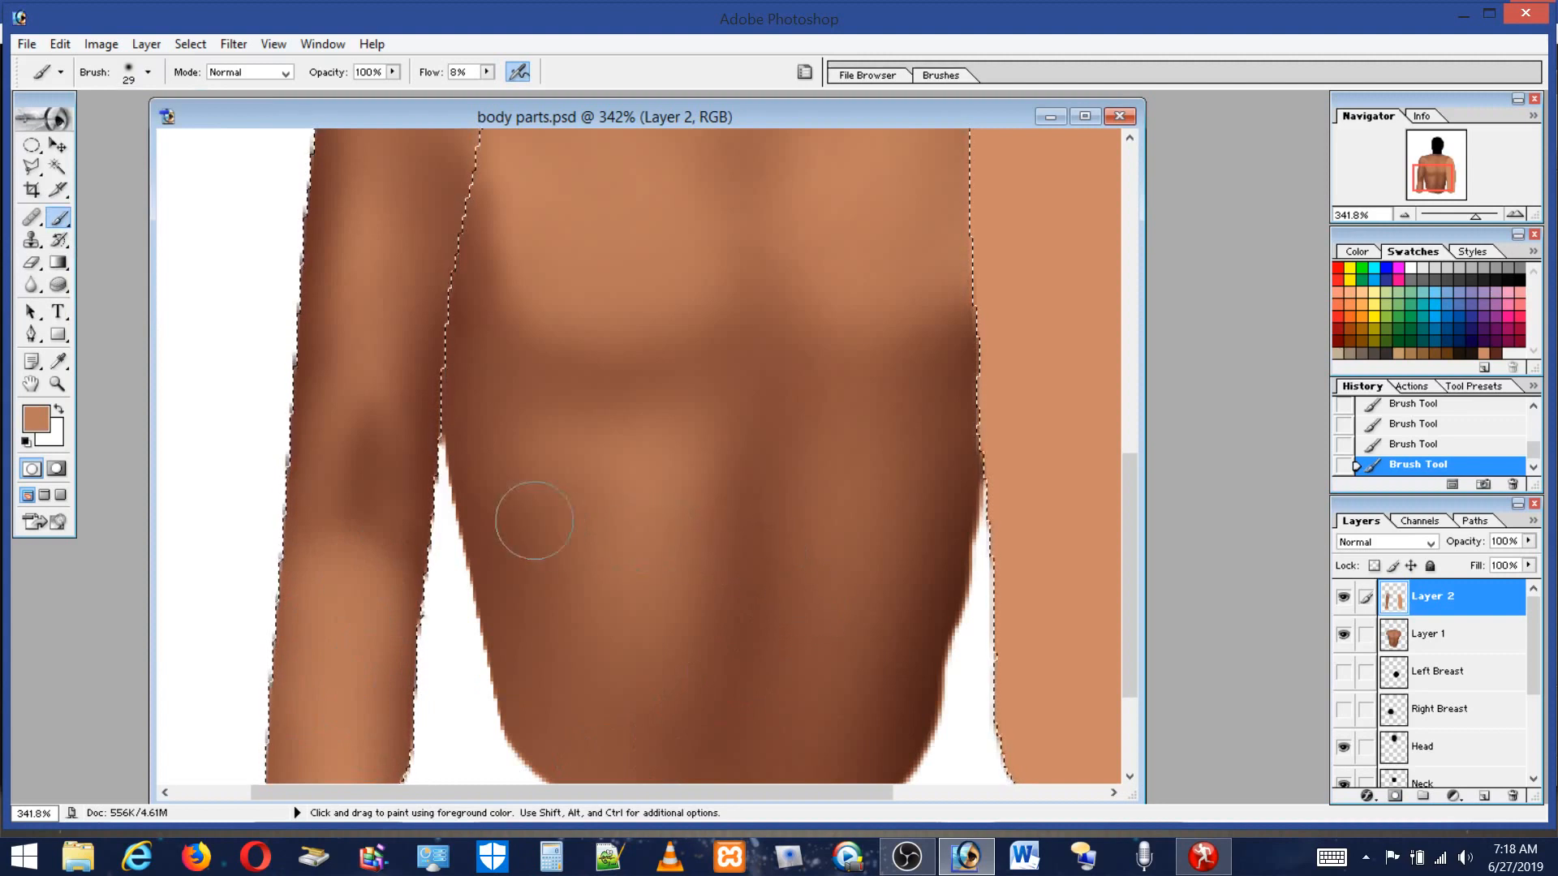
Try subtracting a polygonal lasso region across the upper arm from the selection, then step backward to undo it.
{"action": "left_click", "coordinate": [64, 384]}
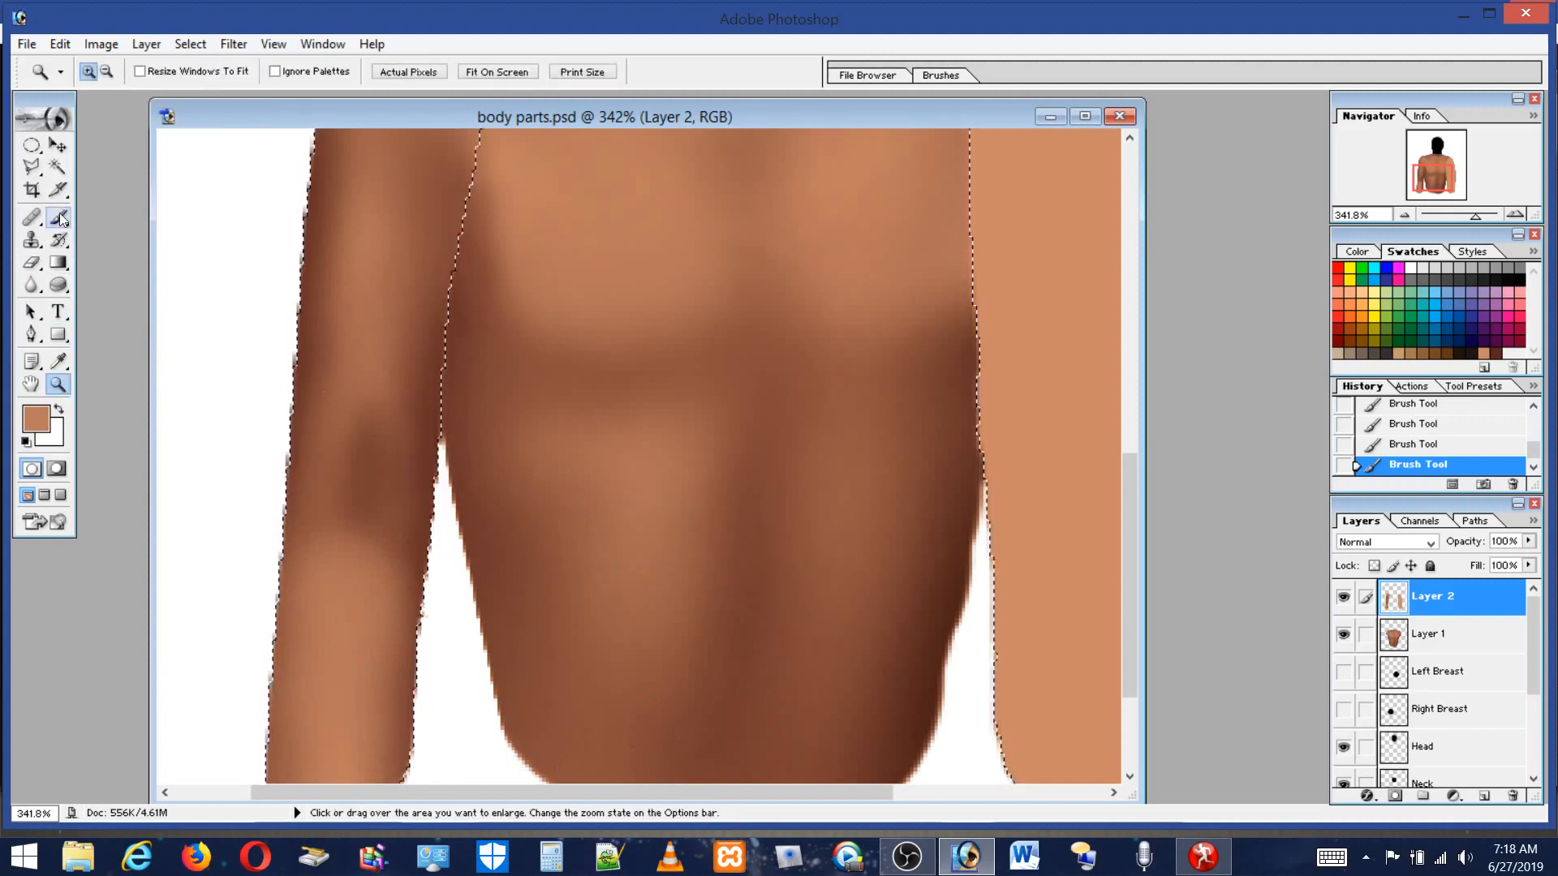
{"action": "left_click", "coordinate": [35, 170]}
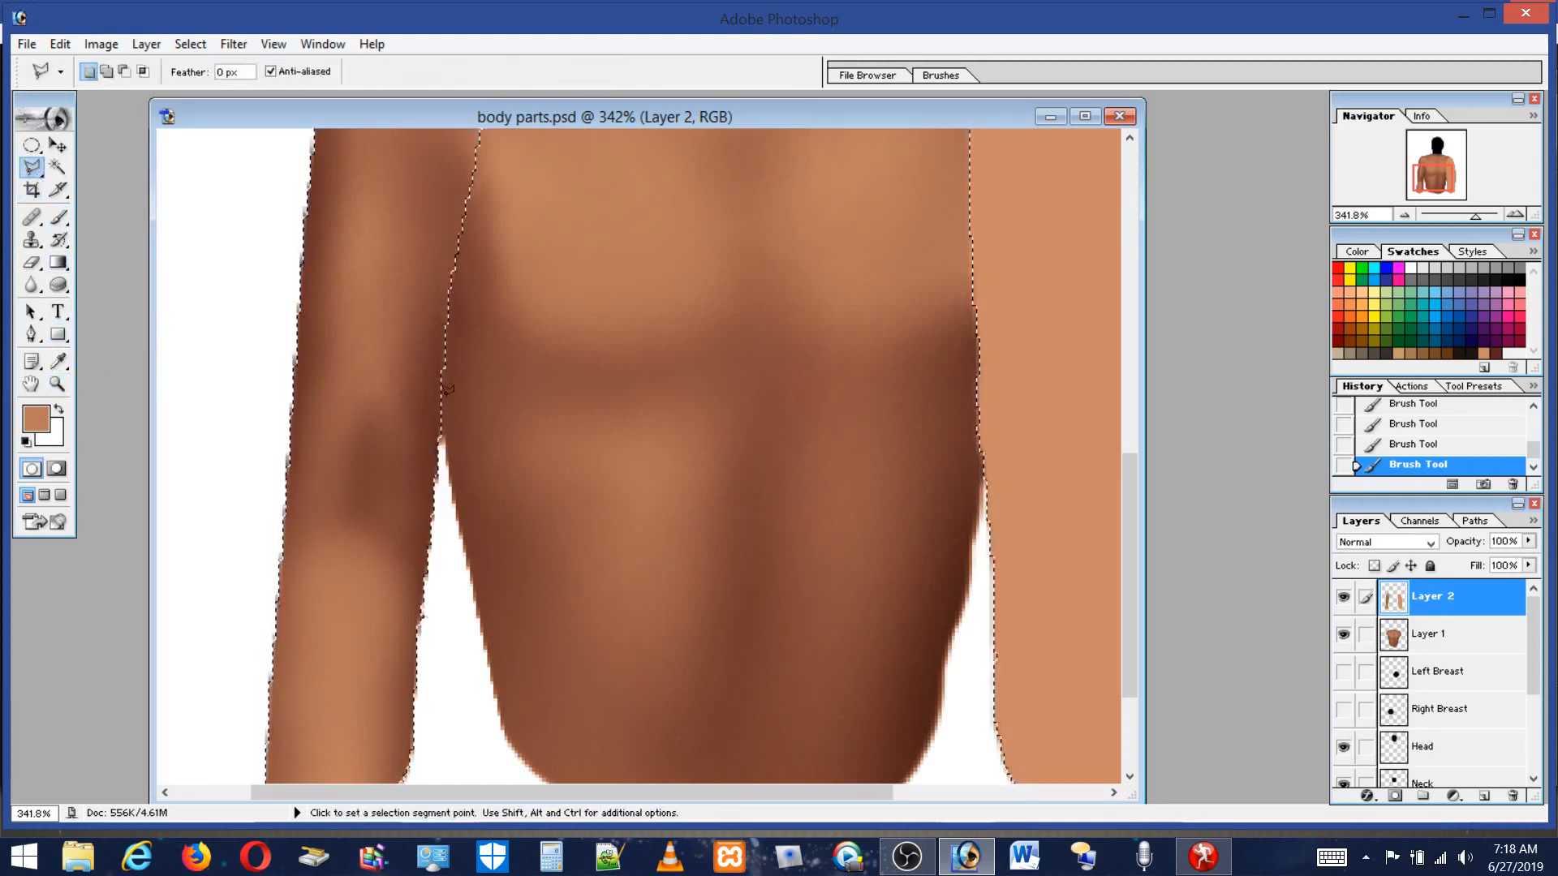
{"action": "key", "text": "alt"}
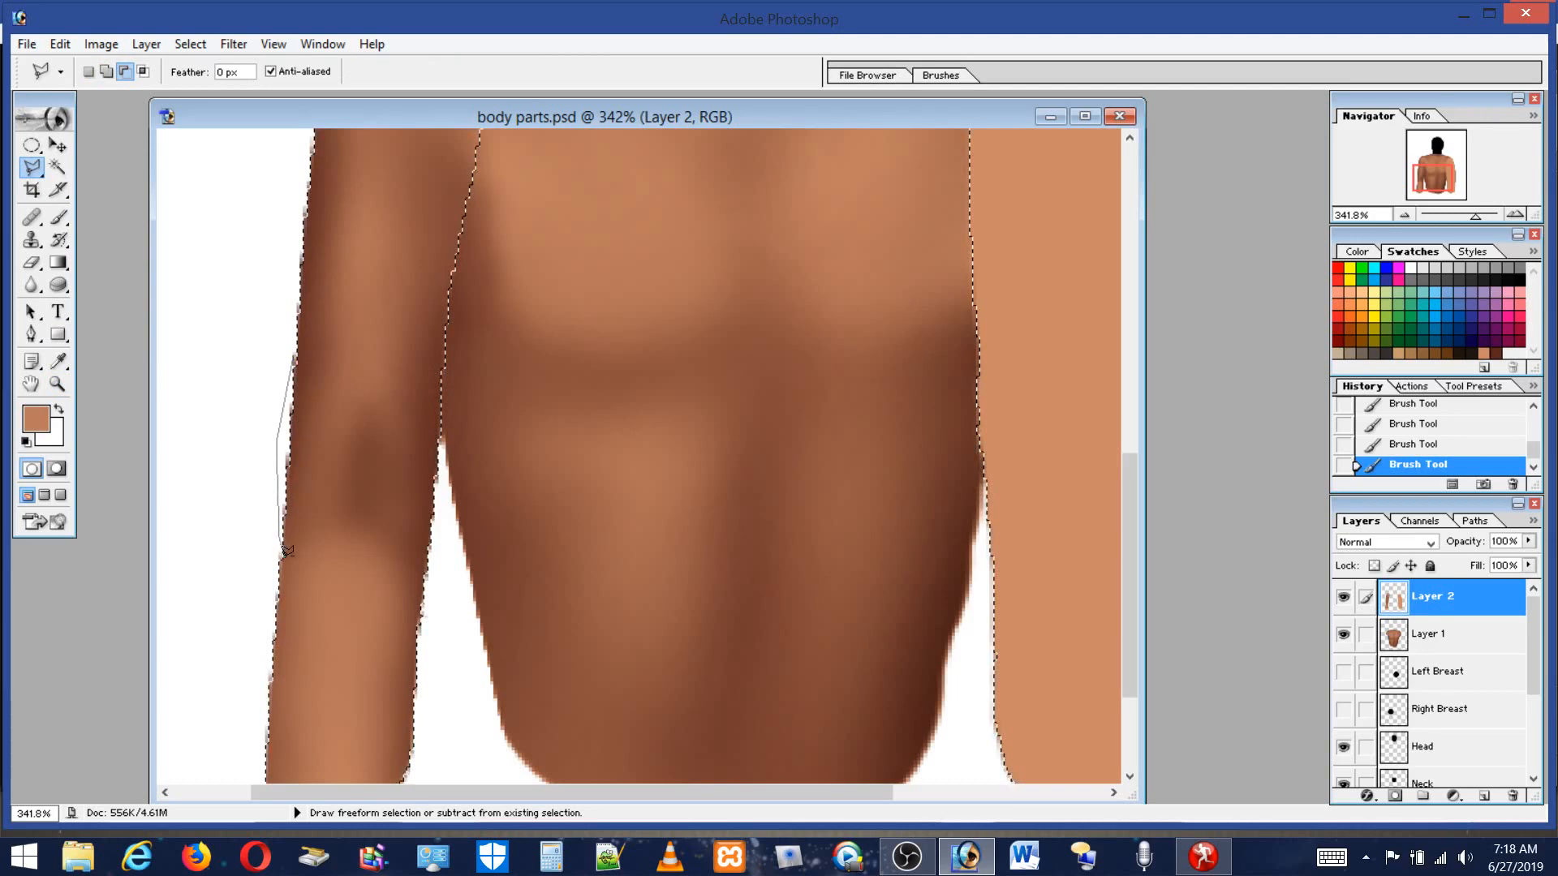
{"action": "double_click", "coordinate": [384, 573], "text": "alt"}
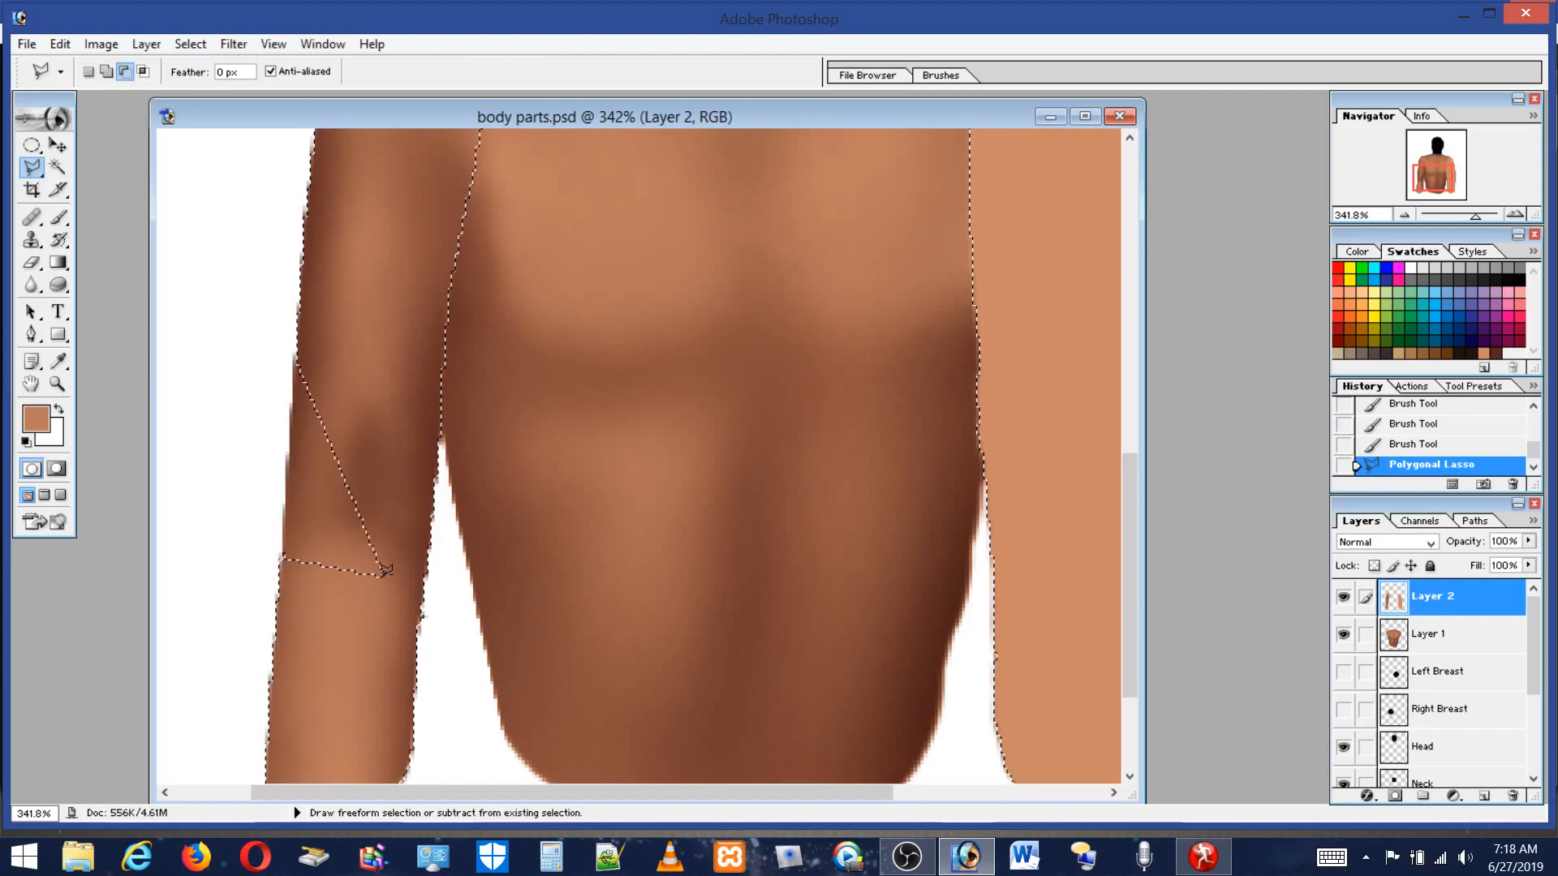
{"action": "left_click", "coordinate": [59, 44]}
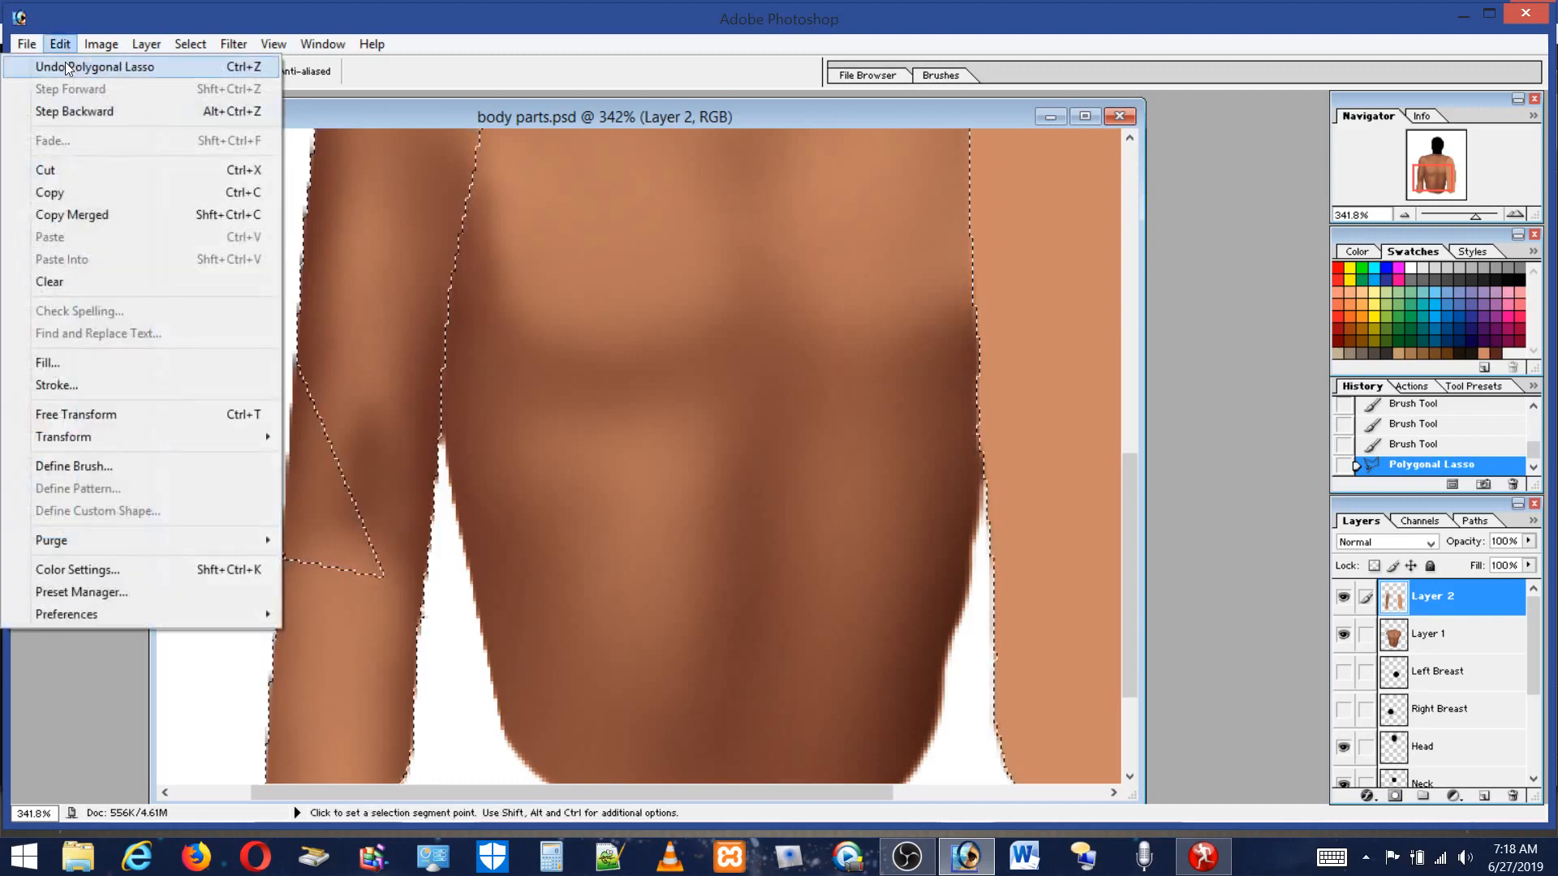
{"action": "left_click", "coordinate": [69, 109]}
Add a polygonal lasso region along the outer edge of the left upper arm to the selection.
{"action": "key", "text": "shift"}
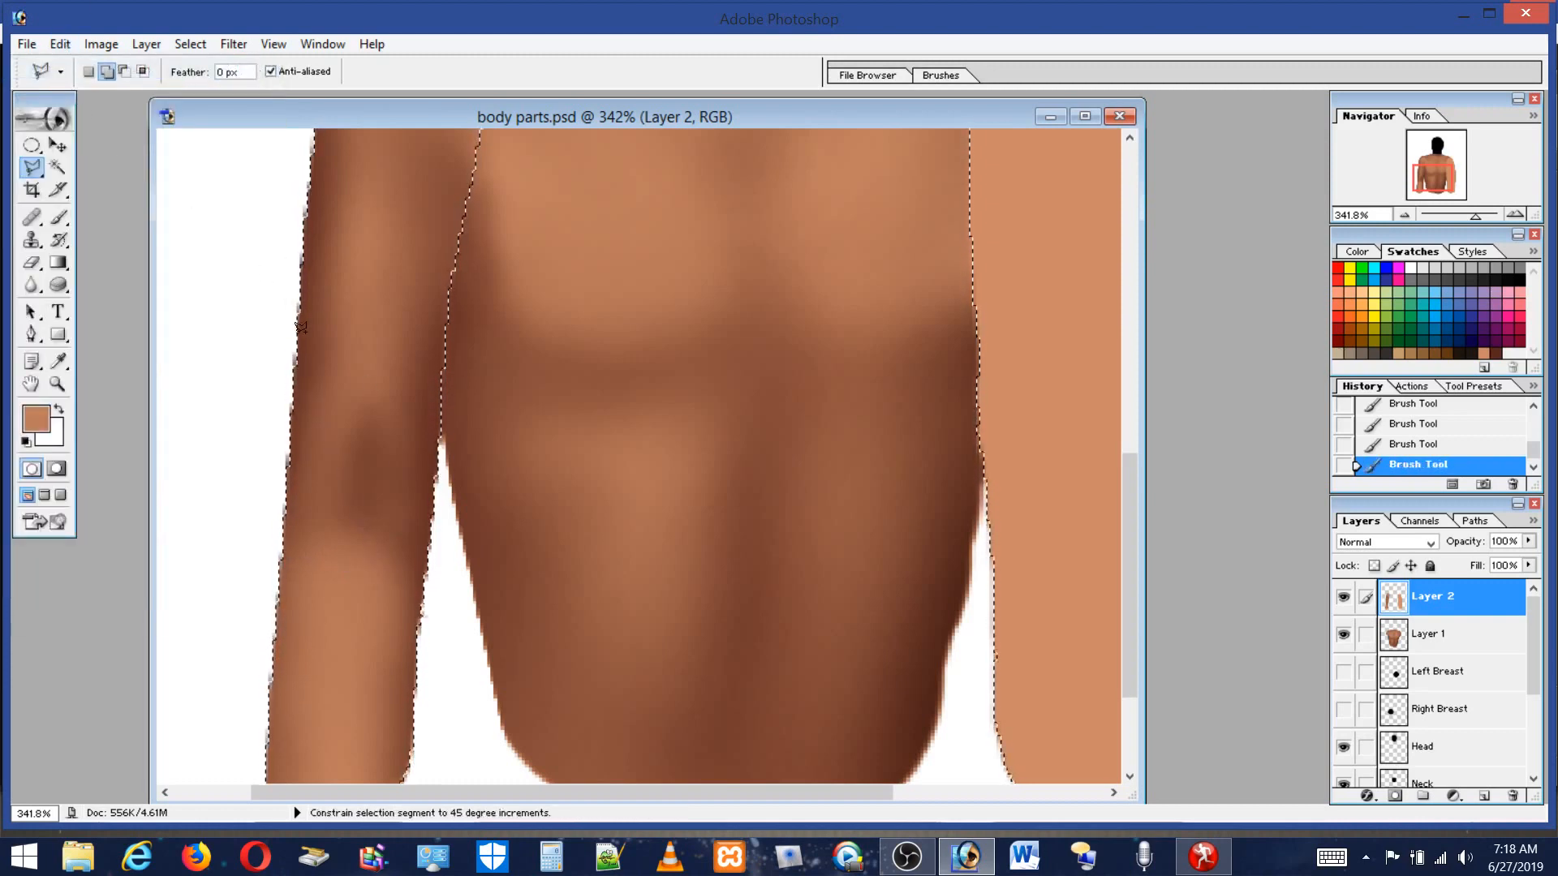
{"action": "left_click", "coordinate": [300, 351], "text": "shift"}
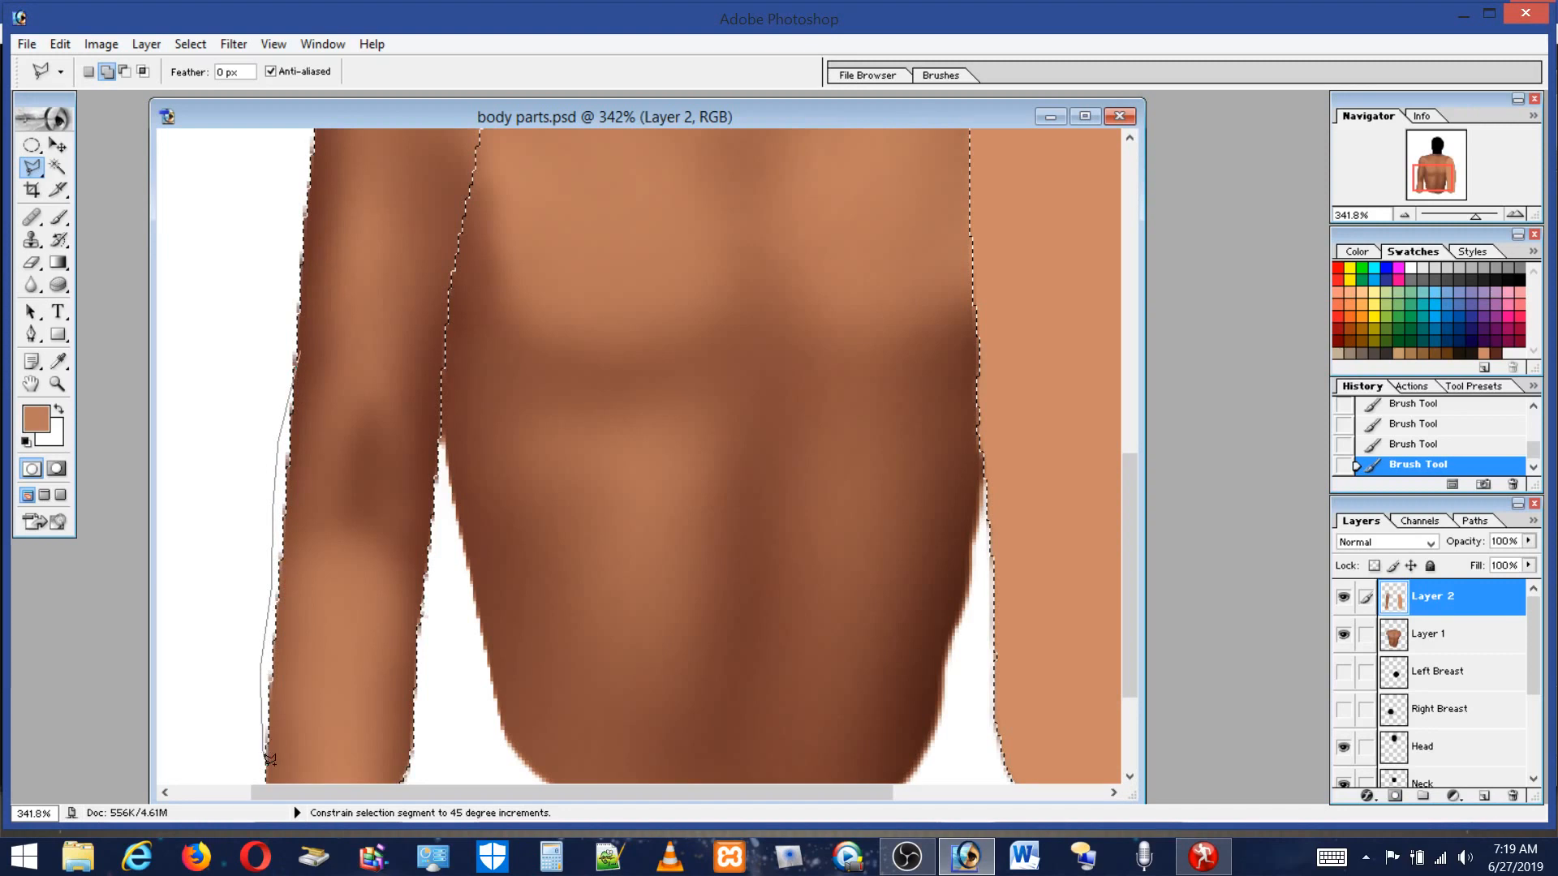
{"action": "double_click", "coordinate": [377, 412]}
Switch to the Brush tool, sample a dark brown tone, set flow to 100%, and shade the outer upper arm edge.
{"action": "left_click", "coordinate": [59, 217]}
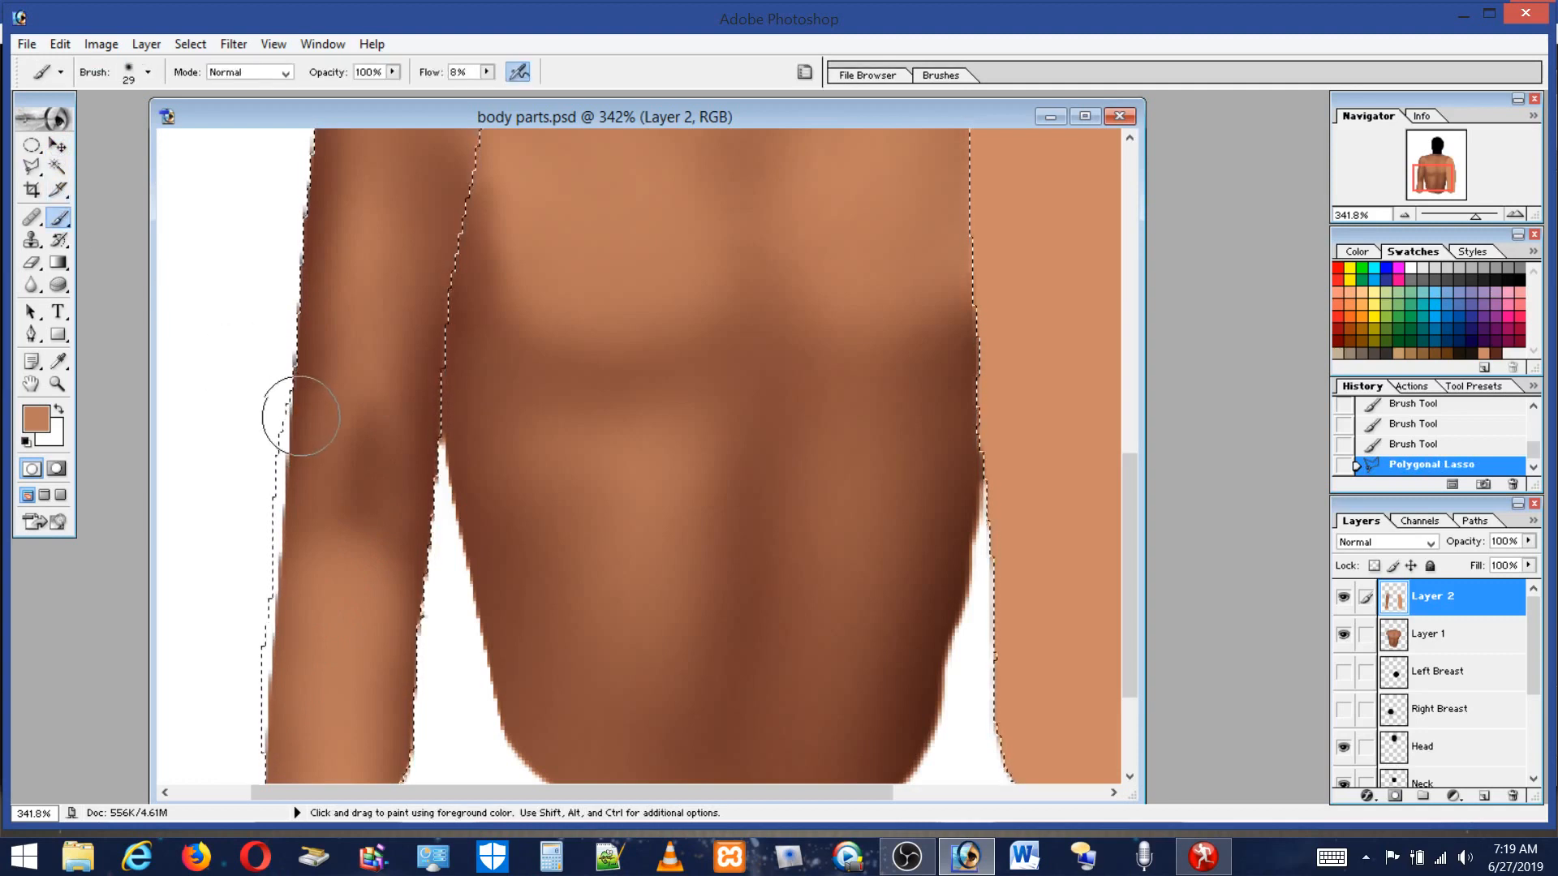
{"action": "left_click", "coordinate": [304, 367], "text": "alt"}
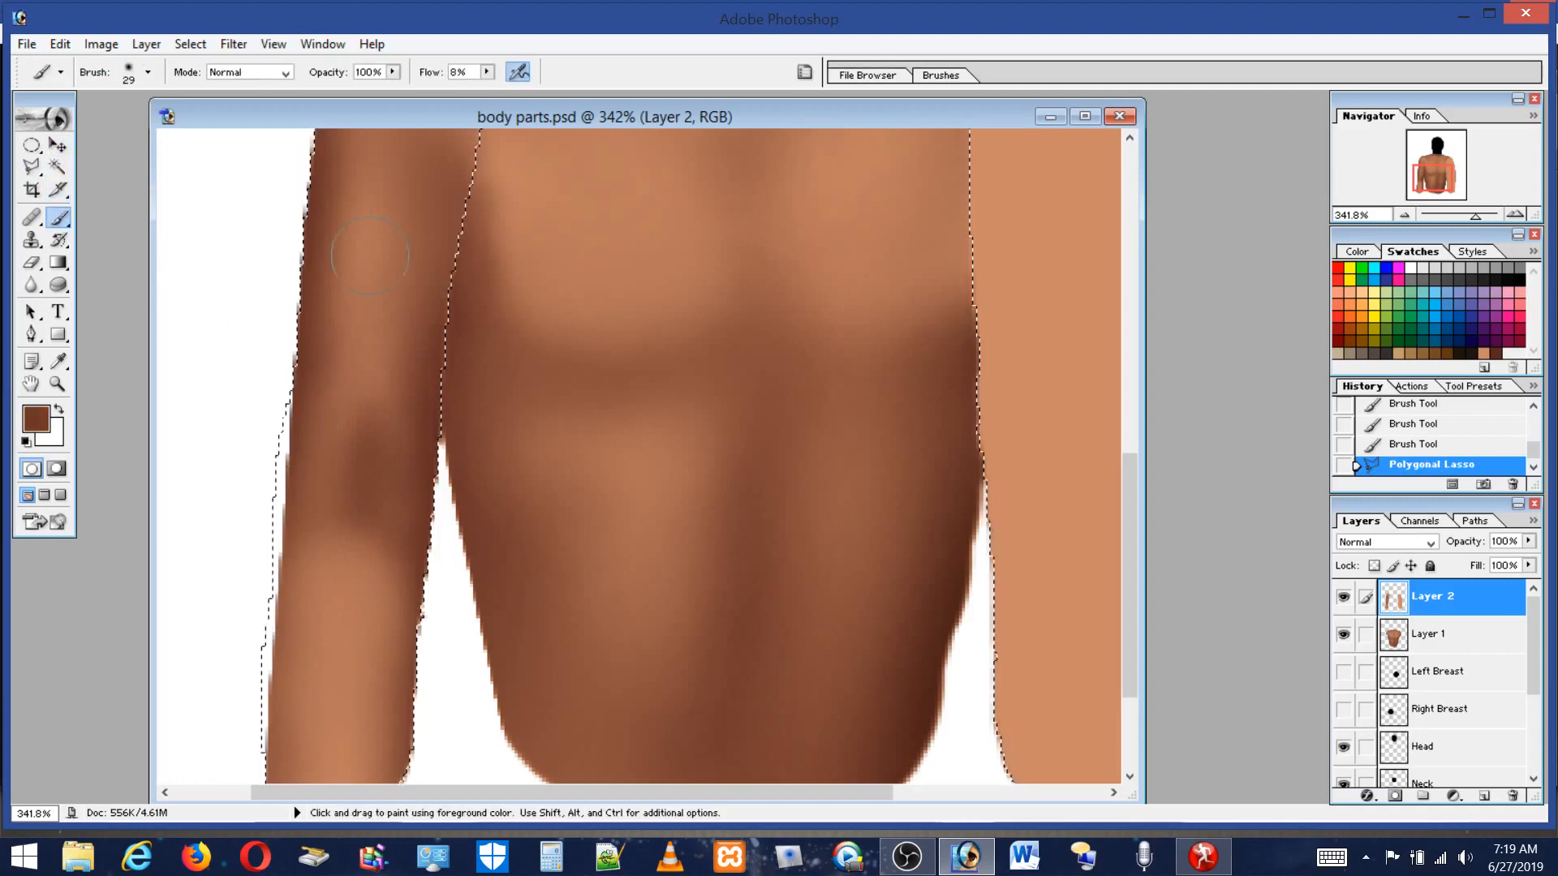
{"action": "left_click", "coordinate": [487, 73]}
{"action": "left_click_drag", "start_coordinate": [490, 86], "coordinate": [746, 96]}
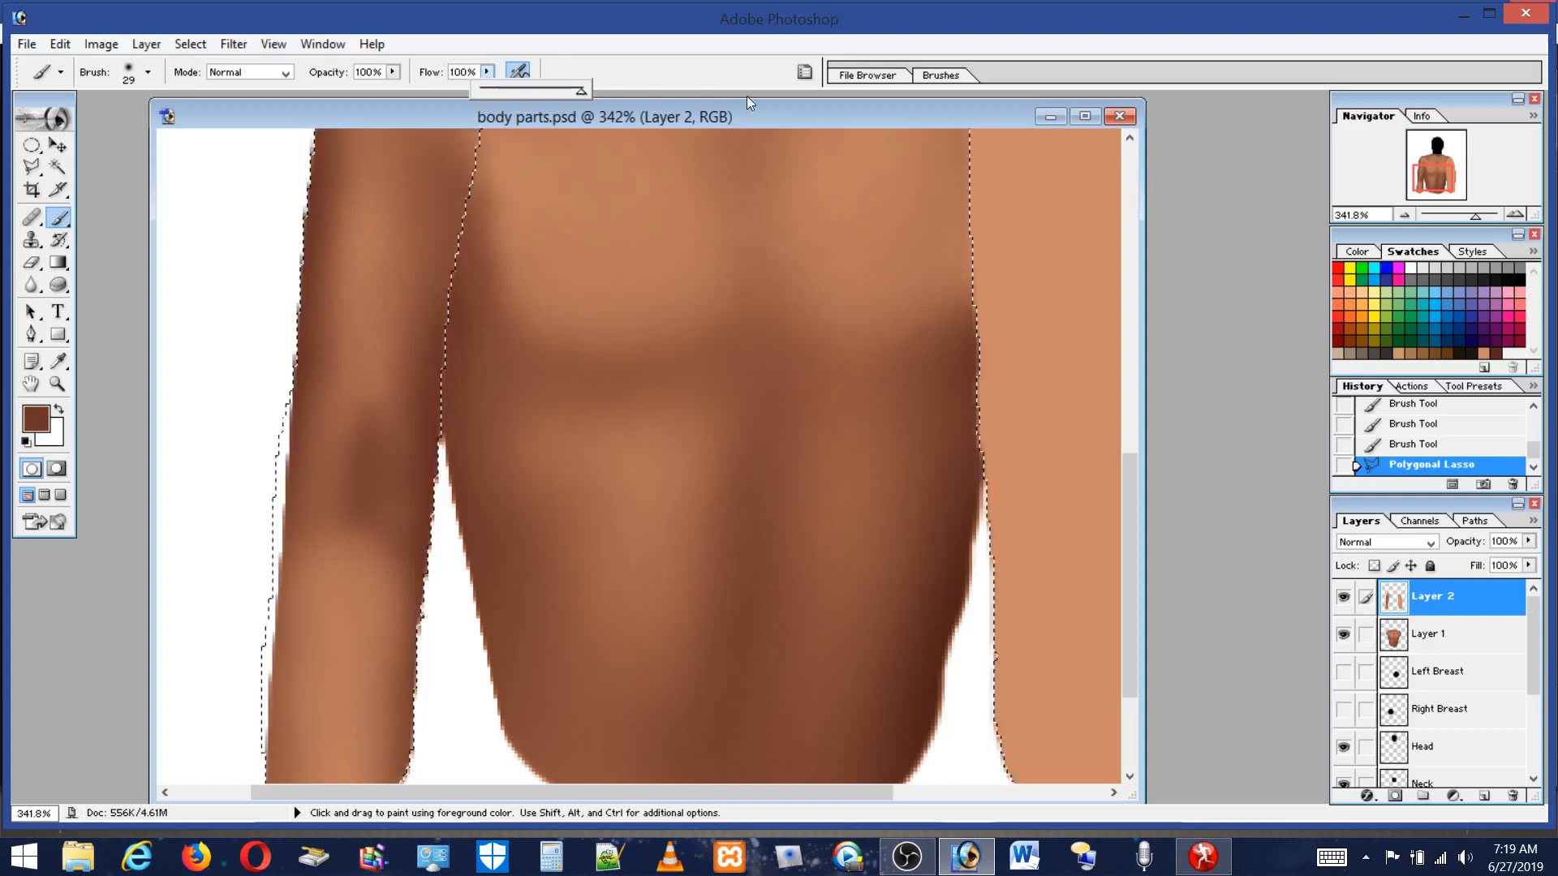
{"action": "mouse_move", "coordinate": [262, 403]}
{"action": "left_mouse_down"}
{"action": "mouse_move", "coordinate": [253, 546]}
{"action": "mouse_move", "coordinate": [256, 419]}
{"action": "left_mouse_up"}
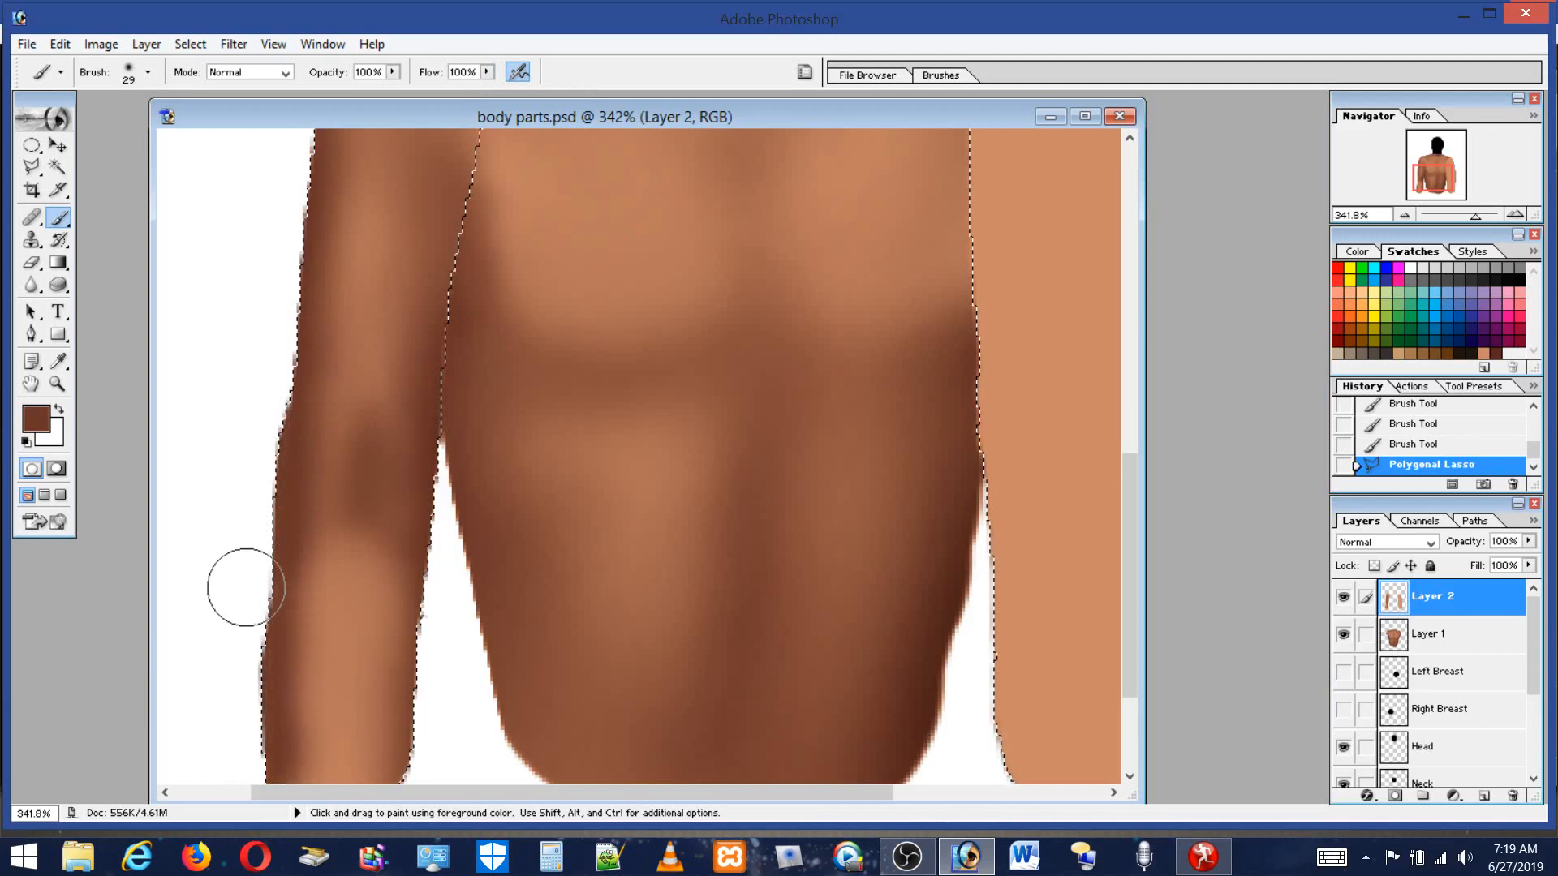
{"action": "left_click_drag", "start_coordinate": [243, 616], "coordinate": [244, 617]}
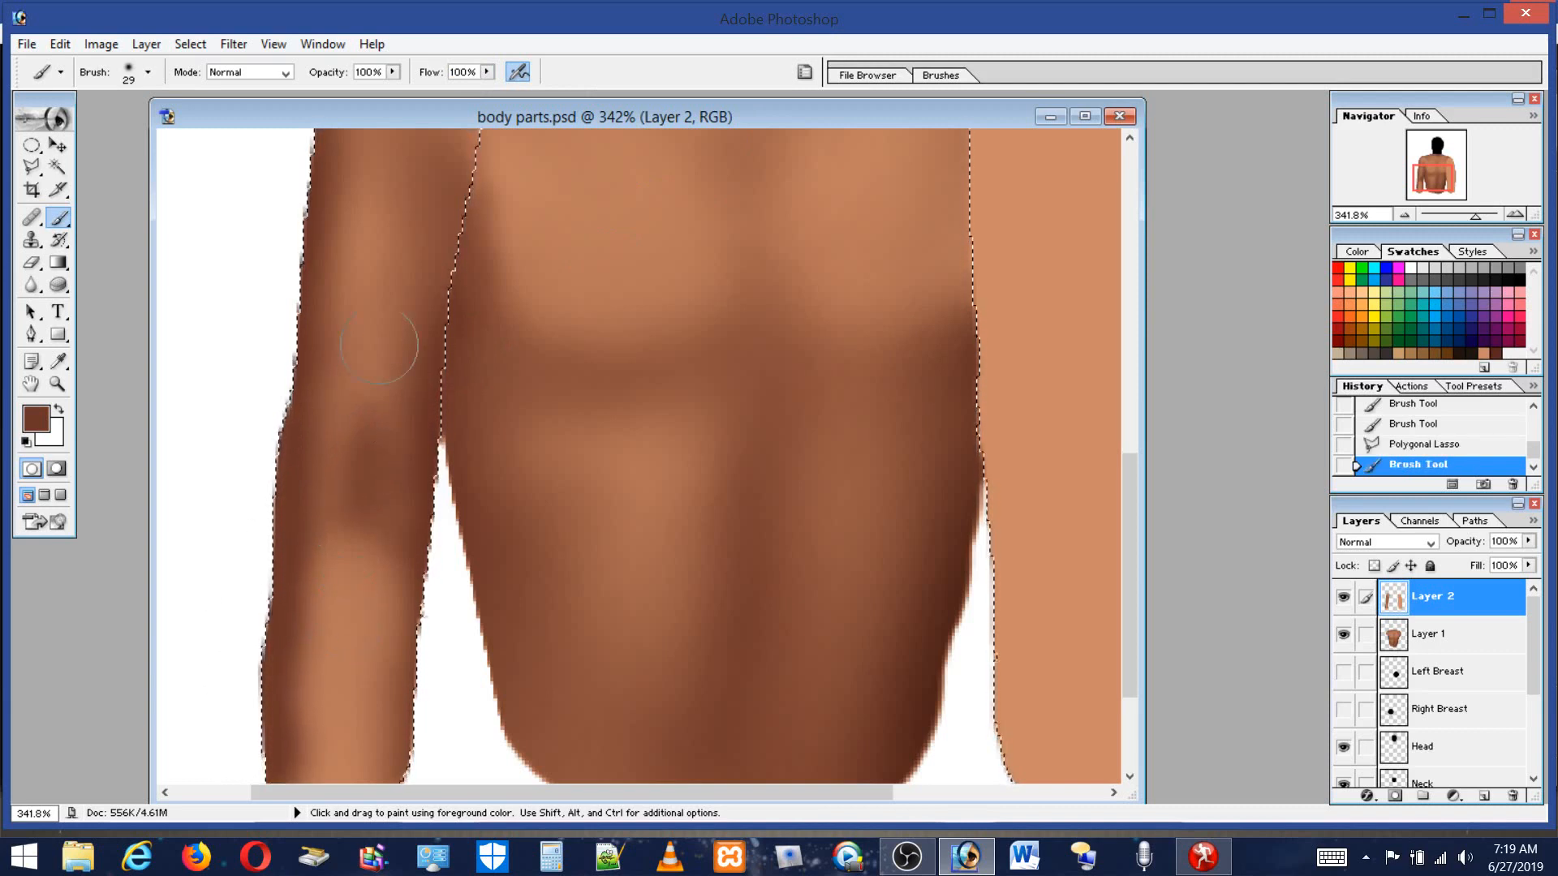
{"action": "mouse_move", "coordinate": [297, 371]}
{"action": "left_mouse_down"}
{"action": "mouse_move", "coordinate": [233, 407]}
{"action": "mouse_move", "coordinate": [265, 430]}
{"action": "mouse_move", "coordinate": [285, 528]}
{"action": "left_mouse_up"}
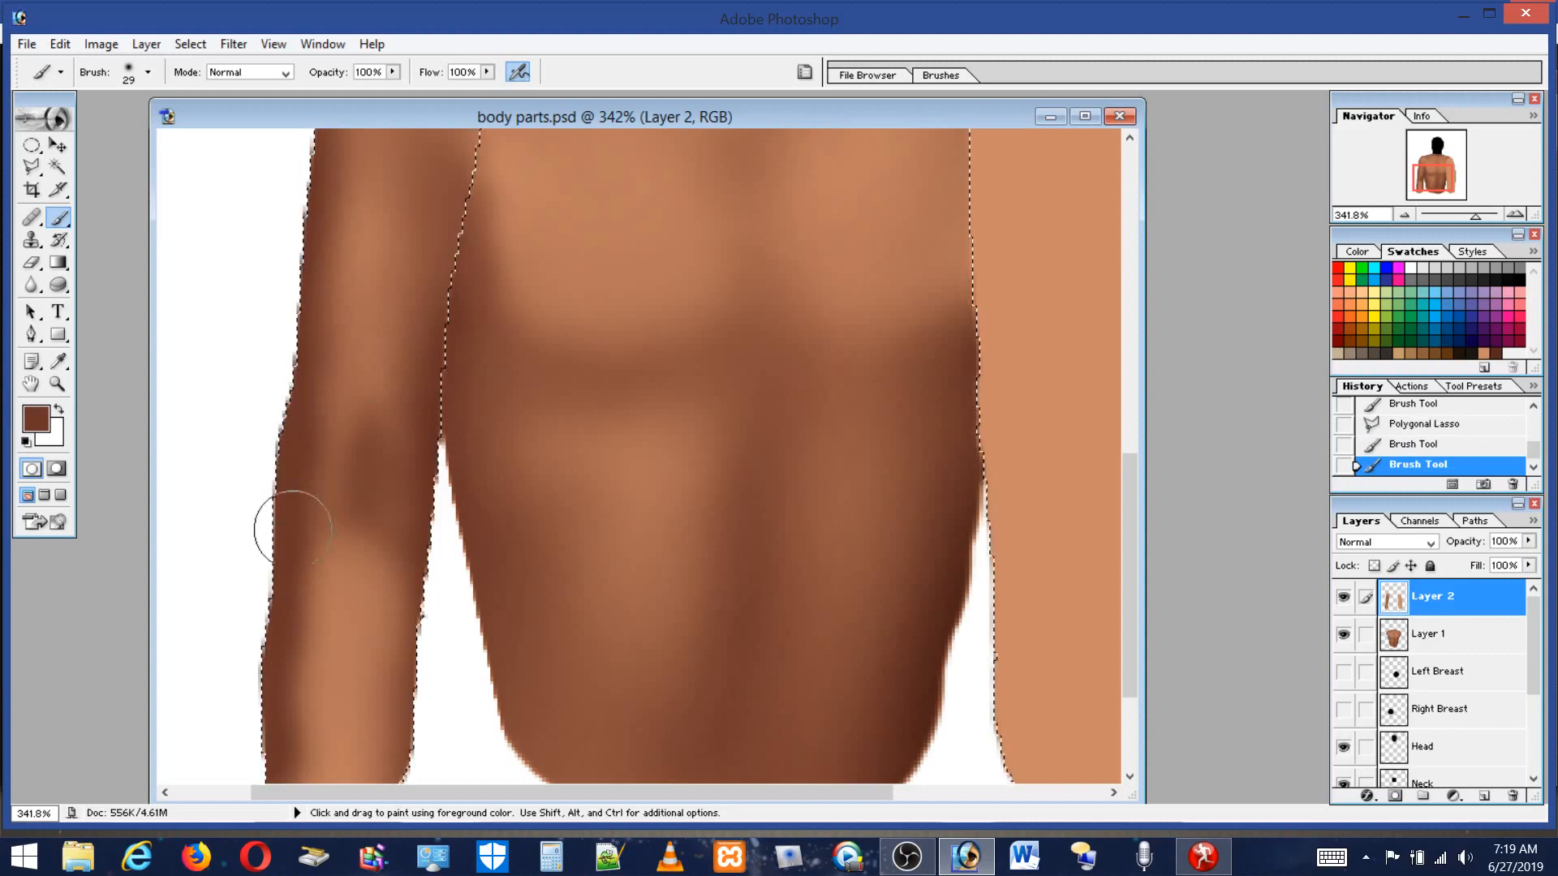
Set flow to 13%, sample a lighter tone, set the brush to 16 px, and blend along the outer upper arm.
{"action": "left_click", "coordinate": [487, 71]}
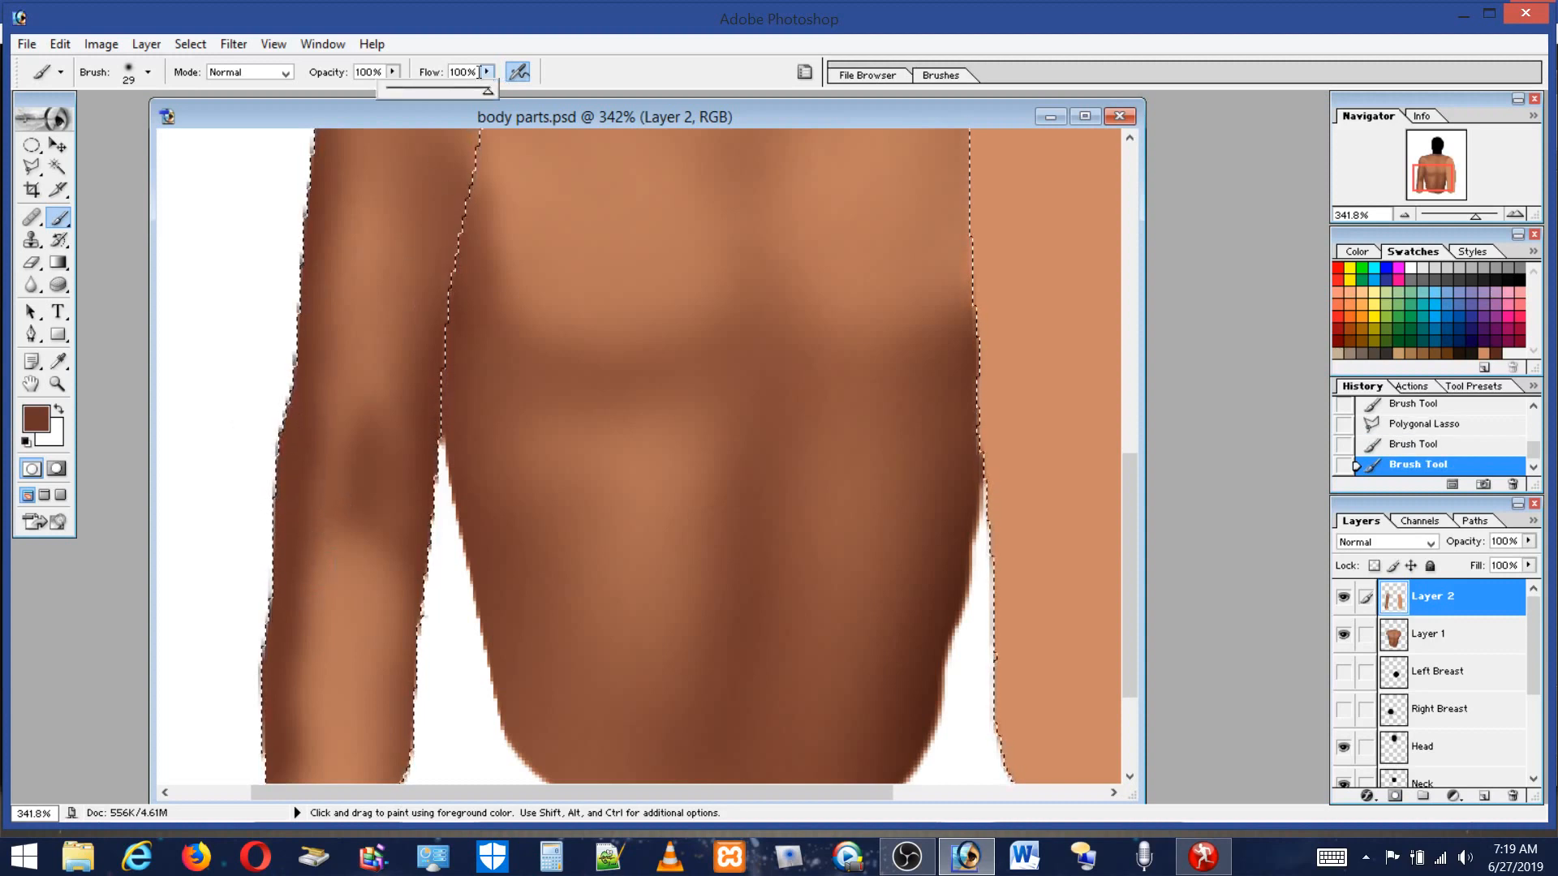
{"action": "left_click", "coordinate": [397, 86]}
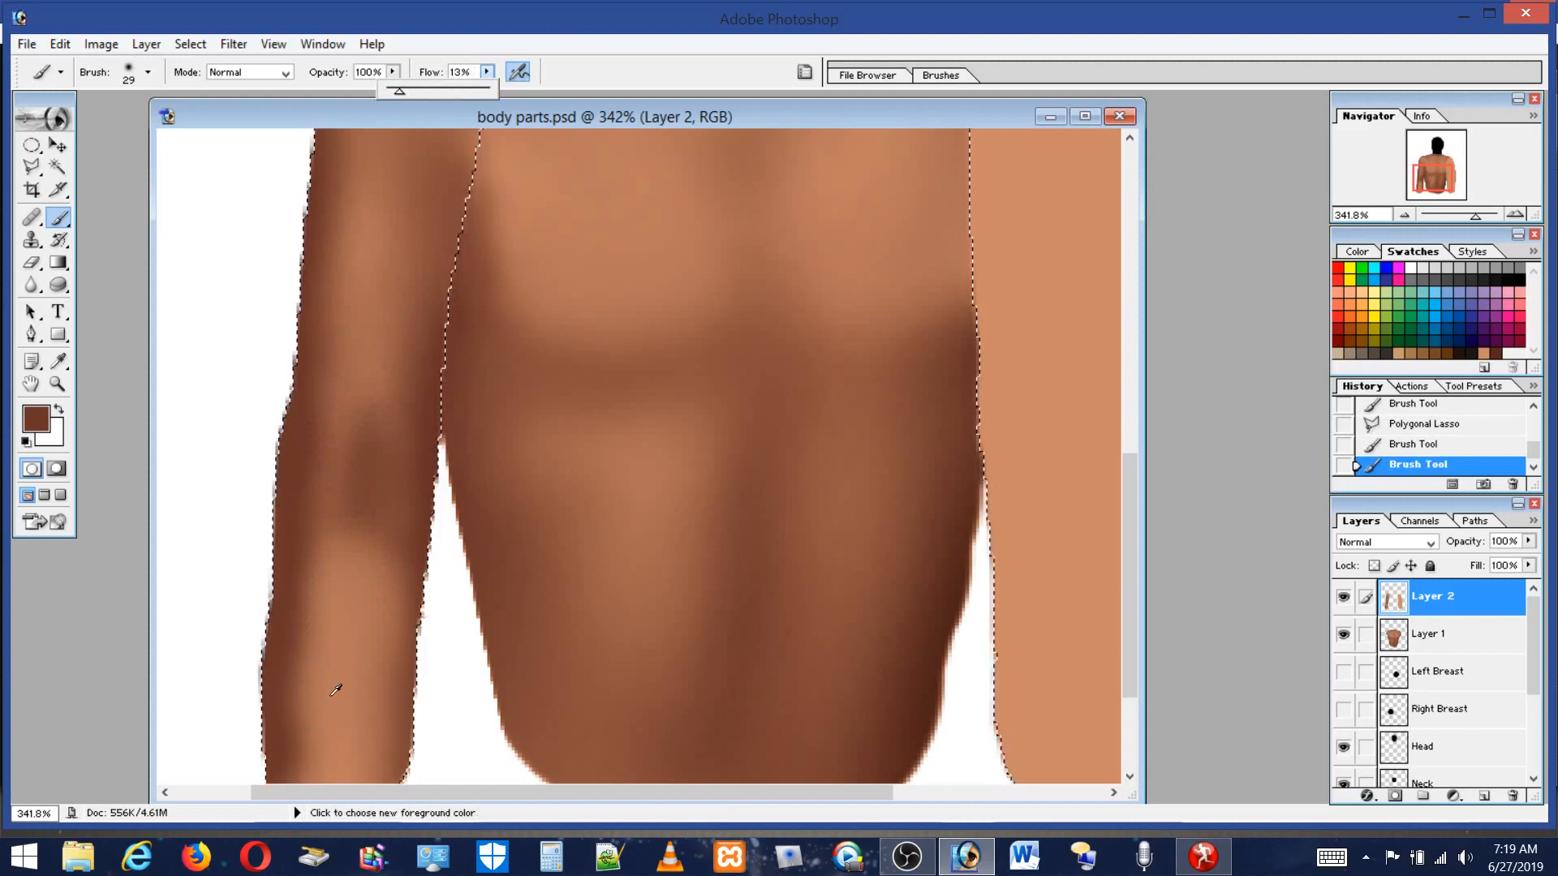
{"action": "left_click", "coordinate": [340, 666], "text": "alt"}
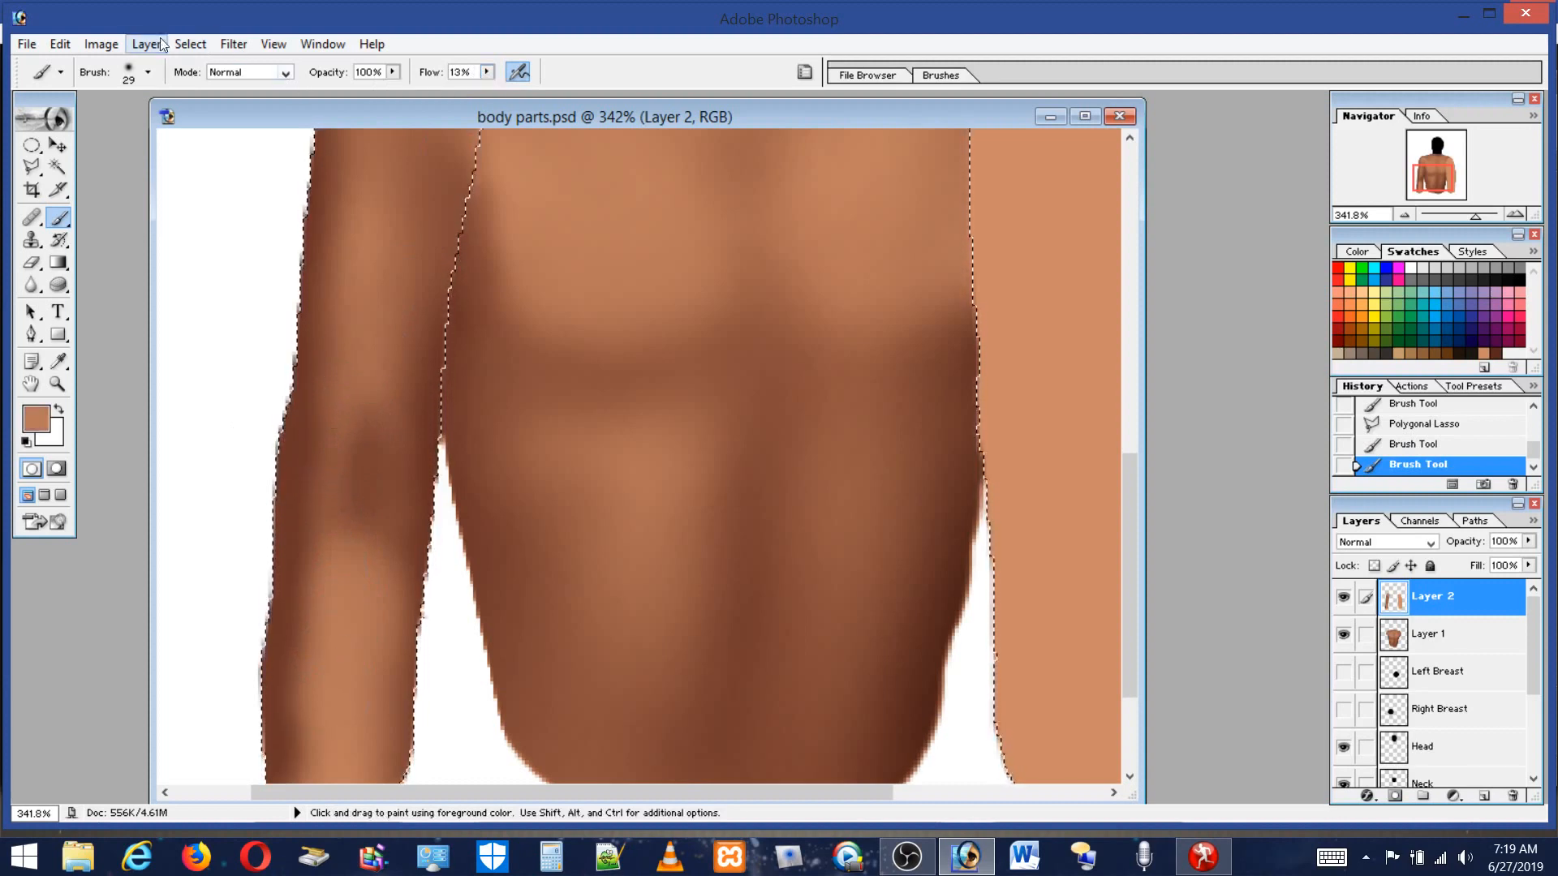
{"action": "left_click", "coordinate": [147, 72]}
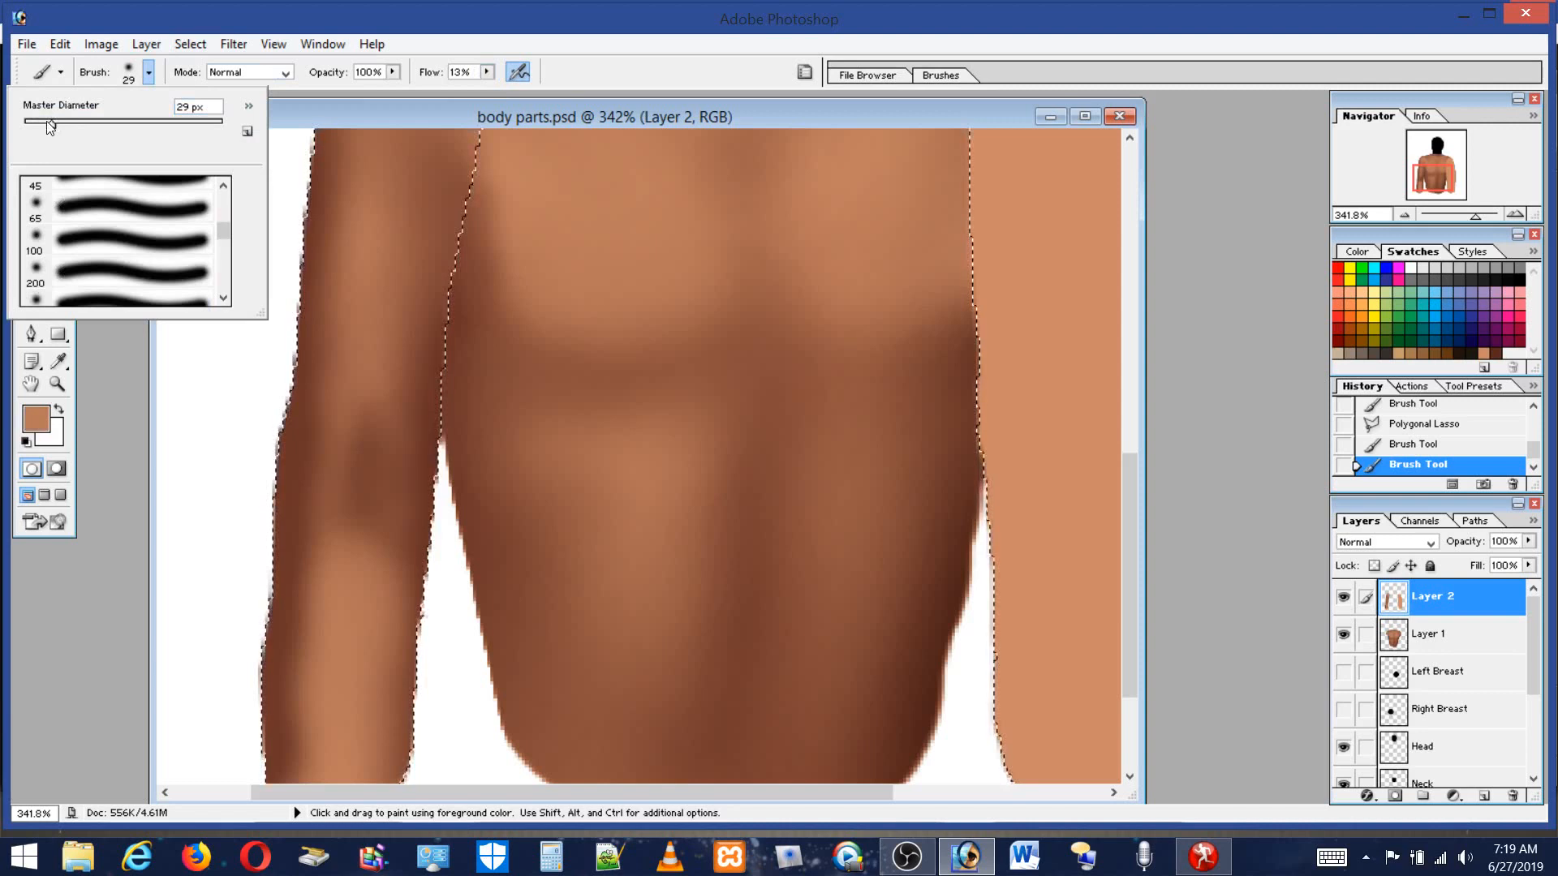
{"action": "left_click_drag", "start_coordinate": [51, 123], "coordinate": [39, 124]}
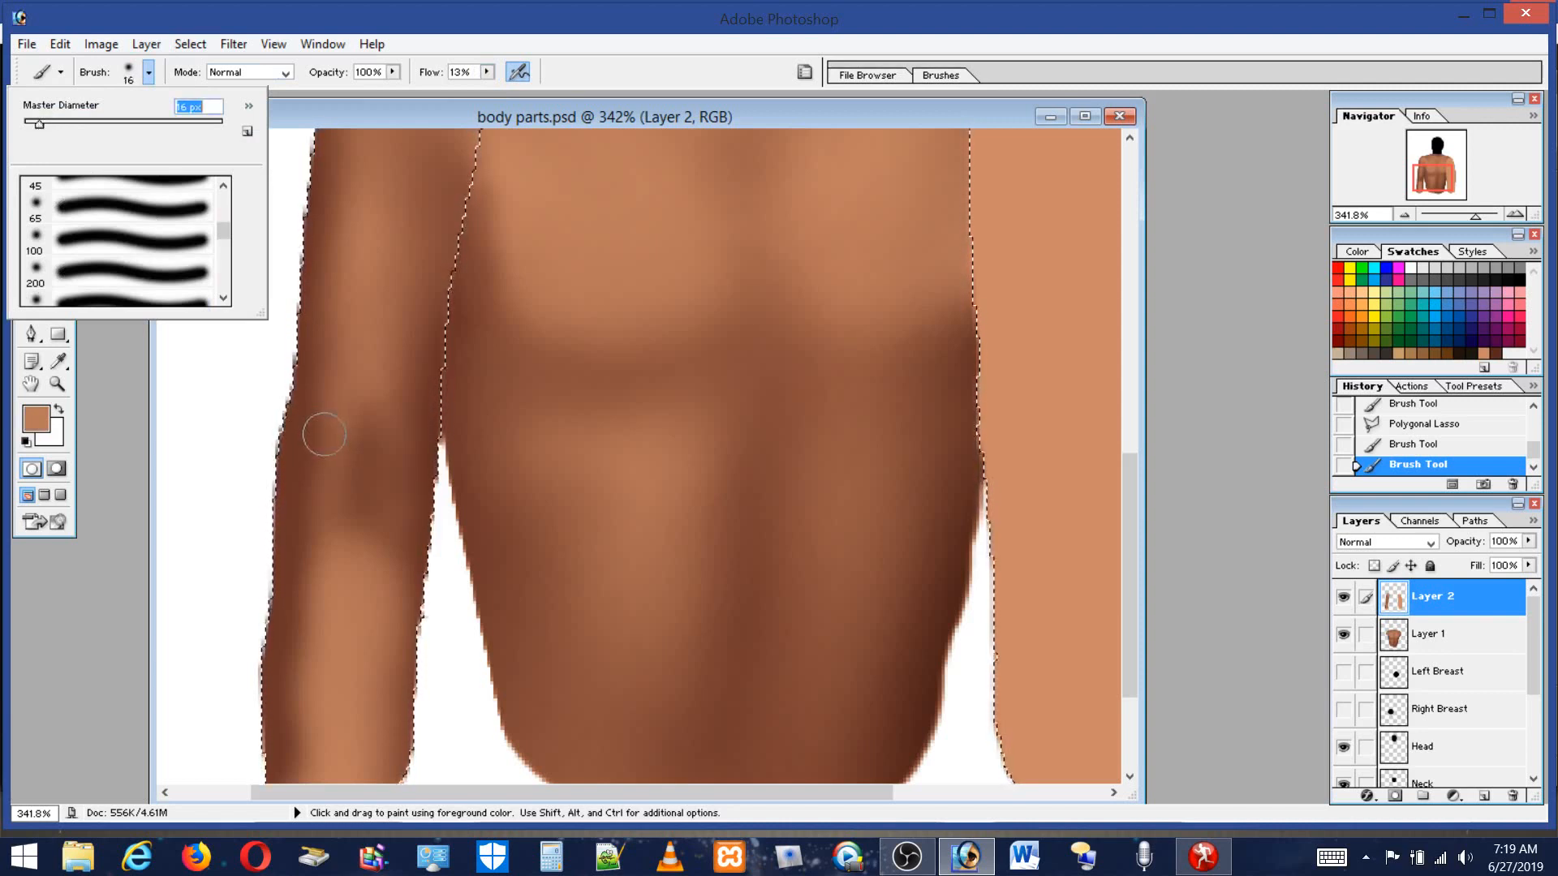
{"action": "left_click_drag", "start_coordinate": [318, 391], "coordinate": [304, 457]}
{"action": "left_click_drag", "start_coordinate": [296, 561], "coordinate": [292, 575]}
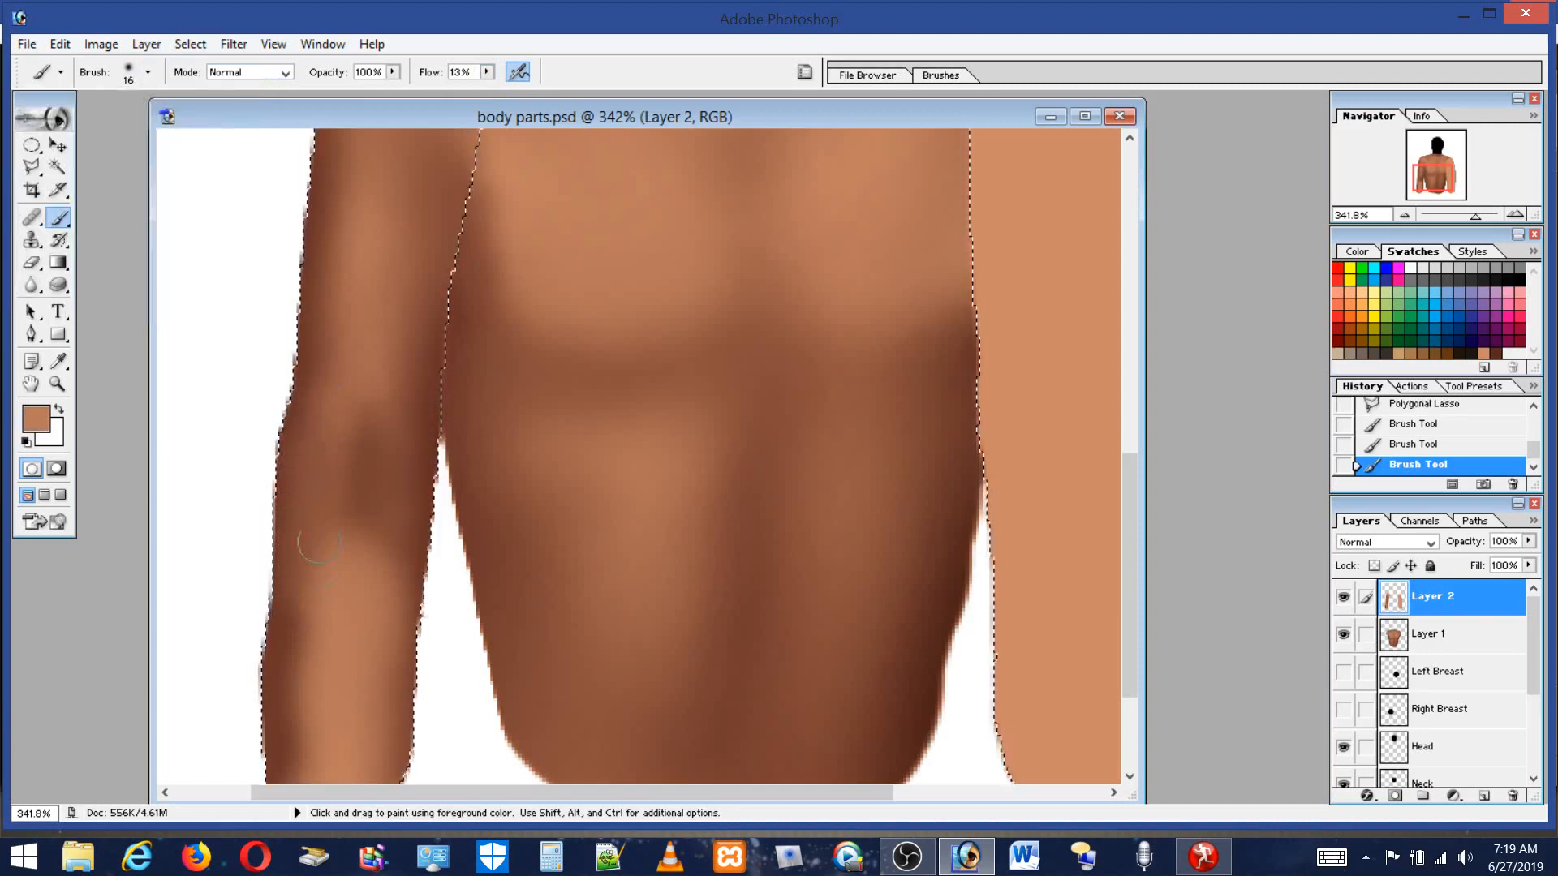
{"action": "left_click", "coordinate": [324, 619]}
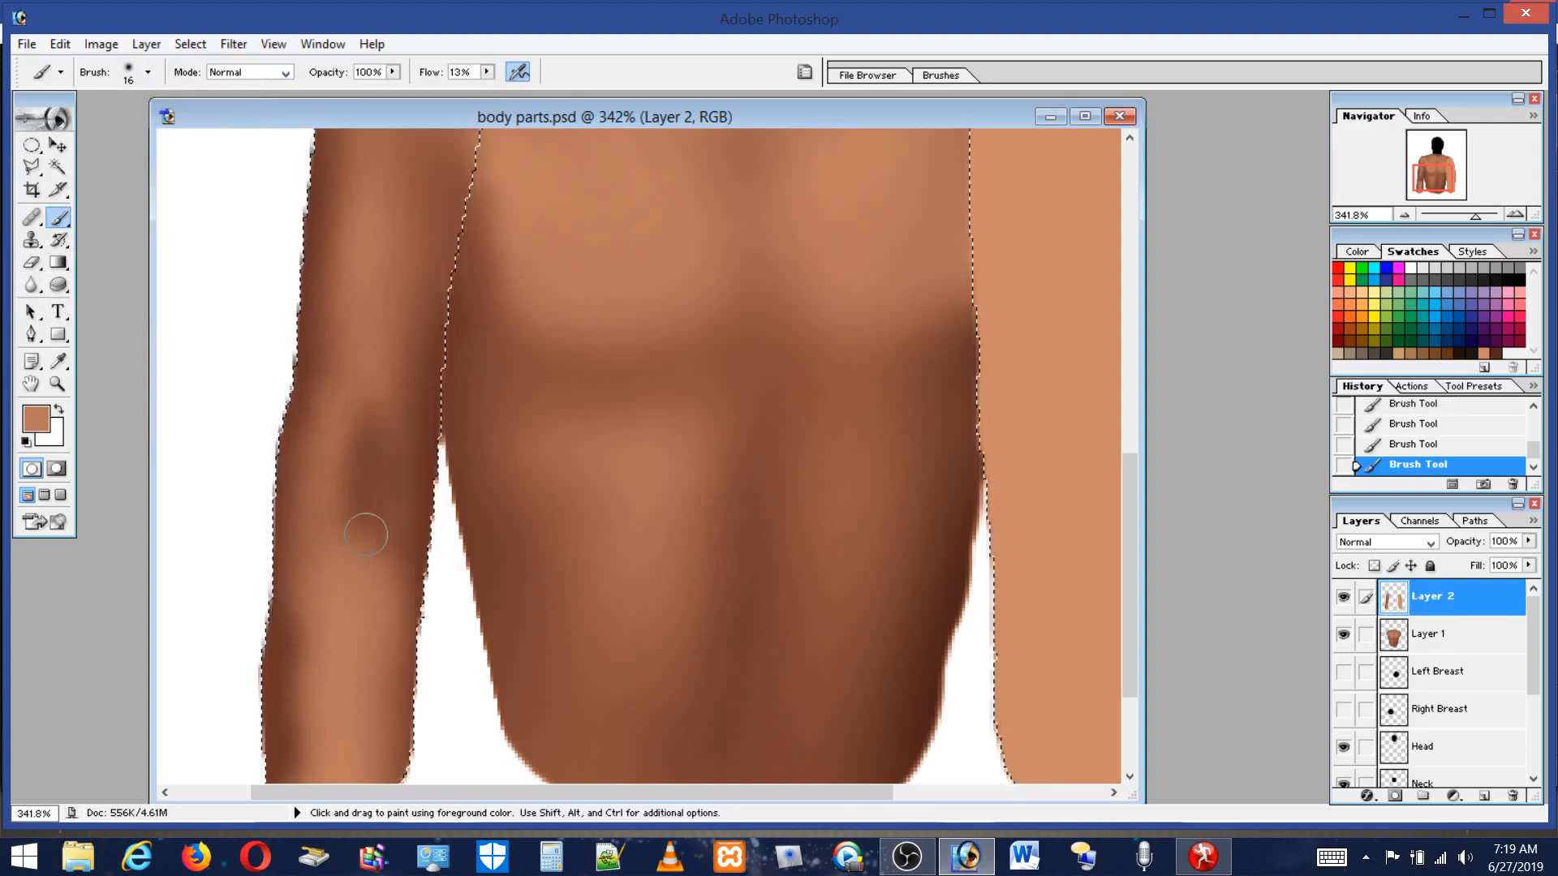
Set the brush to 39 px and pick the dark brown swatch for shading the lower arm.
{"action": "left_click", "coordinate": [148, 73]}
{"action": "left_click_drag", "start_coordinate": [39, 123], "coordinate": [62, 126]}
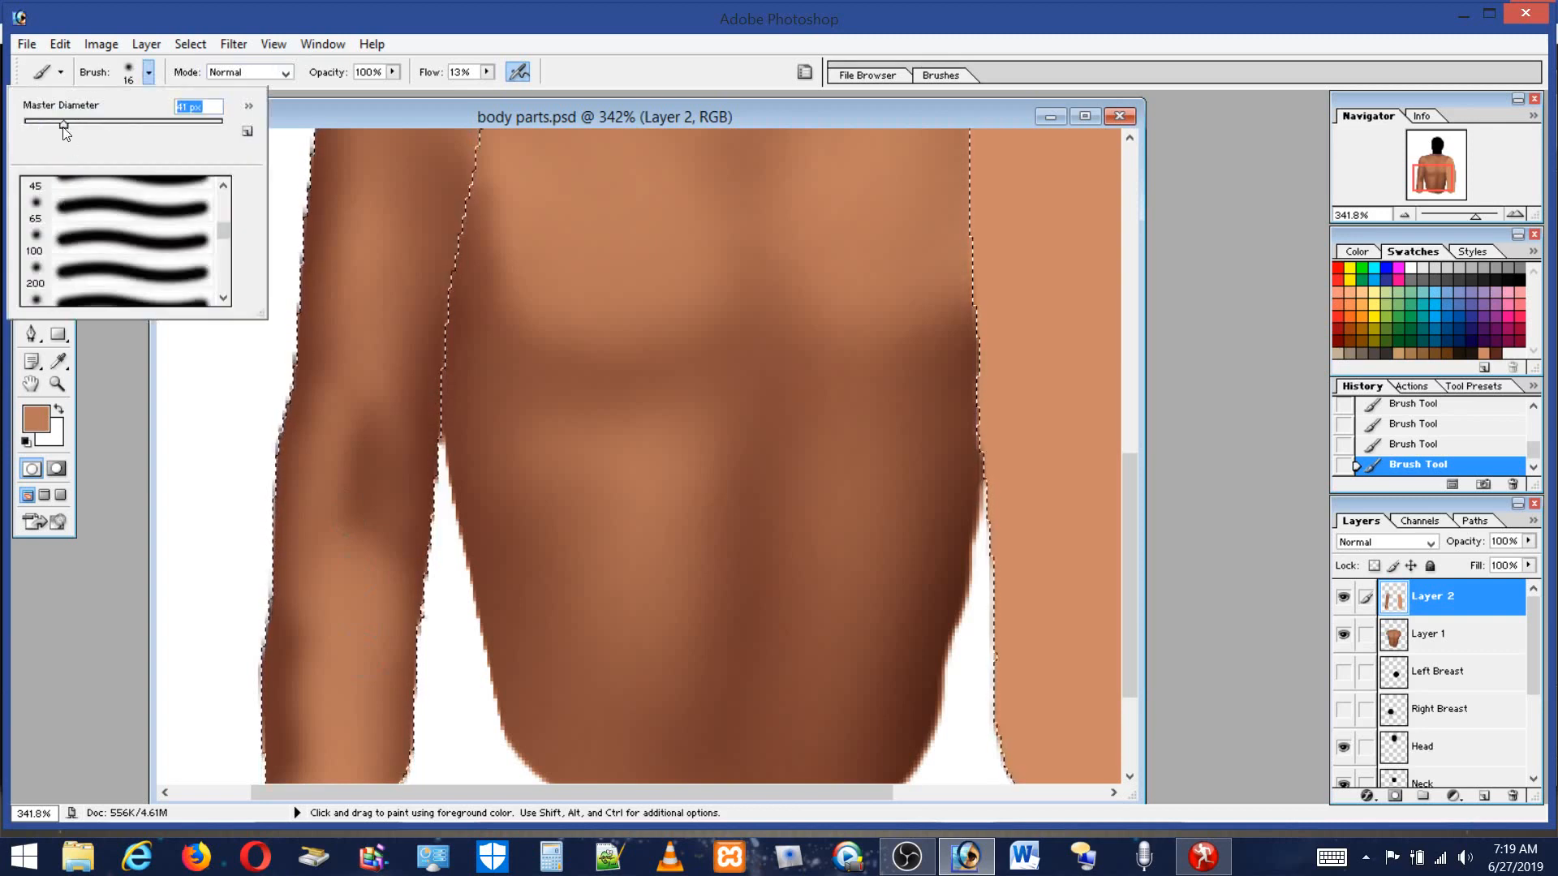
{"action": "left_click", "coordinate": [1127, 467]}
{"action": "left_click_drag", "start_coordinate": [1126, 468], "coordinate": [1129, 519]}
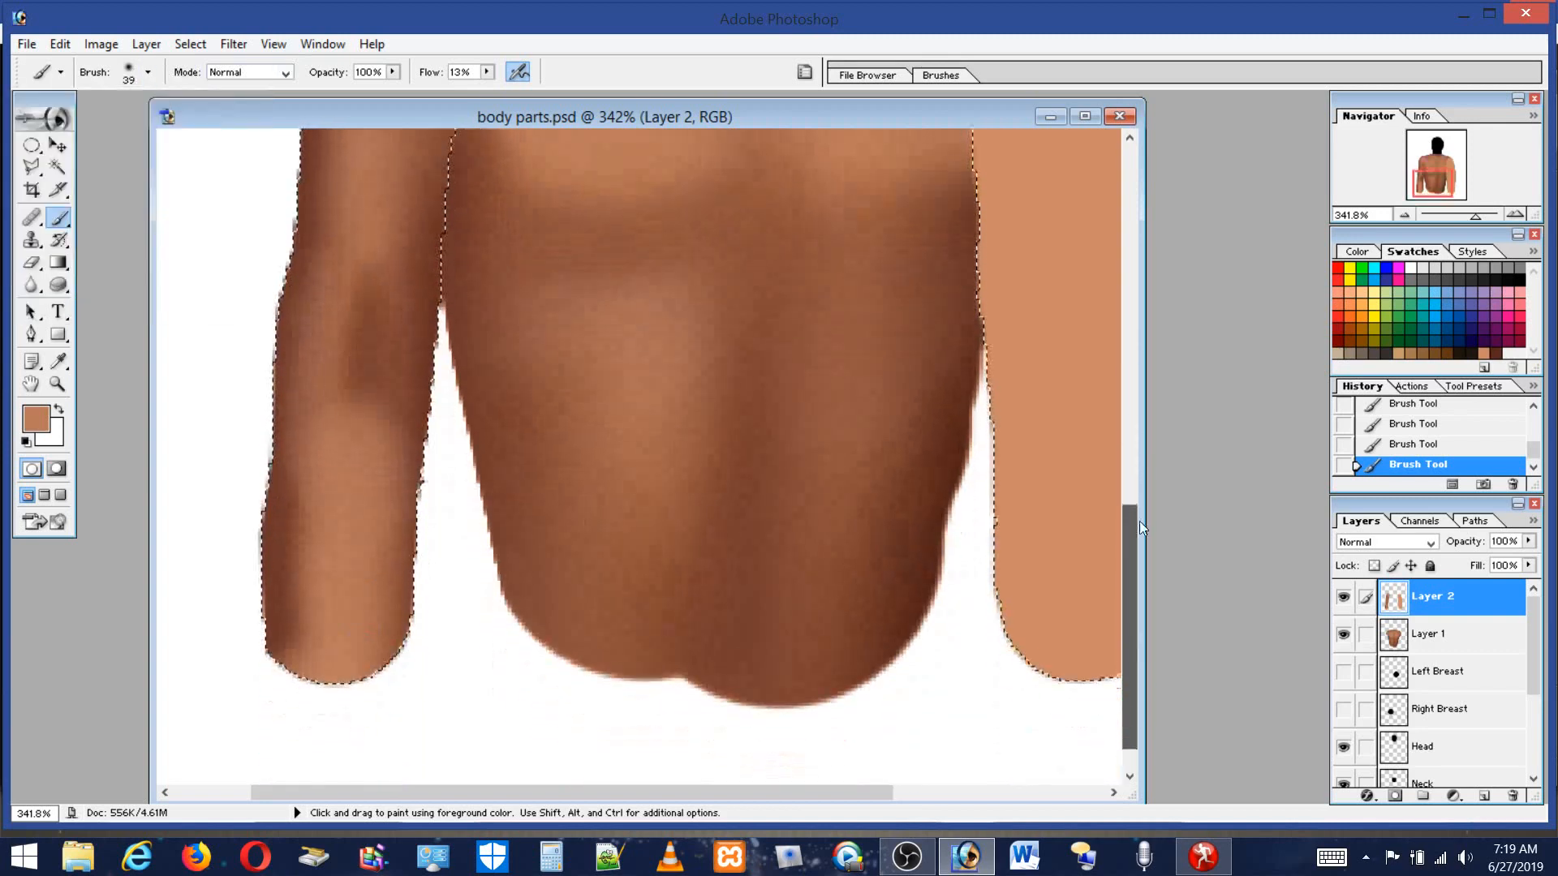
{"action": "left_click", "coordinate": [1499, 354]}
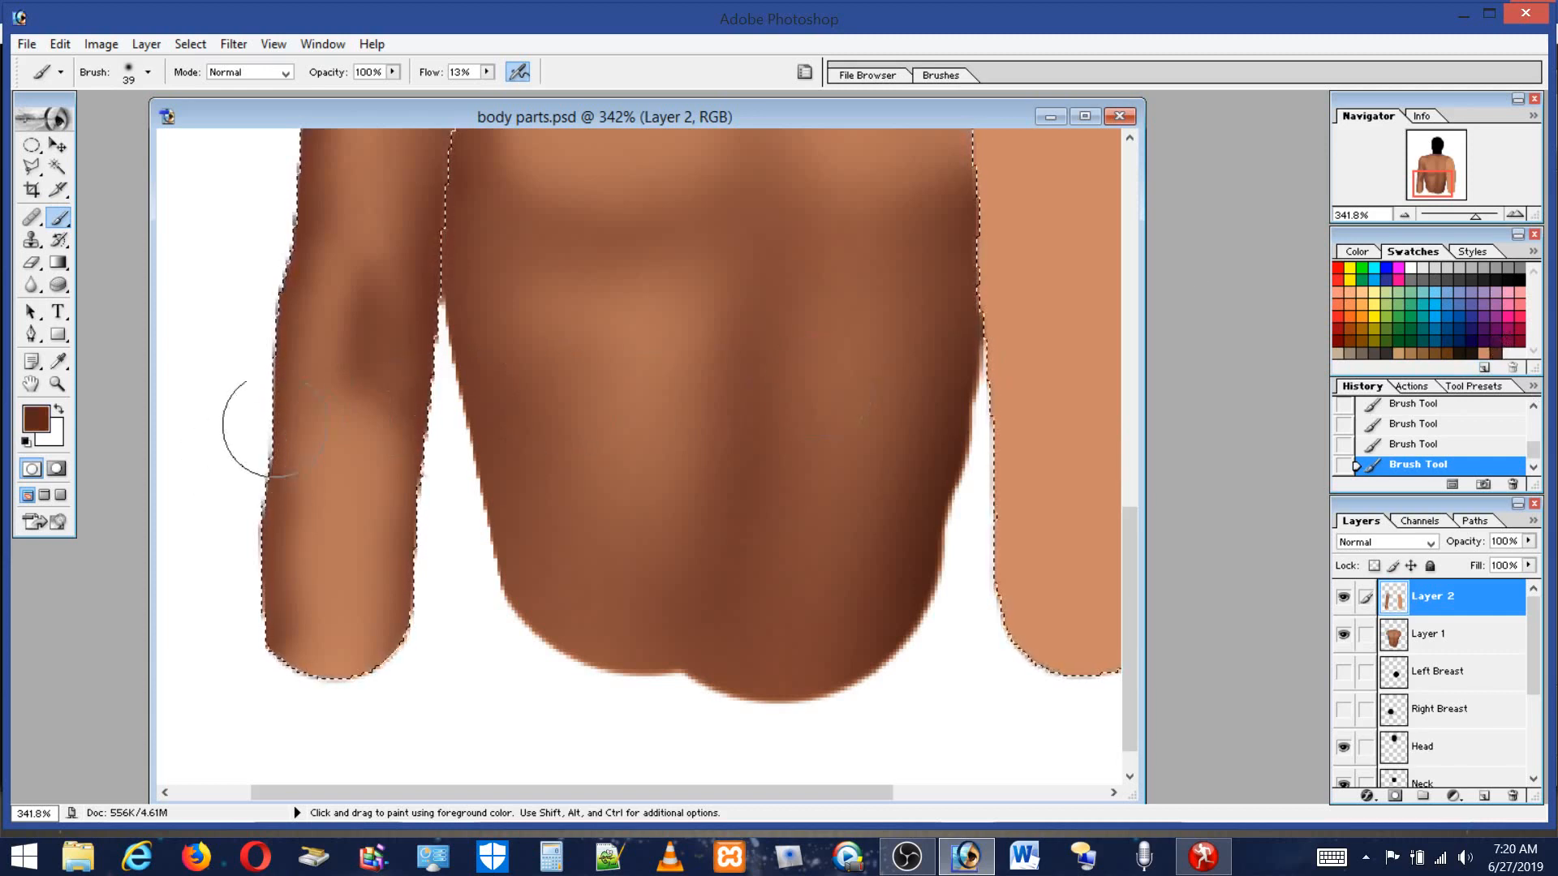
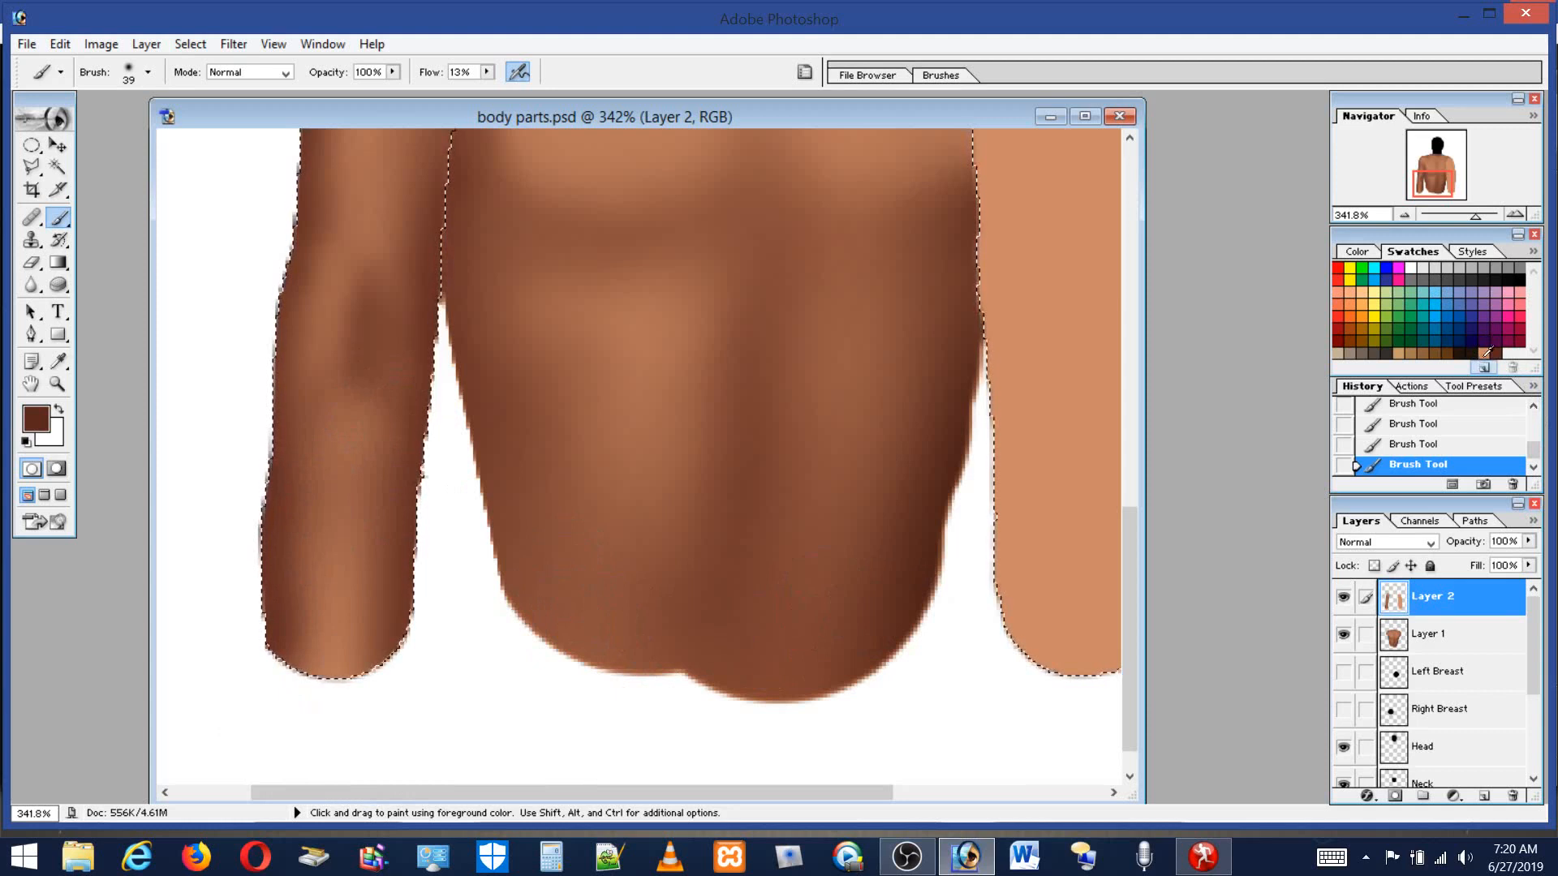
Pick a light tan swatch and clear the current arm selection.
{"action": "left_click", "coordinate": [1482, 355]}
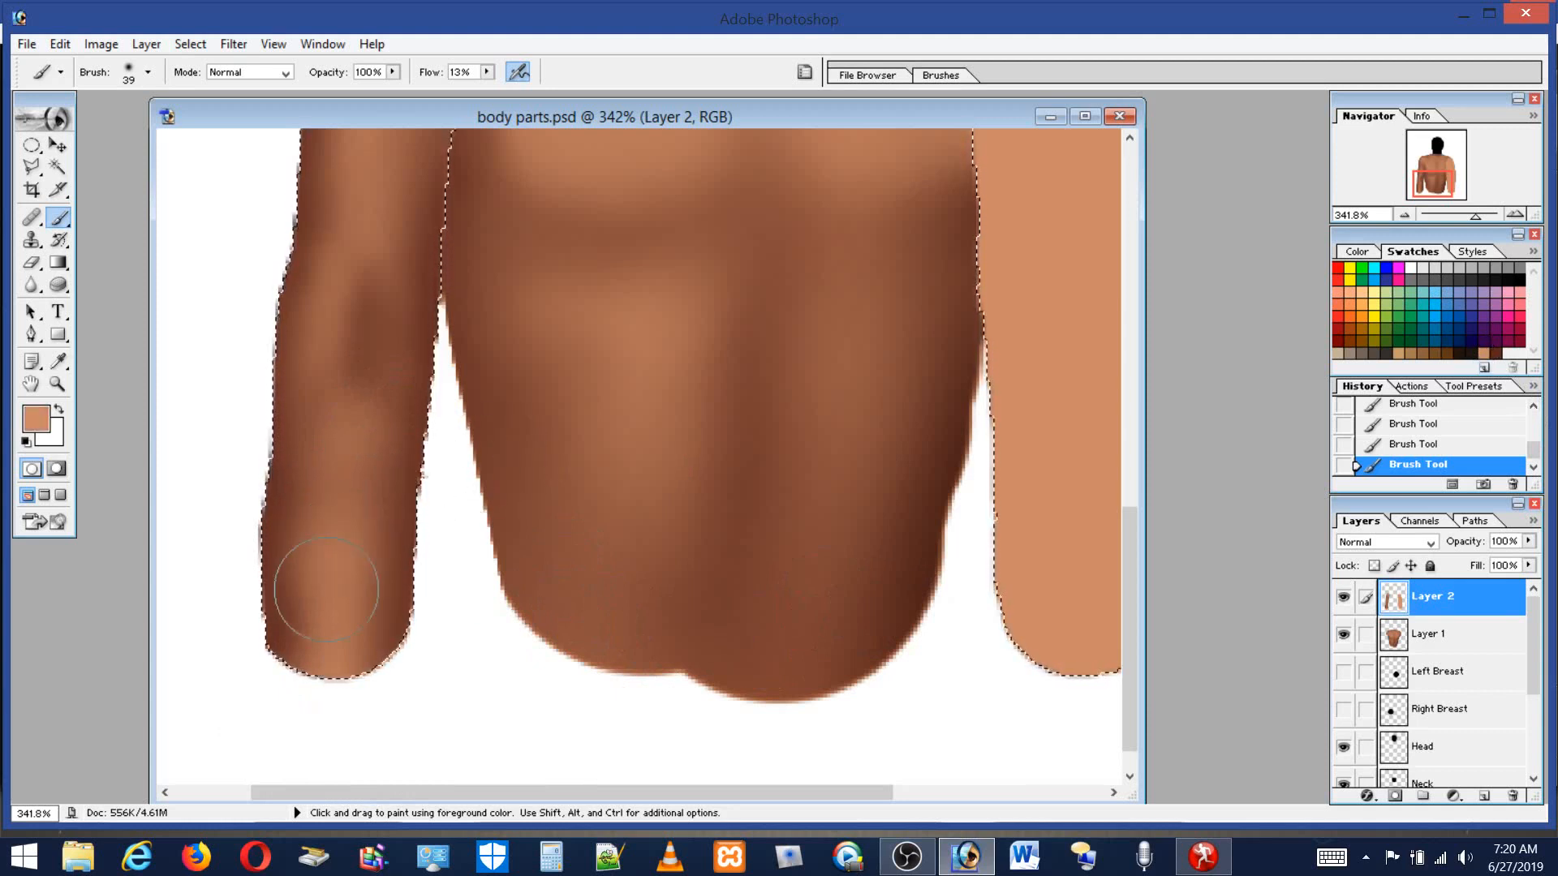
{"action": "left_click_drag", "start_coordinate": [1128, 552], "coordinate": [1145, 362]}
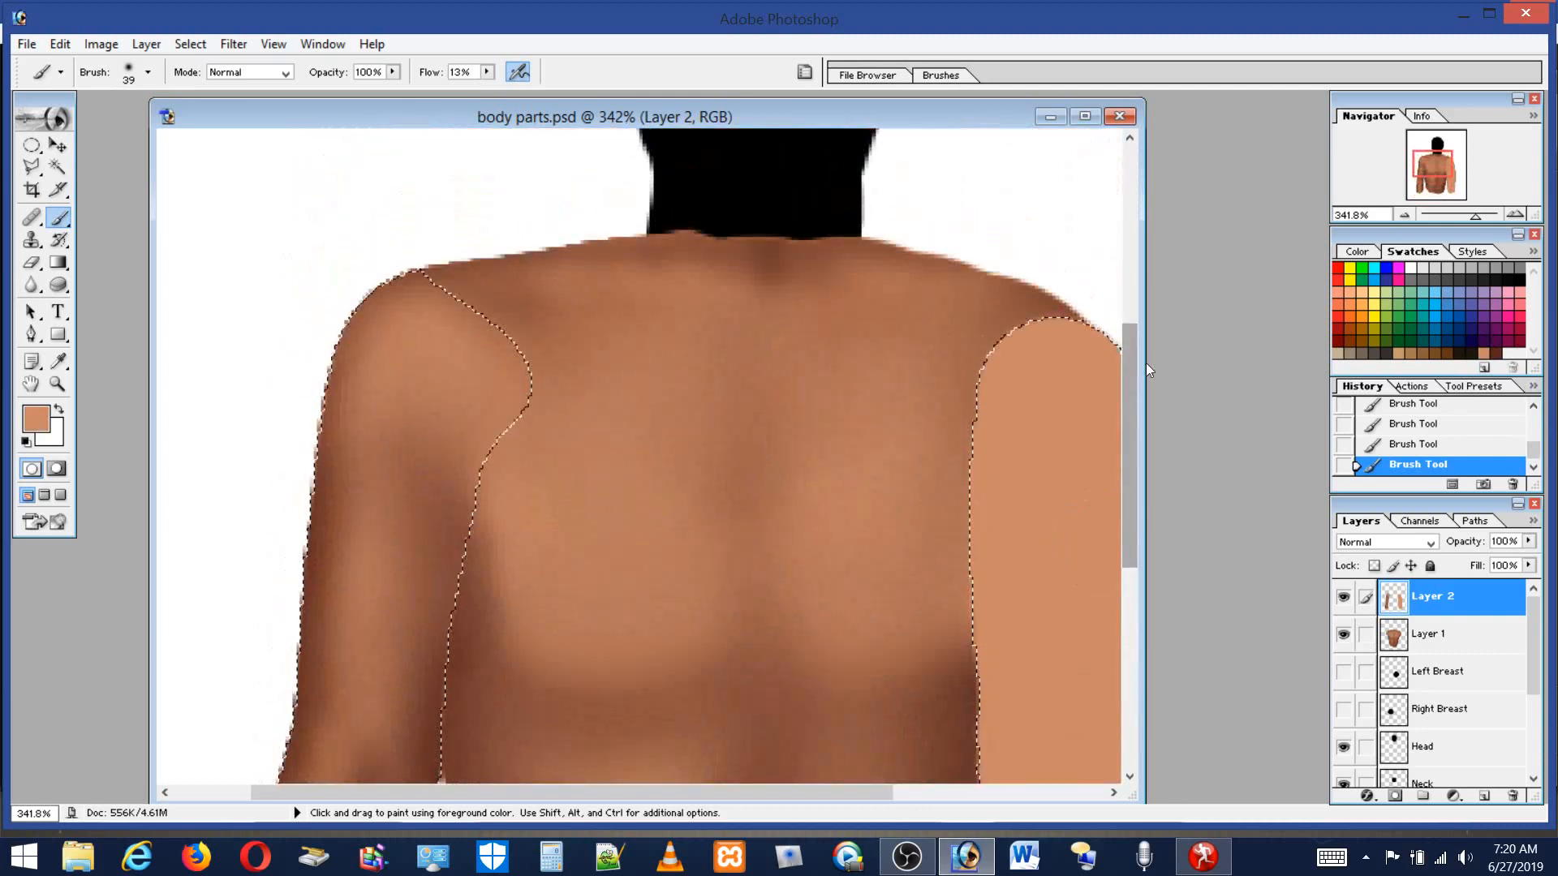
{"action": "left_click", "coordinate": [41, 144]}
{"action": "left_click", "coordinate": [420, 207]}
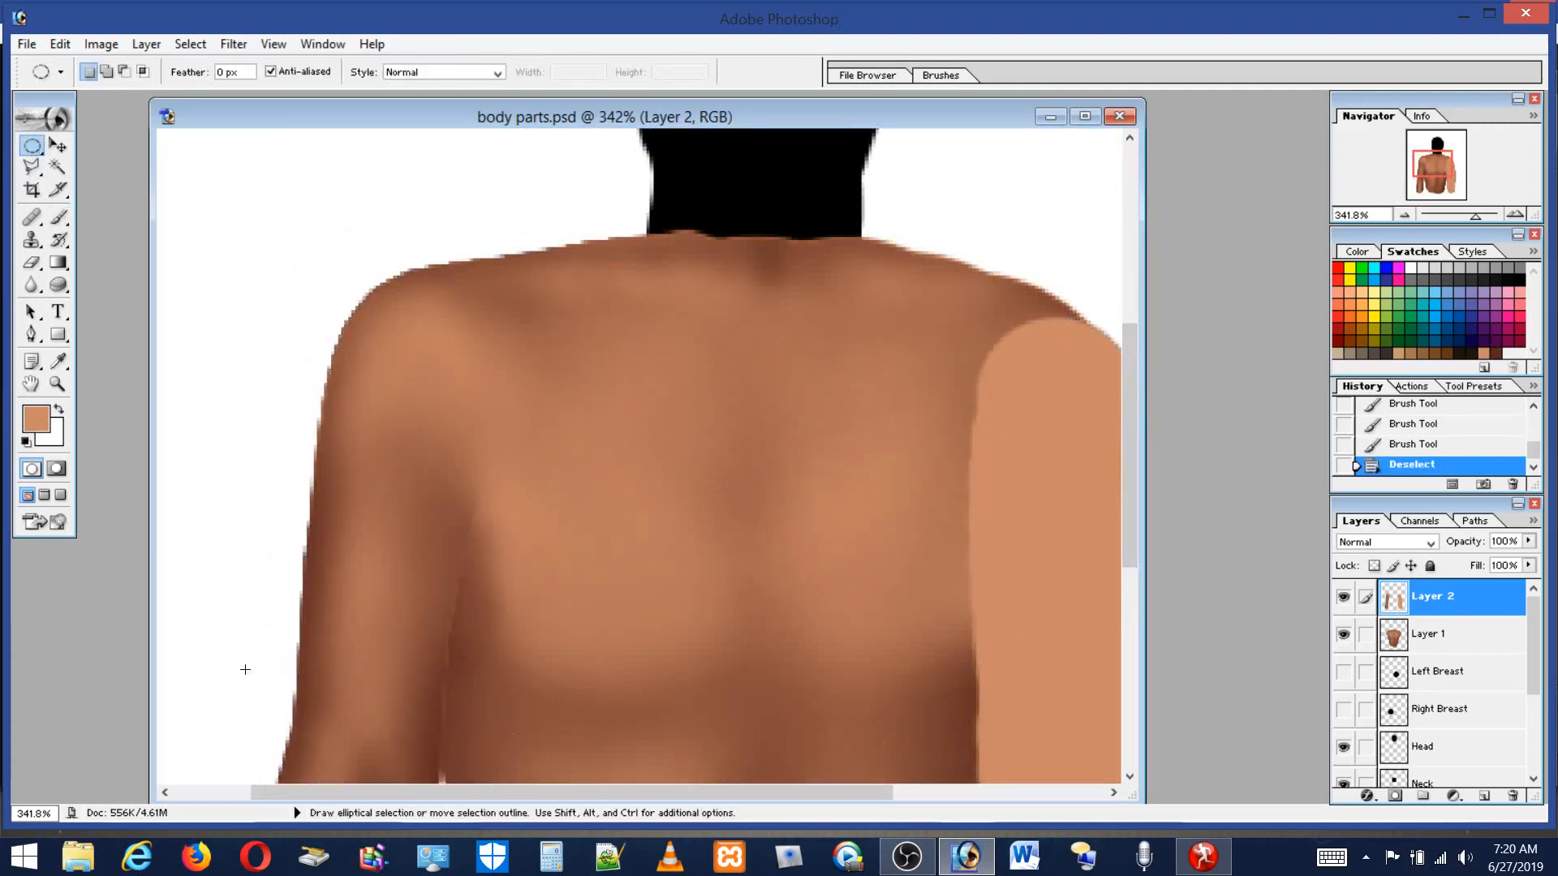
Zoom in to 769% on the armpit and load the Arms layer's outline as a selection.
{"action": "left_click", "coordinate": [57, 384]}
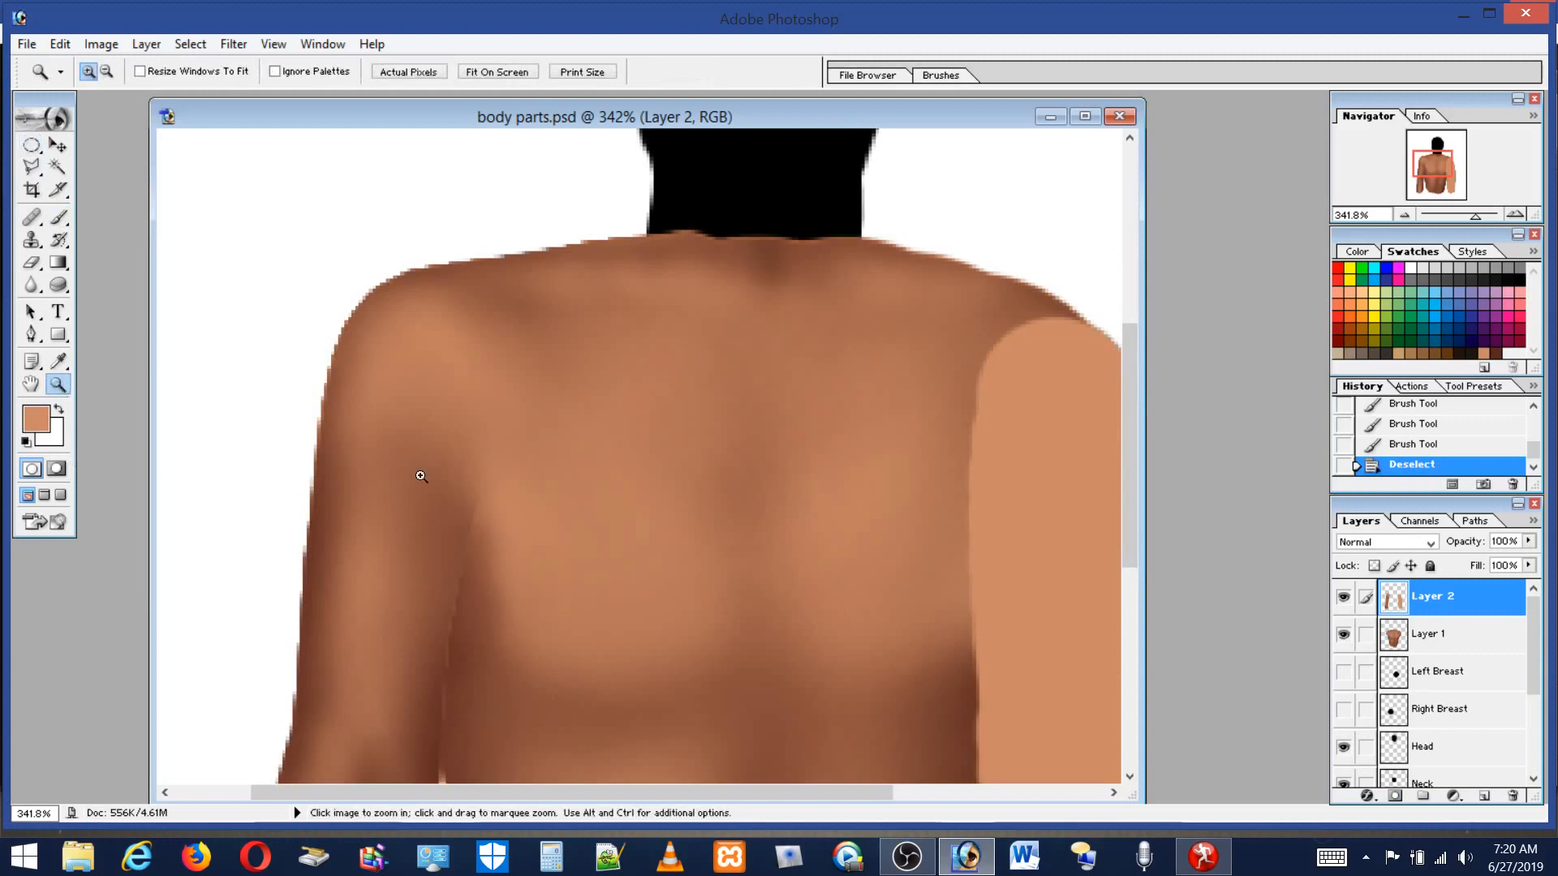
{"action": "left_click_drag", "start_coordinate": [491, 767], "coordinate": [535, 768]}
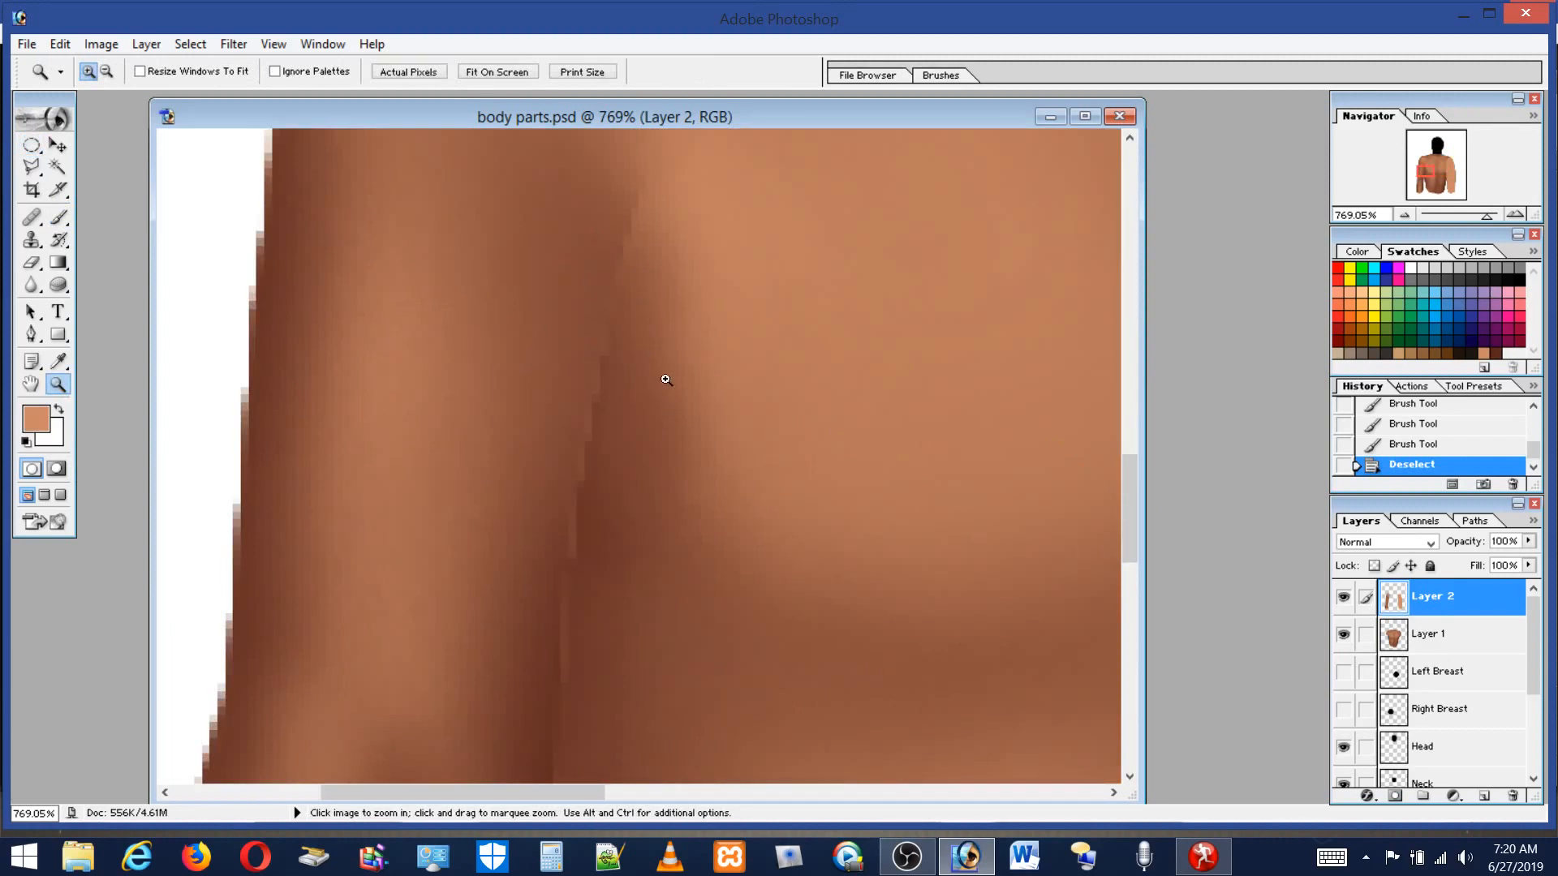
{"action": "left_click", "coordinate": [59, 217]}
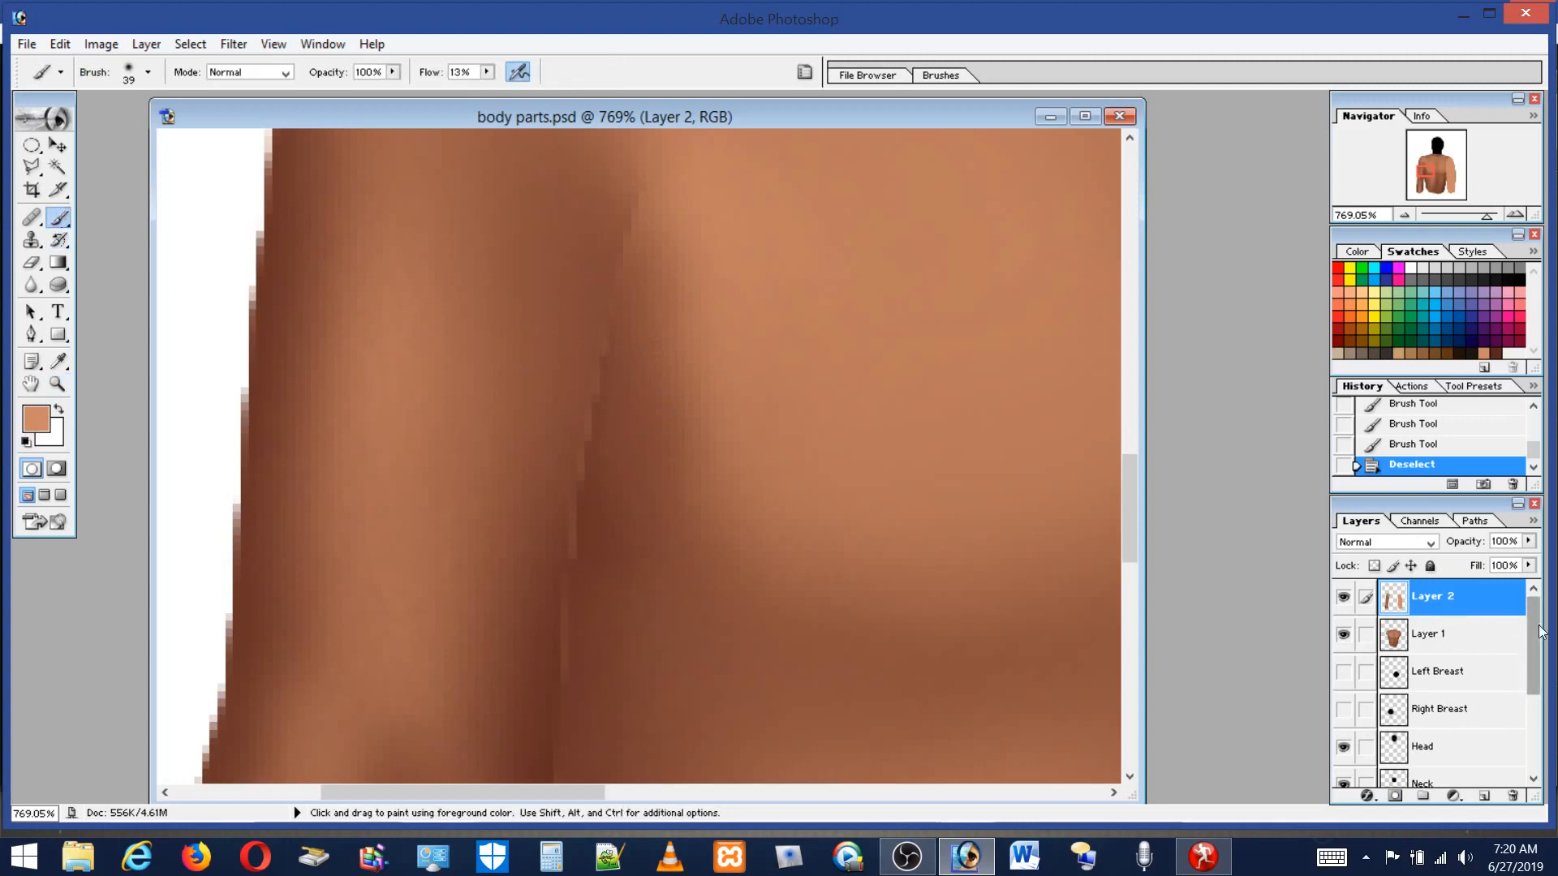
{"action": "left_click_drag", "start_coordinate": [1530, 634], "coordinate": [1544, 705]}
{"action": "left_click", "coordinate": [1394, 701], "text": "ctrl"}
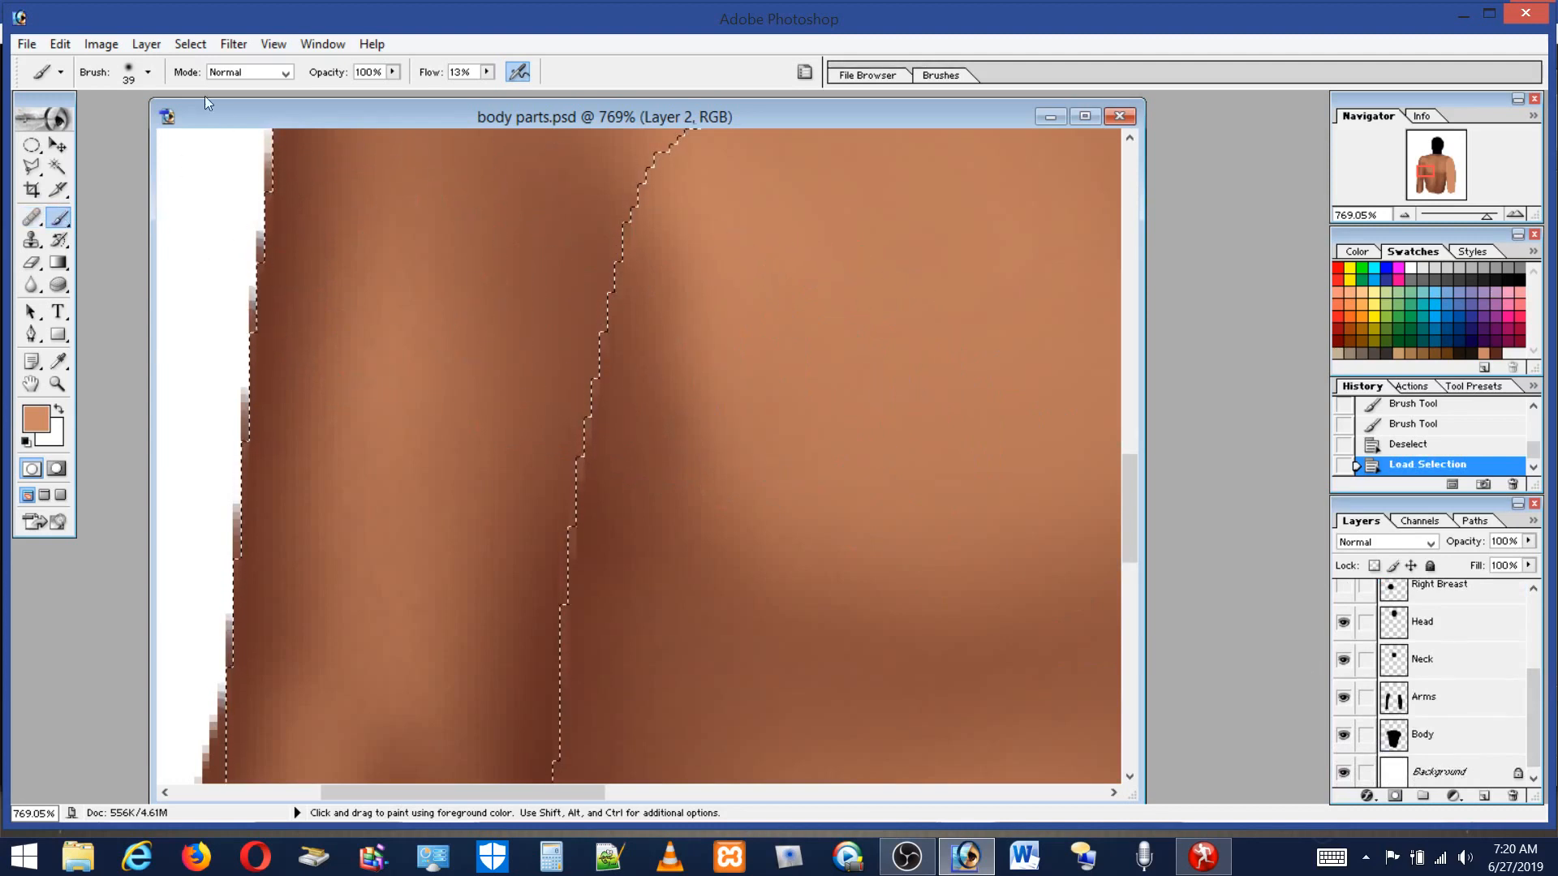
Set the brush to 20 px, pick black, and paint dark strokes along the armpit crease on Layer 2.
{"action": "left_click", "coordinate": [133, 79]}
{"action": "left_click_drag", "start_coordinate": [69, 123], "coordinate": [43, 123]}
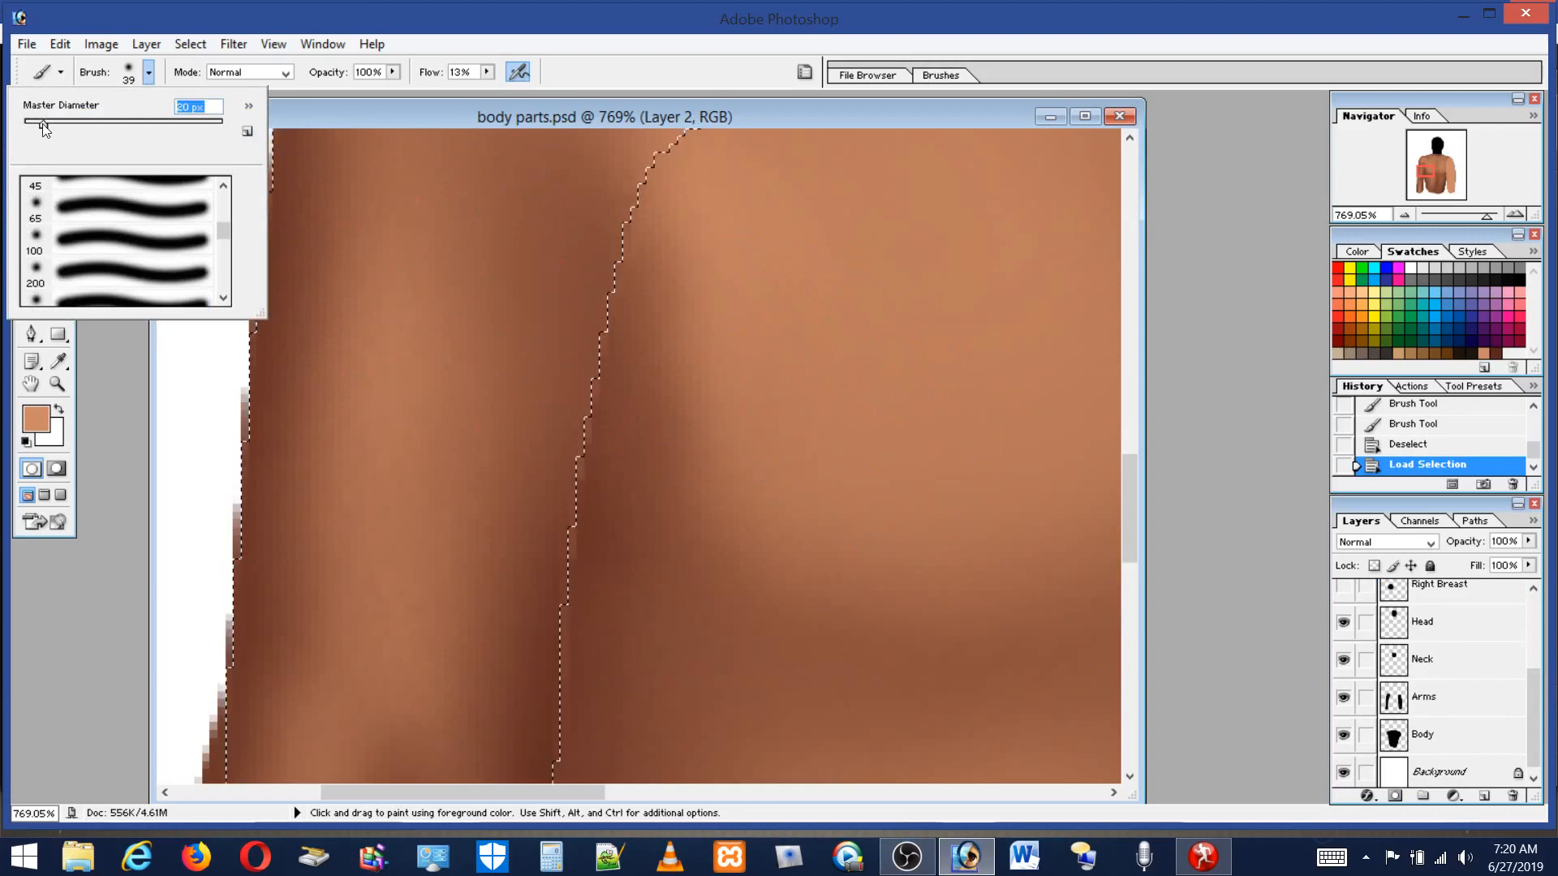
{"action": "left_click", "coordinate": [1522, 278]}
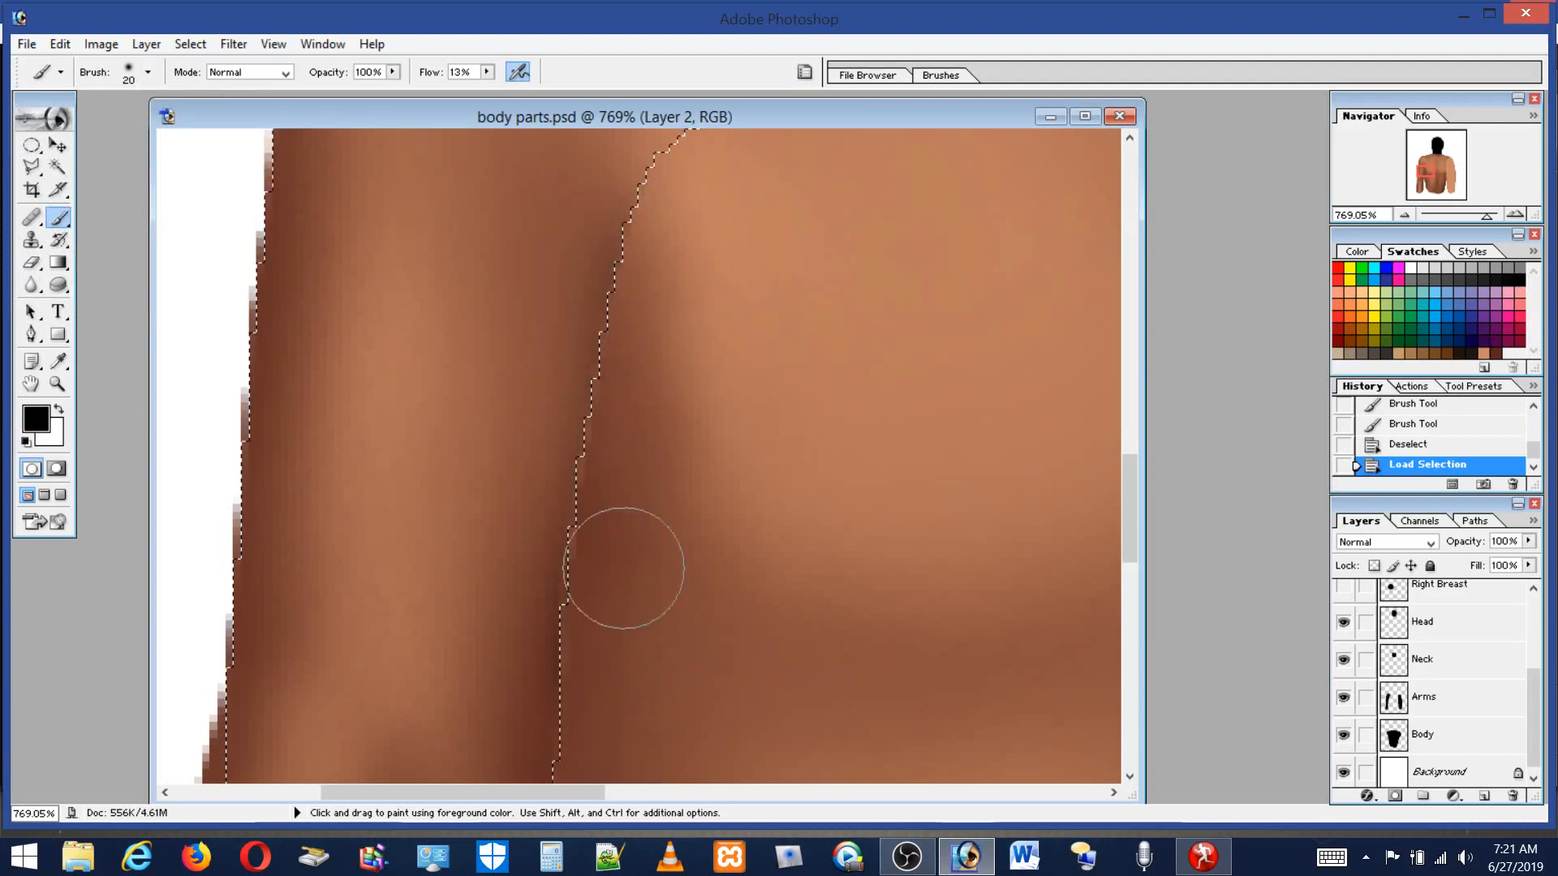
{"action": "left_click_drag", "start_coordinate": [668, 221], "coordinate": [701, 293]}
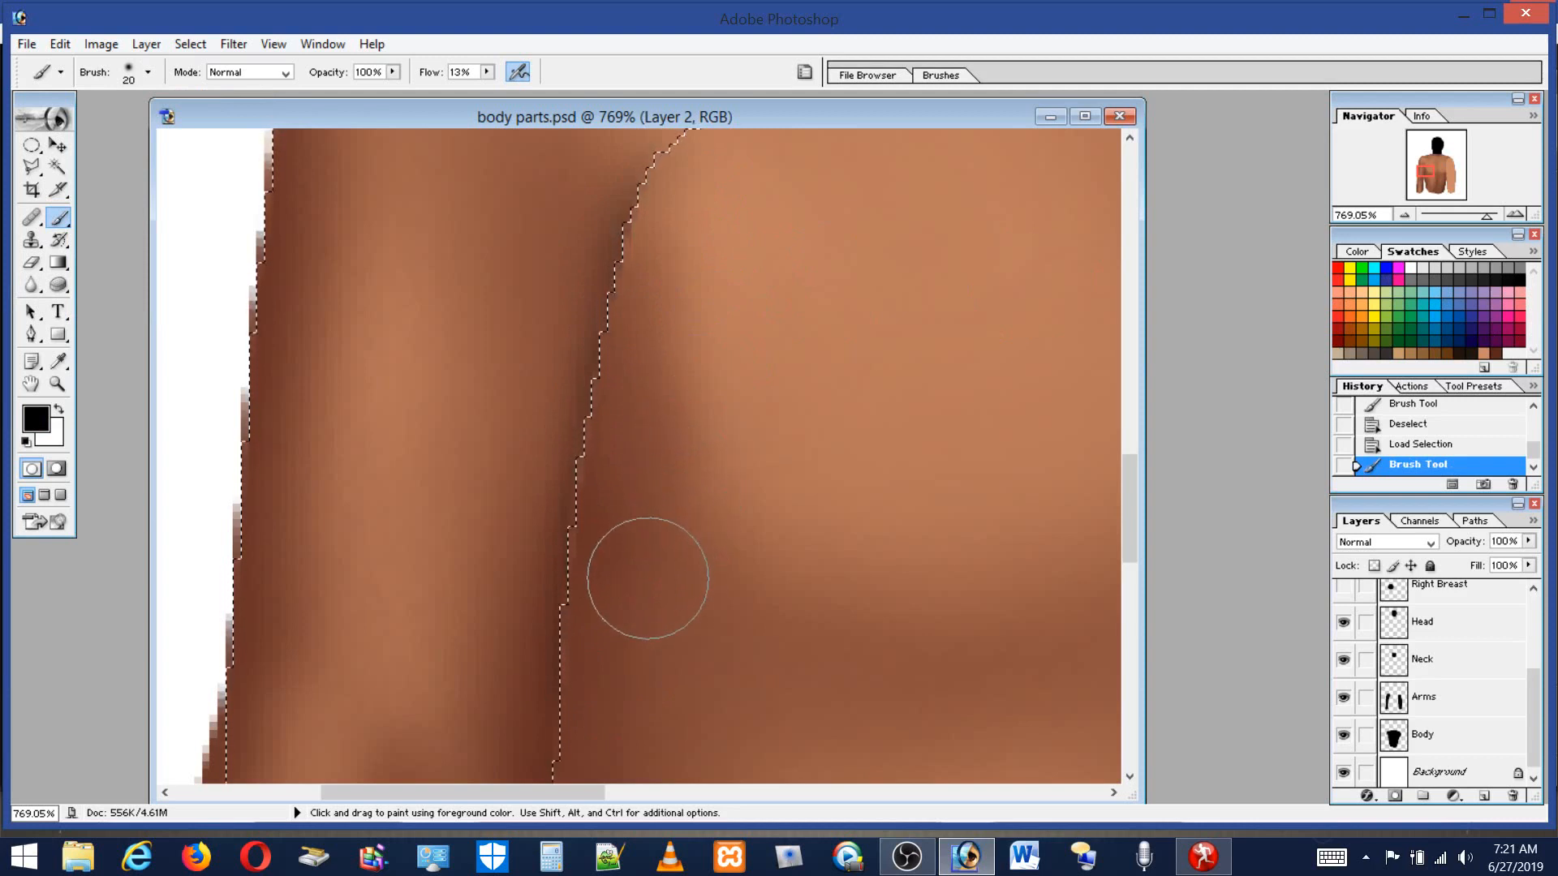
{"action": "left_click_drag", "start_coordinate": [620, 648], "coordinate": [590, 749]}
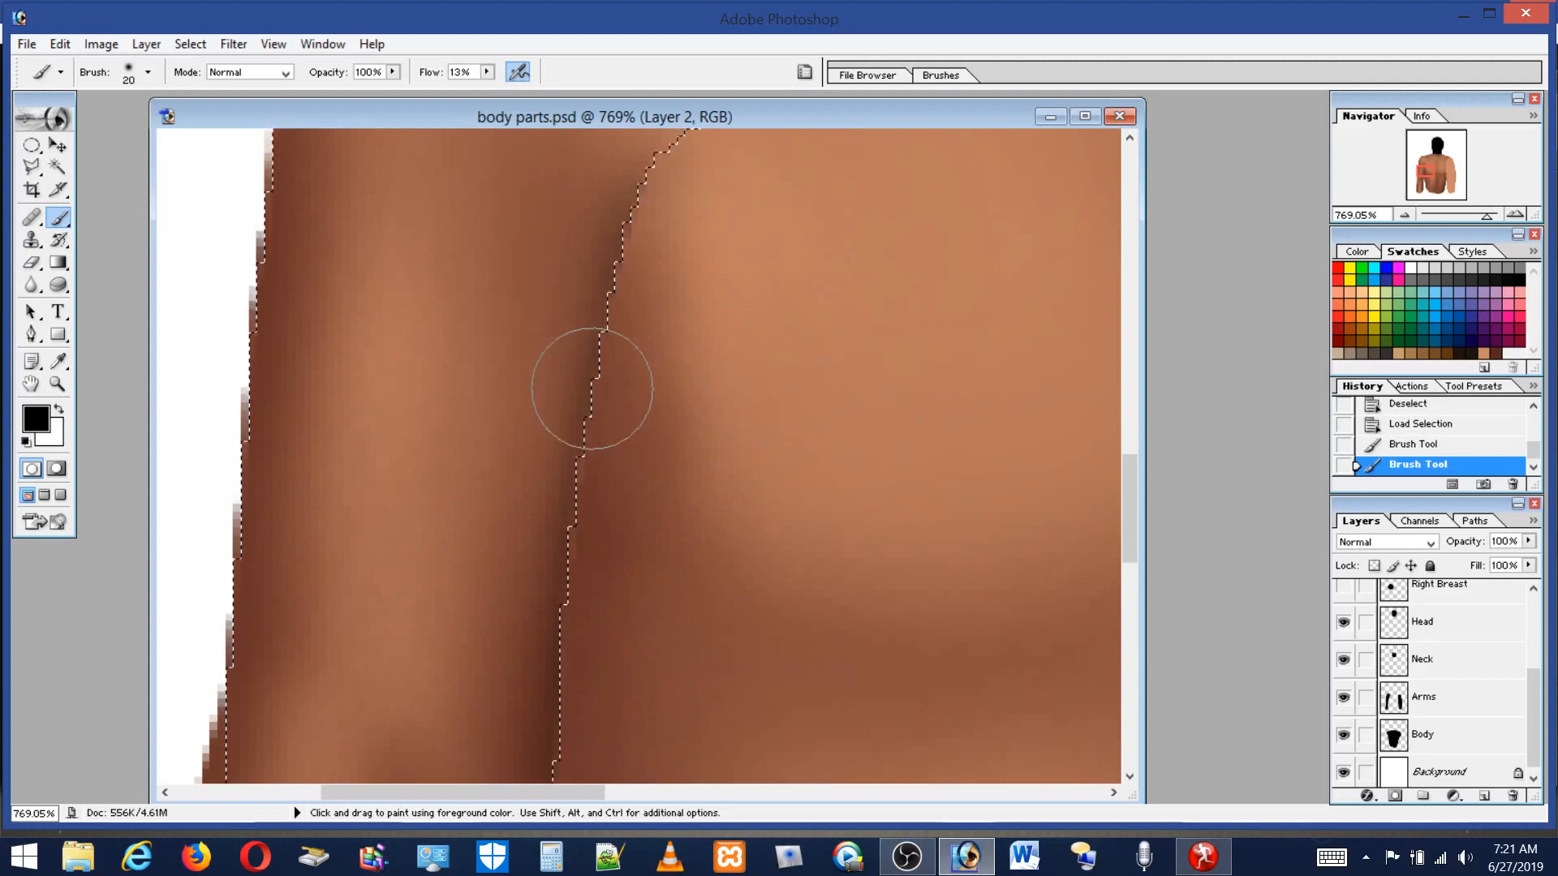
Load the Body layer's outline as a selection, switch to Layer 1, and paint black shading into the armpit crease.
{"action": "left_click", "coordinate": [1456, 740]}
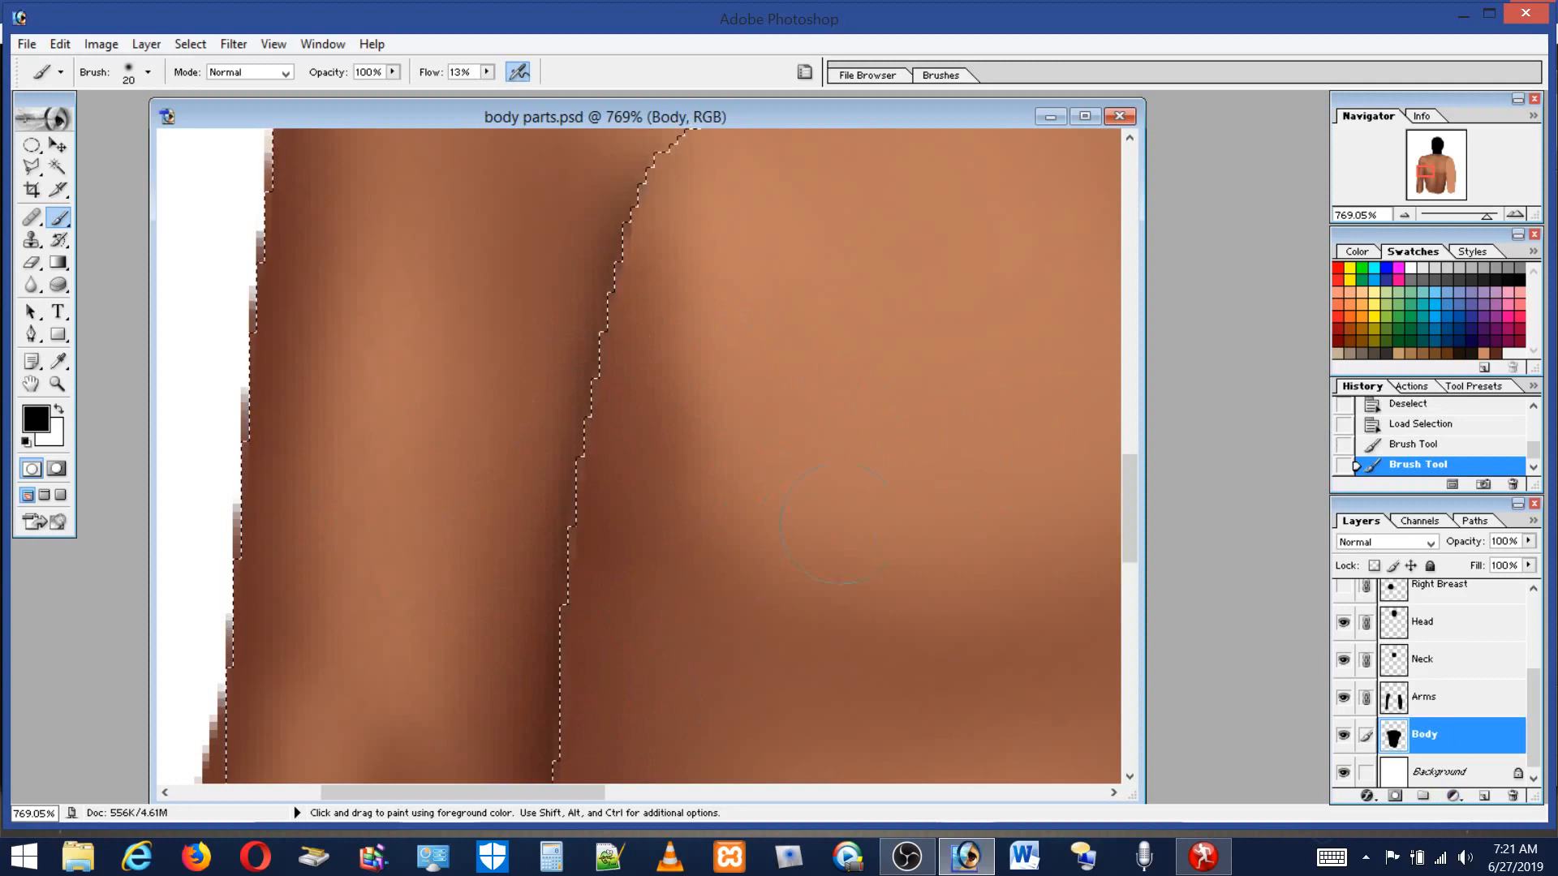
{"action": "mouse_move", "coordinate": [1131, 489]}
{"action": "left_mouse_down"}
{"action": "mouse_move", "coordinate": [1133, 474]}
{"action": "mouse_move", "coordinate": [1135, 540]}
{"action": "mouse_move", "coordinate": [1138, 510]}
{"action": "left_mouse_up"}
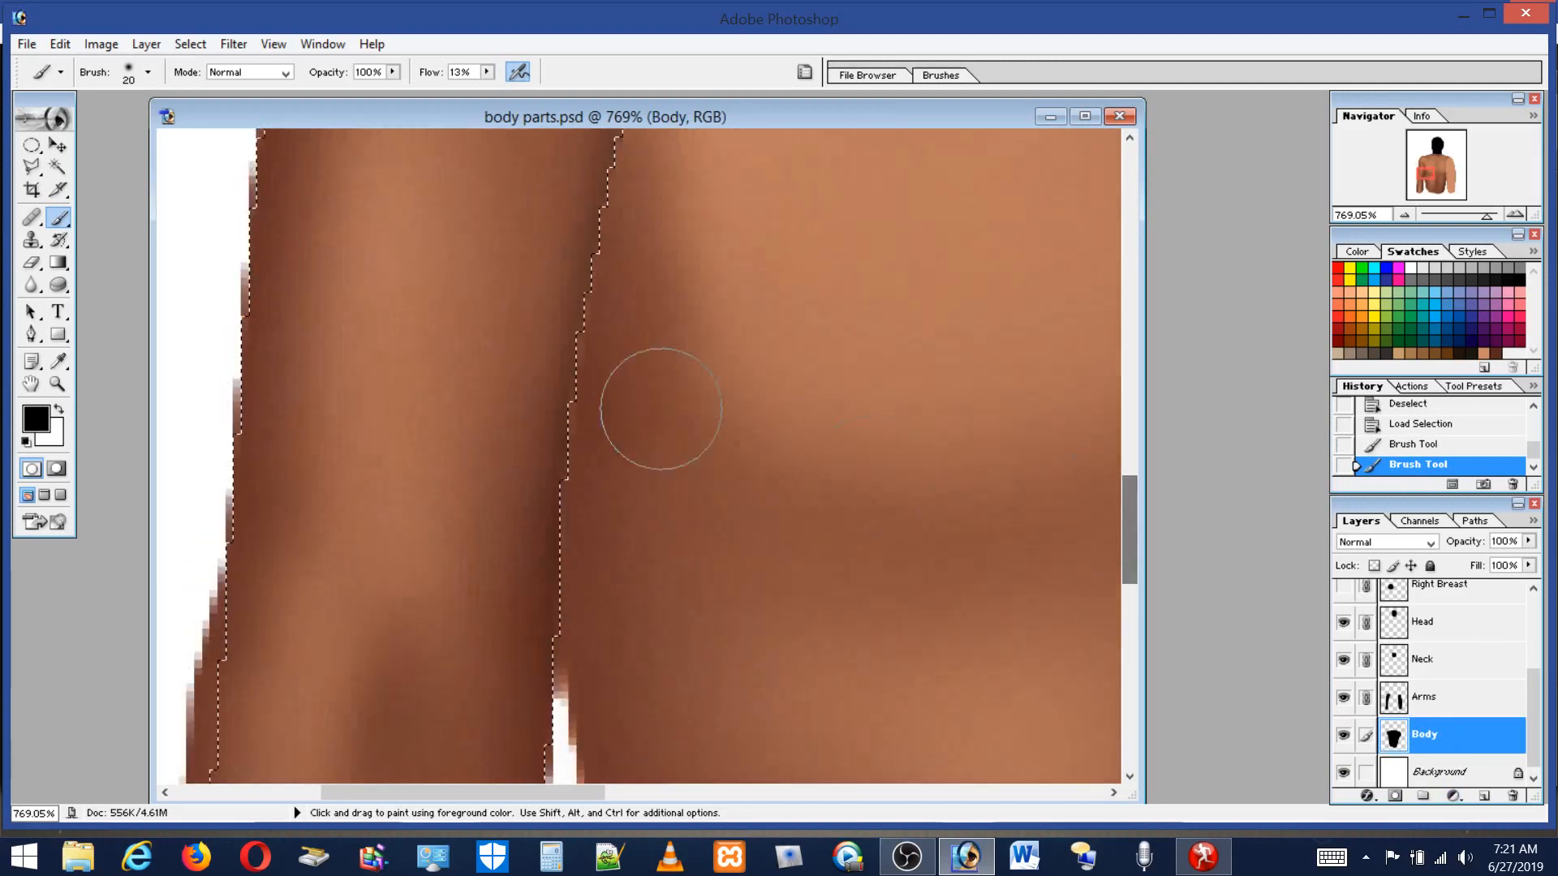
{"action": "left_click", "coordinate": [1392, 740], "text": "ctrl"}
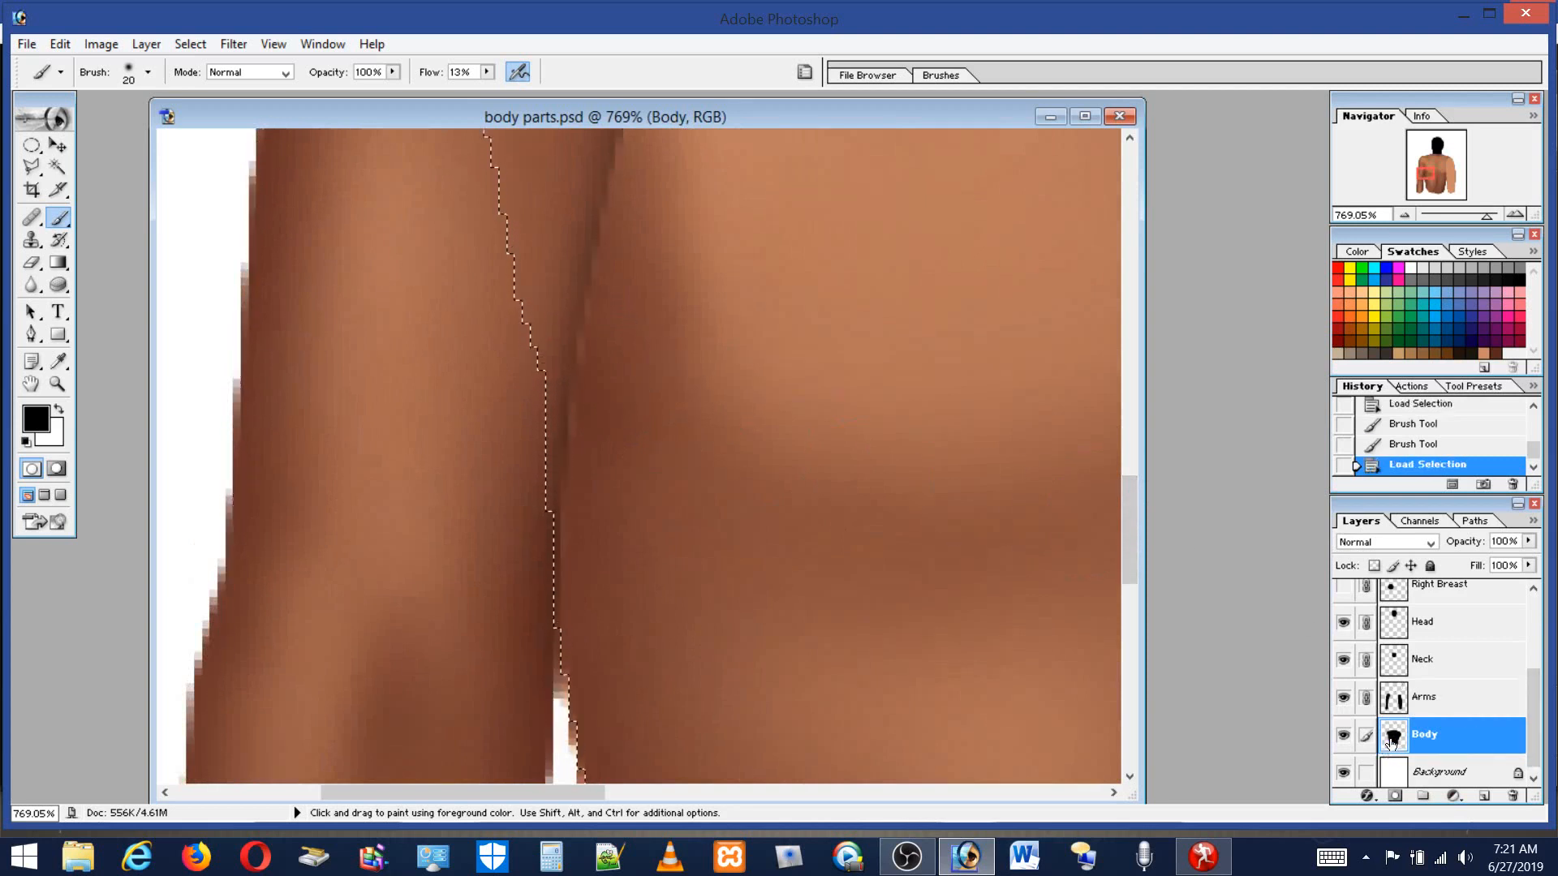
{"action": "left_click_drag", "start_coordinate": [1533, 677], "coordinate": [1533, 607]}
{"action": "left_click", "coordinate": [1444, 634]}
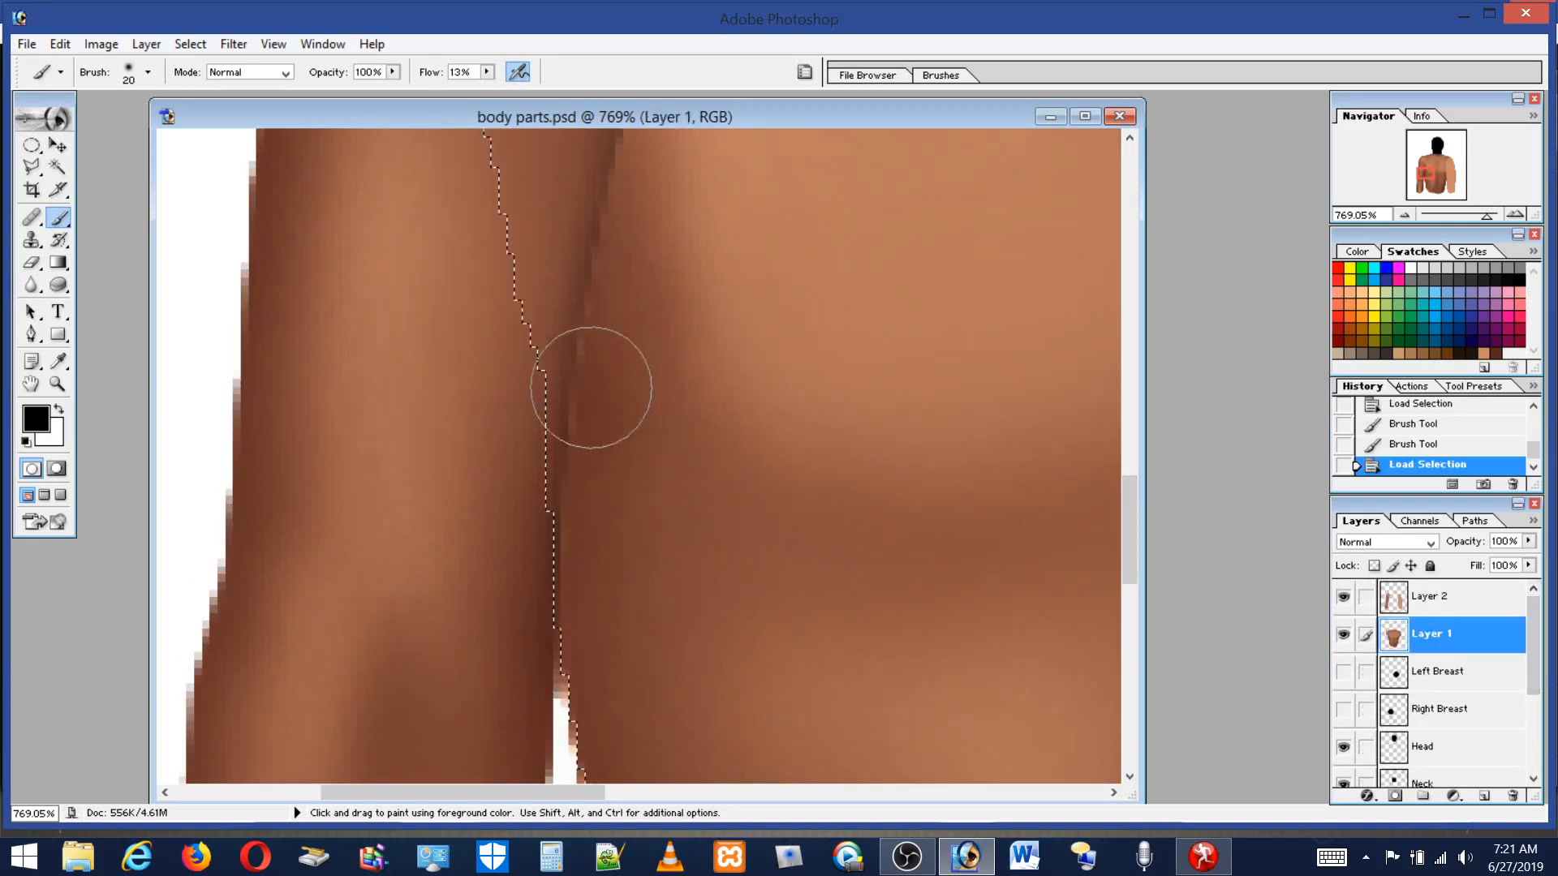
{"action": "left_click_drag", "start_coordinate": [577, 236], "coordinate": [553, 511]}
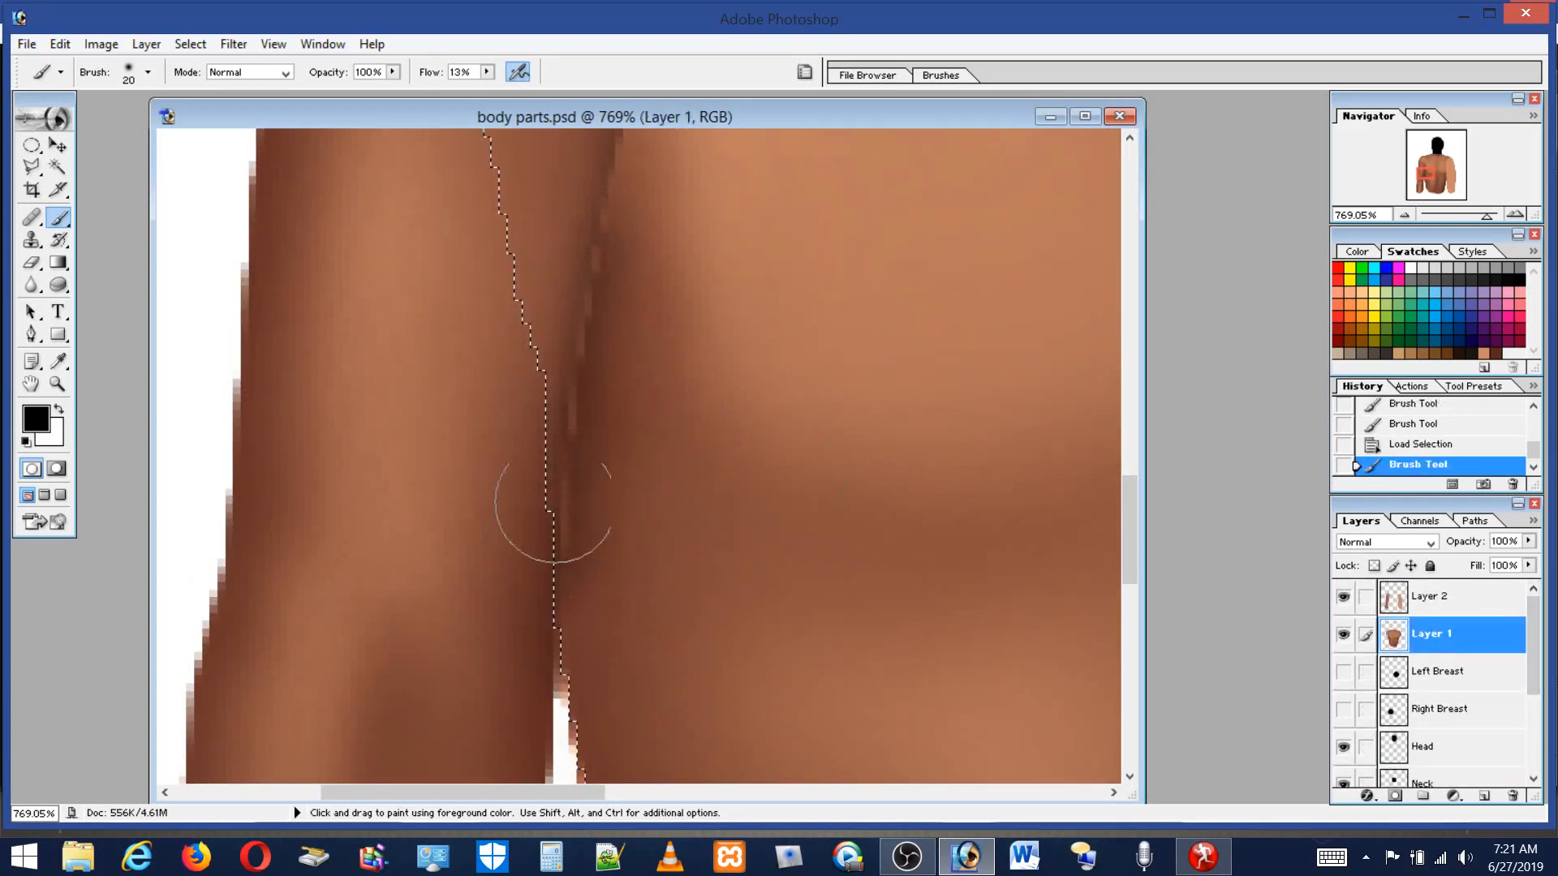
{"action": "left_click_drag", "start_coordinate": [519, 632], "coordinate": [524, 638]}
{"action": "left_click_drag", "start_coordinate": [1131, 486], "coordinate": [1131, 443]}
{"action": "mouse_move", "coordinate": [594, 431]}
{"action": "left_mouse_down"}
{"action": "mouse_move", "coordinate": [607, 349]}
{"action": "mouse_move", "coordinate": [560, 674]}
{"action": "mouse_move", "coordinate": [584, 617]}
{"action": "left_mouse_up"}
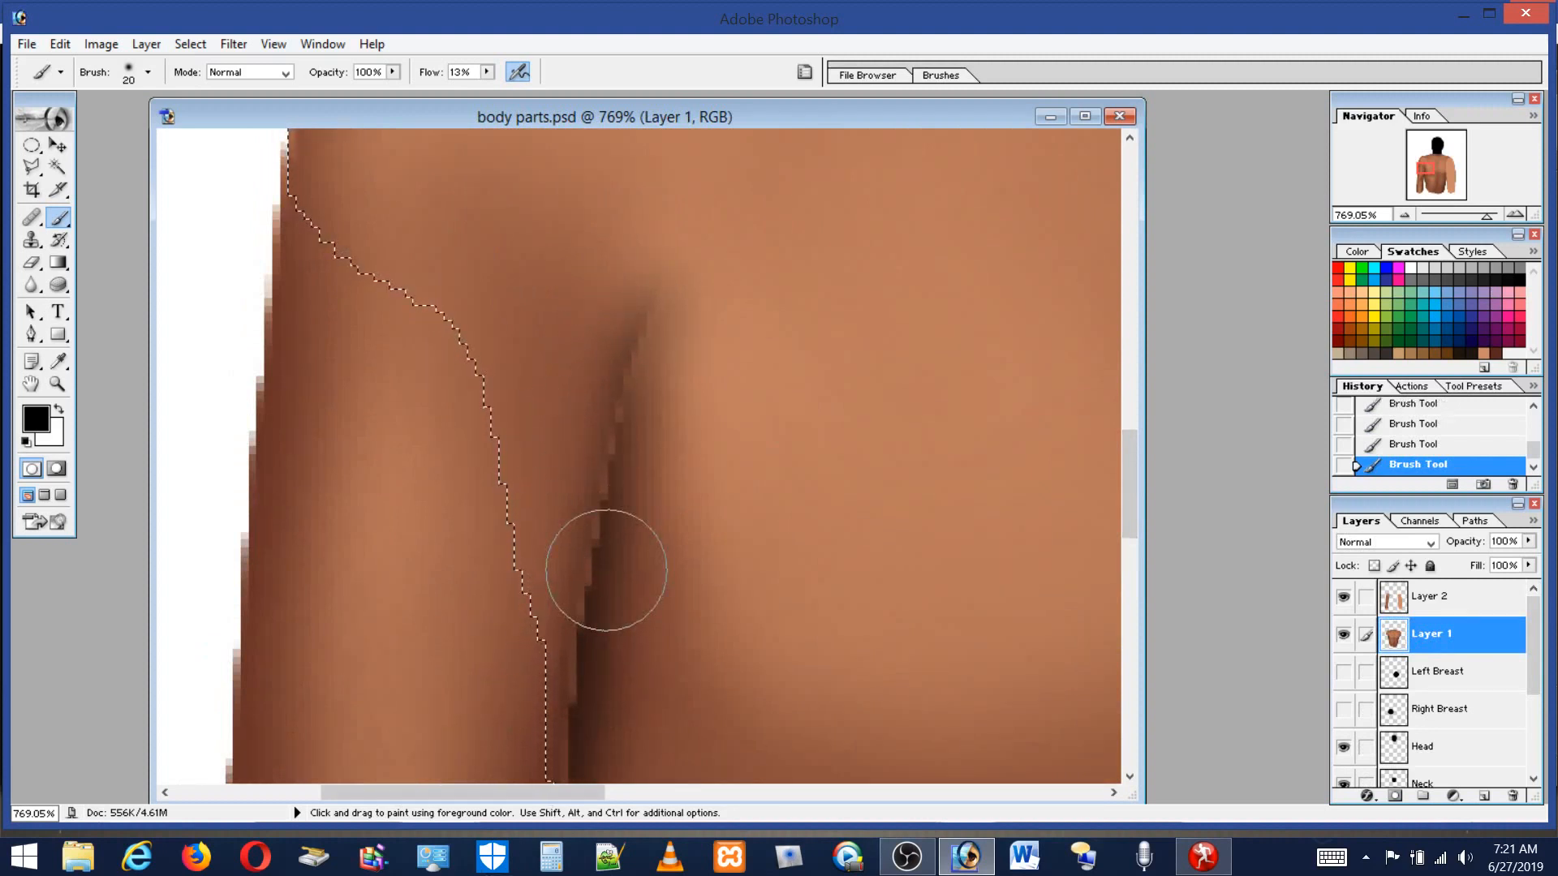
{"action": "mouse_move", "coordinate": [606, 570]}
{"action": "left_mouse_down"}
{"action": "mouse_move", "coordinate": [592, 556]}
{"action": "mouse_move", "coordinate": [594, 708]}
{"action": "left_mouse_up"}
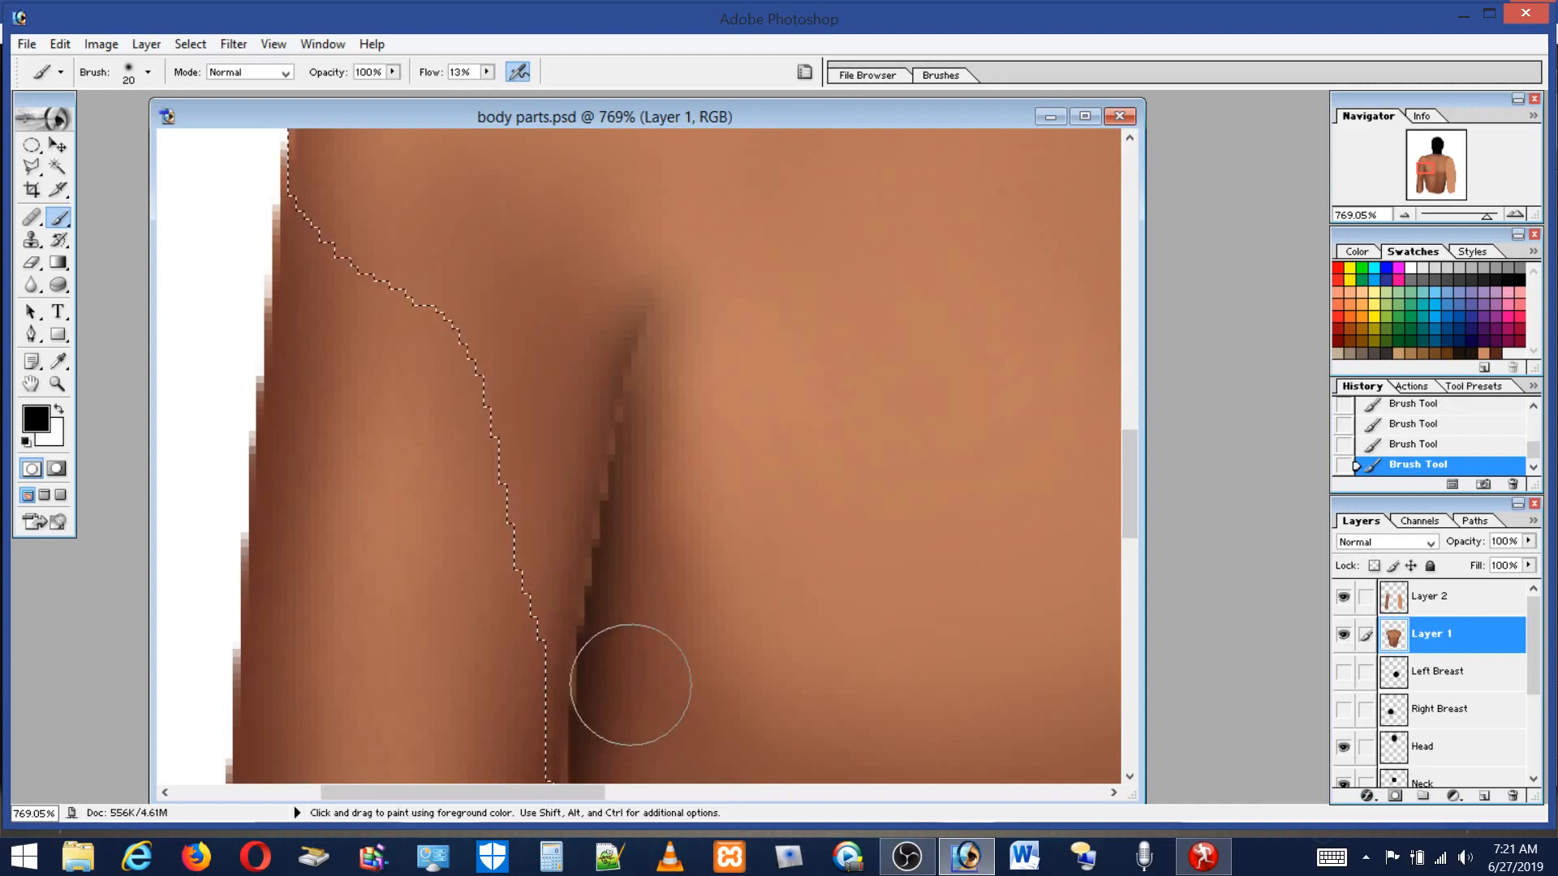
Return to Layer 2, sample a medium brown tone, and deselect everything.
{"action": "left_click", "coordinate": [1421, 601]}
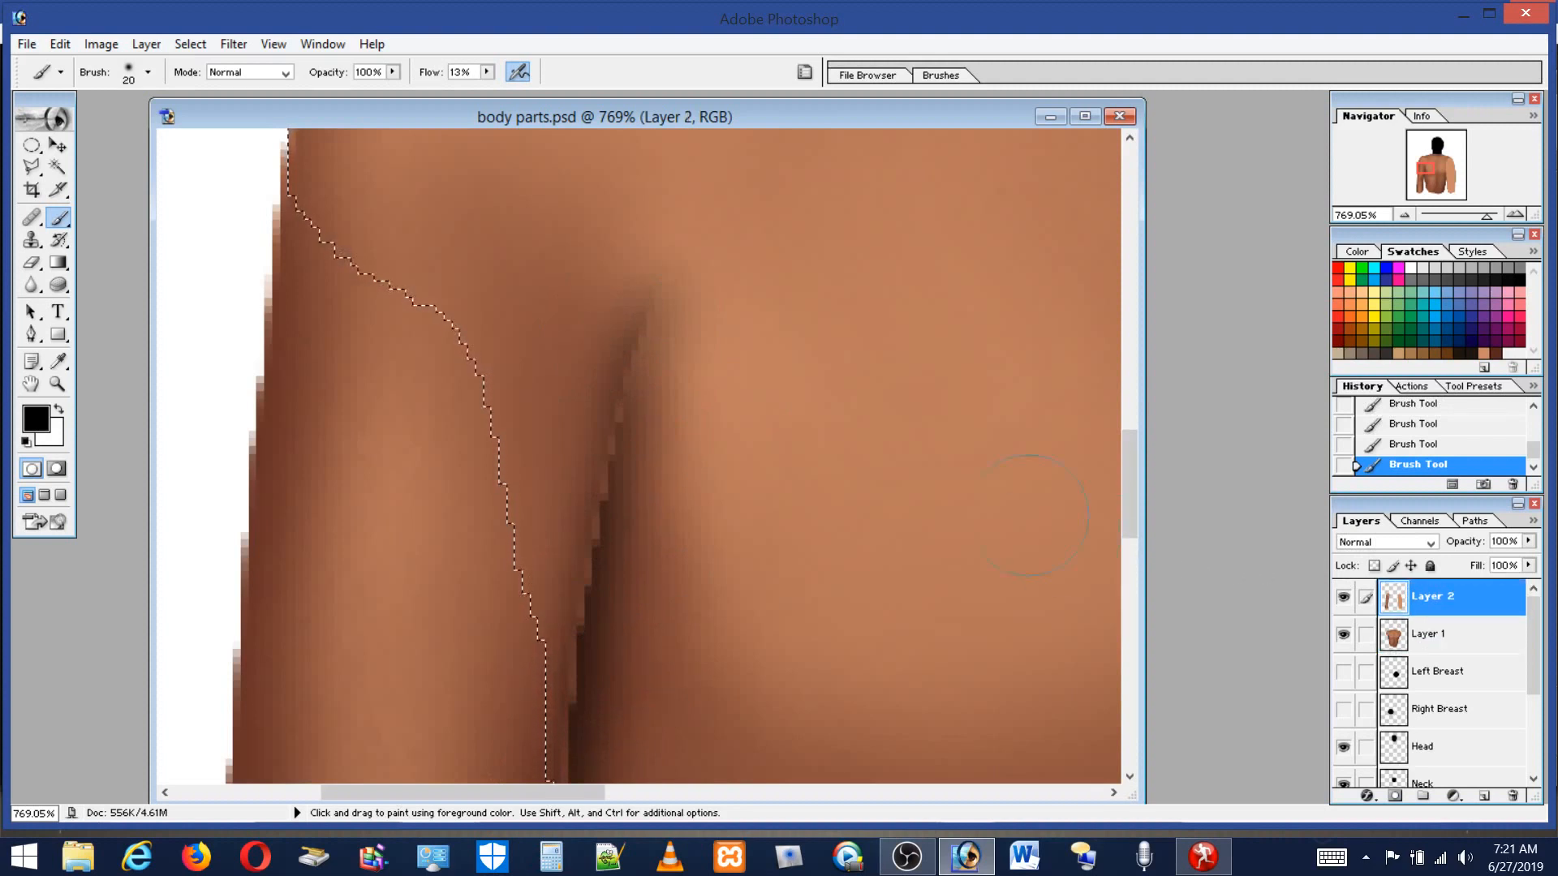
{"action": "left_click", "coordinate": [619, 229], "text": "alt"}
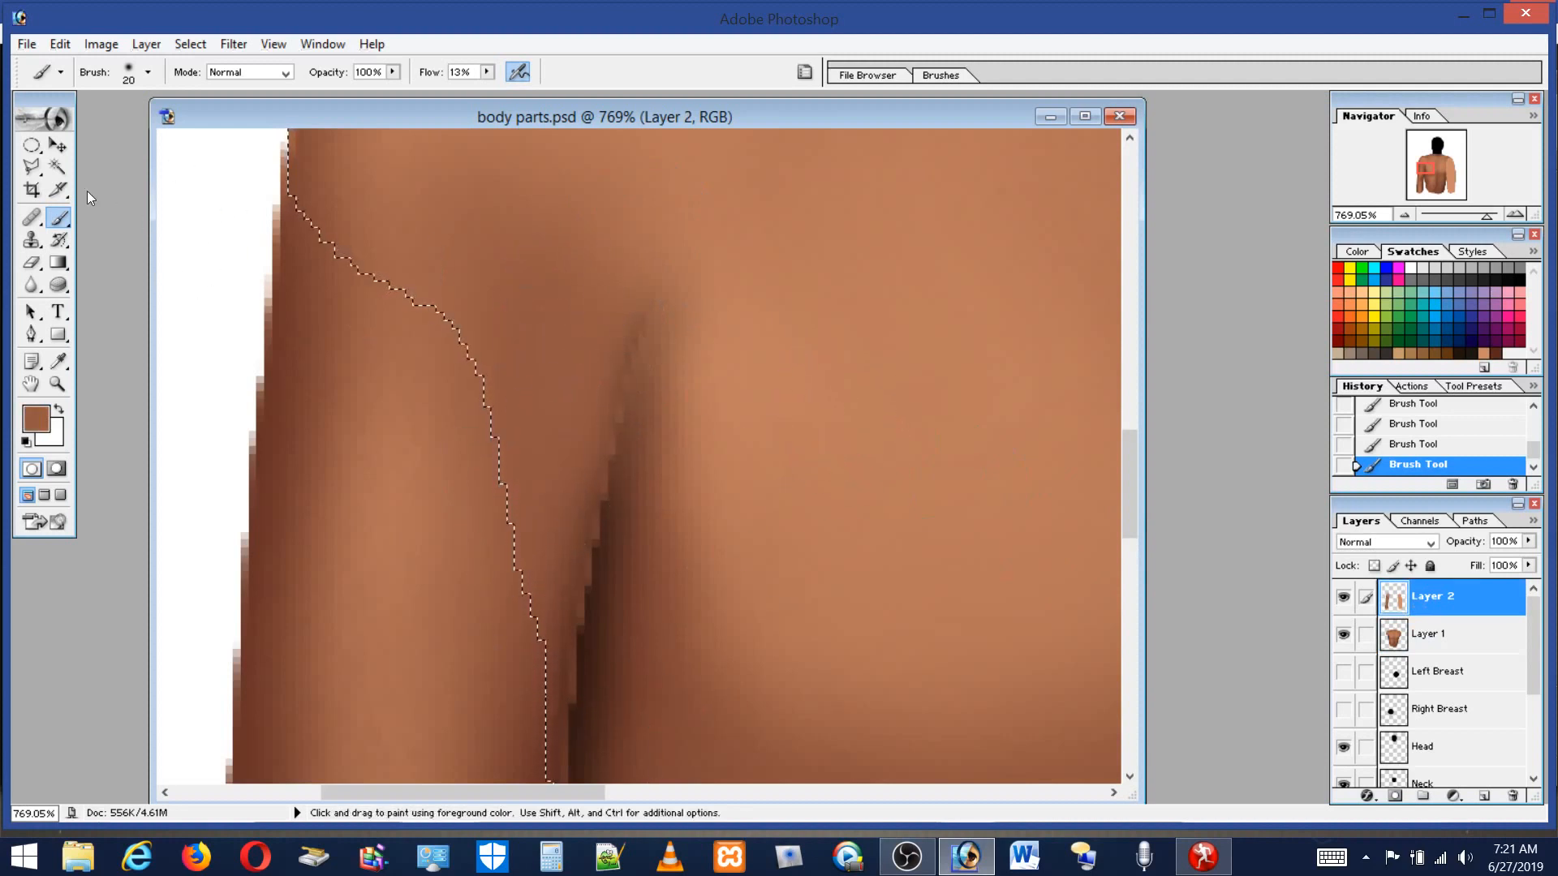
{"action": "left_click", "coordinate": [31, 166]}
{"action": "key", "text": "ctrl+d"}
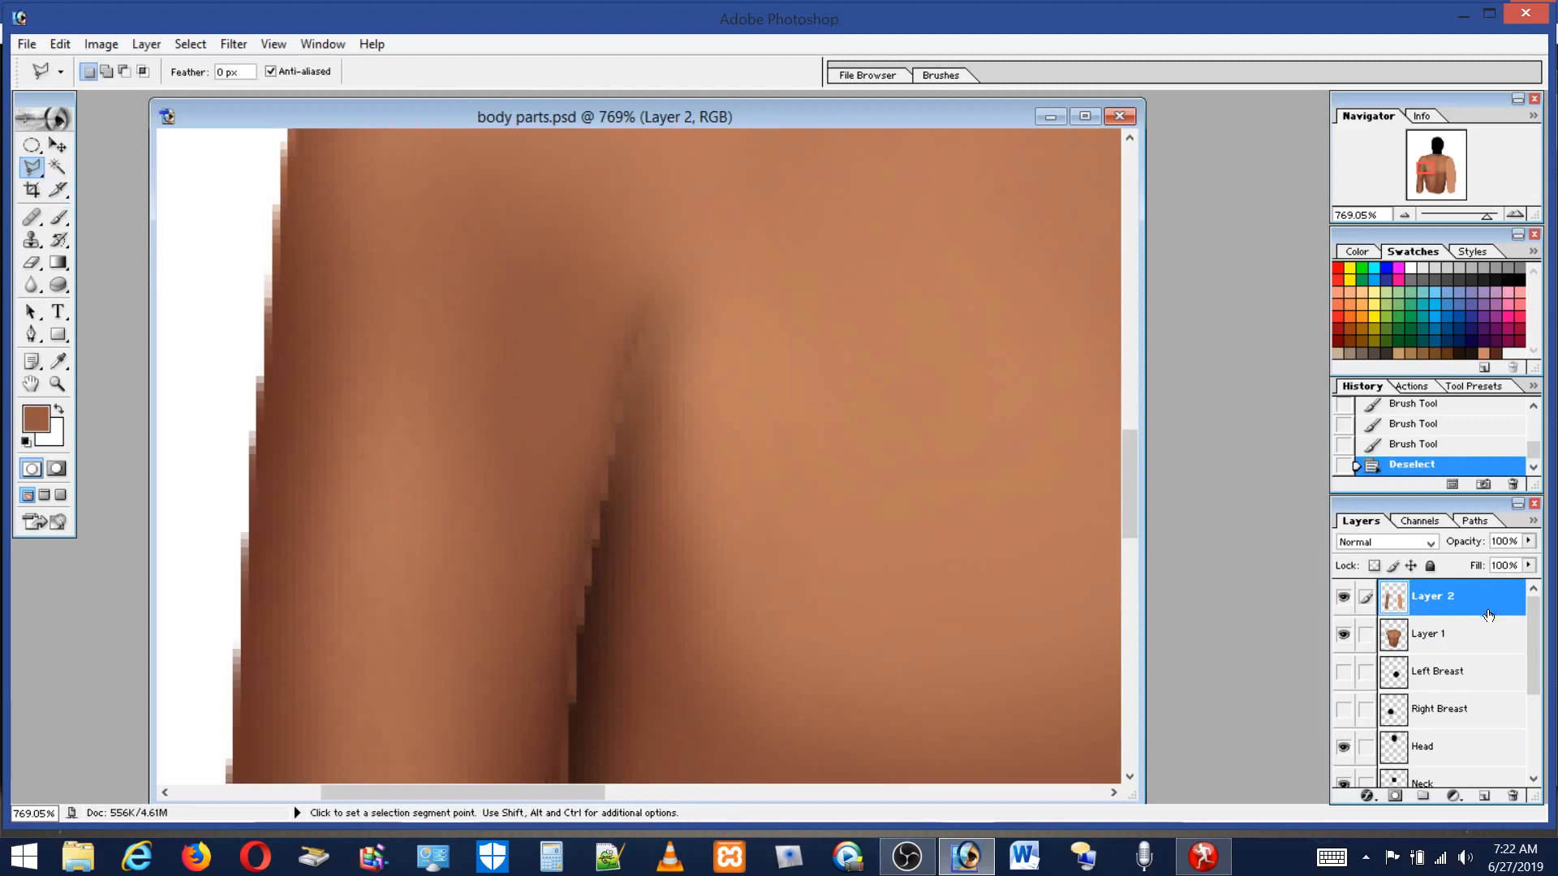
{"action": "mouse_move", "coordinate": [1125, 482]}
{"action": "left_mouse_down"}
{"action": "mouse_move", "coordinate": [1126, 451]}
{"action": "mouse_move", "coordinate": [1123, 495]}
{"action": "left_mouse_up"}
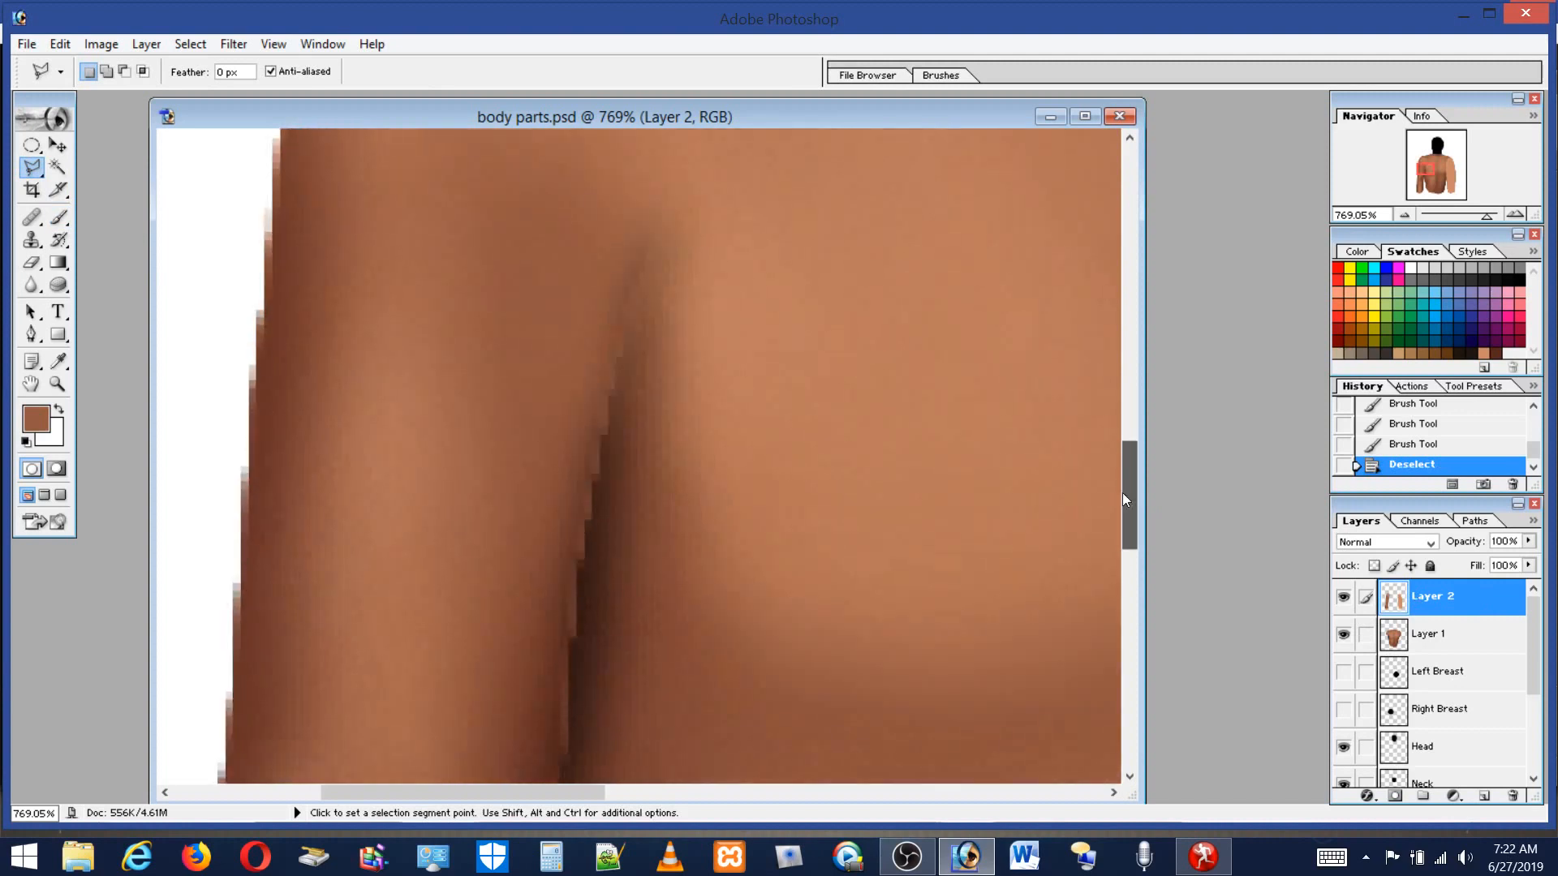
Switch to the Eraser at 4 px and erase along the armpit crease on Layer 2 in straight connected segments.
{"action": "left_click", "coordinate": [61, 212]}
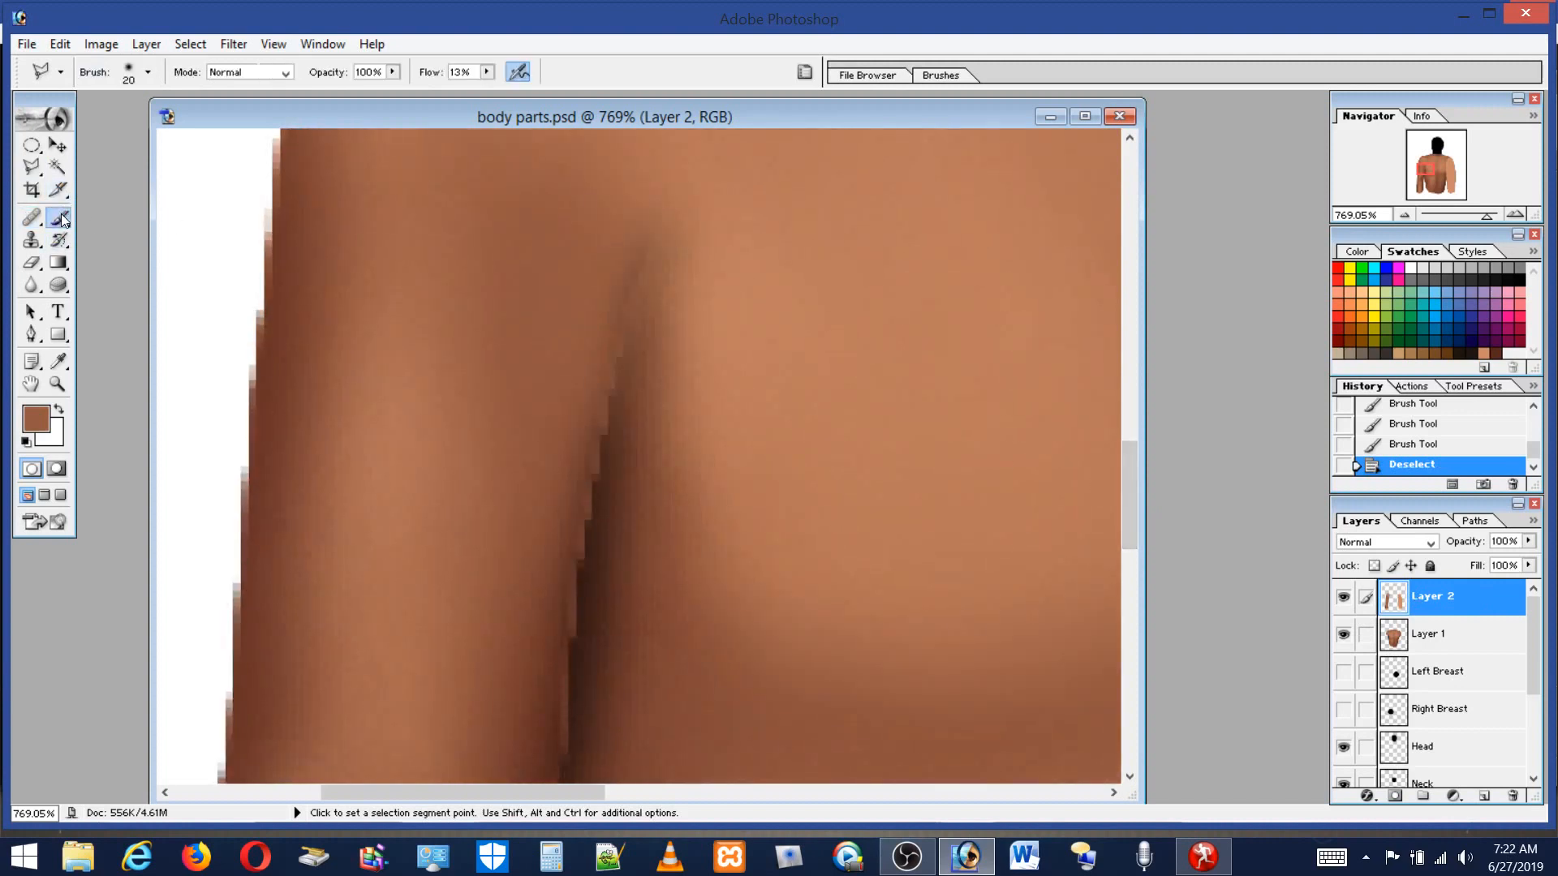
{"action": "left_click", "coordinate": [34, 258]}
{"action": "left_click", "coordinate": [148, 73]}
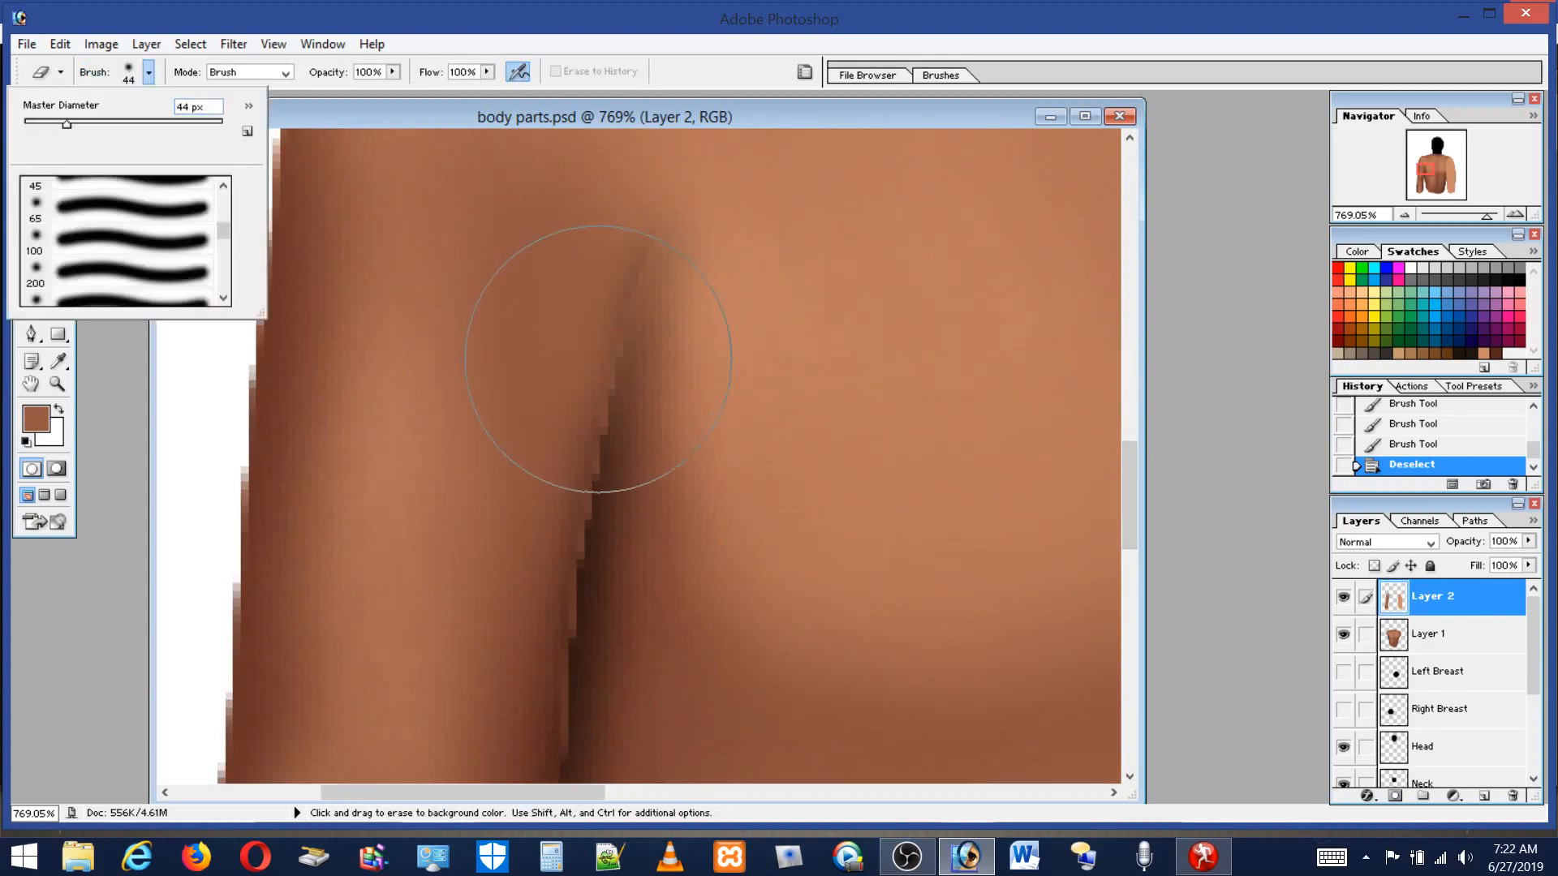
{"action": "left_click", "coordinate": [121, 241]}
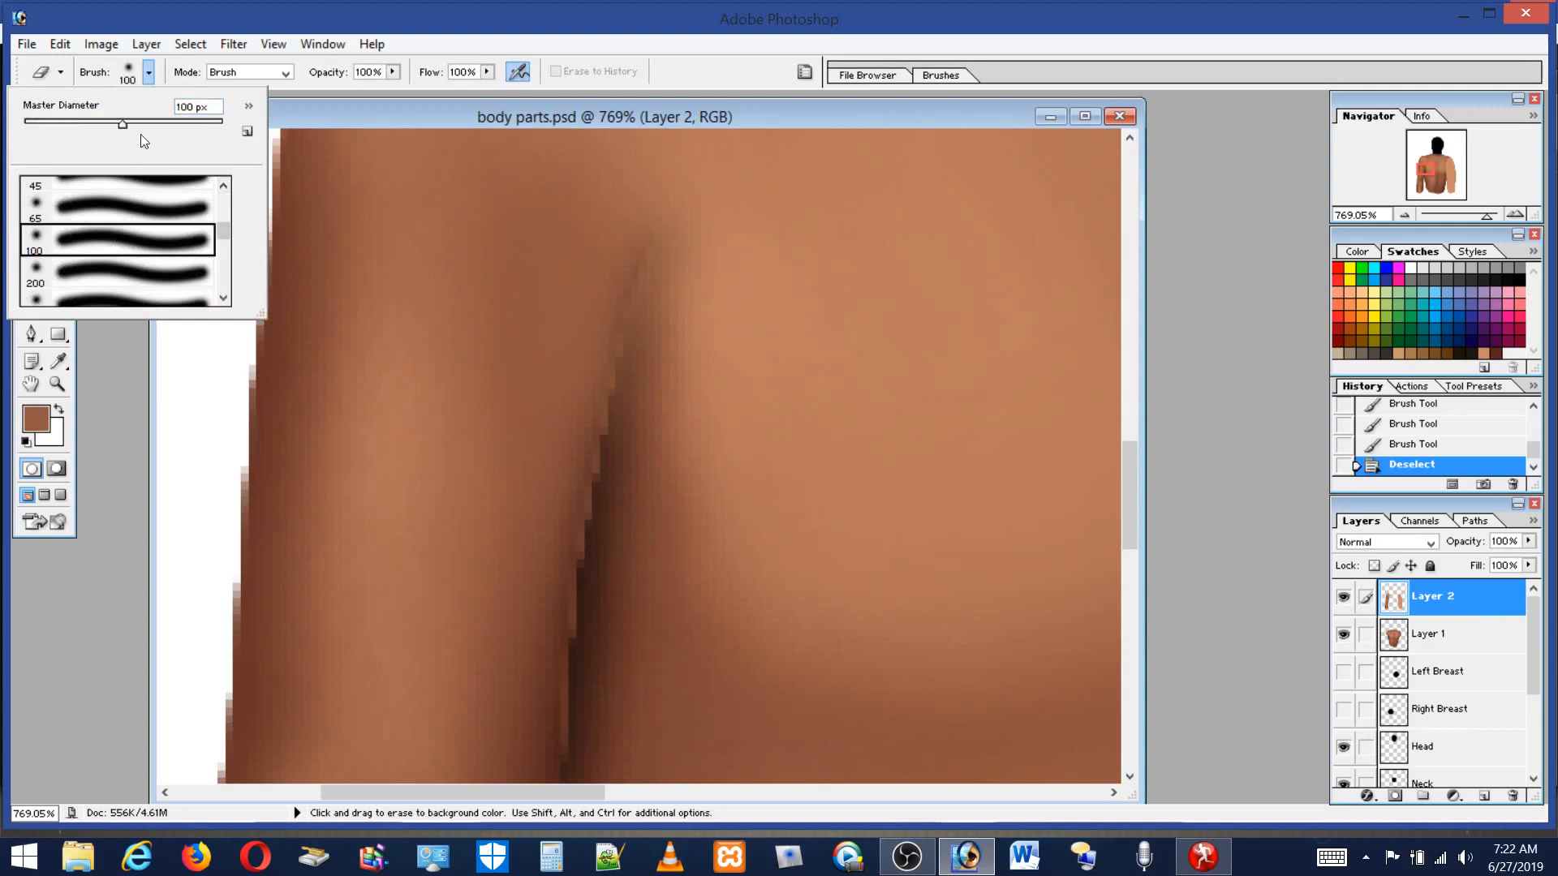
{"action": "left_click", "coordinate": [30, 121]}
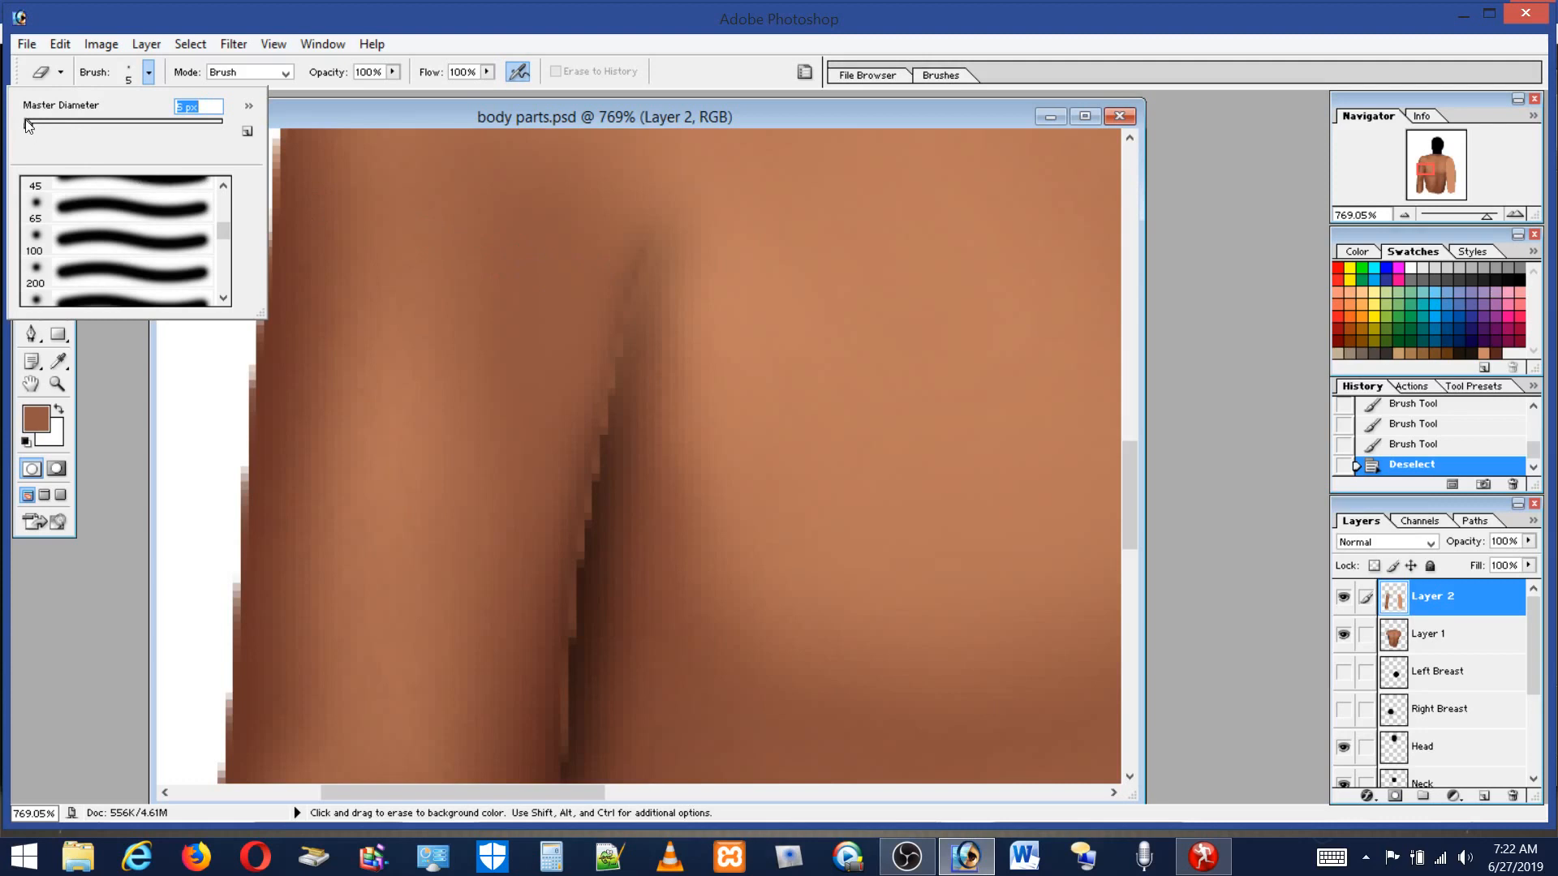
{"action": "left_click_drag", "start_coordinate": [28, 124], "coordinate": [28, 125]}
{"action": "left_click", "coordinate": [646, 267]}
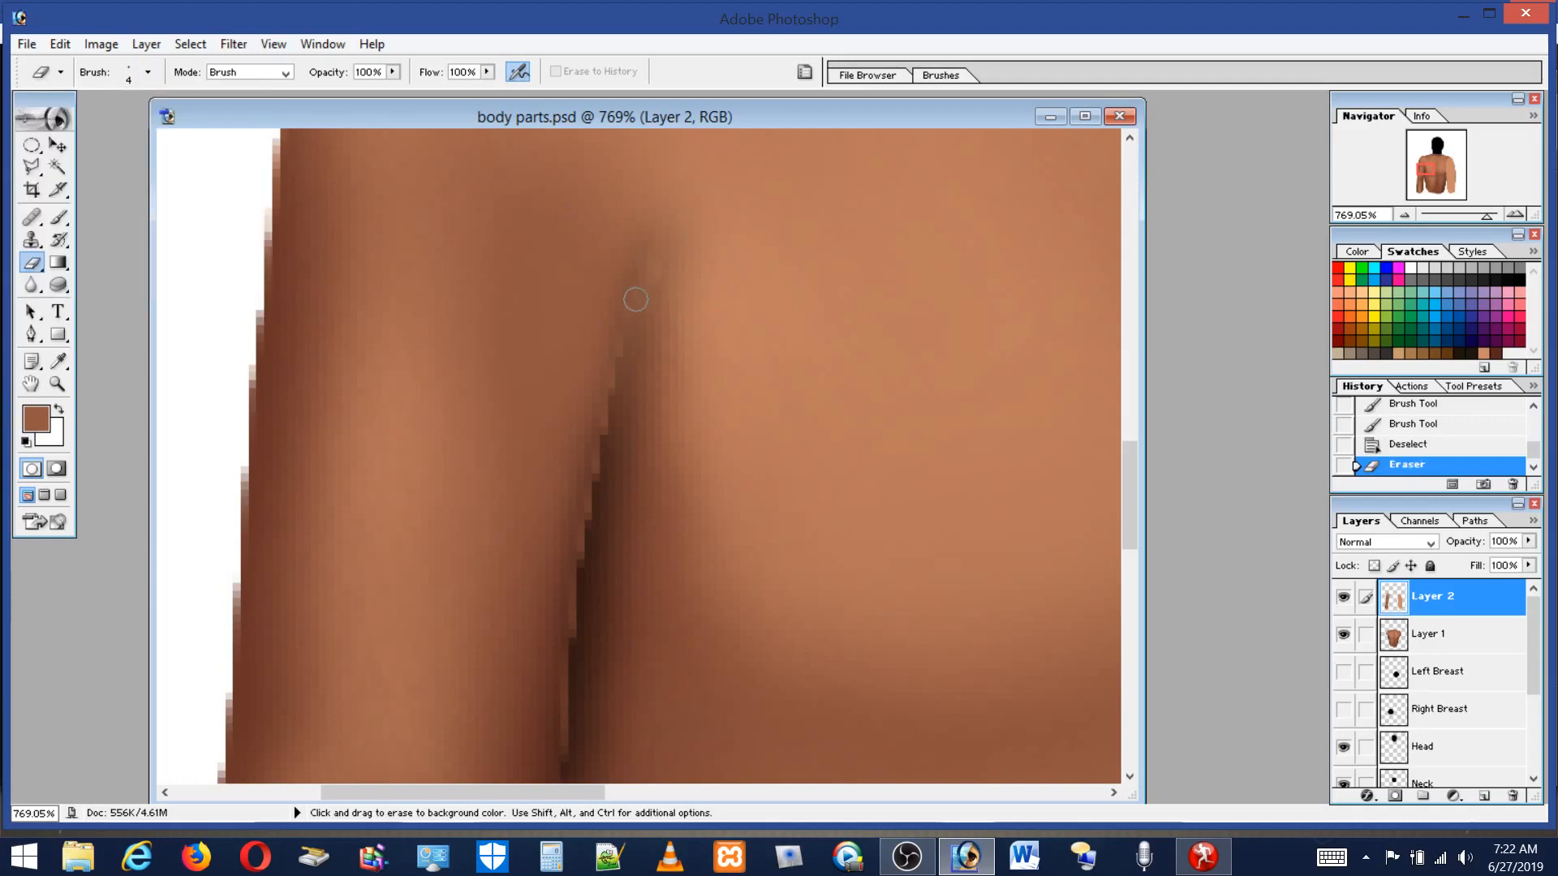
{"action": "key", "text": "shift"}
{"action": "left_click", "coordinate": [626, 344], "text": "shift"}
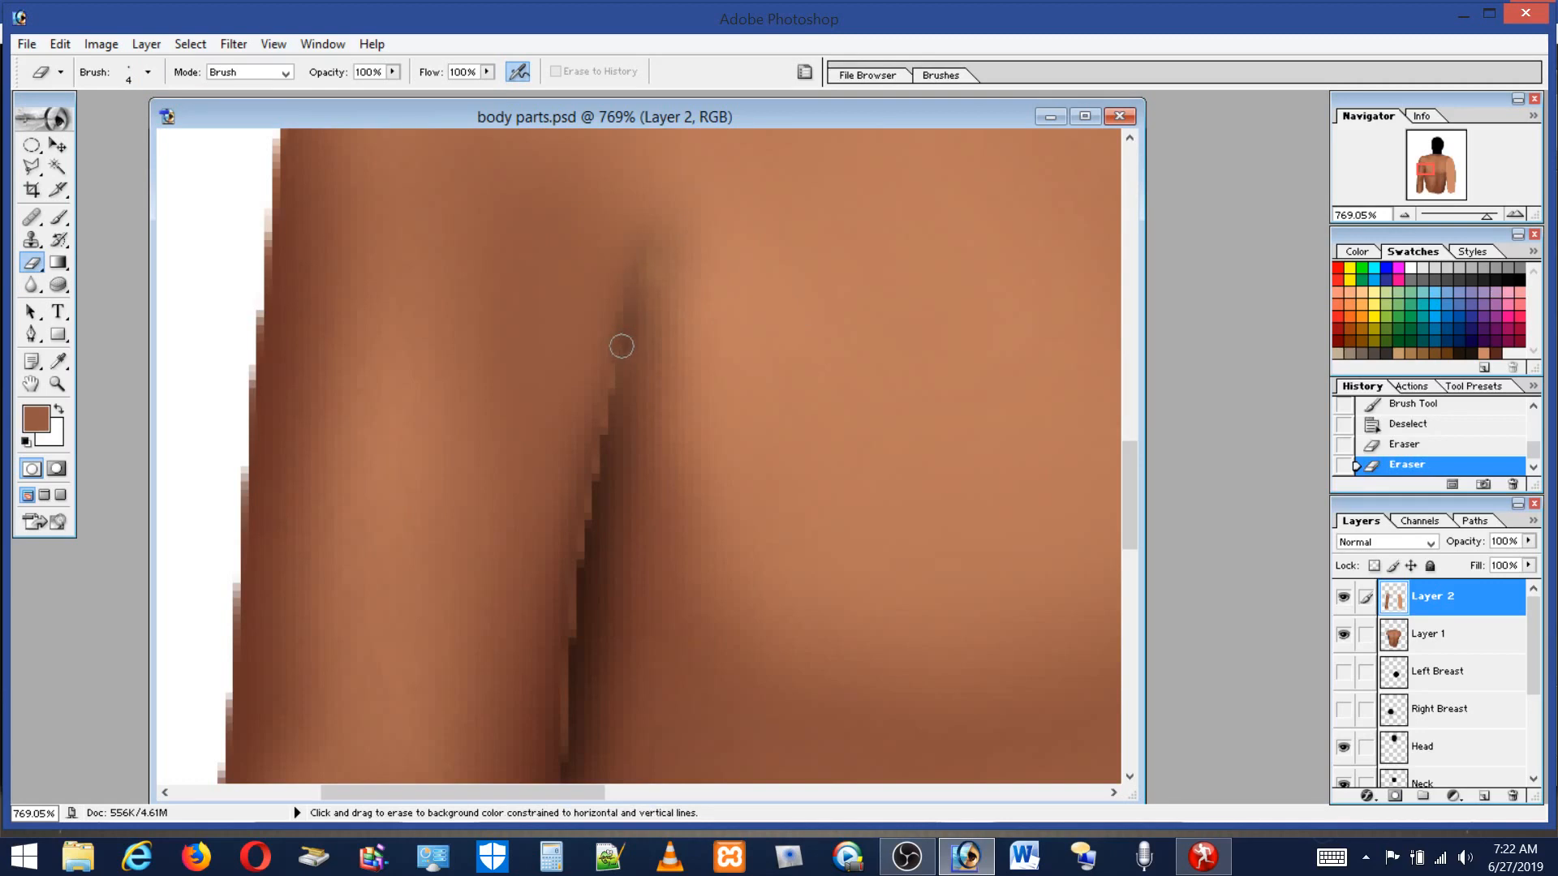
{"action": "left_click", "coordinate": [614, 405], "text": "shift"}
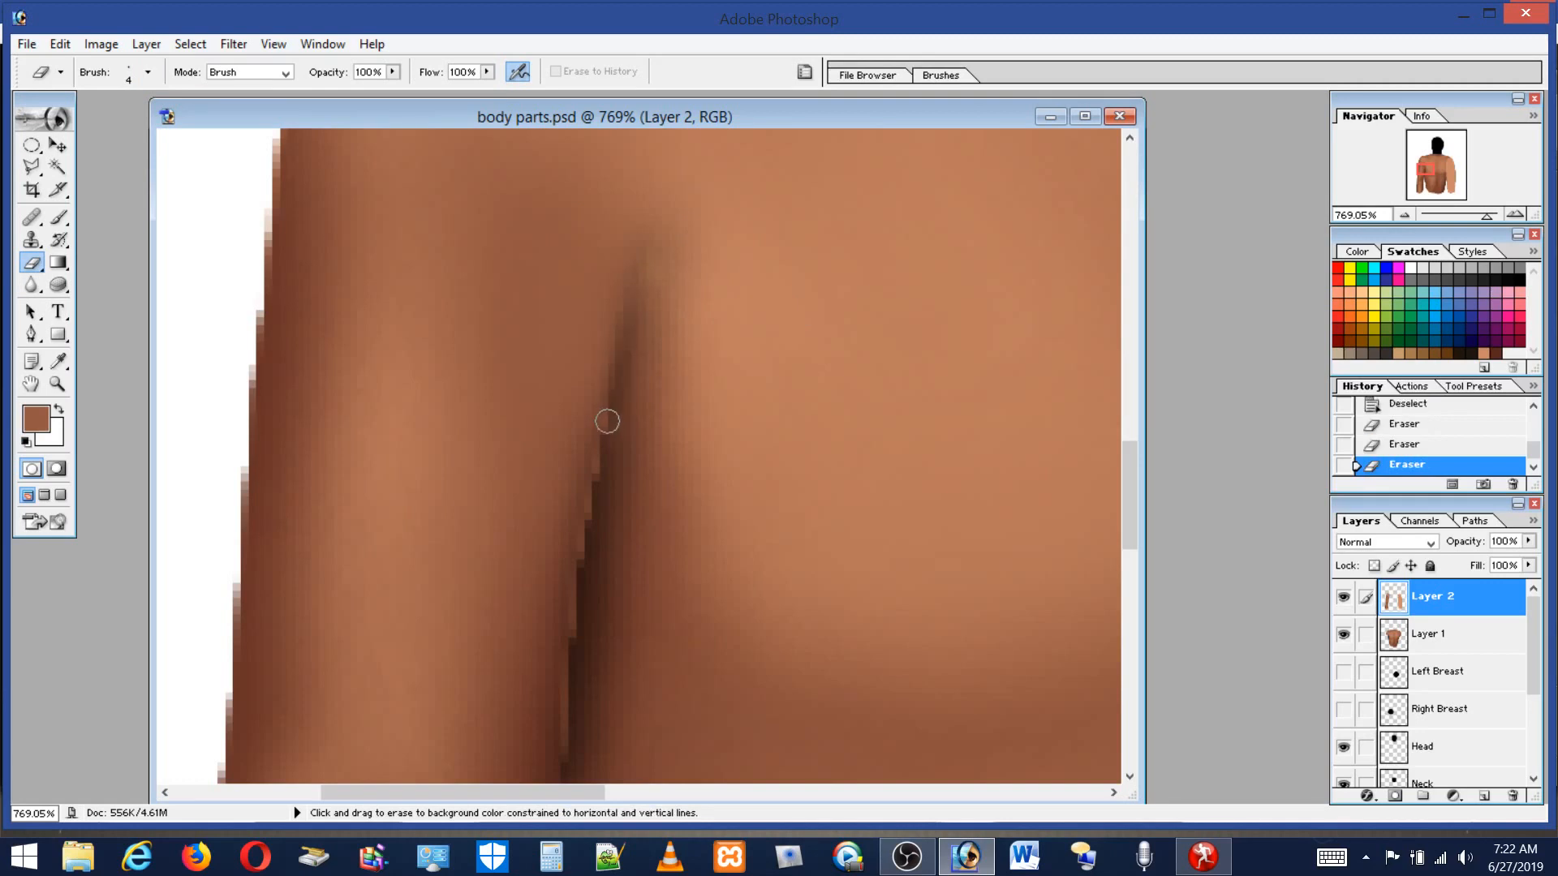
{"action": "left_click", "coordinate": [602, 448], "text": "shift"}
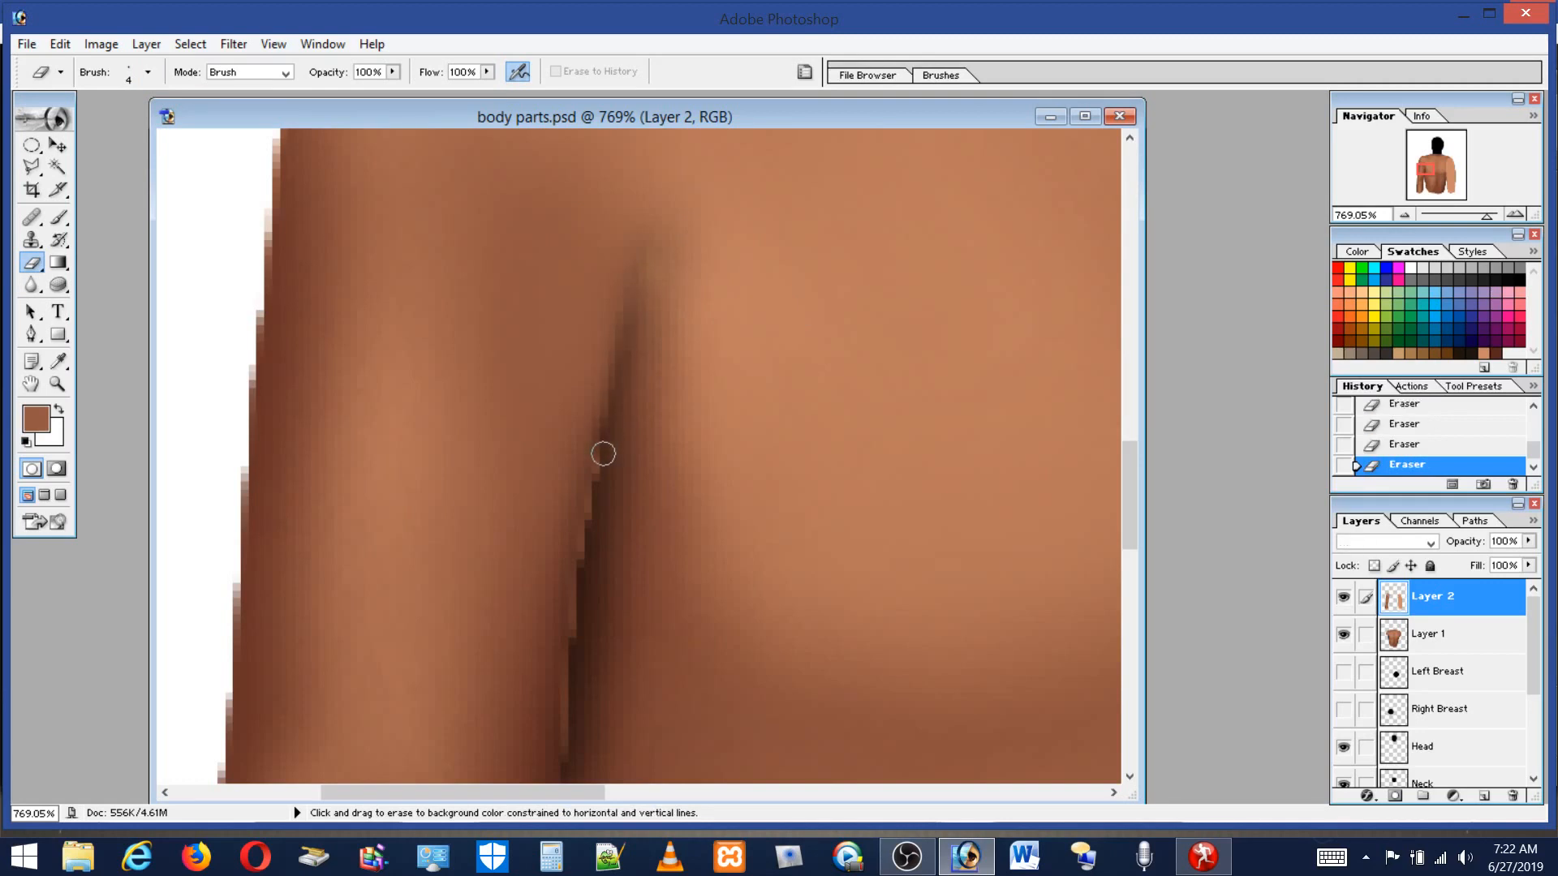
{"action": "left_click", "coordinate": [587, 513], "text": "shift"}
{"action": "left_click", "coordinate": [581, 563], "text": "shift"}
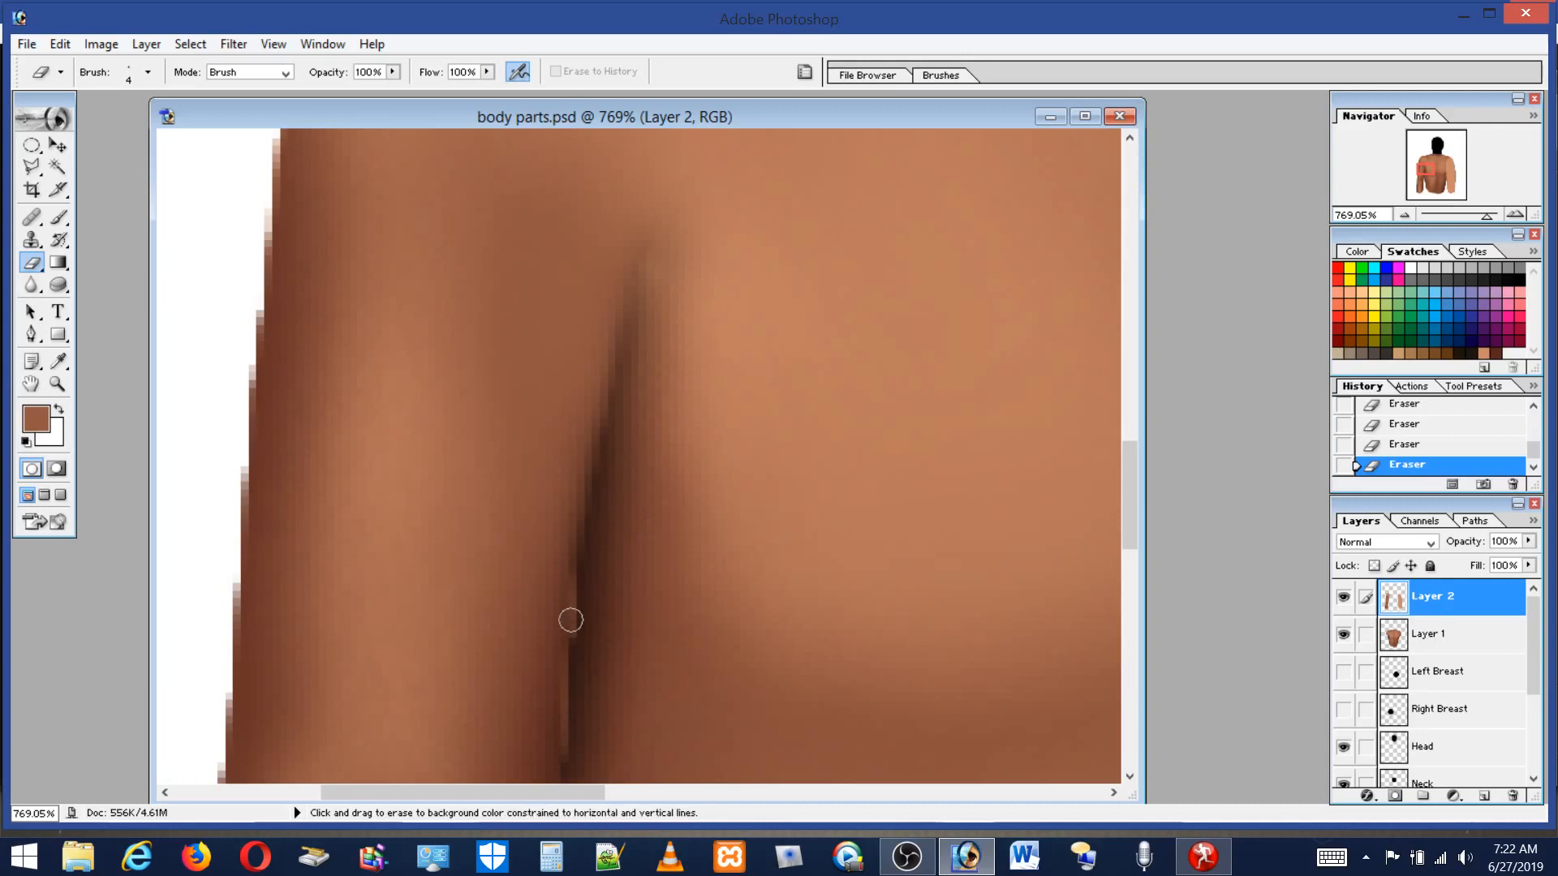
{"action": "left_click", "coordinate": [577, 651], "text": "shift"}
{"action": "left_click", "coordinate": [569, 750], "text": "shift"}
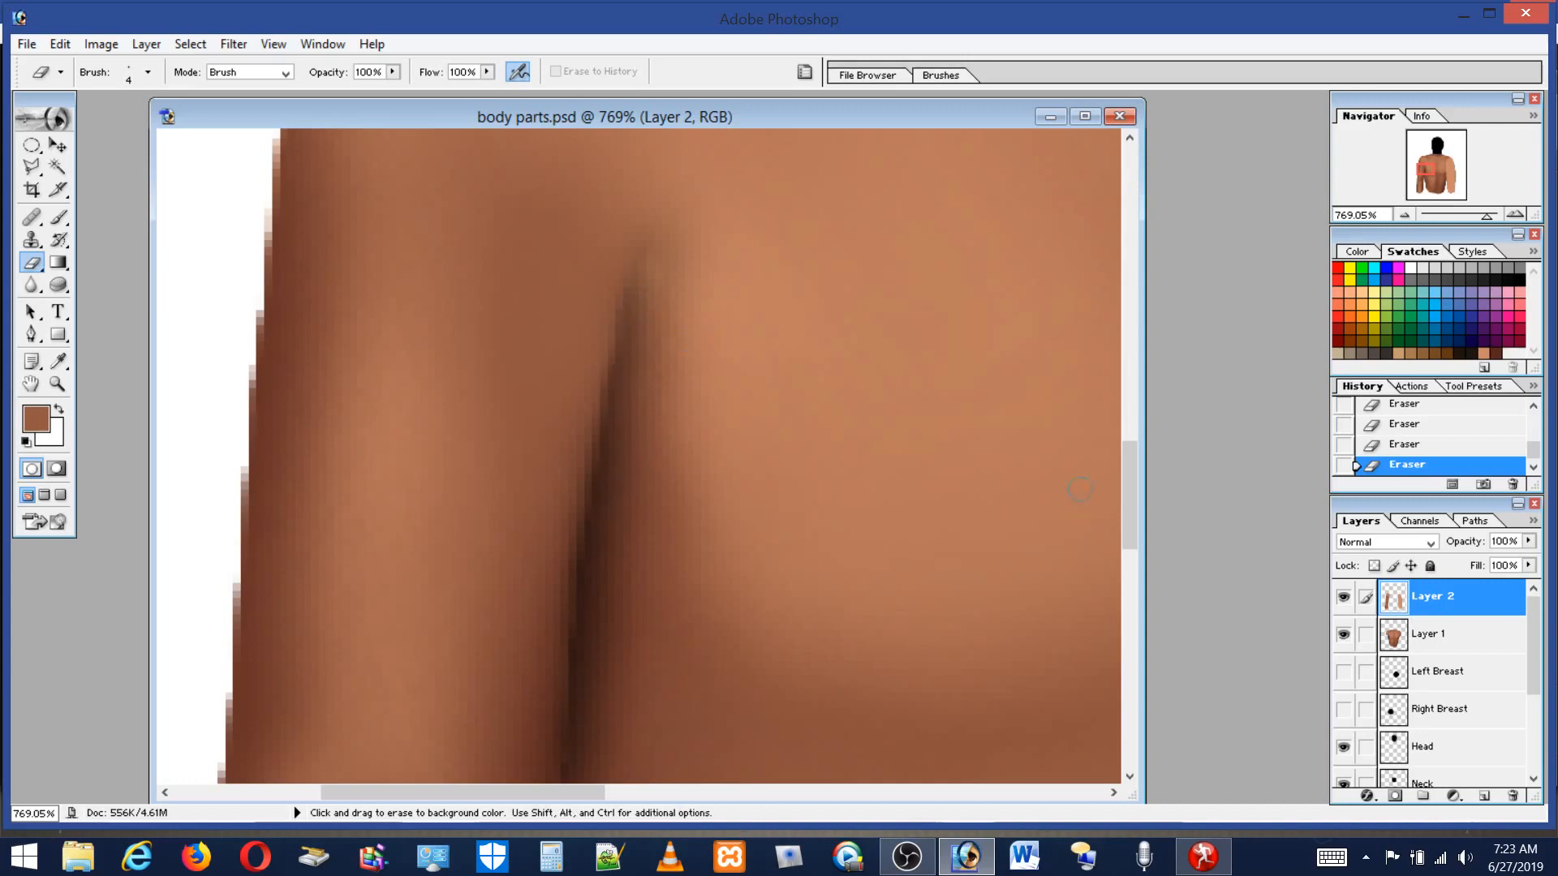
Erase one last segment of the crease and select the skin area left of the armpit crease with the Polygonal Lasso.
{"action": "mouse_move", "coordinate": [1128, 479]}
{"action": "left_mouse_down"}
{"action": "mouse_move", "coordinate": [1132, 438]}
{"action": "mouse_move", "coordinate": [1132, 509]}
{"action": "mouse_move", "coordinate": [1136, 471]}
{"action": "mouse_move", "coordinate": [1140, 499]}
{"action": "left_mouse_up"}
{"action": "key", "text": "l"}
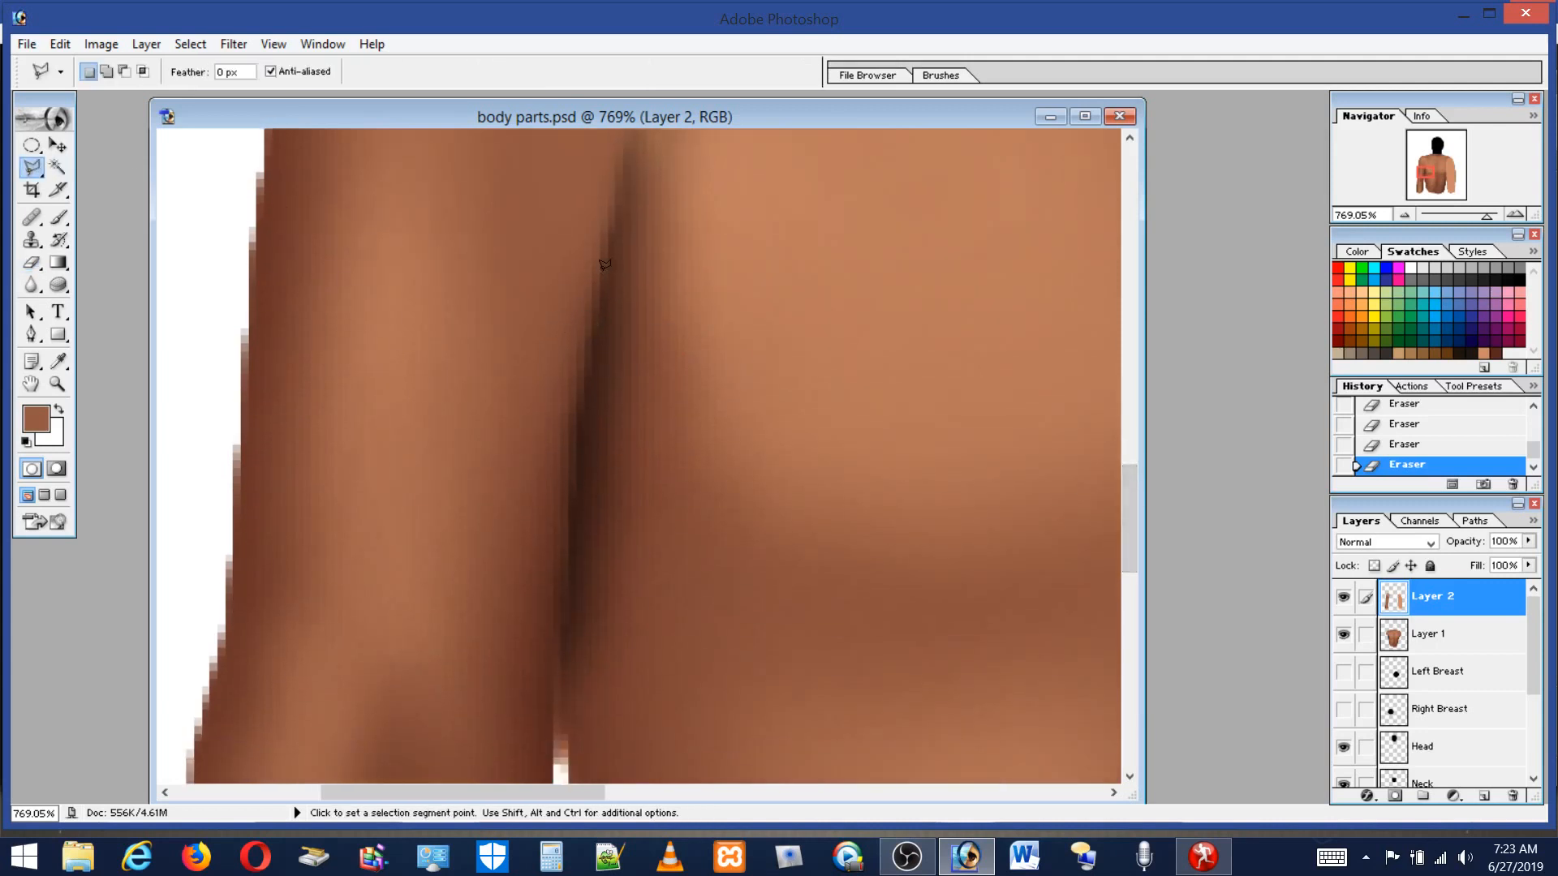
{"action": "left_click", "coordinate": [603, 255]}
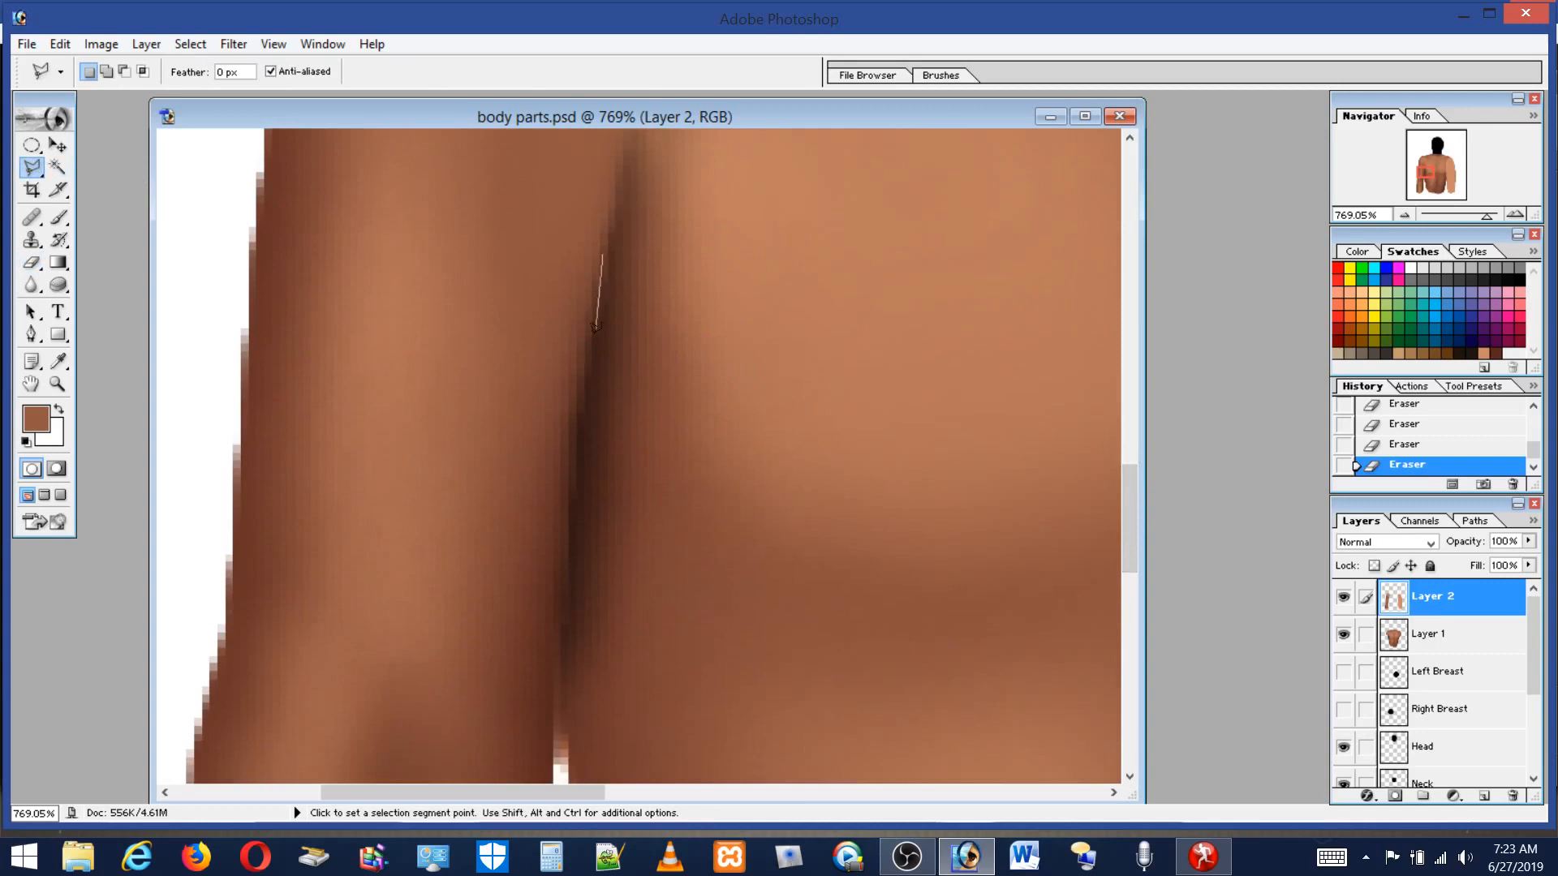
{"action": "left_click", "coordinate": [610, 422]}
{"action": "left_click", "coordinate": [601, 499]}
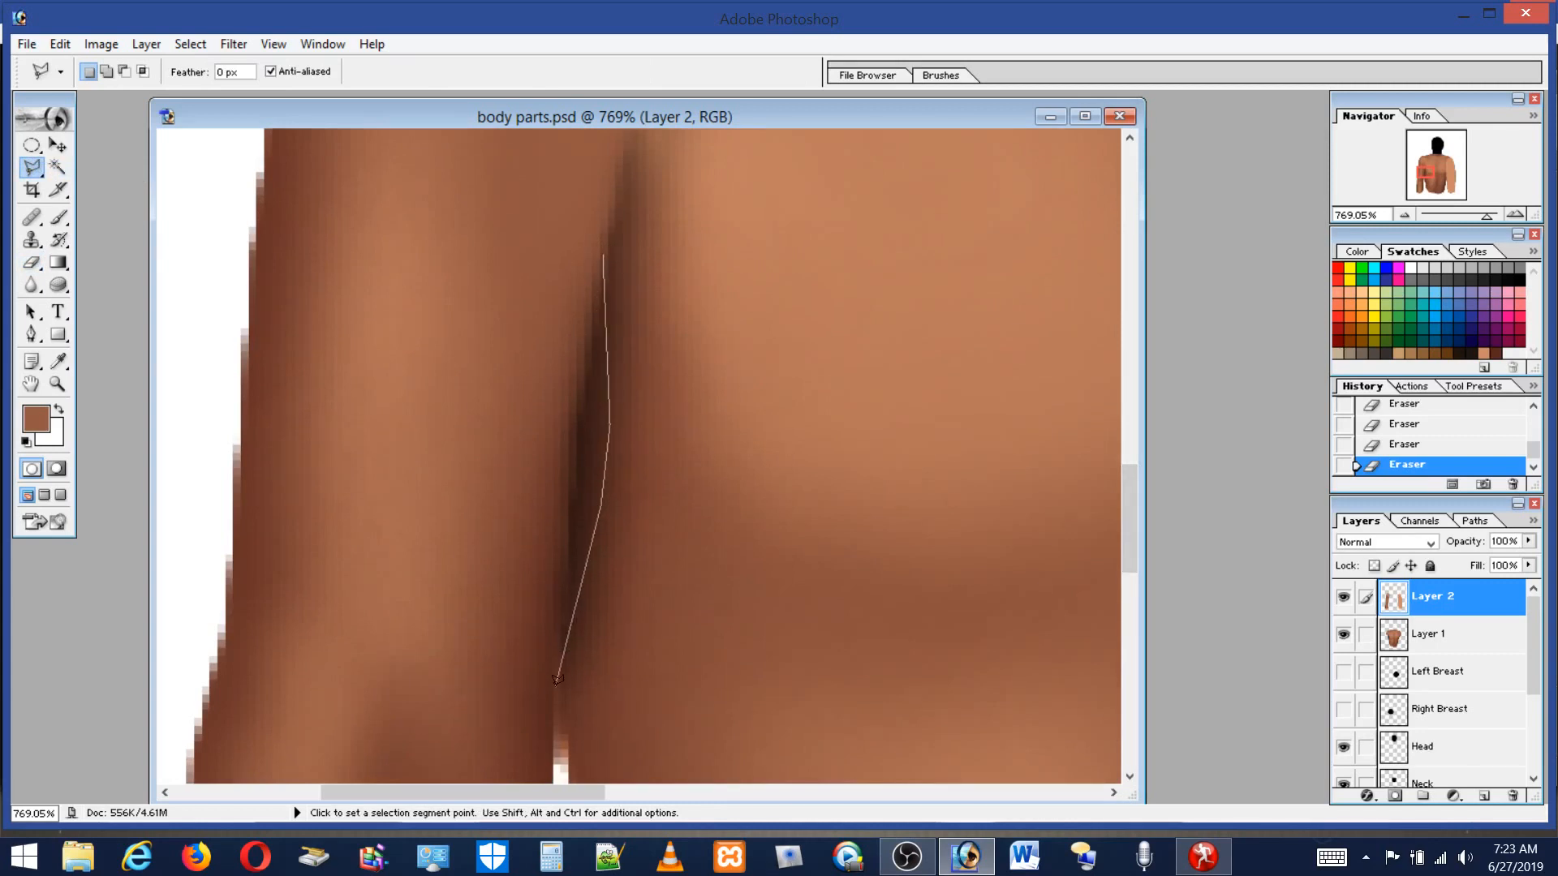
{"action": "left_click", "coordinate": [555, 688]}
{"action": "left_click", "coordinate": [529, 675]}
{"action": "left_click", "coordinate": [462, 281]}
{"action": "left_click", "coordinate": [603, 253]}
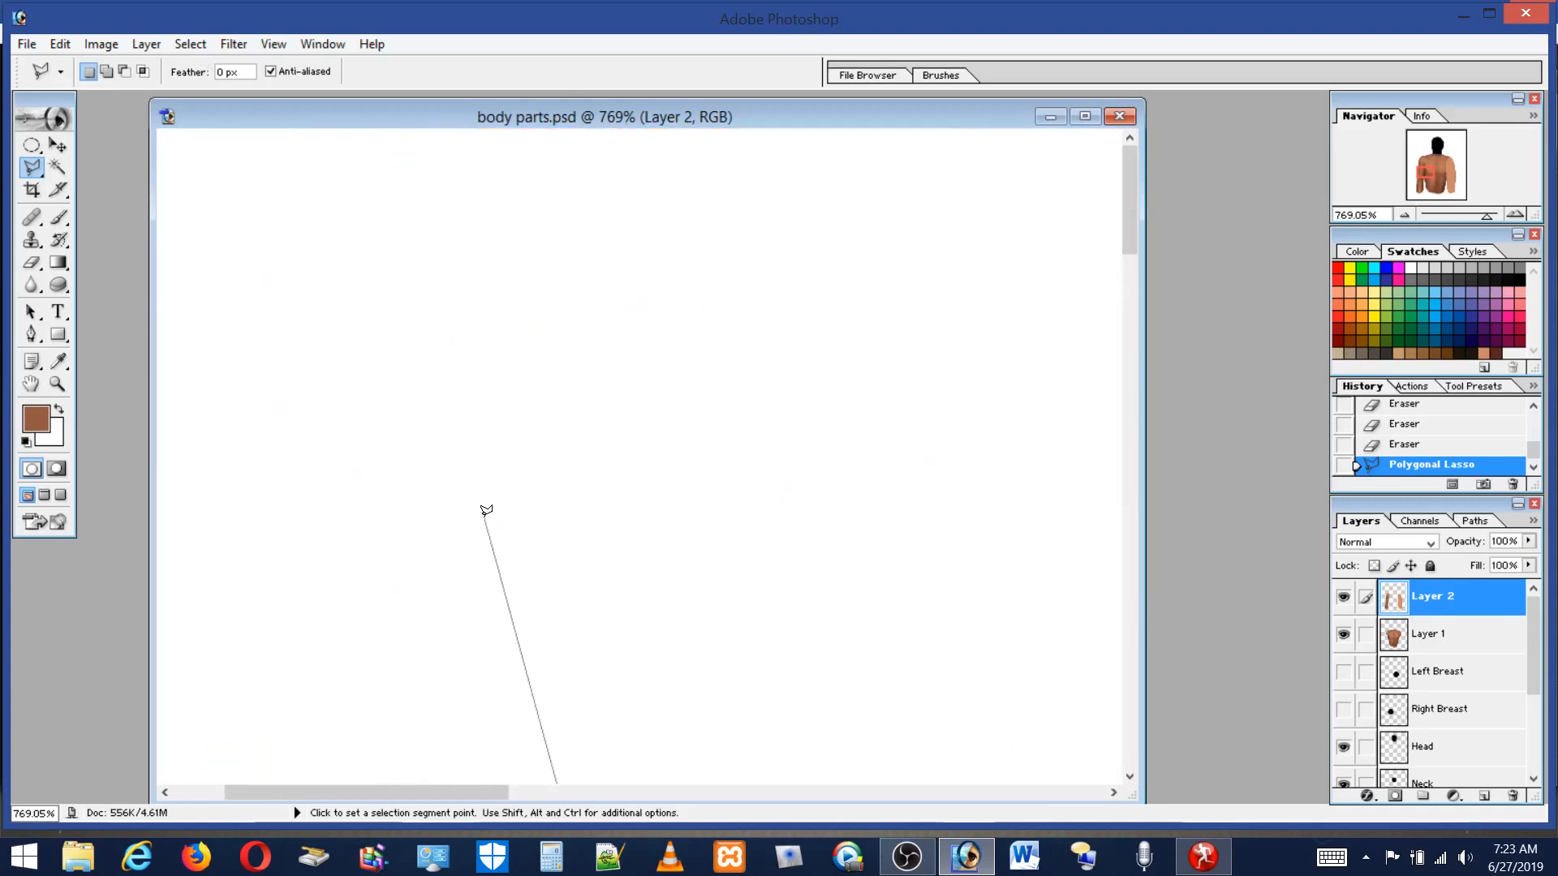
{"action": "left_click", "coordinate": [484, 510]}
{"action": "double_click", "coordinate": [470, 309]}
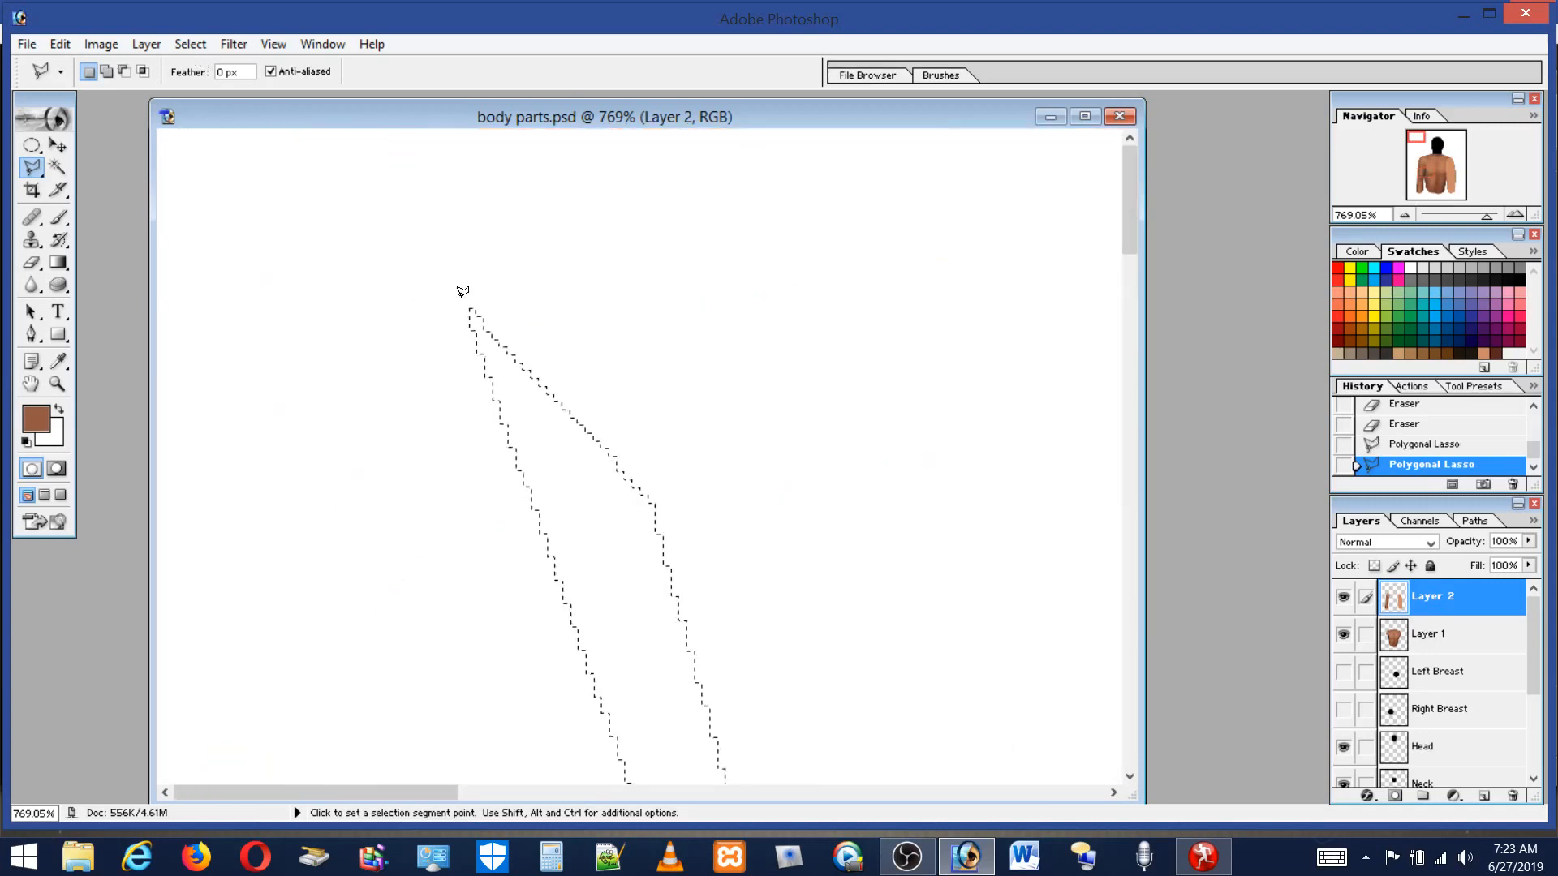
{"action": "left_click", "coordinate": [68, 42]}
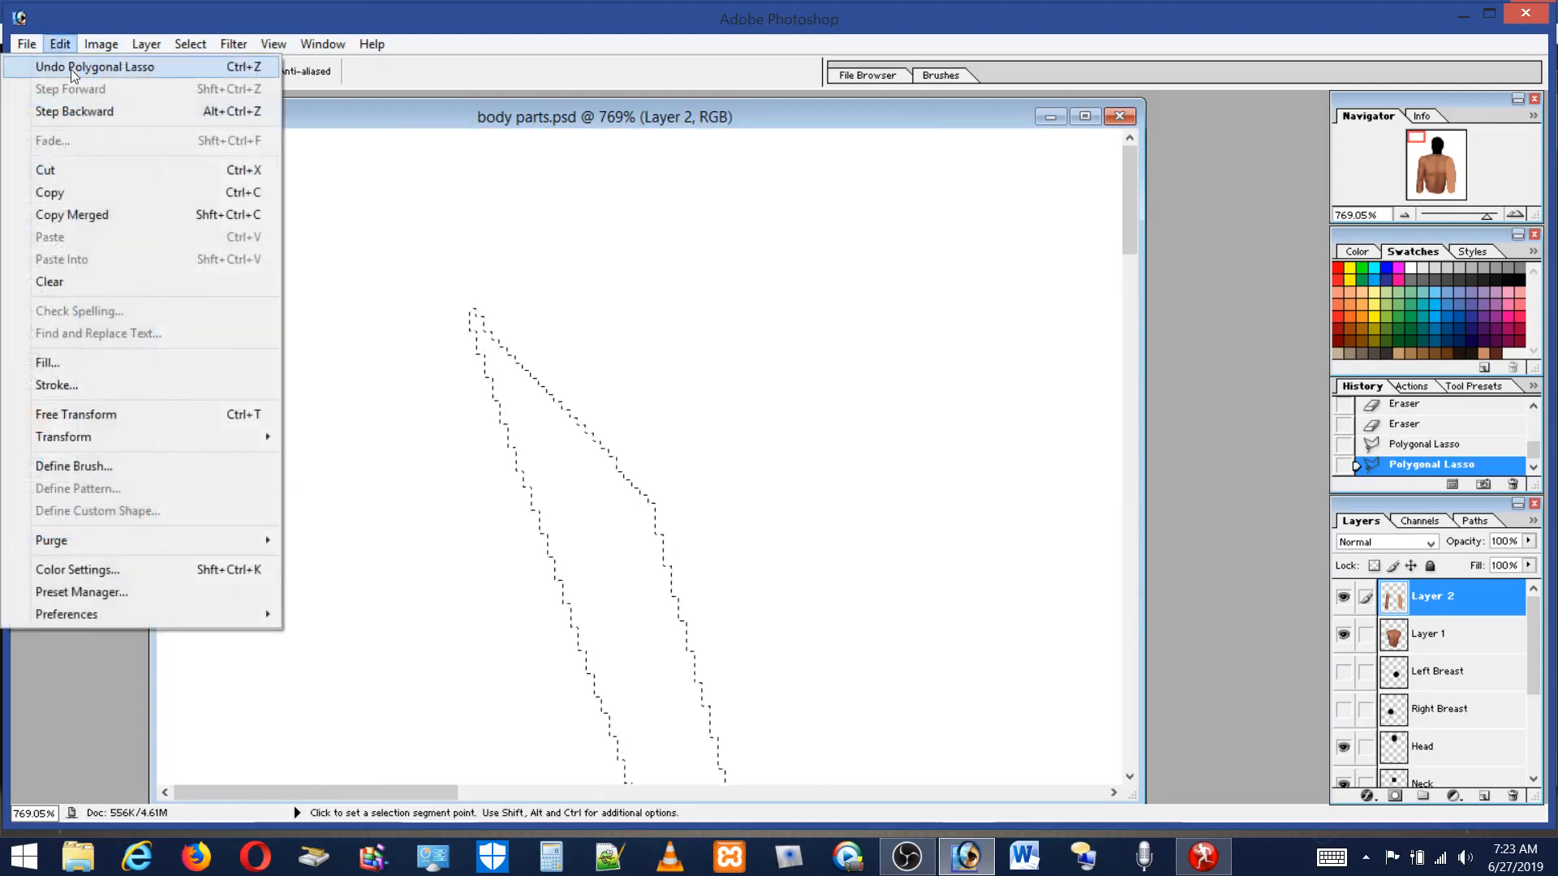
{"action": "left_click", "coordinate": [71, 65]}
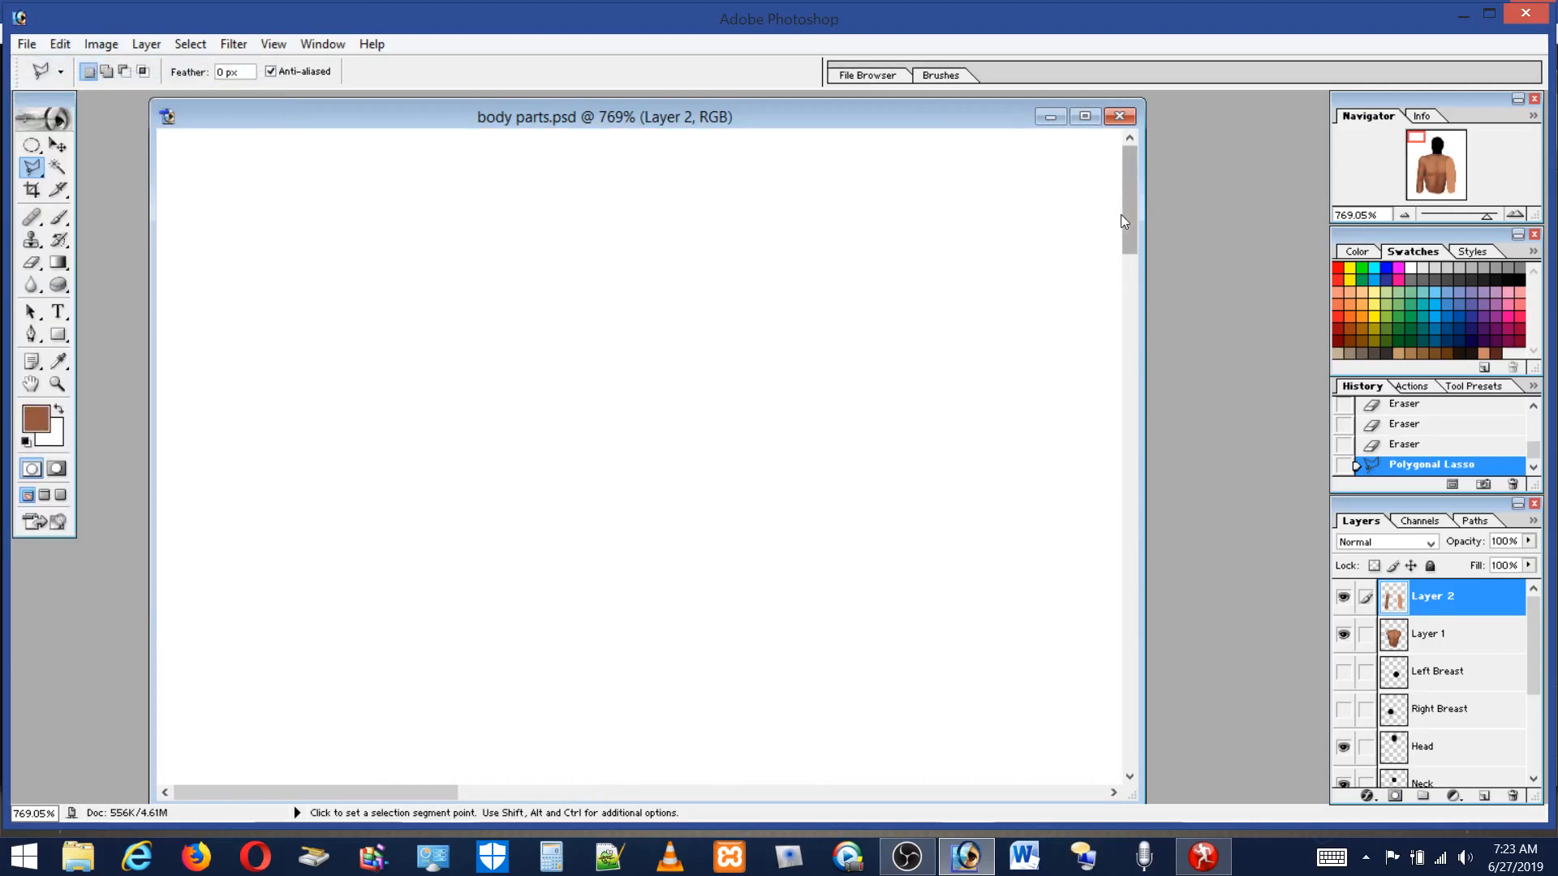
Sample a skin tone and paint inside the lasso selection along the crease with a 12 px brush at 100% flow.
{"action": "left_click_drag", "start_coordinate": [1123, 206], "coordinate": [1156, 528]}
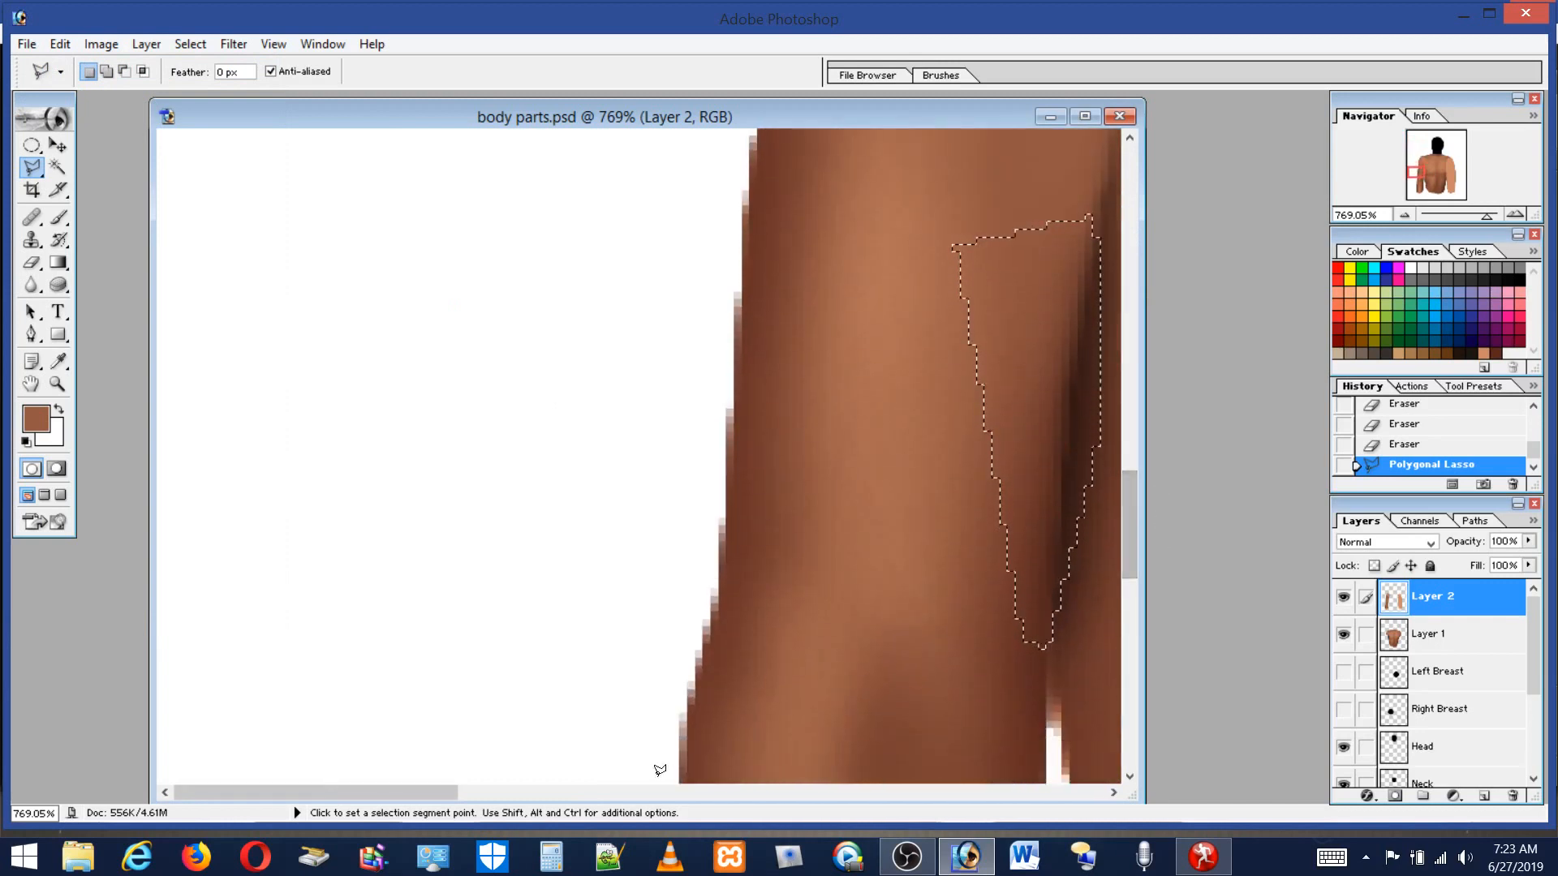
{"action": "left_click_drag", "start_coordinate": [425, 792], "coordinate": [566, 848]}
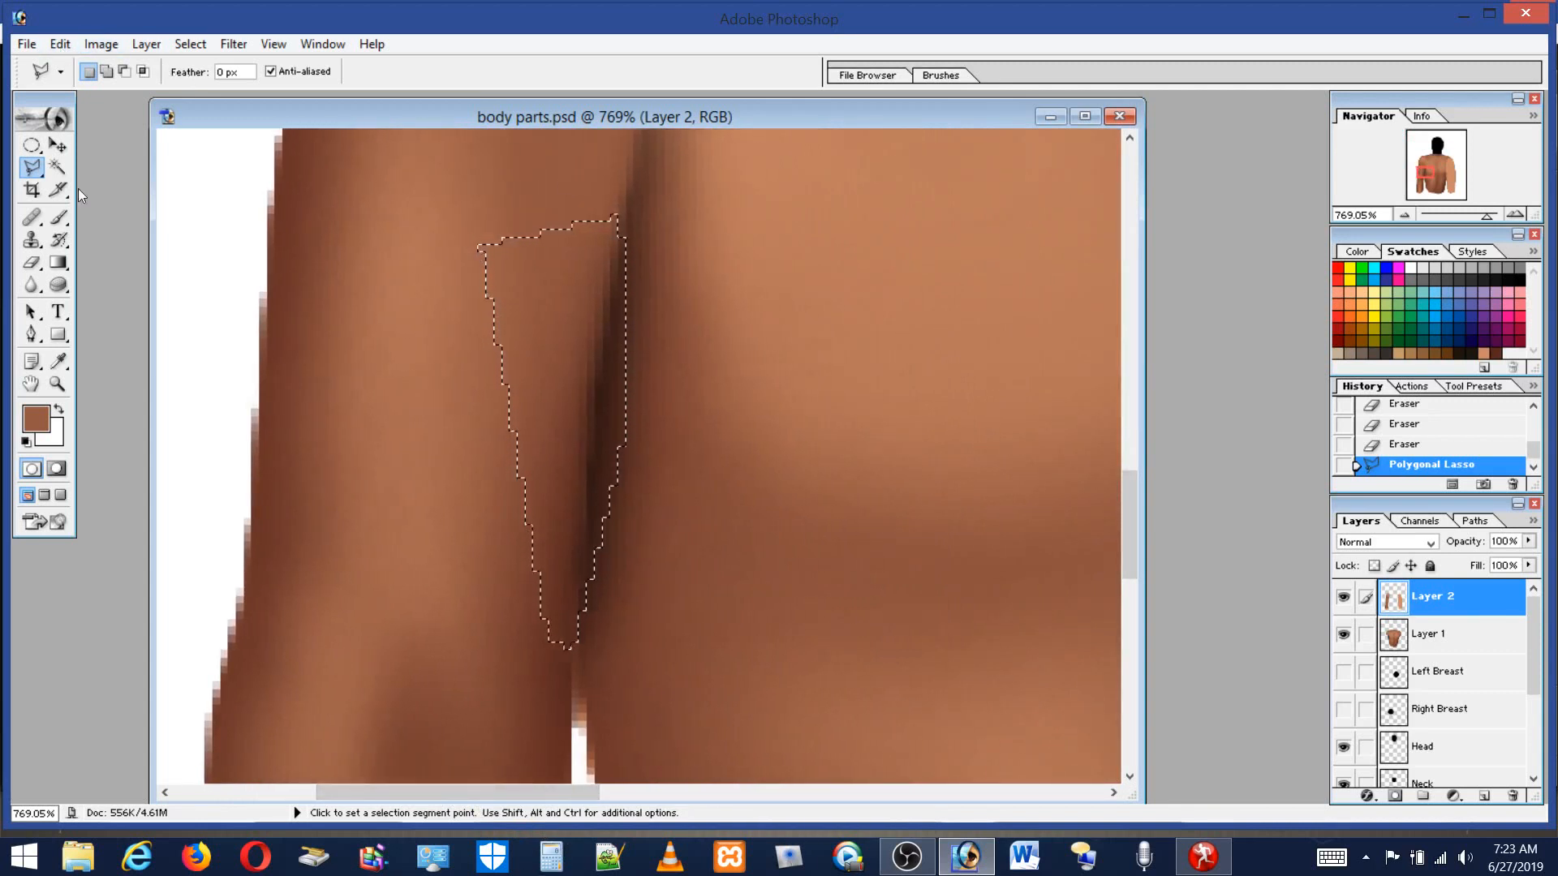
{"action": "left_click", "coordinate": [58, 219]}
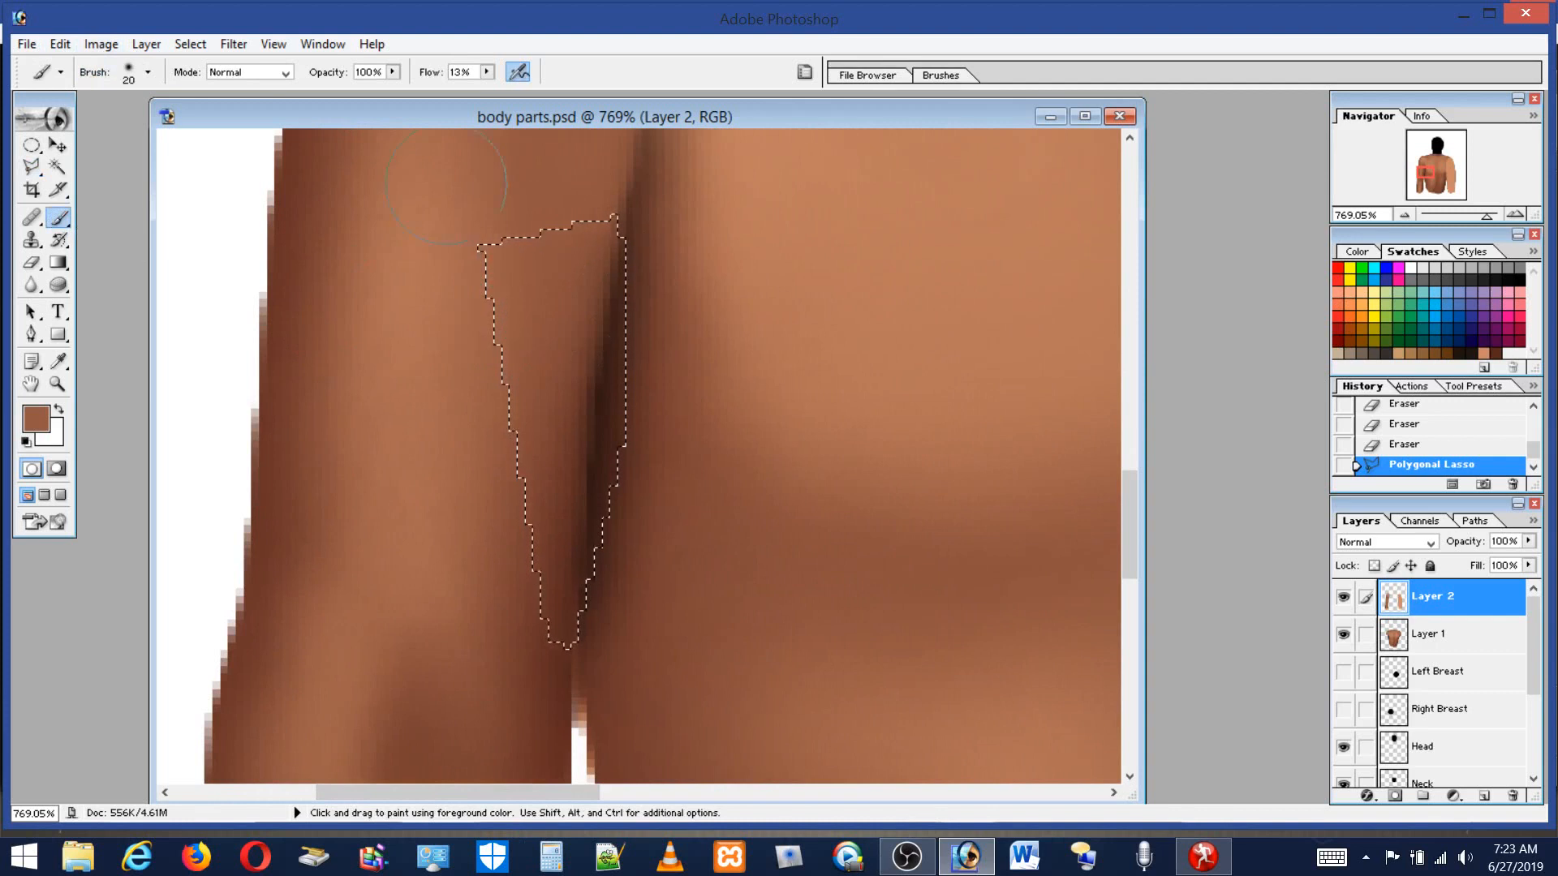
{"action": "left_click", "coordinate": [132, 74]}
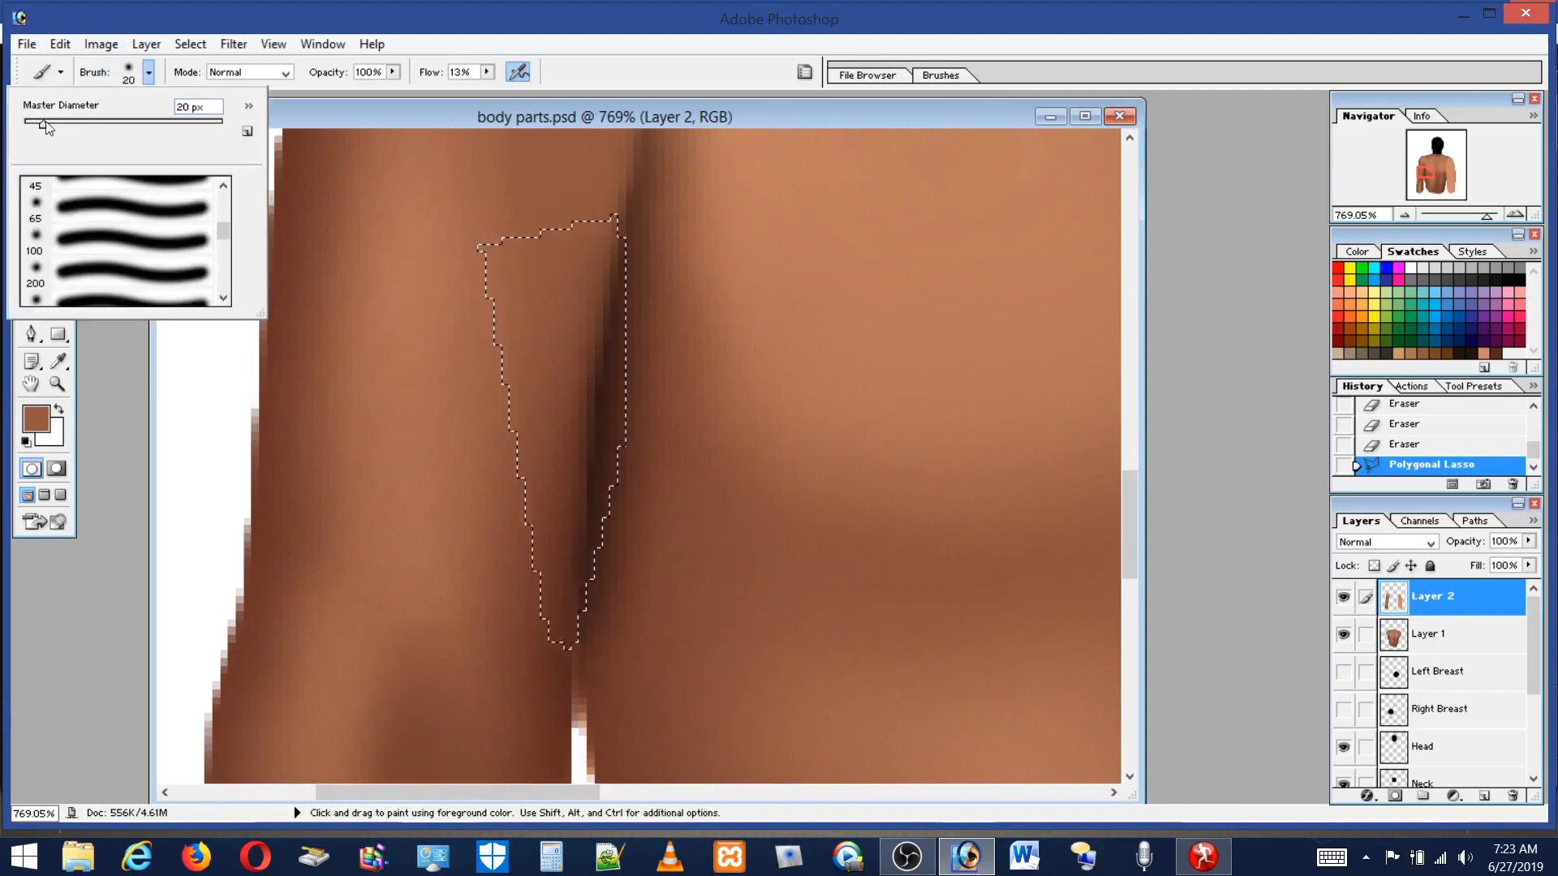
{"action": "left_click_drag", "start_coordinate": [38, 124], "coordinate": [34, 124]}
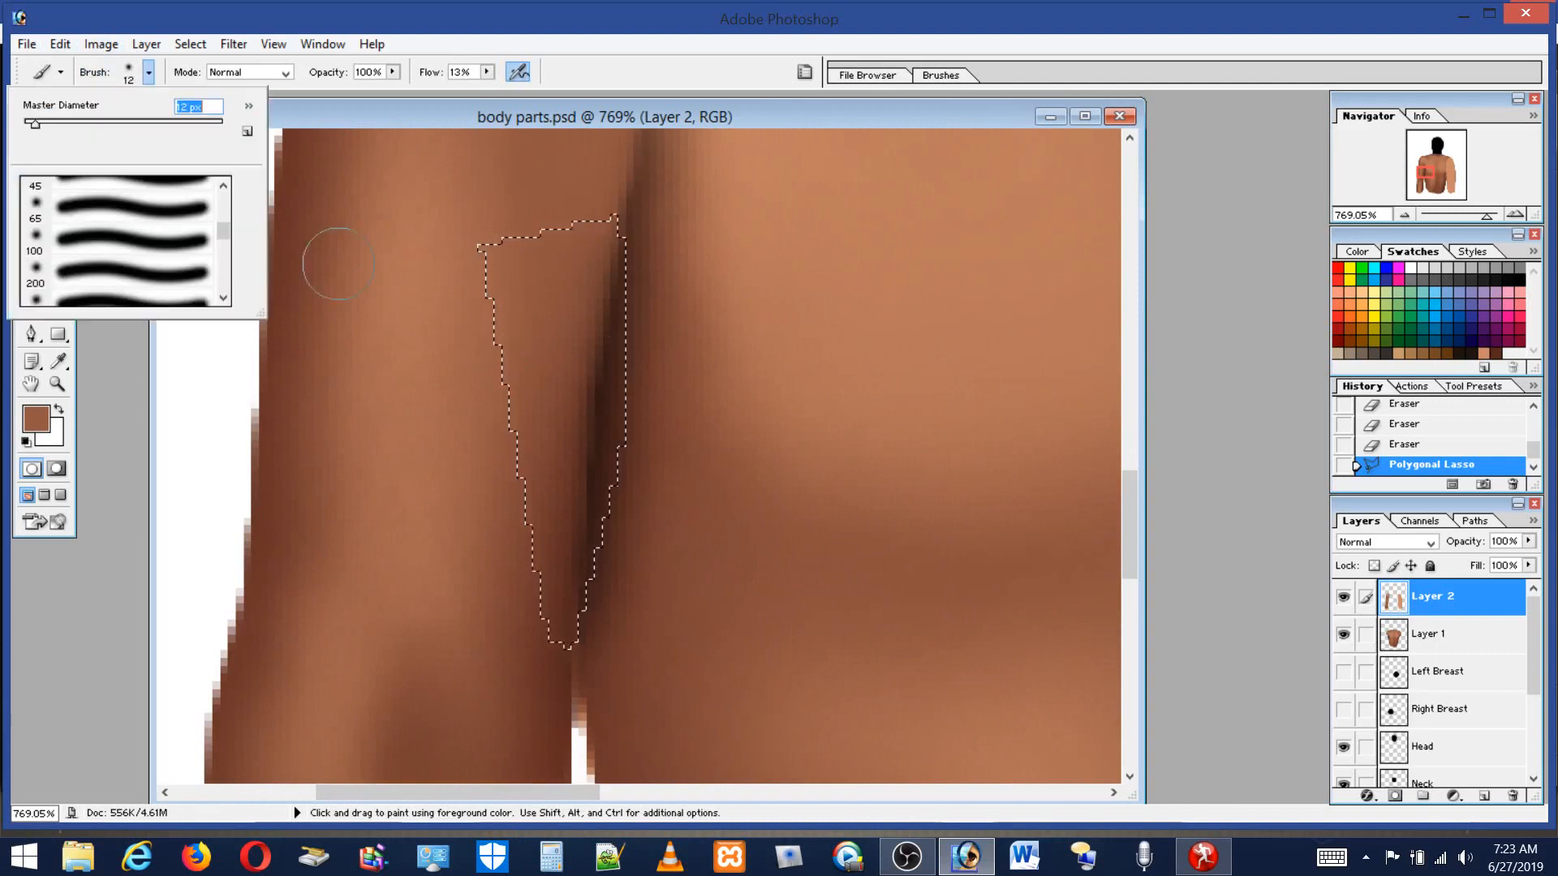
{"action": "left_click", "coordinate": [585, 289], "text": "alt"}
{"action": "left_click_drag", "start_coordinate": [488, 73], "coordinate": [771, 126]}
{"action": "left_click_drag", "start_coordinate": [611, 293], "coordinate": [613, 370]}
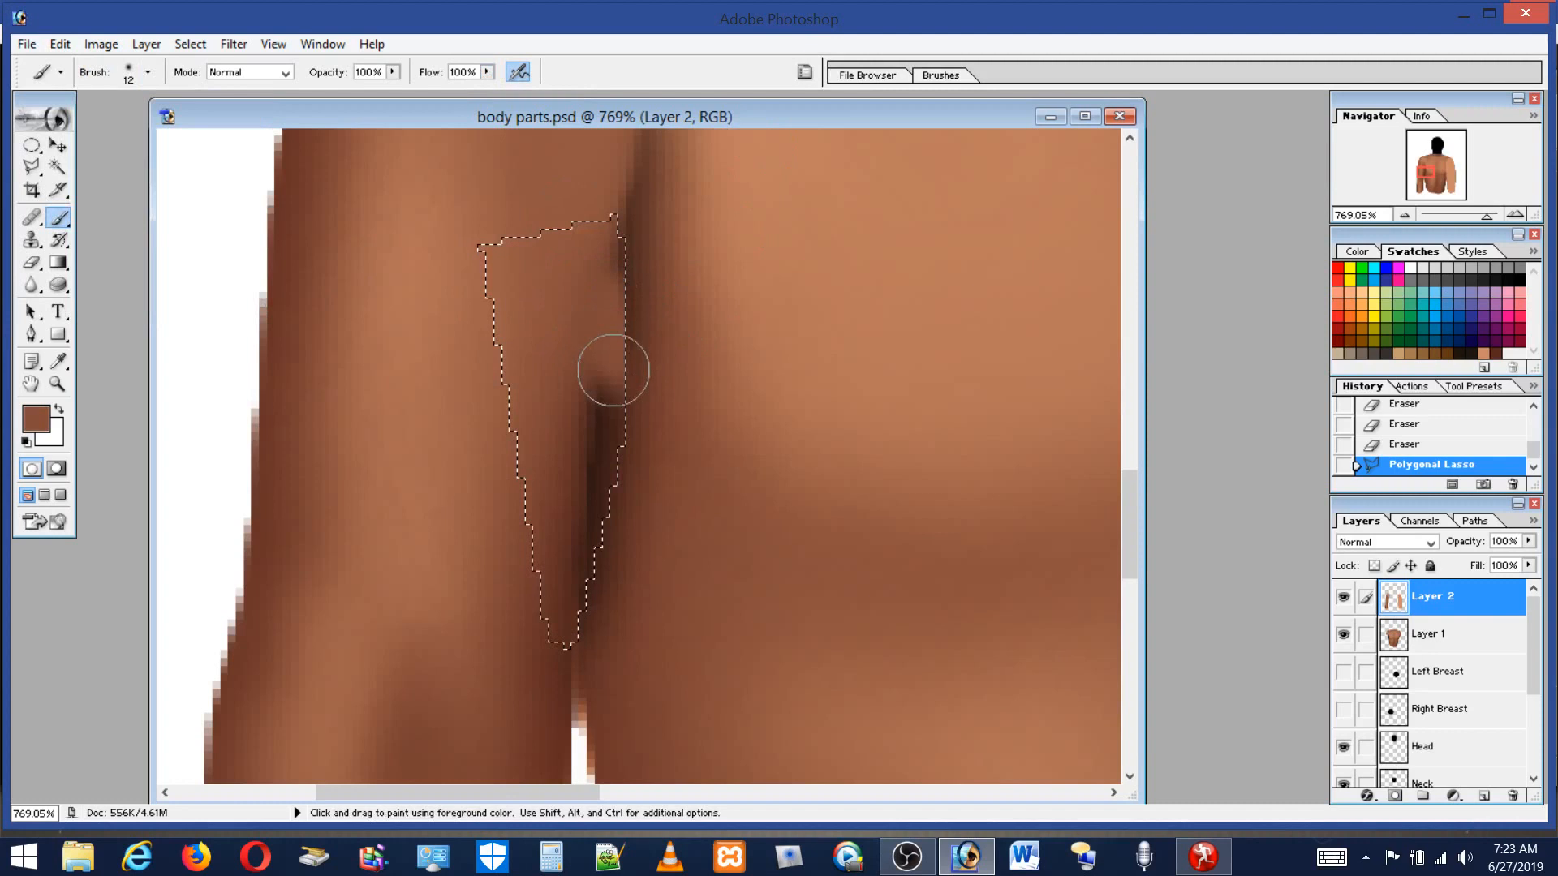
{"action": "left_click", "coordinate": [638, 259]}
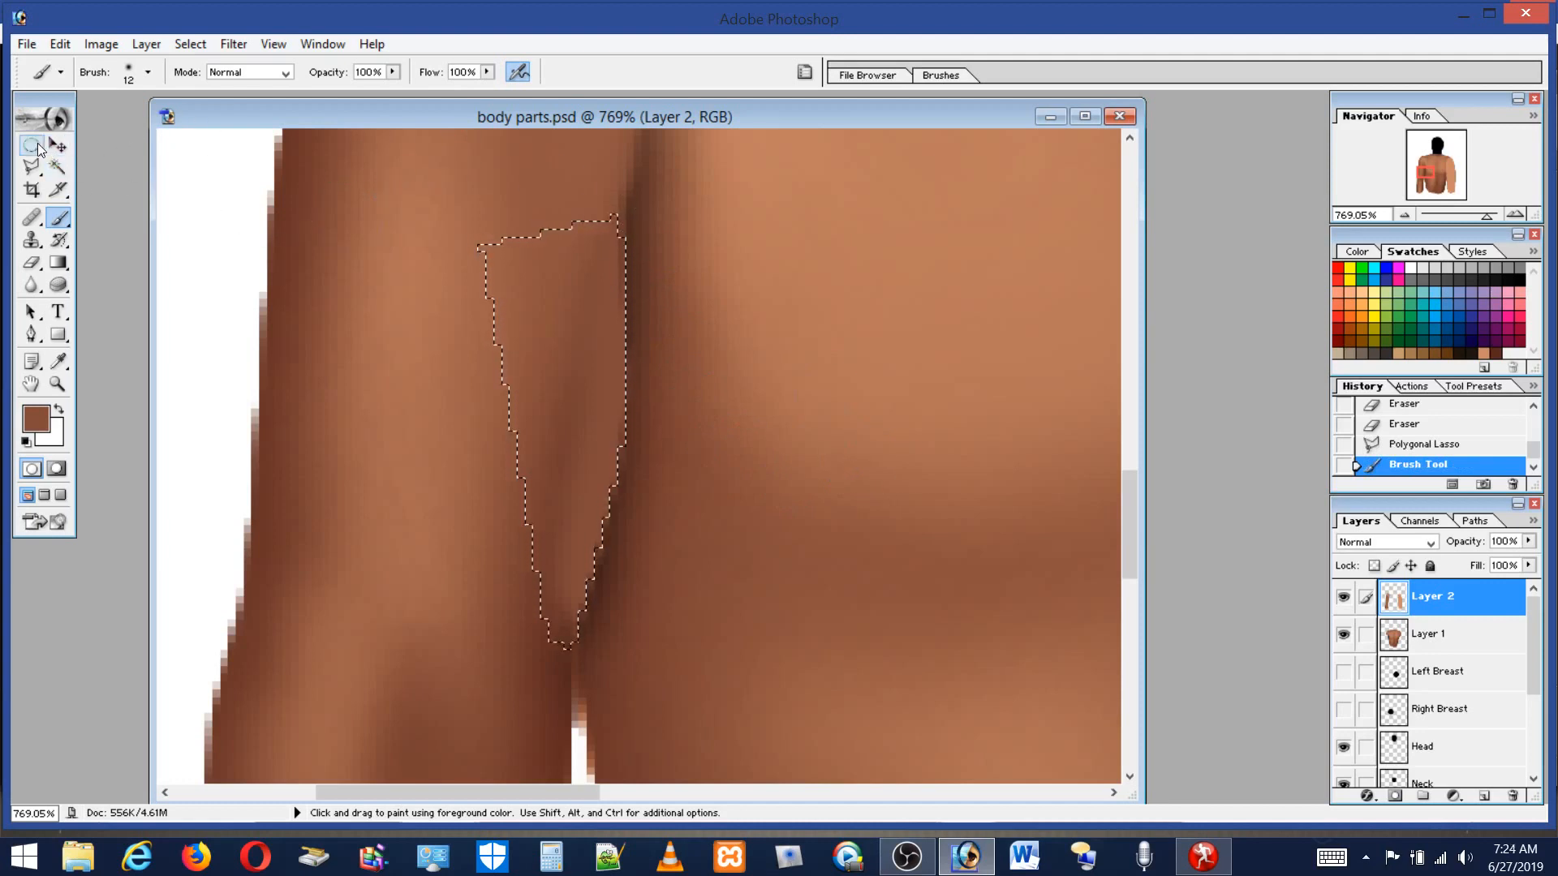
Deselect everything and load Layer 2's outline as a selection.
{"action": "key", "text": "m"}
{"action": "left_click", "coordinate": [362, 203]}
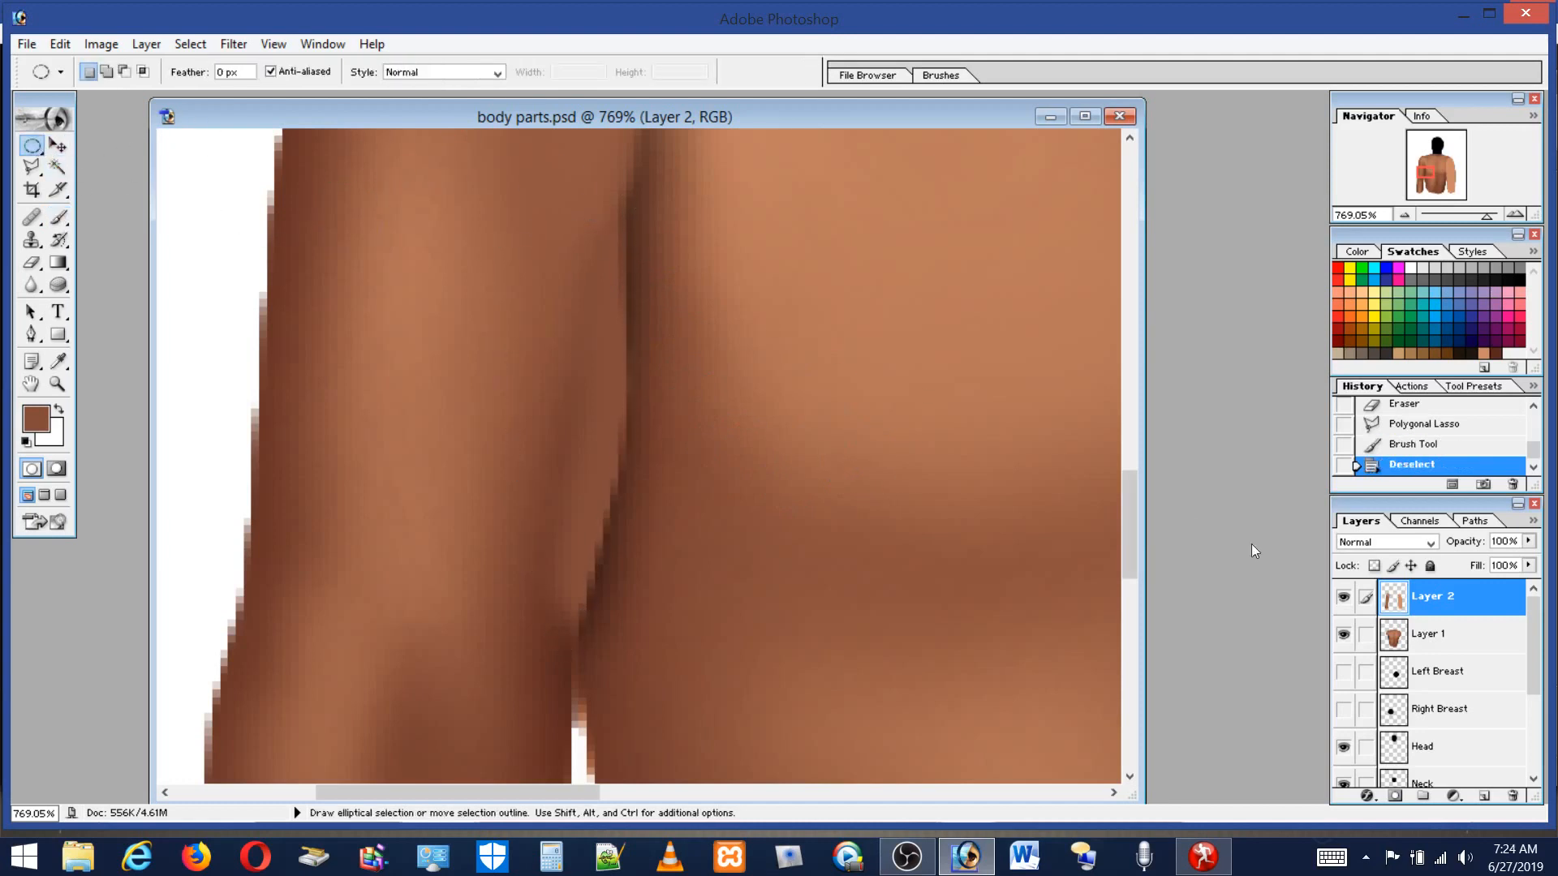
{"action": "left_click", "coordinate": [1451, 596], "text": "ctrl"}
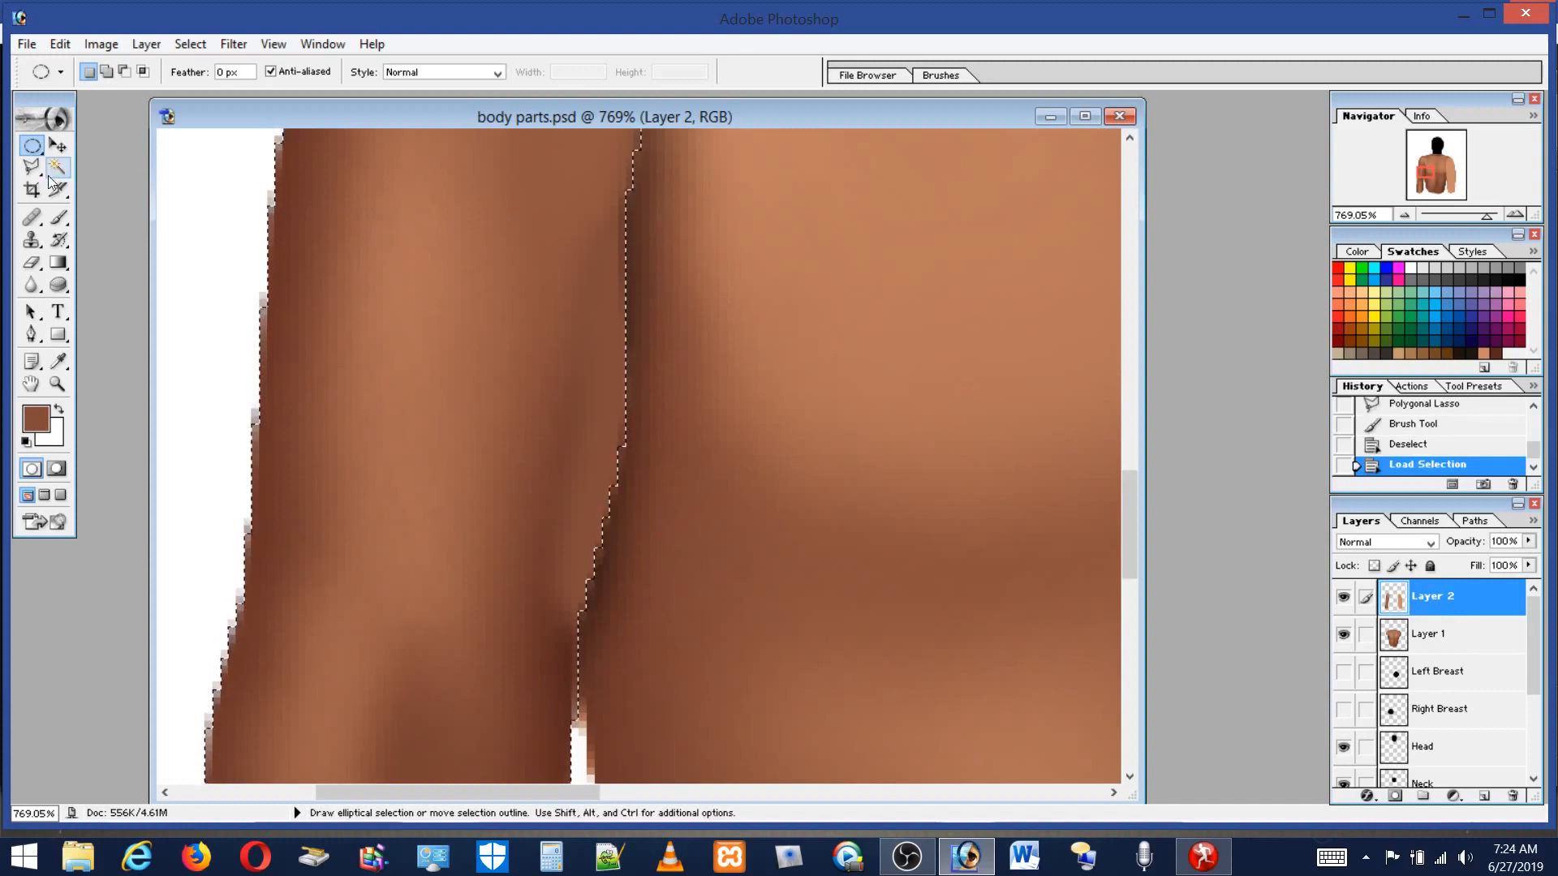
Set the brush flow to 13%, pick a dark brown swatch, and paint a short stroke along the armpit crease.
{"action": "left_click", "coordinate": [59, 239]}
{"action": "left_click", "coordinate": [59, 217]}
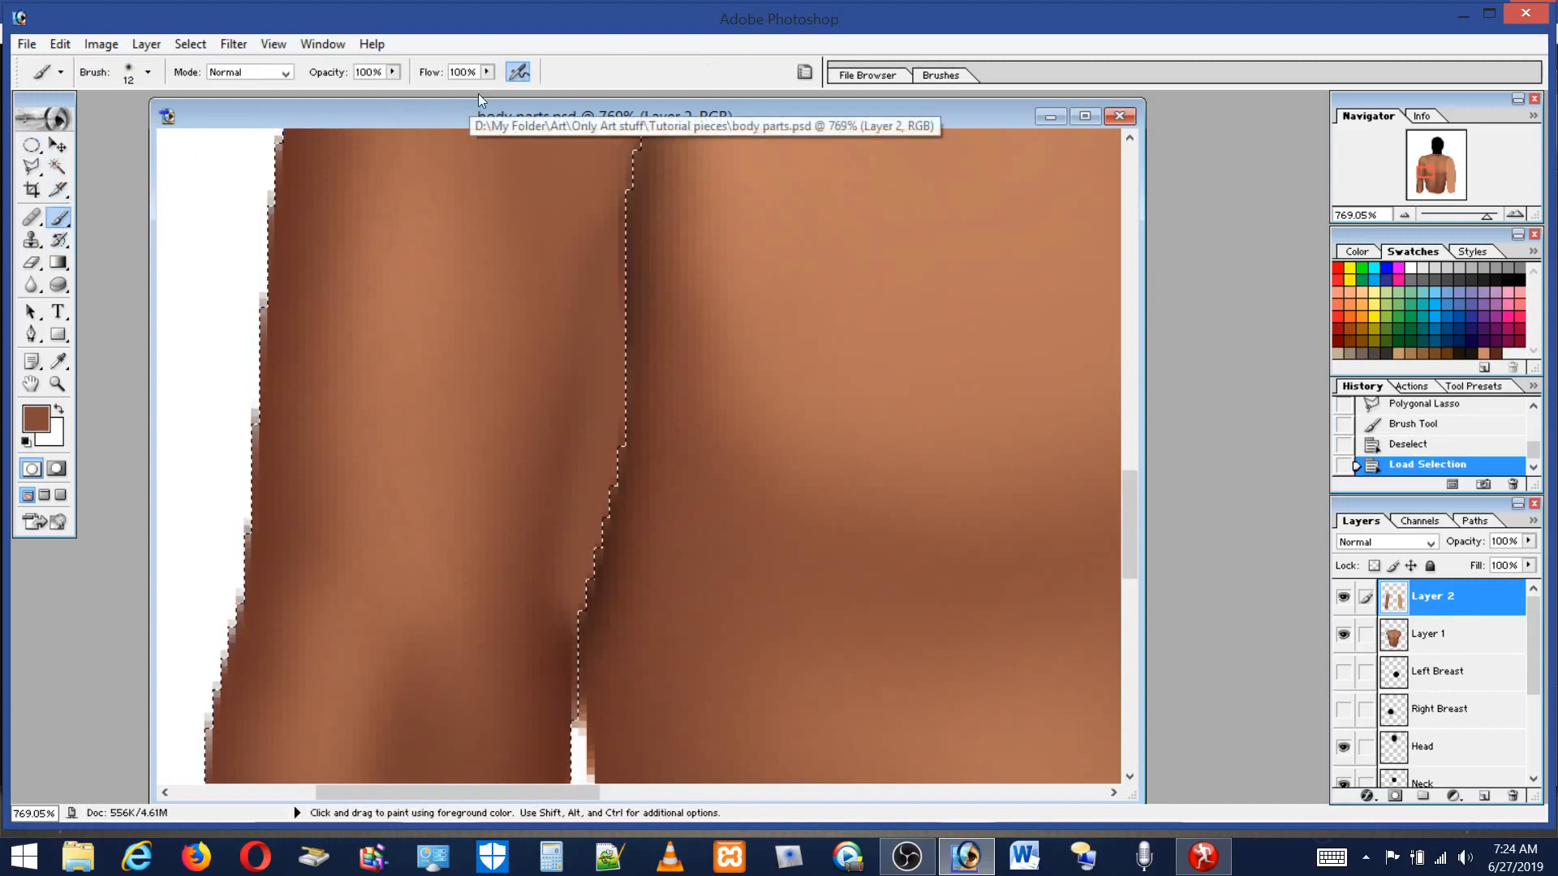
{"action": "left_click", "coordinate": [487, 71]}
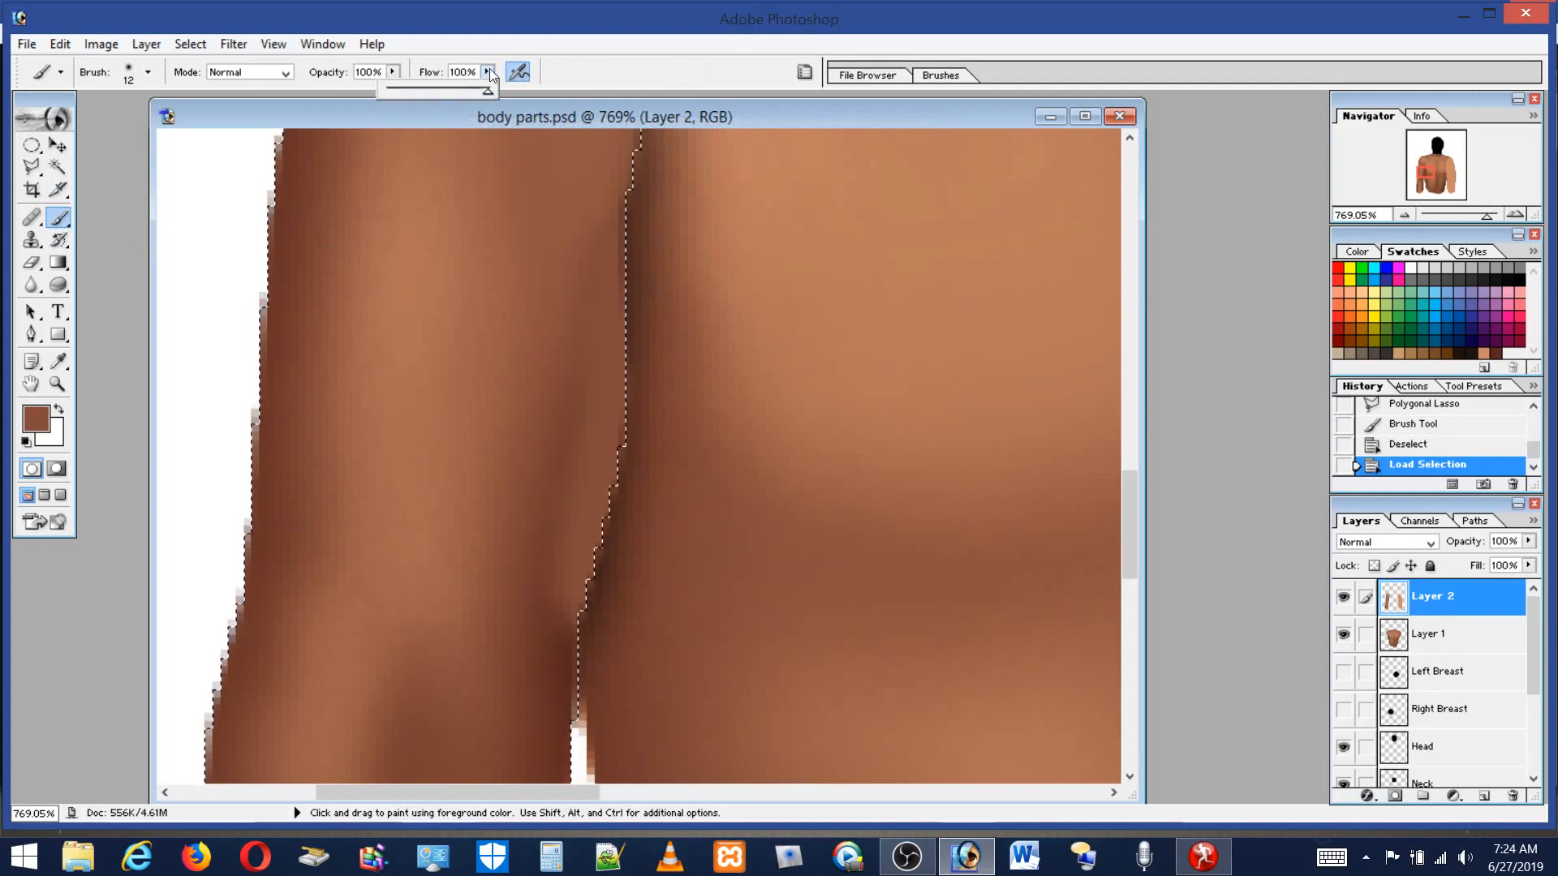
{"action": "left_click", "coordinate": [393, 90]}
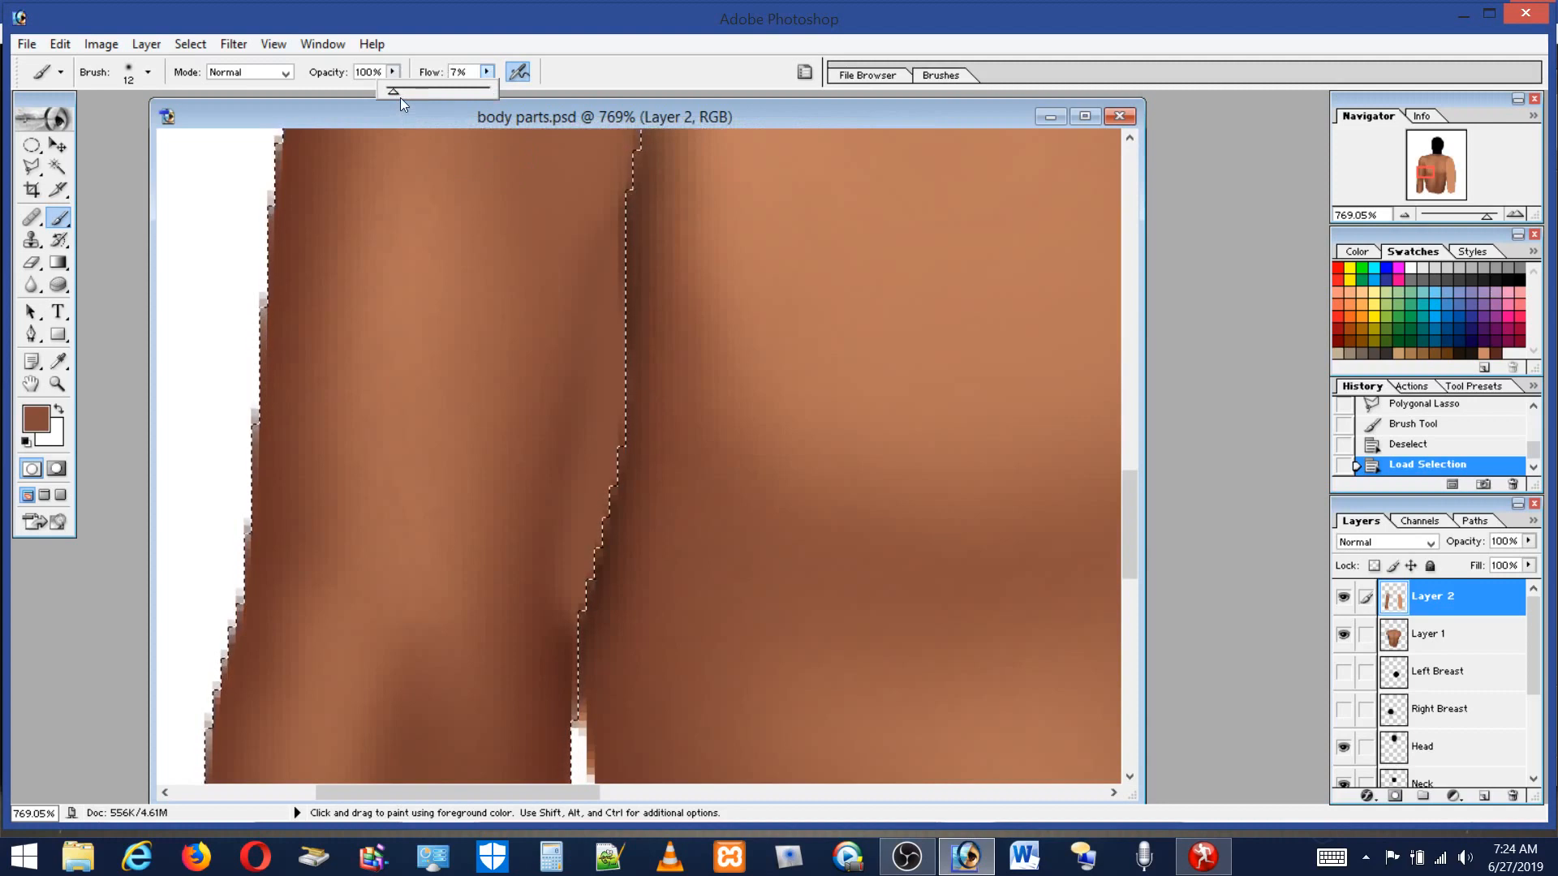
{"action": "left_click", "coordinate": [399, 91]}
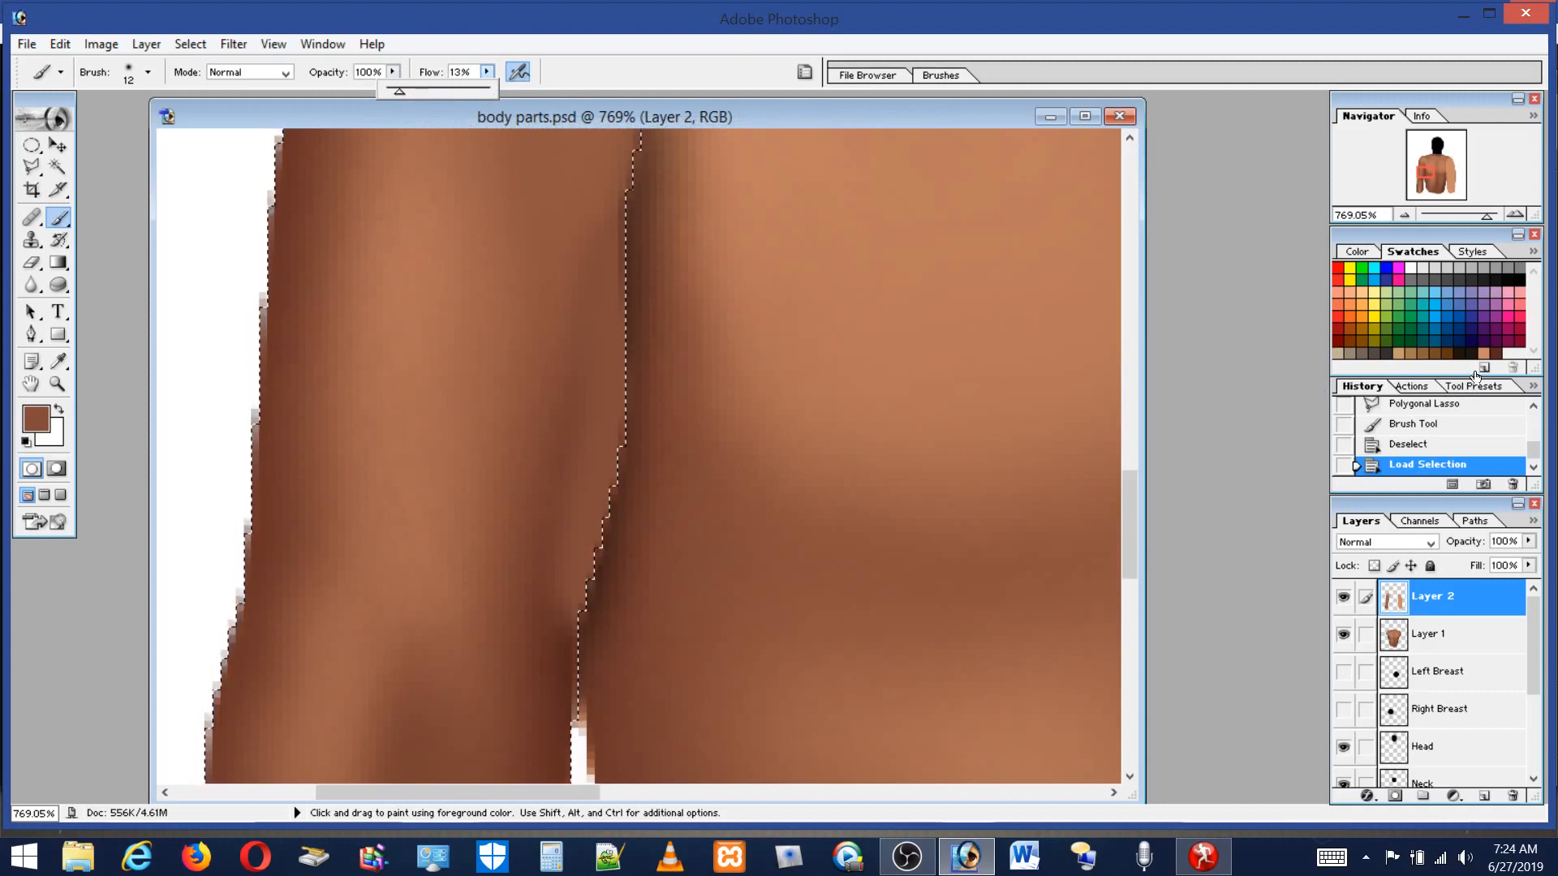
{"action": "left_click", "coordinate": [1495, 353]}
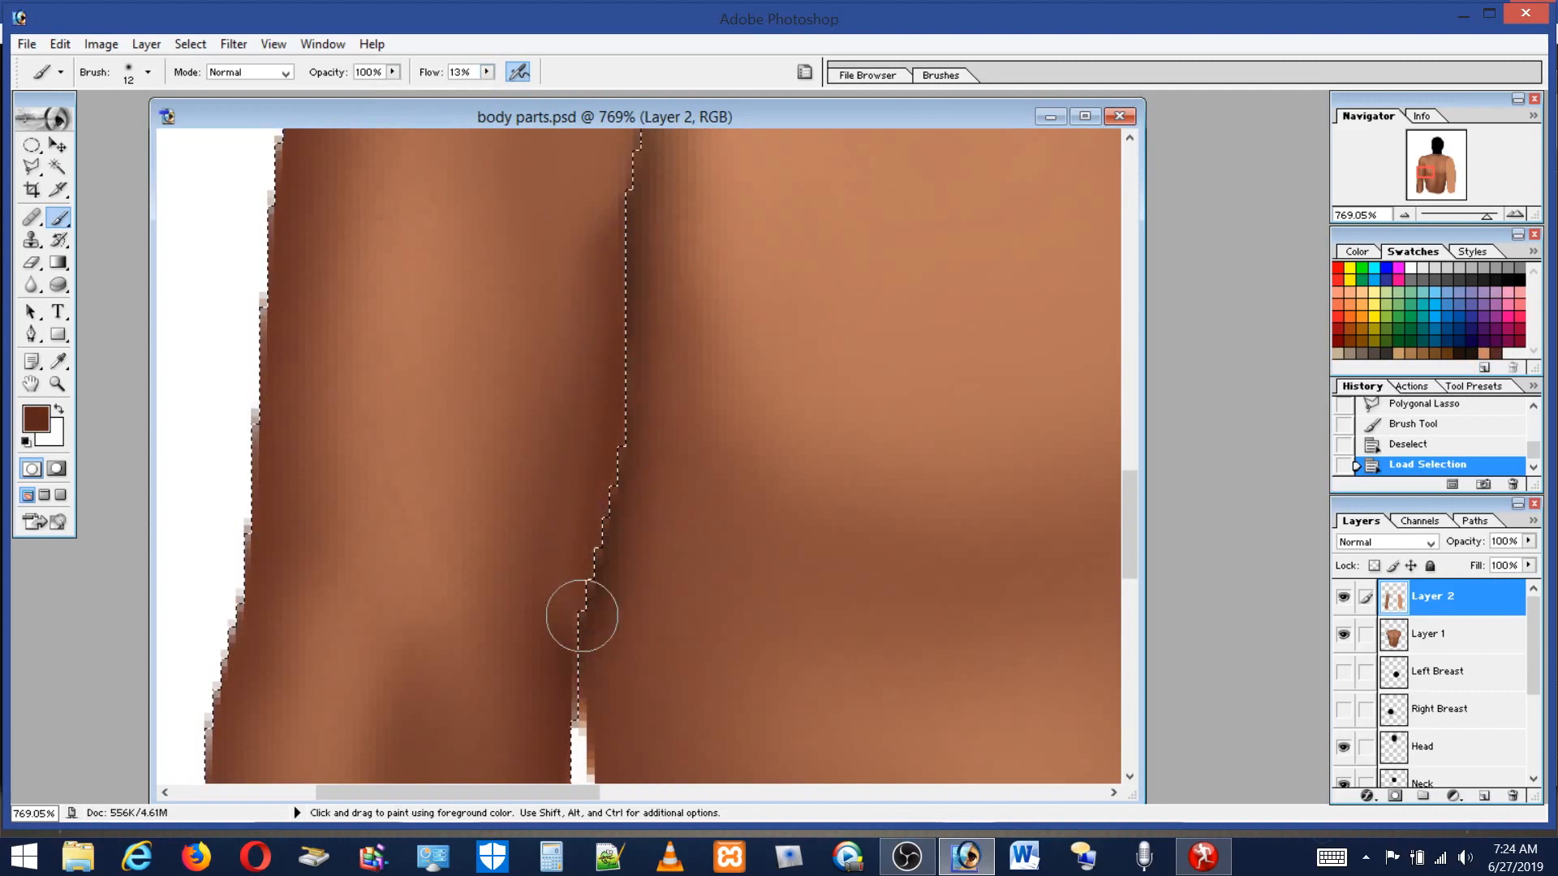
{"action": "left_click_drag", "start_coordinate": [633, 303], "coordinate": [639, 228]}
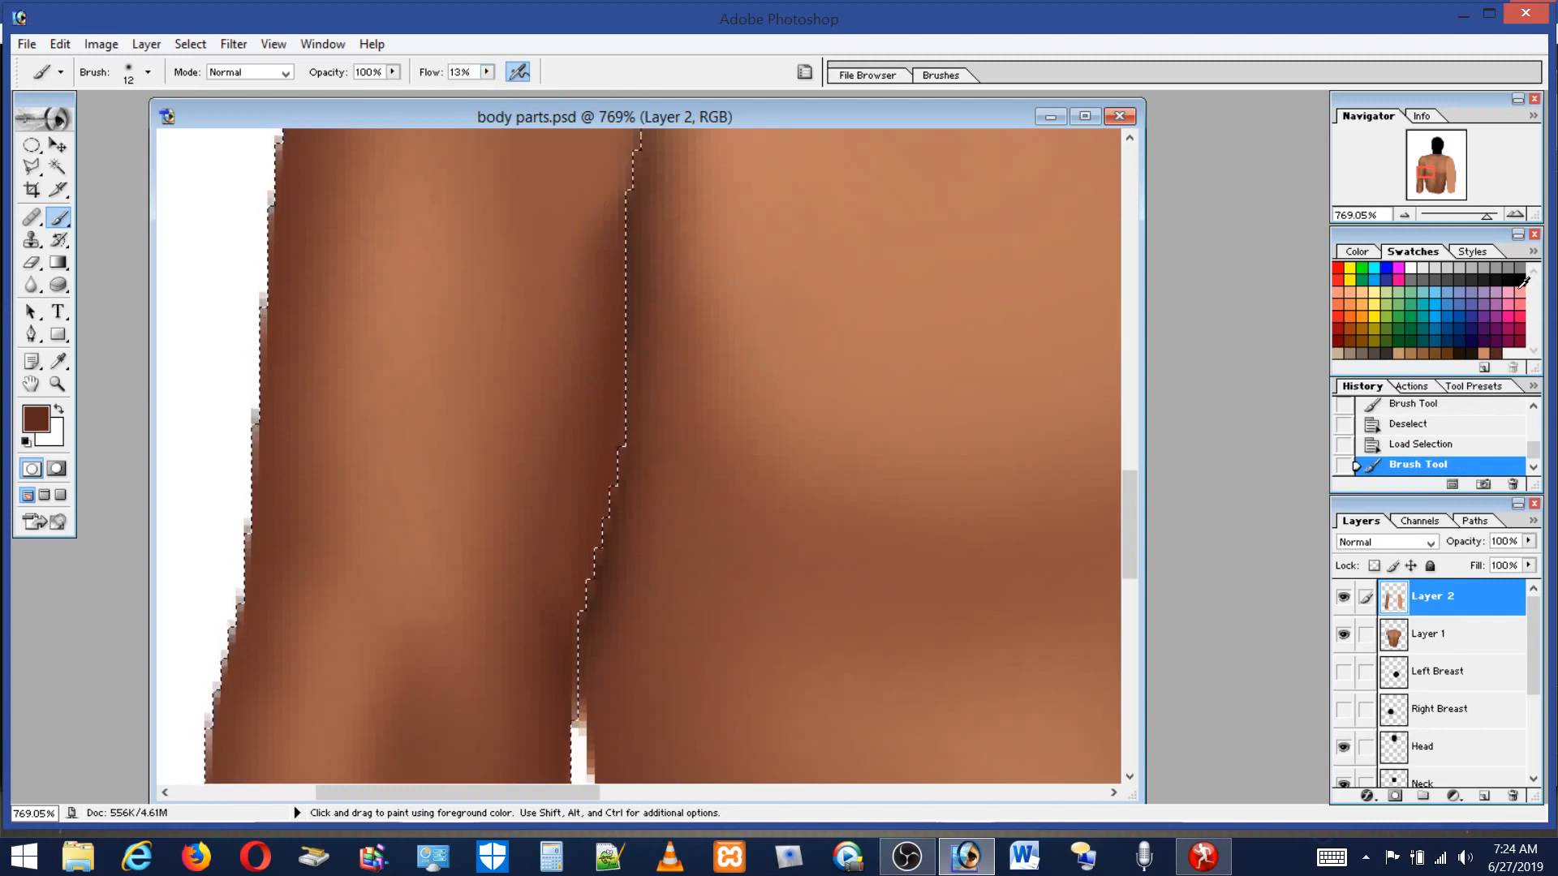
Pick black, enlarge the brush to 35 px, and paint soft shading on the torso beside the crease.
{"action": "left_click", "coordinate": [1518, 284]}
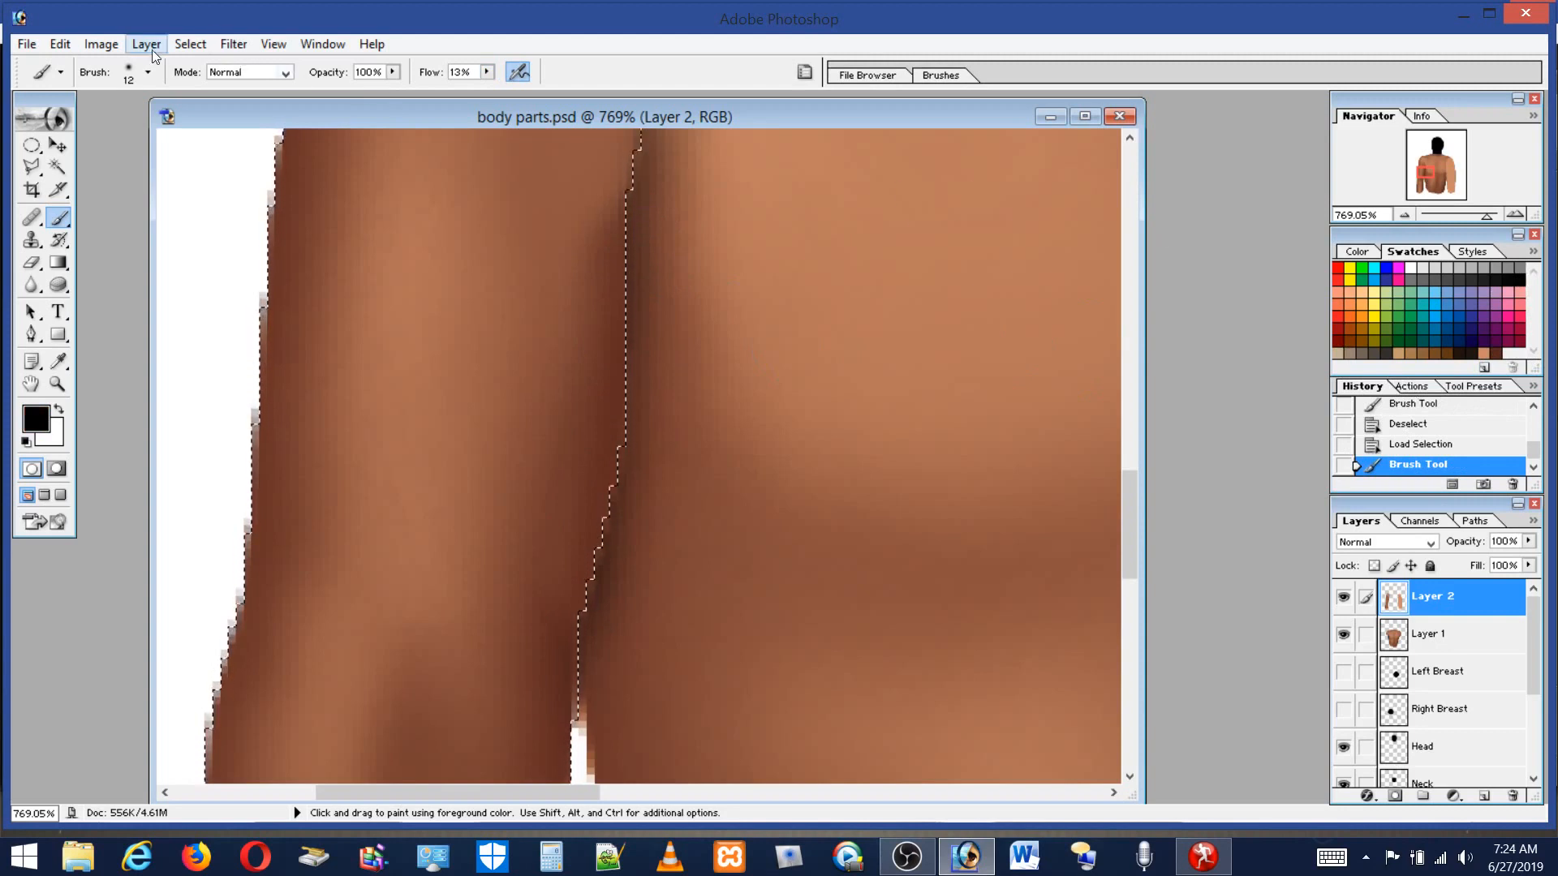
{"action": "left_click", "coordinate": [134, 74]}
{"action": "left_click", "coordinate": [58, 124]}
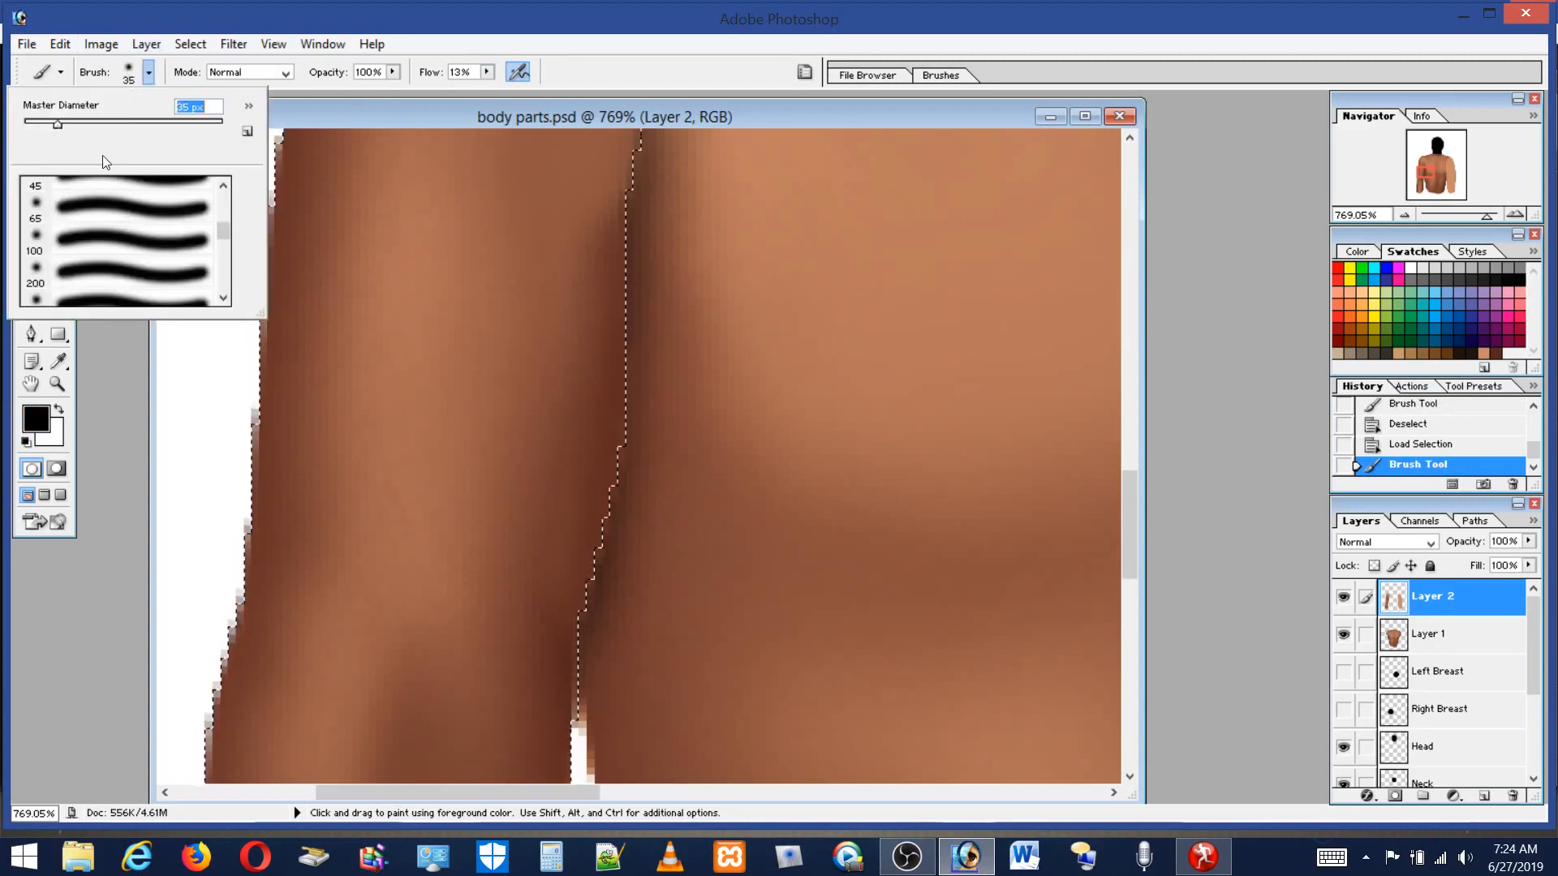
{"action": "left_click", "coordinate": [714, 347]}
{"action": "left_click_drag", "start_coordinate": [747, 647], "coordinate": [720, 186]}
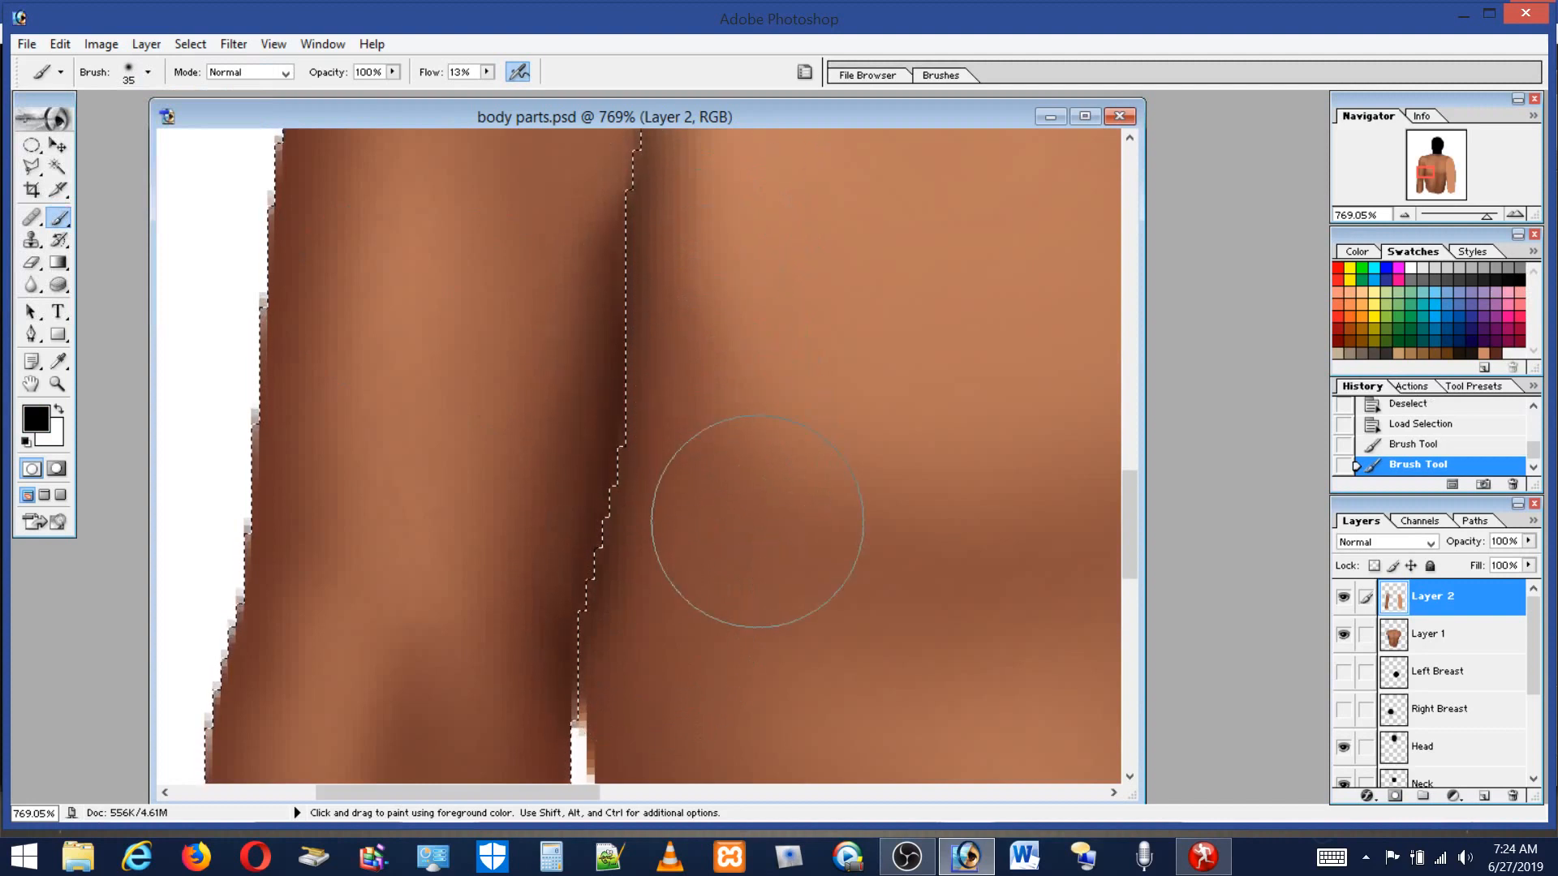
{"action": "left_click_drag", "start_coordinate": [1127, 490], "coordinate": [1122, 469]}
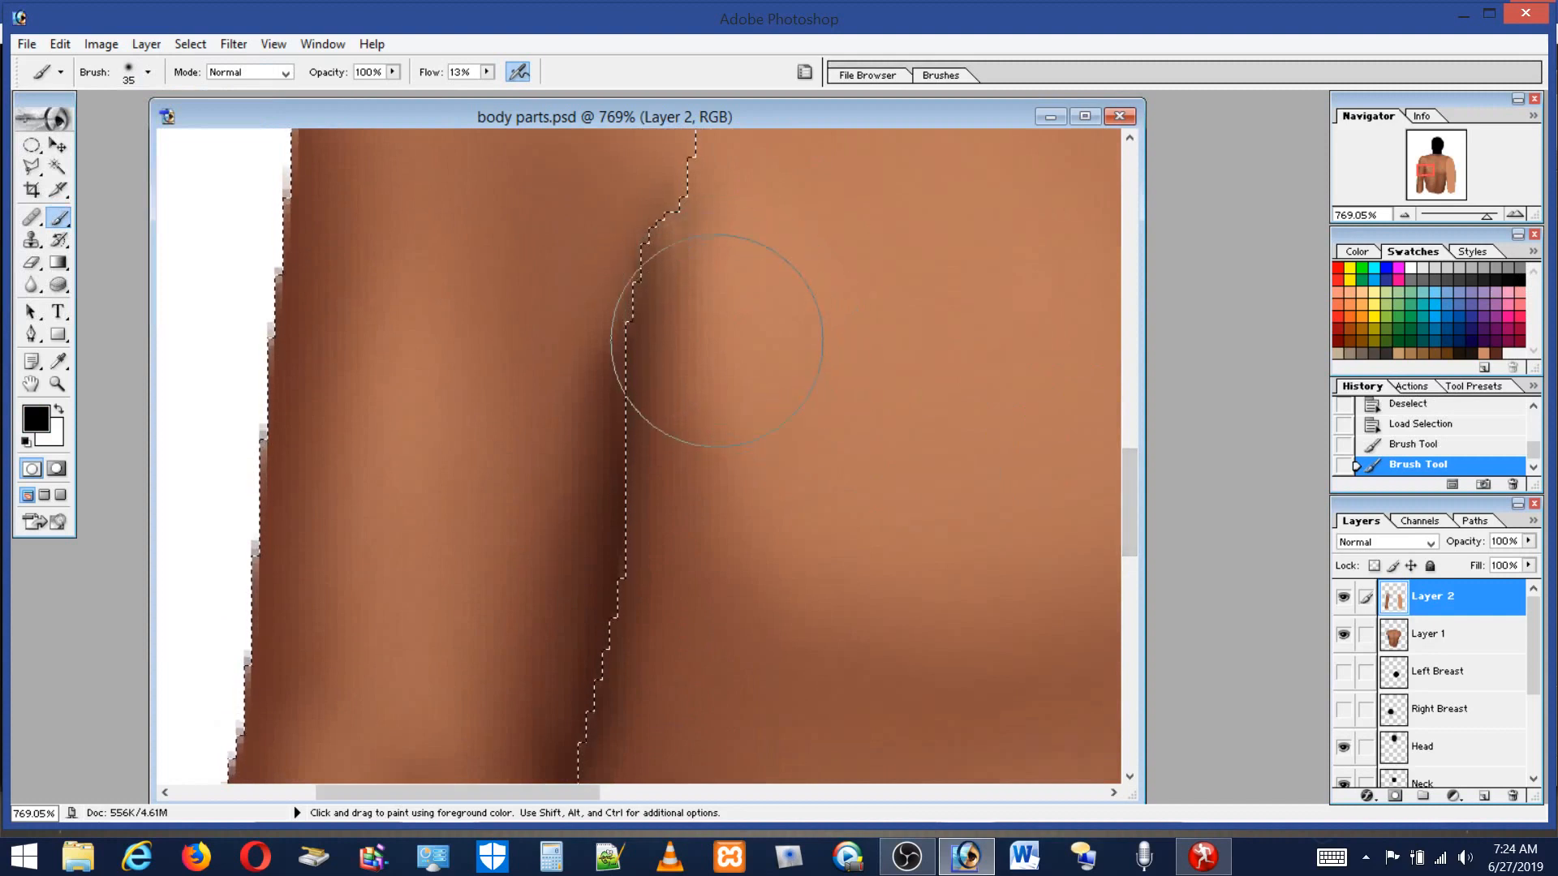
{"action": "left_click_drag", "start_coordinate": [714, 357], "coordinate": [717, 410]}
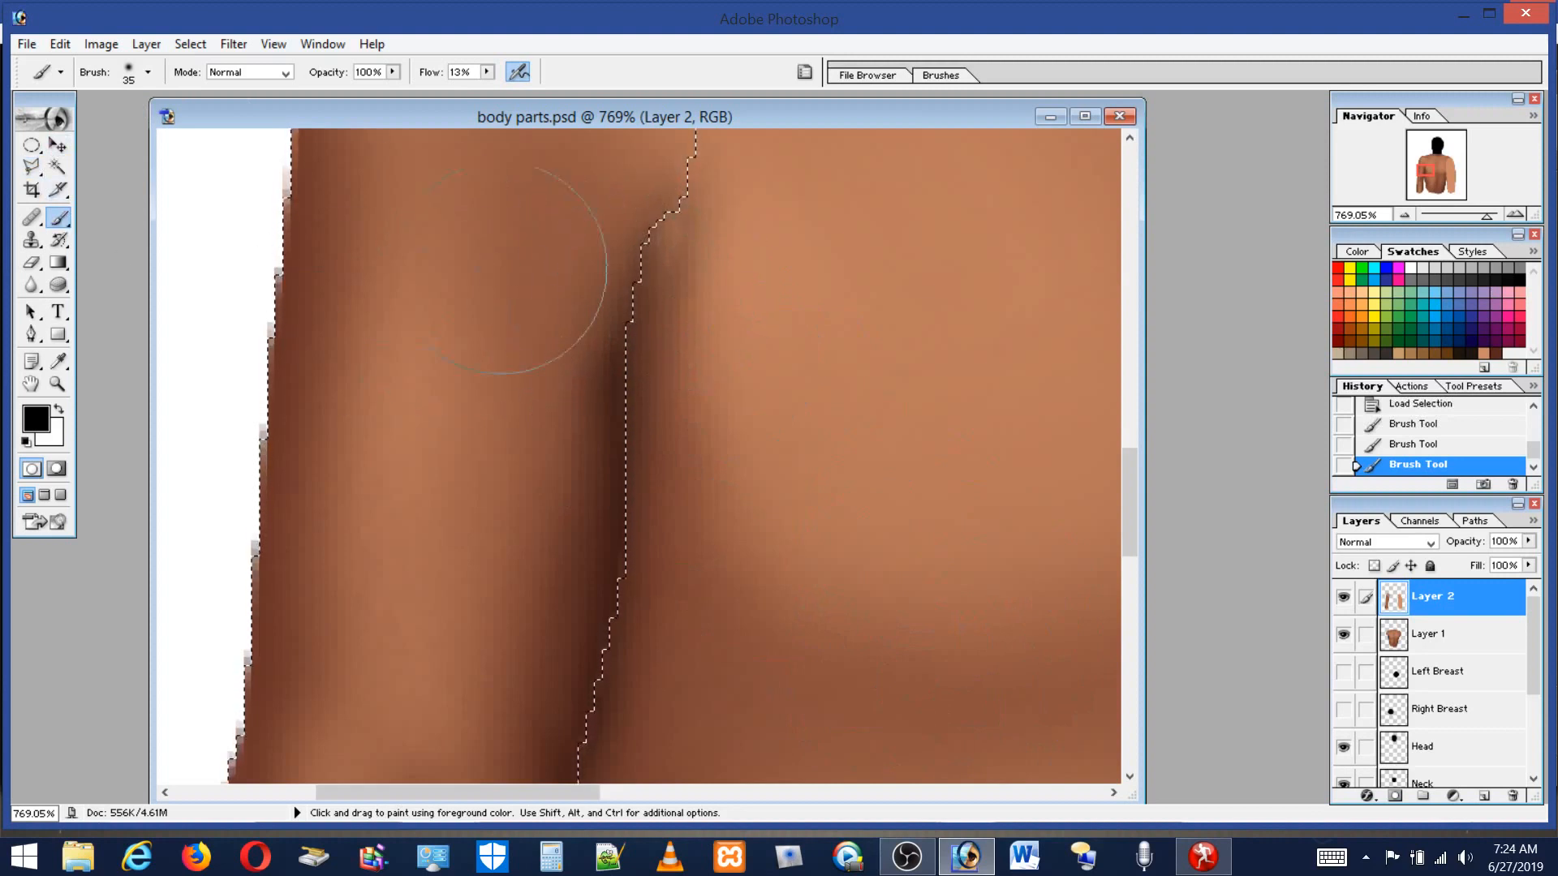
Reduce the brush to 21 px, pick a light skin swatch, and paint highlight strokes down the arm.
{"action": "left_click", "coordinate": [127, 71]}
{"action": "left_click_drag", "start_coordinate": [40, 125], "coordinate": [46, 123]}
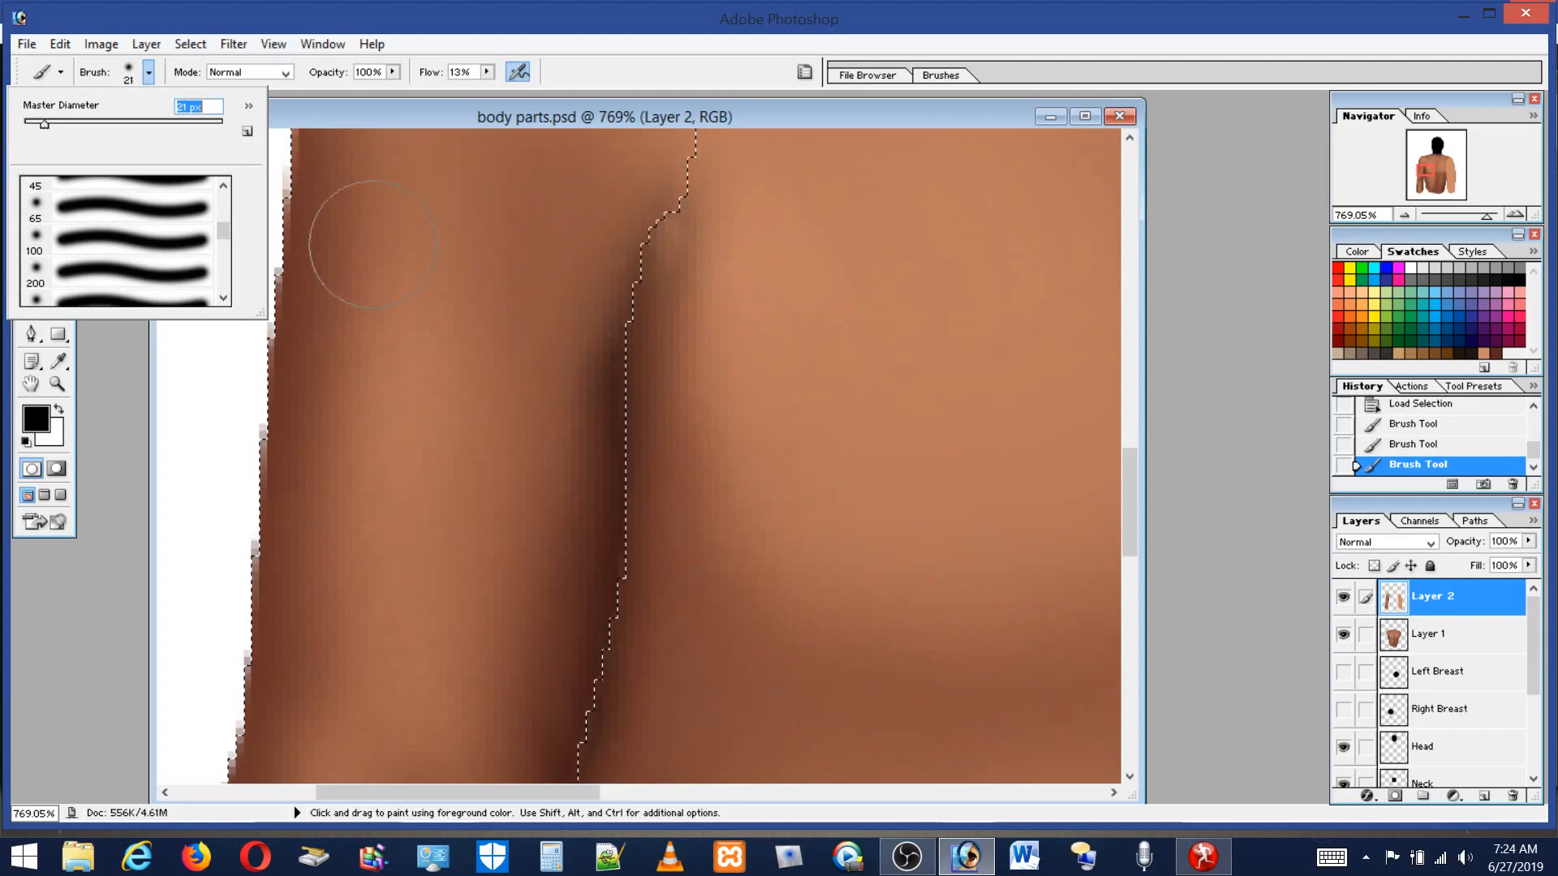
{"action": "left_click", "coordinate": [1123, 494]}
{"action": "left_click_drag", "start_coordinate": [1123, 493], "coordinate": [1125, 511]}
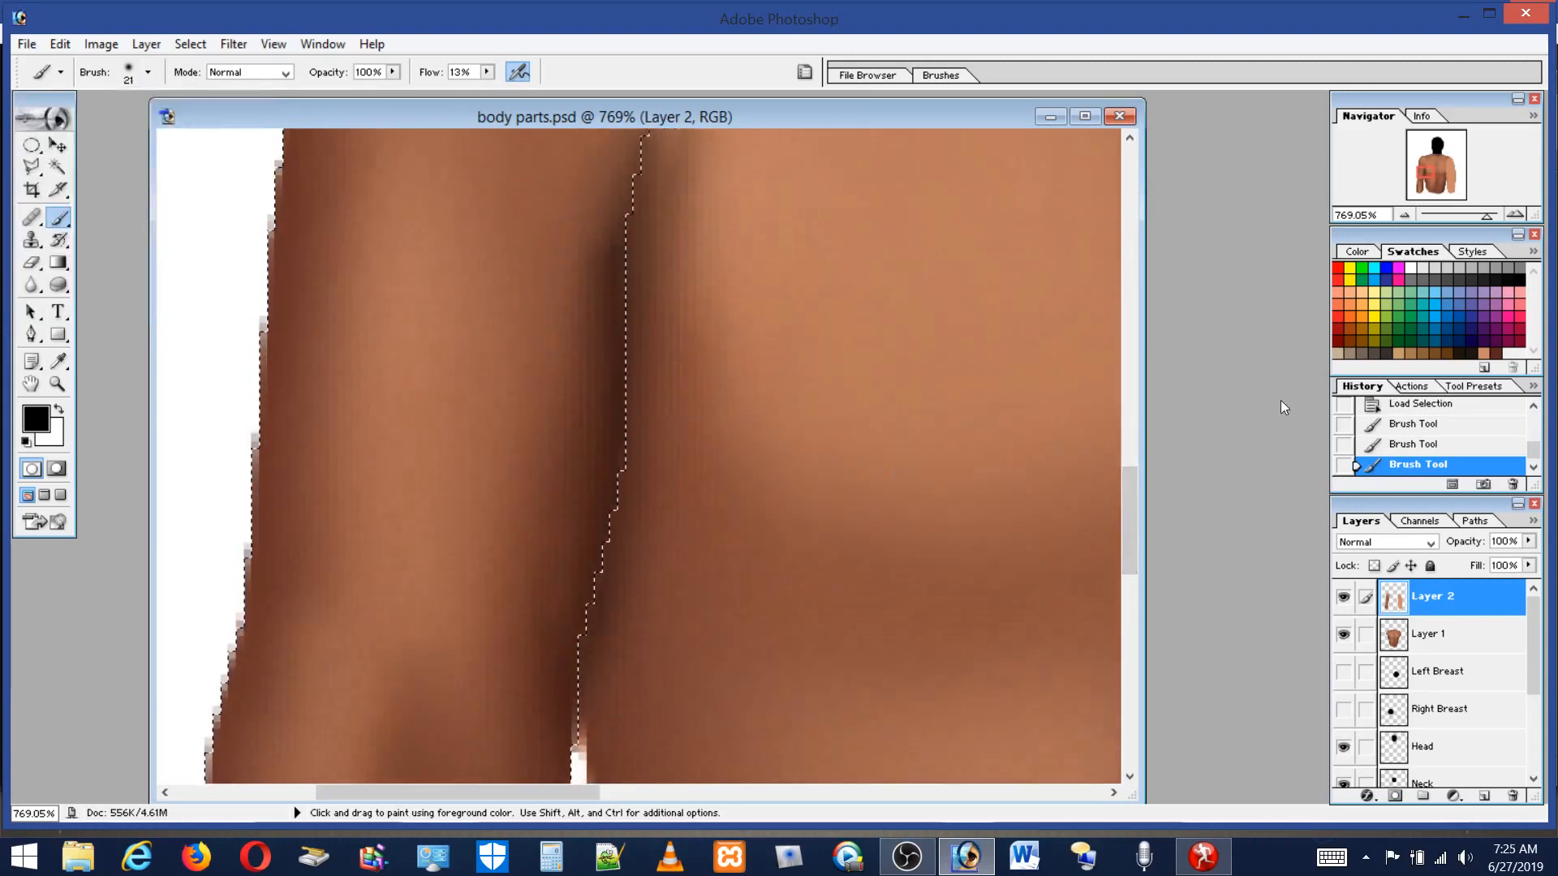
{"action": "left_click", "coordinate": [1483, 348]}
{"action": "mouse_move", "coordinate": [538, 275]}
{"action": "left_mouse_down"}
{"action": "mouse_move", "coordinate": [521, 499]}
{"action": "mouse_move", "coordinate": [495, 633]}
{"action": "left_mouse_up"}
{"action": "mouse_move", "coordinate": [544, 171]}
{"action": "left_mouse_down"}
{"action": "mouse_move", "coordinate": [568, 372]}
{"action": "mouse_move", "coordinate": [511, 660]}
{"action": "mouse_move", "coordinate": [486, 672]}
{"action": "left_mouse_up"}
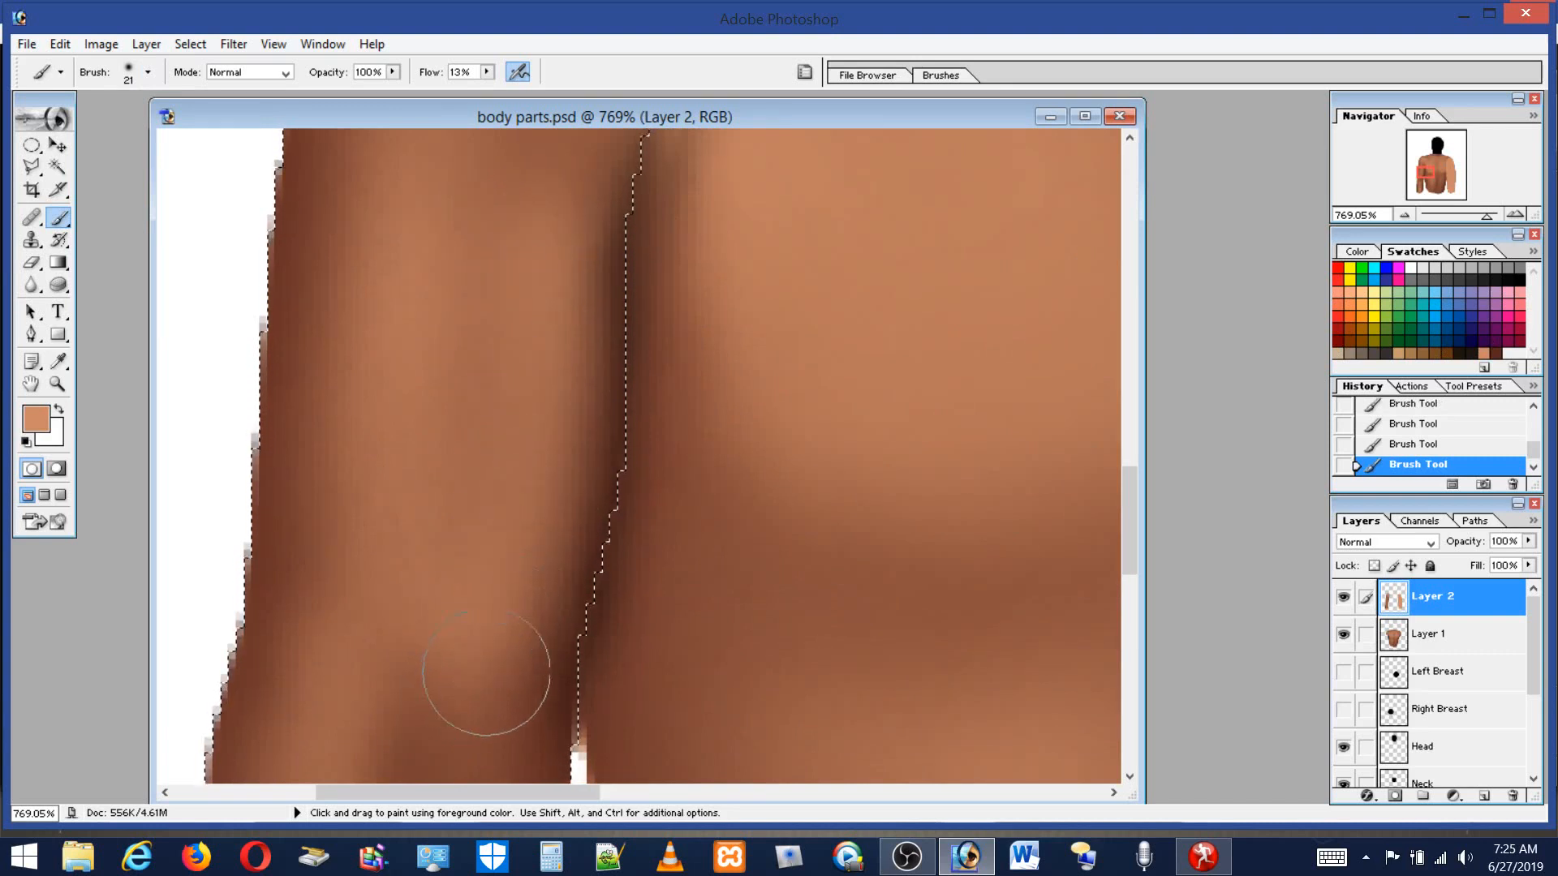
{"action": "mouse_move", "coordinate": [508, 286]}
{"action": "left_mouse_down"}
{"action": "mouse_move", "coordinate": [477, 325]}
{"action": "mouse_move", "coordinate": [469, 542]}
{"action": "left_mouse_up"}
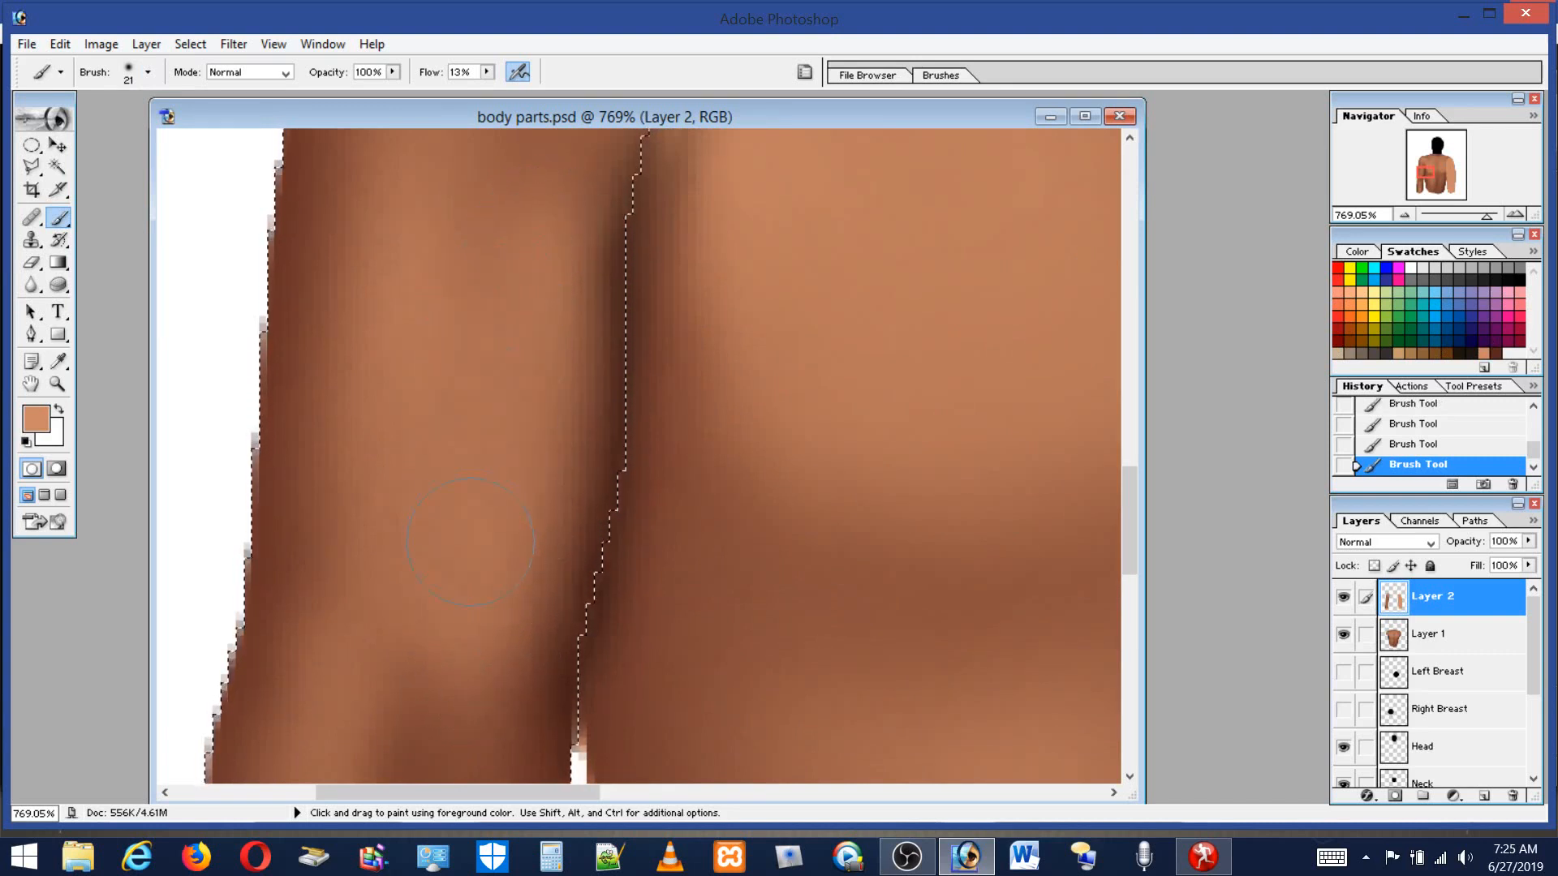
{"action": "left_click_drag", "start_coordinate": [430, 376], "coordinate": [429, 712]}
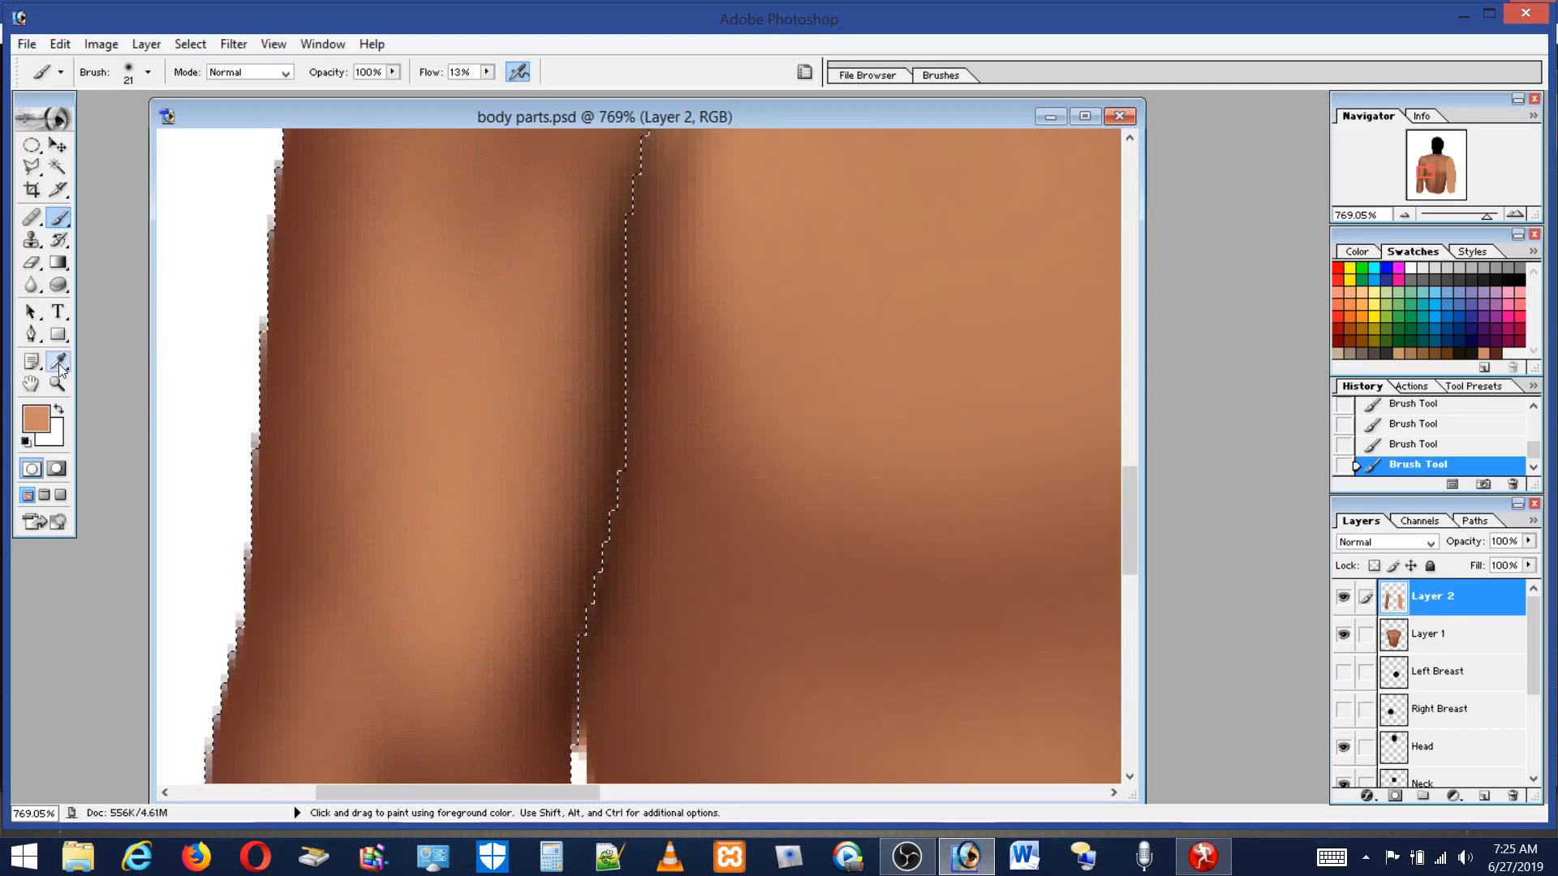
Fit the image on screen and zoom in to about 369% on the upper arm and shoulder crease.
{"action": "double_click", "coordinate": [31, 384]}
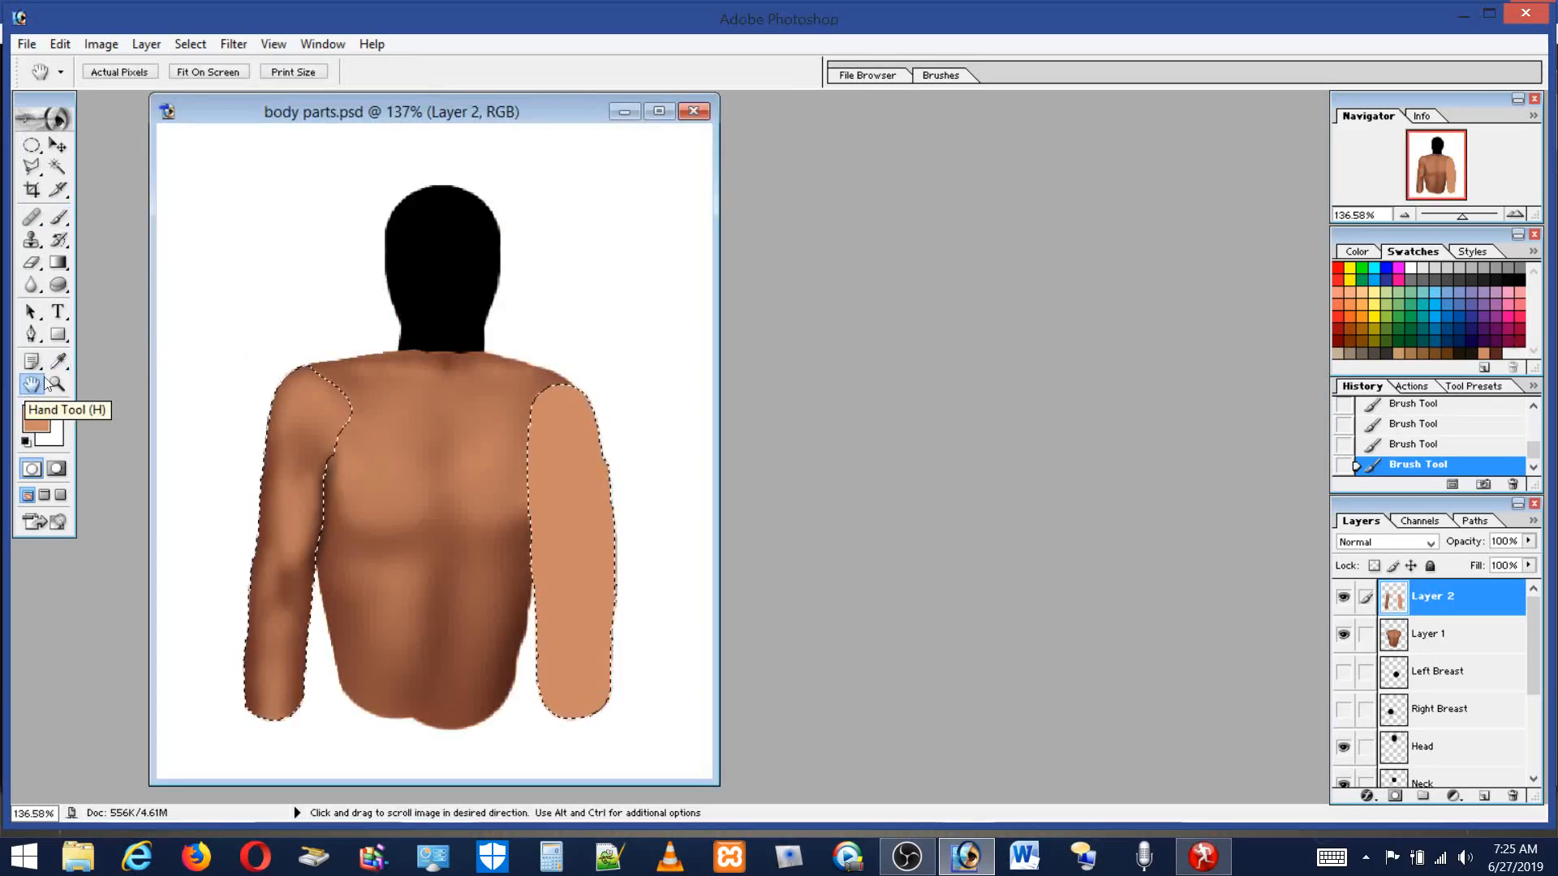
{"action": "left_click", "coordinate": [58, 384]}
{"action": "left_click_drag", "start_coordinate": [217, 404], "coordinate": [410, 647]}
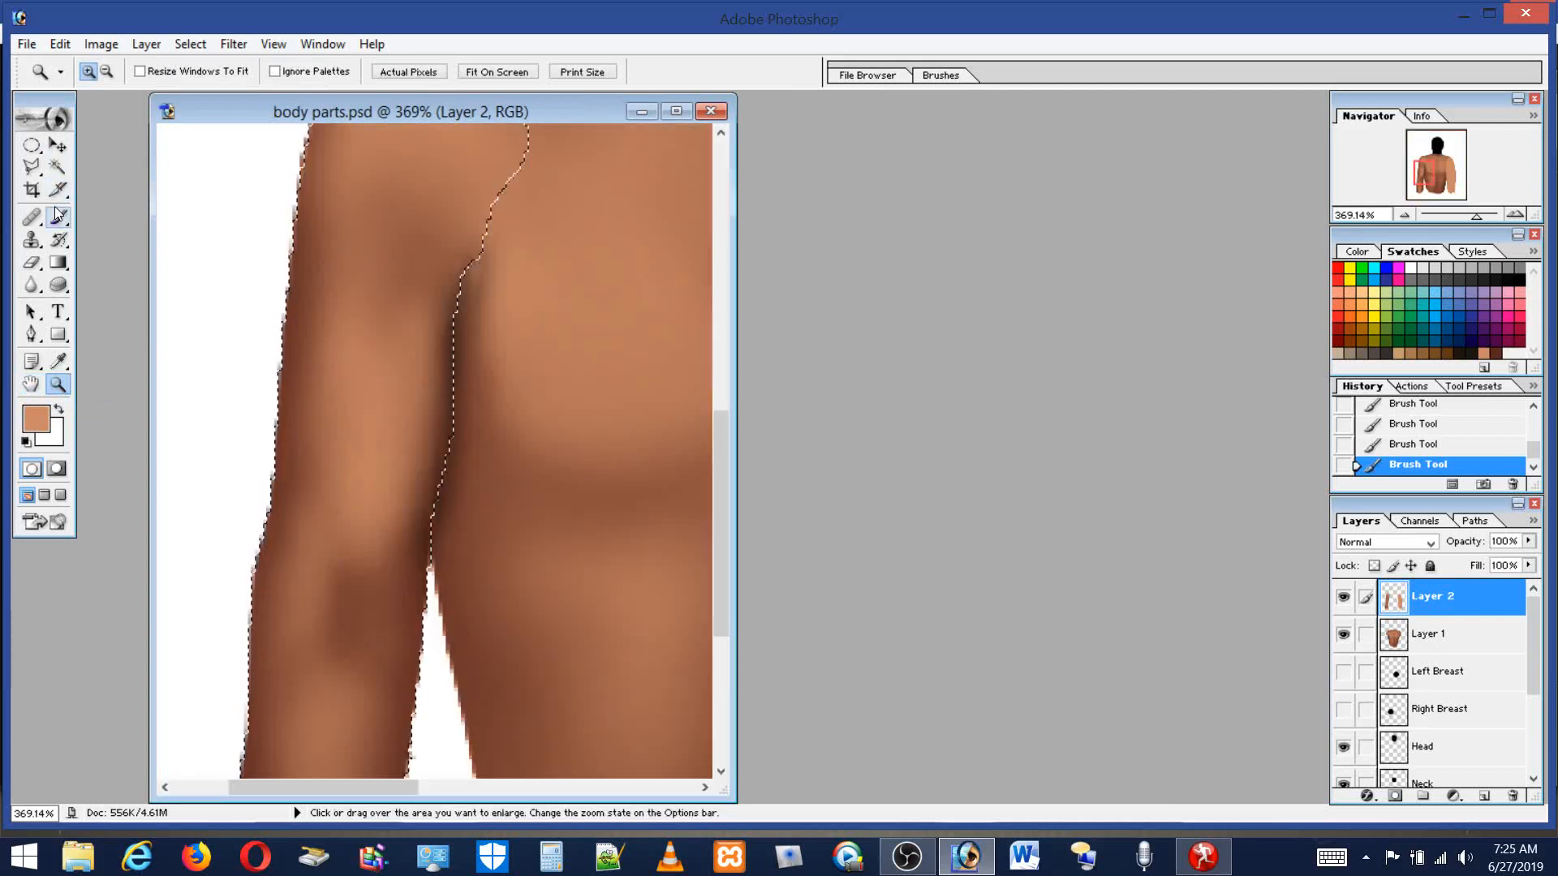
{"action": "left_click", "coordinate": [59, 239]}
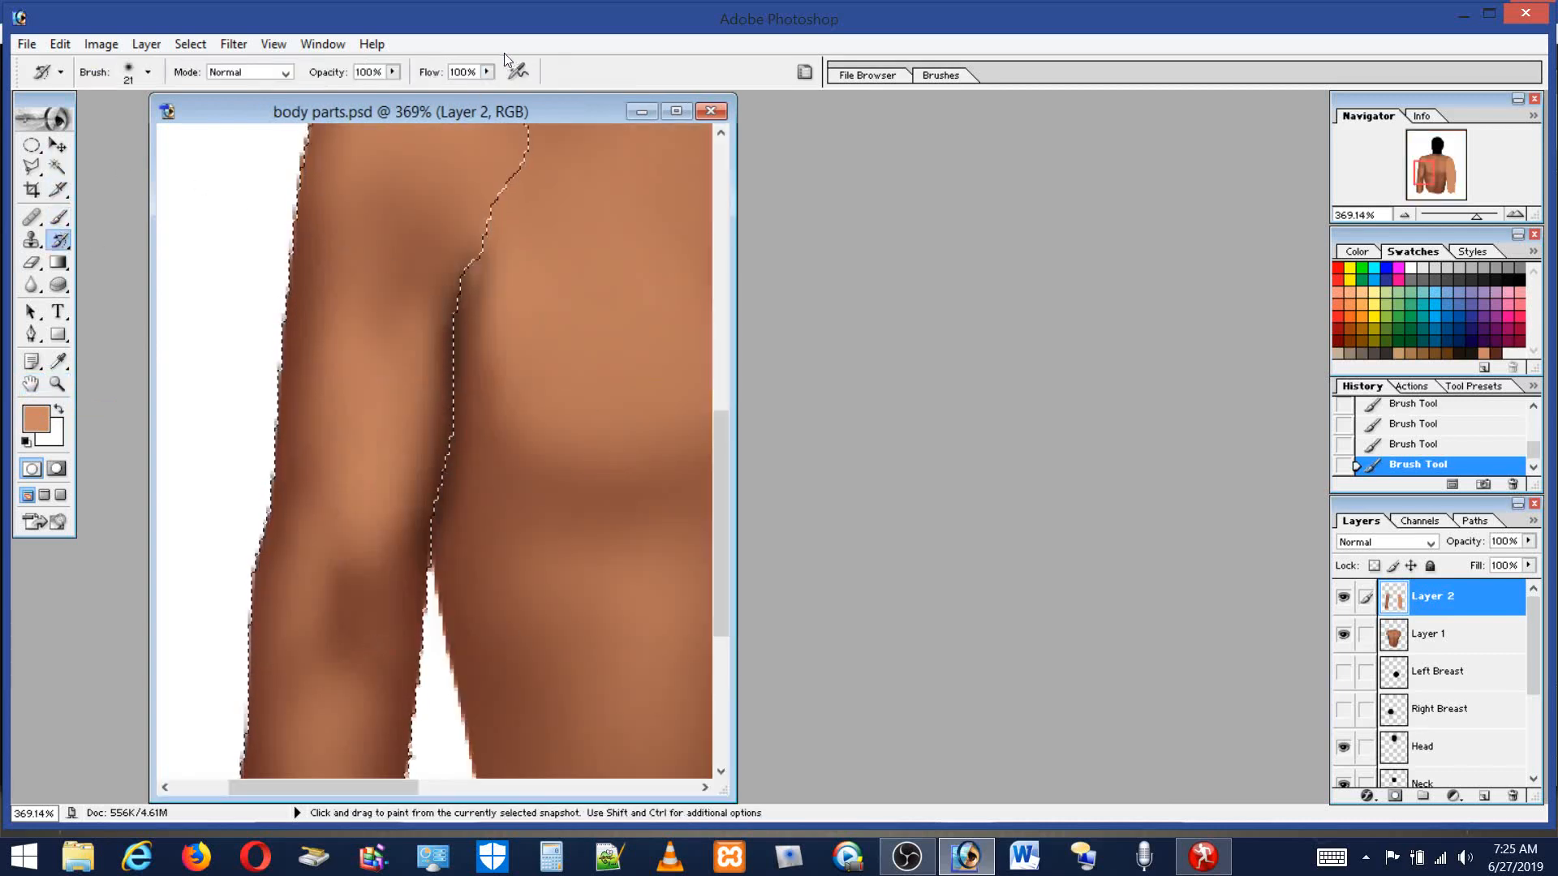
{"action": "left_click", "coordinate": [486, 72]}
{"action": "left_click", "coordinate": [397, 89]}
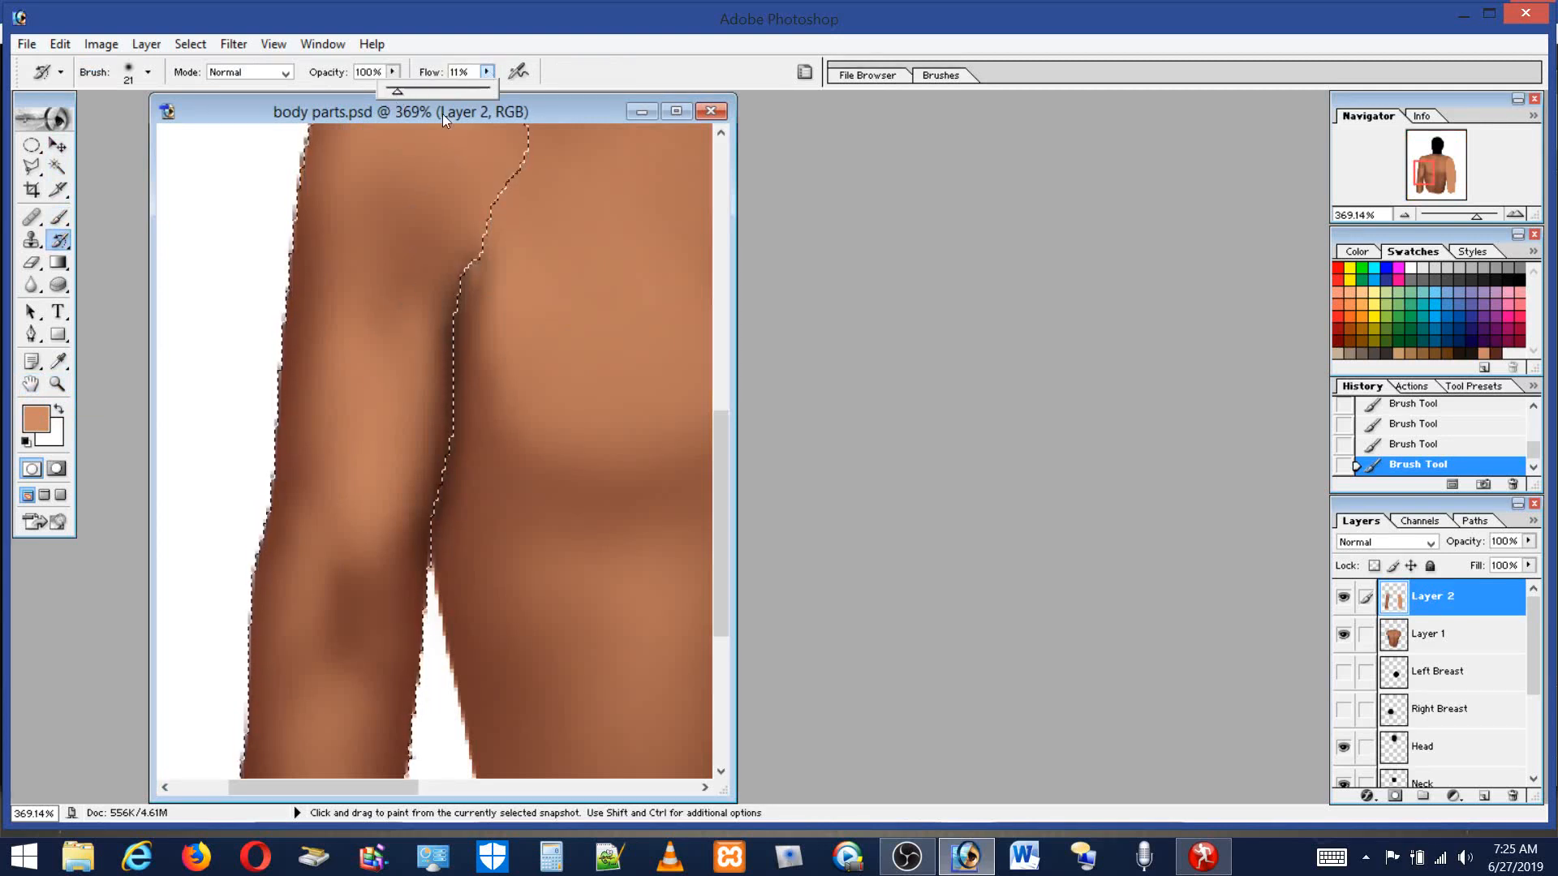
{"action": "left_click", "coordinate": [59, 217]}
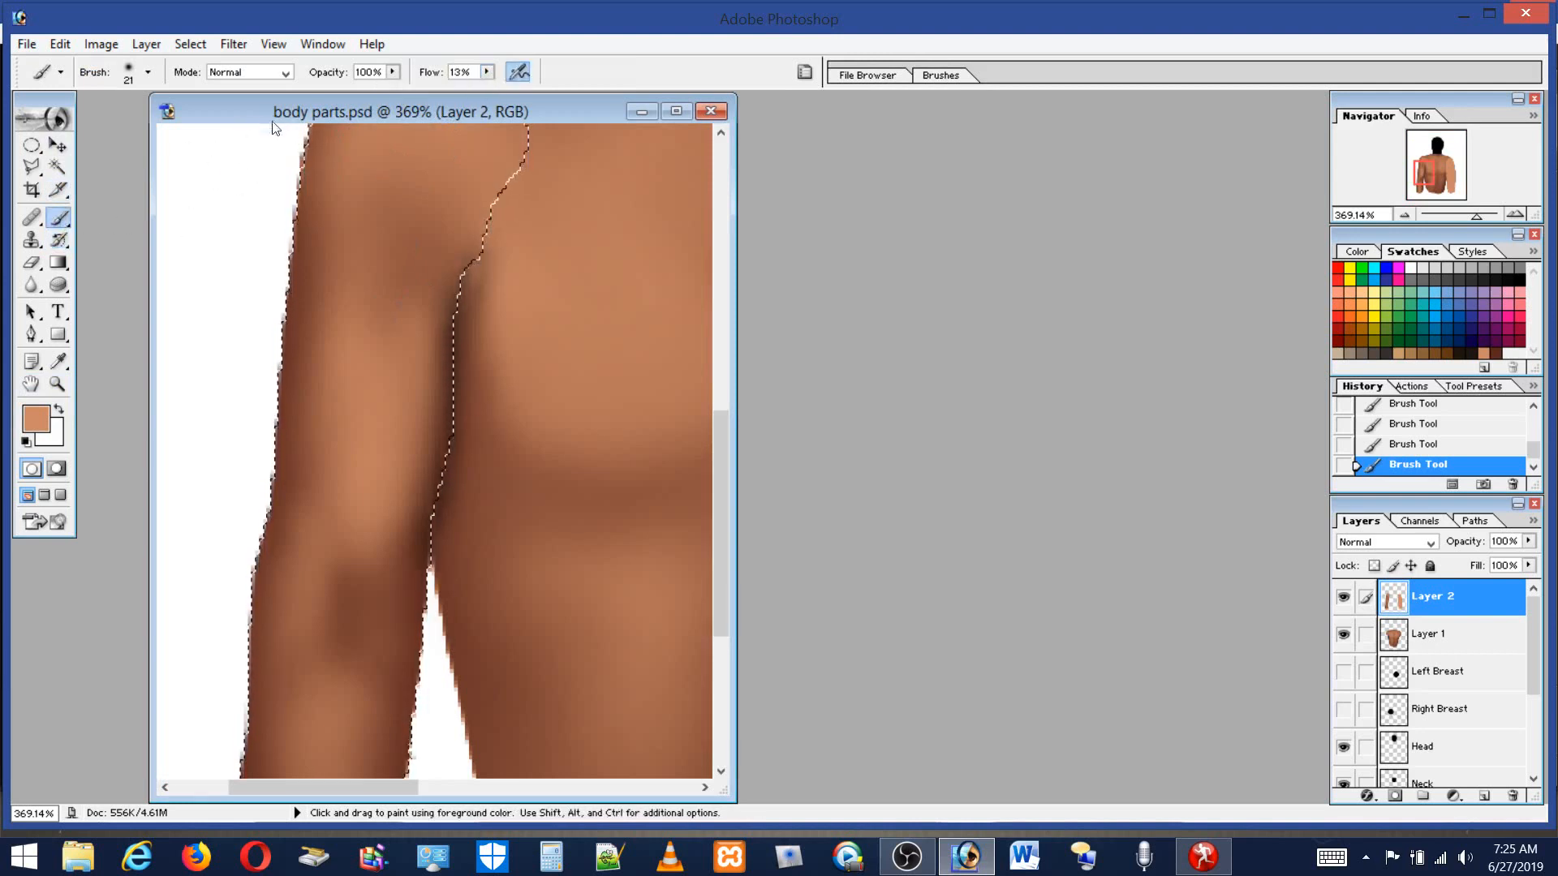
Enlarge the brush to 46 px and pick a dark brown swatch.
{"action": "left_click", "coordinate": [148, 72]}
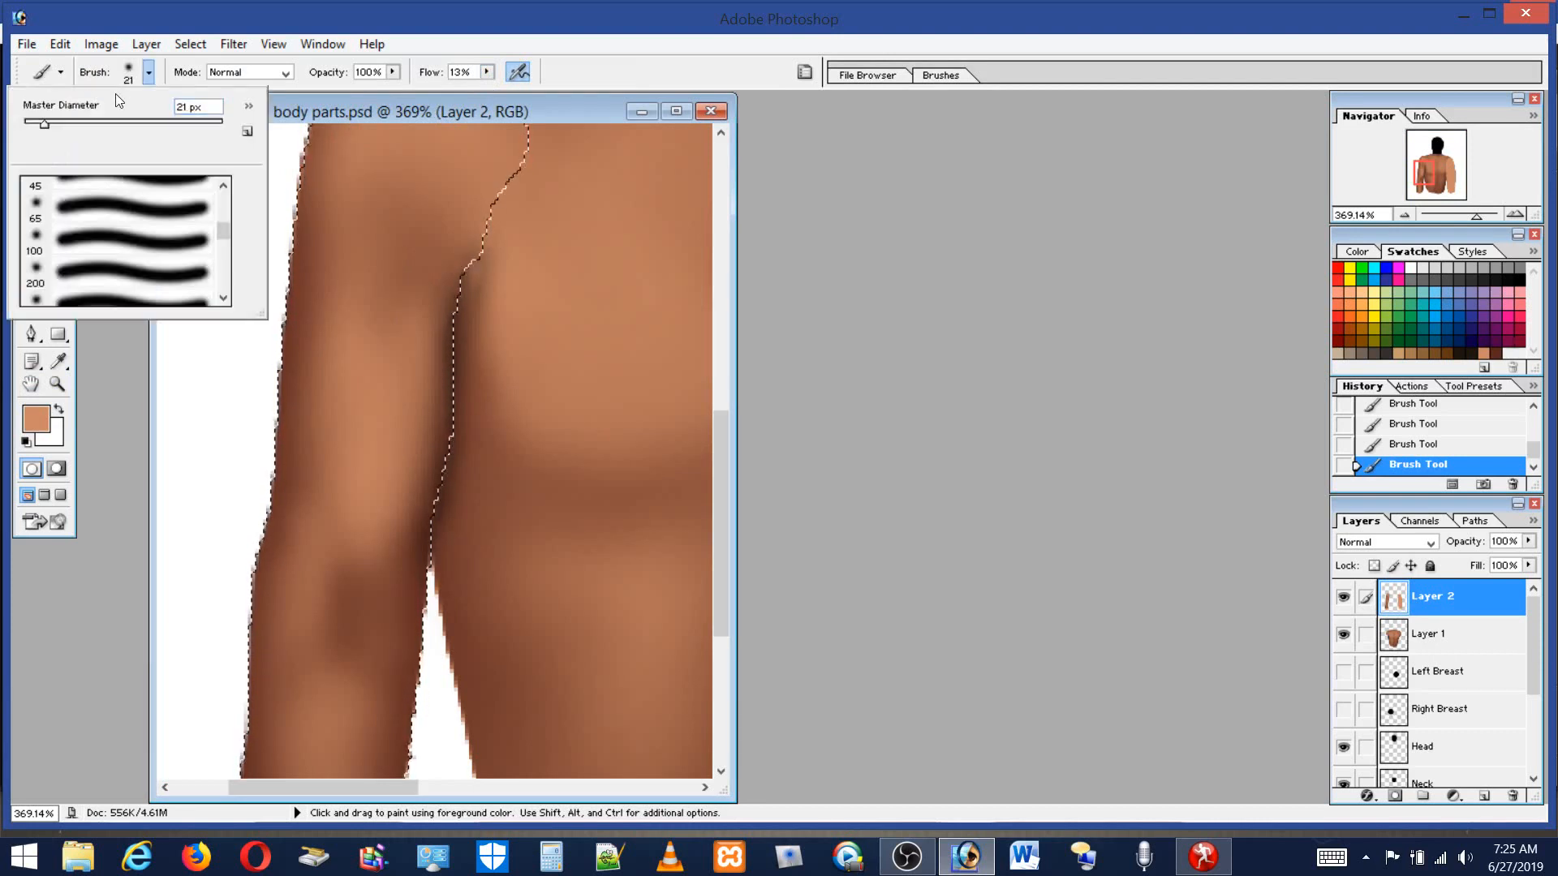
{"action": "left_click_drag", "start_coordinate": [44, 123], "coordinate": [70, 126]}
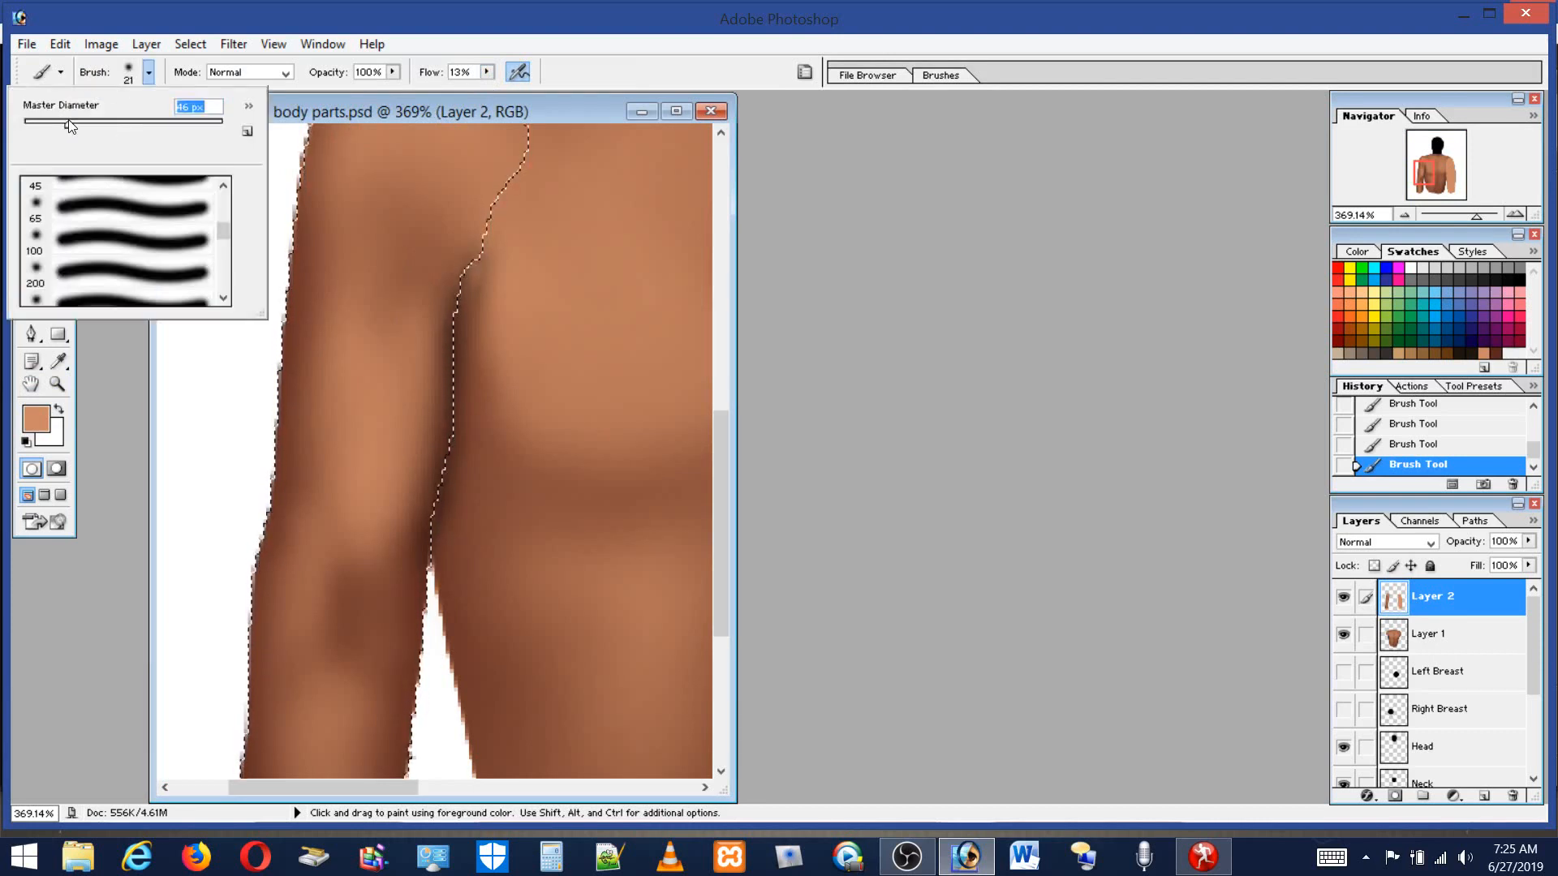
{"action": "mouse_move", "coordinate": [372, 315]}
{"action": "left_mouse_down"}
{"action": "mouse_move", "coordinate": [378, 404]}
{"action": "mouse_move", "coordinate": [367, 316]}
{"action": "left_mouse_up"}
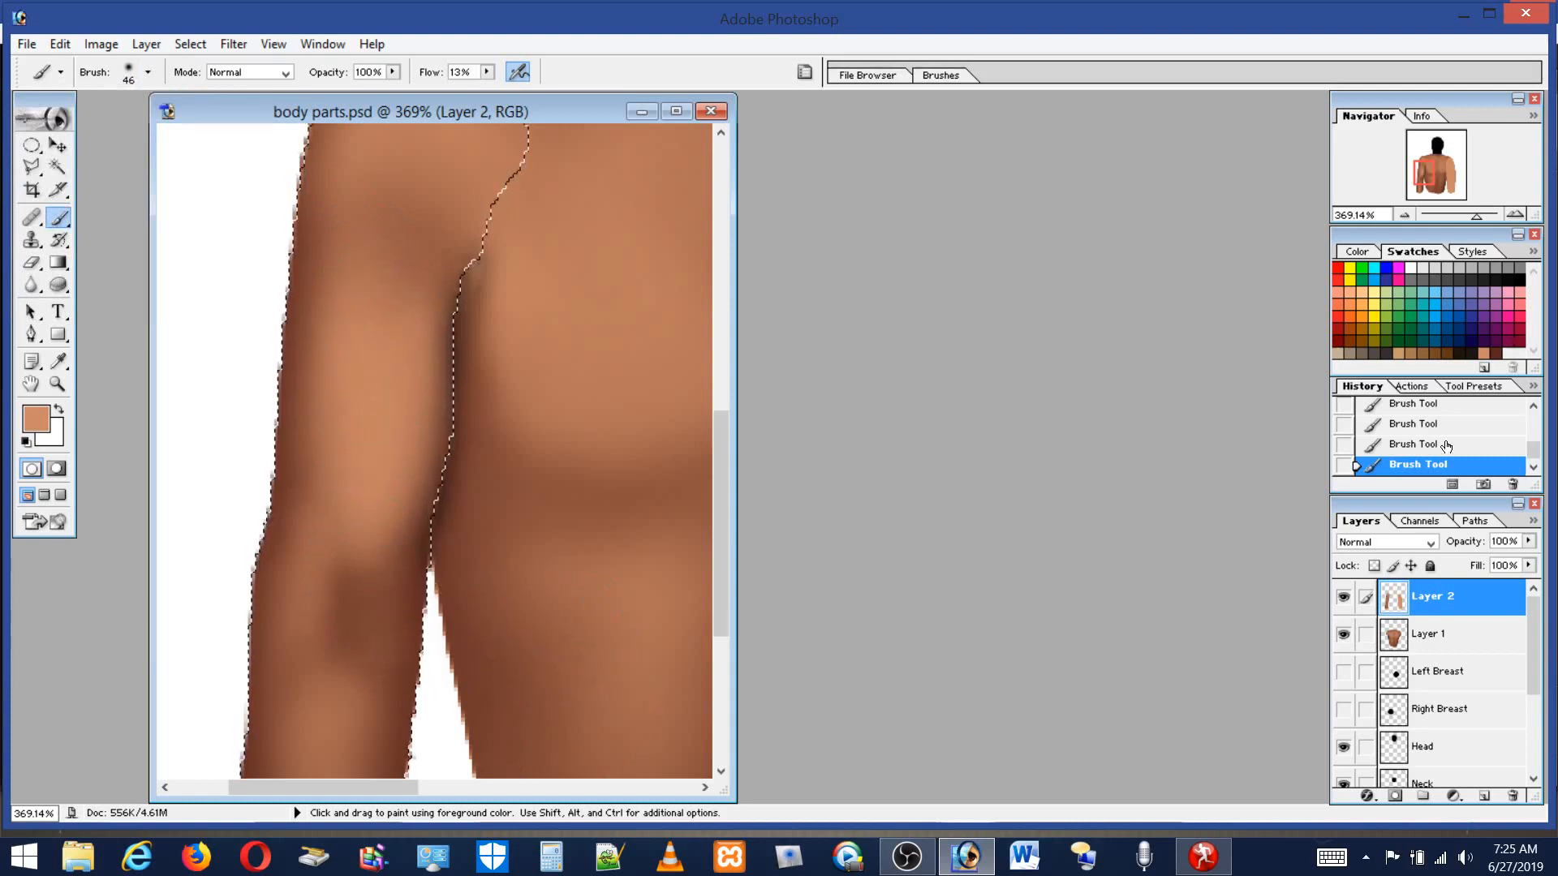
{"action": "left_click", "coordinate": [1497, 352]}
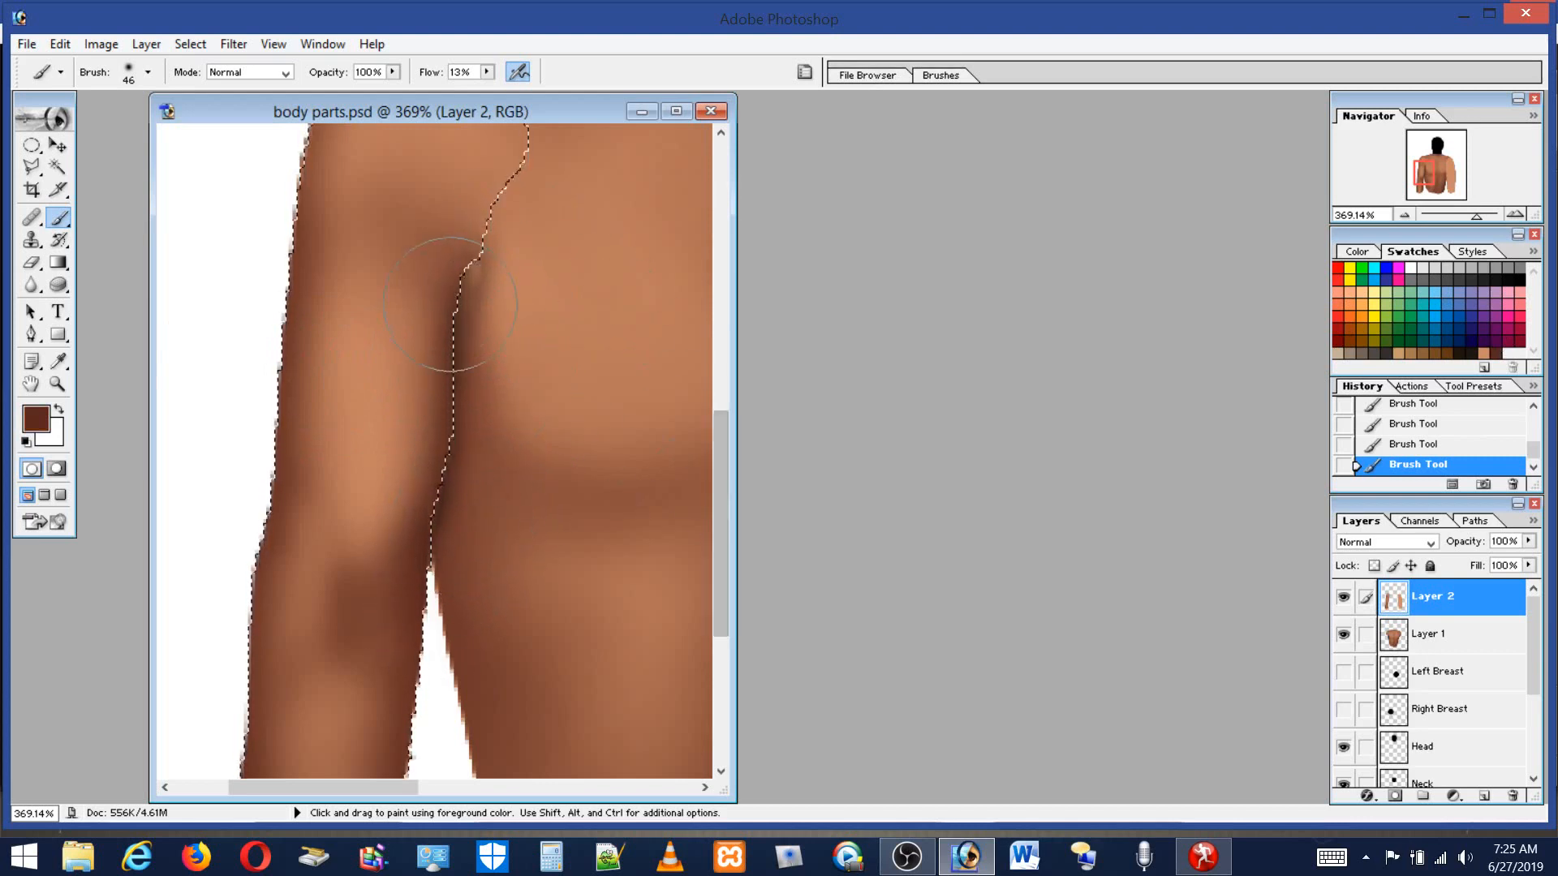
Deselect the arm outline and widen the document window, discarding a trial elliptical selection around the crease.
{"action": "left_click", "coordinate": [32, 145]}
{"action": "left_click", "coordinate": [247, 211]}
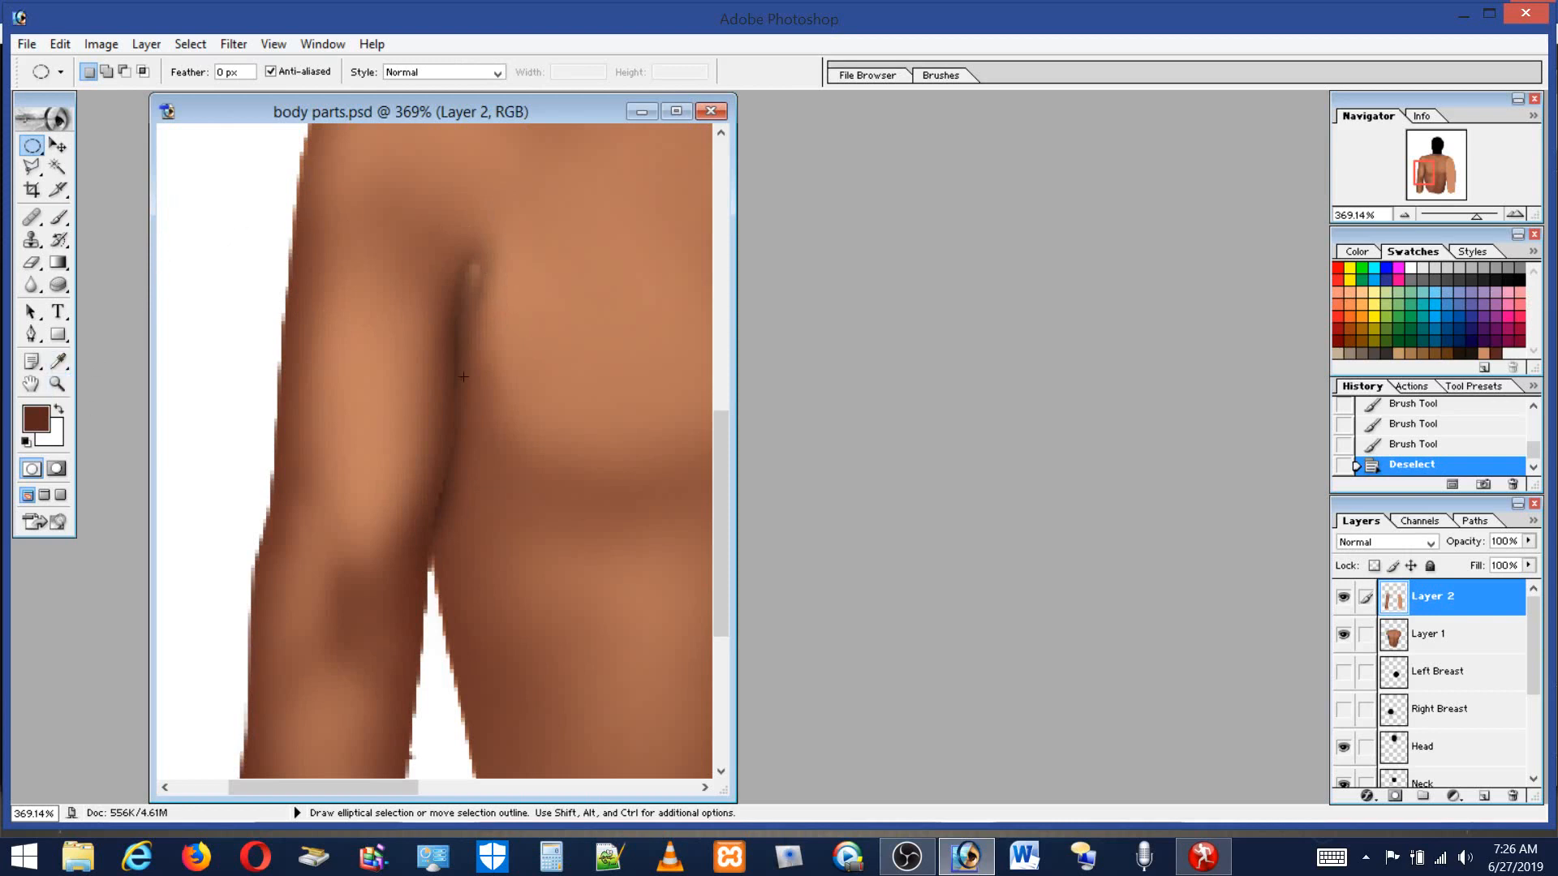
{"action": "left_click_drag", "start_coordinate": [512, 414], "coordinate": [558, 410]}
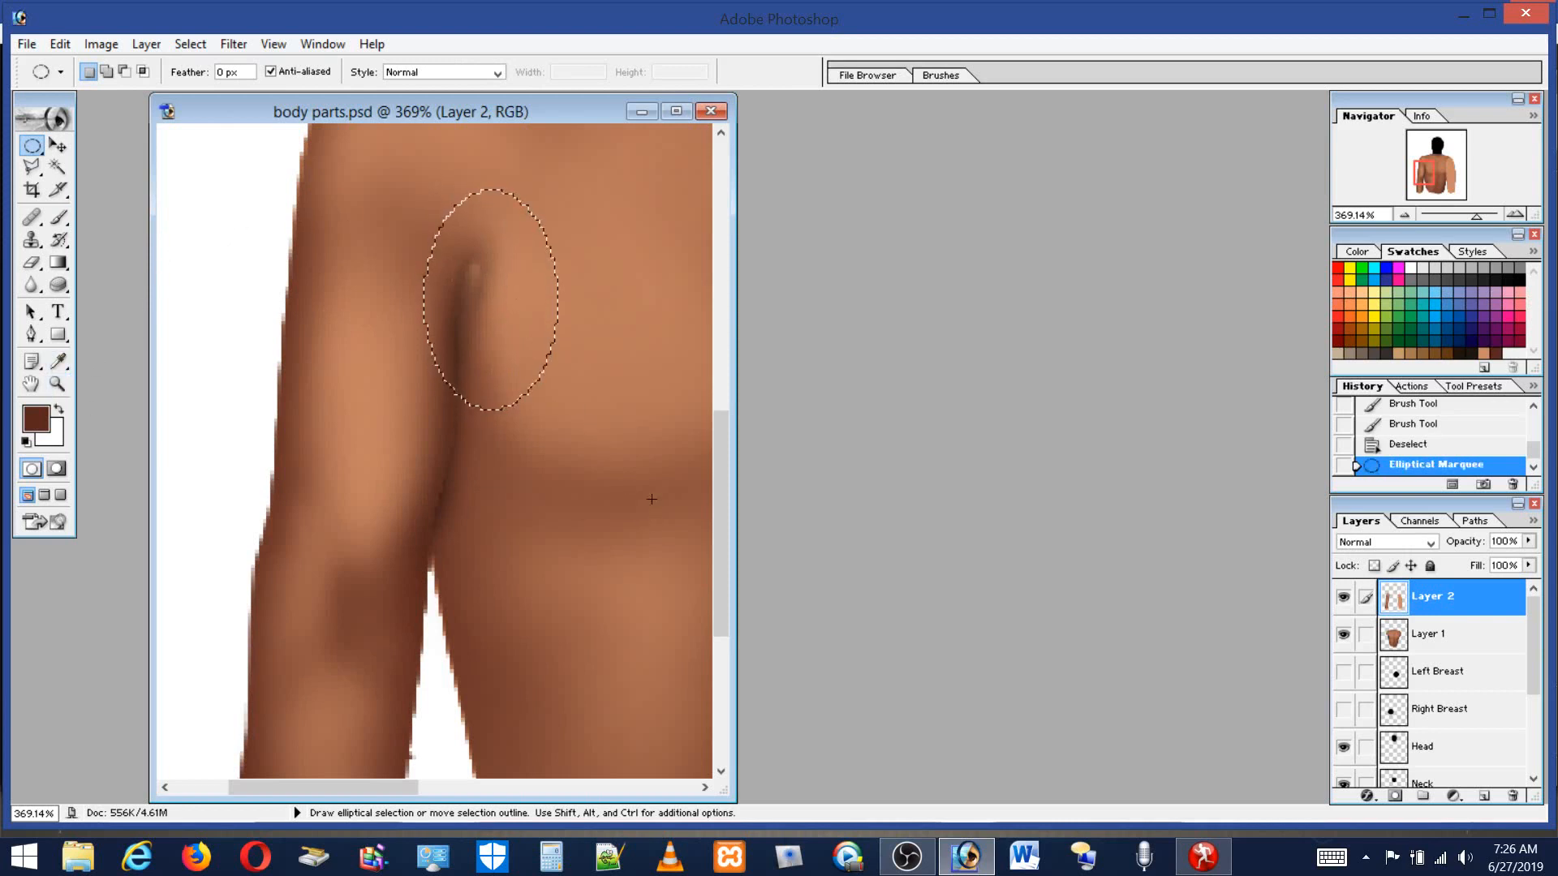
{"action": "left_click", "coordinate": [57, 384]}
{"action": "left_click_drag", "start_coordinate": [735, 582], "coordinate": [1178, 582]}
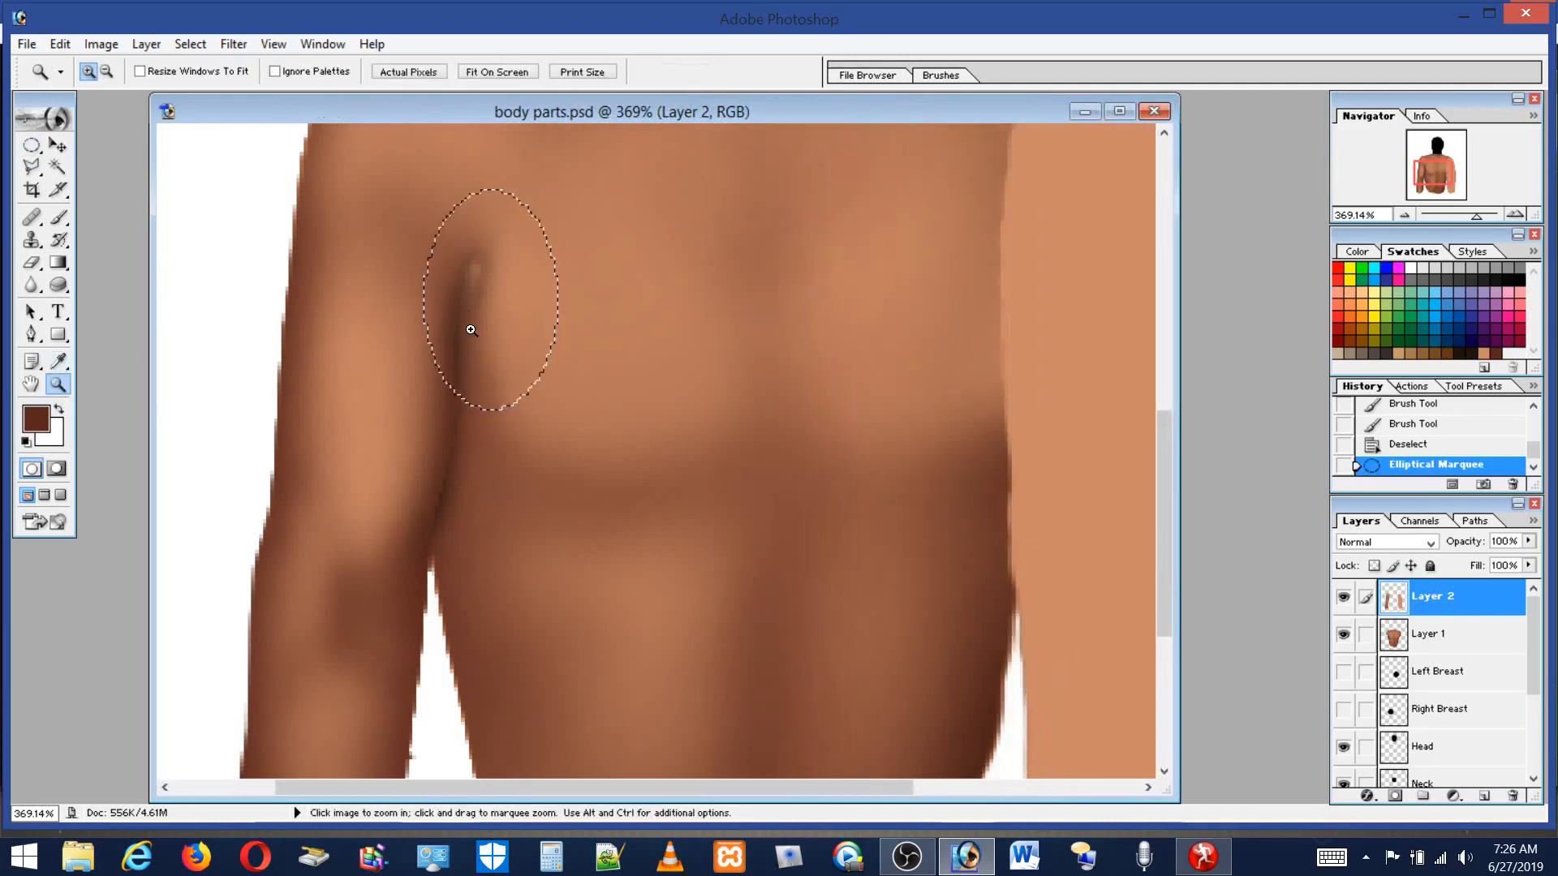
{"action": "left_click", "coordinate": [31, 146]}
{"action": "left_click", "coordinate": [319, 206]}
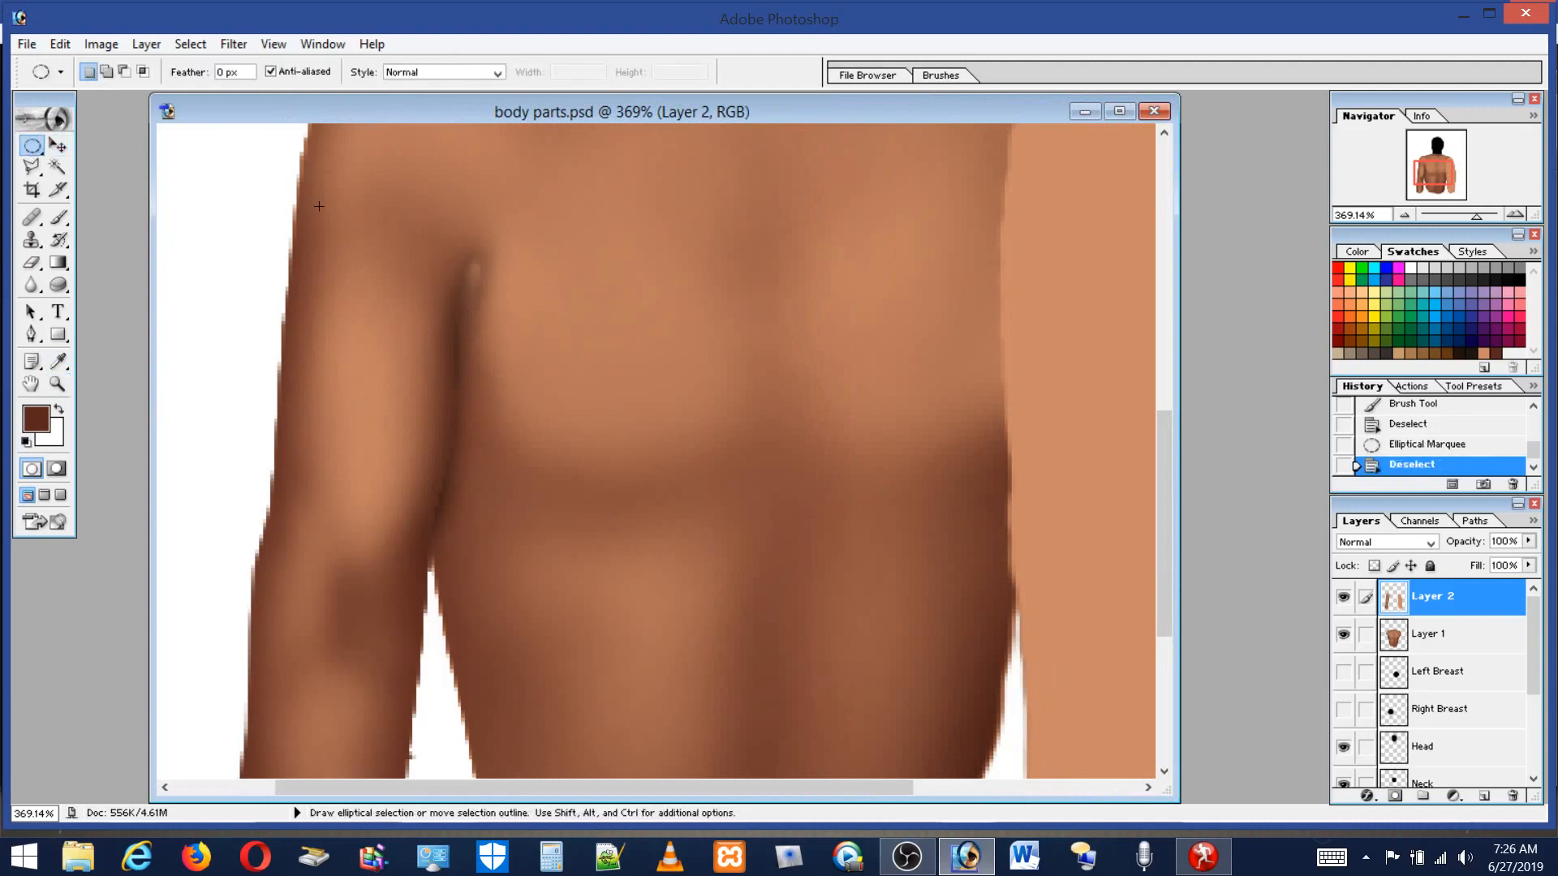
Zoom in to 1240% on the crease and erase the top of the dark stroke on Layer 2 with a 4 px eraser.
{"action": "left_click", "coordinate": [57, 384]}
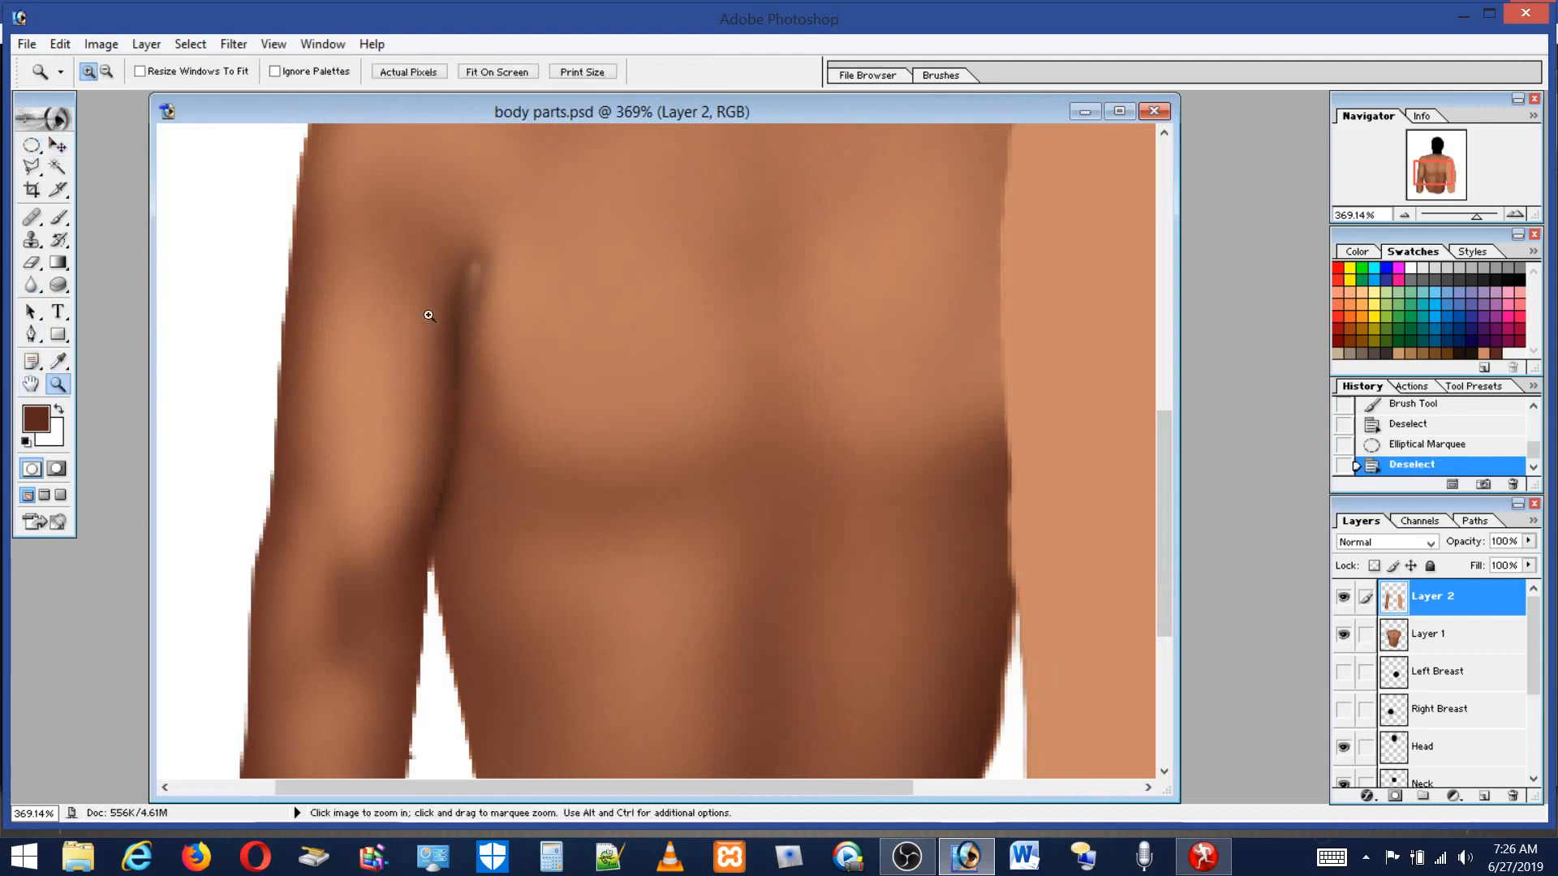
{"action": "left_click_drag", "start_coordinate": [543, 404], "coordinate": [544, 404]}
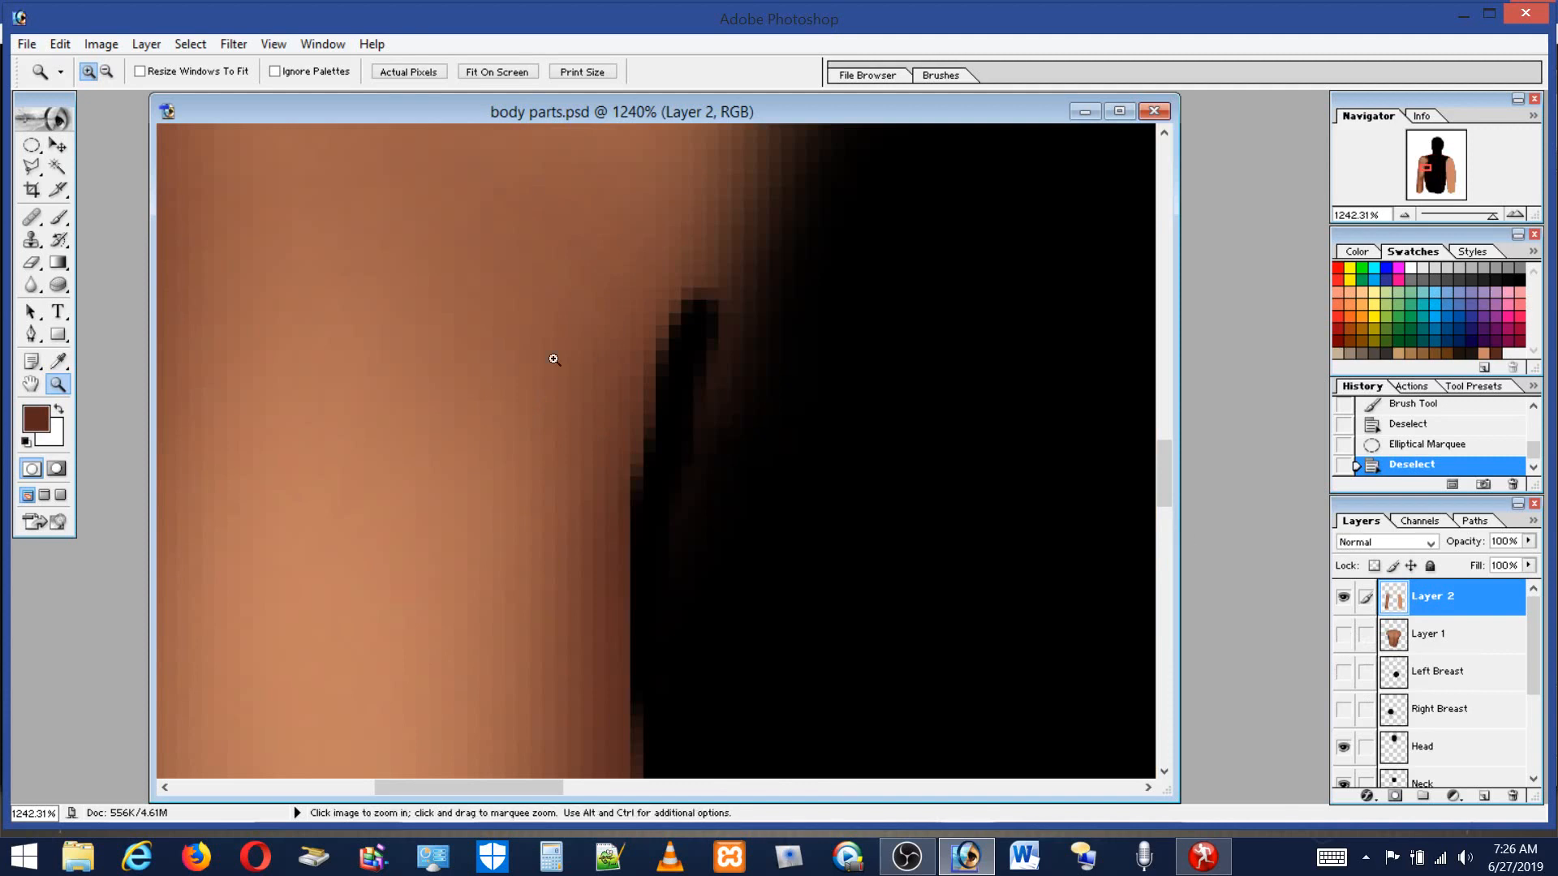
{"action": "left_click", "coordinate": [59, 218]}
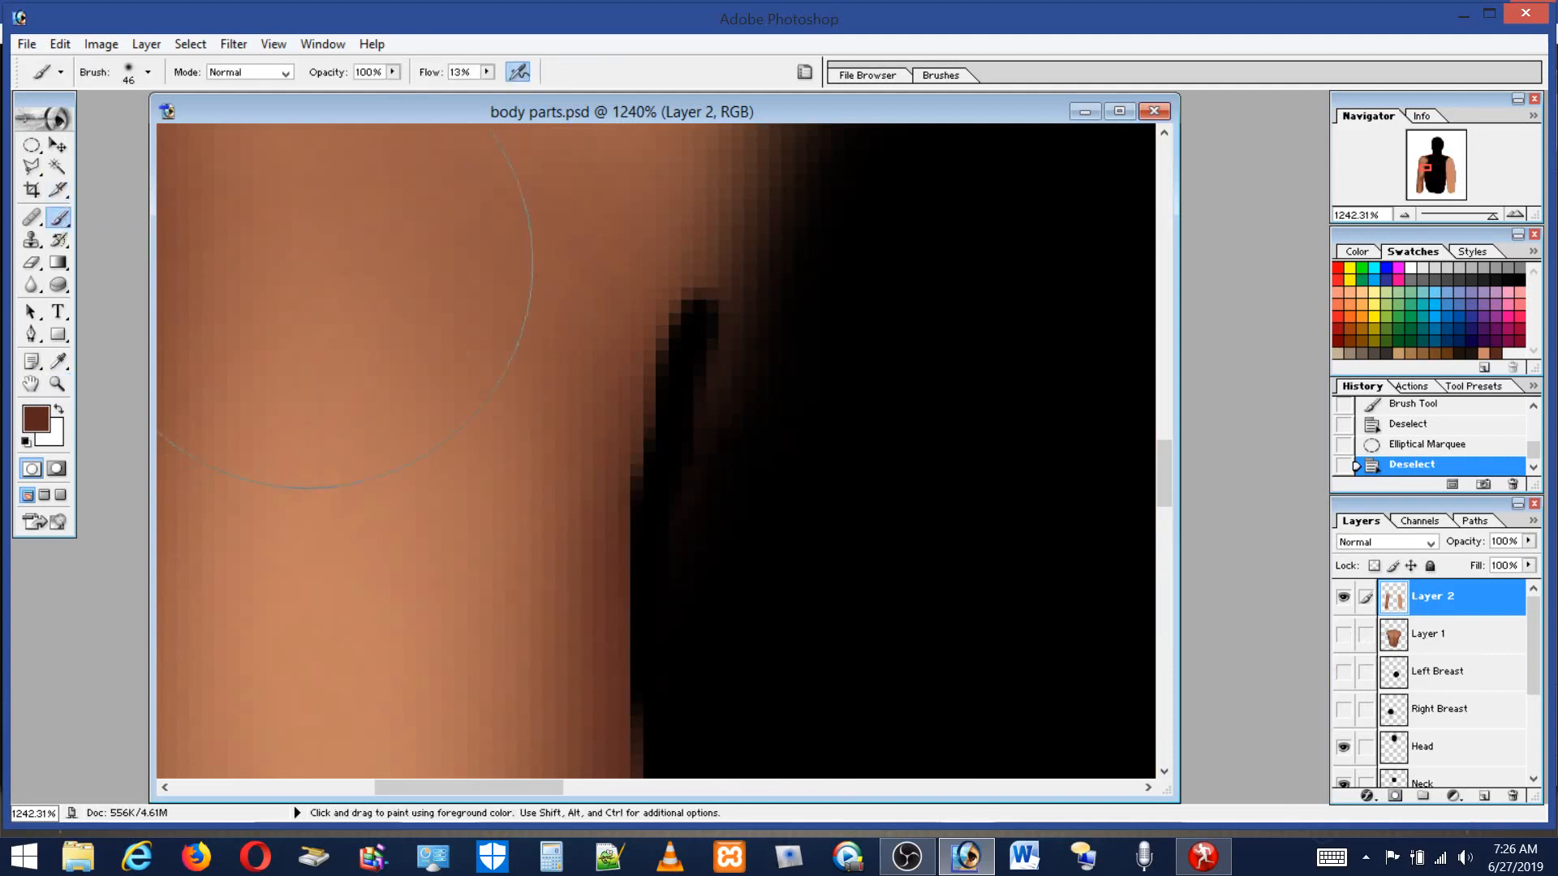
{"action": "left_click", "coordinate": [32, 262]}
{"action": "mouse_move", "coordinate": [786, 263]}
{"action": "left_mouse_down"}
{"action": "mouse_move", "coordinate": [716, 311]}
{"action": "mouse_move", "coordinate": [701, 349]}
{"action": "mouse_move", "coordinate": [749, 276]}
{"action": "mouse_move", "coordinate": [699, 347]}
{"action": "mouse_move", "coordinate": [756, 338]}
{"action": "mouse_move", "coordinate": [720, 429]}
{"action": "mouse_move", "coordinate": [674, 480]}
{"action": "mouse_move", "coordinate": [715, 452]}
{"action": "mouse_move", "coordinate": [651, 562]}
{"action": "mouse_move", "coordinate": [781, 301]}
{"action": "mouse_move", "coordinate": [762, 309]}
{"action": "mouse_move", "coordinate": [792, 404]}
{"action": "left_mouse_up"}
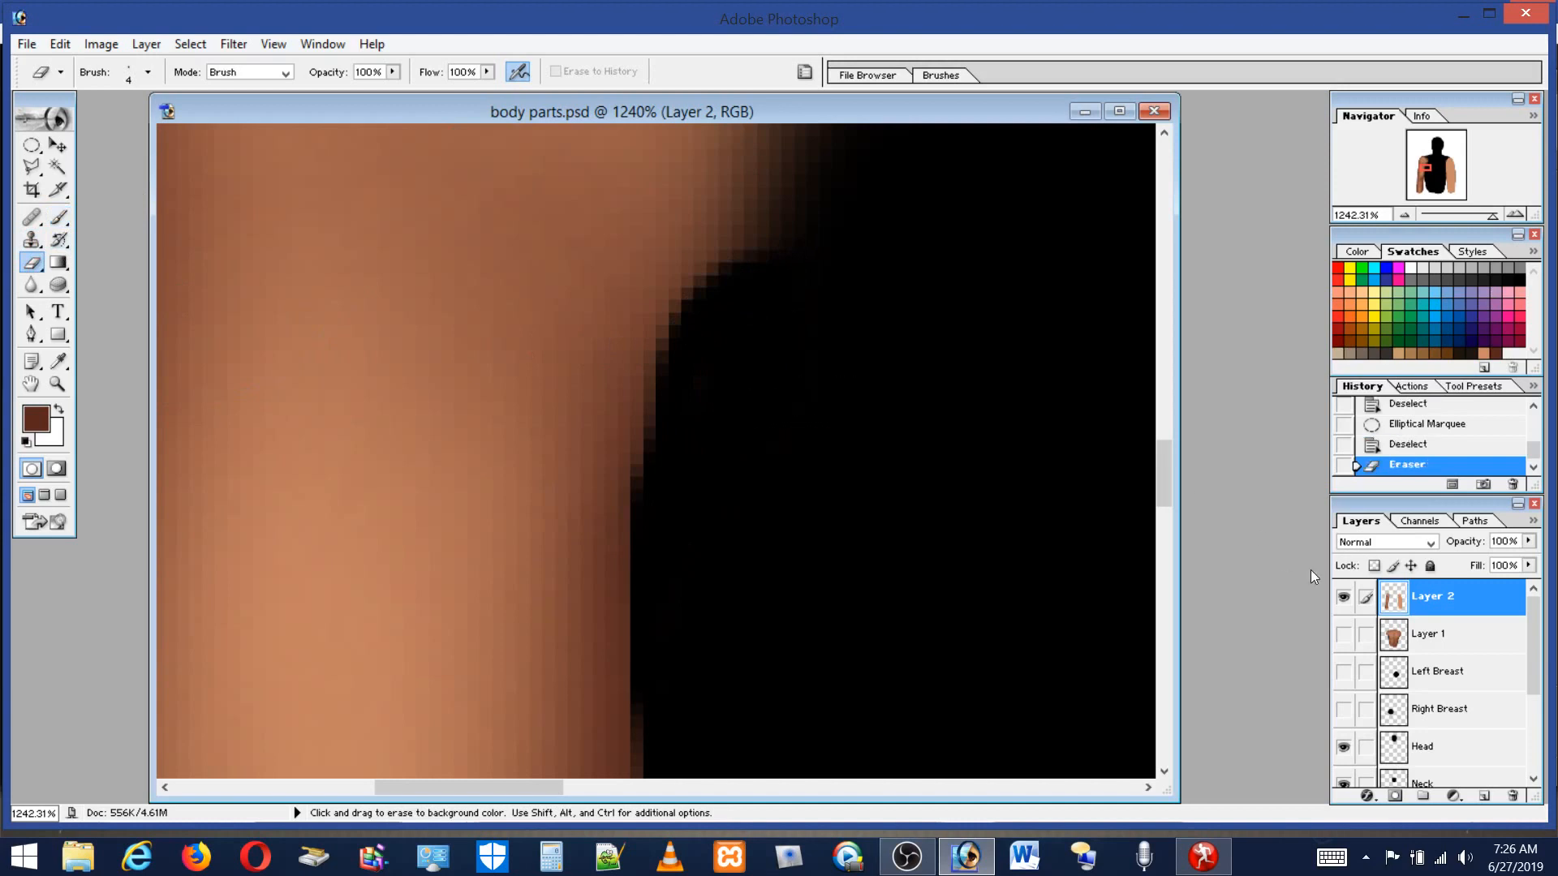
Try erasing on Layer 1 with a 24 px eraser, then undo the erase.
{"action": "left_click", "coordinate": [1434, 636]}
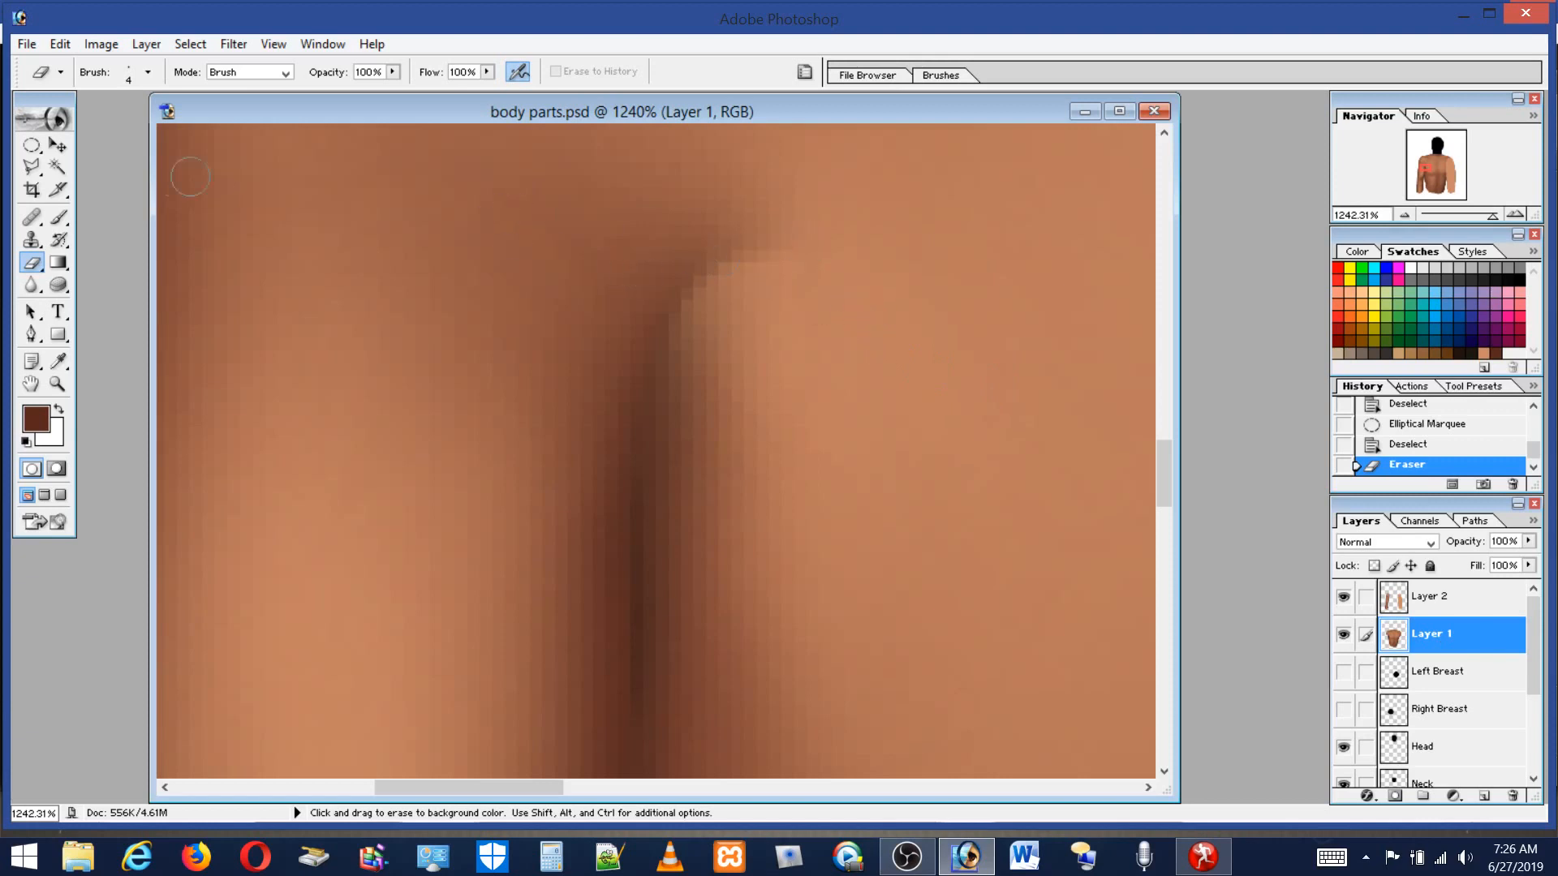
{"action": "left_click", "coordinate": [59, 217]}
{"action": "left_click", "coordinate": [33, 262]}
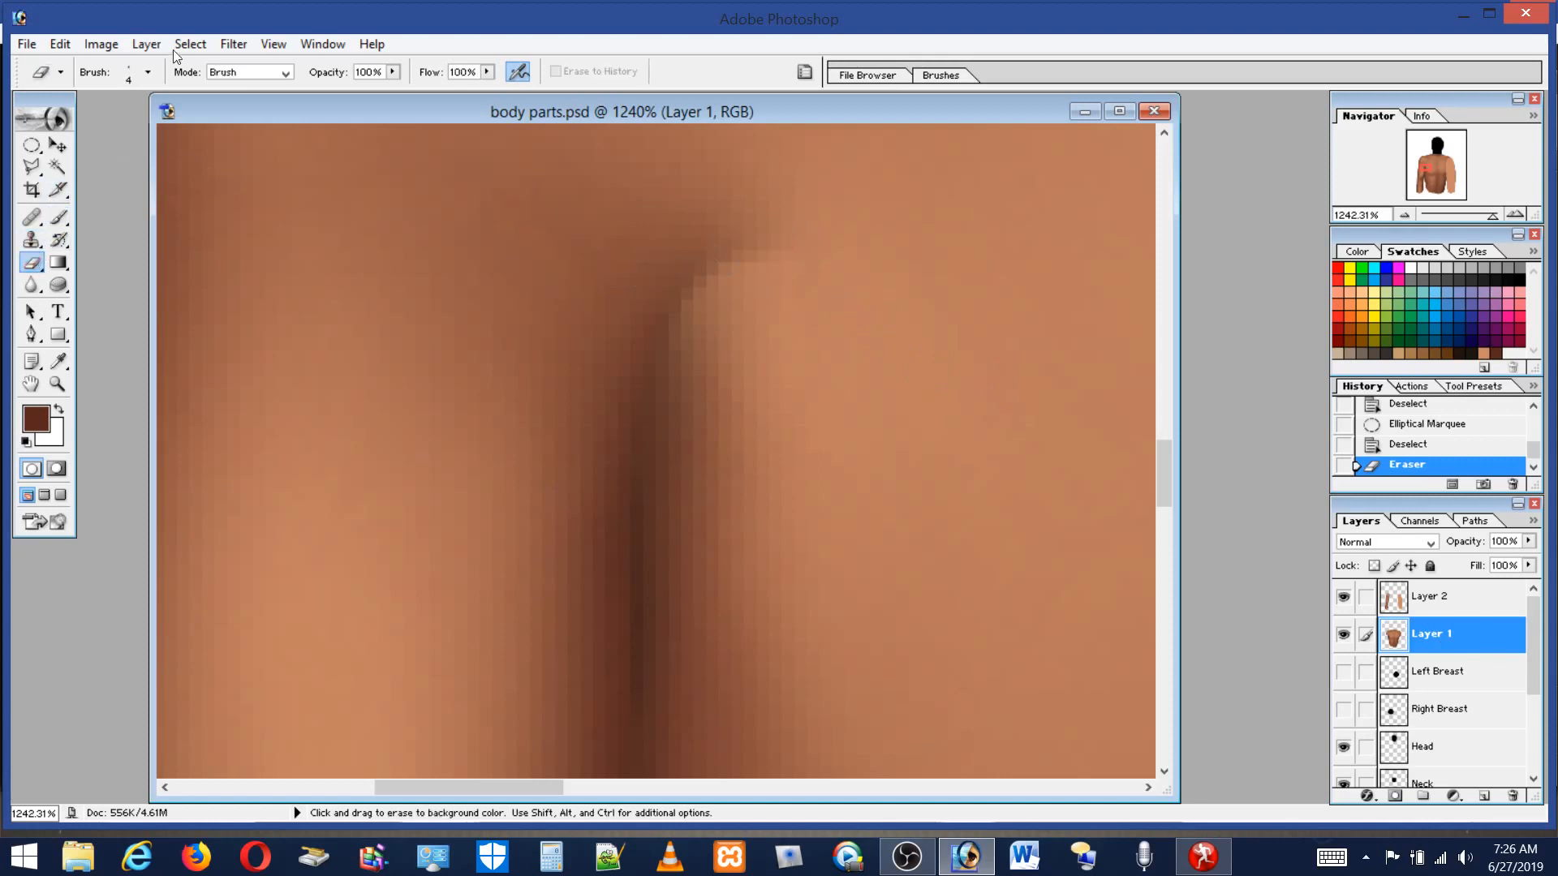
{"action": "left_click", "coordinate": [126, 73]}
{"action": "left_click", "coordinate": [68, 121]}
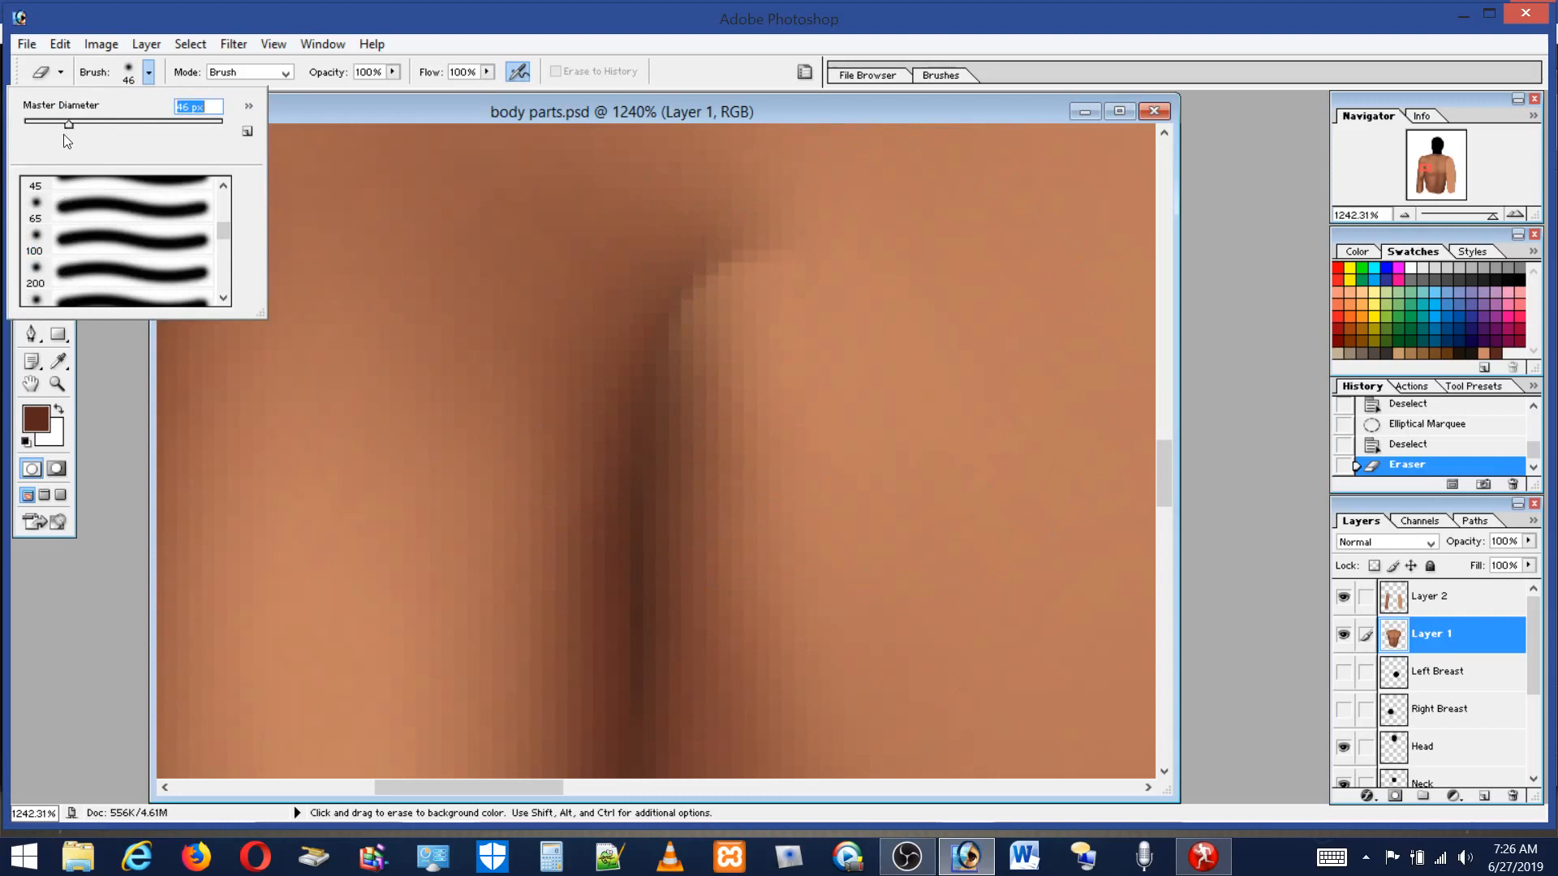
{"action": "left_click_drag", "start_coordinate": [51, 126], "coordinate": [46, 125]}
{"action": "left_click", "coordinate": [826, 304]}
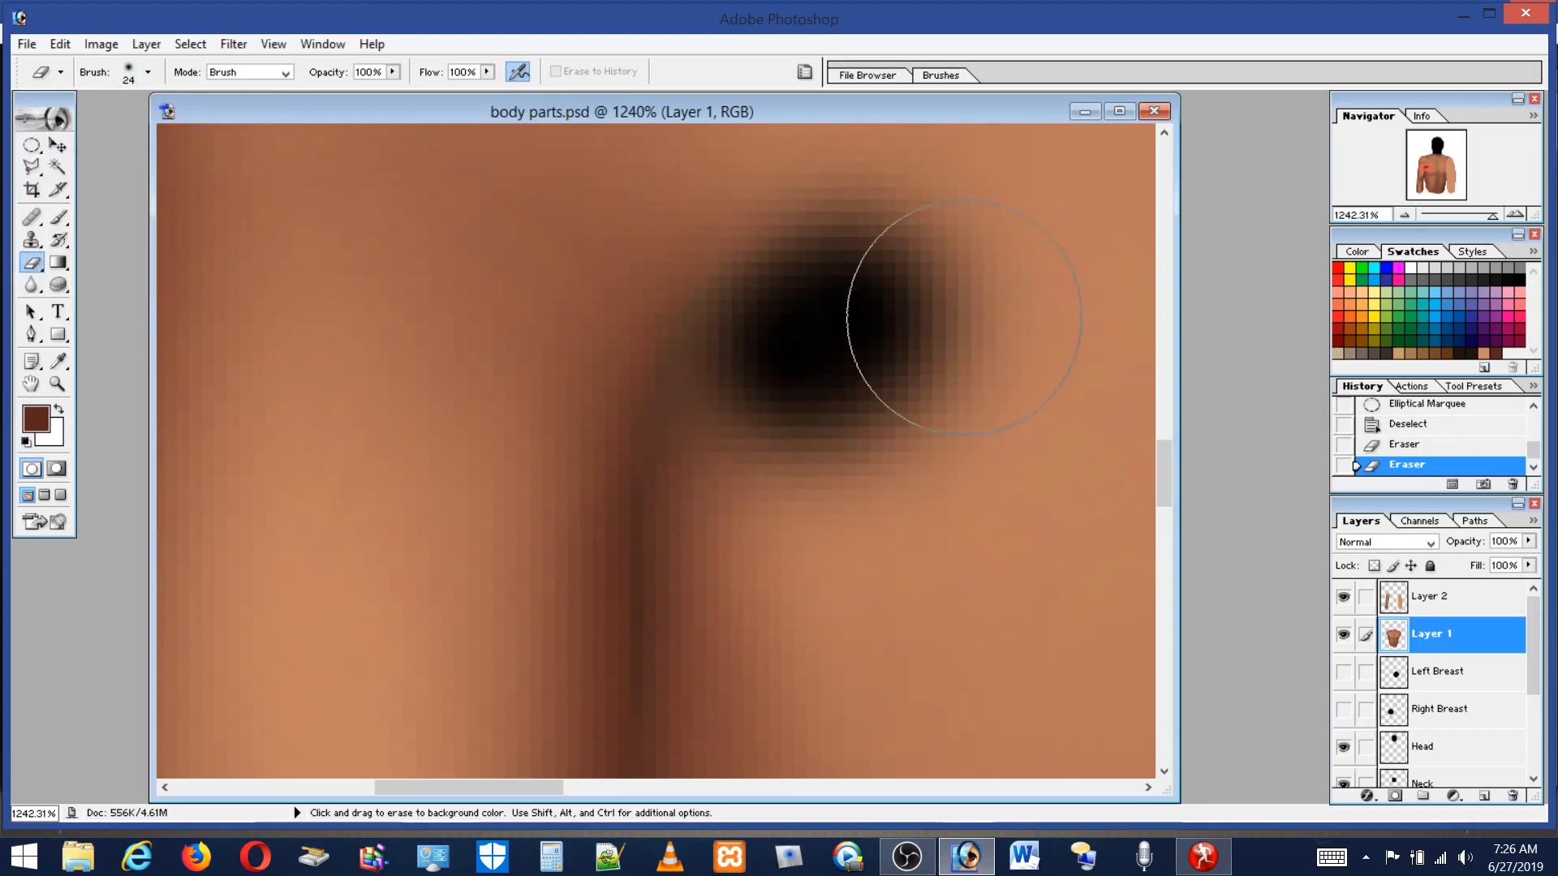
{"action": "left_click", "coordinate": [61, 45]}
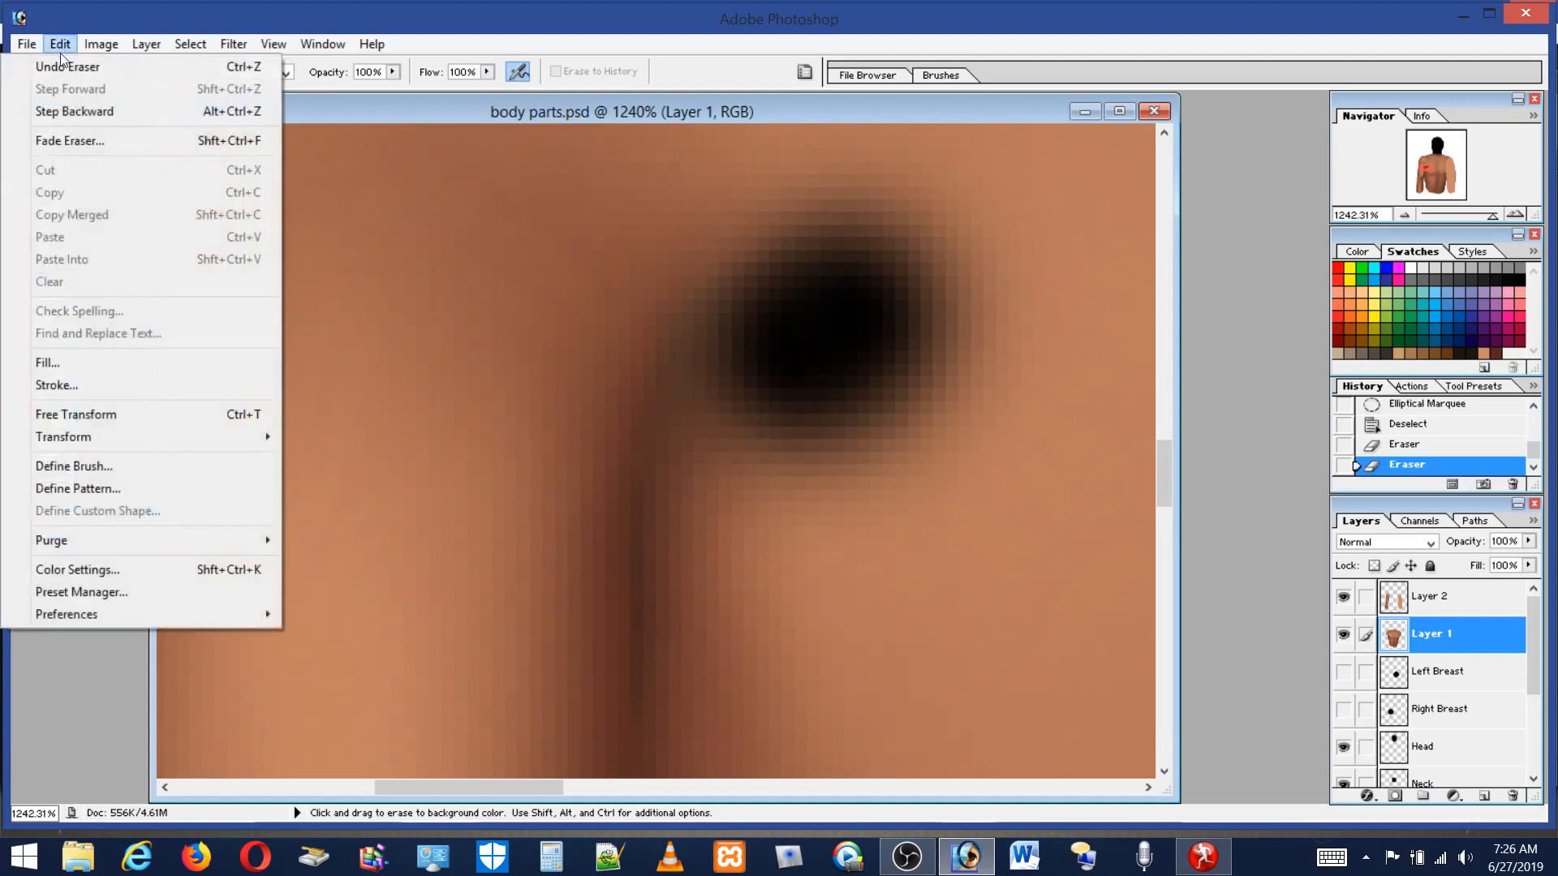
{"action": "left_click", "coordinate": [73, 62]}
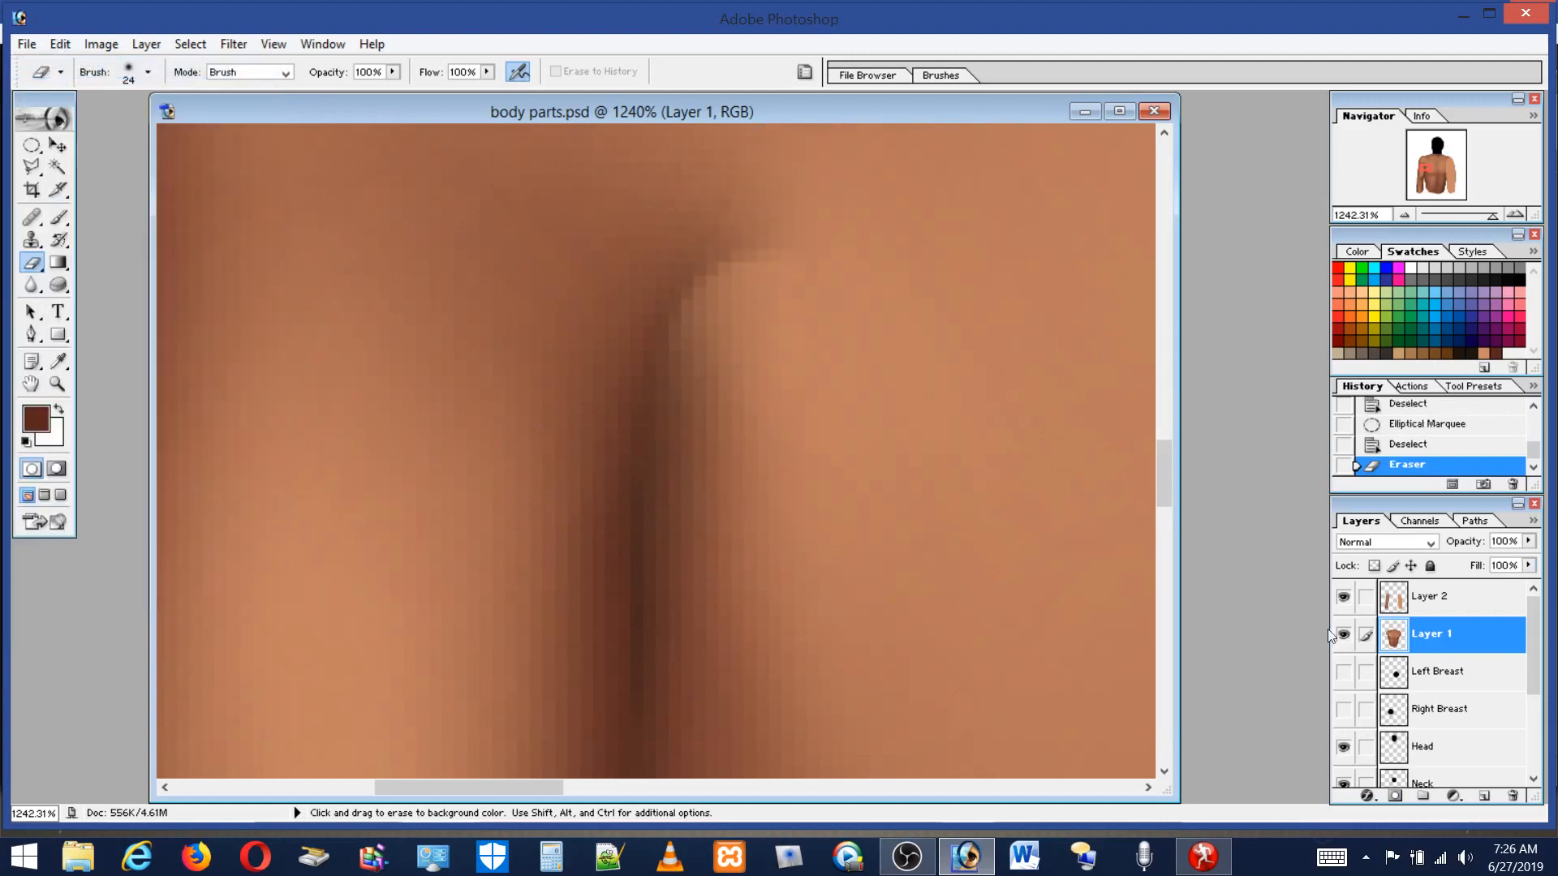
Select Layer 2 and erase the upper end of the crease shading with the 24 px eraser.
{"action": "left_click", "coordinate": [1426, 604]}
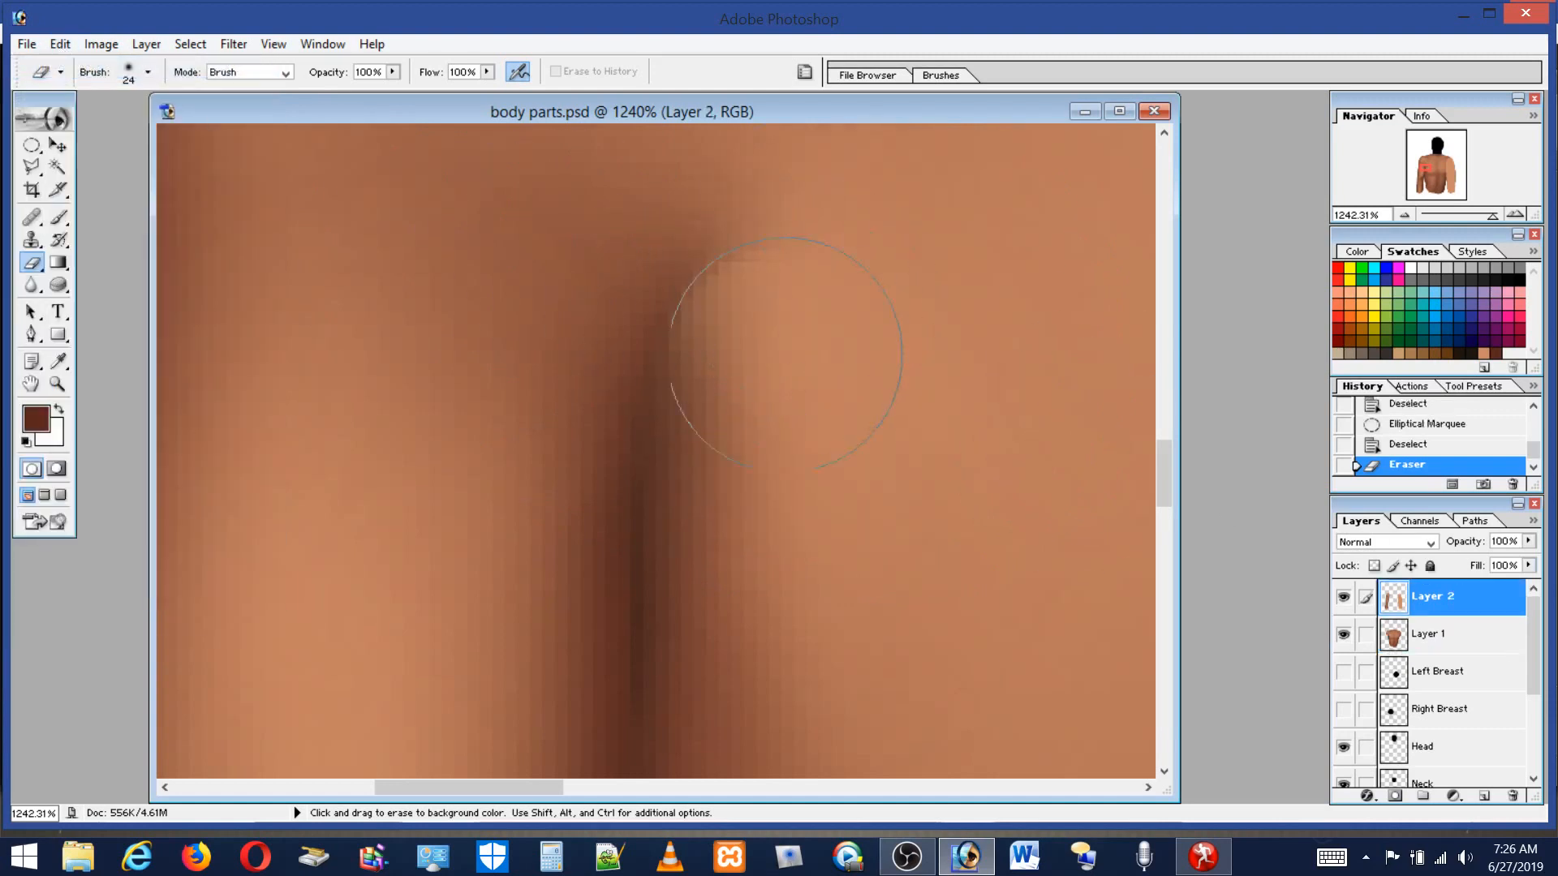
{"action": "left_click", "coordinate": [806, 361]}
{"action": "left_click", "coordinate": [747, 349]}
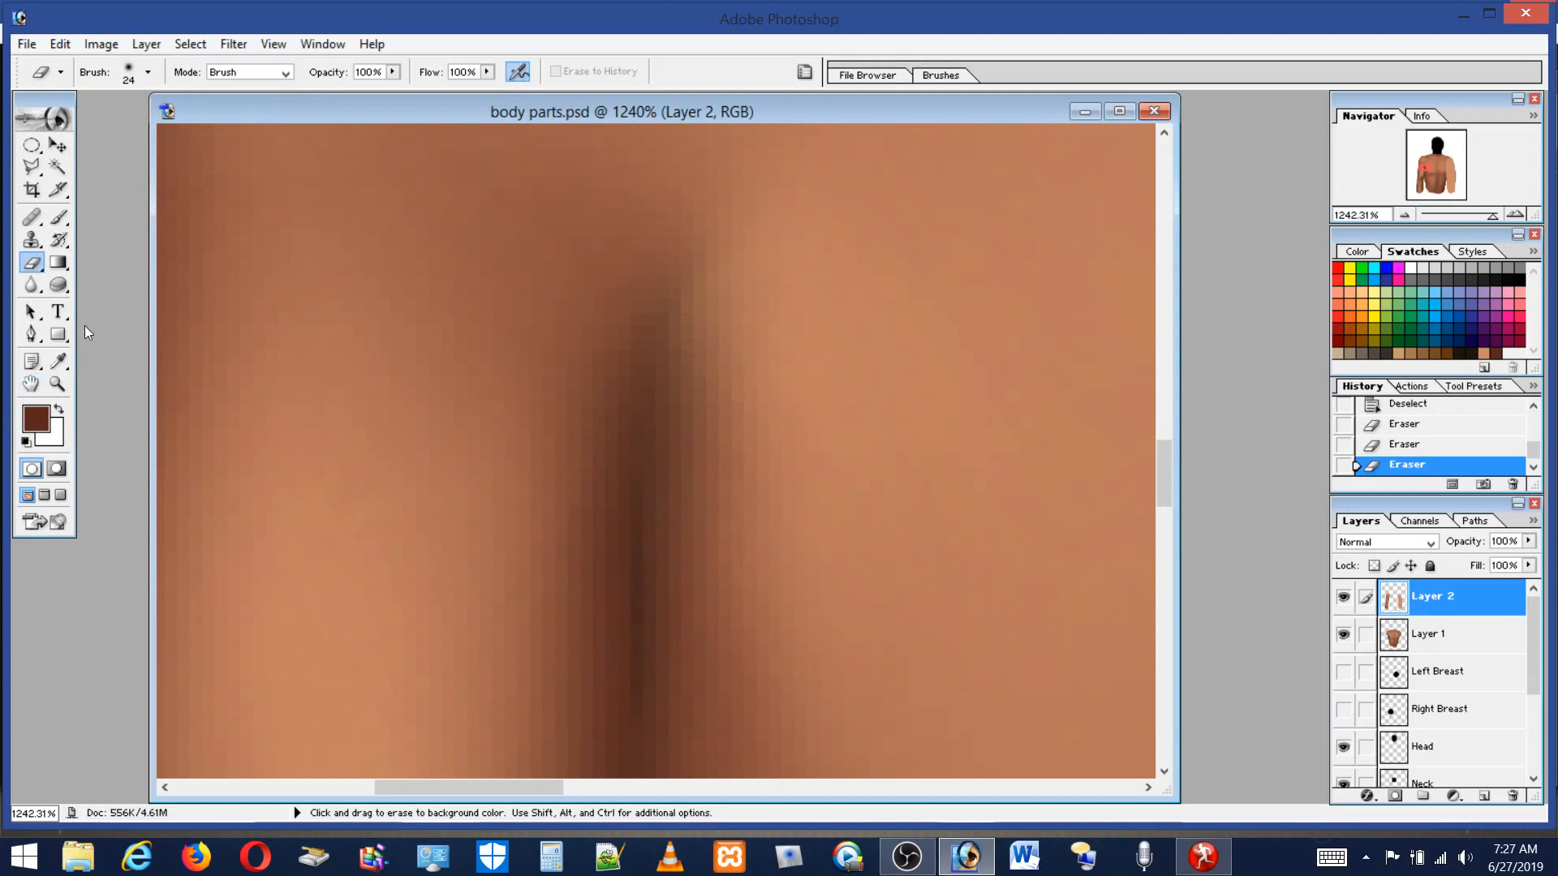
Set the brush to 2 px and 7% flow, and paint thin dark brown strokes along the crease.
{"action": "left_click", "coordinate": [58, 217]}
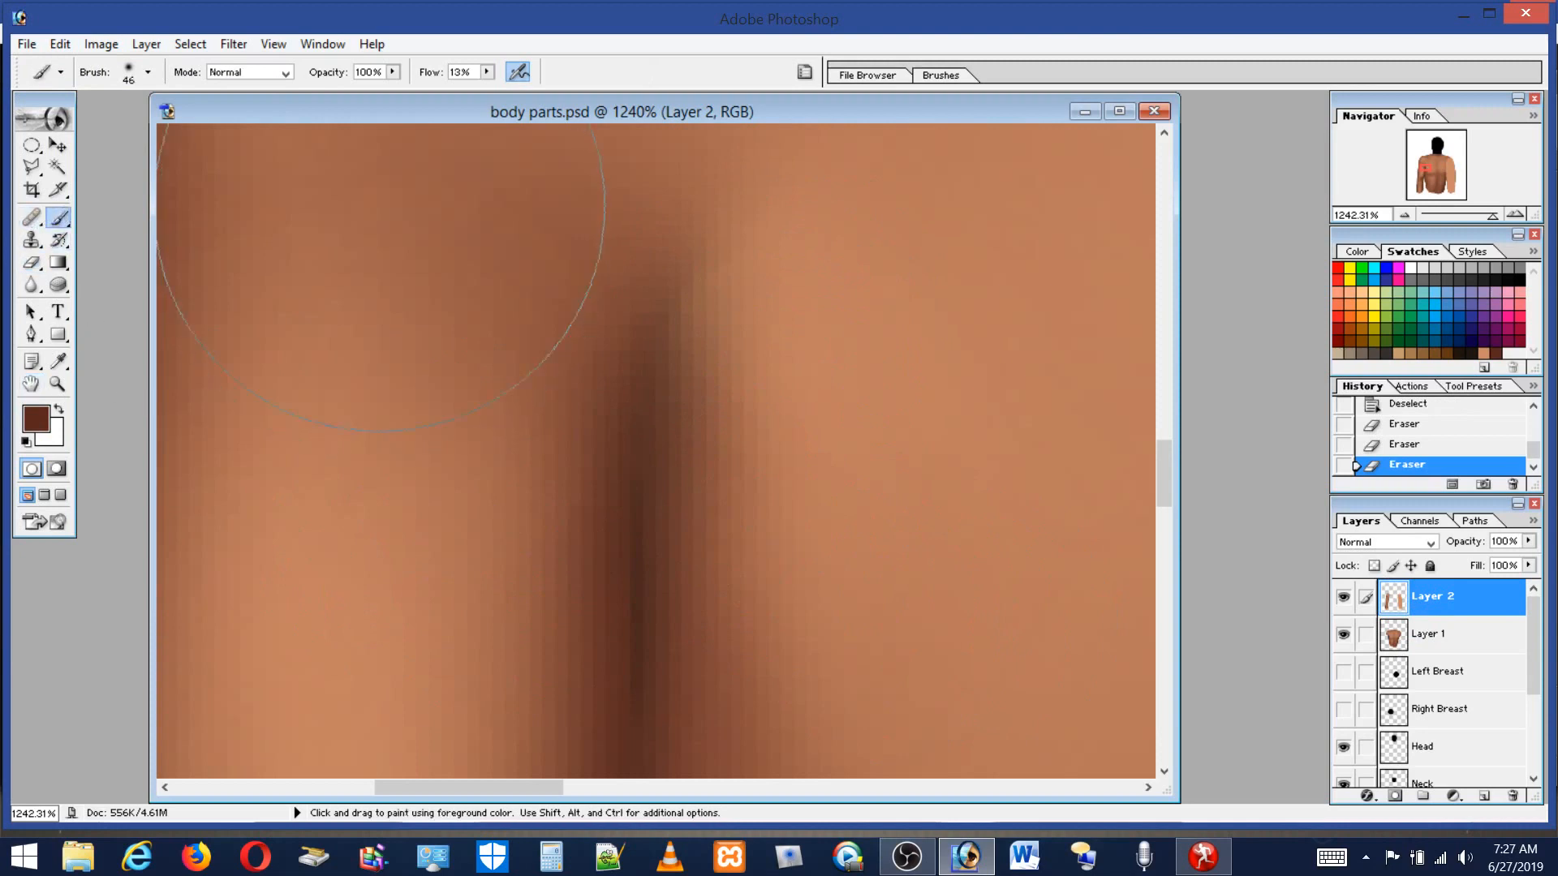
{"action": "left_click", "coordinate": [135, 78]}
{"action": "left_click", "coordinate": [41, 123]}
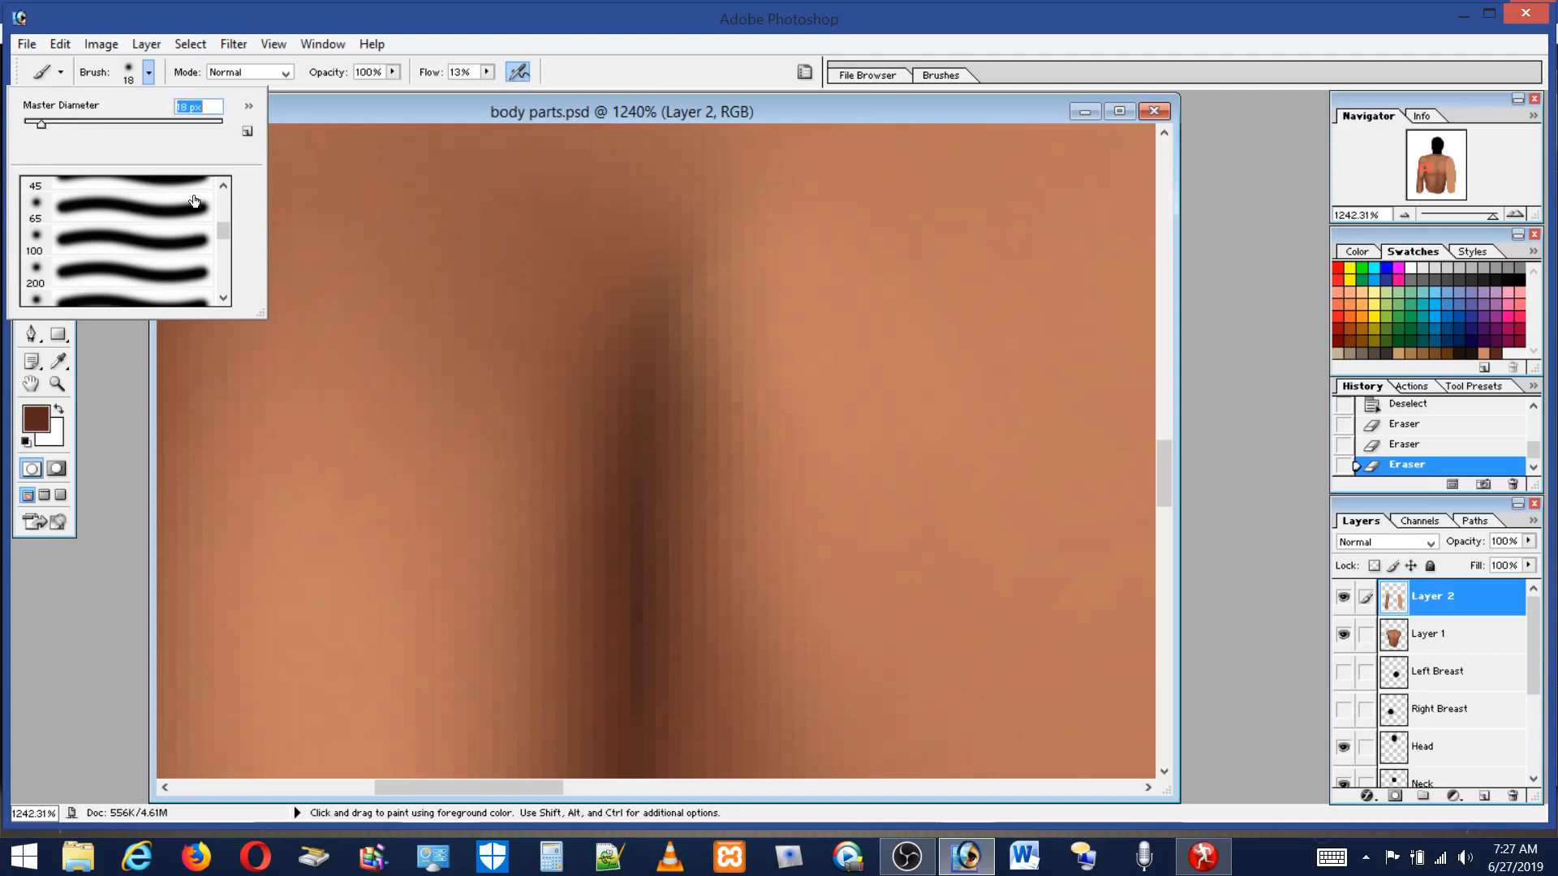
{"action": "left_click_drag", "start_coordinate": [36, 124], "coordinate": [31, 124]}
{"action": "left_click", "coordinate": [28, 120]}
{"action": "left_click_drag", "start_coordinate": [30, 123], "coordinate": [29, 123]}
{"action": "left_click", "coordinate": [487, 74]}
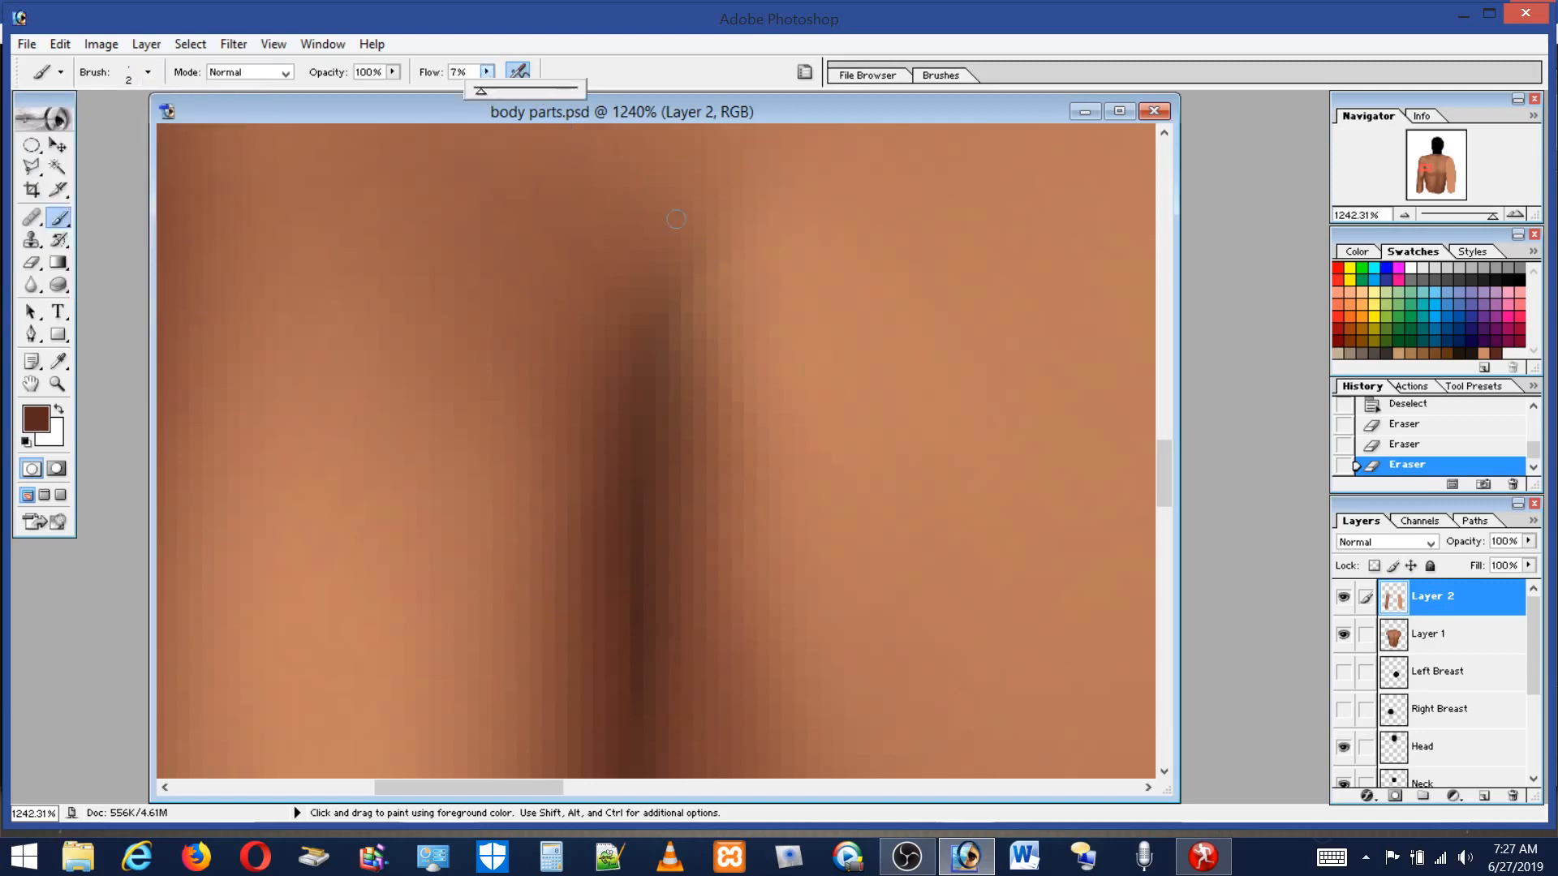
{"action": "left_click", "coordinate": [719, 235]}
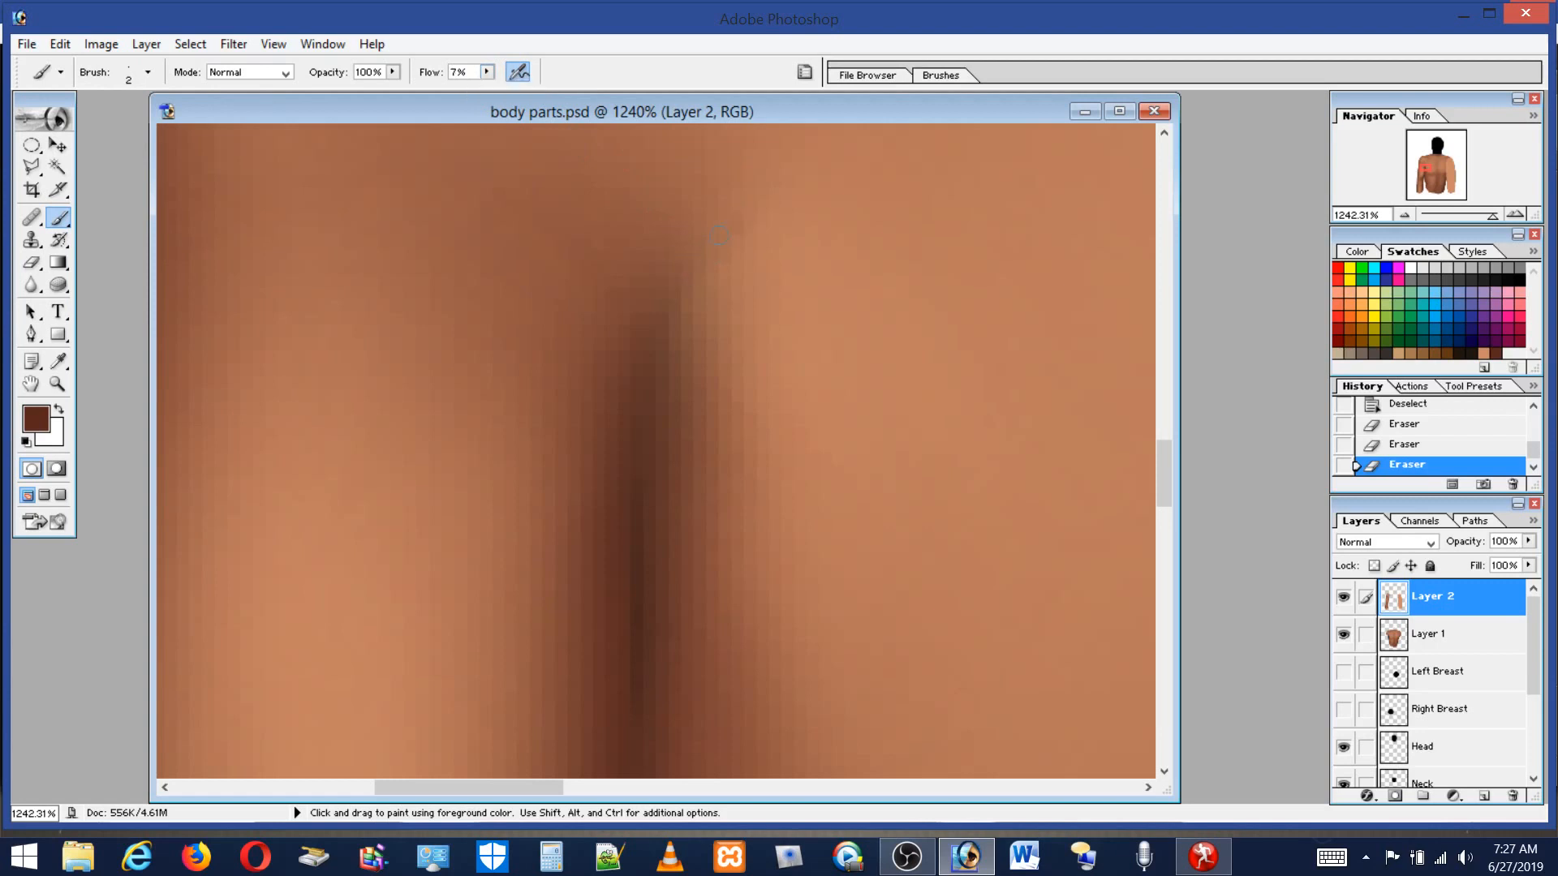
{"action": "left_click_drag", "start_coordinate": [656, 374], "coordinate": [646, 439]}
{"action": "left_click_drag", "start_coordinate": [646, 372], "coordinate": [651, 387]}
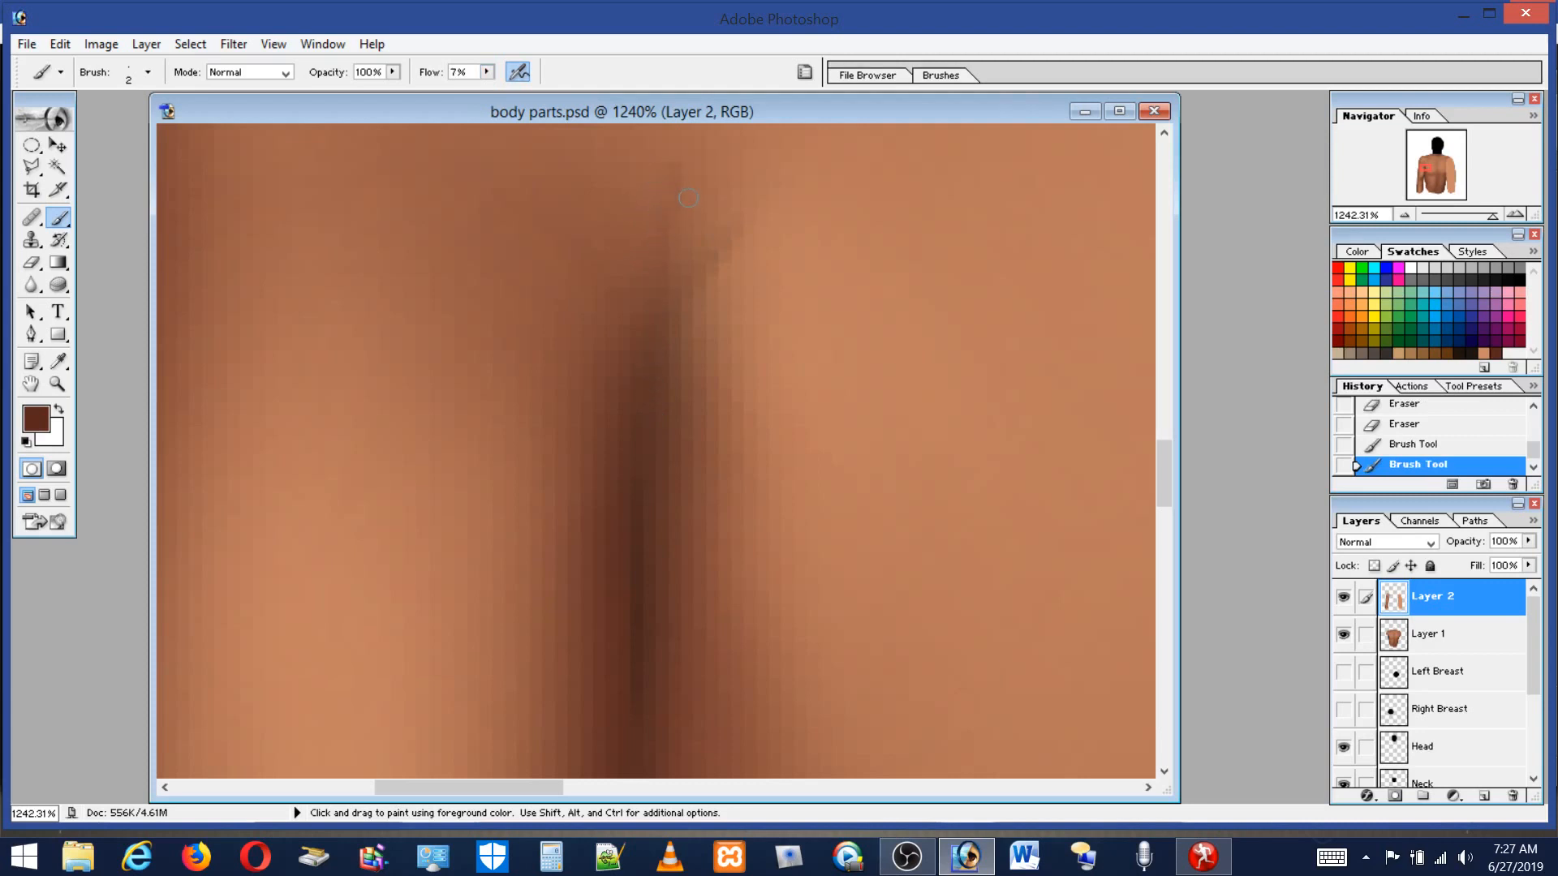
{"action": "left_click_drag", "start_coordinate": [688, 136], "coordinate": [665, 193]}
Pick a light skin swatch and dab highlights beside the top of the crease.
{"action": "left_click", "coordinate": [1487, 351]}
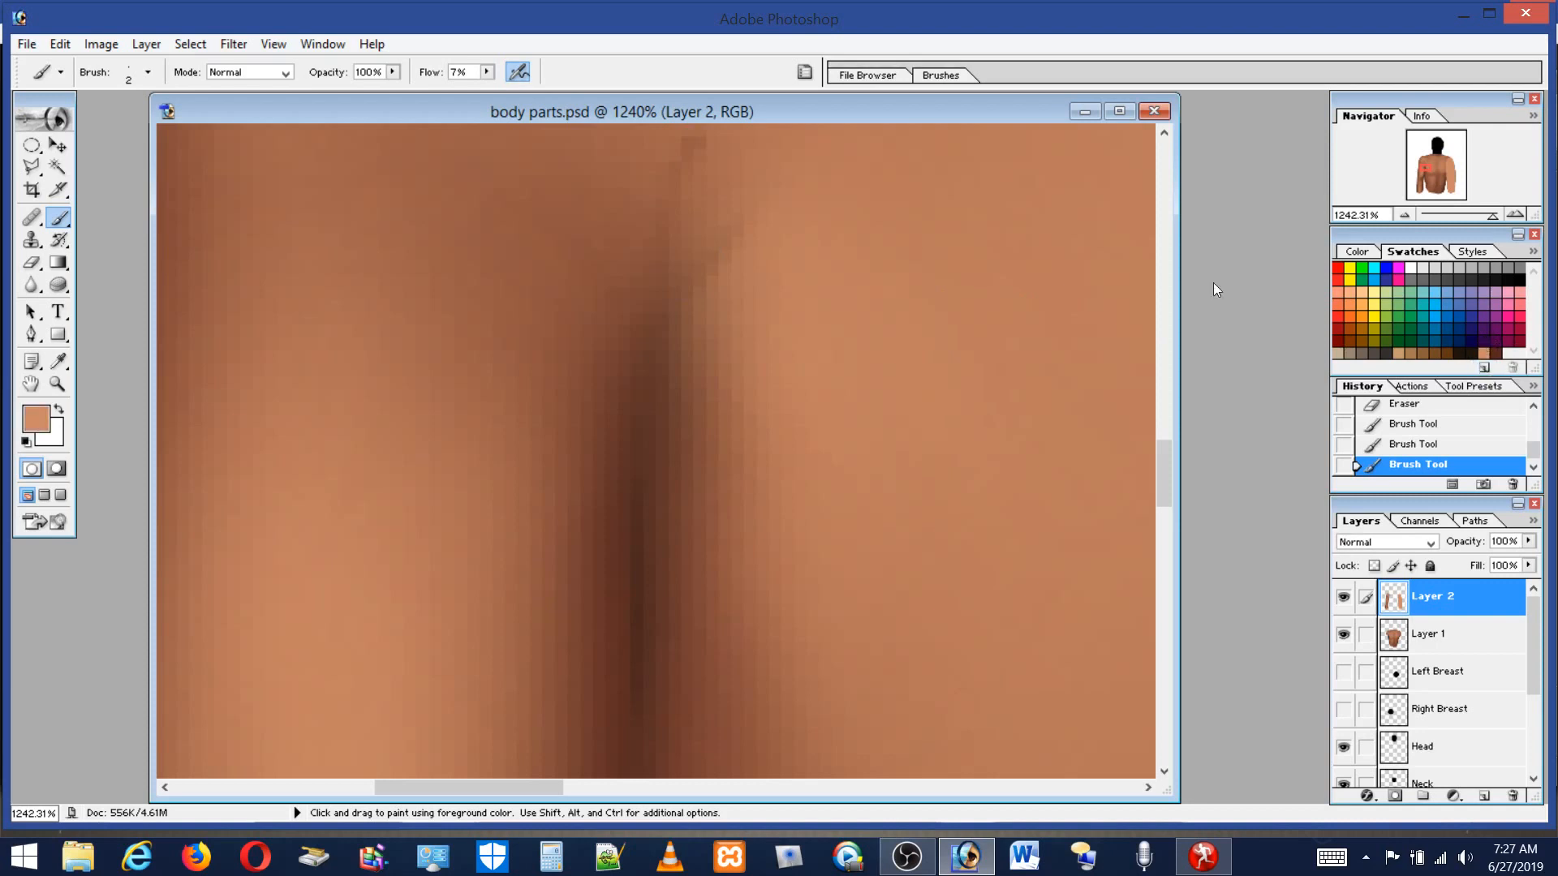
{"action": "left_click", "coordinate": [700, 186]}
{"action": "left_click", "coordinate": [682, 269]}
Pick the dark brown swatch, set the brush to 6 px, and paint a stroke down the crease.
{"action": "left_click", "coordinate": [1498, 352]}
{"action": "left_click", "coordinate": [148, 71]}
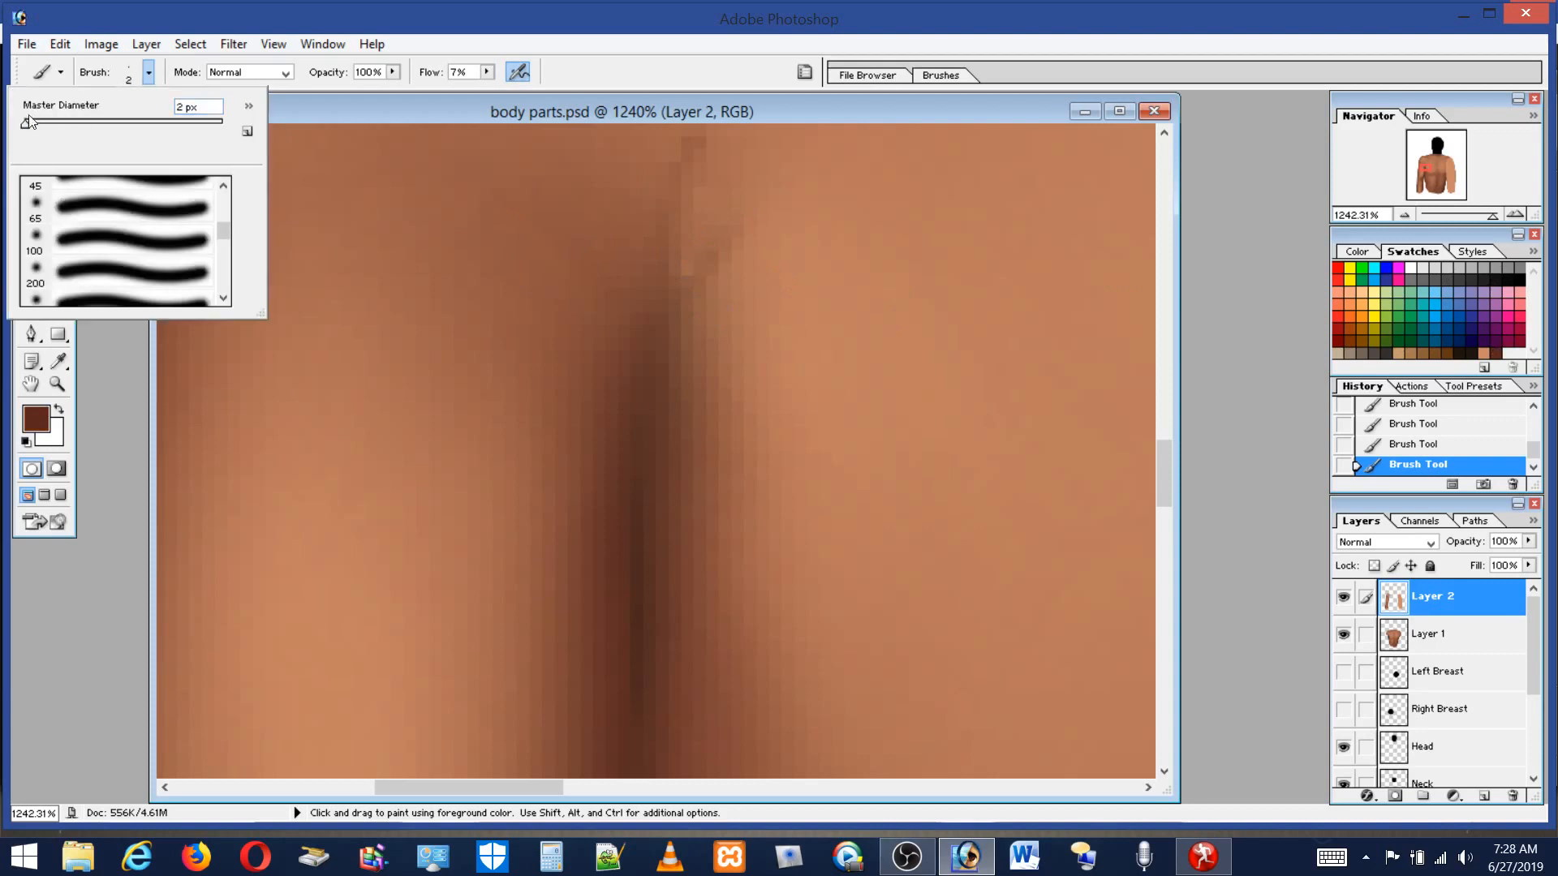
{"action": "left_click_drag", "start_coordinate": [26, 123], "coordinate": [30, 123]}
{"action": "mouse_move", "coordinate": [731, 250]}
{"action": "left_mouse_down"}
{"action": "mouse_move", "coordinate": [662, 385]}
{"action": "mouse_move", "coordinate": [664, 470]}
{"action": "mouse_move", "coordinate": [694, 485]}
{"action": "left_mouse_up"}
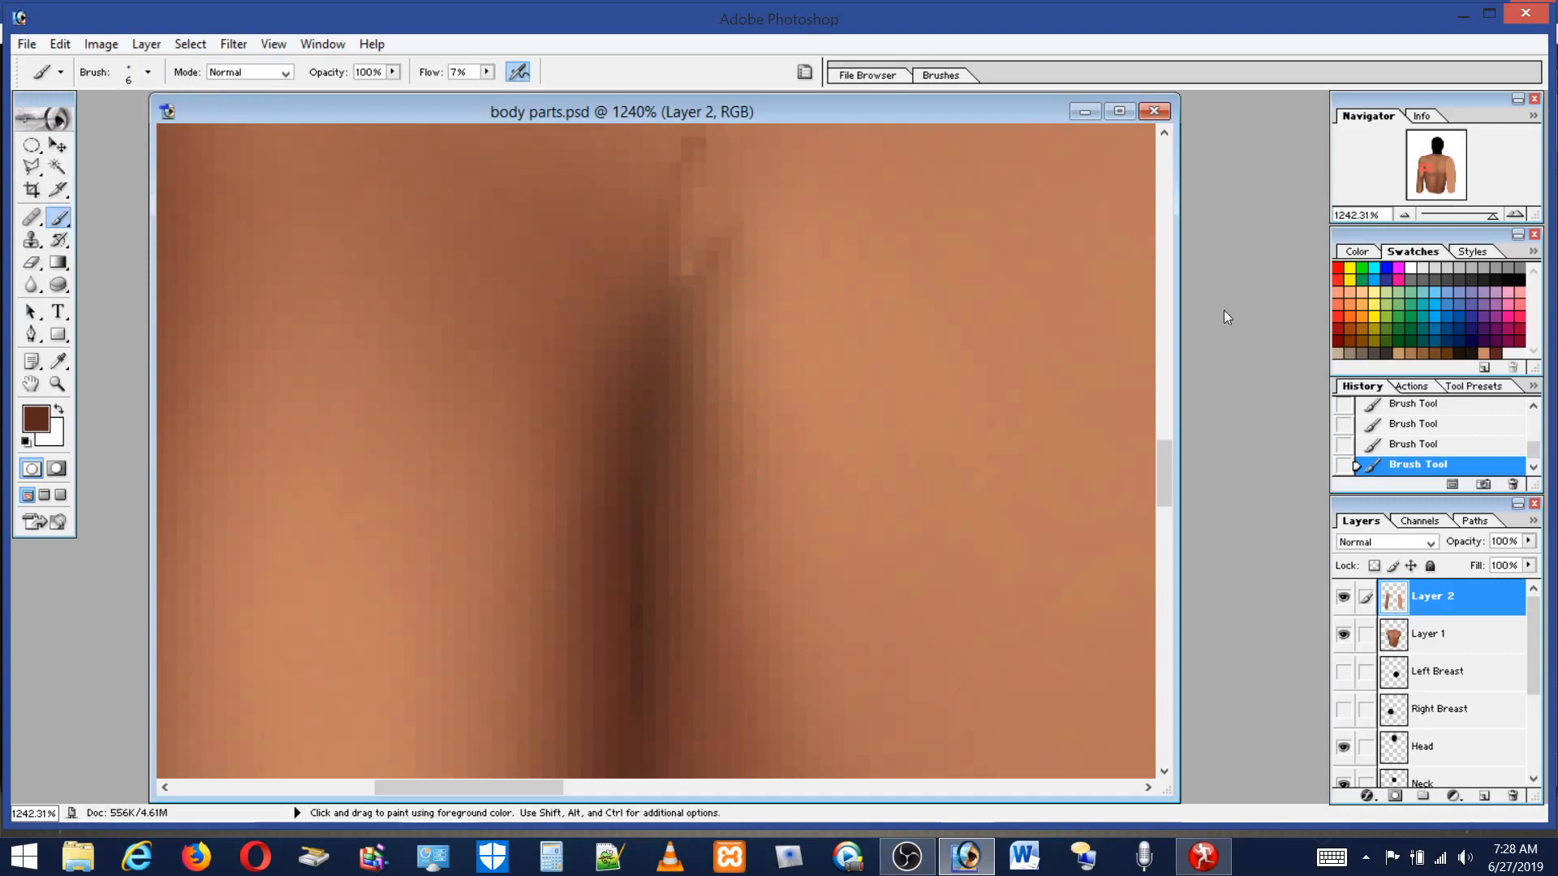
Pick a light skin swatch and, zoomed to 401% on the shoulder, dab highlights at the crease top with 15 px and 6 px brushes.
{"action": "left_click", "coordinate": [1484, 354]}
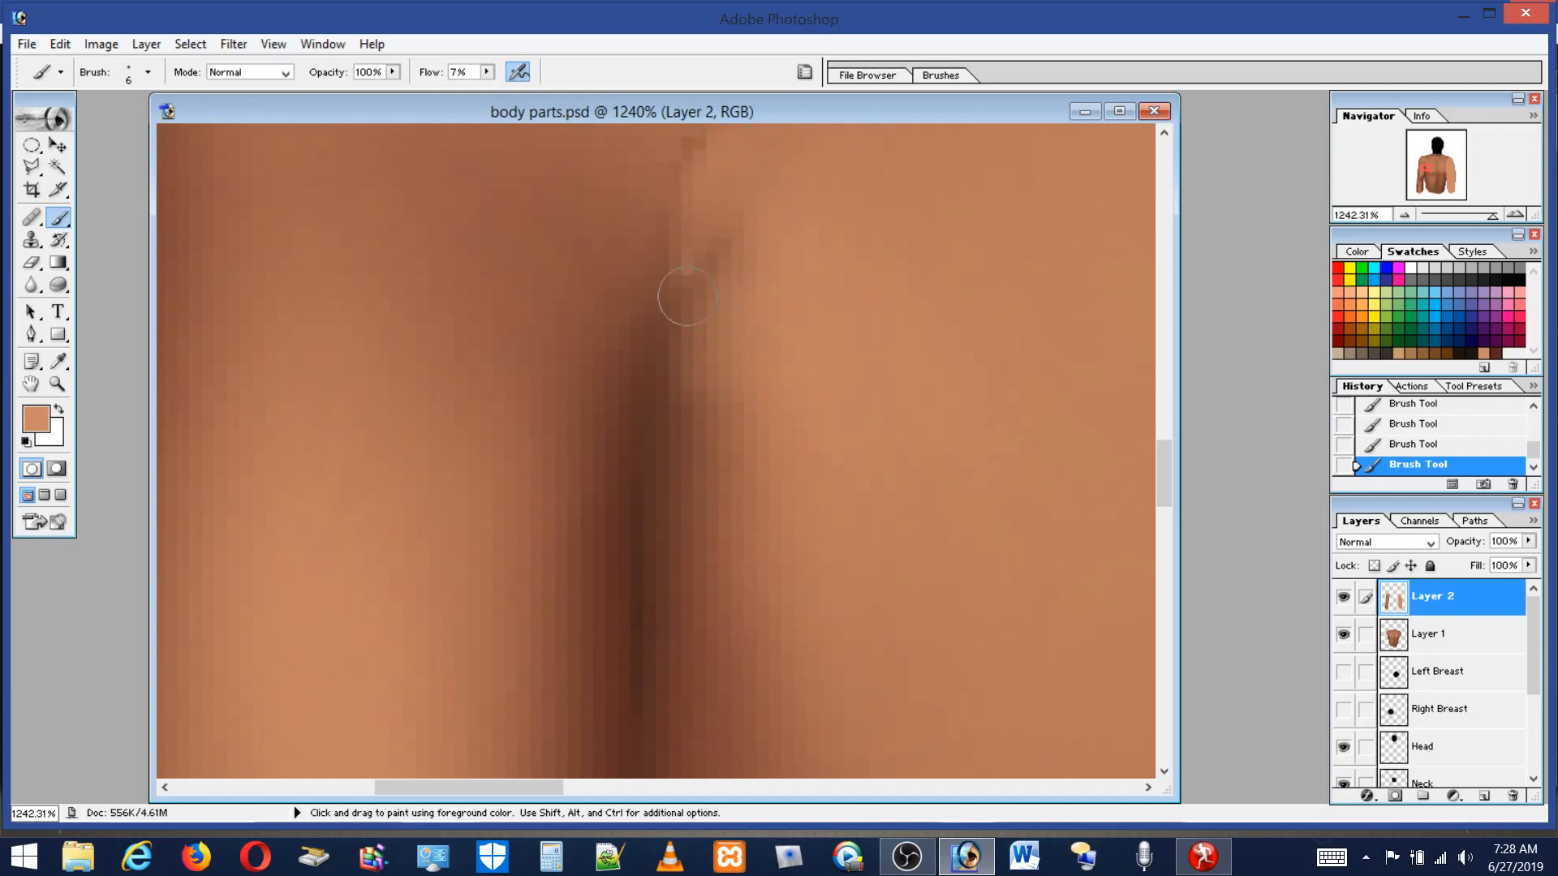
{"action": "left_click", "coordinate": [56, 384]}
{"action": "double_click", "coordinate": [57, 385]}
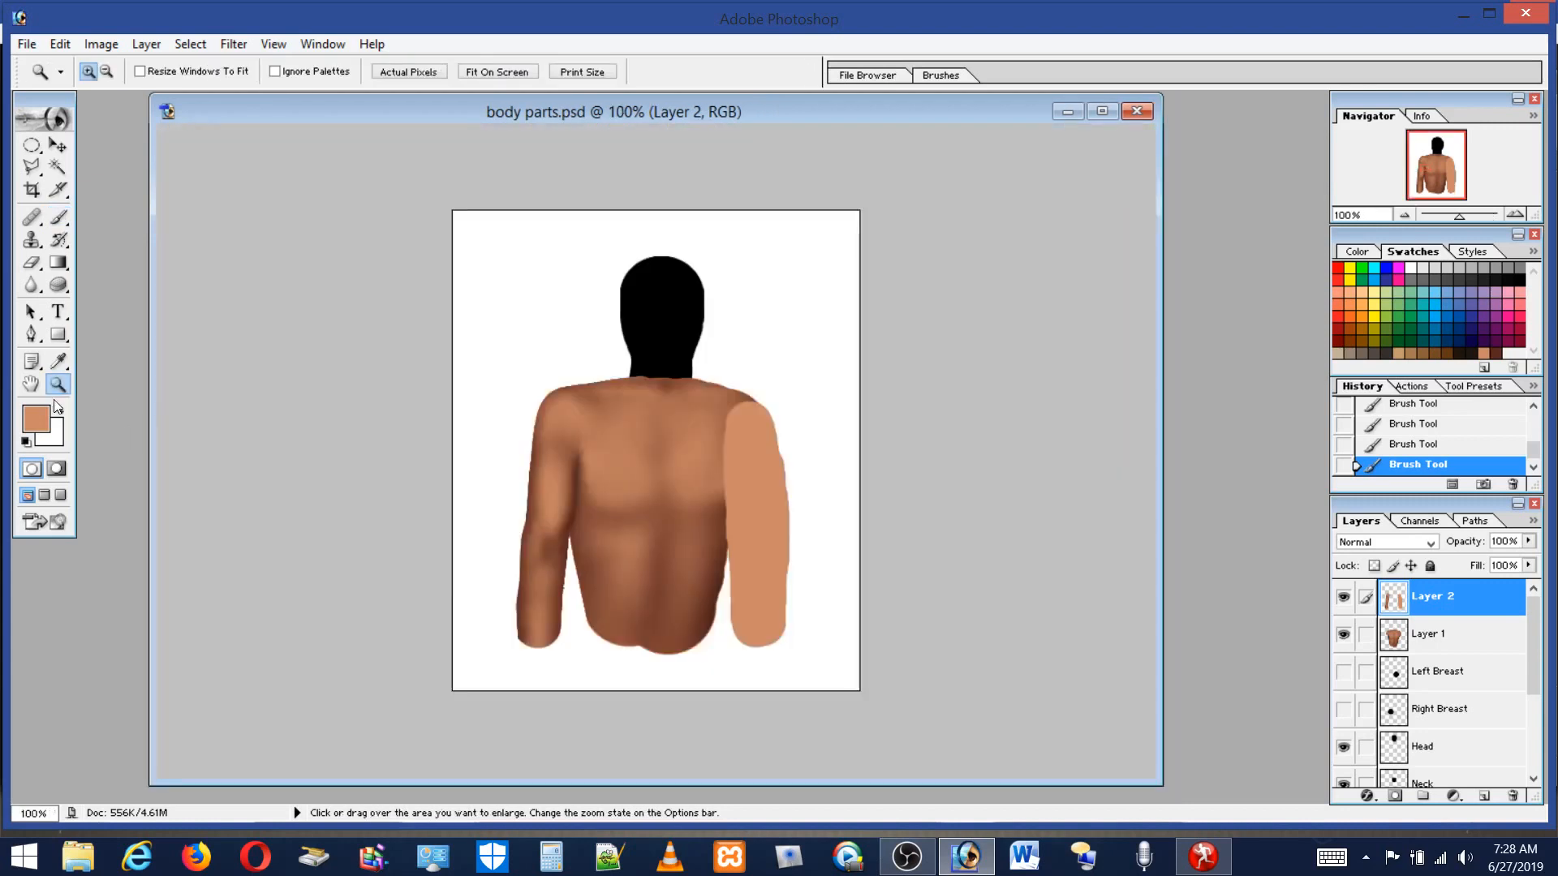
{"action": "left_click_drag", "start_coordinate": [504, 382], "coordinate": [675, 548]}
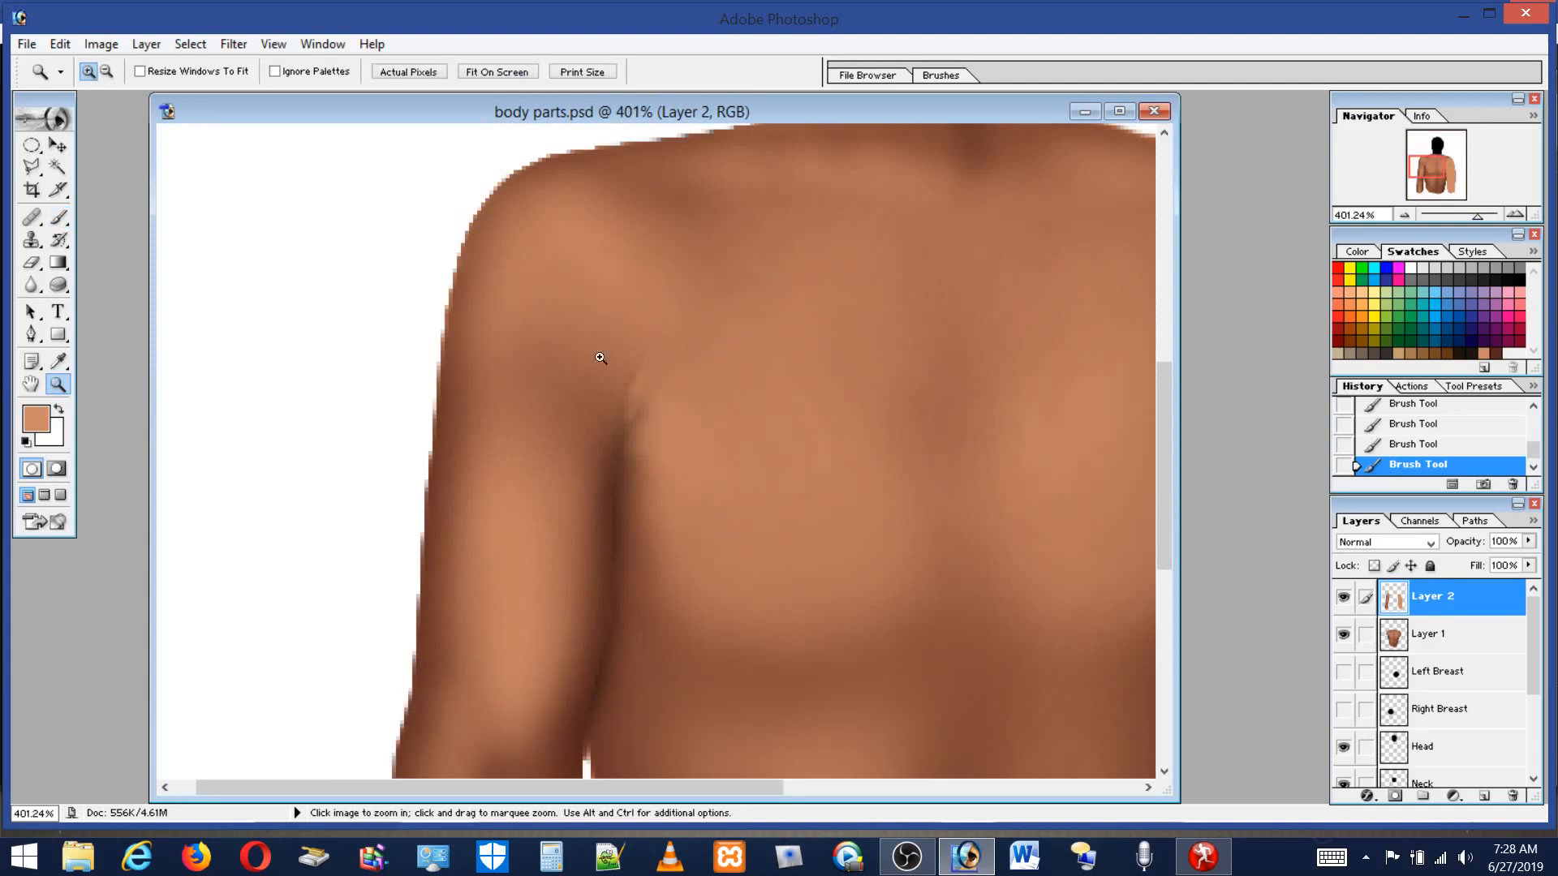
{"action": "left_click", "coordinate": [58, 216]}
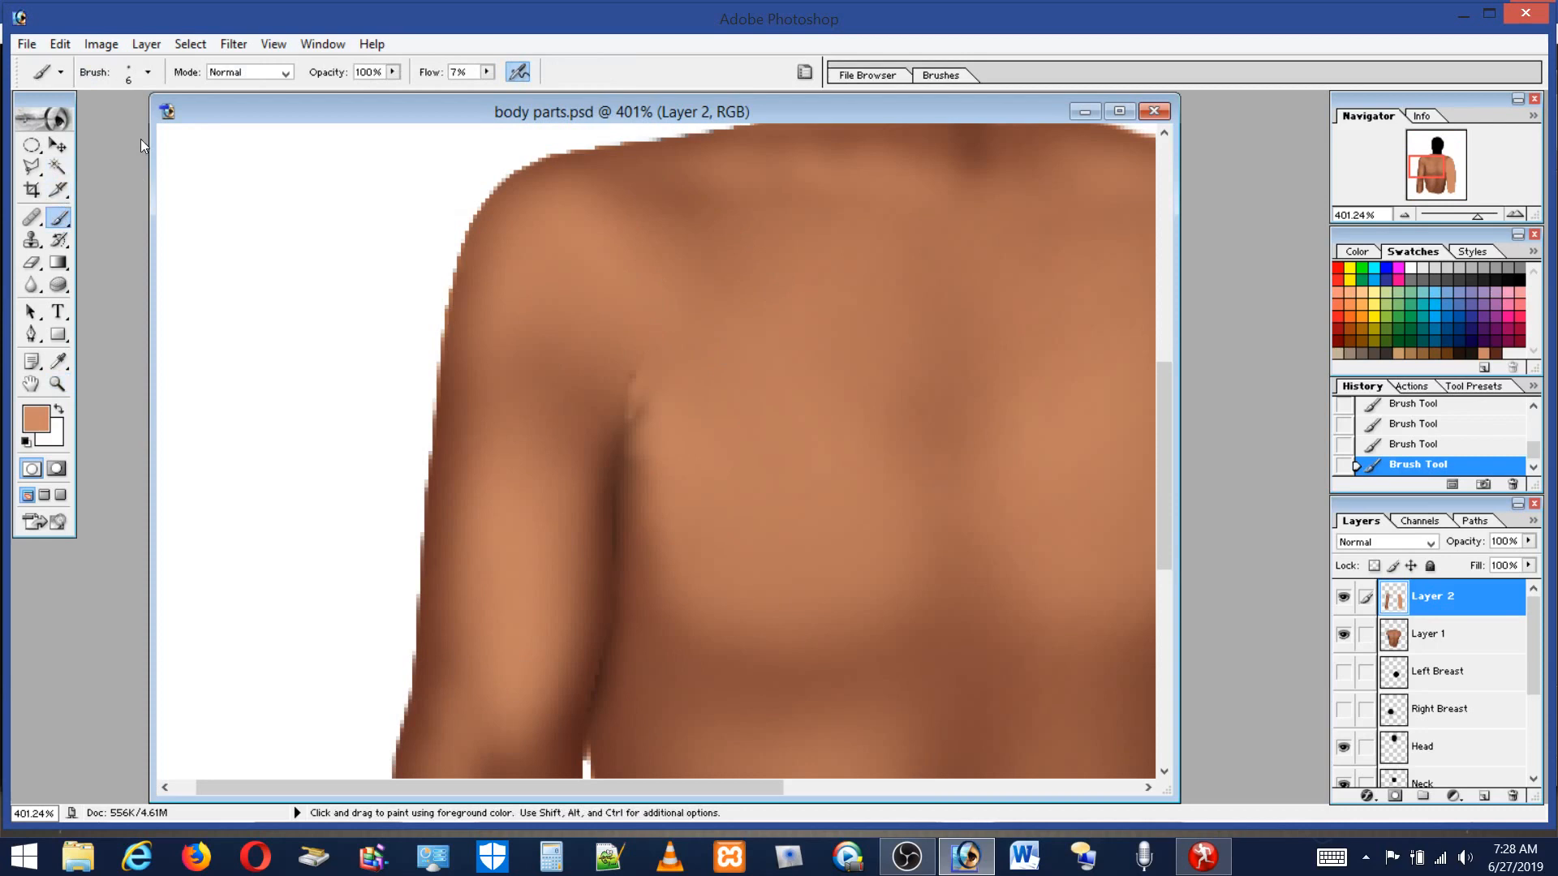
{"action": "left_click", "coordinate": [129, 80]}
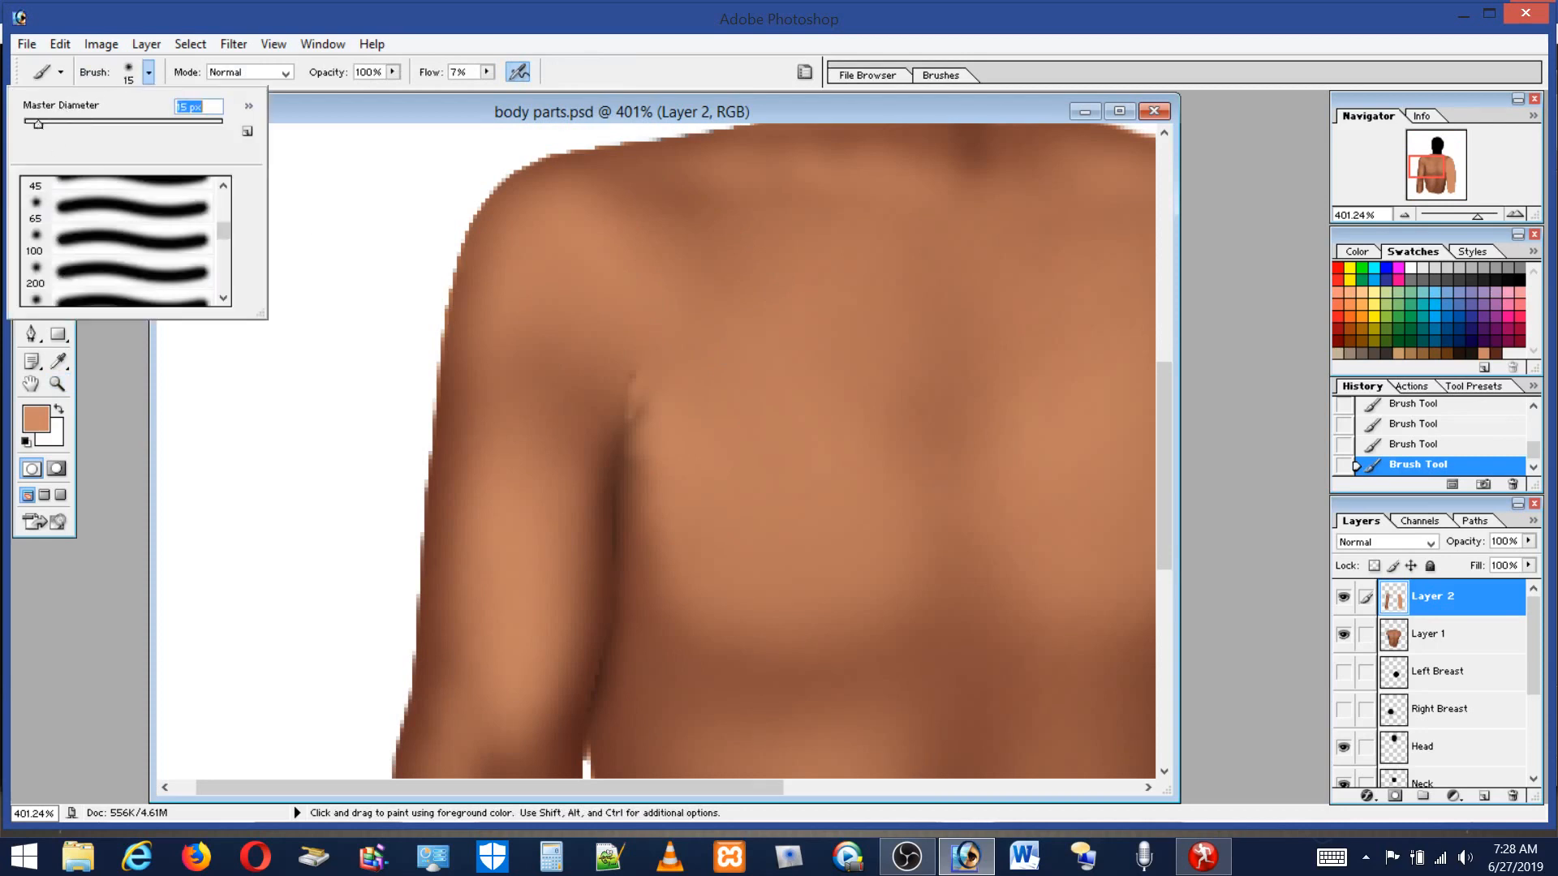
{"action": "left_click", "coordinate": [622, 353]}
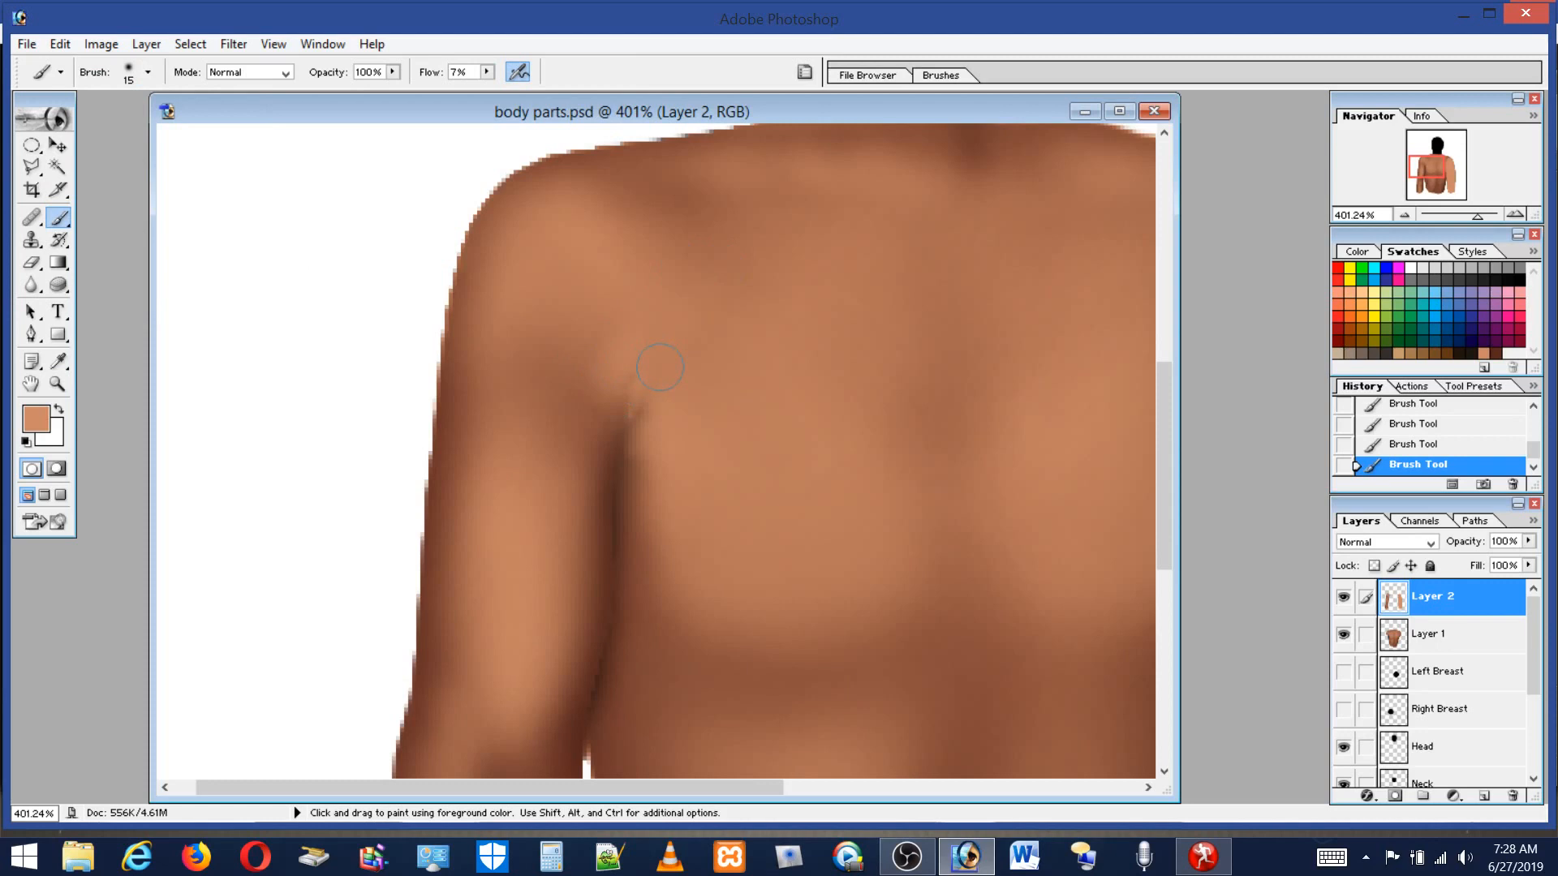
{"action": "left_click", "coordinate": [148, 72]}
{"action": "left_click_drag", "start_coordinate": [45, 125], "coordinate": [30, 124]}
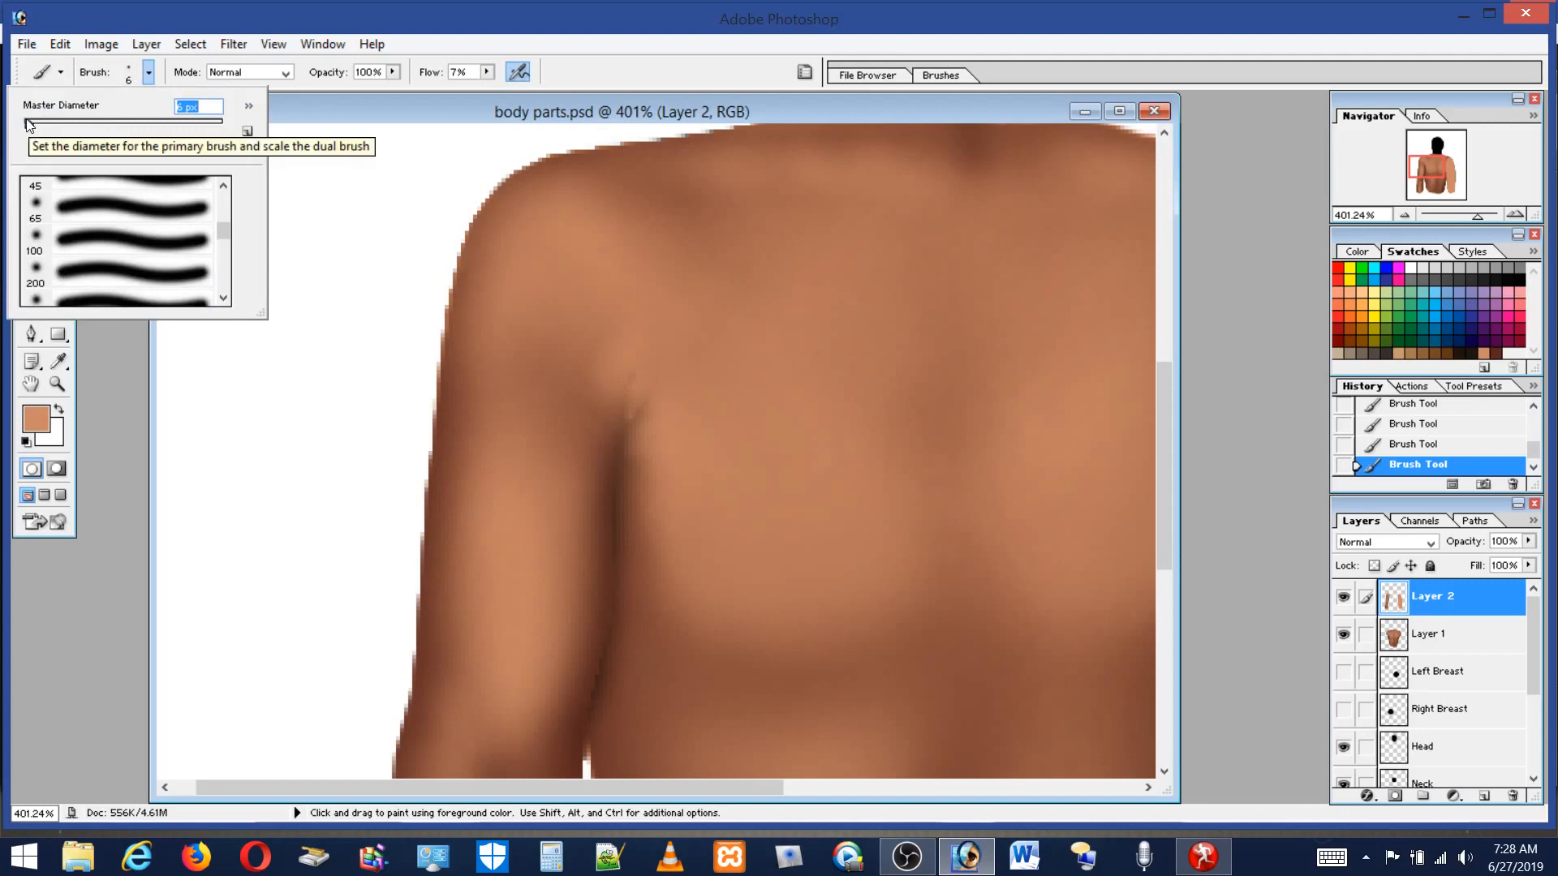
{"action": "left_click", "coordinate": [643, 381]}
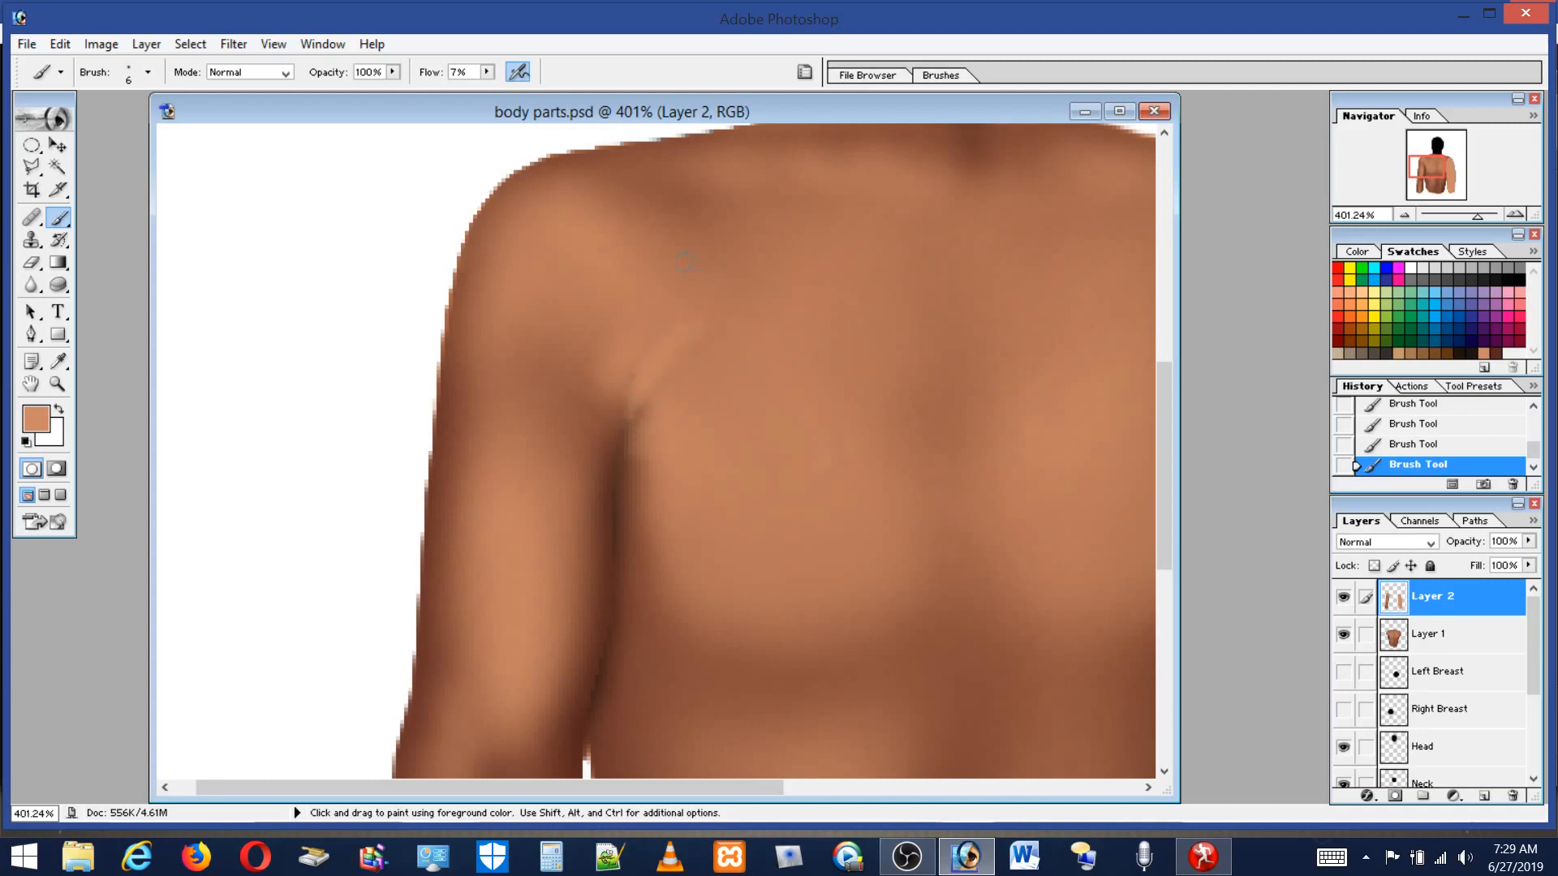
Set the brush to 29 px, sample a light skin tone from the shoulder, and paint a highlight across the shoulder top.
{"action": "left_click", "coordinate": [131, 81]}
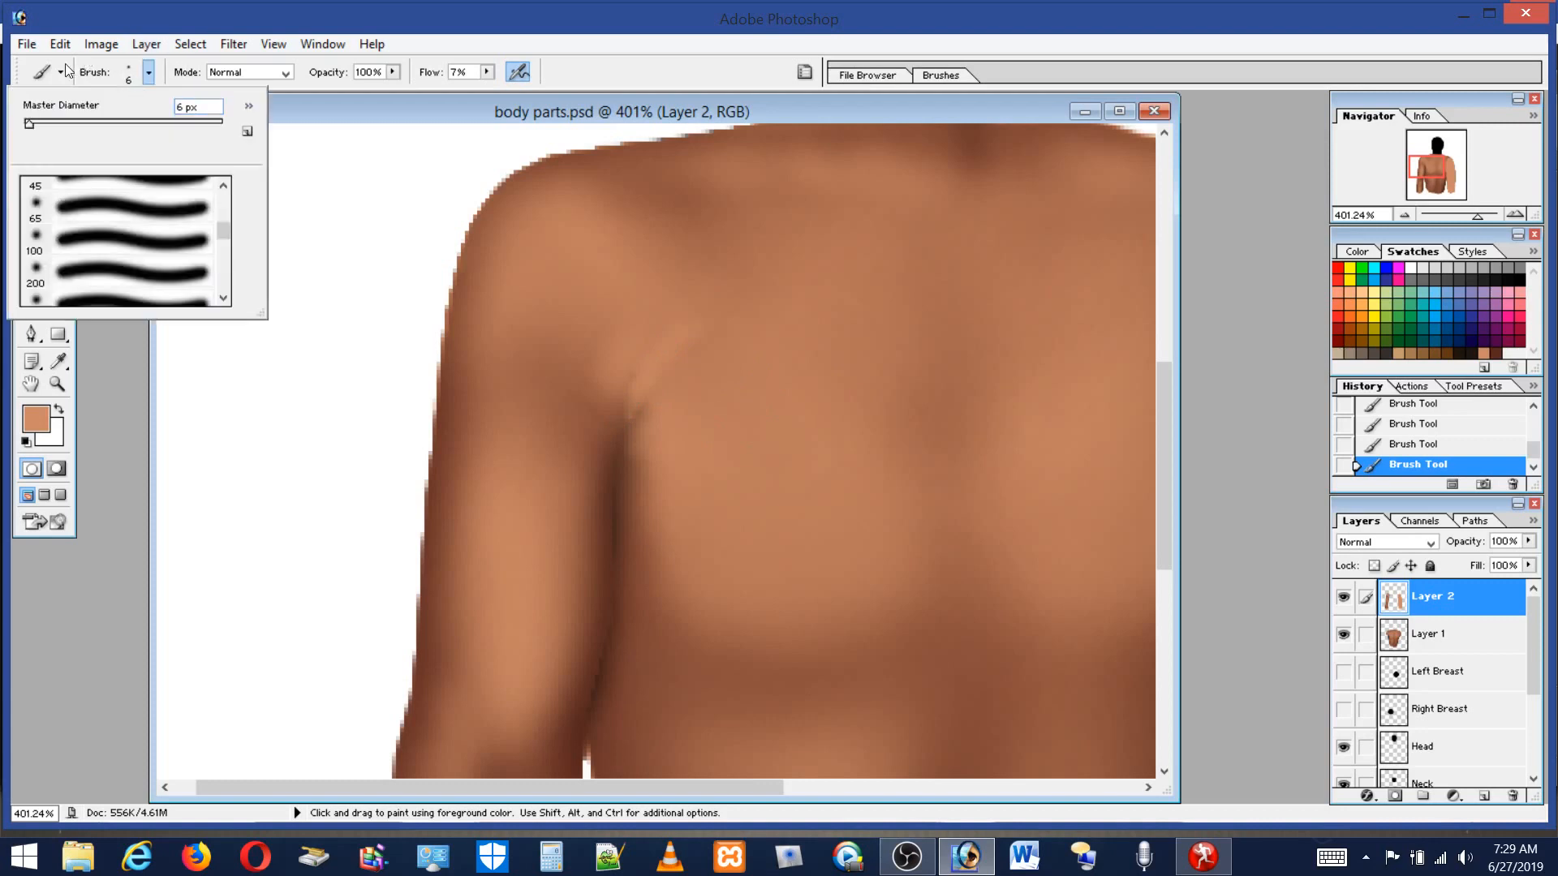
{"action": "left_click_drag", "start_coordinate": [34, 123], "coordinate": [46, 124]}
{"action": "type", "text": "45"}
{"action": "key", "text": "Return"}
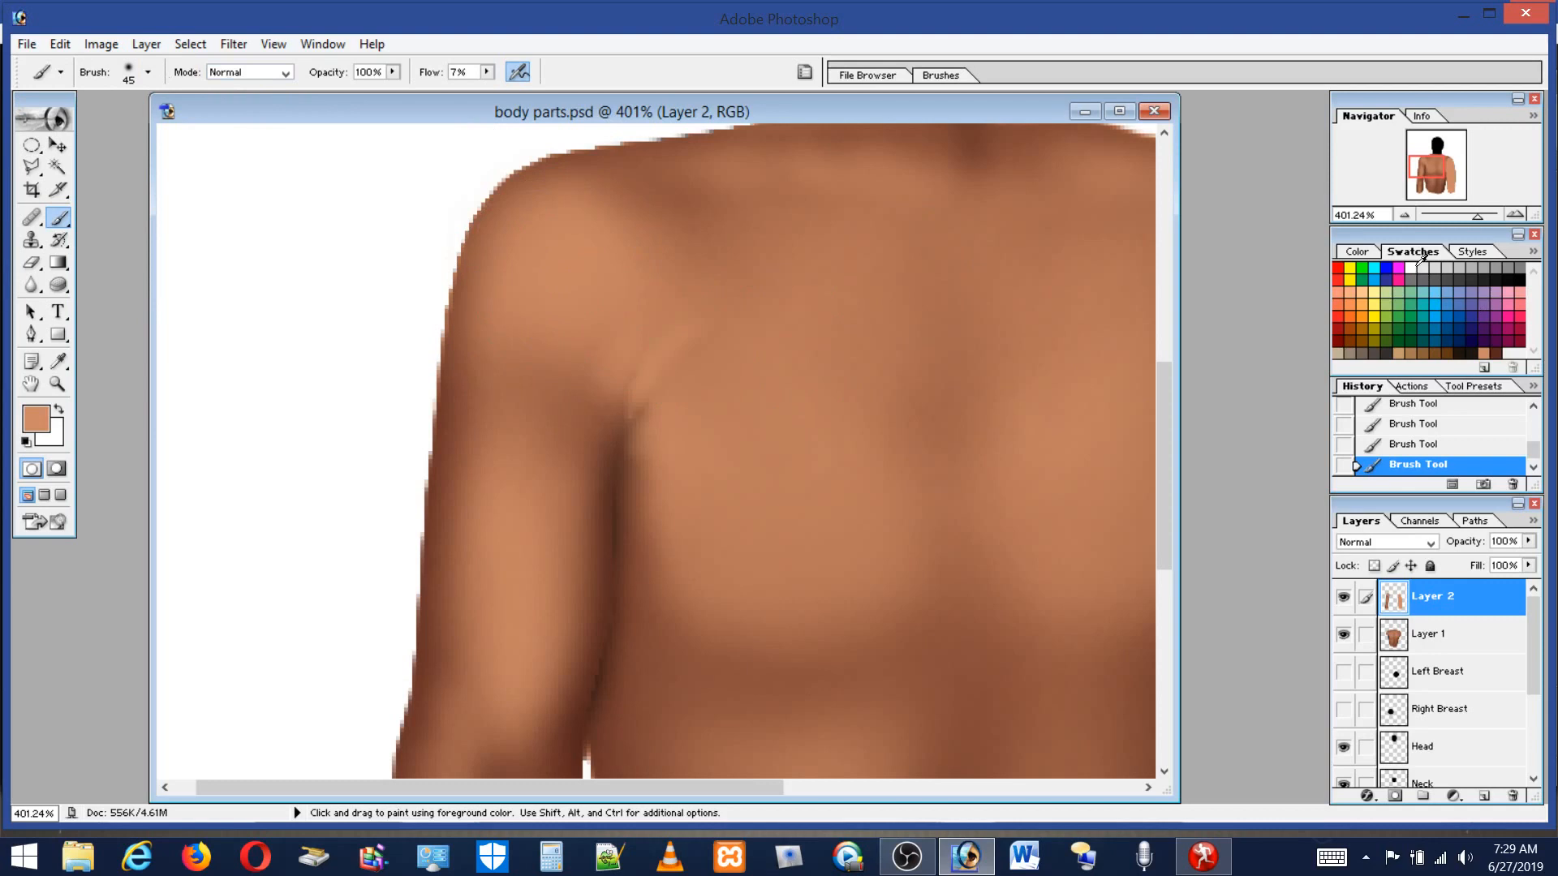
{"action": "left_click", "coordinate": [1509, 359]}
{"action": "left_click", "coordinate": [135, 75]}
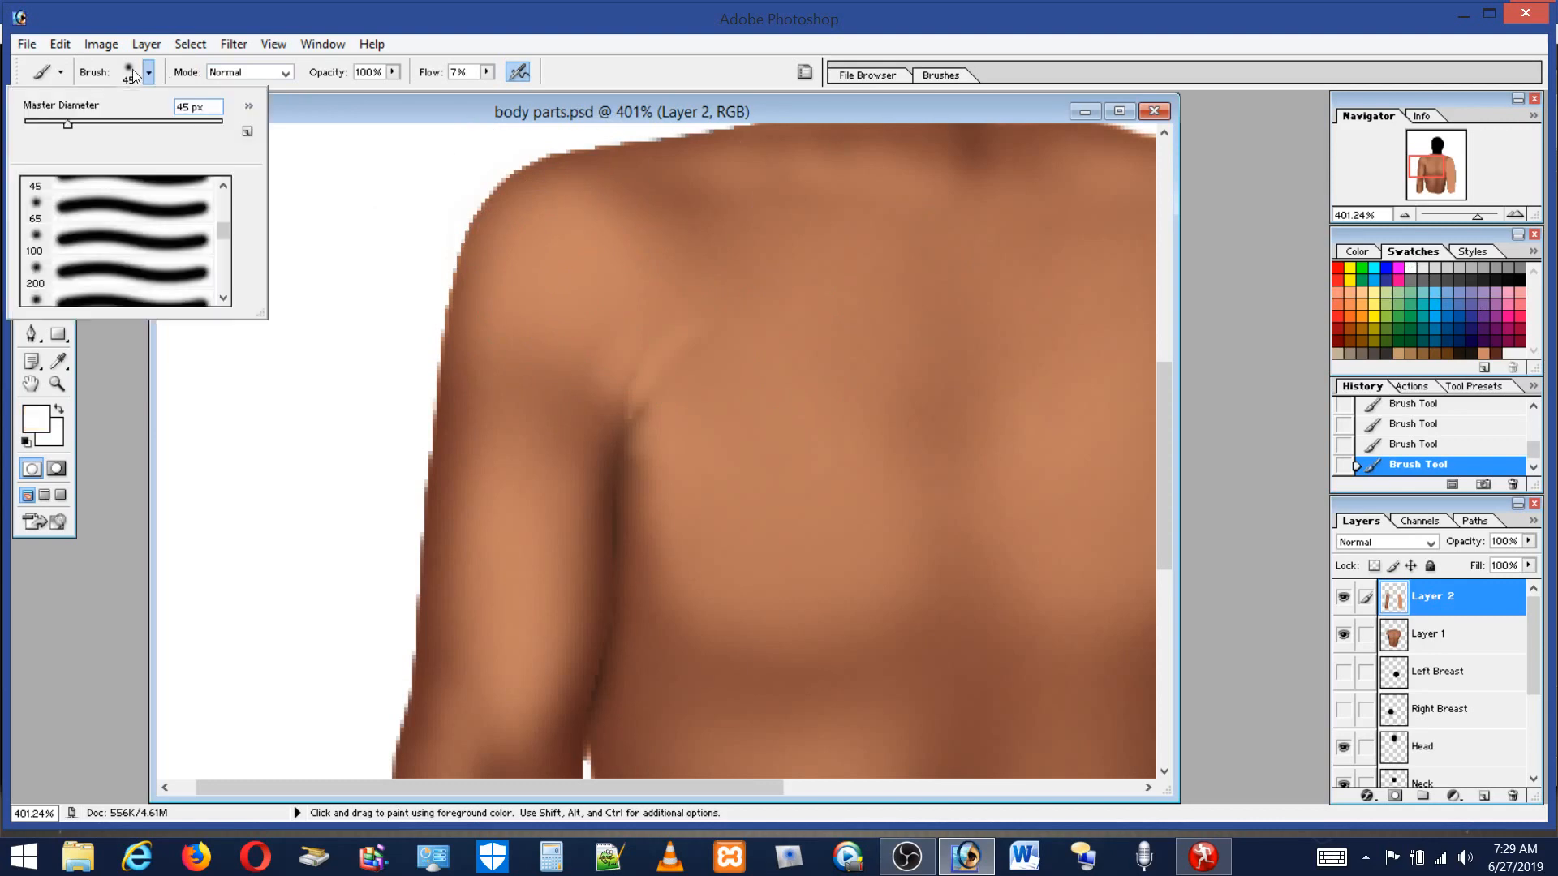
{"action": "left_click_drag", "start_coordinate": [69, 126], "coordinate": [52, 126]}
{"action": "left_click_drag", "start_coordinate": [541, 231], "coordinate": [537, 249]}
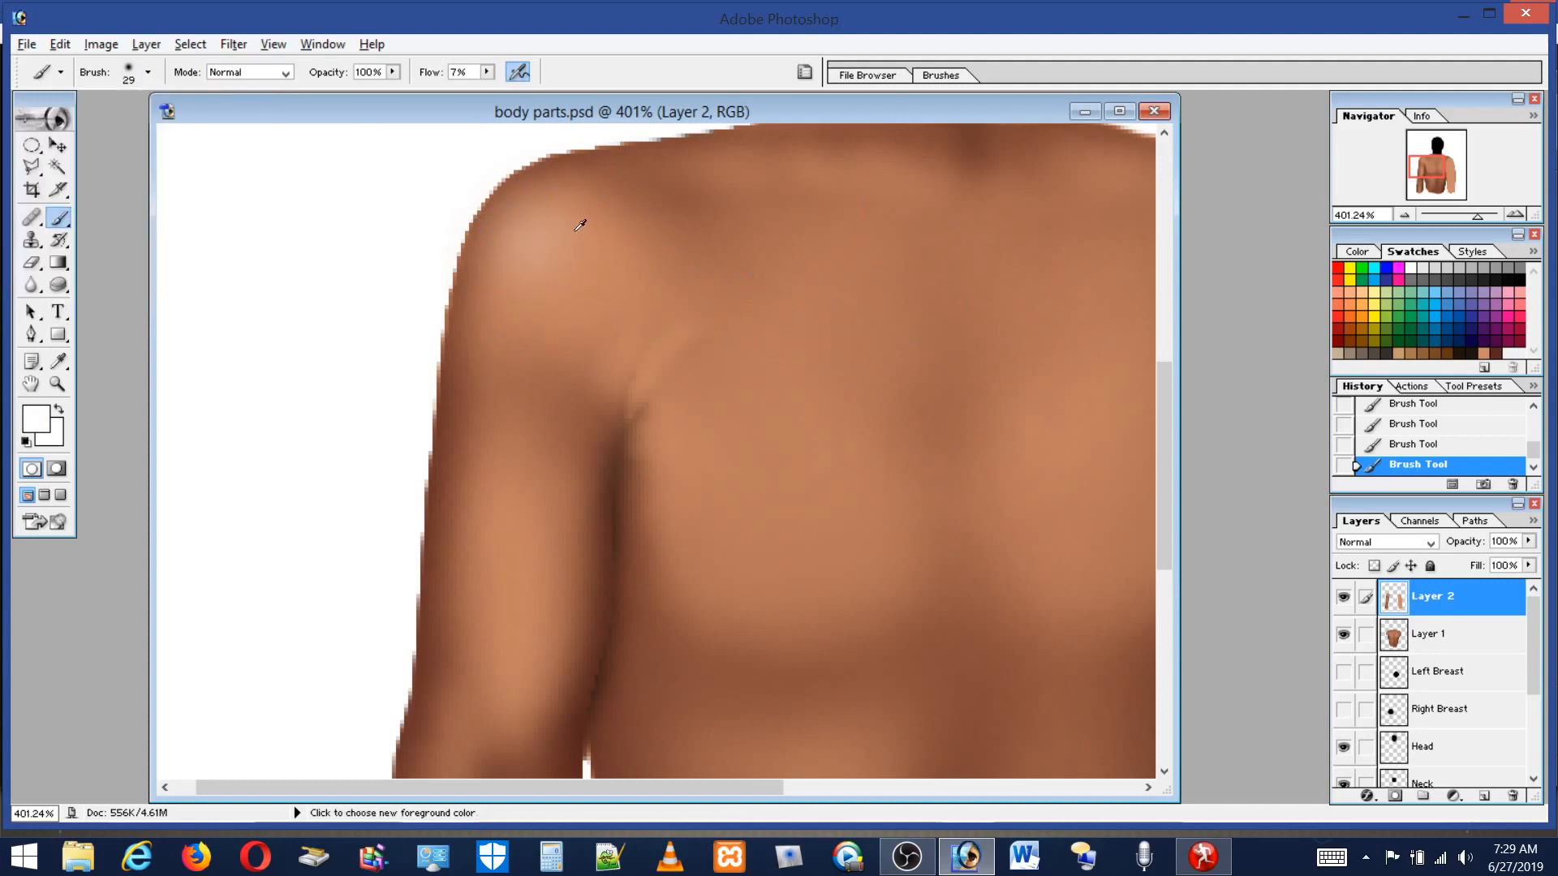
{"action": "left_click", "coordinate": [531, 243], "text": "alt"}
{"action": "mouse_move", "coordinate": [542, 208]}
{"action": "left_mouse_down"}
{"action": "mouse_move", "coordinate": [528, 254]}
{"action": "mouse_move", "coordinate": [554, 217]}
{"action": "mouse_move", "coordinate": [529, 251]}
{"action": "mouse_move", "coordinate": [546, 262]}
{"action": "mouse_move", "coordinate": [512, 291]}
{"action": "mouse_move", "coordinate": [572, 209]}
{"action": "mouse_move", "coordinate": [600, 268]}
{"action": "left_mouse_up"}
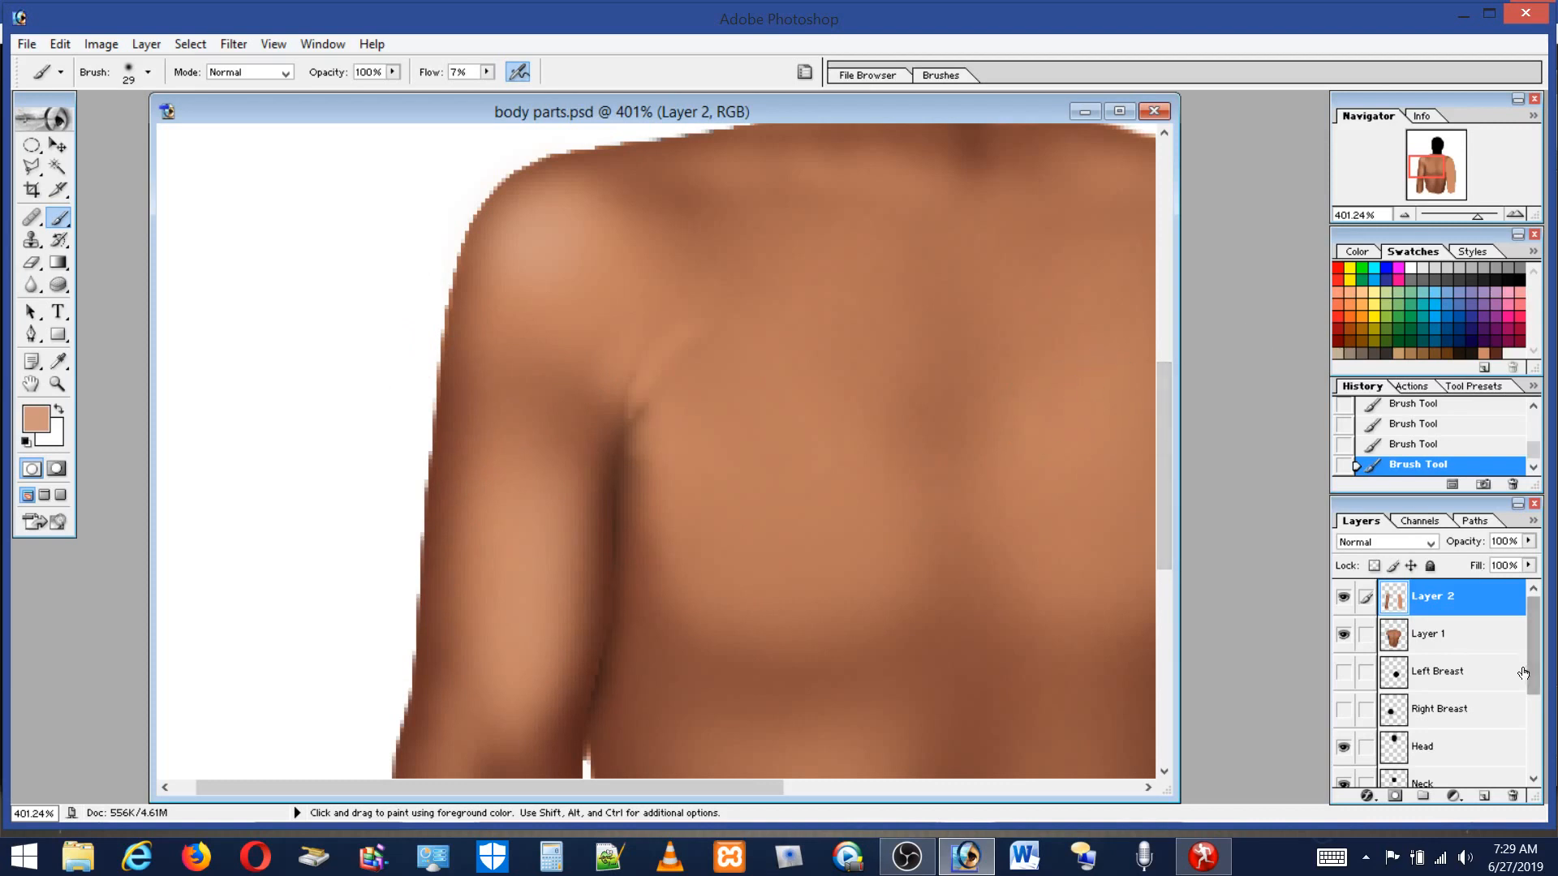
Load the Right Breast layer's outline as a selection on a new layer and fill it with the foreground skin color.
{"action": "left_click", "coordinate": [1444, 723], "text": "ctrl"}
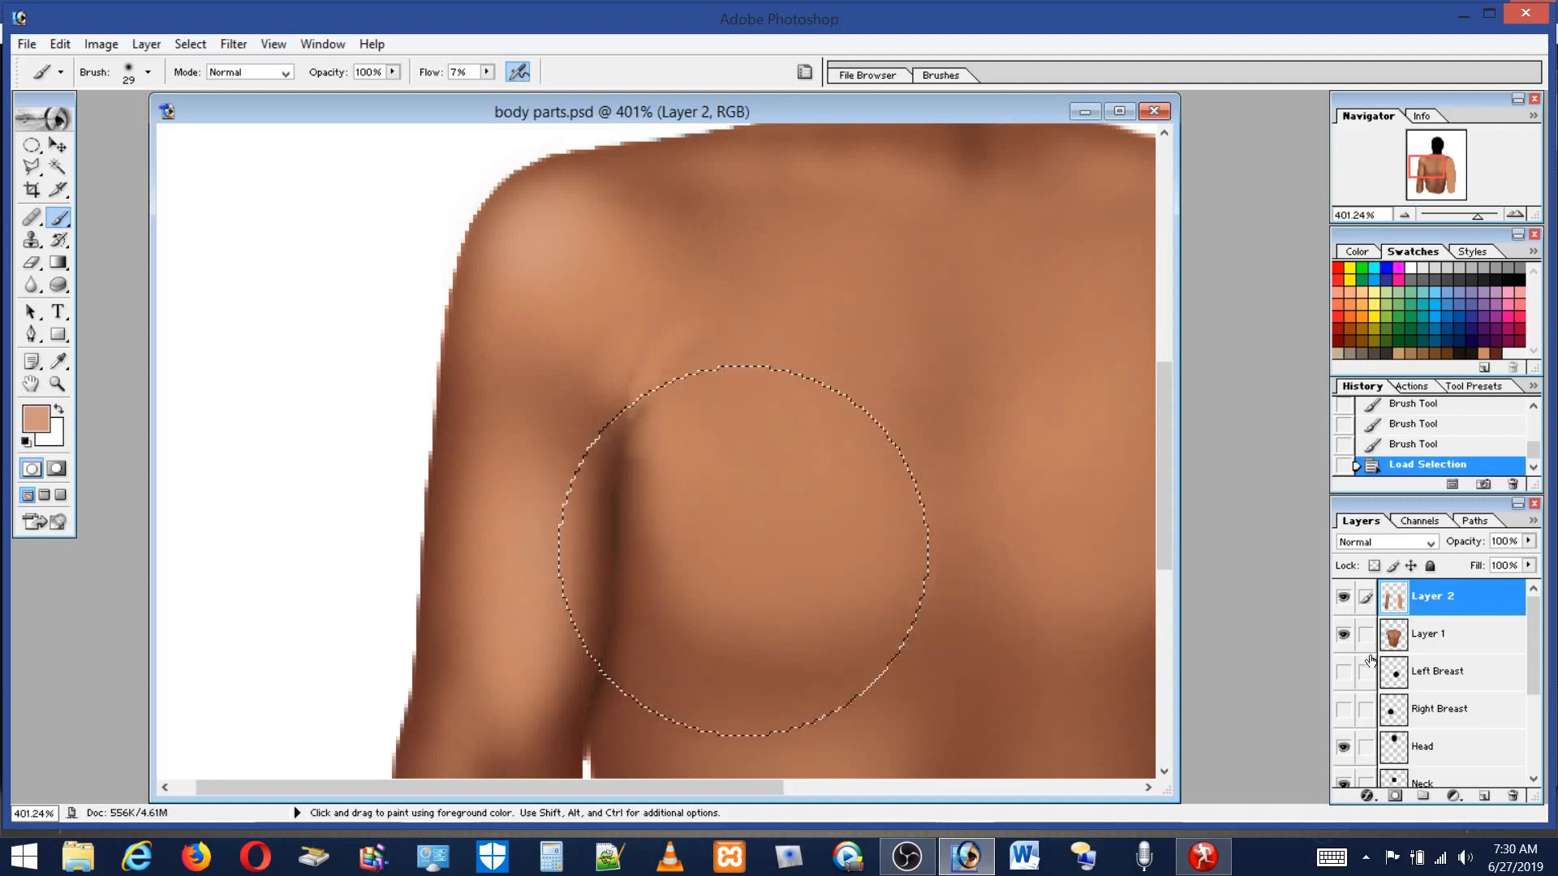
{"action": "left_click", "coordinate": [1484, 797]}
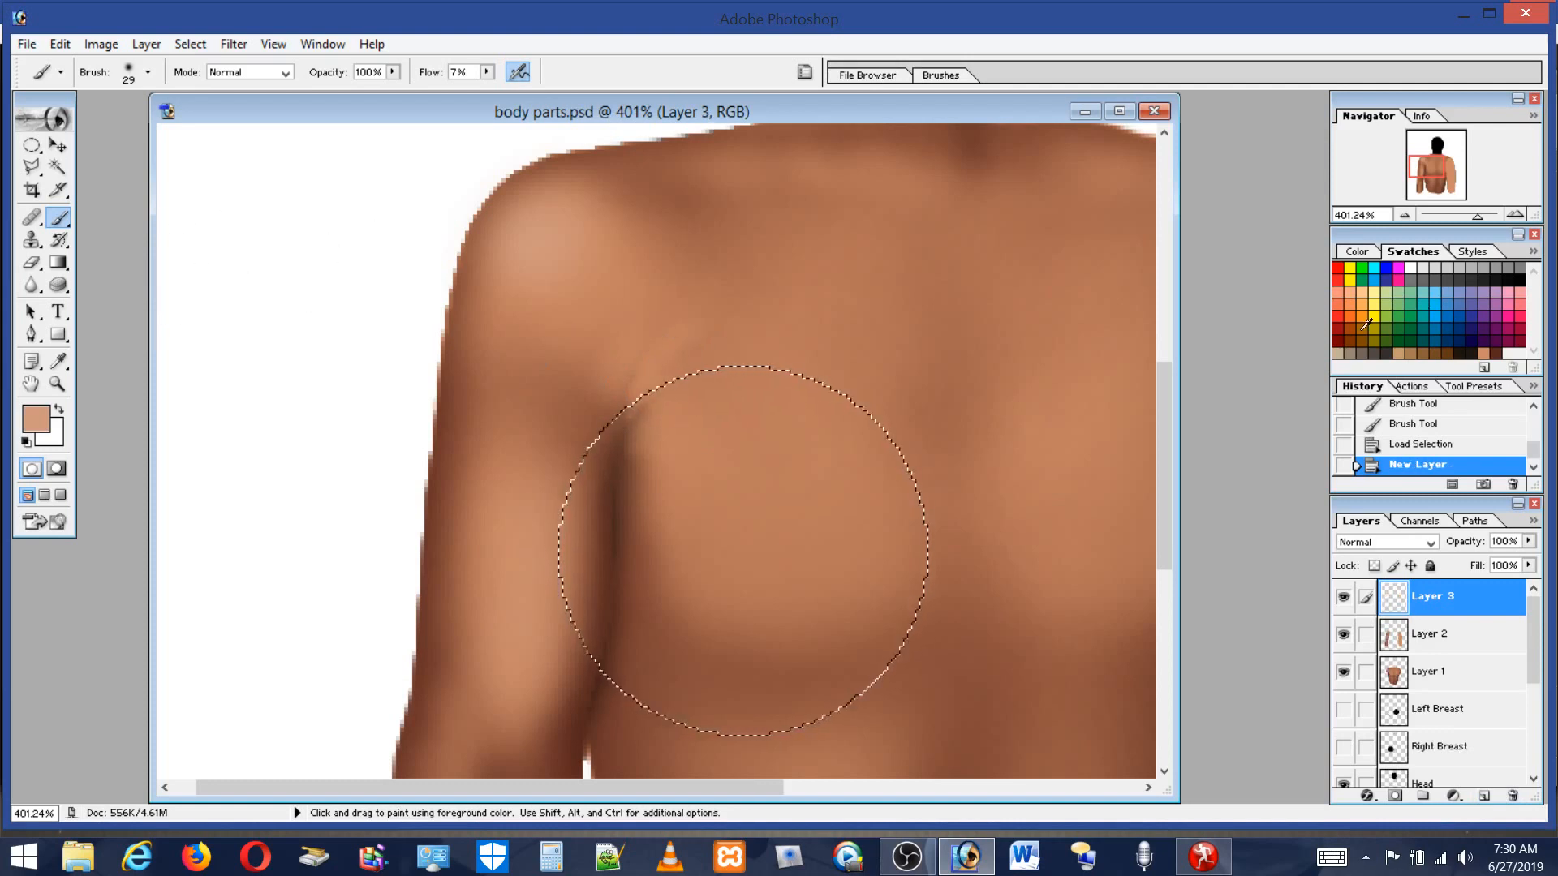
{"action": "left_click", "coordinate": [60, 47]}
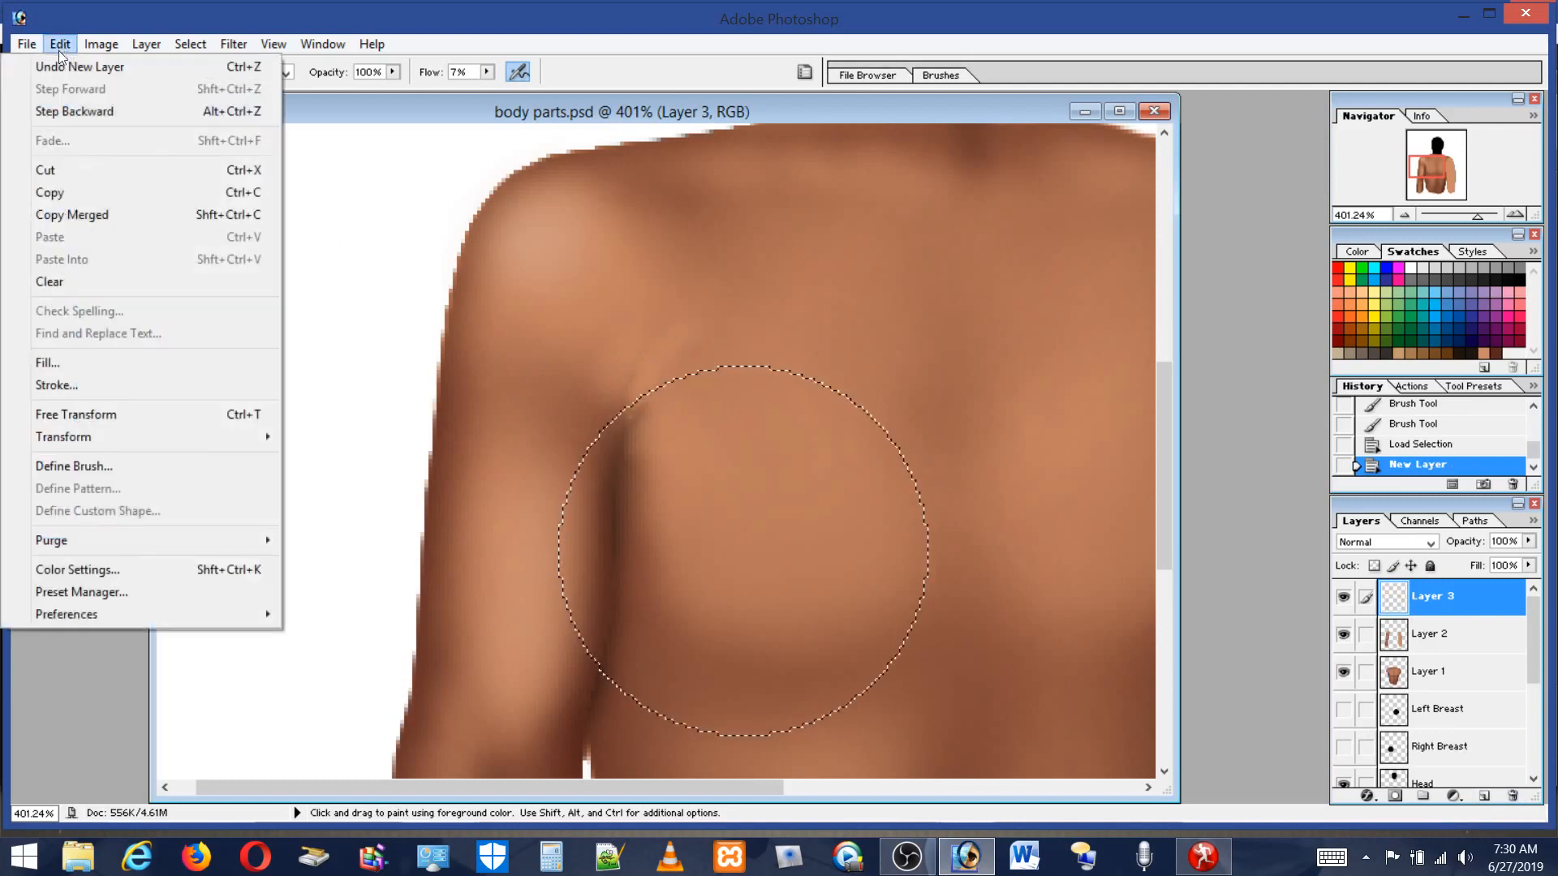
{"action": "left_click", "coordinate": [67, 365]}
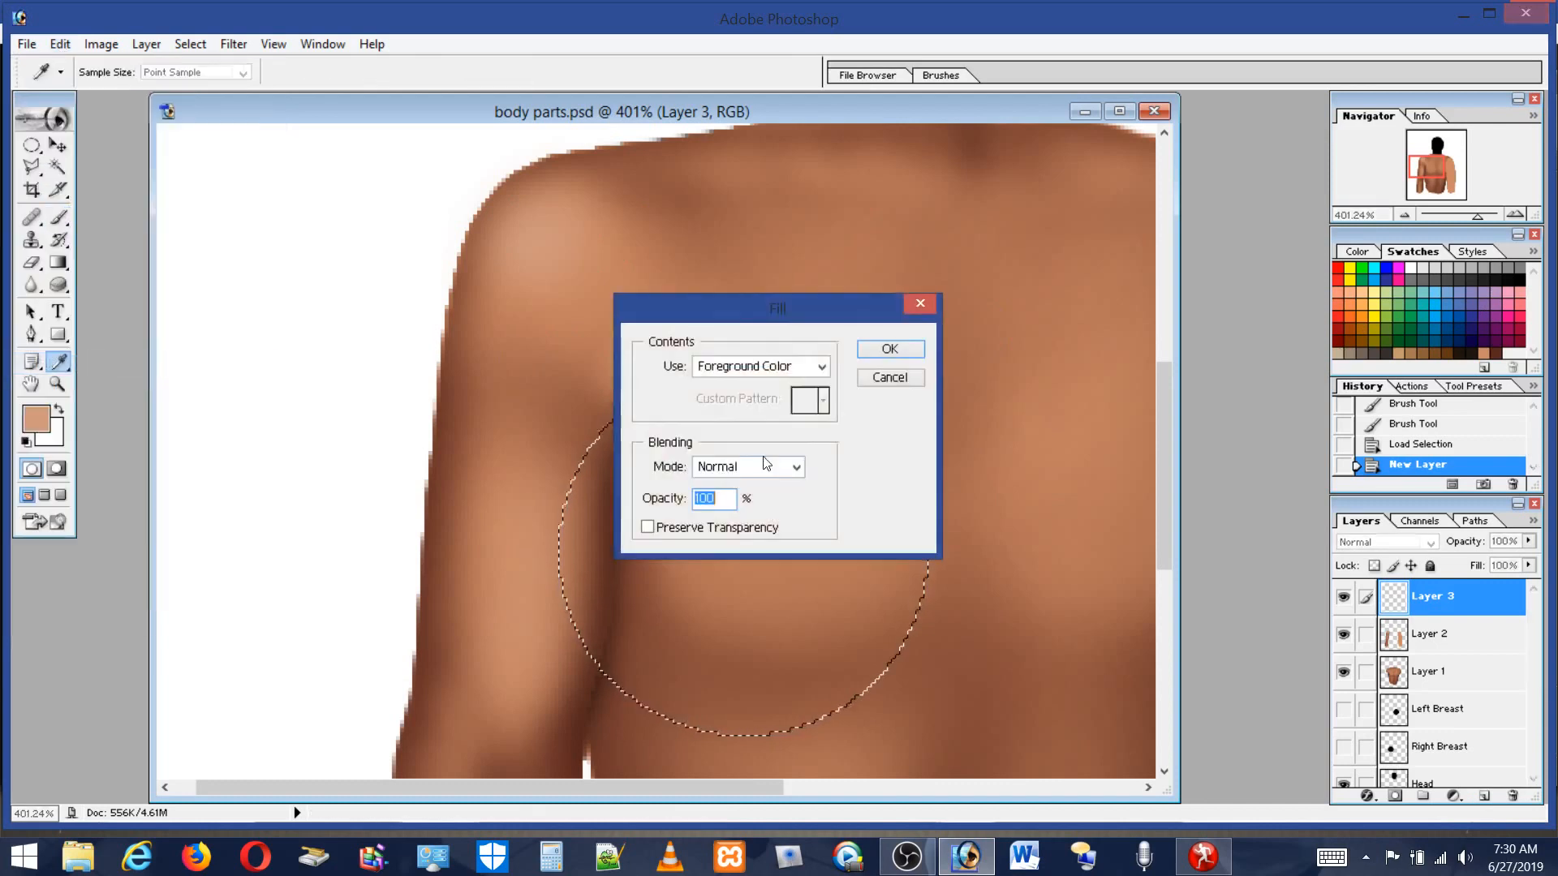
{"action": "left_click", "coordinate": [890, 349]}
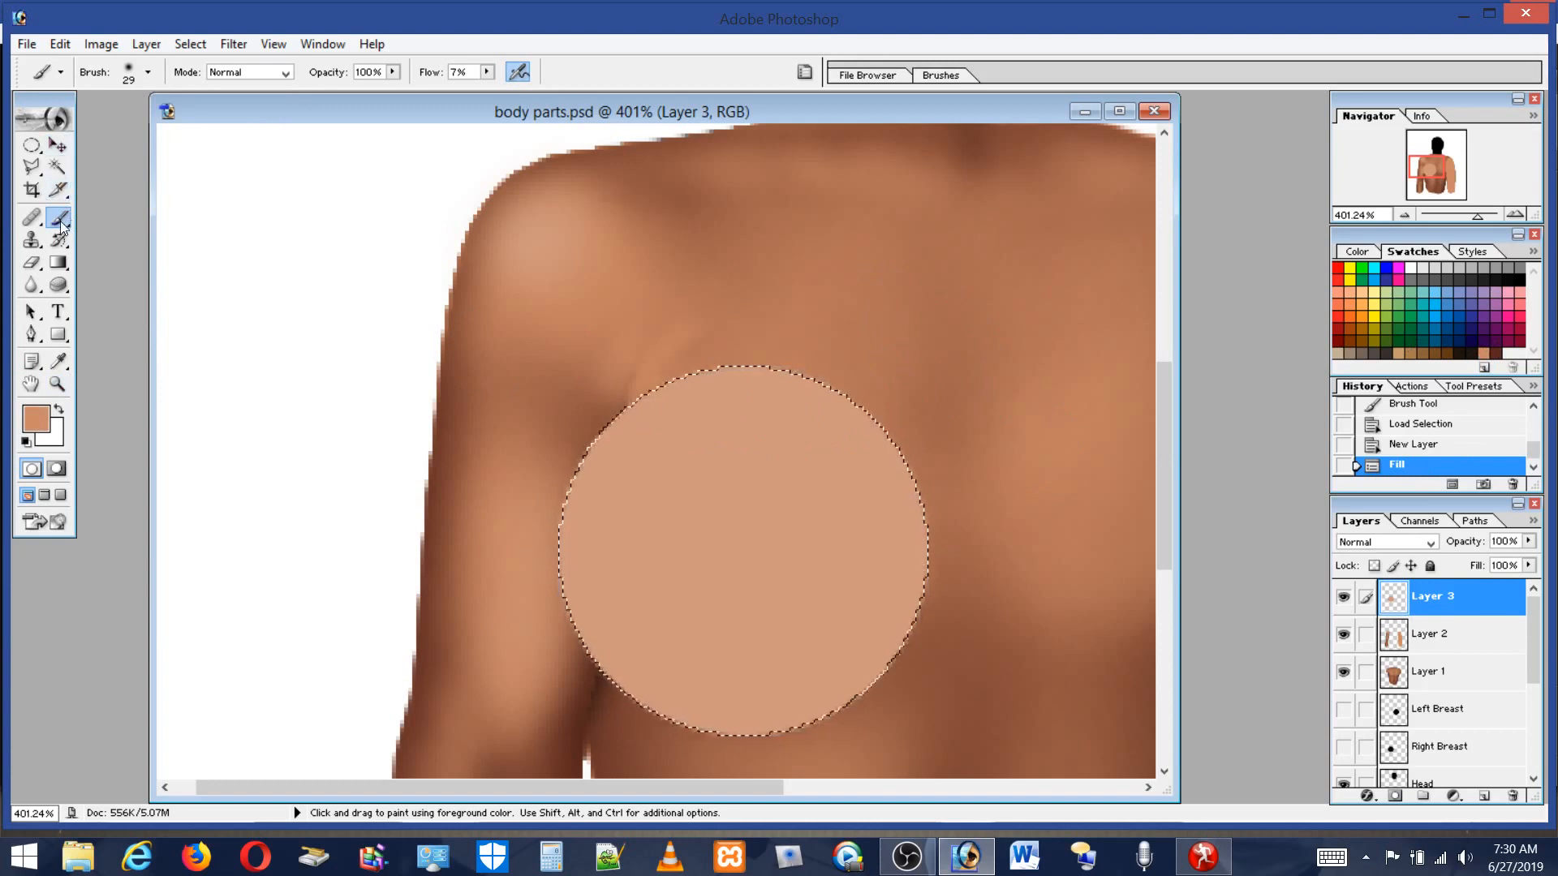
Set the brush to 91 px and paint soft shading strokes inside the selected breast shape.
{"action": "left_click", "coordinate": [147, 73]}
{"action": "left_click_drag", "start_coordinate": [104, 124], "coordinate": [114, 123]}
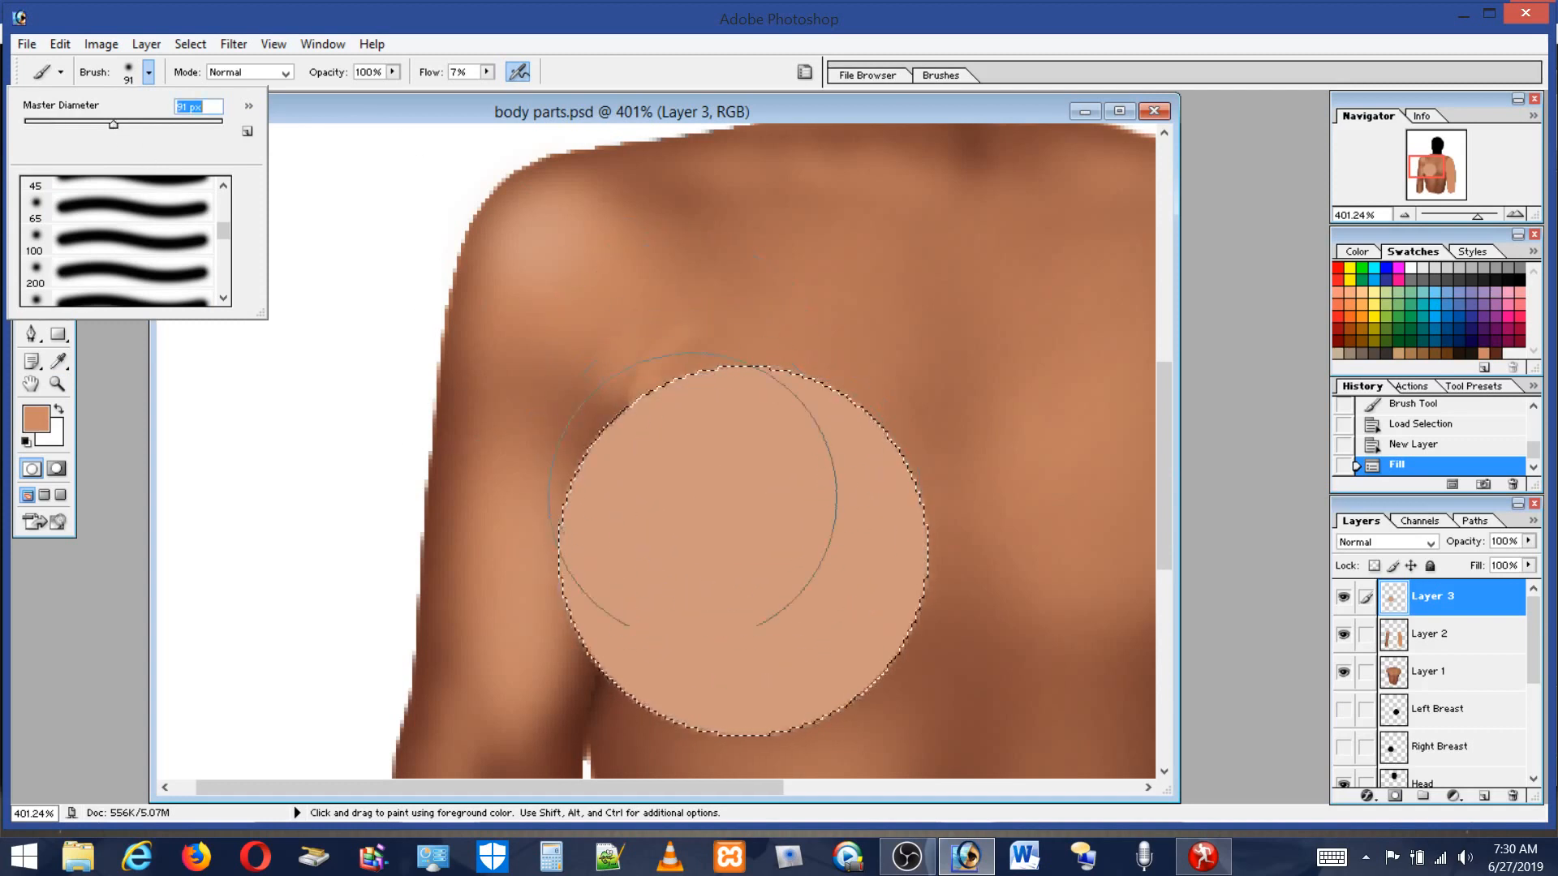
{"action": "left_click", "coordinate": [1019, 479]}
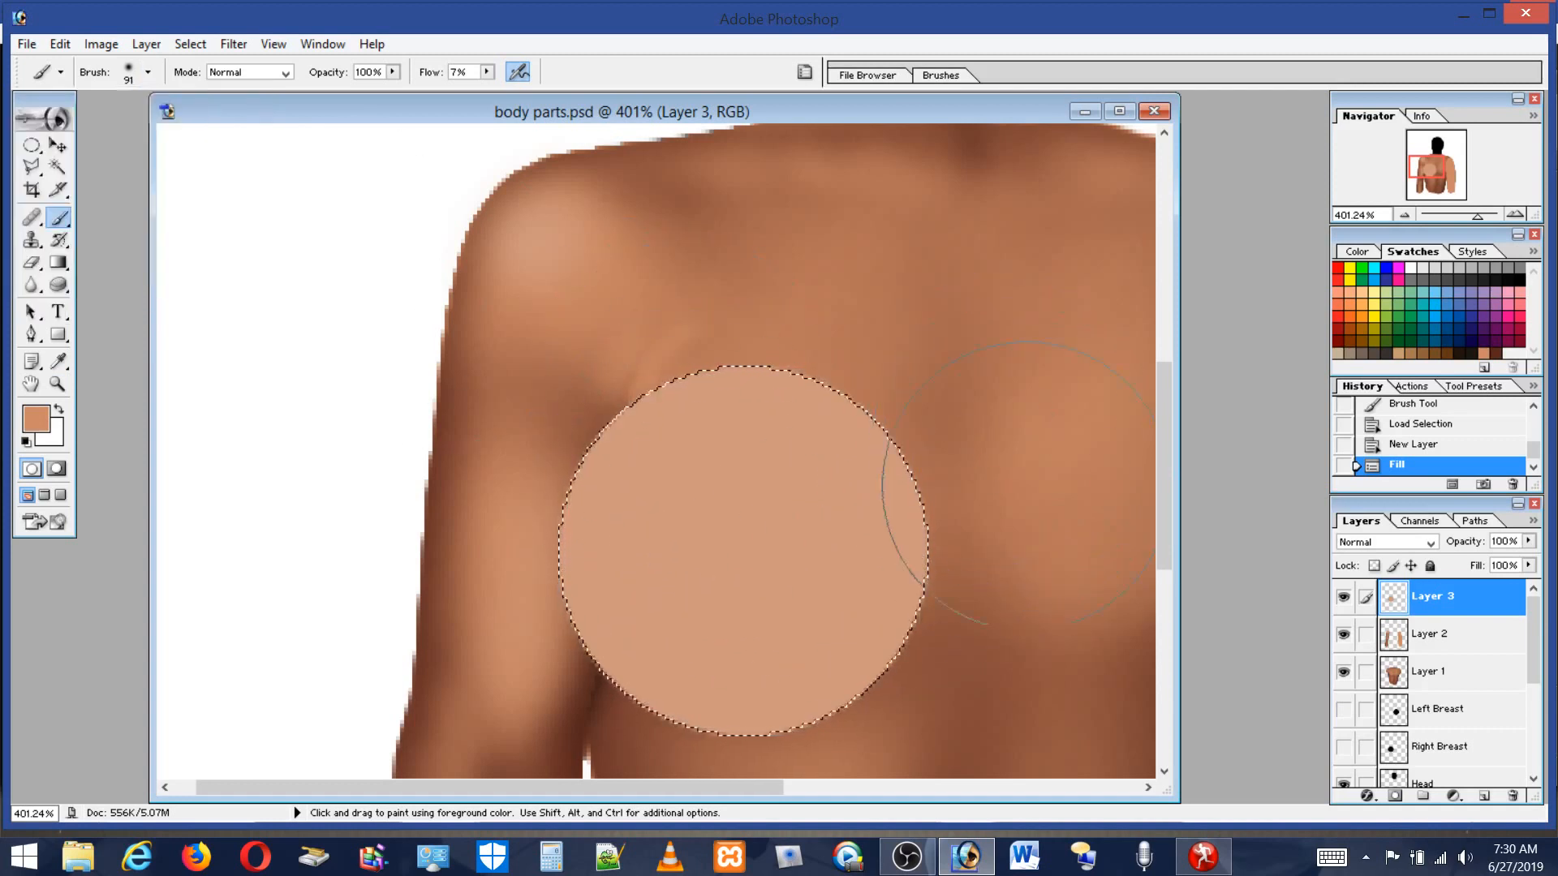
{"action": "left_click_drag", "start_coordinate": [994, 539], "coordinate": [779, 584]}
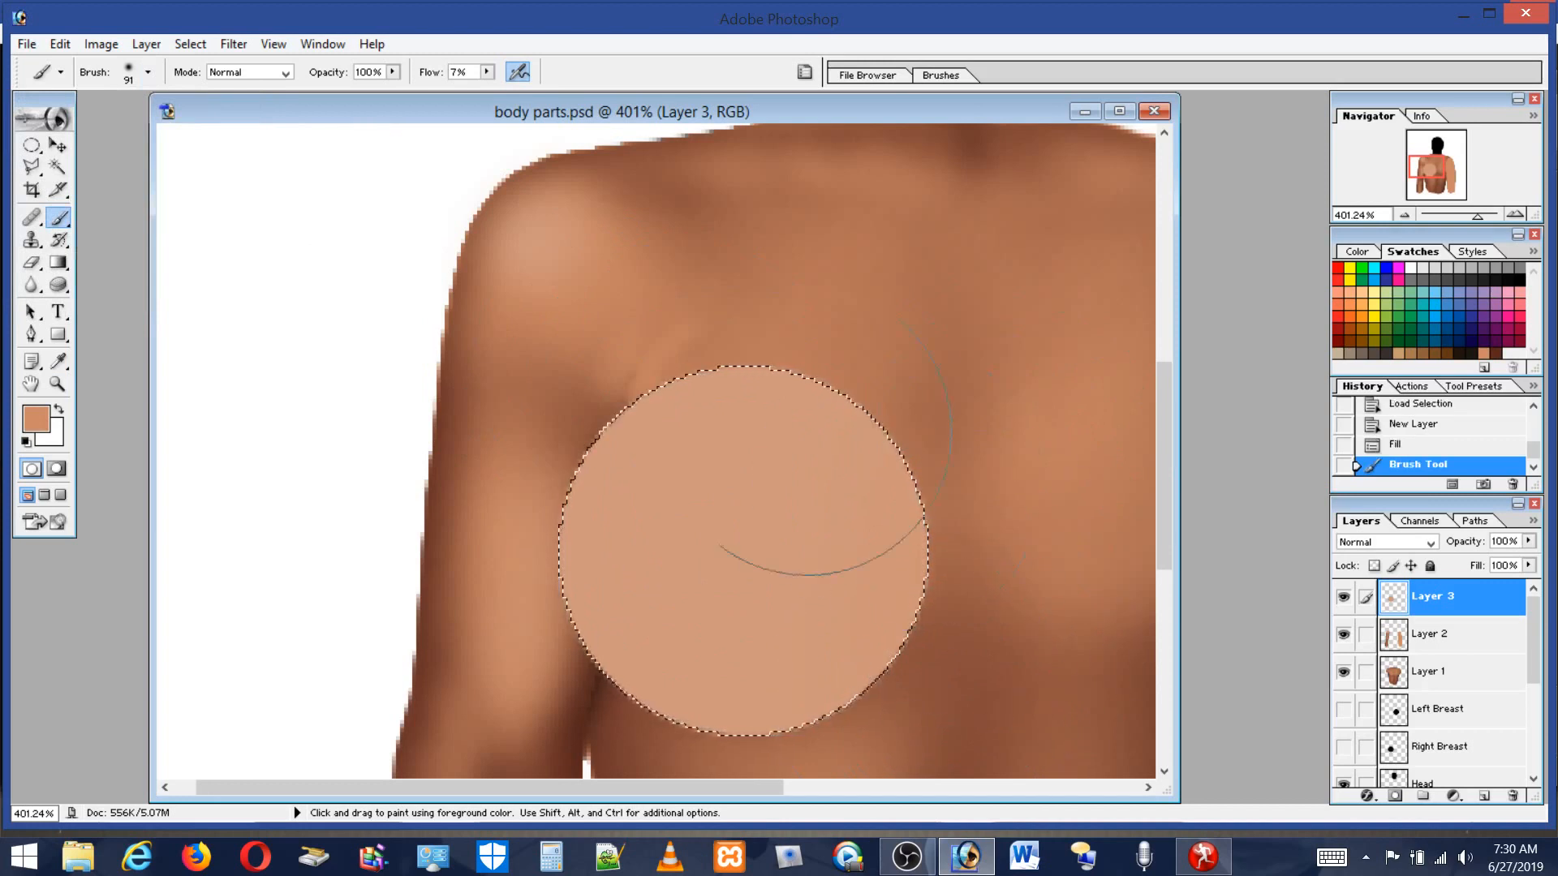
{"action": "left_click_drag", "start_coordinate": [1161, 417], "coordinate": [1166, 440]}
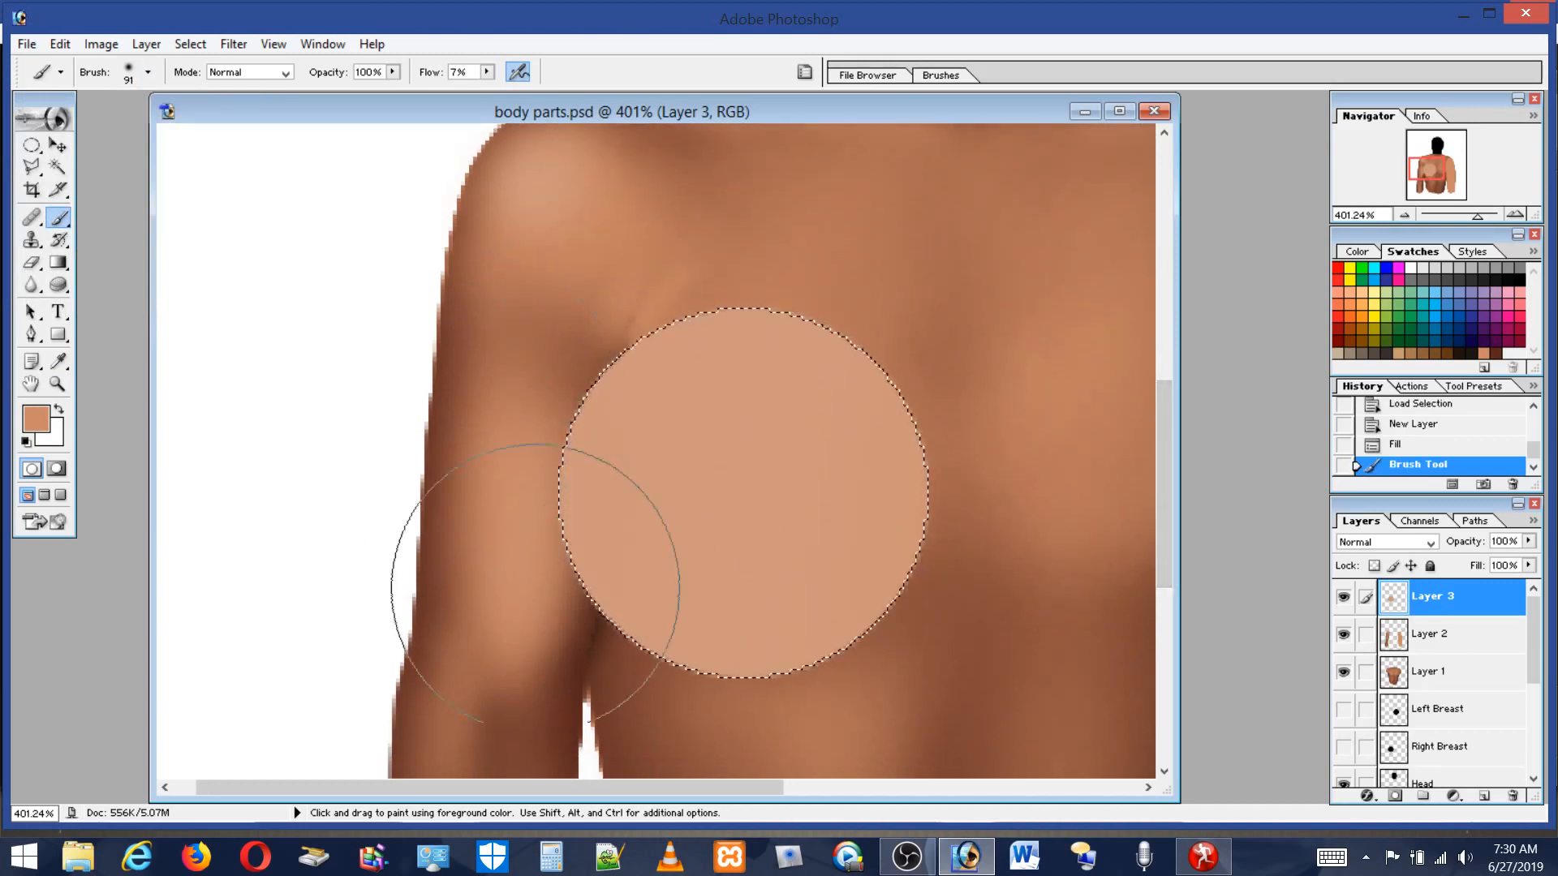
{"action": "left_click_drag", "start_coordinate": [827, 618], "coordinate": [1040, 542]}
{"action": "left_click_drag", "start_coordinate": [876, 622], "coordinate": [1055, 580]}
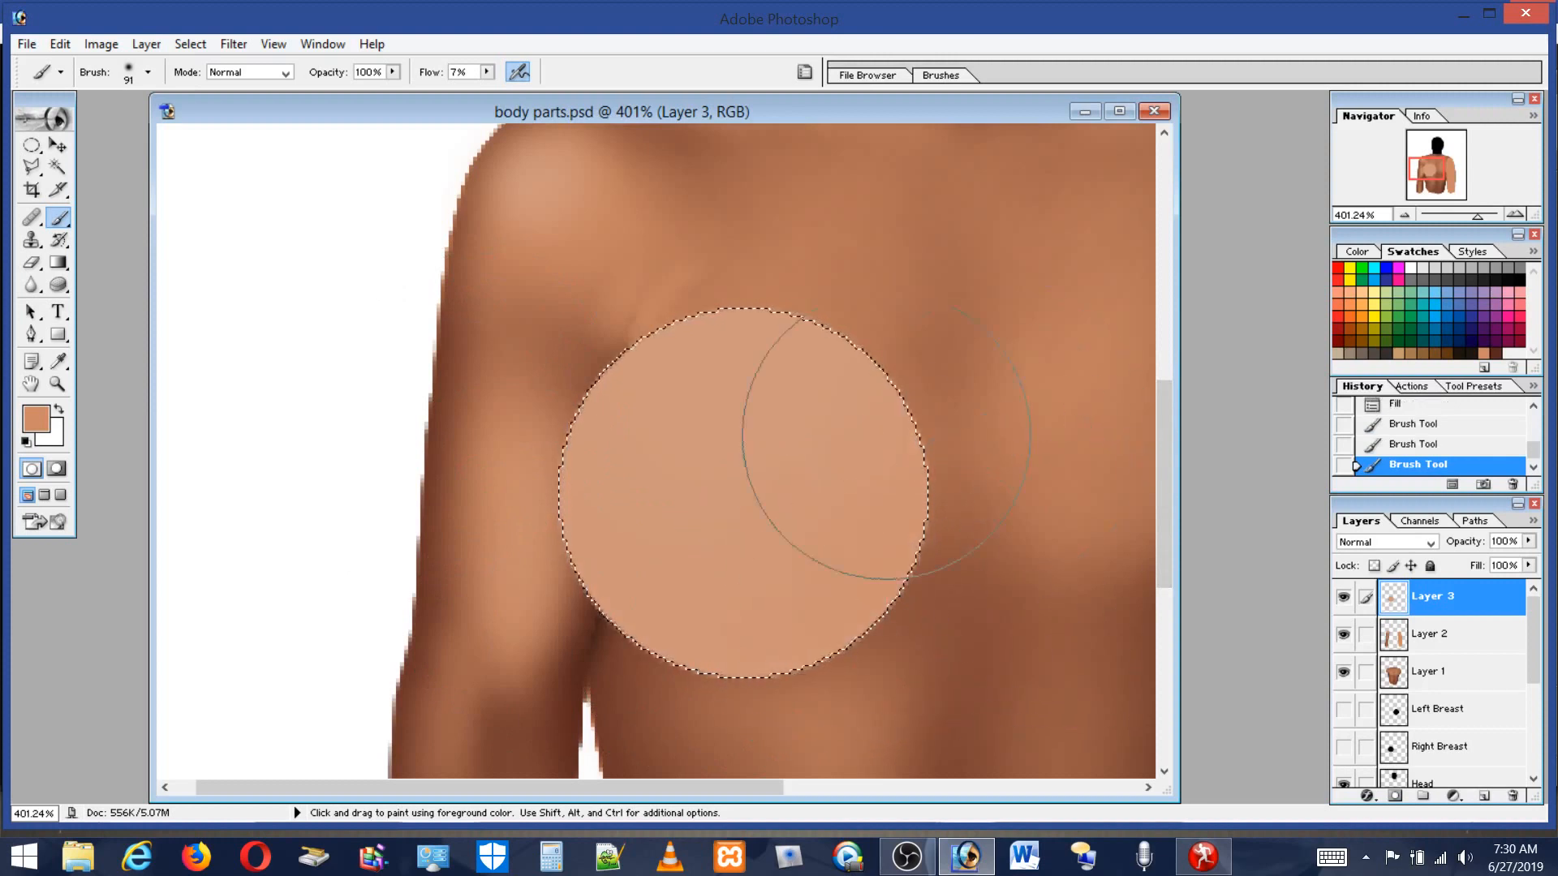
Set the flow to 23% and paint a shading stroke along the breast's lower edge.
{"action": "left_click", "coordinate": [487, 72]}
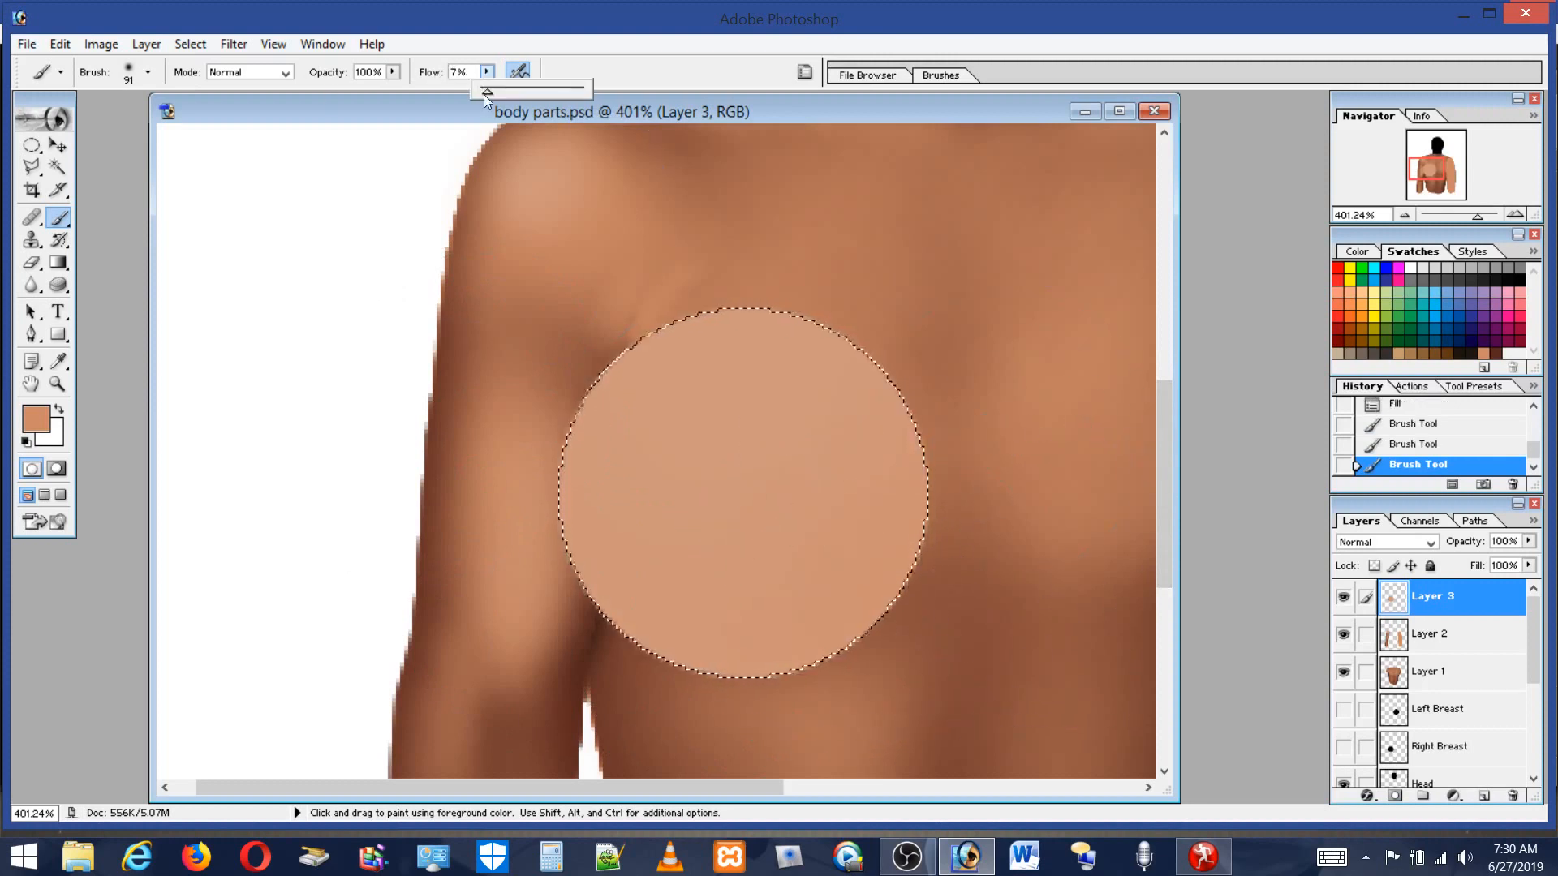
{"action": "left_click", "coordinate": [503, 88]}
{"action": "left_click", "coordinate": [968, 536]}
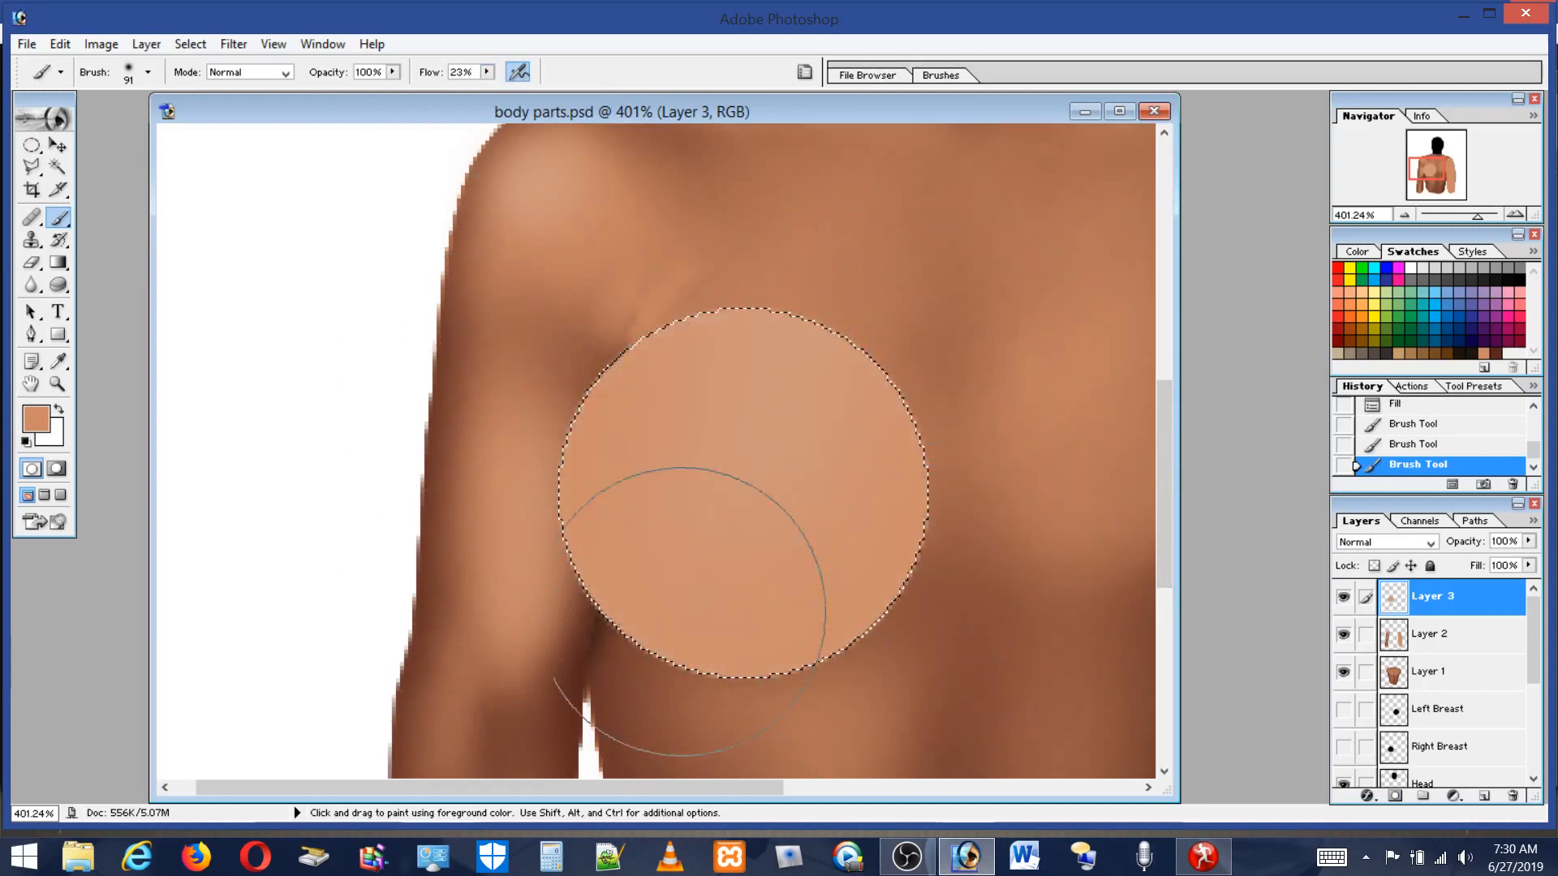
{"action": "mouse_move", "coordinate": [861, 733]}
{"action": "left_mouse_down"}
{"action": "mouse_move", "coordinate": [913, 734]}
{"action": "mouse_move", "coordinate": [547, 705]}
{"action": "mouse_move", "coordinate": [653, 774]}
{"action": "mouse_move", "coordinate": [504, 662]}
{"action": "mouse_move", "coordinate": [908, 683]}
{"action": "mouse_move", "coordinate": [1135, 555]}
{"action": "left_mouse_up"}
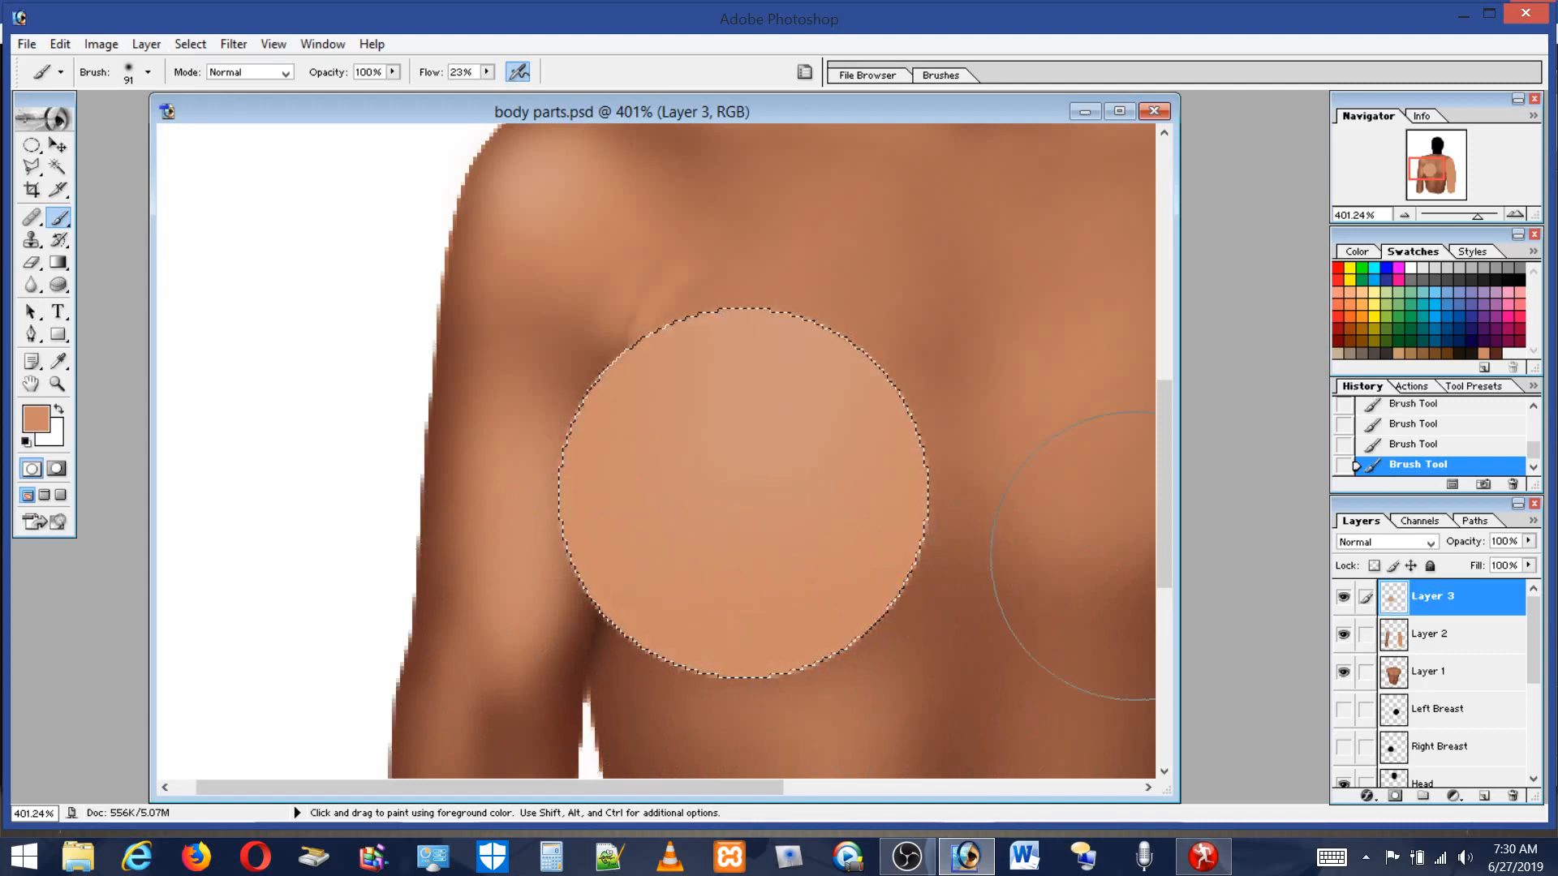
Pick the dark brown swatch and shade the breast's lower right side and the armpit side.
{"action": "left_click", "coordinate": [1496, 350]}
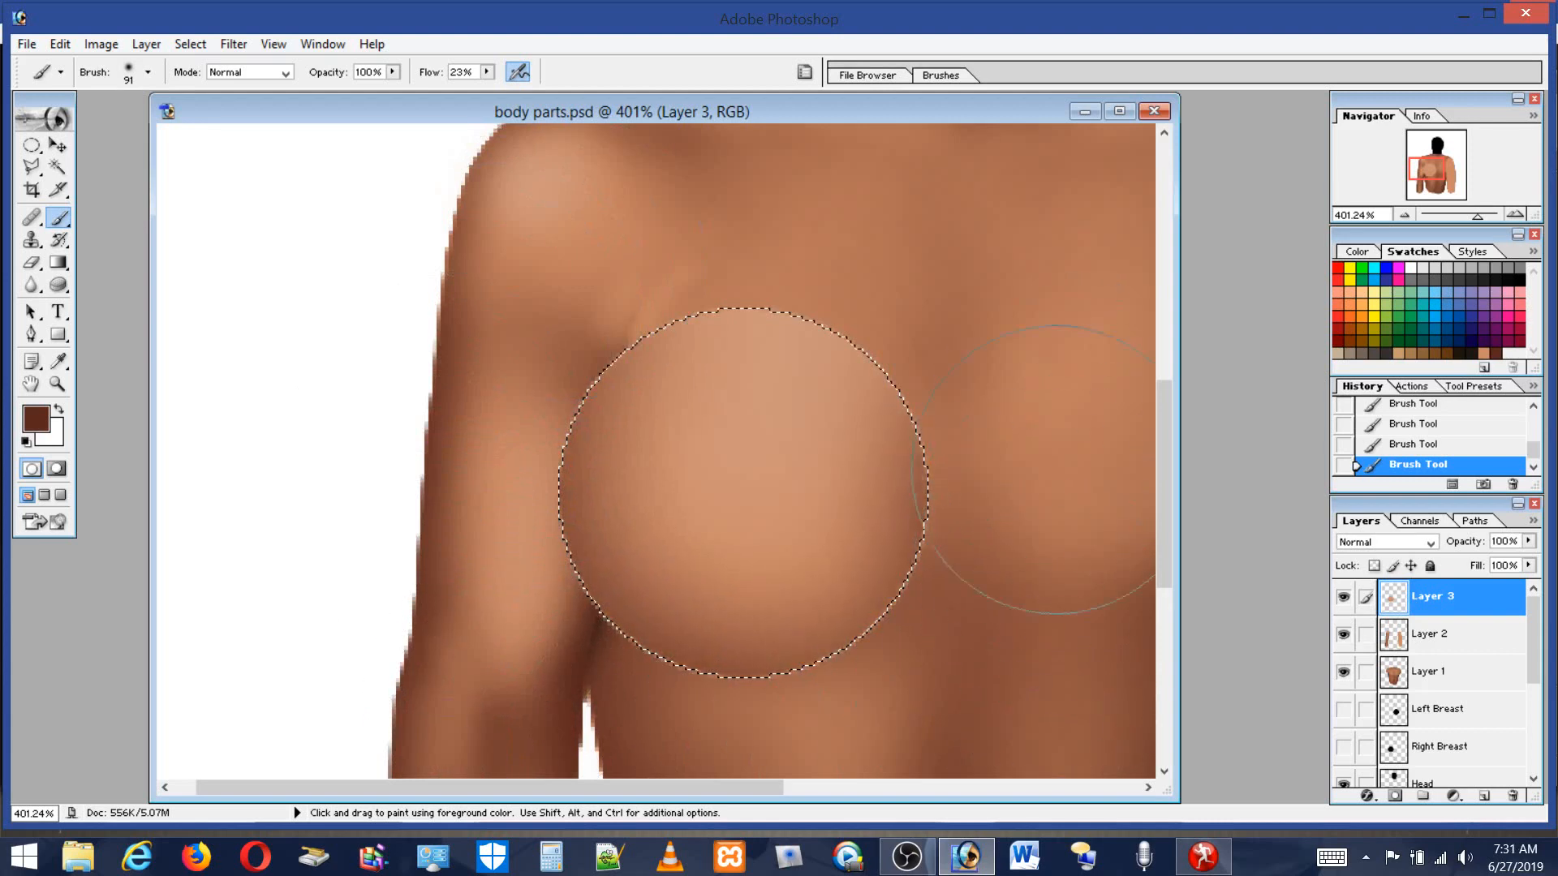
{"action": "mouse_move", "coordinate": [1019, 613]}
{"action": "left_mouse_down"}
{"action": "mouse_move", "coordinate": [965, 466]}
{"action": "mouse_move", "coordinate": [957, 519]}
{"action": "left_mouse_up"}
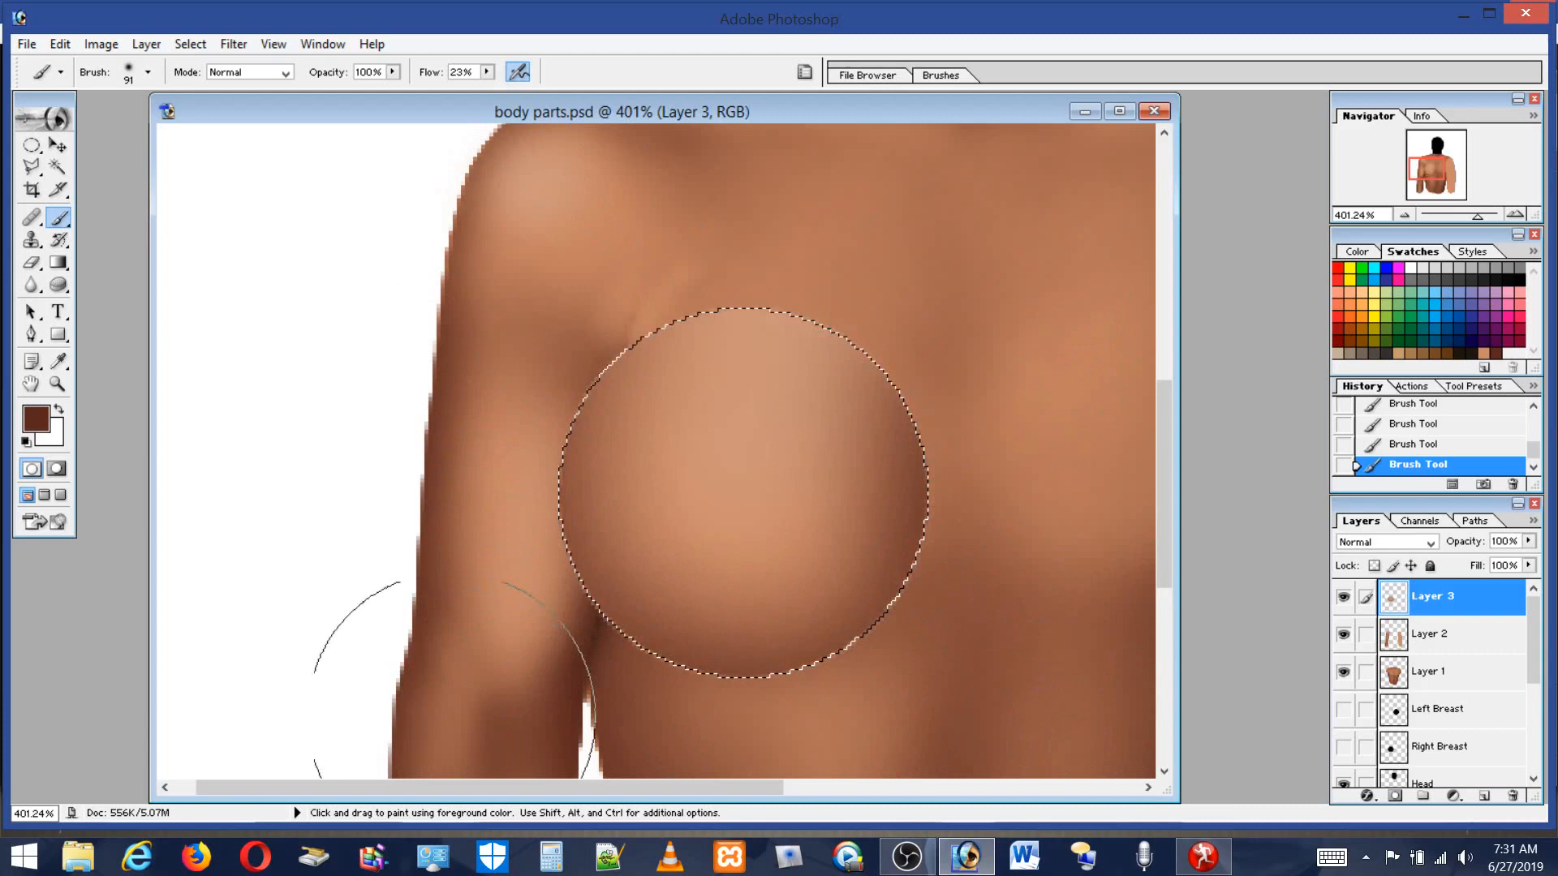
{"action": "left_click_drag", "start_coordinate": [604, 605], "coordinate": [519, 308]}
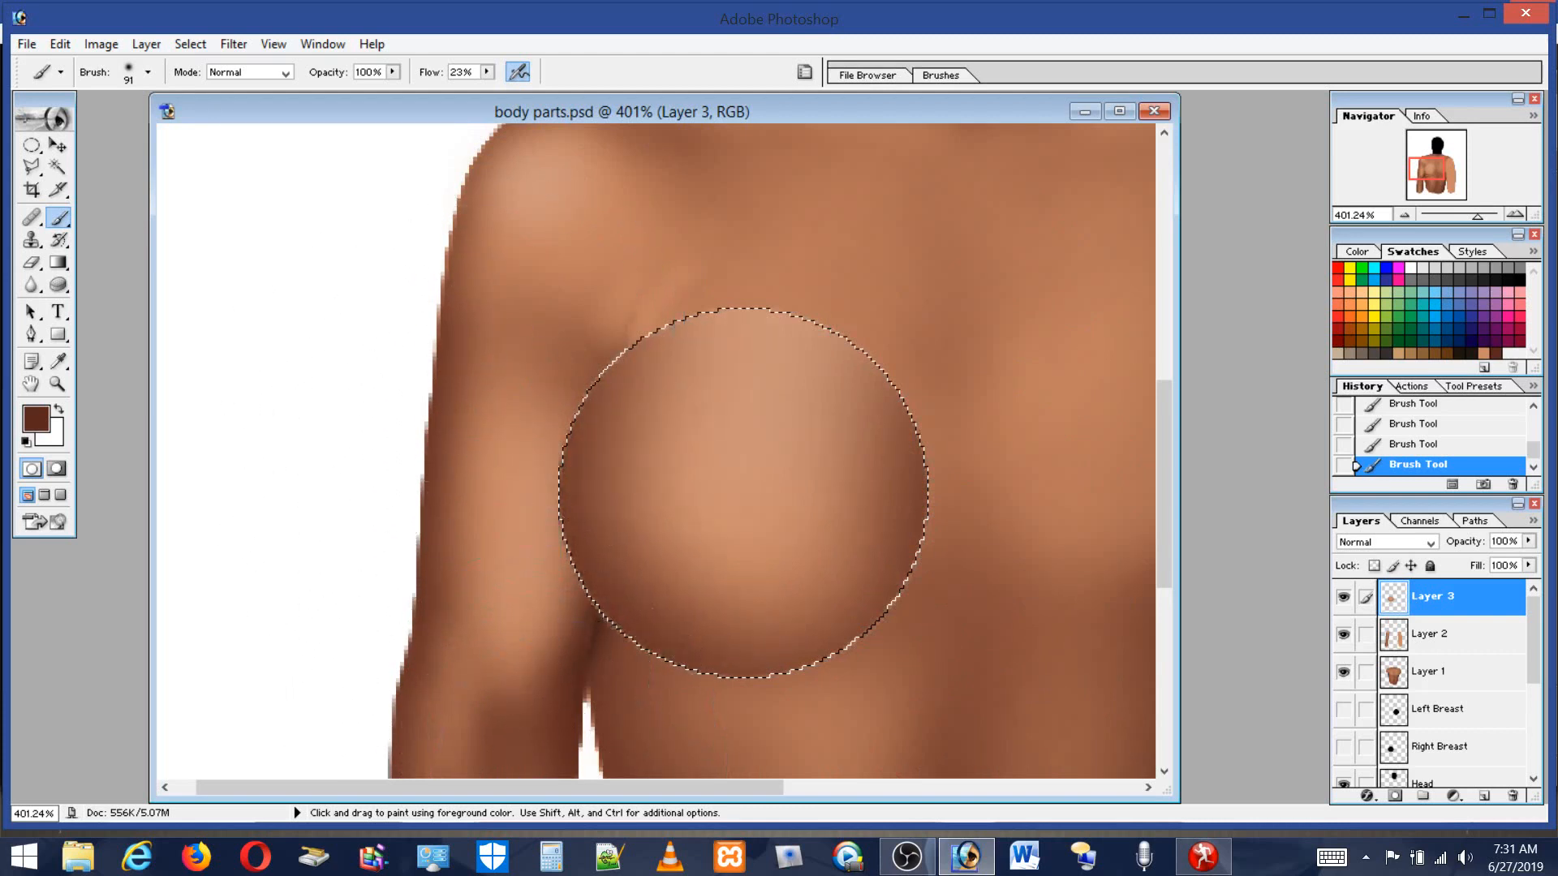
Alternate between light skin and dark brown swatches, dabbing shading on the breast's upper edge and across its middle.
{"action": "left_click", "coordinate": [1484, 352]}
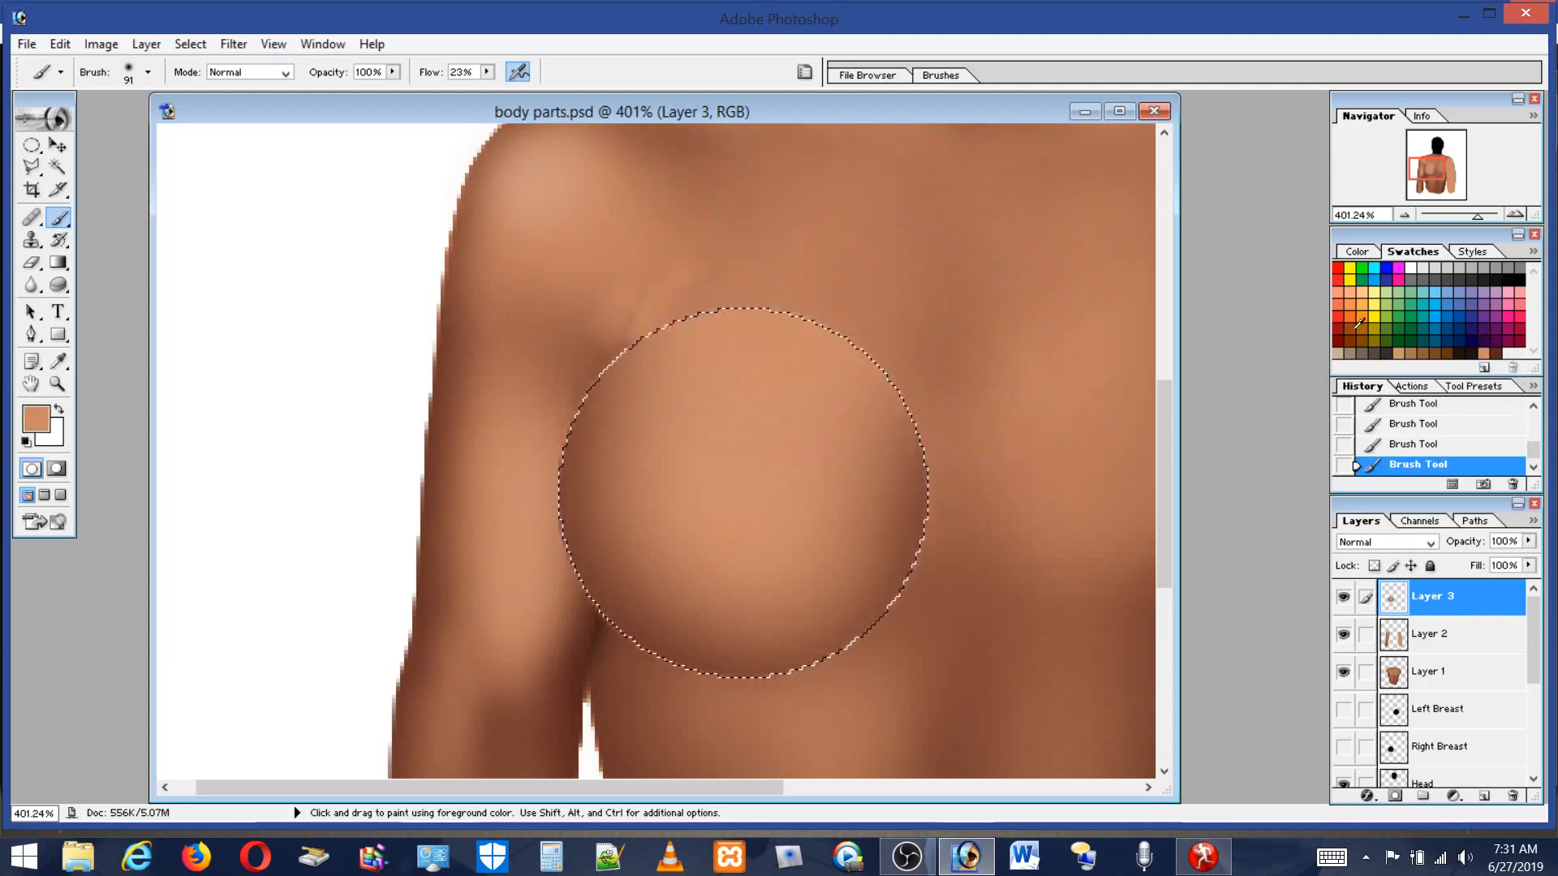
{"action": "left_click", "coordinate": [1495, 354]}
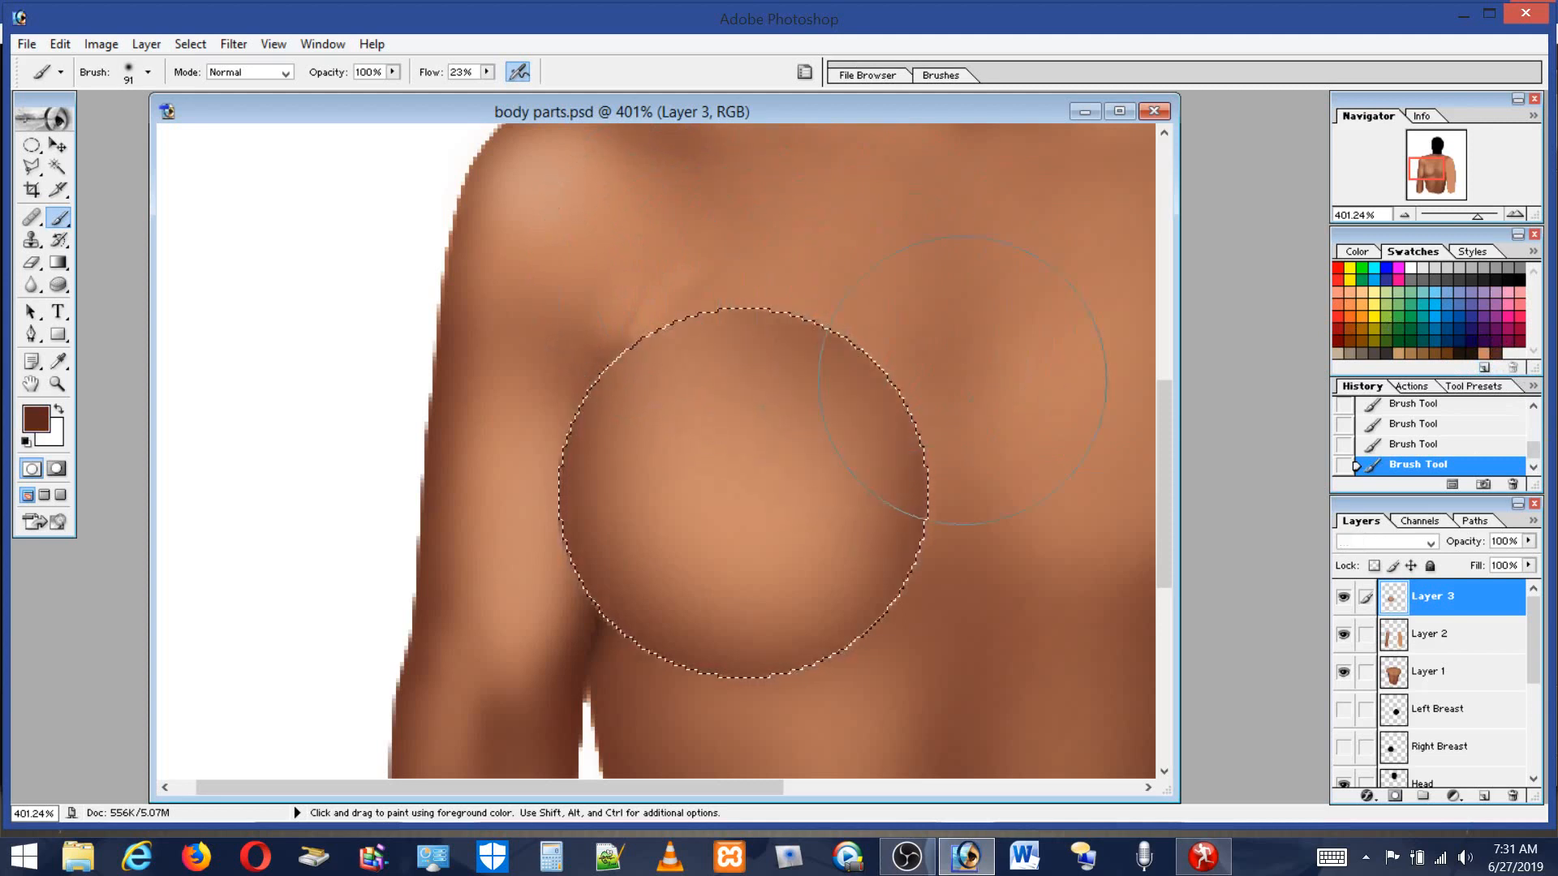
{"action": "left_click", "coordinate": [828, 299], "text": "alt"}
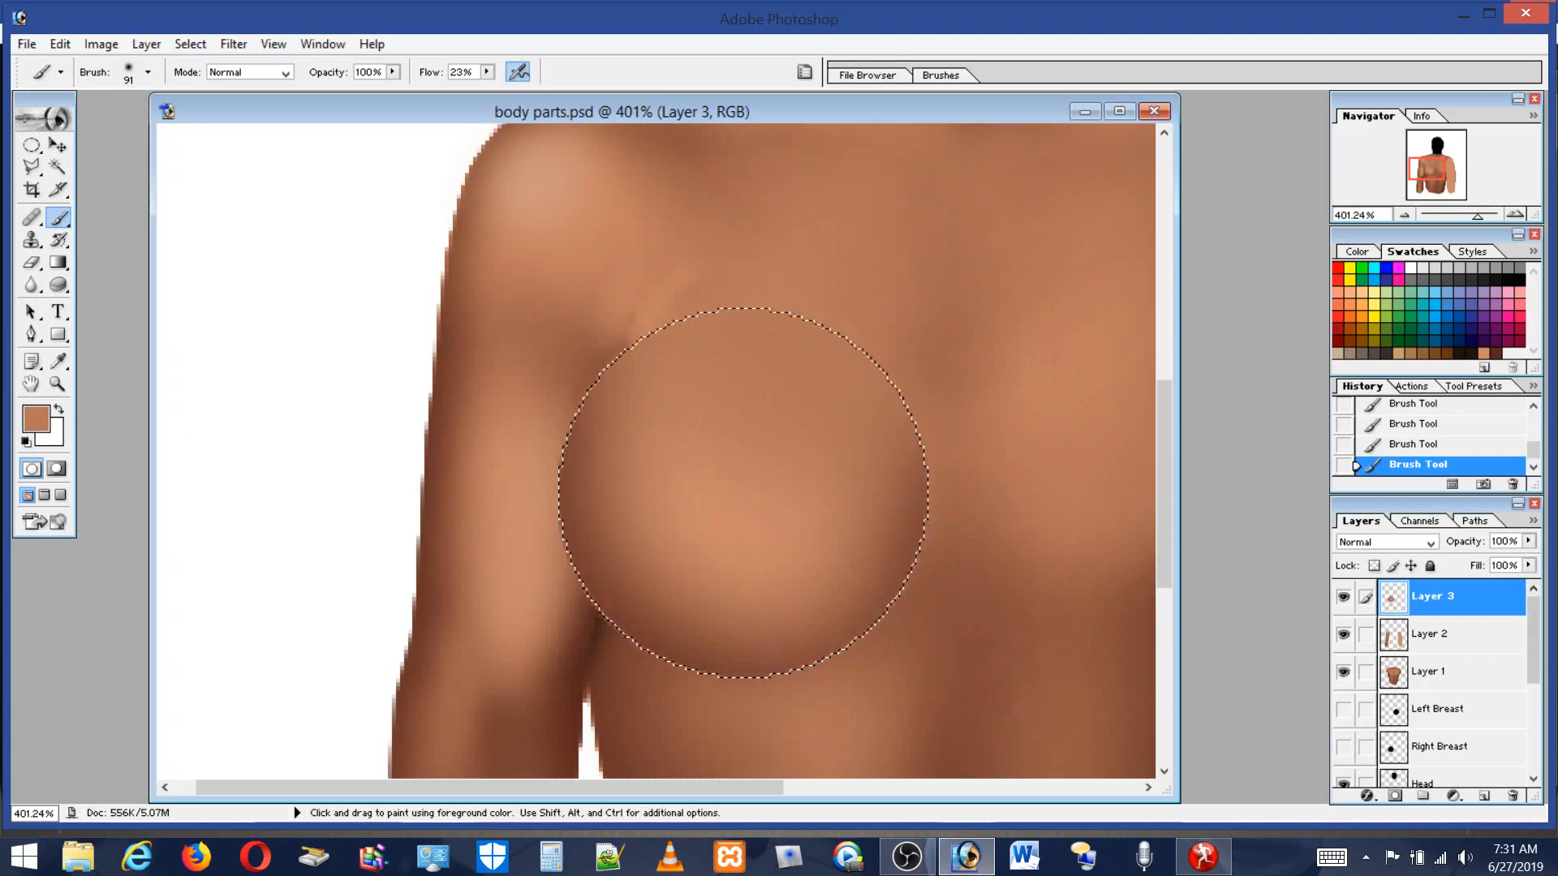
{"action": "left_click", "coordinate": [1467, 349]}
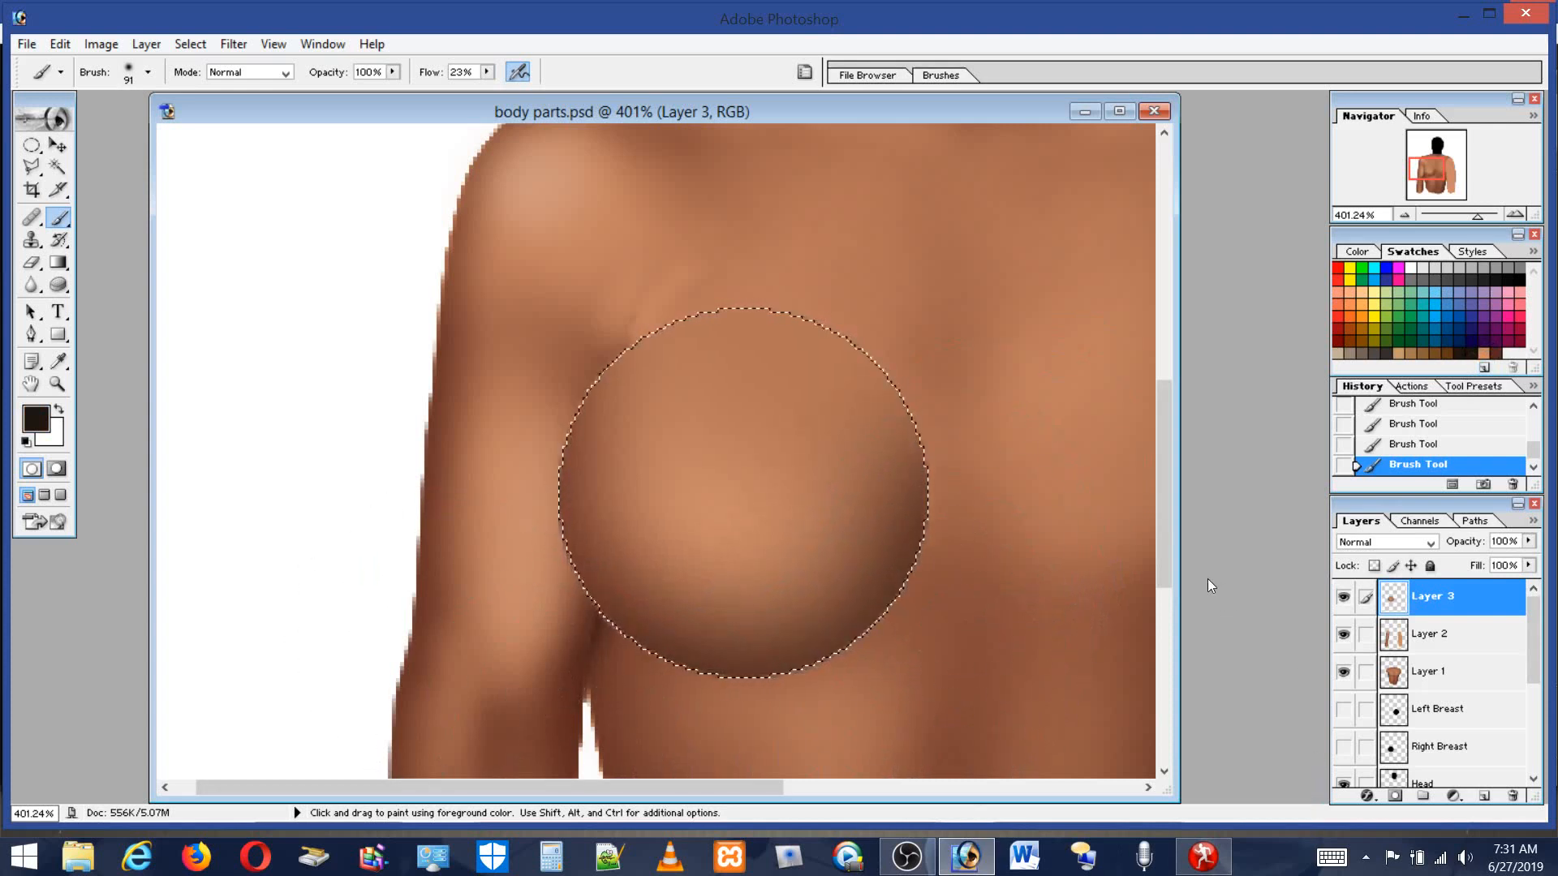
{"action": "left_click", "coordinate": [1496, 351]}
{"action": "mouse_move", "coordinate": [842, 491]}
{"action": "left_mouse_down"}
{"action": "mouse_move", "coordinate": [842, 523]}
{"action": "mouse_move", "coordinate": [772, 595]}
{"action": "mouse_move", "coordinate": [849, 582]}
{"action": "mouse_move", "coordinate": [933, 497]}
{"action": "left_mouse_up"}
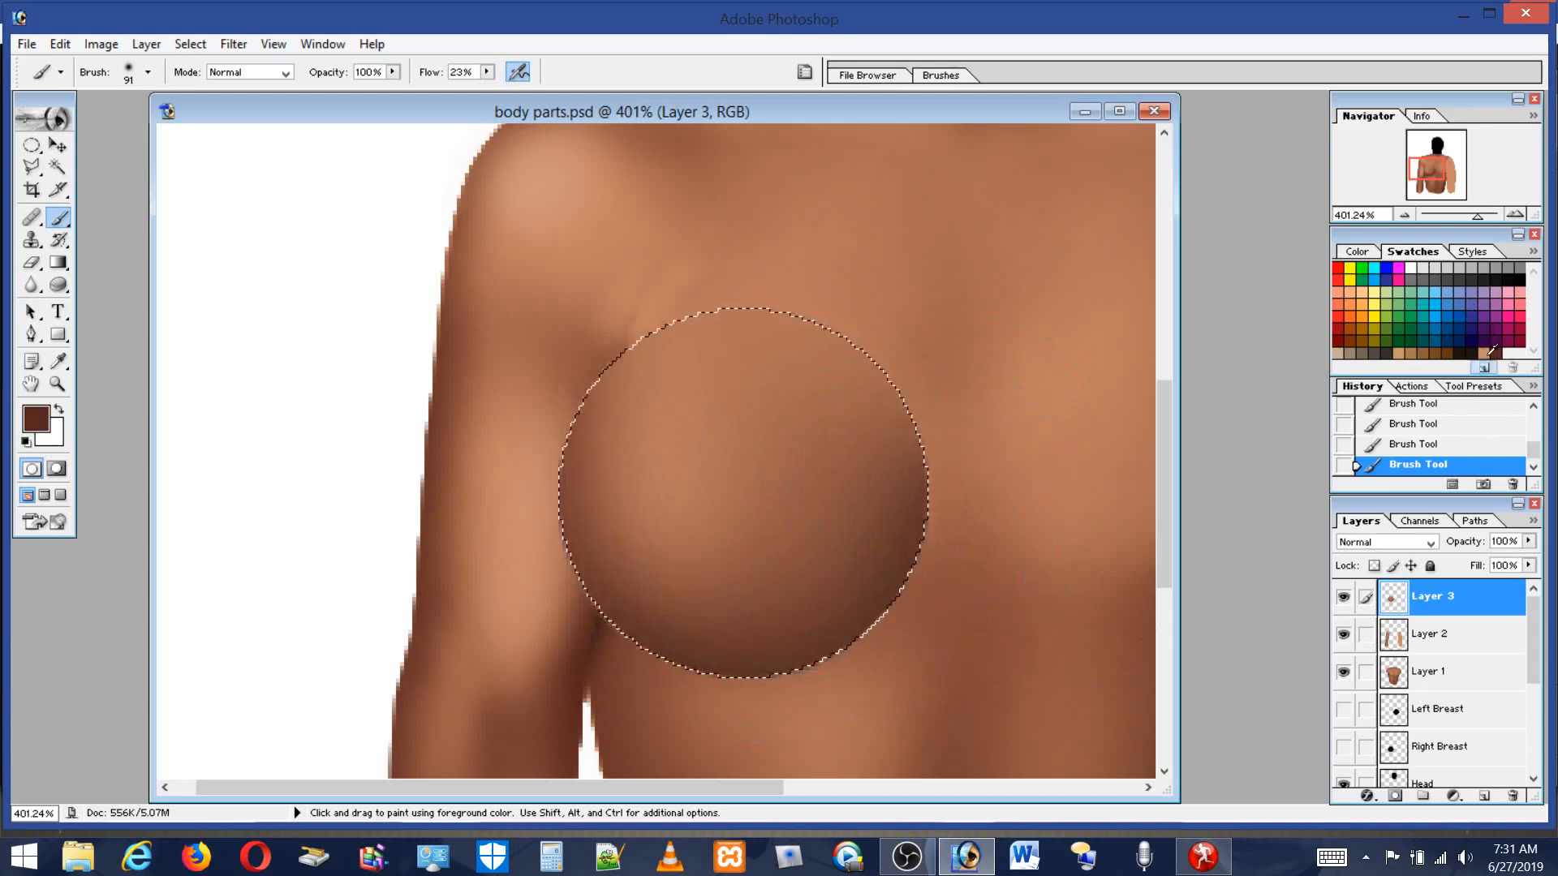
{"action": "left_click", "coordinate": [1483, 353]}
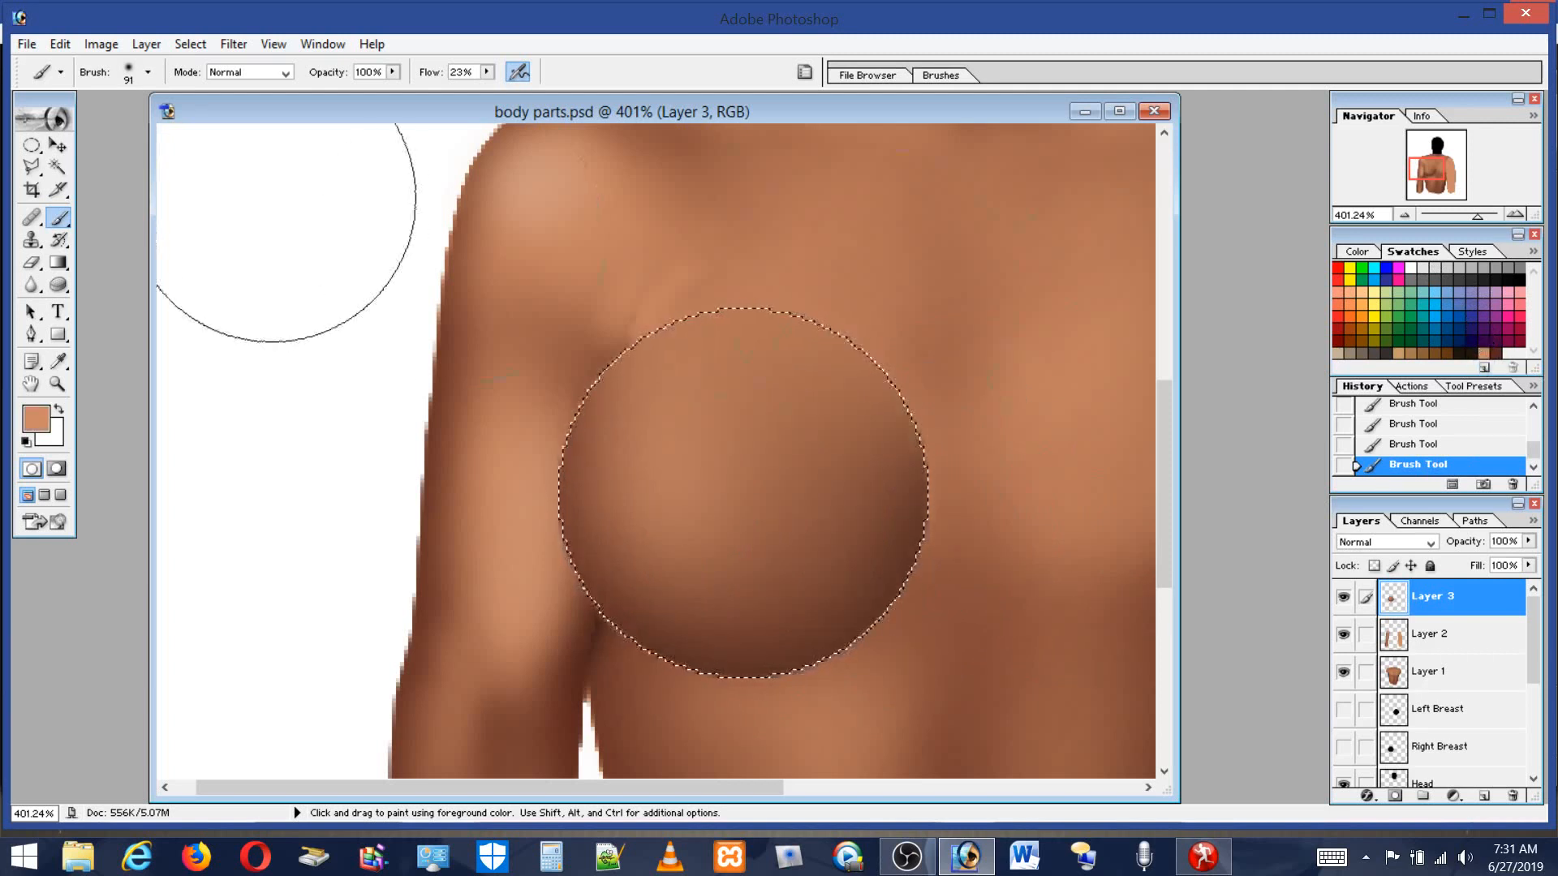
Set the brush to 46 px and deselect the breast shape.
{"action": "left_click", "coordinate": [130, 81]}
{"action": "left_click_drag", "start_coordinate": [95, 123], "coordinate": [69, 123]}
{"action": "key", "text": "Return"}
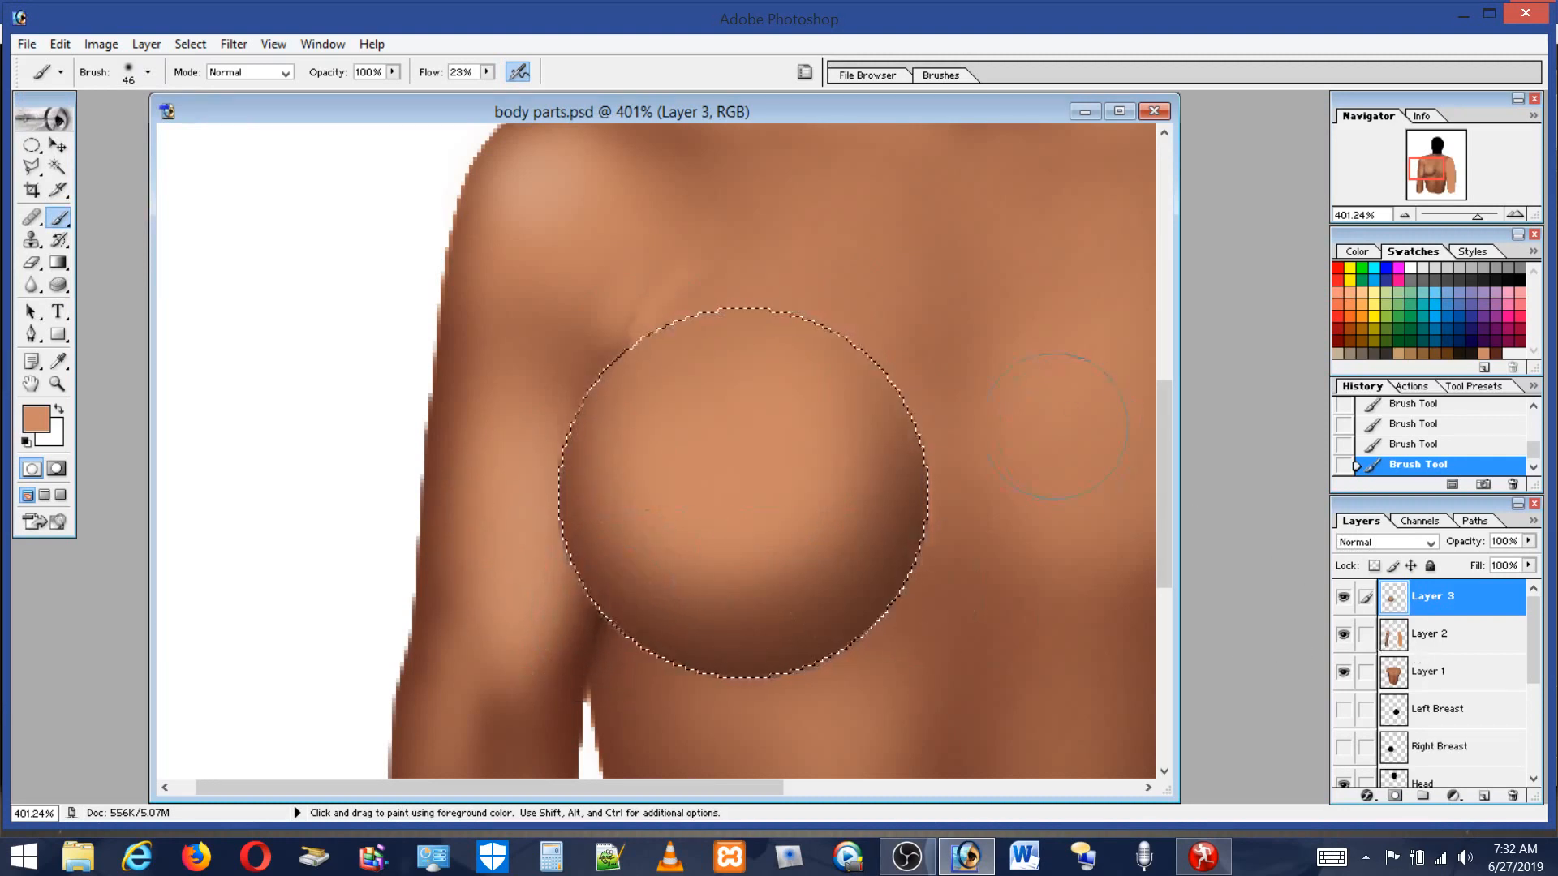
{"action": "left_click", "coordinate": [31, 145]}
{"action": "left_click", "coordinate": [620, 195]}
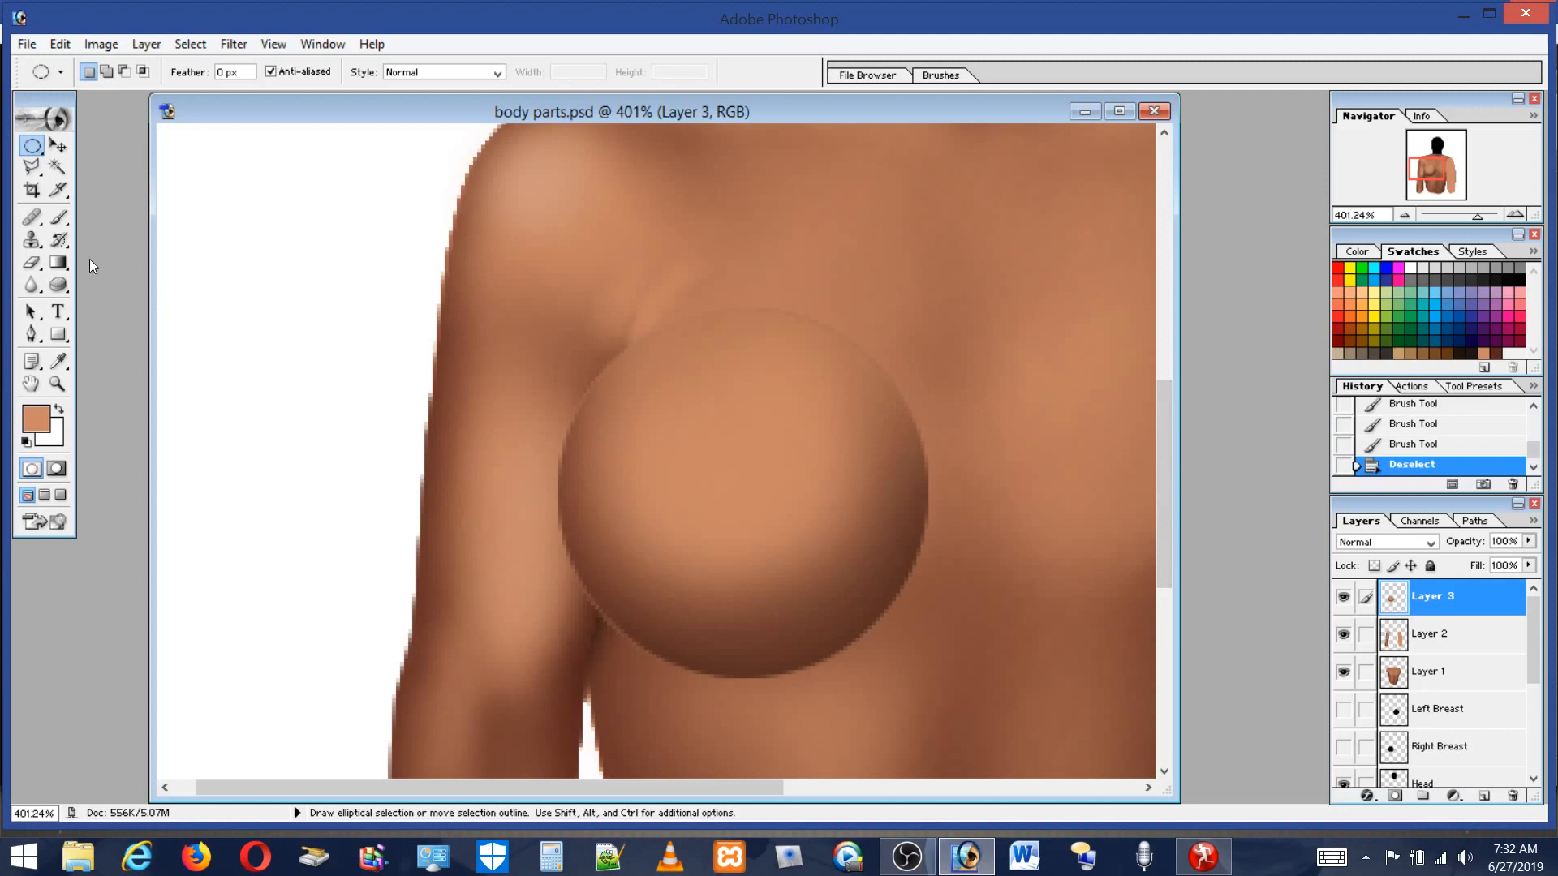
Sample a skin tone and paint shading strokes around the breast's lower right side and the area beneath it.
{"action": "left_click", "coordinate": [58, 217]}
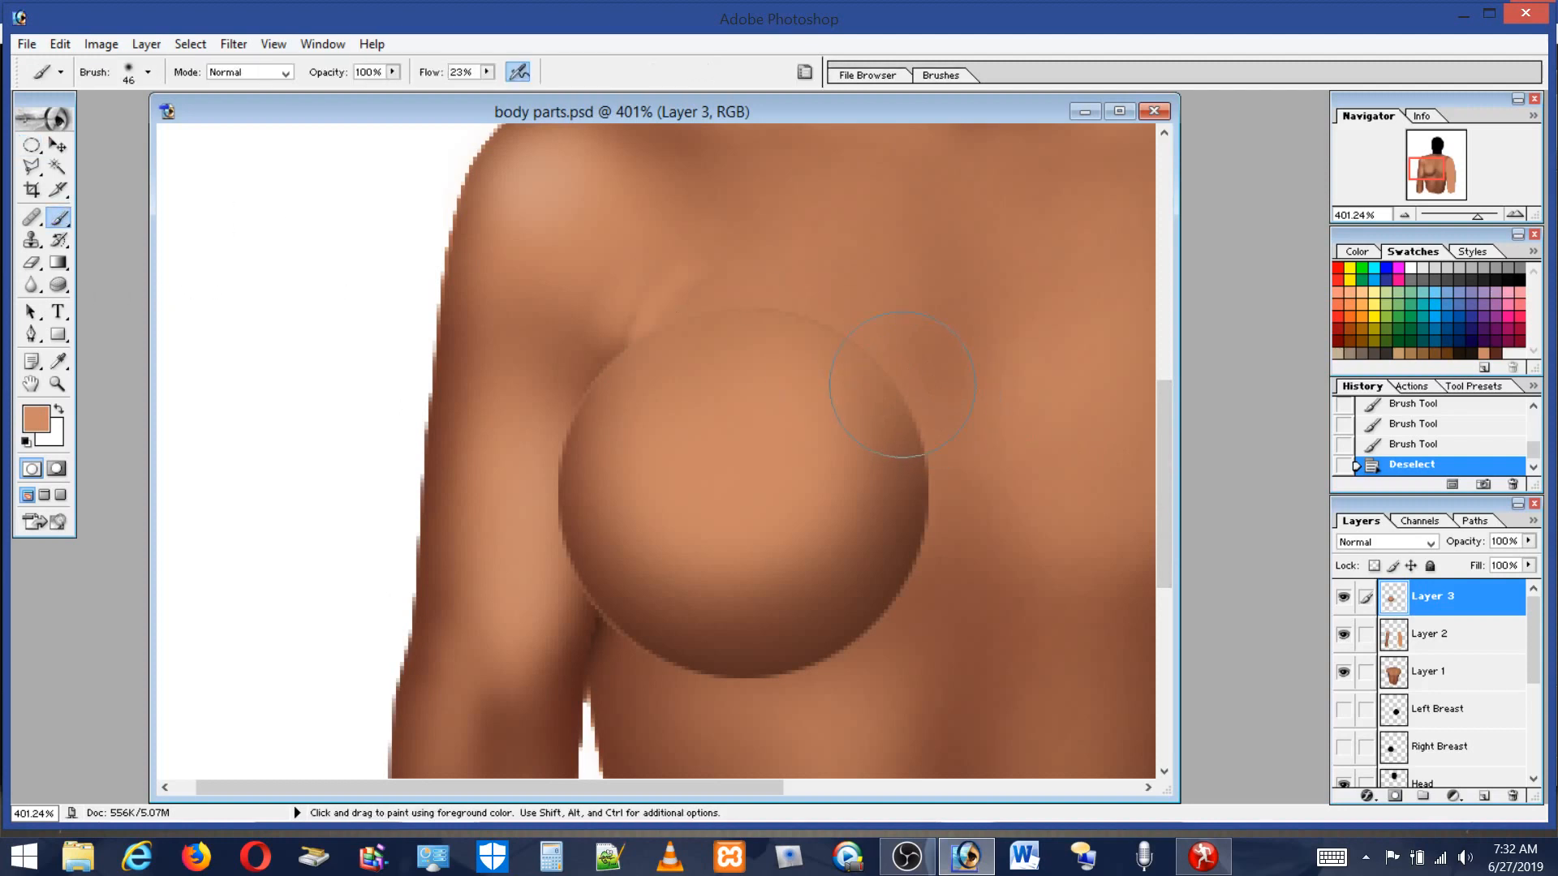
{"action": "key", "text": "alt"}
{"action": "left_click", "coordinate": [923, 448], "text": "alt"}
{"action": "mouse_move", "coordinate": [905, 489]}
{"action": "left_mouse_down"}
{"action": "mouse_move", "coordinate": [914, 385]}
{"action": "mouse_move", "coordinate": [918, 402]}
{"action": "mouse_move", "coordinate": [937, 365]}
{"action": "mouse_move", "coordinate": [936, 453]}
{"action": "mouse_move", "coordinate": [921, 417]}
{"action": "mouse_move", "coordinate": [922, 434]}
{"action": "mouse_move", "coordinate": [922, 411]}
{"action": "mouse_move", "coordinate": [946, 507]}
{"action": "mouse_move", "coordinate": [892, 320]}
{"action": "mouse_move", "coordinate": [915, 478]}
{"action": "left_mouse_up"}
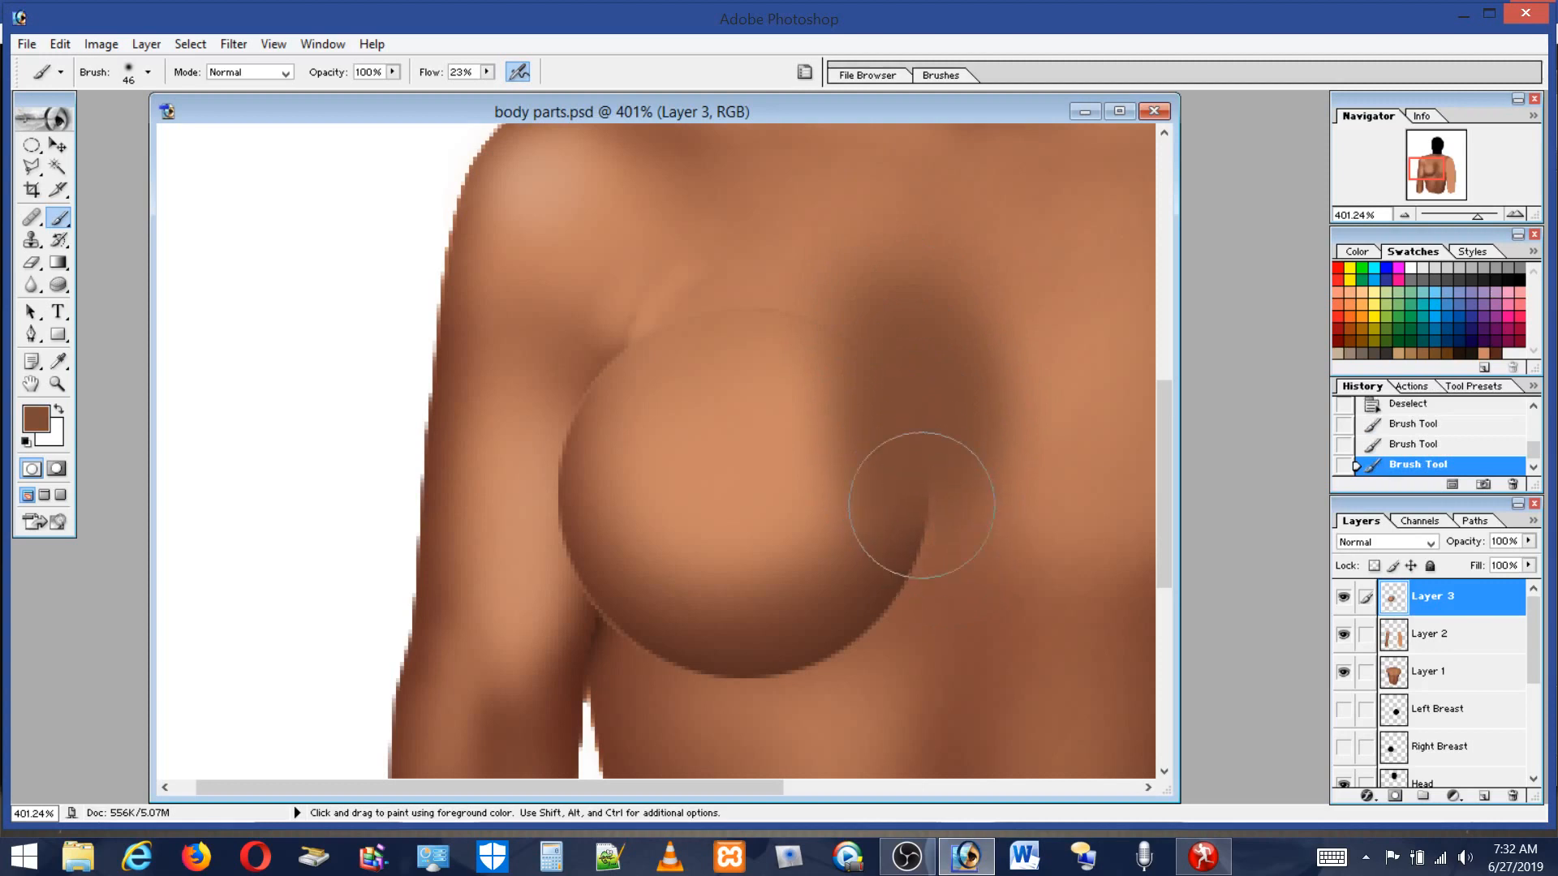
{"action": "left_click", "coordinate": [810, 482], "text": "alt"}
{"action": "mouse_move", "coordinate": [809, 482]}
{"action": "left_mouse_down"}
{"action": "mouse_move", "coordinate": [813, 358]}
{"action": "mouse_move", "coordinate": [793, 546]}
{"action": "mouse_move", "coordinate": [823, 548]}
{"action": "left_mouse_up"}
{"action": "left_click", "coordinate": [966, 606], "text": "alt"}
{"action": "mouse_move", "coordinate": [966, 452]}
{"action": "left_mouse_down"}
{"action": "mouse_move", "coordinate": [976, 483]}
{"action": "mouse_move", "coordinate": [962, 343]}
{"action": "mouse_move", "coordinate": [939, 545]}
{"action": "mouse_move", "coordinate": [984, 629]}
{"action": "left_mouse_up"}
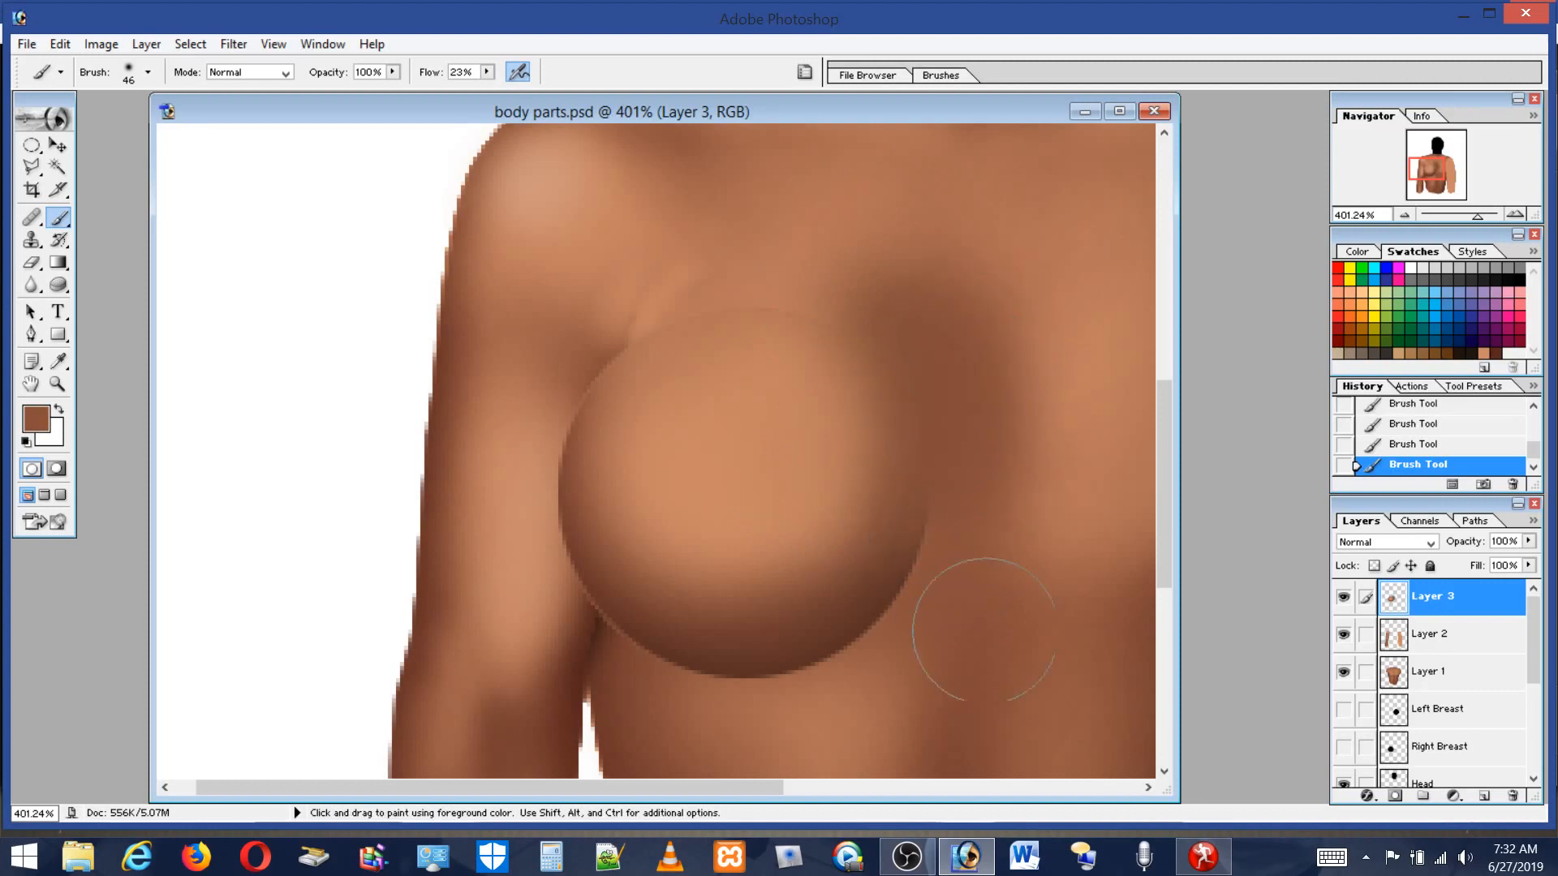
{"action": "left_click", "coordinate": [1059, 347], "text": "alt"}
{"action": "mouse_move", "coordinate": [1007, 339]}
{"action": "left_mouse_down"}
{"action": "mouse_move", "coordinate": [1009, 508]}
{"action": "mouse_move", "coordinate": [1068, 555]}
{"action": "mouse_move", "coordinate": [1052, 332]}
{"action": "mouse_move", "coordinate": [1010, 238]}
{"action": "mouse_move", "coordinate": [998, 546]}
{"action": "mouse_move", "coordinate": [1046, 676]}
{"action": "left_mouse_up"}
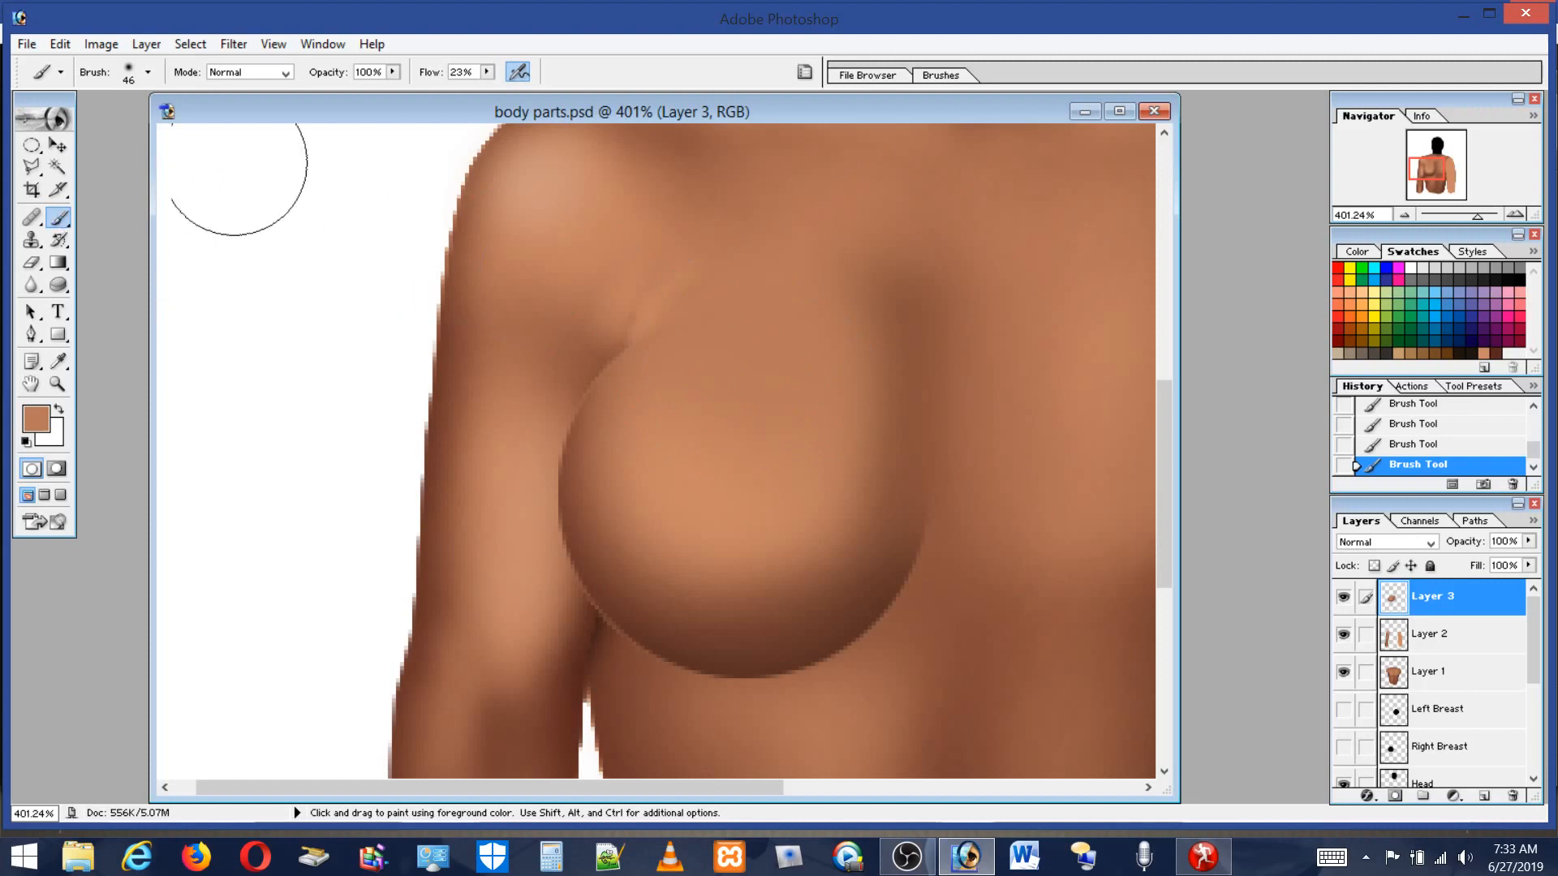
Set the brush diameter to 2 px and save the current color as a new swatch named Skin Shade.
{"action": "left_click", "coordinate": [126, 75]}
{"action": "left_click_drag", "start_coordinate": [66, 122], "coordinate": [34, 124]}
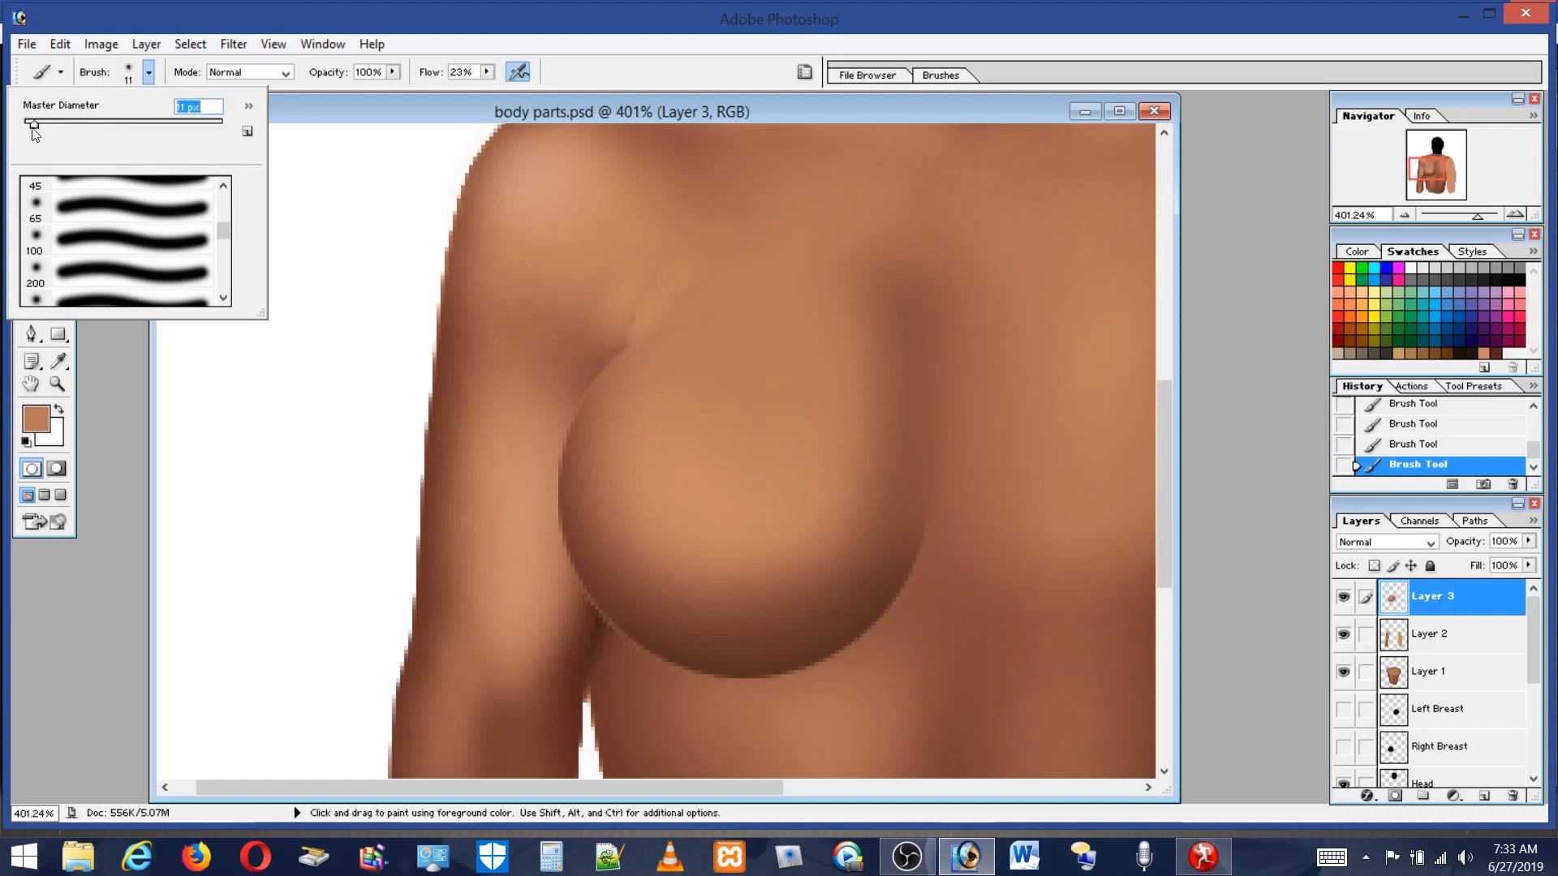
{"action": "left_click_drag", "start_coordinate": [32, 128], "coordinate": [23, 126]}
{"action": "left_click", "coordinate": [176, 106]}
{"action": "type", "text": "2"}
{"action": "left_click", "coordinate": [1498, 351]}
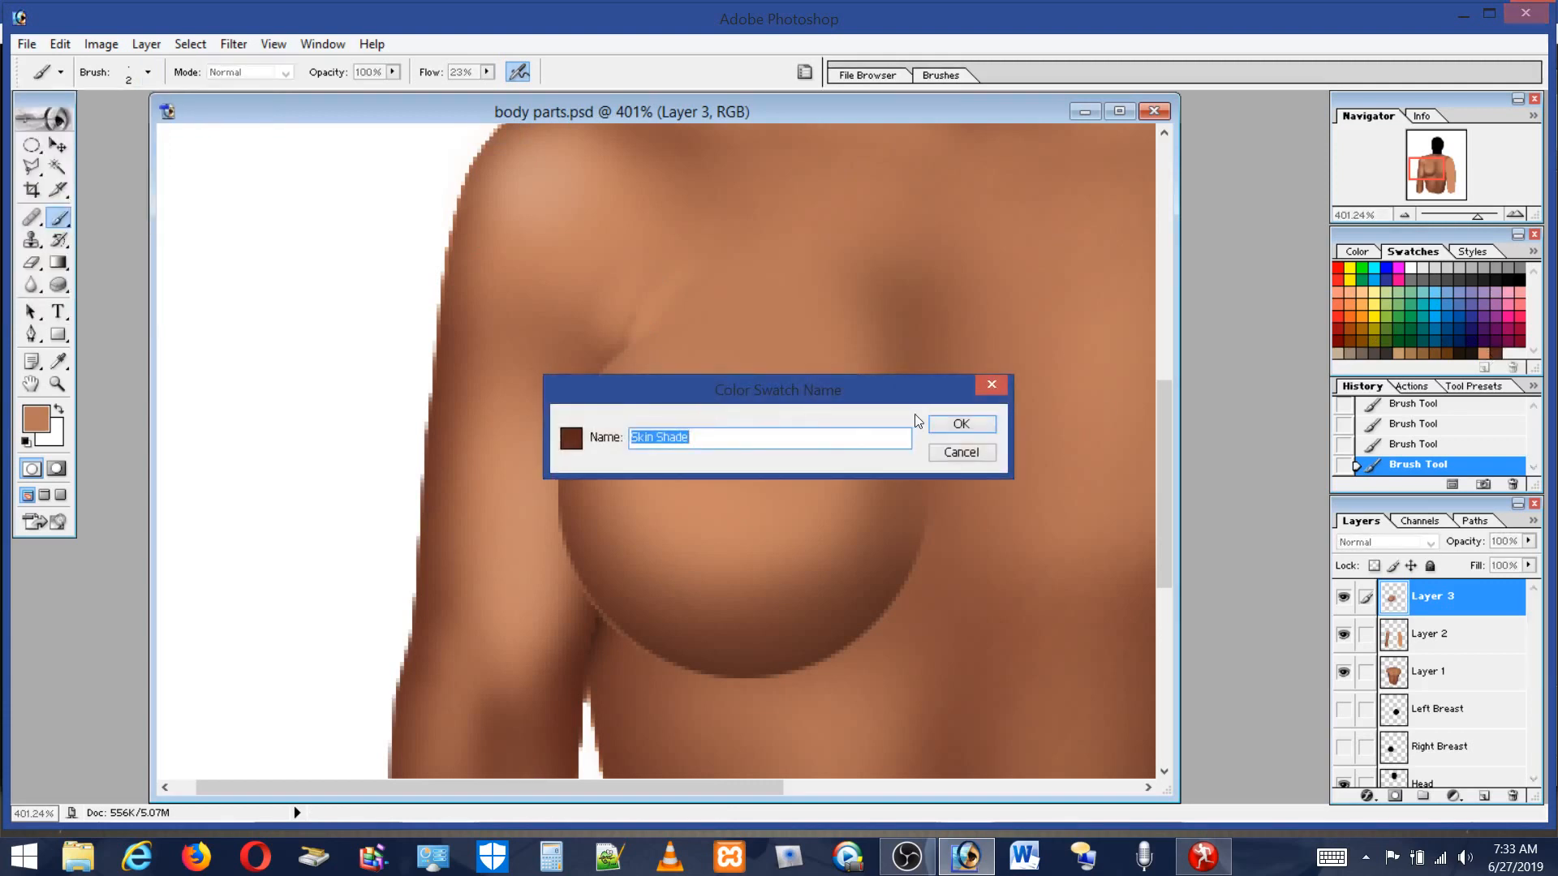
{"action": "left_click", "coordinate": [969, 425]}
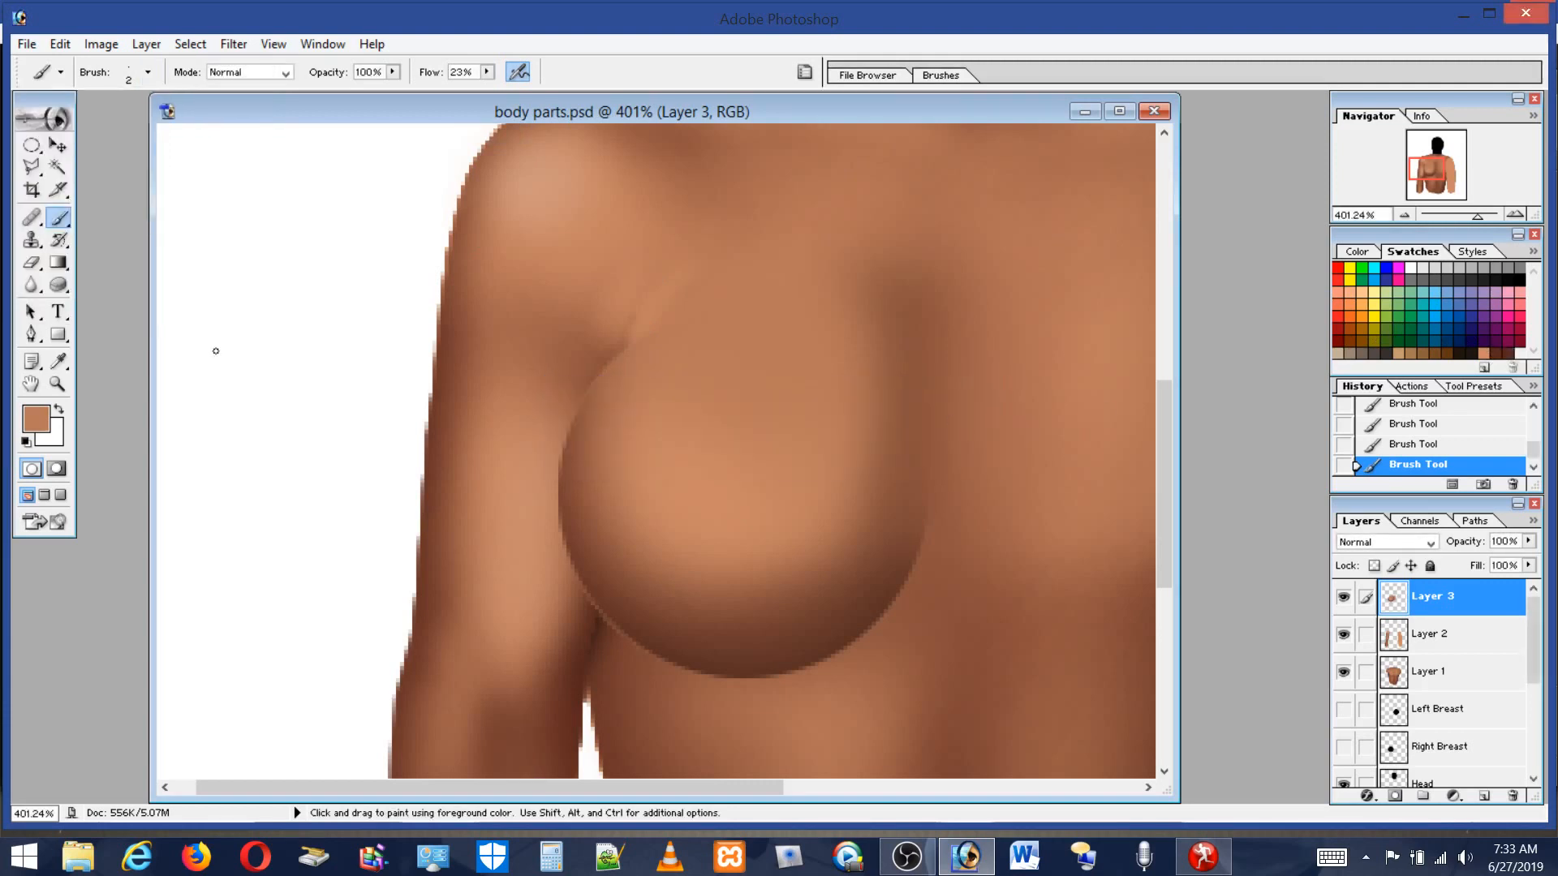
Zoom into the armpit crease and draw a thin dark brown crease line with the Skin Shade swatch.
{"action": "left_click", "coordinate": [31, 384]}
{"action": "left_click", "coordinate": [58, 385]}
{"action": "left_click_drag", "start_coordinate": [509, 235], "coordinate": [767, 440]}
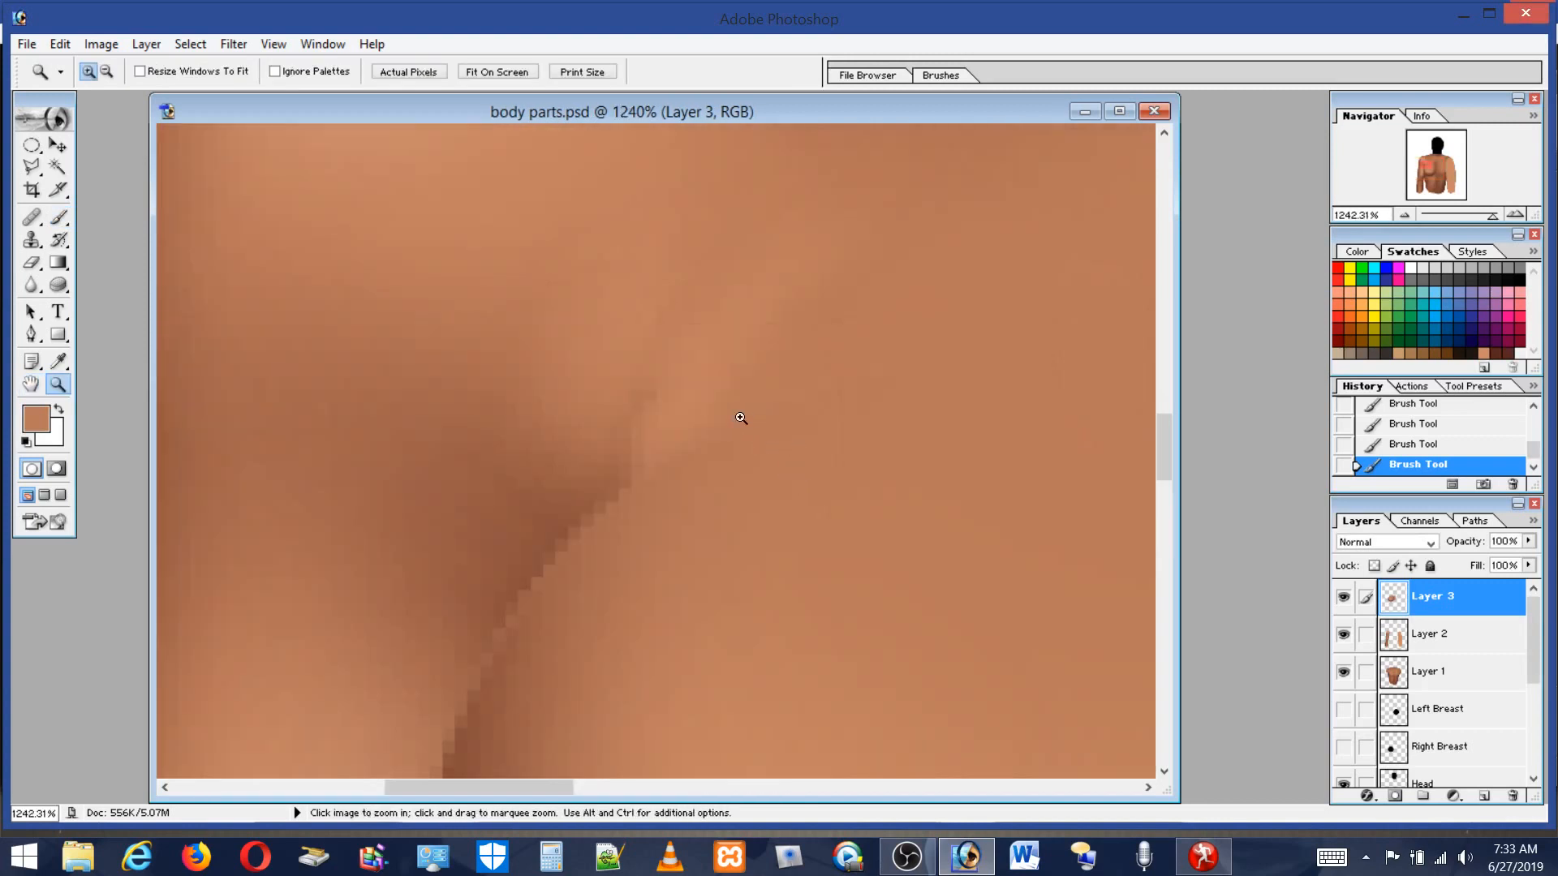
{"action": "left_click", "coordinate": [59, 217]}
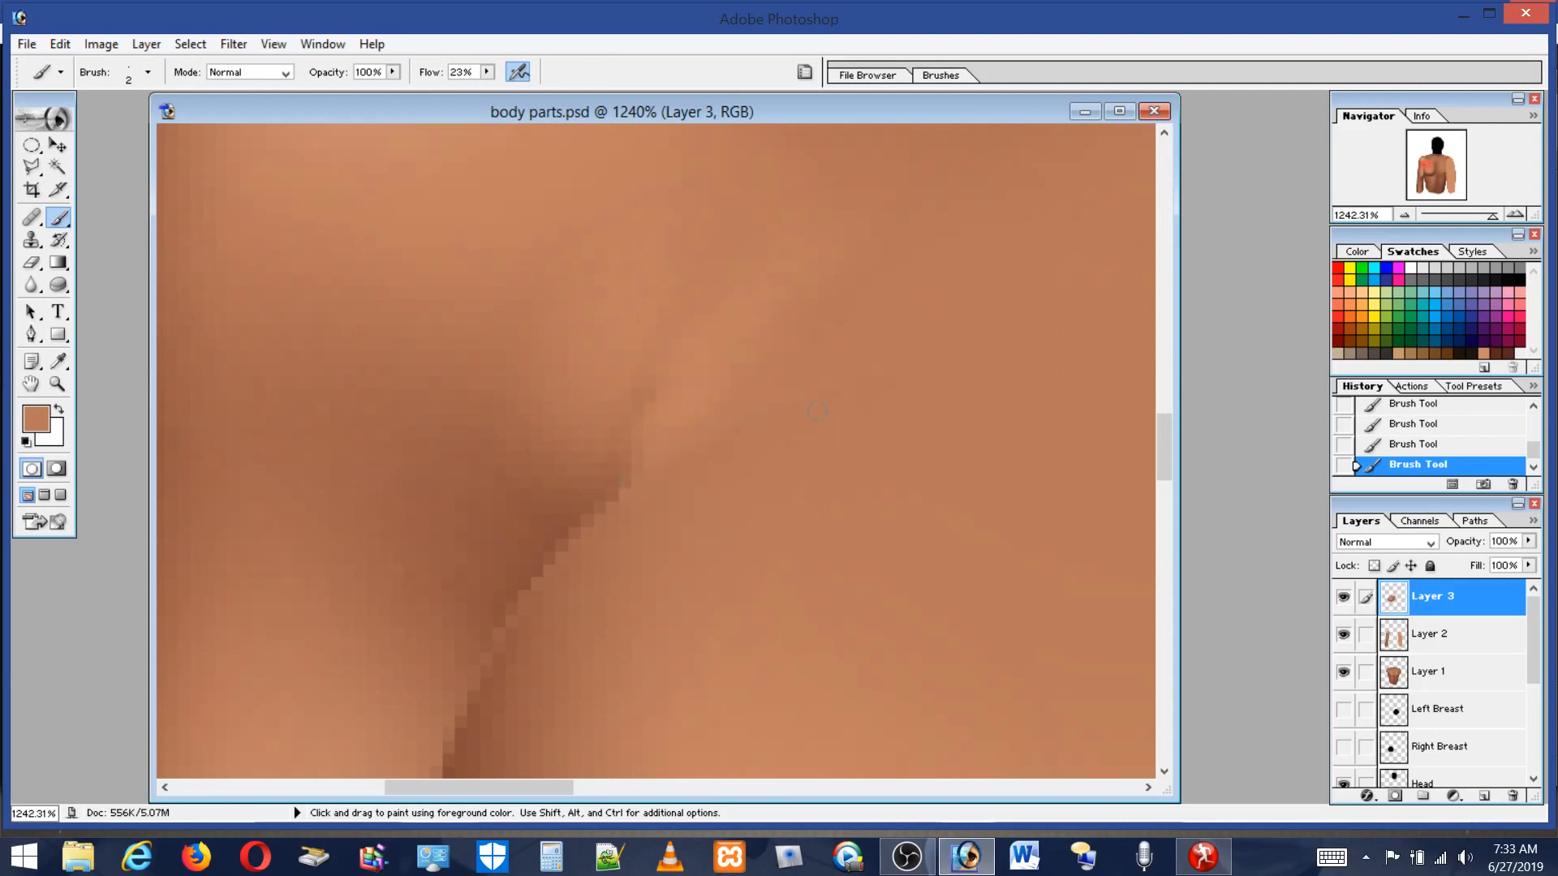
{"action": "left_click", "coordinate": [1511, 354]}
{"action": "mouse_move", "coordinate": [712, 400]}
{"action": "left_mouse_down"}
{"action": "mouse_move", "coordinate": [644, 445]}
{"action": "mouse_move", "coordinate": [537, 566]}
{"action": "mouse_move", "coordinate": [509, 645]}
{"action": "mouse_move", "coordinate": [555, 560]}
{"action": "left_mouse_up"}
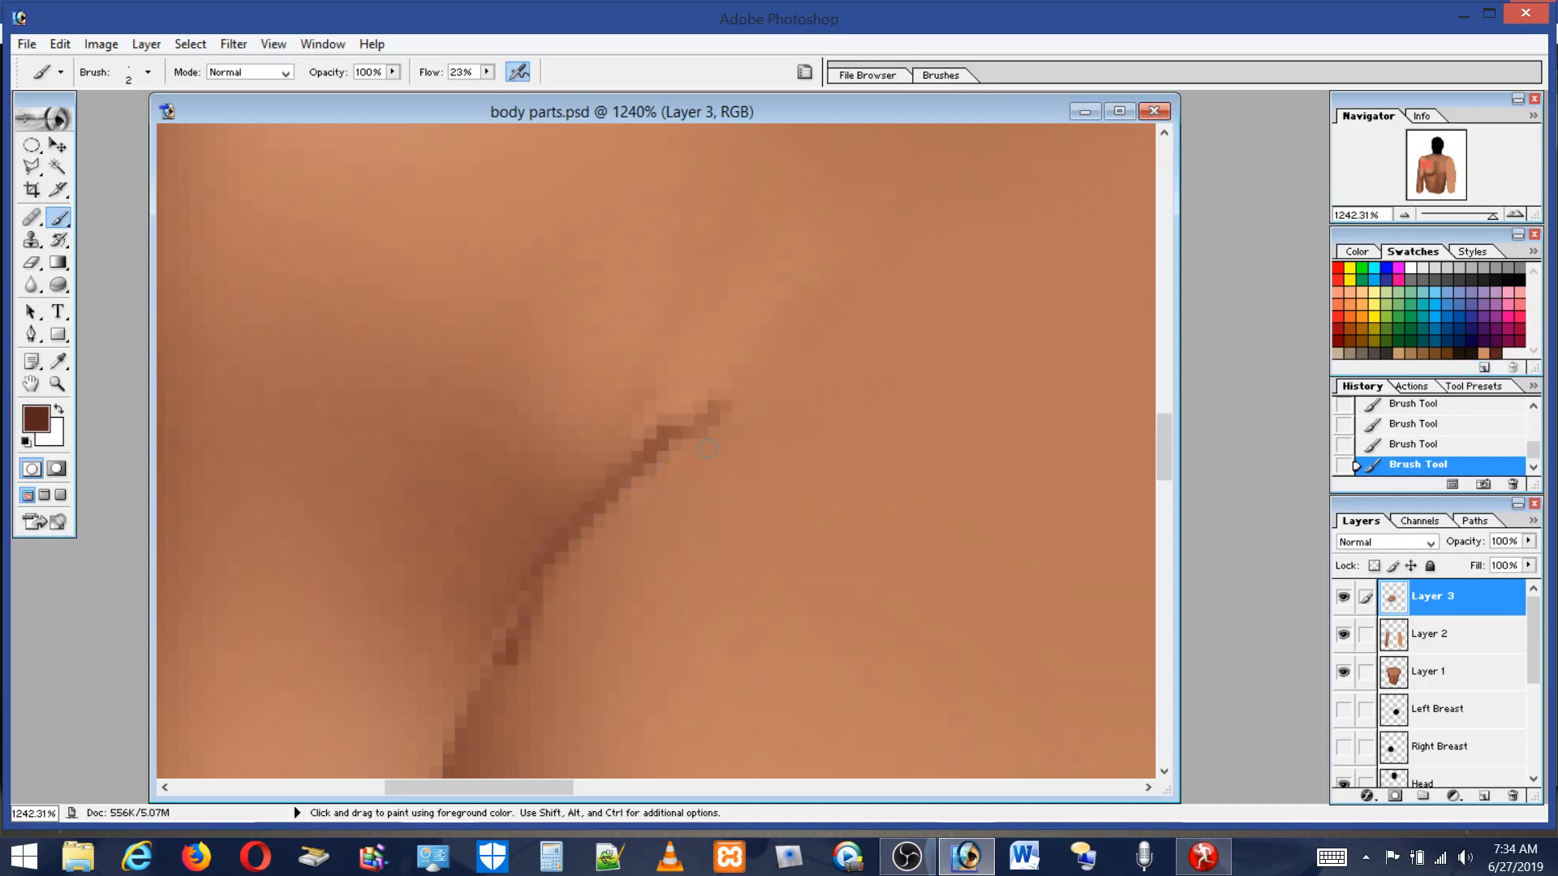
{"action": "mouse_move", "coordinate": [684, 451]}
{"action": "left_mouse_down"}
{"action": "mouse_move", "coordinate": [584, 531]}
{"action": "mouse_move", "coordinate": [542, 588]}
{"action": "left_mouse_up"}
{"action": "mouse_move", "coordinate": [694, 442]}
{"action": "left_mouse_down"}
{"action": "mouse_move", "coordinate": [552, 575]}
{"action": "mouse_move", "coordinate": [721, 400]}
{"action": "left_mouse_up"}
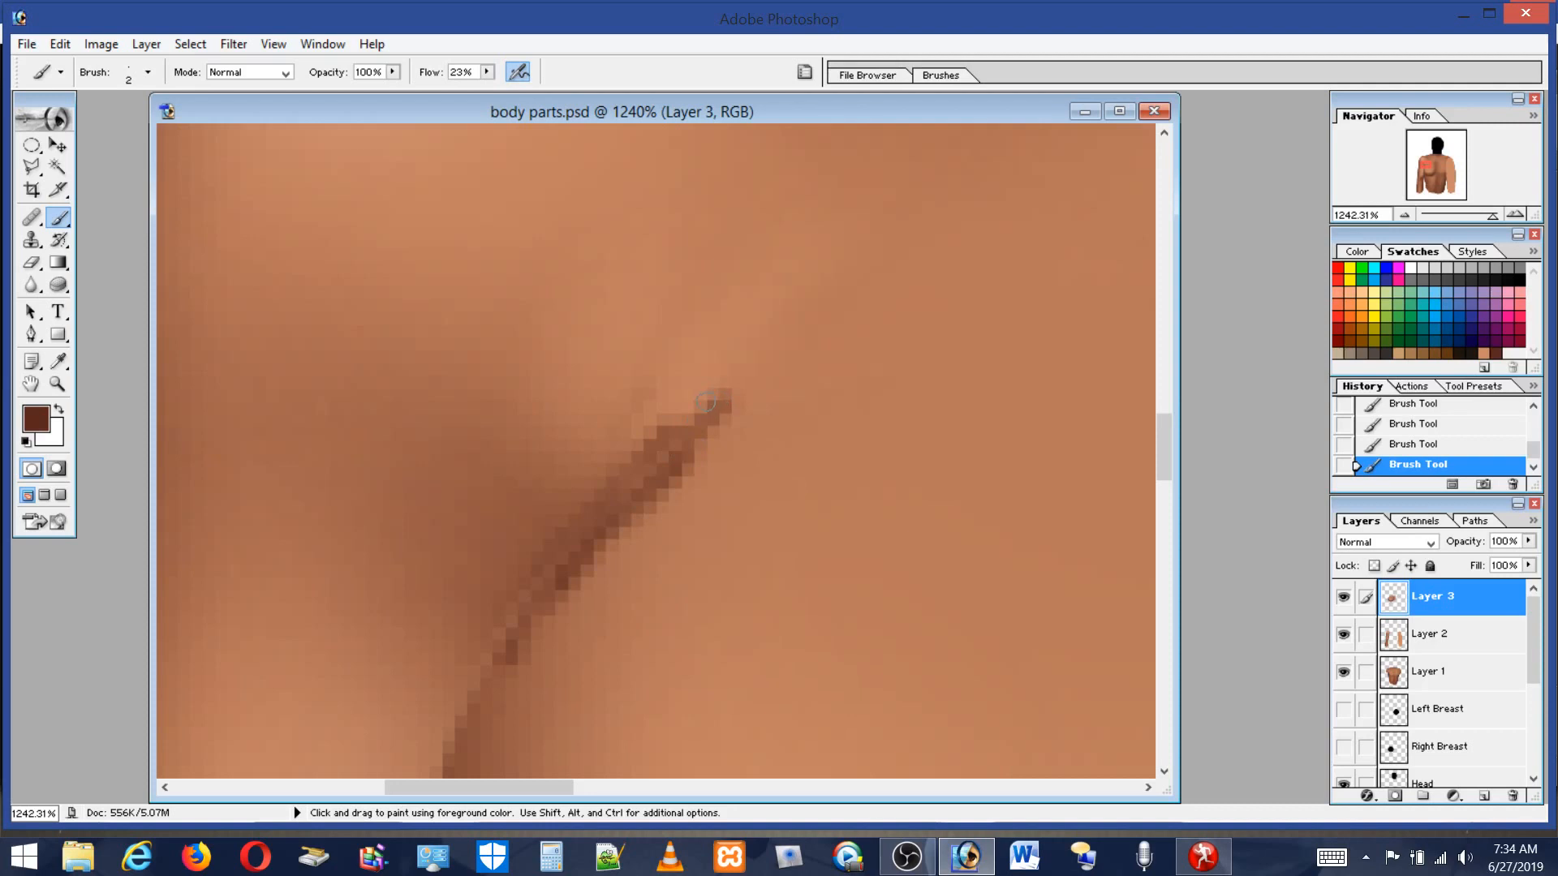
Alternate sampling skin and dark tones to soften the crease and paint a second parallel crease line beside it.
{"action": "left_click", "coordinate": [687, 375], "text": "alt"}
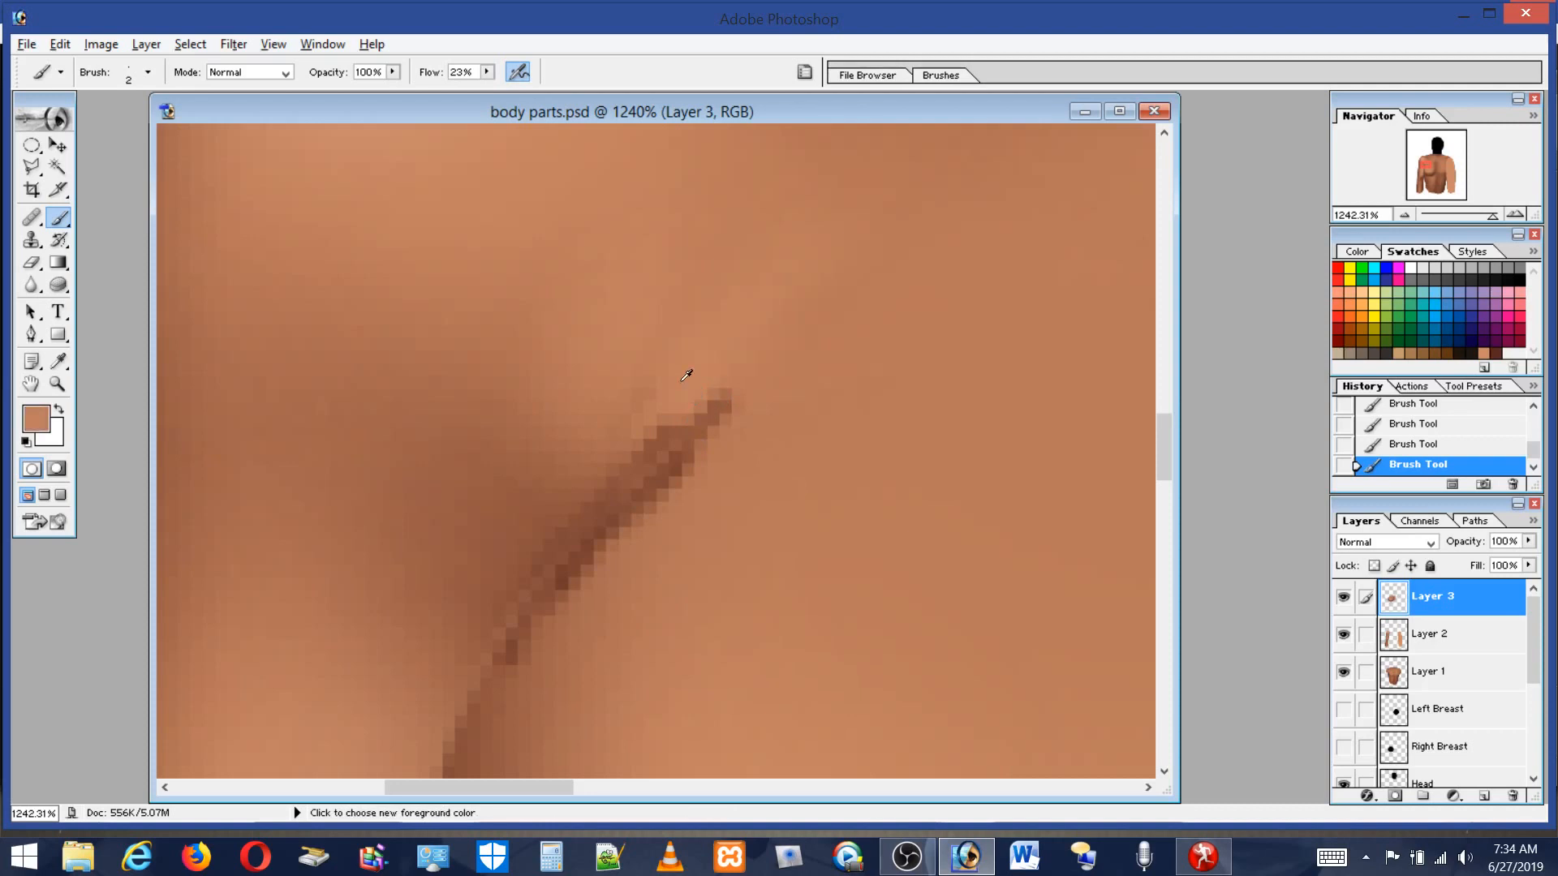
{"action": "mouse_move", "coordinate": [640, 446]}
{"action": "left_mouse_down"}
{"action": "mouse_move", "coordinate": [605, 482]}
{"action": "mouse_move", "coordinate": [683, 408]}
{"action": "mouse_move", "coordinate": [609, 454]}
{"action": "mouse_move", "coordinate": [577, 502]}
{"action": "mouse_move", "coordinate": [610, 472]}
{"action": "left_mouse_up"}
{"action": "left_click", "coordinate": [718, 394]}
{"action": "key", "text": "alt"}
{"action": "left_click", "coordinate": [603, 527], "text": "alt"}
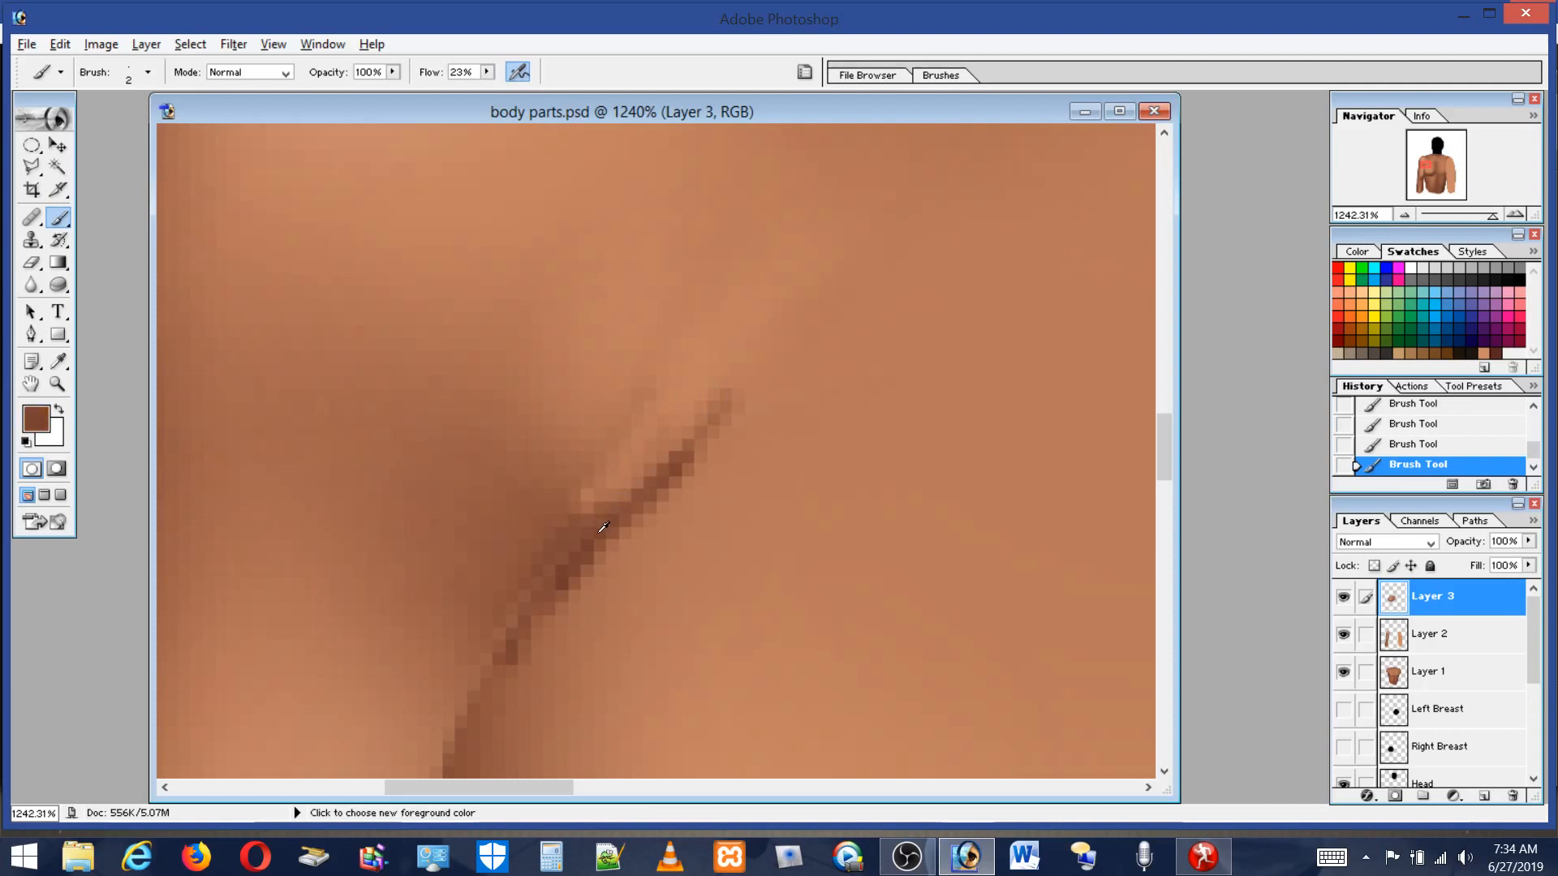
{"action": "mouse_move", "coordinate": [647, 378]}
{"action": "left_mouse_down"}
{"action": "mouse_move", "coordinate": [573, 516]}
{"action": "mouse_move", "coordinate": [618, 397]}
{"action": "mouse_move", "coordinate": [567, 508]}
{"action": "left_mouse_up"}
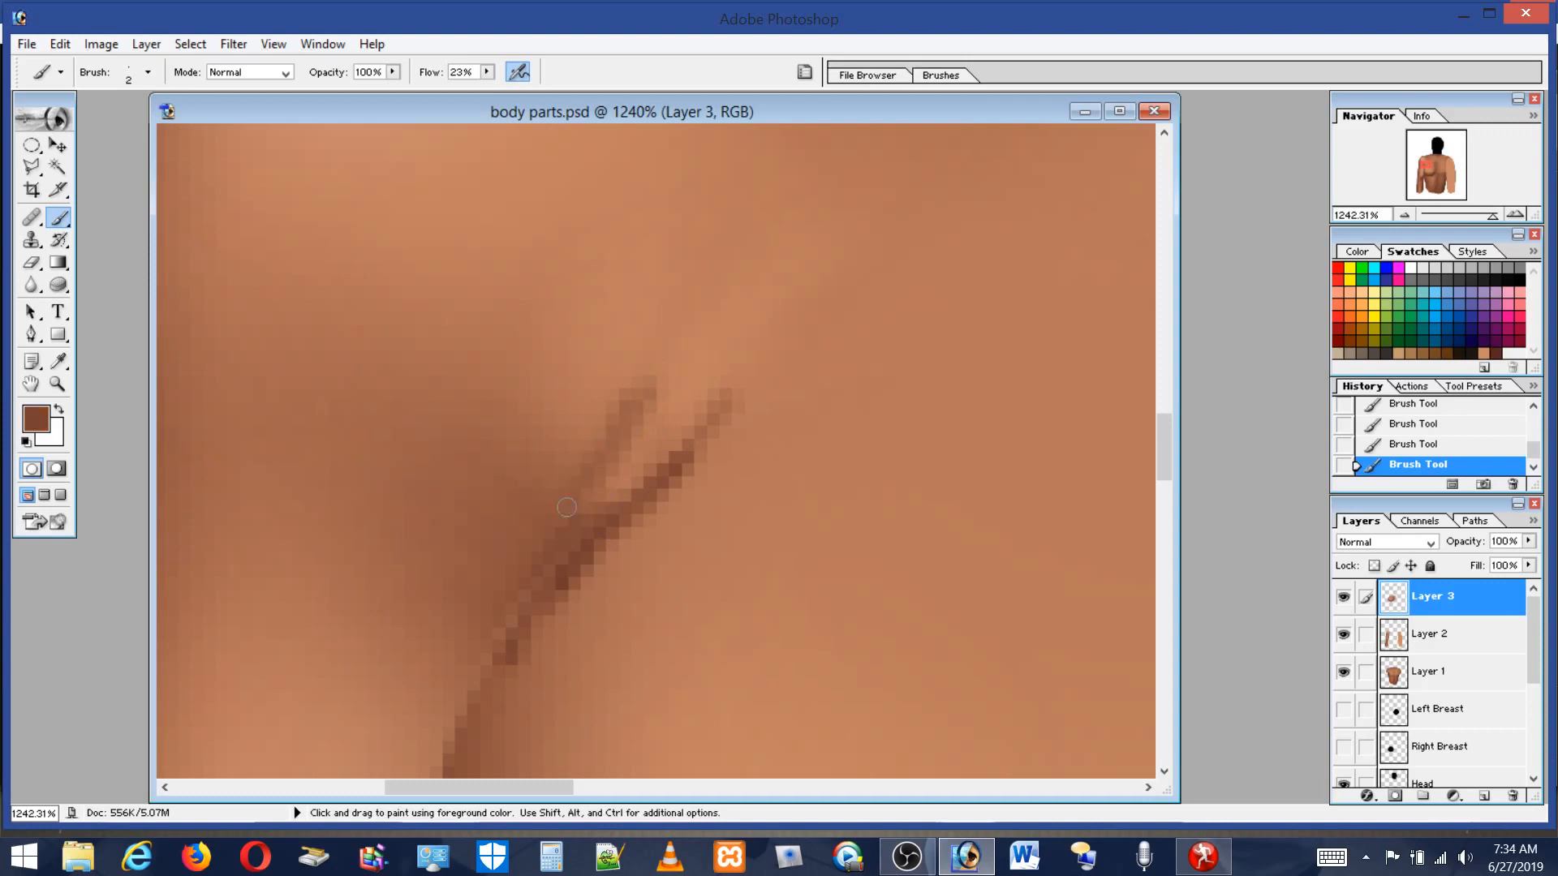
{"action": "key", "text": "alt"}
{"action": "left_click", "coordinate": [659, 374], "text": "alt"}
{"action": "left_click_drag", "start_coordinate": [720, 403], "coordinate": [678, 458]}
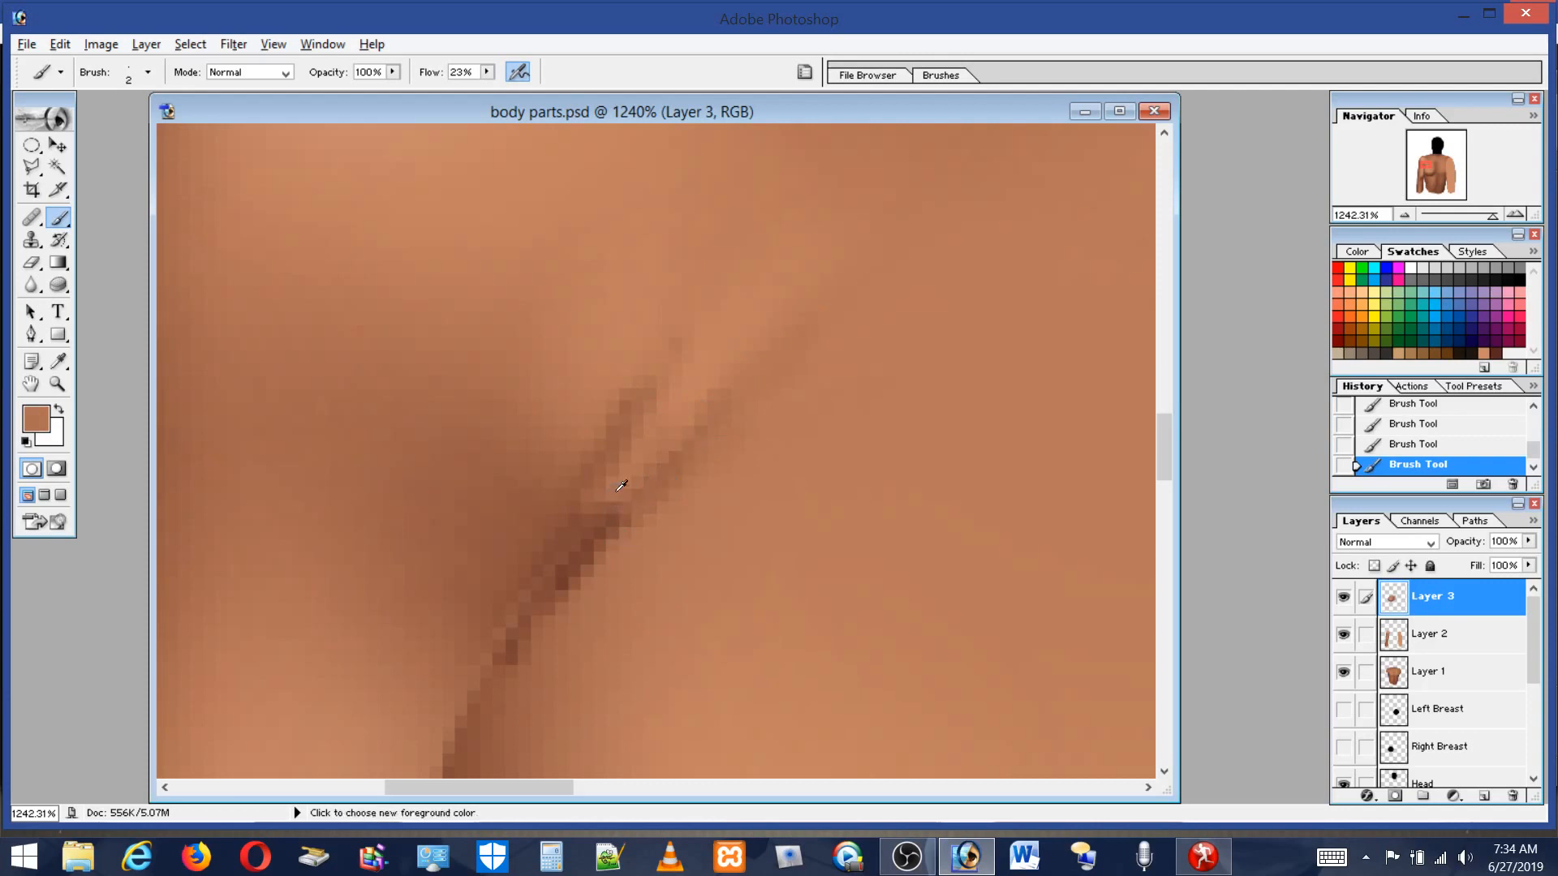
Dab and blend shading along the lower end of the armpit crease lines.
{"action": "left_click", "coordinate": [576, 561], "text": "alt"}
{"action": "mouse_move", "coordinate": [555, 569]}
{"action": "left_mouse_down"}
{"action": "mouse_move", "coordinate": [546, 556]}
{"action": "mouse_move", "coordinate": [530, 590]}
{"action": "mouse_move", "coordinate": [537, 562]}
{"action": "left_mouse_up"}
{"action": "left_click", "coordinate": [566, 446], "text": "alt"}
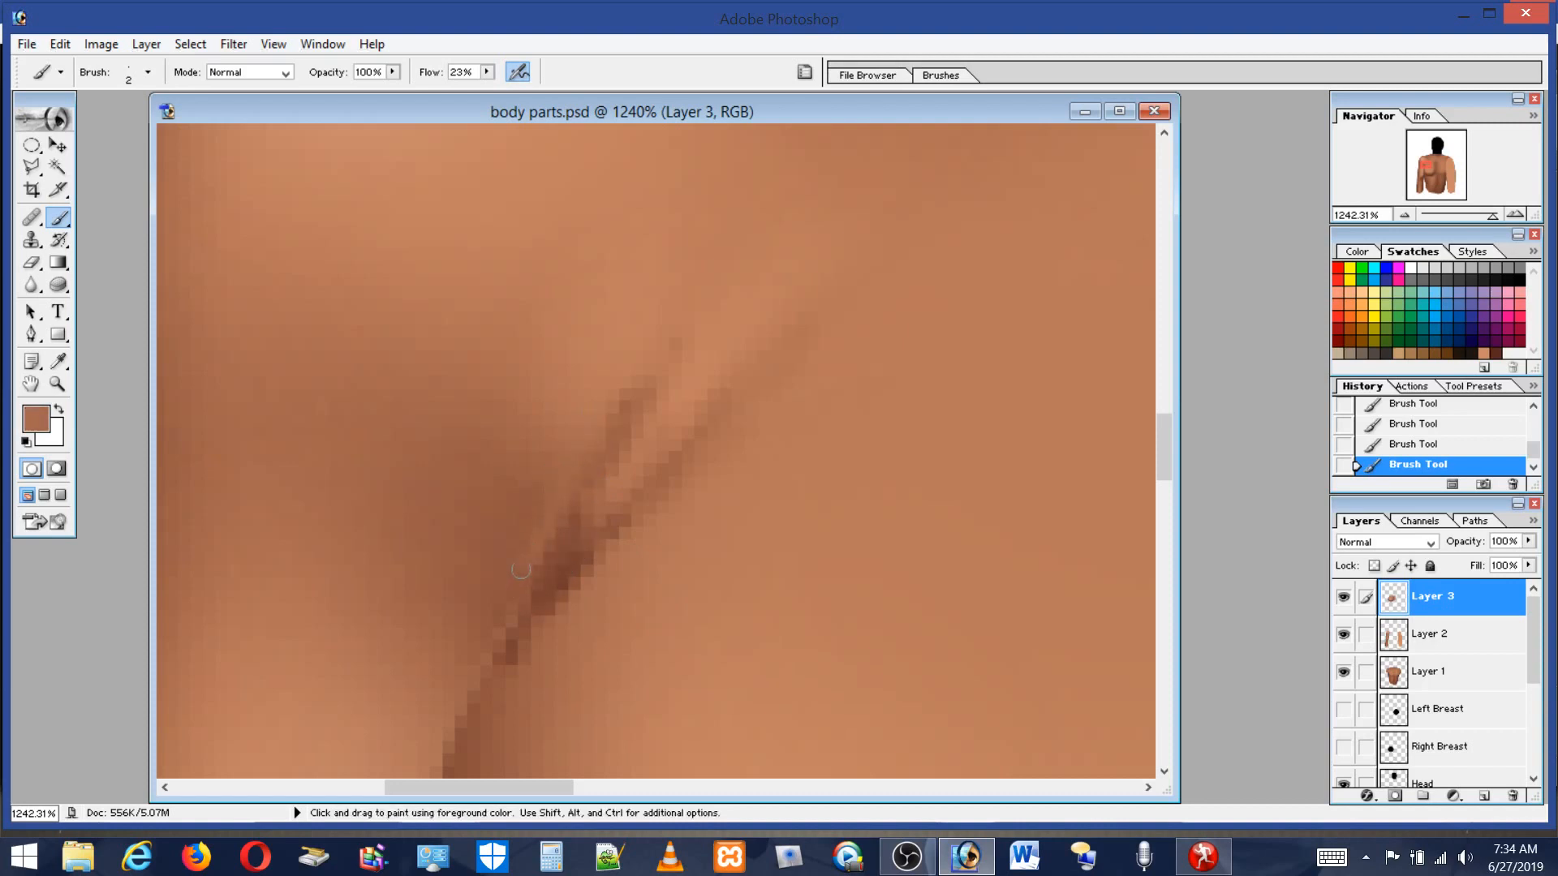
{"action": "left_click", "coordinate": [523, 494], "text": "alt"}
{"action": "left_click", "coordinate": [600, 555], "text": "alt"}
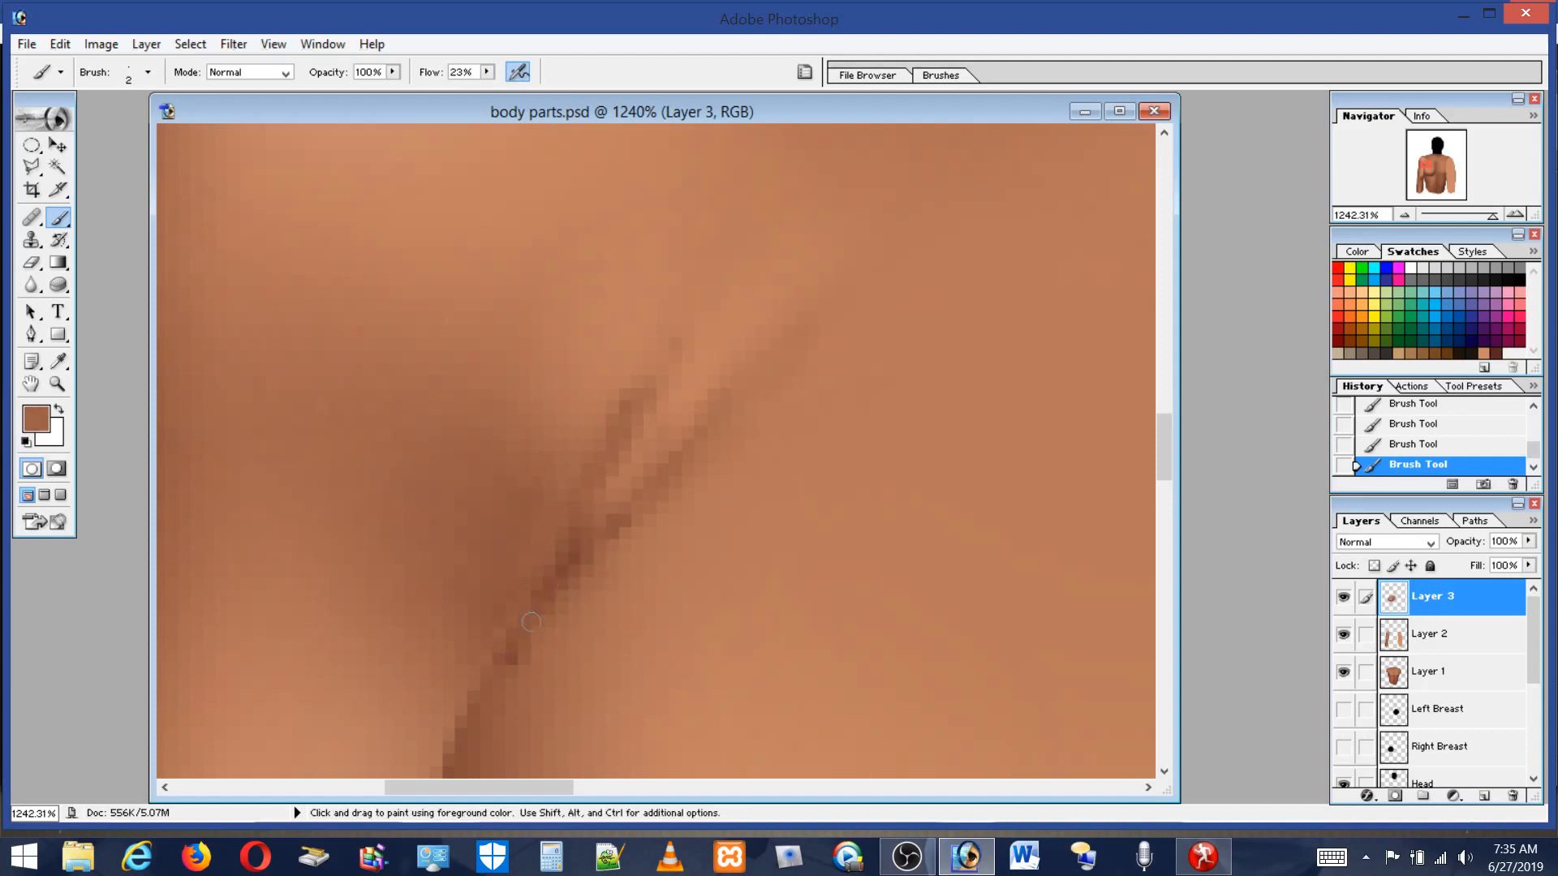
{"action": "left_click", "coordinate": [630, 563], "text": "alt"}
{"action": "left_click_drag", "start_coordinate": [528, 628], "coordinate": [511, 656]}
Zoom to the crease above the breast, set the brush to 10 px and soften the crease strokes there.
{"action": "double_click", "coordinate": [58, 384]}
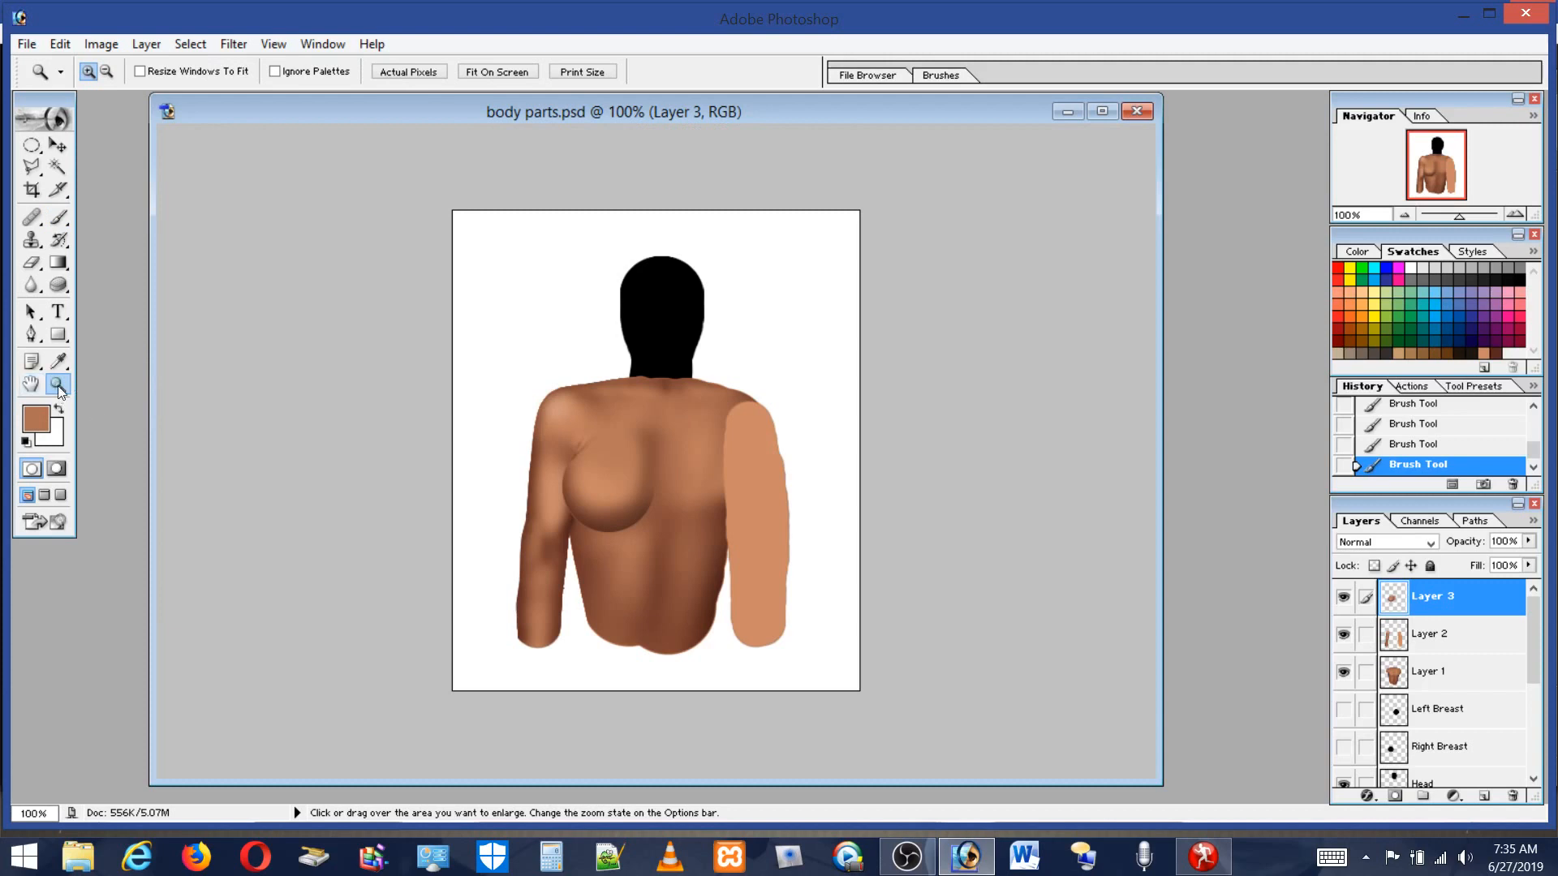
{"action": "left_click_drag", "start_coordinate": [535, 412], "coordinate": [627, 552]}
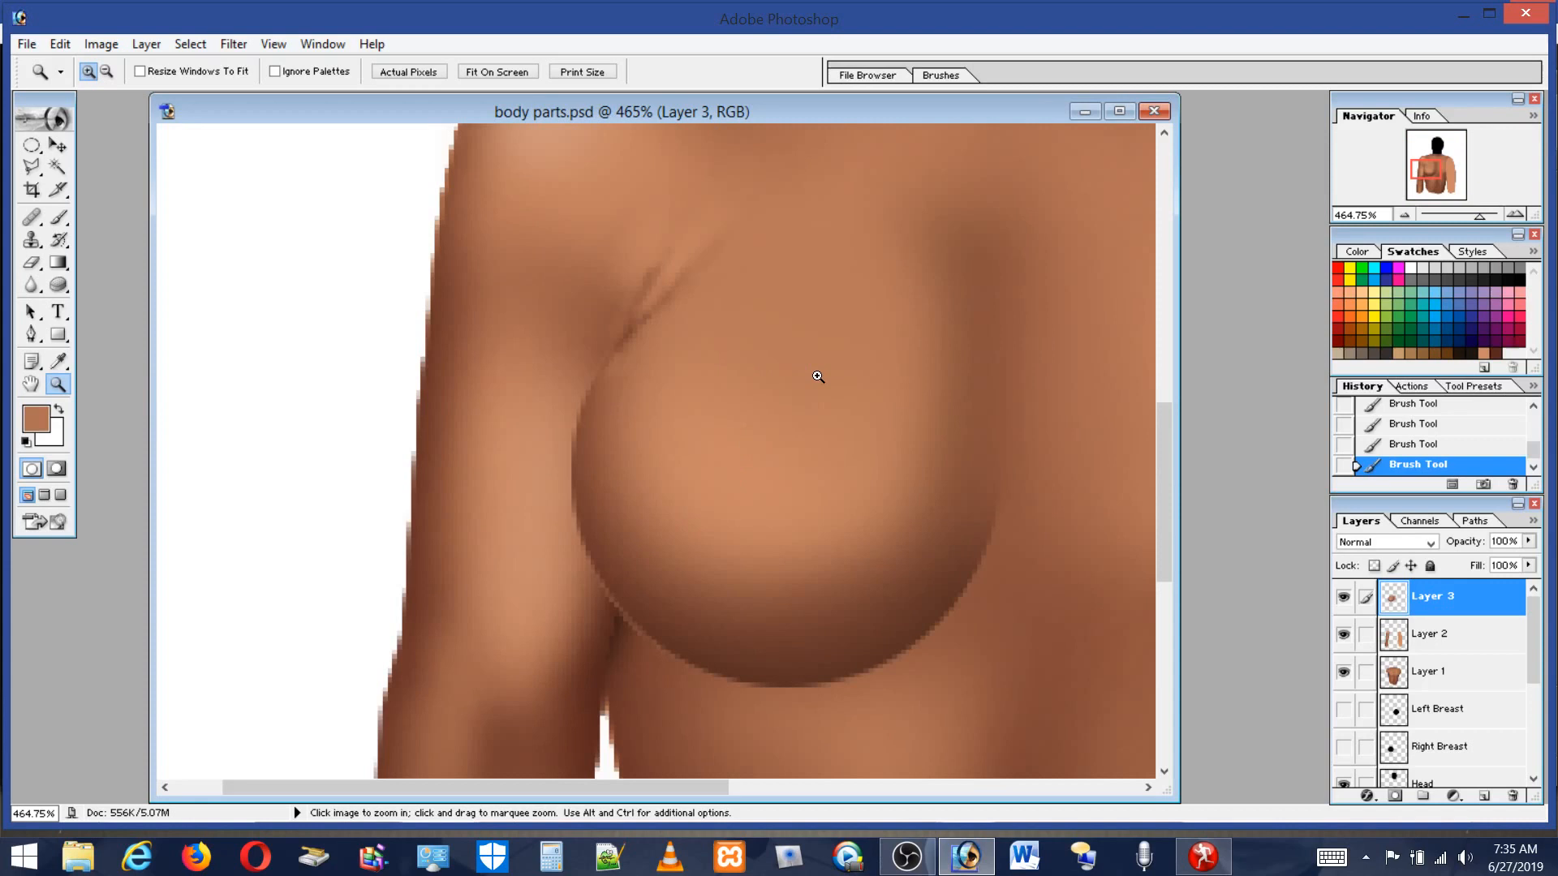
{"action": "left_click", "coordinate": [63, 218]}
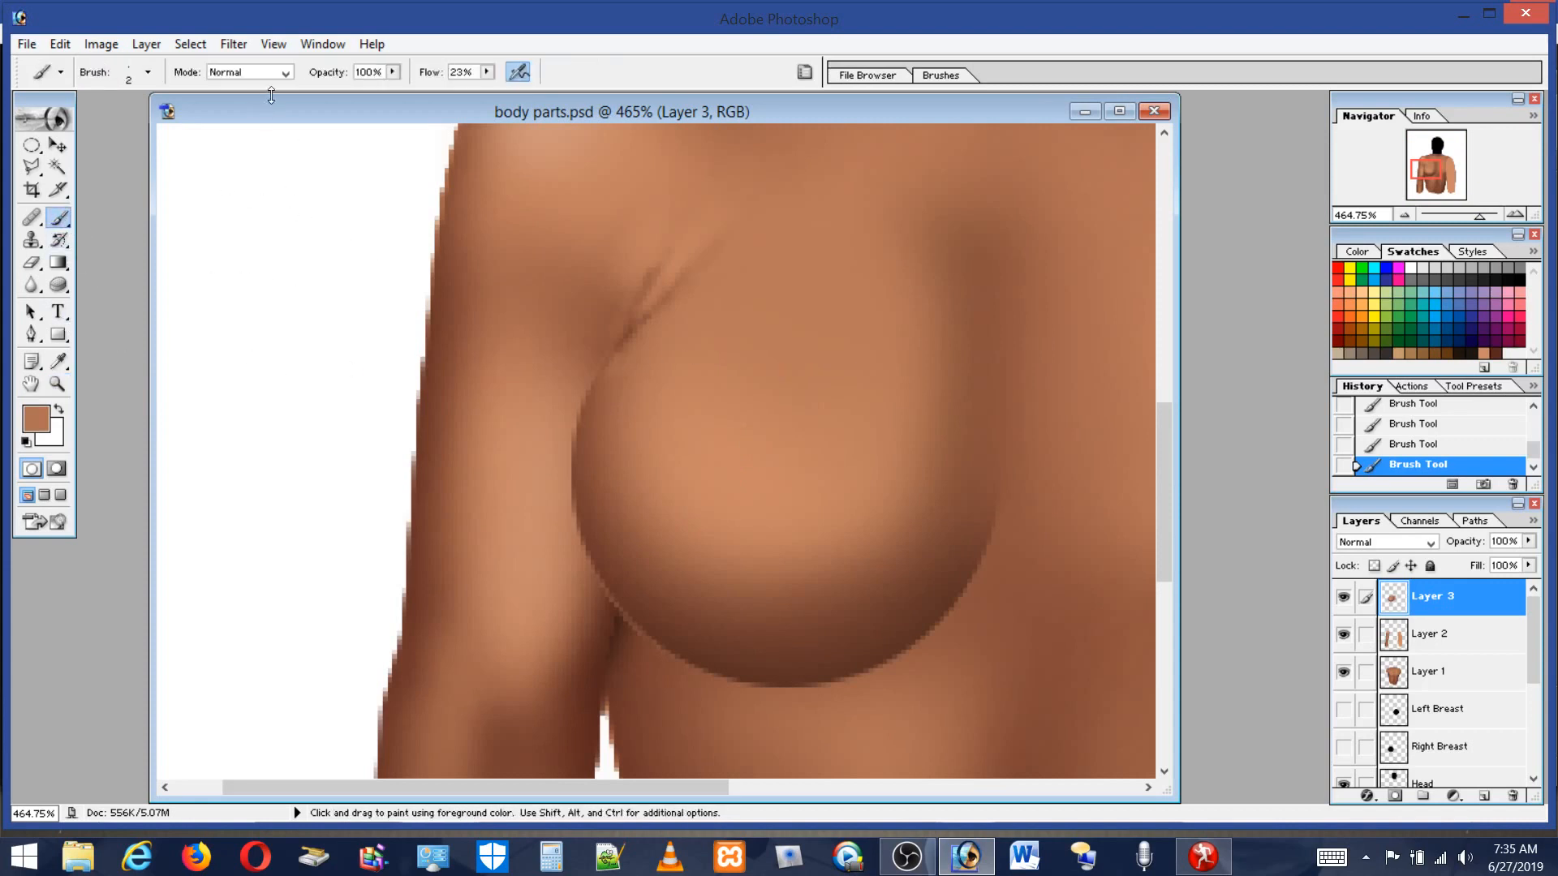
{"action": "left_click", "coordinate": [130, 77]}
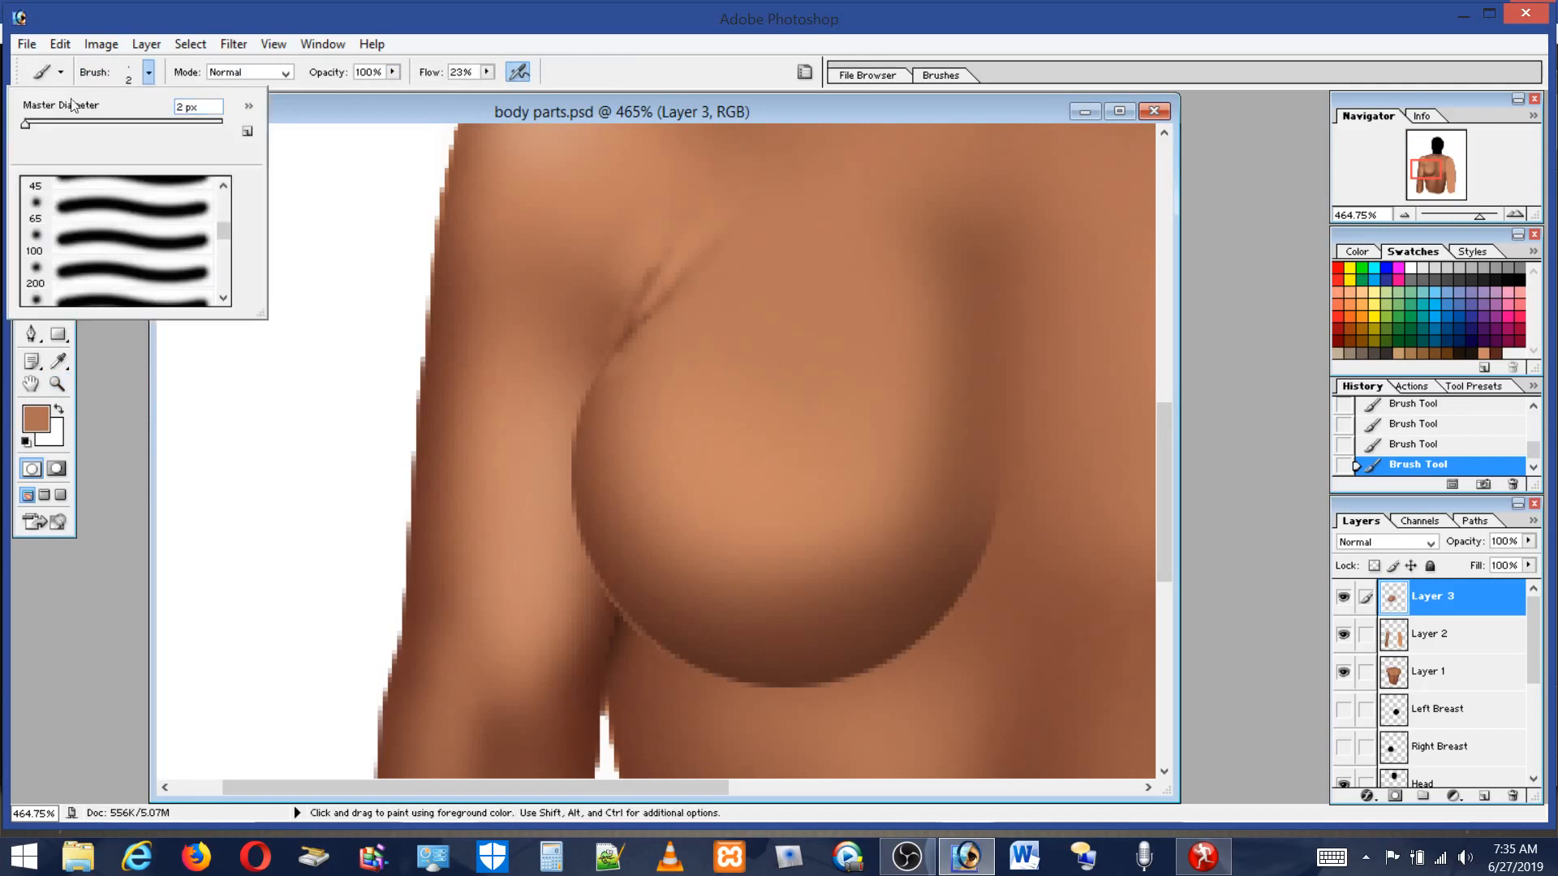
{"action": "left_click_drag", "start_coordinate": [32, 126], "coordinate": [38, 126]}
{"action": "left_click", "coordinate": [597, 418]}
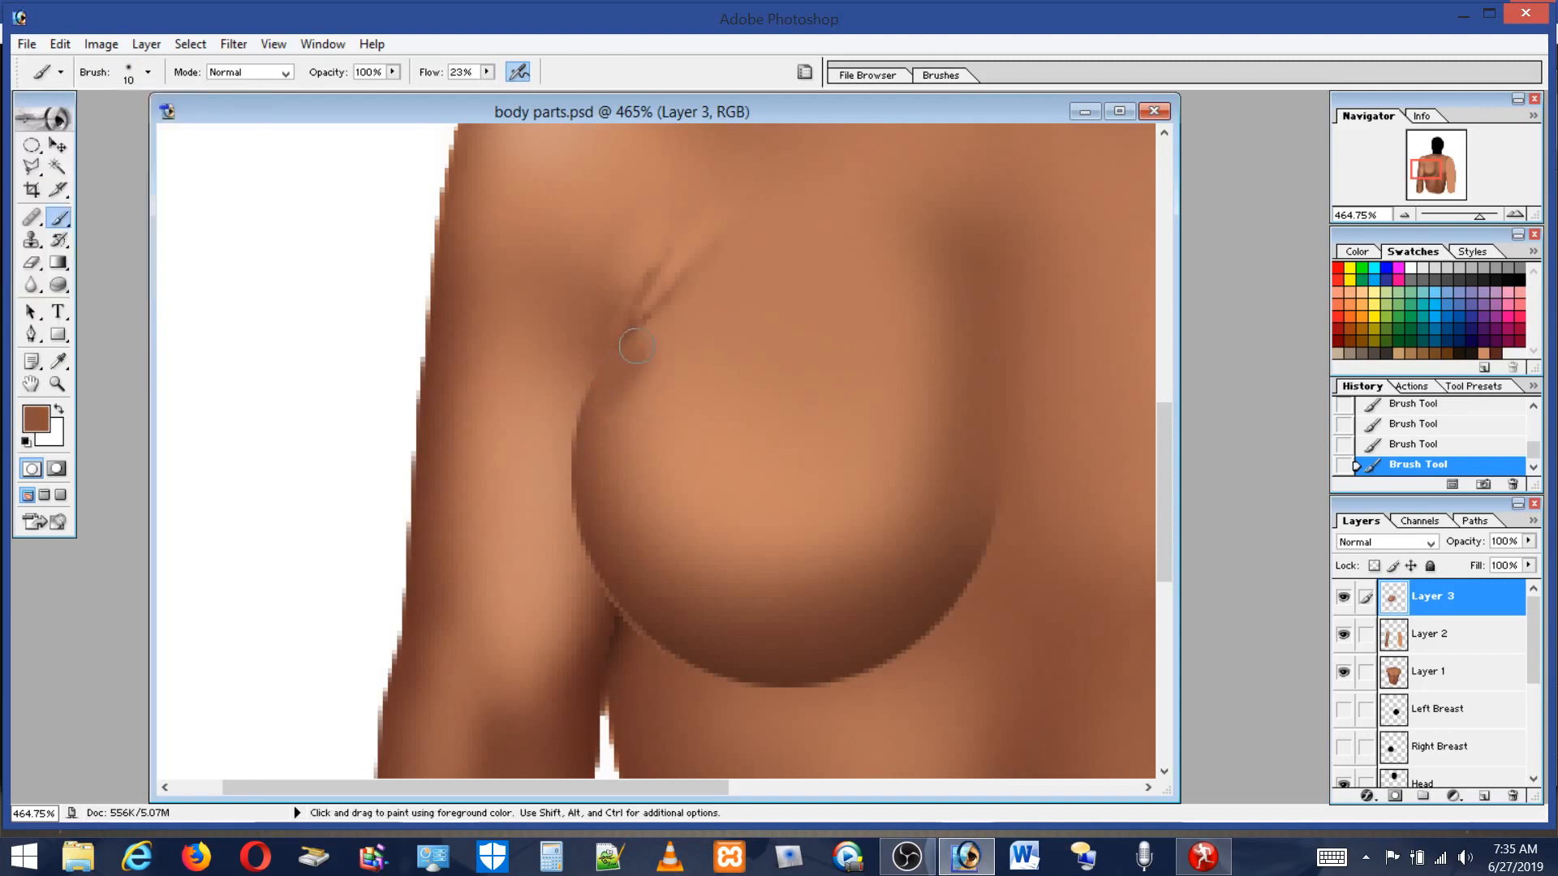
{"action": "mouse_move", "coordinate": [631, 360]}
{"action": "left_mouse_down"}
{"action": "mouse_move", "coordinate": [607, 384]}
{"action": "mouse_move", "coordinate": [601, 434]}
{"action": "left_mouse_up"}
{"action": "mouse_move", "coordinate": [640, 369]}
{"action": "left_mouse_down"}
{"action": "mouse_move", "coordinate": [633, 356]}
{"action": "mouse_move", "coordinate": [600, 395]}
{"action": "left_mouse_up"}
{"action": "left_click", "coordinate": [682, 354], "text": "alt"}
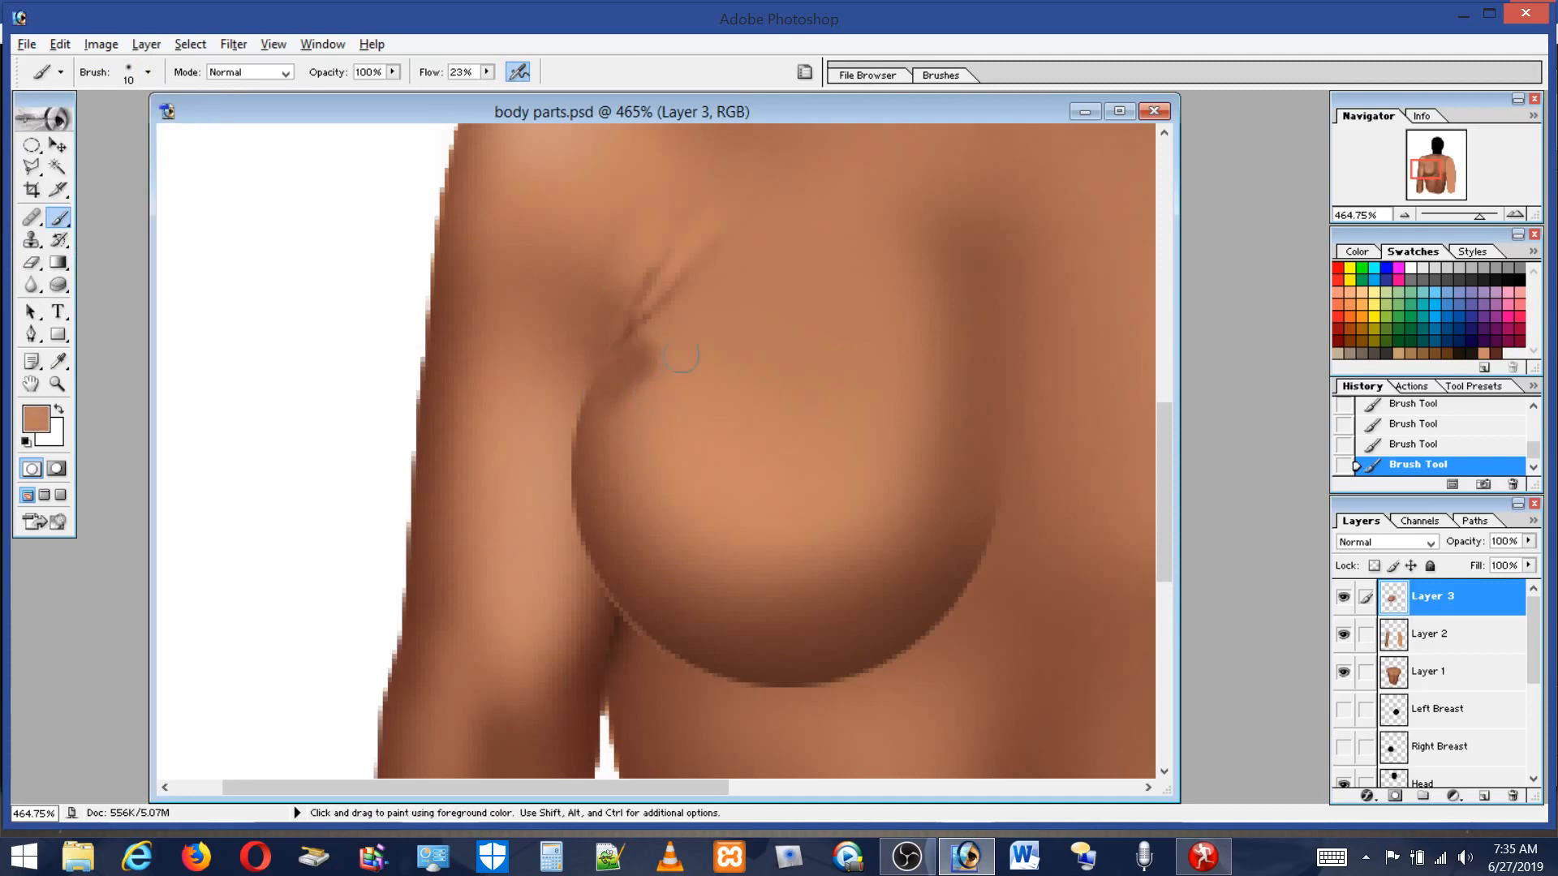
{"action": "left_click_drag", "start_coordinate": [667, 338], "coordinate": [639, 395]}
{"action": "left_click", "coordinate": [654, 349], "text": "alt"}
{"action": "left_click_drag", "start_coordinate": [649, 322], "coordinate": [613, 411]}
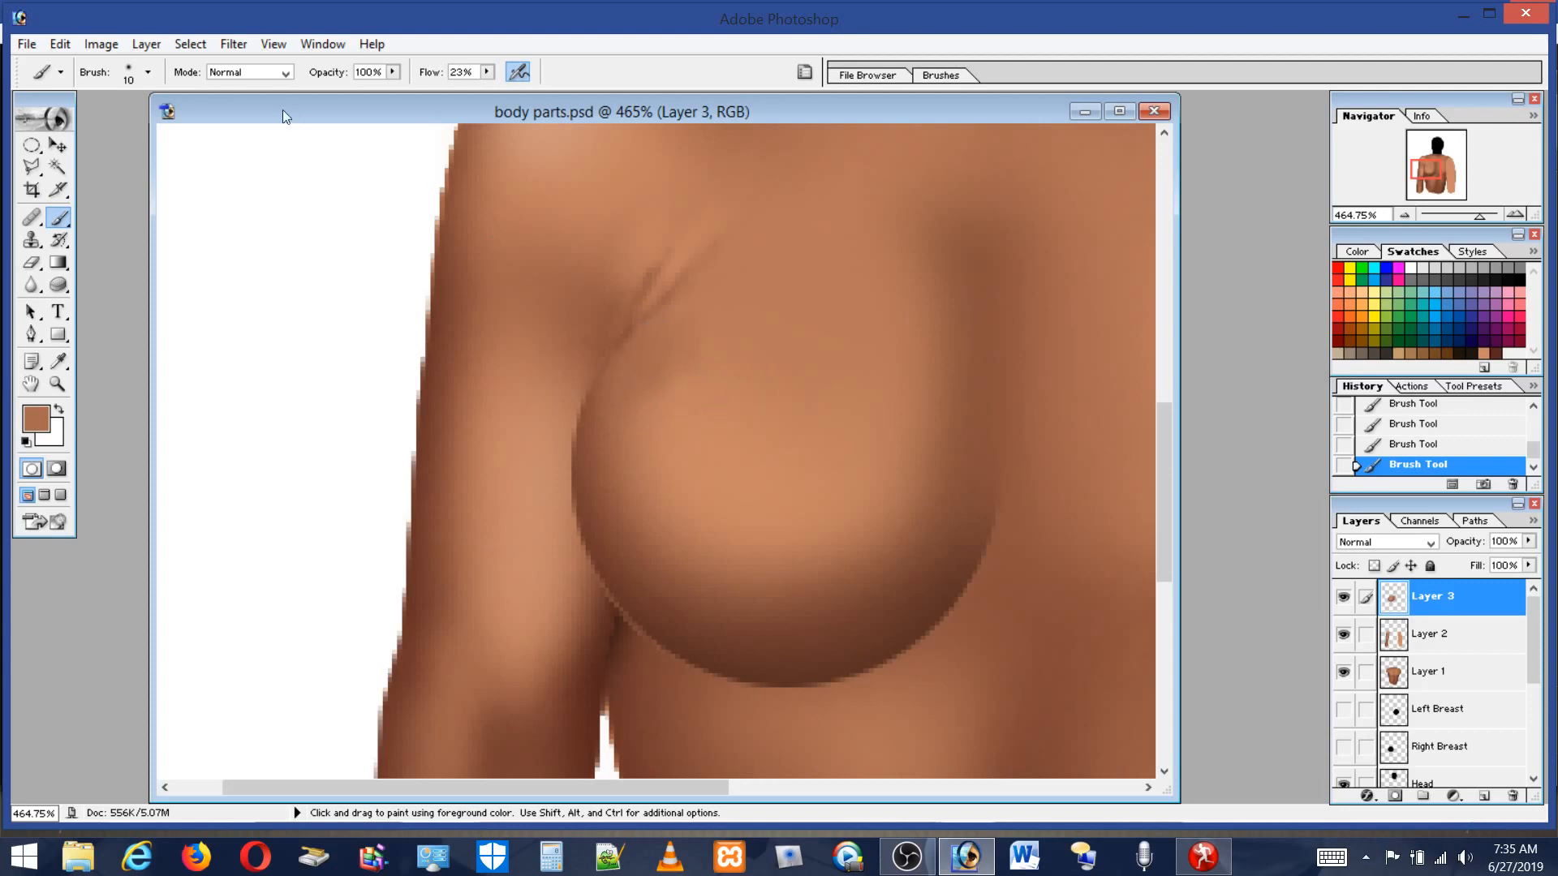
Set the brush to 23 px and paint soft skin-tone strokes across the breast's upper and middle area.
{"action": "left_click", "coordinate": [129, 71]}
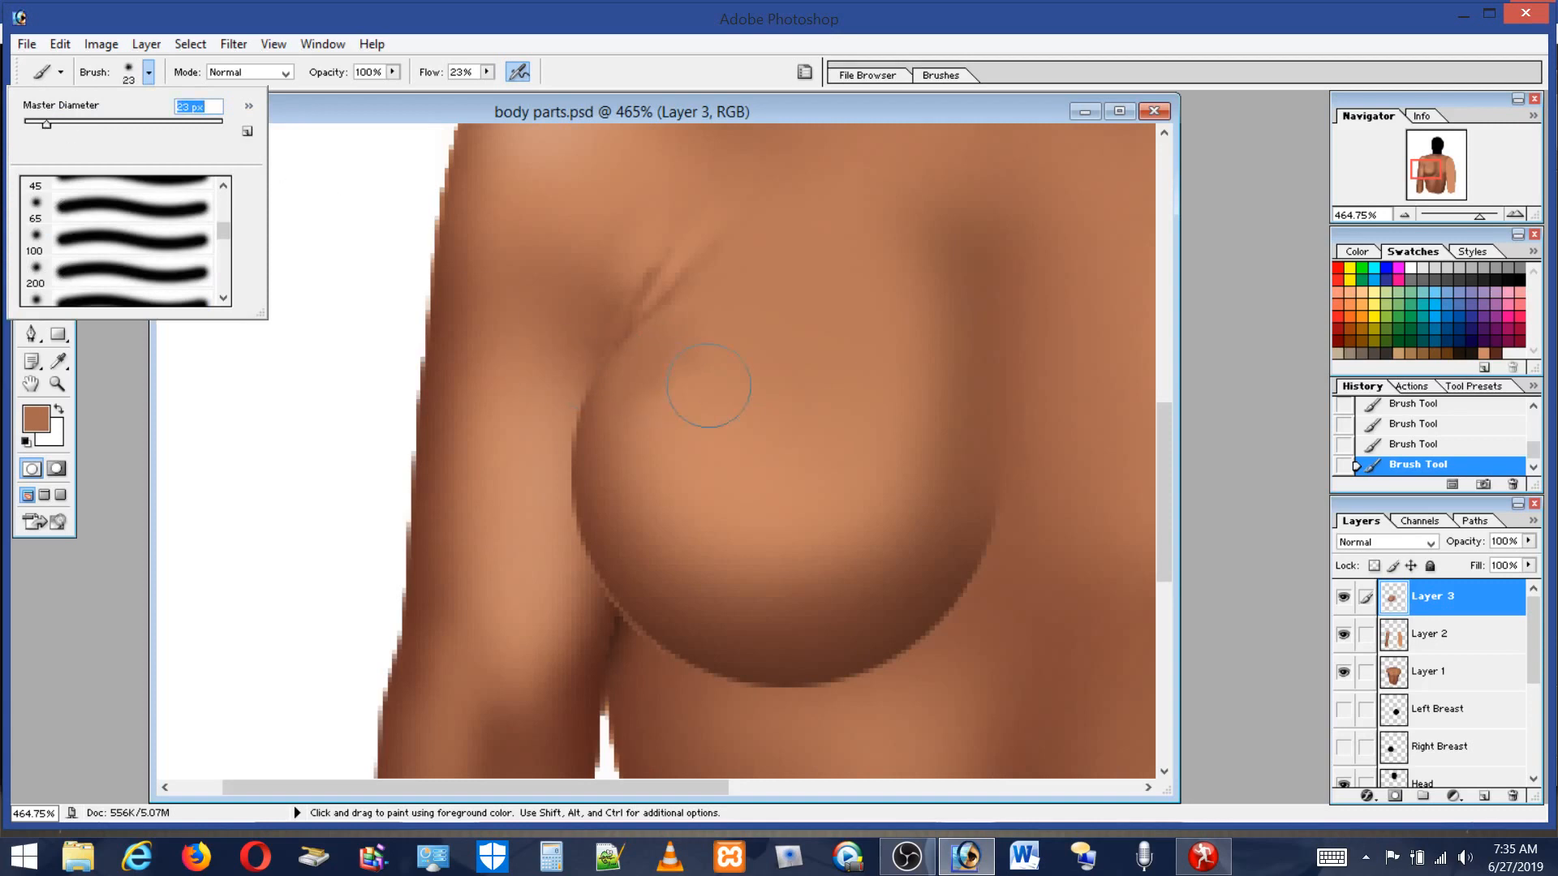
{"action": "left_click", "coordinate": [716, 328]}
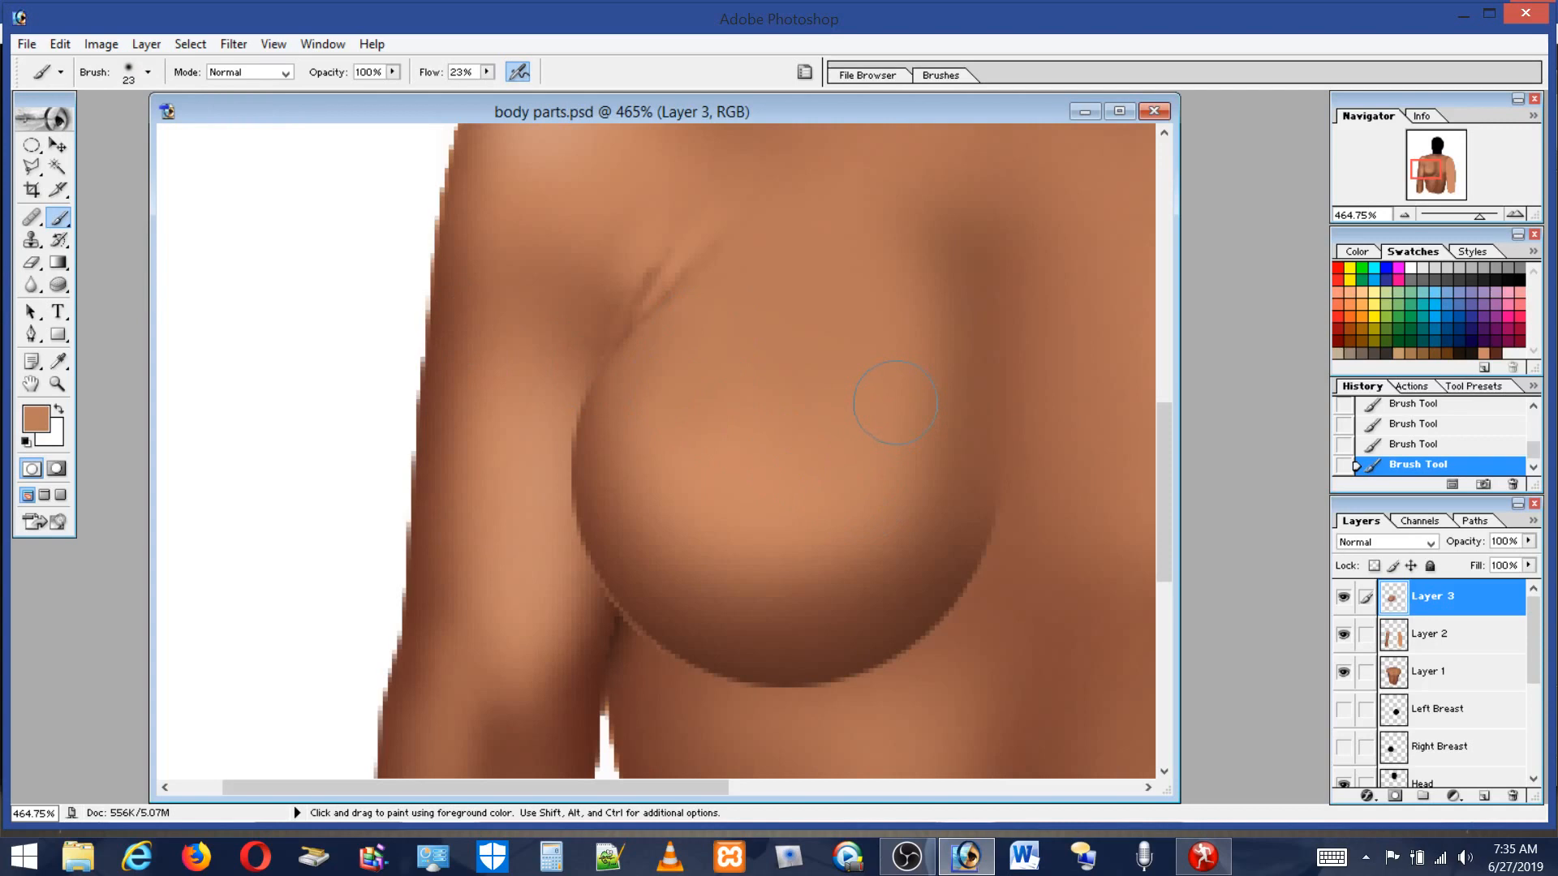
{"action": "left_click_drag", "start_coordinate": [923, 397], "coordinate": [865, 523]}
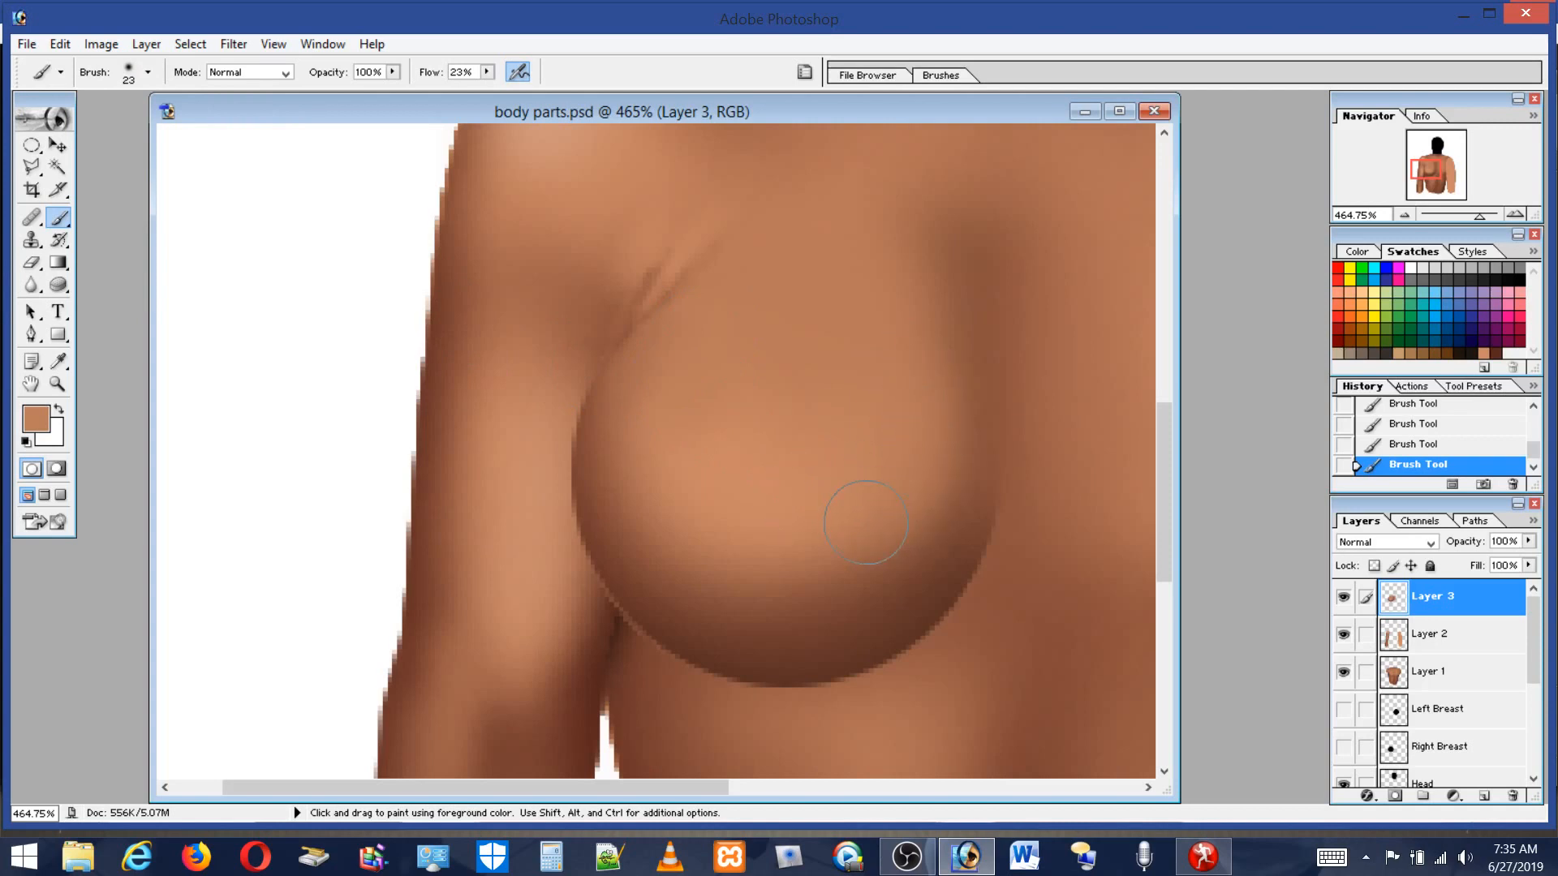
{"action": "mouse_move", "coordinate": [907, 326]}
{"action": "left_mouse_down"}
{"action": "mouse_move", "coordinate": [956, 384]}
{"action": "mouse_move", "coordinate": [929, 456]}
{"action": "mouse_move", "coordinate": [921, 520]}
{"action": "left_mouse_up"}
{"action": "left_click", "coordinate": [1019, 280], "text": "alt"}
{"action": "left_click", "coordinate": [917, 299], "text": "alt"}
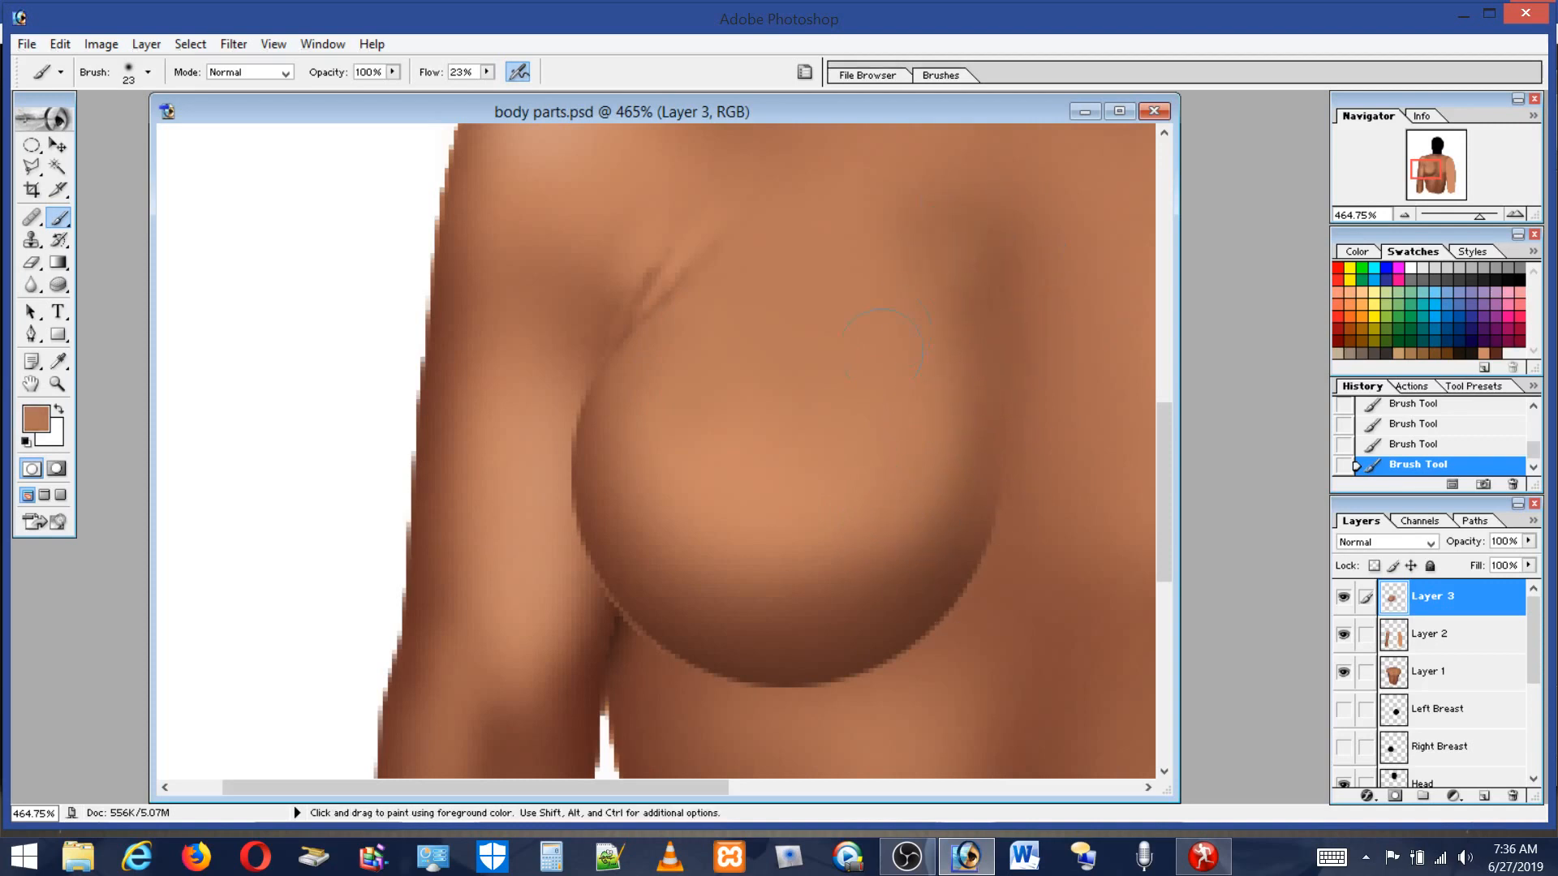
Sample a light skin tone from the upper chest and set the brush to 73 px for broad blending.
{"action": "left_click_drag", "start_coordinate": [1163, 450], "coordinate": [1178, 400]}
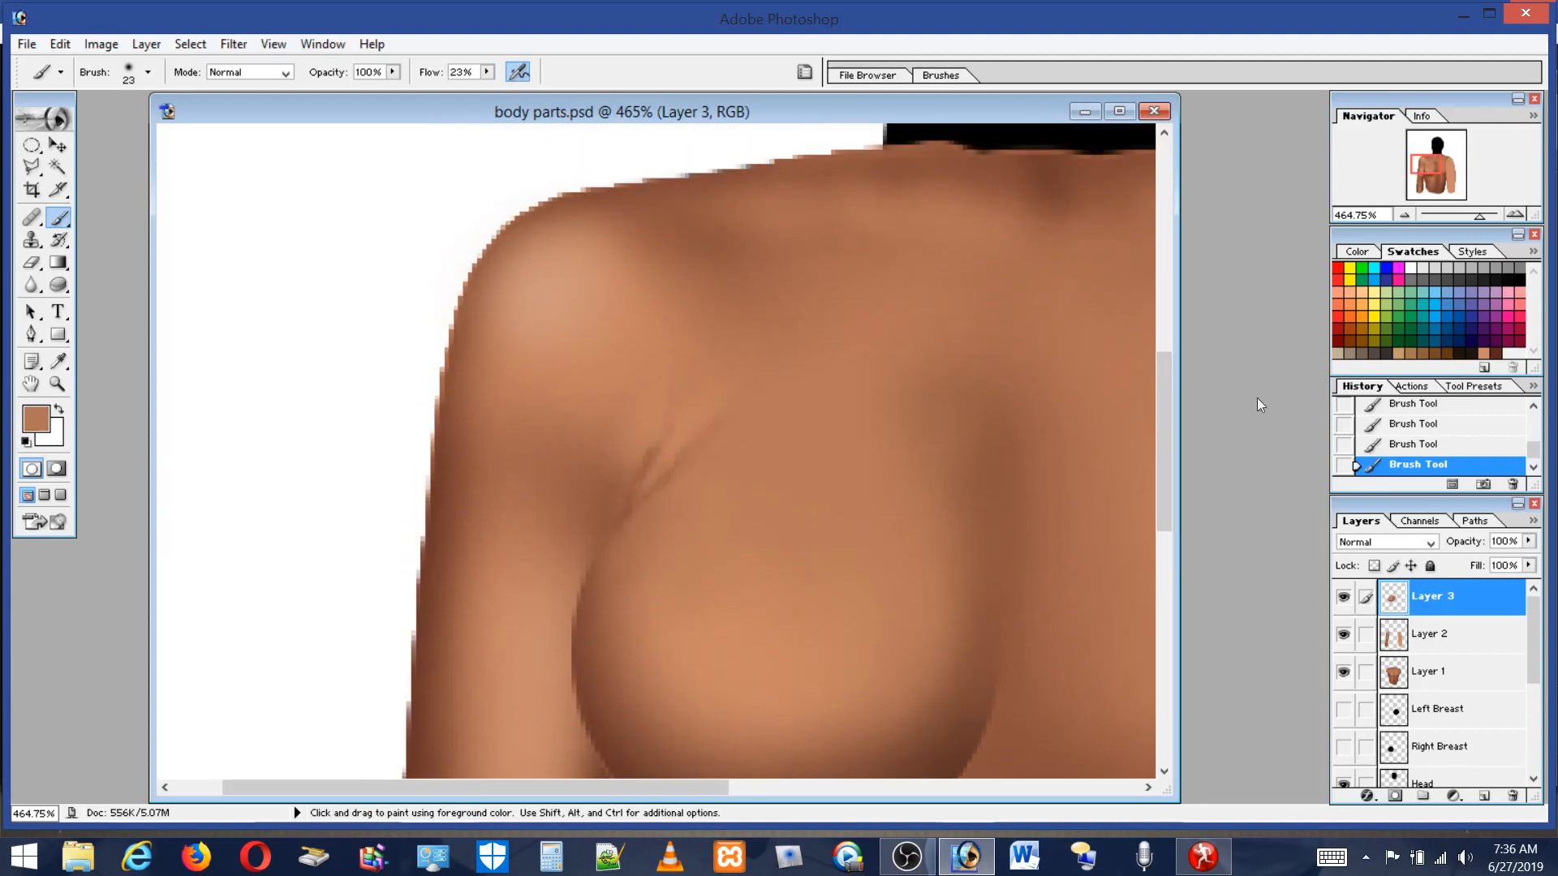
{"action": "left_click", "coordinate": [735, 648], "text": "alt"}
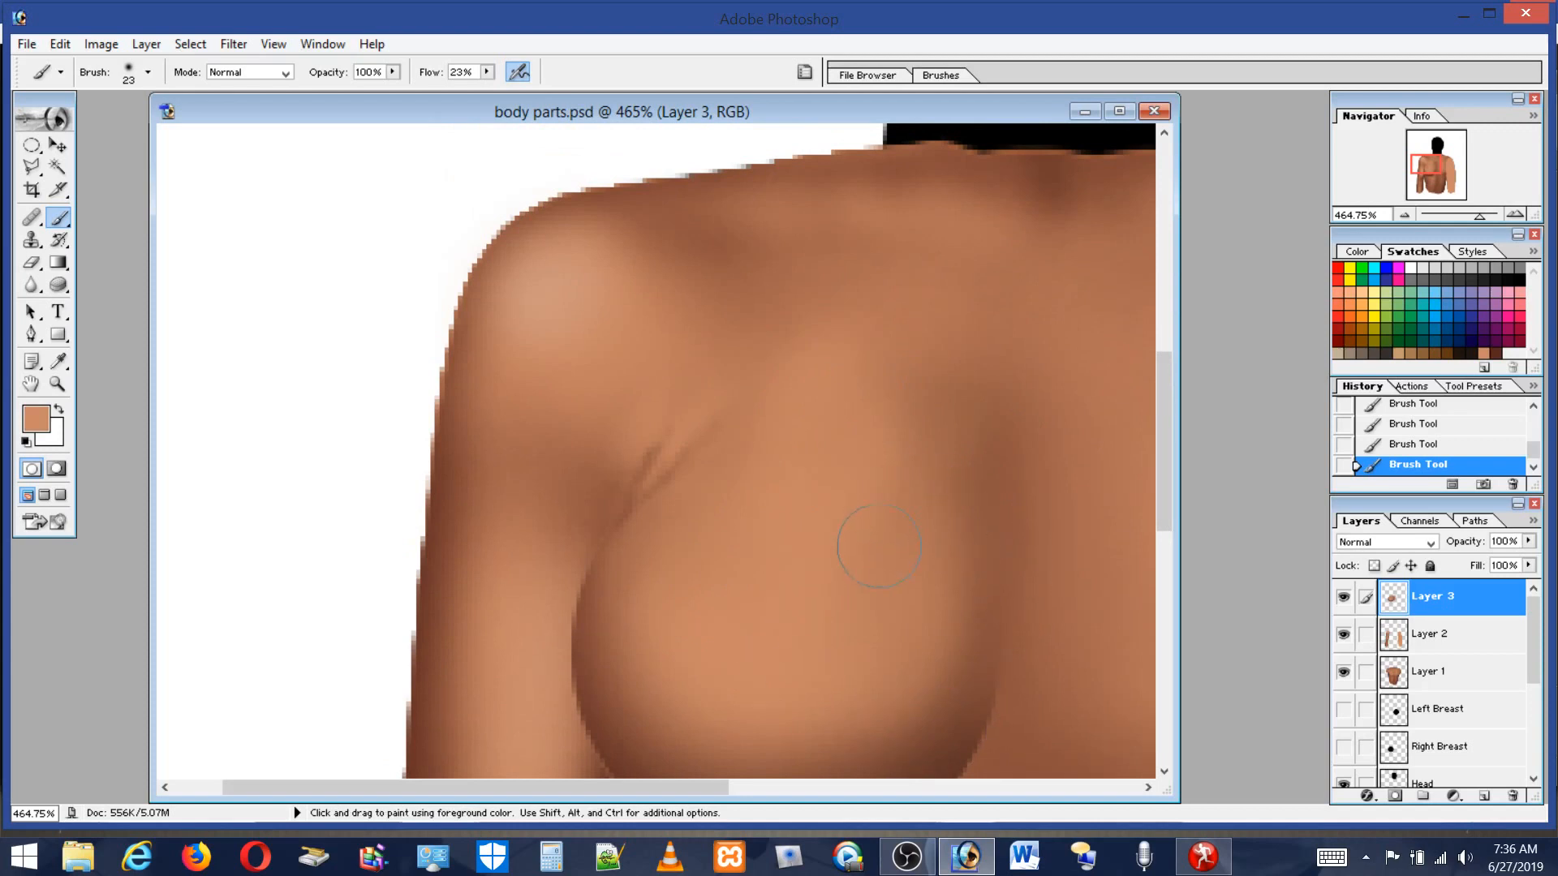
{"action": "left_click", "coordinate": [147, 72]}
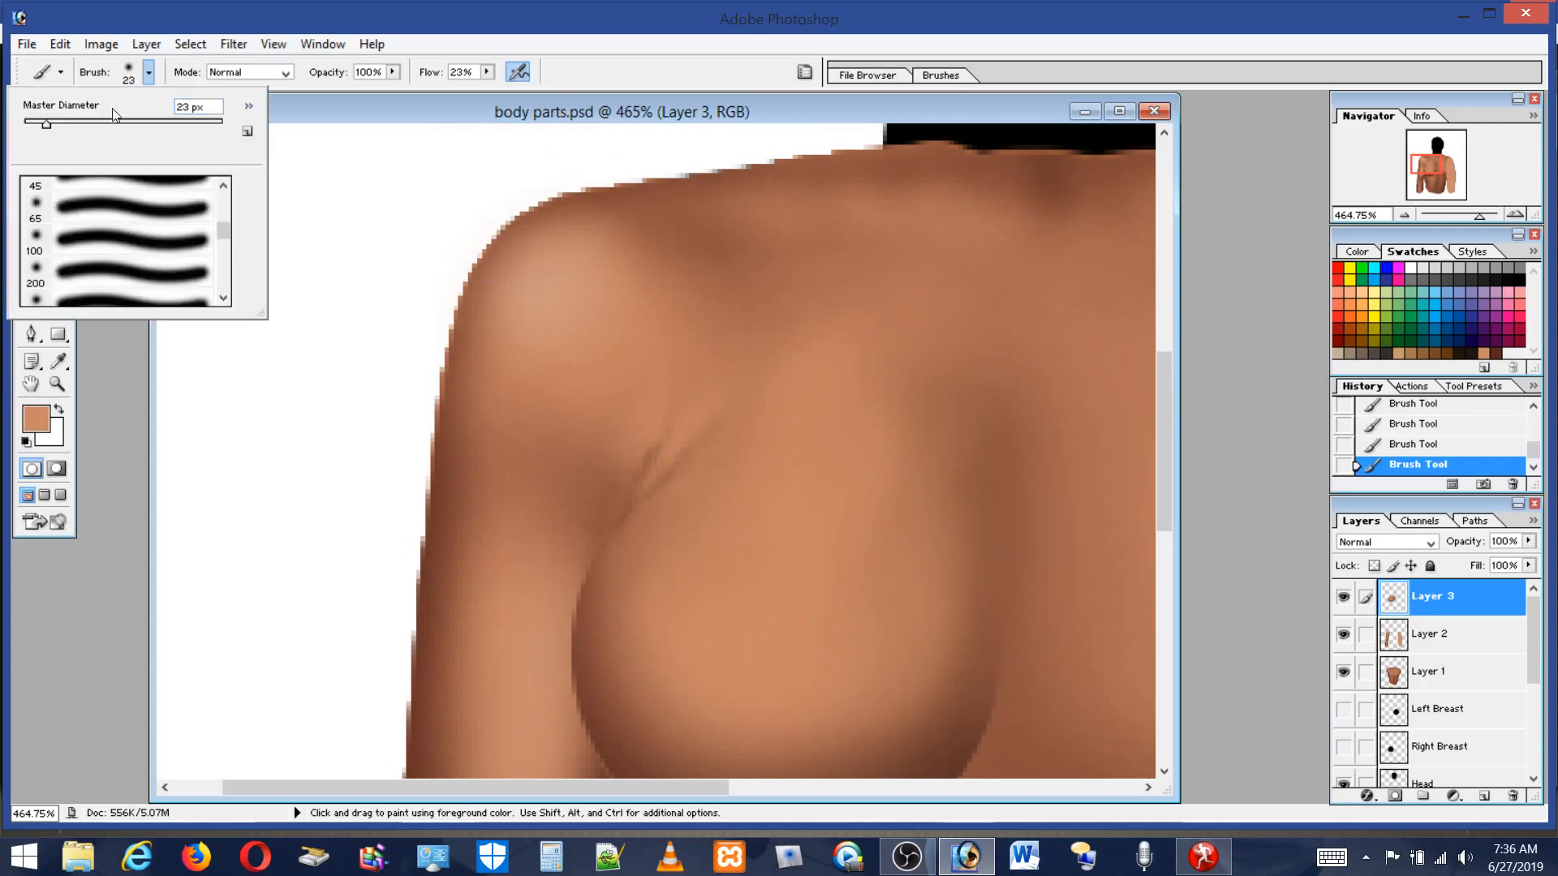
{"action": "left_click", "coordinate": [96, 126]}
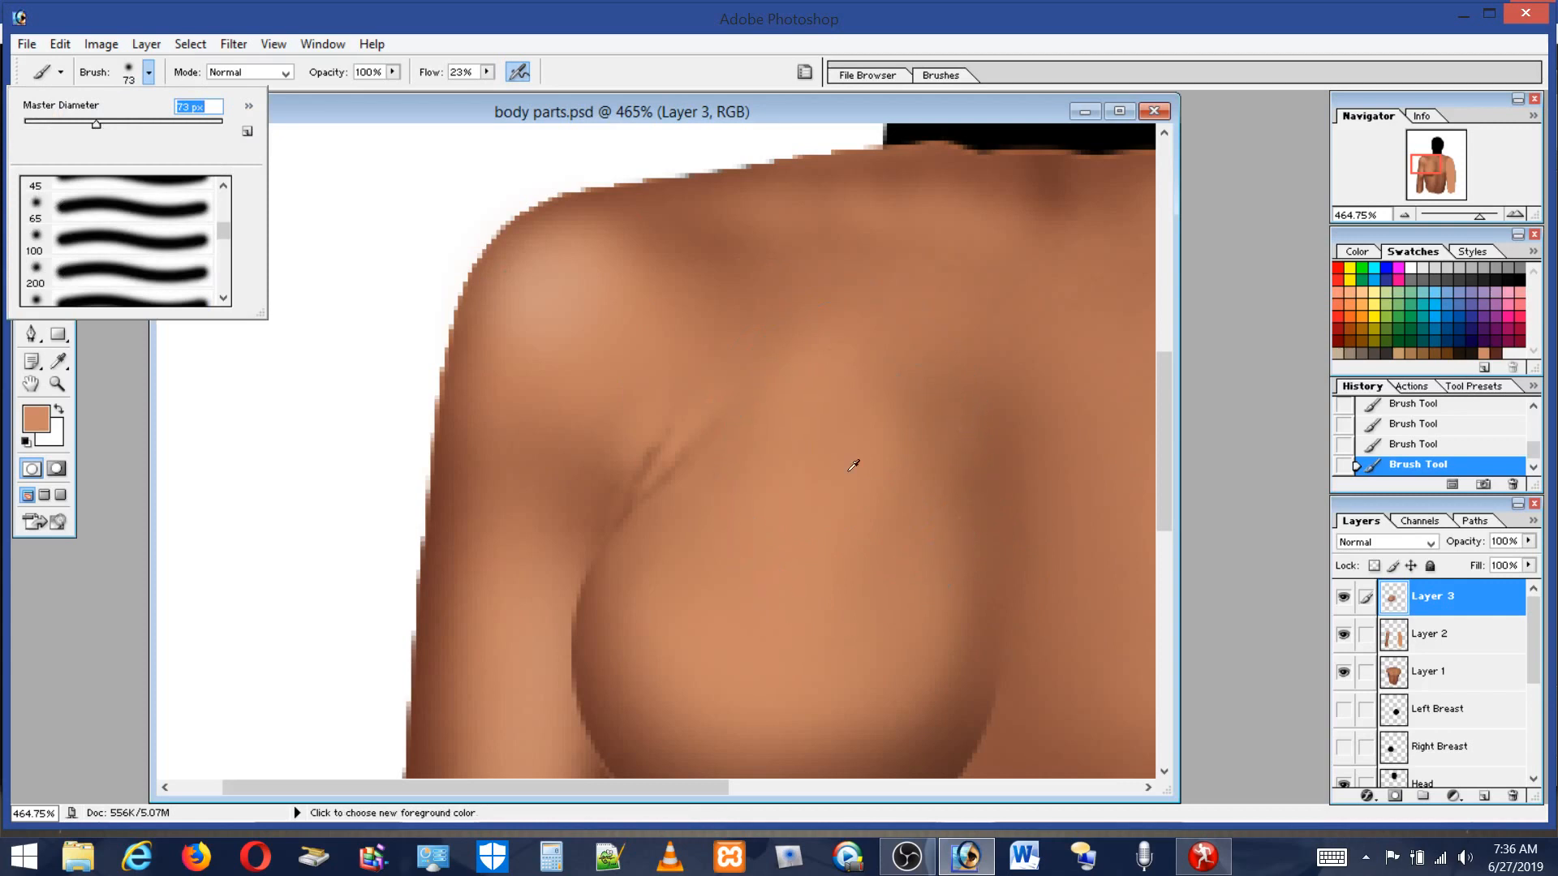
{"action": "left_click", "coordinate": [833, 495], "text": "alt"}
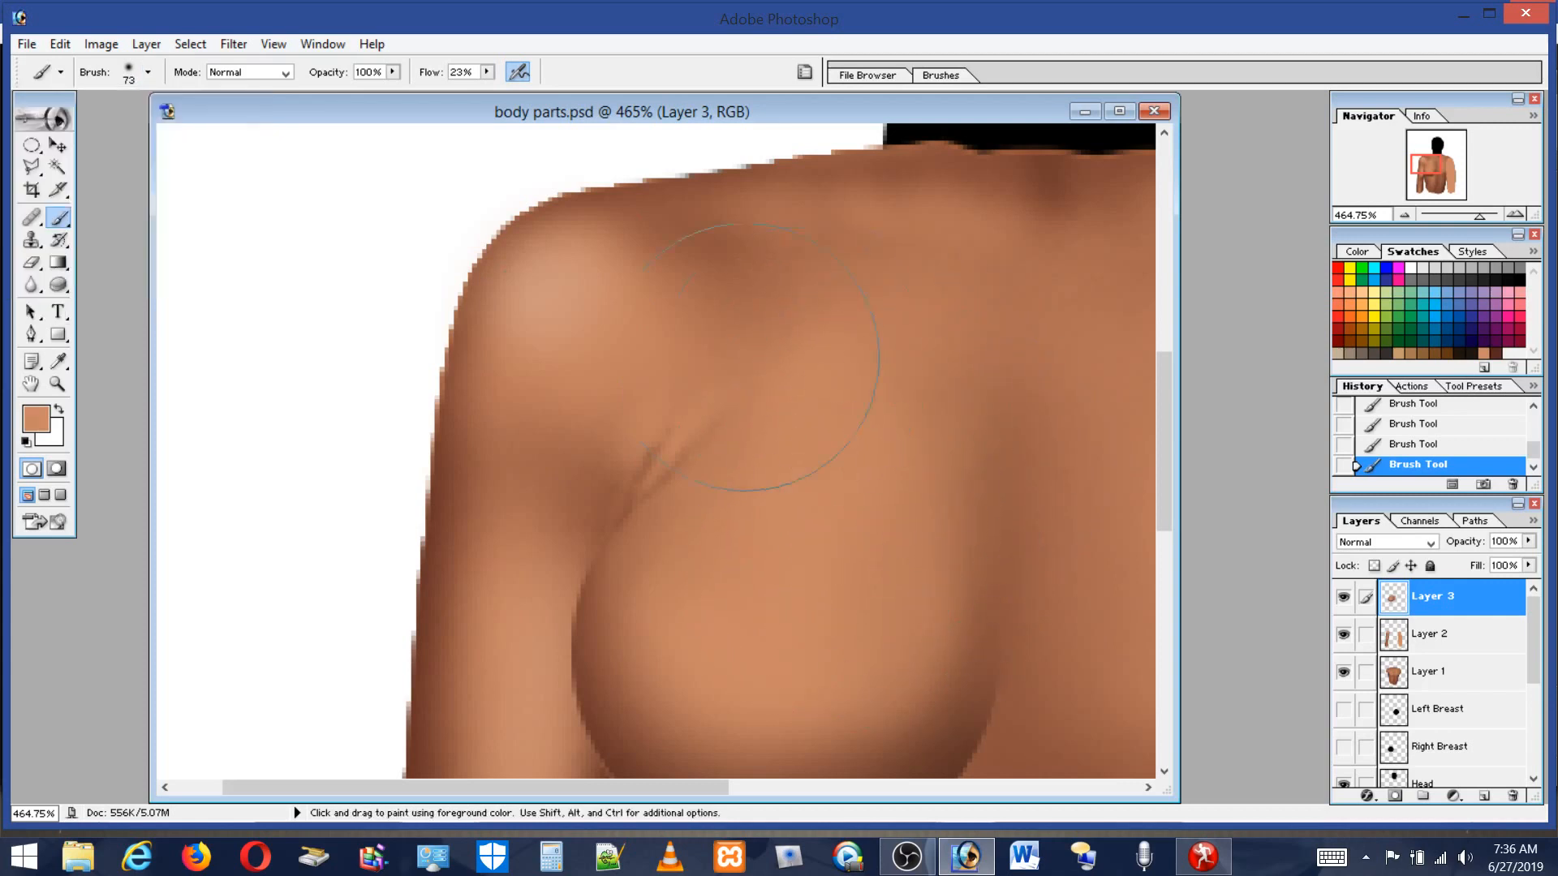
{"action": "double_click", "coordinate": [67, 383]}
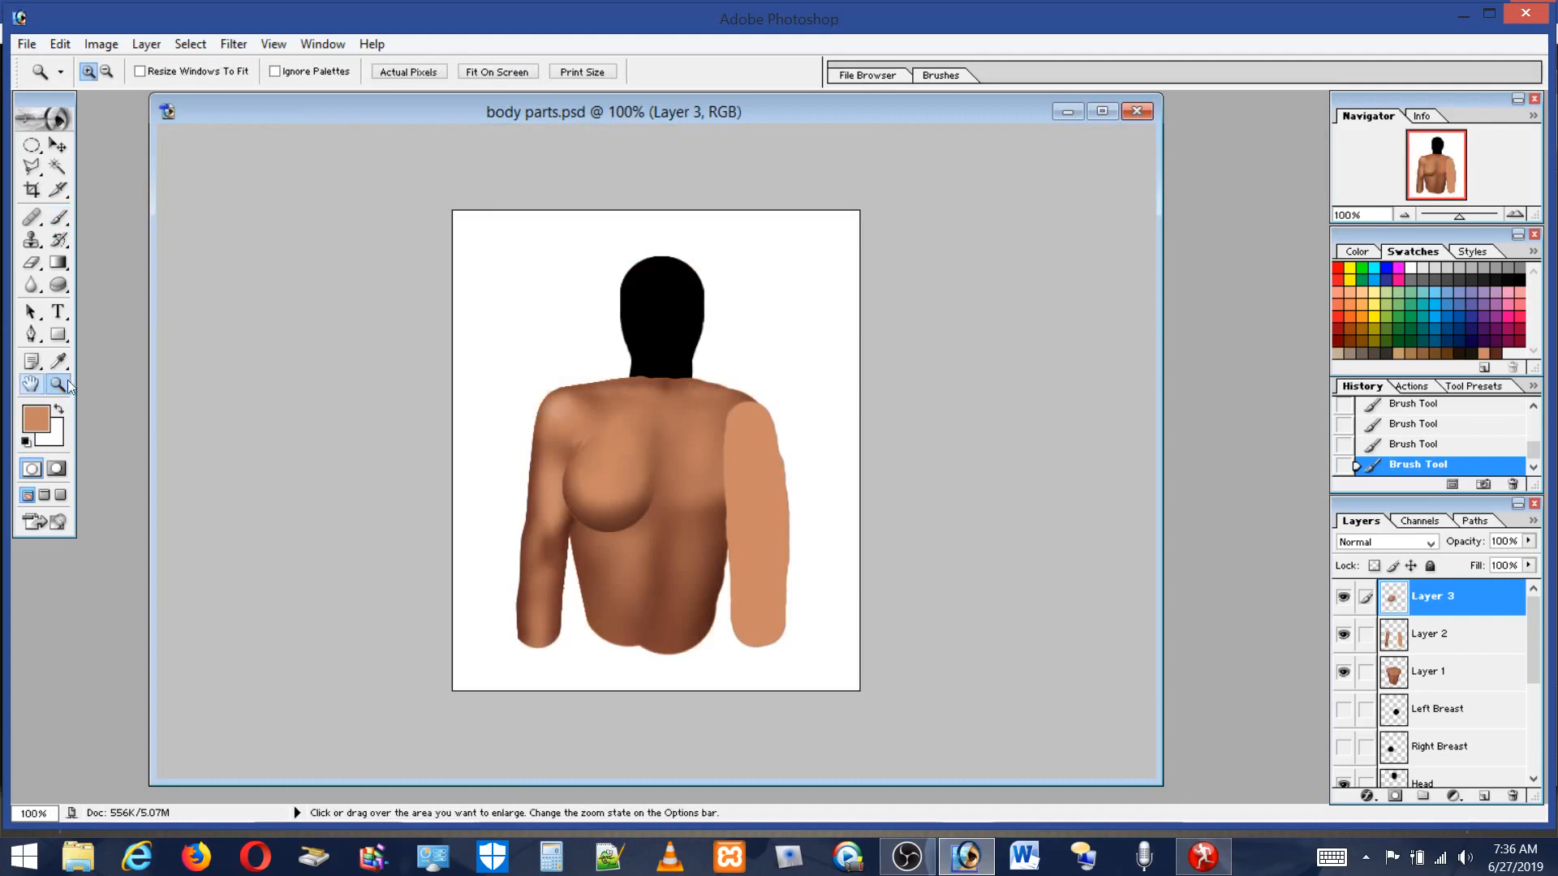
{"action": "left_click_drag", "start_coordinate": [523, 438], "coordinate": [681, 592]}
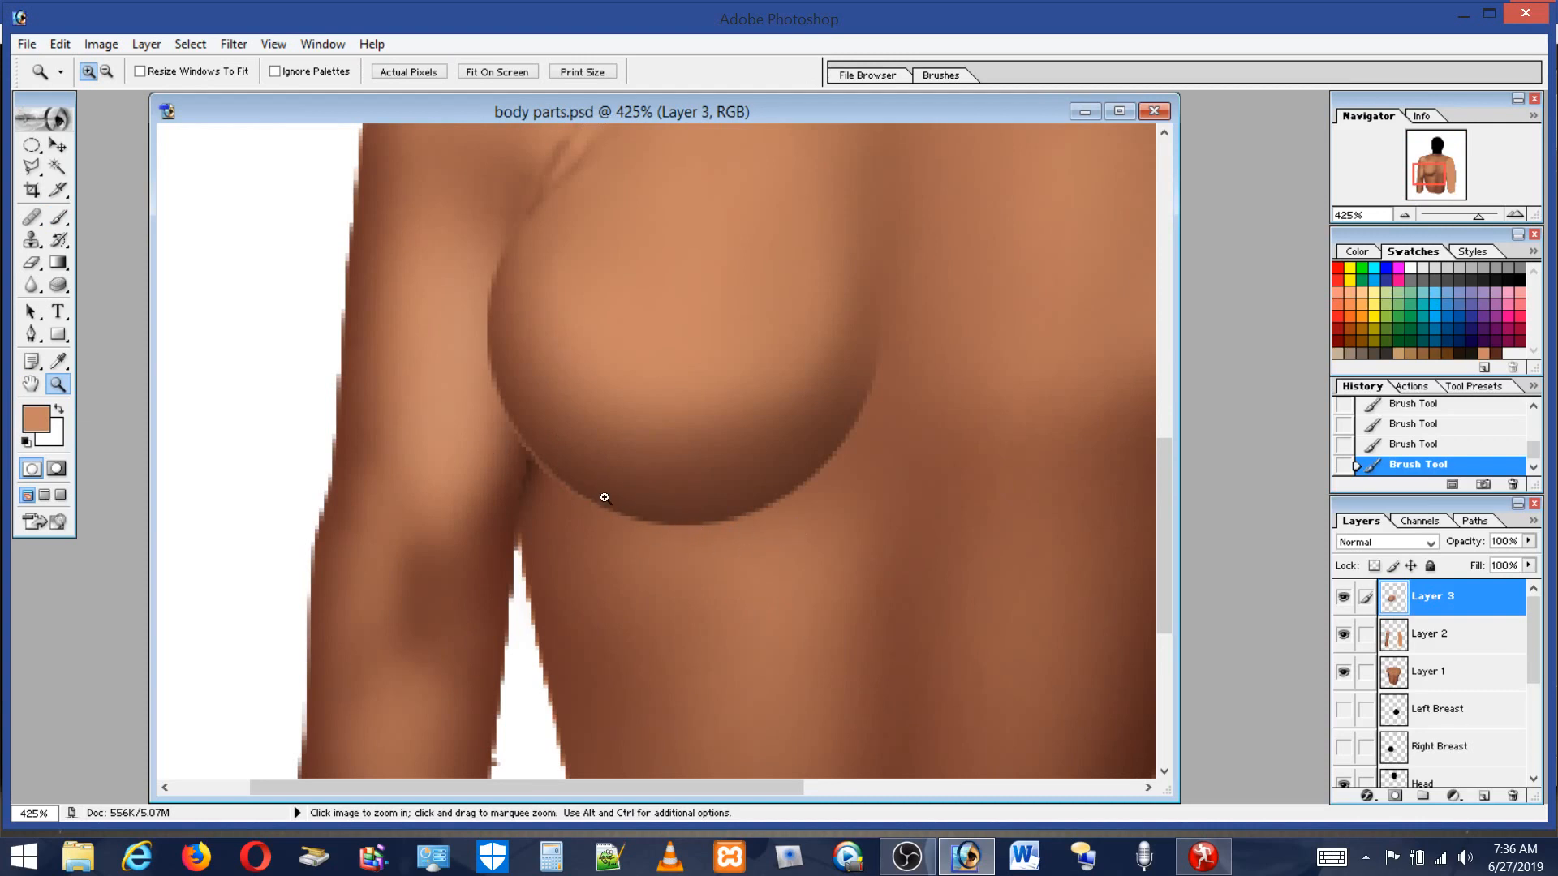
{"action": "left_click", "coordinate": [59, 217]}
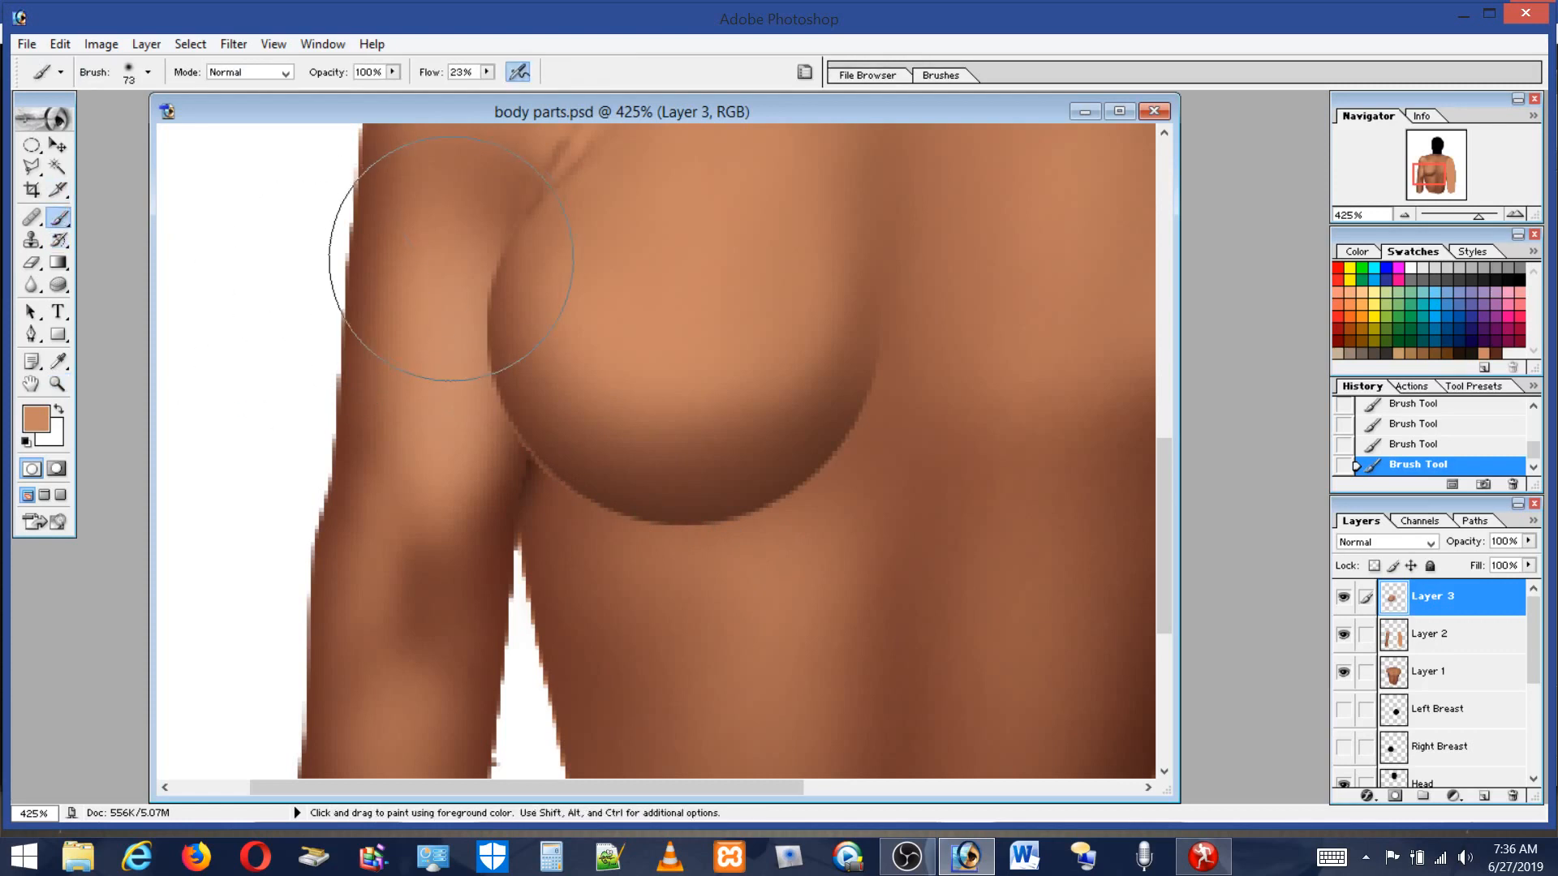
{"action": "left_click", "coordinate": [55, 383]}
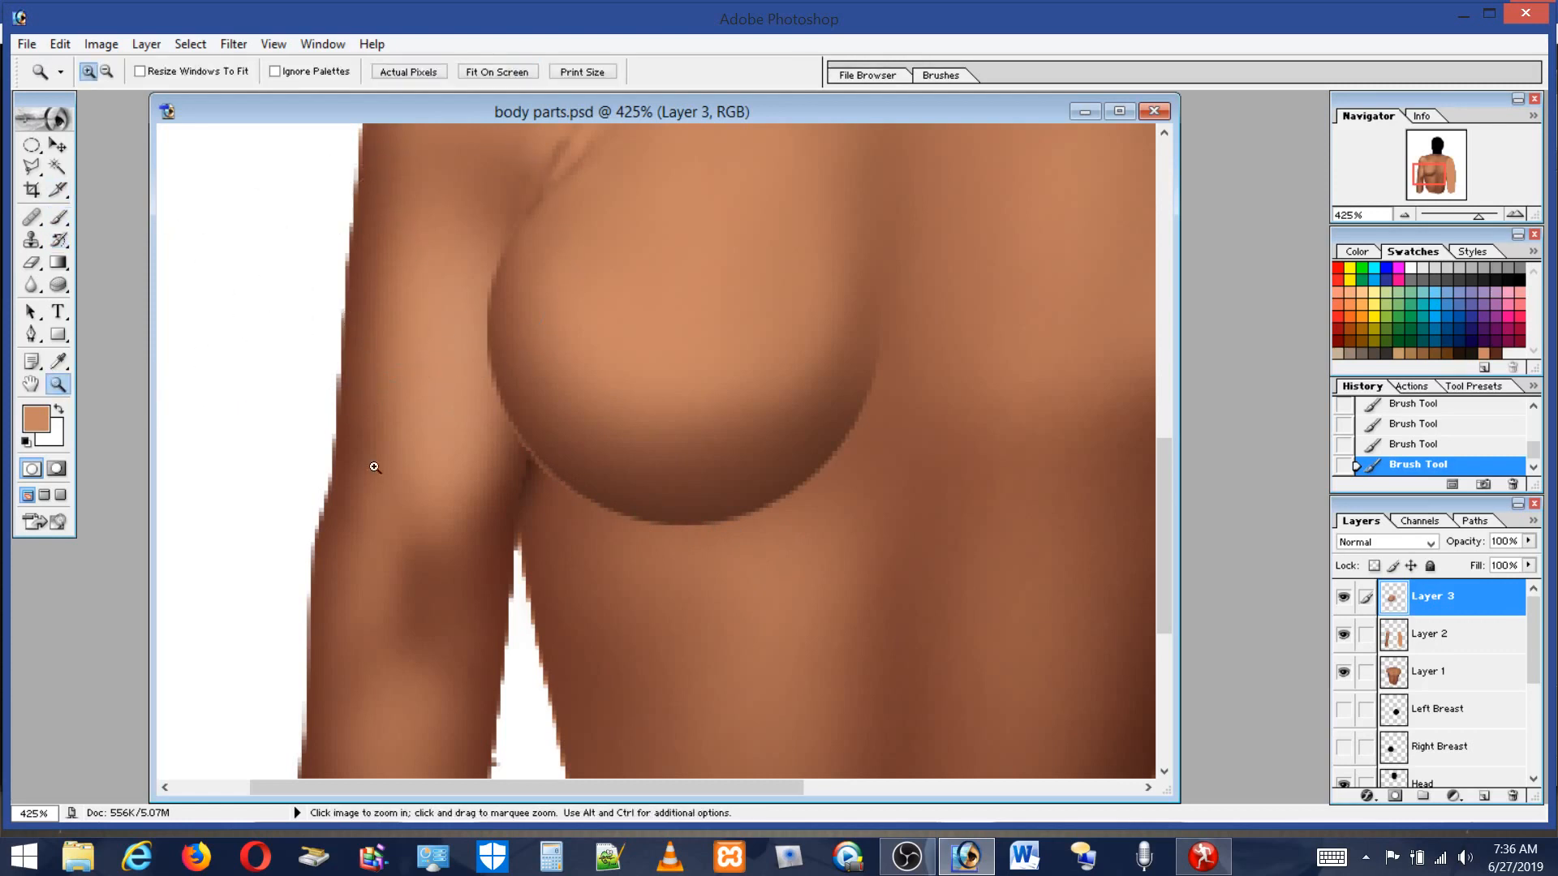
Zoom in on the breast's outer edge, switch to a 5 px Eraser and erase soft strokes along the arm-breast crease.
{"action": "left_click_drag", "start_coordinate": [453, 196], "coordinate": [658, 539]}
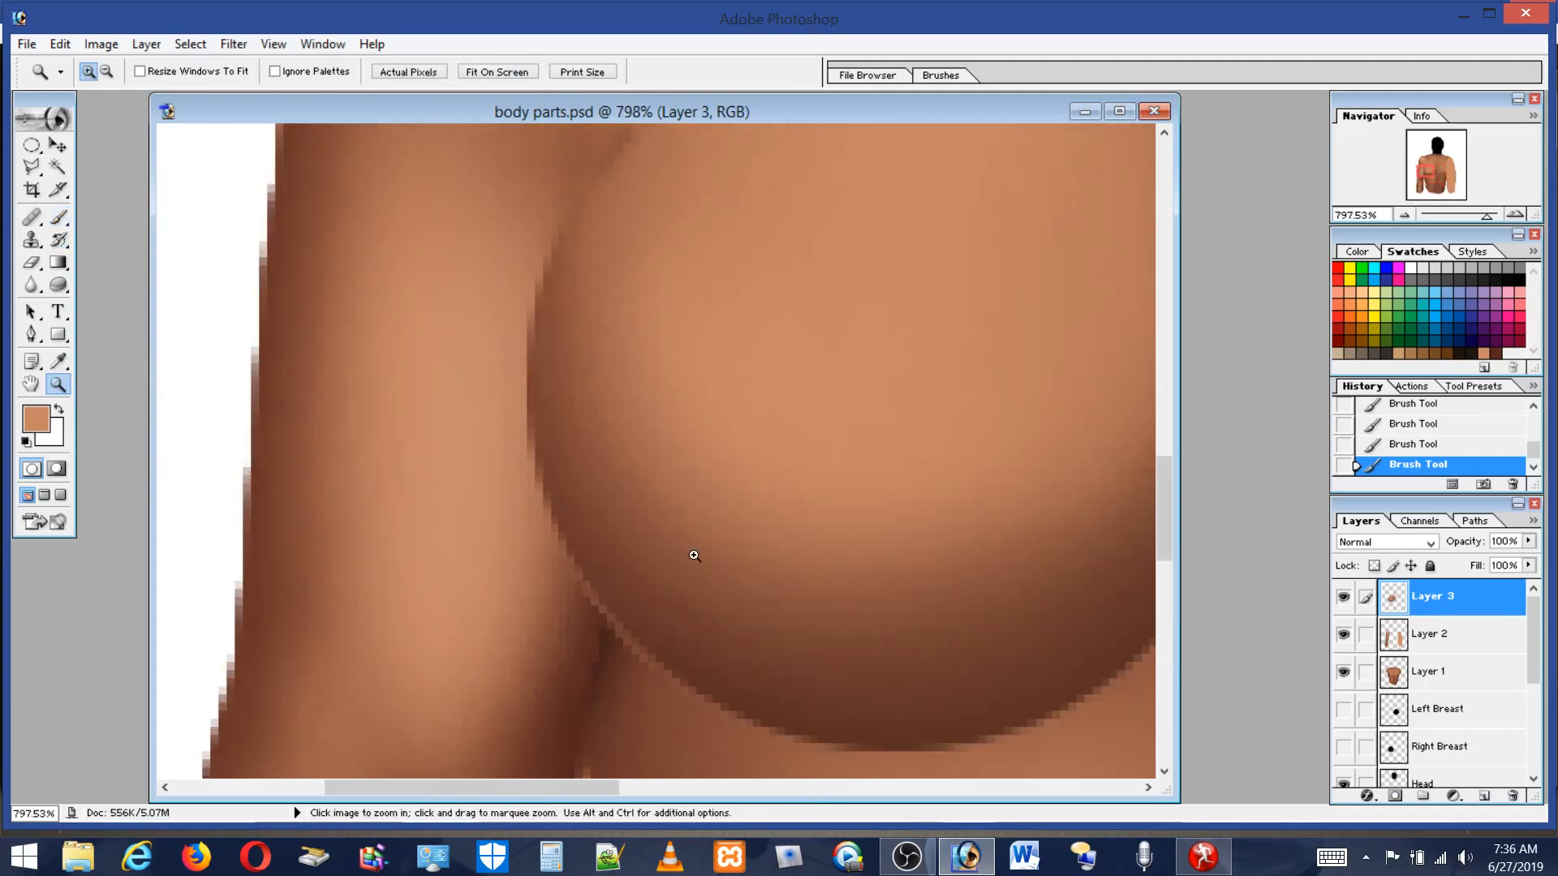
{"action": "left_click", "coordinate": [58, 218]}
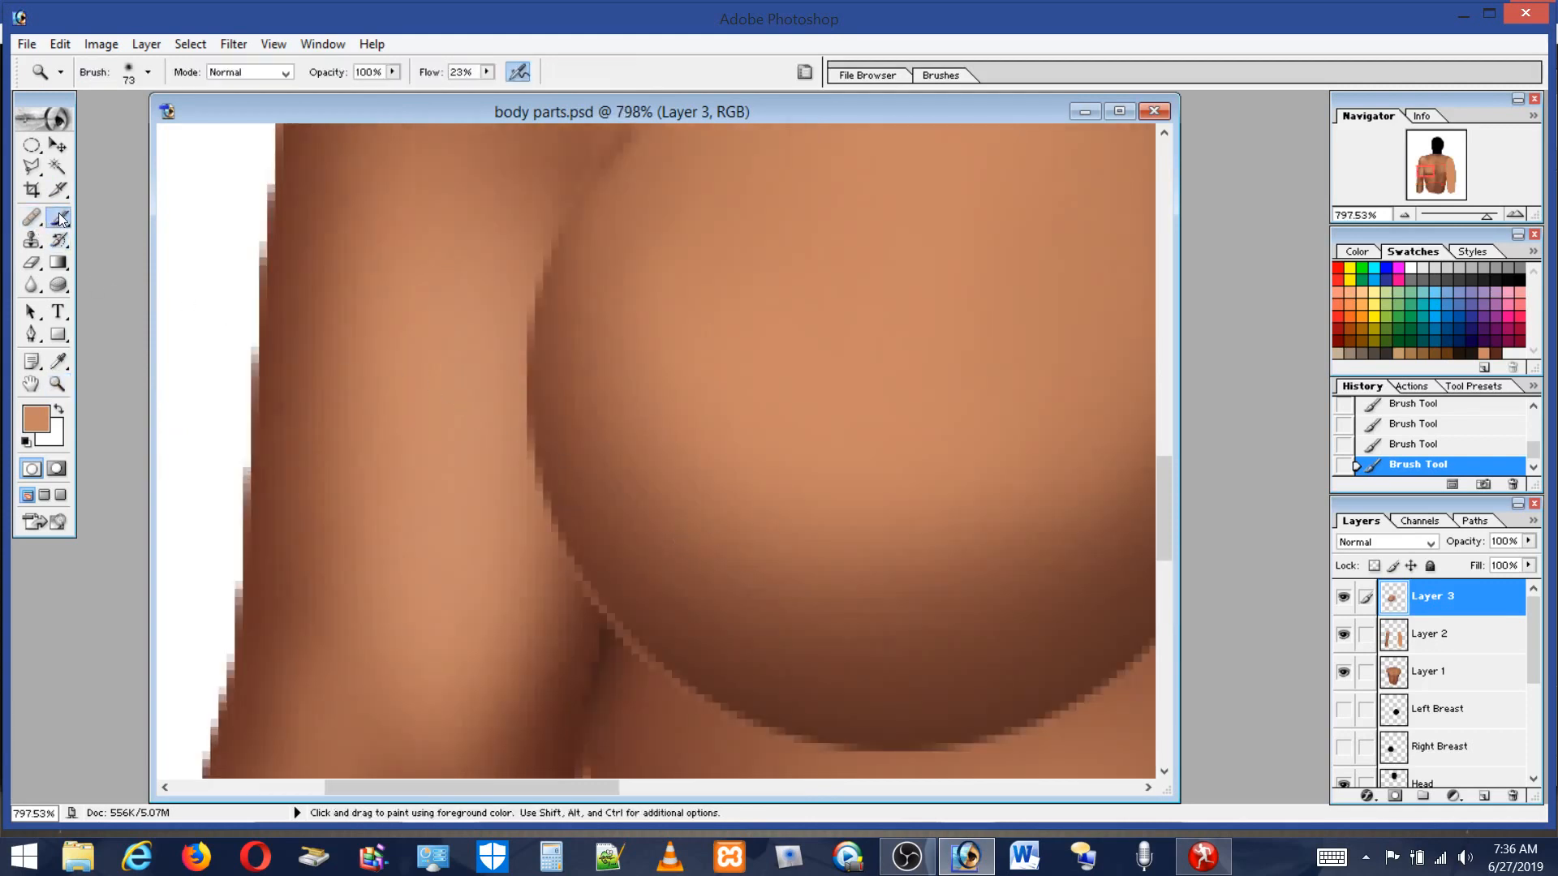
{"action": "left_click", "coordinate": [127, 71]}
{"action": "left_click", "coordinate": [126, 75]}
{"action": "left_click", "coordinate": [34, 260]}
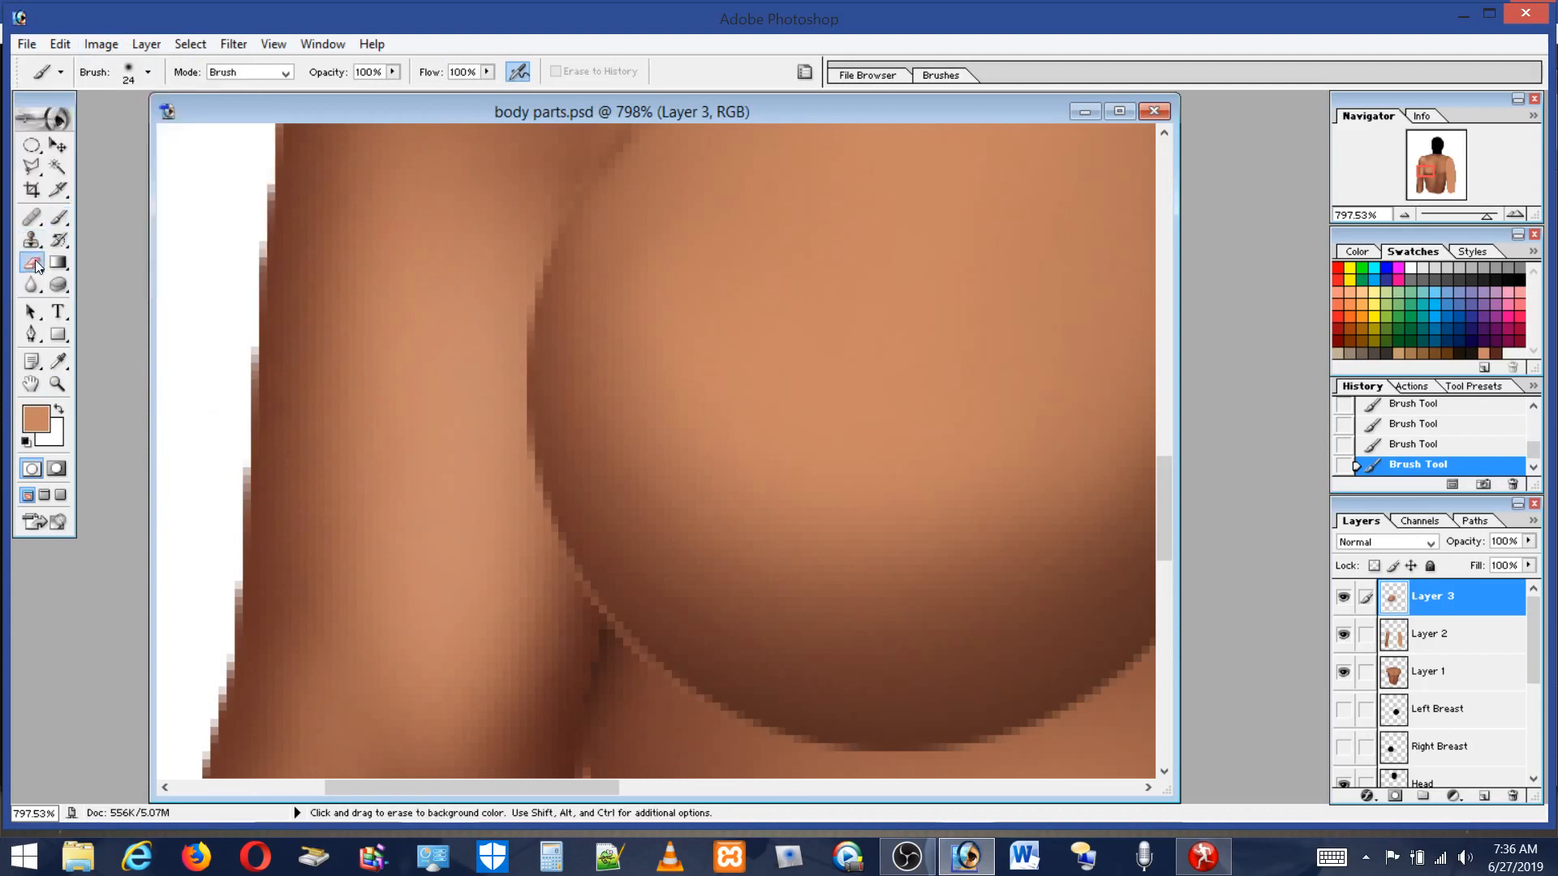
{"action": "left_click", "coordinate": [130, 83]}
{"action": "left_click_drag", "start_coordinate": [73, 122], "coordinate": [30, 128]}
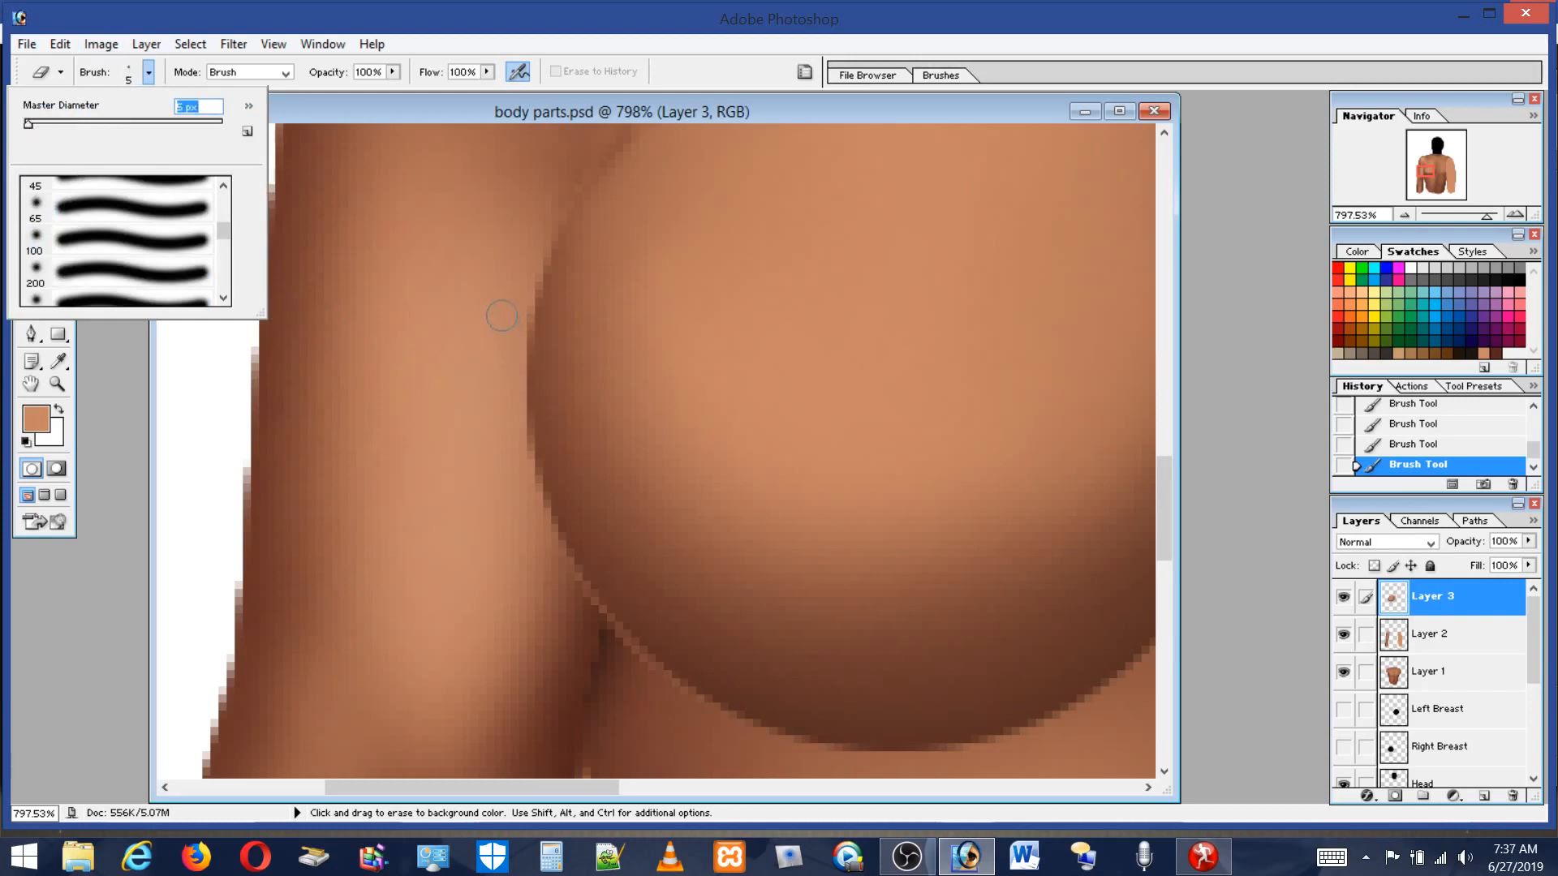
{"action": "left_click", "coordinate": [555, 177]}
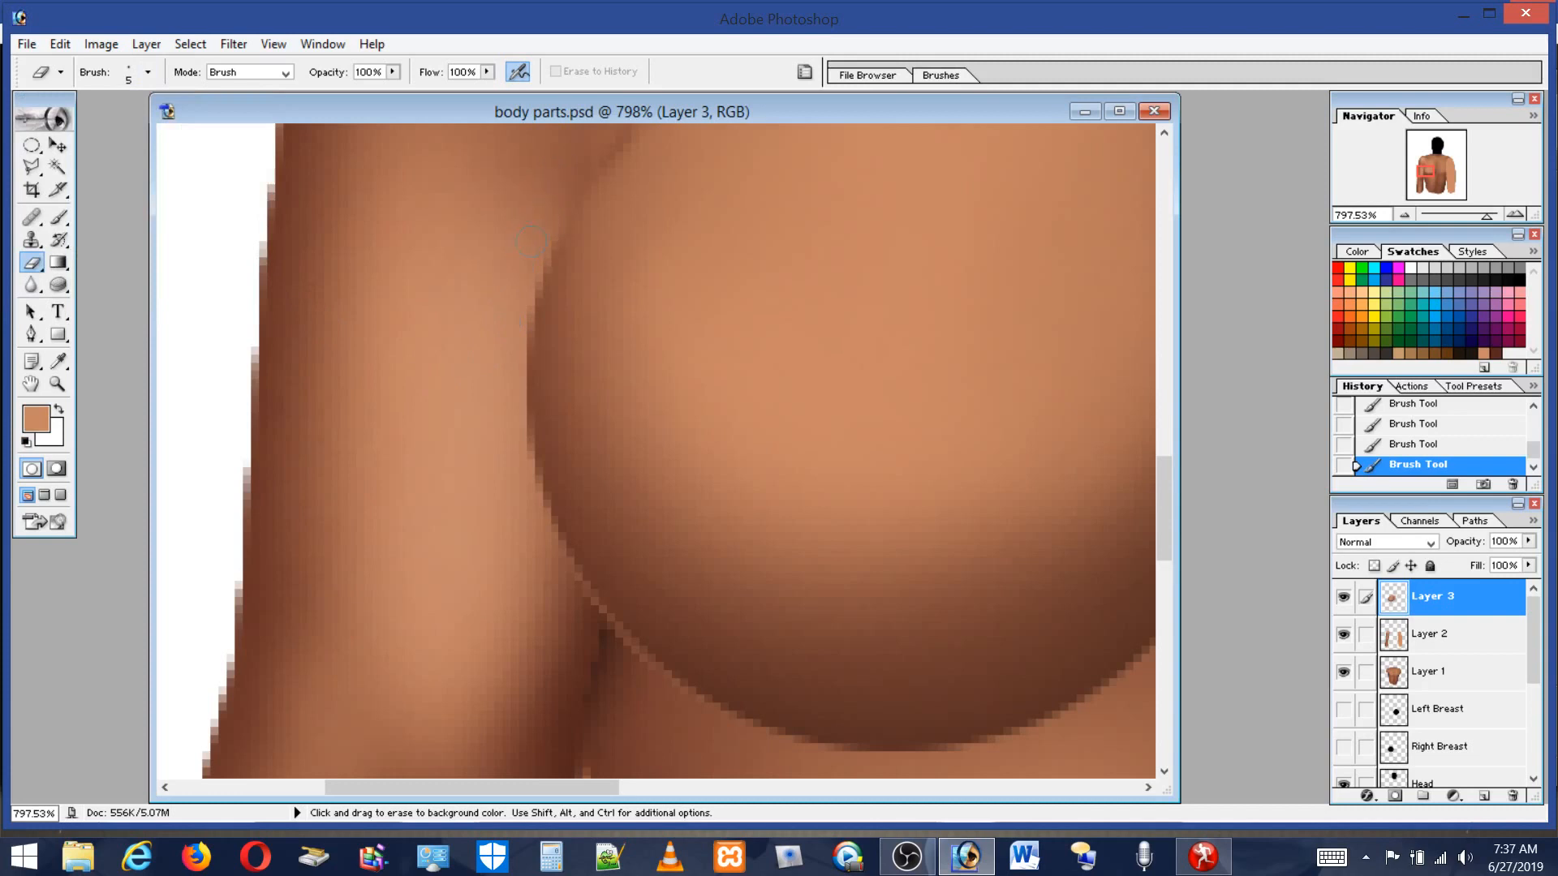
{"action": "mouse_move", "coordinate": [523, 300]}
{"action": "left_mouse_down"}
{"action": "mouse_move", "coordinate": [507, 463]}
{"action": "mouse_move", "coordinate": [508, 427]}
{"action": "left_mouse_up"}
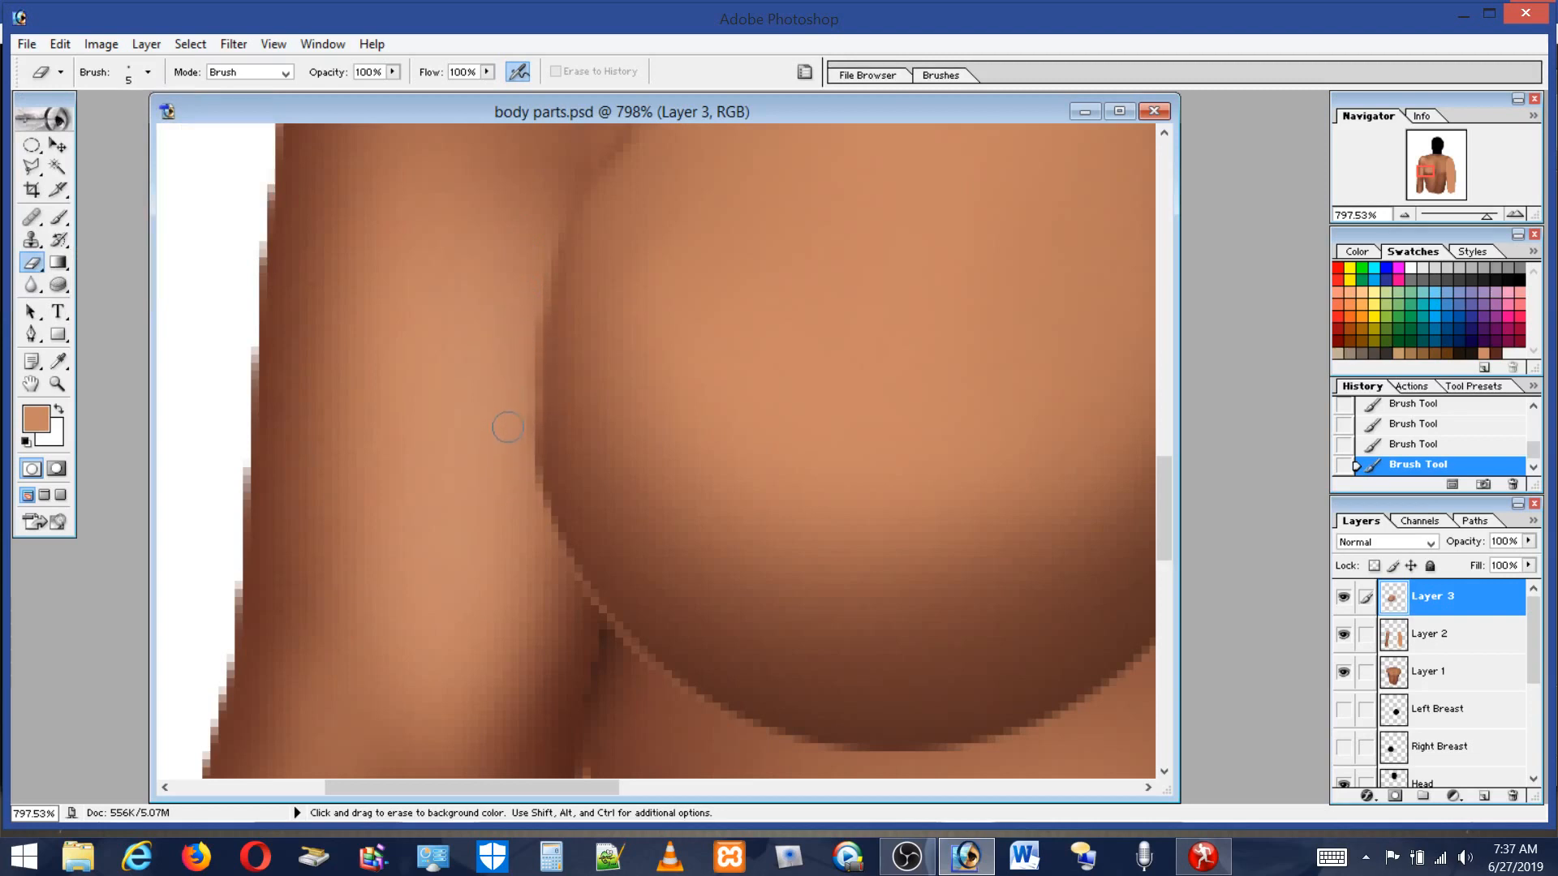
{"action": "left_click_drag", "start_coordinate": [516, 375], "coordinate": [526, 315]}
{"action": "left_click_drag", "start_coordinate": [557, 188], "coordinate": [567, 179]}
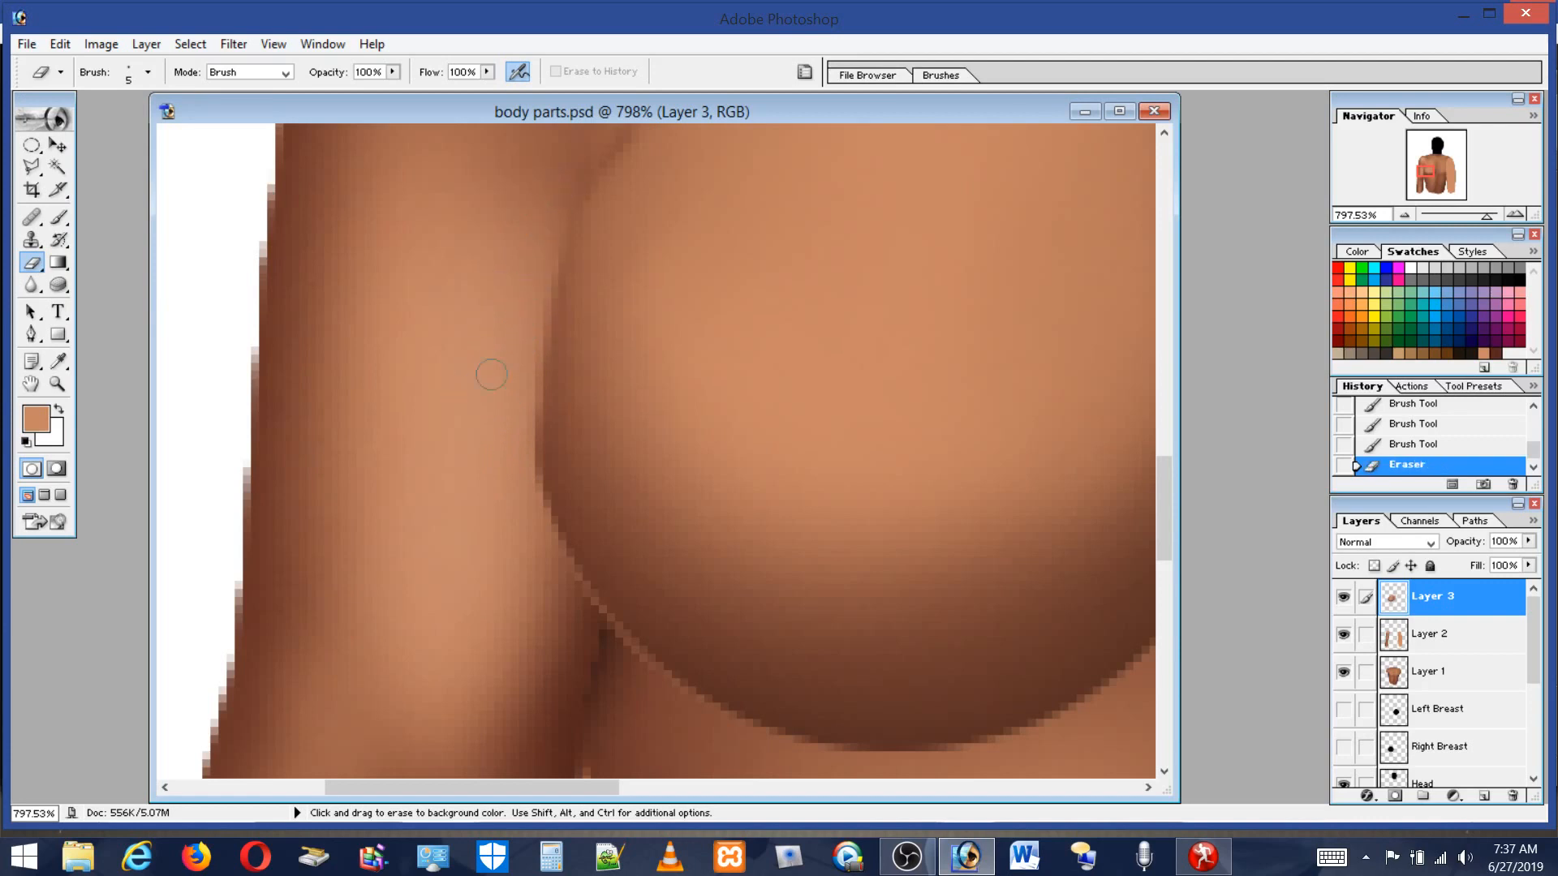
{"action": "left_click_drag", "start_coordinate": [517, 376], "coordinate": [524, 481]}
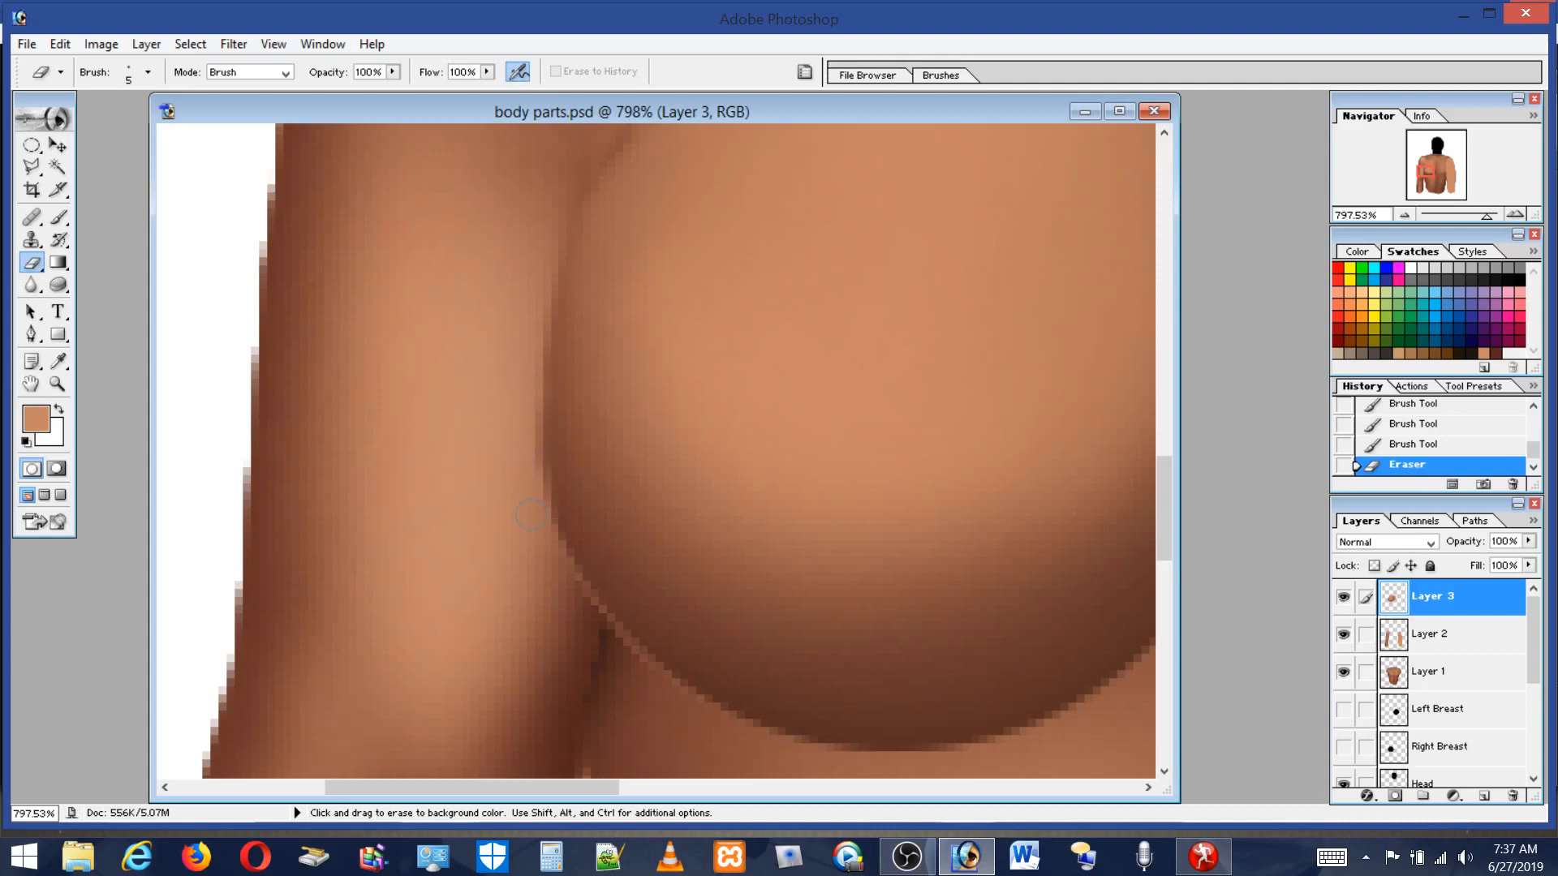
{"action": "left_click_drag", "start_coordinate": [542, 561], "coordinate": [638, 667]}
{"action": "left_click_drag", "start_coordinate": [507, 454], "coordinate": [621, 644]}
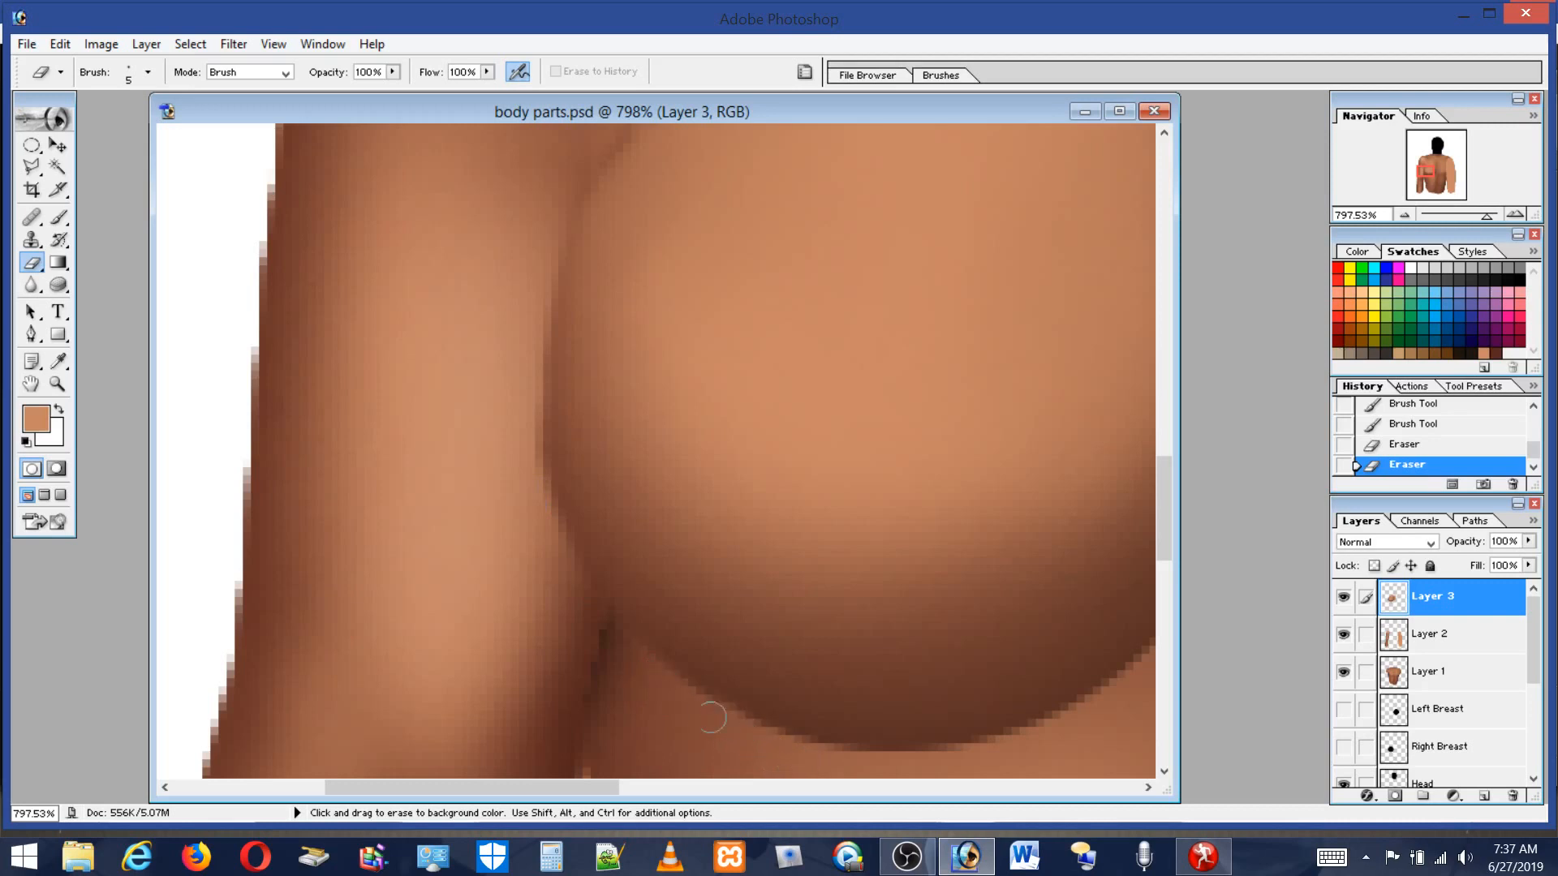
Scroll down below the breast and erase along its lower curve.
{"action": "left_click", "coordinate": [912, 765]}
{"action": "left_click_drag", "start_coordinate": [1167, 483], "coordinate": [1172, 524]}
{"action": "left_click_drag", "start_coordinate": [597, 785], "coordinate": [683, 806]}
{"action": "mouse_move", "coordinate": [992, 249]}
{"action": "left_mouse_down"}
{"action": "mouse_move", "coordinate": [983, 199]}
{"action": "mouse_move", "coordinate": [963, 286]}
{"action": "mouse_move", "coordinate": [883, 394]}
{"action": "mouse_move", "coordinate": [808, 466]}
{"action": "mouse_move", "coordinate": [692, 507]}
{"action": "left_mouse_up"}
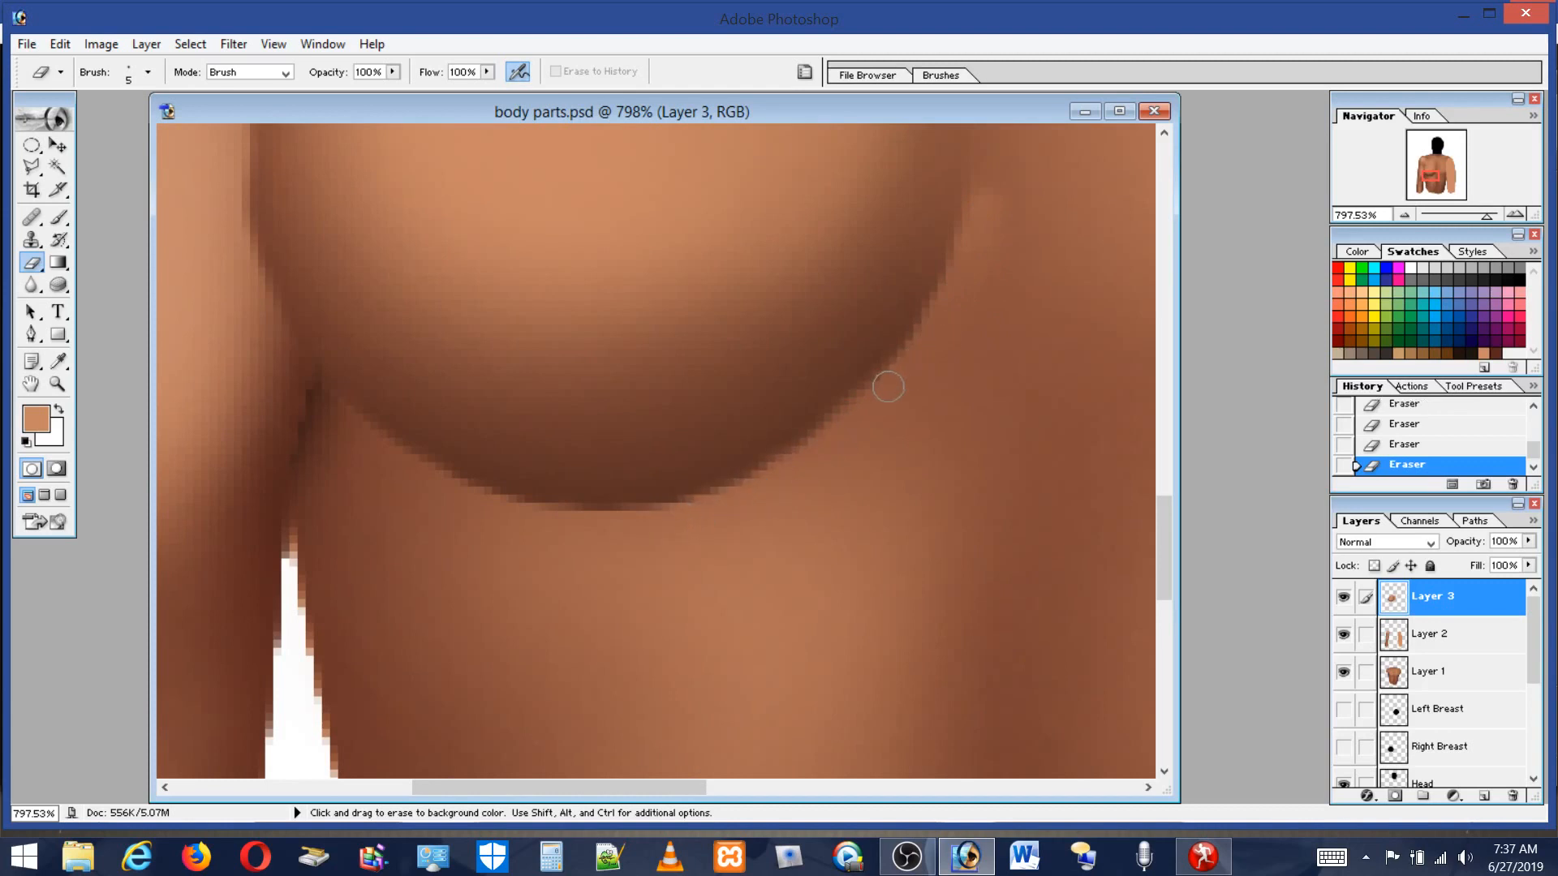
Zoom to the lower chest, set the Eraser to 10 px and erase a short stroke beside the breast's inner lower edge.
{"action": "left_click", "coordinate": [136, 71]}
{"action": "left_click_drag", "start_coordinate": [90, 122], "coordinate": [55, 123]}
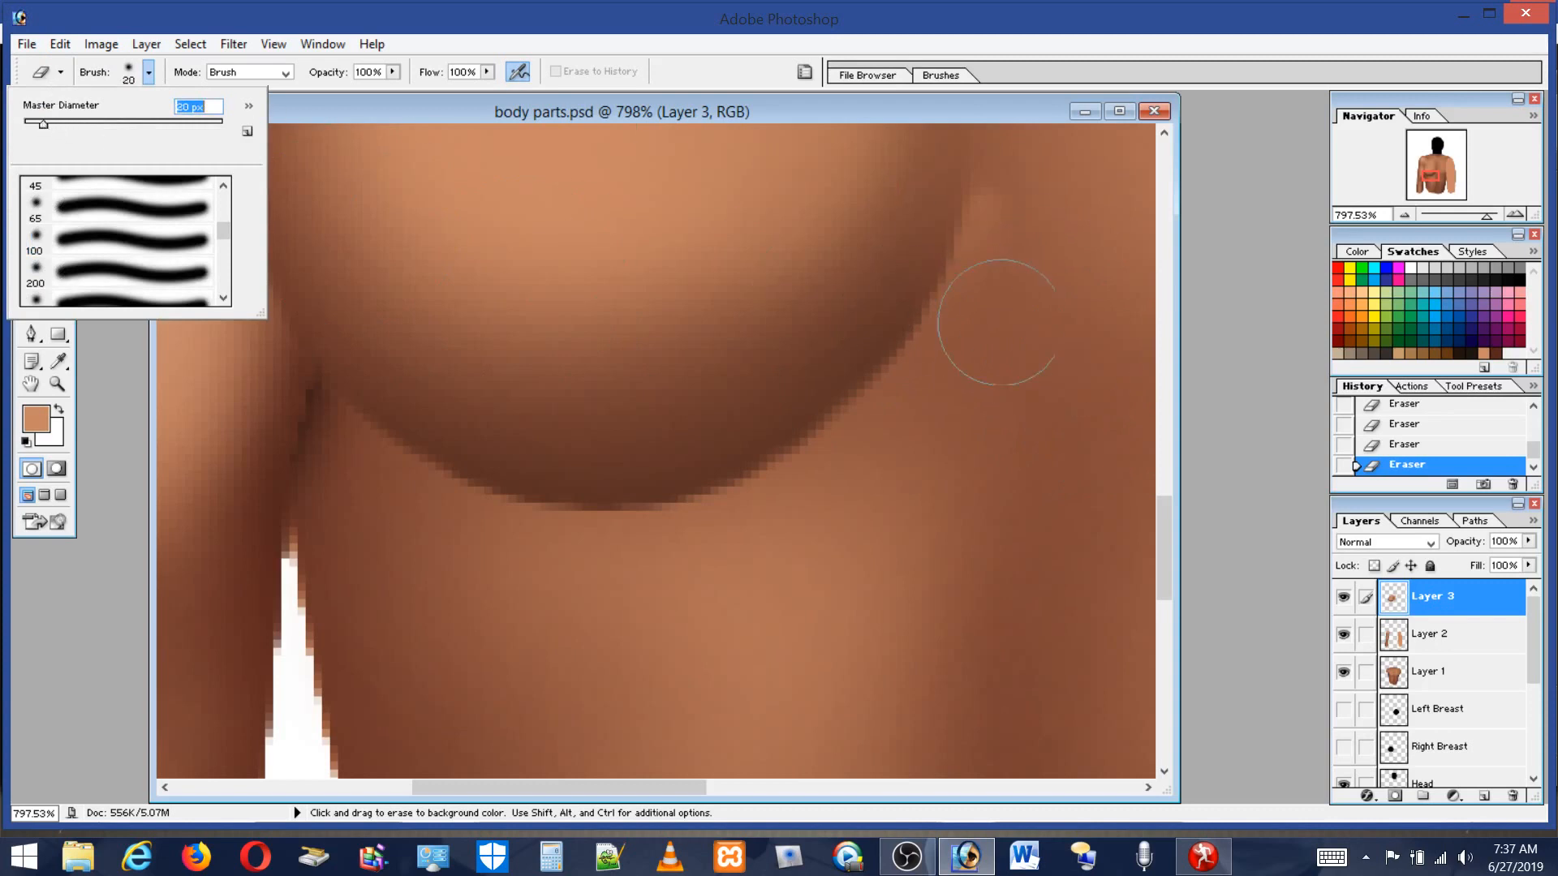
{"action": "key", "text": "Return"}
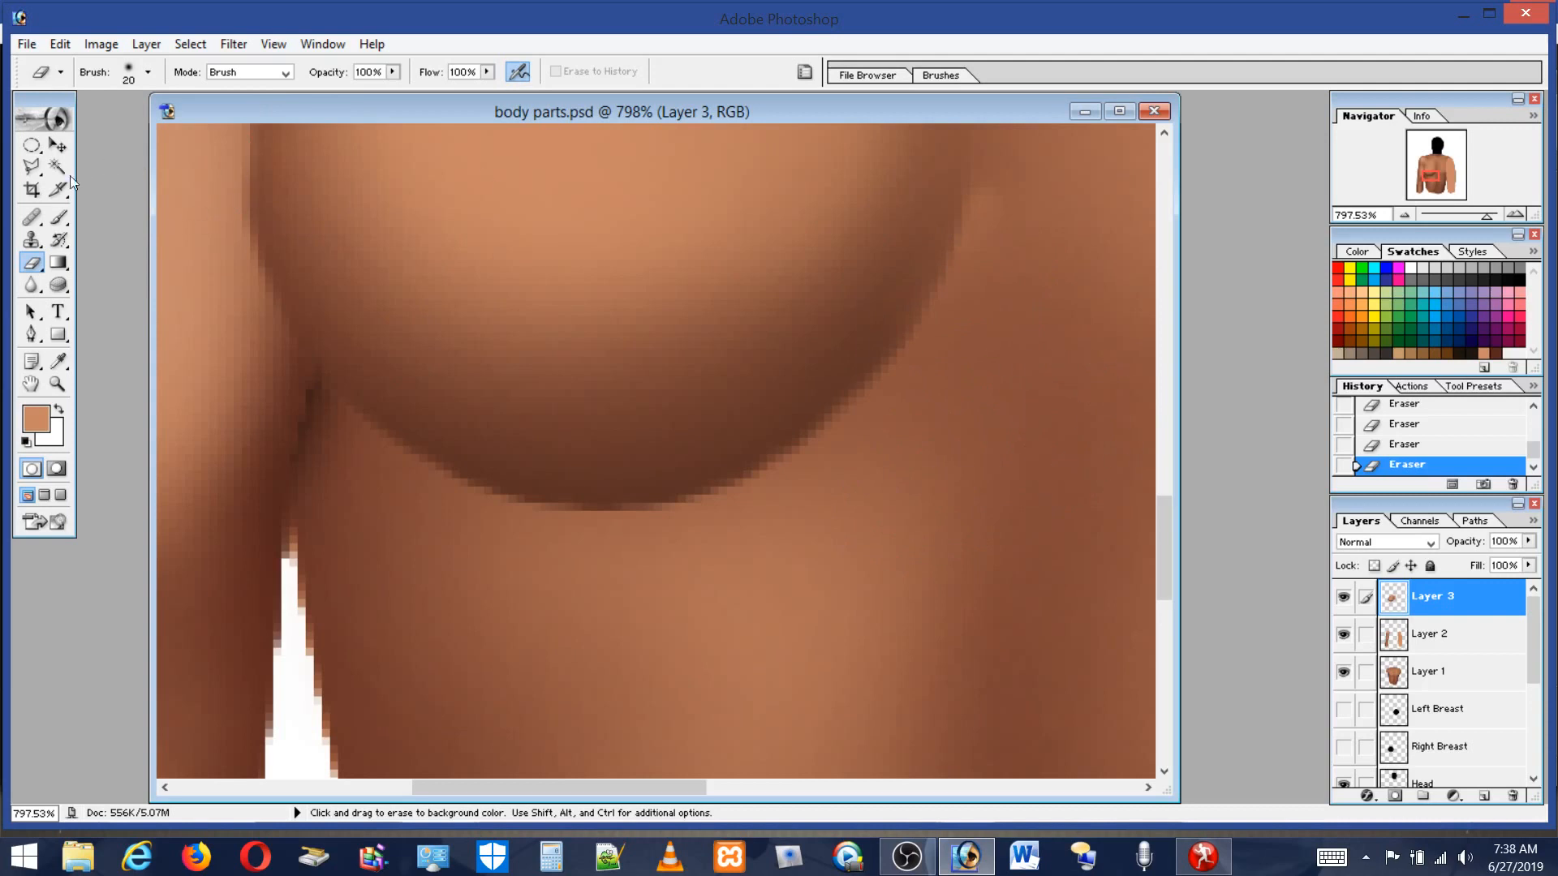
{"action": "double_click", "coordinate": [58, 384]}
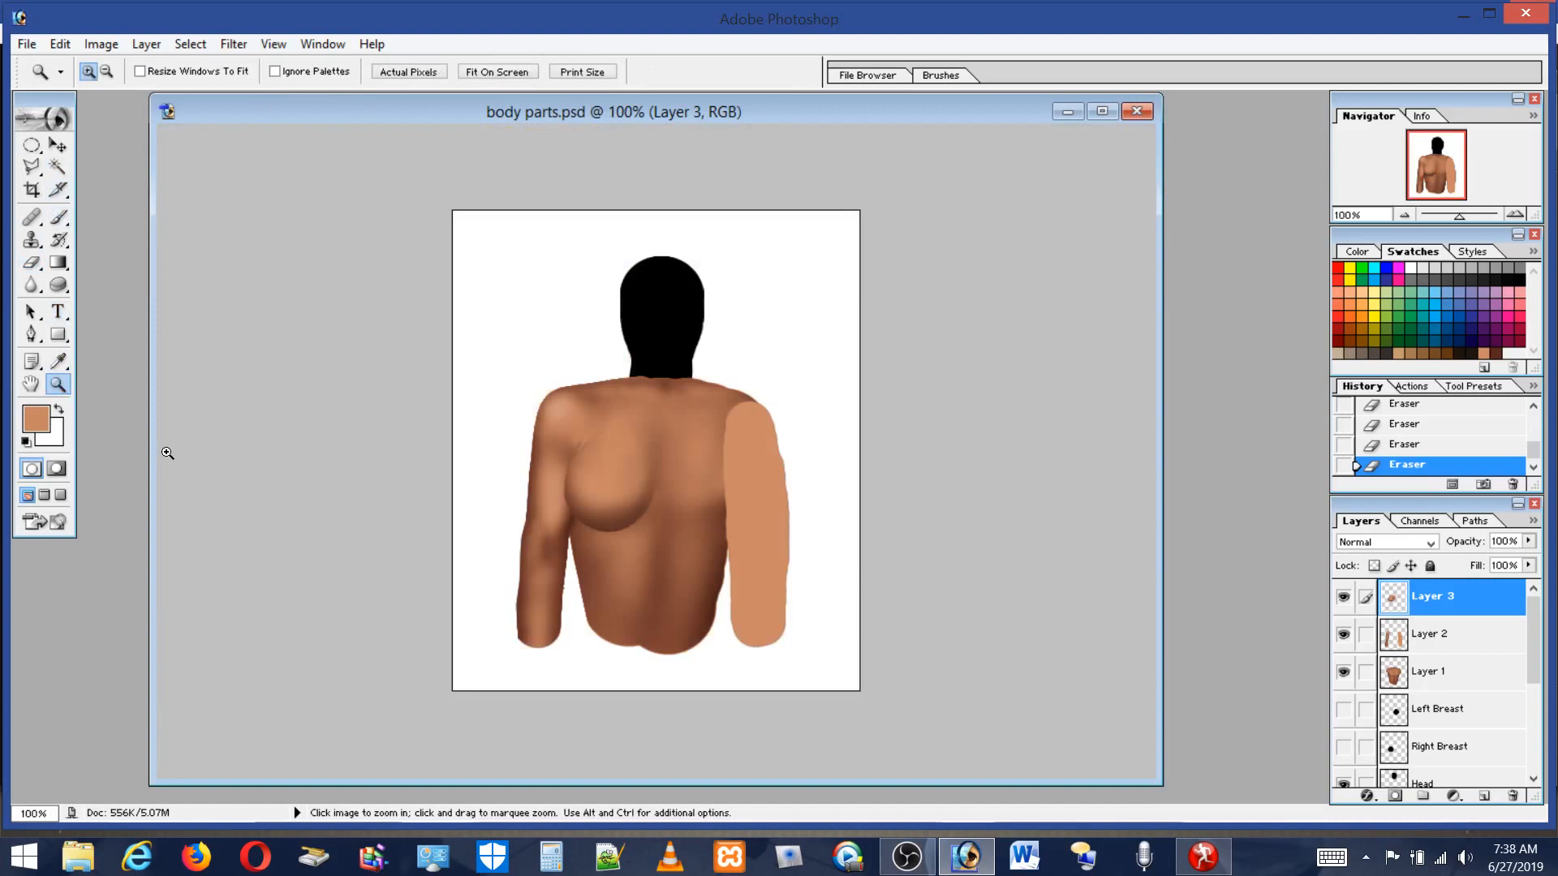
{"action": "left_click_drag", "start_coordinate": [645, 453], "coordinate": [677, 601]}
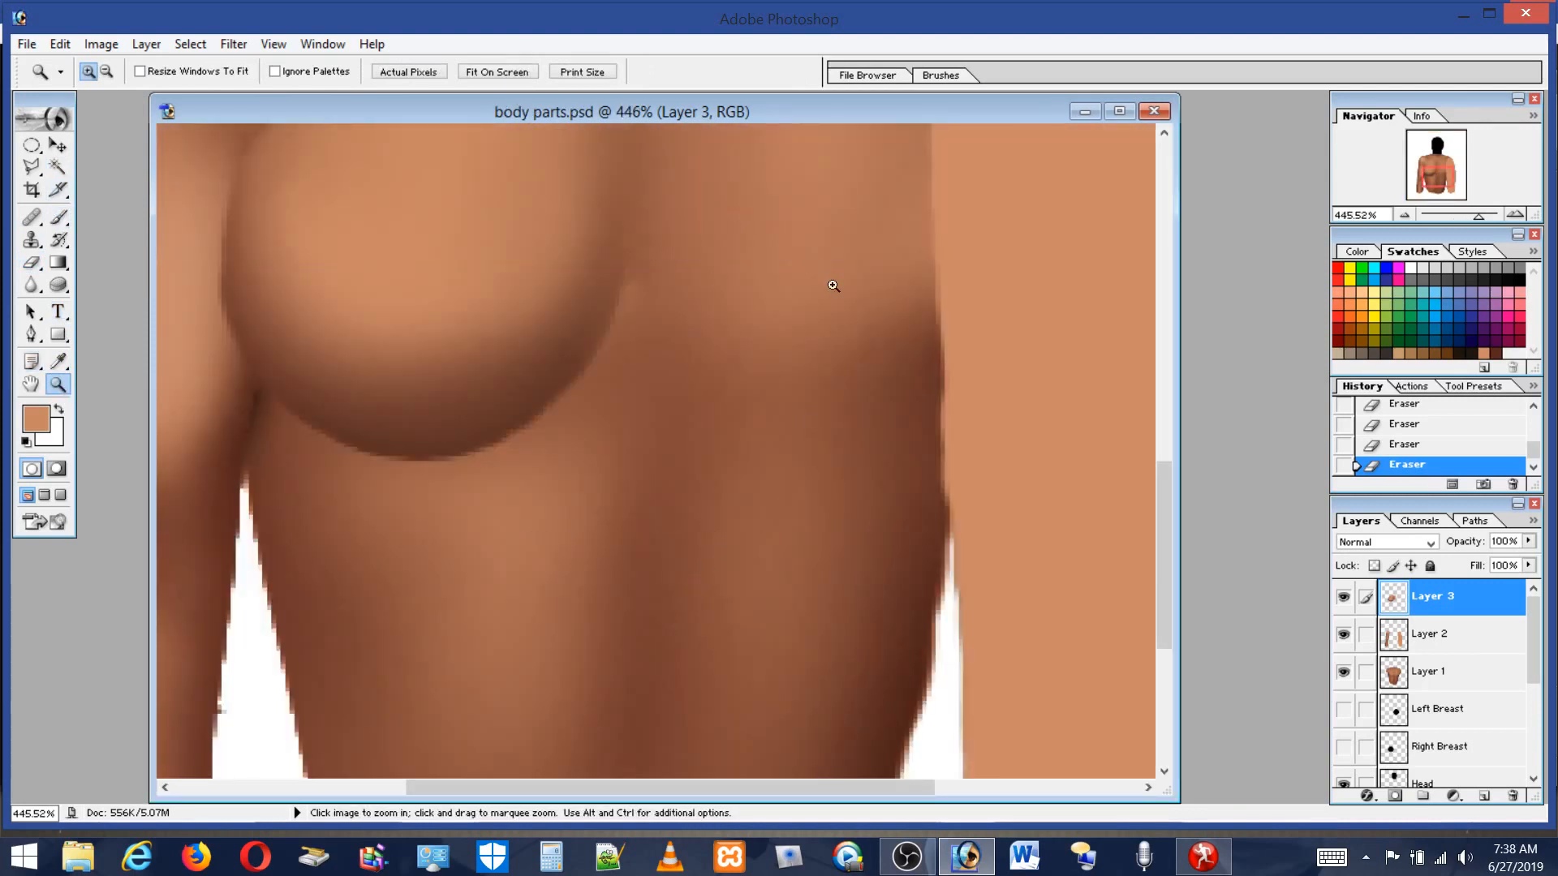
{"action": "left_click", "coordinate": [60, 218]}
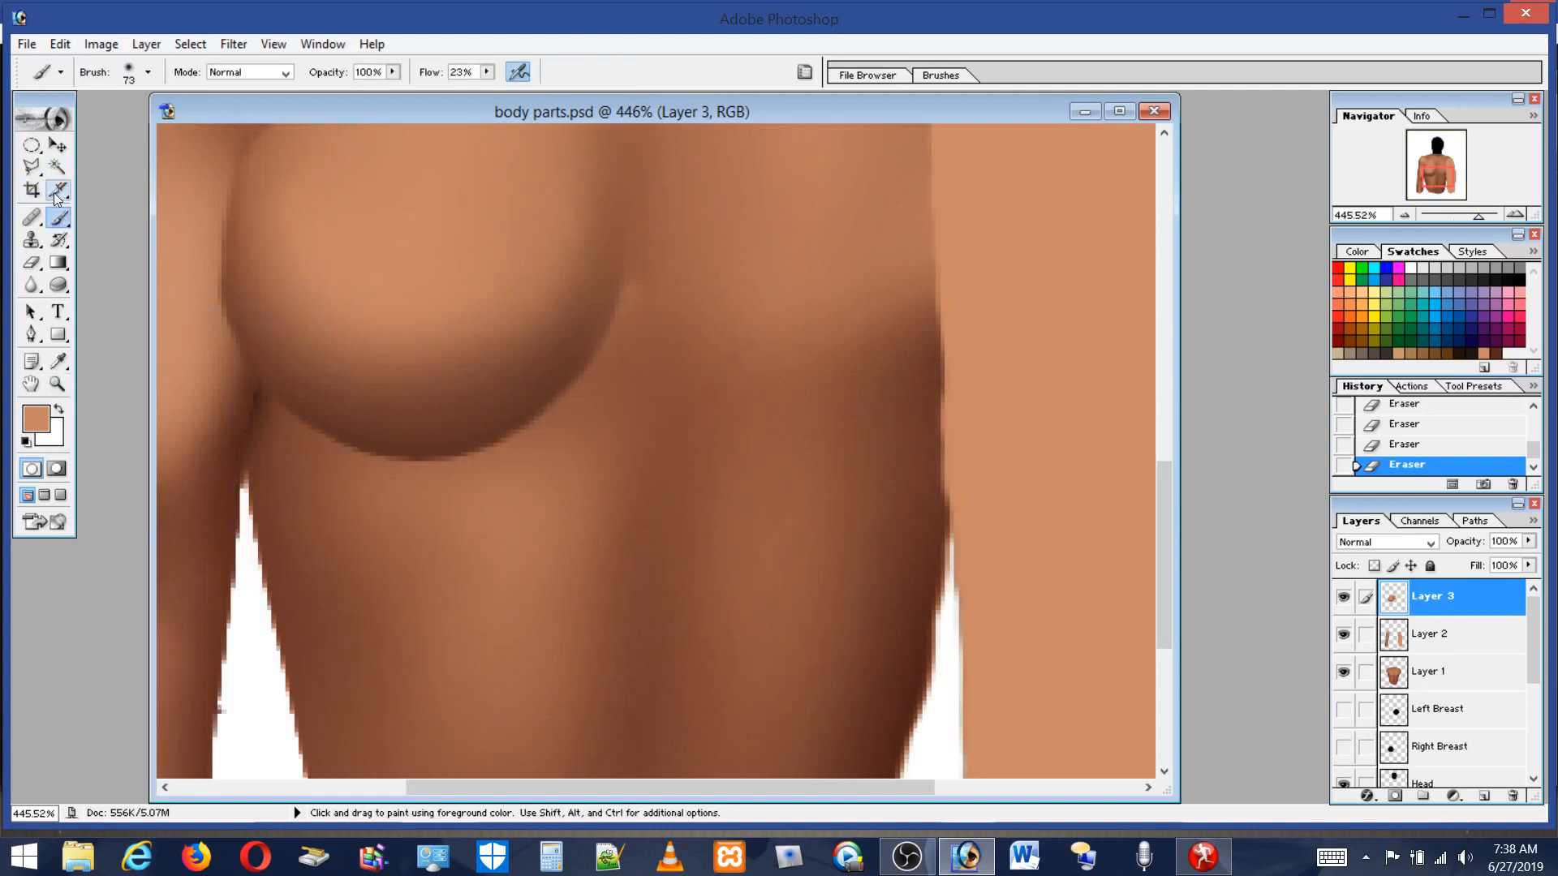
{"action": "left_click", "coordinate": [128, 75]}
{"action": "left_click", "coordinate": [128, 74]}
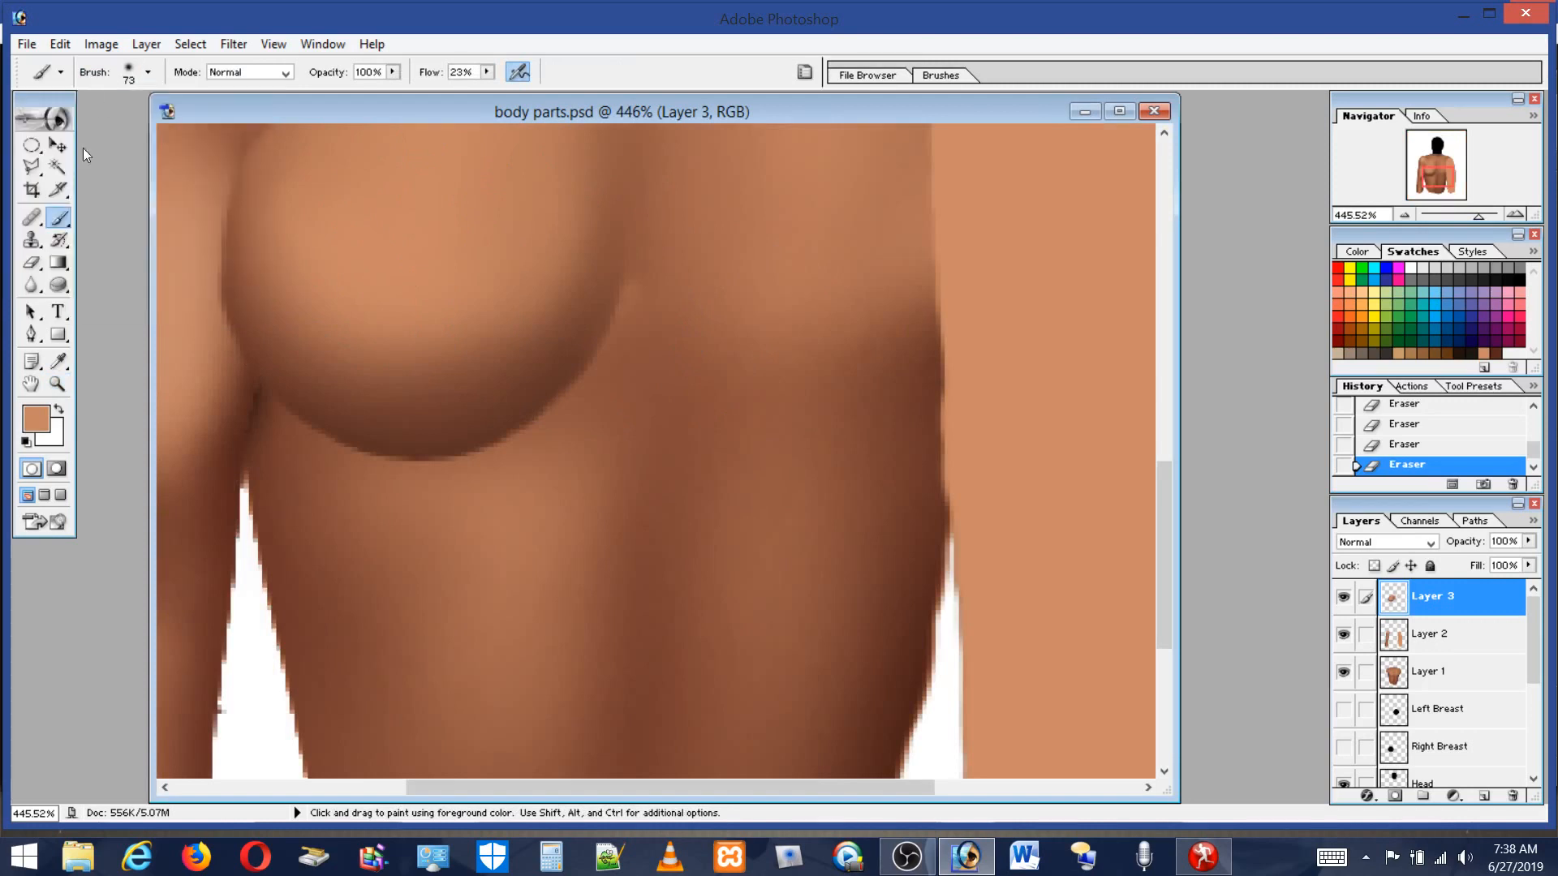
{"action": "left_click", "coordinate": [34, 240]}
{"action": "left_click", "coordinate": [34, 261]}
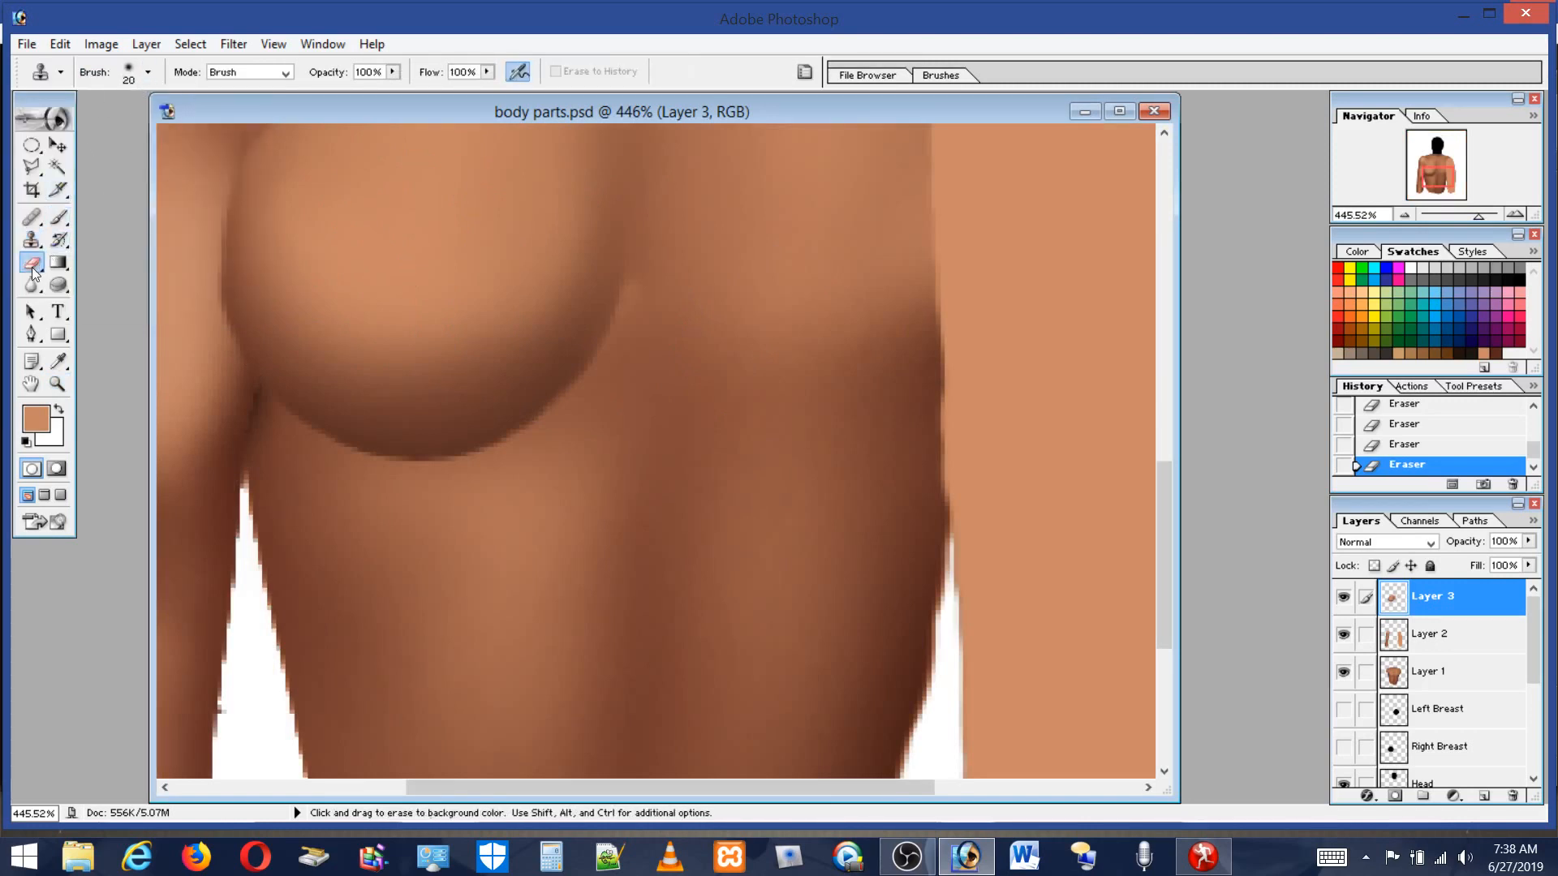
{"action": "left_click", "coordinate": [128, 73]}
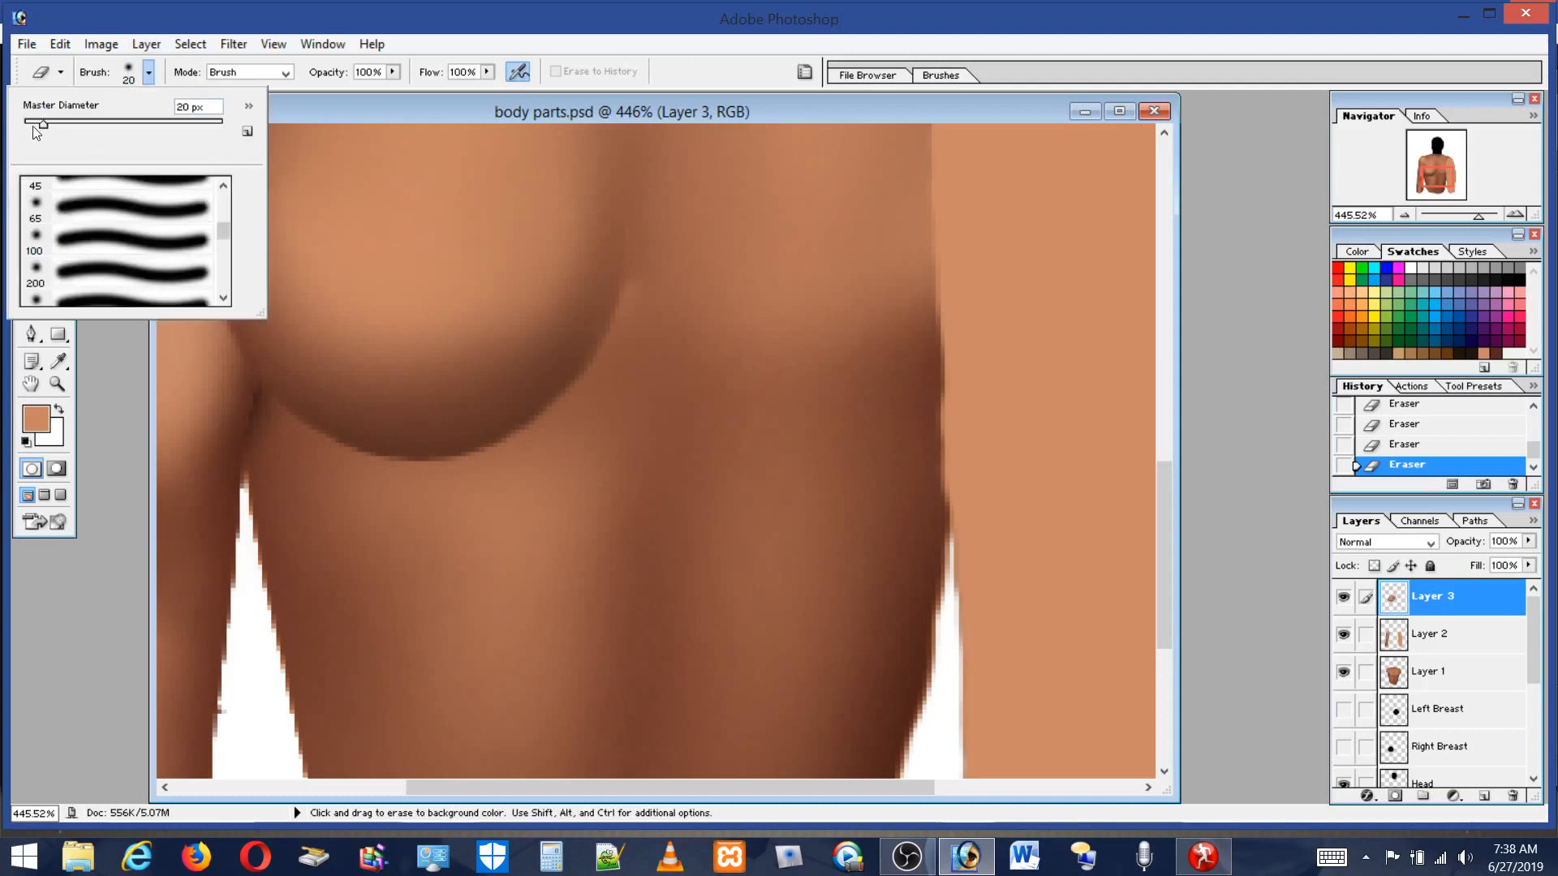
{"action": "left_click", "coordinate": [34, 125]}
{"action": "left_click_drag", "start_coordinate": [632, 307], "coordinate": [607, 377]}
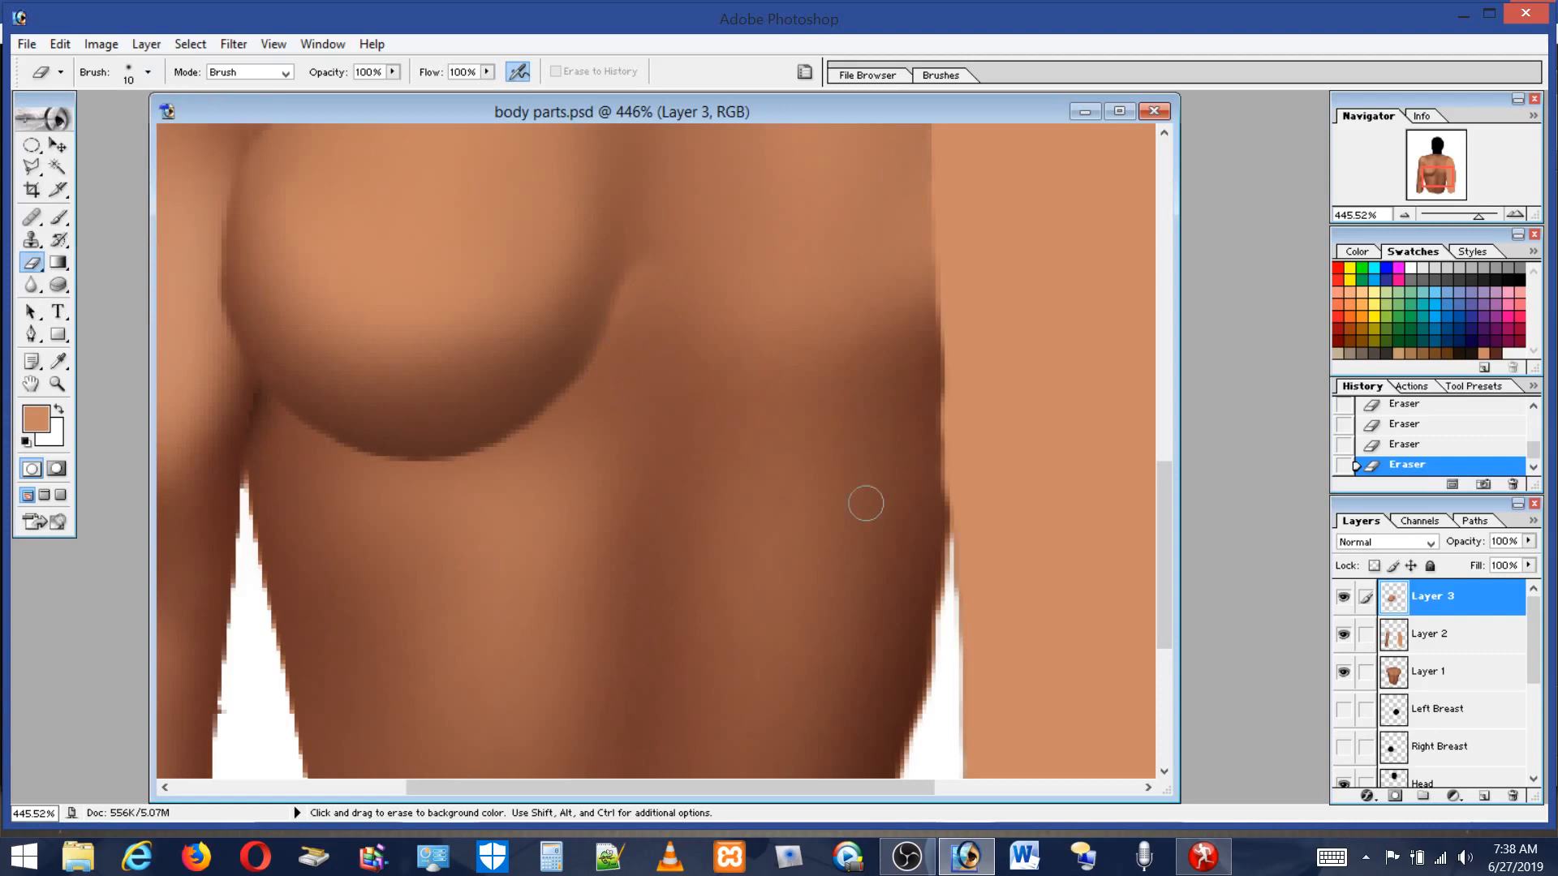
Set the brush to 11 px and dab a small light spot beside the breast's inner lower edge.
{"action": "left_click", "coordinate": [58, 217]}
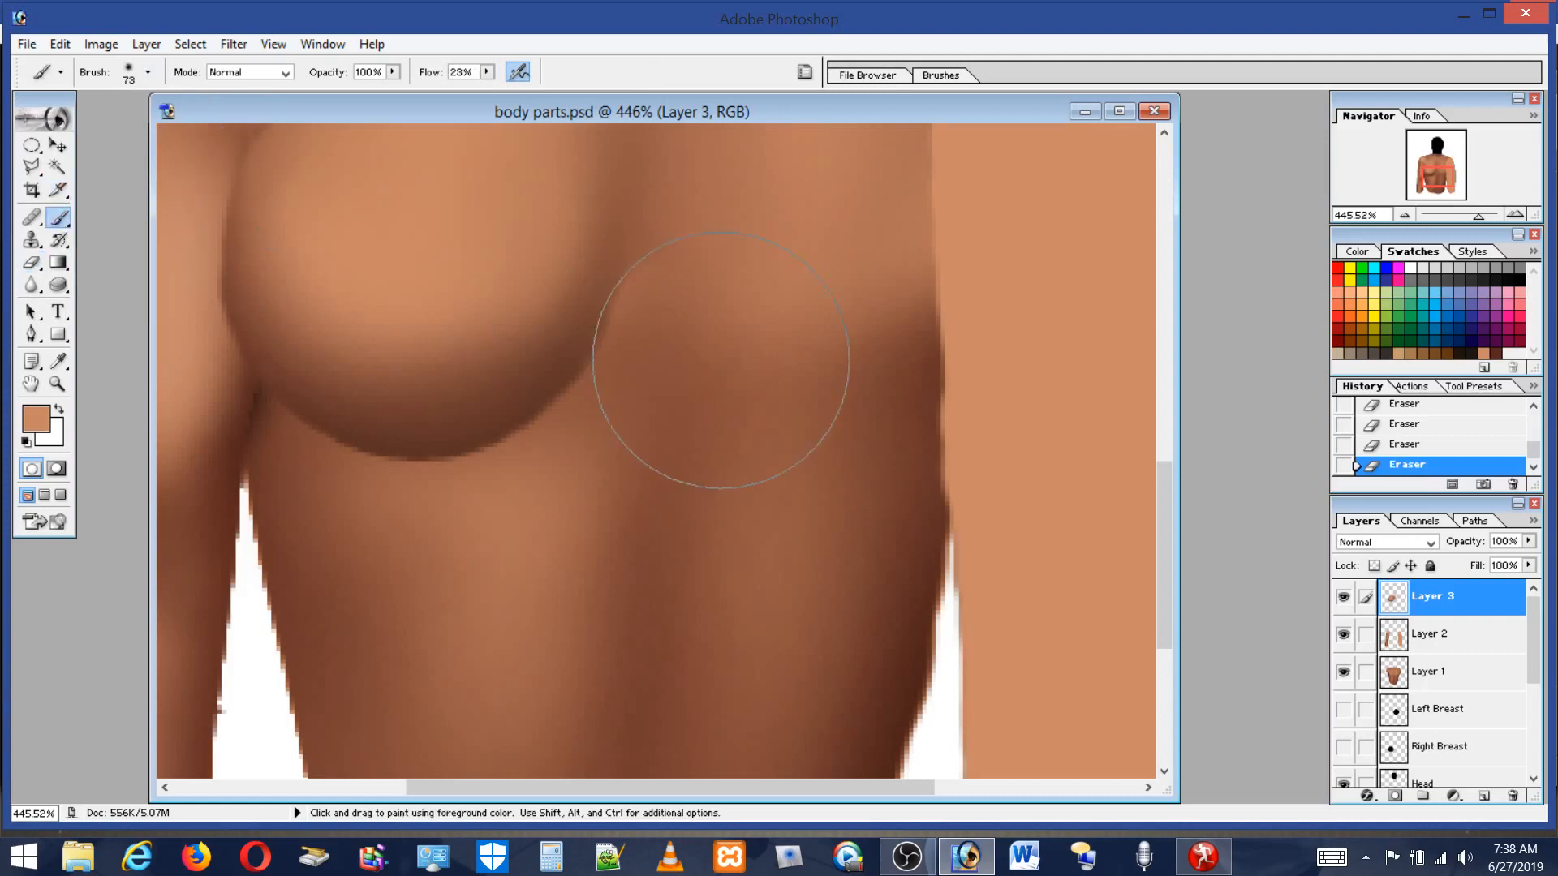
{"action": "left_click", "coordinate": [147, 72]}
{"action": "left_click", "coordinate": [34, 124]}
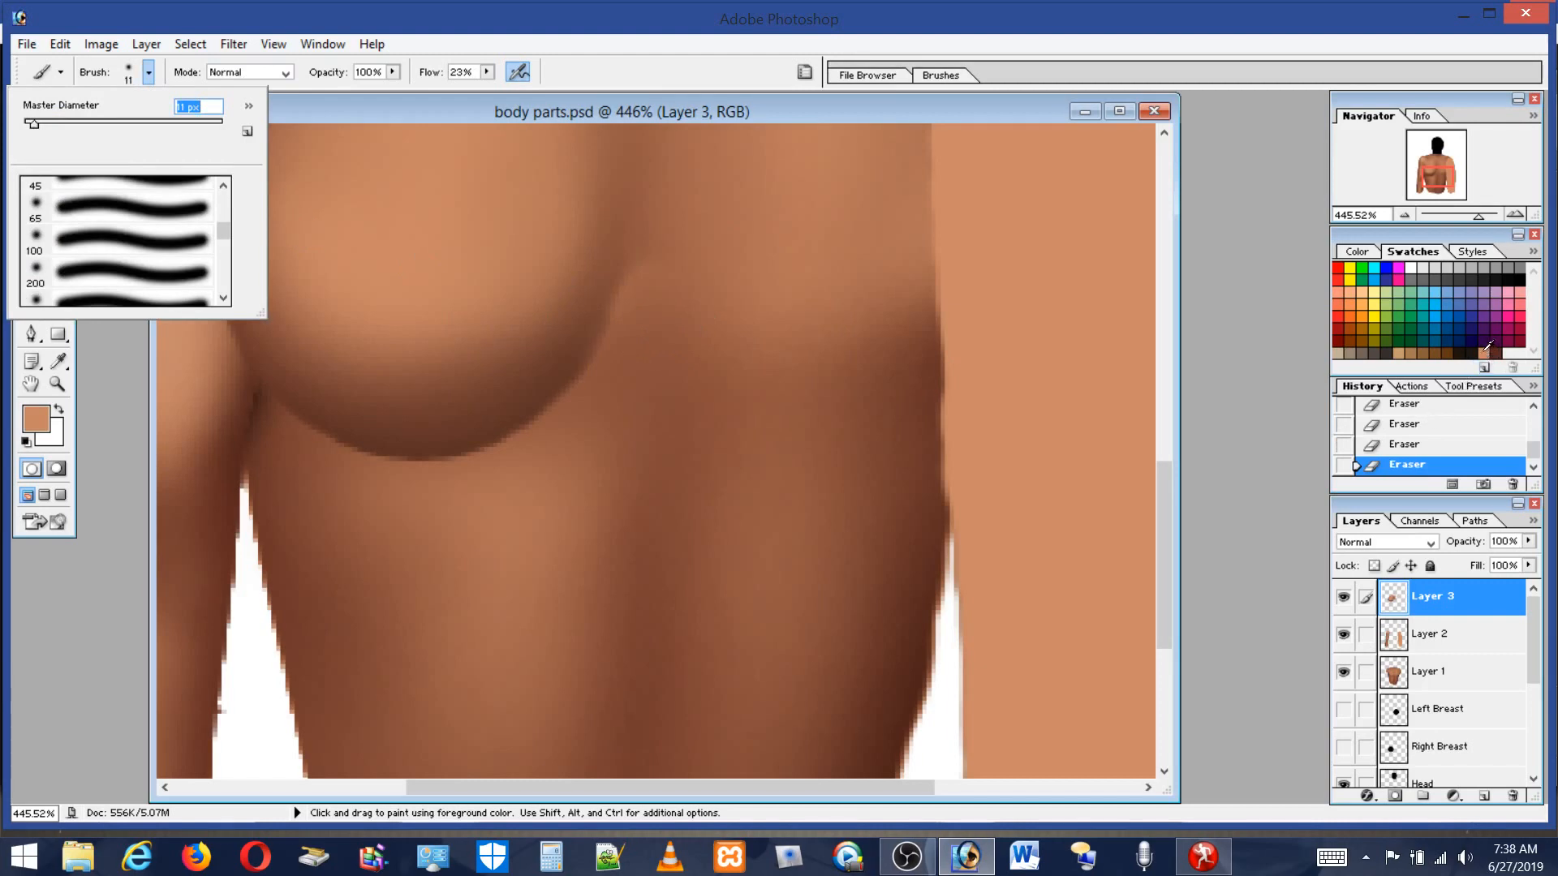
{"action": "key", "text": "Return"}
{"action": "left_click_drag", "start_coordinate": [644, 305], "coordinate": [651, 301]}
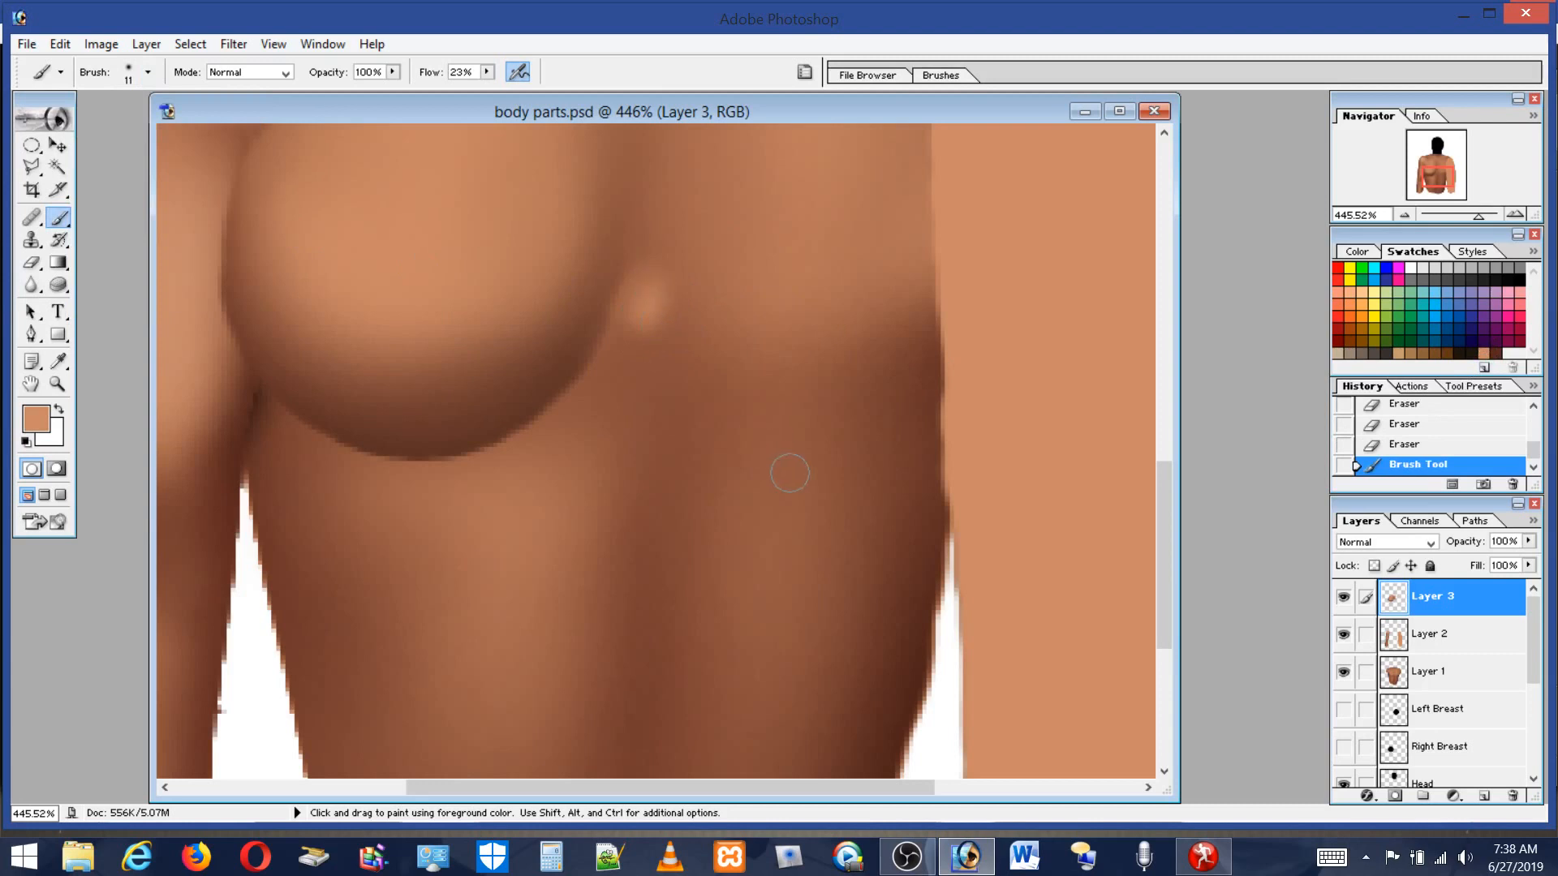
{"action": "left_click", "coordinate": [658, 304], "text": "alt"}
{"action": "left_click", "coordinate": [651, 294]}
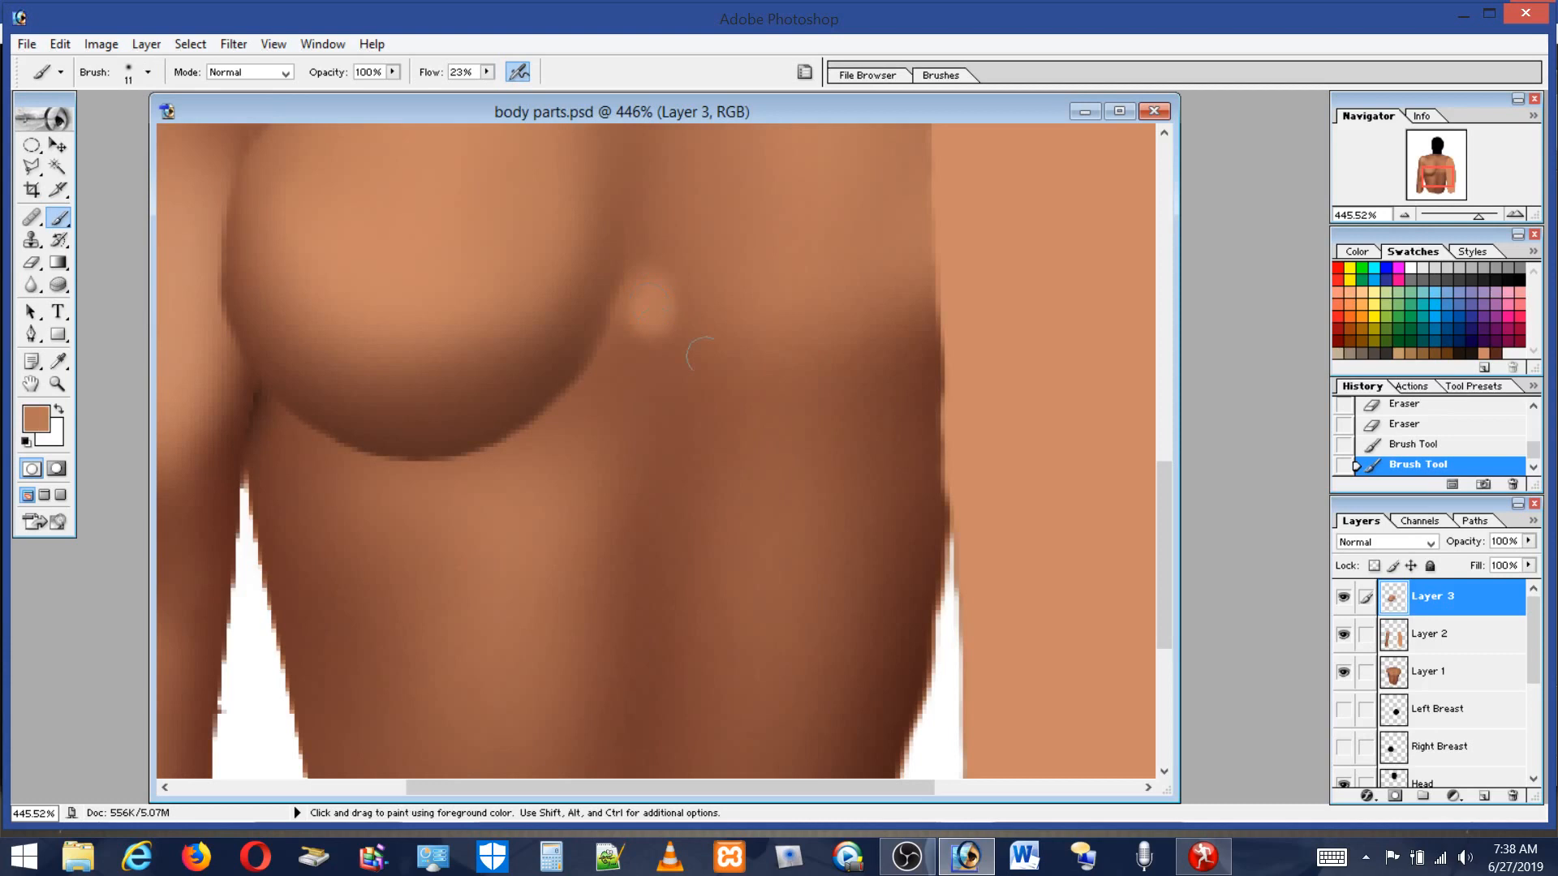
{"action": "left_click", "coordinate": [689, 309], "text": "alt"}
{"action": "left_click_drag", "start_coordinate": [658, 336], "coordinate": [653, 343]}
{"action": "left_click", "coordinate": [647, 315]}
Sample a darker brown from the chest, paint over the spot, then pick a dark brown swatch and dab a dark point there.
{"action": "left_click", "coordinate": [681, 386], "text": "alt"}
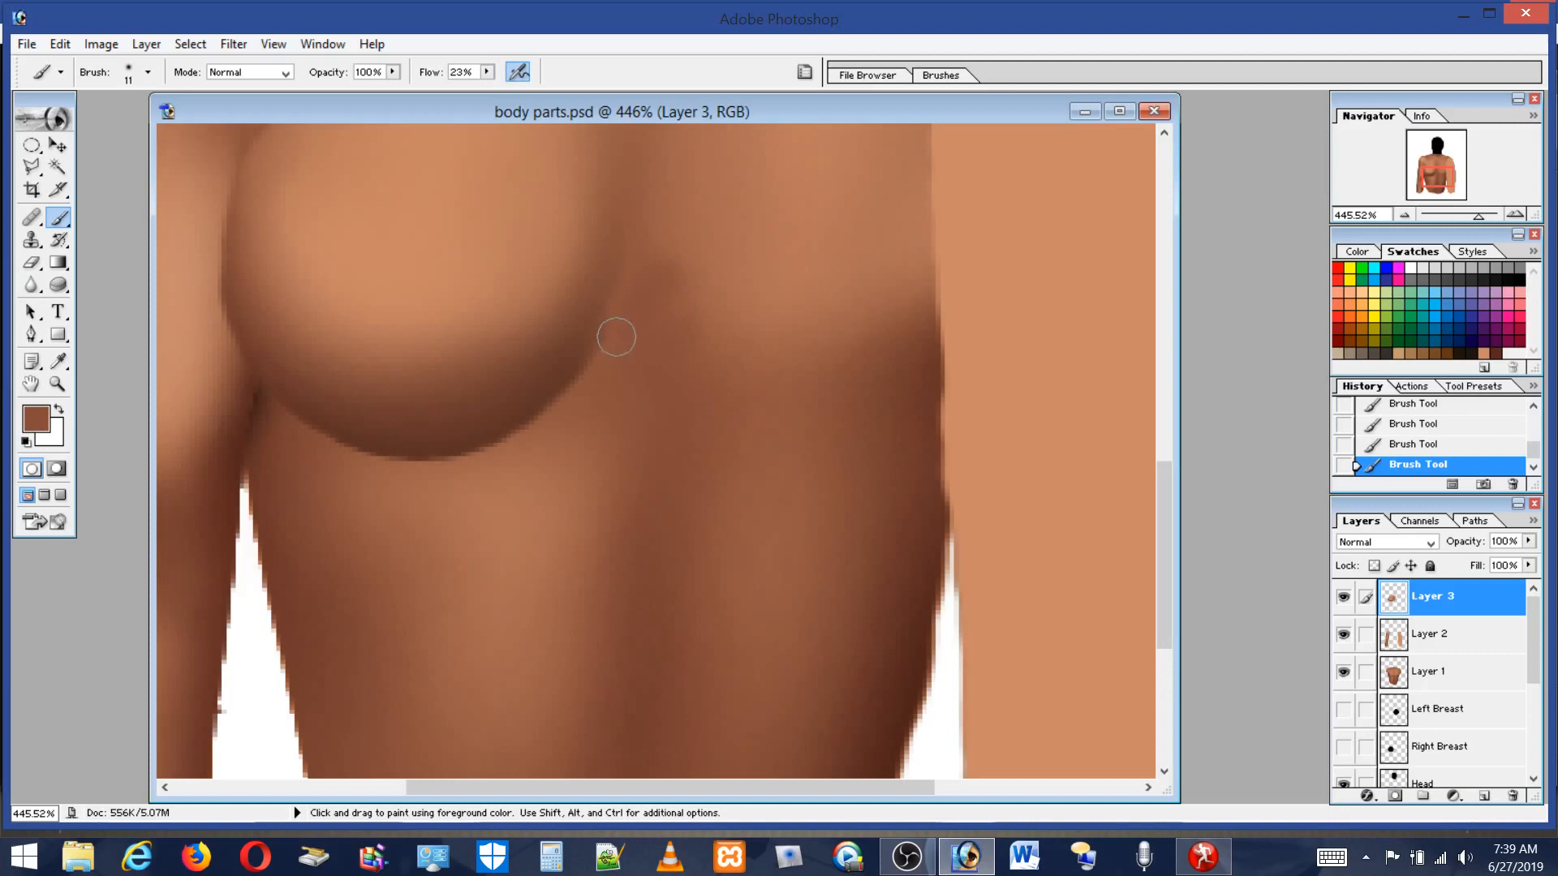
{"action": "left_click_drag", "start_coordinate": [651, 303], "coordinate": [655, 376]}
{"action": "left_click", "coordinate": [1497, 351]}
{"action": "left_click", "coordinate": [647, 297]}
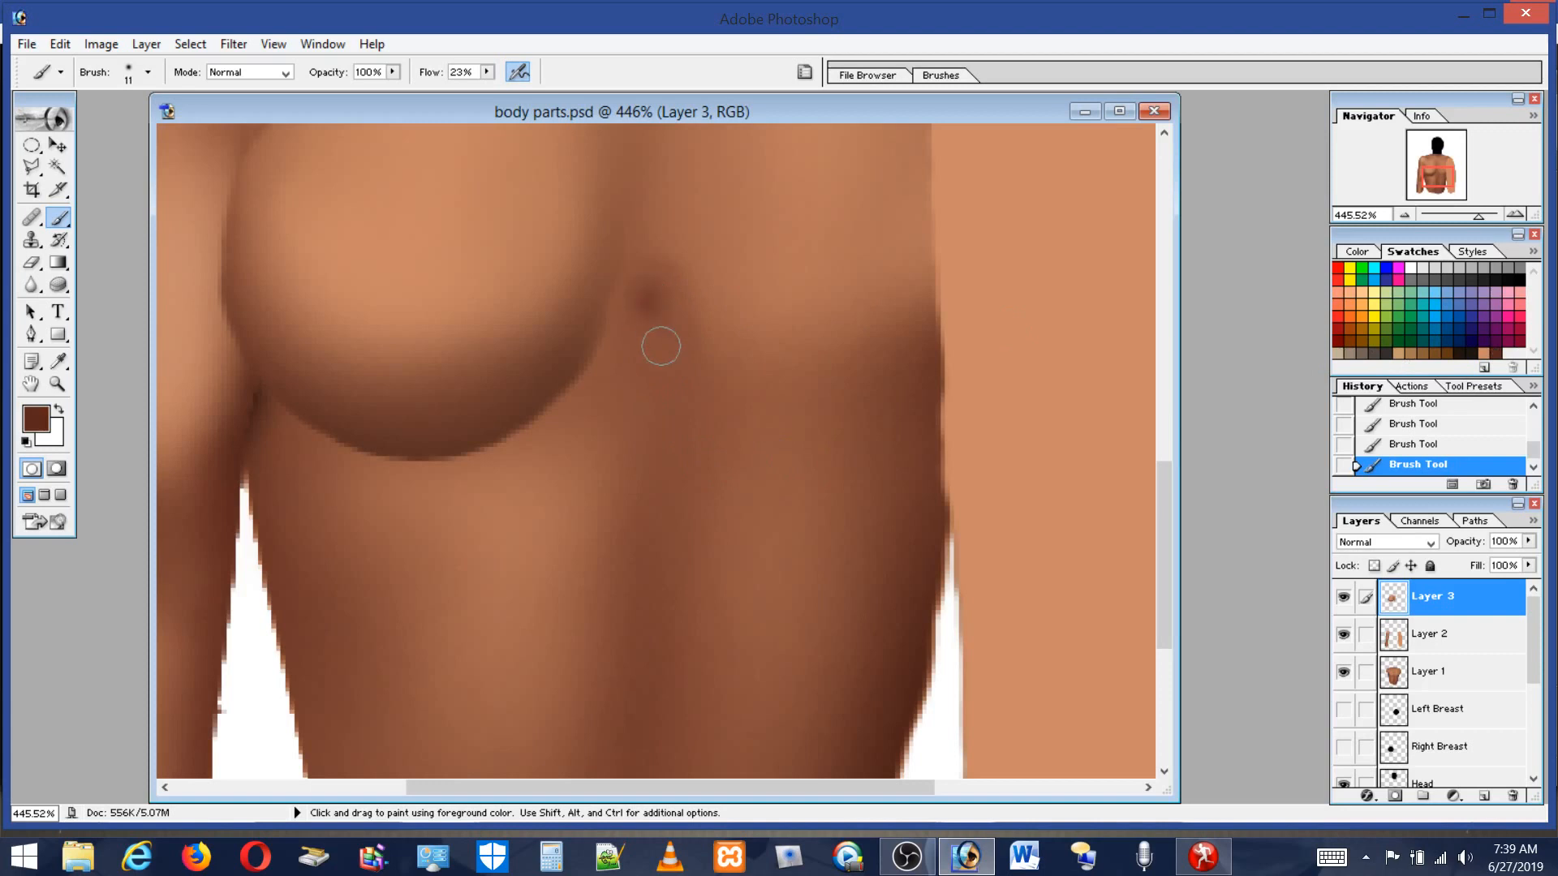
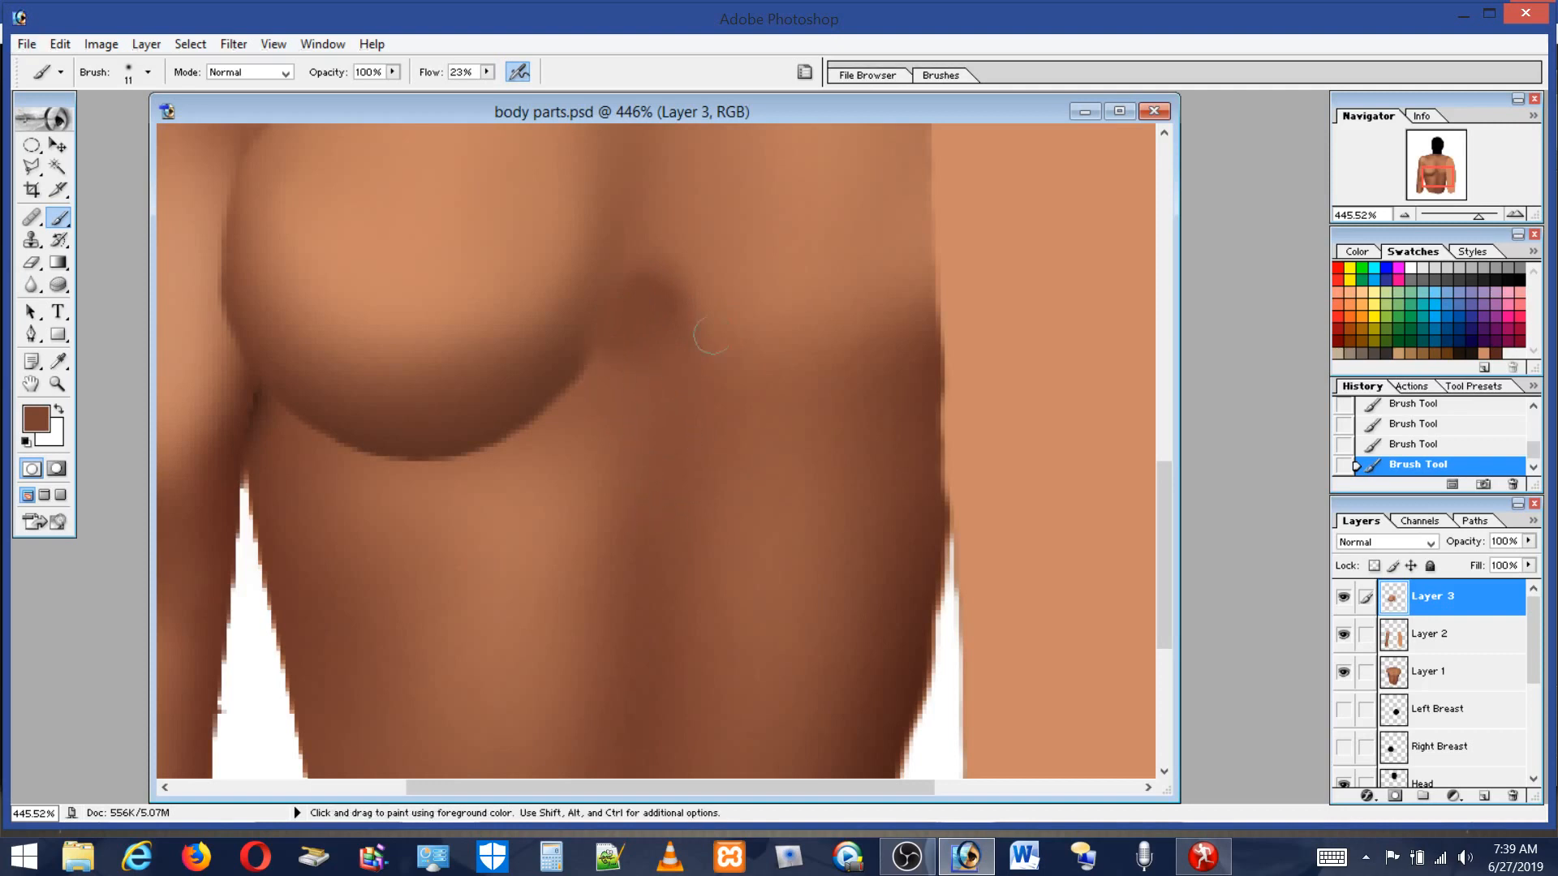
Zoom to about 1090% on the crease beside the breast, set the brush to 5 px and paint a stroke up the crease.
{"action": "left_click", "coordinate": [57, 384]}
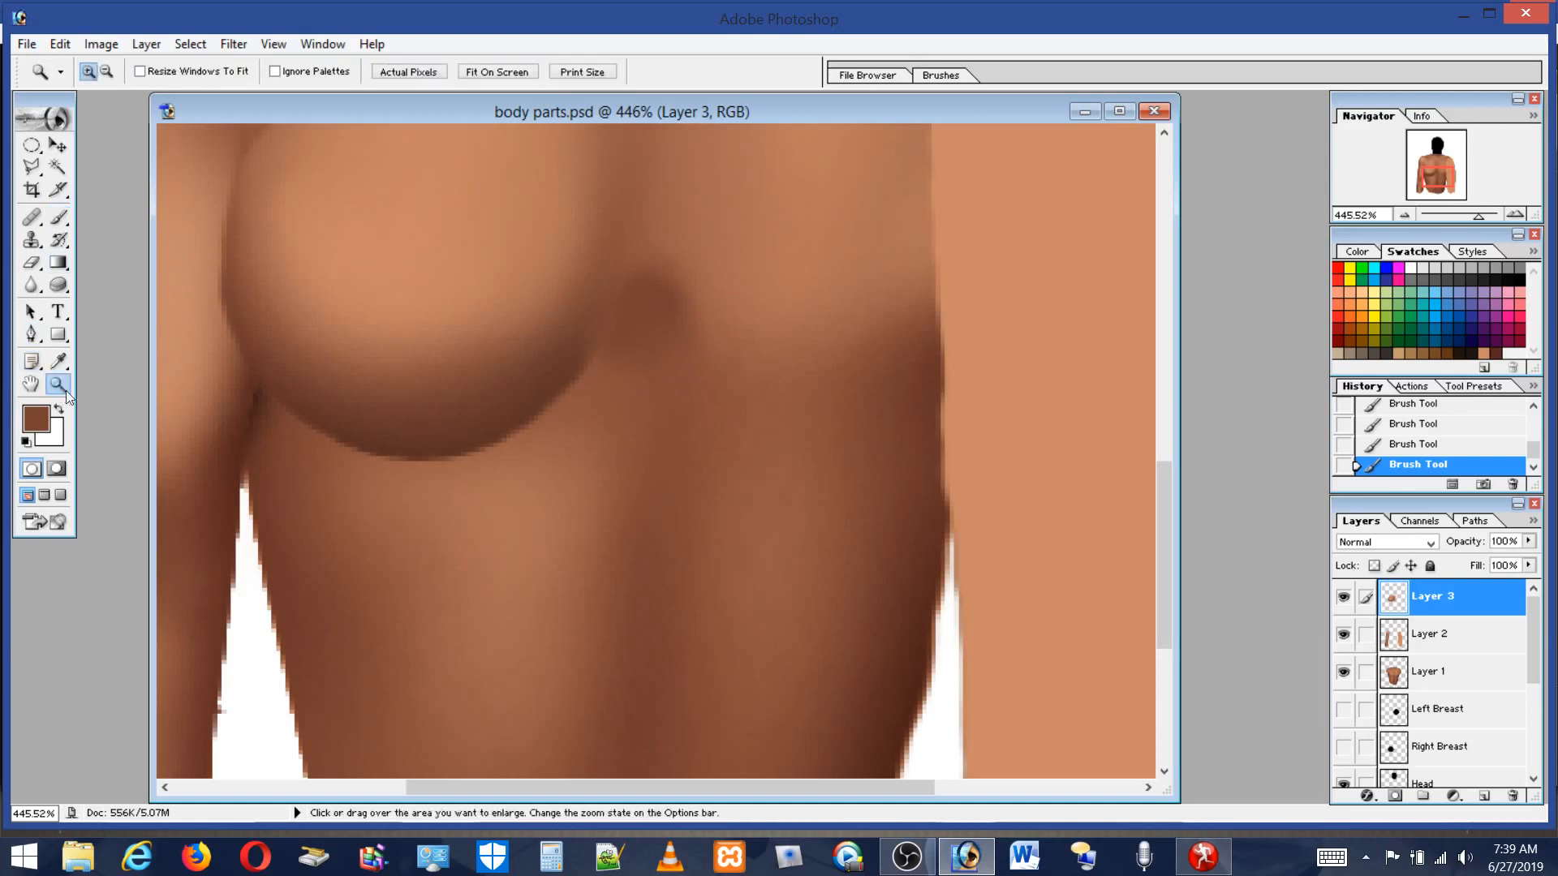
{"action": "left_click_drag", "start_coordinate": [699, 463], "coordinate": [700, 467]}
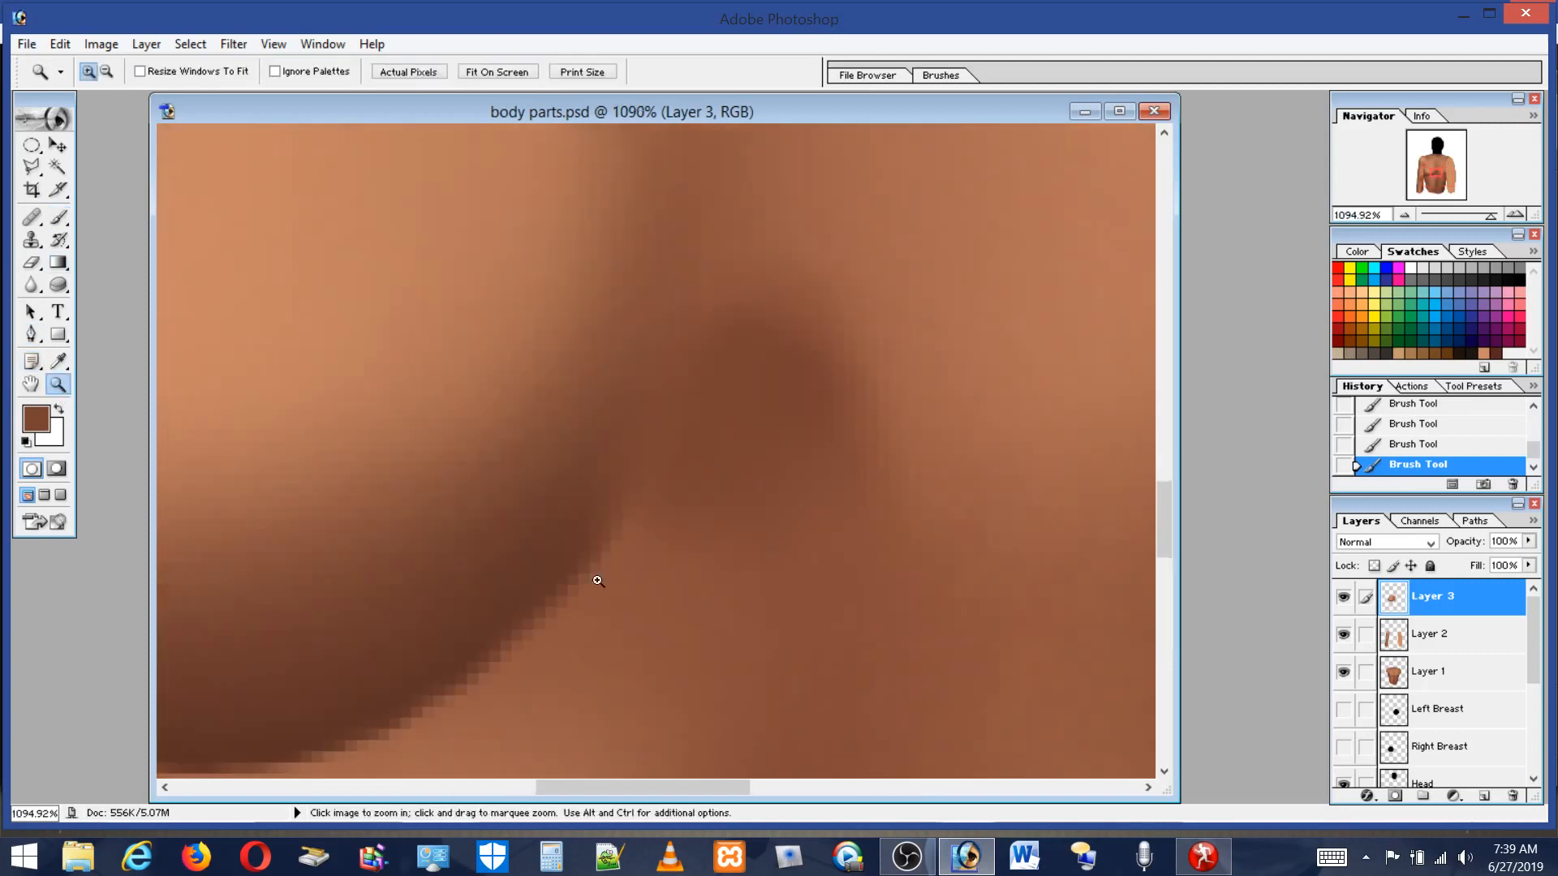
{"action": "left_click", "coordinate": [59, 217]}
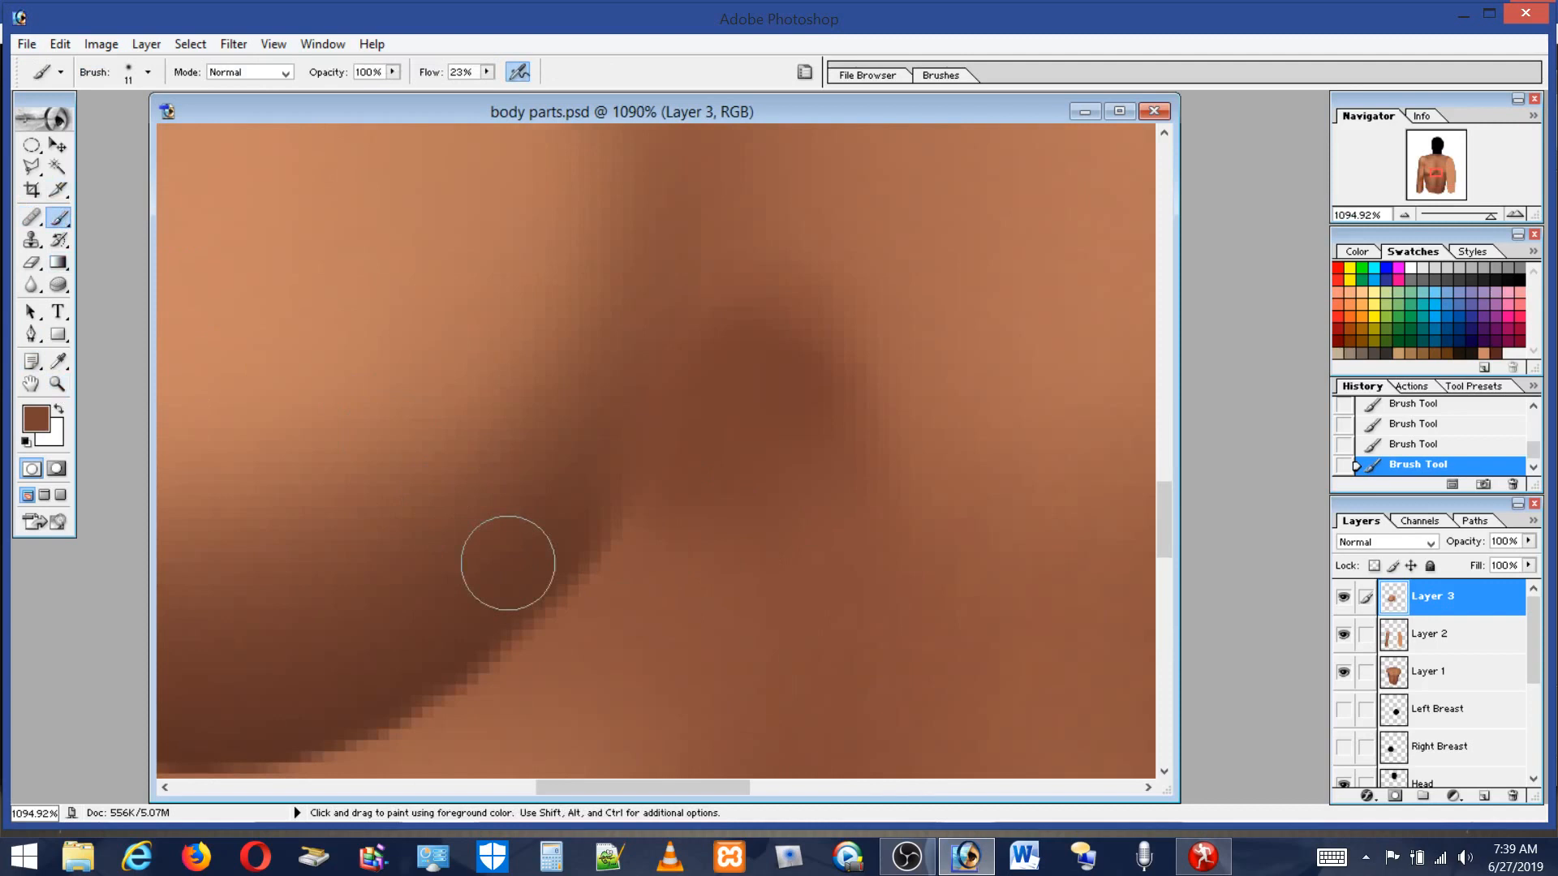
{"action": "left_click", "coordinate": [128, 73]}
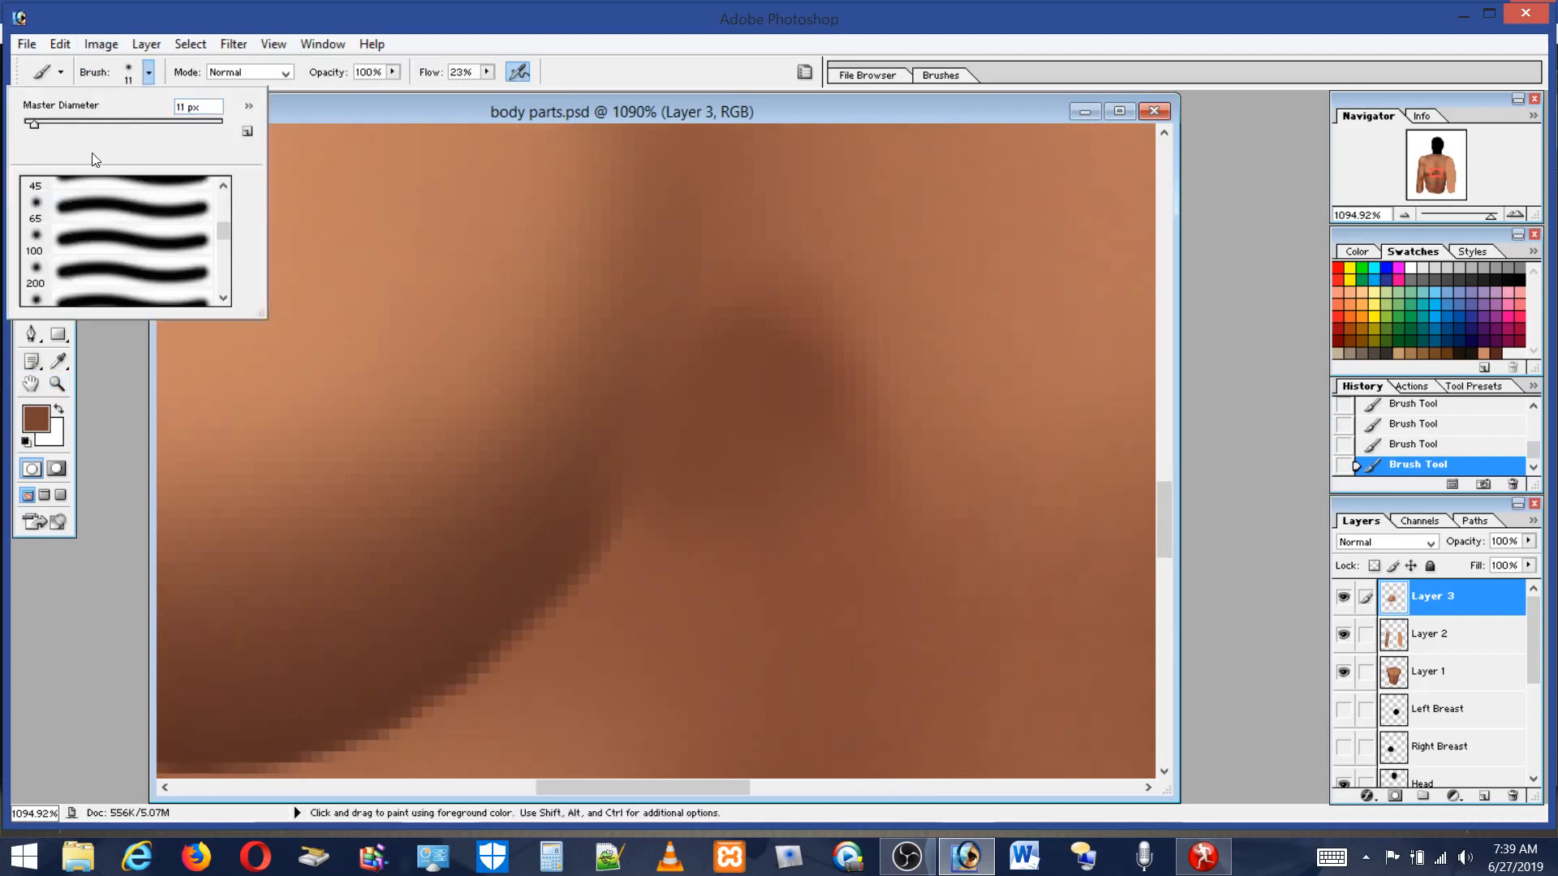
{"action": "left_click_drag", "start_coordinate": [29, 124], "coordinate": [25, 124]}
{"action": "left_click", "coordinate": [514, 606]}
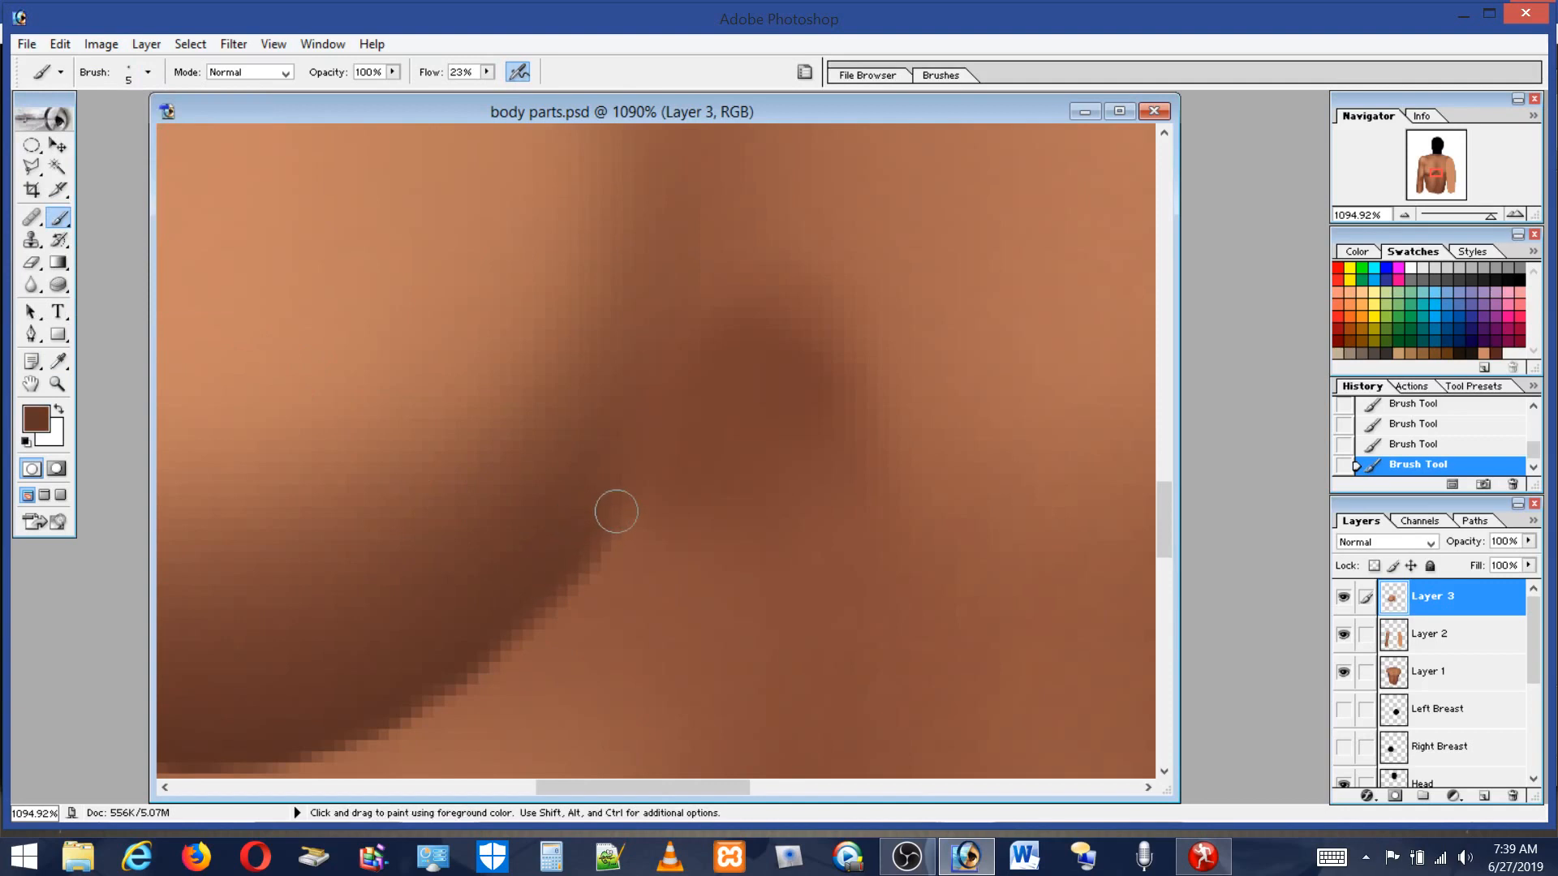
{"action": "left_click_drag", "start_coordinate": [643, 433], "coordinate": [719, 282]}
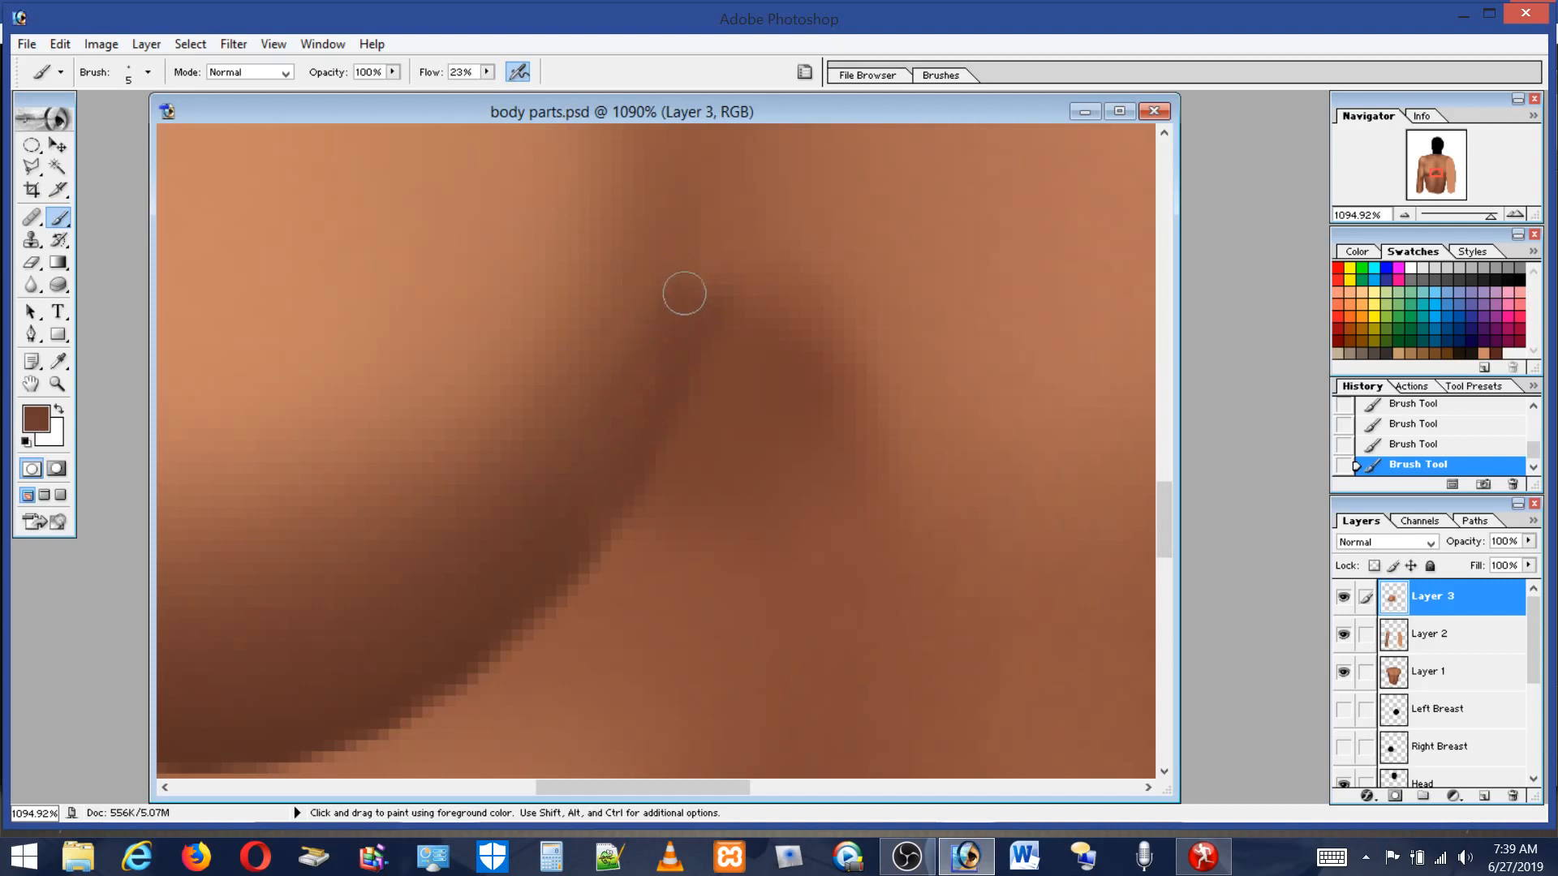
Sample nearby skin tones and dab small touches along the upper end of the crease to blend it.
{"action": "left_click", "coordinate": [662, 282], "text": "alt"}
{"action": "left_click", "coordinate": [705, 280], "text": "alt"}
{"action": "left_click", "coordinate": [775, 232], "text": "alt"}
{"action": "left_click", "coordinate": [737, 357], "text": "alt"}
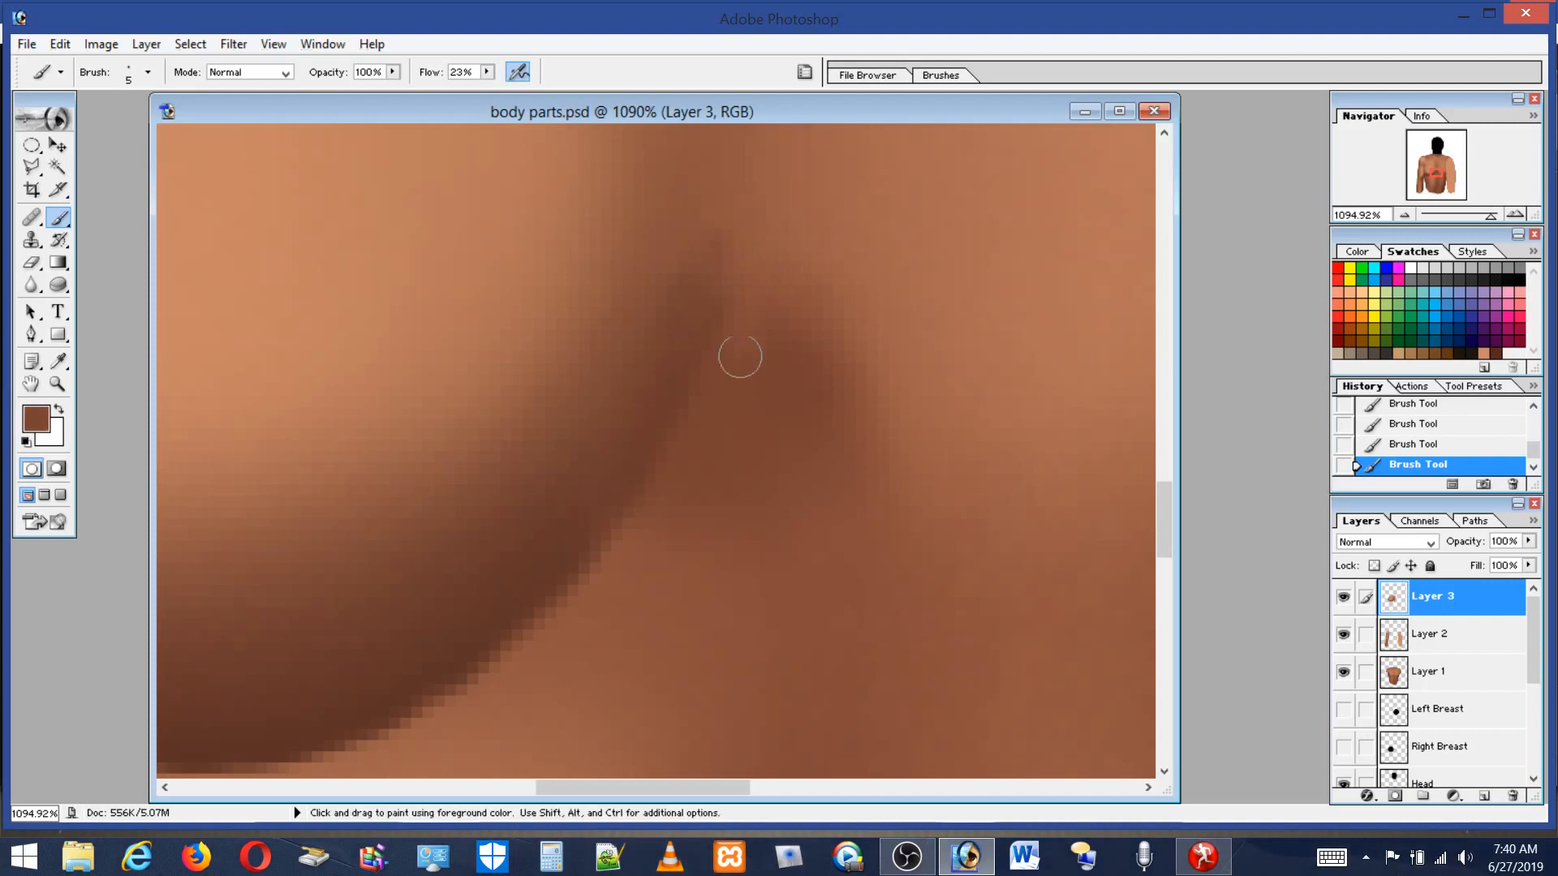
{"action": "left_click", "coordinate": [760, 234], "text": "alt"}
{"action": "mouse_move", "coordinate": [753, 249]}
{"action": "left_mouse_down"}
{"action": "mouse_move", "coordinate": [715, 328]}
{"action": "mouse_move", "coordinate": [733, 355]}
{"action": "mouse_move", "coordinate": [777, 305]}
{"action": "mouse_move", "coordinate": [774, 280]}
{"action": "mouse_move", "coordinate": [768, 376]}
{"action": "mouse_move", "coordinate": [773, 305]}
{"action": "mouse_move", "coordinate": [745, 287]}
{"action": "mouse_move", "coordinate": [740, 327]}
{"action": "mouse_move", "coordinate": [760, 334]}
{"action": "mouse_move", "coordinate": [800, 254]}
{"action": "left_mouse_up"}
{"action": "key", "text": "alt"}
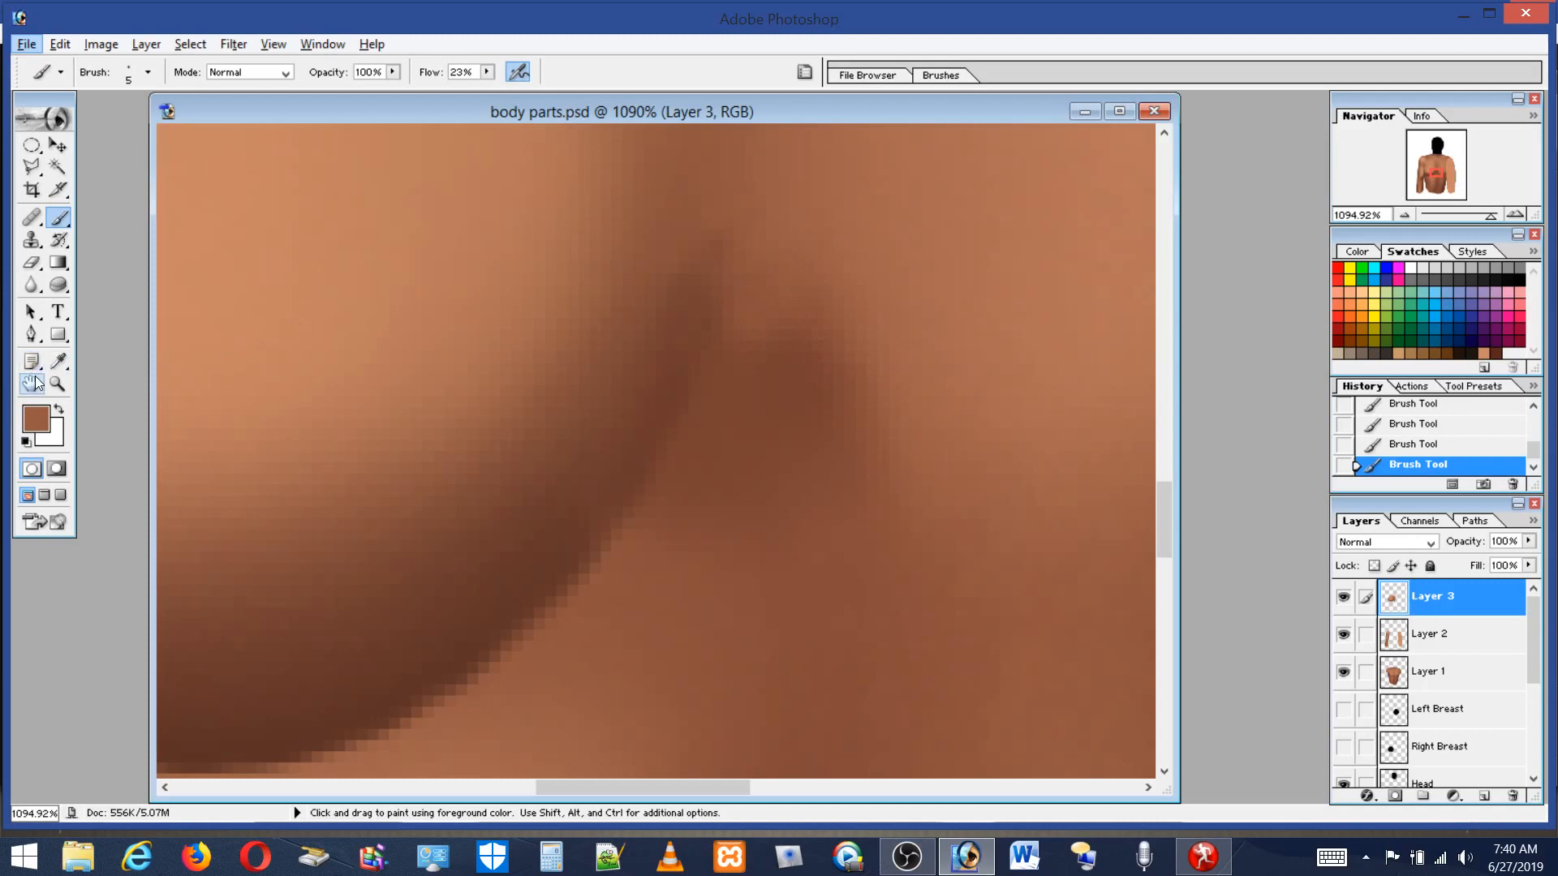
{"action": "left_click", "coordinate": [720, 251], "text": "alt"}
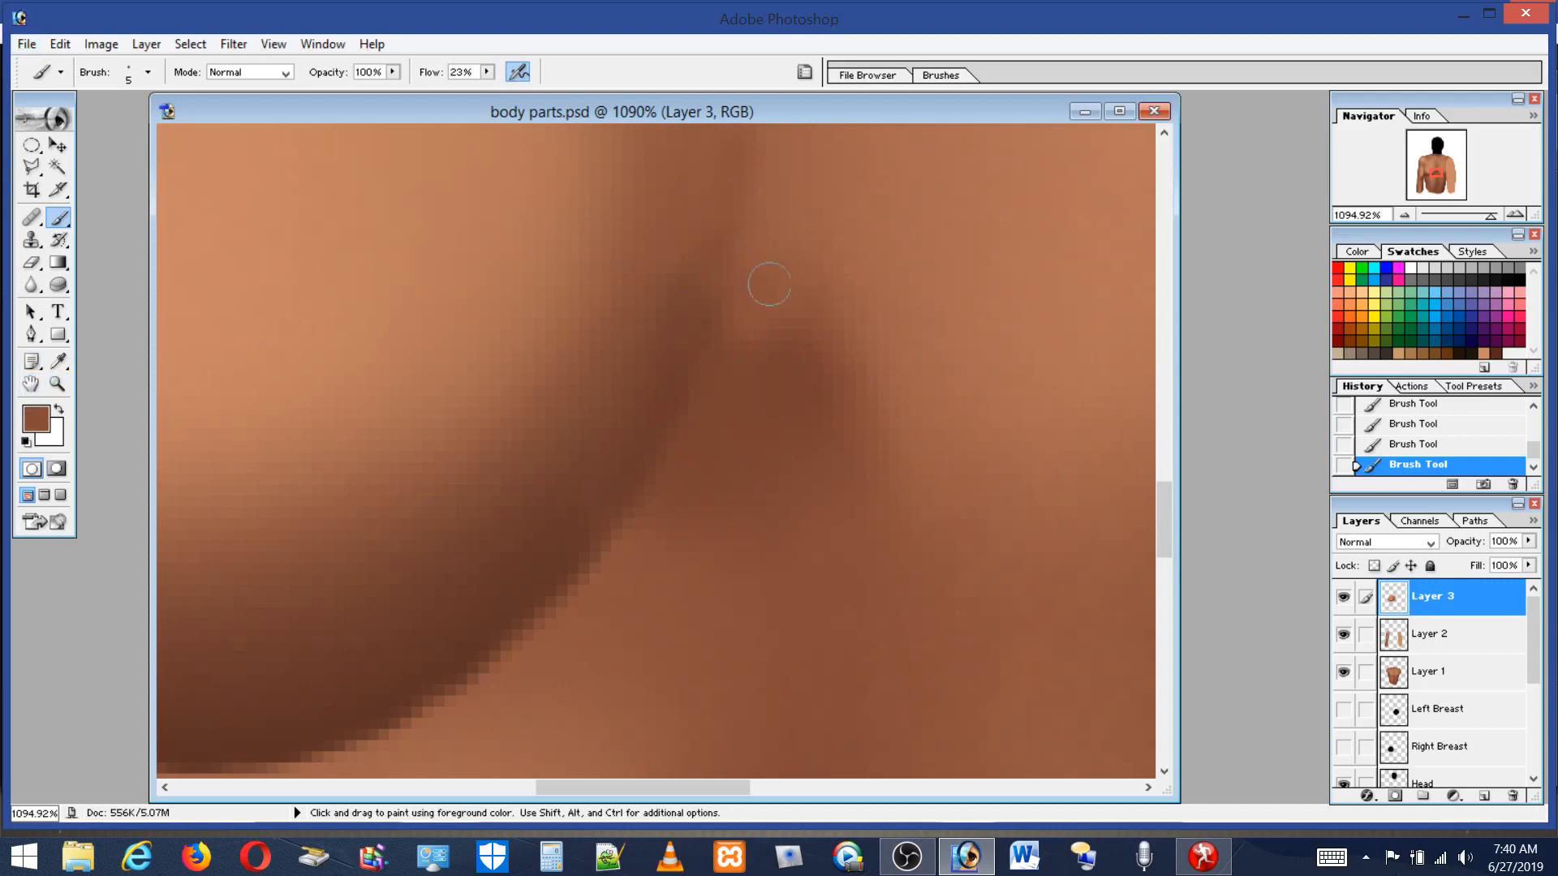
Paint the crease line further up the chest with a long stroke and add dabs along it.
{"action": "mouse_move", "coordinate": [1172, 521]}
{"action": "left_mouse_down"}
{"action": "mouse_move", "coordinate": [1165, 479]}
{"action": "mouse_move", "coordinate": [1165, 491]}
{"action": "left_mouse_up"}
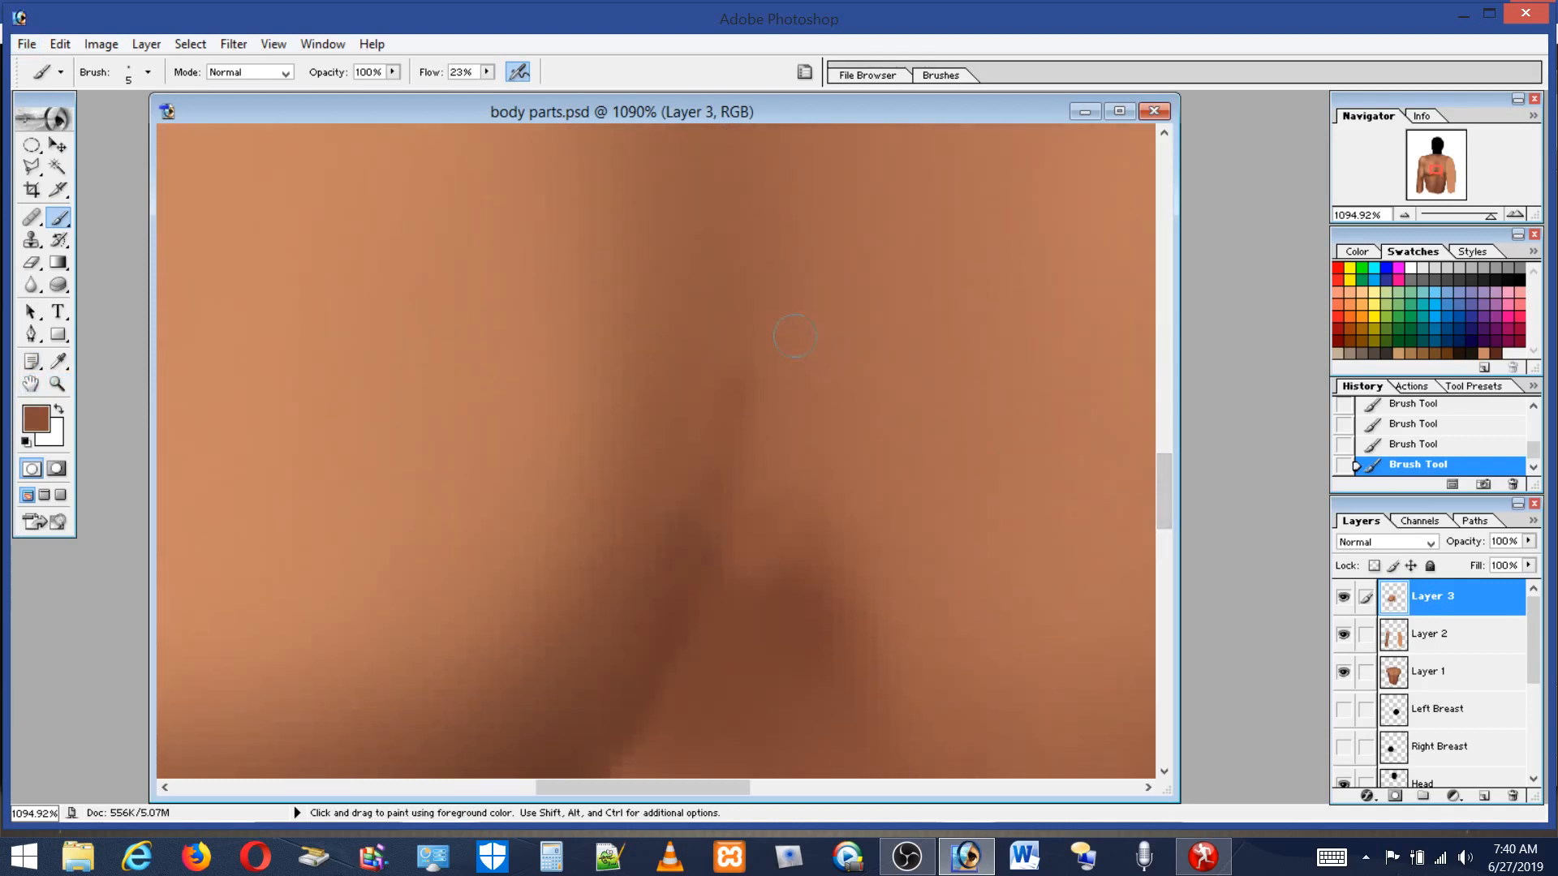
{"action": "left_click_drag", "start_coordinate": [747, 300], "coordinate": [700, 544]}
{"action": "left_click", "coordinate": [740, 285], "text": "alt"}
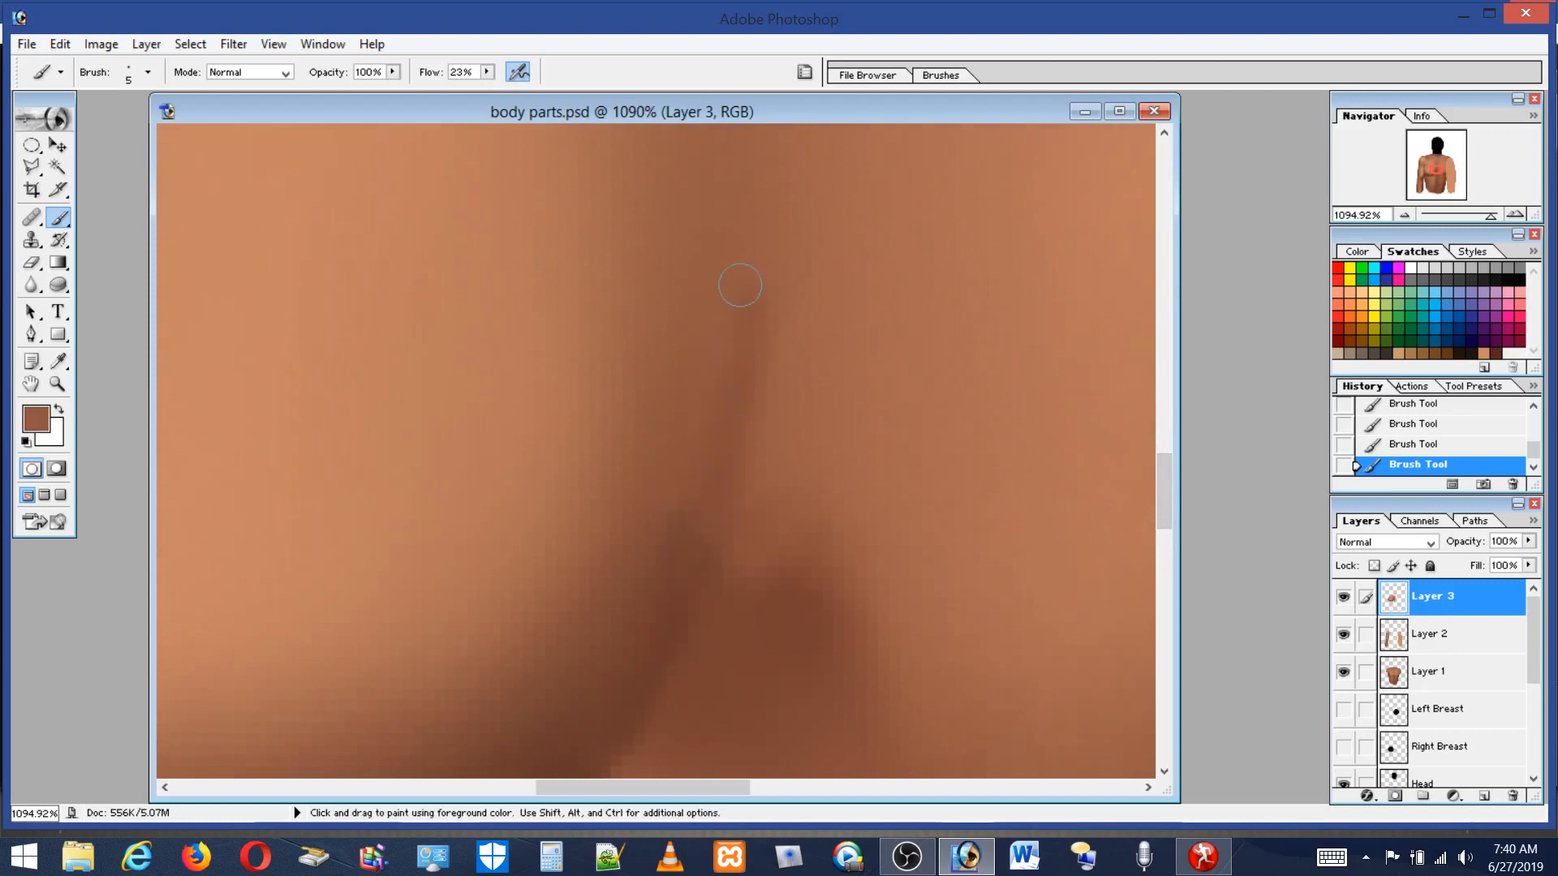
{"action": "left_click", "coordinate": [683, 549], "text": "alt"}
{"action": "left_click", "coordinate": [630, 508], "text": "alt"}
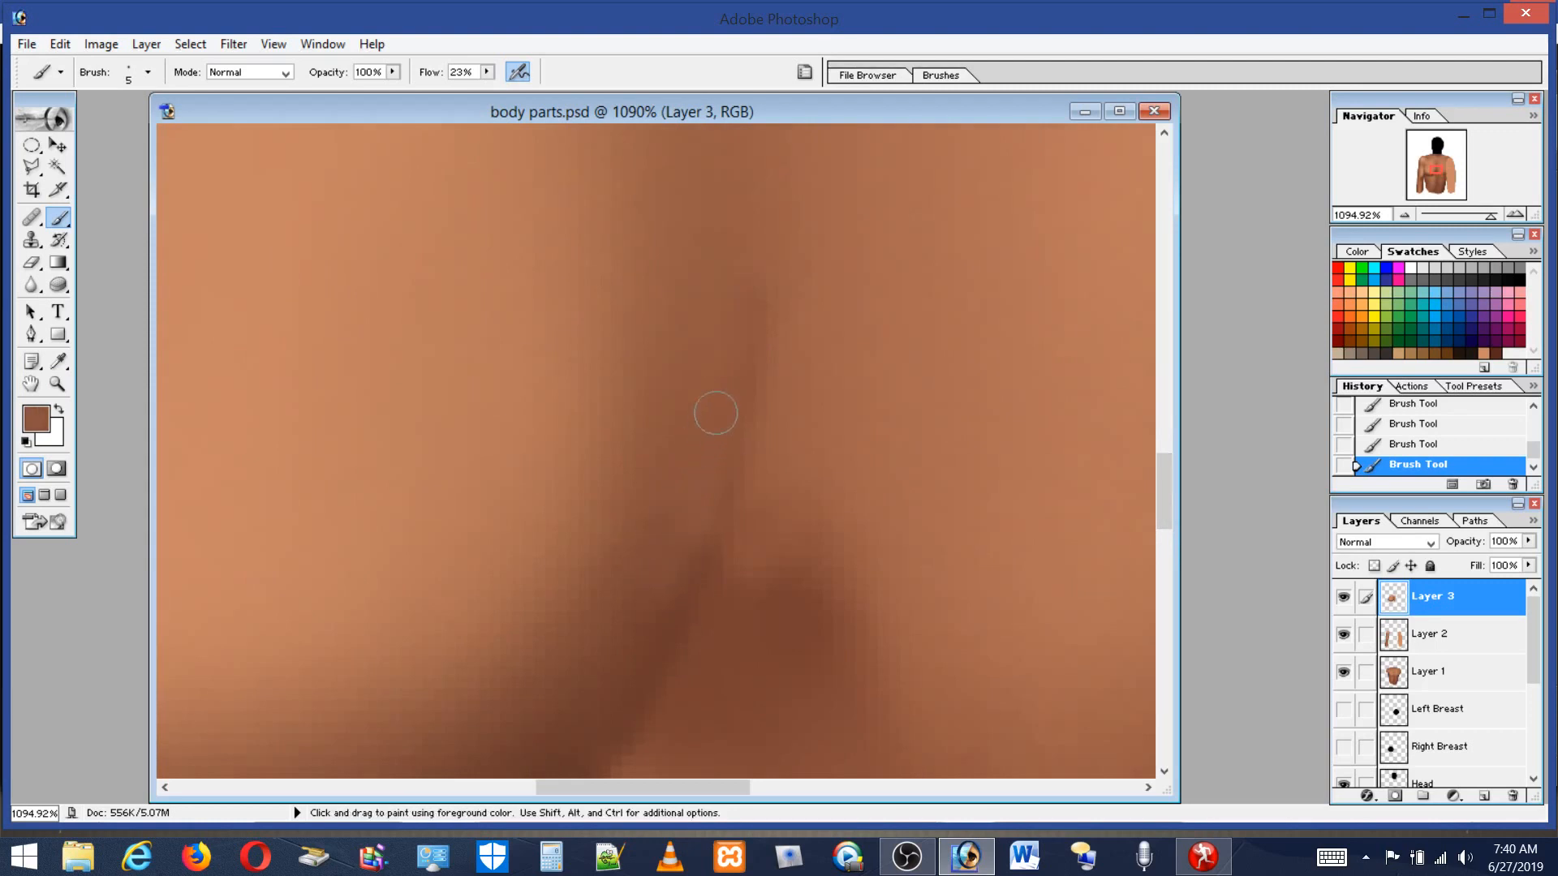
{"action": "left_click", "coordinate": [674, 621], "text": "alt"}
{"action": "mouse_move", "coordinate": [708, 539]}
{"action": "left_mouse_down"}
{"action": "mouse_move", "coordinate": [739, 352]}
{"action": "mouse_move", "coordinate": [709, 578]}
{"action": "left_mouse_up"}
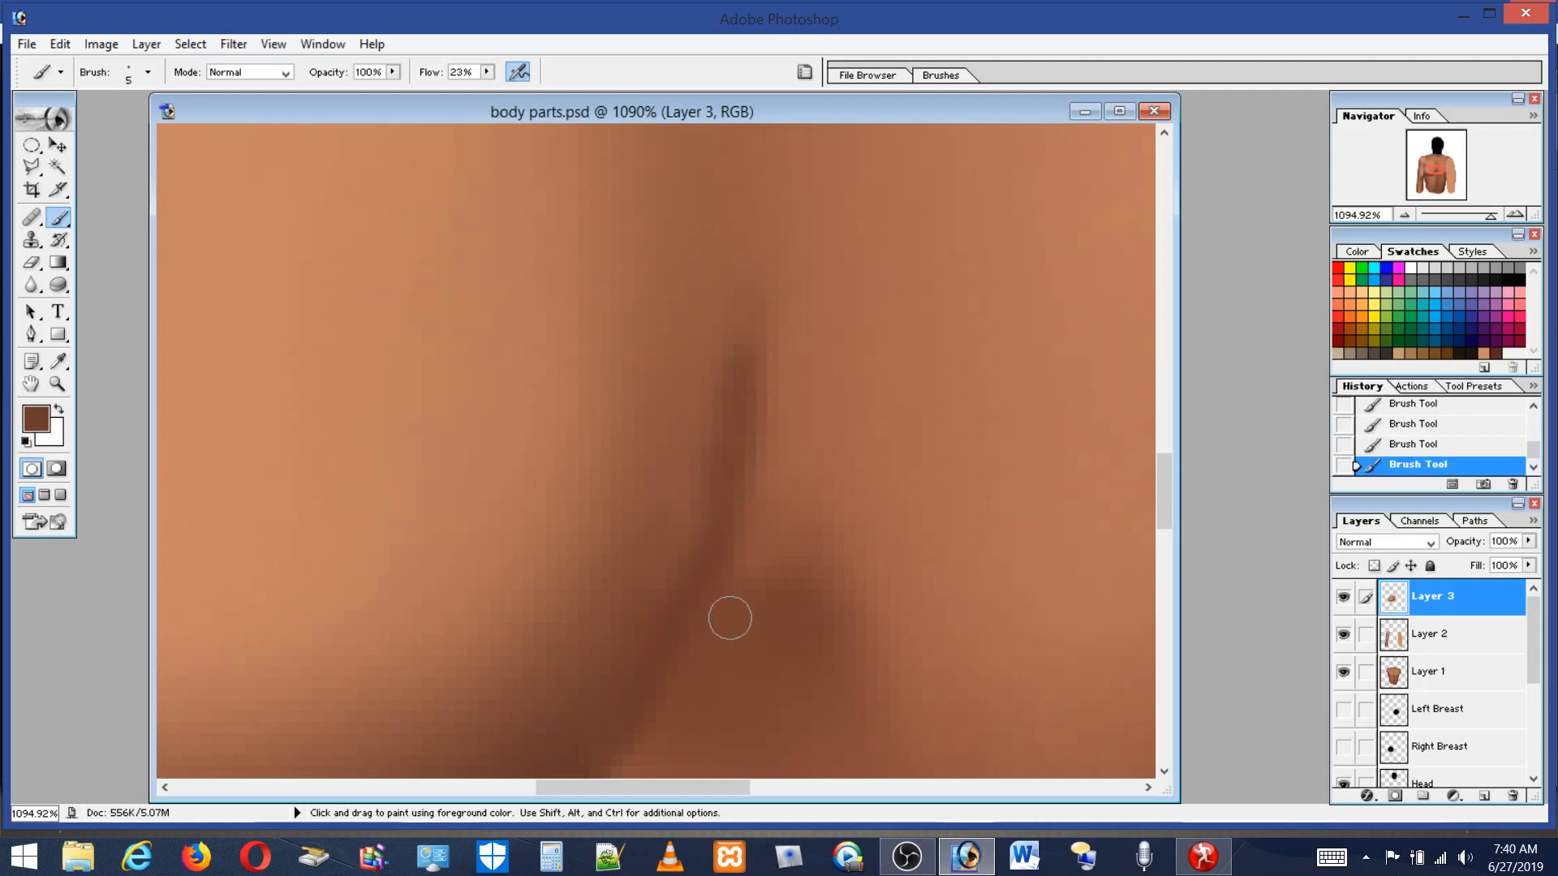
Sample a mid brown, set the flow to 8% and the brush to 11 px, and soften the crease with strokes.
{"action": "left_click", "coordinate": [684, 334], "text": "alt"}
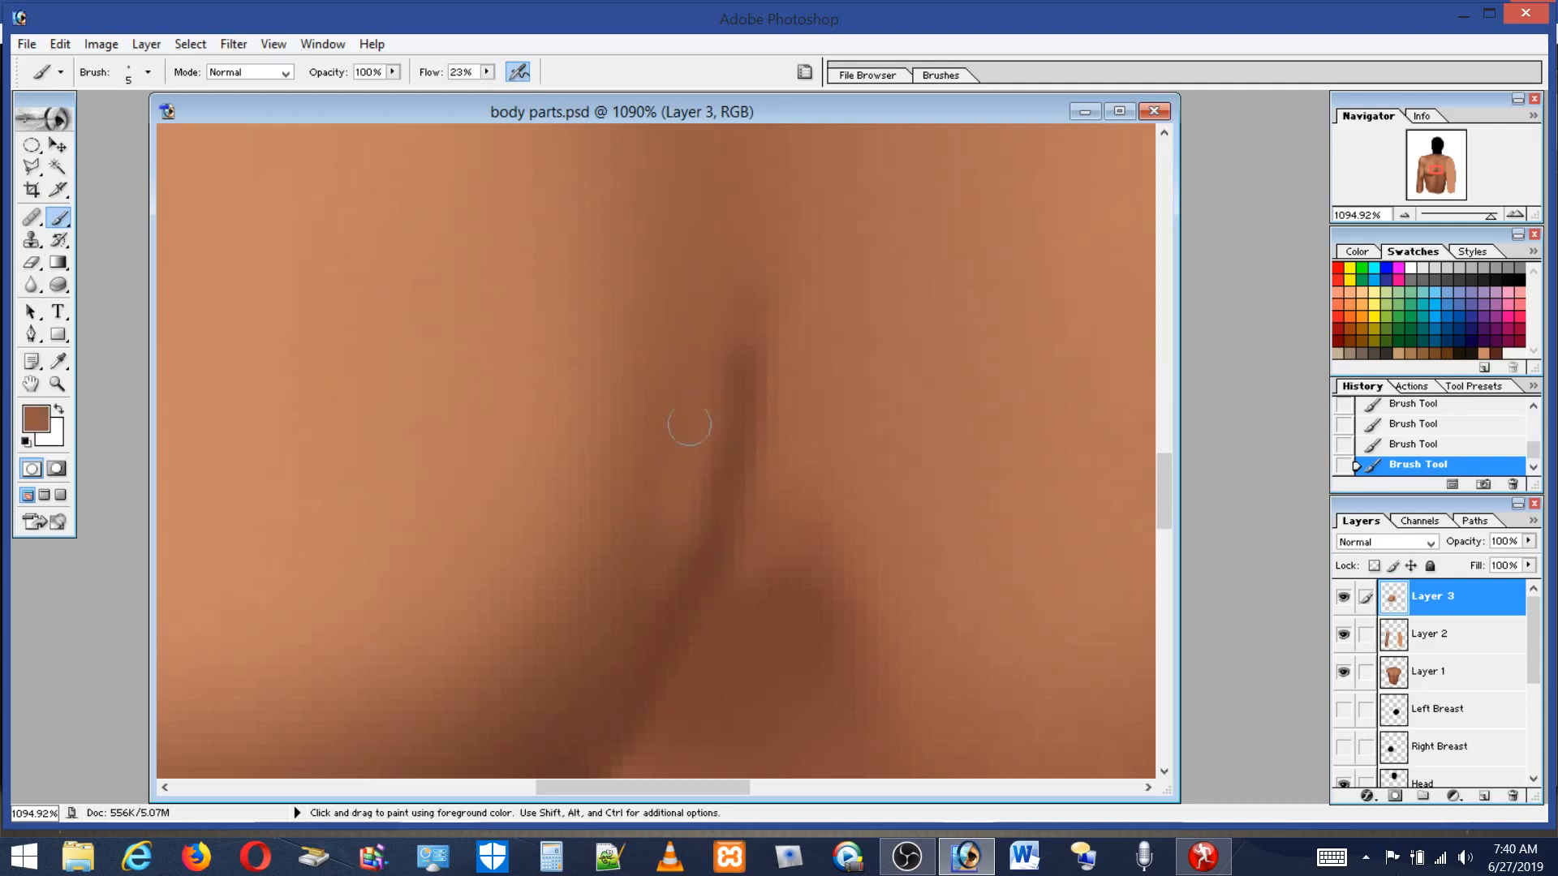
{"action": "left_click", "coordinate": [675, 590], "text": "alt"}
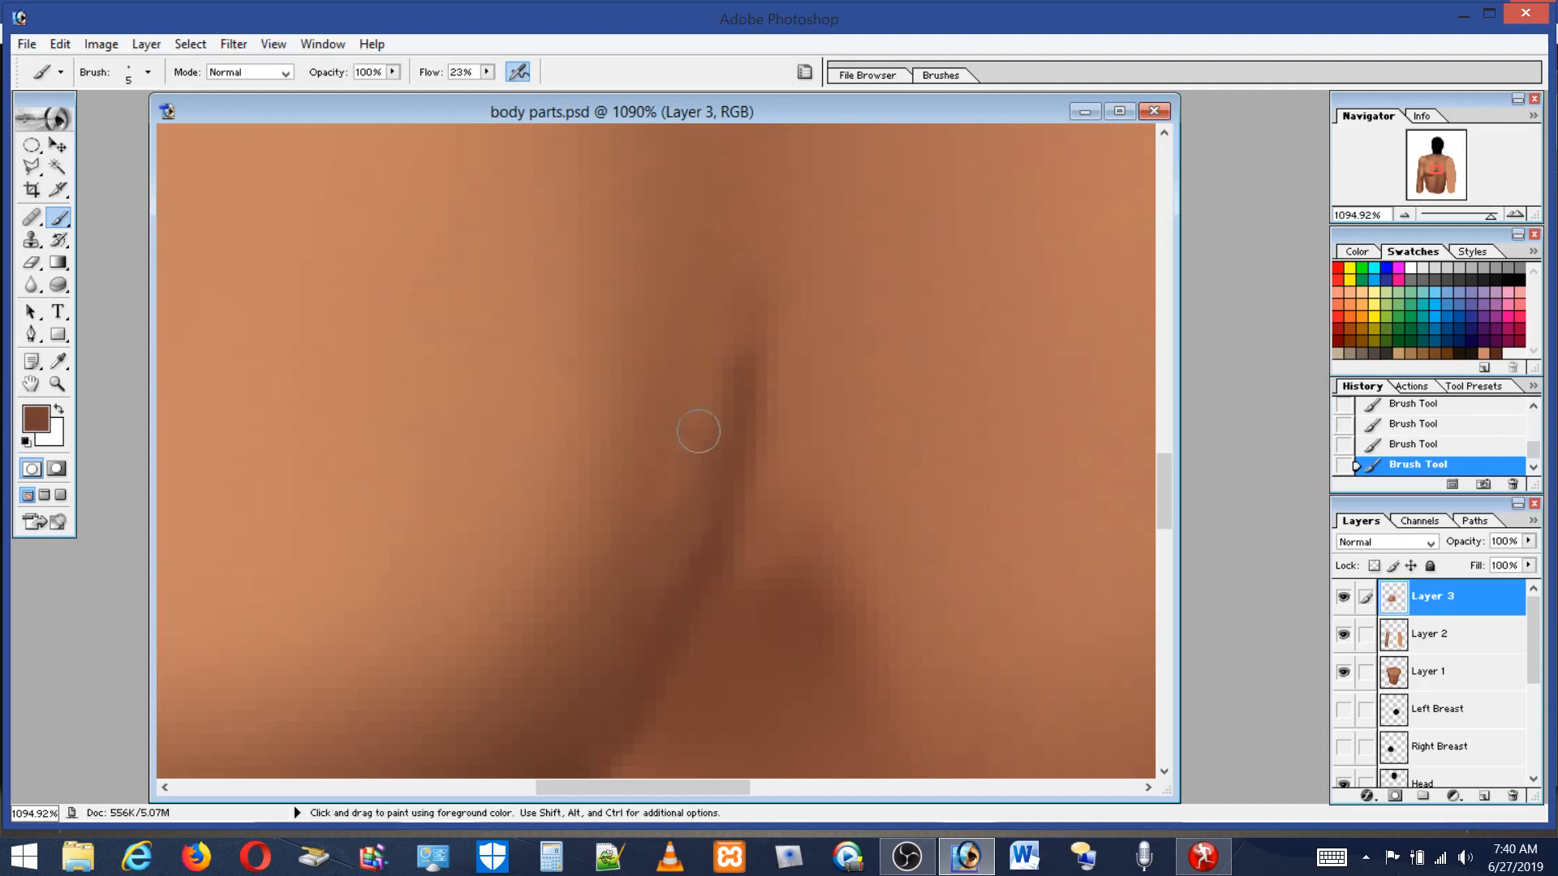
{"action": "left_click", "coordinate": [488, 72]}
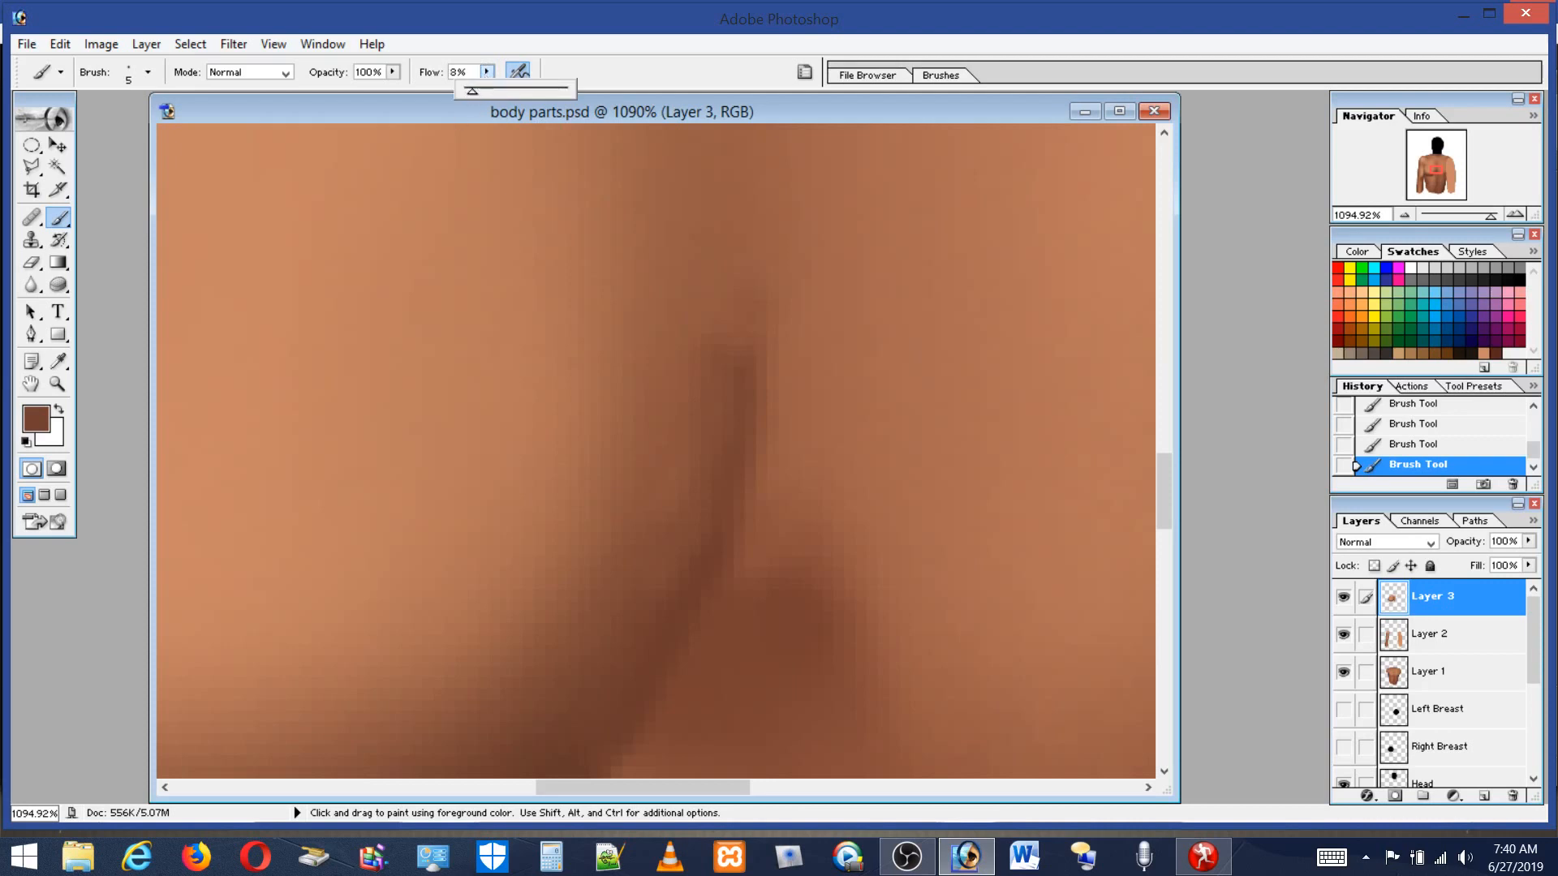
{"action": "left_click", "coordinate": [131, 84]}
{"action": "left_click_drag", "start_coordinate": [31, 123], "coordinate": [35, 125]}
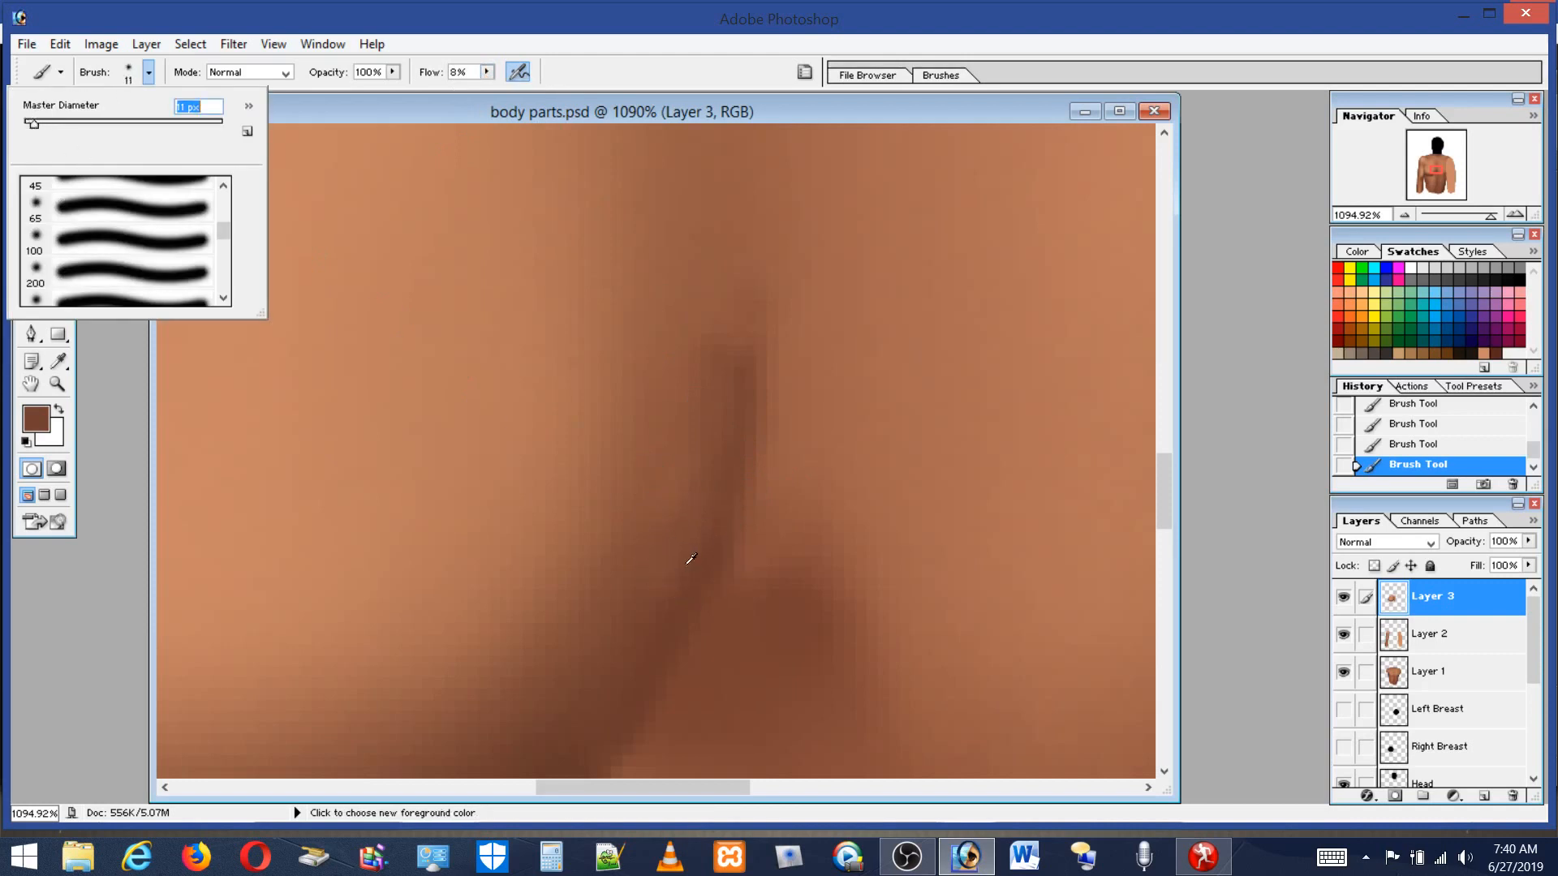
{"action": "key", "text": "Return"}
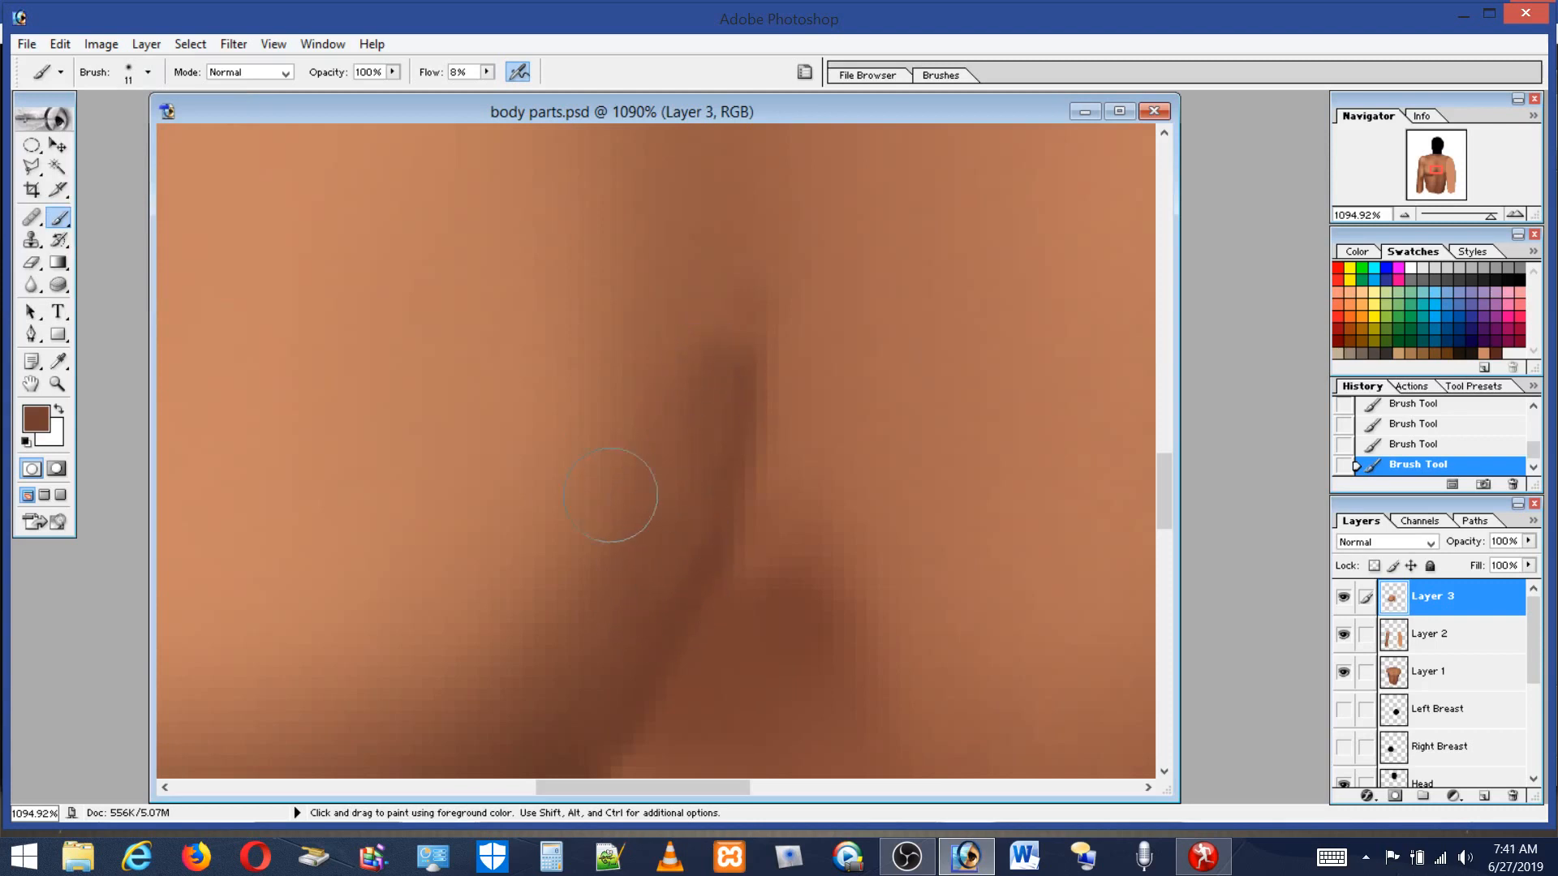
{"action": "left_click", "coordinate": [595, 553], "text": "alt"}
{"action": "mouse_move", "coordinate": [599, 556]}
{"action": "left_mouse_down"}
{"action": "mouse_move", "coordinate": [704, 299]}
{"action": "mouse_move", "coordinate": [582, 688]}
{"action": "left_mouse_up"}
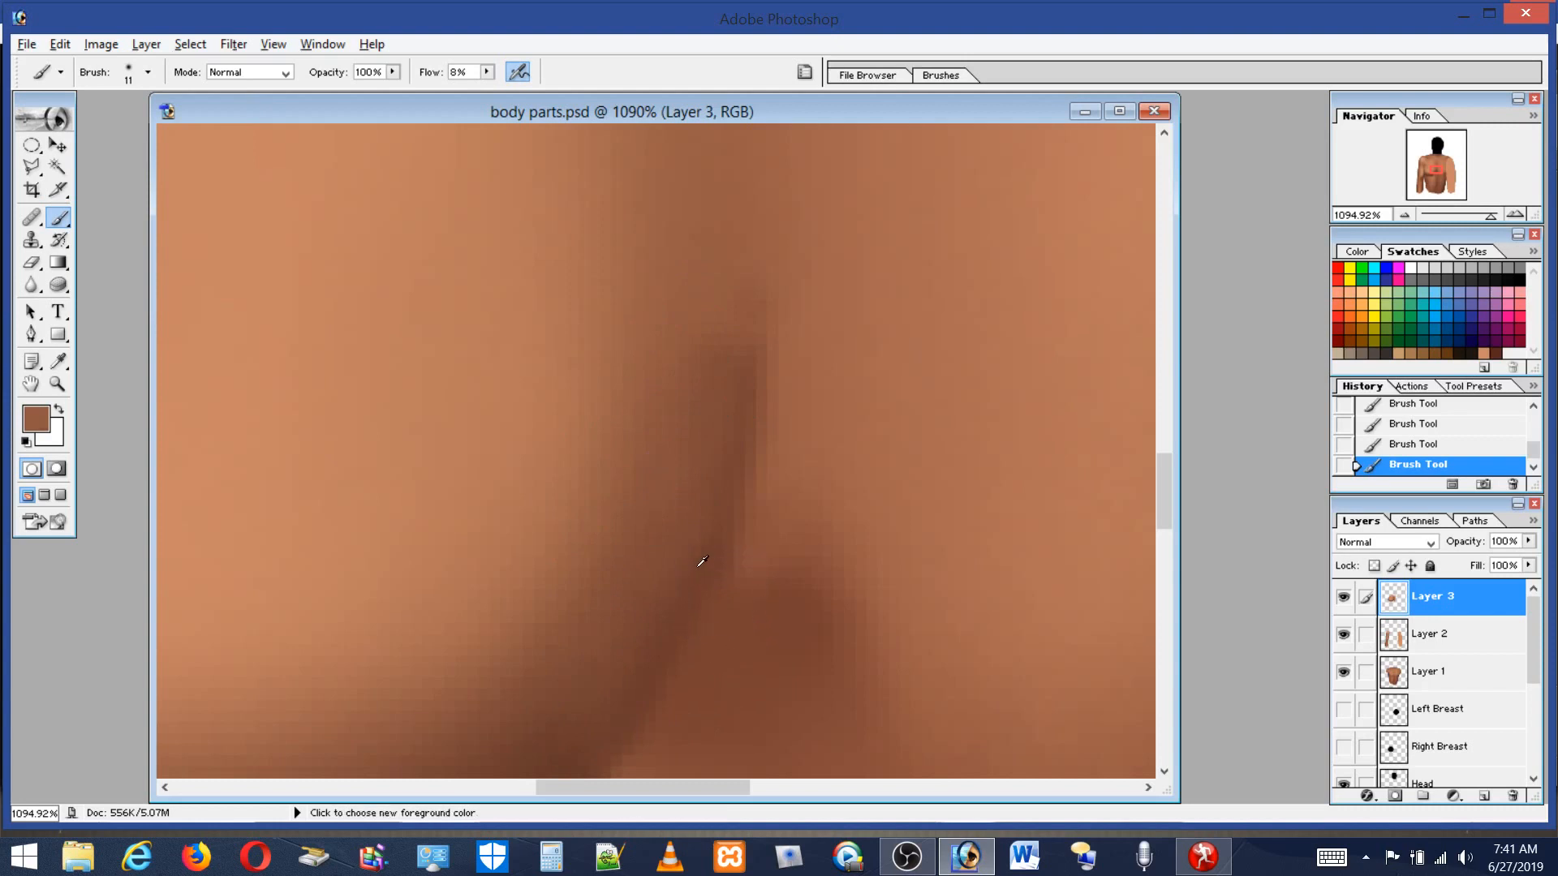
{"action": "mouse_move", "coordinate": [749, 441]}
{"action": "left_mouse_down"}
{"action": "mouse_move", "coordinate": [795, 556]}
{"action": "mouse_move", "coordinate": [836, 554]}
{"action": "left_mouse_up"}
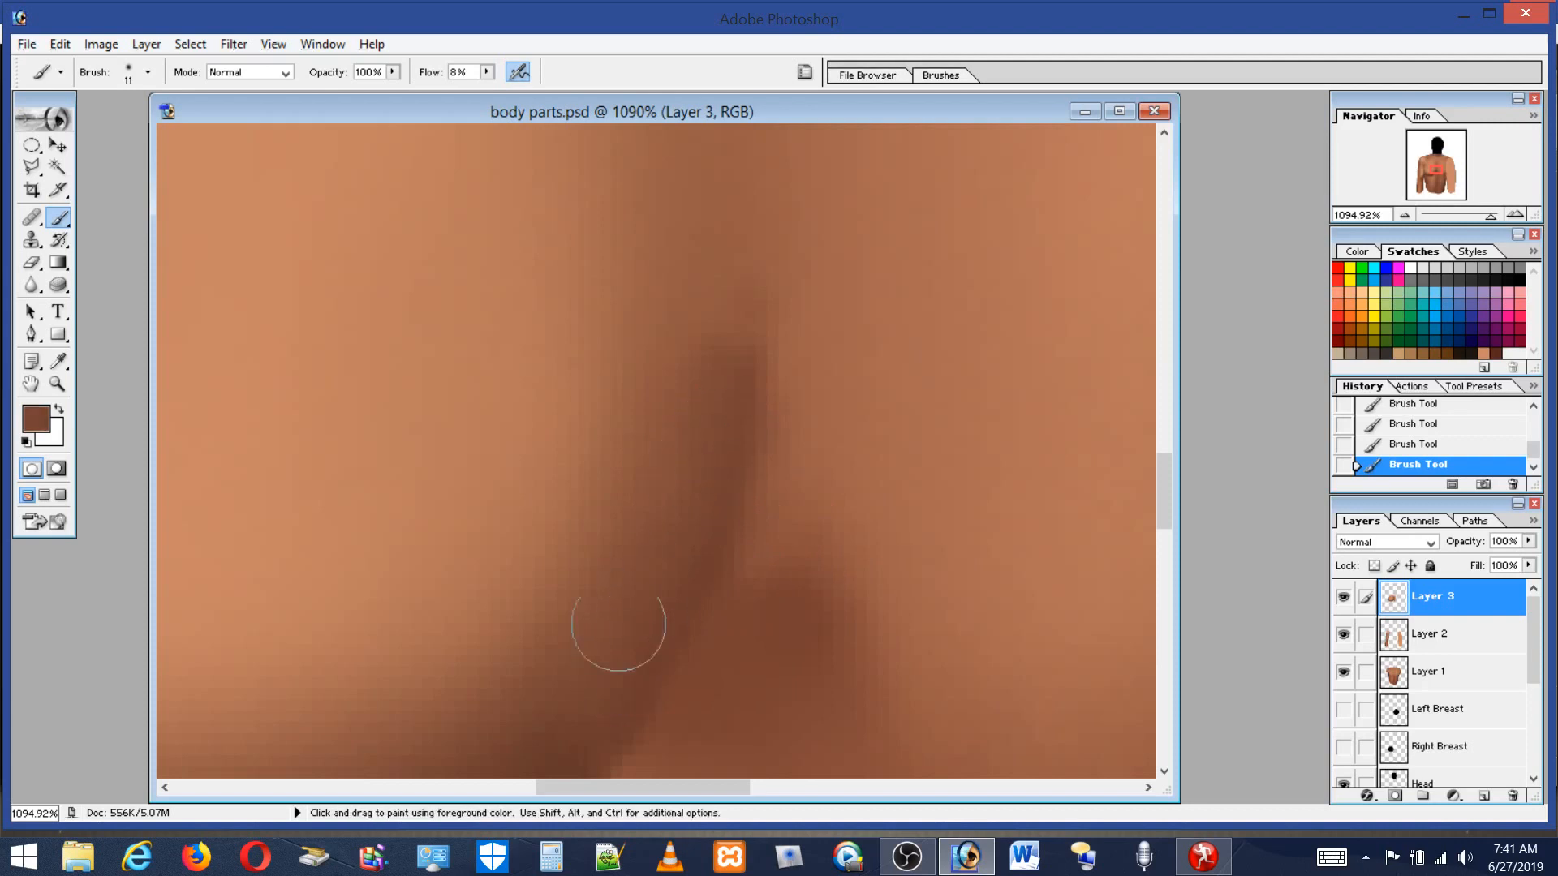
Sample and blend more soft strokes along both sides of the crease.
{"action": "left_click", "coordinate": [533, 615], "text": "alt"}
{"action": "mouse_move", "coordinate": [554, 608]}
{"action": "left_mouse_down"}
{"action": "mouse_move", "coordinate": [650, 347]}
{"action": "mouse_move", "coordinate": [637, 507]}
{"action": "mouse_move", "coordinate": [643, 430]}
{"action": "mouse_move", "coordinate": [714, 252]}
{"action": "left_mouse_up"}
{"action": "left_click", "coordinate": [739, 432], "text": "alt"}
{"action": "mouse_move", "coordinate": [756, 390]}
{"action": "left_mouse_down"}
{"action": "mouse_move", "coordinate": [784, 258]}
{"action": "mouse_move", "coordinate": [737, 400]}
{"action": "mouse_move", "coordinate": [772, 240]}
{"action": "left_mouse_up"}
{"action": "left_click", "coordinate": [709, 370], "text": "alt"}
{"action": "left_click_drag", "start_coordinate": [723, 316], "coordinate": [681, 353]}
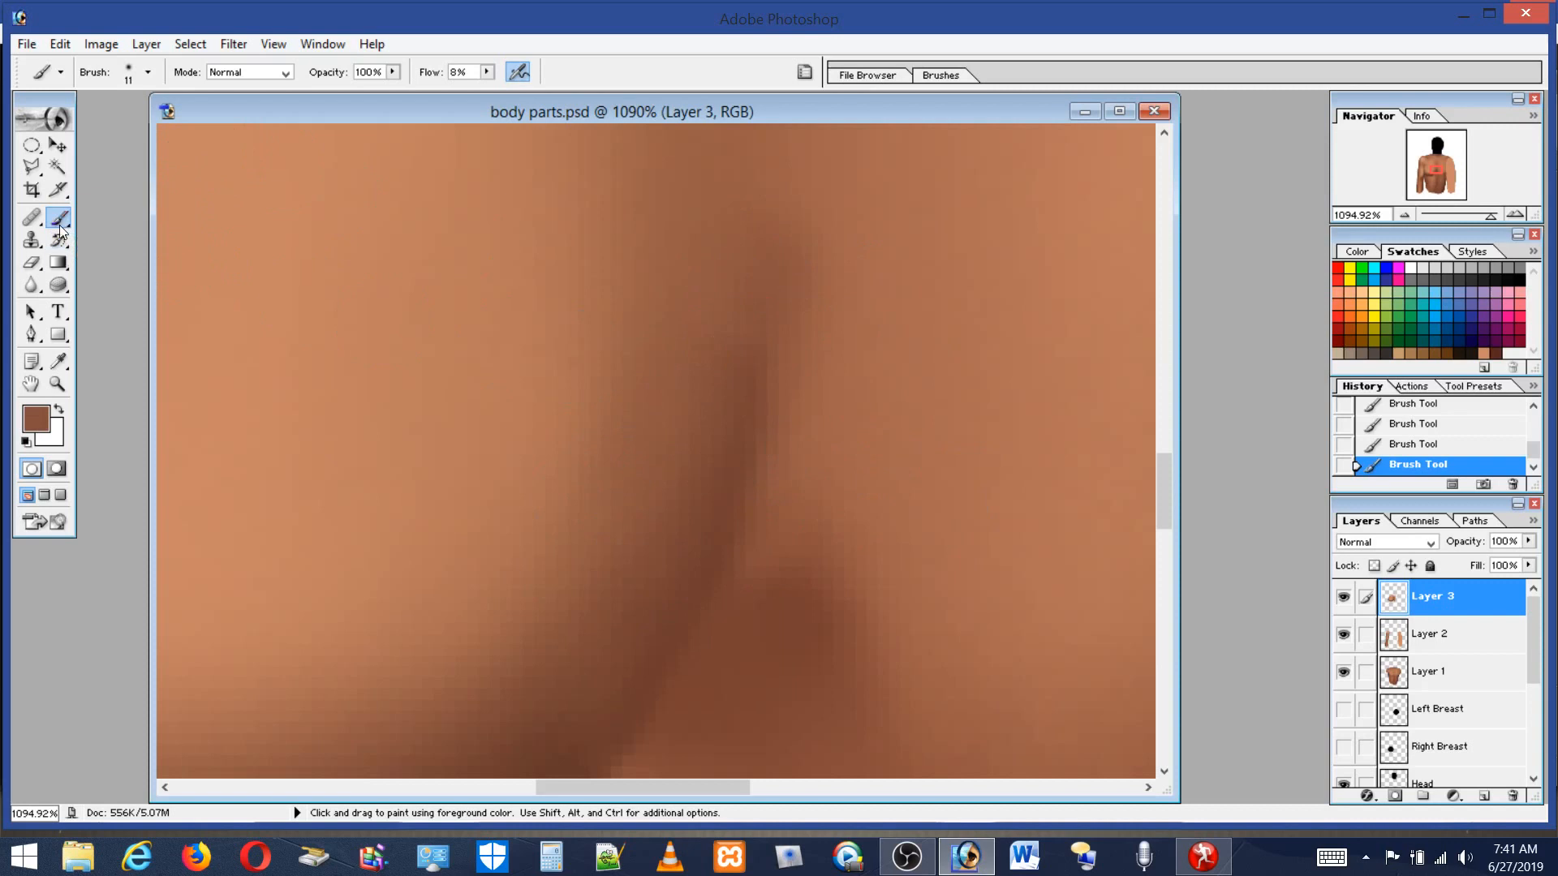
Set the brush to 8 px, sample a lighter tone and paint along the crease's right side.
{"action": "left_click", "coordinate": [147, 71]}
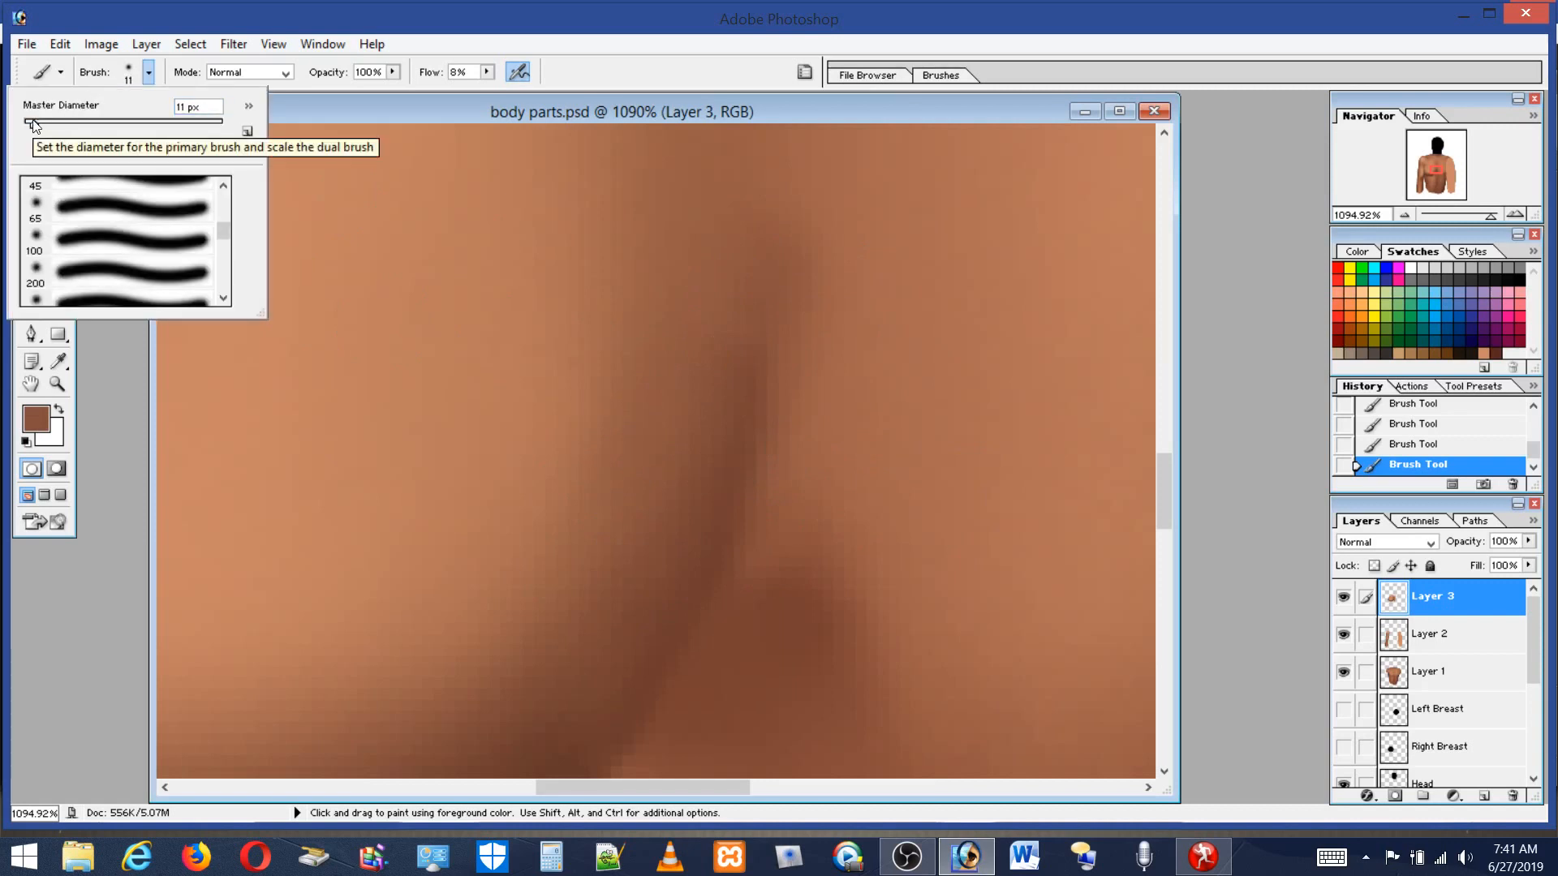
{"action": "left_click_drag", "start_coordinate": [33, 124], "coordinate": [30, 123]}
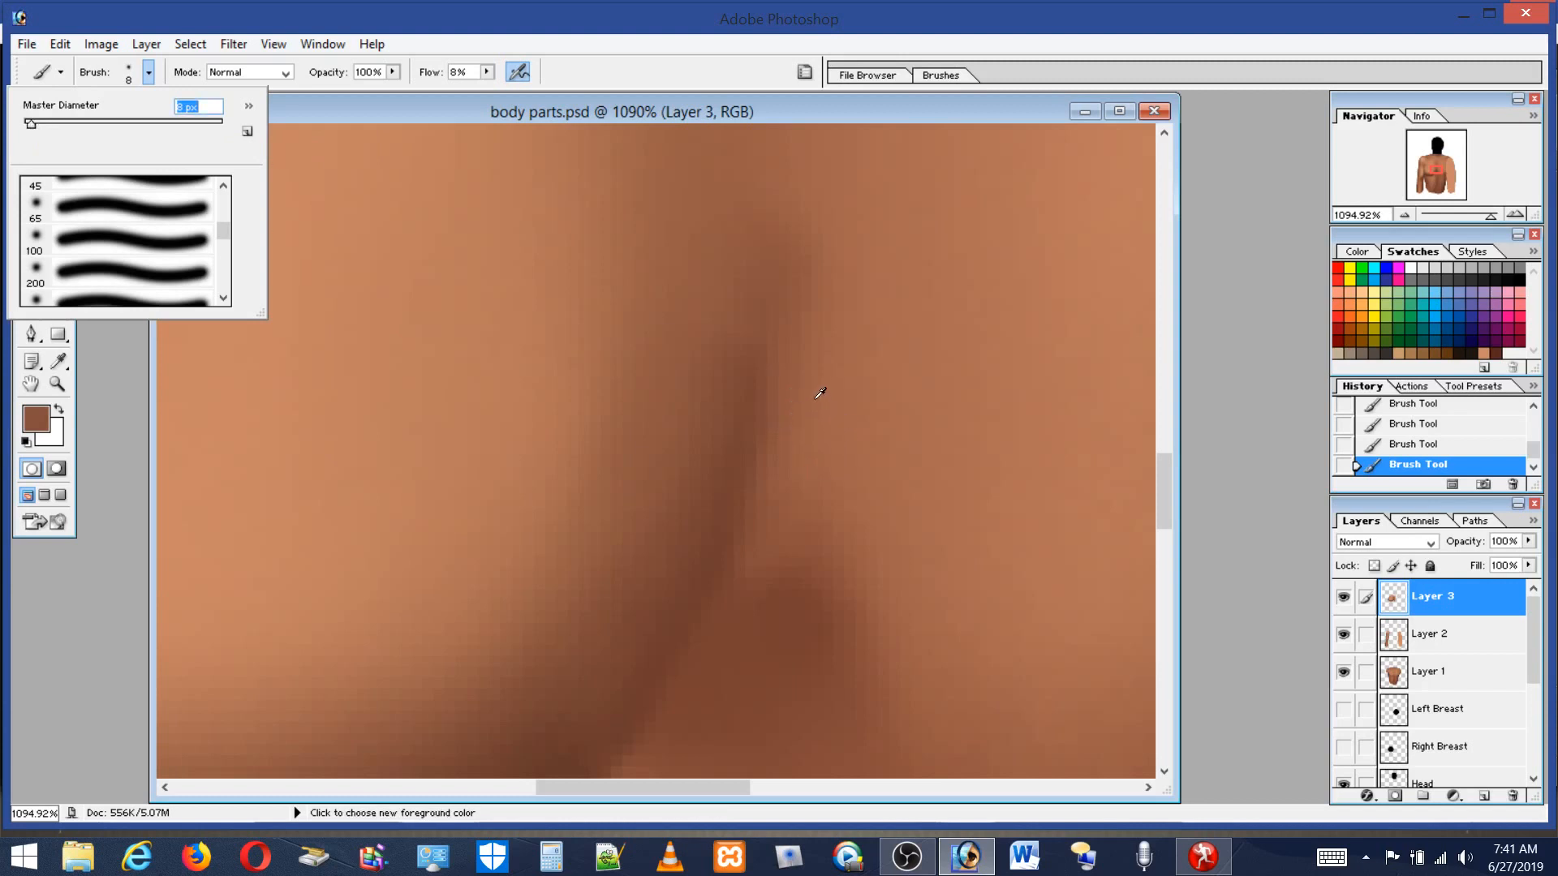
{"action": "left_click", "coordinate": [840, 402]}
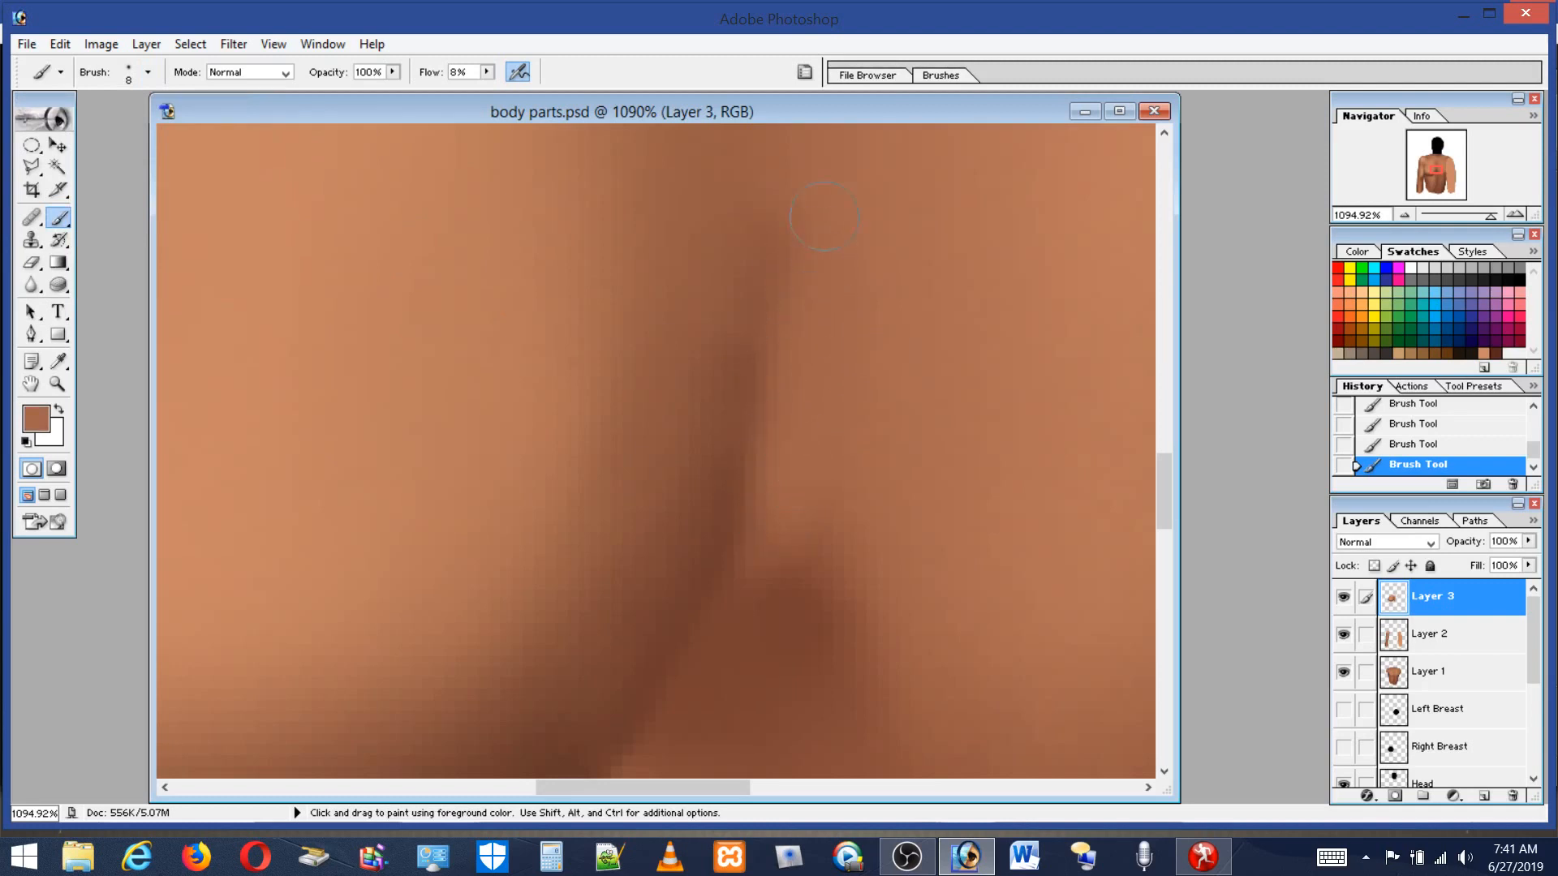
{"action": "left_click", "coordinate": [816, 552], "text": "alt"}
{"action": "mouse_move", "coordinate": [857, 549]}
{"action": "left_mouse_down"}
{"action": "mouse_move", "coordinate": [784, 561]}
{"action": "mouse_move", "coordinate": [785, 583]}
{"action": "mouse_move", "coordinate": [780, 564]}
{"action": "mouse_move", "coordinate": [751, 604]}
{"action": "mouse_move", "coordinate": [850, 581]}
{"action": "mouse_move", "coordinate": [857, 610]}
{"action": "mouse_move", "coordinate": [821, 641]}
{"action": "mouse_move", "coordinate": [790, 541]}
{"action": "mouse_move", "coordinate": [753, 575]}
{"action": "mouse_move", "coordinate": [785, 516]}
{"action": "mouse_move", "coordinate": [771, 575]}
{"action": "mouse_move", "coordinate": [743, 597]}
{"action": "mouse_move", "coordinate": [782, 576]}
{"action": "mouse_move", "coordinate": [723, 645]}
{"action": "mouse_move", "coordinate": [820, 649]}
{"action": "mouse_move", "coordinate": [774, 594]}
{"action": "mouse_move", "coordinate": [844, 725]}
{"action": "mouse_move", "coordinate": [816, 685]}
{"action": "left_mouse_up"}
{"action": "left_click", "coordinate": [793, 616], "text": "alt"}
Zoom to about 828% on the breast's underside, pick a near-black swatch, set flow to 3% and paint along its lower curve.
{"action": "double_click", "coordinate": [57, 383]}
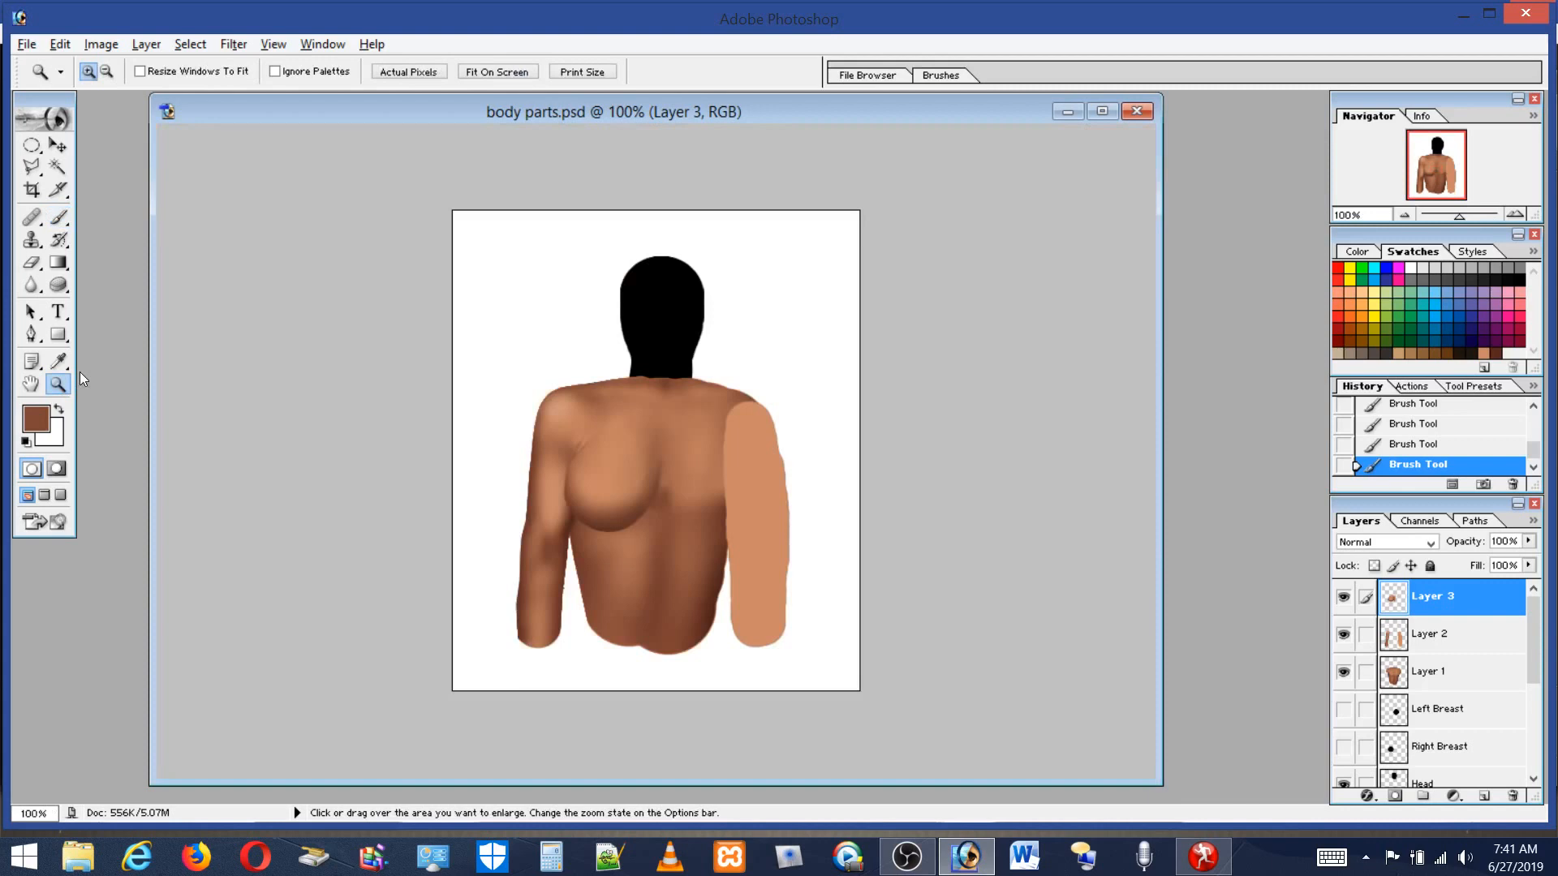
{"action": "left_click_drag", "start_coordinate": [656, 539], "coordinate": [678, 555]}
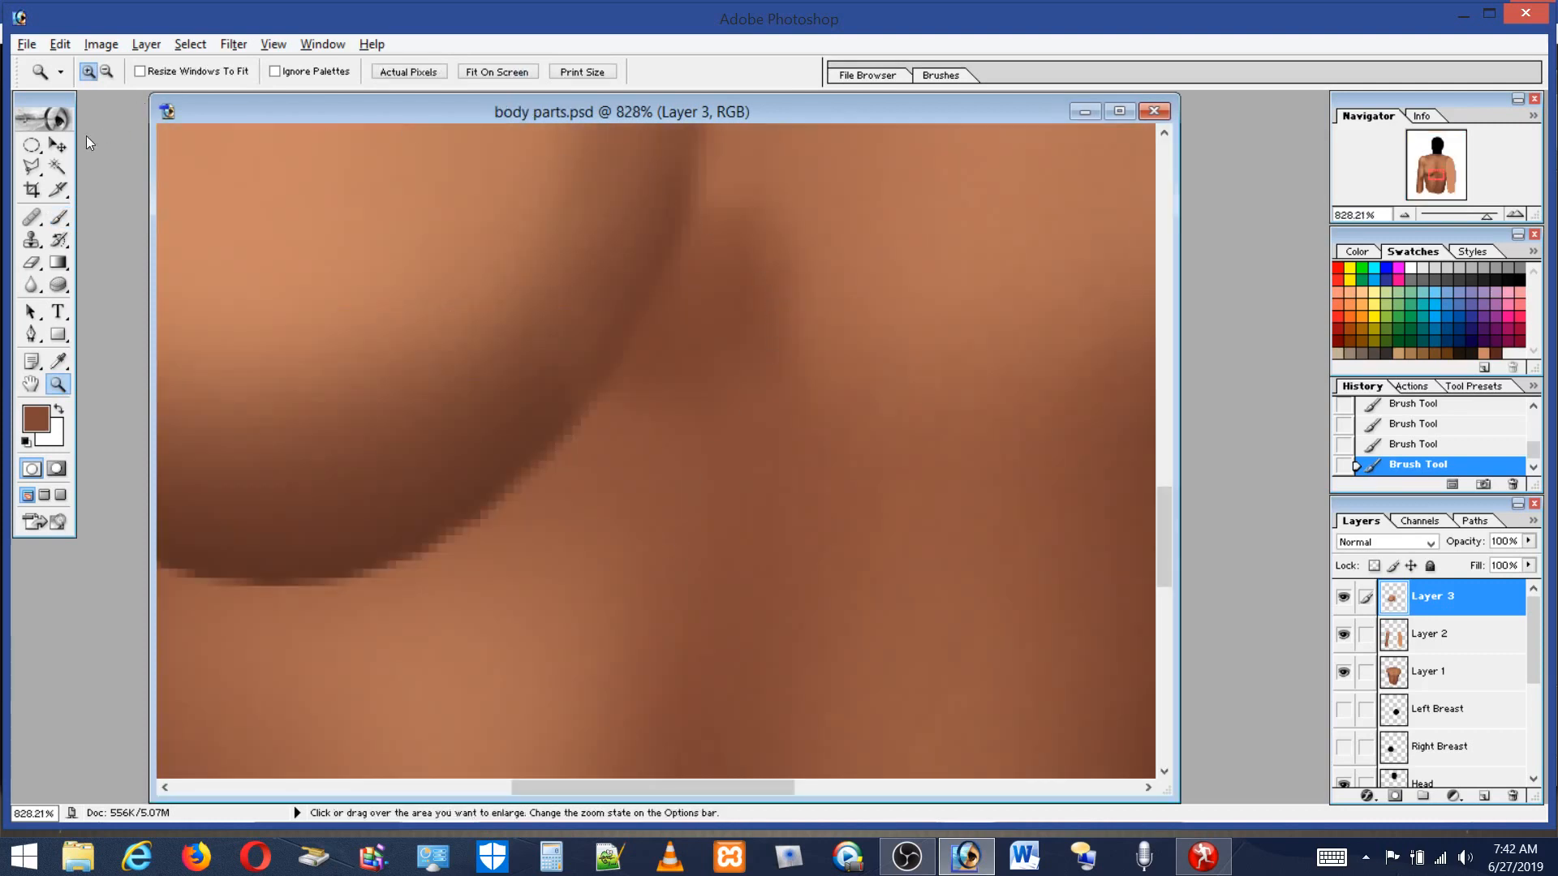
{"action": "left_click", "coordinate": [58, 217]}
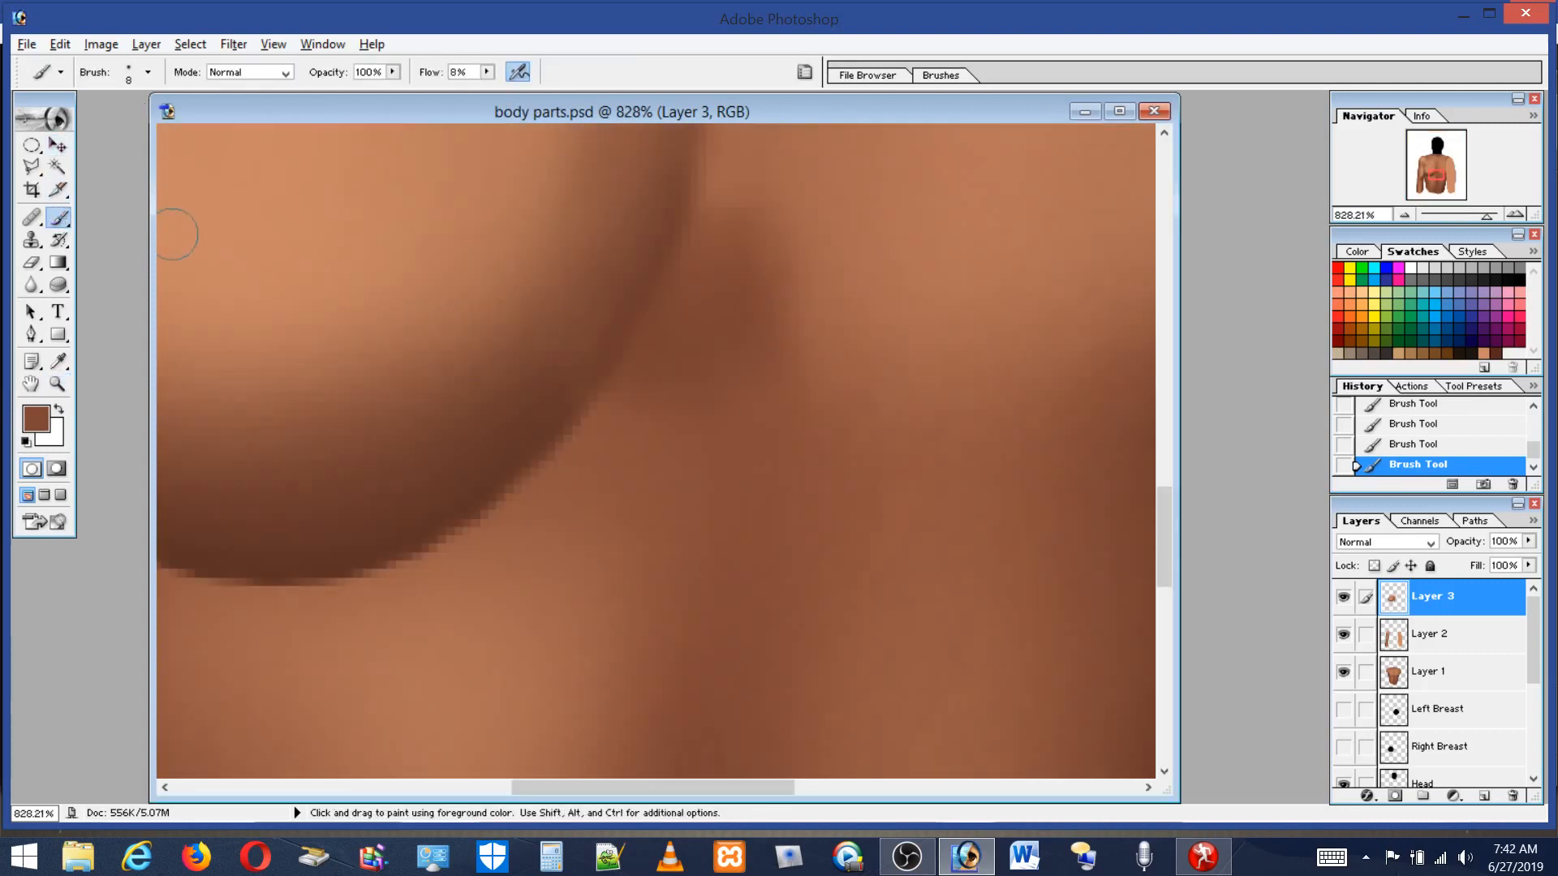
{"action": "left_click", "coordinate": [126, 71]}
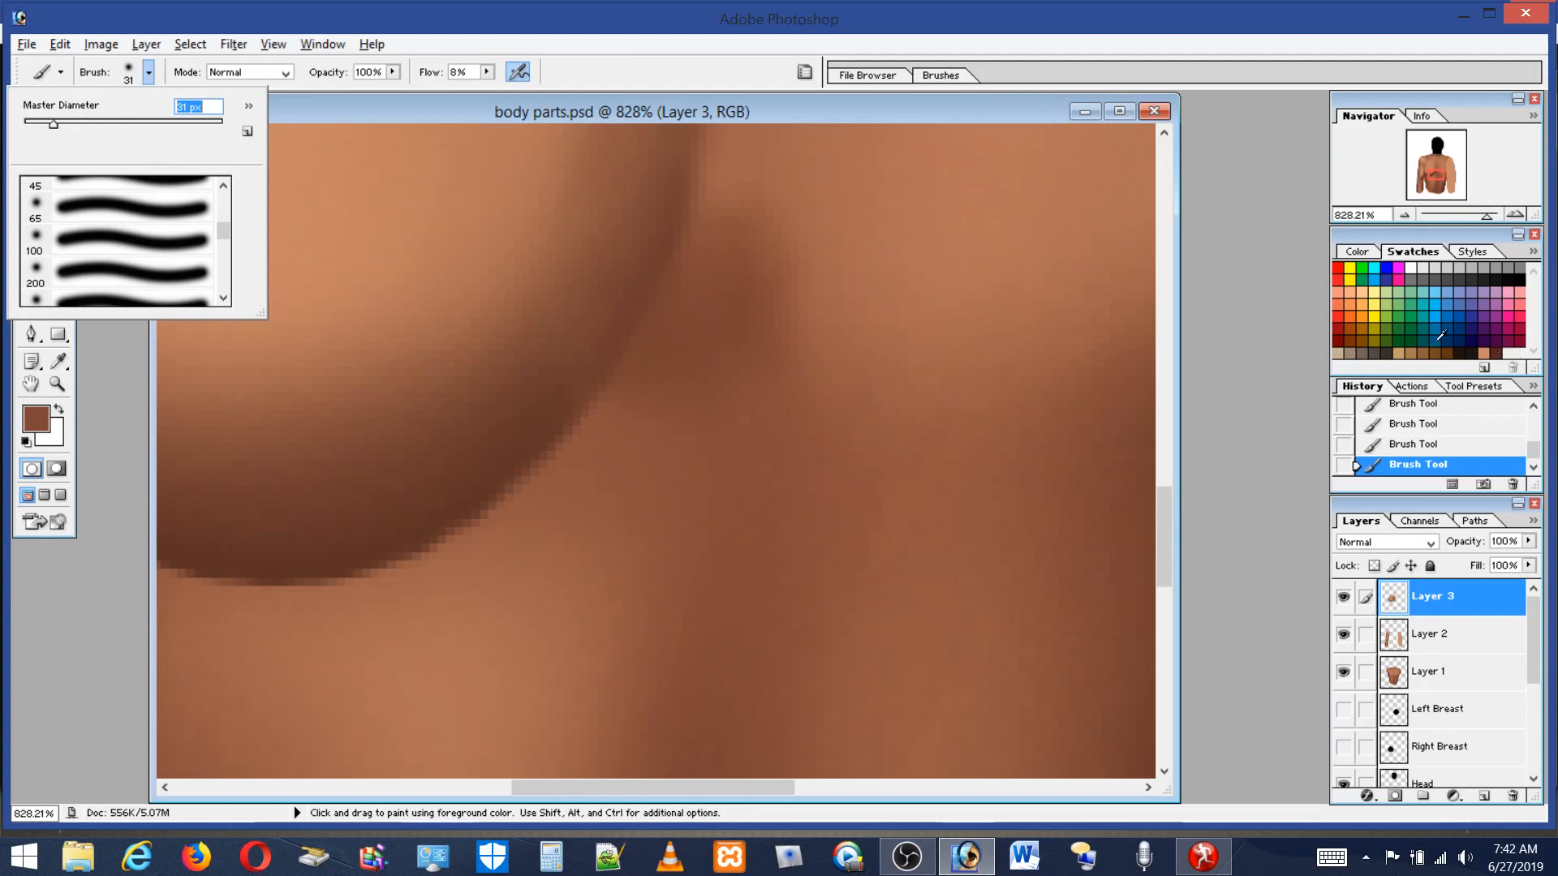
{"action": "left_click", "coordinate": [1471, 346]}
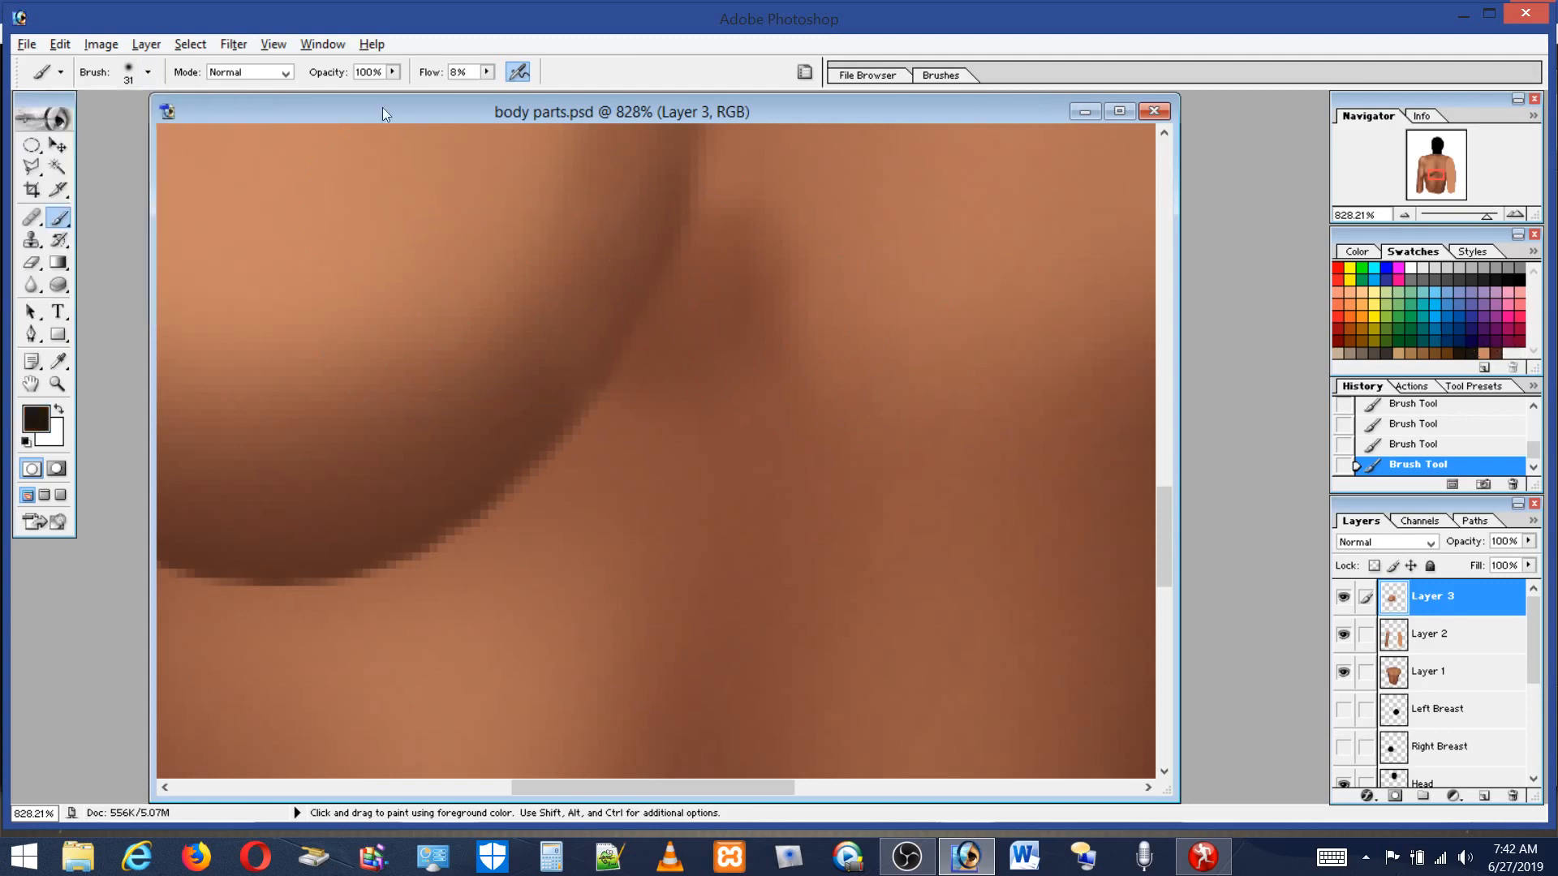
{"action": "left_click", "coordinate": [488, 72]}
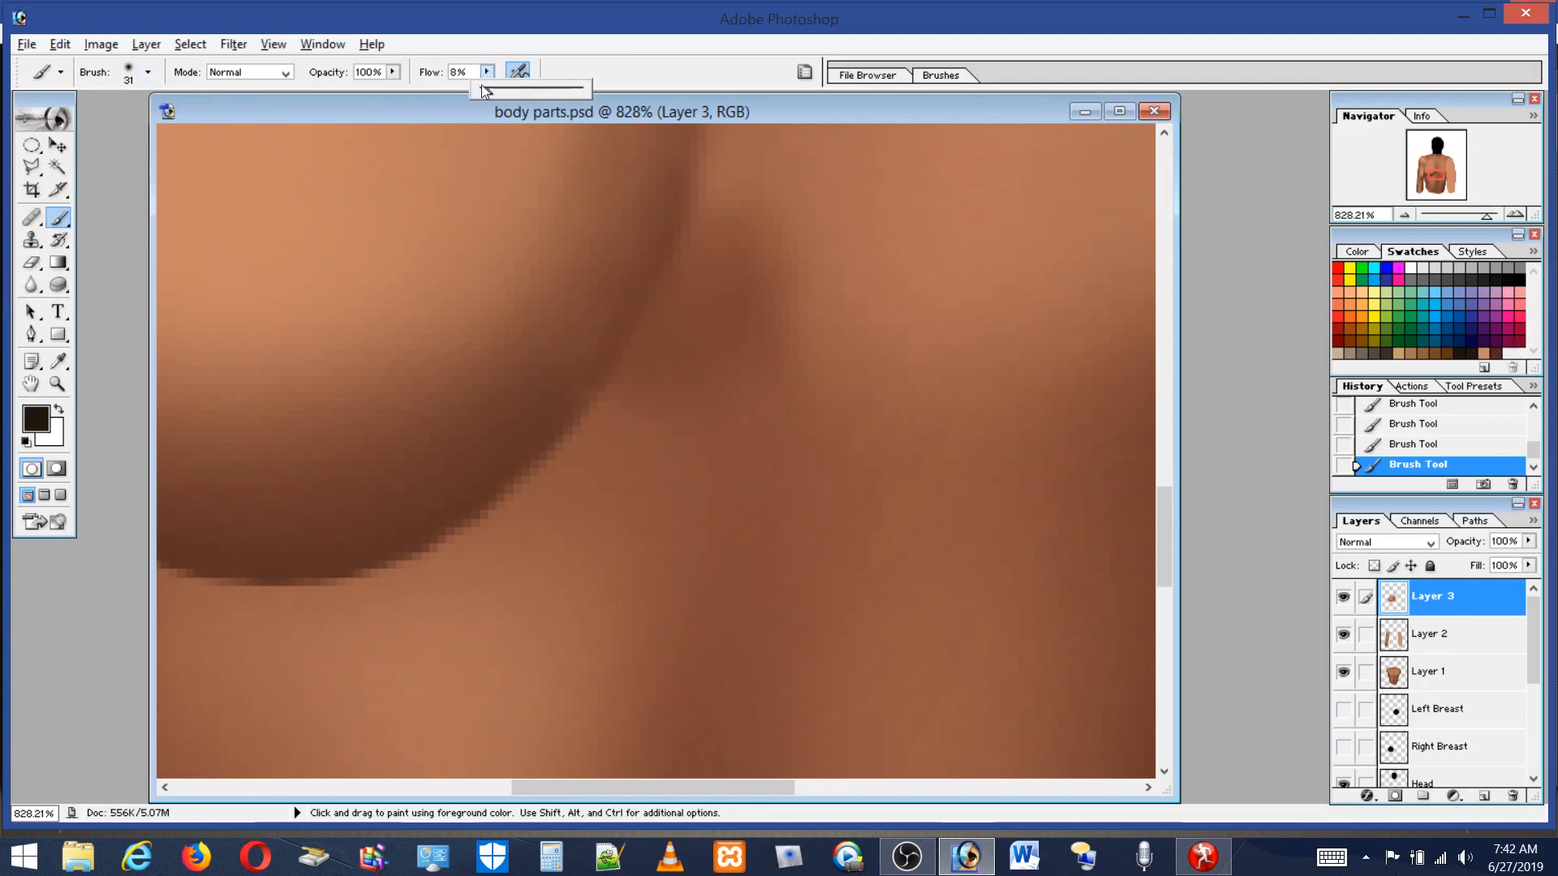
{"action": "left_click_drag", "start_coordinate": [482, 96], "coordinate": [482, 91]}
{"action": "mouse_move", "coordinate": [611, 256]}
{"action": "left_mouse_down"}
{"action": "mouse_move", "coordinate": [506, 436]}
{"action": "mouse_move", "coordinate": [608, 271]}
{"action": "mouse_move", "coordinate": [526, 474]}
{"action": "mouse_move", "coordinate": [619, 305]}
{"action": "mouse_move", "coordinate": [391, 523]}
{"action": "mouse_move", "coordinate": [472, 555]}
{"action": "mouse_move", "coordinate": [587, 325]}
{"action": "mouse_move", "coordinate": [656, 255]}
{"action": "mouse_move", "coordinate": [625, 339]}
{"action": "mouse_move", "coordinate": [651, 217]}
{"action": "mouse_move", "coordinate": [481, 515]}
{"action": "mouse_move", "coordinate": [444, 543]}
{"action": "mouse_move", "coordinate": [629, 297]}
{"action": "mouse_move", "coordinate": [645, 228]}
{"action": "mouse_move", "coordinate": [479, 480]}
{"action": "mouse_move", "coordinate": [394, 552]}
{"action": "mouse_move", "coordinate": [481, 564]}
{"action": "mouse_move", "coordinate": [681, 356]}
{"action": "mouse_move", "coordinate": [701, 226]}
{"action": "mouse_move", "coordinate": [670, 308]}
{"action": "mouse_move", "coordinate": [539, 463]}
{"action": "mouse_move", "coordinate": [405, 516]}
{"action": "mouse_move", "coordinate": [571, 682]}
{"action": "mouse_move", "coordinate": [739, 700]}
{"action": "mouse_move", "coordinate": [278, 521]}
{"action": "left_mouse_up"}
Set the brush to 16 px and sample a mid brown near the breast's underside.
{"action": "double_click", "coordinate": [57, 383]}
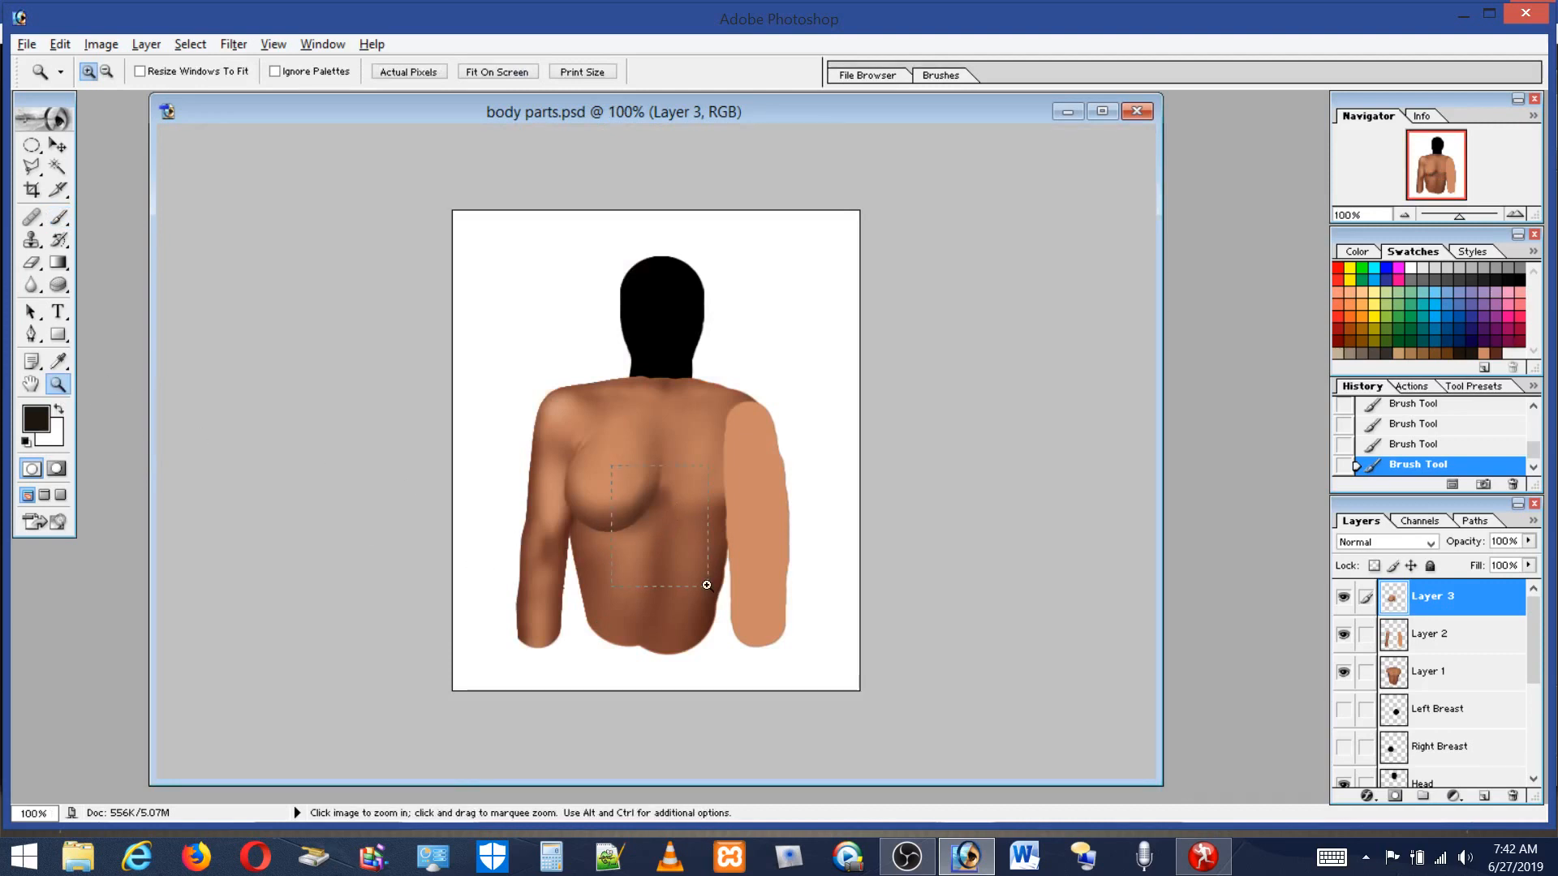
{"action": "left_click_drag", "start_coordinate": [707, 585], "coordinate": [708, 585]}
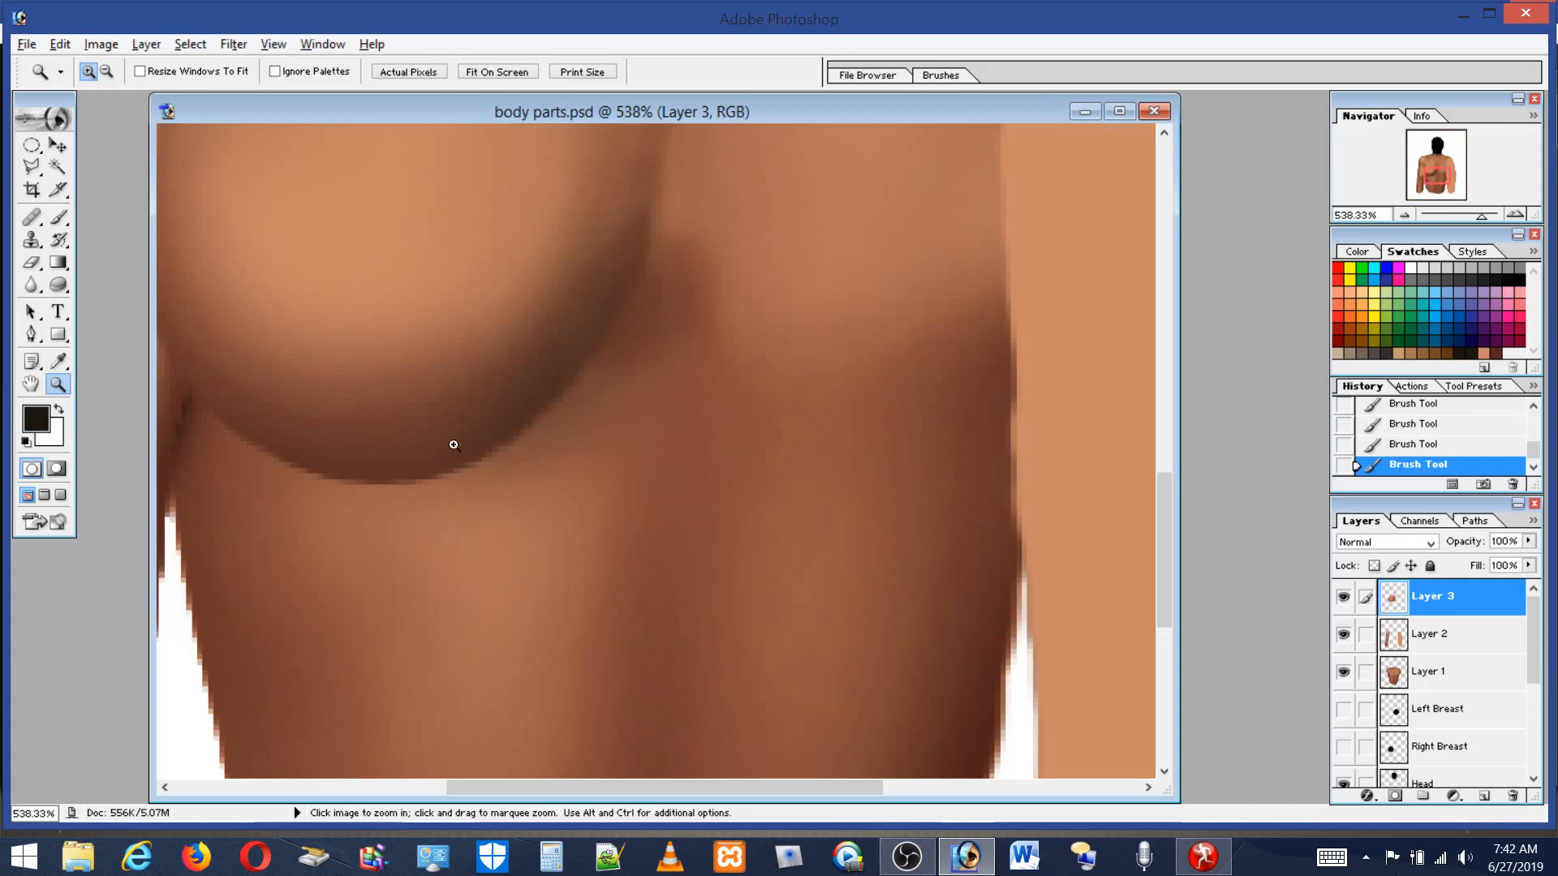
{"action": "left_click", "coordinate": [58, 217]}
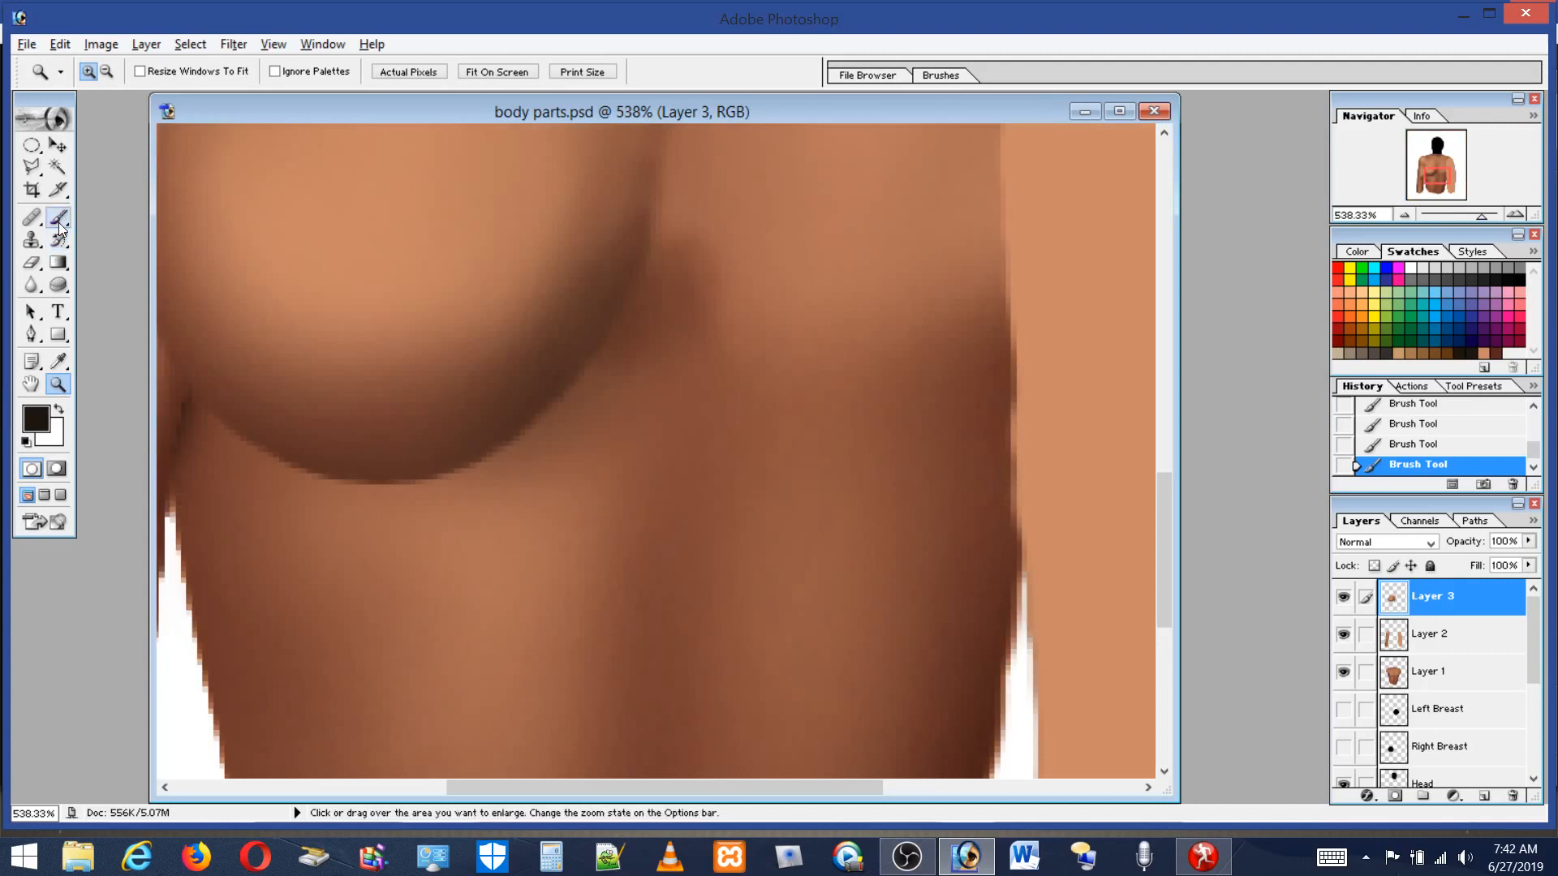
{"action": "left_click", "coordinate": [123, 73]}
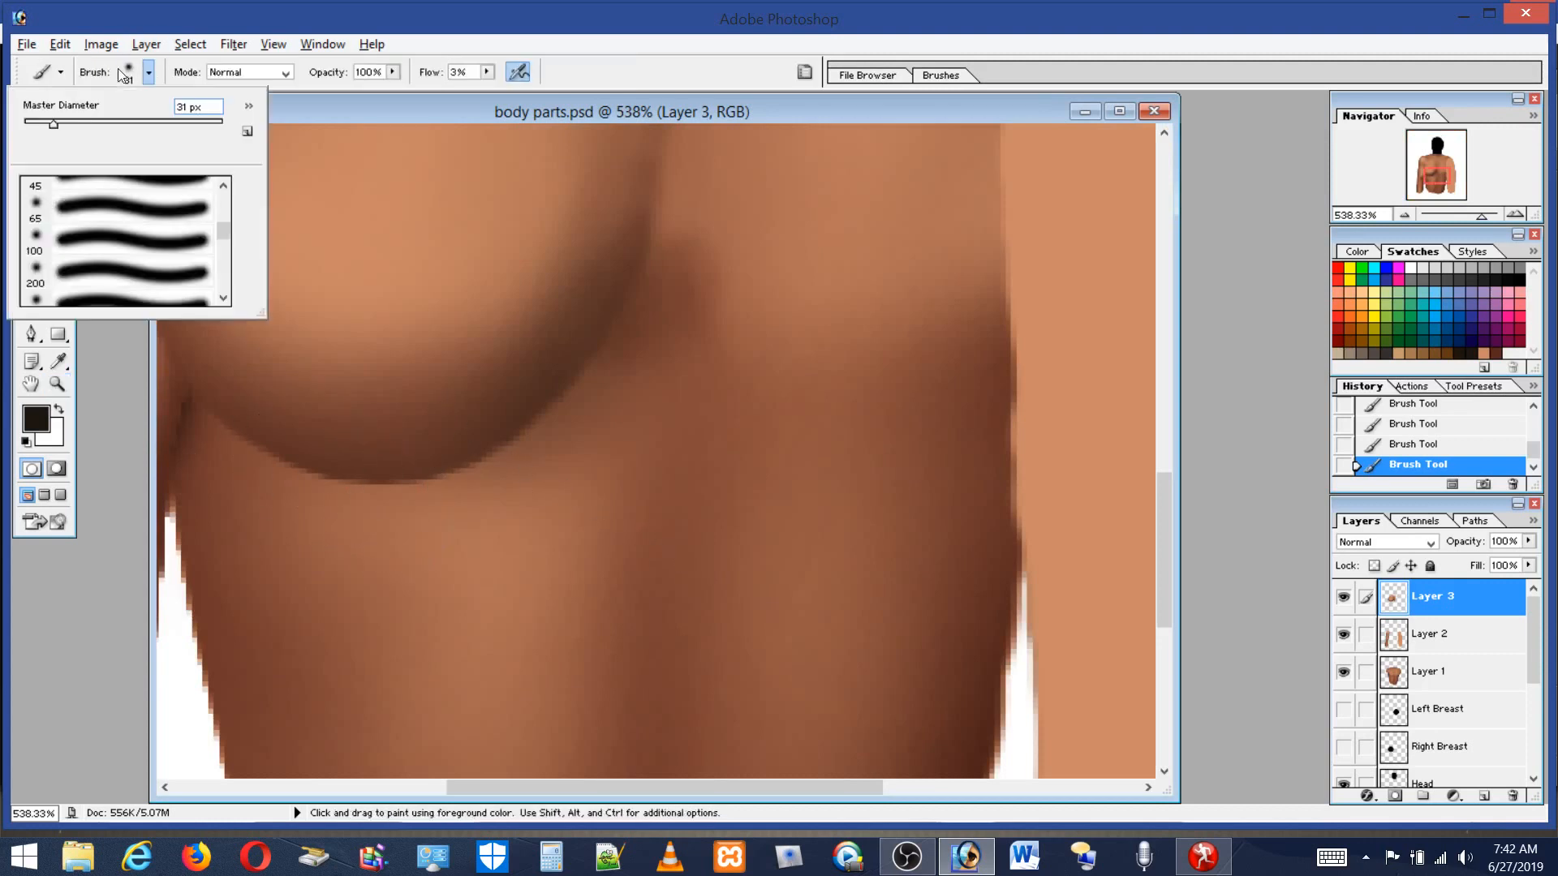
{"action": "left_click_drag", "start_coordinate": [71, 119], "coordinate": [39, 121]}
{"action": "left_click", "coordinate": [459, 520]}
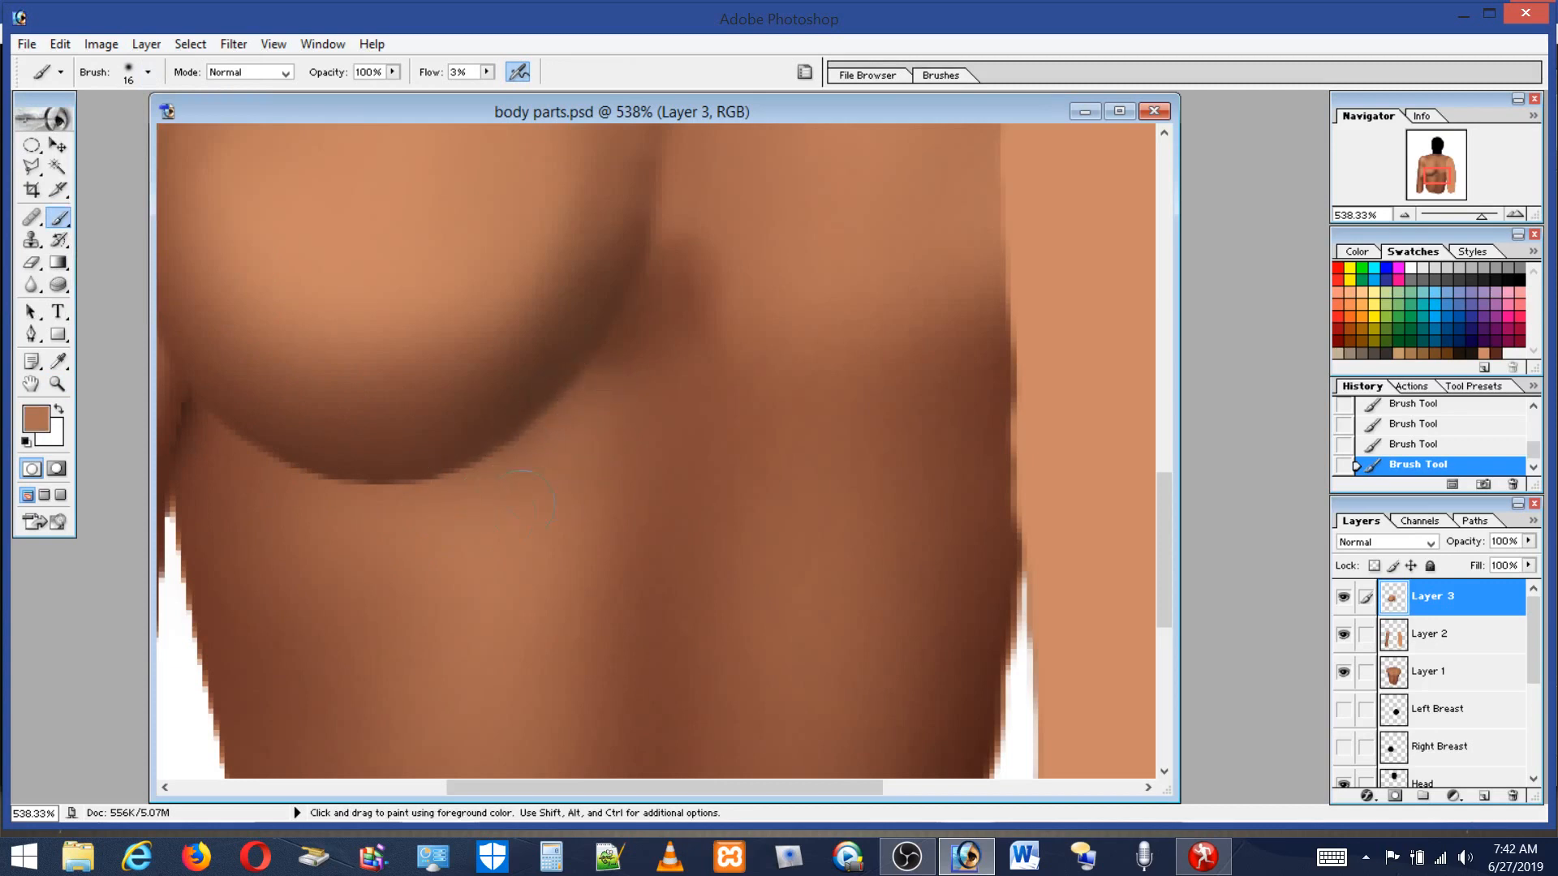
Zoom to about 923%, sample a darker brown, set the brush to 5 px and paint along the breast's lower edge.
{"action": "left_click", "coordinate": [58, 386]}
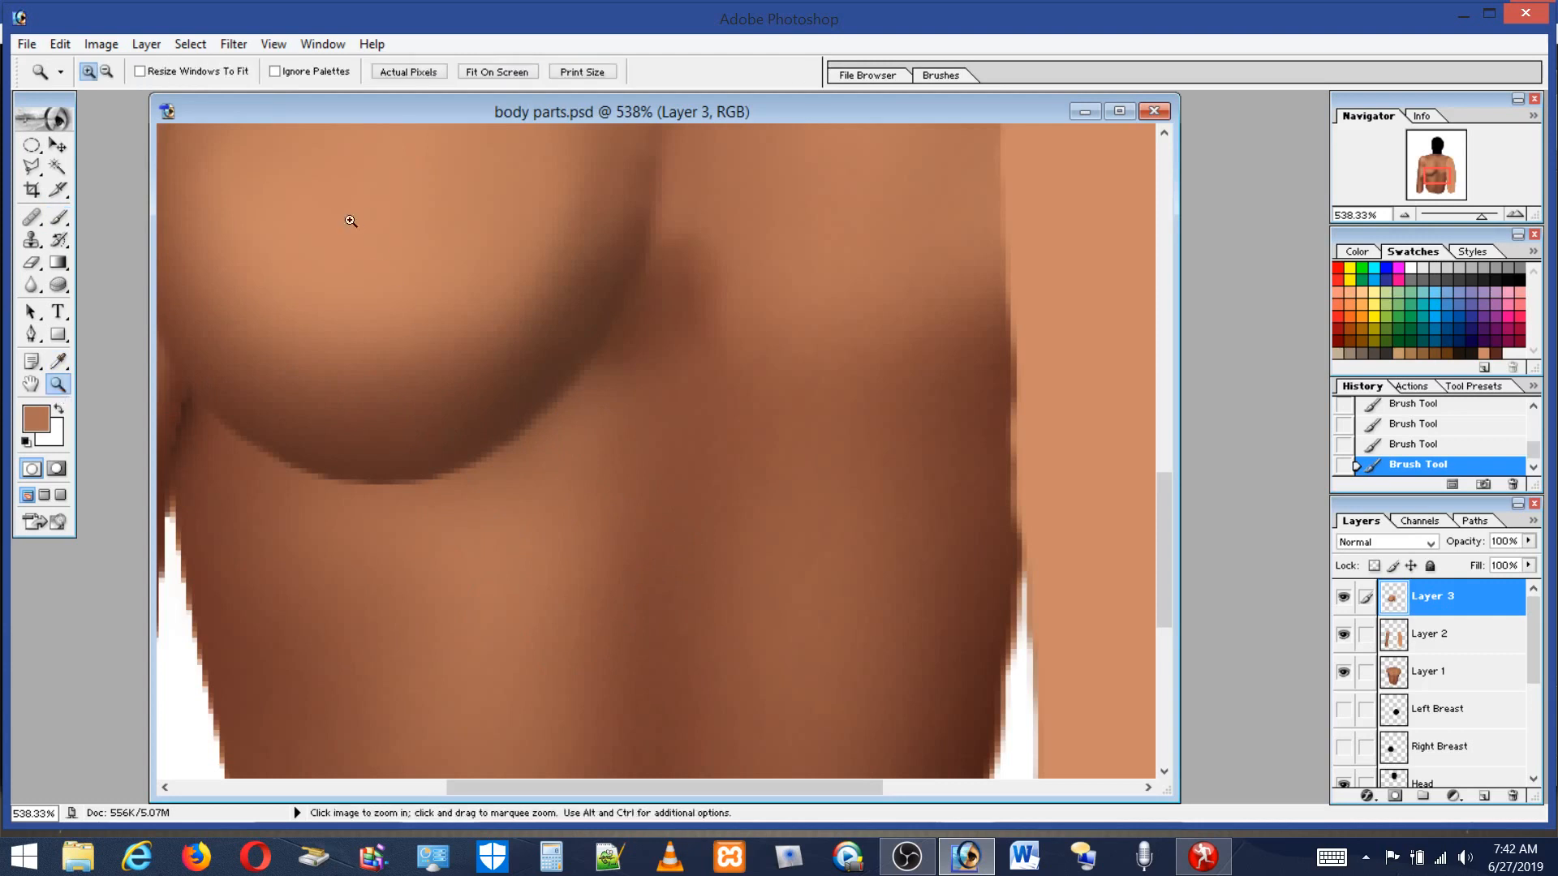
{"action": "left_click_drag", "start_coordinate": [745, 602], "coordinate": [745, 602]}
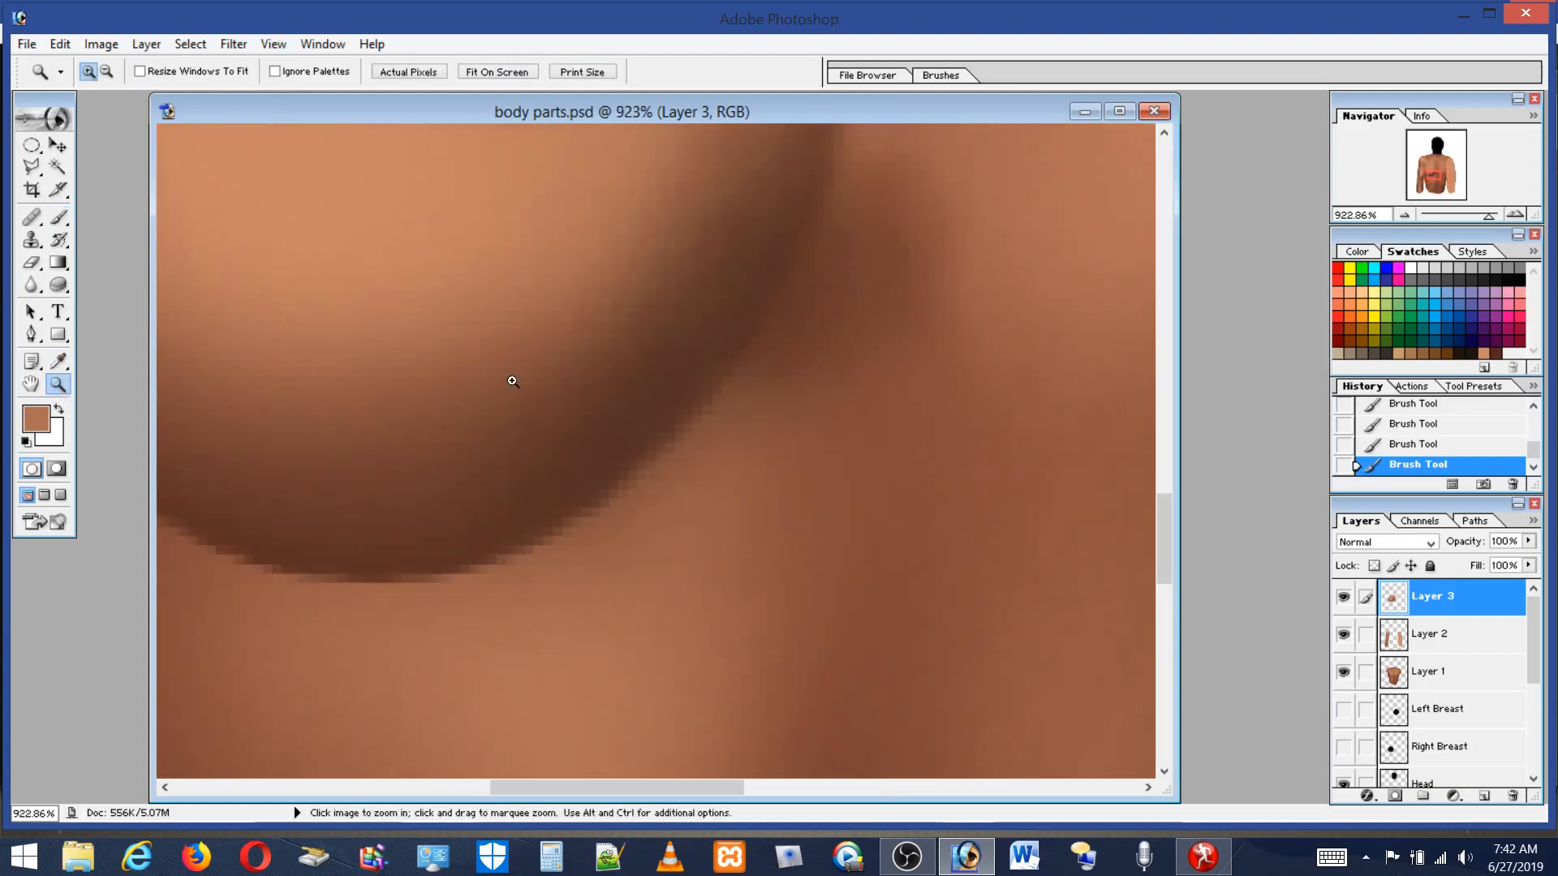
{"action": "left_click", "coordinate": [62, 220]}
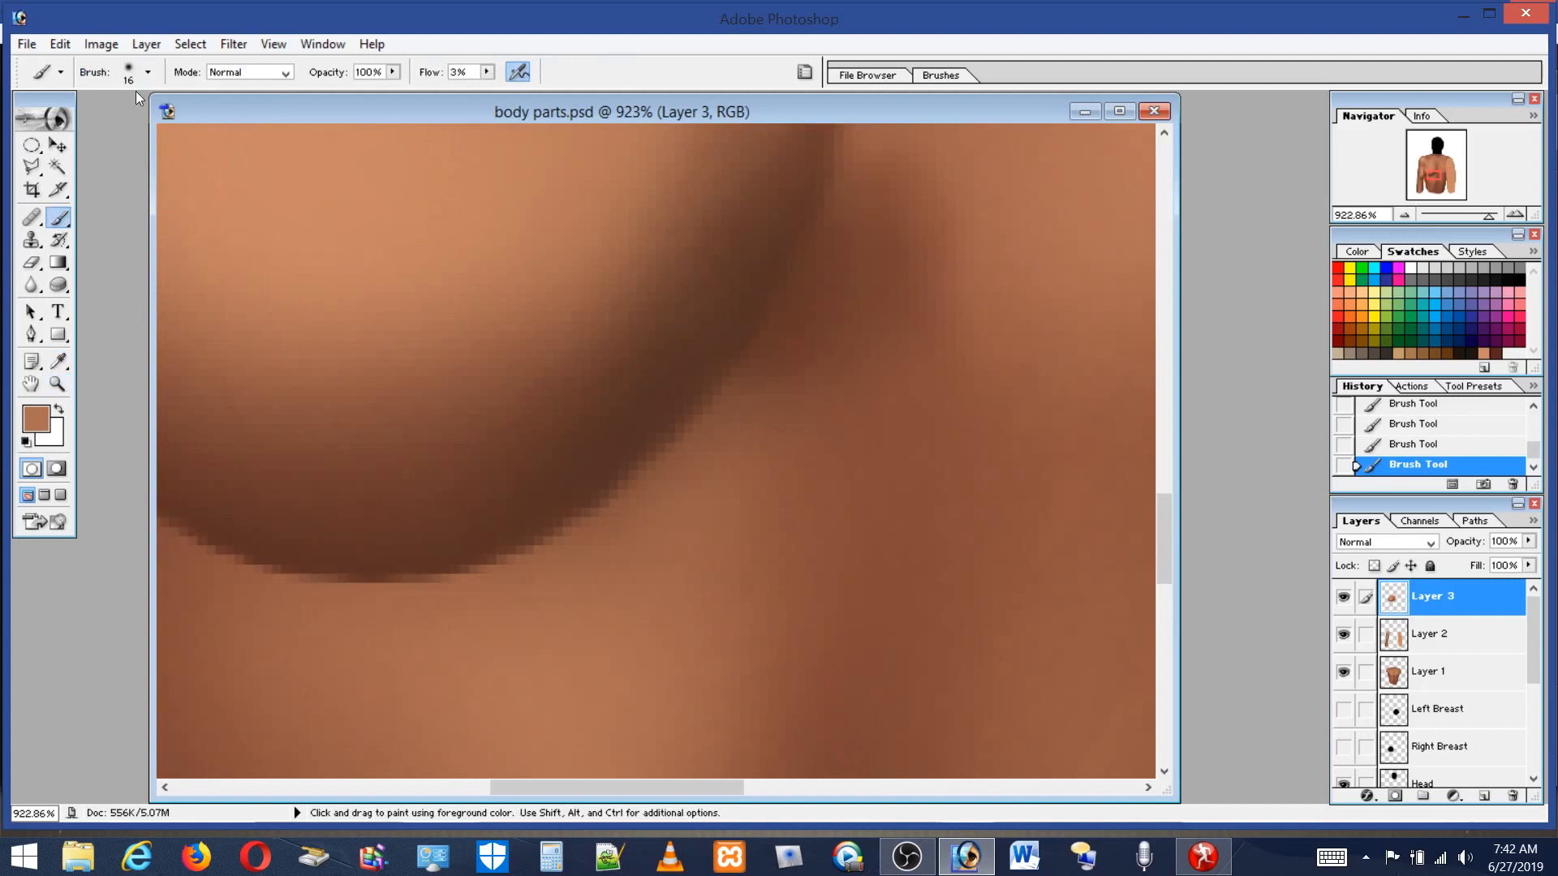
{"action": "left_click", "coordinate": [148, 72]}
{"action": "left_click_drag", "start_coordinate": [36, 128], "coordinate": [32, 130]}
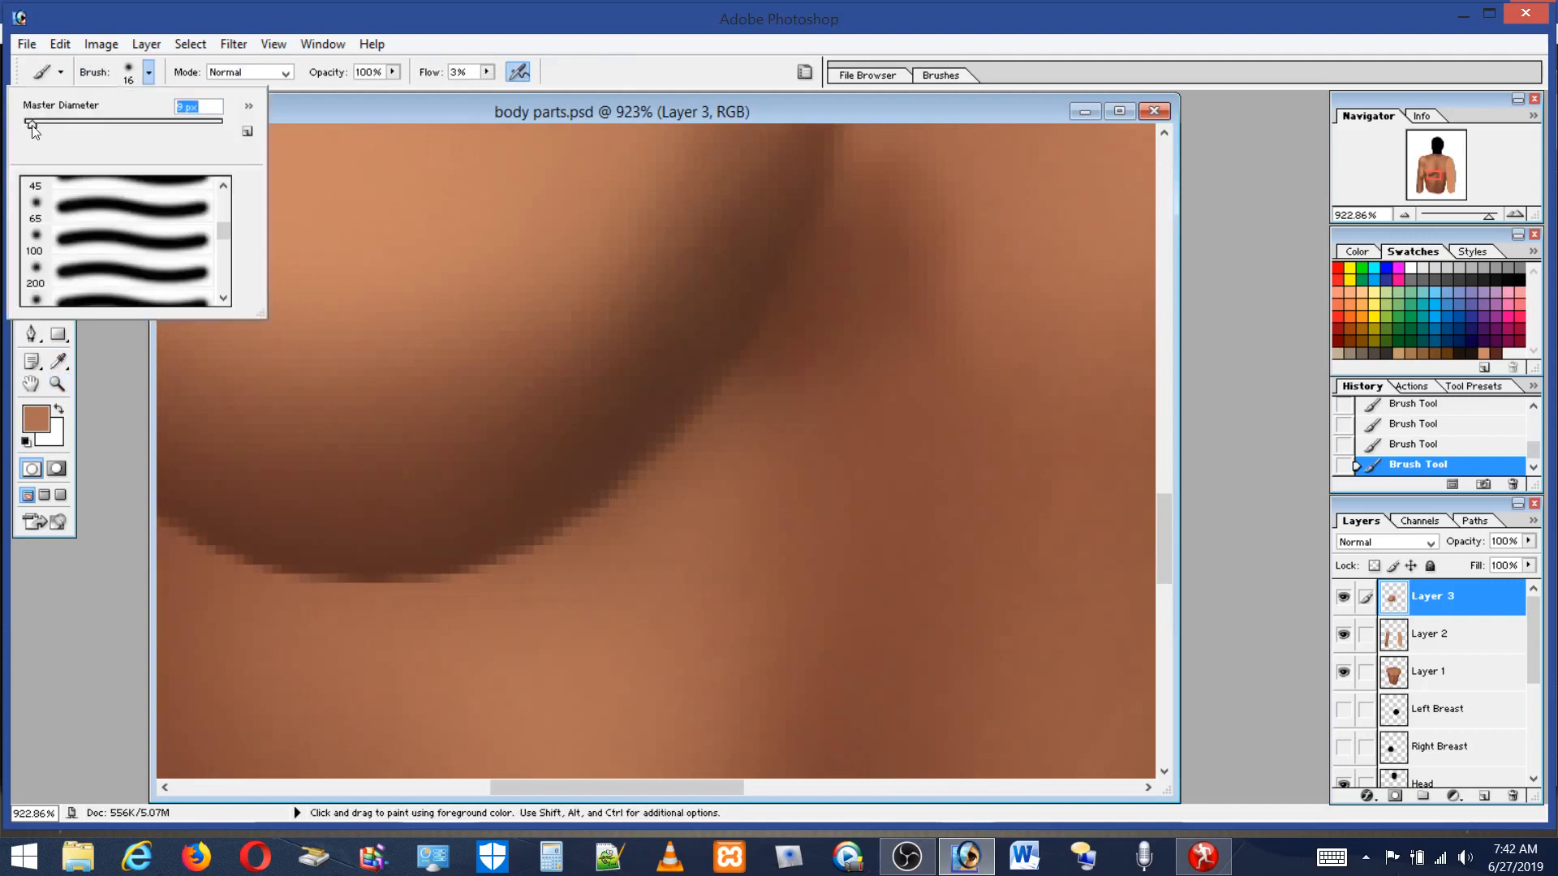
{"action": "left_click", "coordinate": [384, 559]}
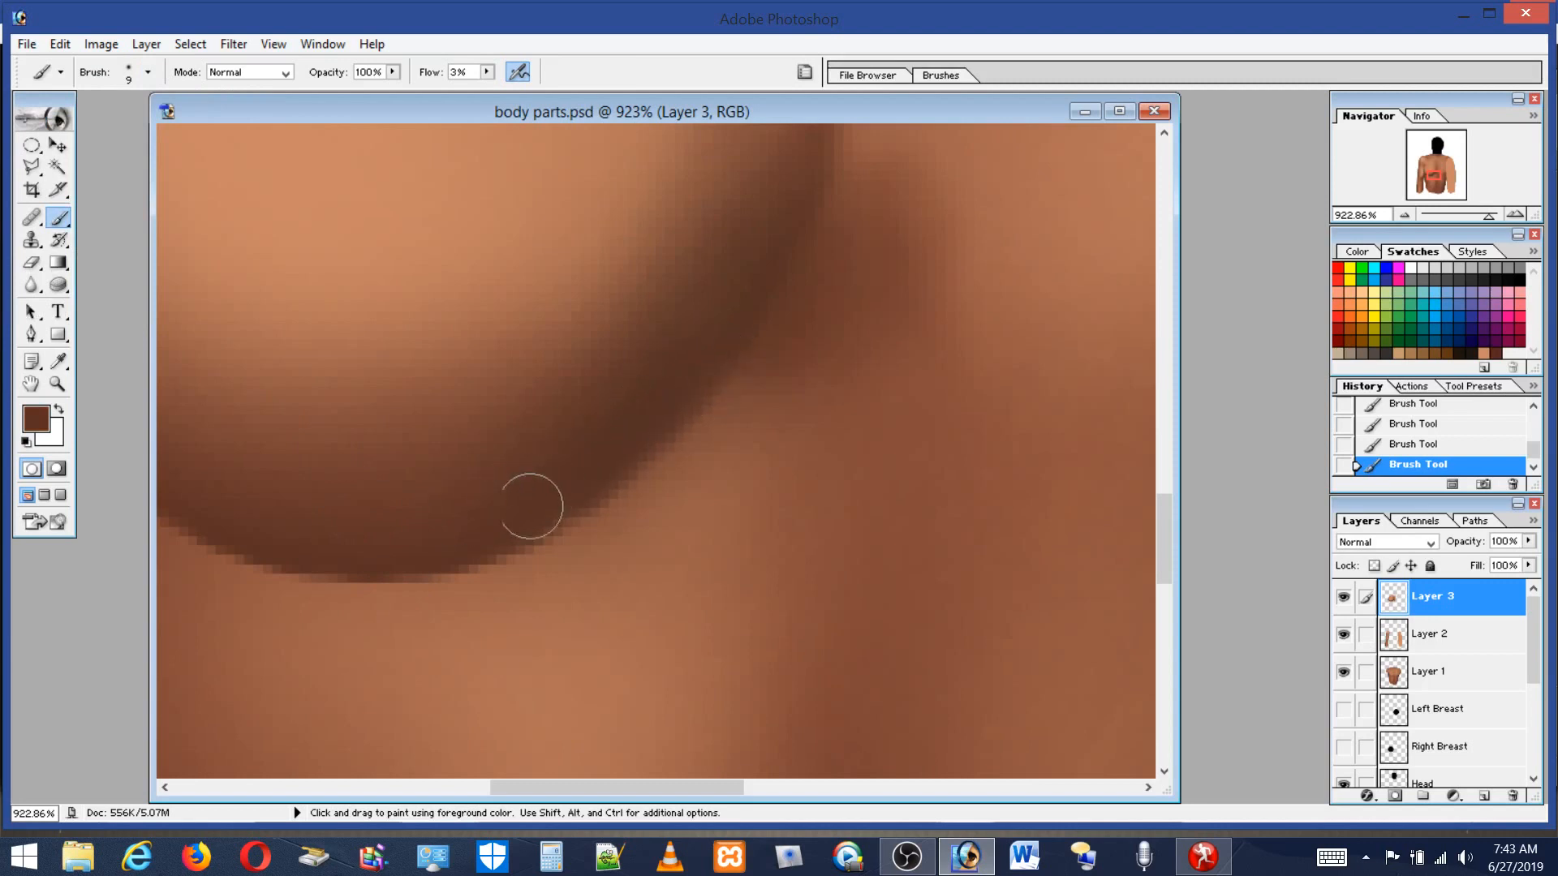
{"action": "left_click", "coordinate": [134, 76]}
{"action": "left_click_drag", "start_coordinate": [31, 127], "coordinate": [31, 130]}
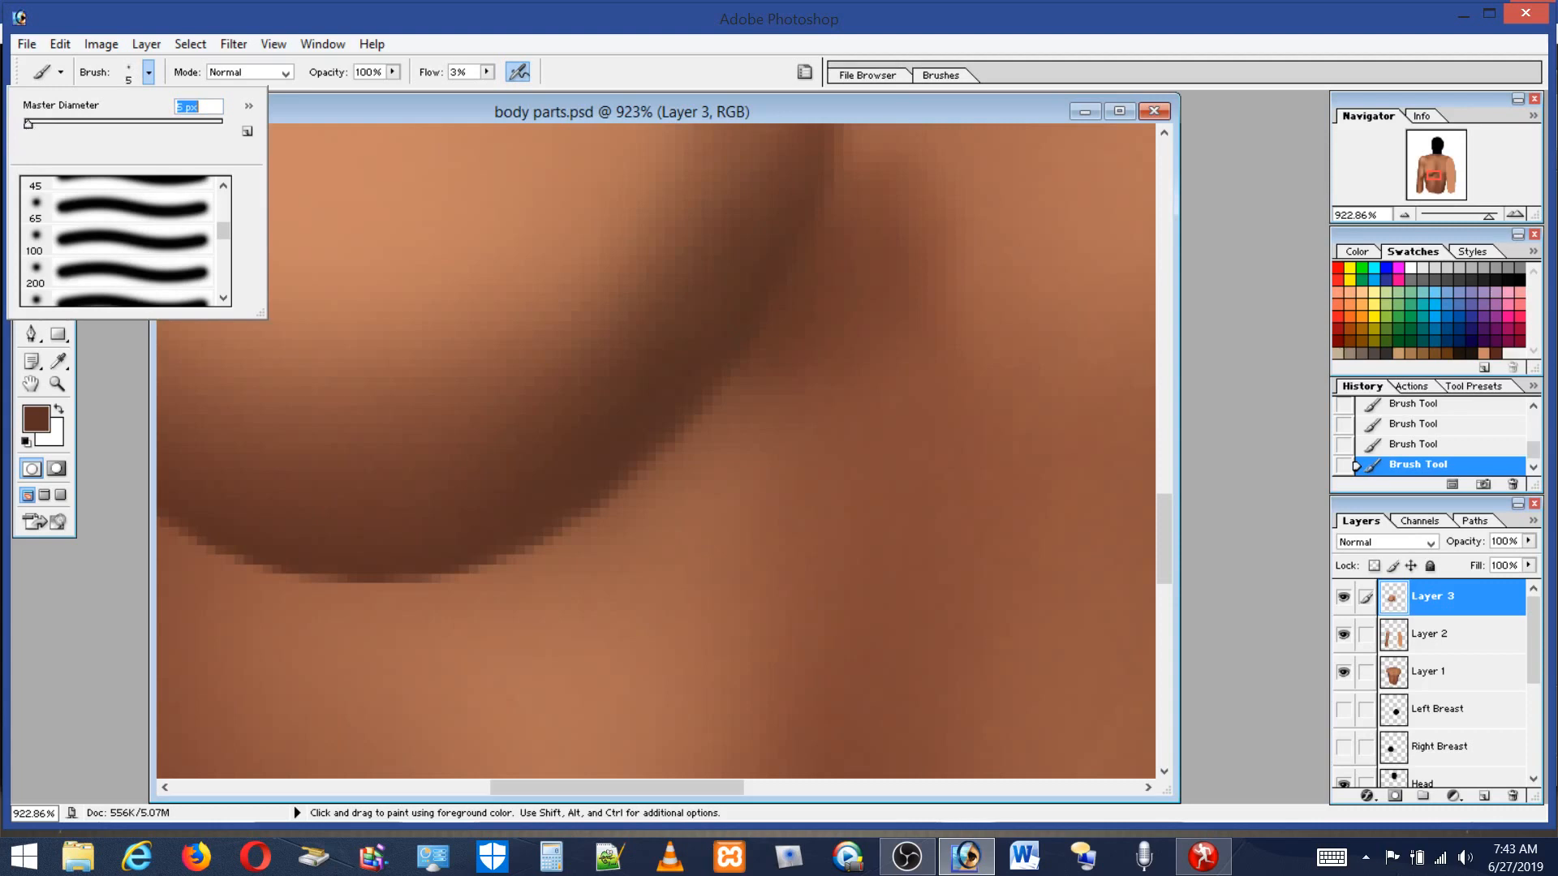
{"action": "left_click", "coordinate": [444, 554], "text": "alt"}
{"action": "mouse_move", "coordinate": [489, 543]}
{"action": "left_mouse_down"}
{"action": "mouse_move", "coordinate": [707, 392]}
{"action": "mouse_move", "coordinate": [746, 276]}
{"action": "mouse_move", "coordinate": [634, 430]}
{"action": "mouse_move", "coordinate": [536, 509]}
{"action": "left_mouse_up"}
Pick a near-black swatch and paint soft strokes along the breast's lower curve.
{"action": "left_click", "coordinate": [1477, 351]}
{"action": "mouse_move", "coordinate": [729, 352]}
{"action": "left_mouse_down"}
{"action": "mouse_move", "coordinate": [556, 531]}
{"action": "mouse_move", "coordinate": [420, 558]}
{"action": "left_mouse_up"}
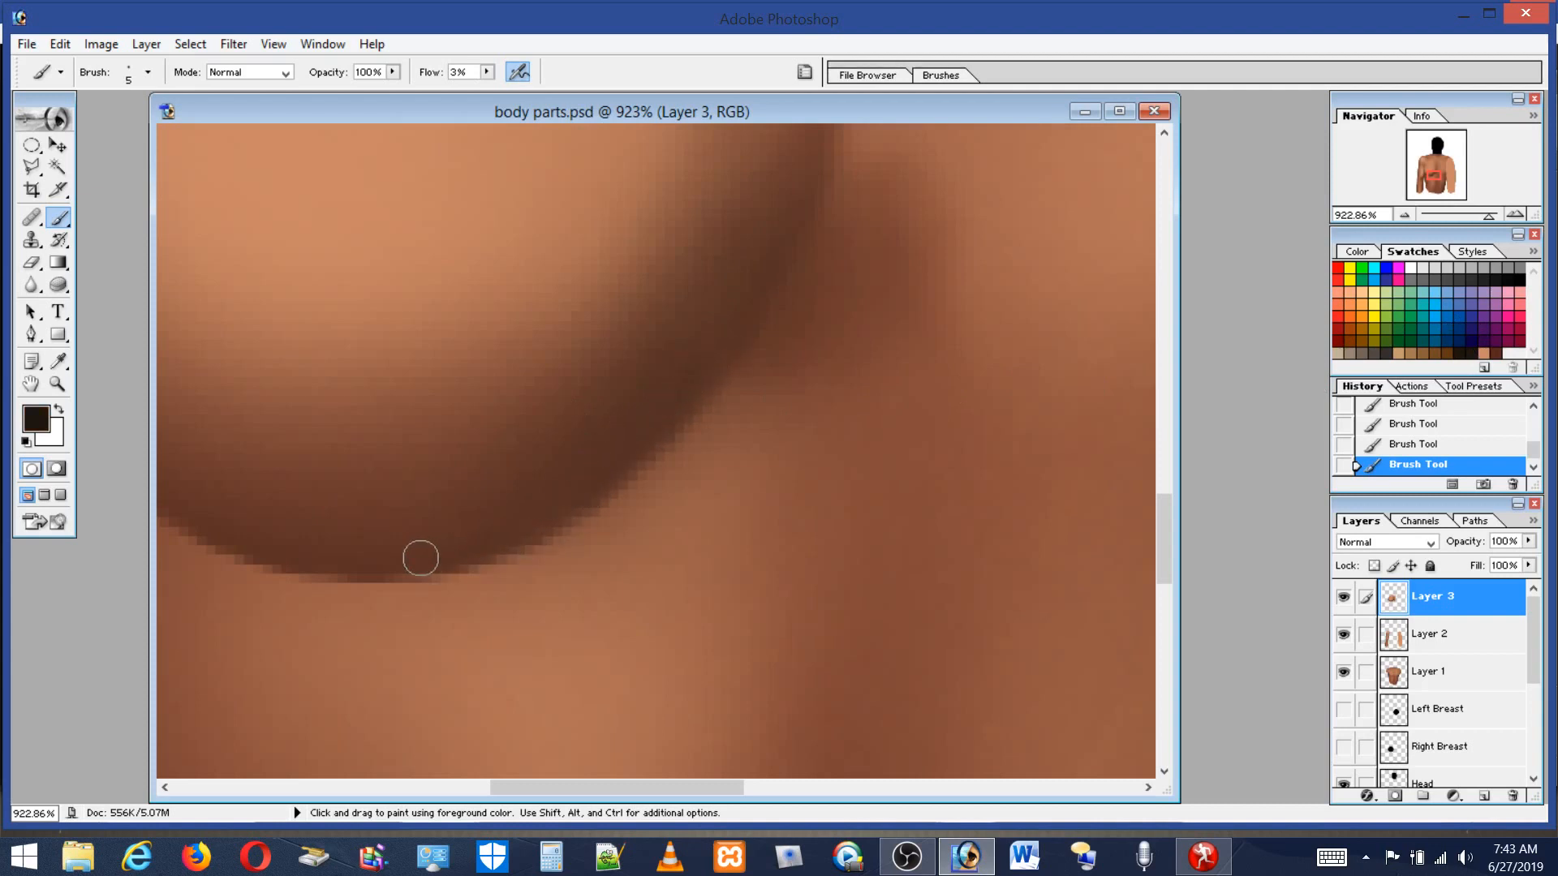
{"action": "mouse_move", "coordinate": [737, 319]}
{"action": "left_mouse_down"}
{"action": "mouse_move", "coordinate": [656, 407]}
{"action": "mouse_move", "coordinate": [493, 521]}
{"action": "left_mouse_up"}
{"action": "mouse_move", "coordinate": [612, 463]}
{"action": "left_mouse_down"}
{"action": "mouse_move", "coordinate": [514, 539]}
{"action": "mouse_move", "coordinate": [442, 567]}
{"action": "left_mouse_up"}
Toggle the painted layers' visibility to compare them, leaving Layer 3, Layer 2 and Layer 1 hidden.
{"action": "double_click", "coordinate": [58, 384]}
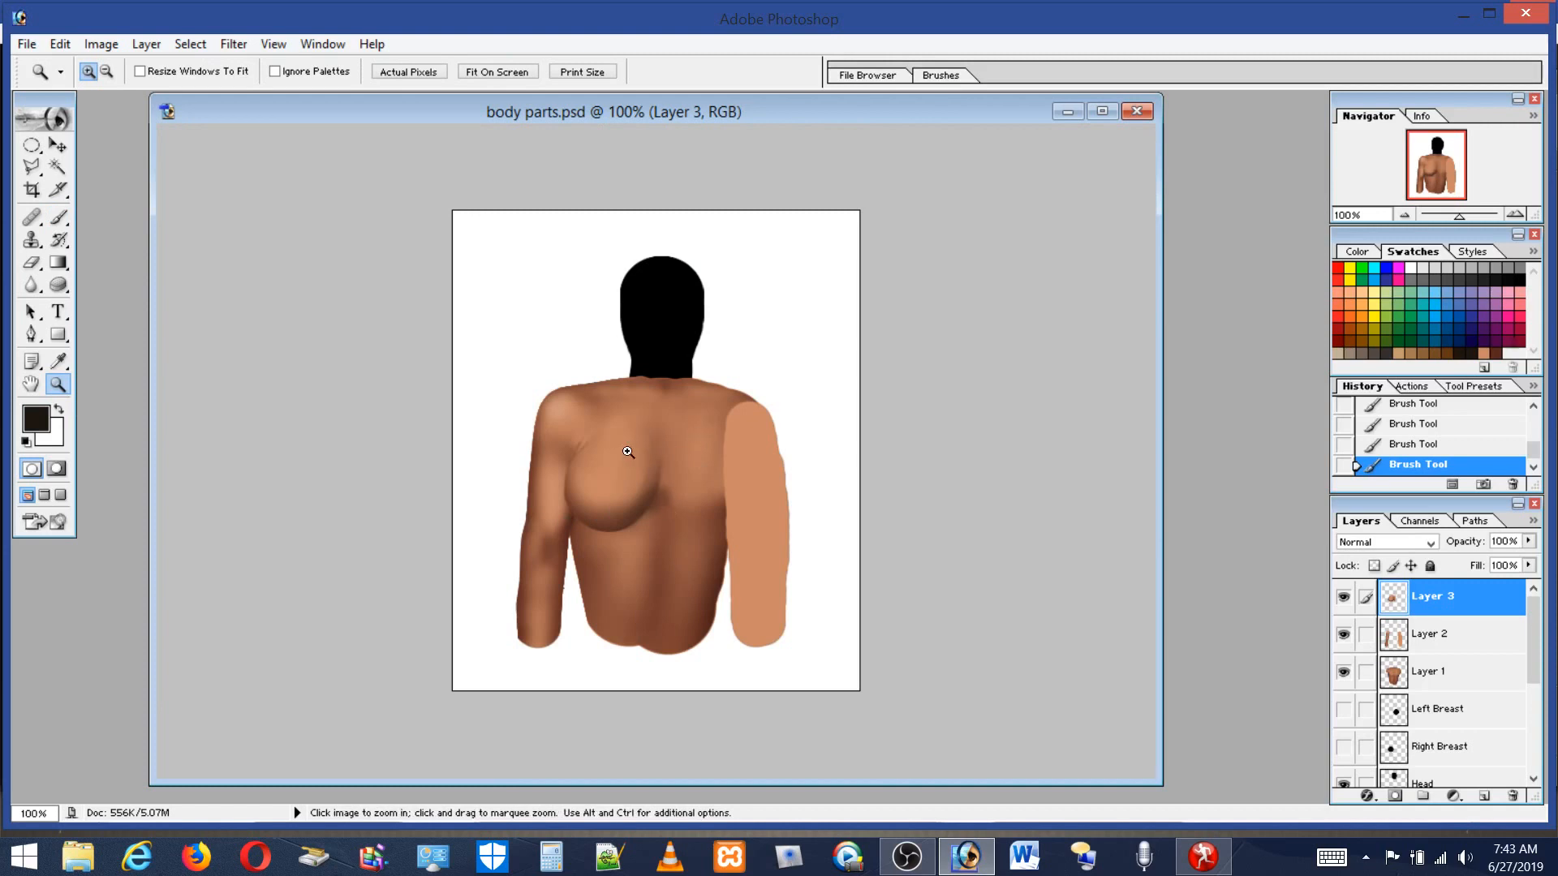
{"action": "left_click", "coordinate": [1339, 600]}
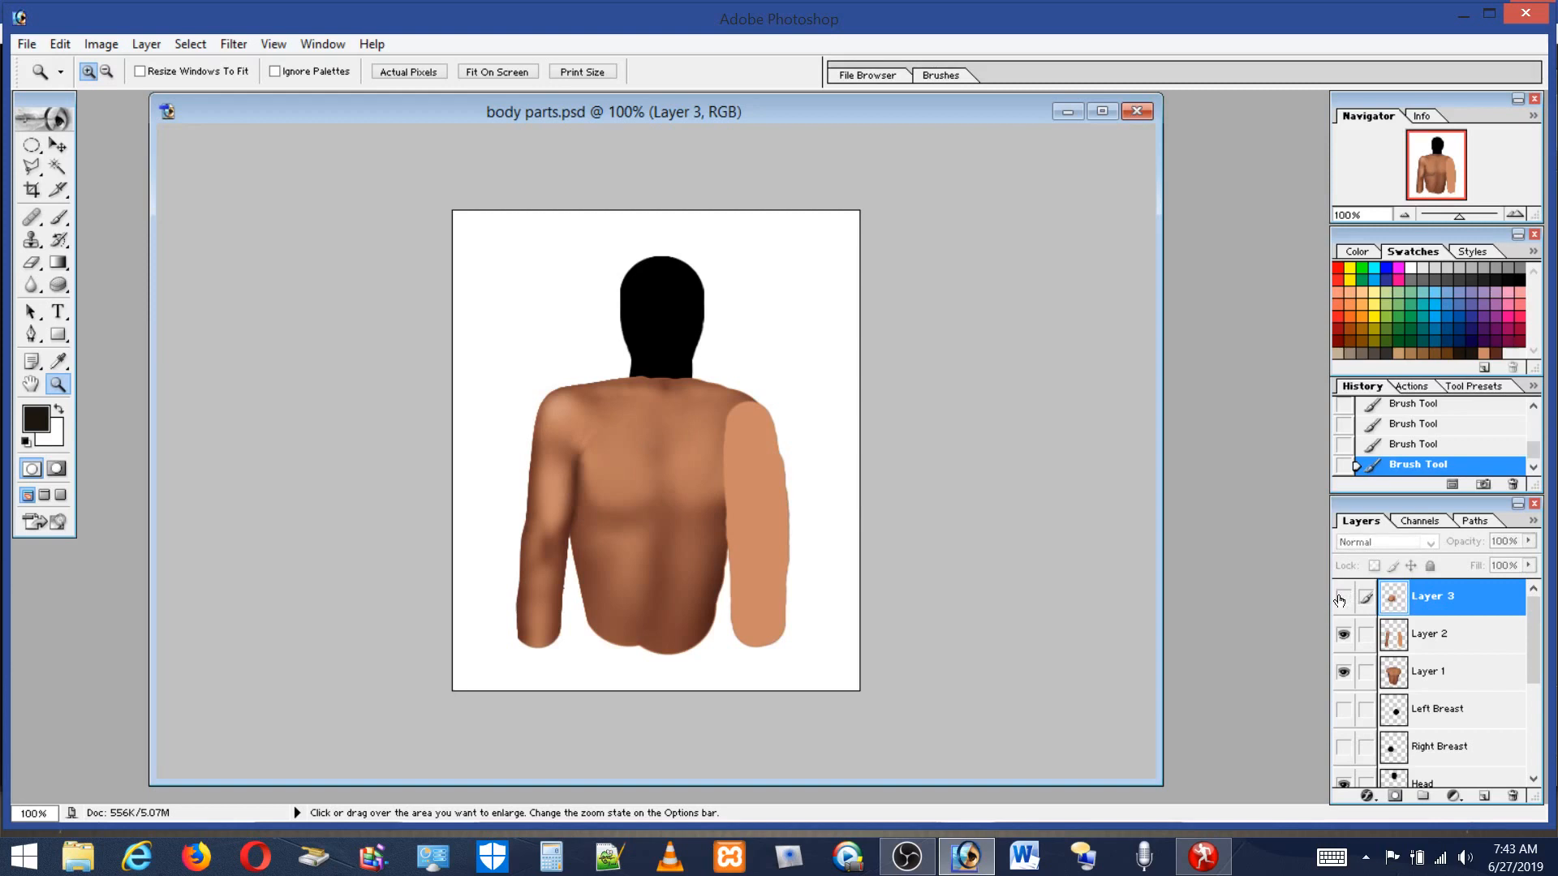
{"action": "left_click", "coordinate": [1339, 601]}
{"action": "left_click", "coordinate": [1339, 600]}
{"action": "left_click", "coordinate": [1339, 600]}
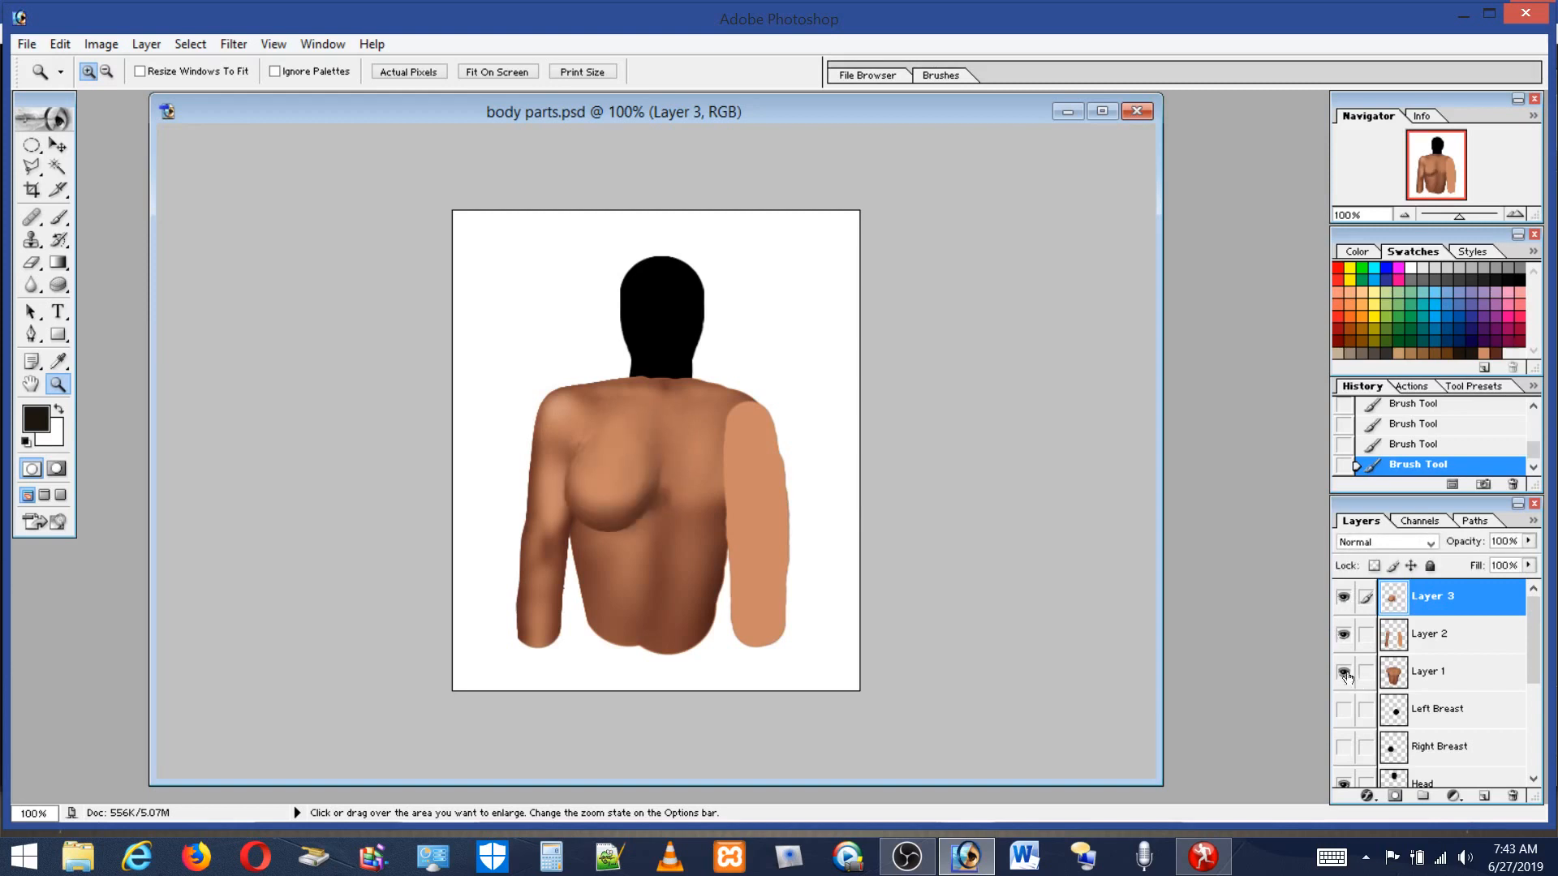
{"action": "left_click", "coordinate": [1338, 638]}
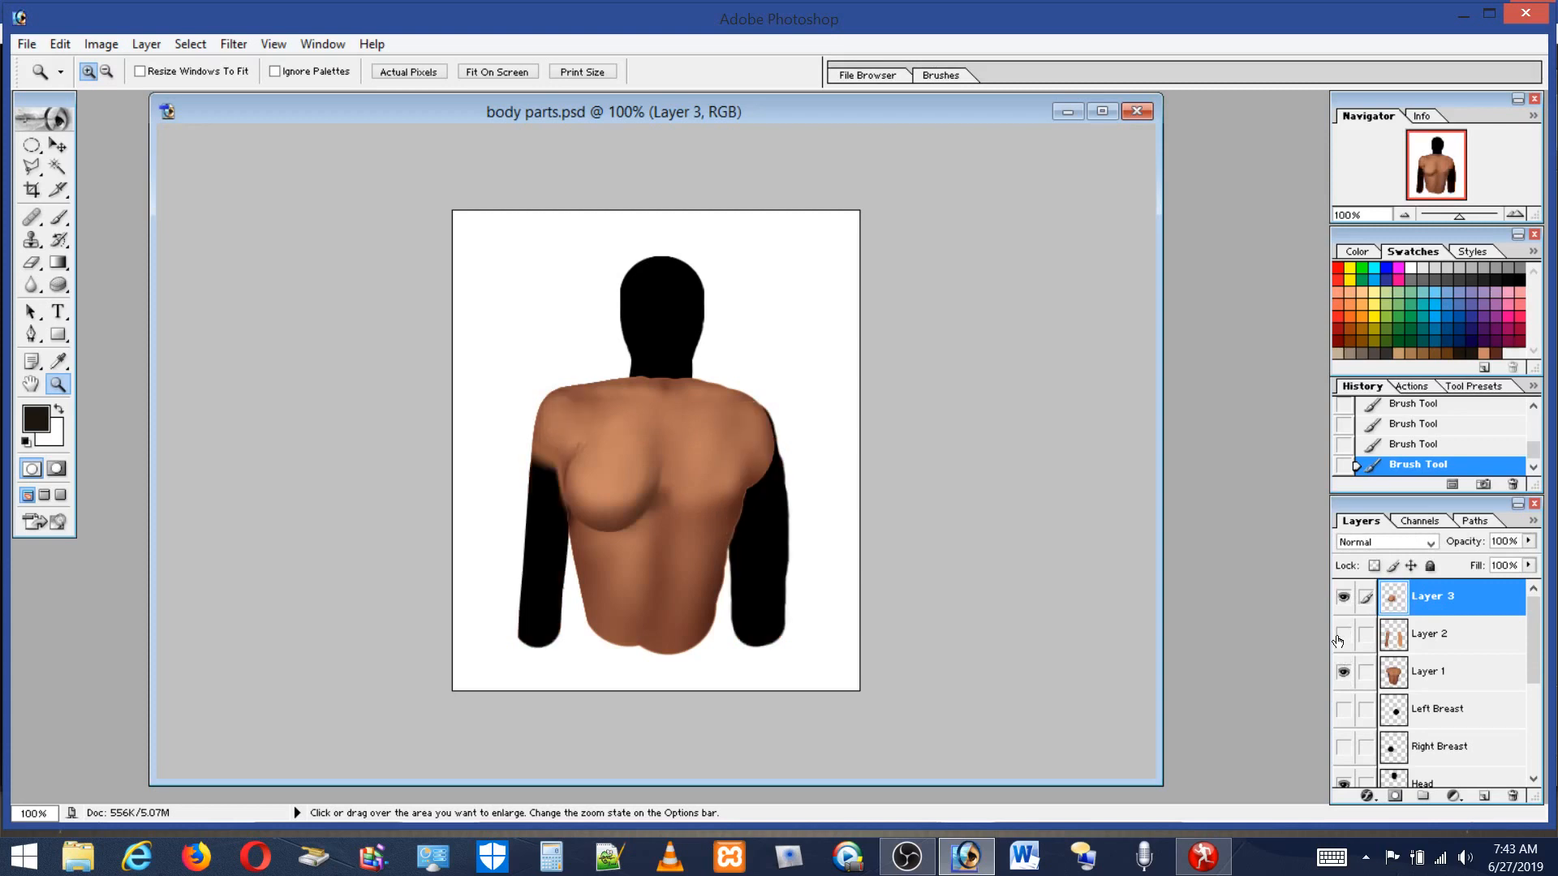
{"action": "left_click", "coordinate": [1338, 638]}
{"action": "left_click", "coordinate": [1343, 600]}
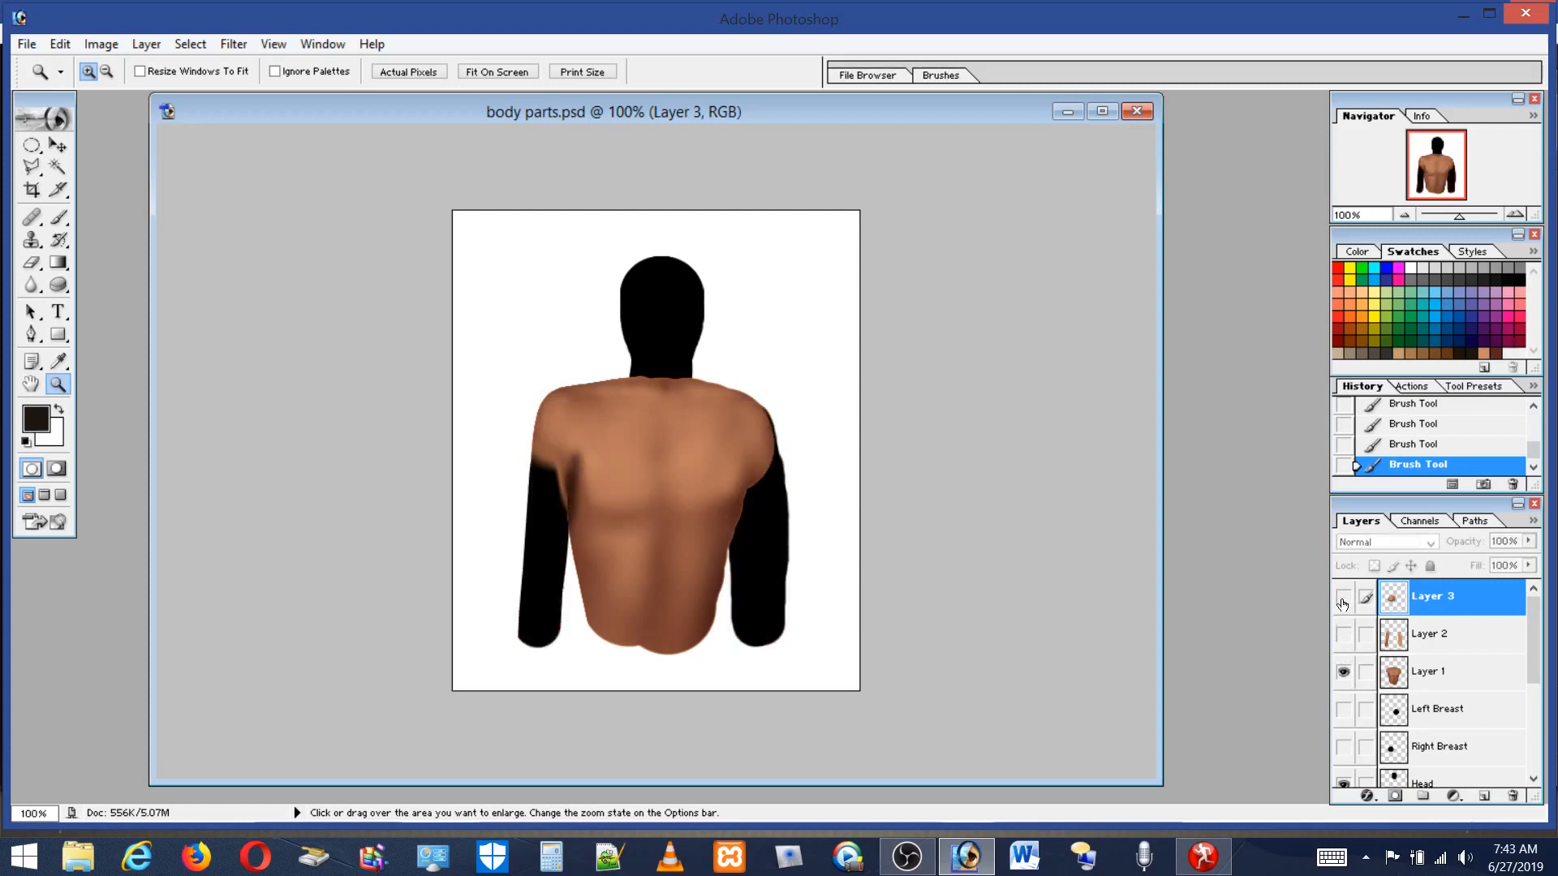
{"action": "left_click", "coordinate": [1345, 672]}
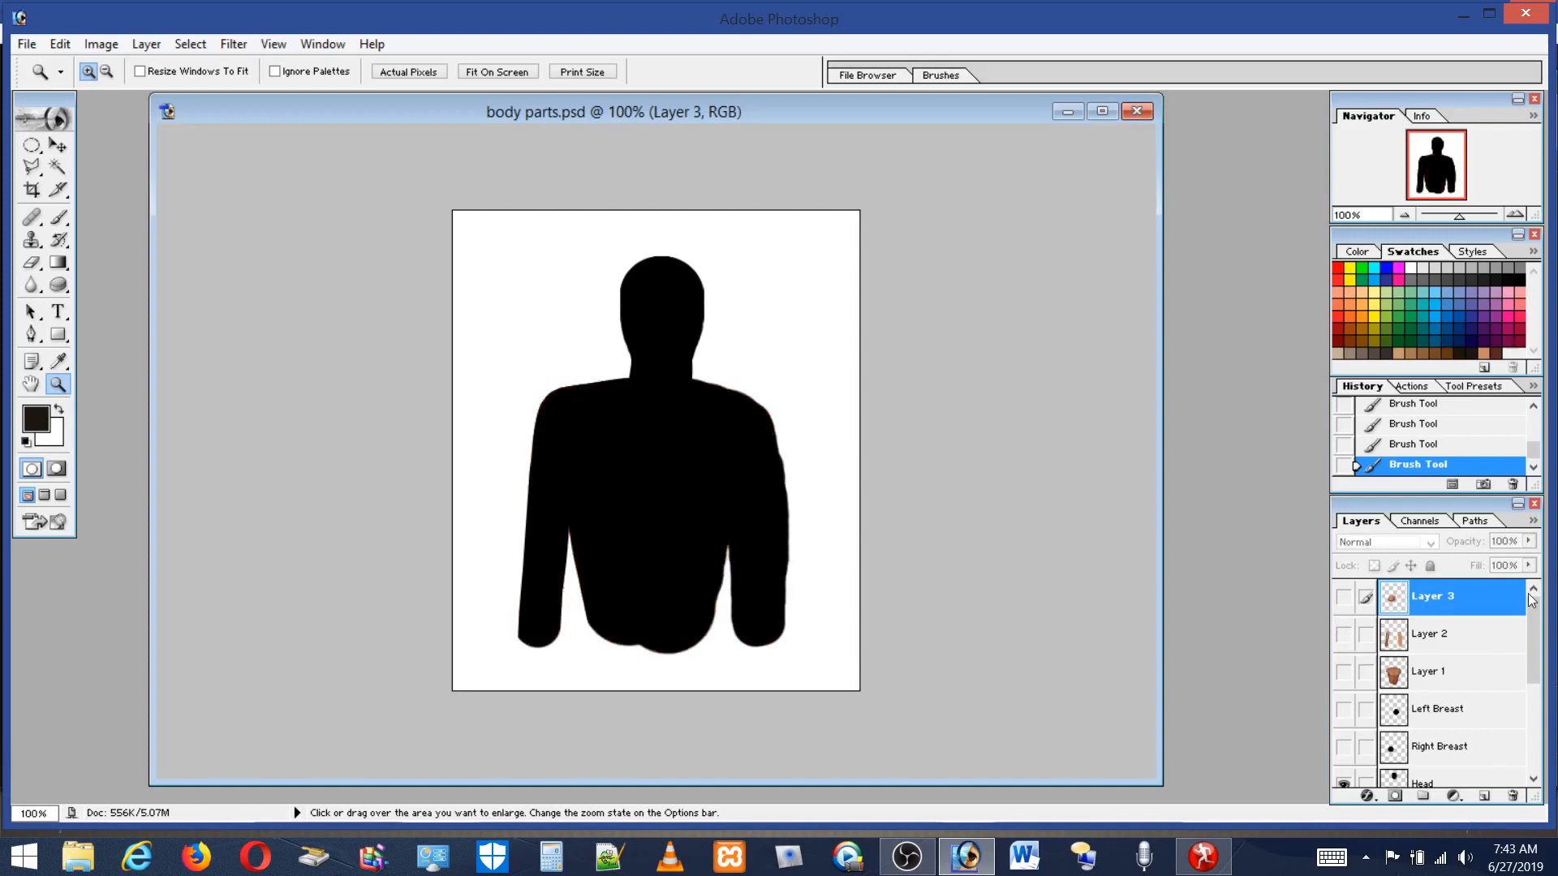
Set the Body template layer's opacity to 70%.
{"action": "left_click_drag", "start_coordinate": [1533, 617], "coordinate": [1550, 704]}
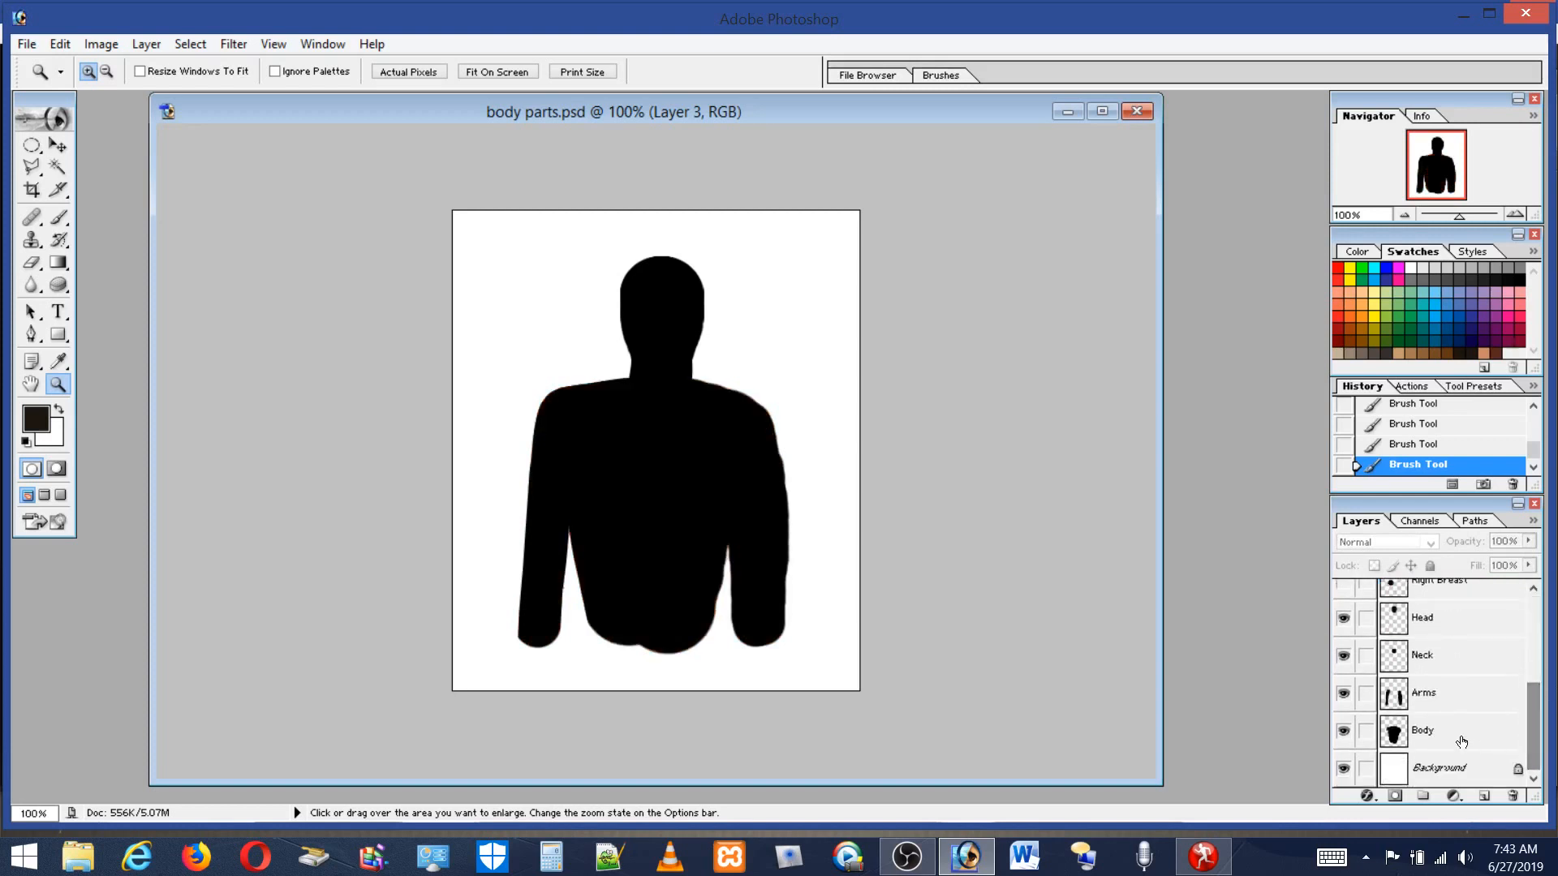
{"action": "left_click", "coordinate": [1416, 732]}
{"action": "left_click", "coordinate": [1529, 543]}
{"action": "left_click", "coordinate": [1495, 563]}
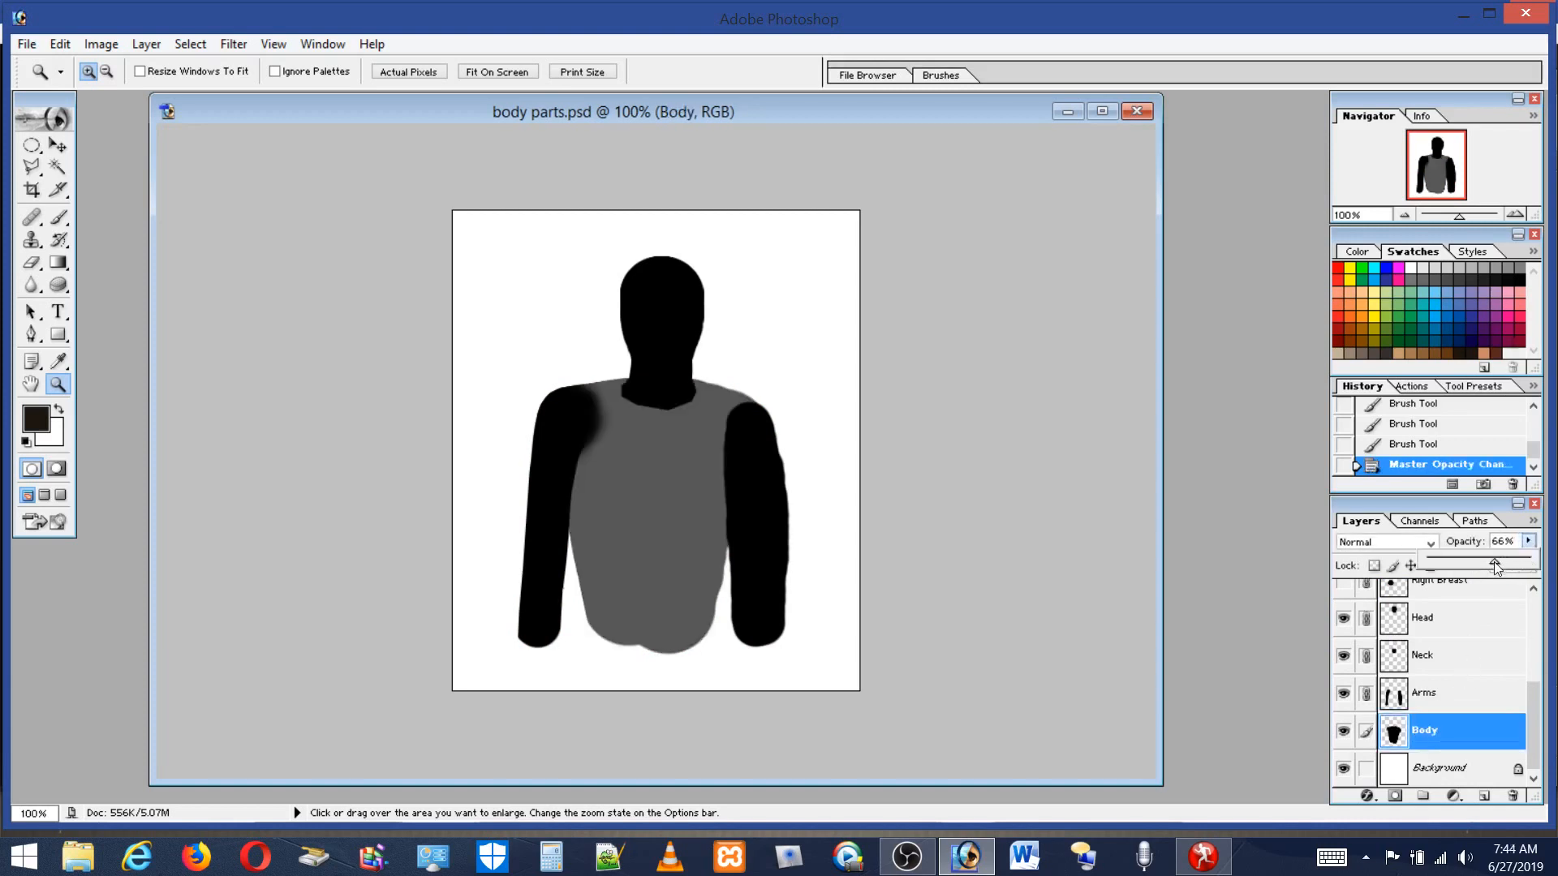
{"action": "left_click_drag", "start_coordinate": [1493, 563], "coordinate": [1492, 569]}
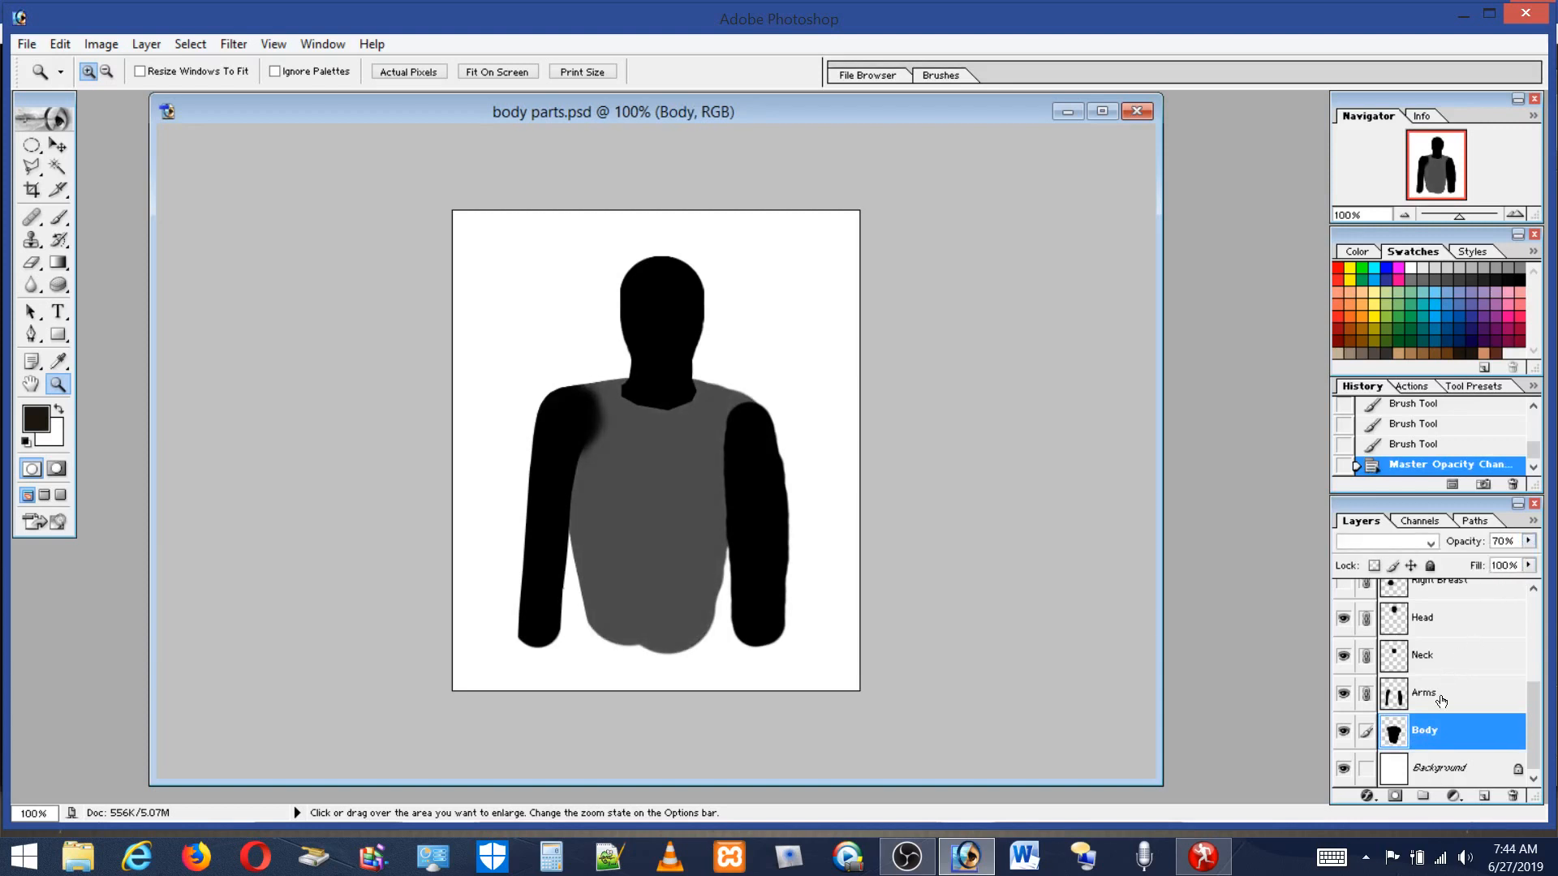
Set the Arms template layer's opacity to 70%.
{"action": "left_click", "coordinate": [1440, 698]}
{"action": "left_click", "coordinate": [1528, 541]}
{"action": "left_click", "coordinate": [1502, 561]}
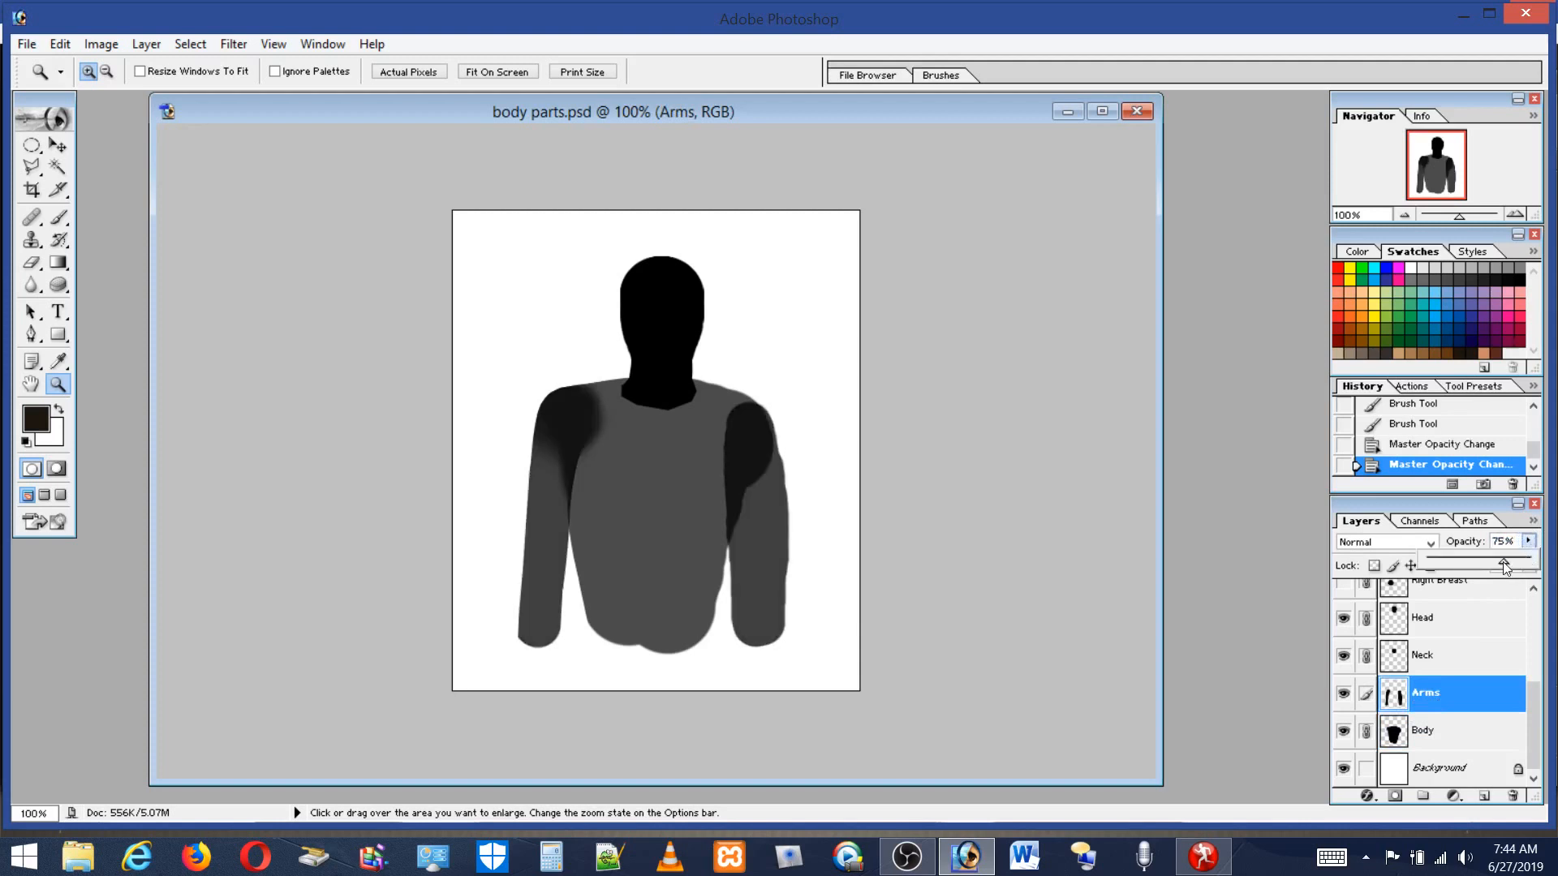
{"action": "left_click_drag", "start_coordinate": [1501, 562], "coordinate": [1499, 561]}
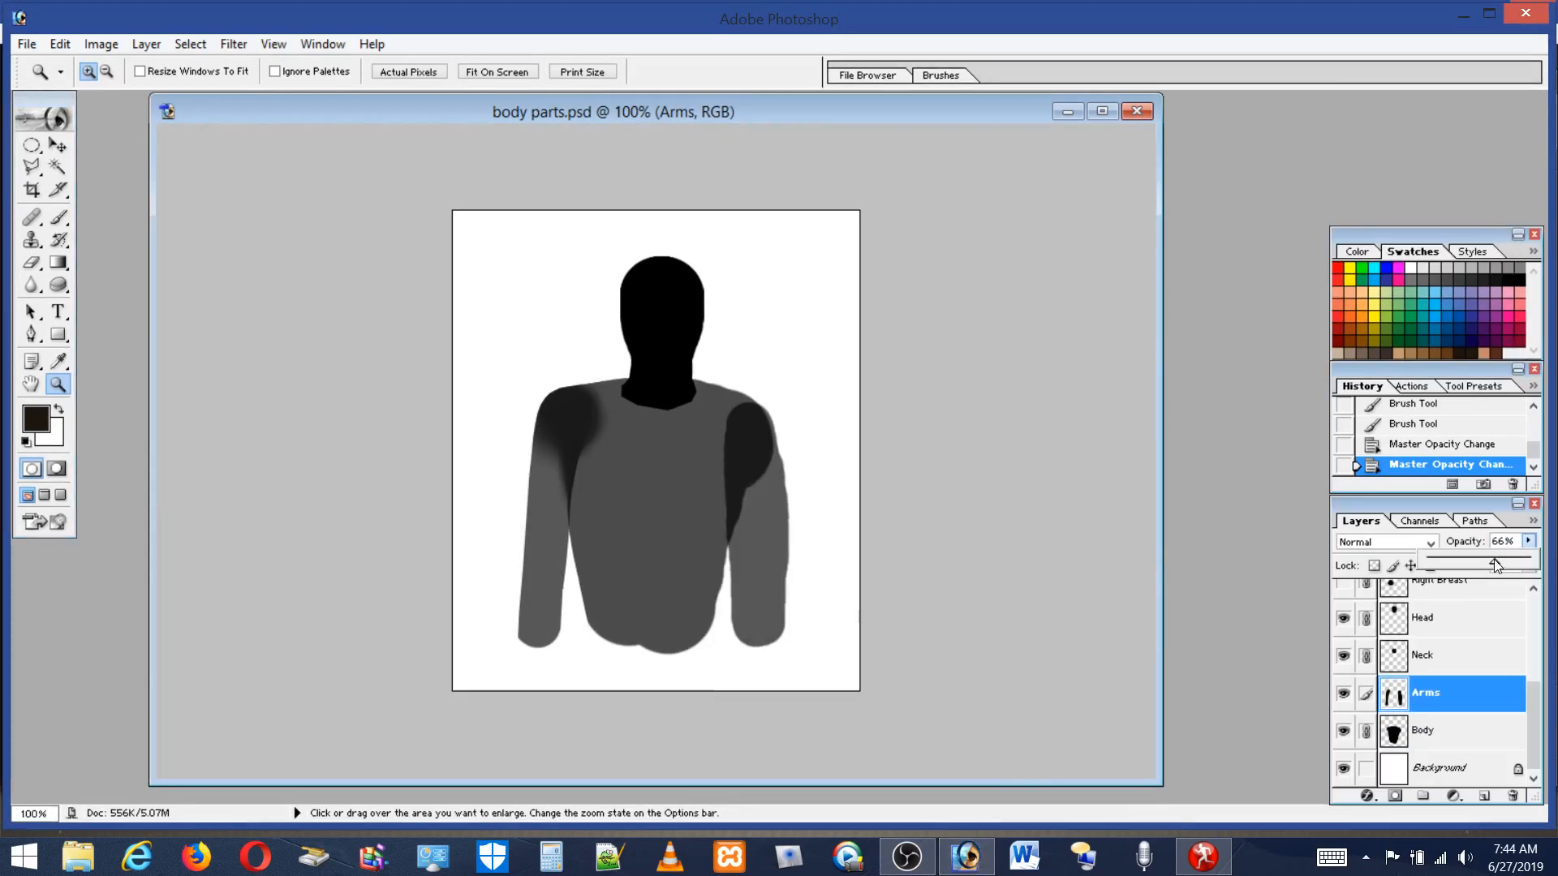
{"action": "left_click_drag", "start_coordinate": [1498, 566], "coordinate": [1500, 542]}
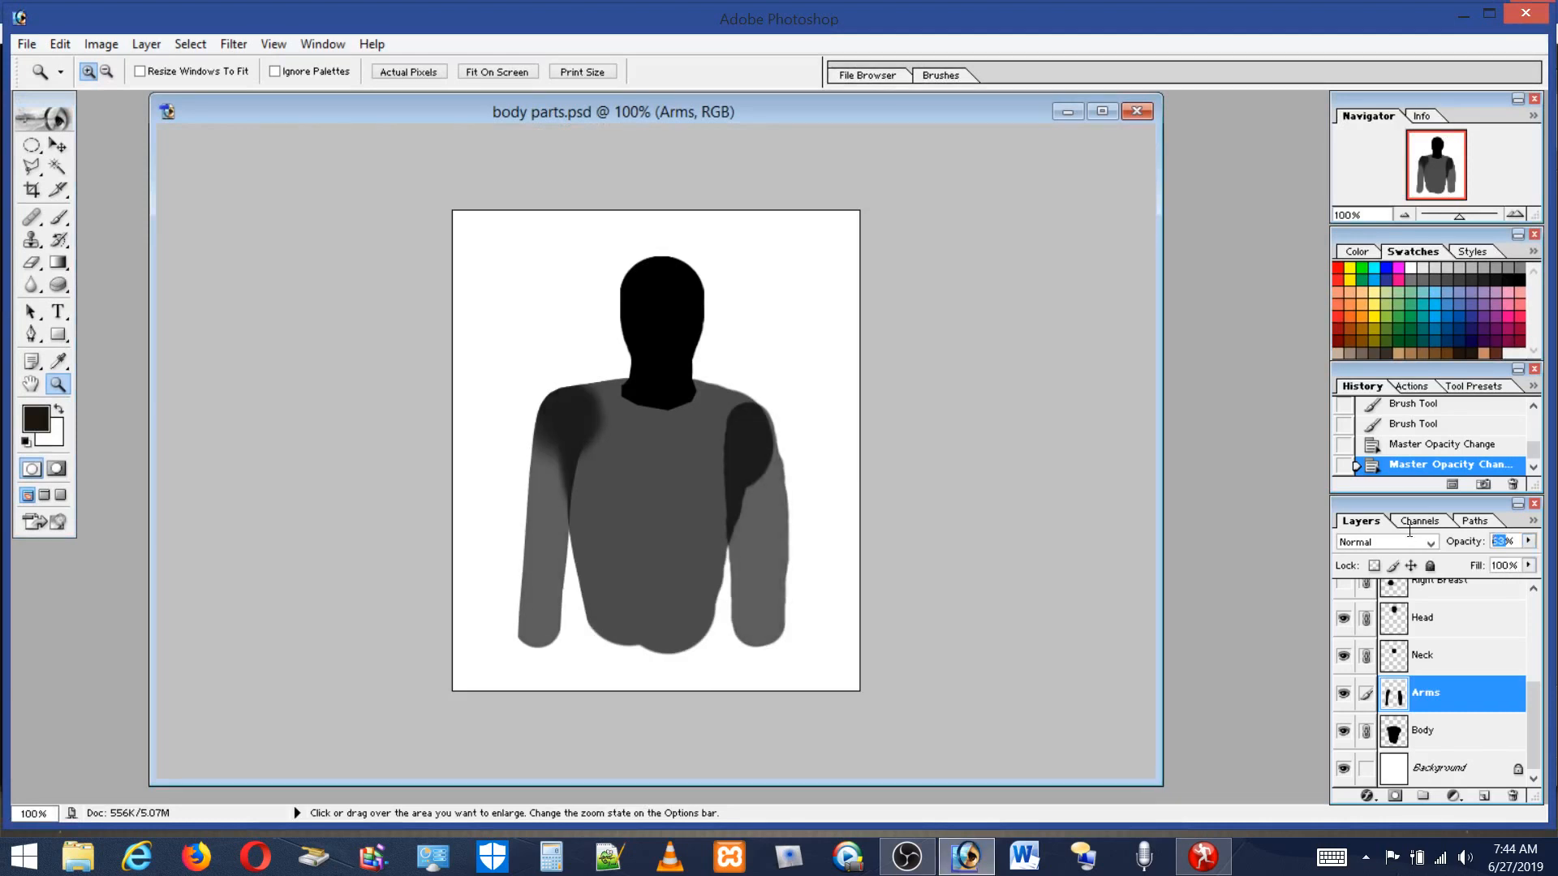
{"action": "type", "text": "70"}
{"action": "key", "text": "Return"}
Set the Neck template layer's opacity to 70%.
{"action": "left_click", "coordinate": [1461, 663]}
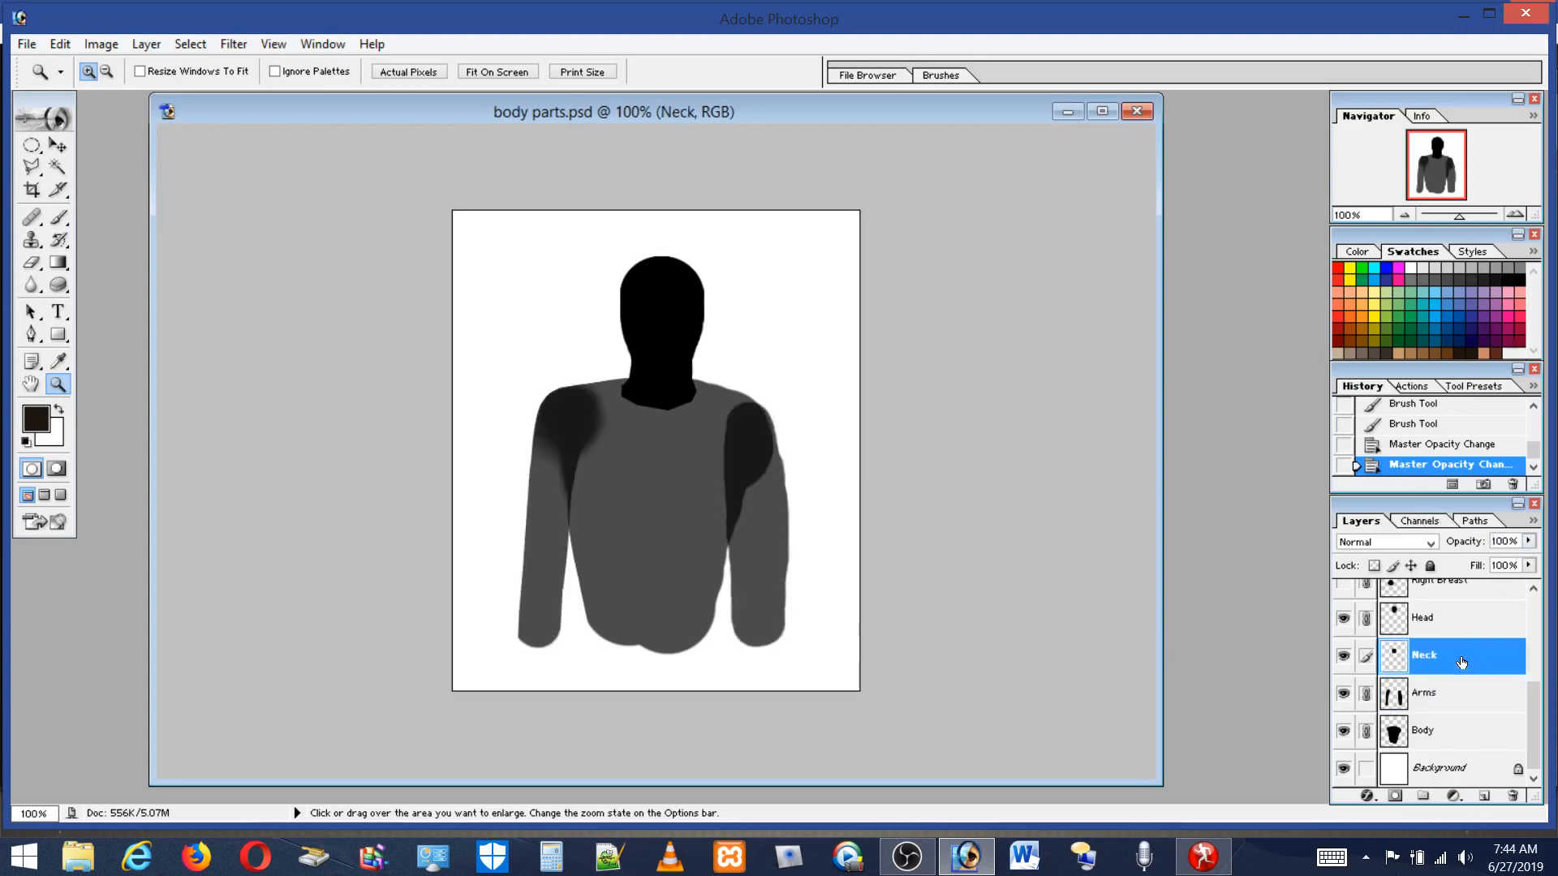
{"action": "type", "text": "0"}
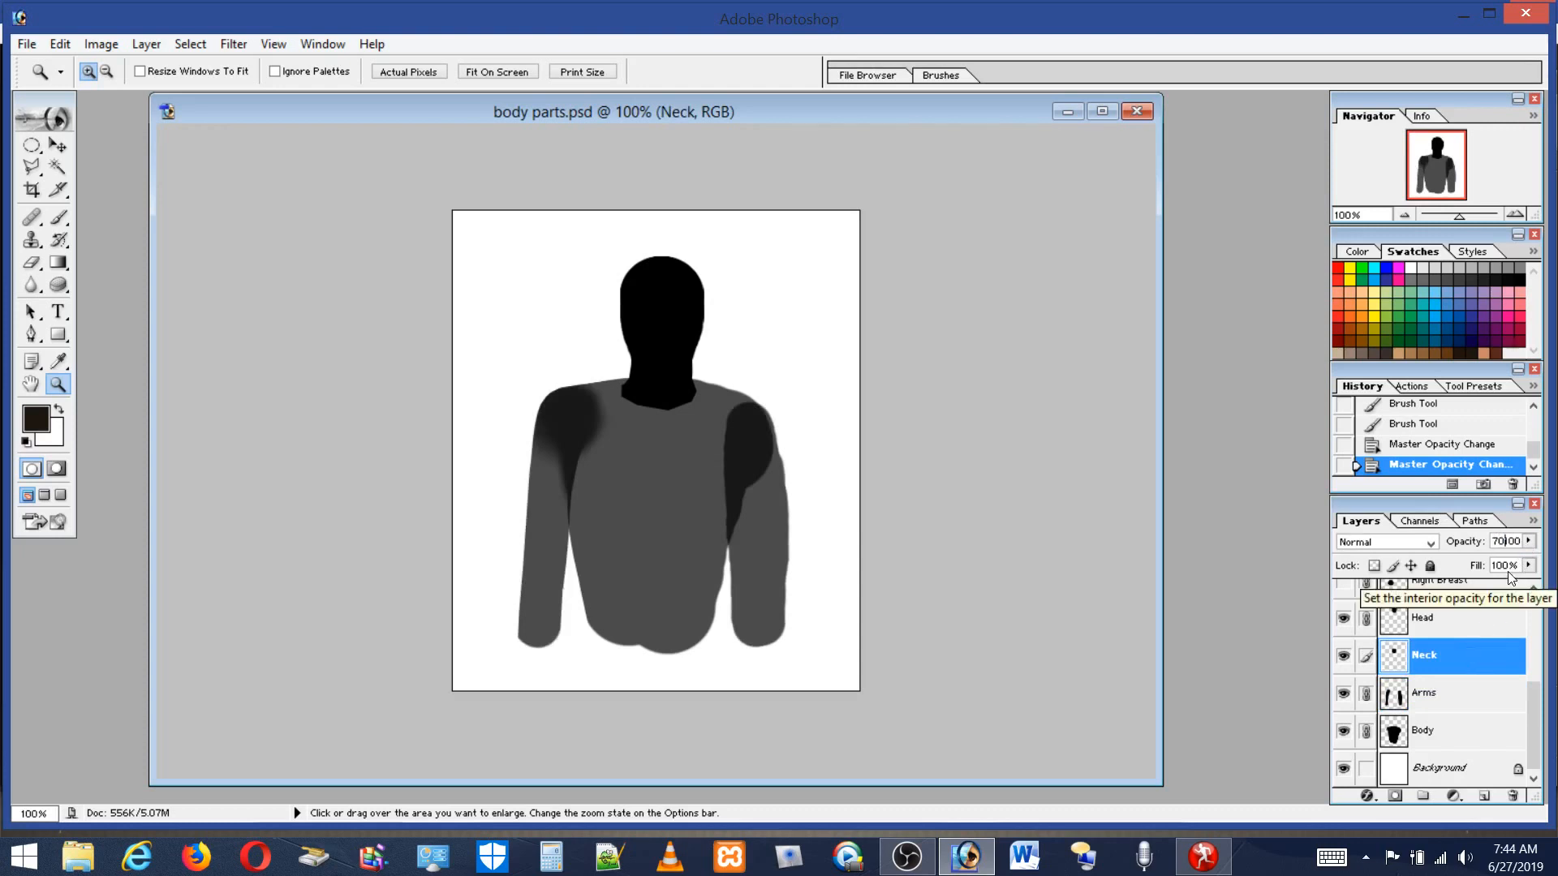
{"action": "key", "text": "Return"}
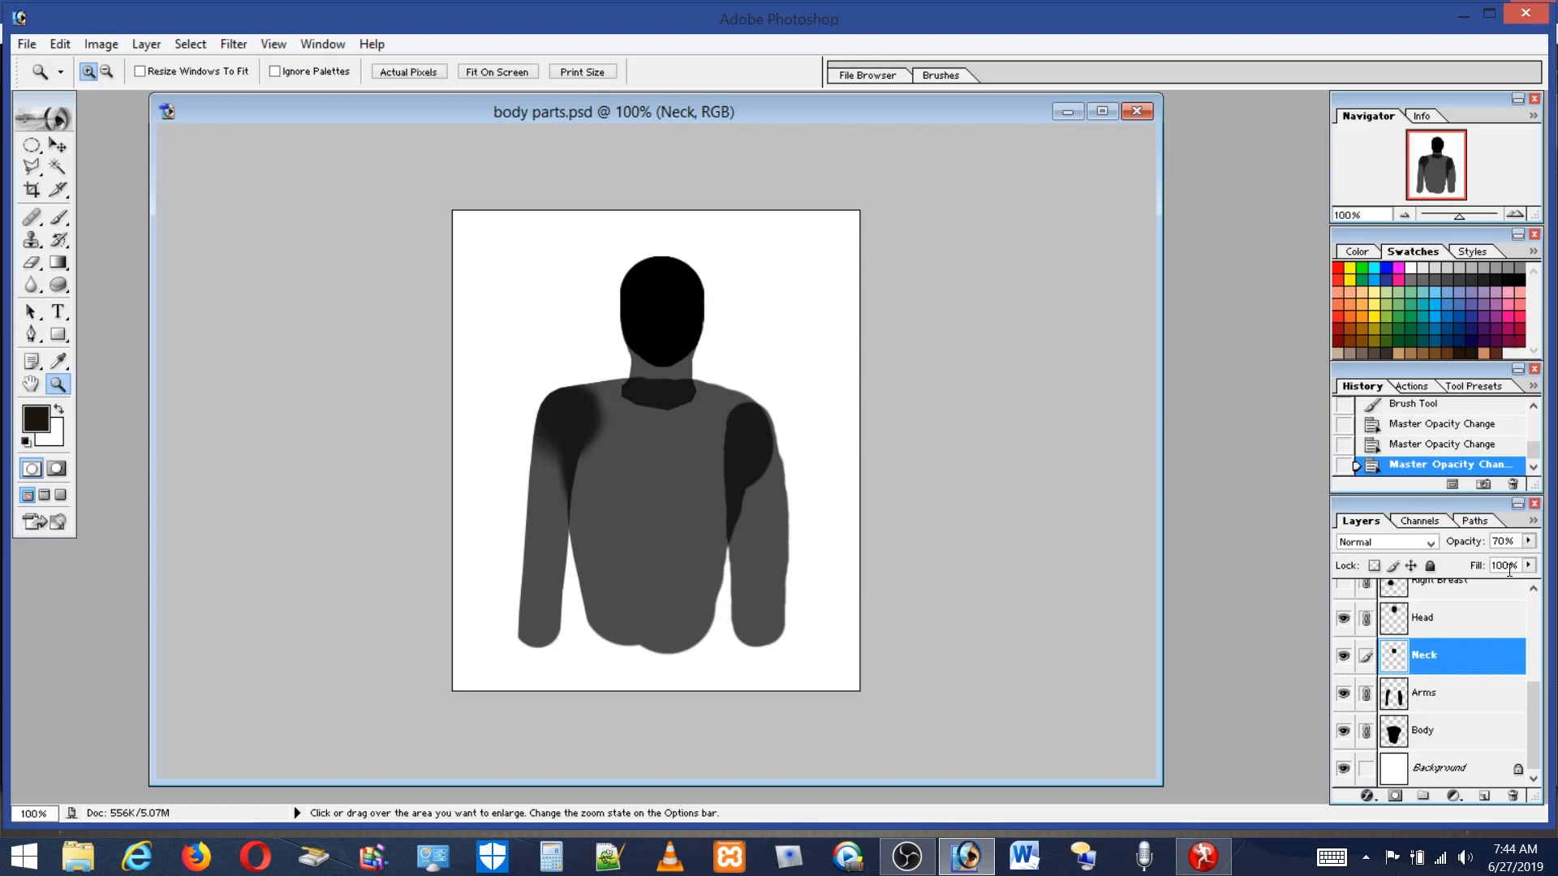
Set the Head template layer's opacity to 70%.
{"action": "left_click", "coordinate": [1444, 618]}
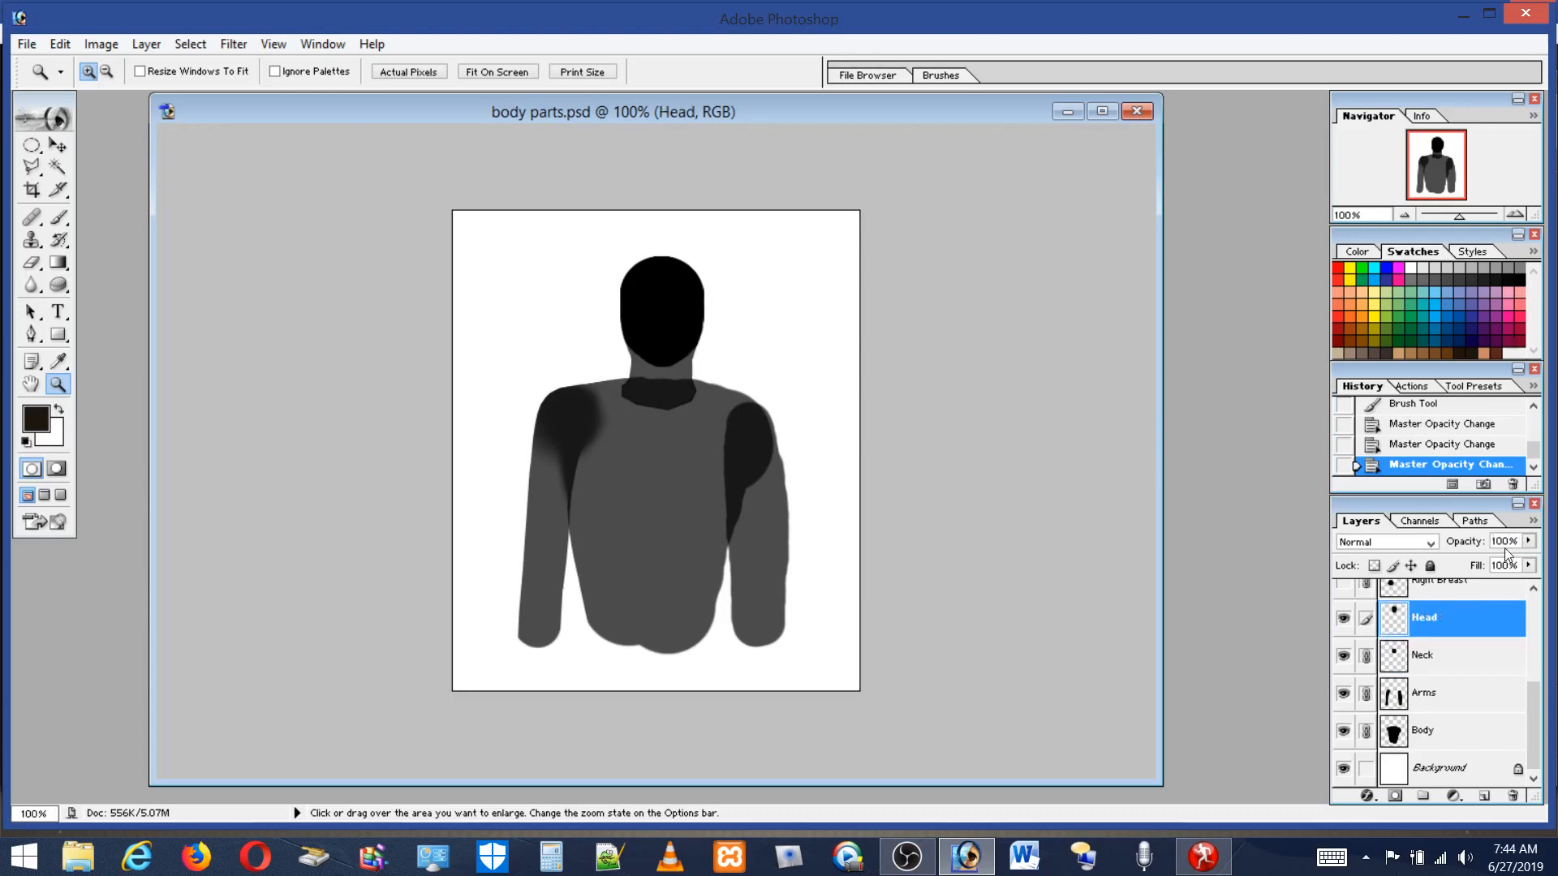
{"action": "key", "text": "Delete"}
{"action": "key", "text": "Delete"}
{"action": "key", "text": "Delete"}
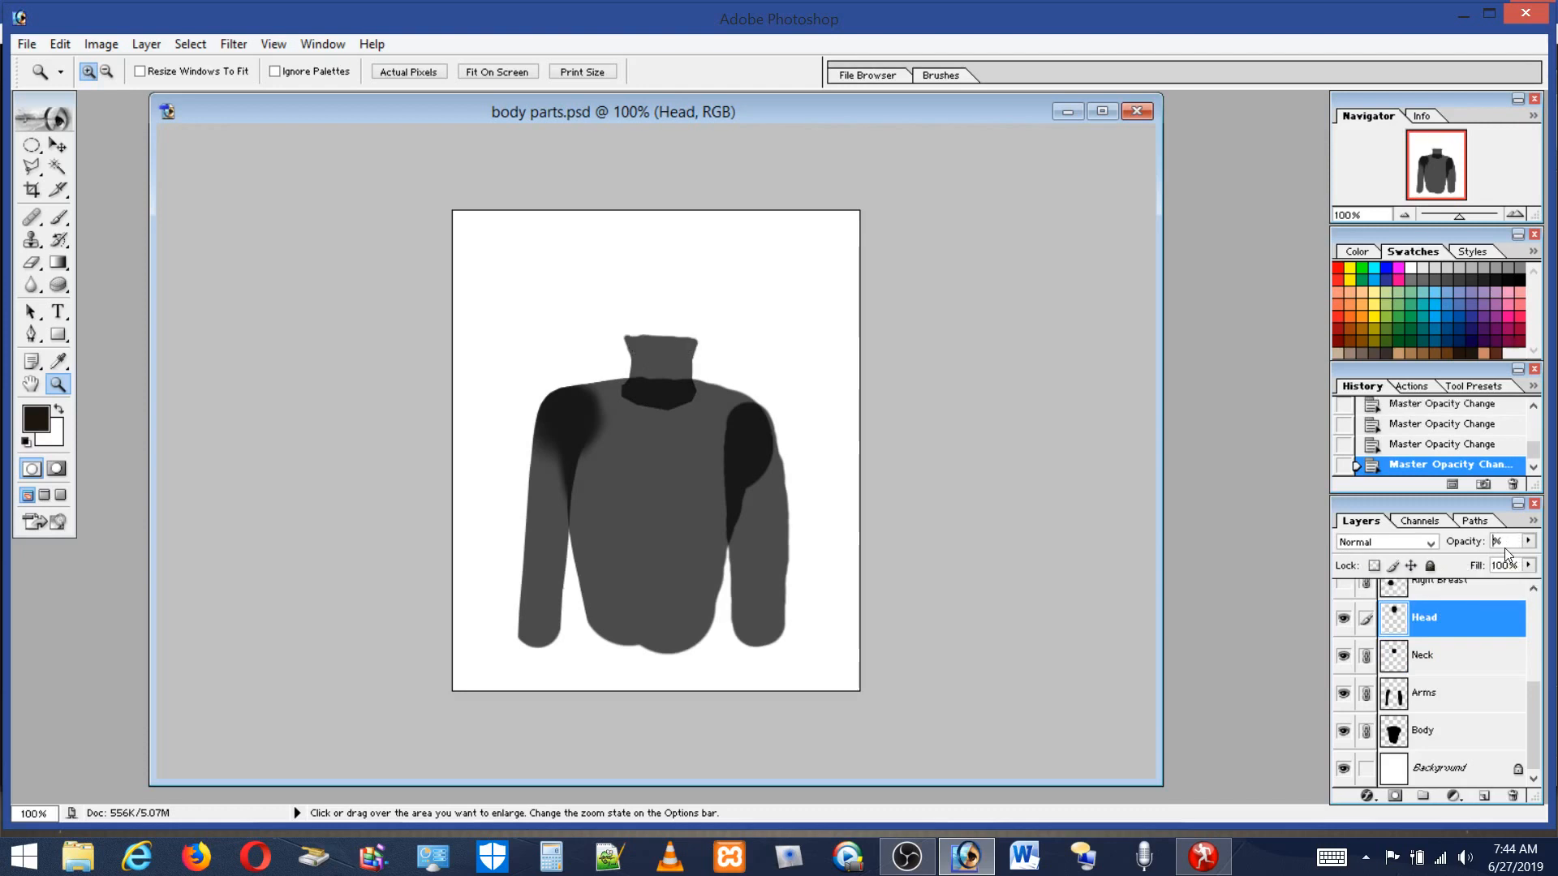
{"action": "type", "text": "70"}
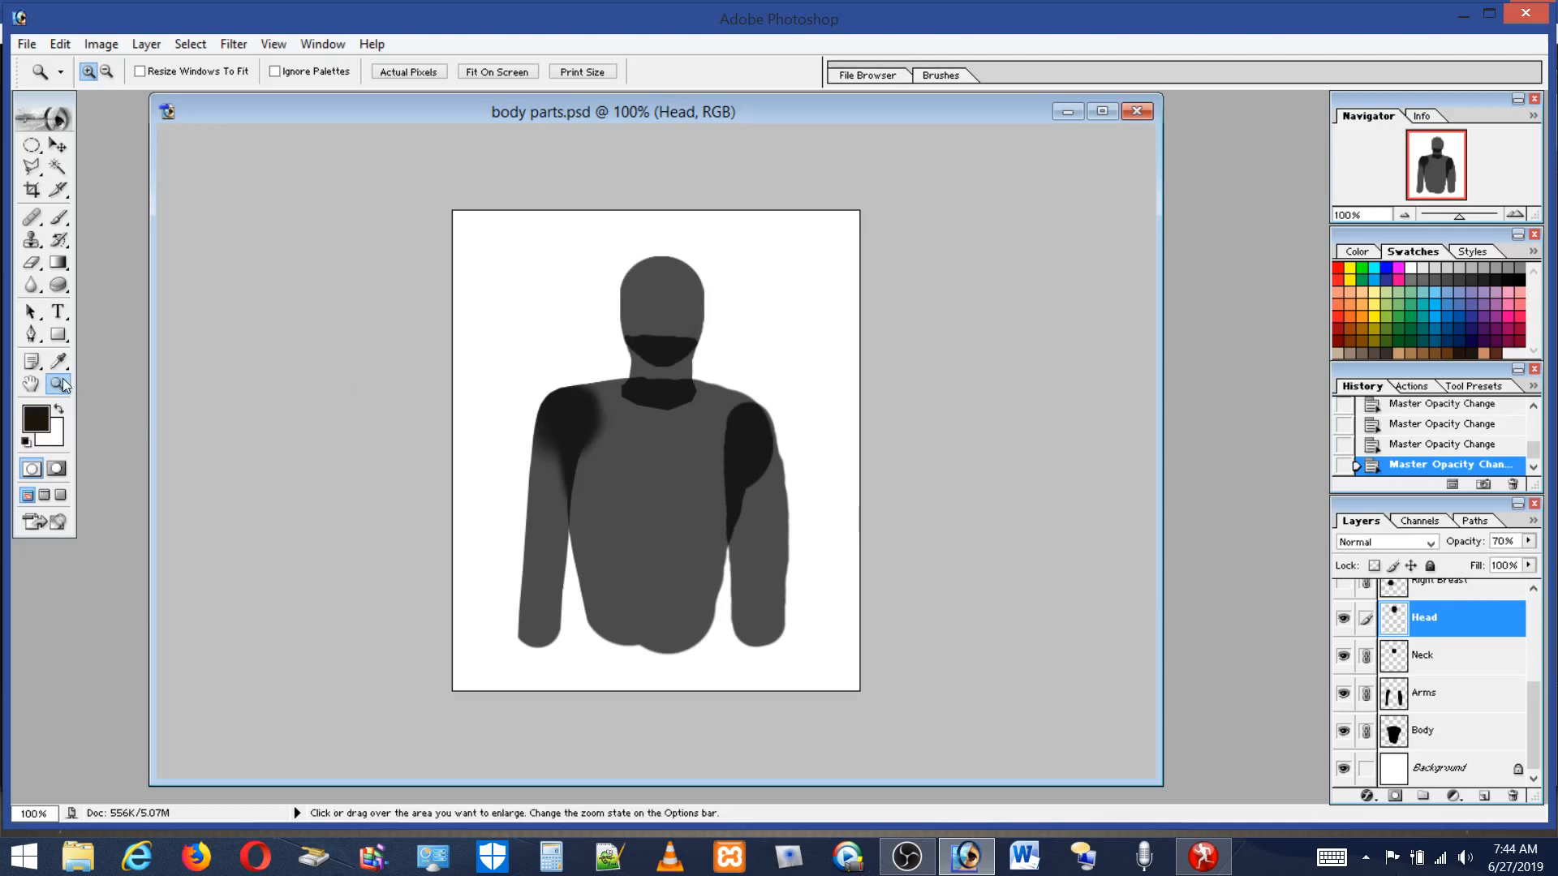
Show Layer 1 and Layer 2 again over the semi-transparent template layers.
{"action": "left_click_drag", "start_coordinate": [503, 339], "coordinate": [657, 553]}
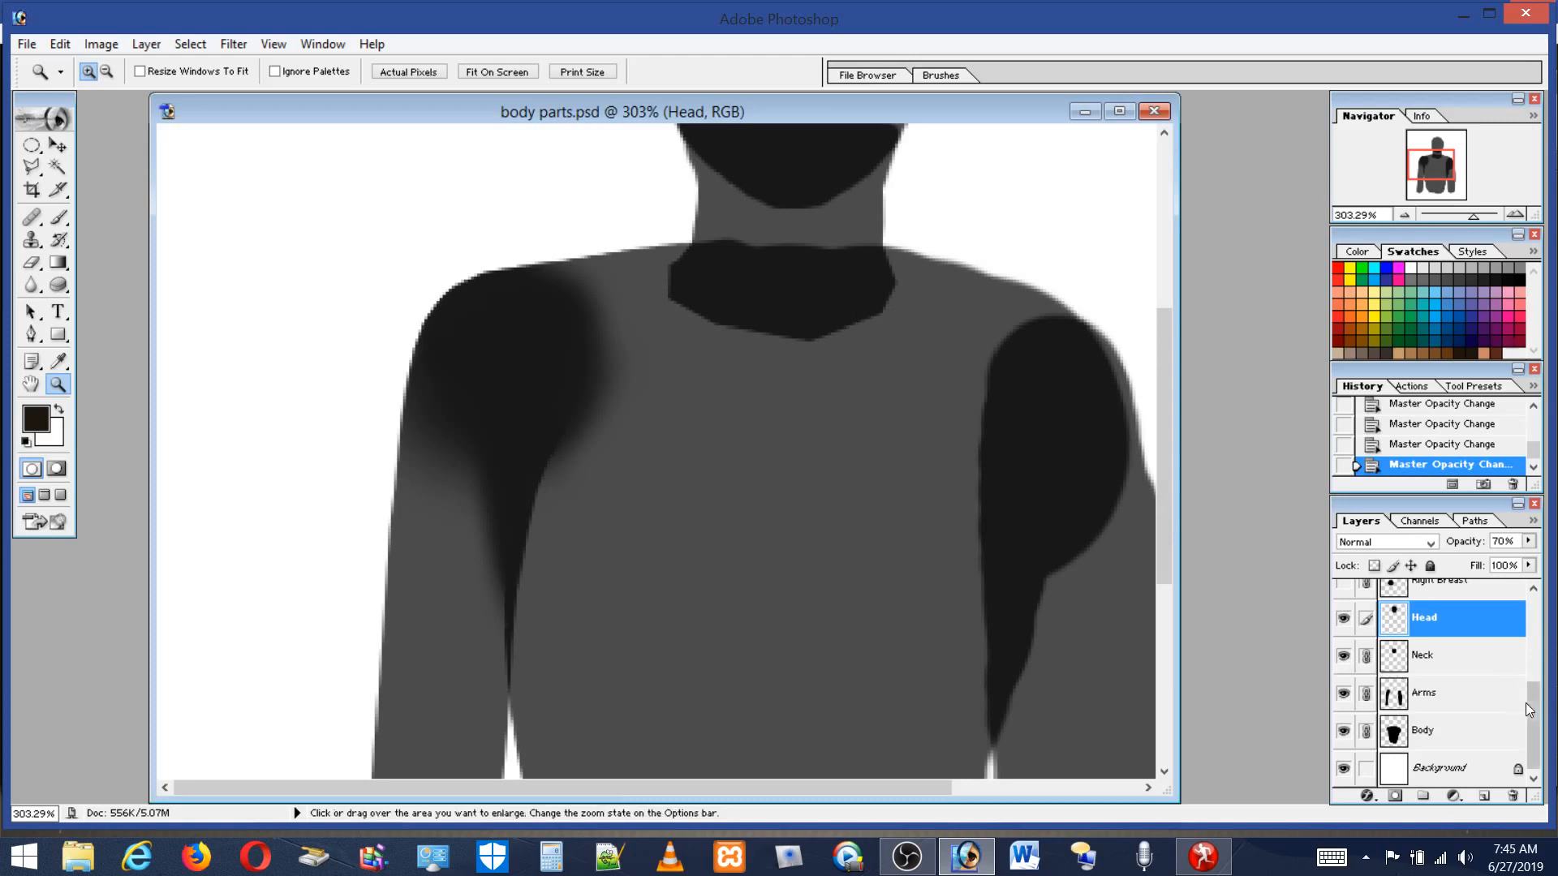
{"action": "left_click_drag", "start_coordinate": [1525, 703], "coordinate": [1544, 623]}
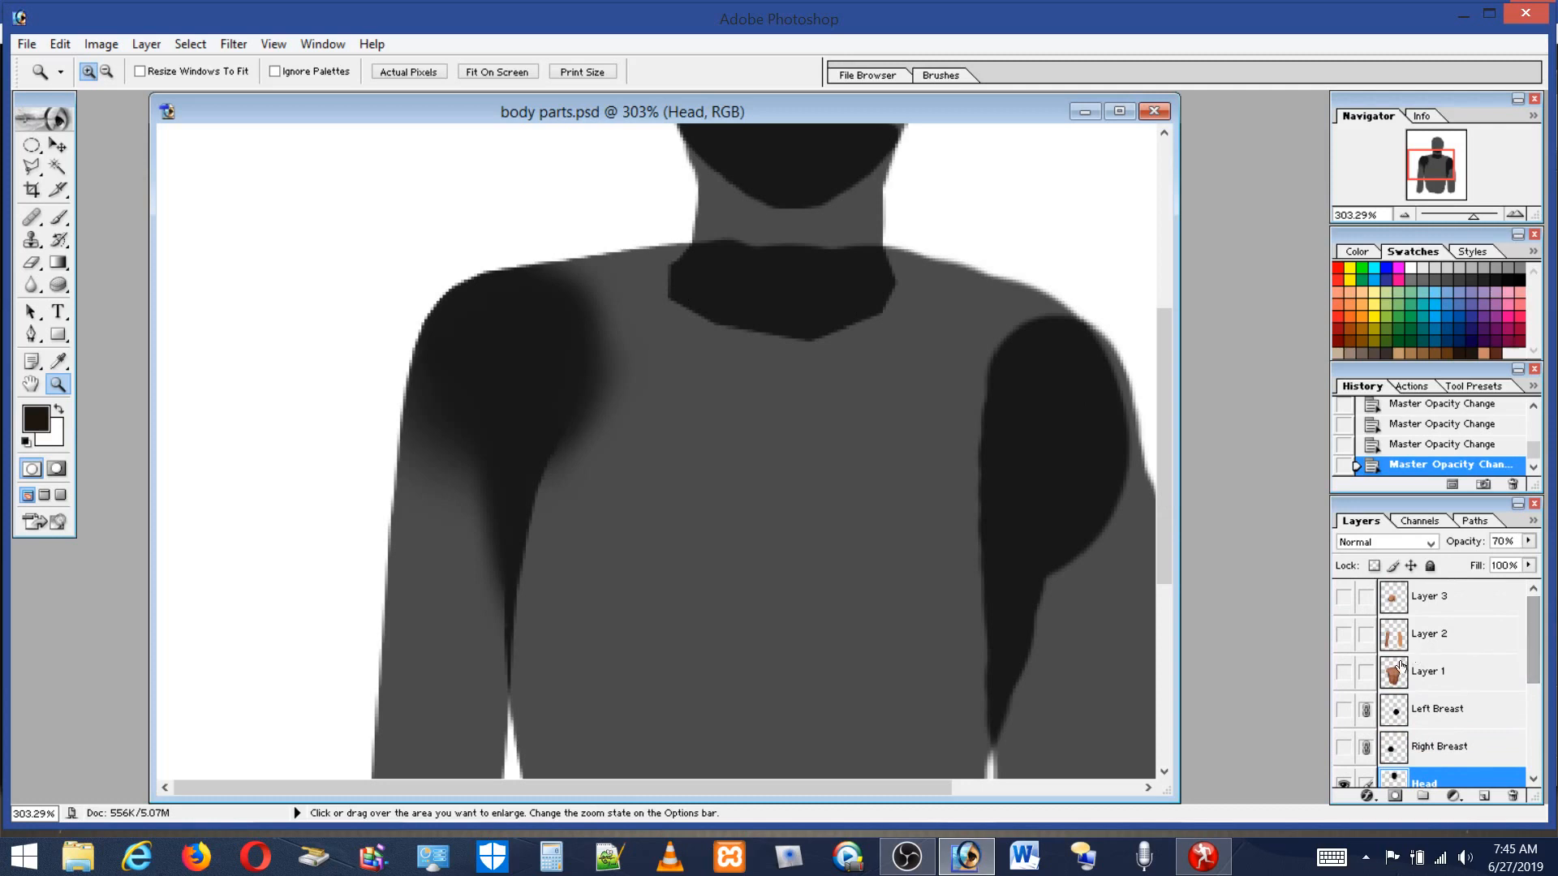
{"action": "left_click", "coordinate": [1343, 672]}
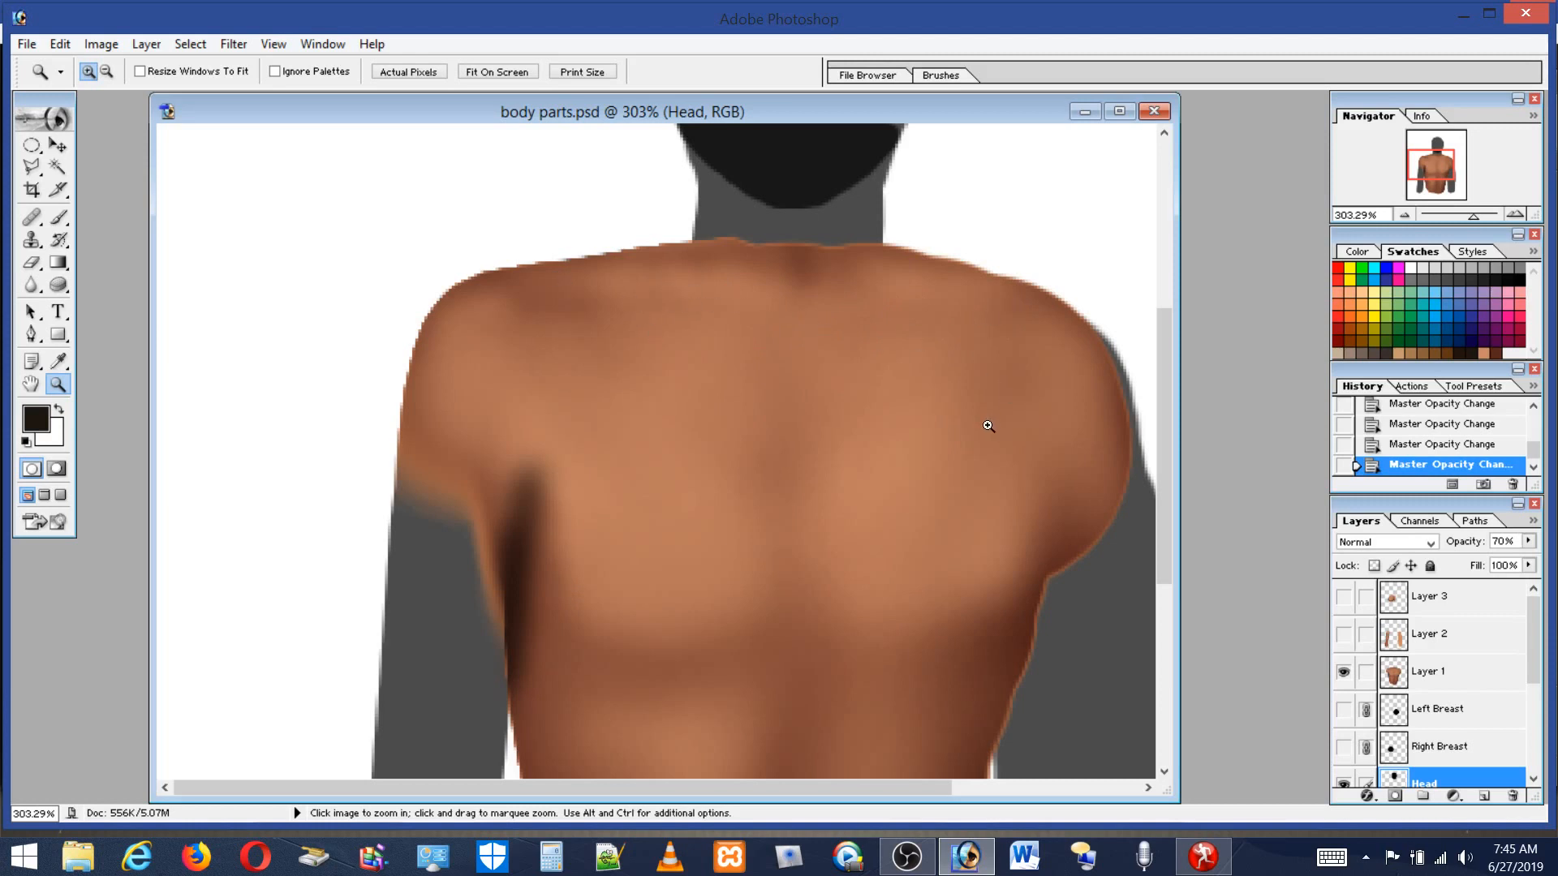
{"action": "double_click", "coordinate": [33, 387]}
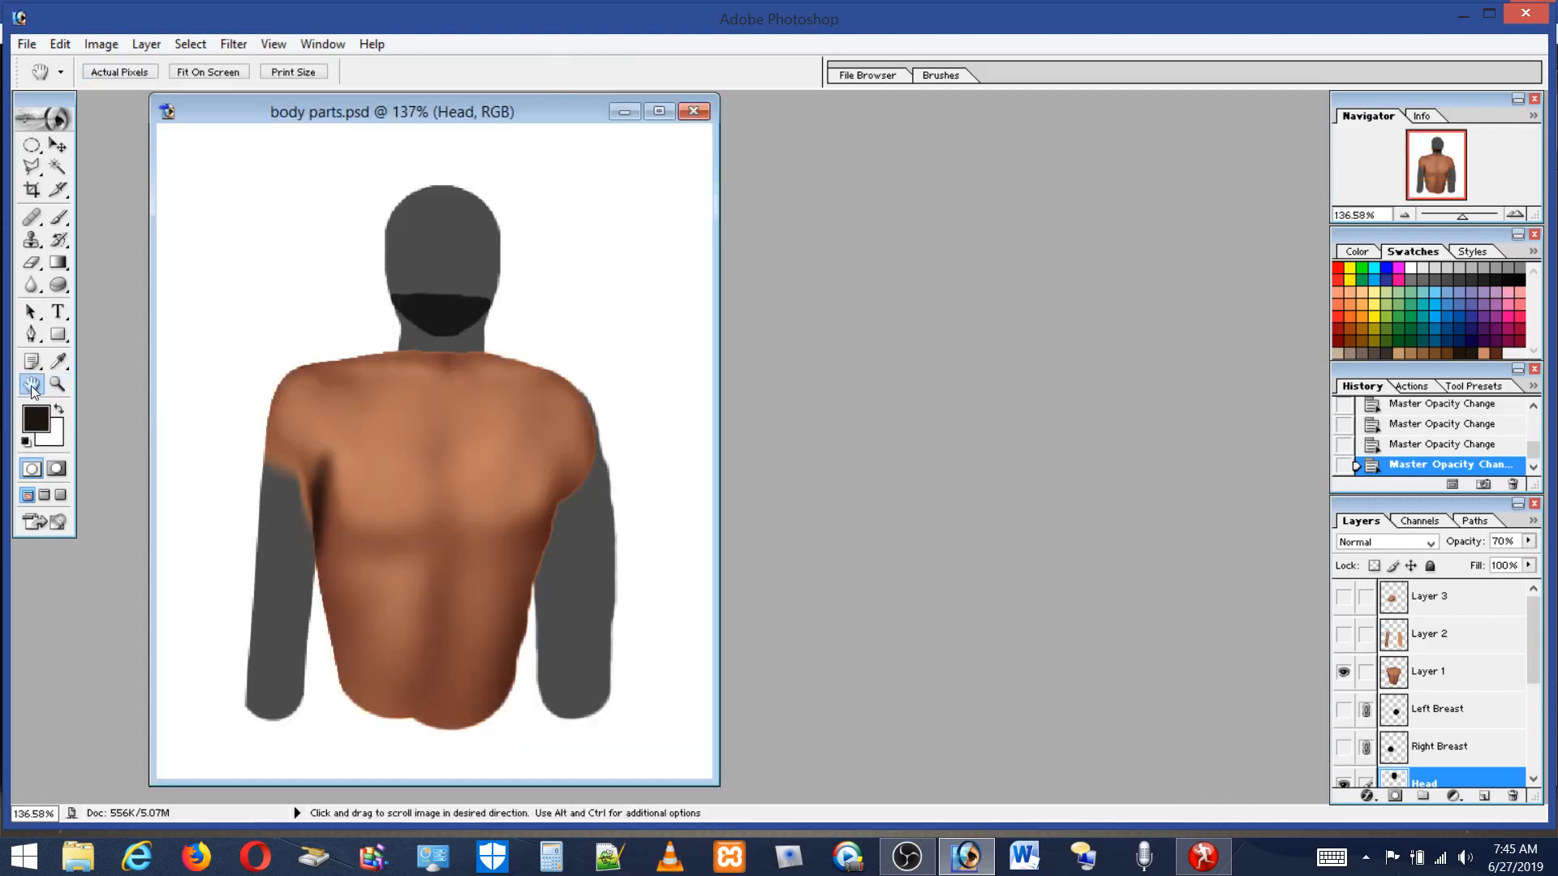
{"action": "left_click", "coordinate": [1344, 634]}
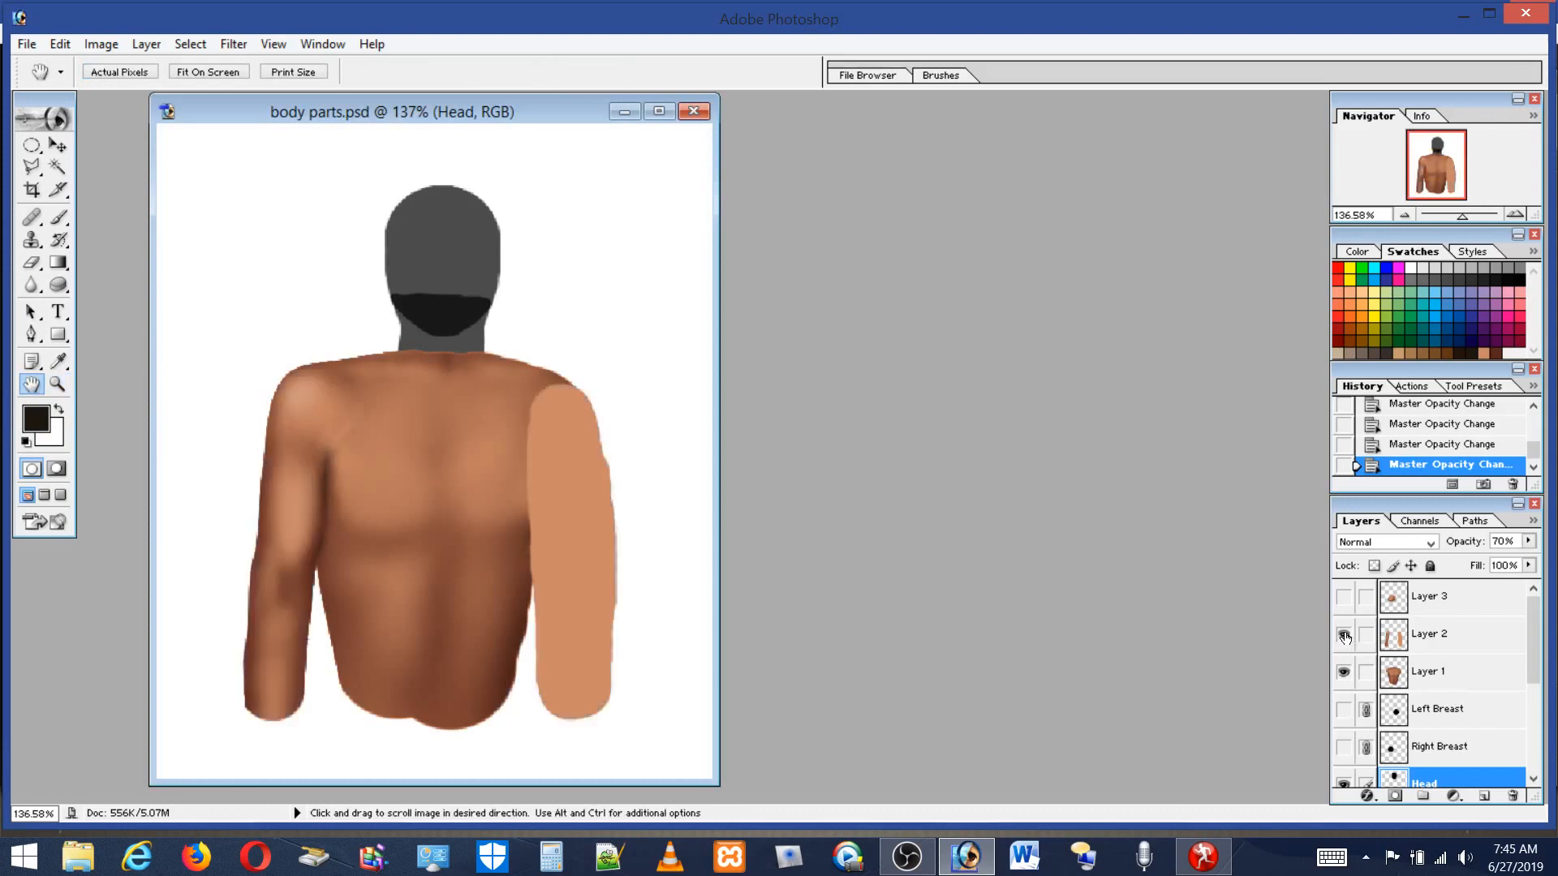
Compare the breast shading on Layer 3 against the layers below and inspect the shoulder crease up close.
{"action": "left_click", "coordinate": [1343, 597]}
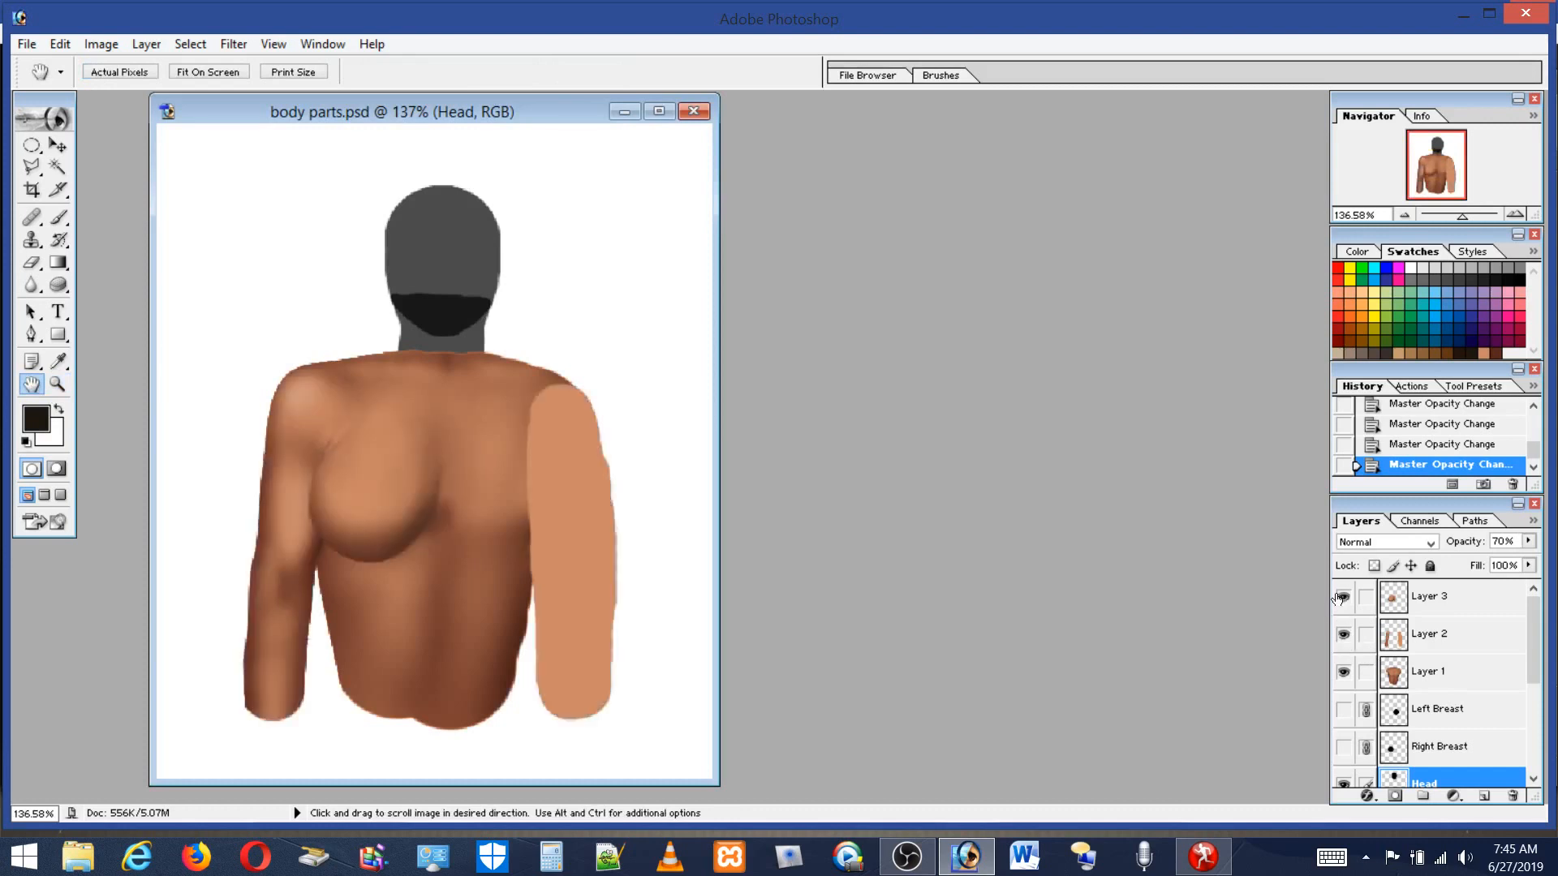
{"action": "left_click", "coordinate": [1341, 598]}
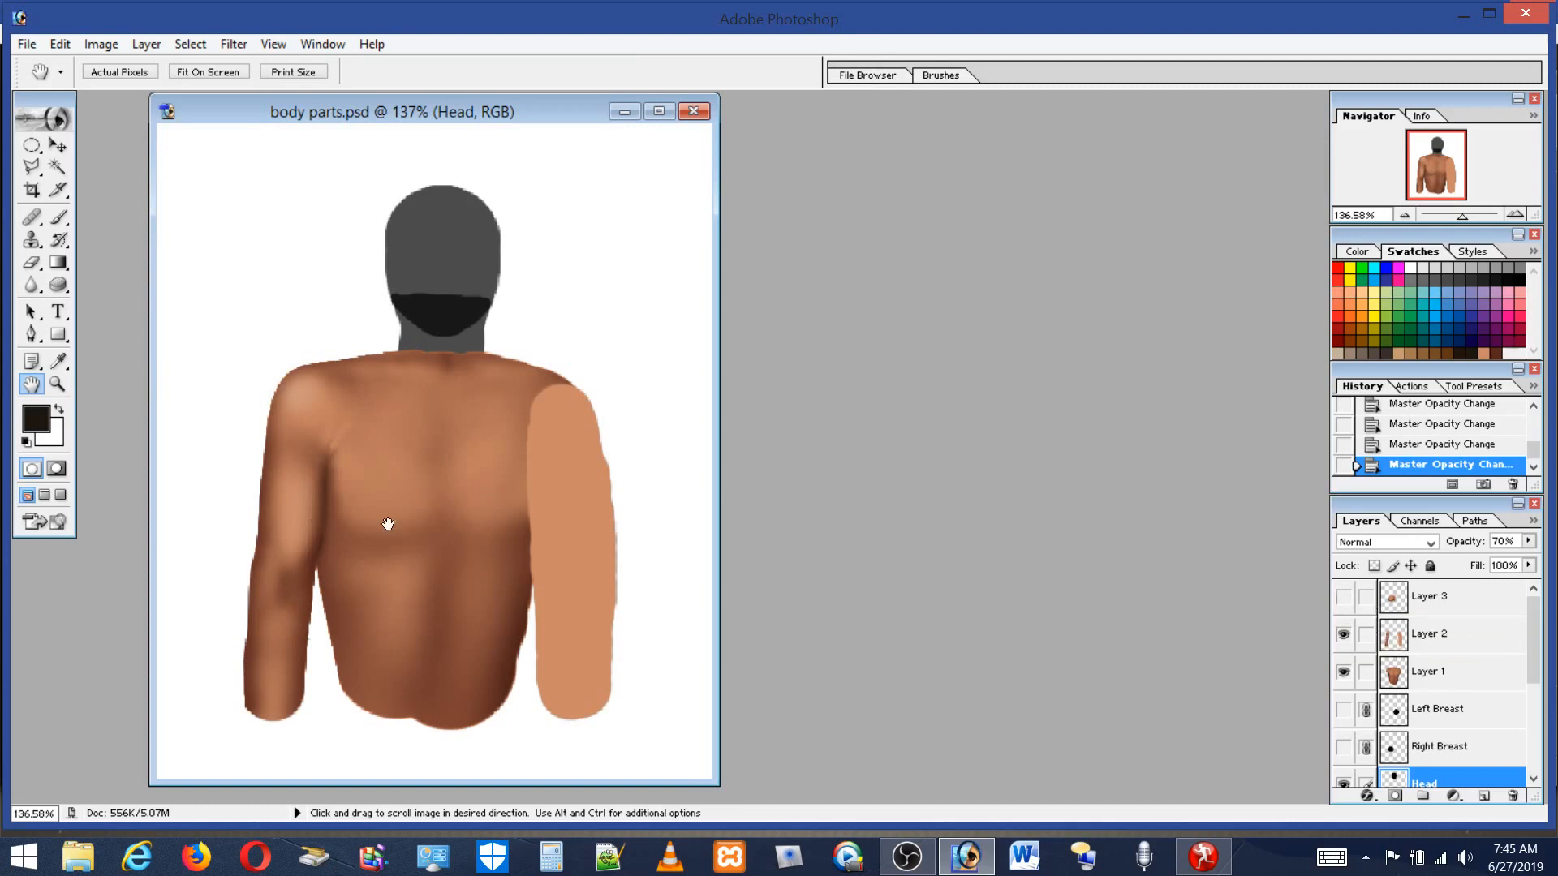
{"action": "left_click", "coordinate": [56, 384]}
{"action": "left_click_drag", "start_coordinate": [251, 376], "coordinate": [399, 535]}
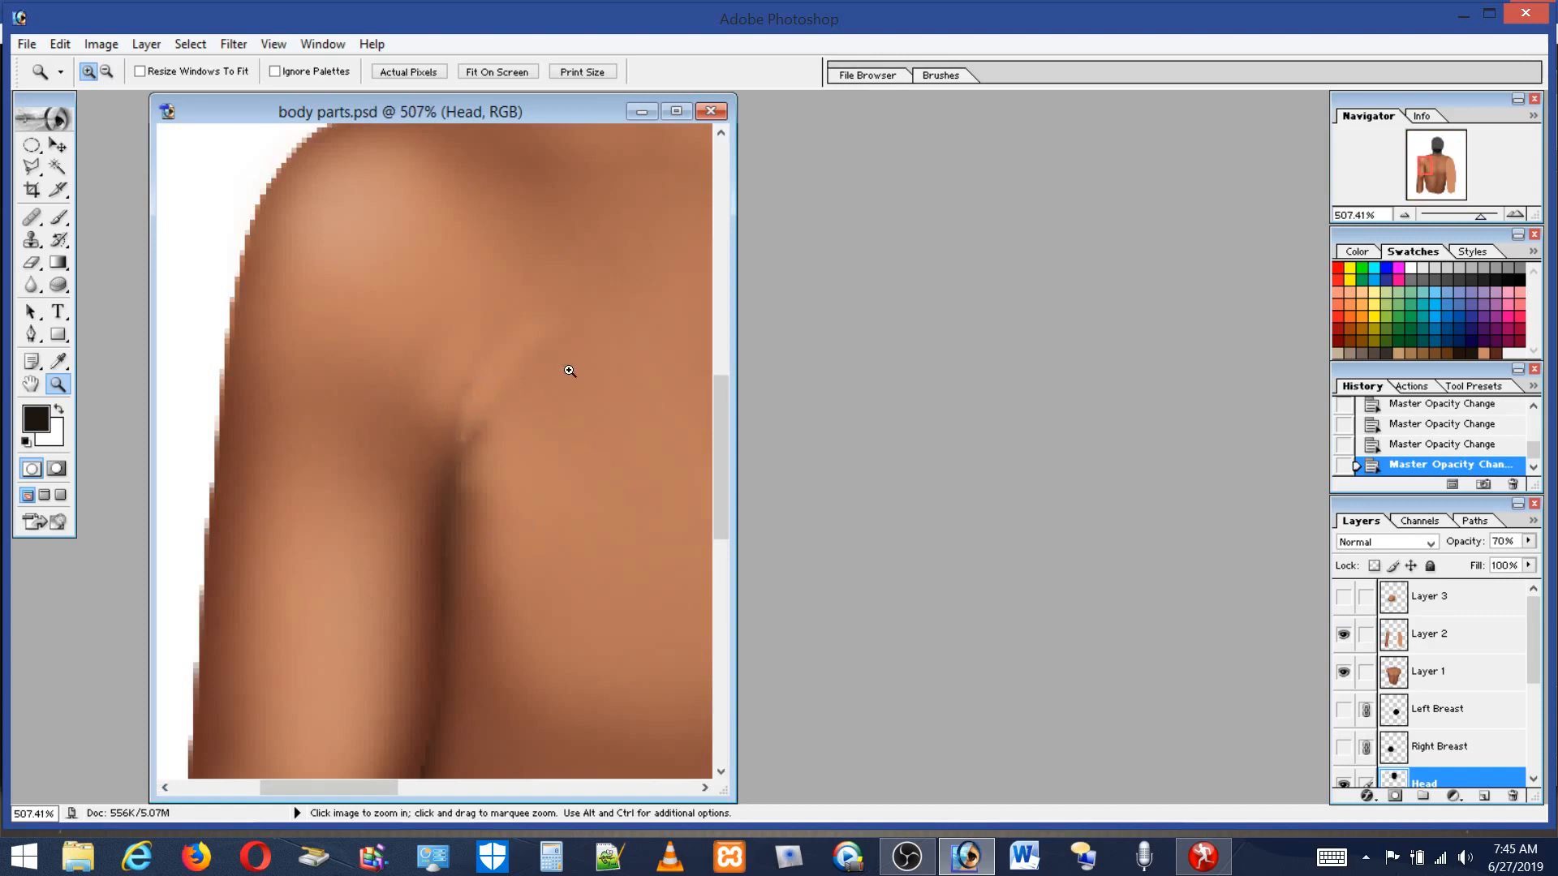
{"action": "left_click_drag", "start_coordinate": [734, 442], "coordinate": [1213, 410]}
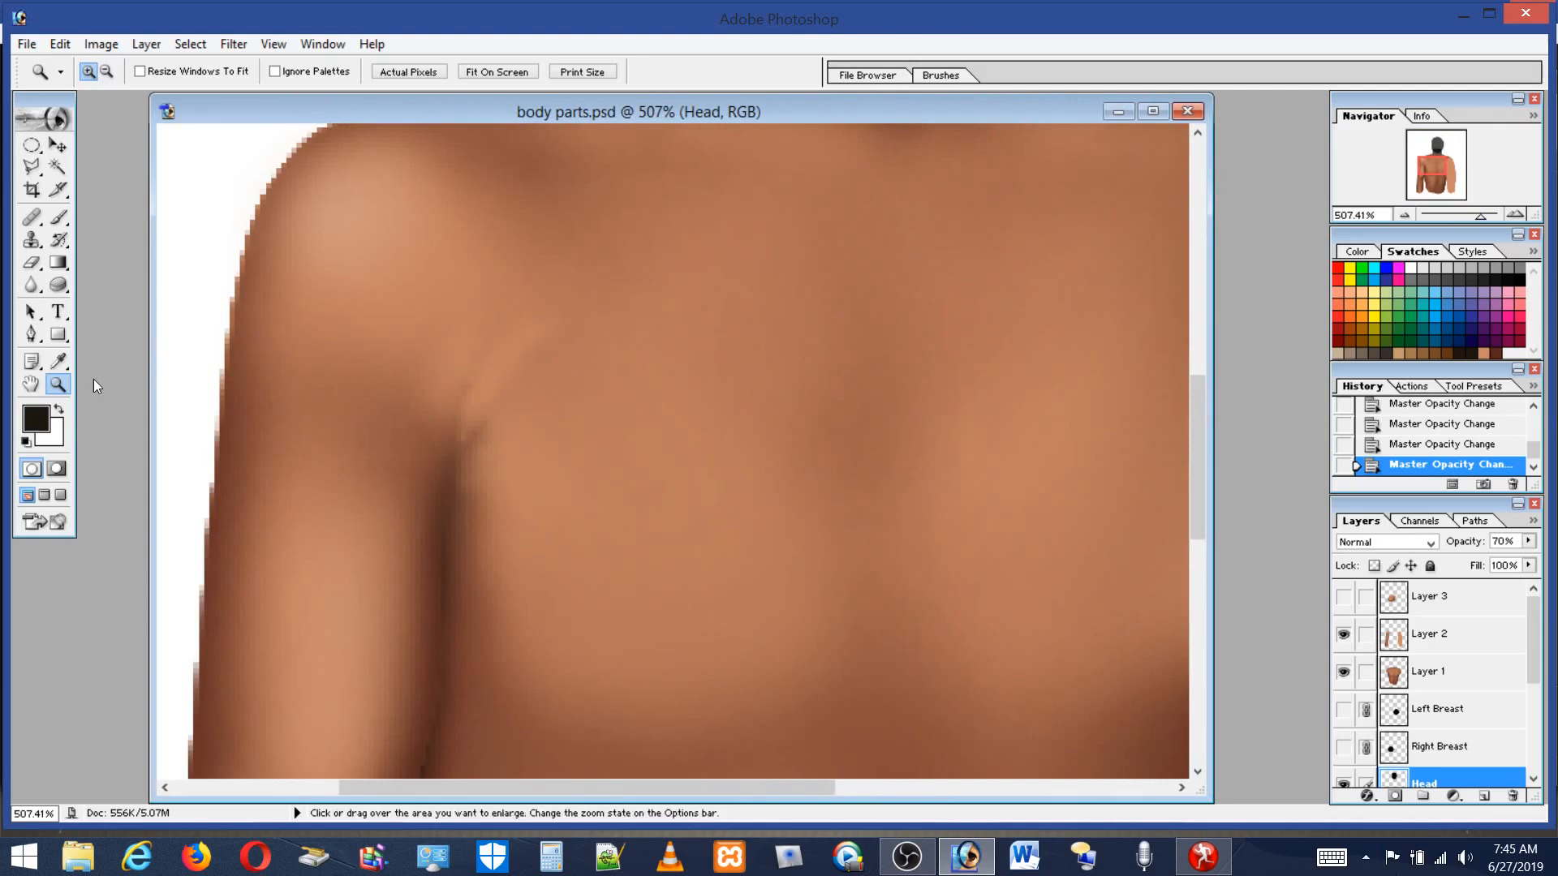
{"action": "double_click", "coordinate": [65, 383]}
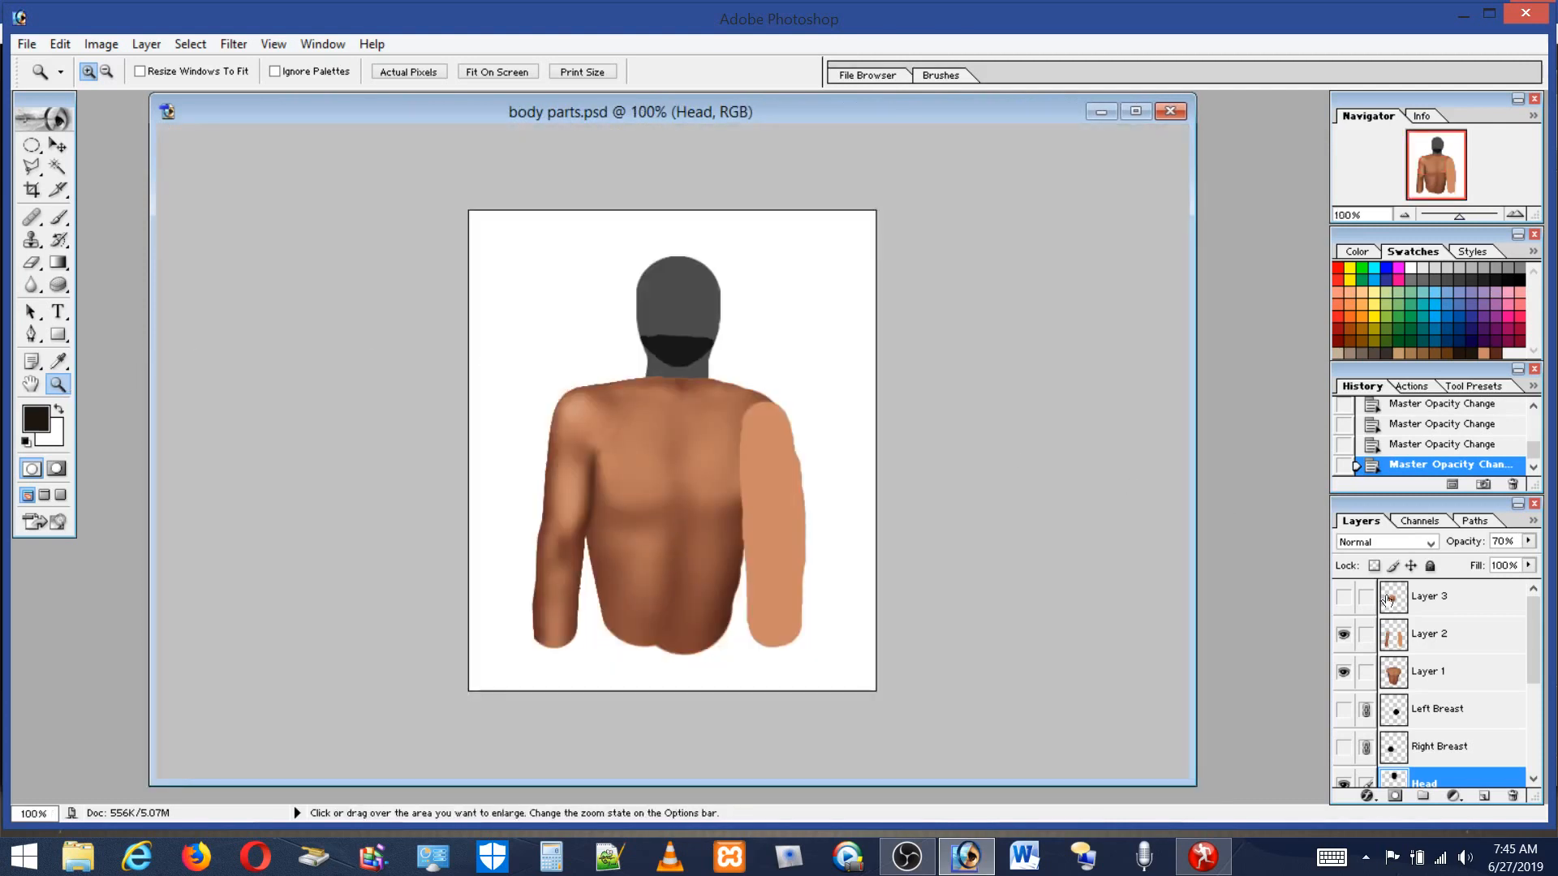
Show Layer 3 again and make it the active layer.
{"action": "left_click", "coordinate": [1456, 677]}
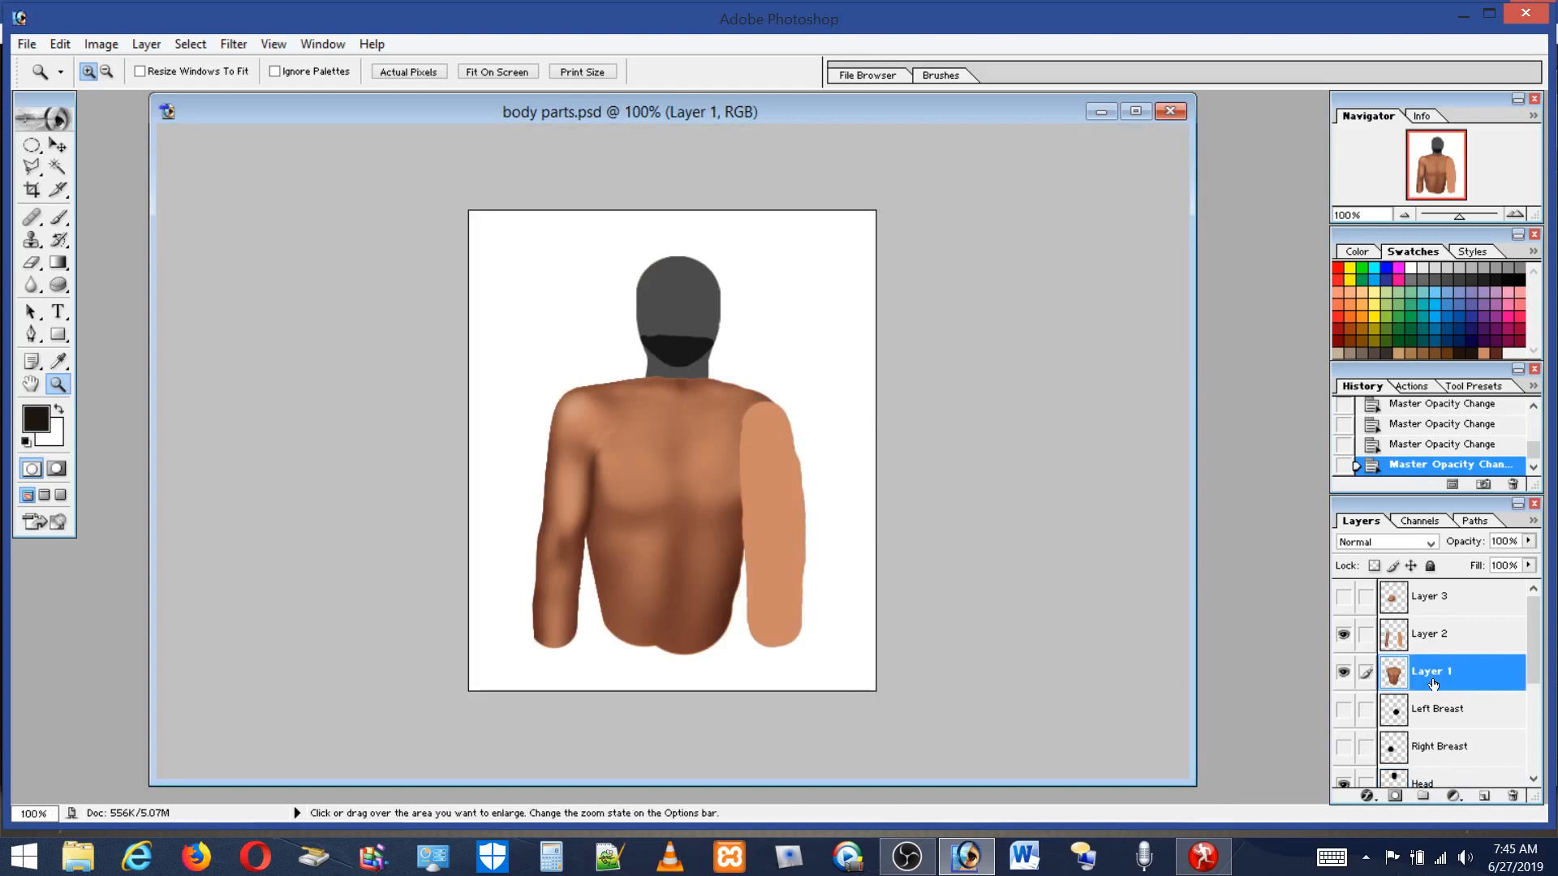
{"action": "left_click", "coordinate": [1420, 641]}
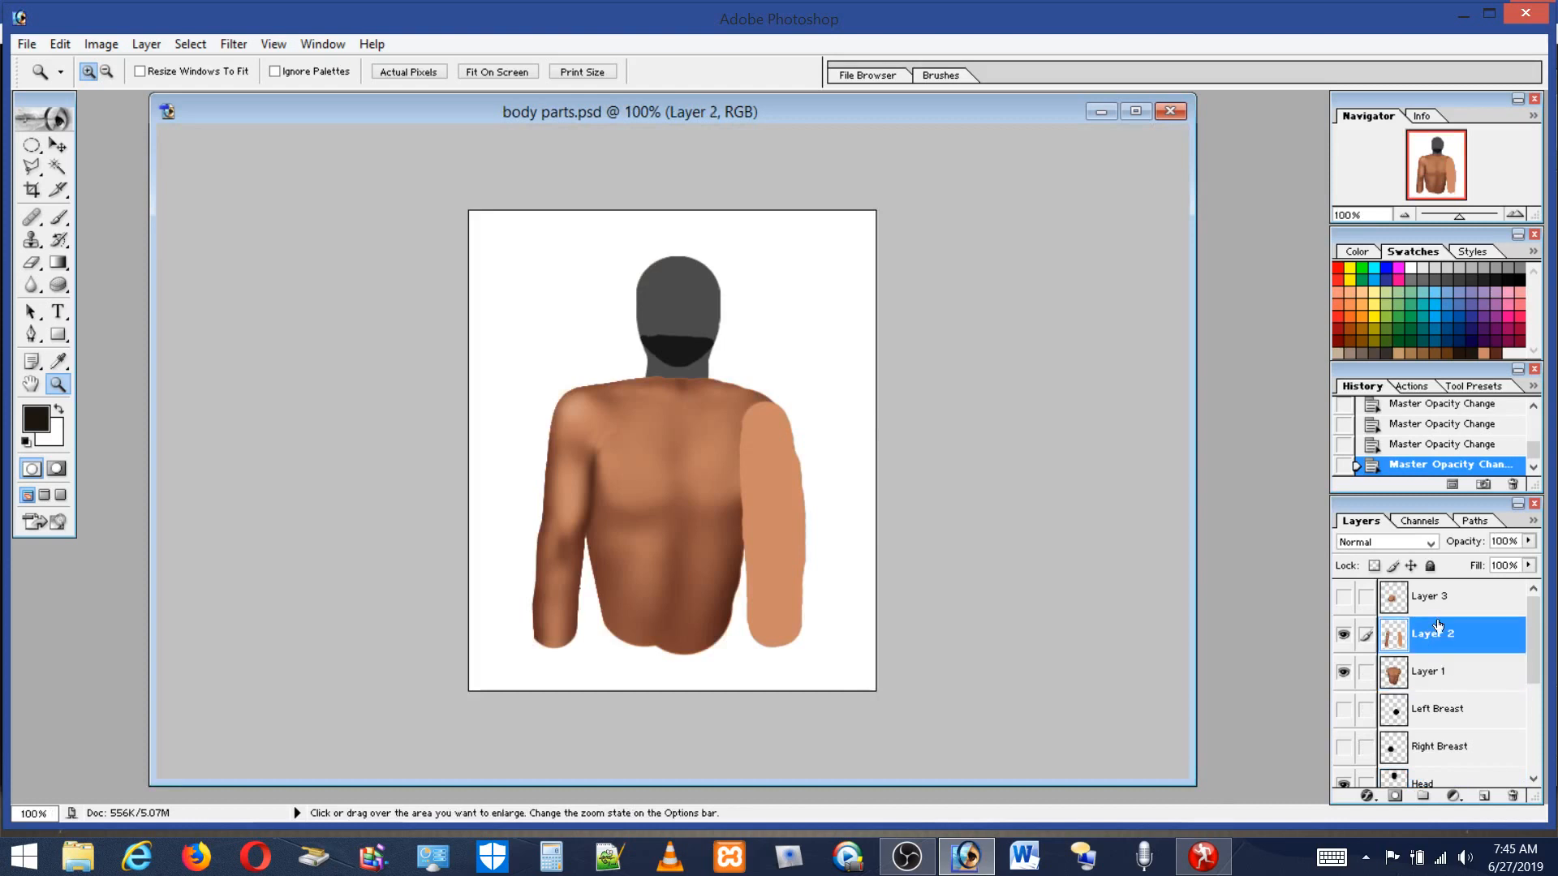
{"action": "left_click", "coordinate": [1343, 597]}
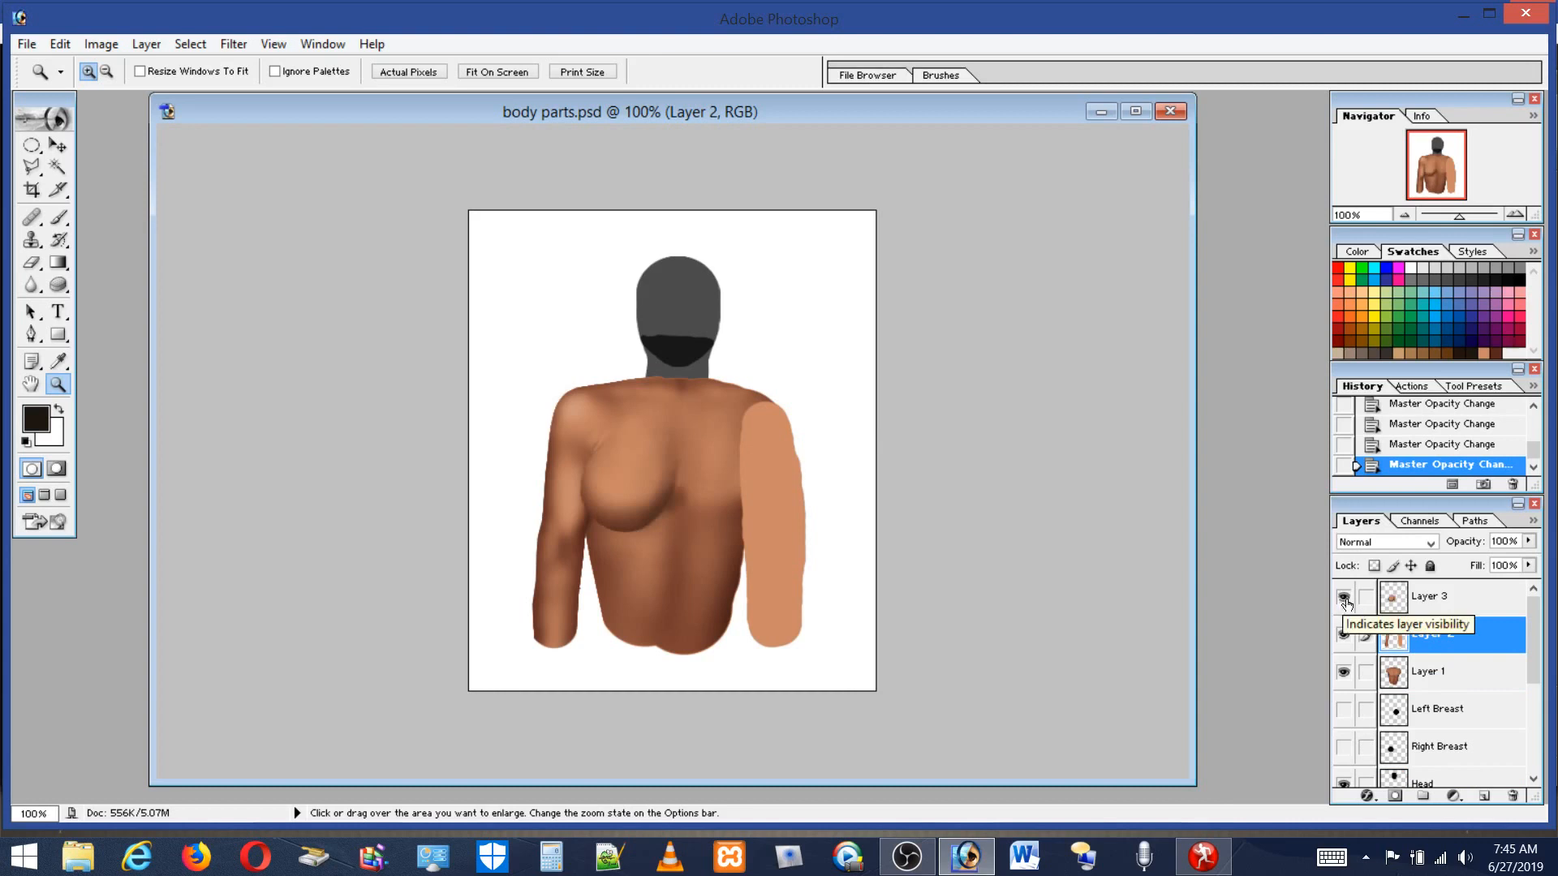
{"action": "left_click", "coordinate": [1438, 595]}
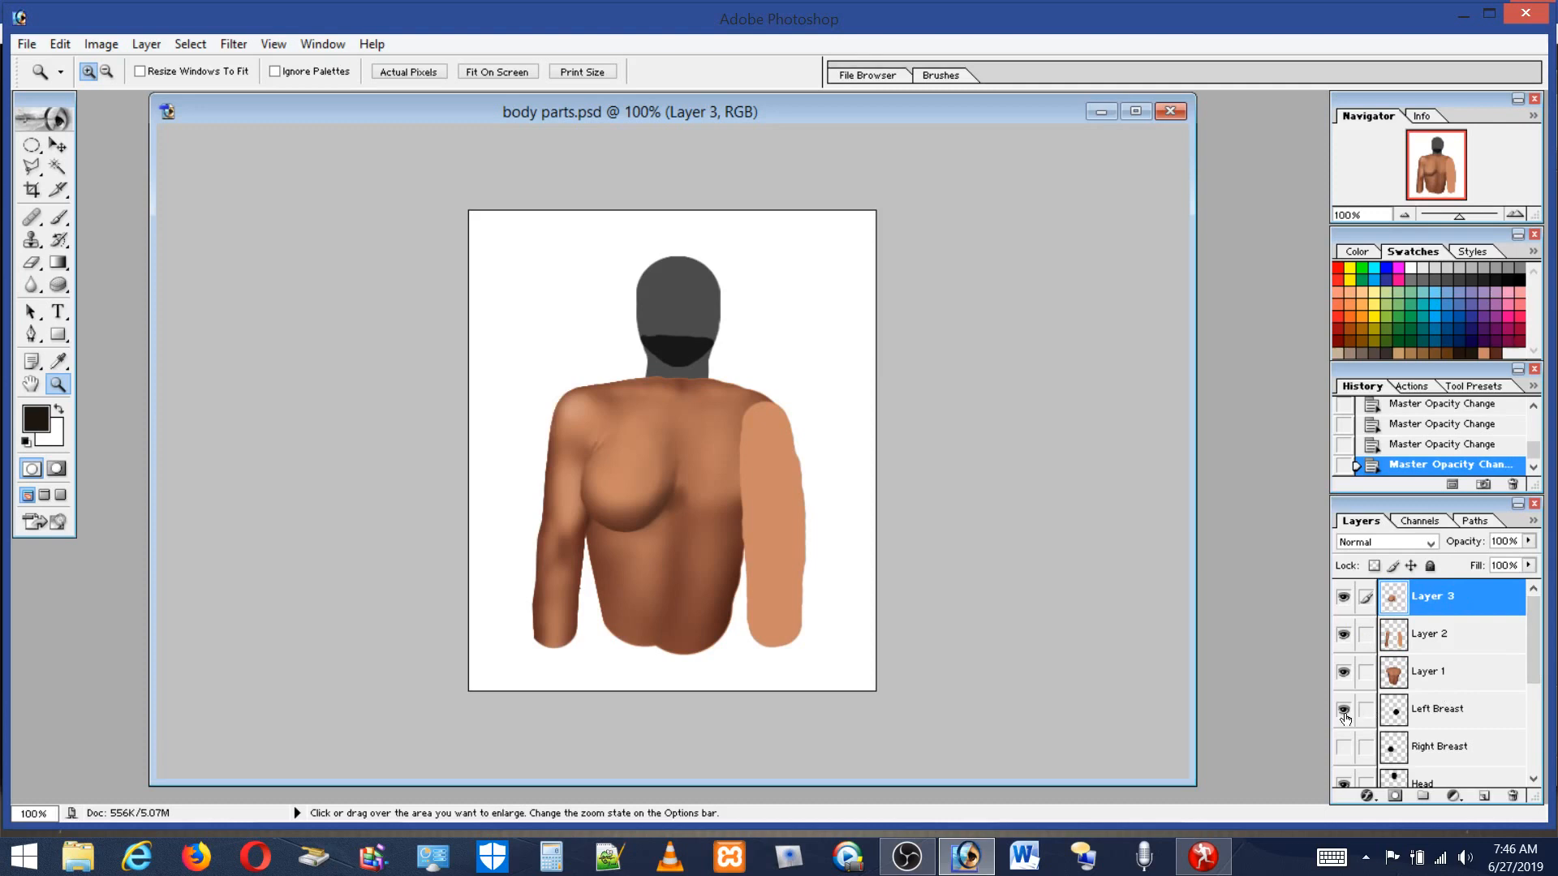
Hide the Head, Neck, Arms and Body template layers and the Background layer.
{"action": "left_click", "coordinate": [1531, 682]}
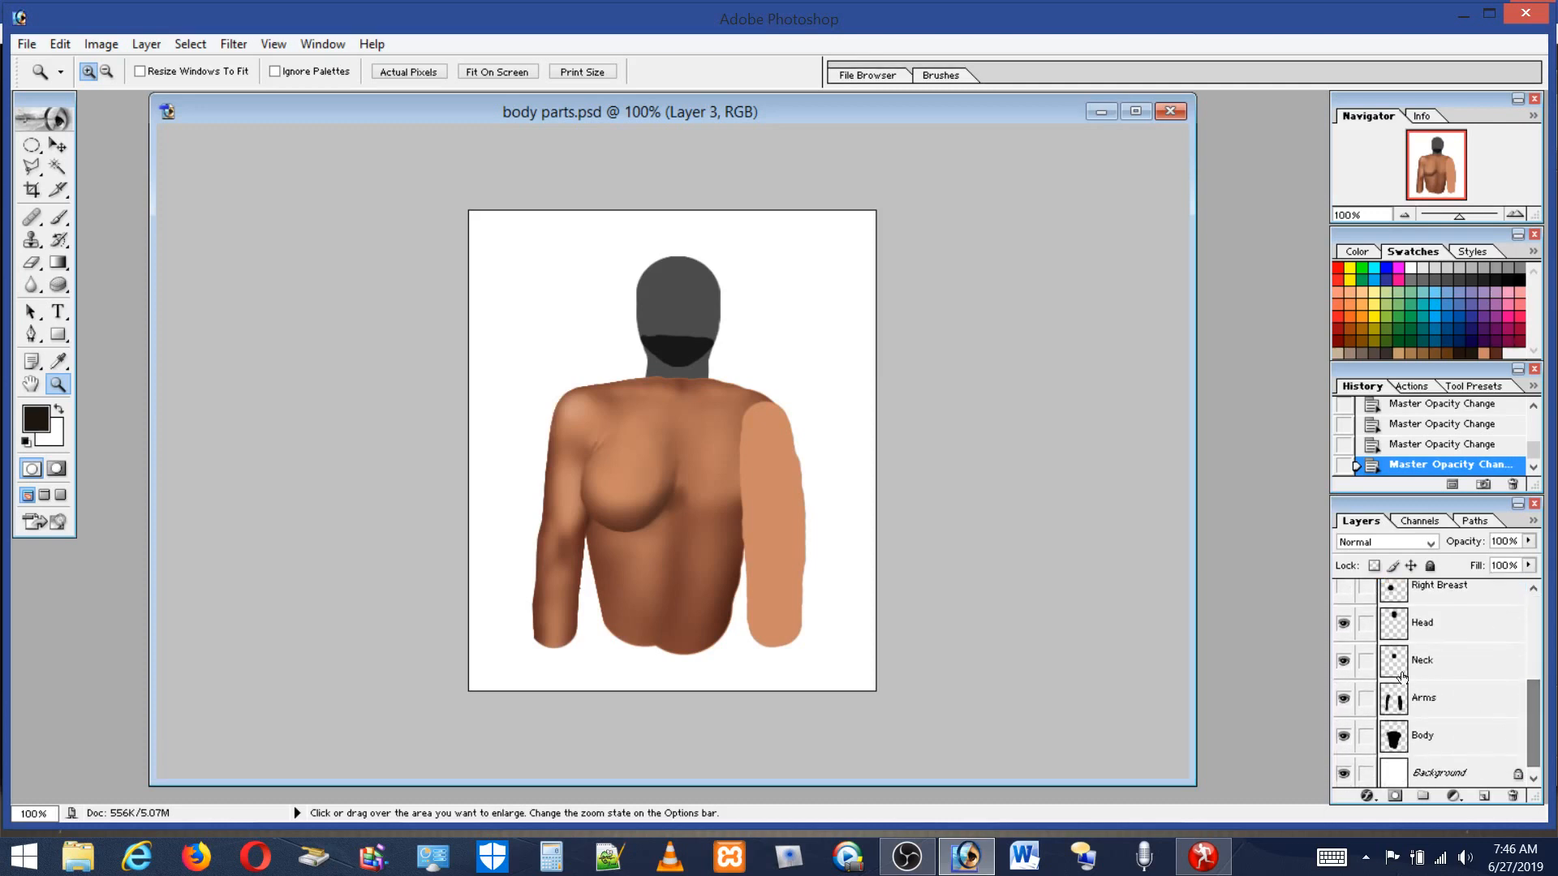
{"action": "left_click", "coordinate": [1343, 623]}
{"action": "left_click", "coordinate": [1346, 661]}
{"action": "left_click", "coordinate": [1344, 699]}
{"action": "left_click", "coordinate": [1346, 736]}
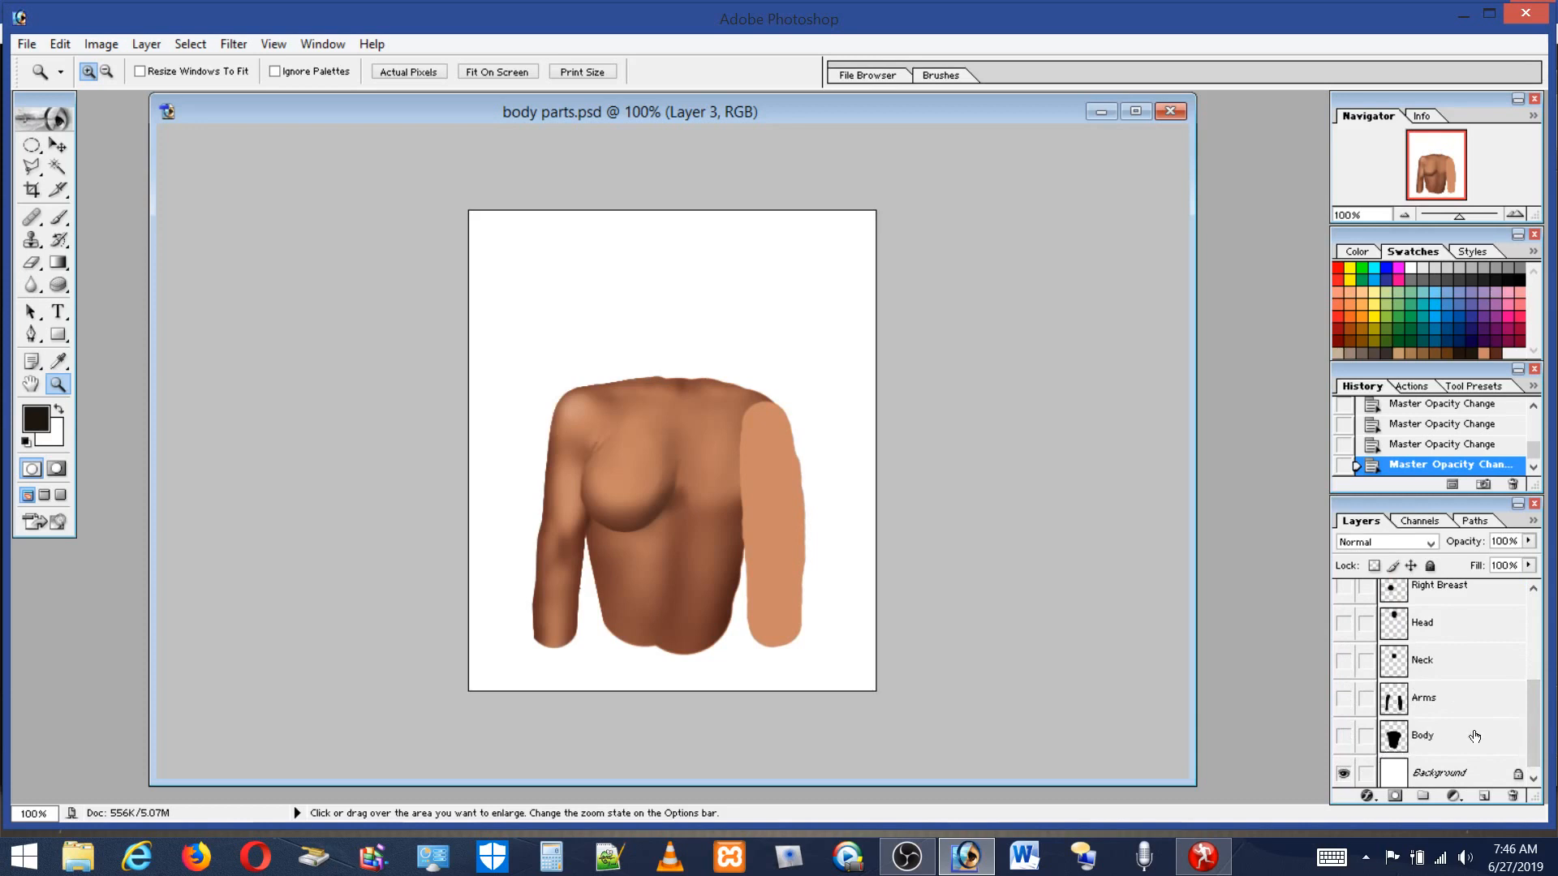
{"action": "left_click", "coordinate": [1343, 773]}
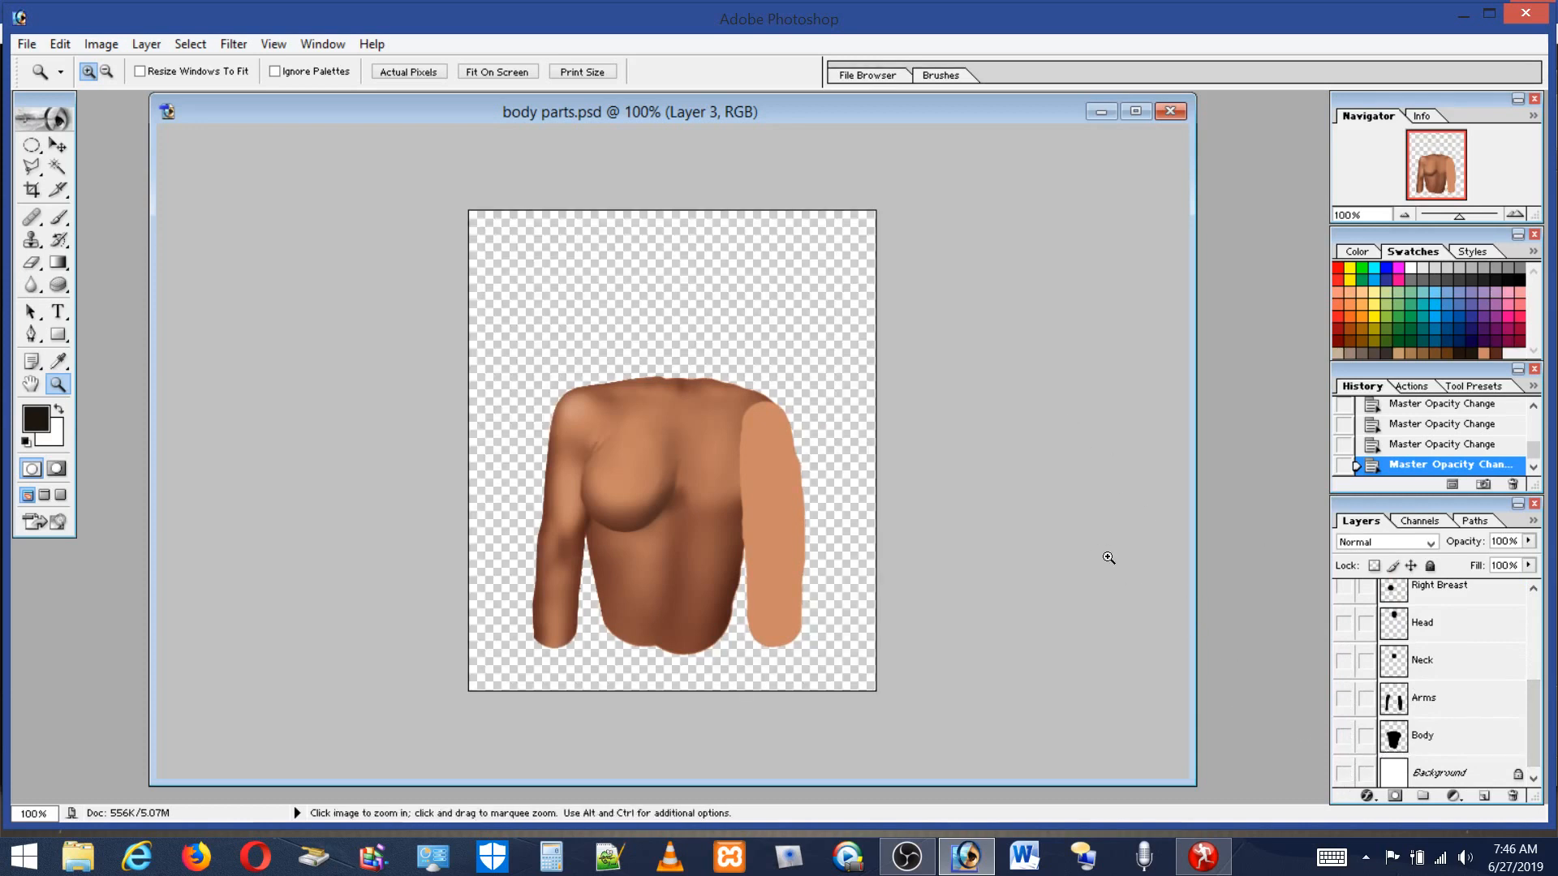
Select the whole canvas and copy all visible layers merged.
{"action": "left_click", "coordinate": [186, 44]}
{"action": "left_click", "coordinate": [176, 63]}
{"action": "left_click", "coordinate": [62, 44]}
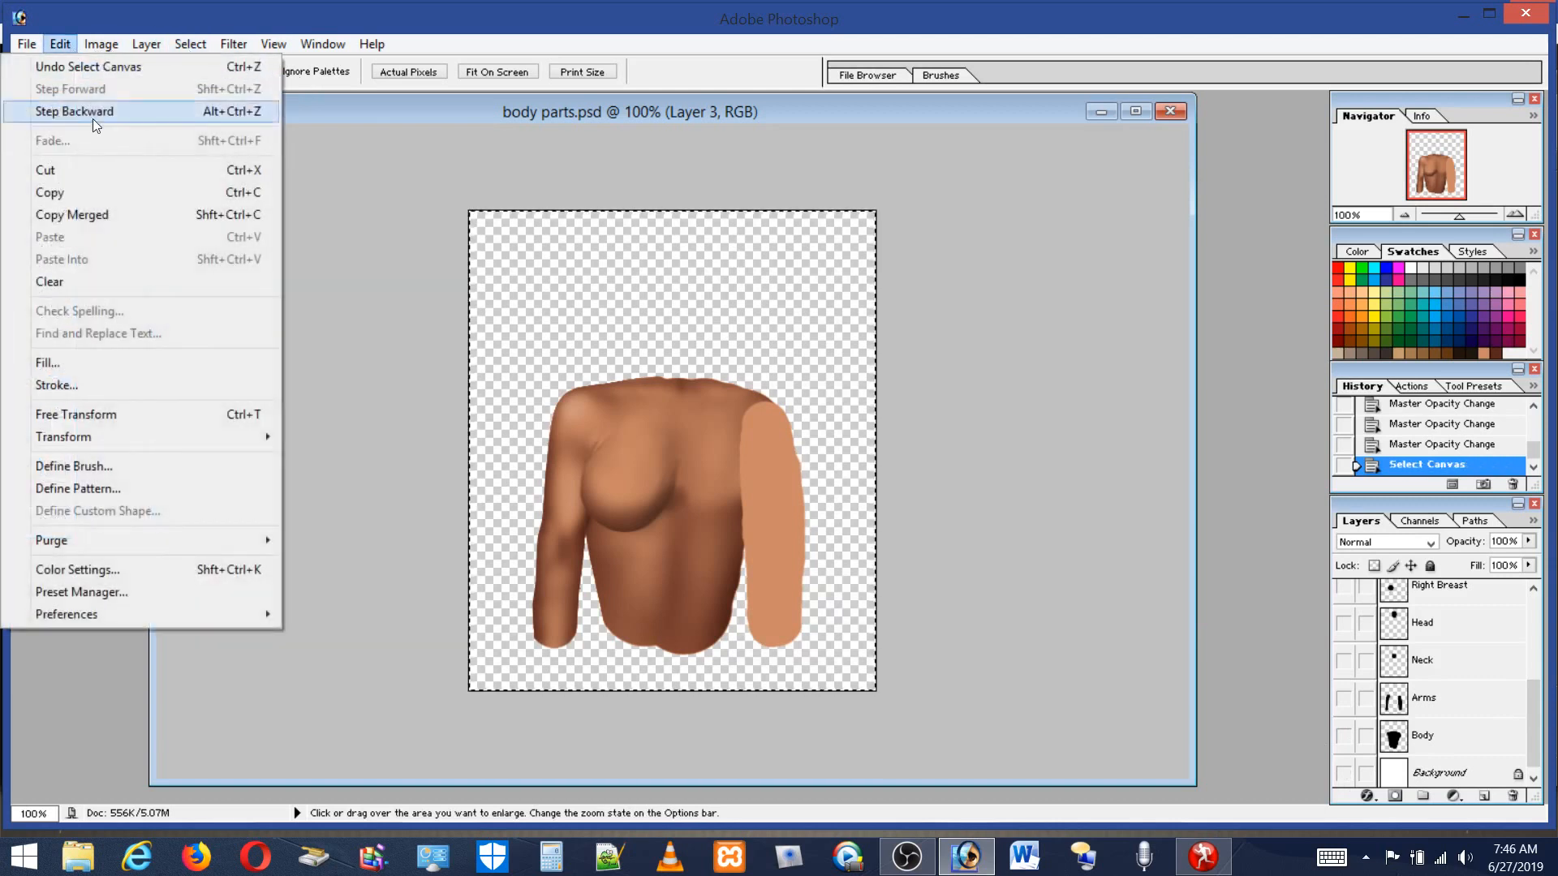
{"action": "left_click", "coordinate": [95, 215]}
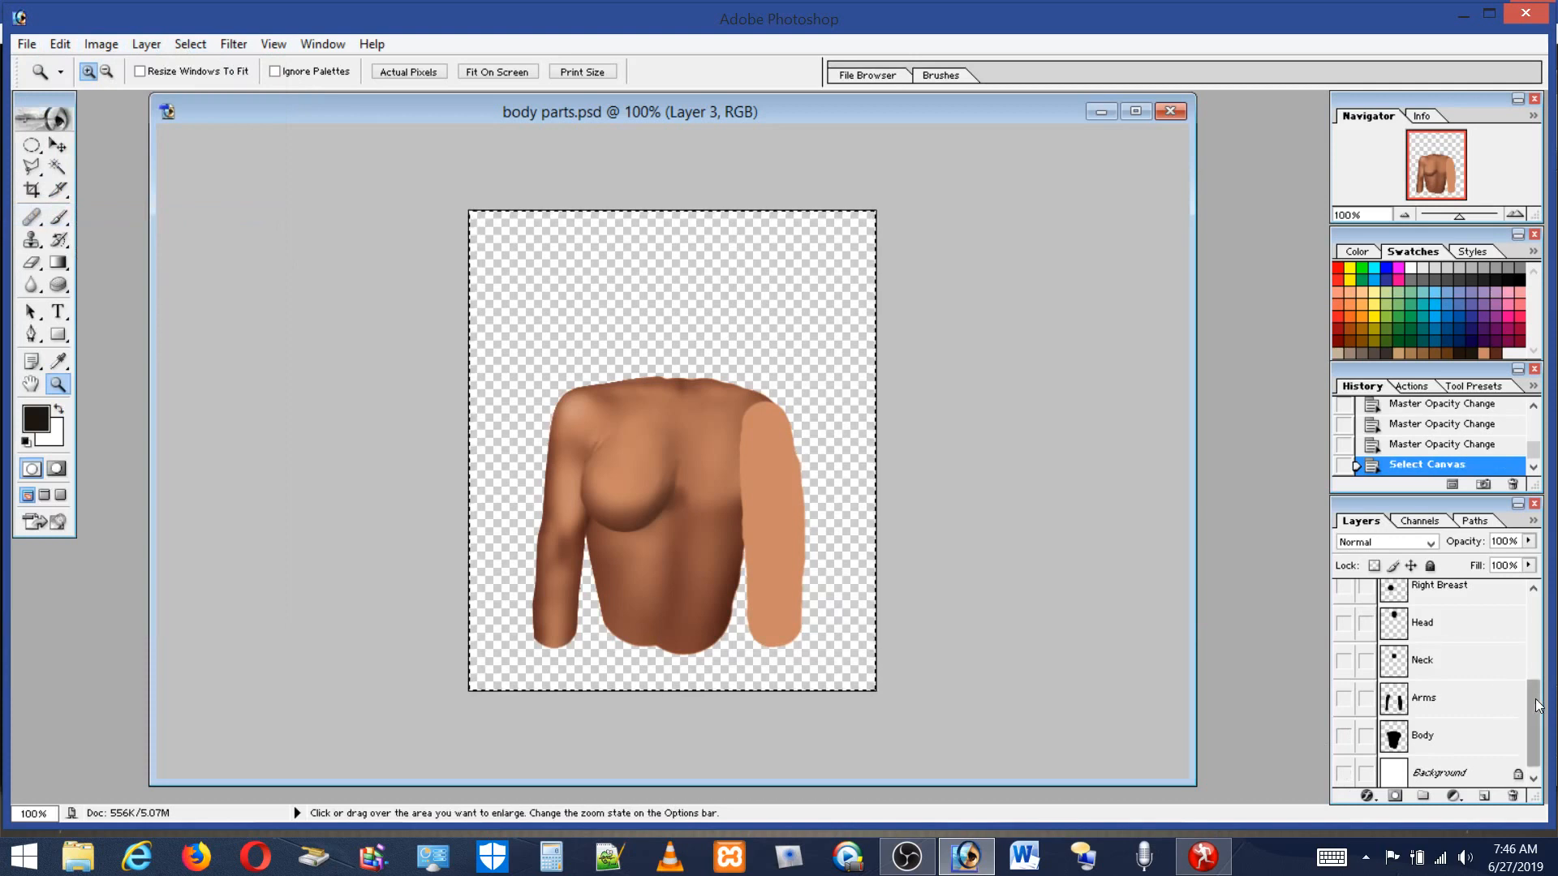
Paste the merged copy as a new layer, toggle the painted layers to compare, and step backward to undo the paste.
{"action": "scroll", "coordinate": [1370, 615], "scroll_direction": "up", "scroll_amount": 4}
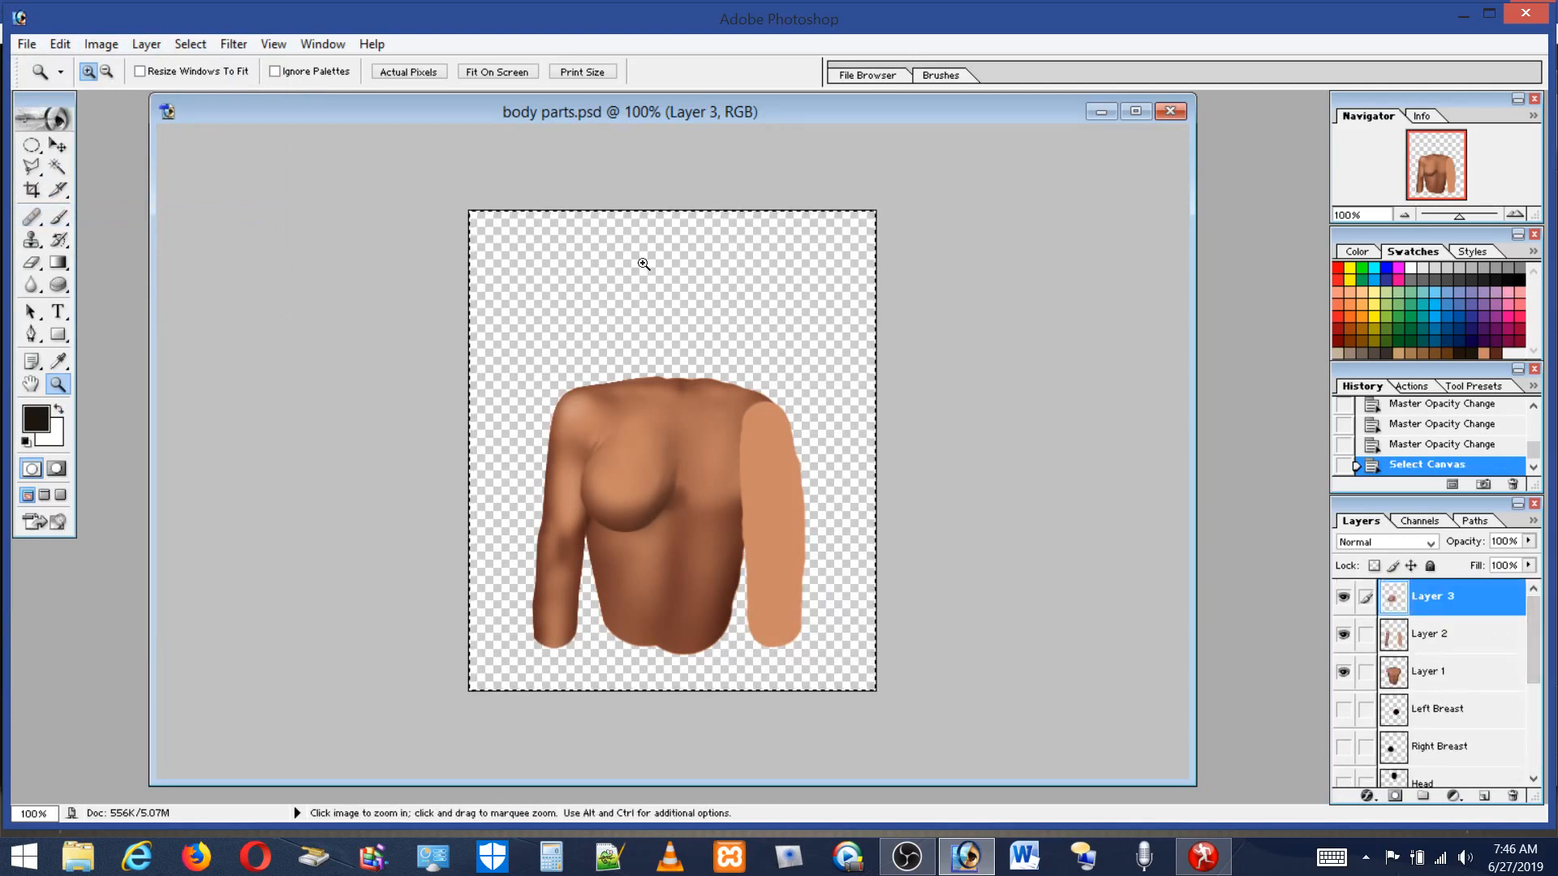
{"action": "left_click", "coordinate": [60, 44]}
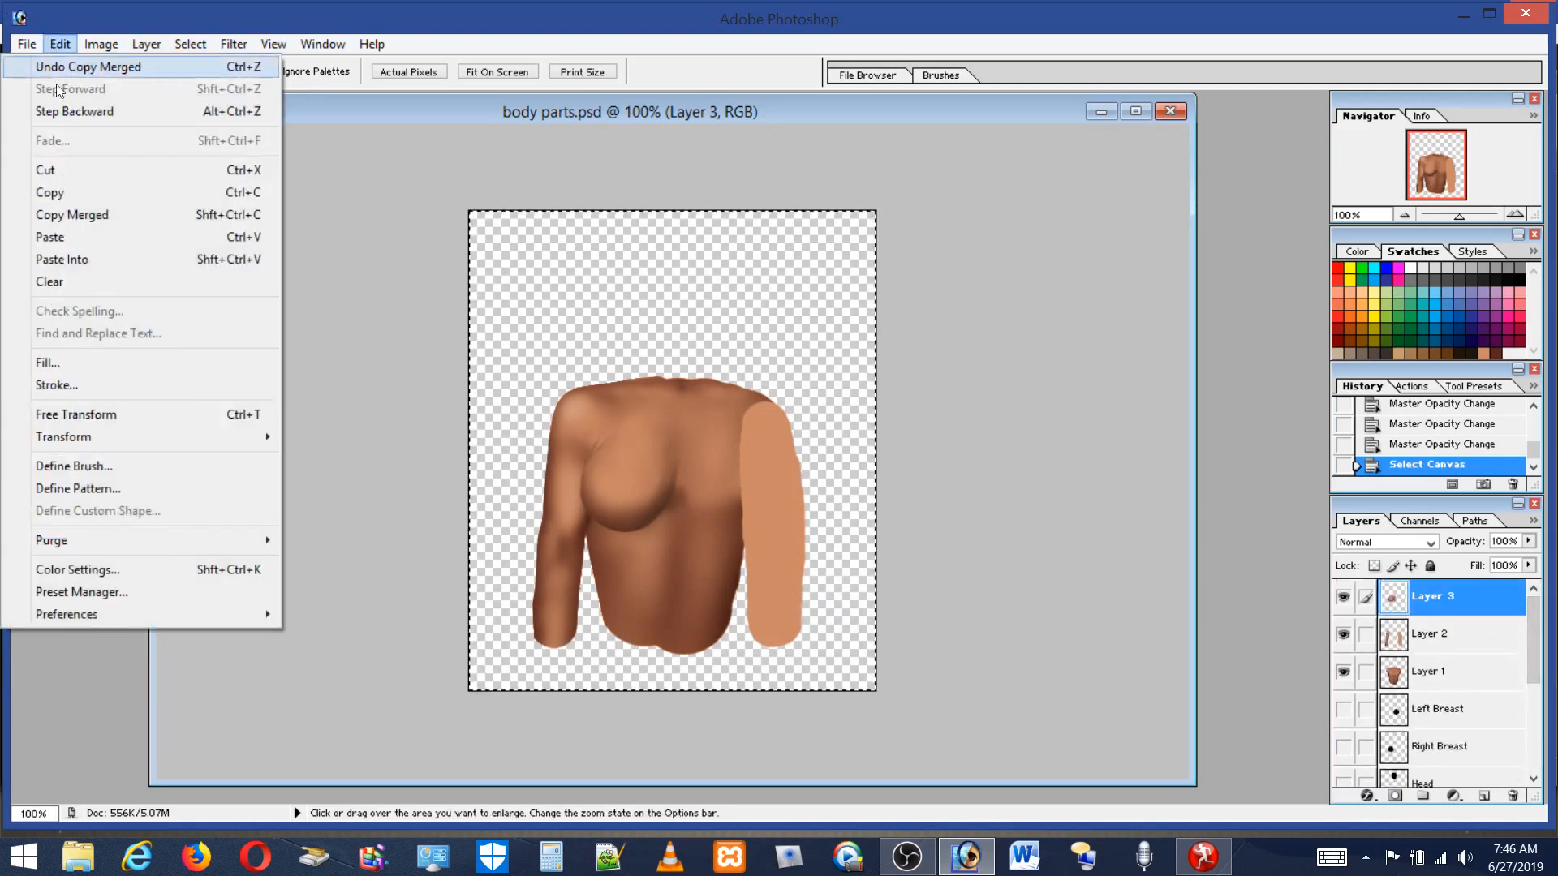
{"action": "left_click", "coordinate": [52, 237]}
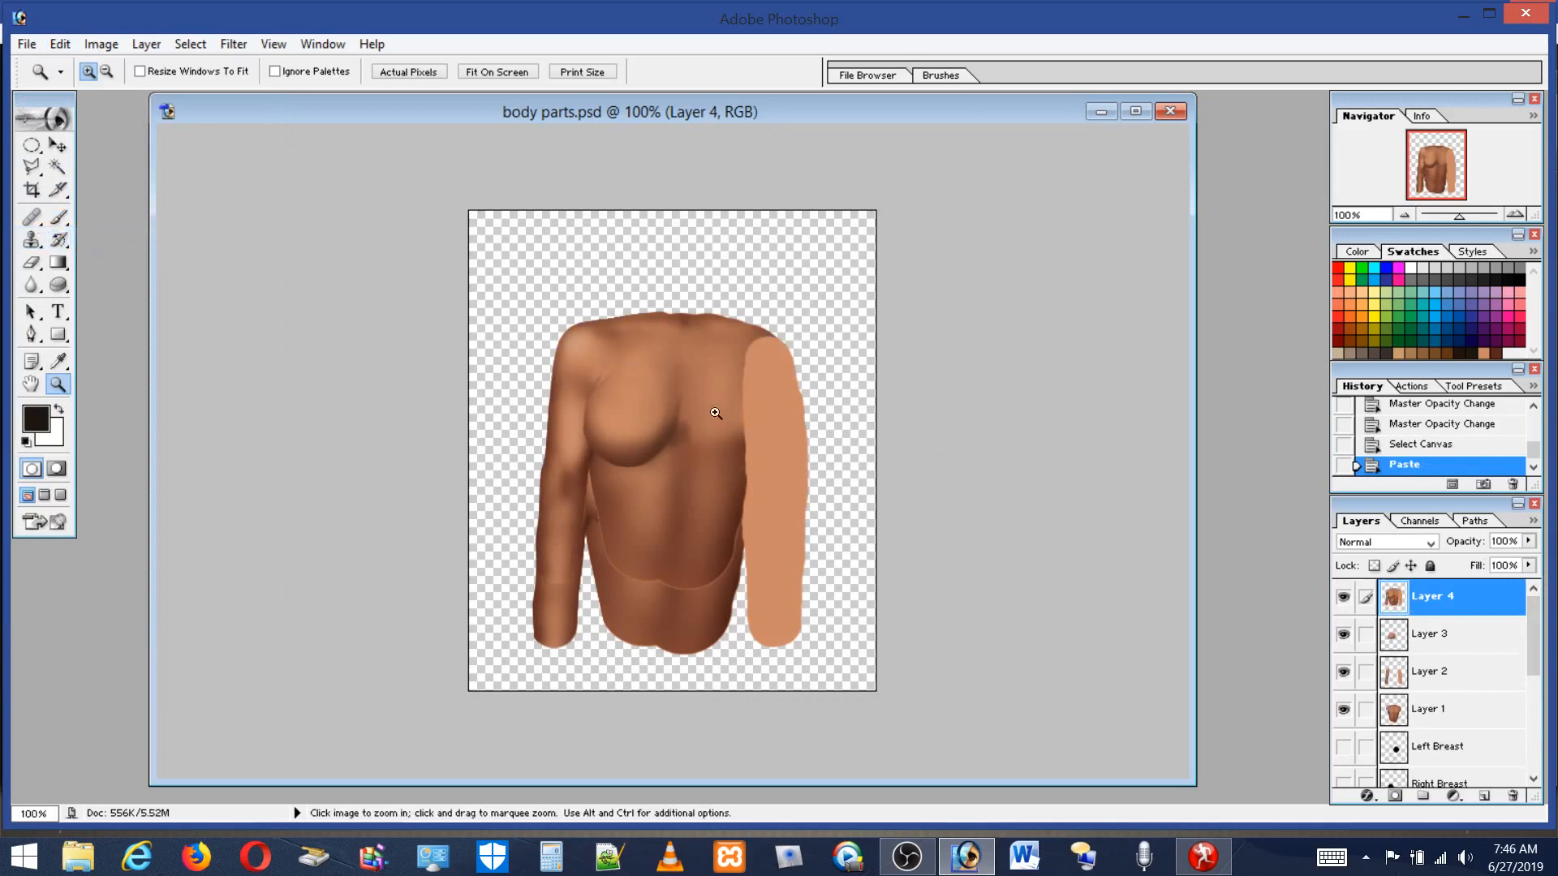
{"action": "left_click", "coordinate": [1343, 710]}
{"action": "left_click", "coordinate": [1344, 671]}
{"action": "left_click", "coordinate": [1343, 634]}
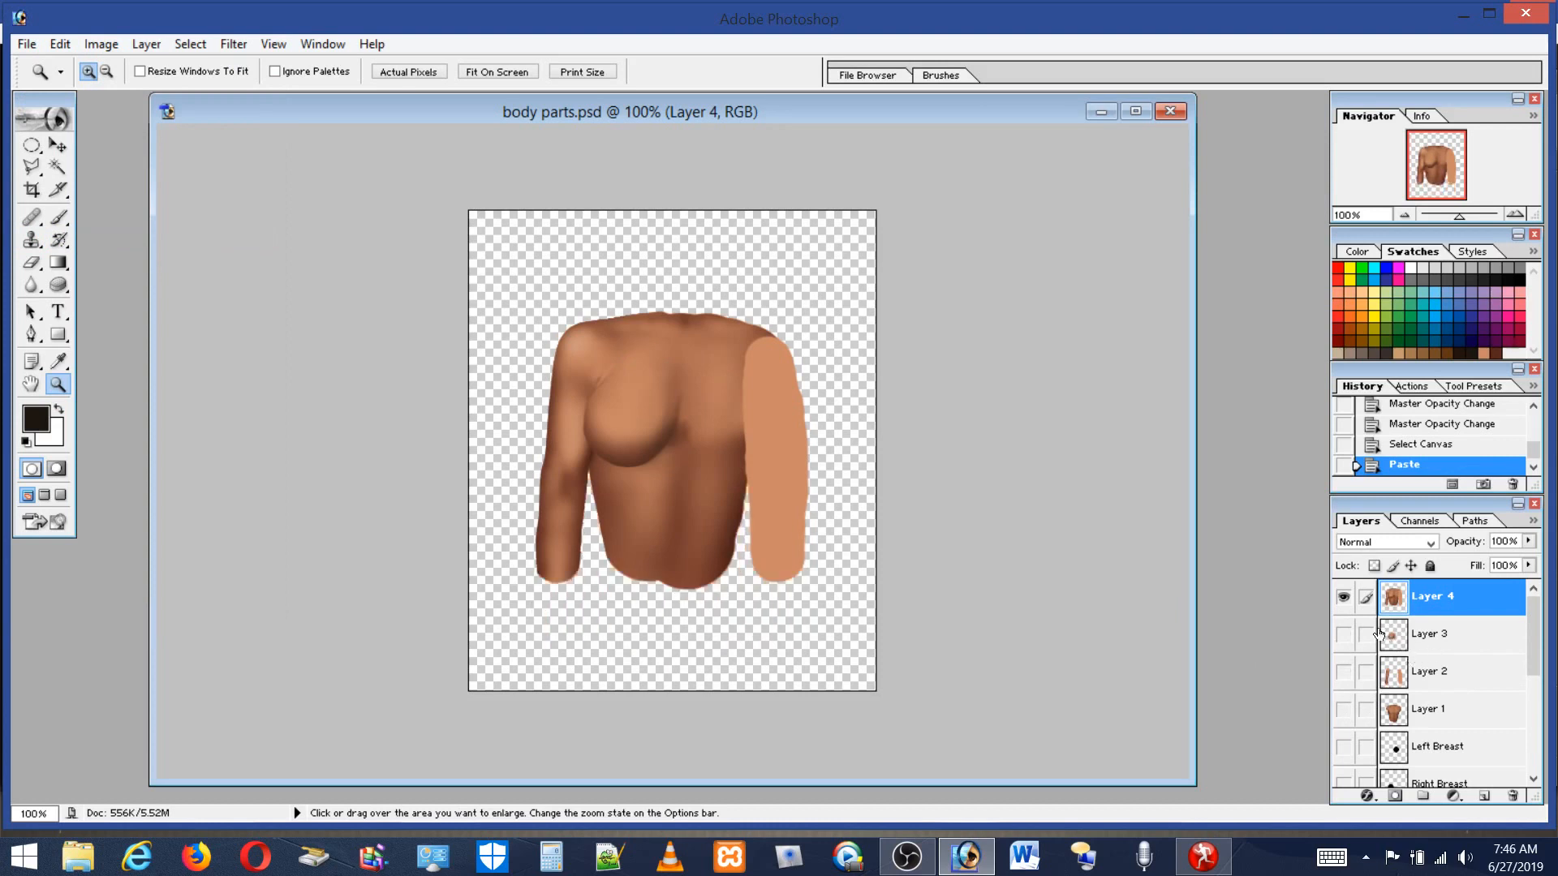
{"action": "left_click", "coordinate": [1344, 634]}
{"action": "left_click", "coordinate": [1343, 710]}
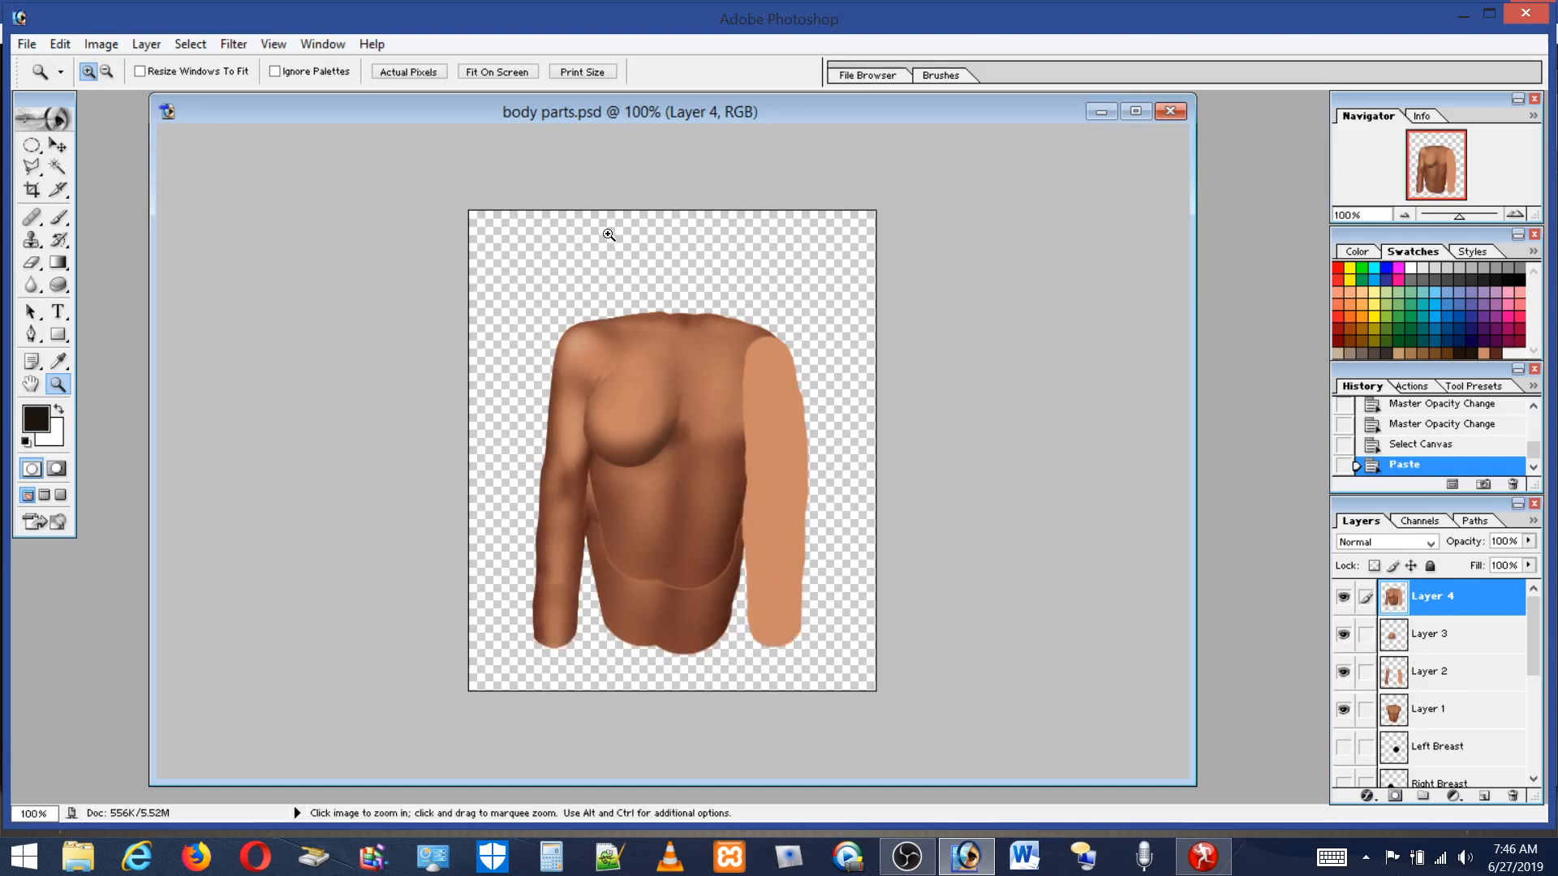
{"action": "left_click", "coordinate": [59, 42]}
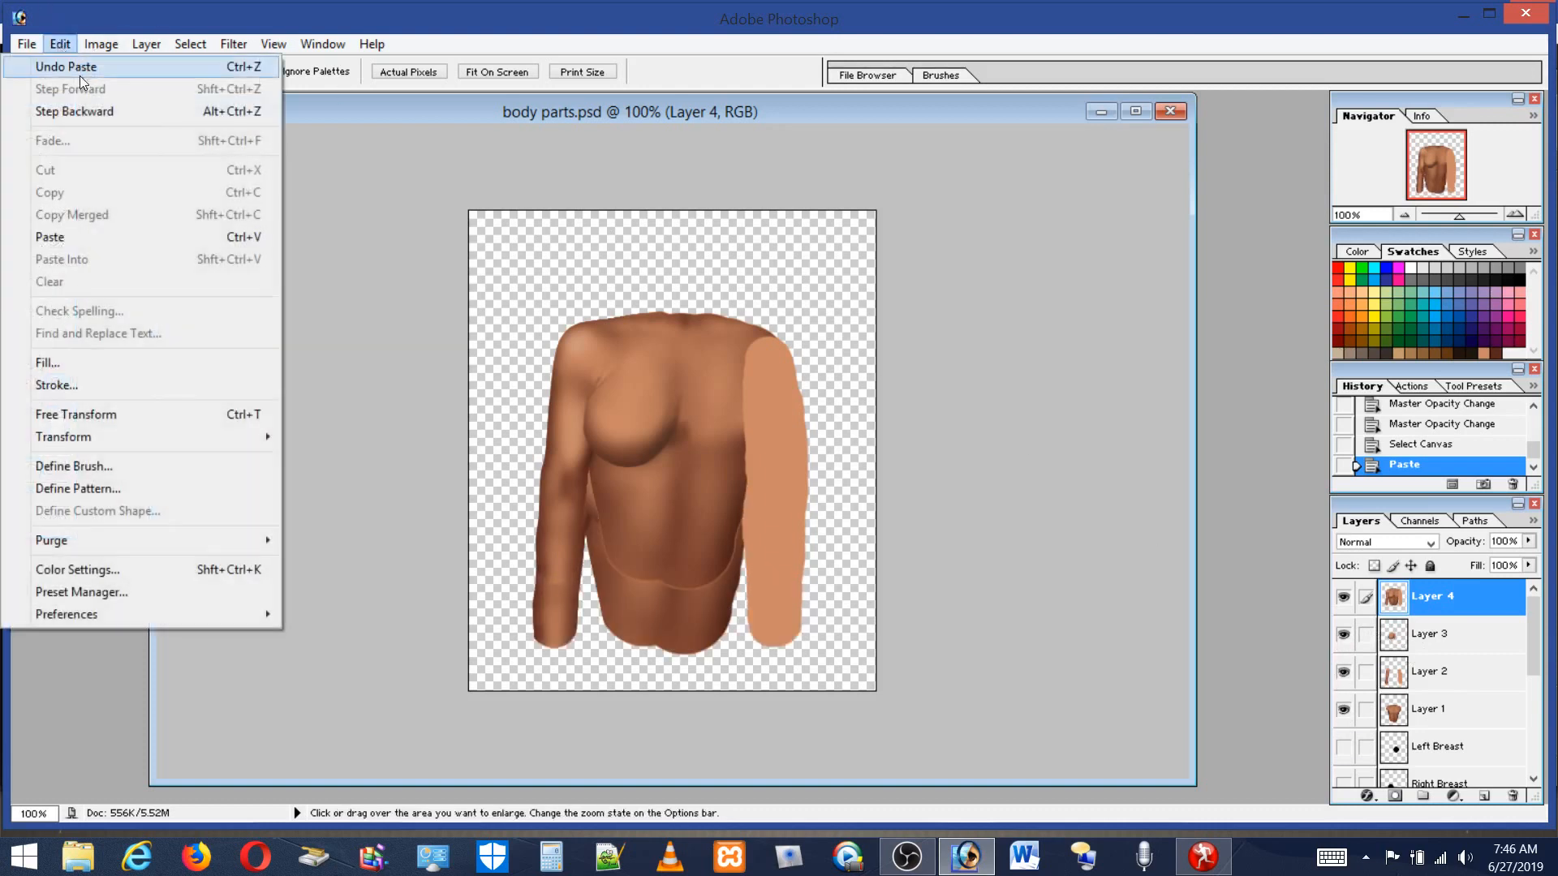
{"action": "left_click", "coordinate": [82, 114]}
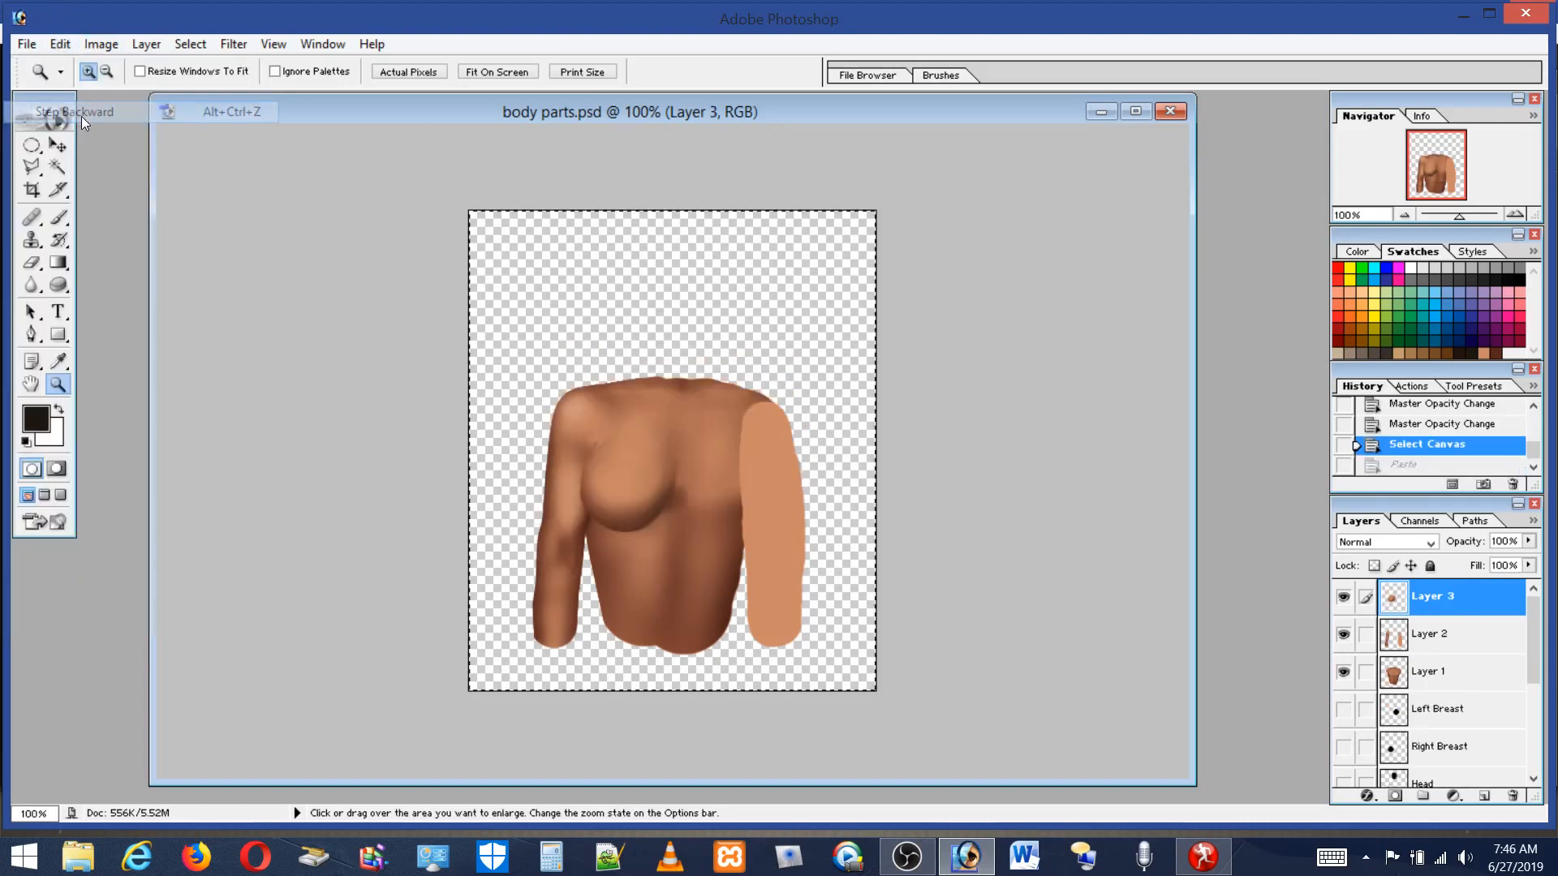
Load the composite RGB channel as a selection and invert that selection.
{"action": "left_click", "coordinate": [1433, 528]}
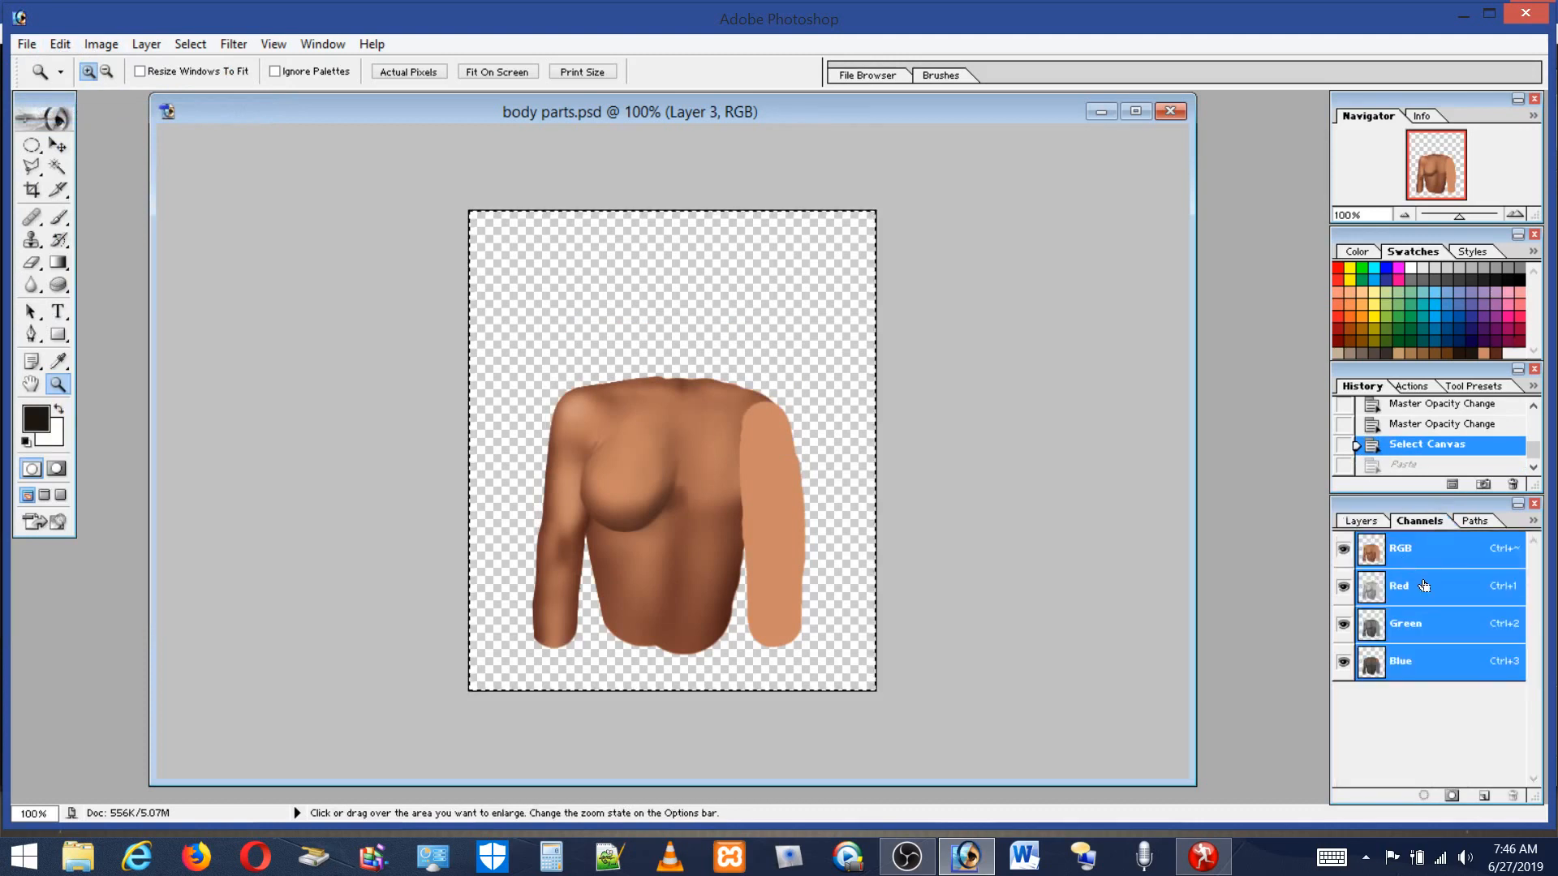
{"action": "left_click", "coordinate": [1422, 586], "text": "ctrl"}
{"action": "left_click", "coordinate": [1413, 558], "text": "ctrl"}
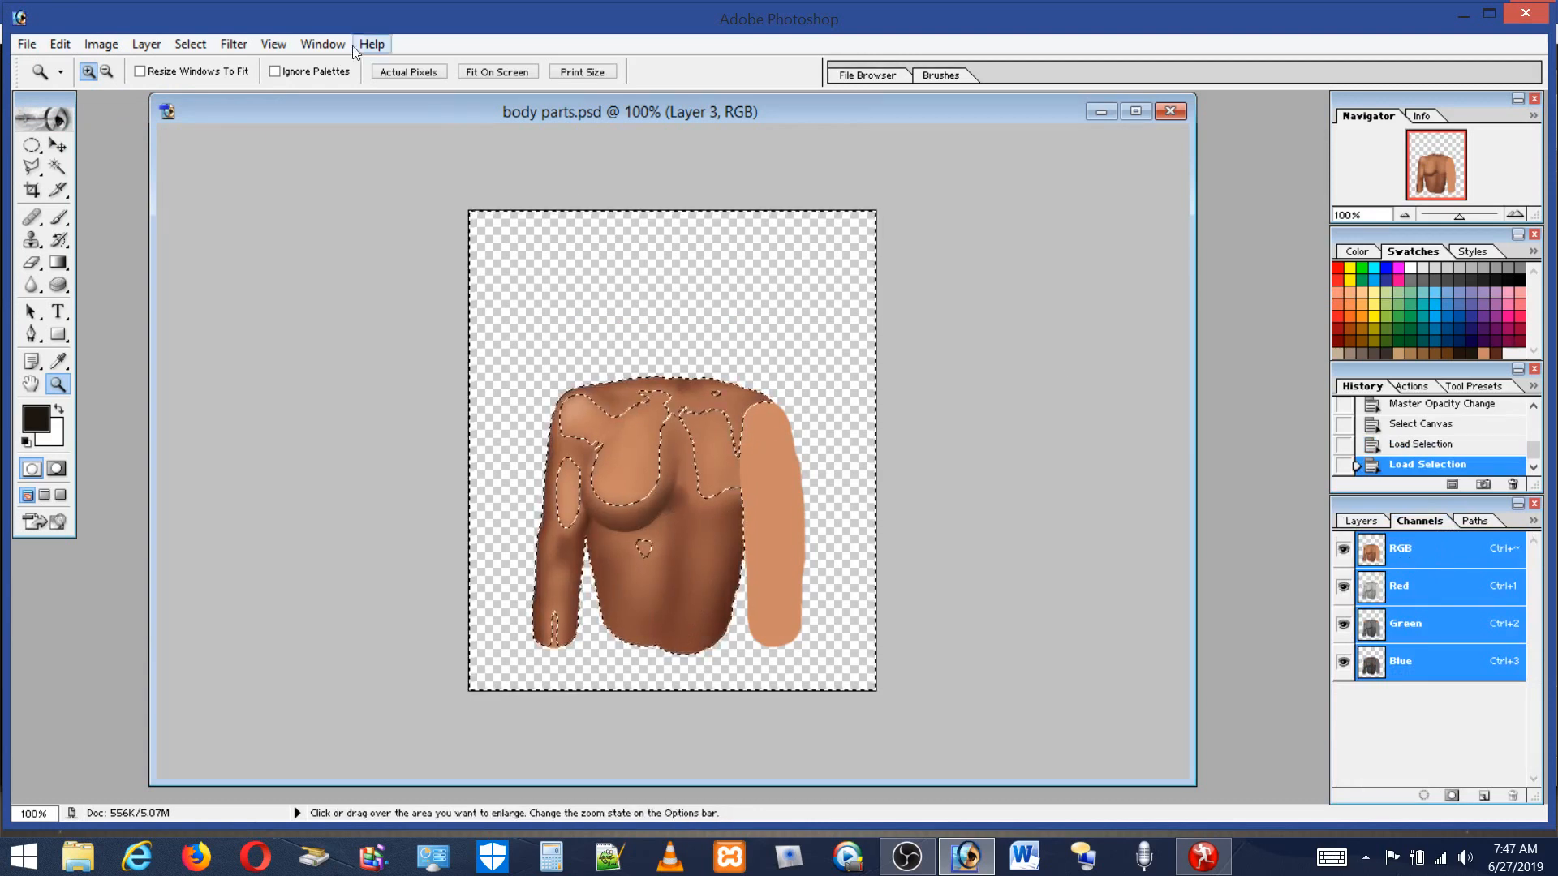
{"action": "left_click", "coordinate": [191, 44]}
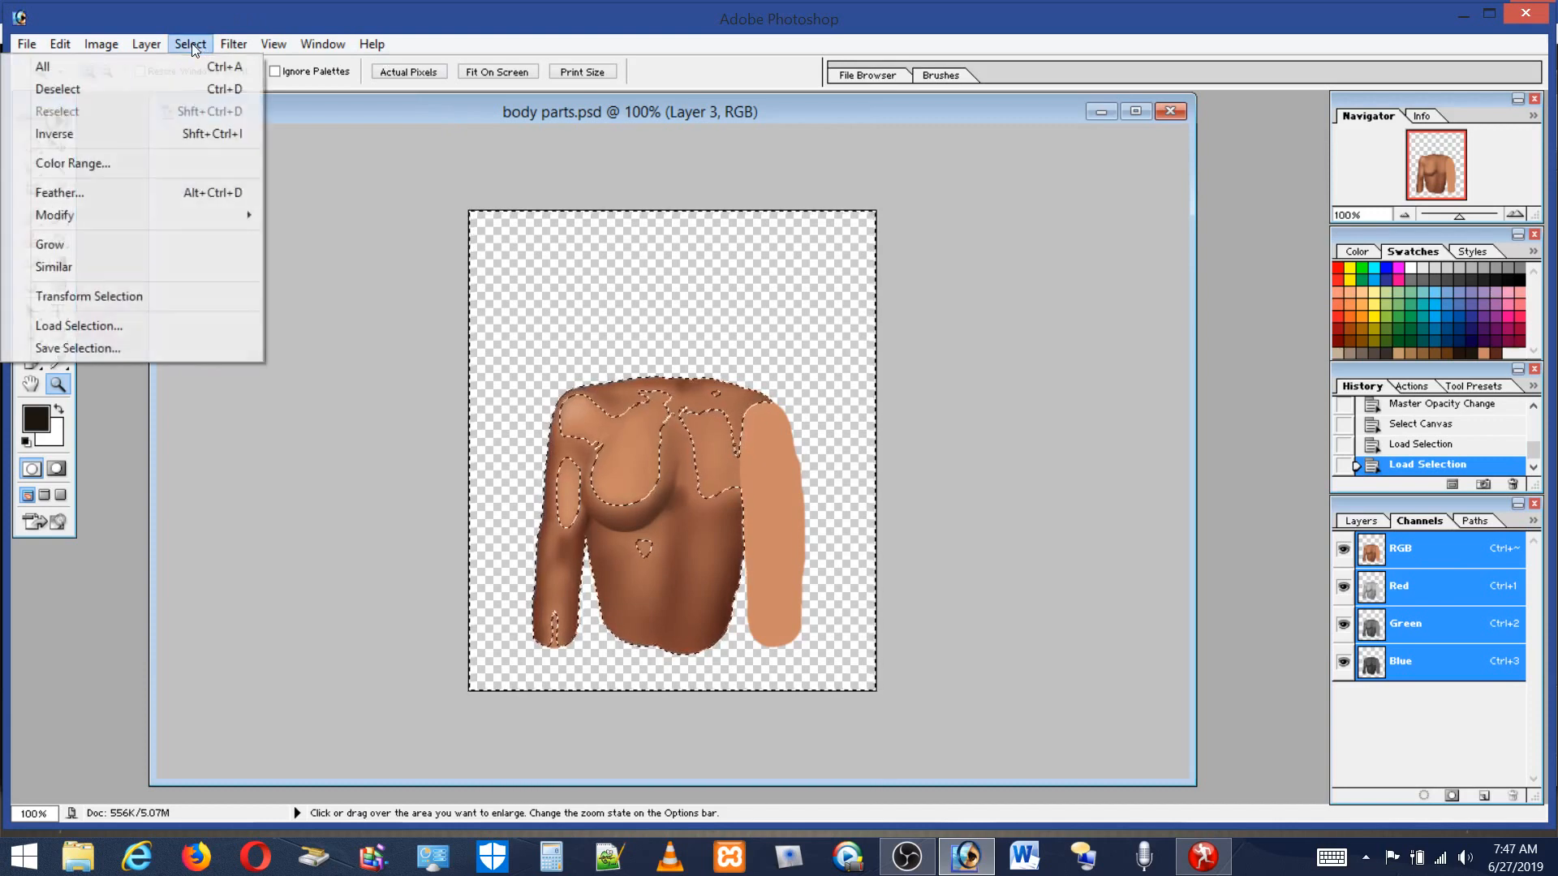
{"action": "left_click", "coordinate": [92, 132]}
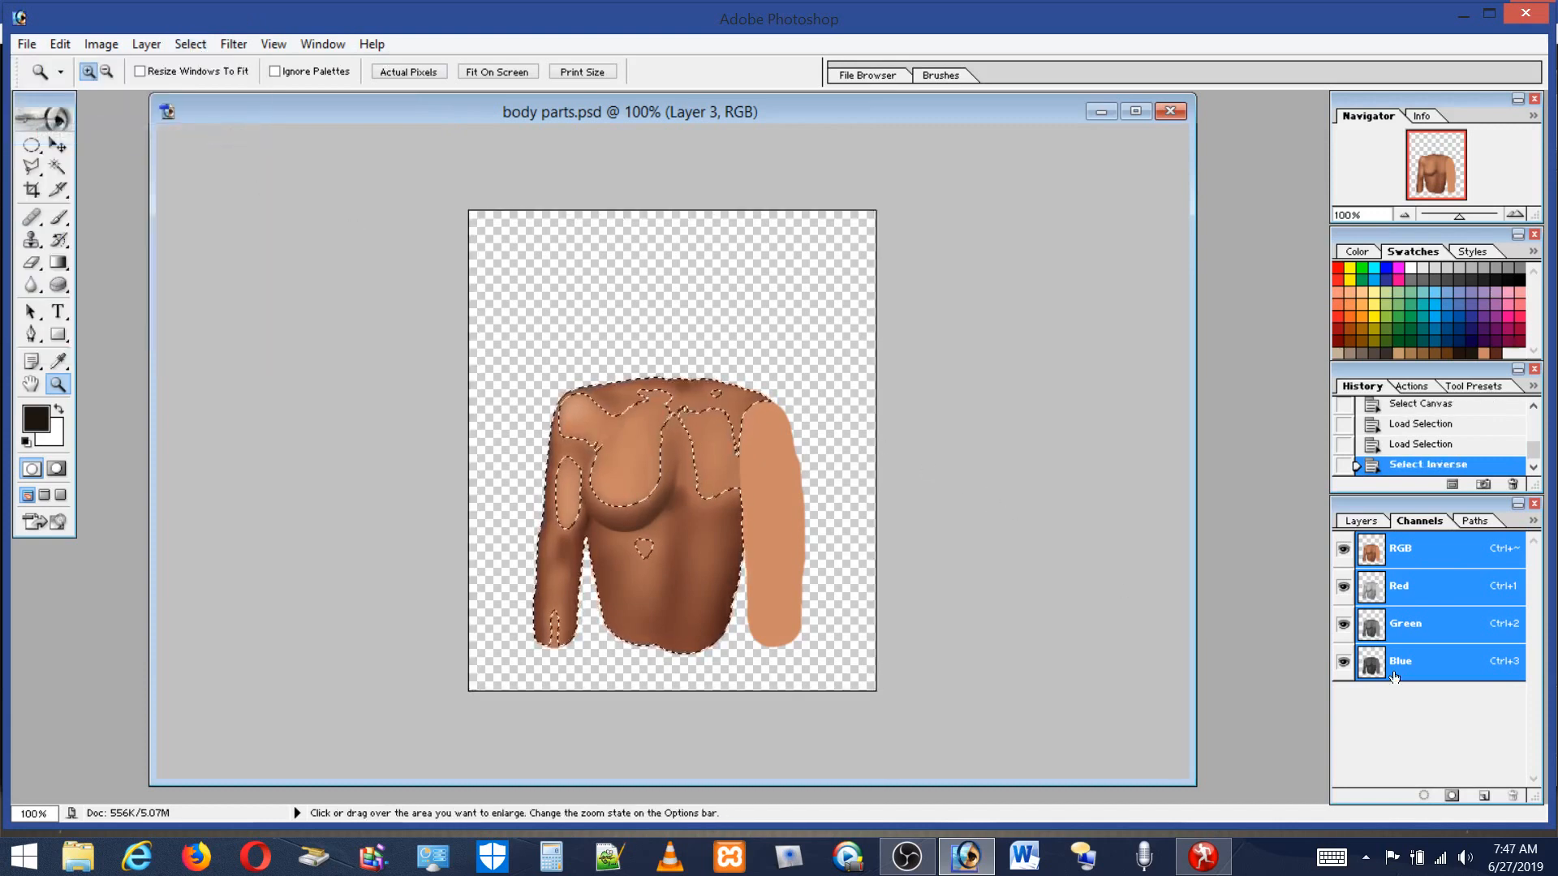
{"action": "left_click", "coordinate": [1380, 527]}
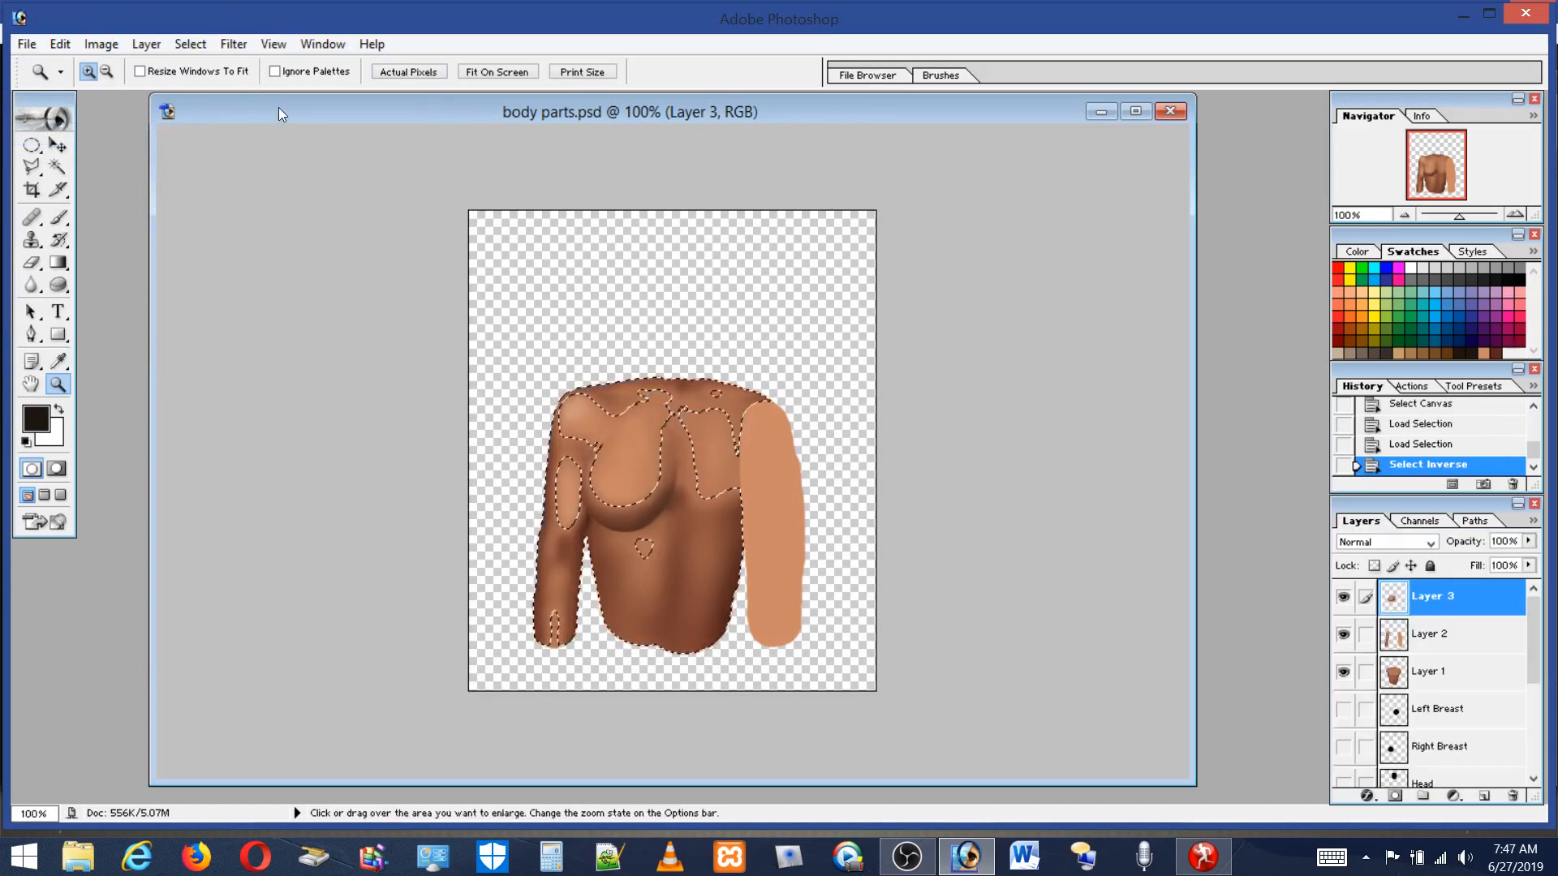
Paste the merged copy as a new layer and toggle the painted layers to compare it.
{"action": "left_click", "coordinate": [66, 46]}
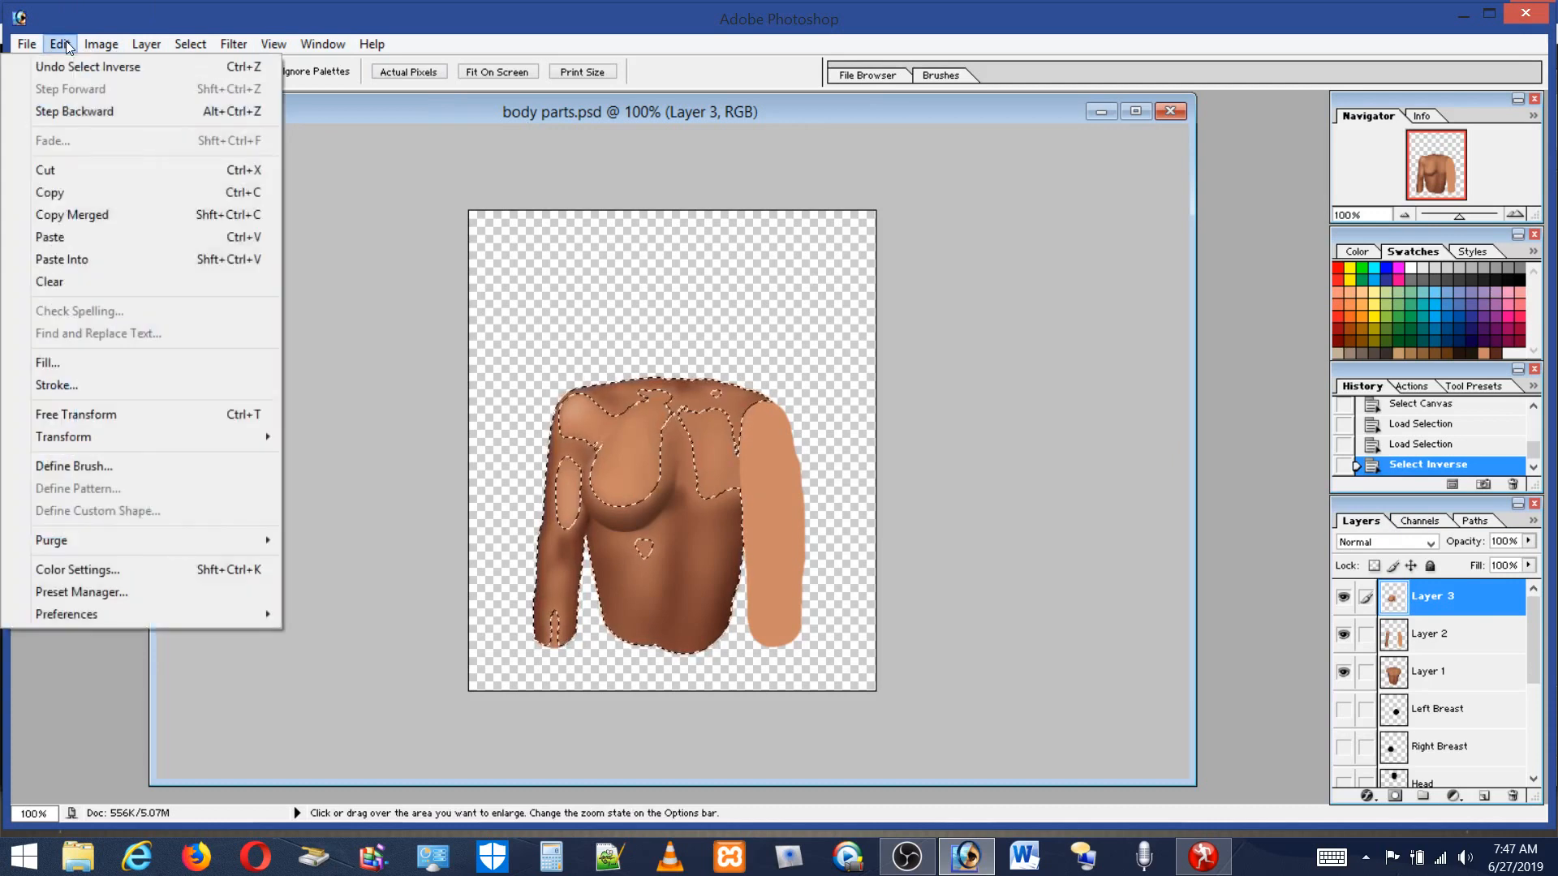
{"action": "left_click", "coordinate": [49, 237]}
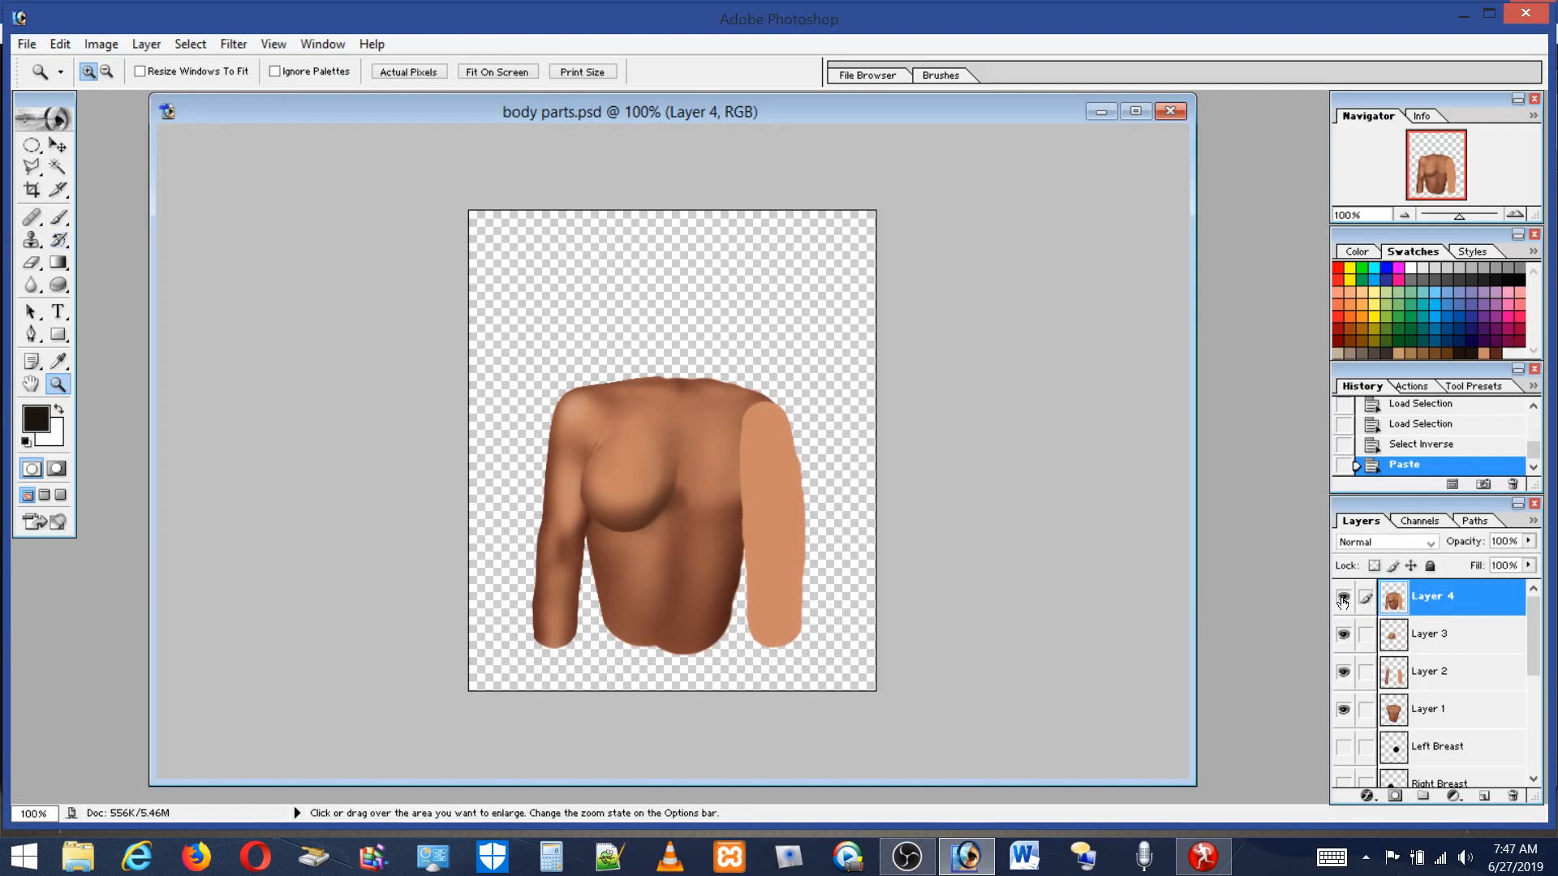
{"action": "left_click", "coordinate": [1343, 672]}
{"action": "left_click", "coordinate": [1342, 598]}
{"action": "left_click", "coordinate": [1342, 598]}
{"action": "left_click", "coordinate": [1343, 709]}
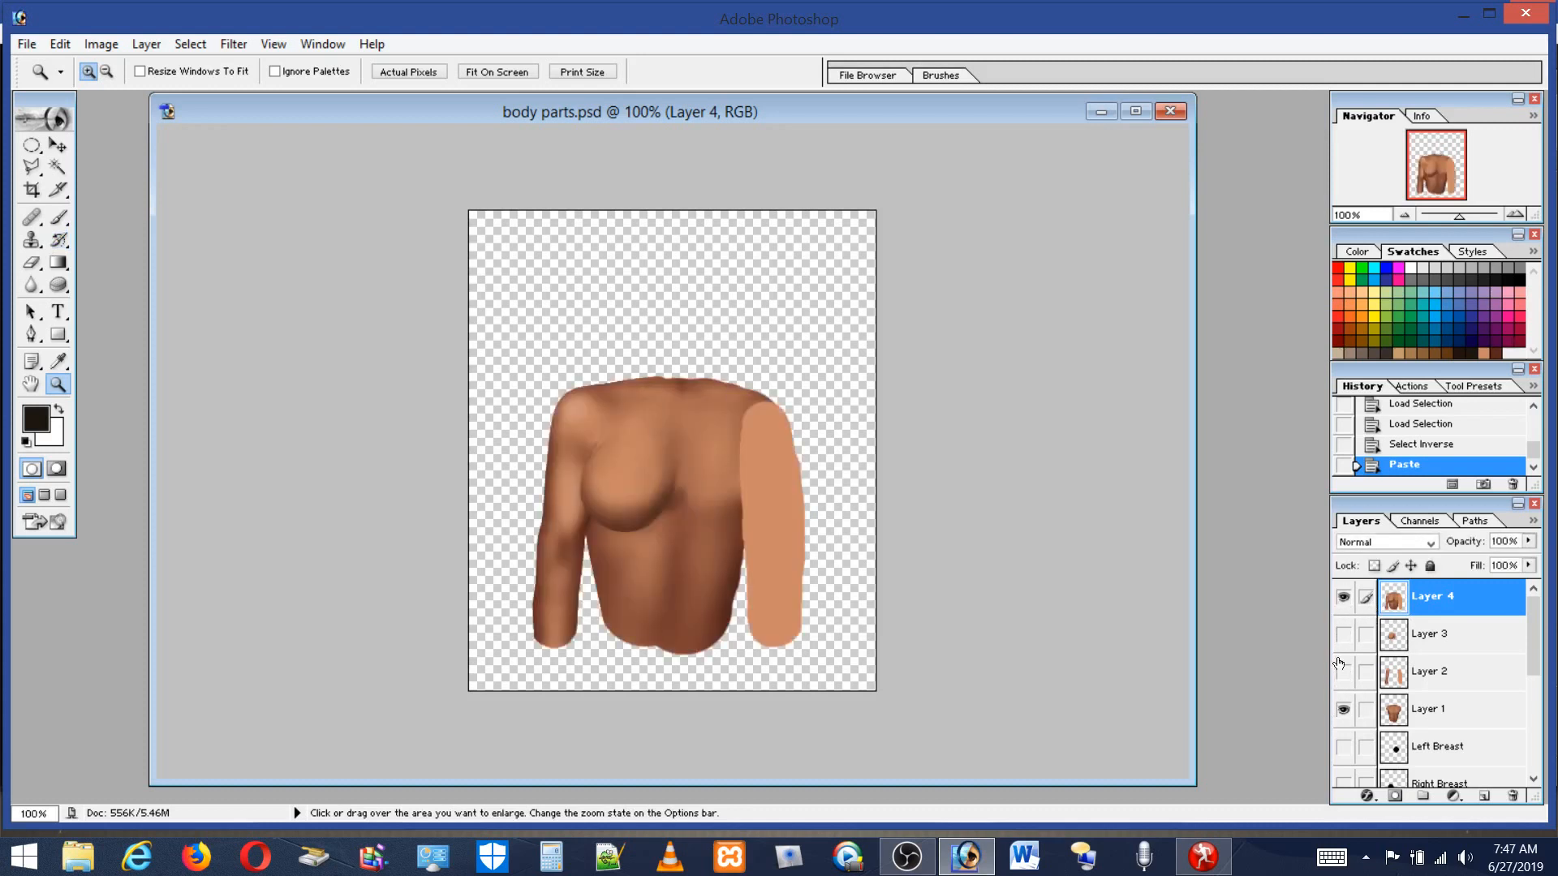
{"action": "left_click", "coordinate": [1343, 601]}
{"action": "left_click", "coordinate": [1343, 600]}
{"action": "left_click", "coordinate": [1342, 601]}
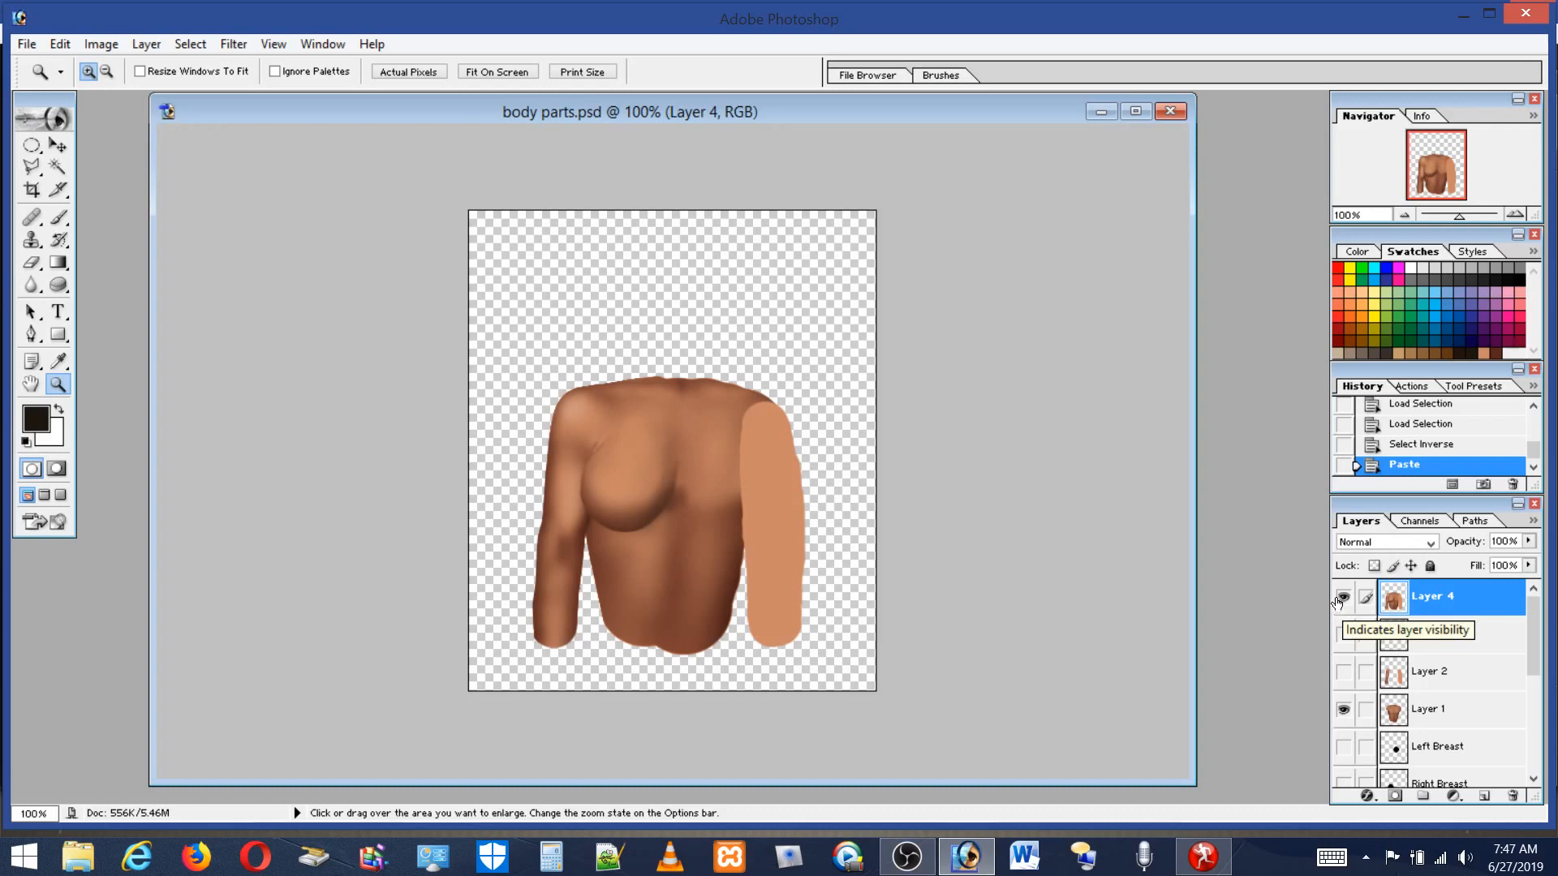
Toggle the visibility of Layer 4 and the painted layers to compare the merged copy with the shading.
{"action": "left_click", "coordinate": [1344, 714]}
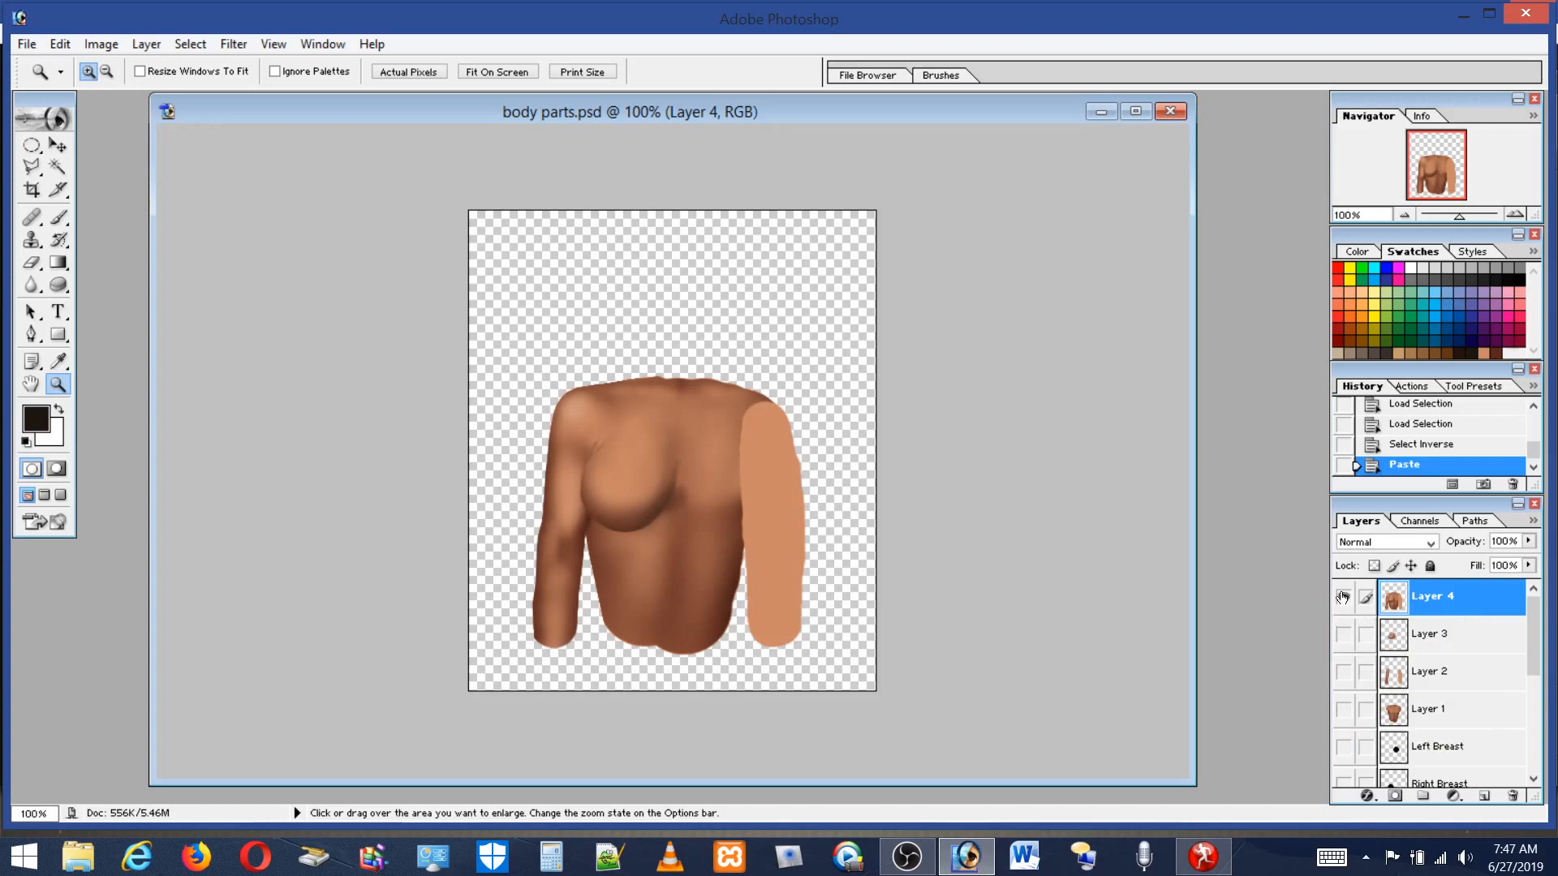
{"action": "left_click", "coordinate": [1344, 596]}
{"action": "left_click", "coordinate": [1343, 709]}
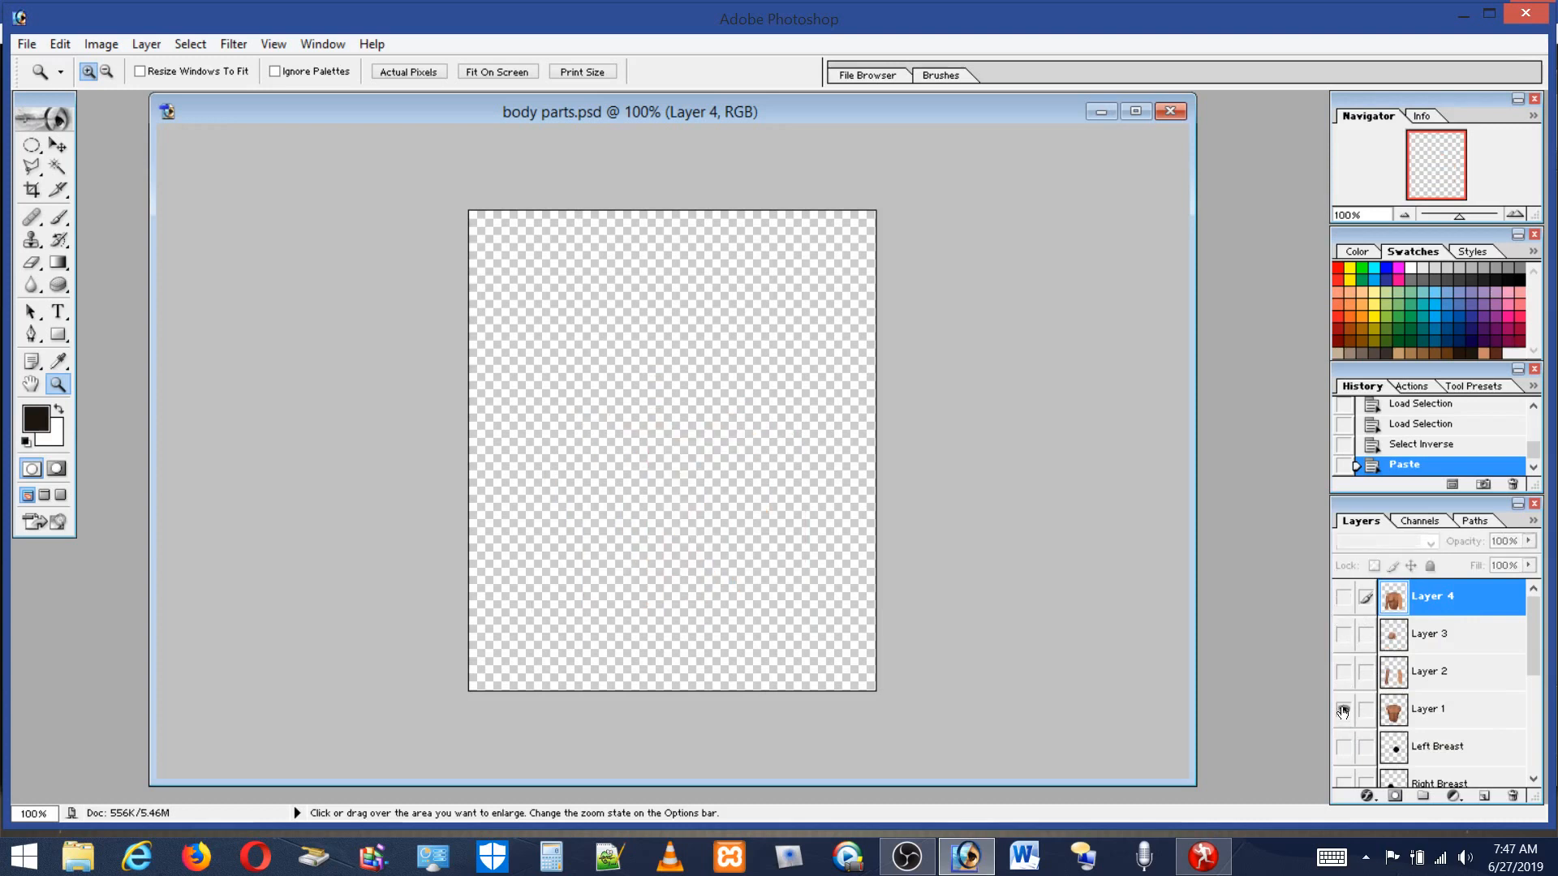
{"action": "left_click", "coordinate": [1343, 672]}
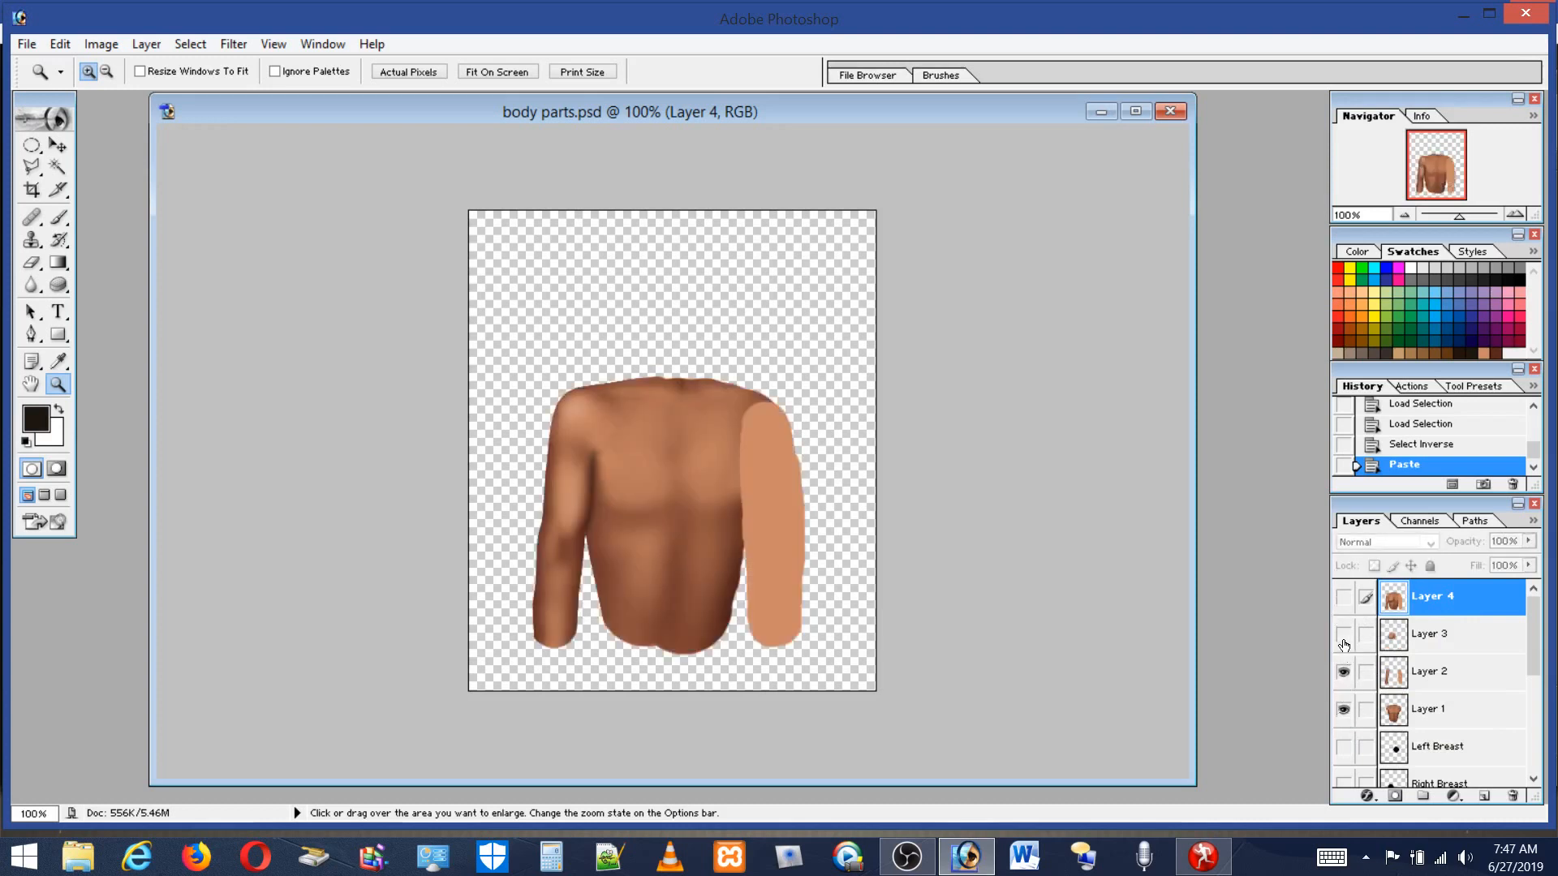
{"action": "left_click", "coordinate": [1343, 636]}
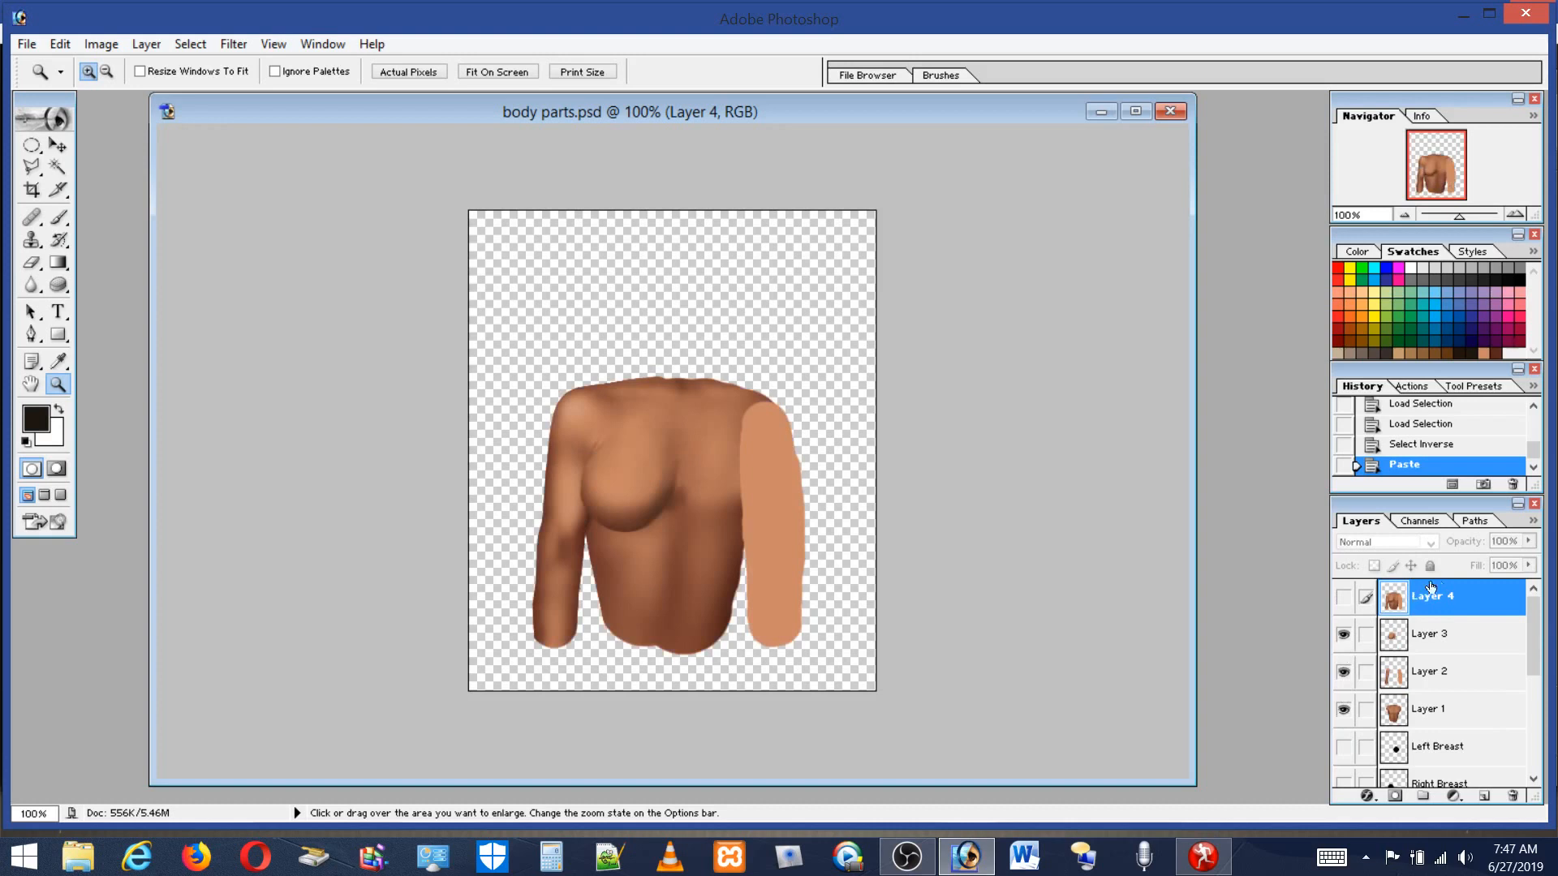
{"action": "left_click", "coordinate": [1344, 635]}
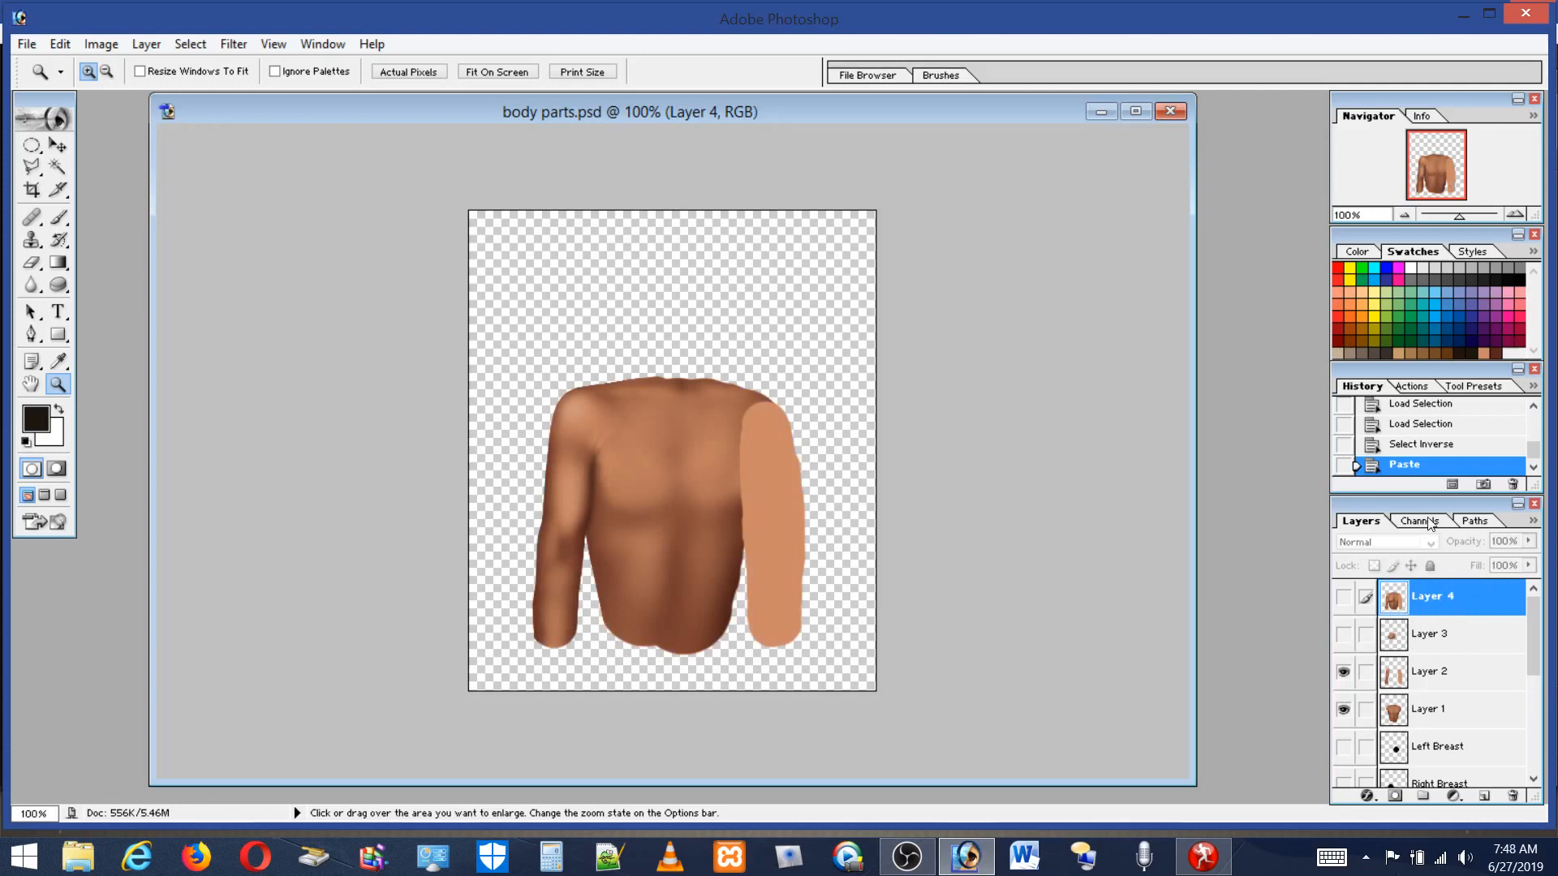
Load the composite RGB channel as a selection and invert that selection.
{"action": "left_click", "coordinate": [1429, 521]}
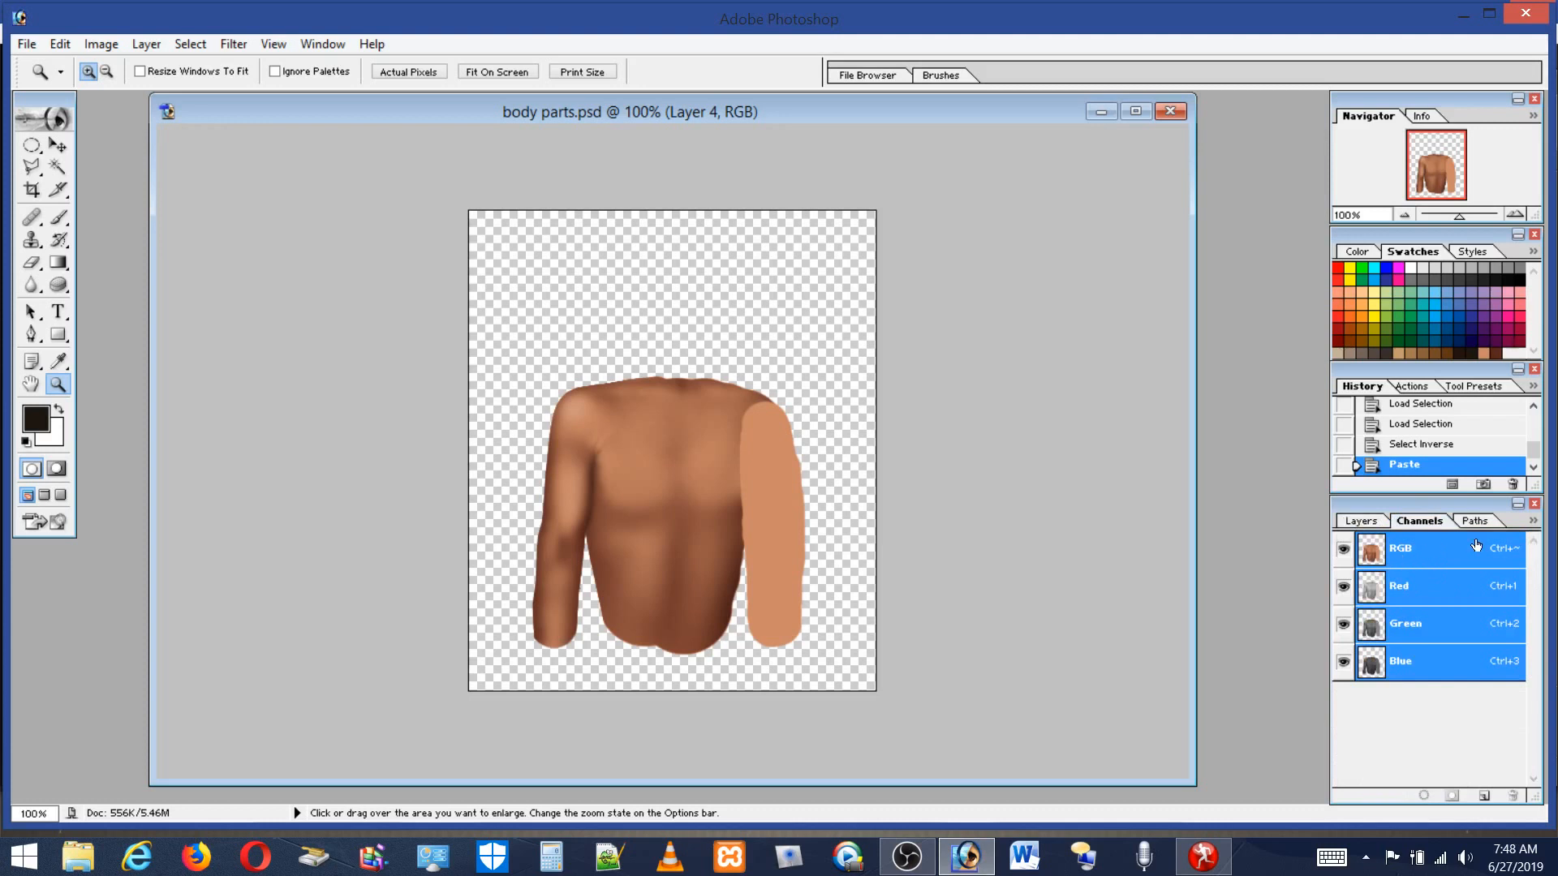
{"action": "left_click", "coordinate": [1390, 543], "text": "ctrl"}
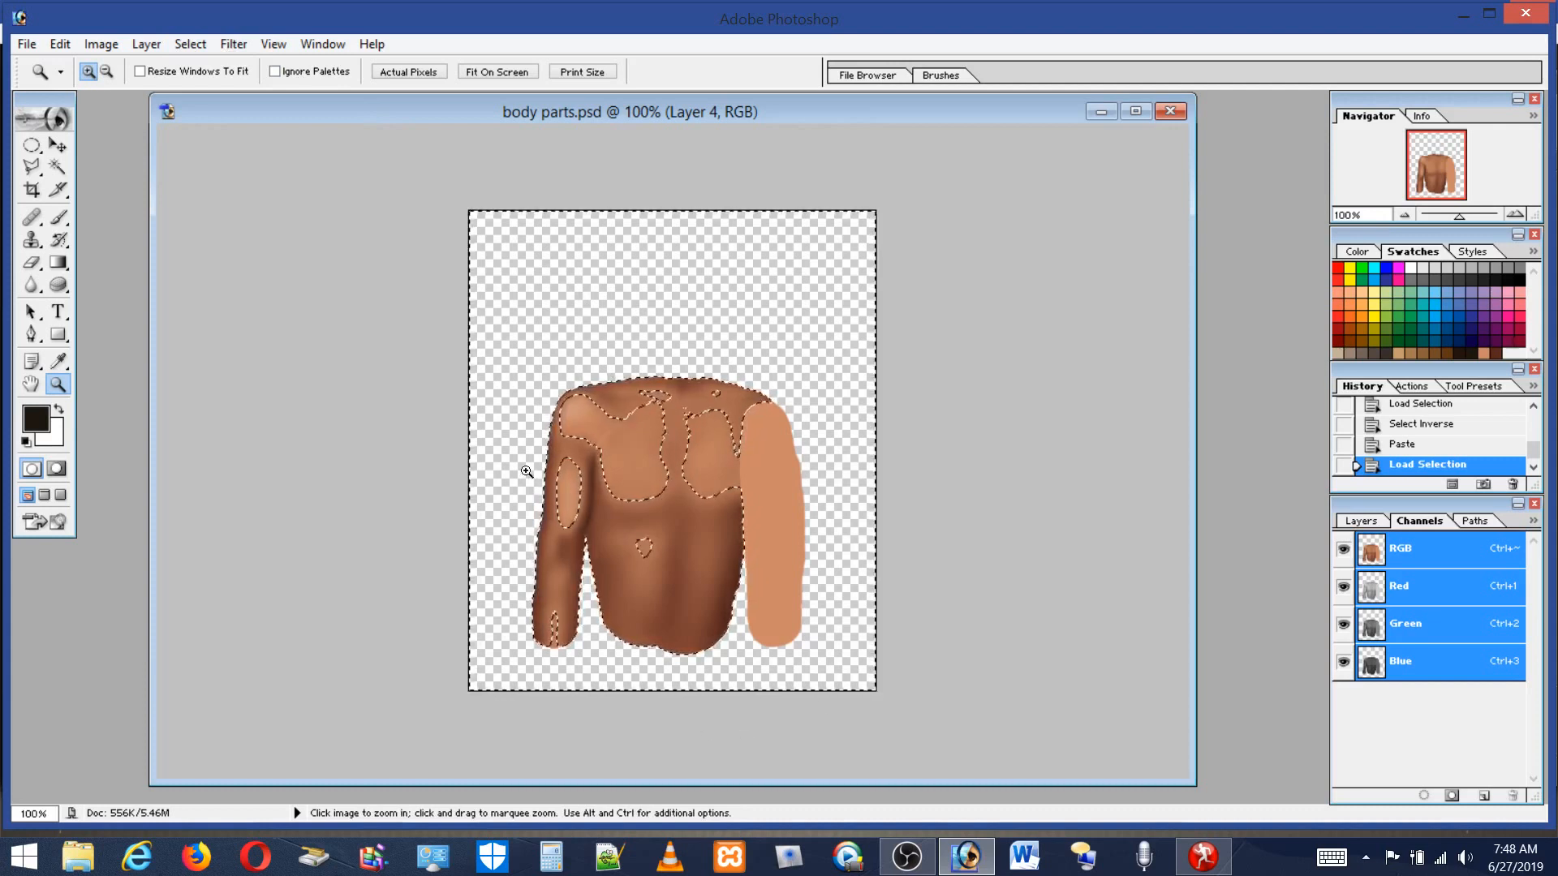
{"action": "left_click", "coordinate": [203, 46]}
{"action": "left_click", "coordinate": [51, 135]}
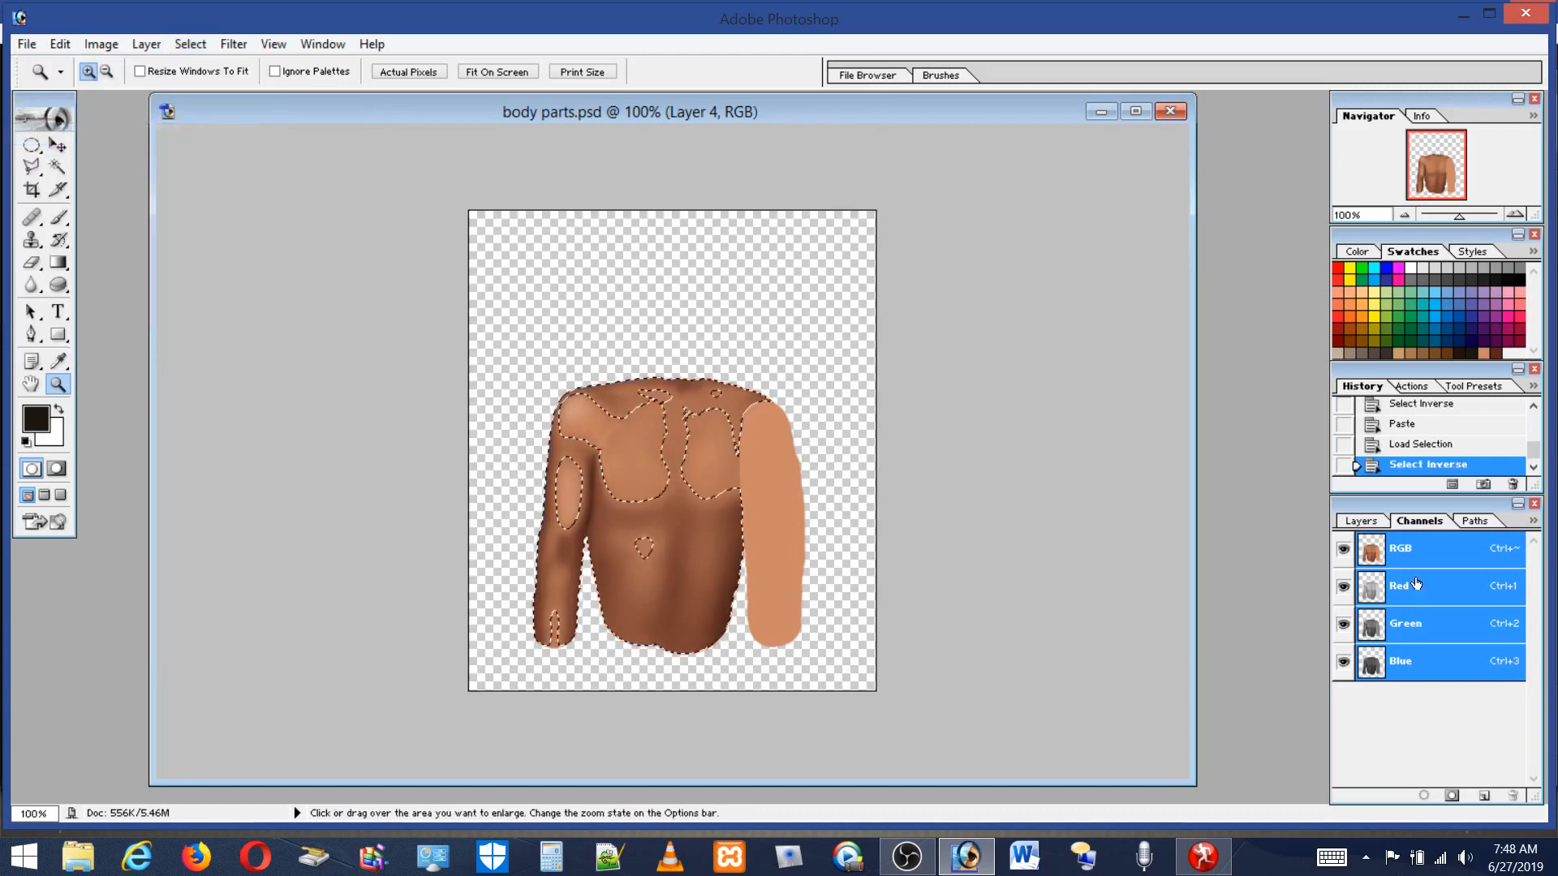
Hide Layers 2 and 1, add a new layer, and fill the selection with the foreground colour.
{"action": "left_click", "coordinate": [1372, 523]}
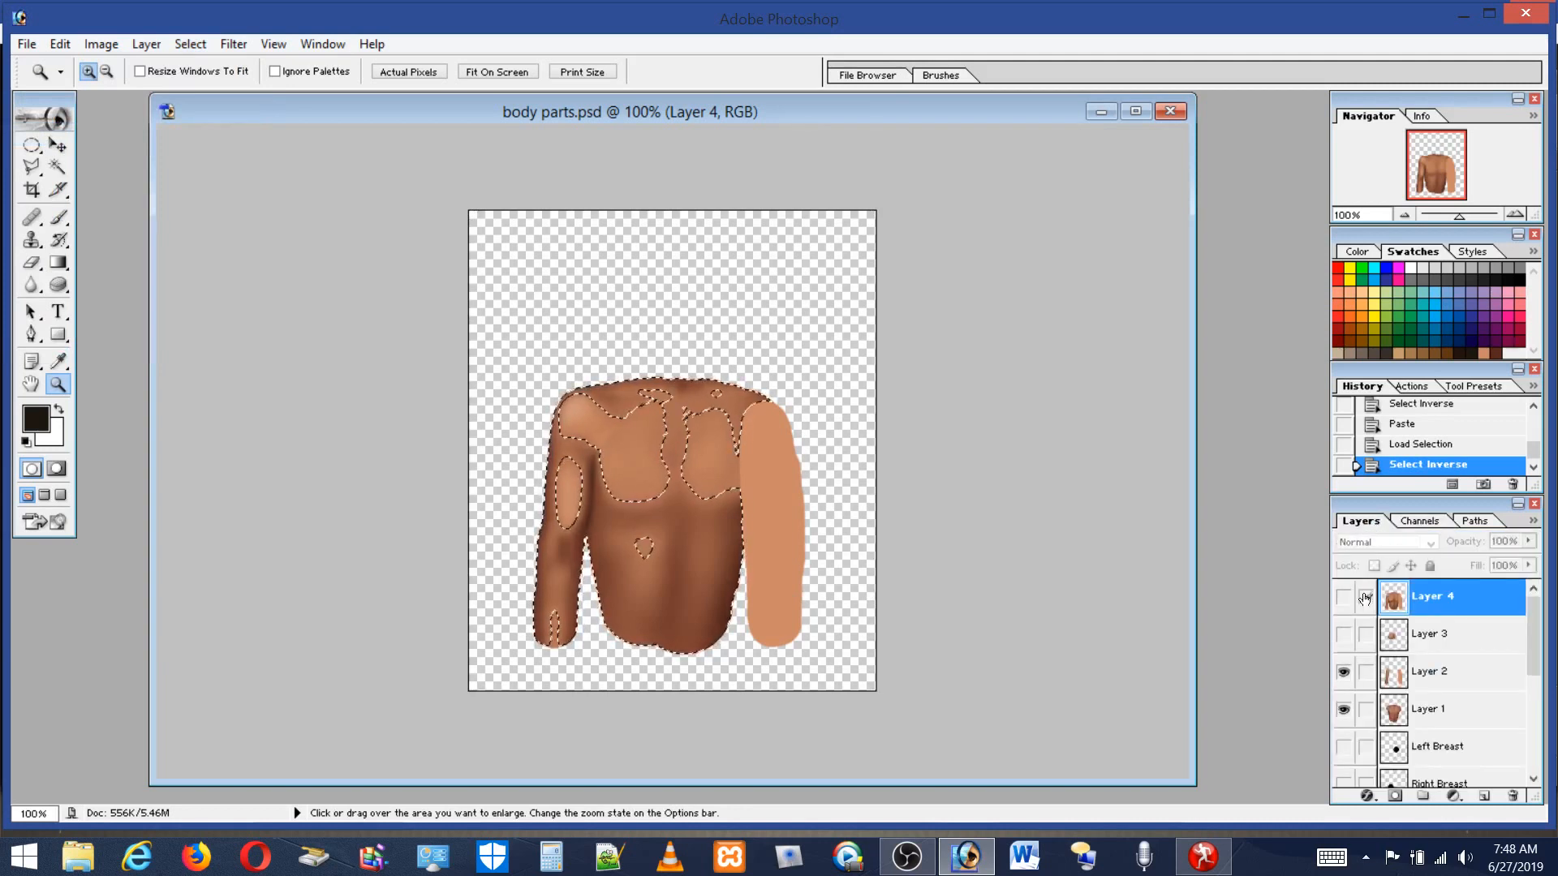
{"action": "left_click", "coordinate": [1343, 671]}
{"action": "left_click", "coordinate": [1343, 709]}
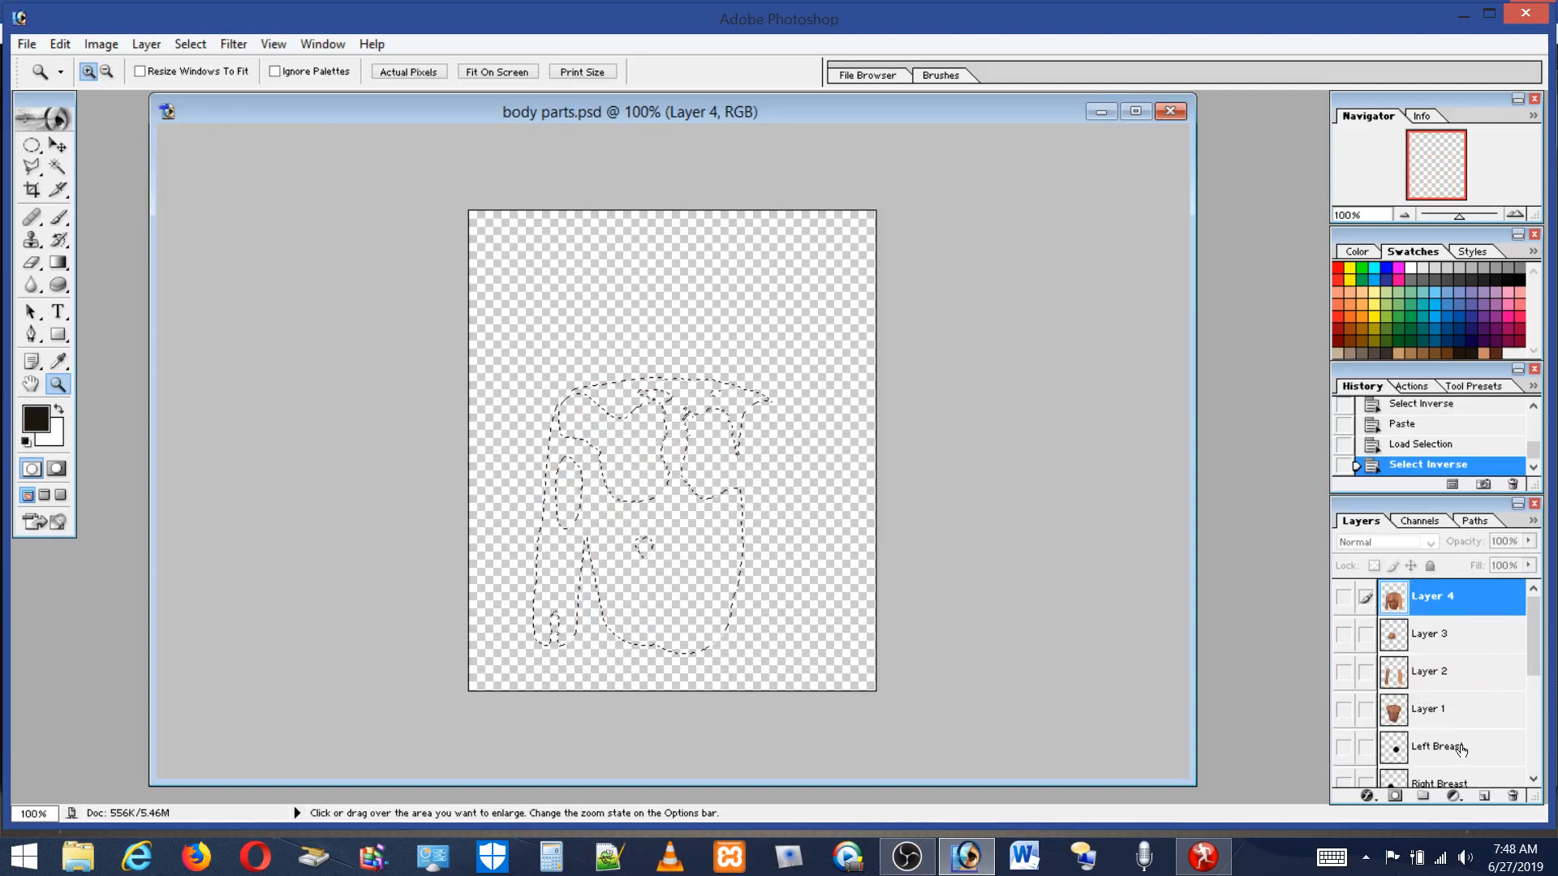
{"action": "left_click", "coordinate": [1484, 796]}
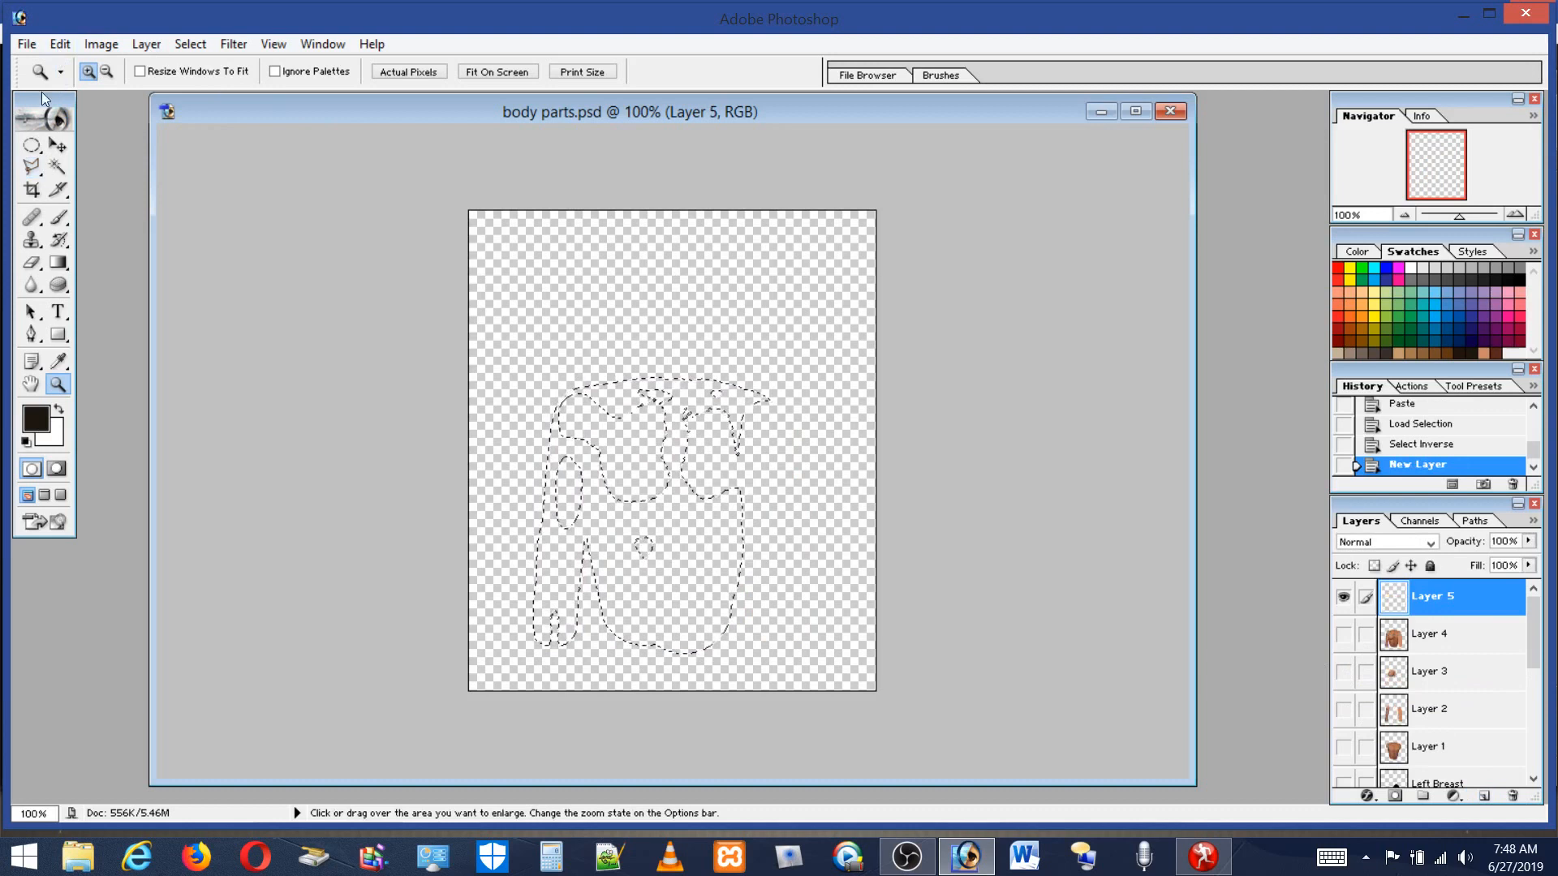
{"action": "left_click", "coordinate": [58, 43]}
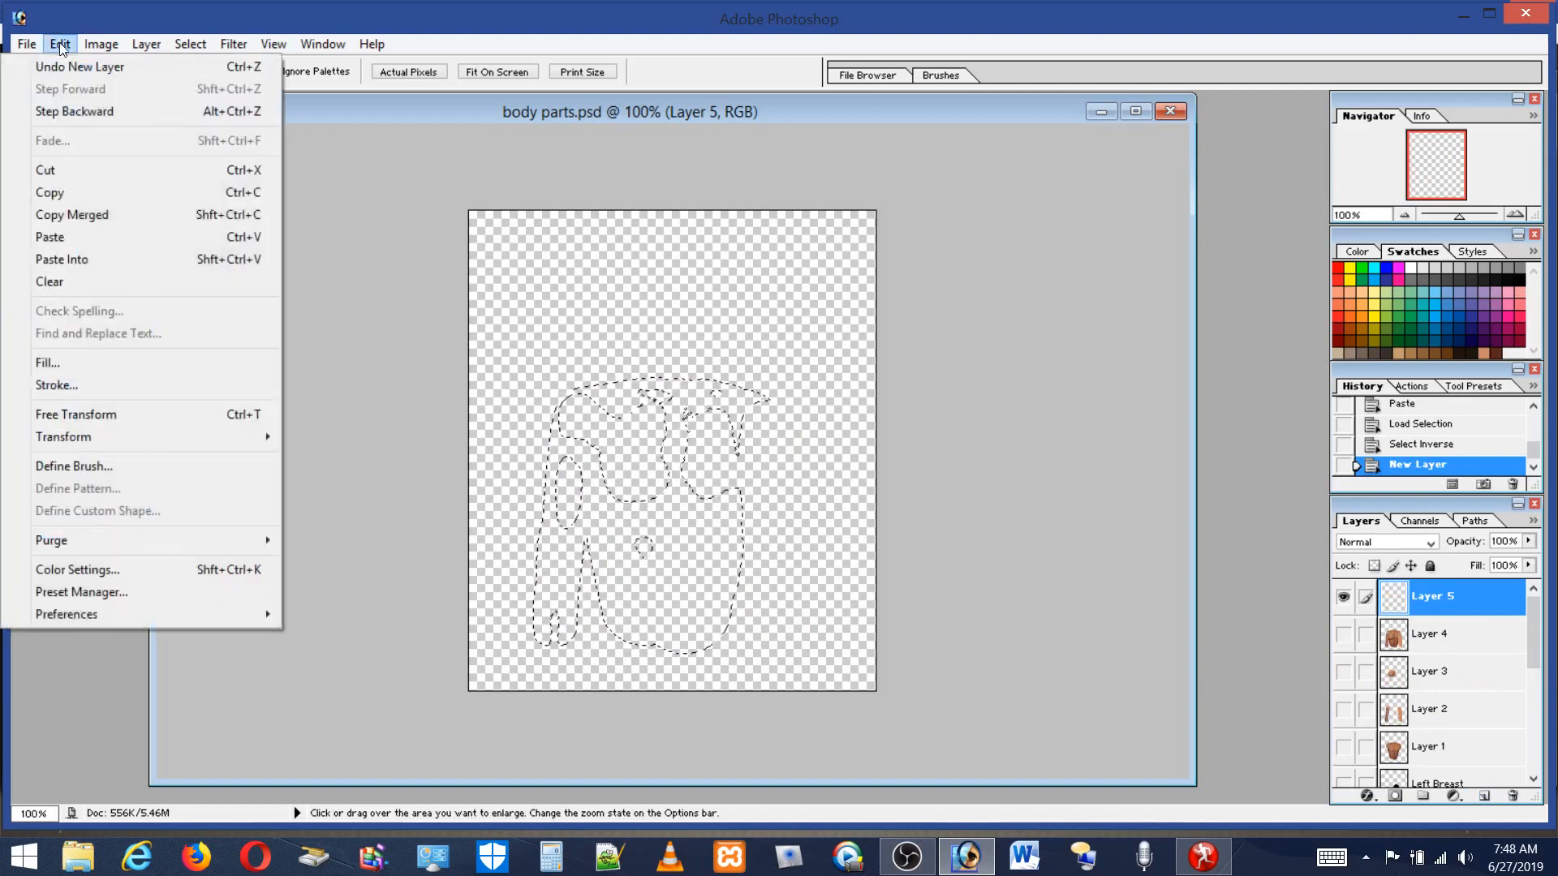
{"action": "left_click", "coordinate": [62, 362]}
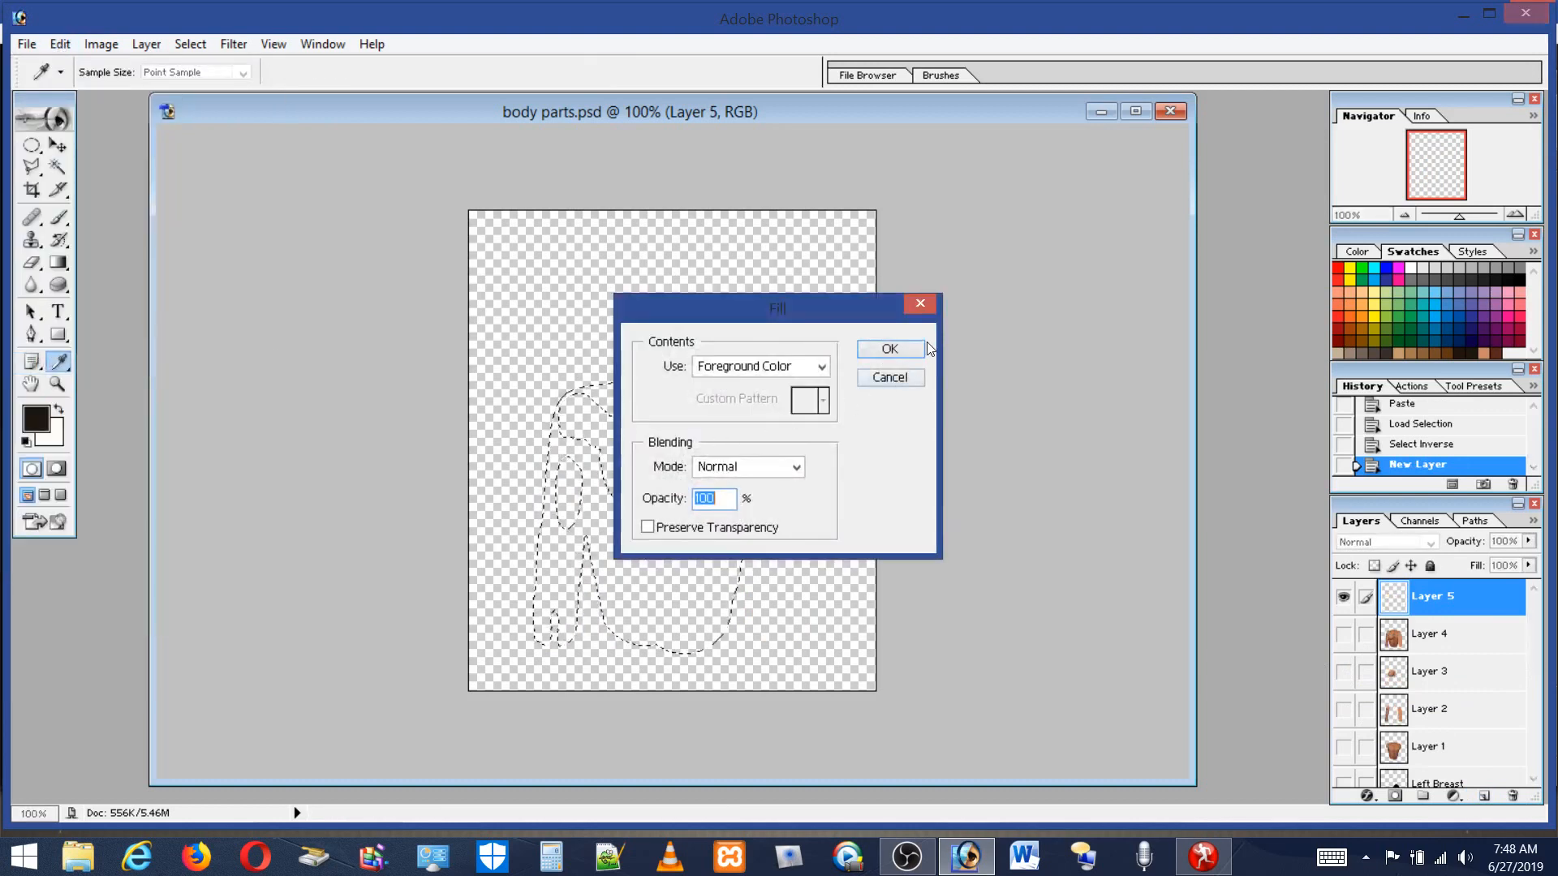
{"action": "left_click", "coordinate": [890, 348]}
{"action": "key", "text": "z"}
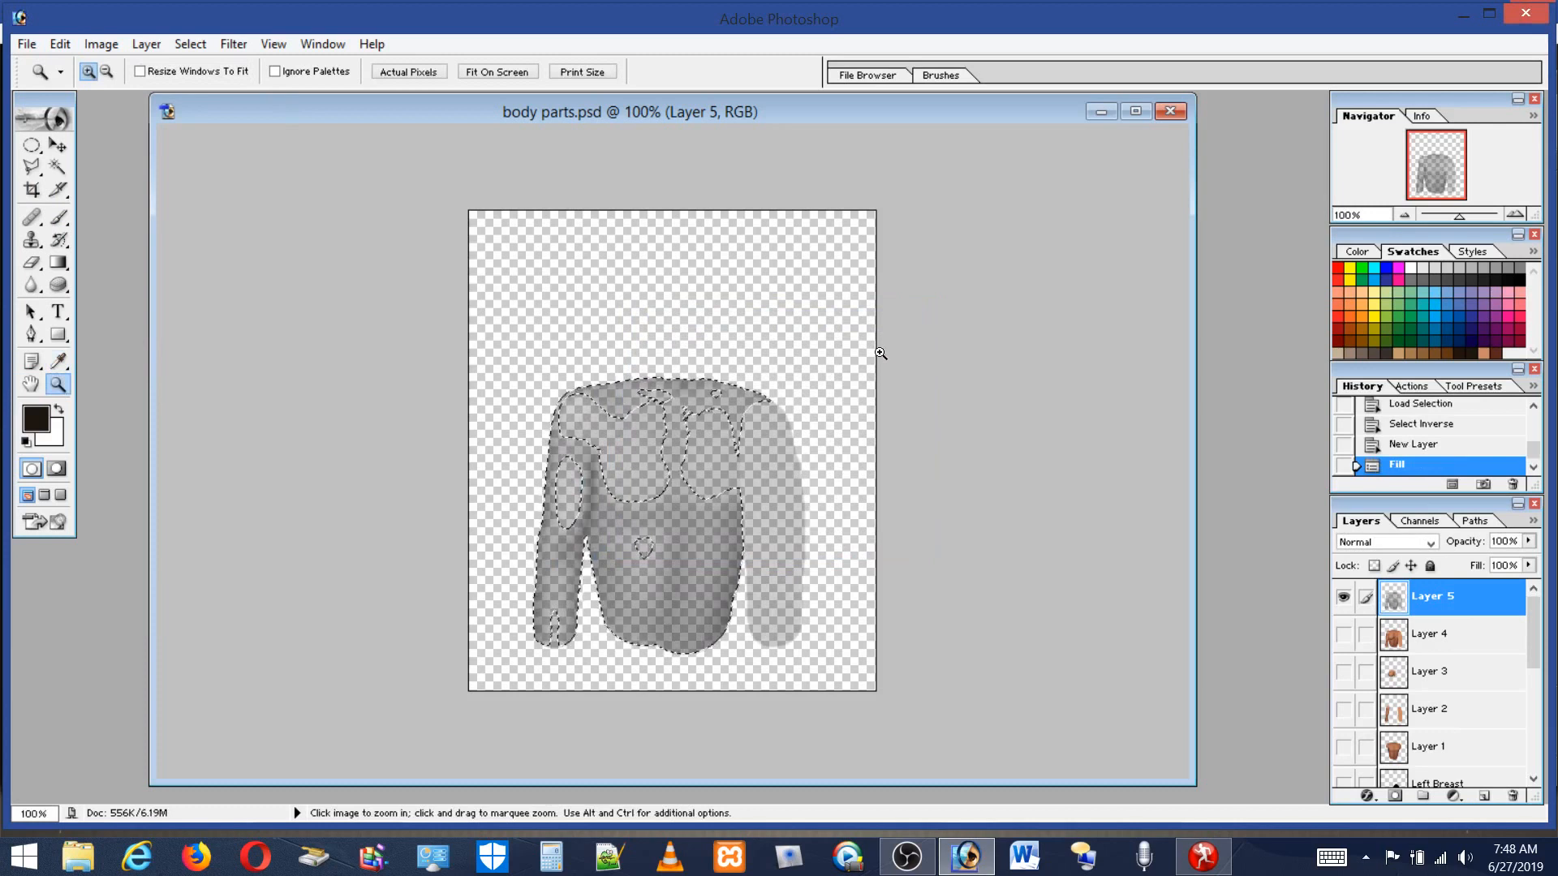
Fill the selection on the new layer a second time with the foreground colour, then deselect.
{"action": "left_click", "coordinate": [60, 44]}
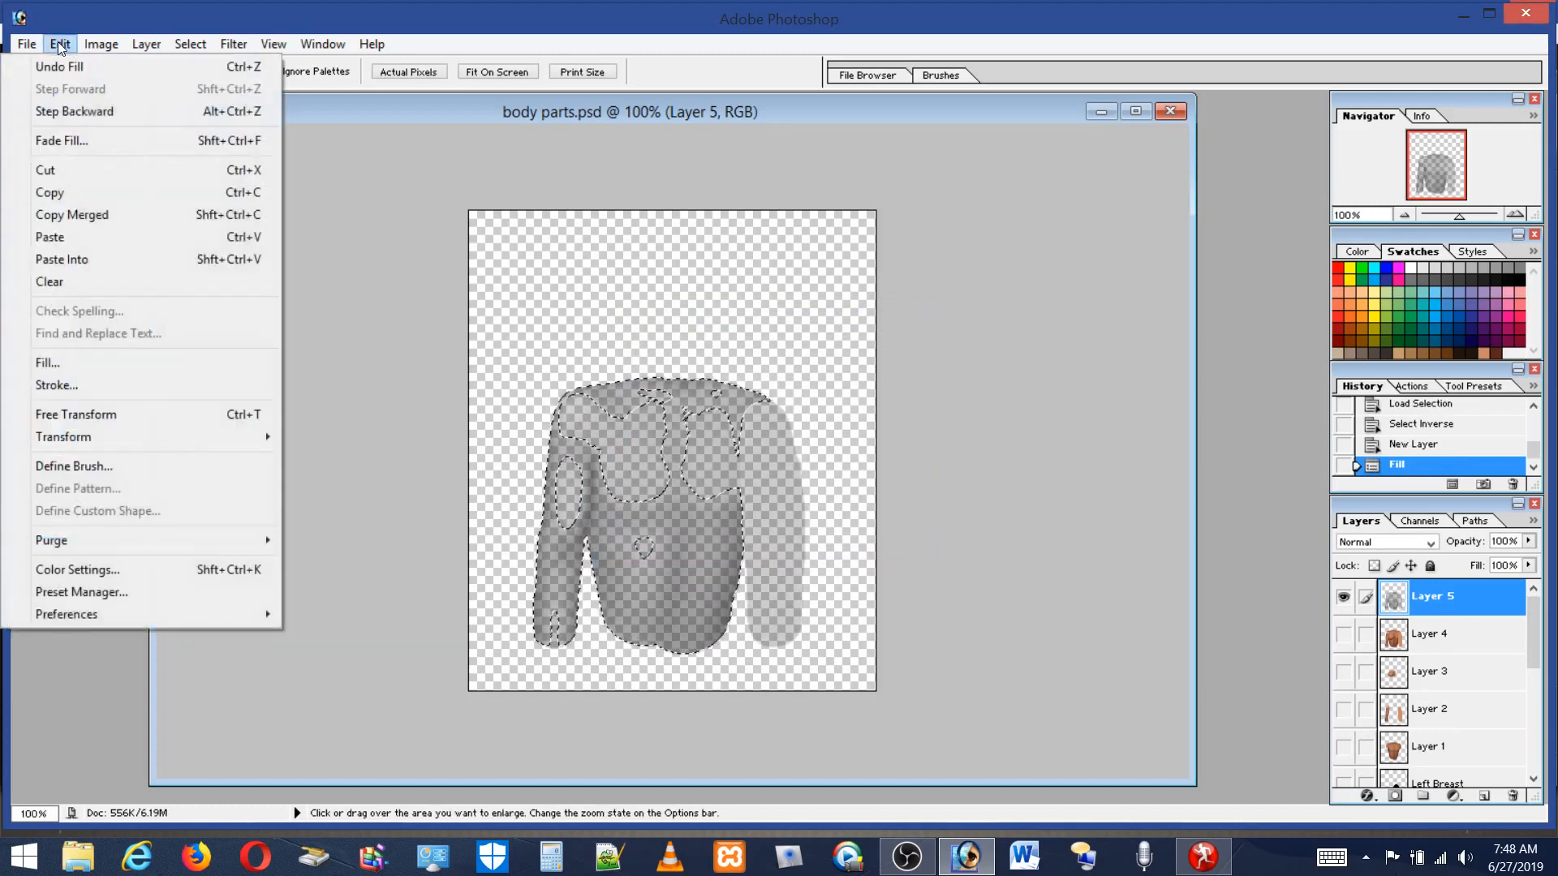
{"action": "left_click", "coordinate": [59, 362]}
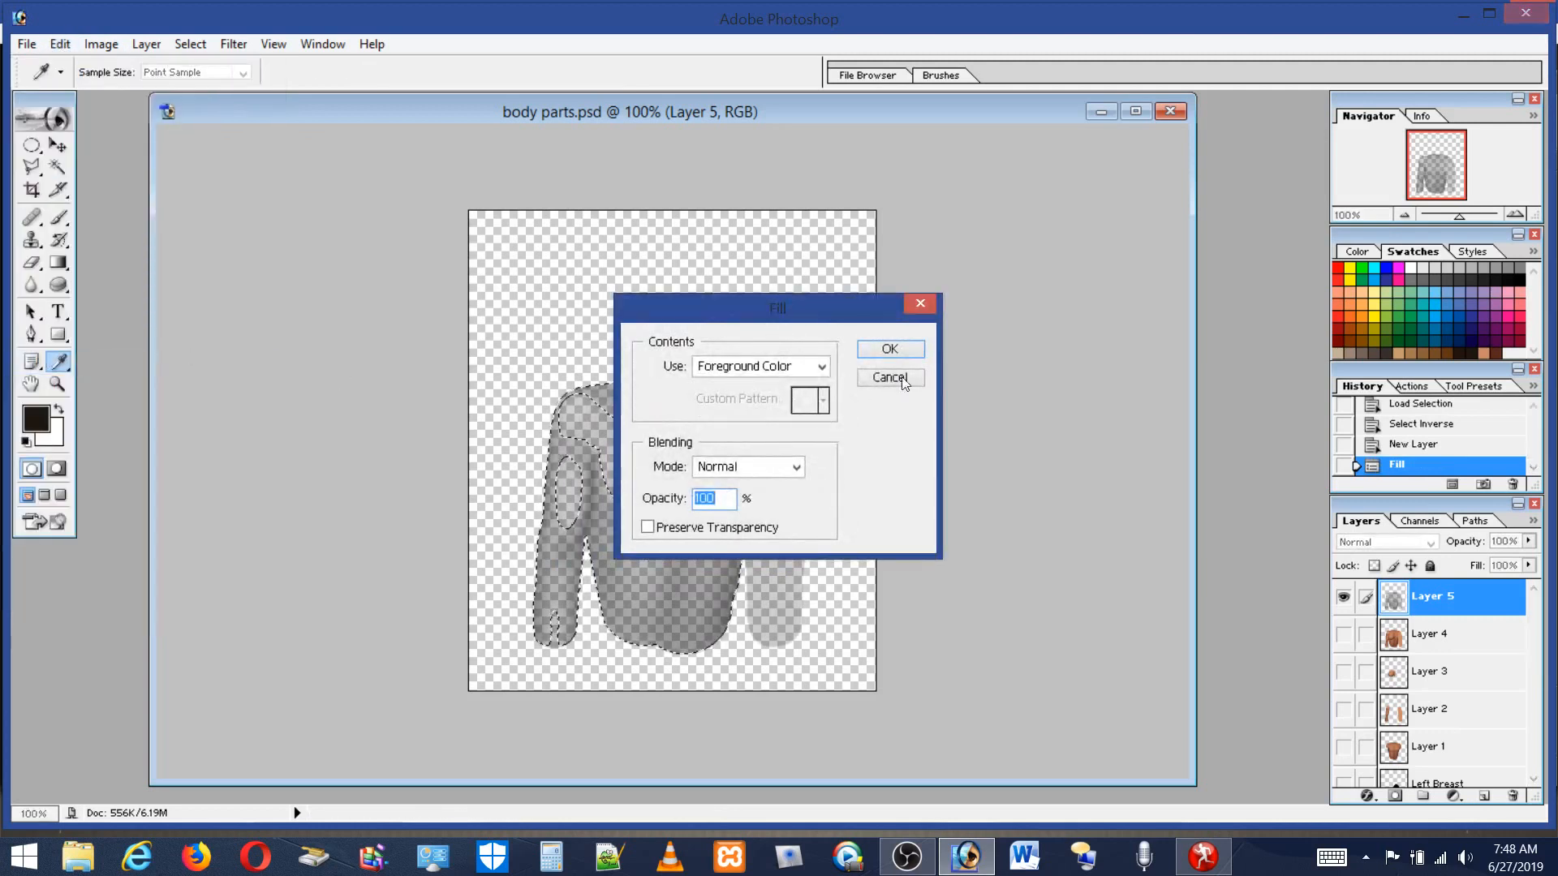
{"action": "left_click", "coordinate": [890, 349]}
{"action": "key", "text": "z"}
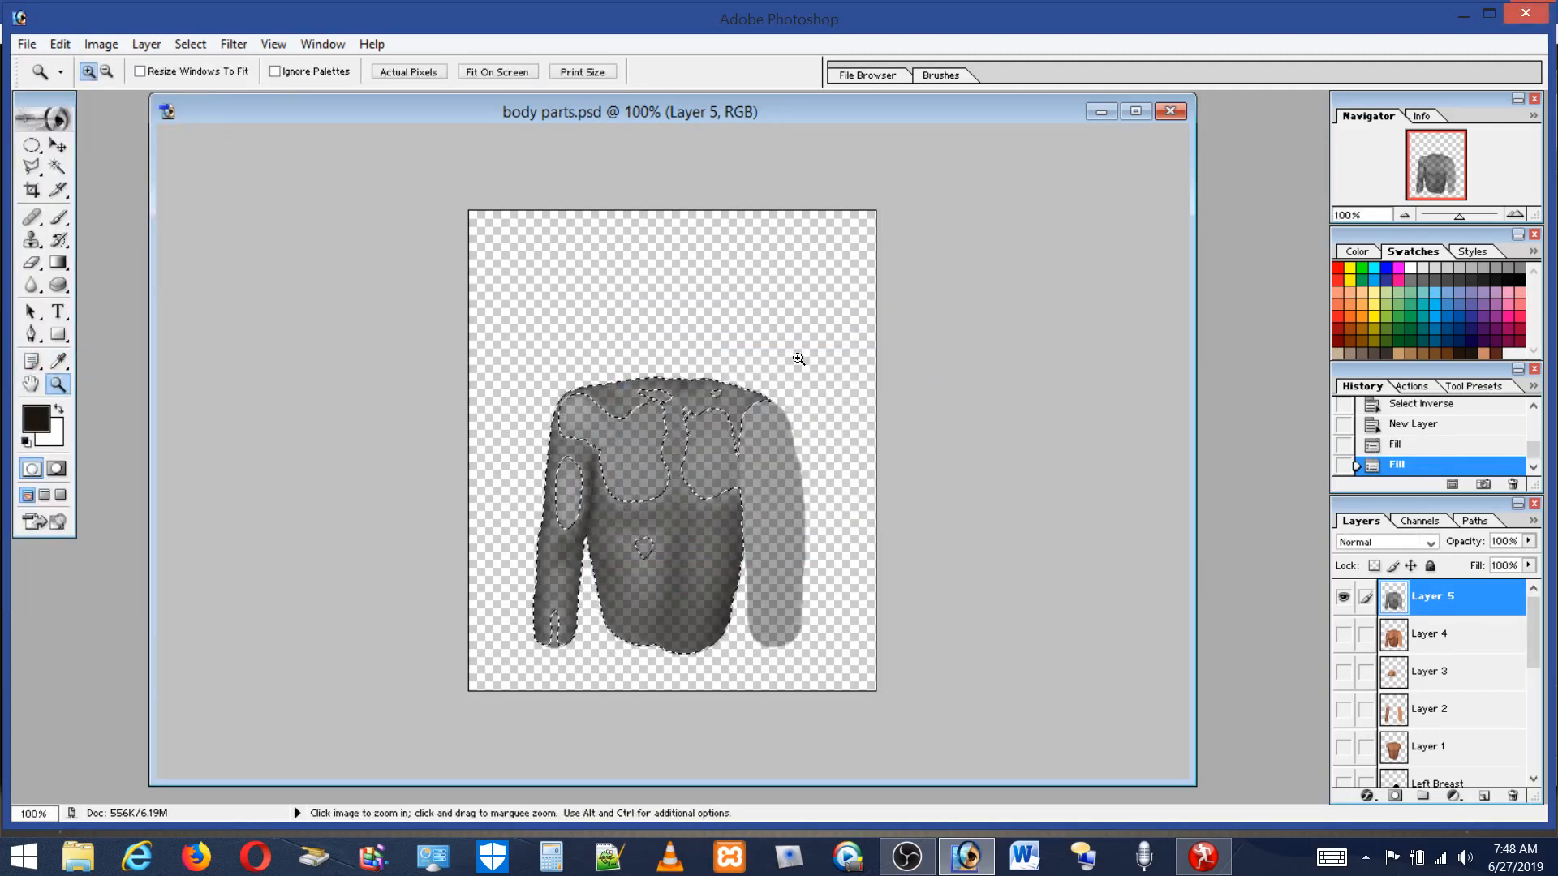
{"action": "key", "text": "m"}
{"action": "key", "text": "ctrl+d"}
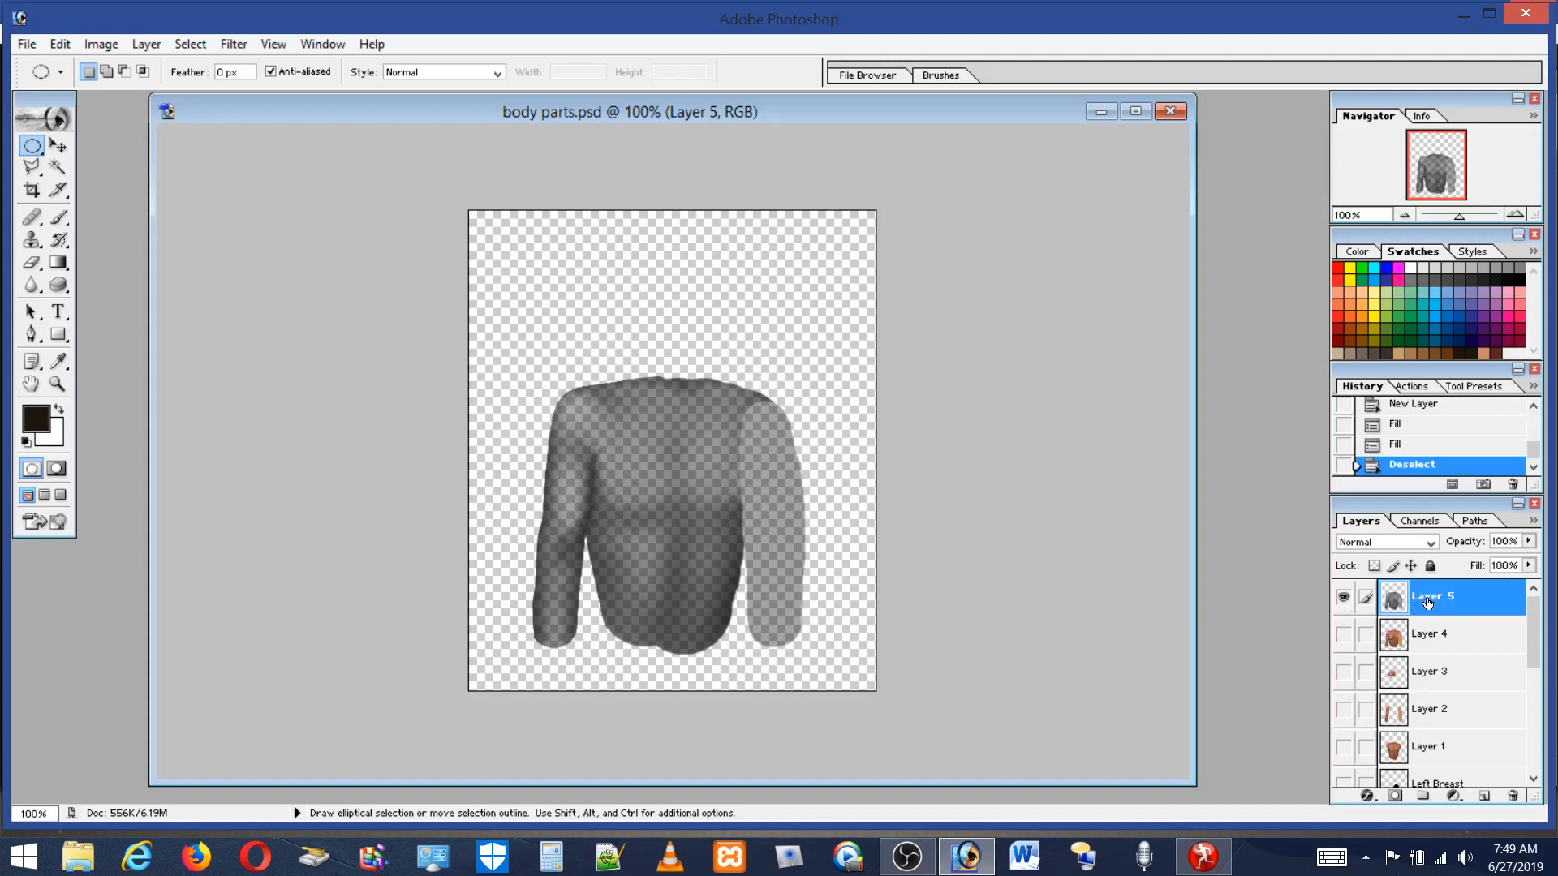
Delete the filled Layer 5 and make Layer 4 visible again.
{"action": "left_click", "coordinate": [1512, 796]}
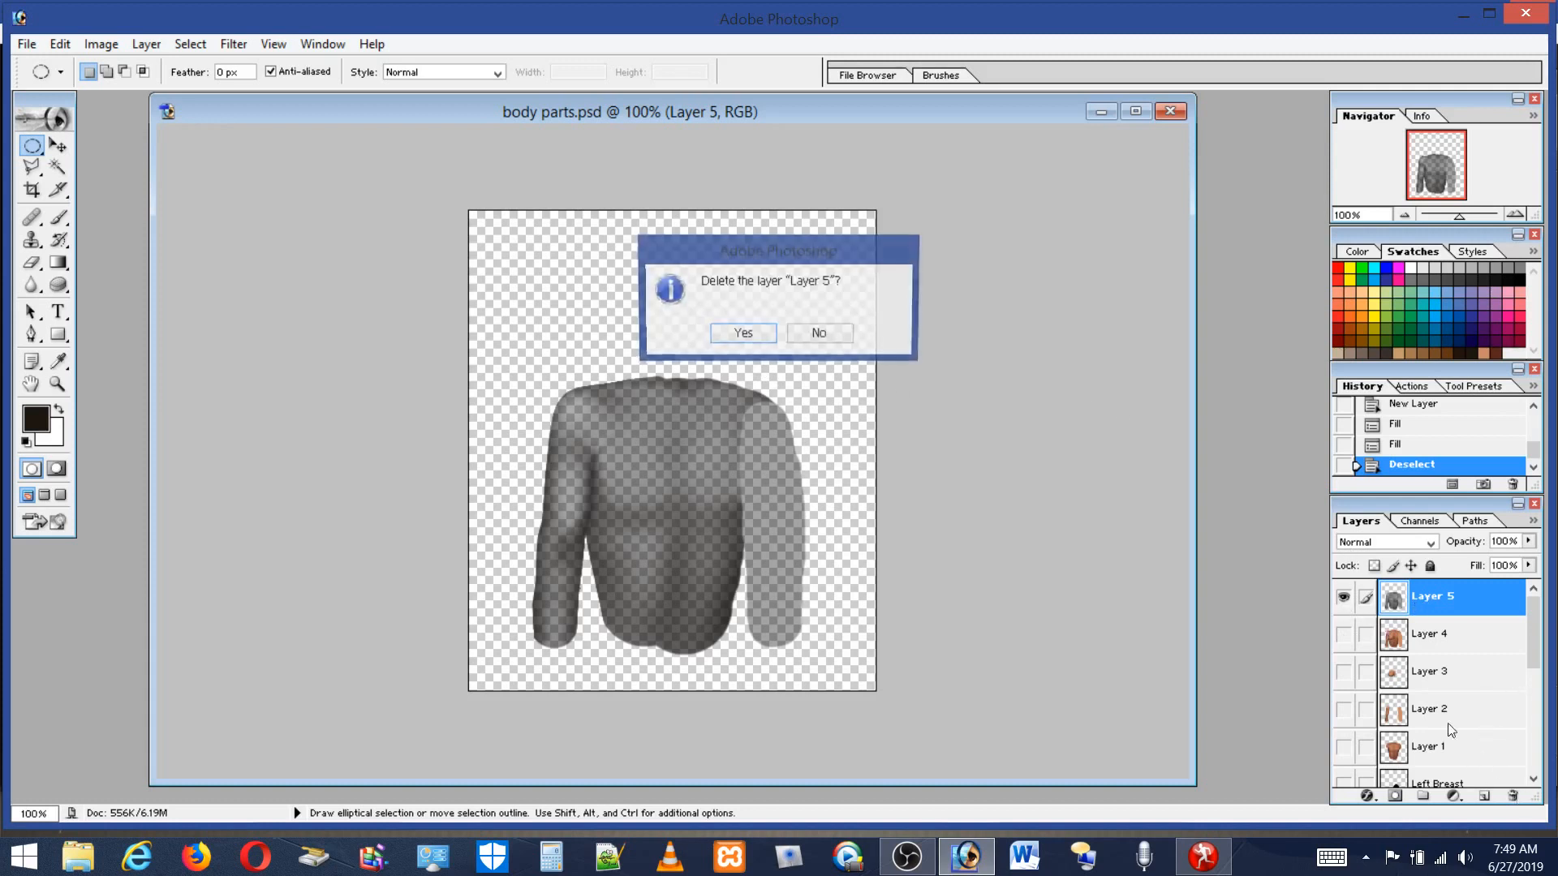
{"action": "left_click", "coordinate": [741, 333]}
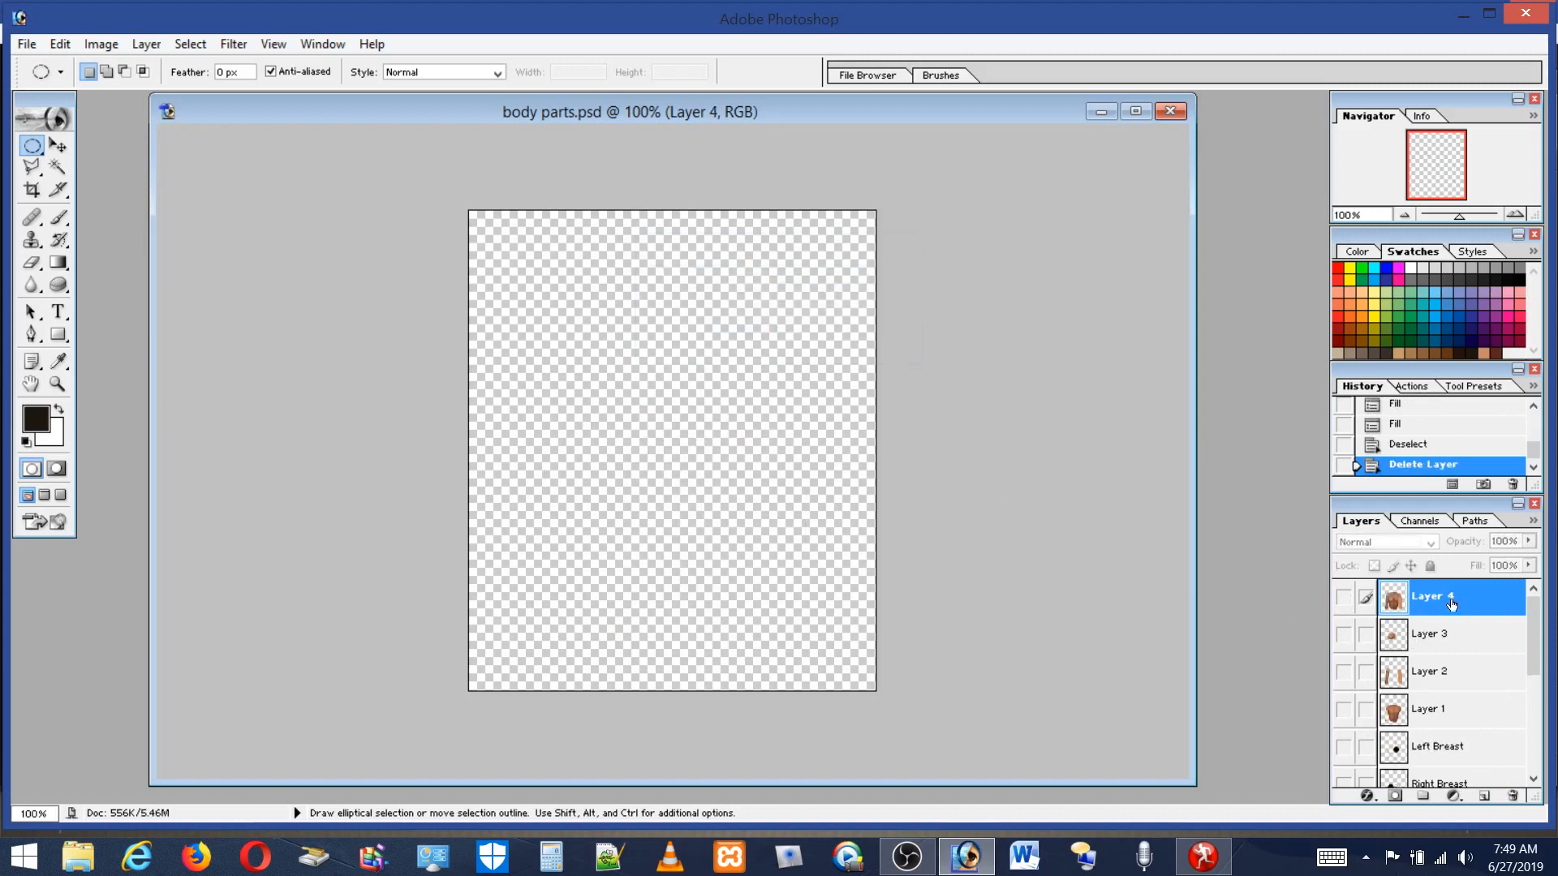
{"action": "left_click", "coordinate": [1344, 600]}
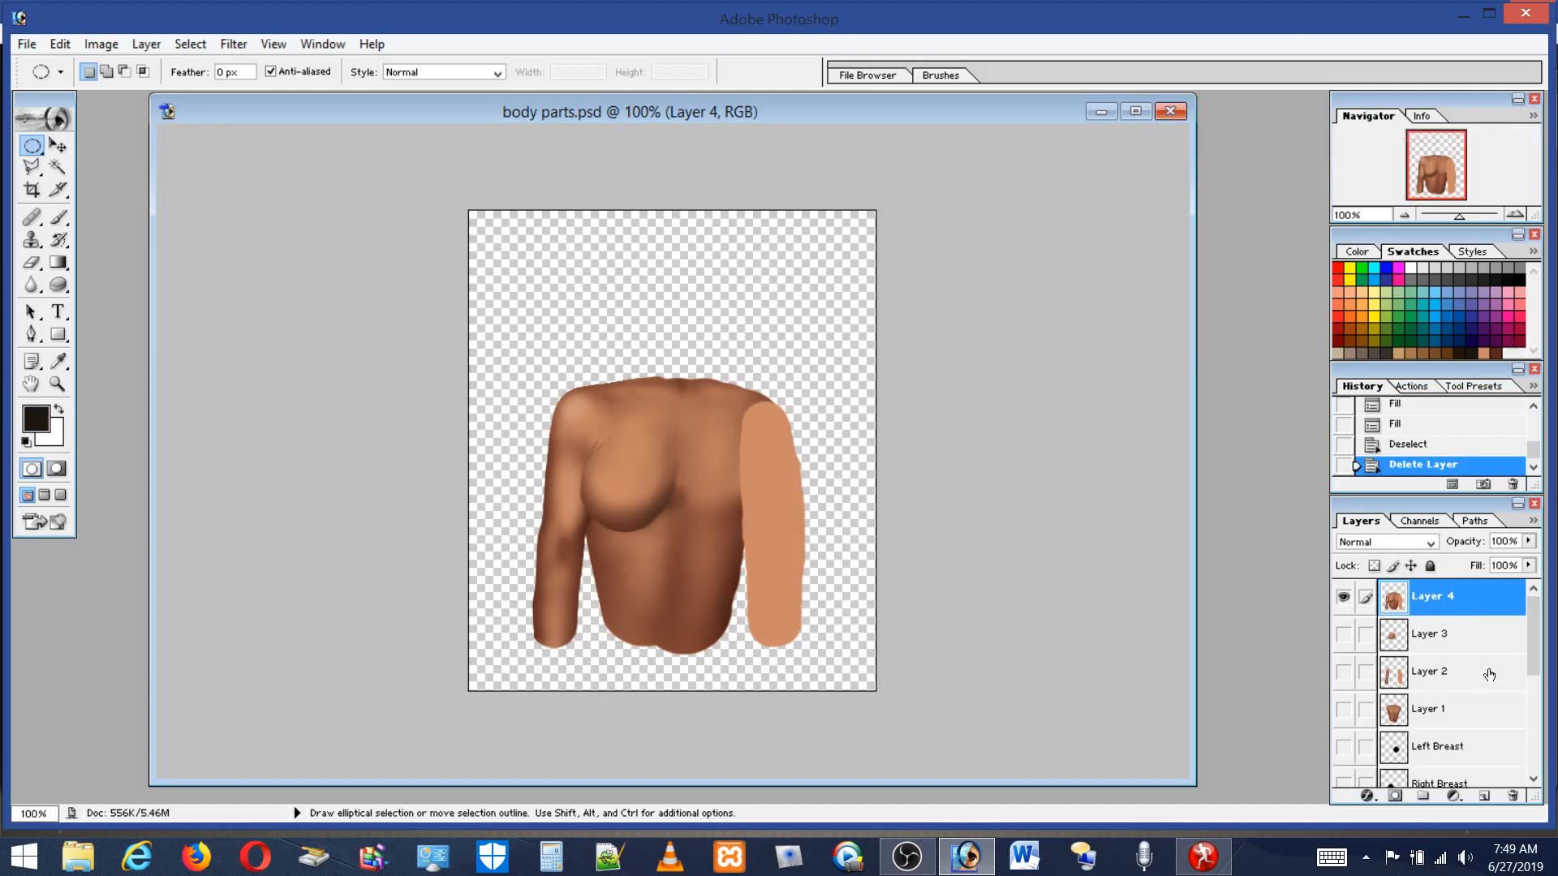
Zoom in on the torso and set the Brush tool's master diameter to 17 px.
{"action": "left_click", "coordinate": [58, 384]}
{"action": "left_click_drag", "start_coordinate": [494, 361], "coordinate": [832, 651]}
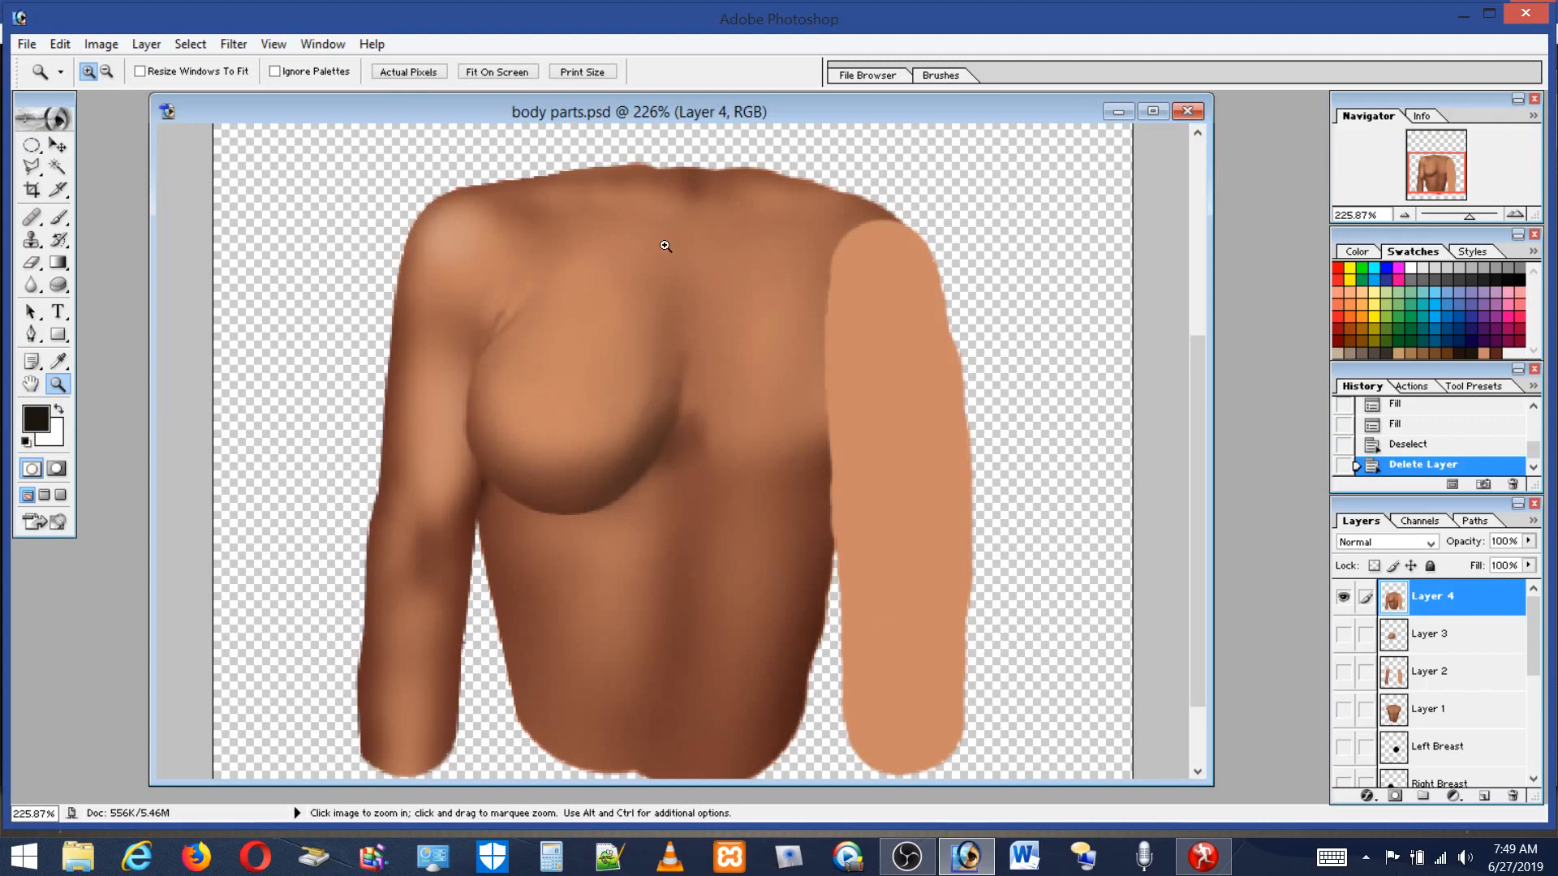
{"action": "left_click", "coordinate": [58, 217]}
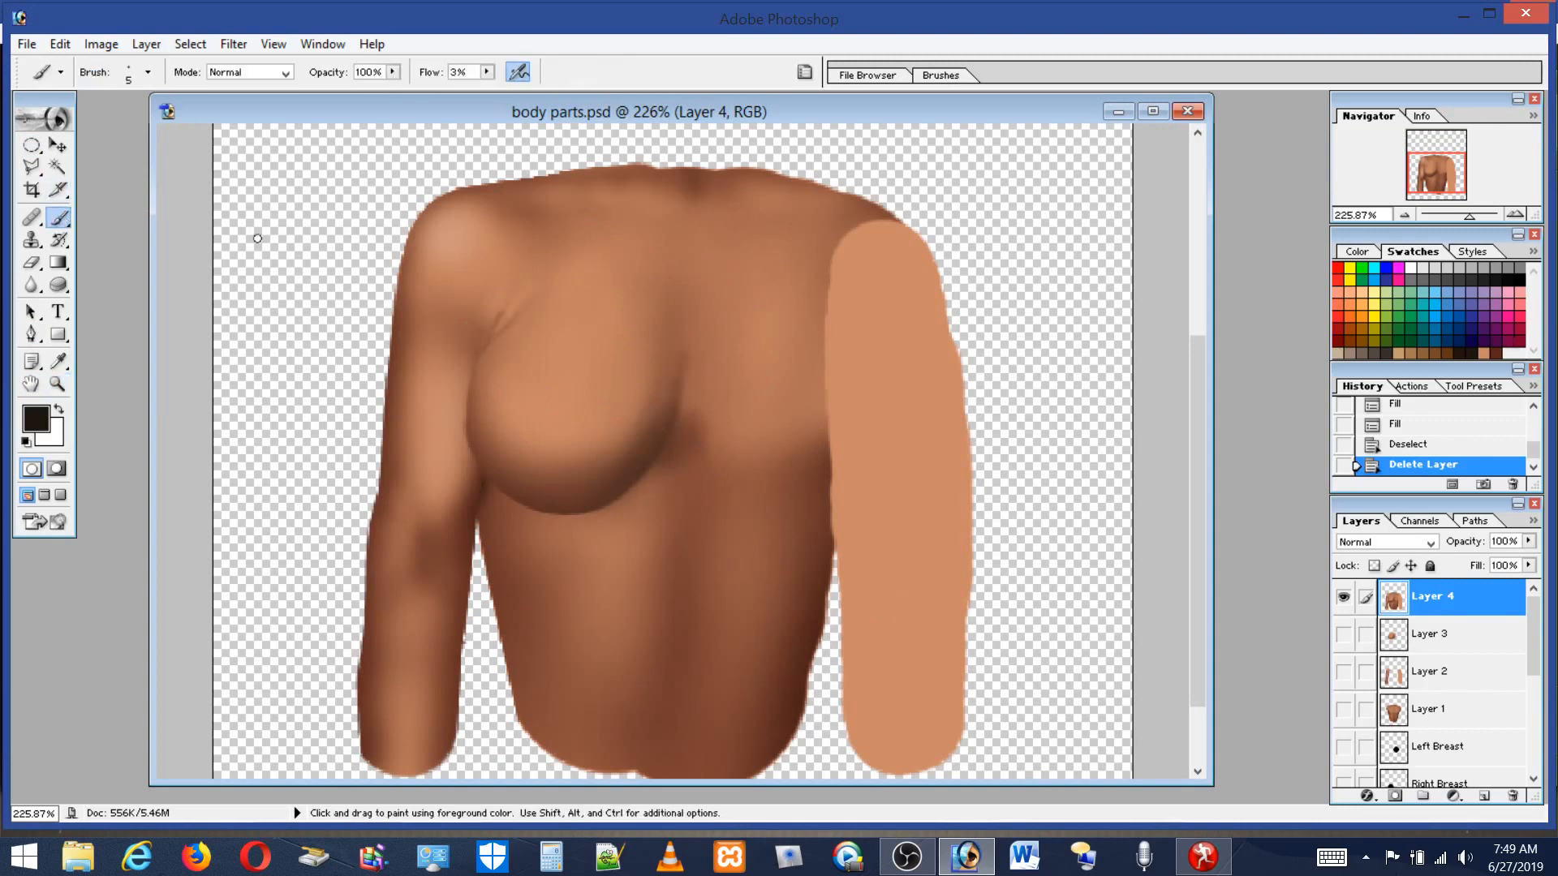
{"action": "left_click", "coordinate": [125, 71]}
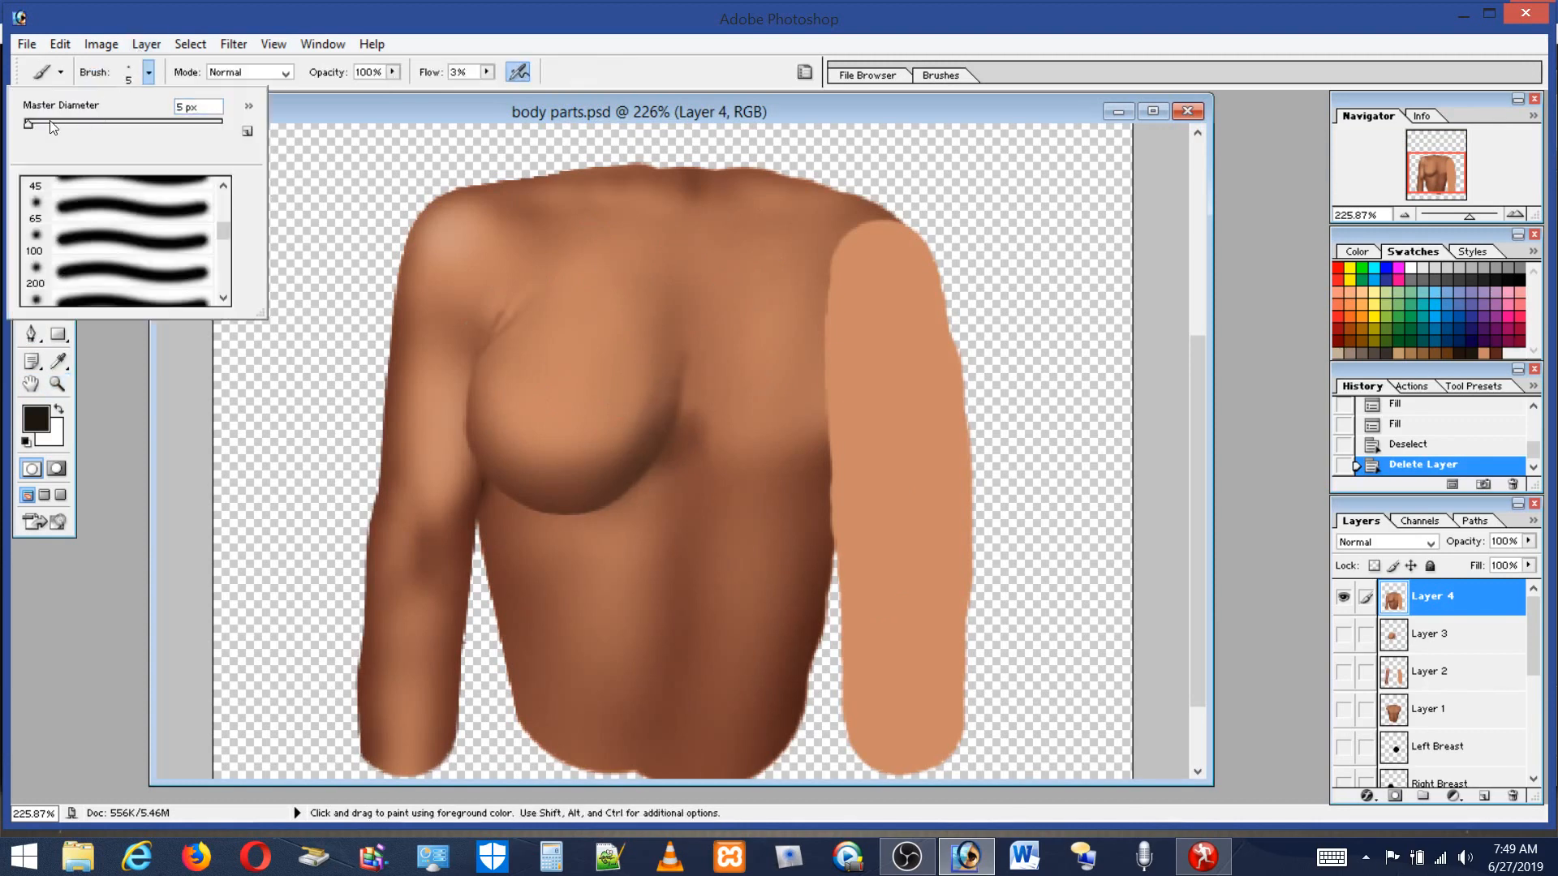
{"action": "type", "text": "cccccccccc"}
{"action": "left_click", "coordinate": [678, 433]}
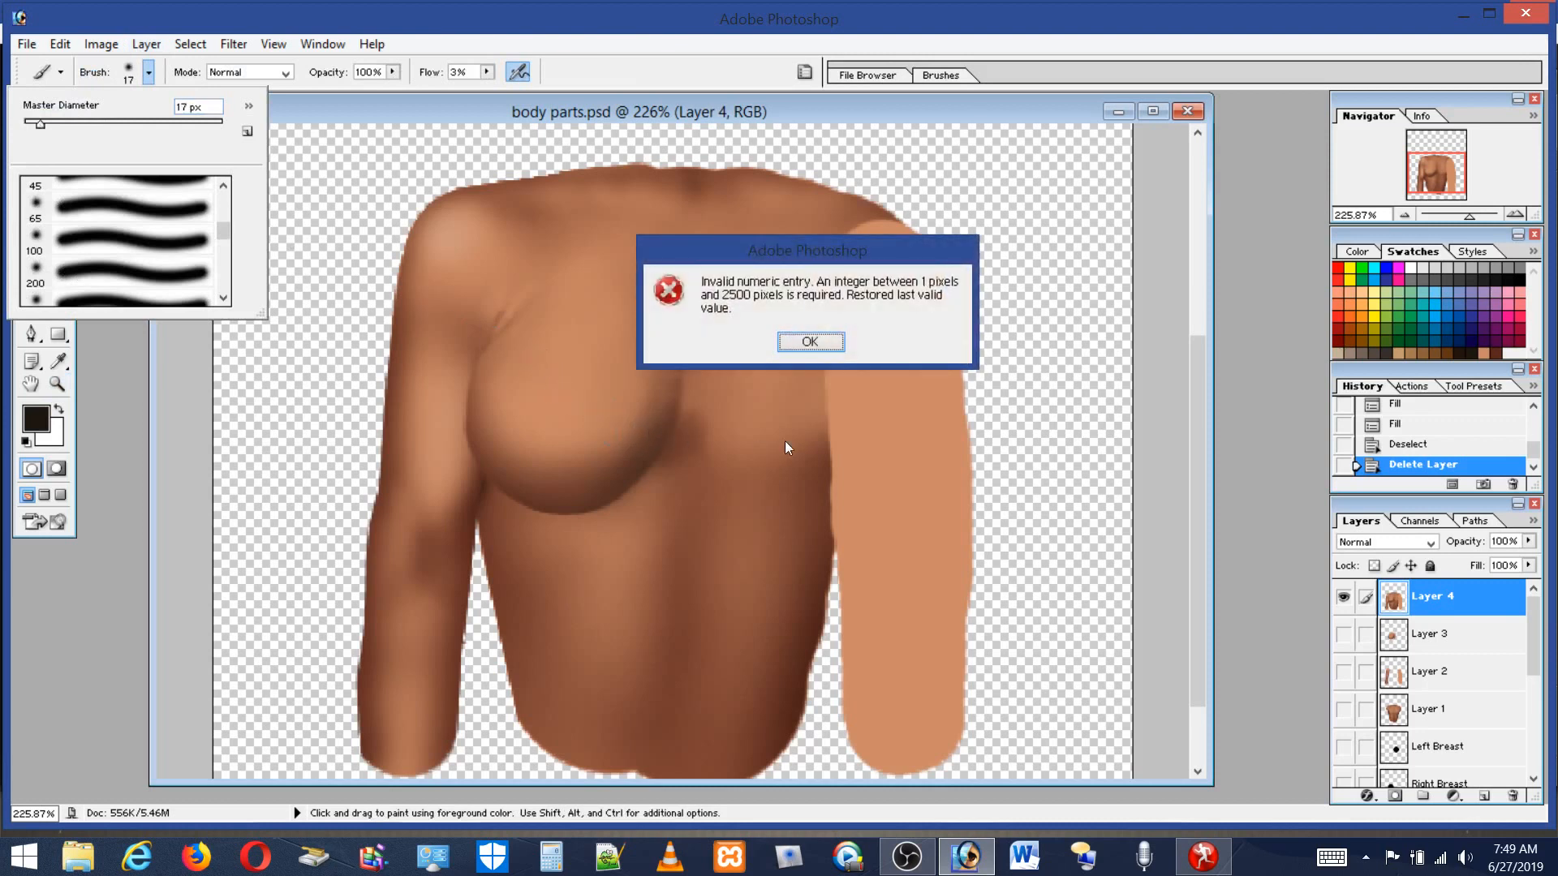
{"action": "left_click", "coordinate": [800, 339]}
{"action": "key", "text": "alt"}
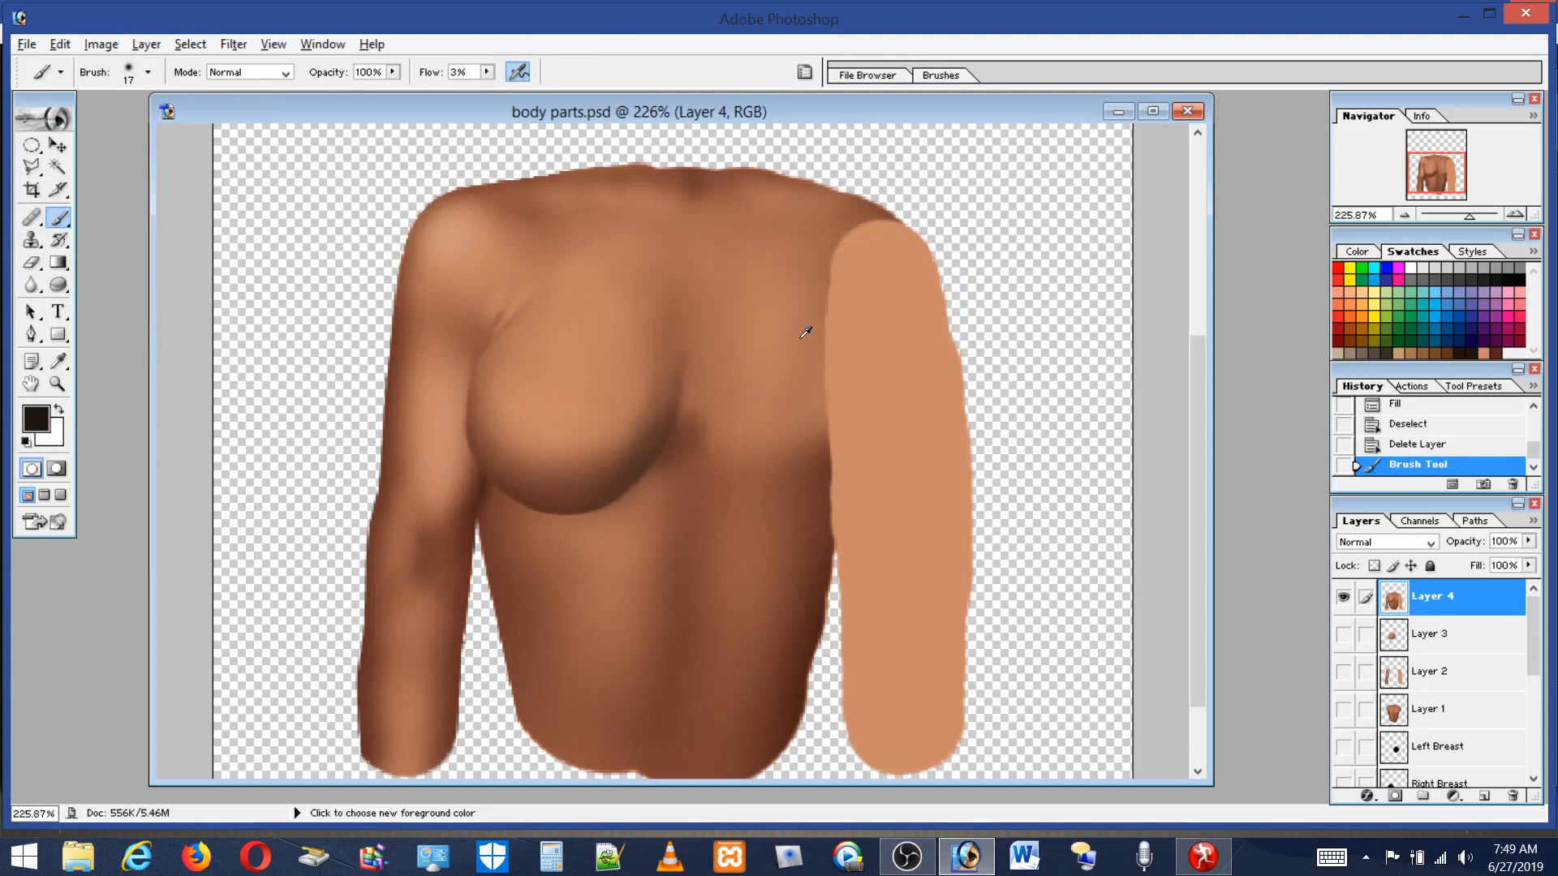
Sample a skin tone from the chest and paint soft strokes between the breasts.
{"action": "left_click", "coordinate": [682, 423], "text": "alt"}
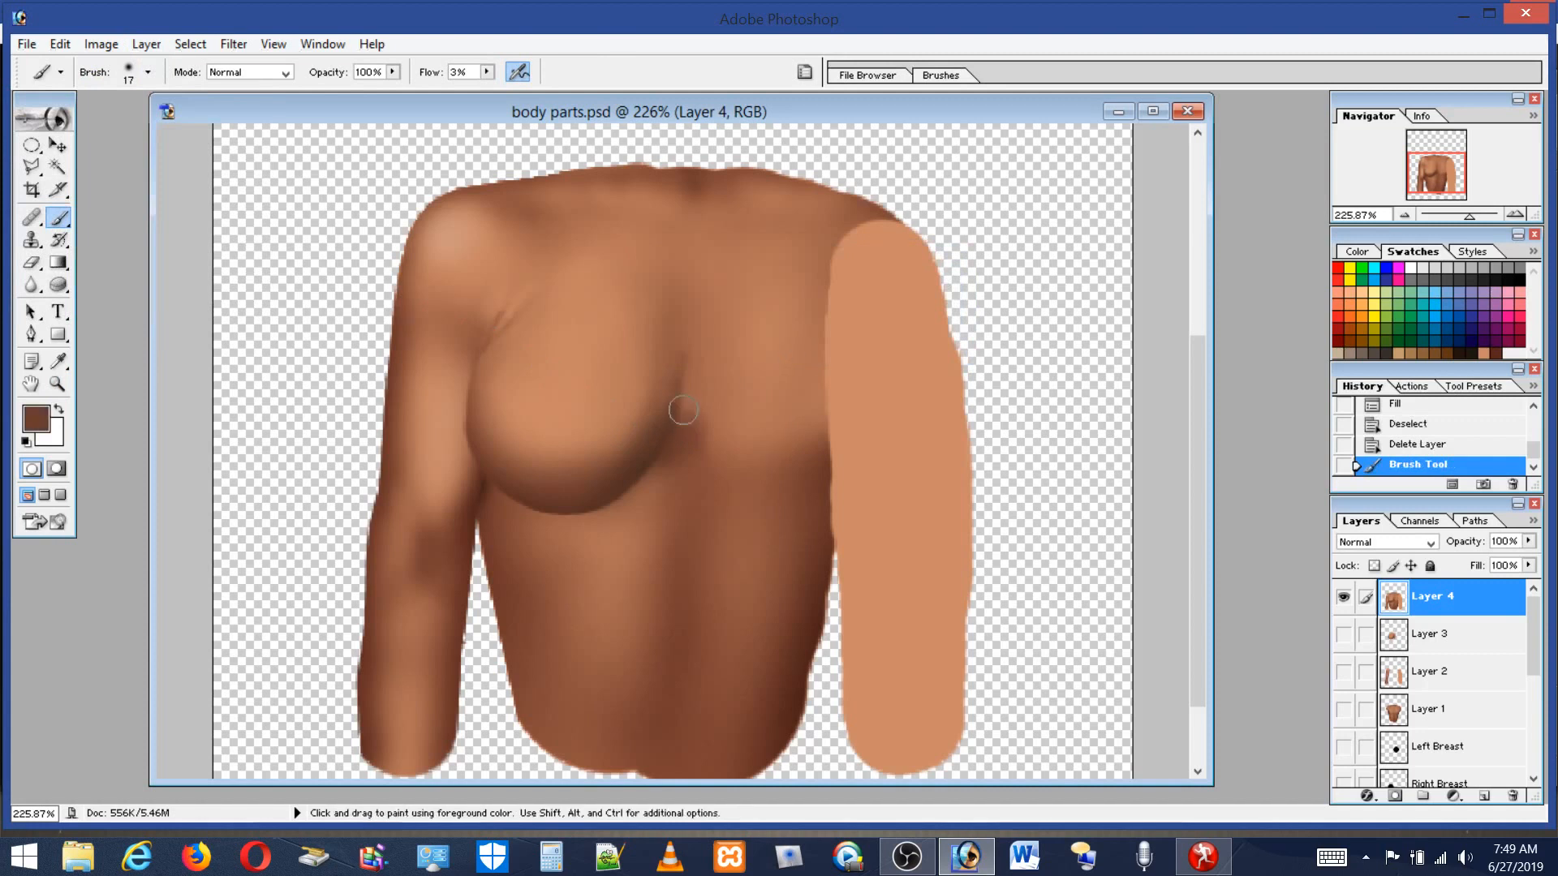
{"action": "mouse_move", "coordinate": [671, 406]}
{"action": "left_mouse_down"}
{"action": "mouse_move", "coordinate": [676, 347]}
{"action": "mouse_move", "coordinate": [680, 436]}
{"action": "mouse_move", "coordinate": [677, 359]}
{"action": "left_mouse_up"}
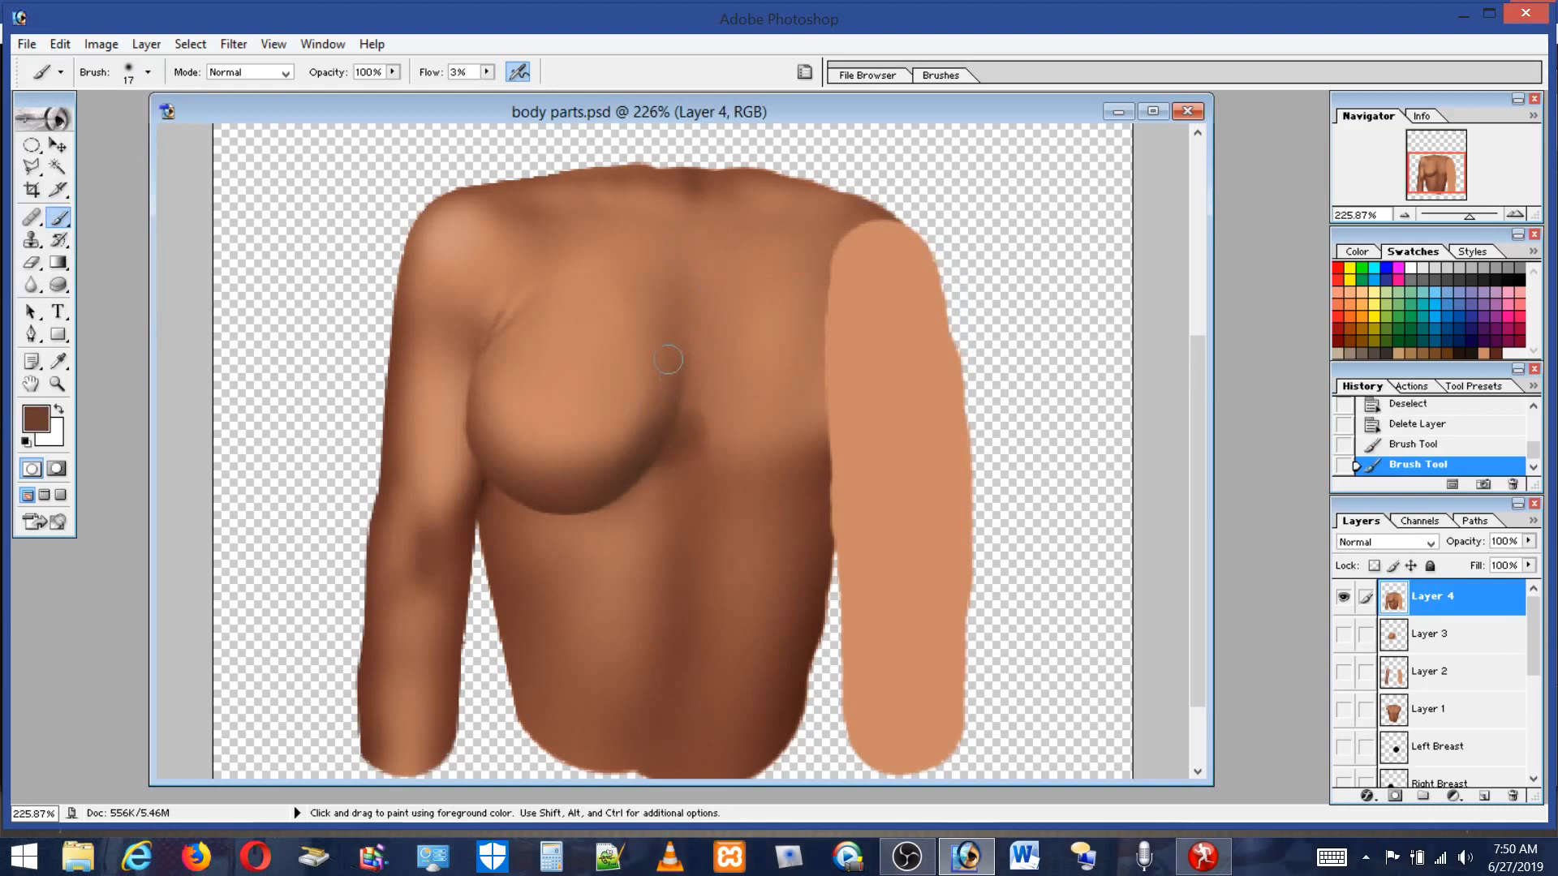
{"action": "left_click", "coordinate": [692, 465]}
Load Layer 4's opaque pixels as a selection.
{"action": "left_click", "coordinate": [232, 46]}
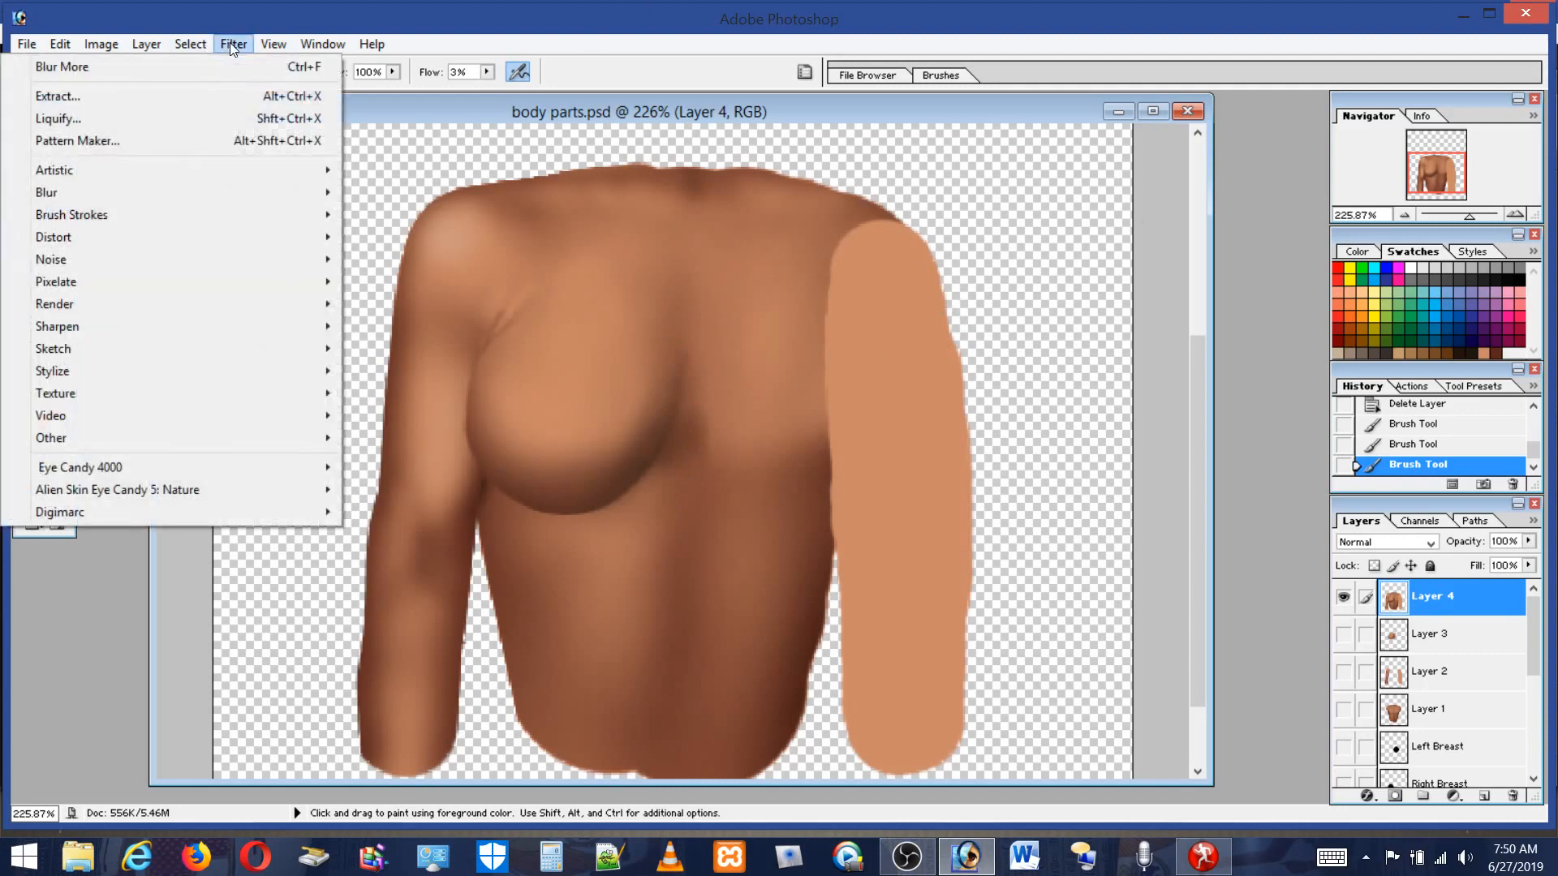
{"action": "left_click", "coordinate": [230, 42]}
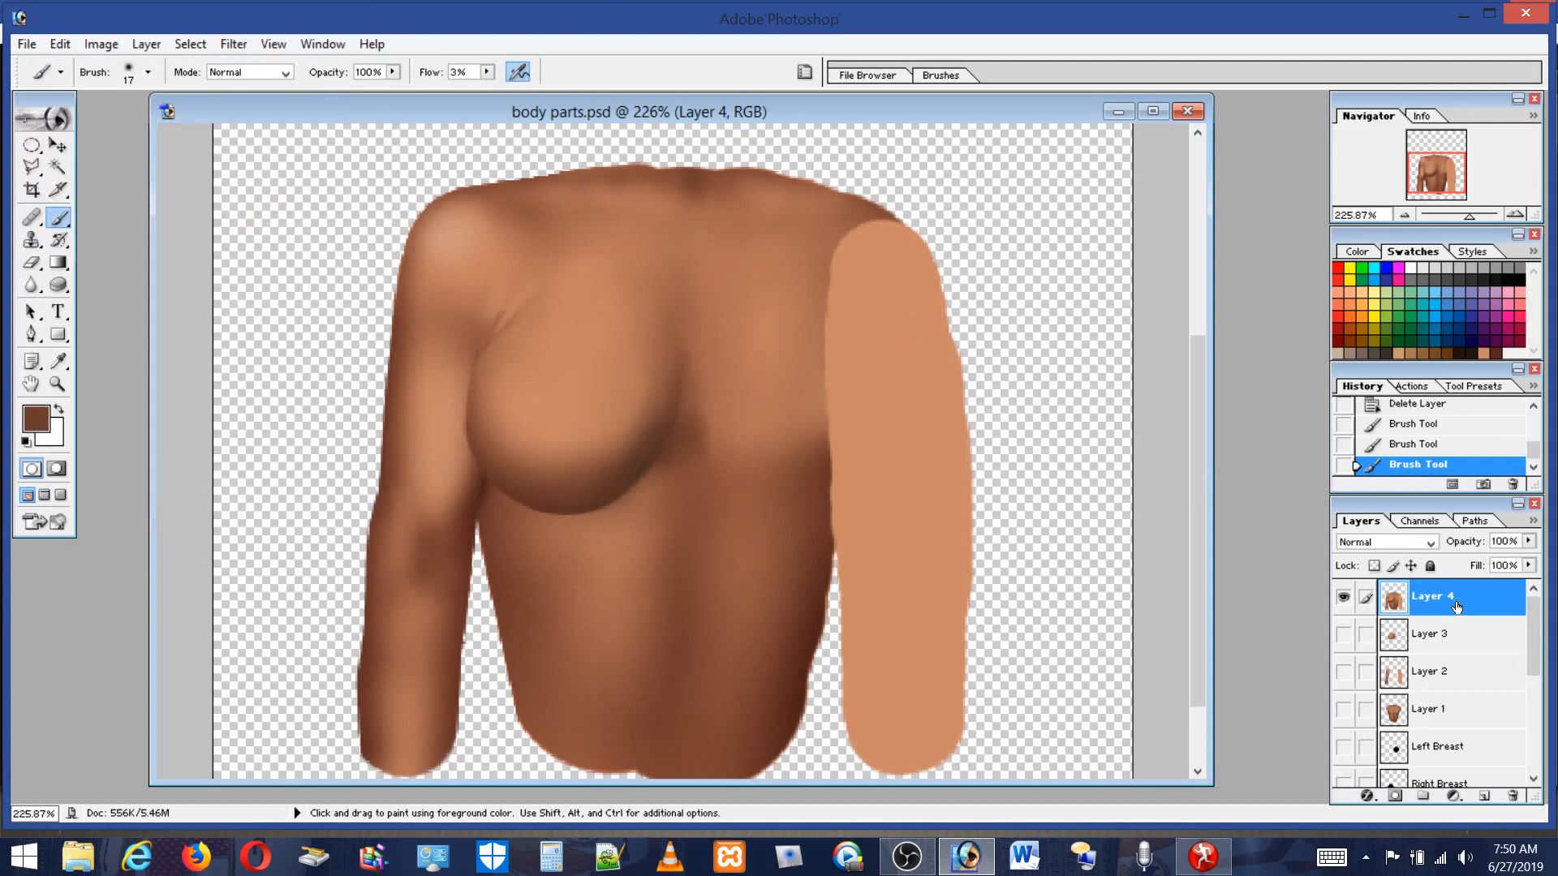
{"action": "left_click", "coordinate": [1437, 617], "text": "ctrl"}
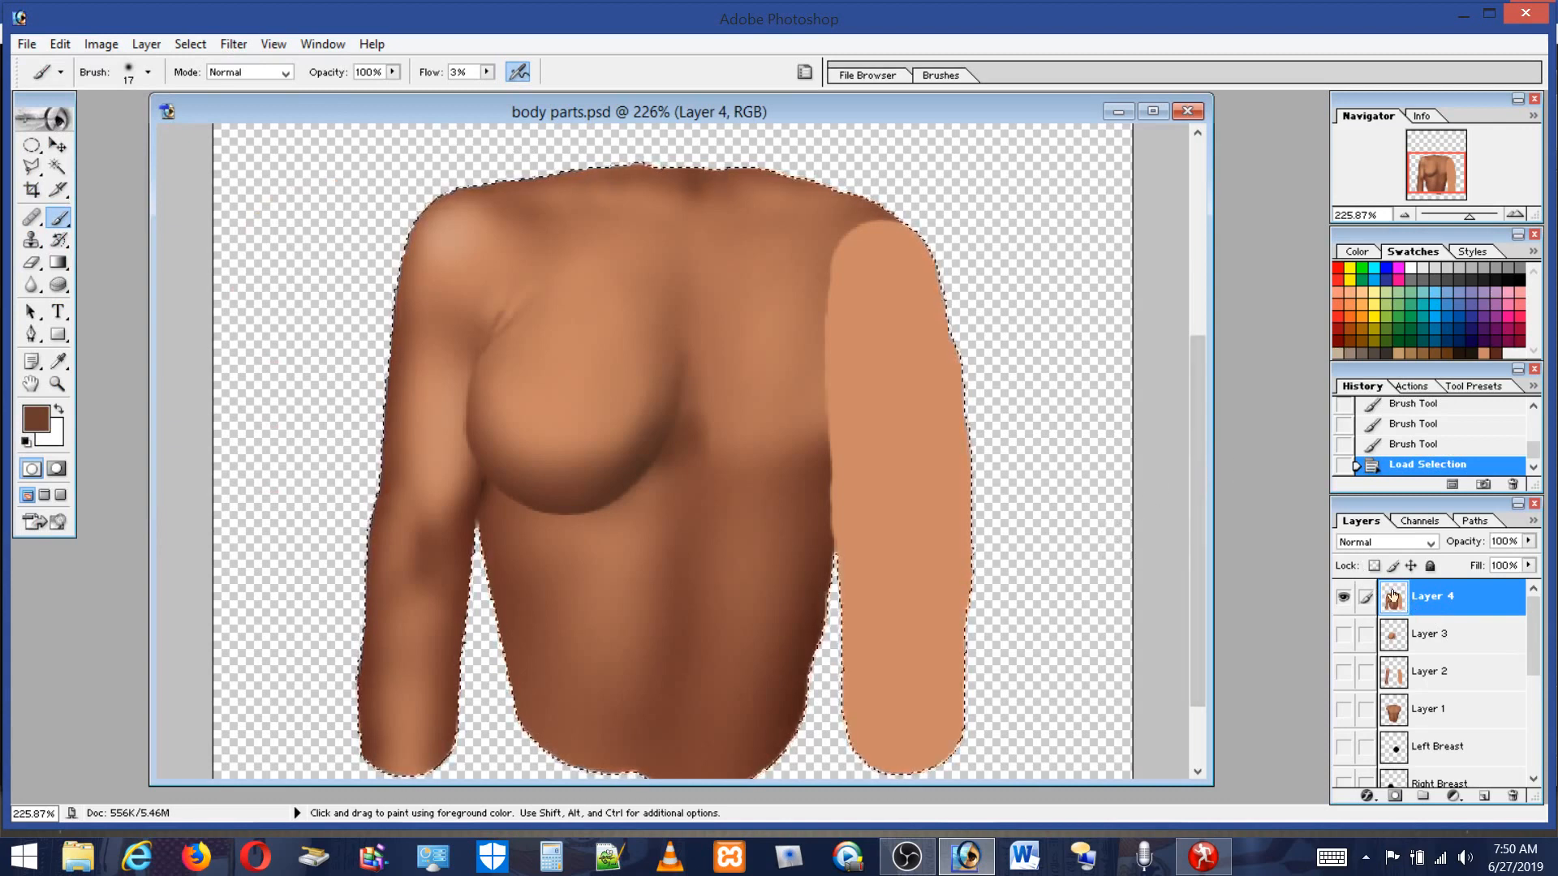
Create a new alpha channel for the image.
{"action": "left_click", "coordinate": [1424, 523]}
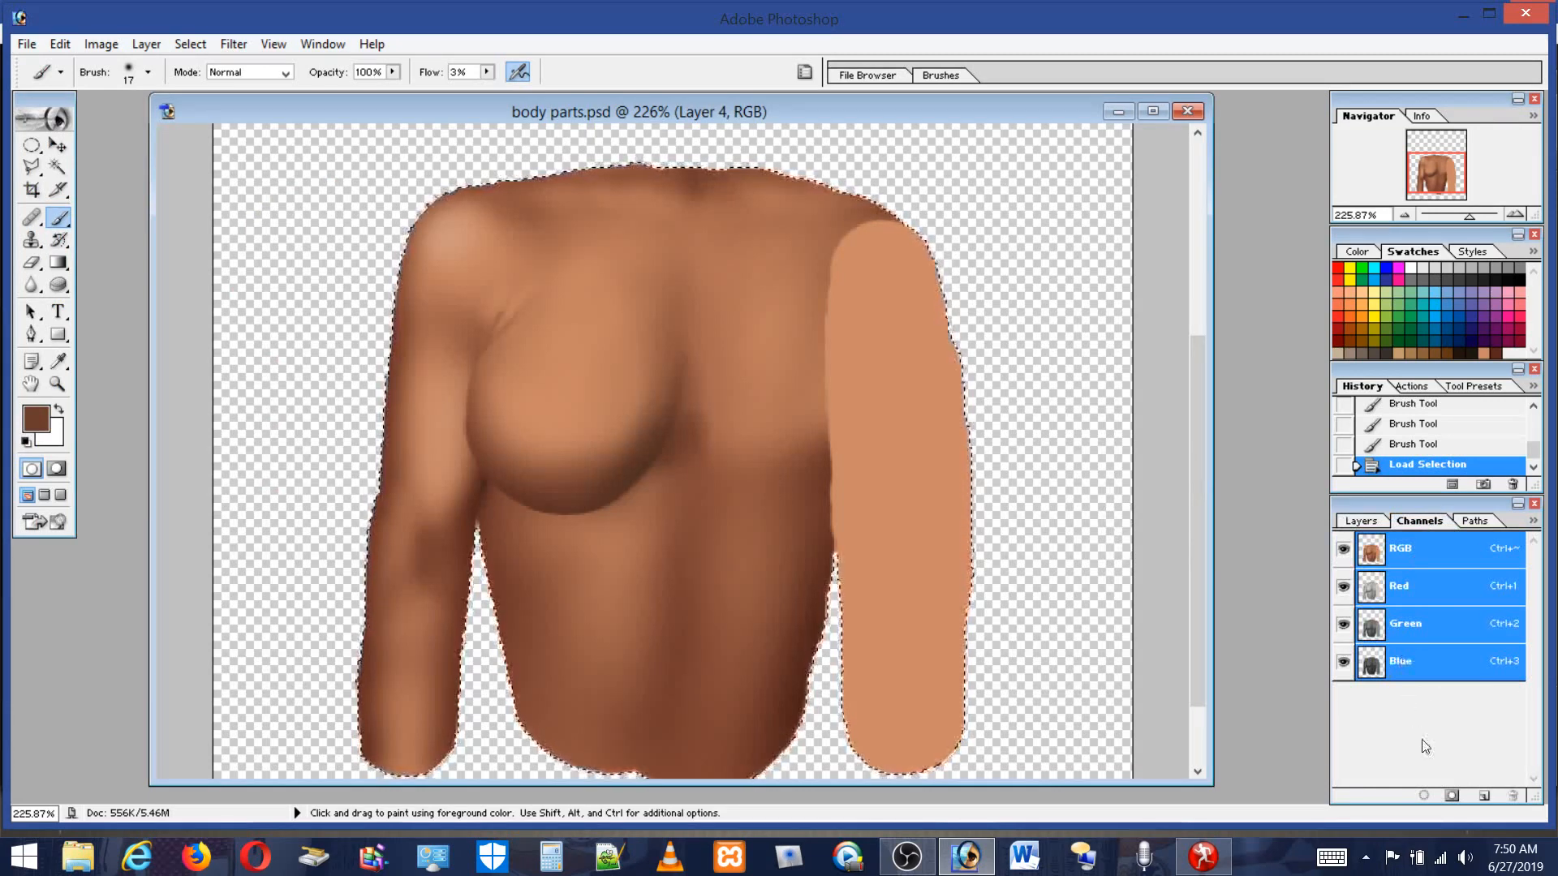
{"action": "left_click", "coordinate": [1483, 797]}
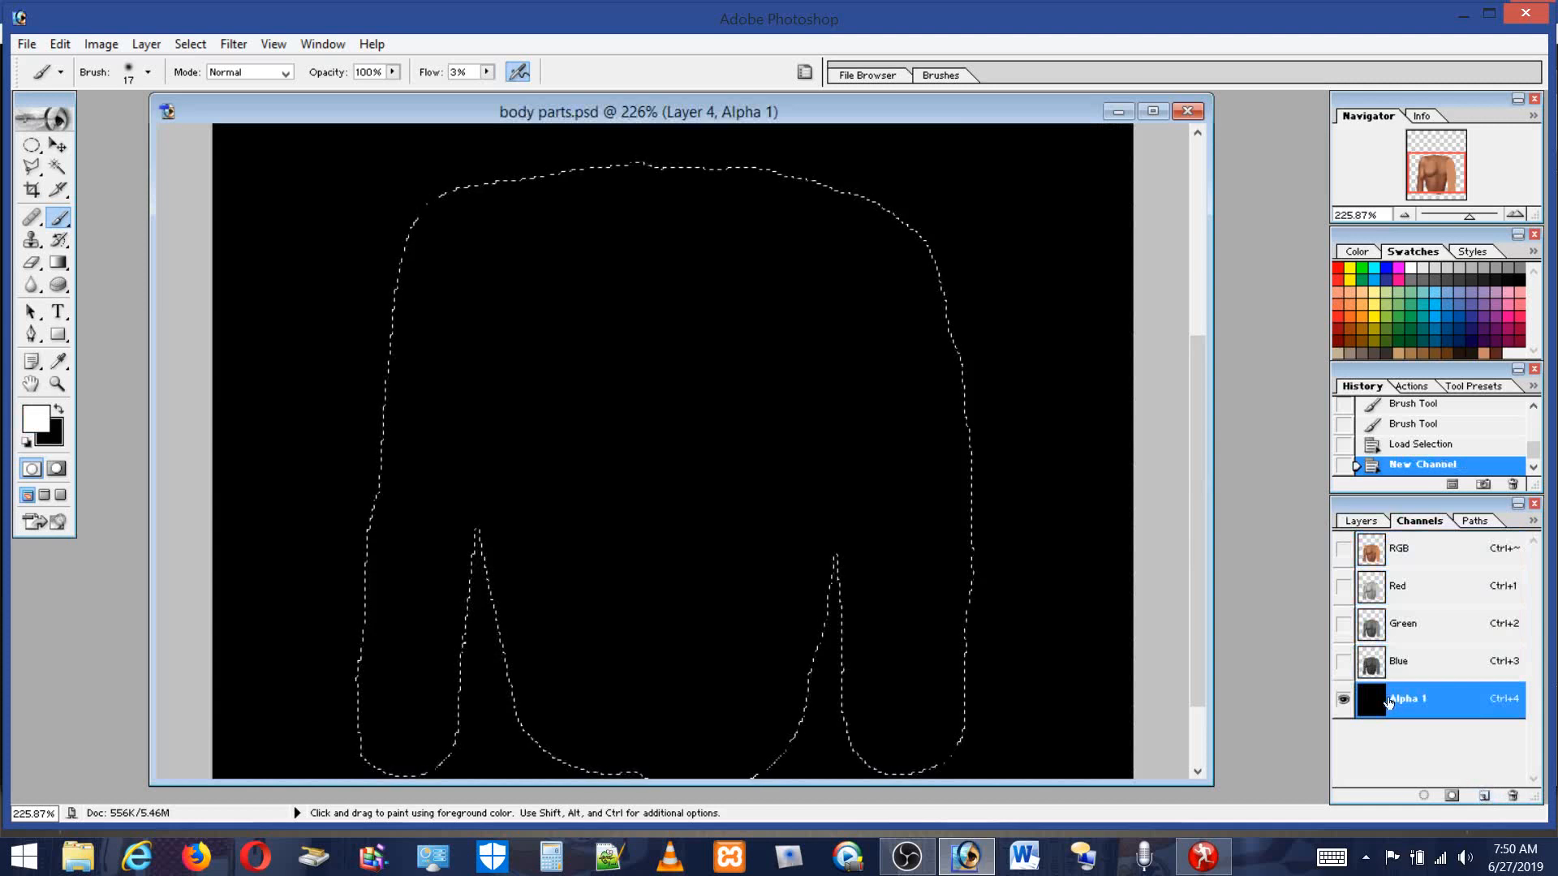
{"action": "left_click", "coordinate": [60, 47]}
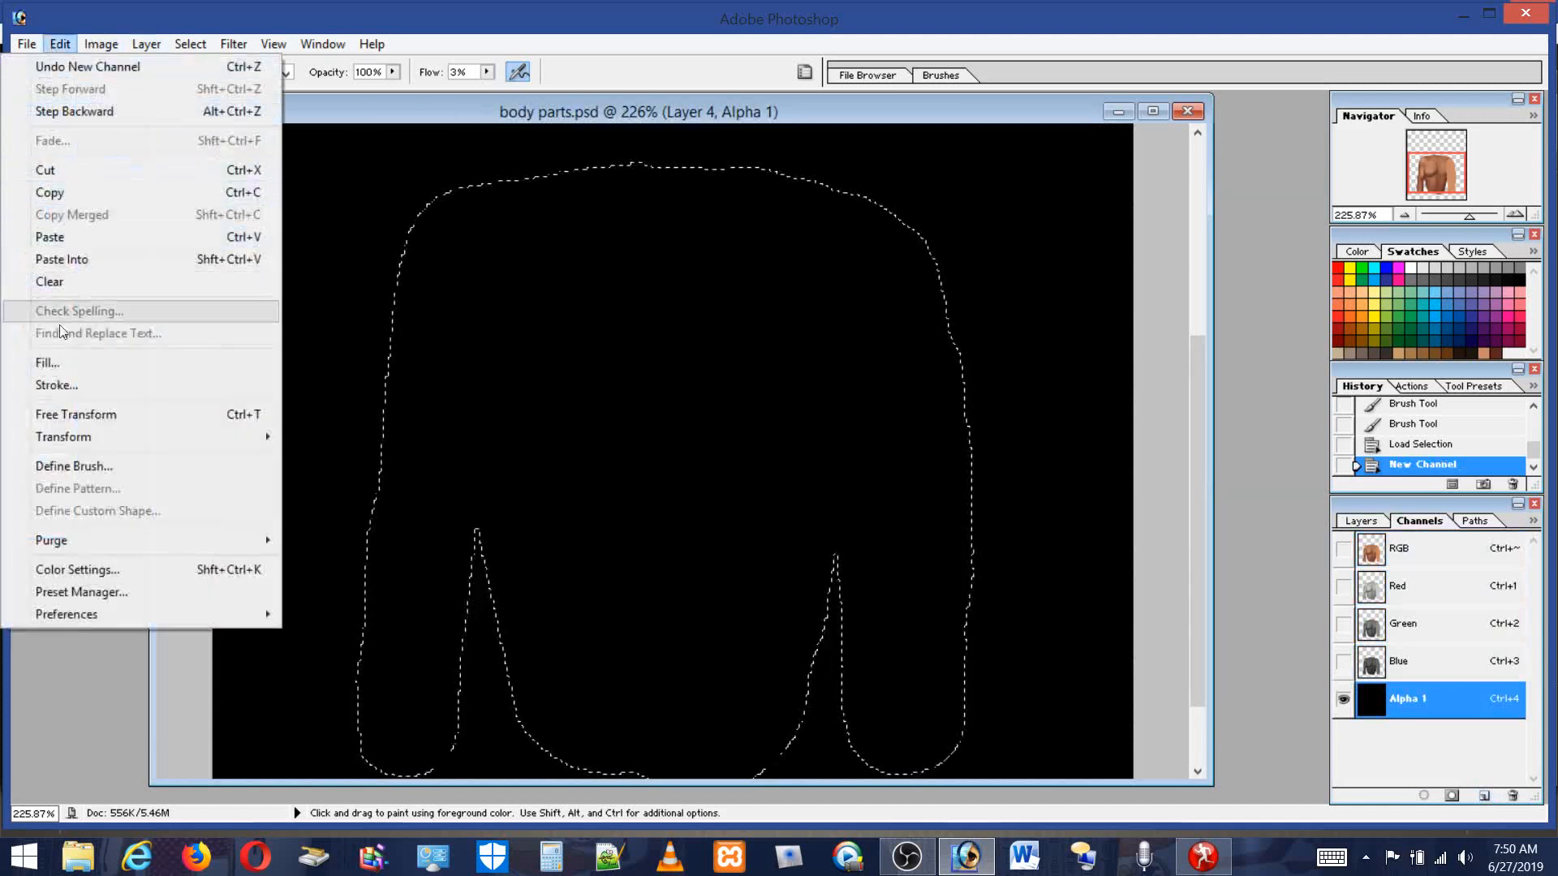
{"action": "left_click", "coordinate": [65, 364]}
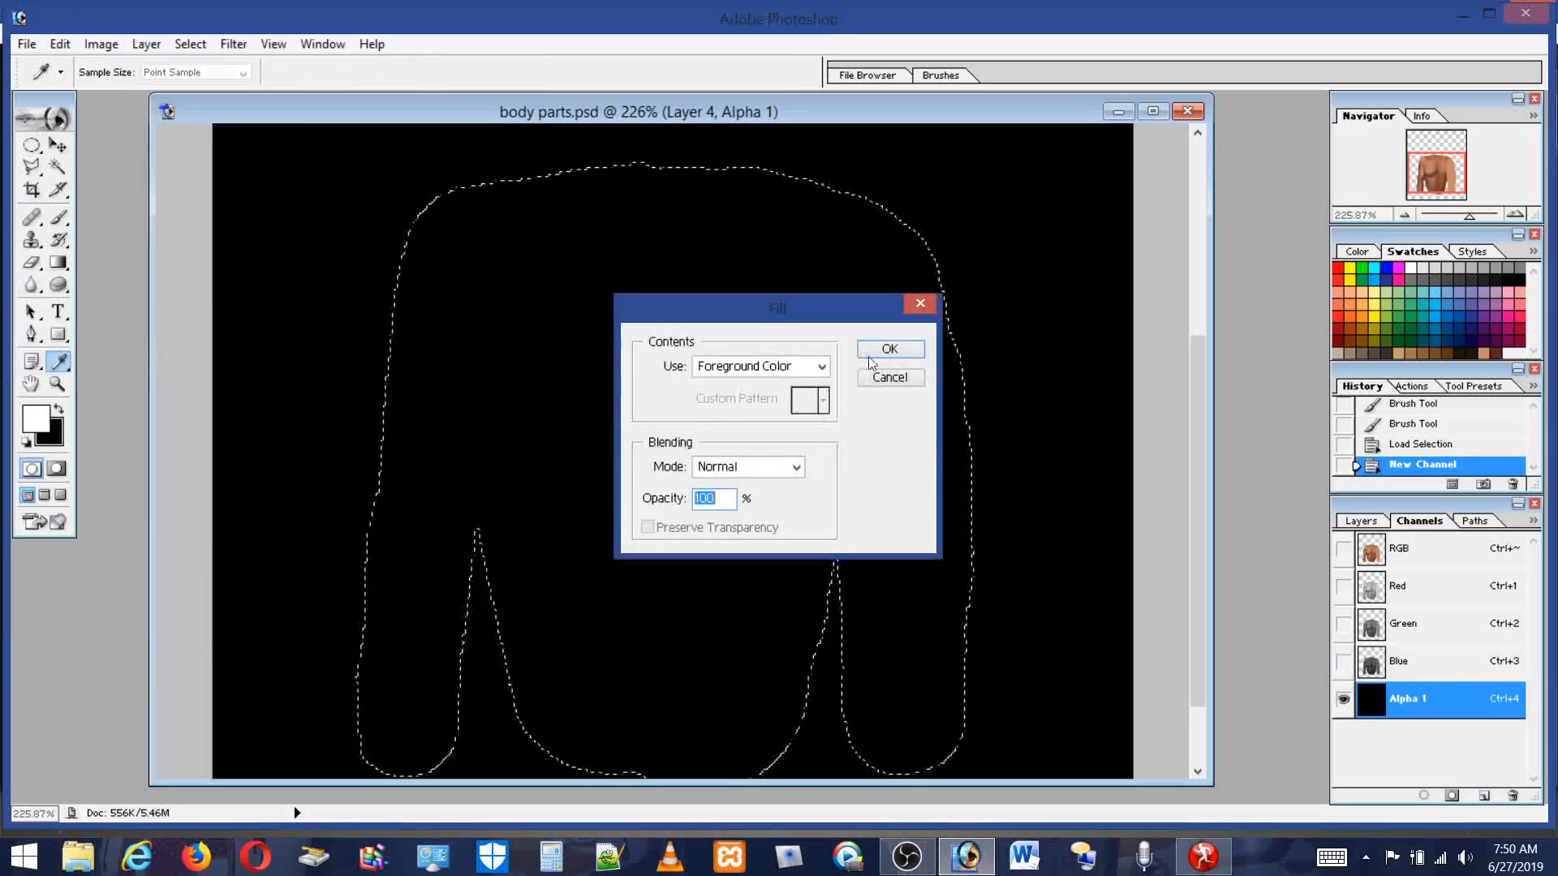
{"action": "left_click", "coordinate": [880, 349]}
{"action": "key", "text": "b"}
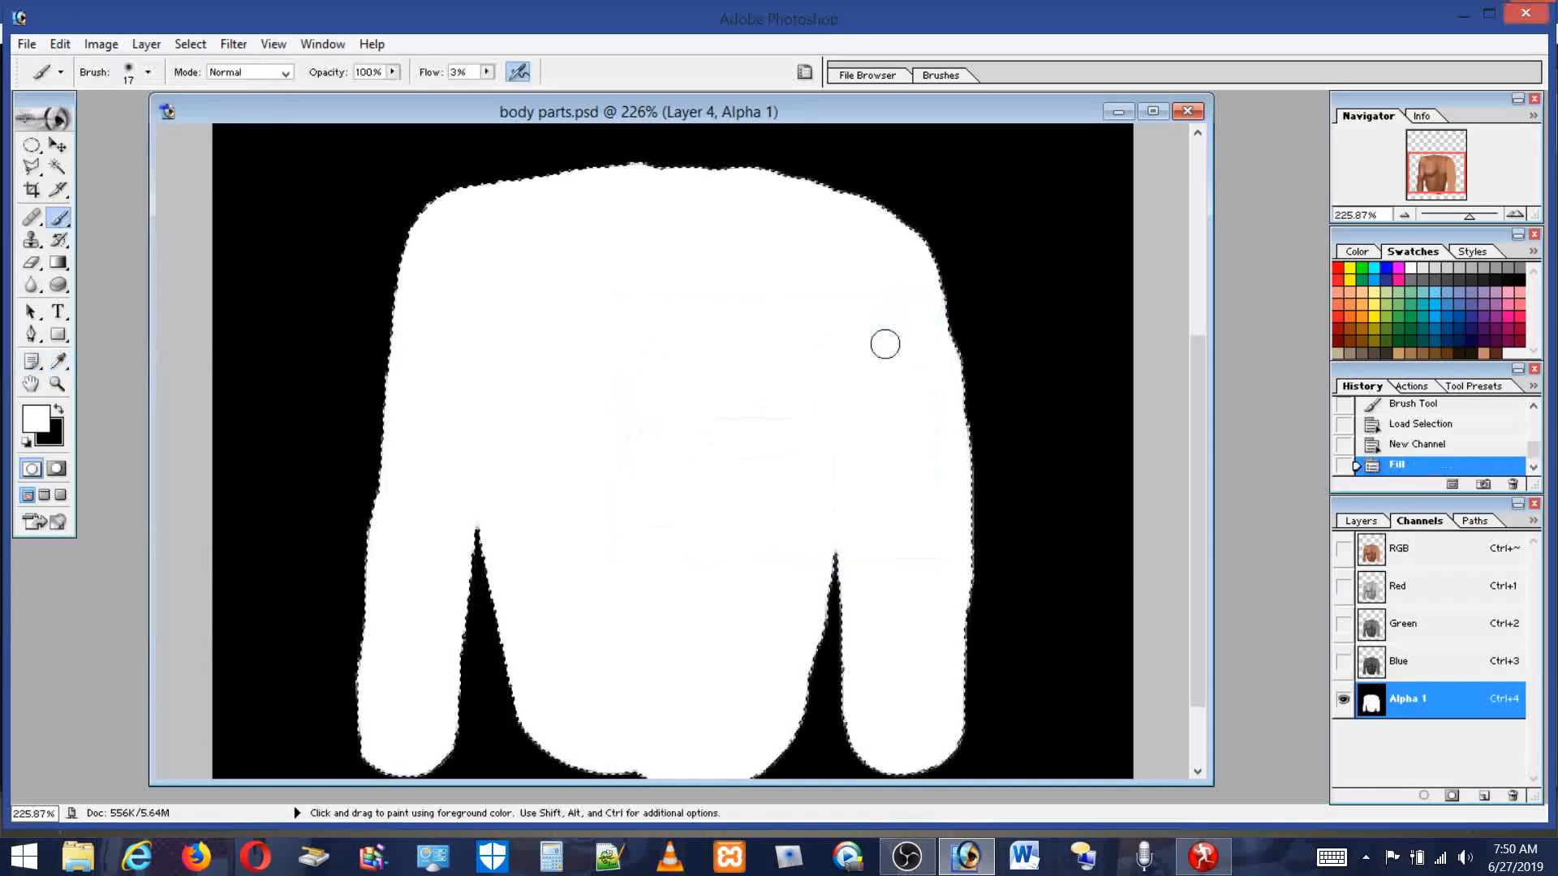
{"action": "left_click", "coordinate": [29, 45]}
{"action": "left_click", "coordinate": [29, 45]}
{"action": "left_click", "coordinate": [60, 45]}
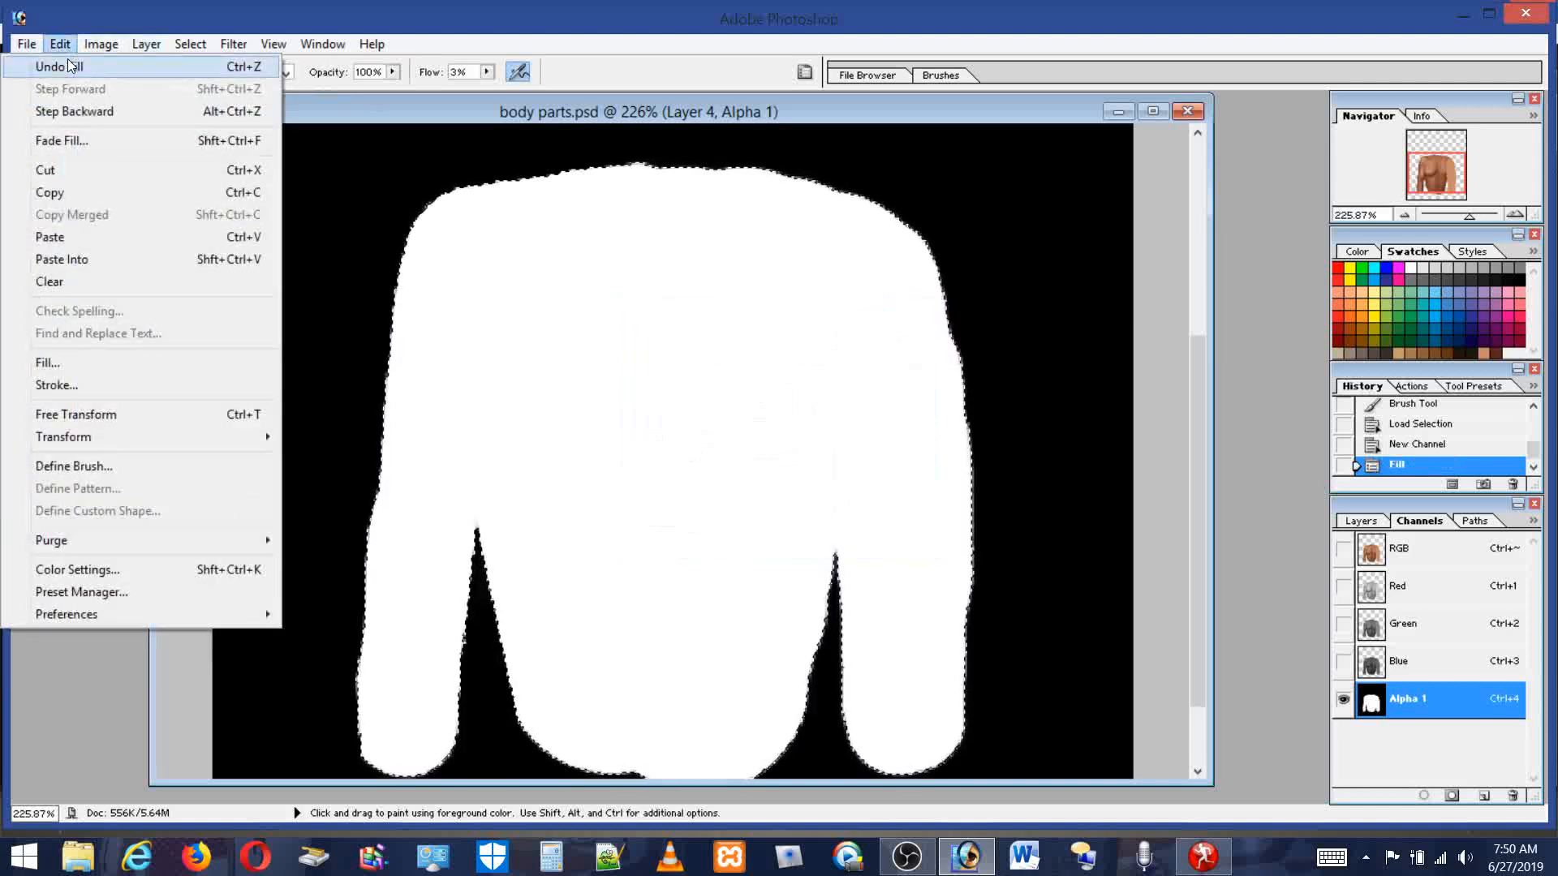
{"action": "left_click", "coordinate": [68, 63]}
Paste the copied body image into the new alpha channel and reselect Layer 4.
{"action": "left_click", "coordinate": [60, 45]}
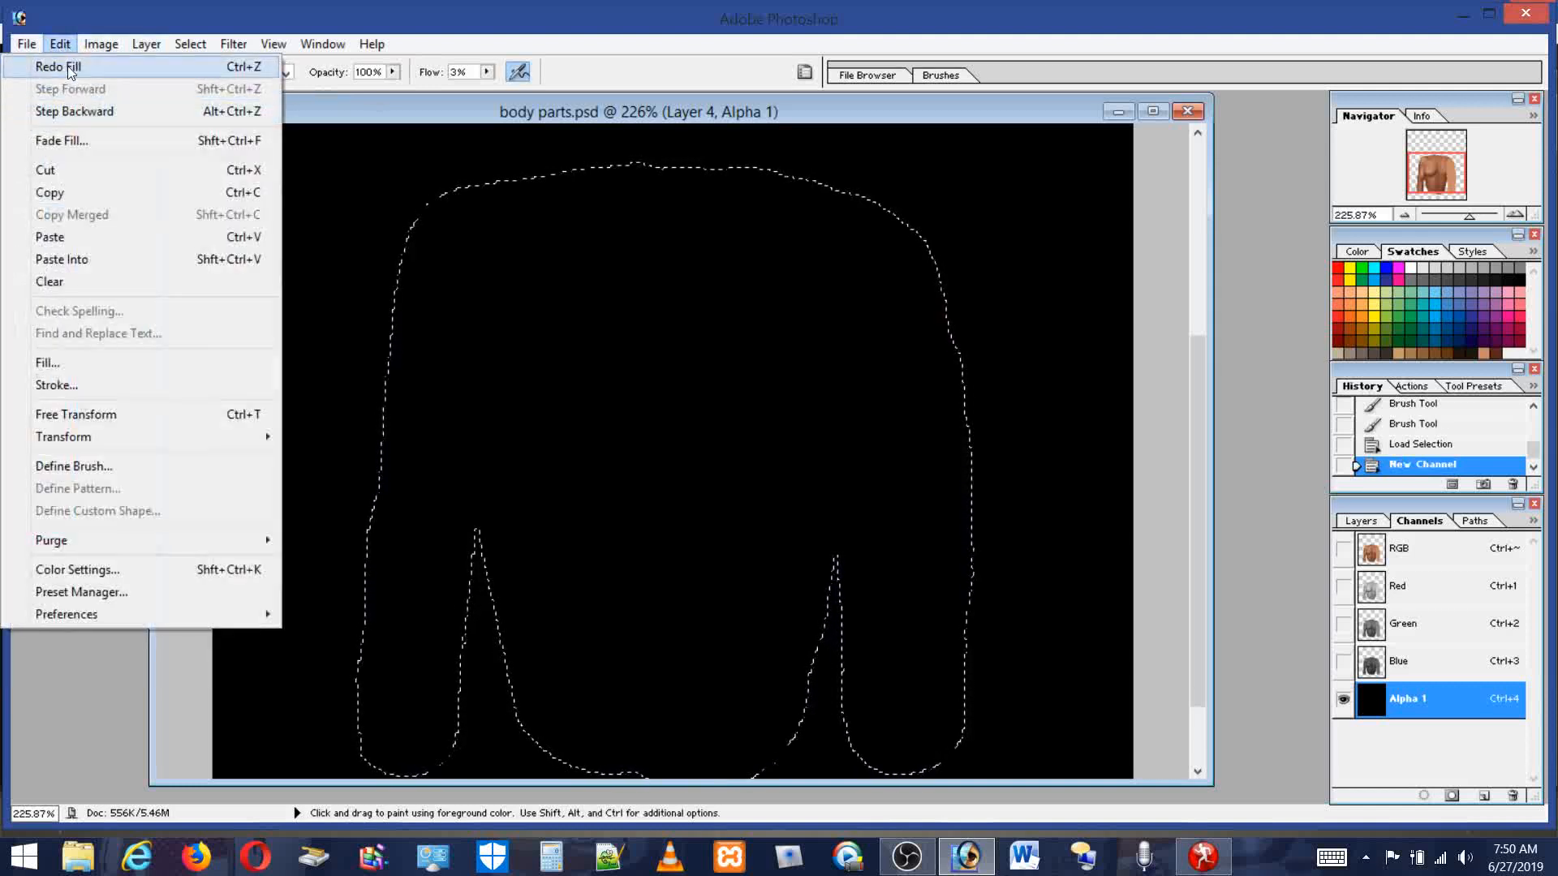
{"action": "left_click", "coordinate": [57, 239]}
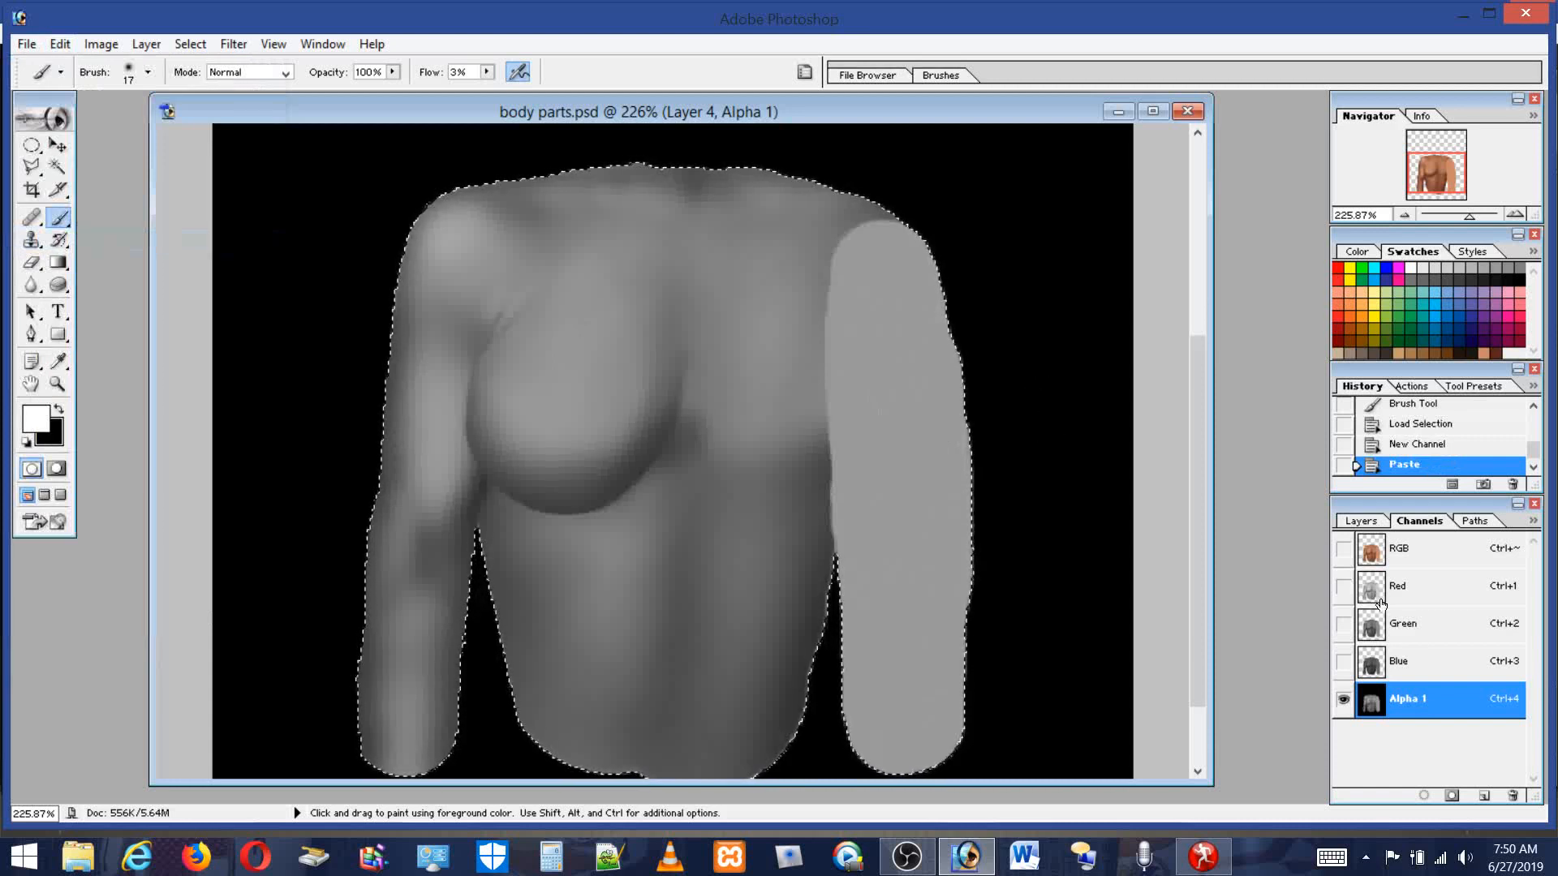
{"action": "left_click", "coordinate": [1368, 524]}
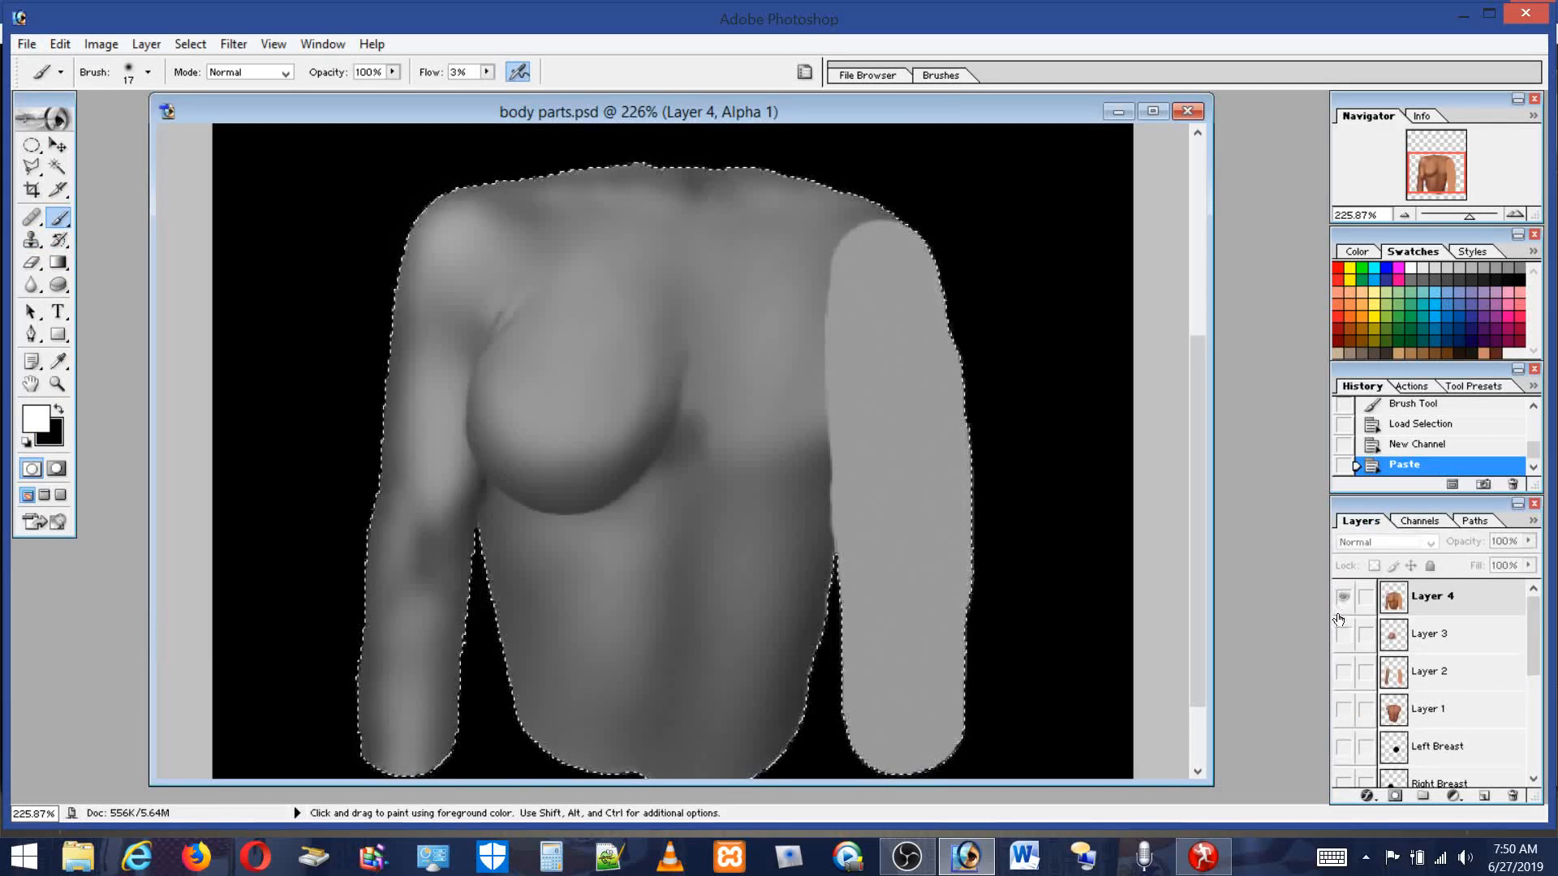
{"action": "left_click", "coordinate": [1426, 609]}
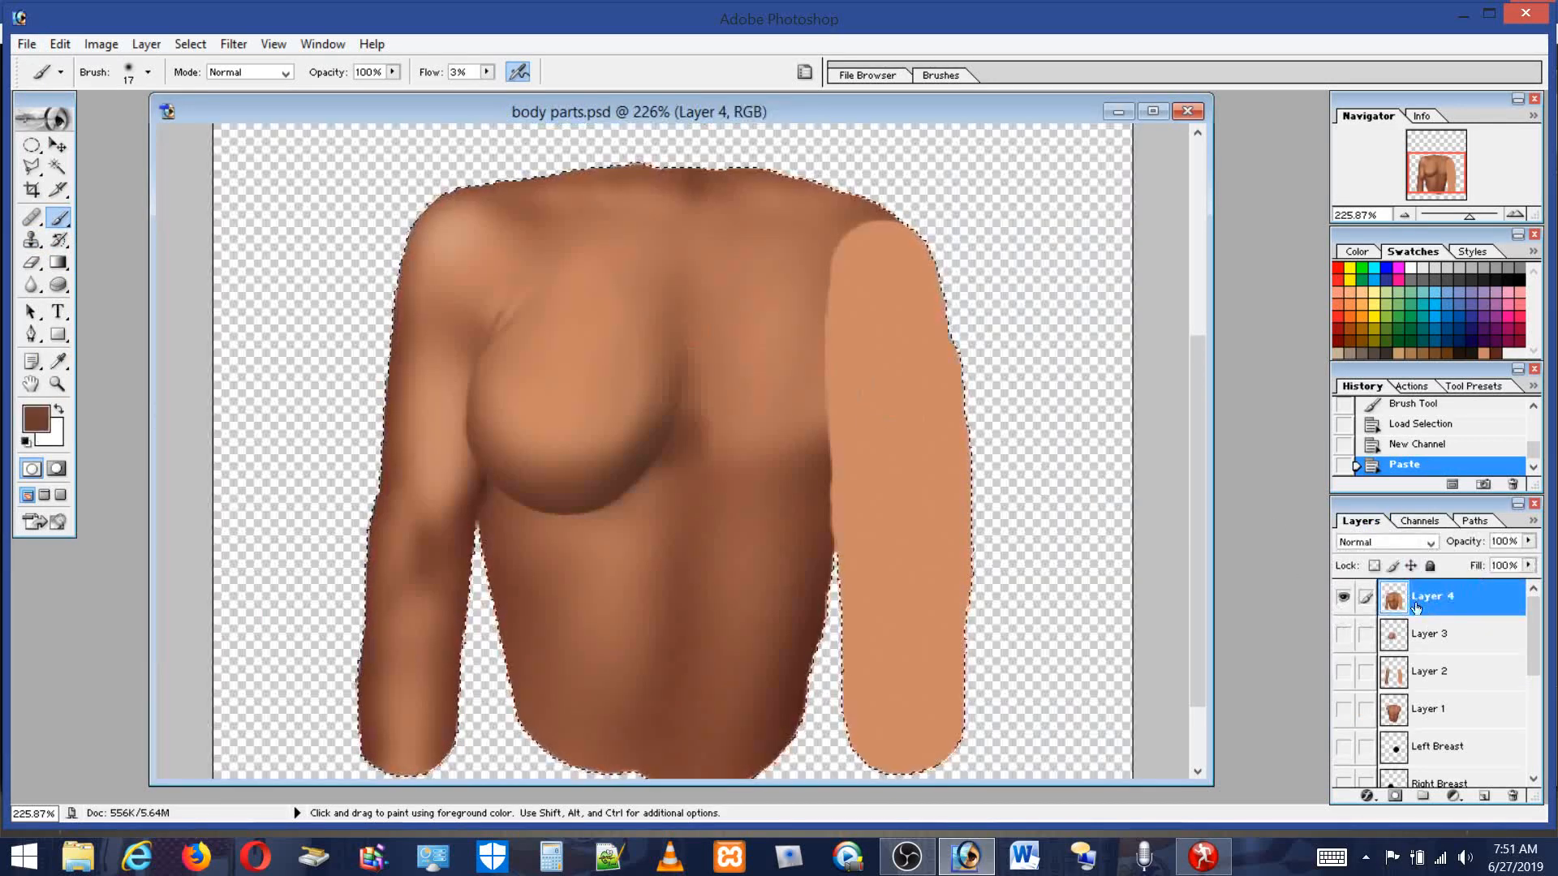
Open the Lighting Effects filter on Layer 4 with Alpha 1 as the texture channel.
{"action": "left_click", "coordinate": [1416, 522]}
{"action": "left_click", "coordinate": [1422, 702]}
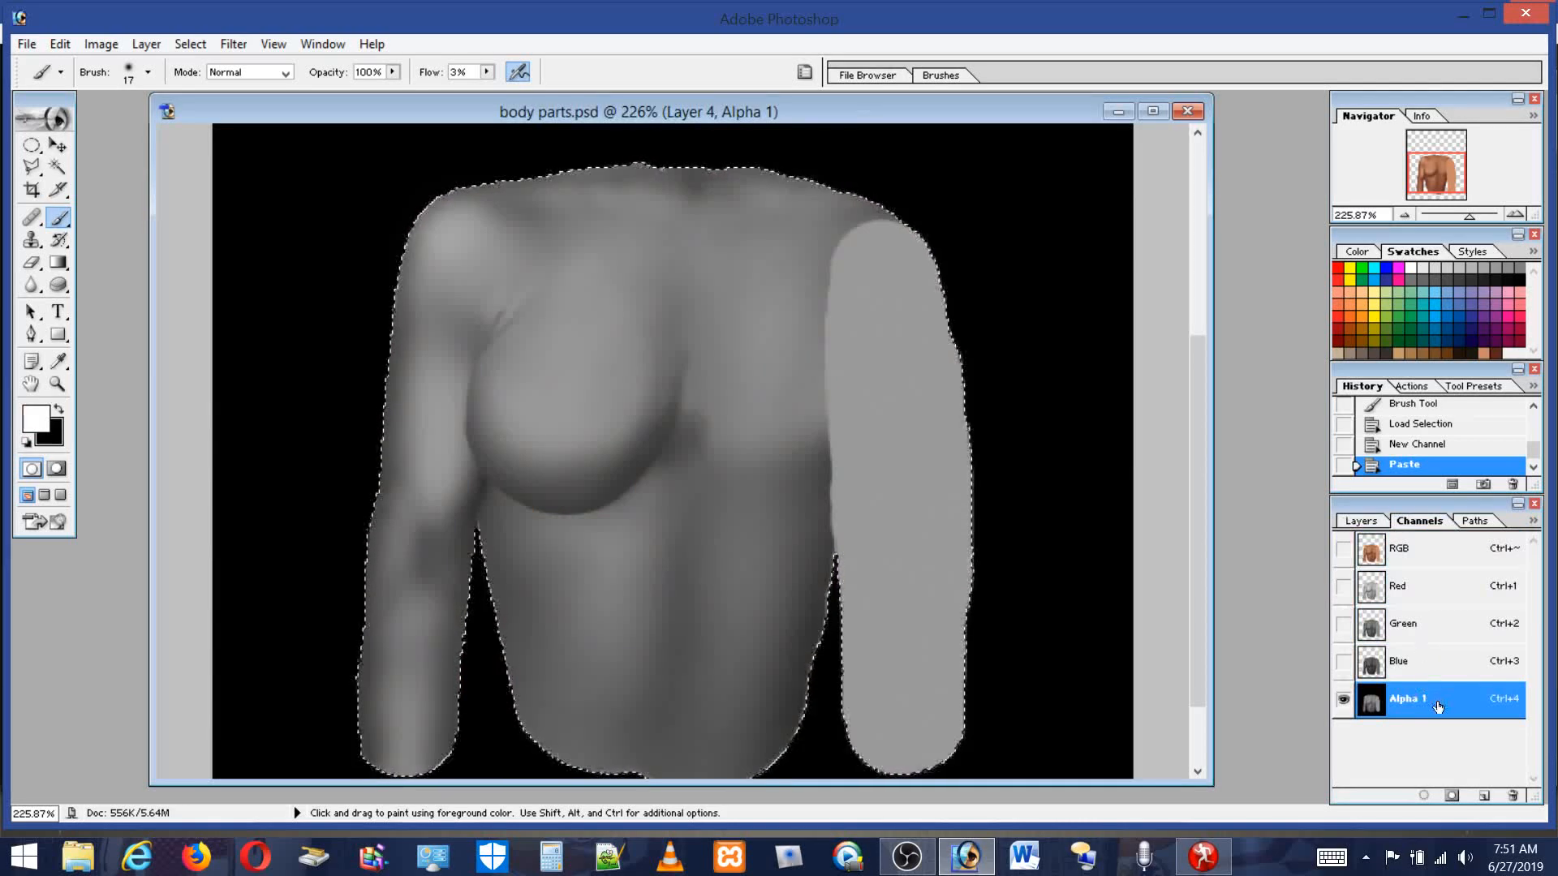
{"action": "left_click", "coordinate": [1387, 552]}
{"action": "left_click", "coordinate": [1363, 523]}
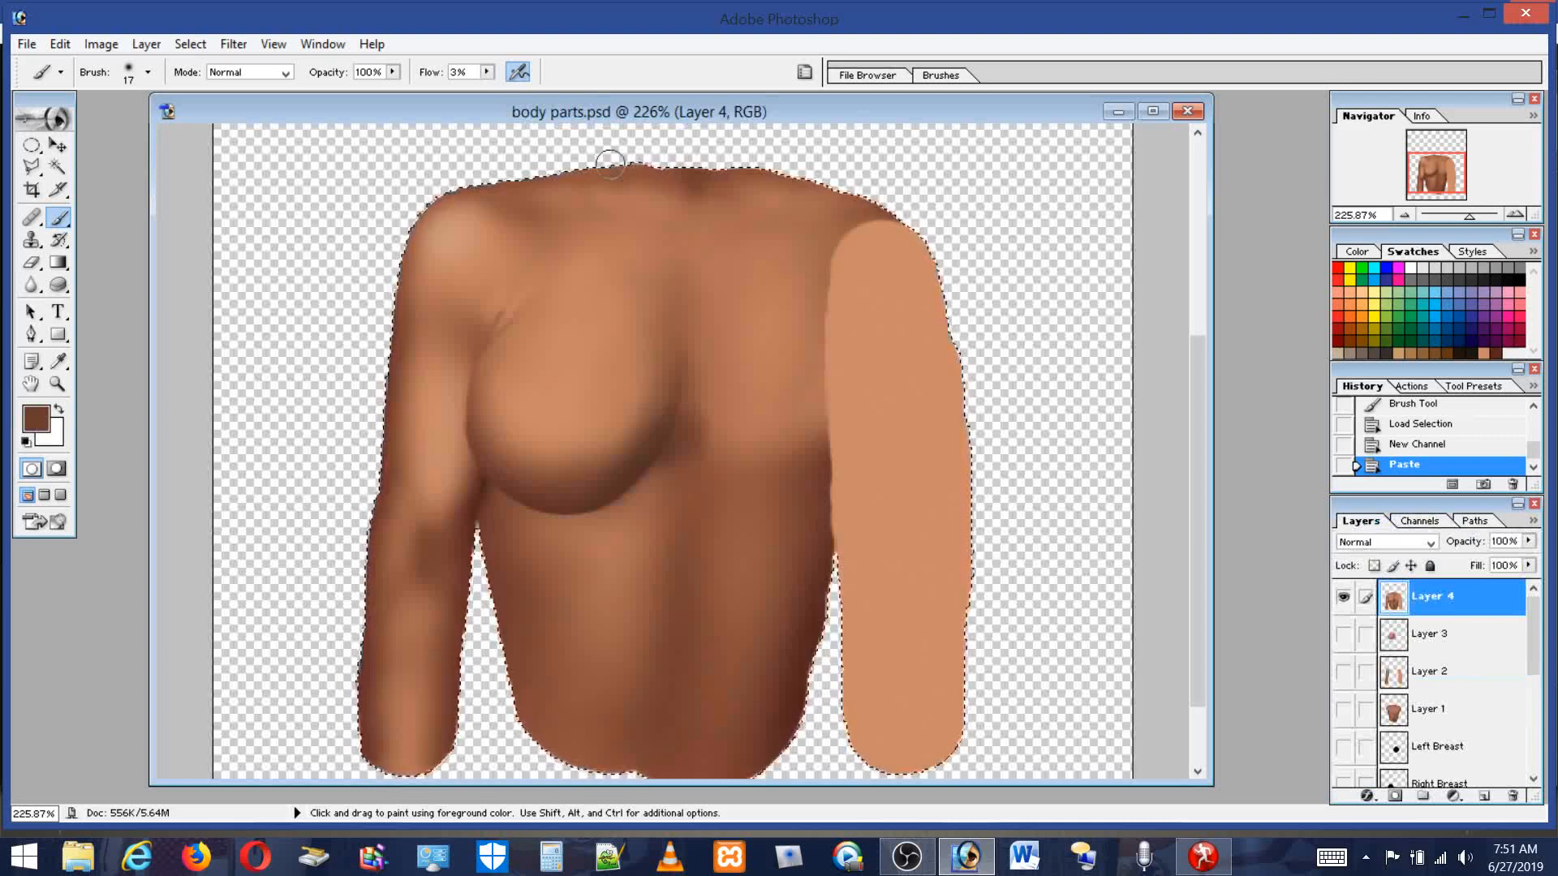
{"action": "left_click", "coordinate": [233, 44]}
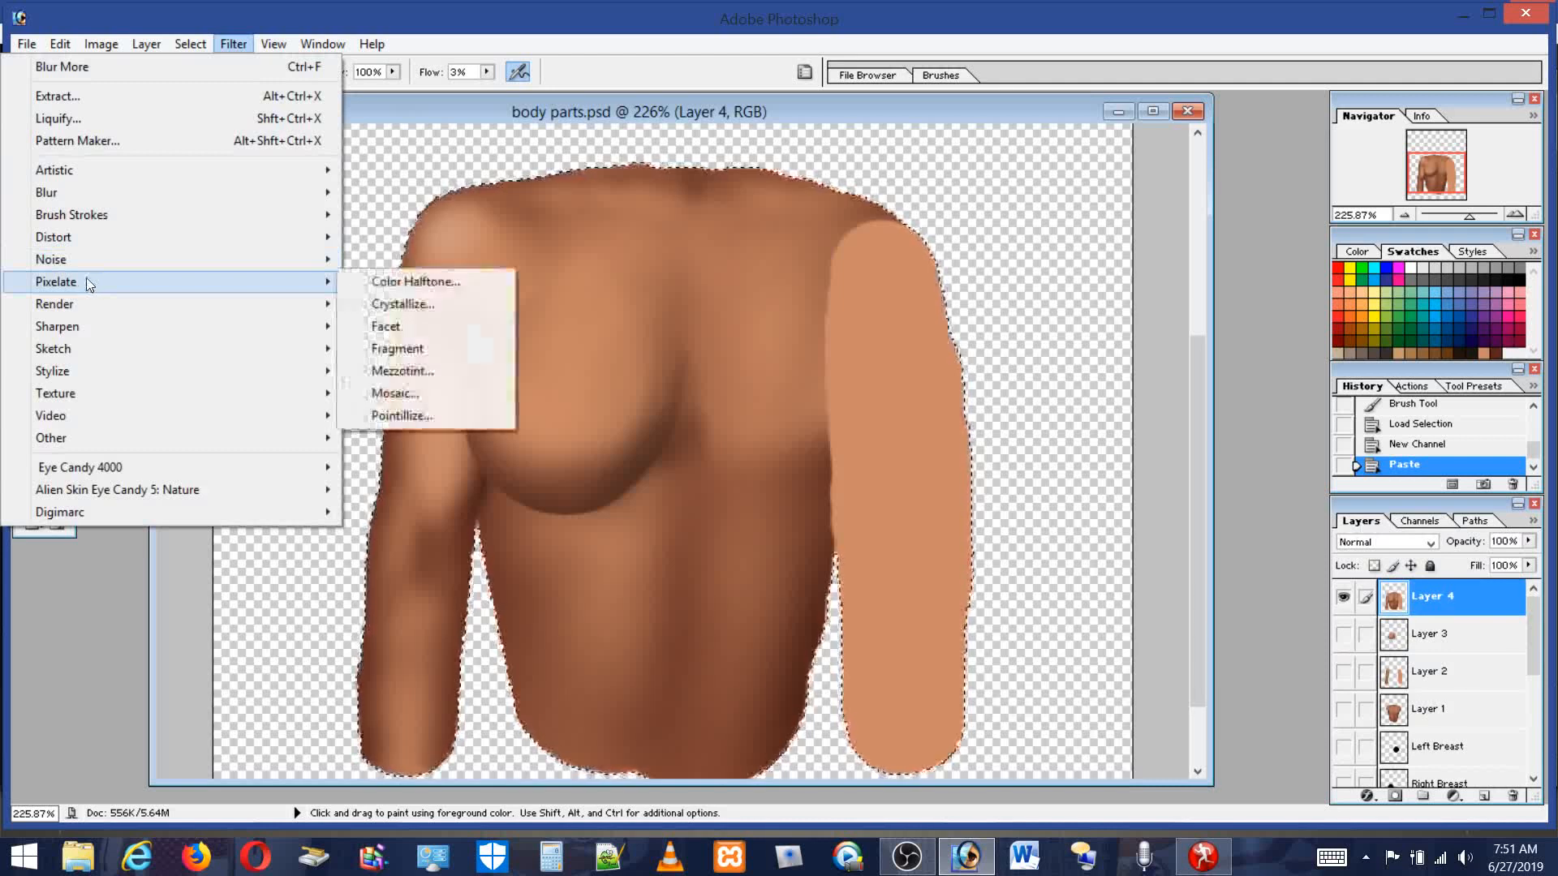
{"action": "mouse_move", "coordinate": [67, 310]}
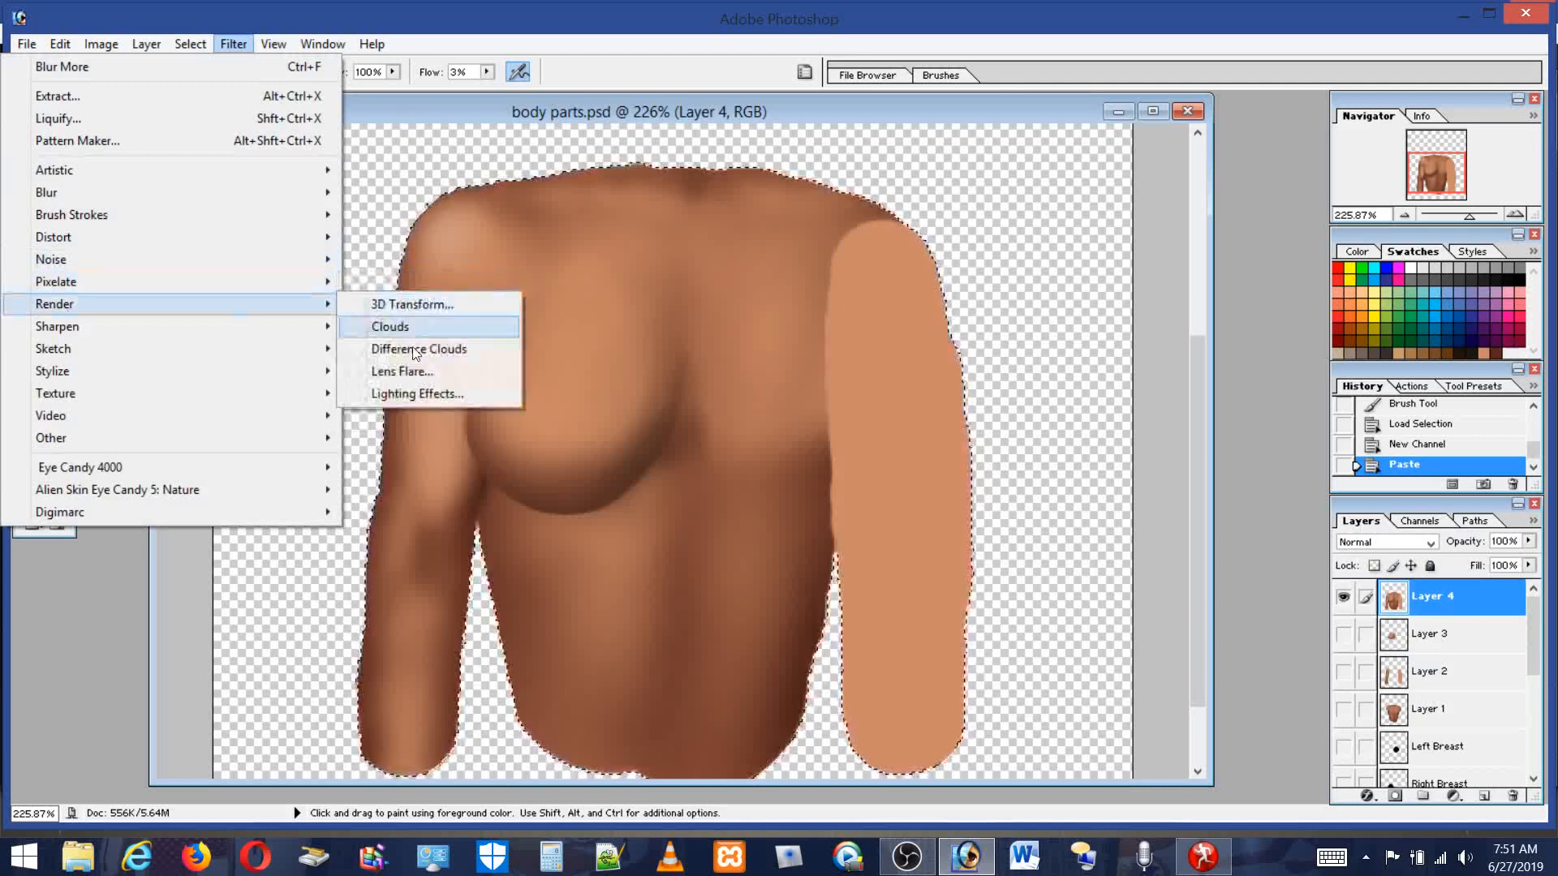
{"action": "left_click", "coordinate": [412, 393]}
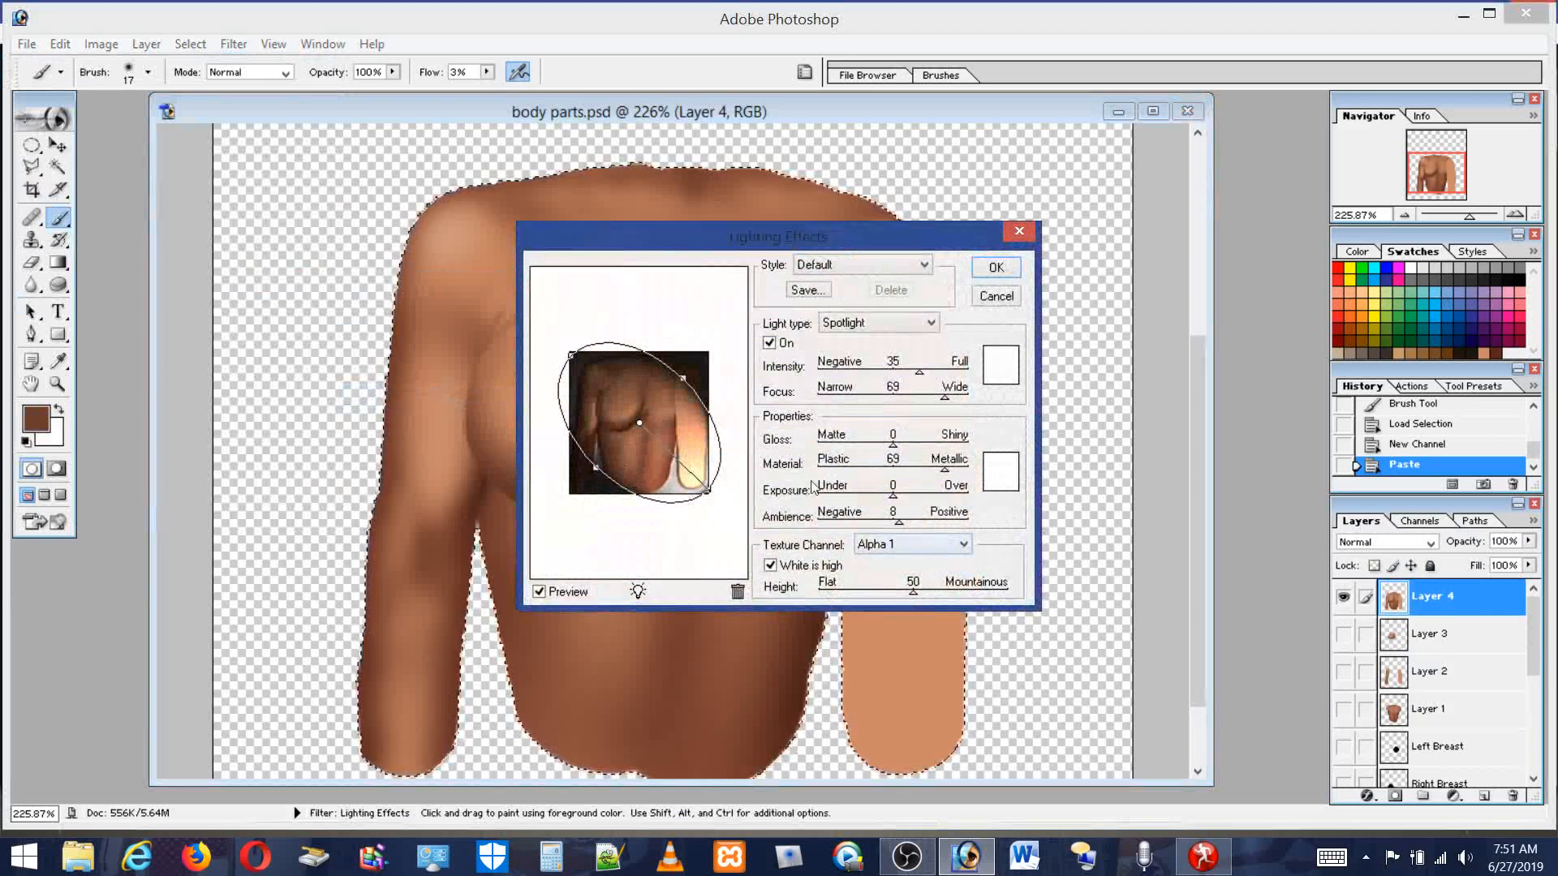
{"action": "left_click", "coordinate": [963, 545]}
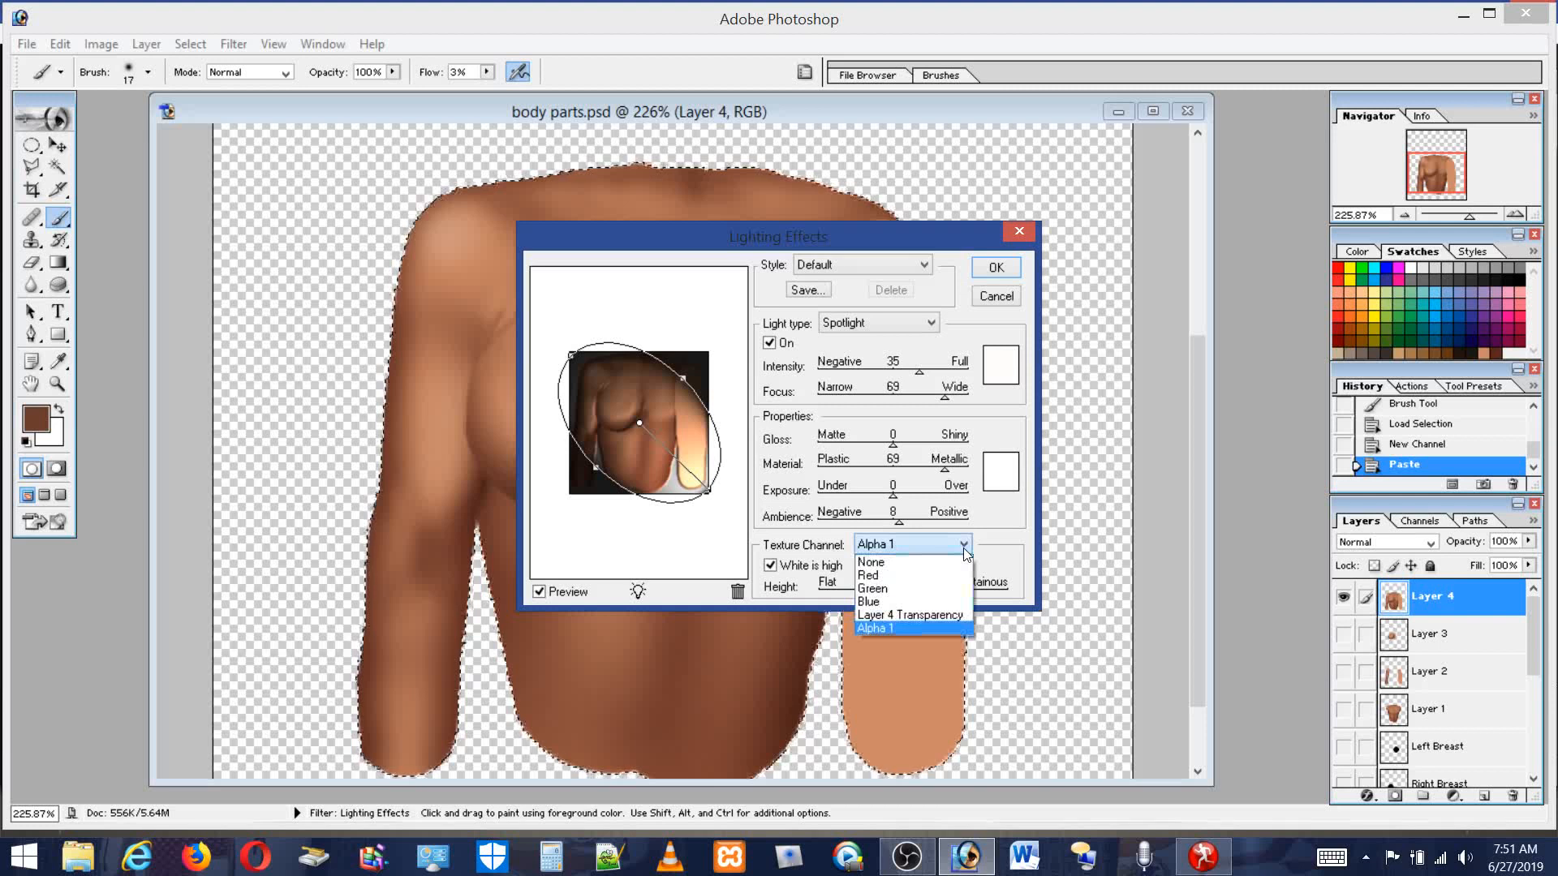
{"action": "left_click", "coordinate": [930, 616]}
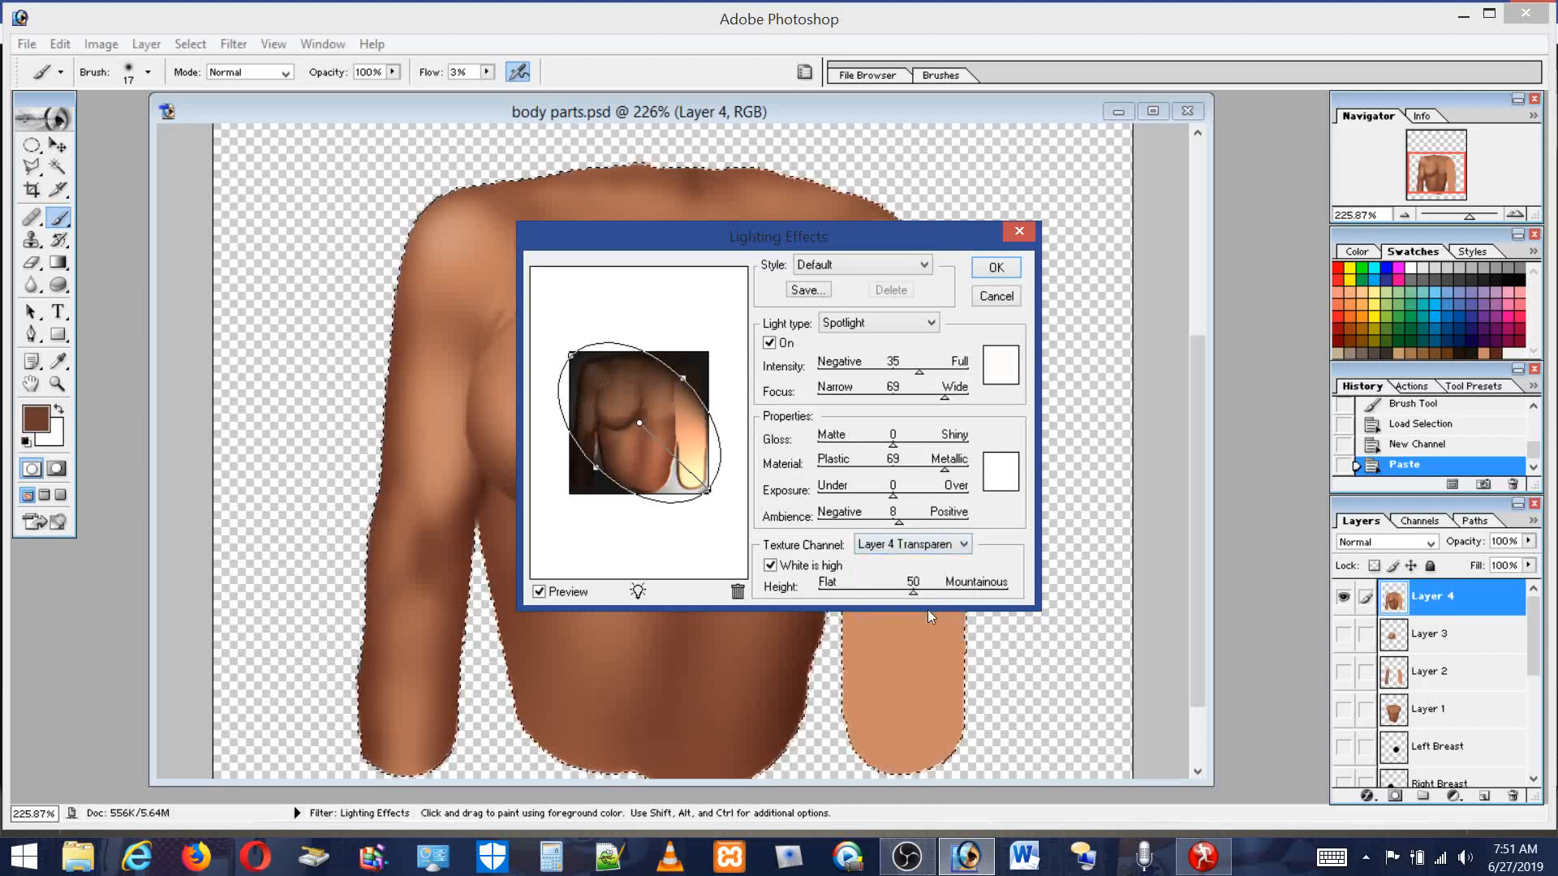
{"action": "left_click", "coordinate": [965, 550]}
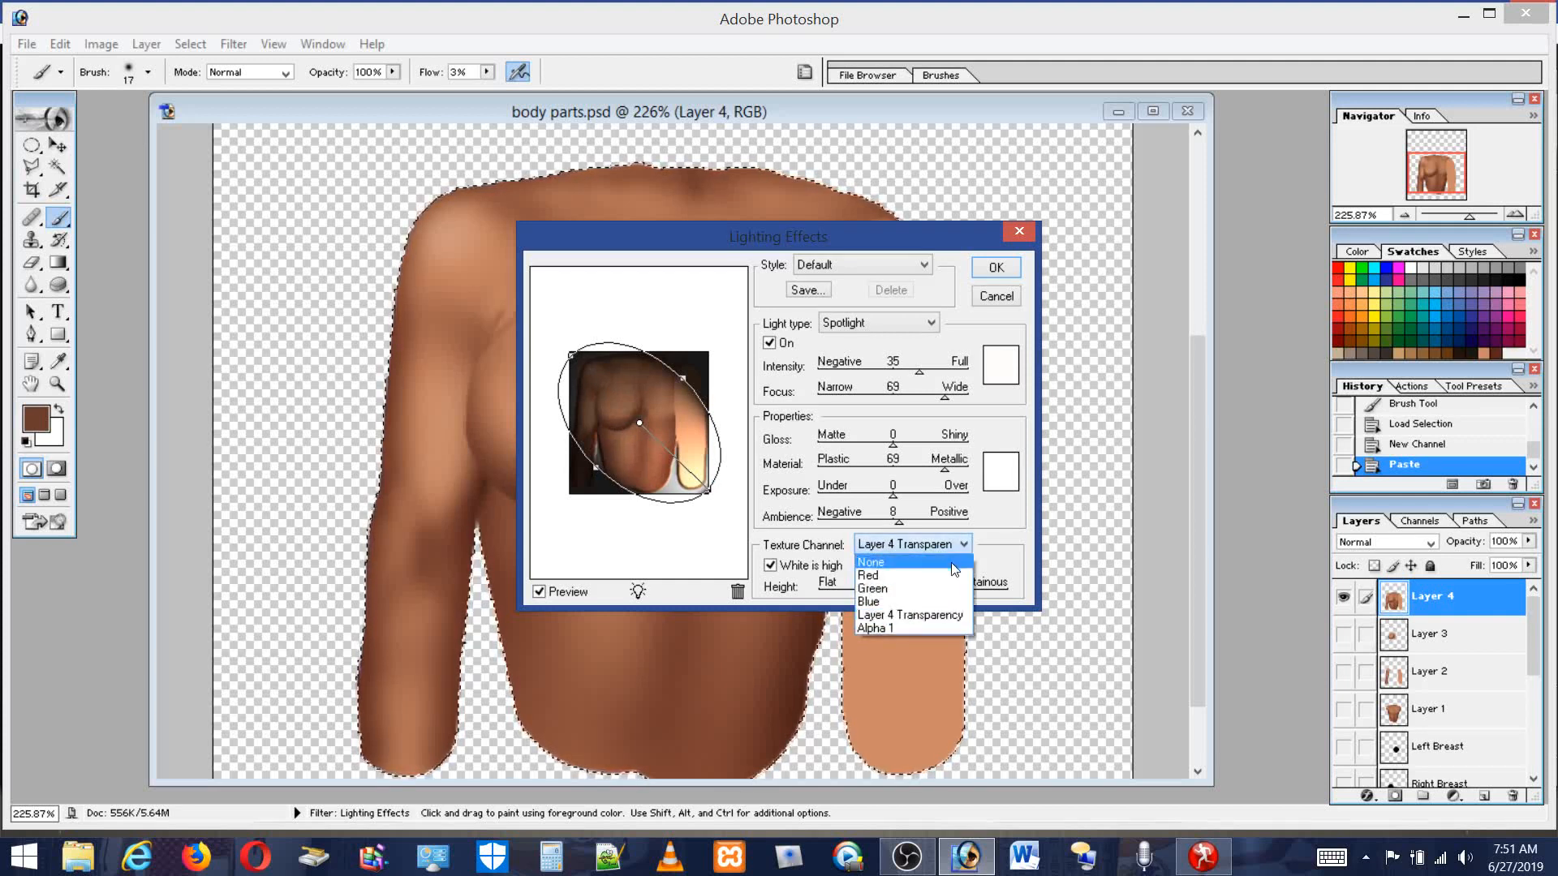
{"action": "left_click", "coordinate": [907, 629]}
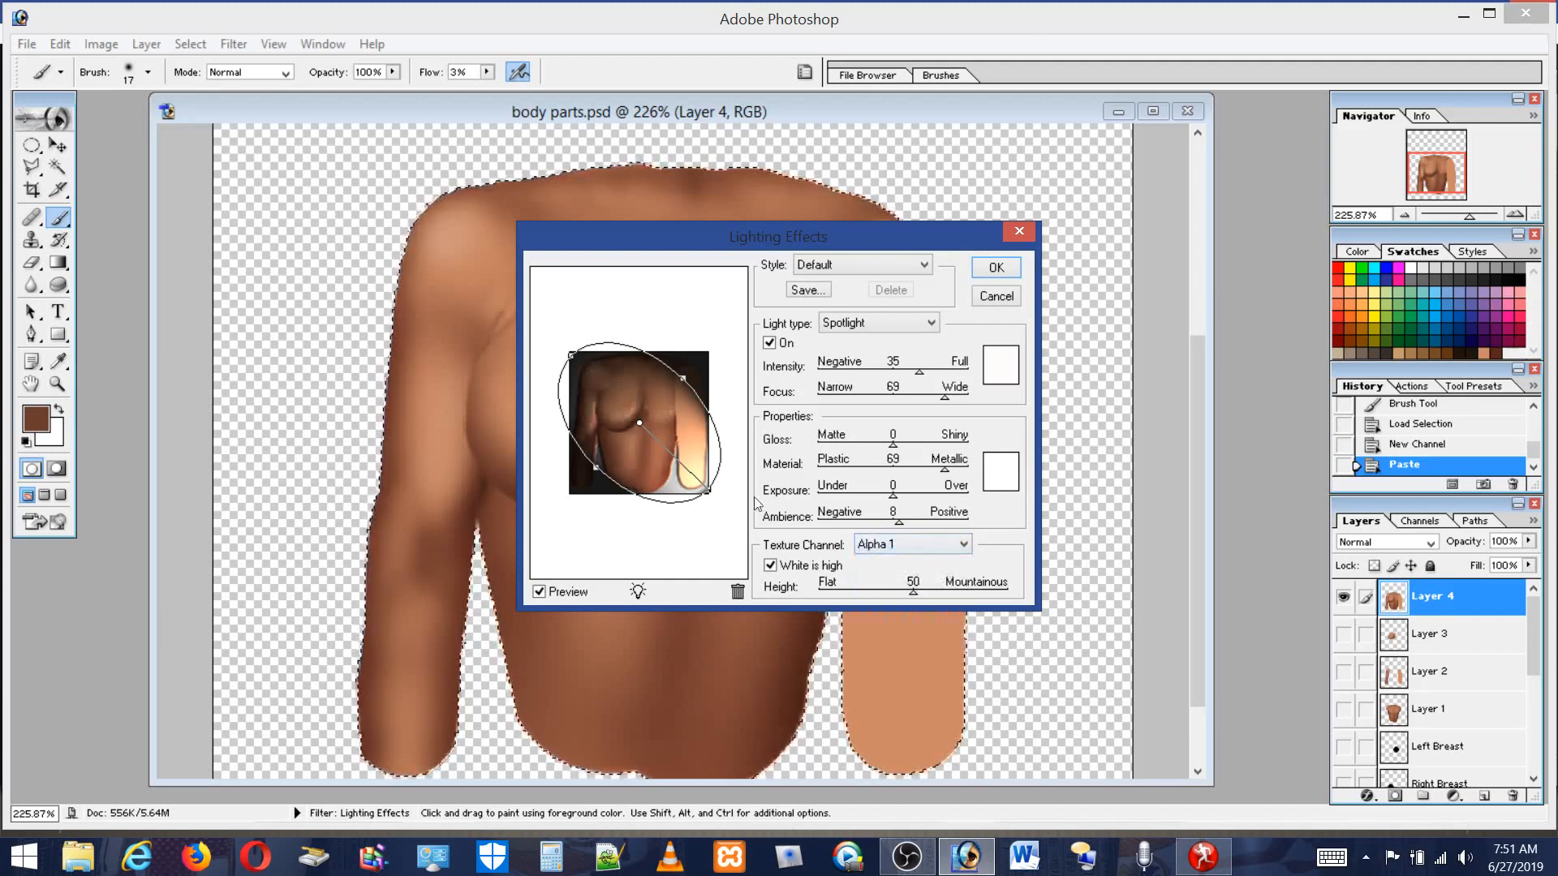
Try an Omni light positioned over the left shoulder.
{"action": "left_click", "coordinate": [930, 324]}
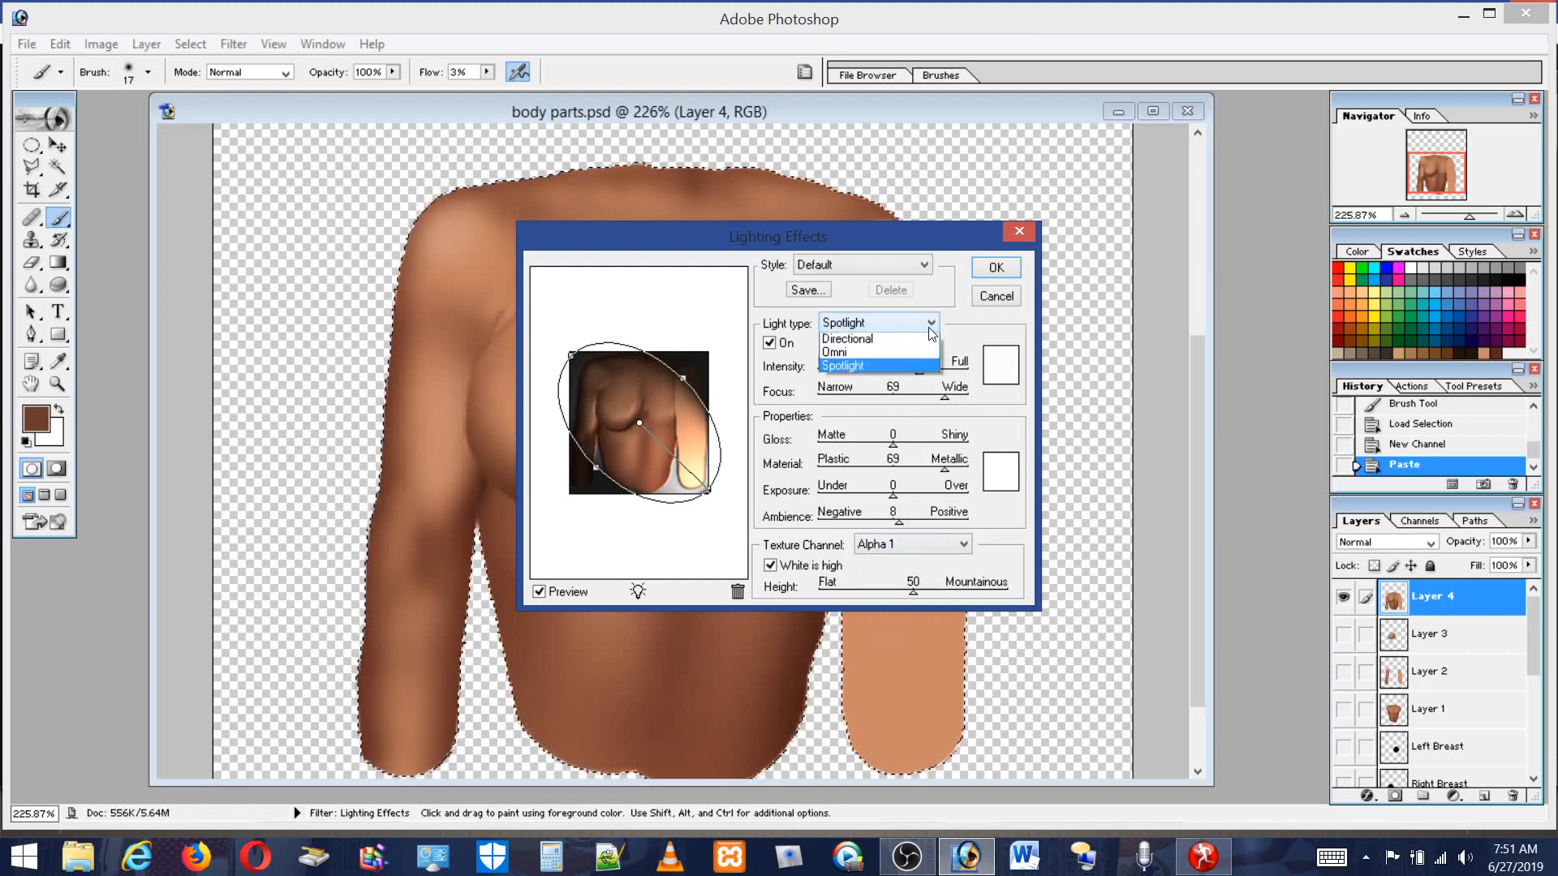
{"action": "left_click", "coordinate": [892, 362]}
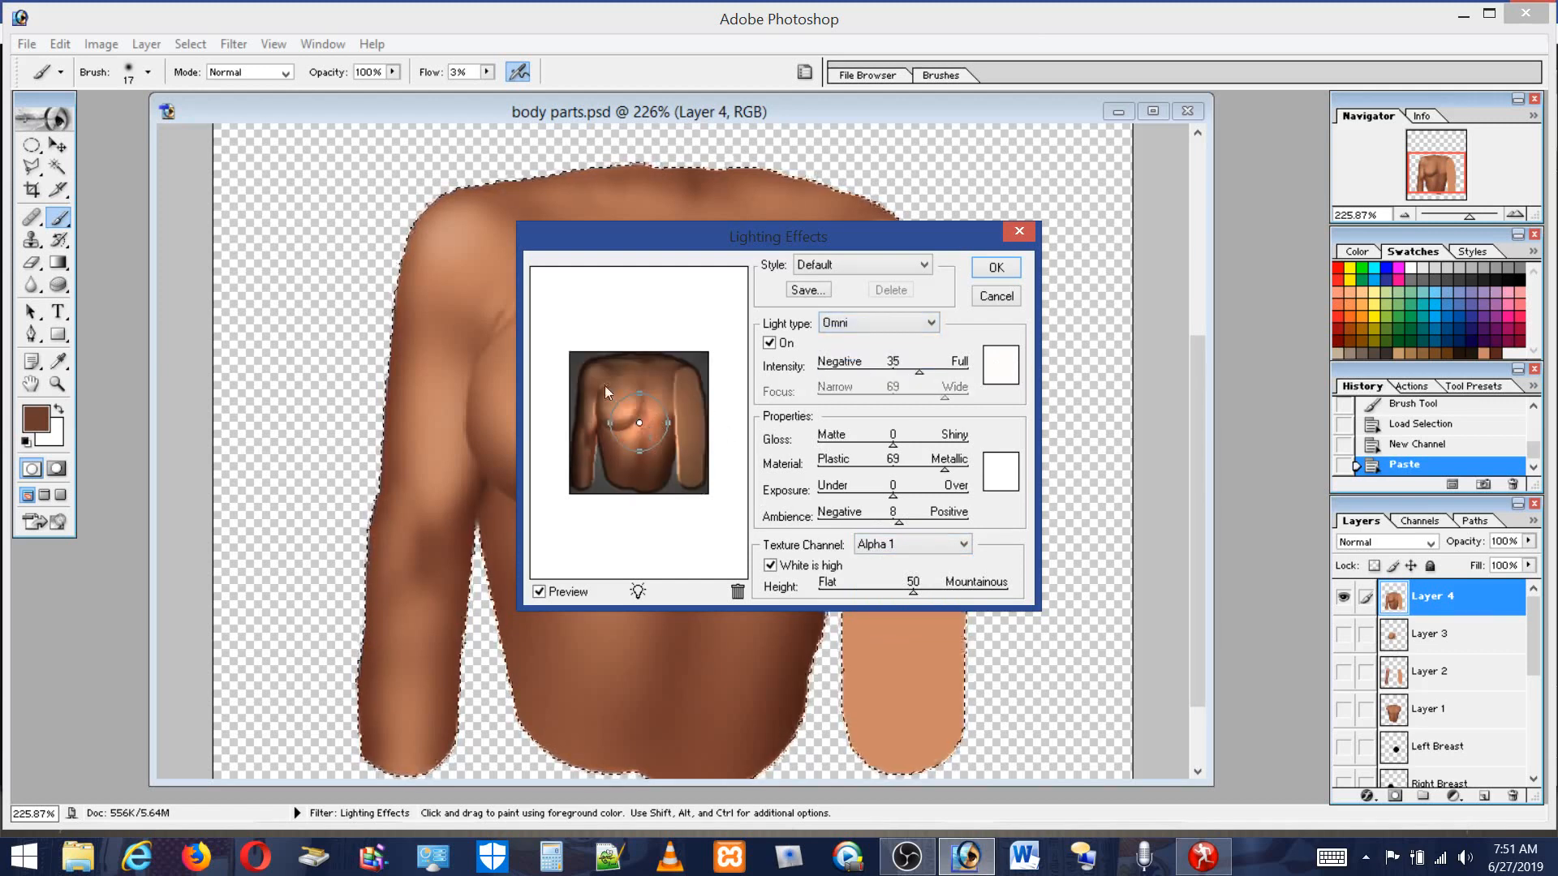
{"action": "left_click_drag", "start_coordinate": [640, 422], "coordinate": [599, 380]}
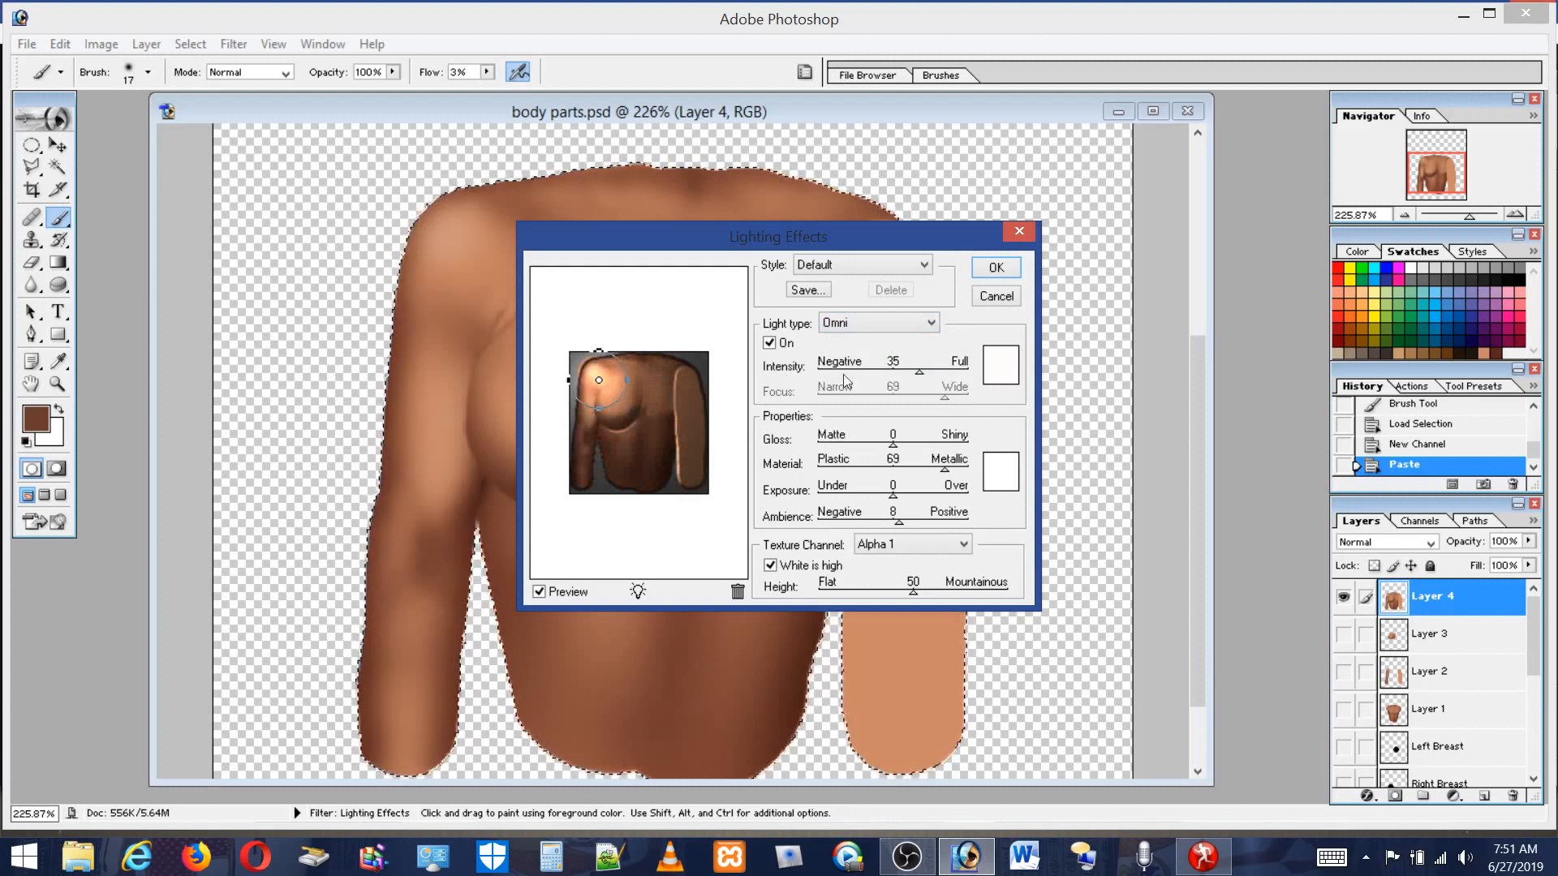
Switch to a Directional light and aim it from the upper left chest downward.
{"action": "left_click", "coordinate": [930, 325]}
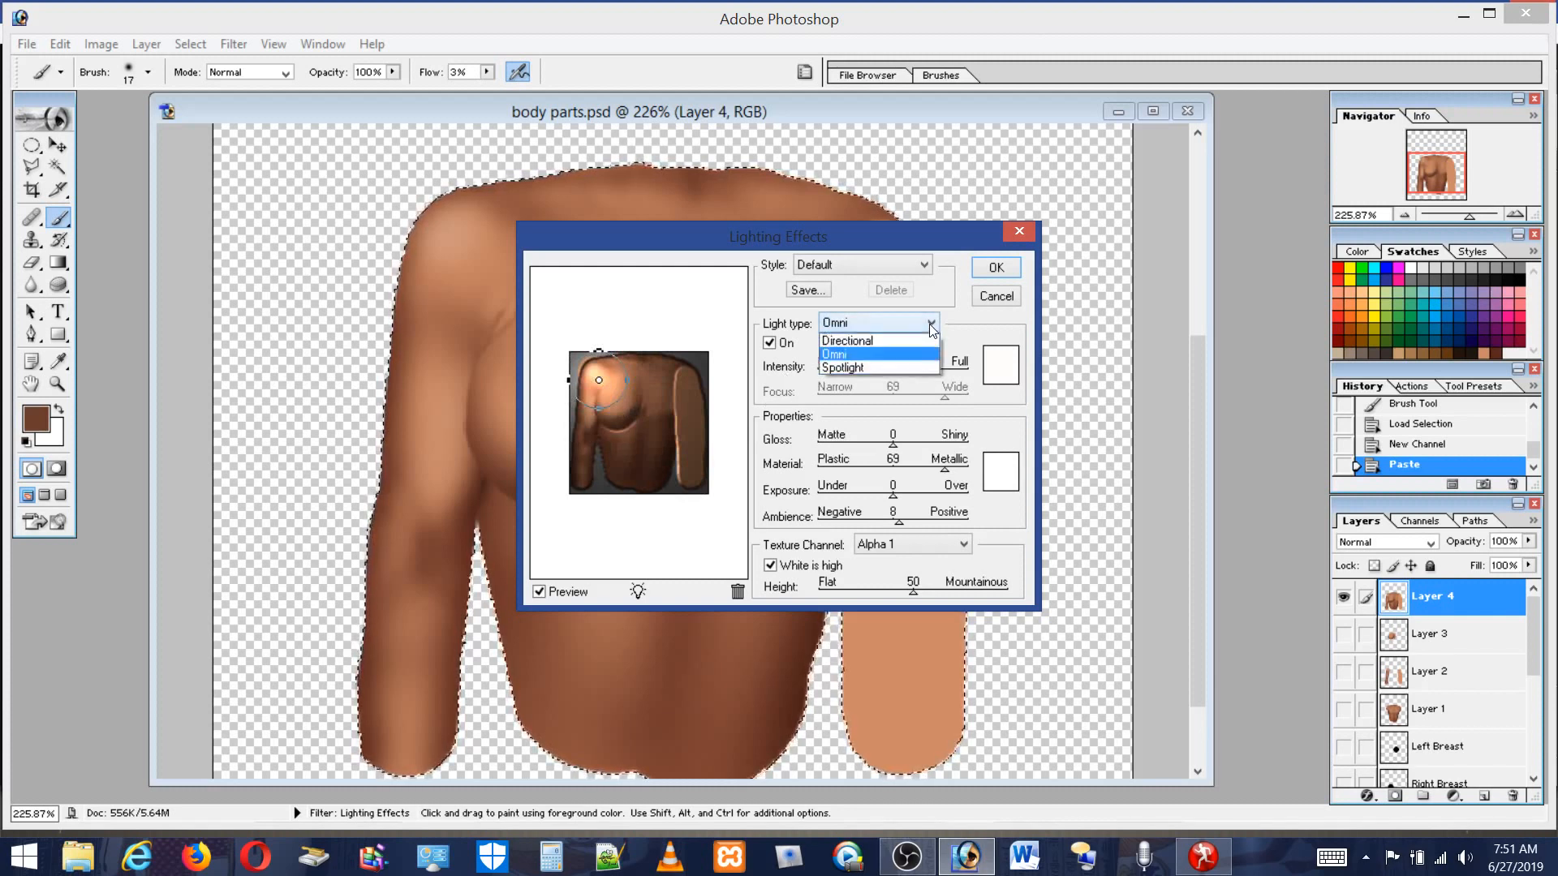
{"action": "left_click", "coordinate": [847, 341]}
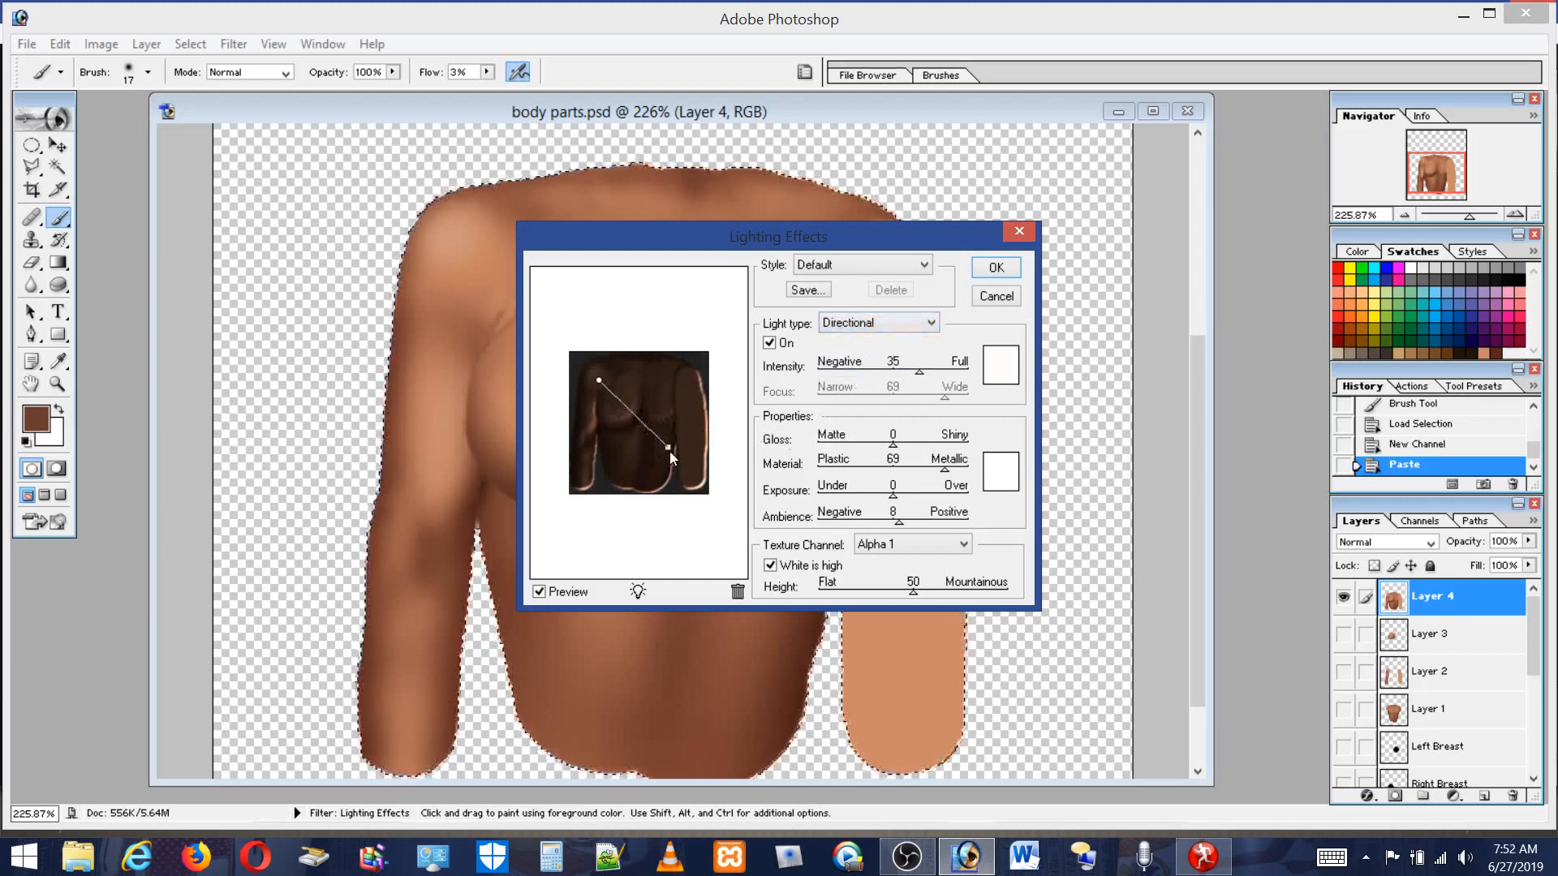
{"action": "left_click_drag", "start_coordinate": [670, 451], "coordinate": [660, 441]}
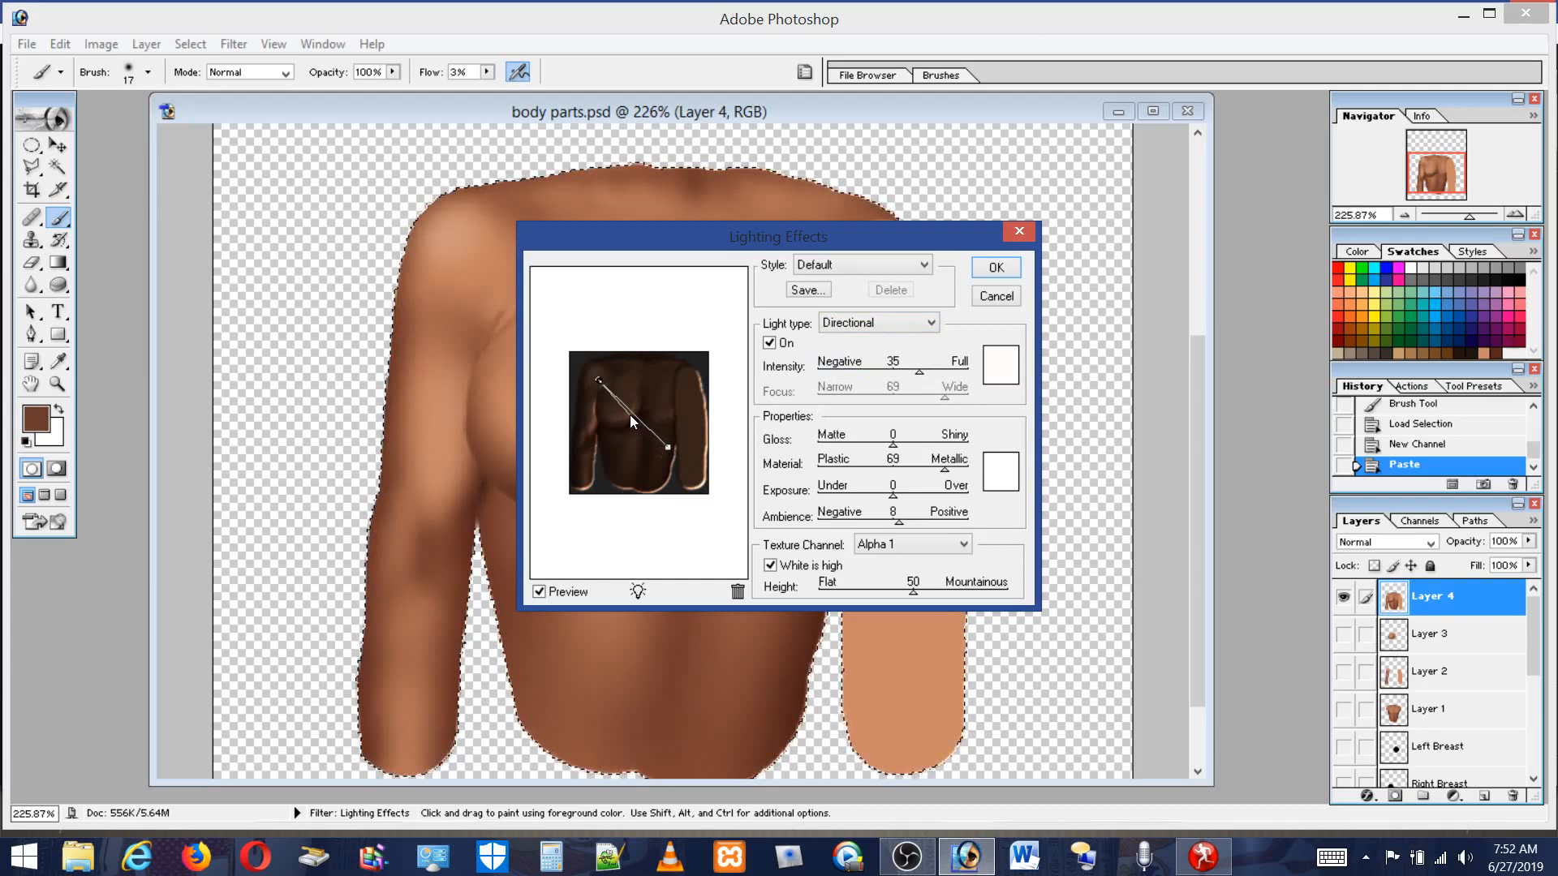
{"action": "left_click_drag", "start_coordinate": [630, 415], "coordinate": [630, 415]}
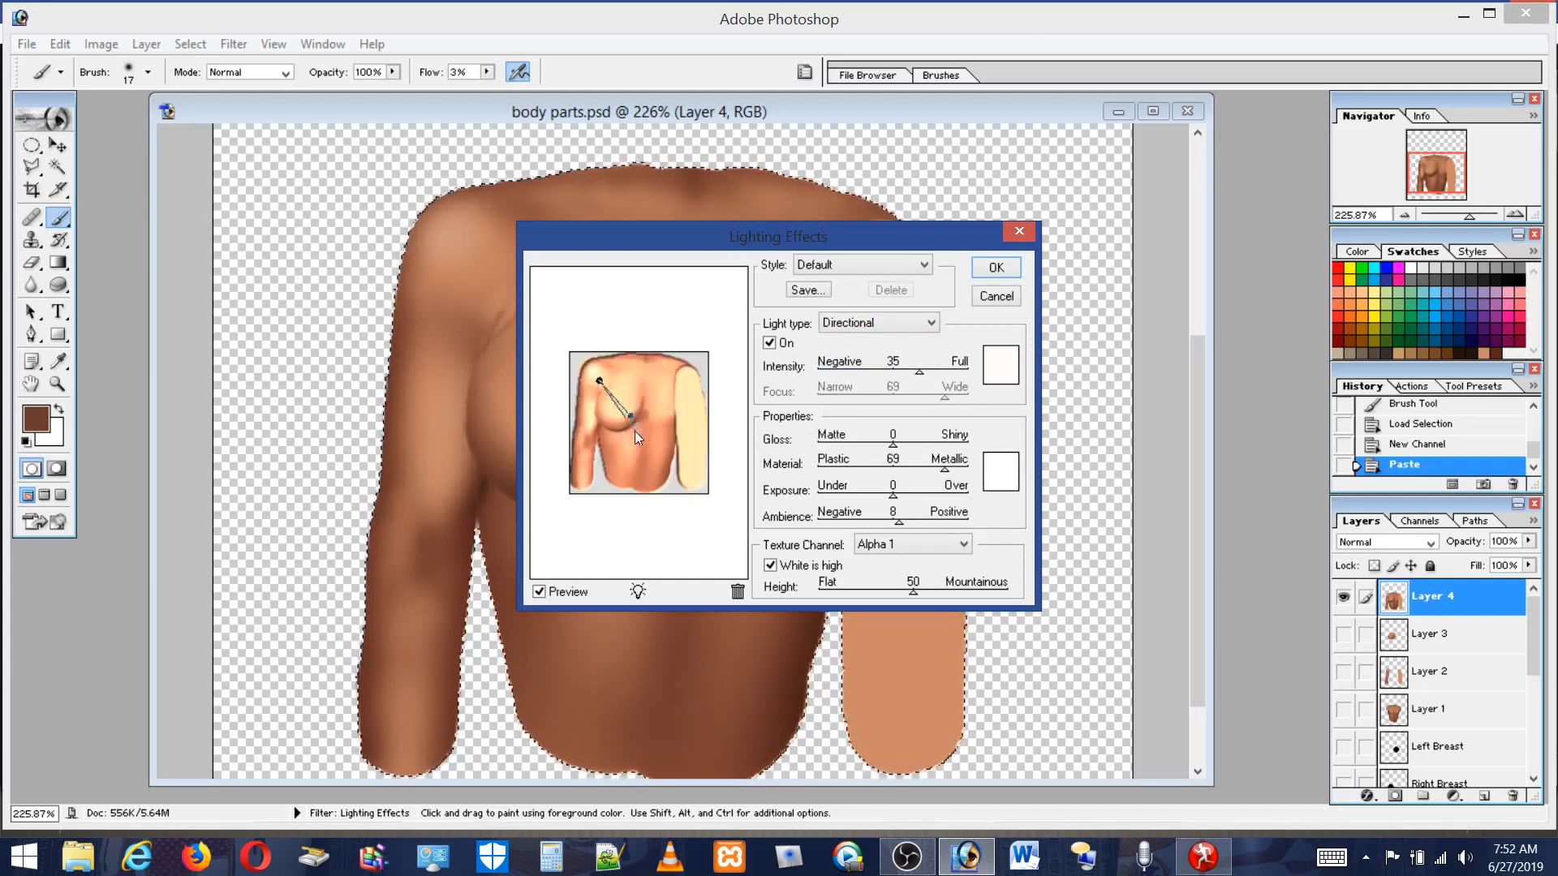
{"action": "left_click_drag", "start_coordinate": [634, 431], "coordinate": [635, 432]}
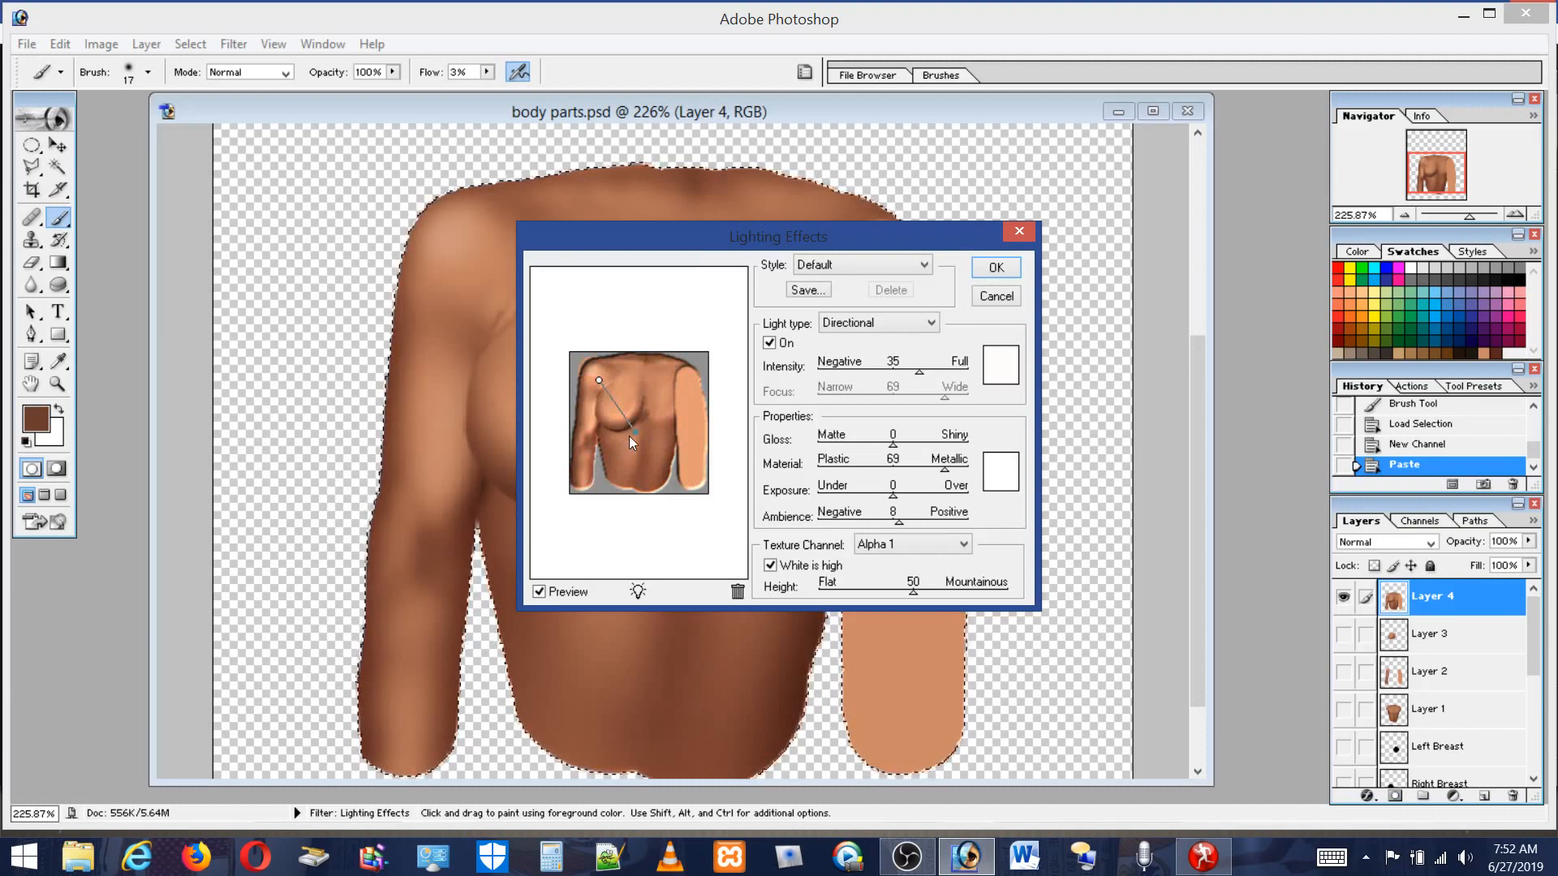
{"action": "left_click_drag", "start_coordinate": [598, 438], "coordinate": [598, 437]}
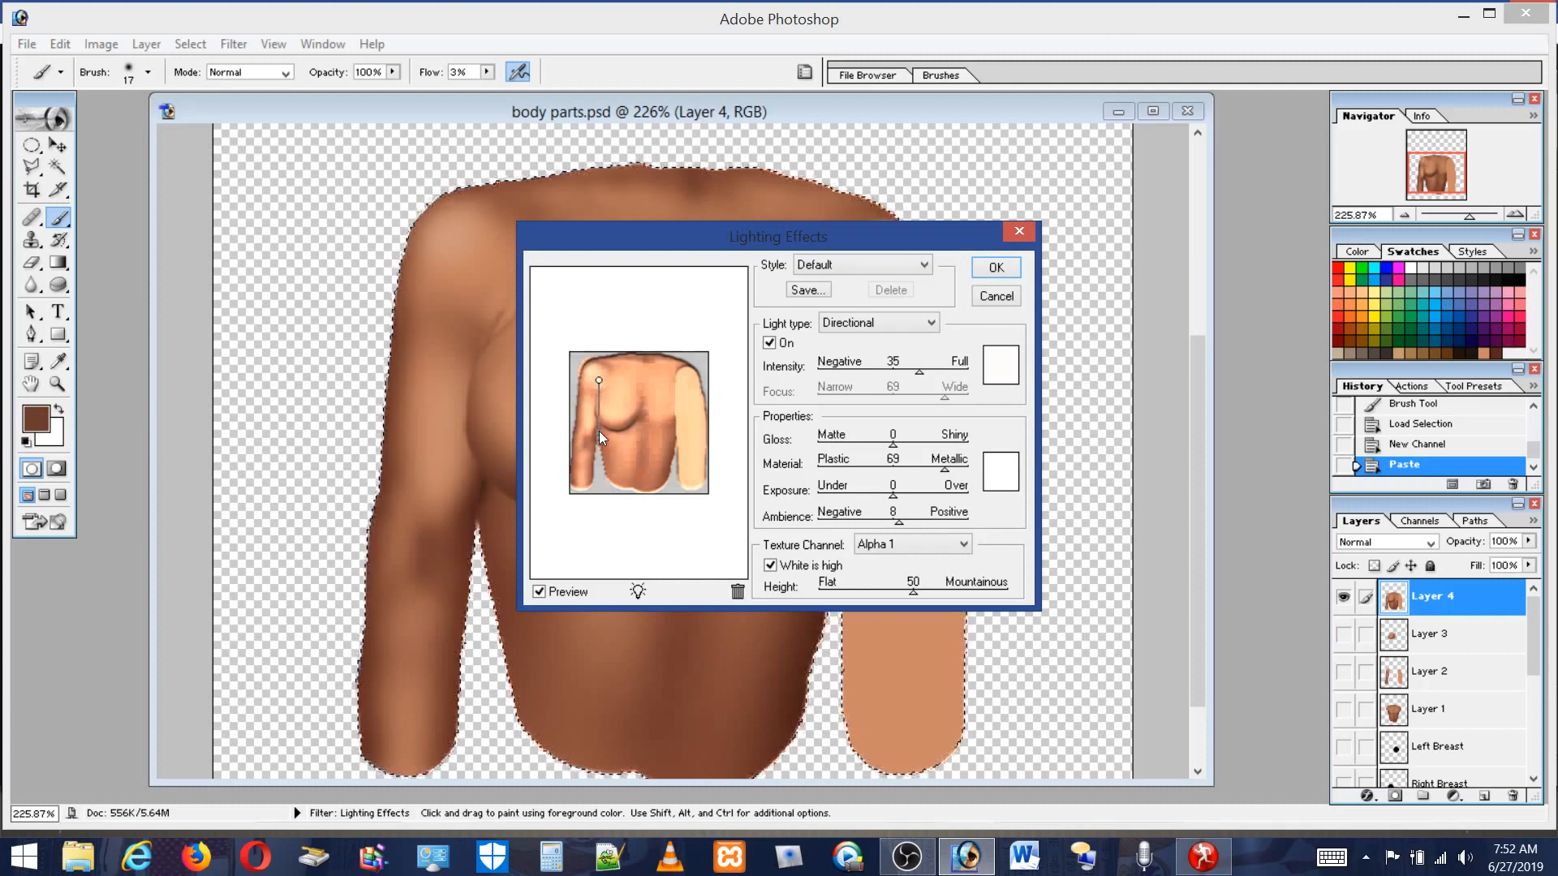
{"action": "left_click_drag", "start_coordinate": [599, 430], "coordinate": [599, 436]}
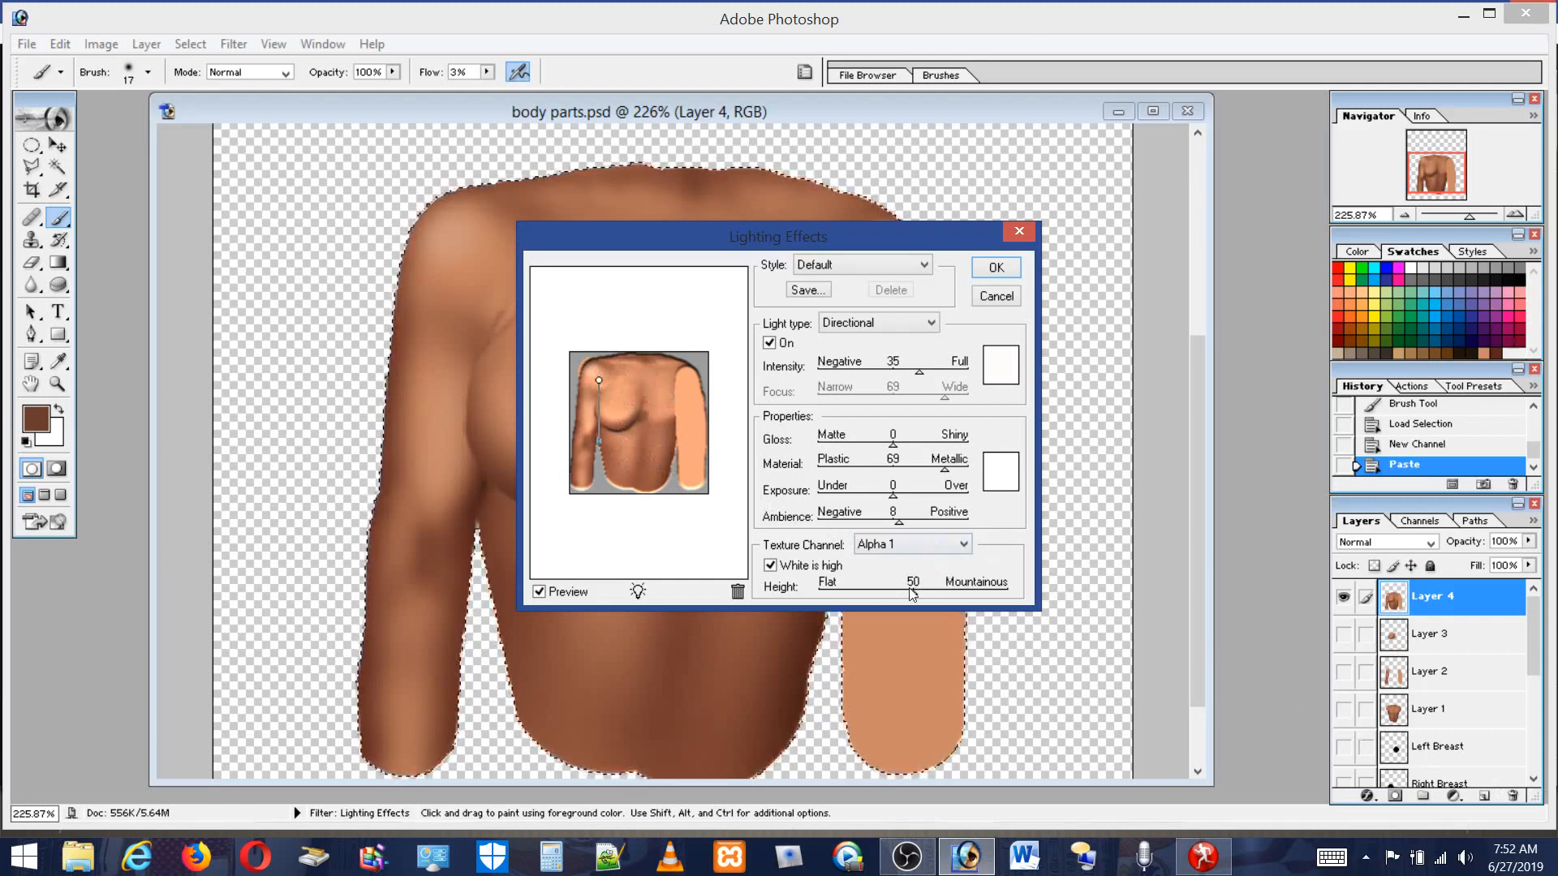
Set the texture height to 51 and apply the lighting effect.
{"action": "left_click_drag", "start_coordinate": [912, 593], "coordinate": [989, 591]}
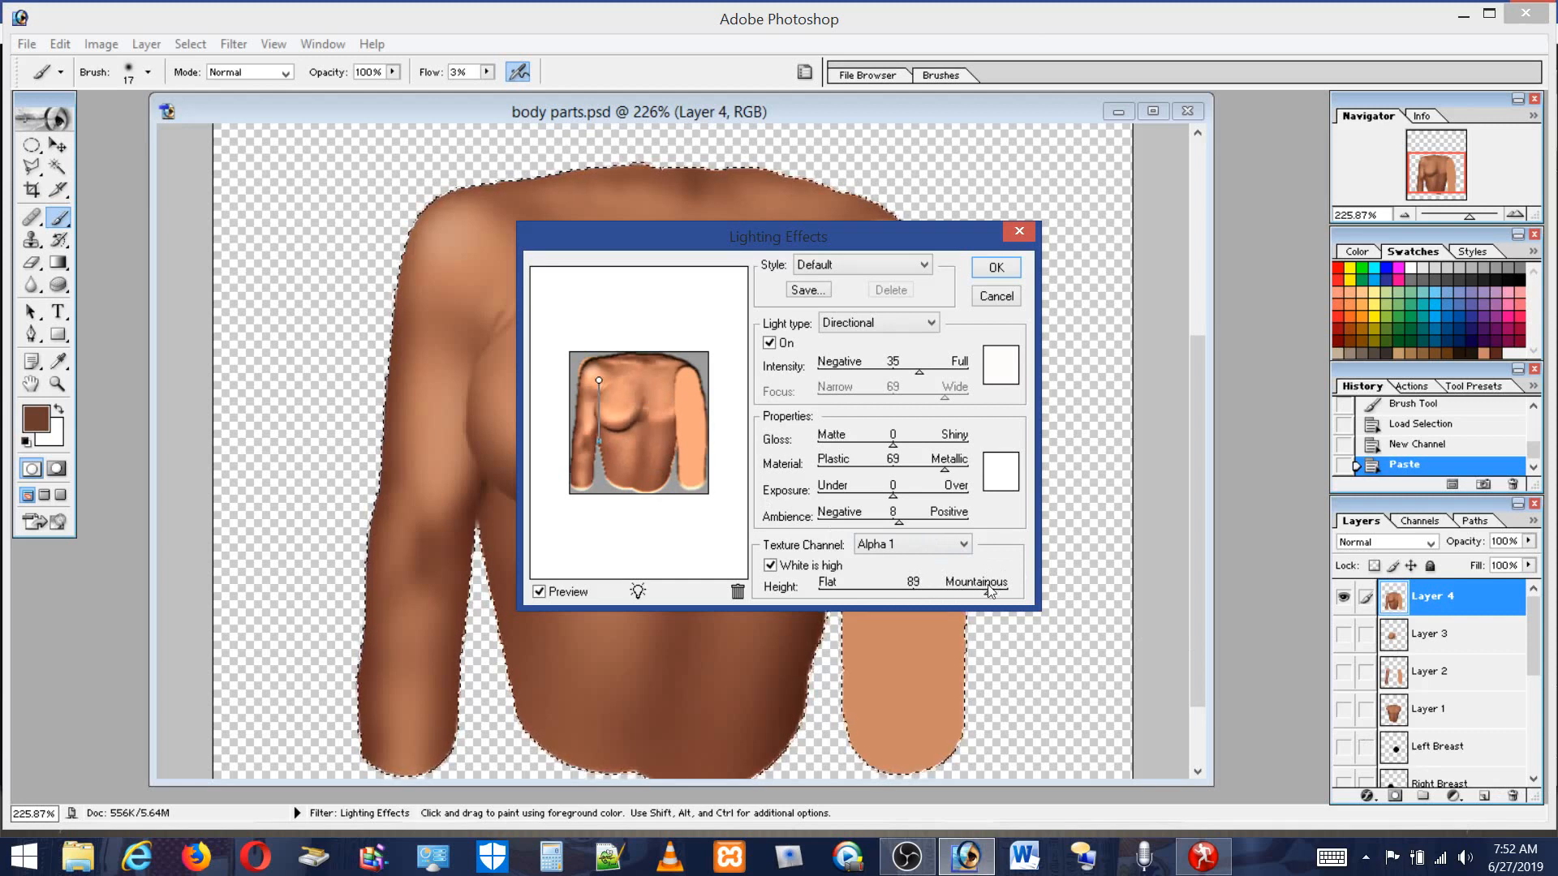
{"action": "left_click_drag", "start_coordinate": [981, 591], "coordinate": [915, 597]}
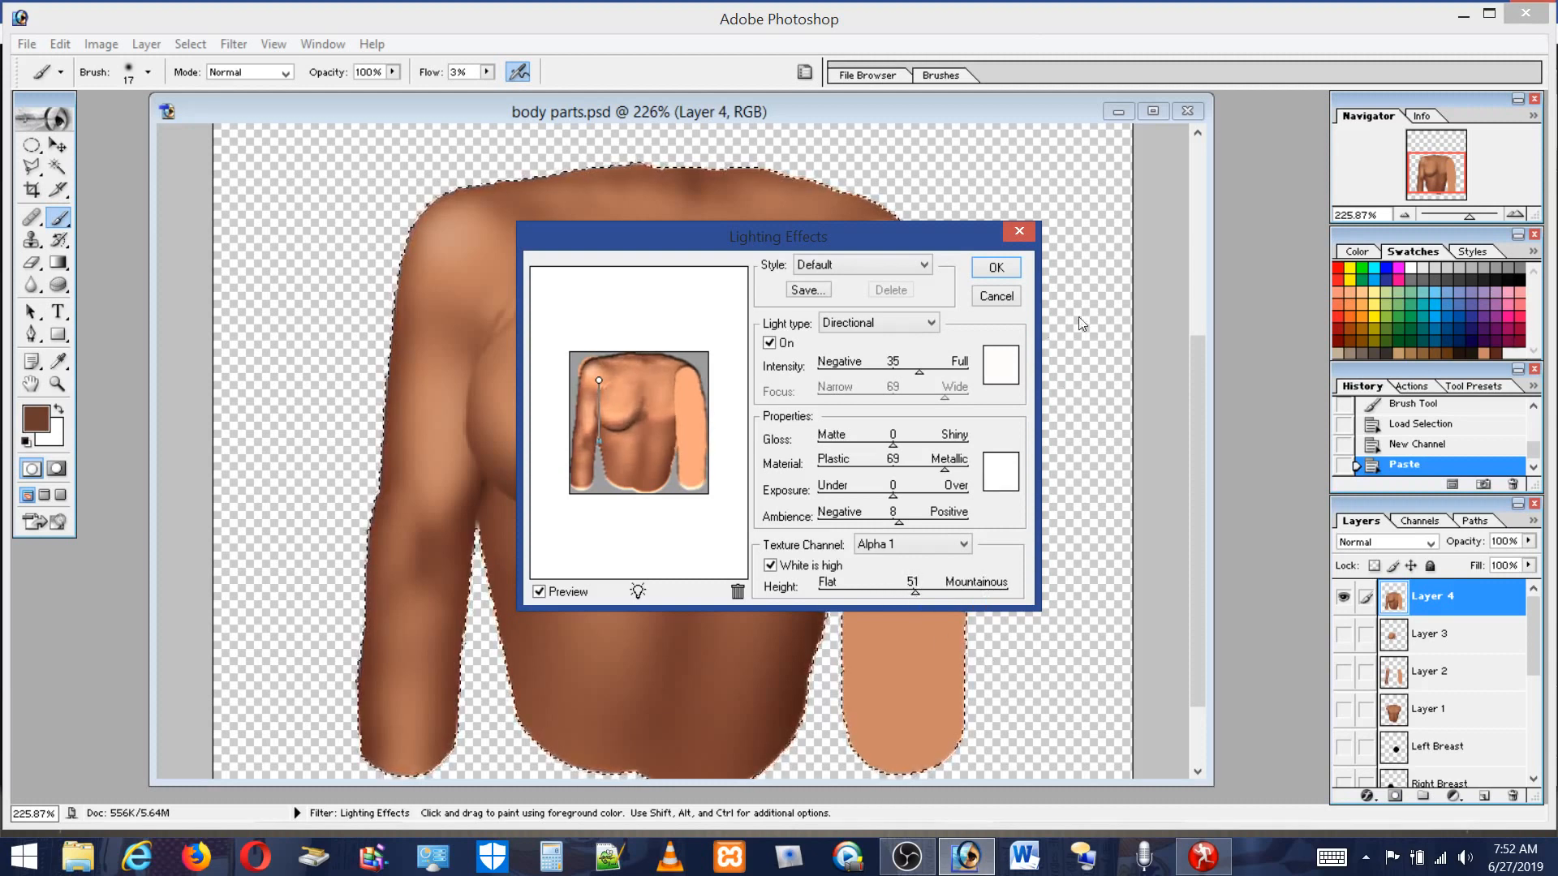
{"action": "left_click", "coordinate": [996, 269]}
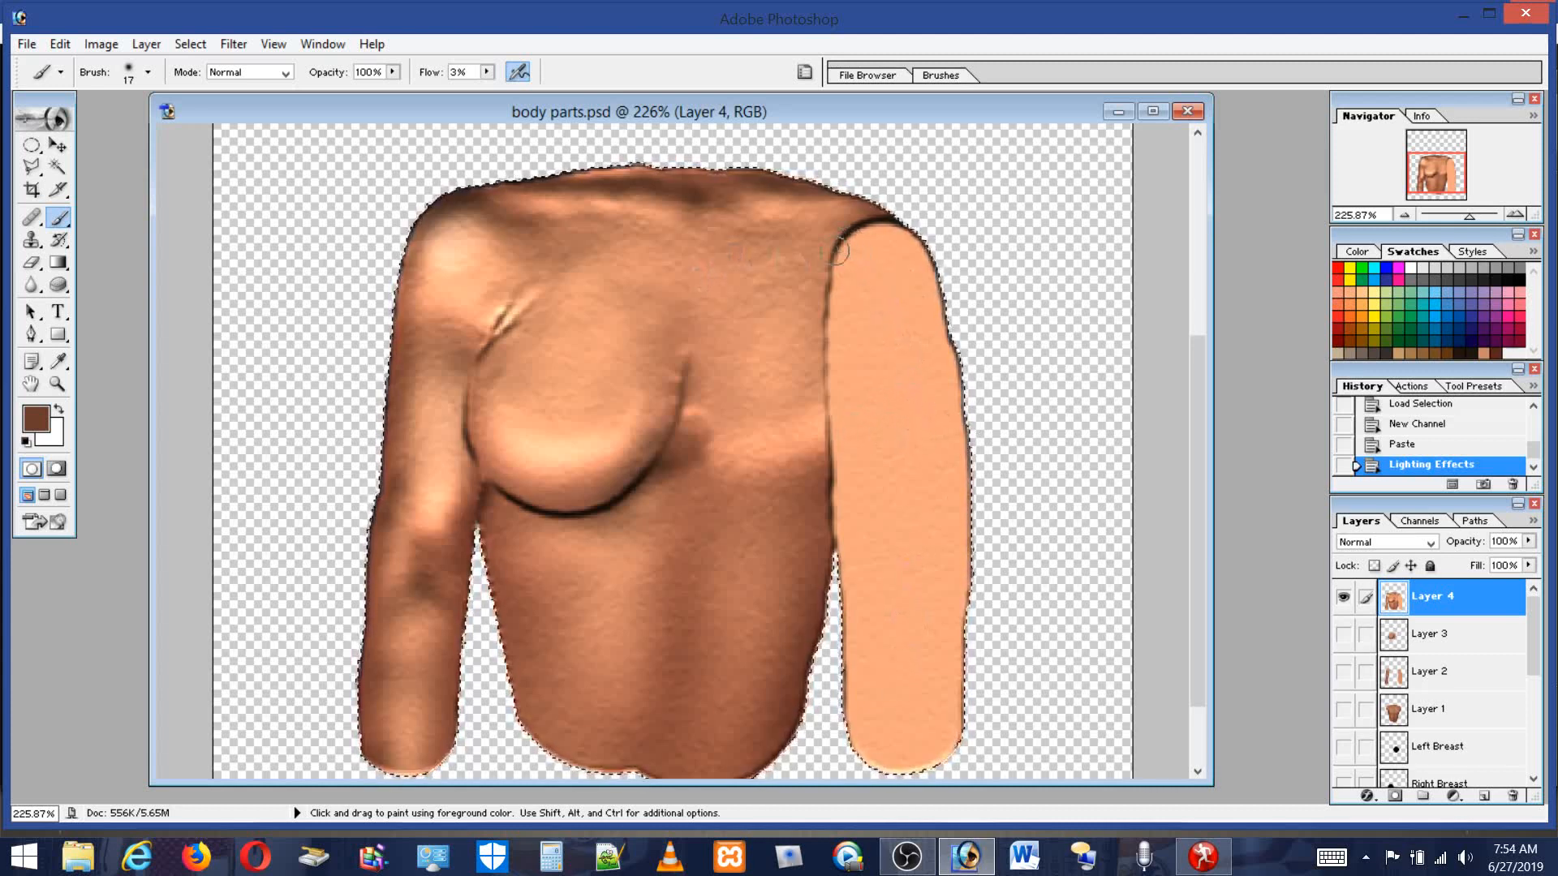
Hide Layer 4 and paste the copied unlit body texture in as a new layer.
{"action": "left_click", "coordinate": [1344, 598]}
{"action": "left_click", "coordinate": [1344, 598]}
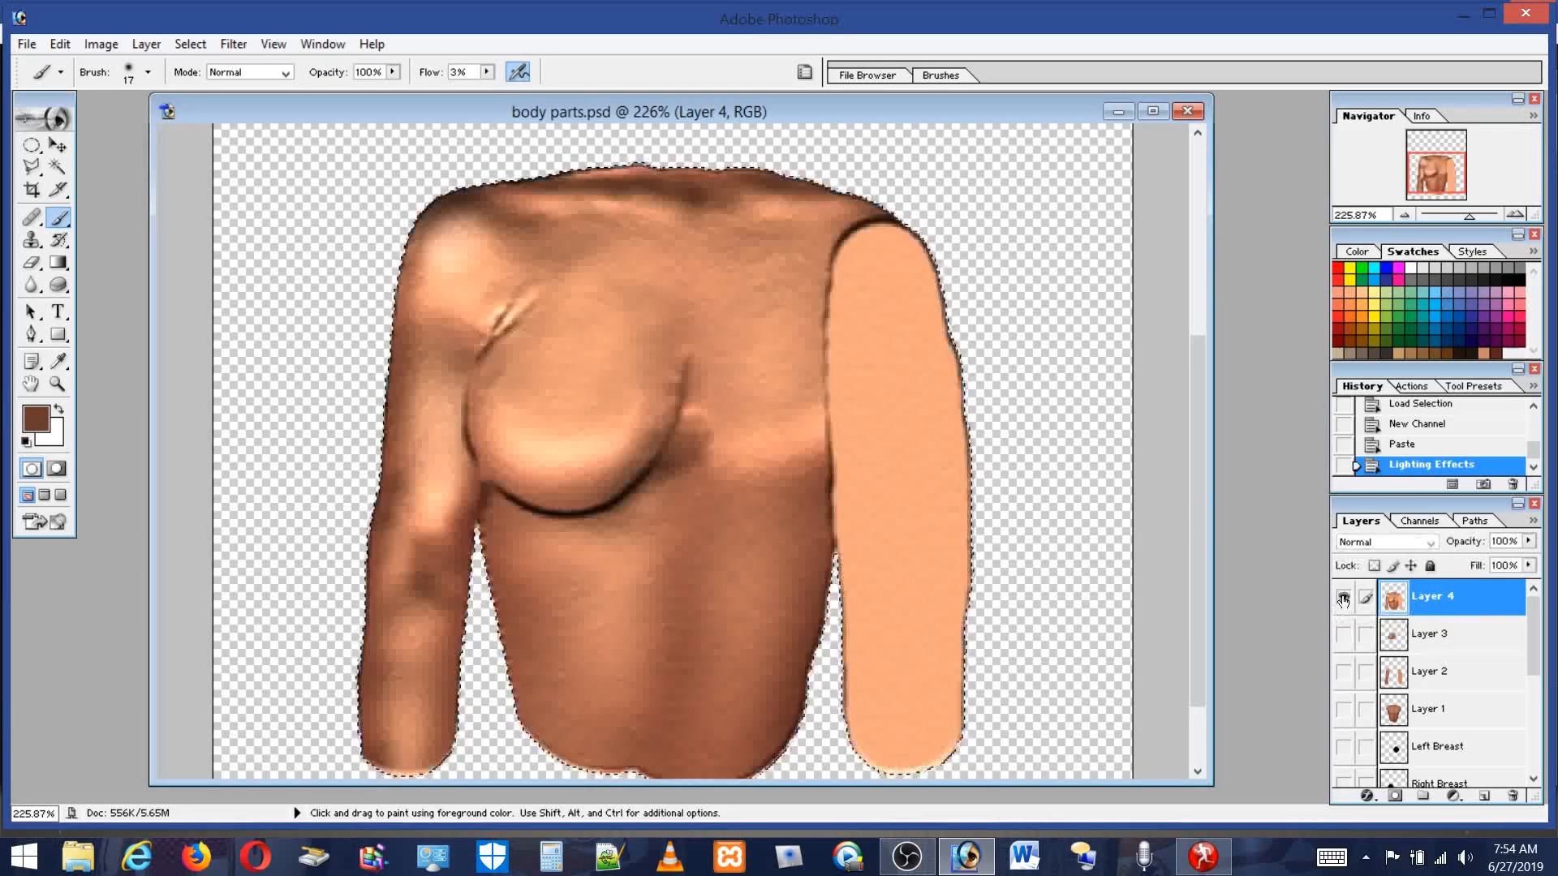
{"action": "left_click", "coordinate": [1343, 598]}
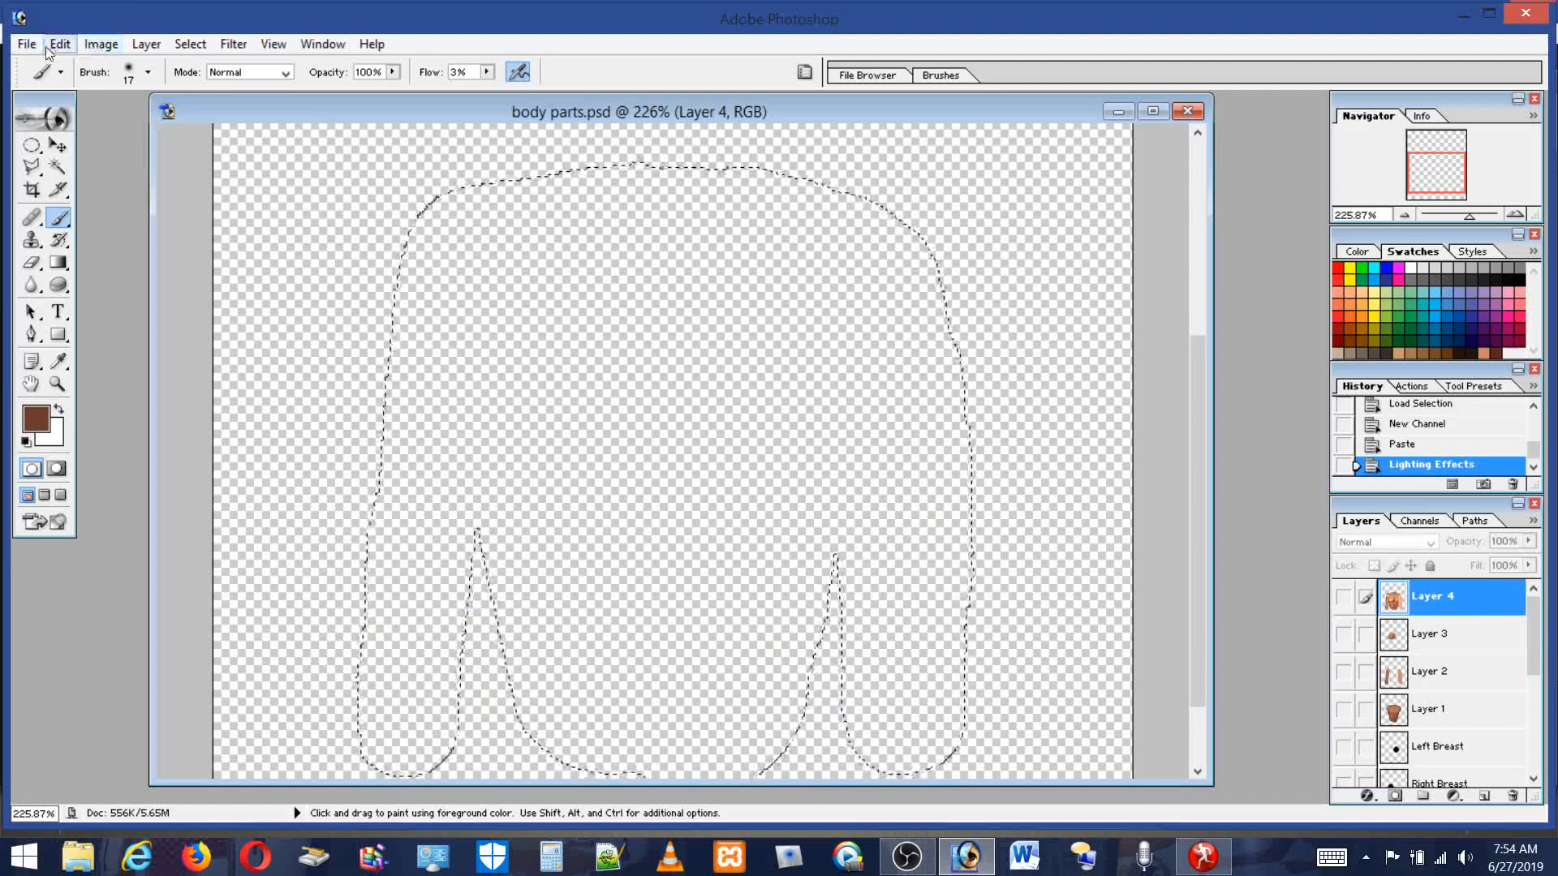
{"action": "left_click", "coordinate": [88, 47]}
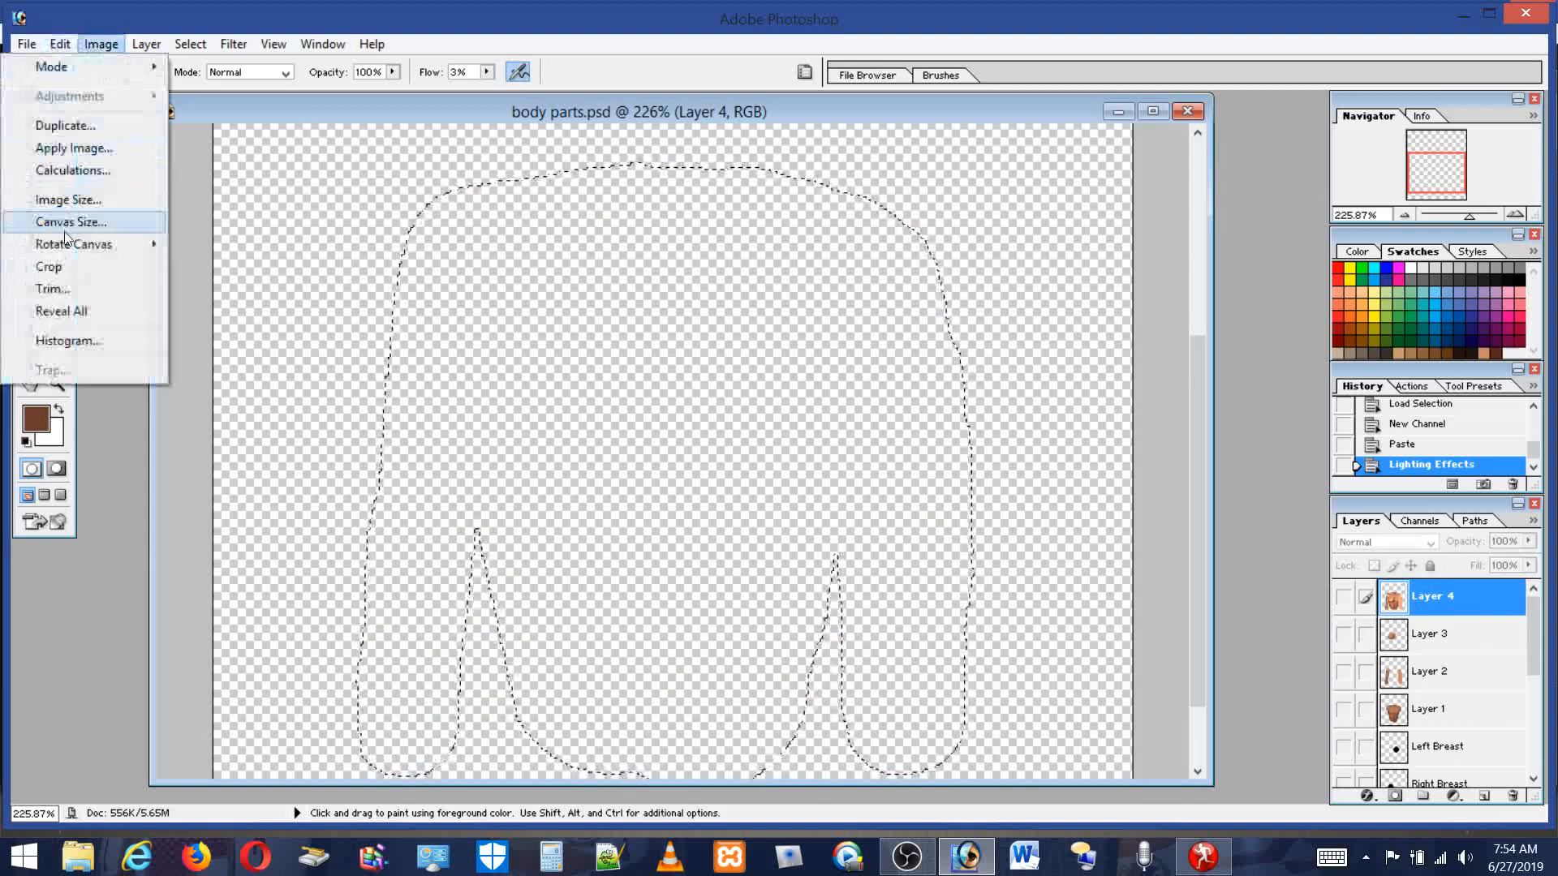
{"action": "mouse_move", "coordinate": [55, 43]}
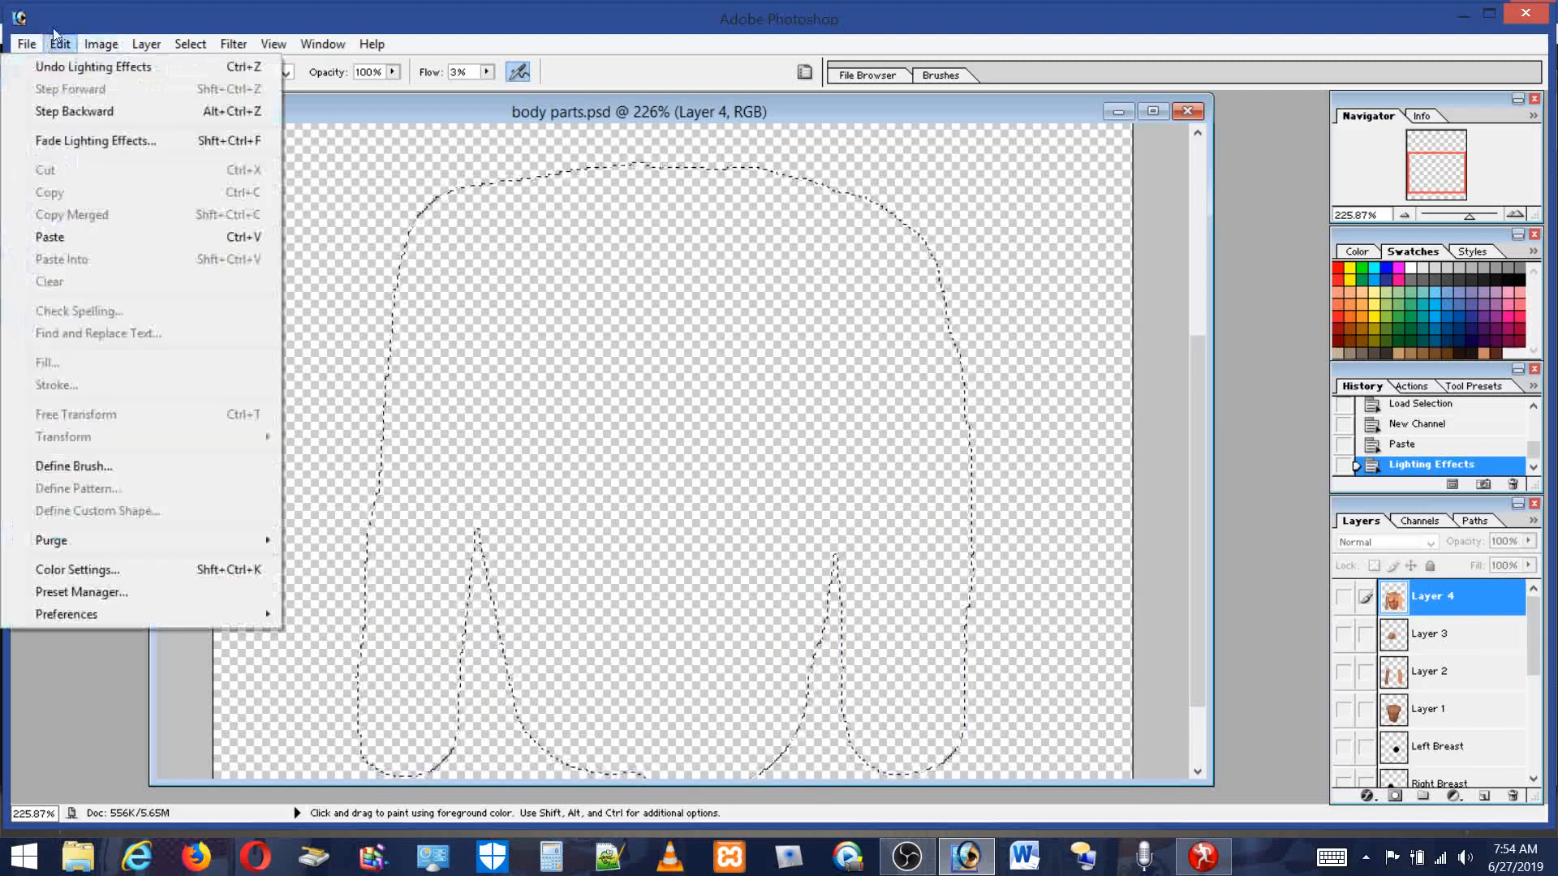
{"action": "left_click", "coordinate": [68, 238]}
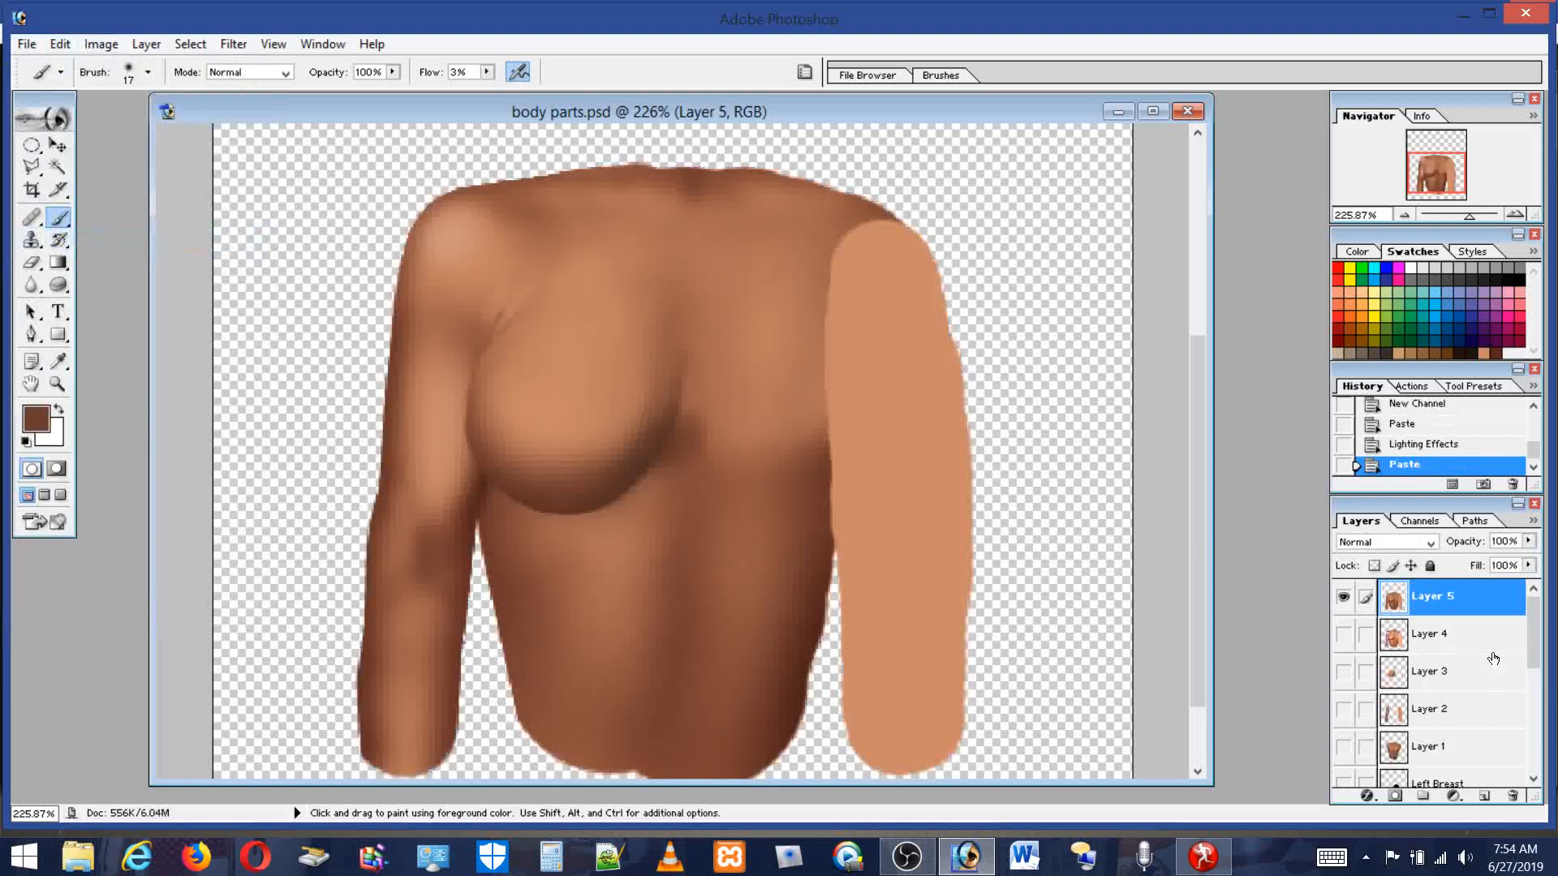
Make Layer 4 visible again and toggle the pasted layer on and off to compare the lit and unlit textures.
{"action": "left_click", "coordinate": [1343, 636]}
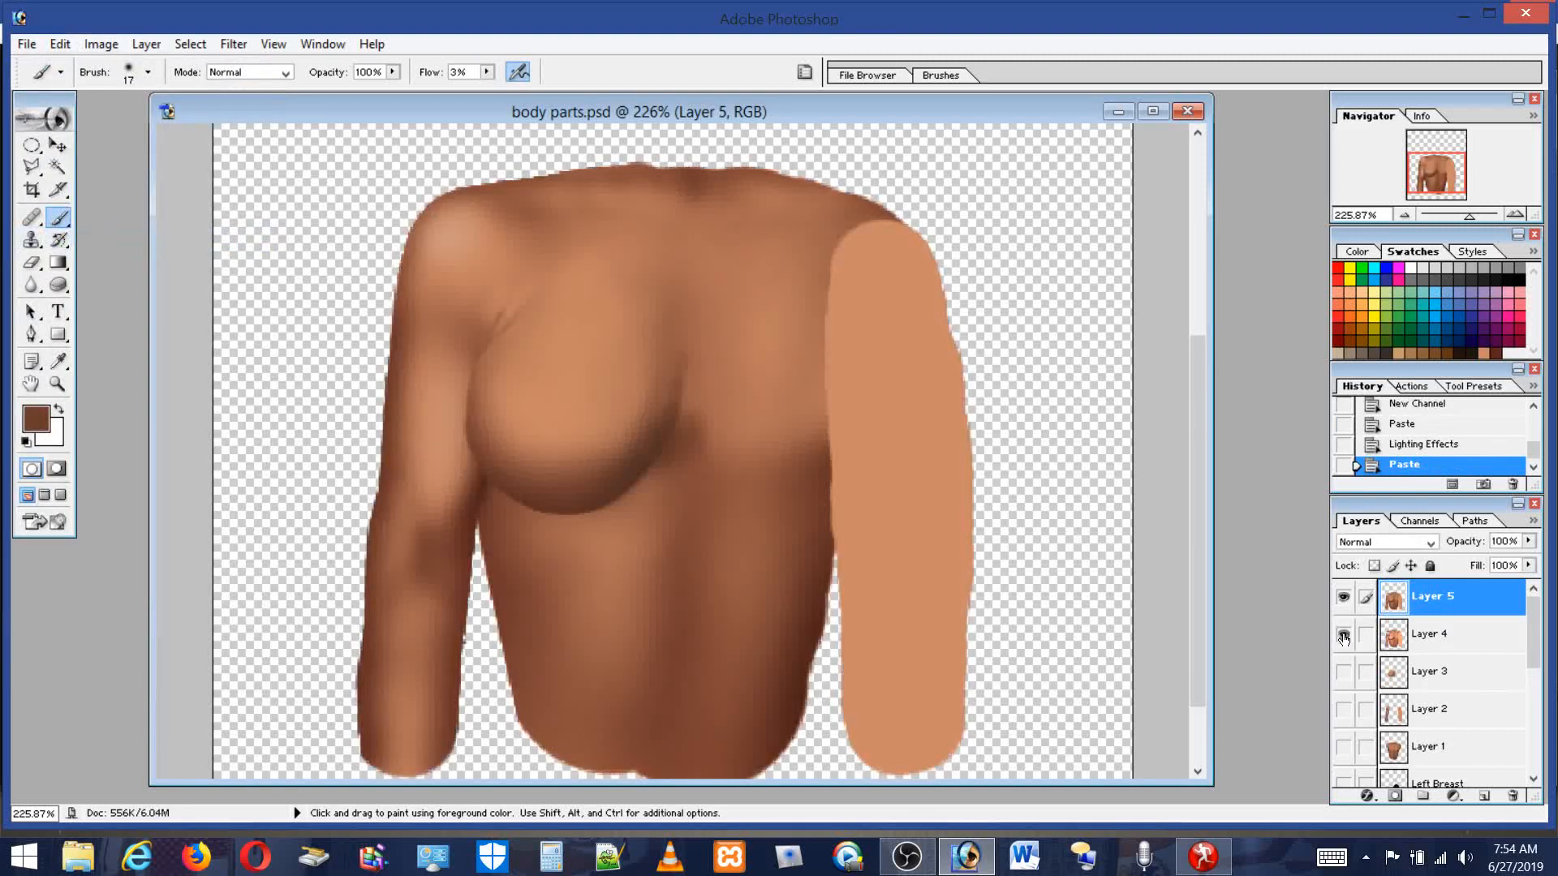
{"action": "left_click", "coordinate": [1345, 599]}
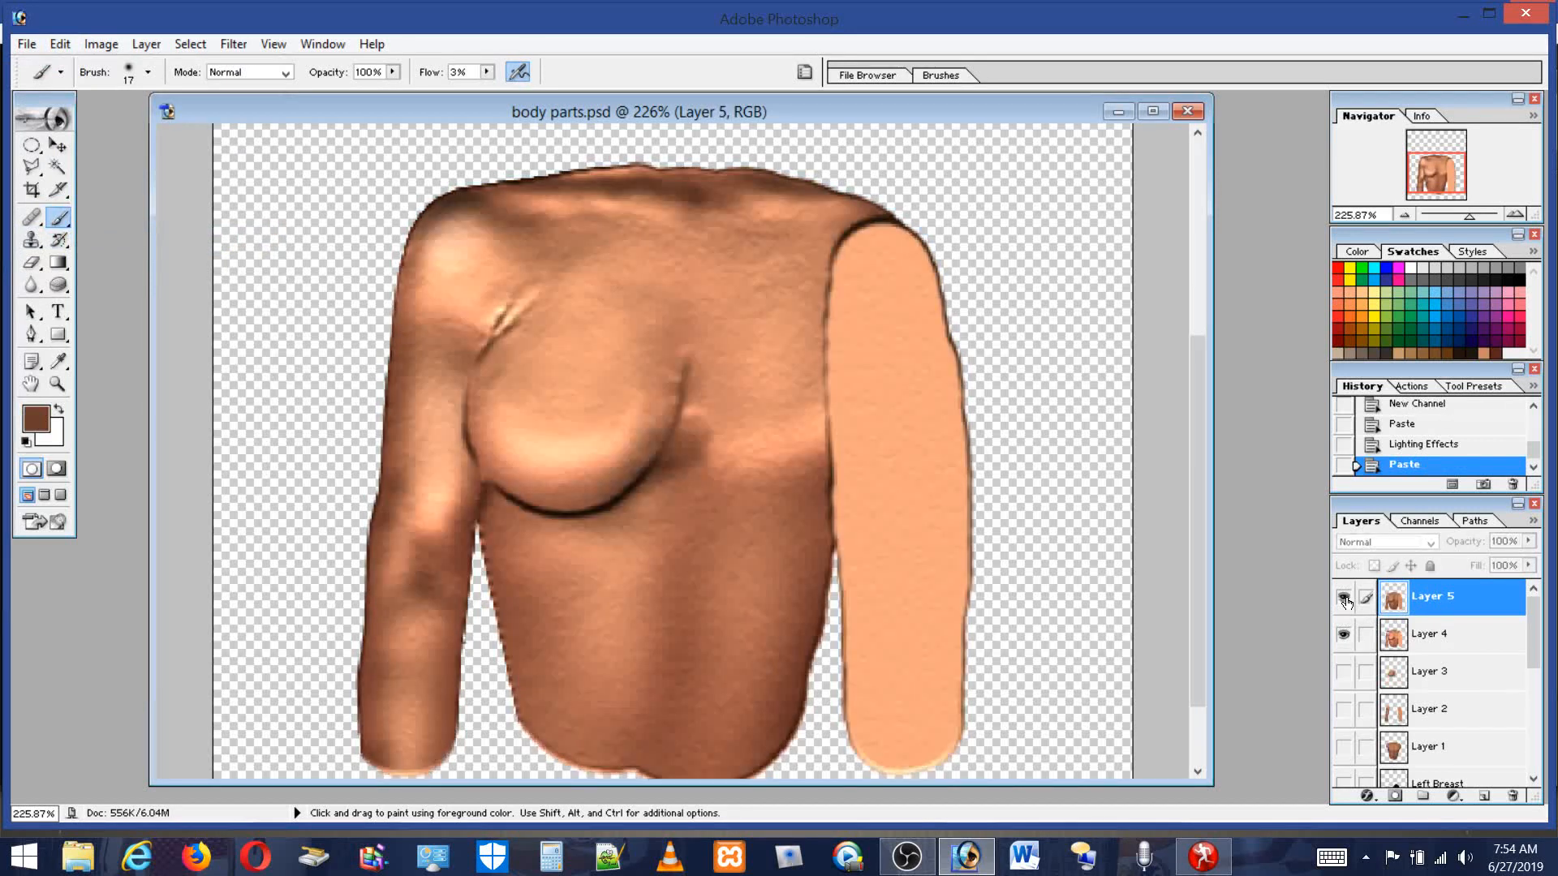
{"action": "left_click", "coordinate": [1344, 599]}
{"action": "left_click", "coordinate": [1344, 599]}
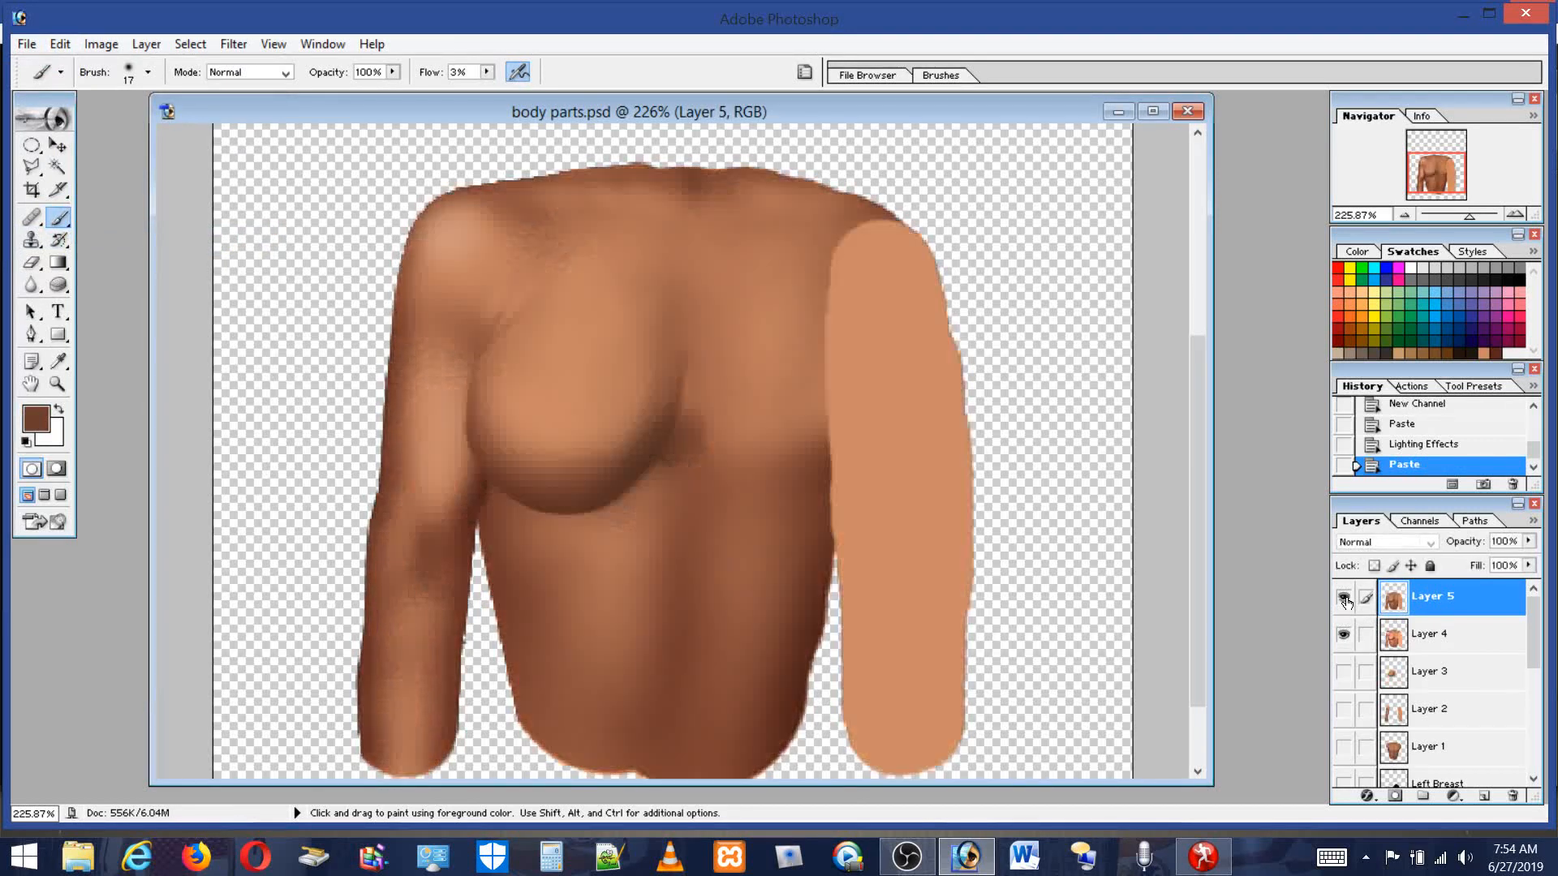
{"action": "left_click", "coordinate": [1345, 601]}
{"action": "left_click", "coordinate": [1345, 598]}
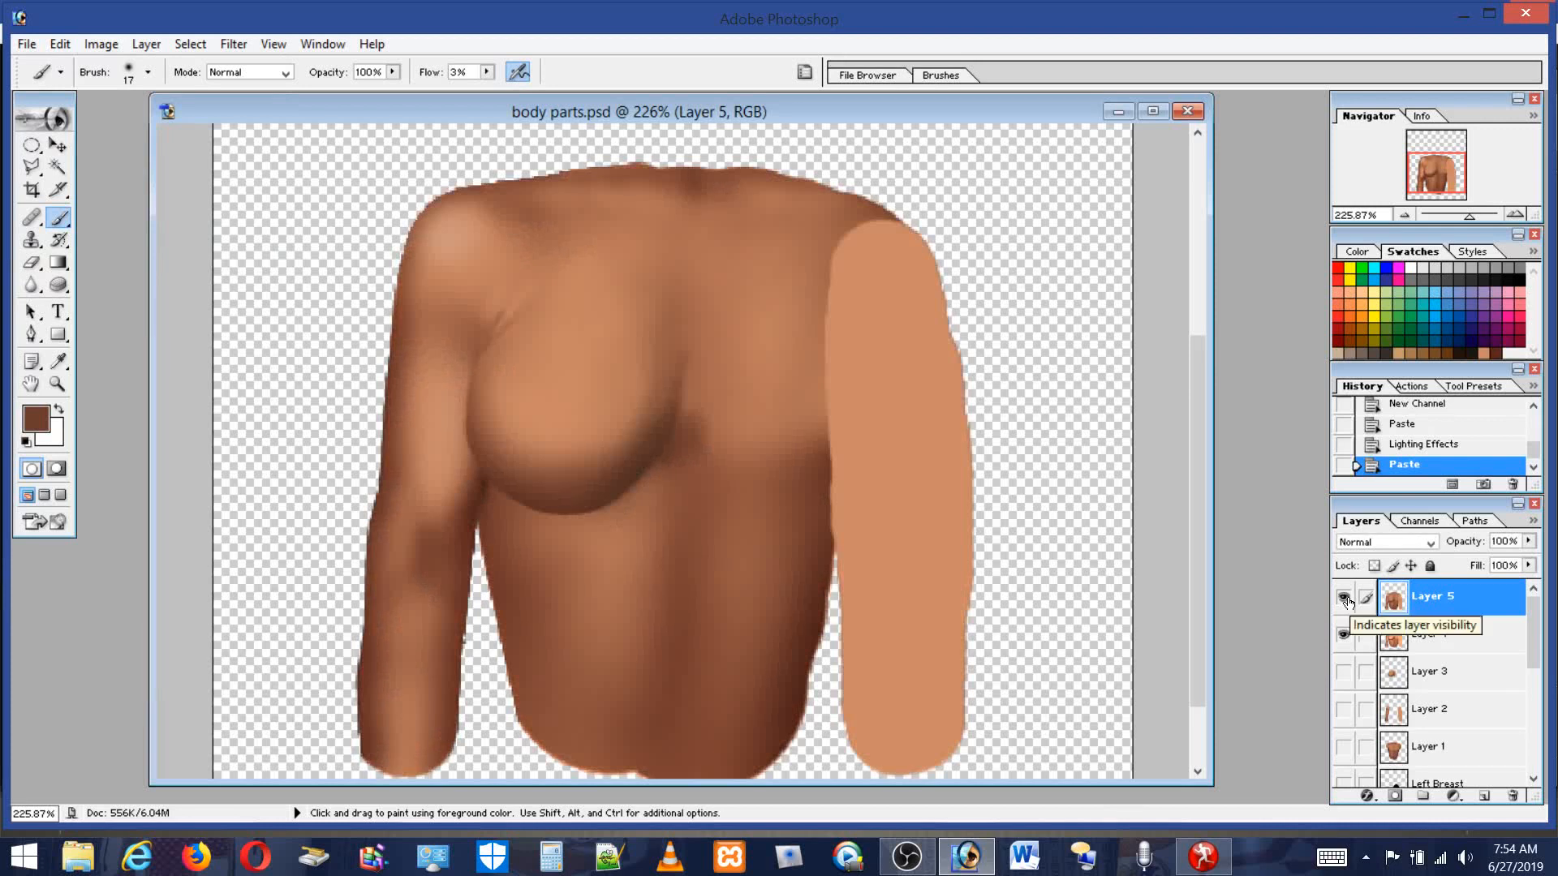
{"action": "left_click", "coordinate": [1345, 599]}
{"action": "left_click", "coordinate": [1345, 601]}
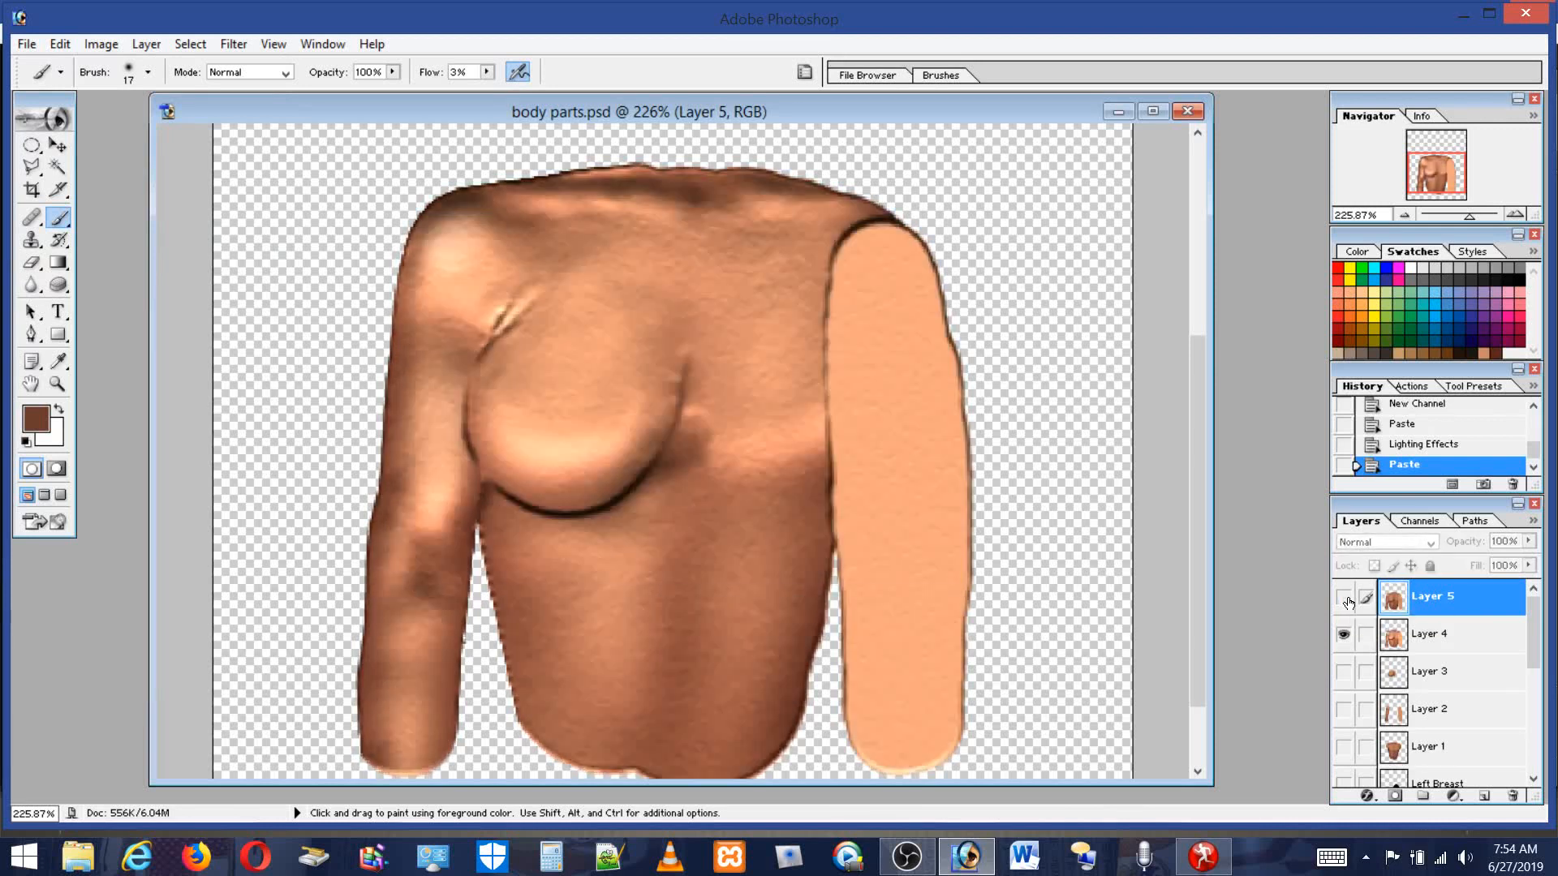
{"action": "left_click", "coordinate": [1345, 600]}
{"action": "left_click", "coordinate": [1345, 600]}
{"action": "left_click", "coordinate": [1345, 601]}
{"action": "left_click", "coordinate": [1345, 600]}
{"action": "left_click", "coordinate": [1345, 600]}
{"action": "left_click", "coordinate": [1345, 600]}
Keep comparing the two textures by toggling layer visibility, finishing with the pasted layer hidden.
{"action": "left_click", "coordinate": [1344, 636]}
{"action": "left_click", "coordinate": [1344, 636]}
{"action": "left_click", "coordinate": [1342, 607]}
{"action": "left_click", "coordinate": [1342, 606]}
{"action": "left_click", "coordinate": [1342, 607]}
{"action": "left_click", "coordinate": [1343, 607]}
{"action": "left_click", "coordinate": [1342, 606]}
{"action": "left_click", "coordinate": [1342, 605]}
{"action": "left_click", "coordinate": [1343, 601]}
{"action": "left_click", "coordinate": [1343, 601]}
{"action": "left_click", "coordinate": [1342, 601]}
{"action": "left_click", "coordinate": [1343, 601]}
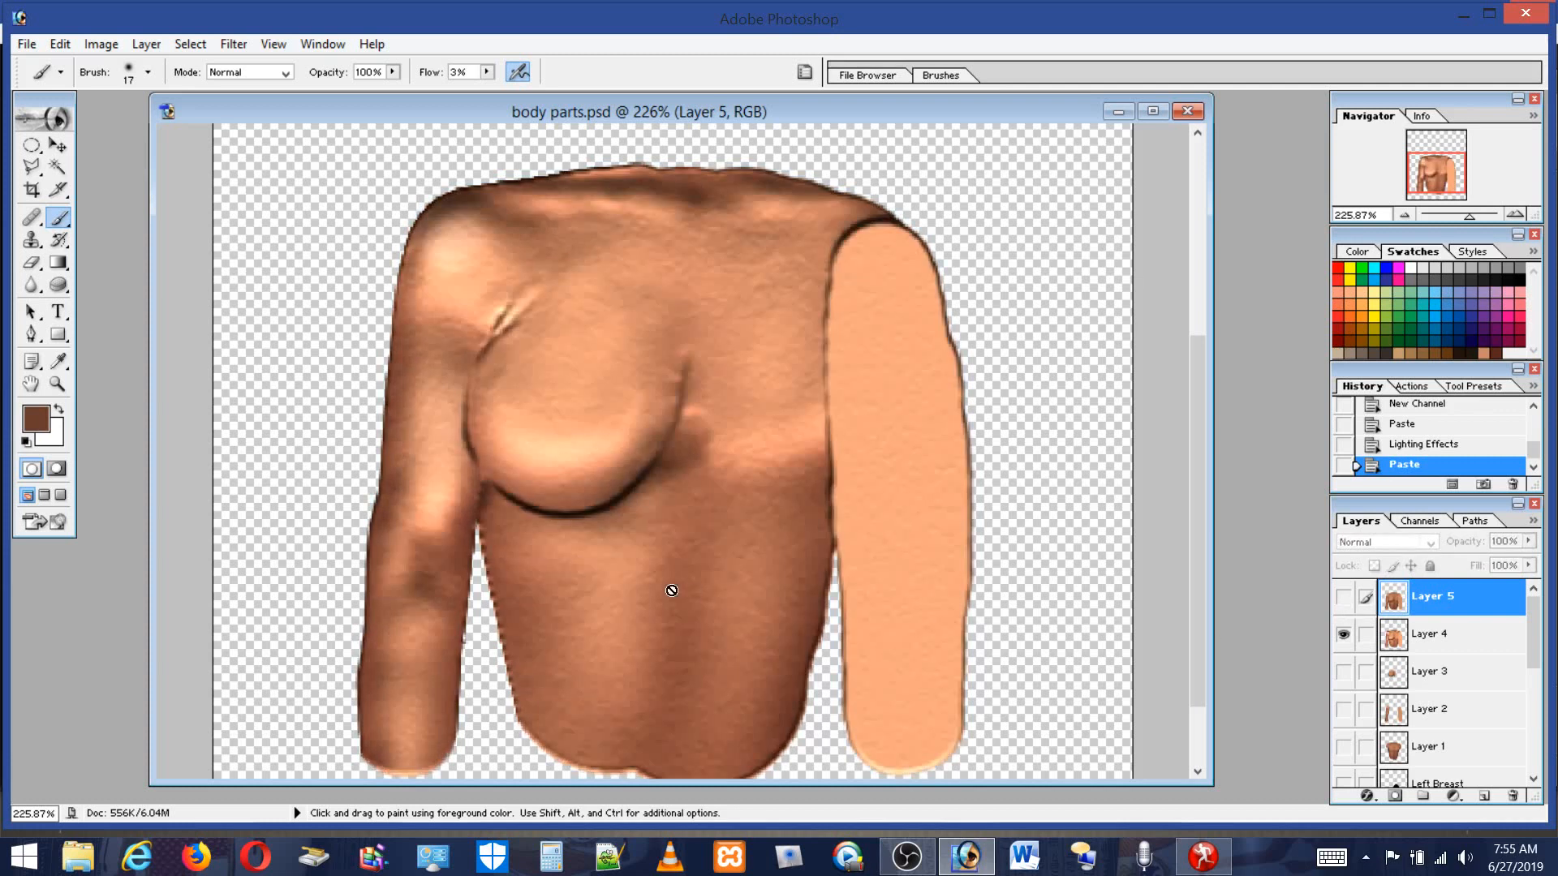